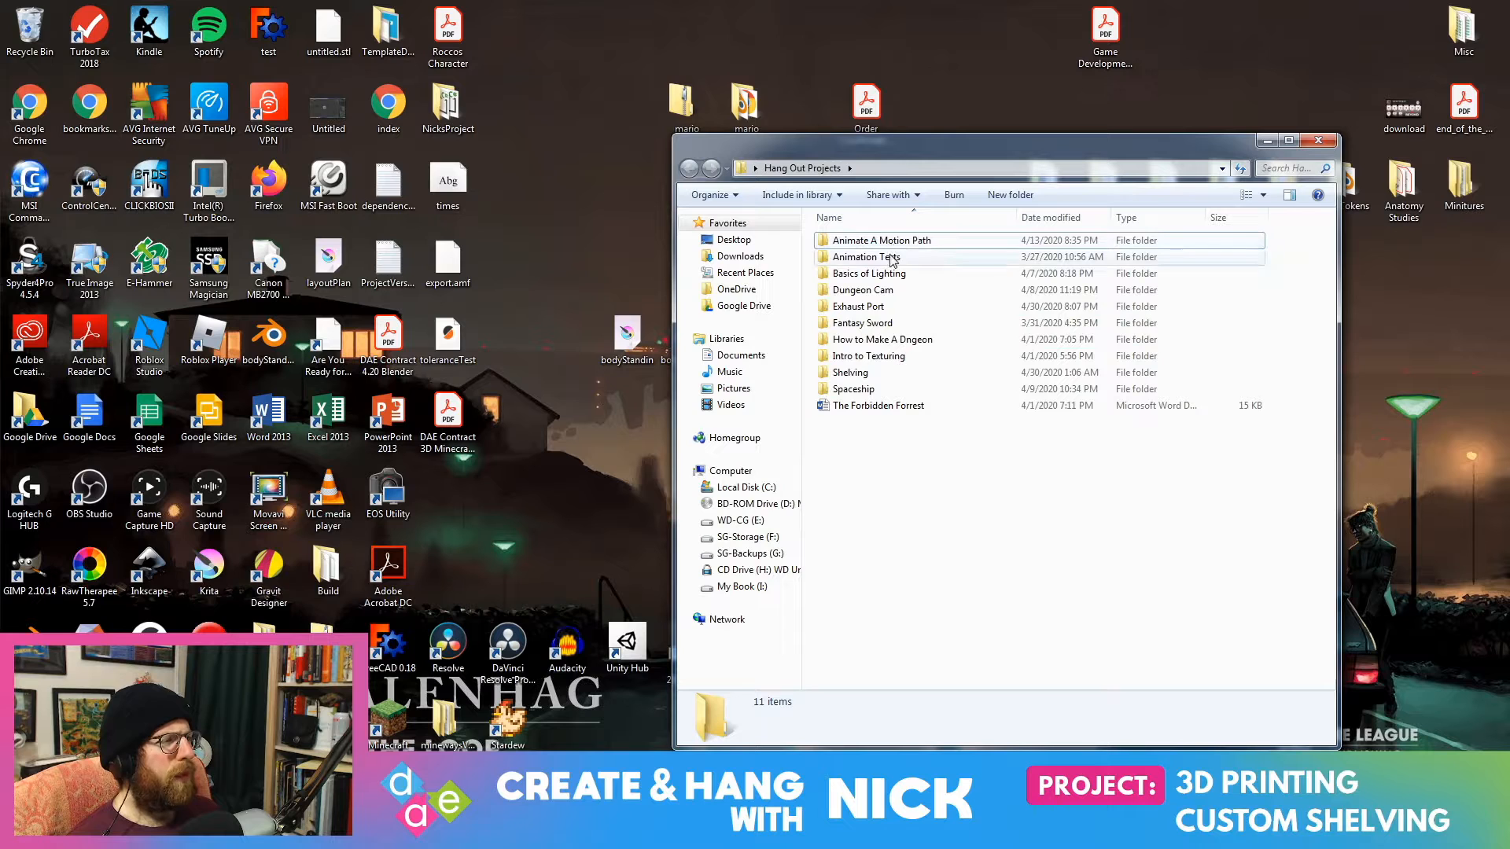
# Step: Open the shelf image from the Shelving project folder in GIMP, and clear its window and the folder window off this screen
pyautogui.doubleClick(853, 372)
pyautogui.click(843, 242)
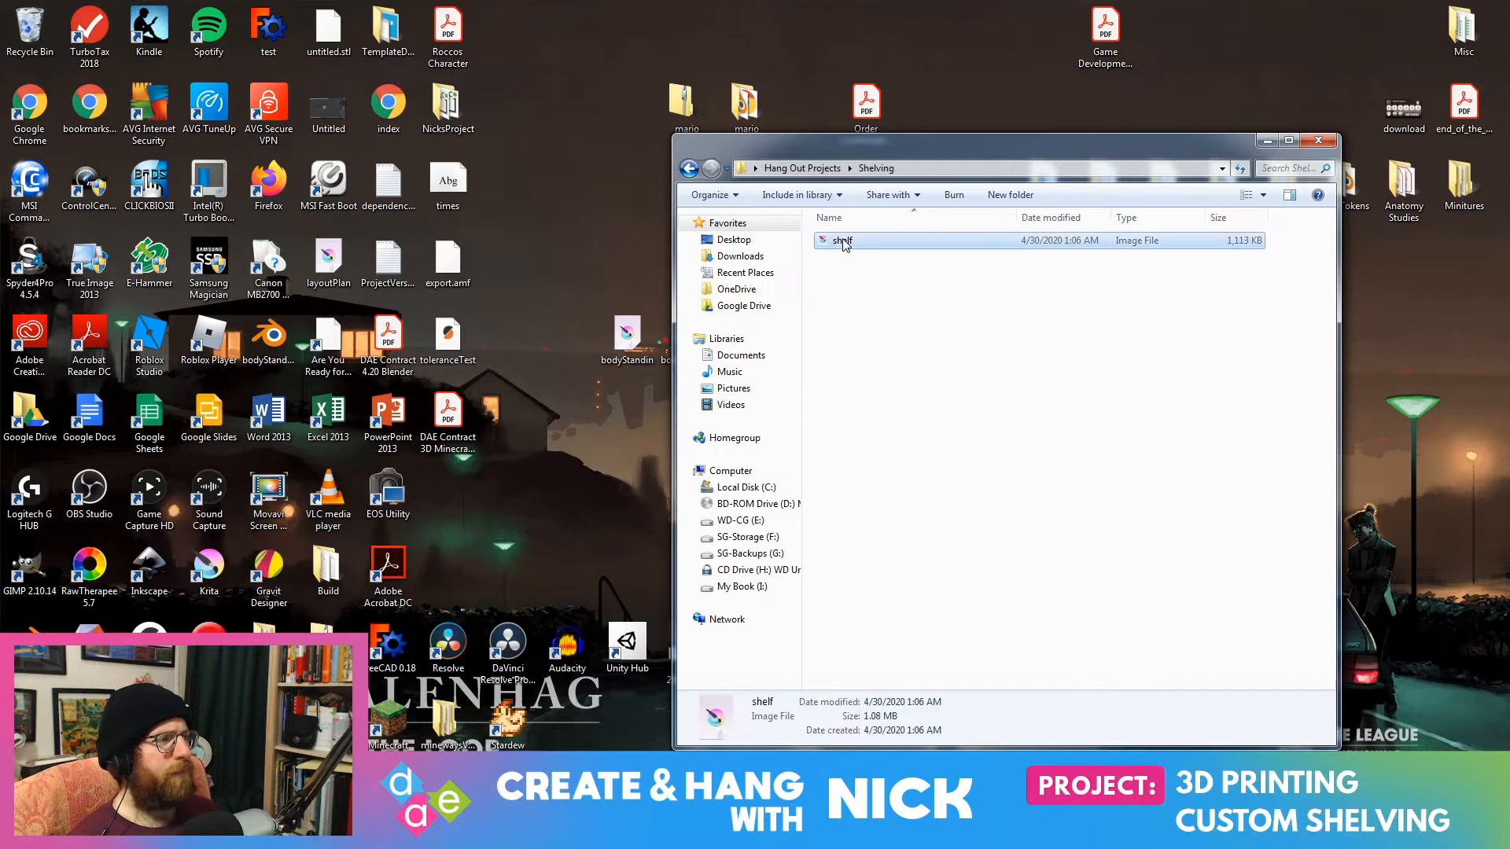
pyautogui.rightClick(843, 243)
pyautogui.moveTo(747, 317)
pyautogui.click(520, 318)
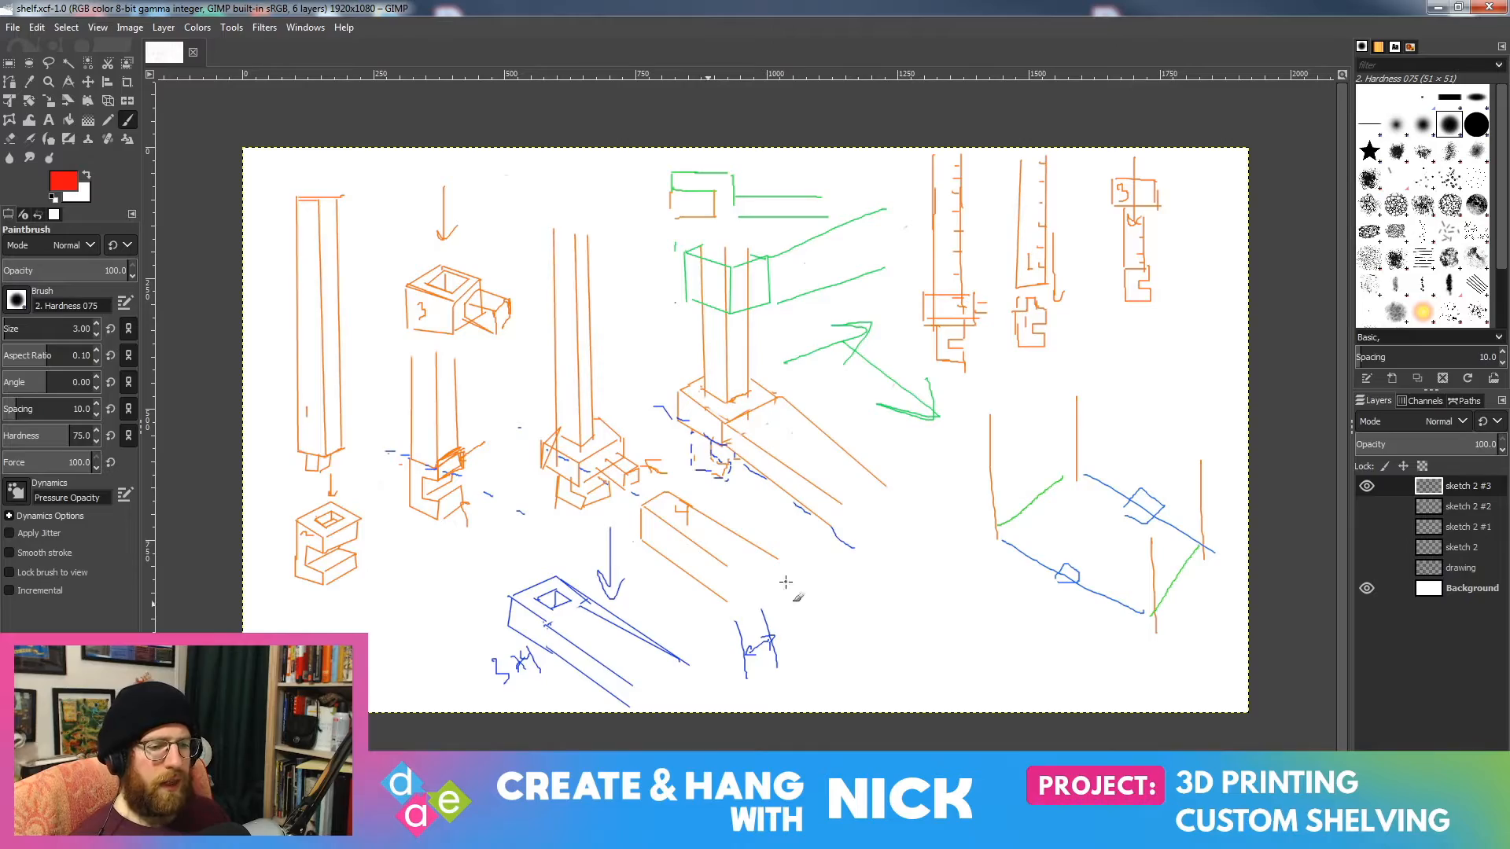
pyautogui.moveTo(539, 9); pyautogui.dragTo(1509, 99)
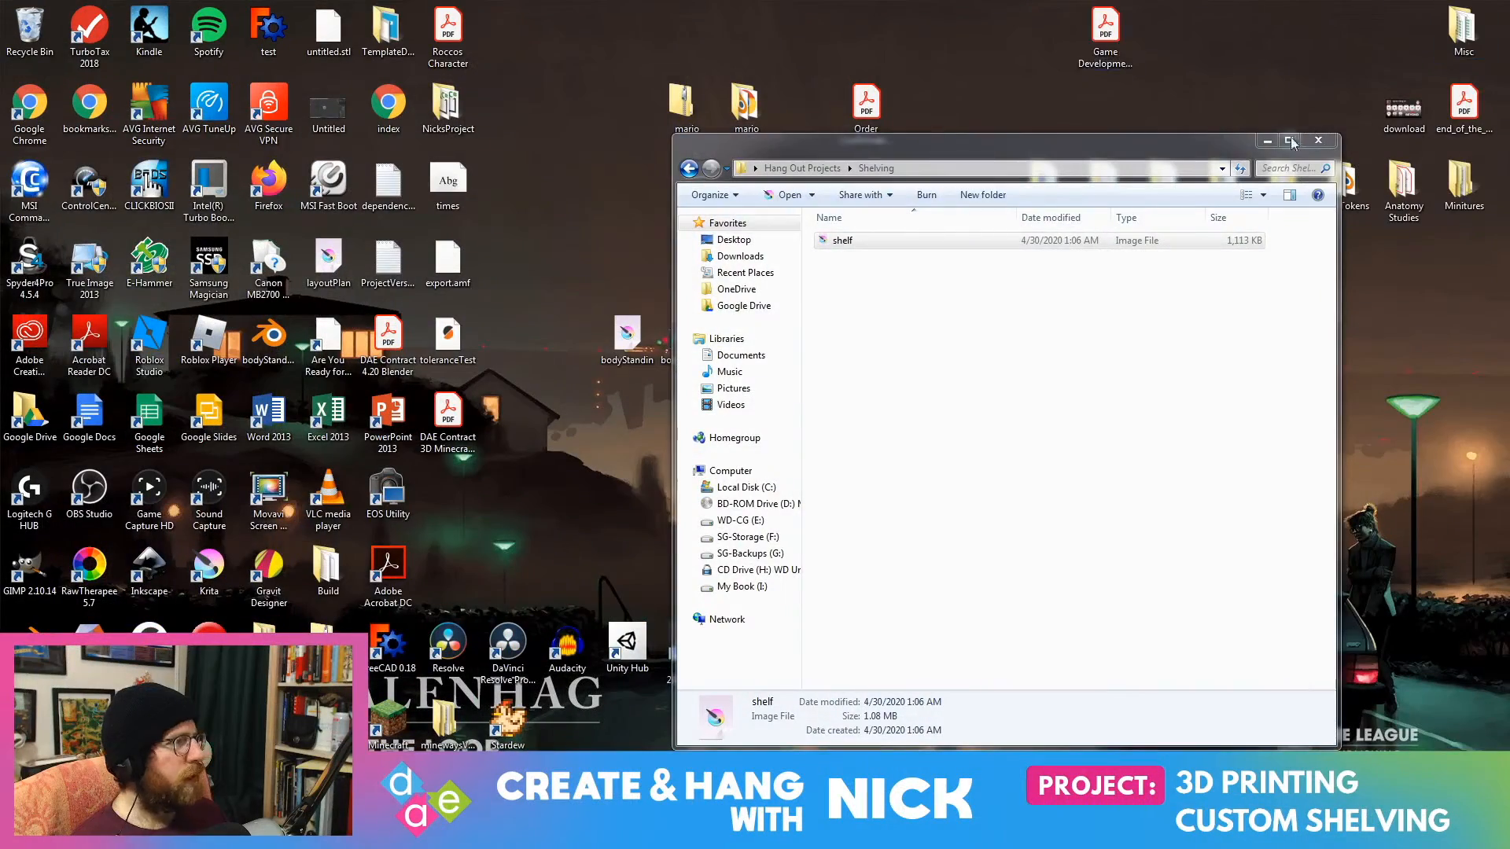
pyautogui.click(1322, 142)
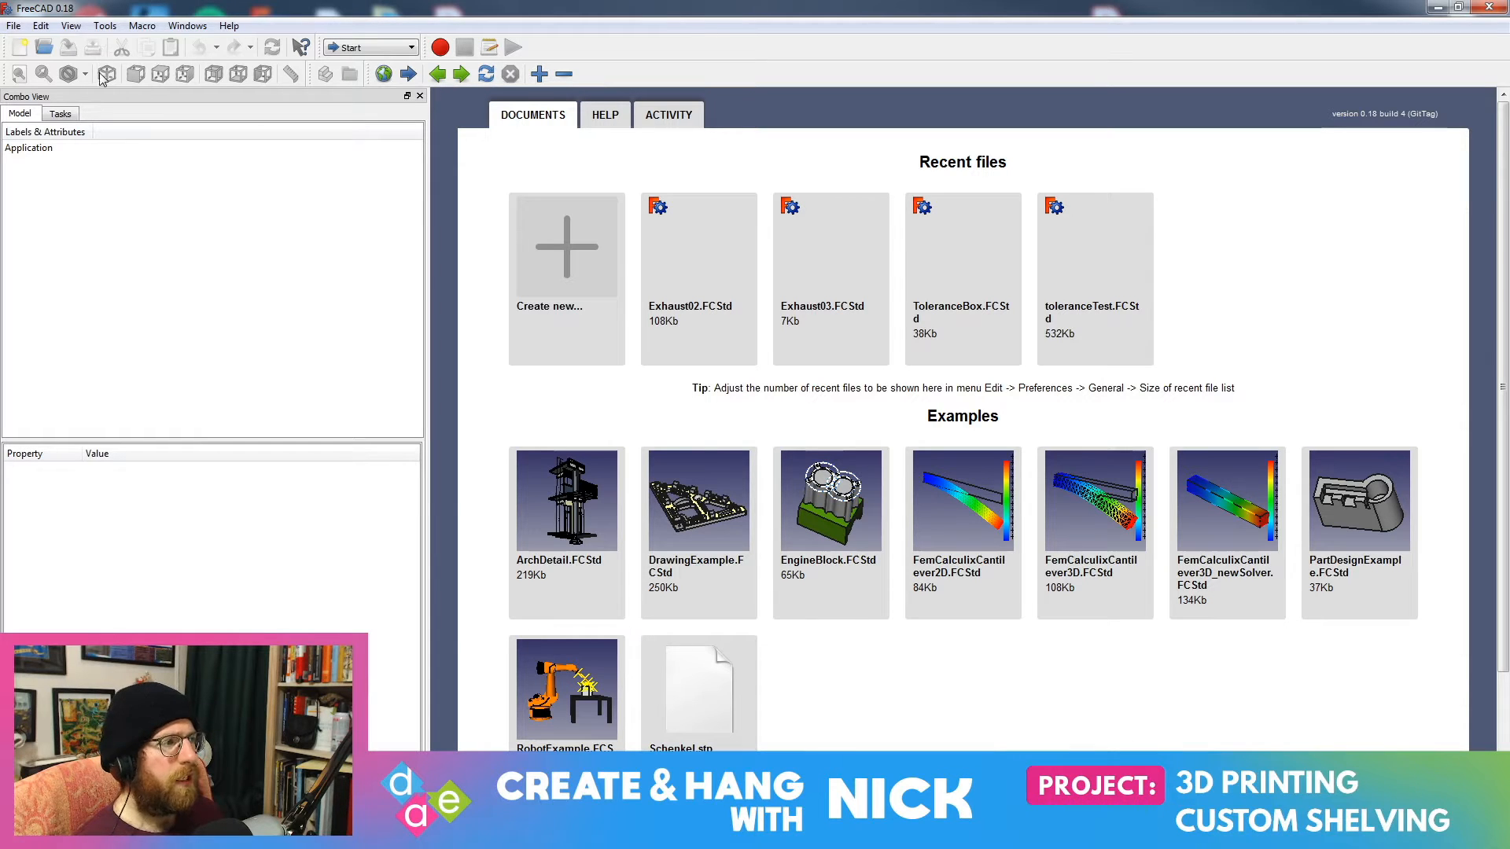
# Step: Create a new document in FreeCAD and switch to the Part Design workbench
pyautogui.click(39, 26)
pyautogui.click(118, 6)
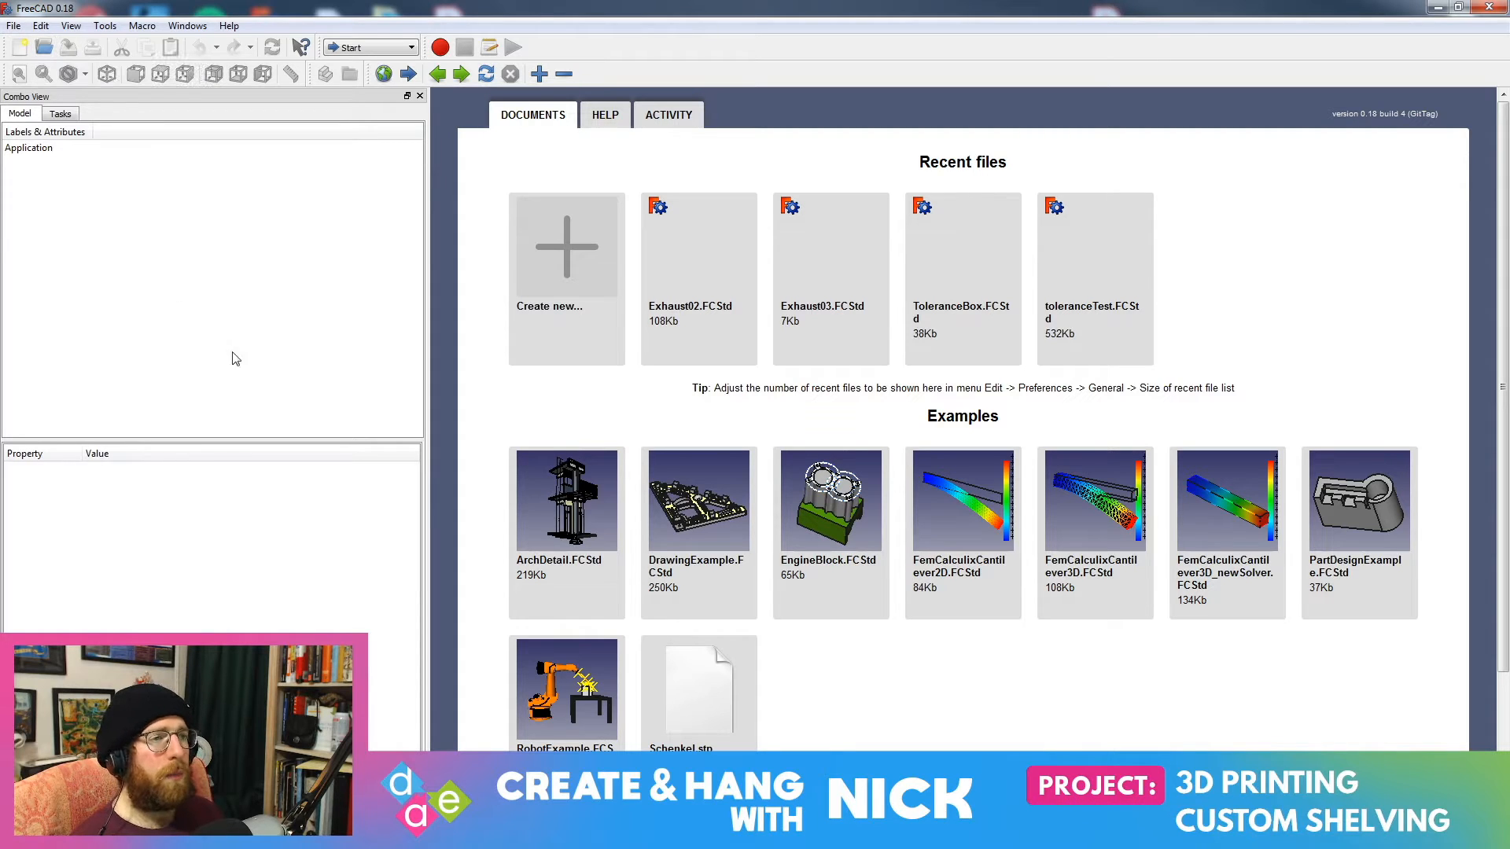
pyautogui.click(588, 293)
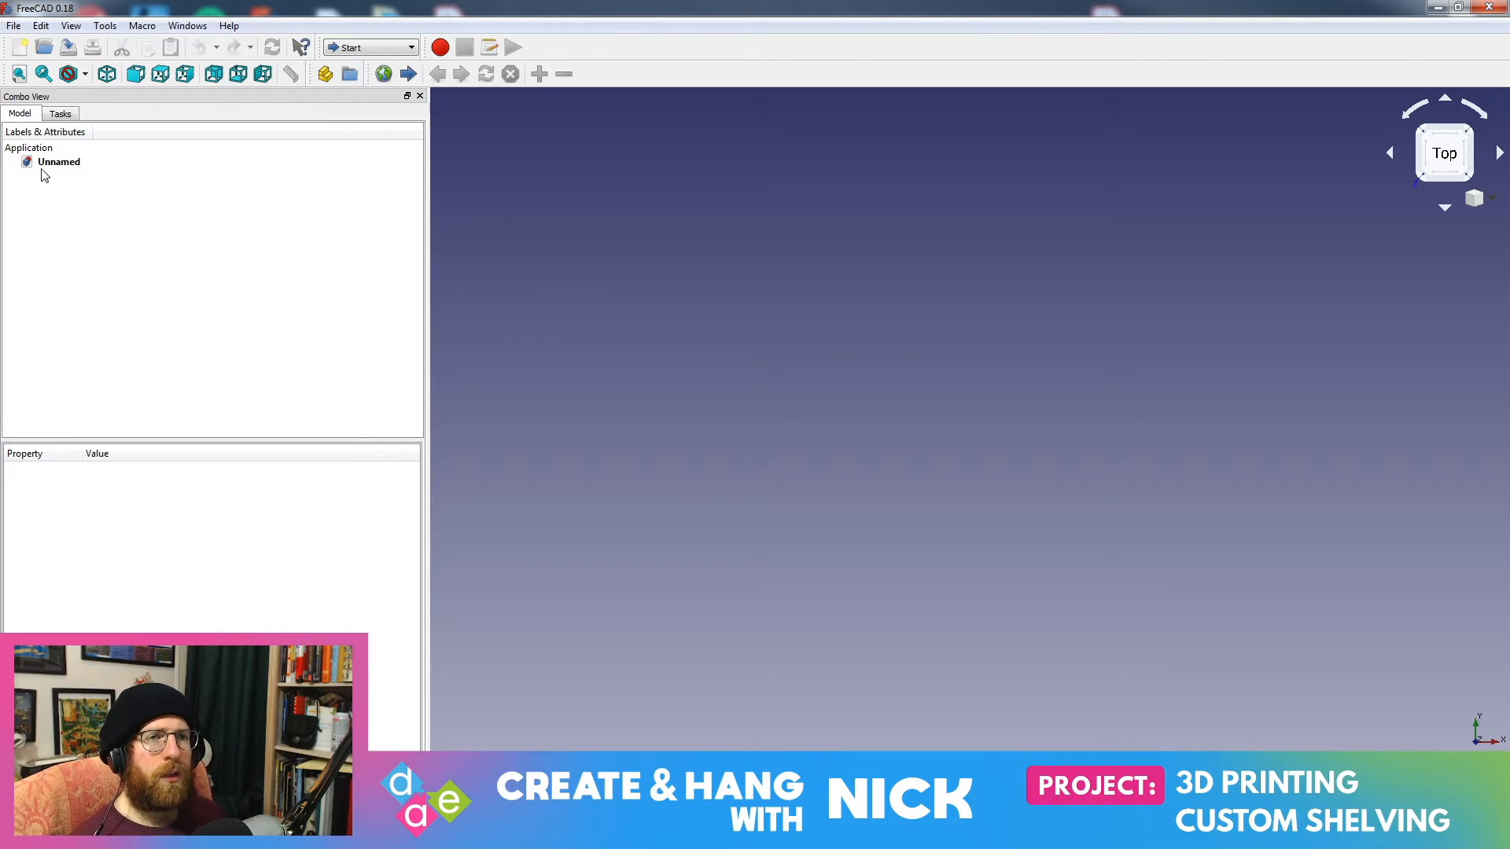
pyautogui.click(351, 49)
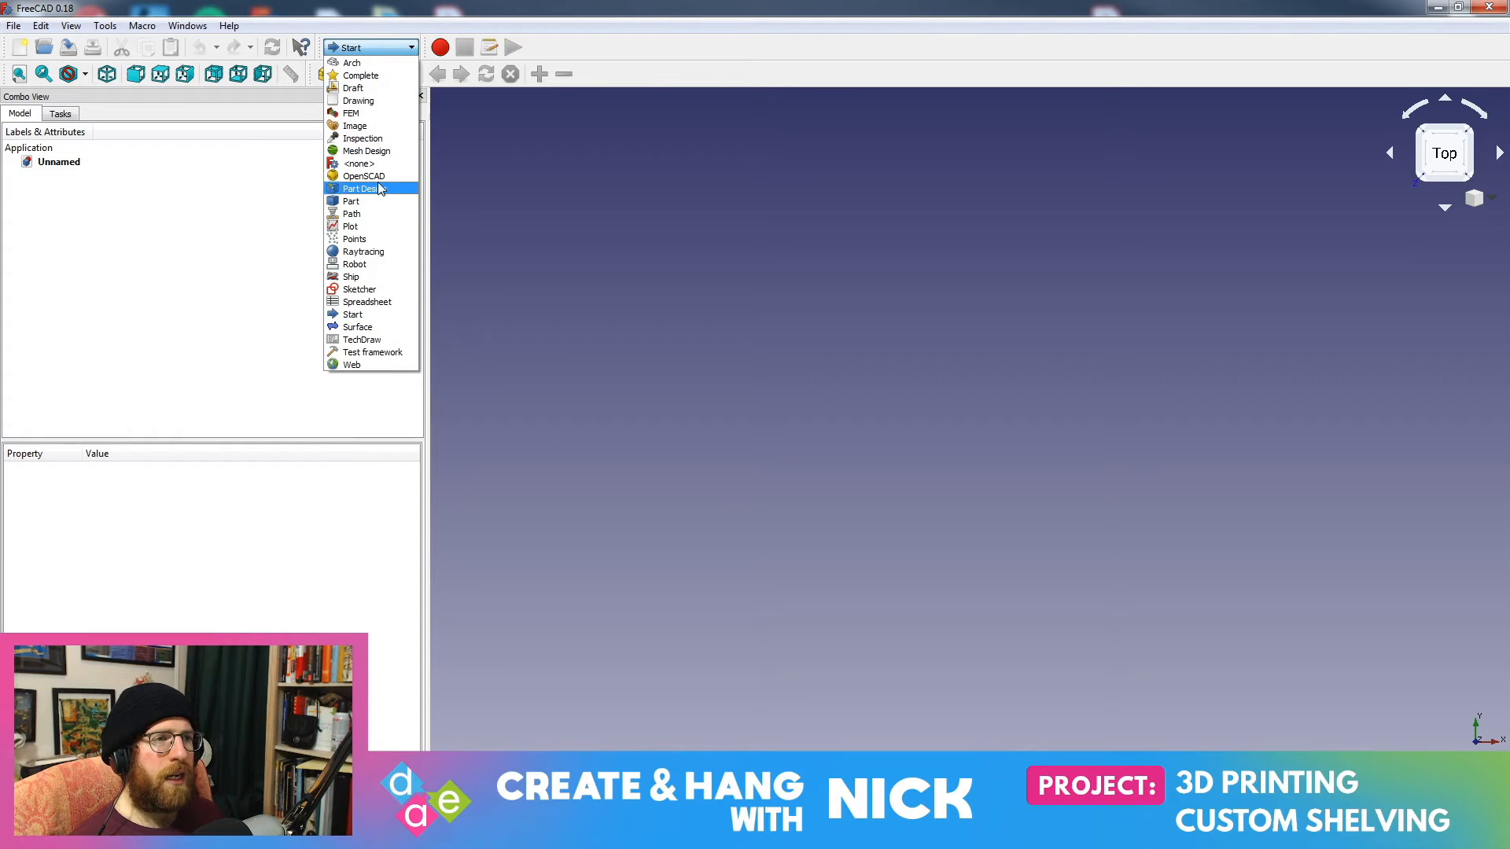
pyautogui.click(359, 187)
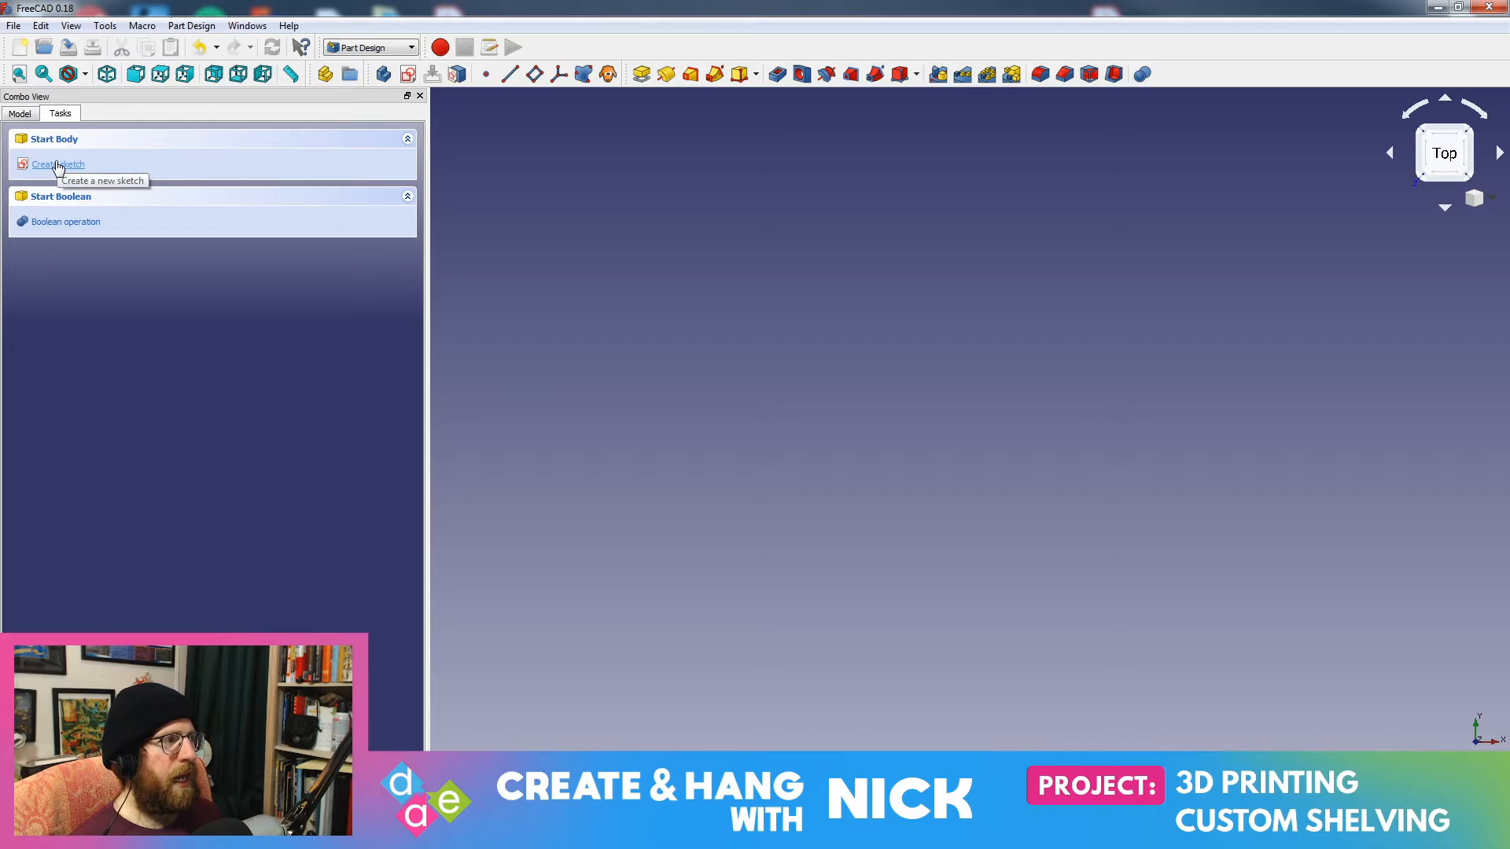
# Step: Create a new sketch on the XY plane
pyautogui.click(58, 165)
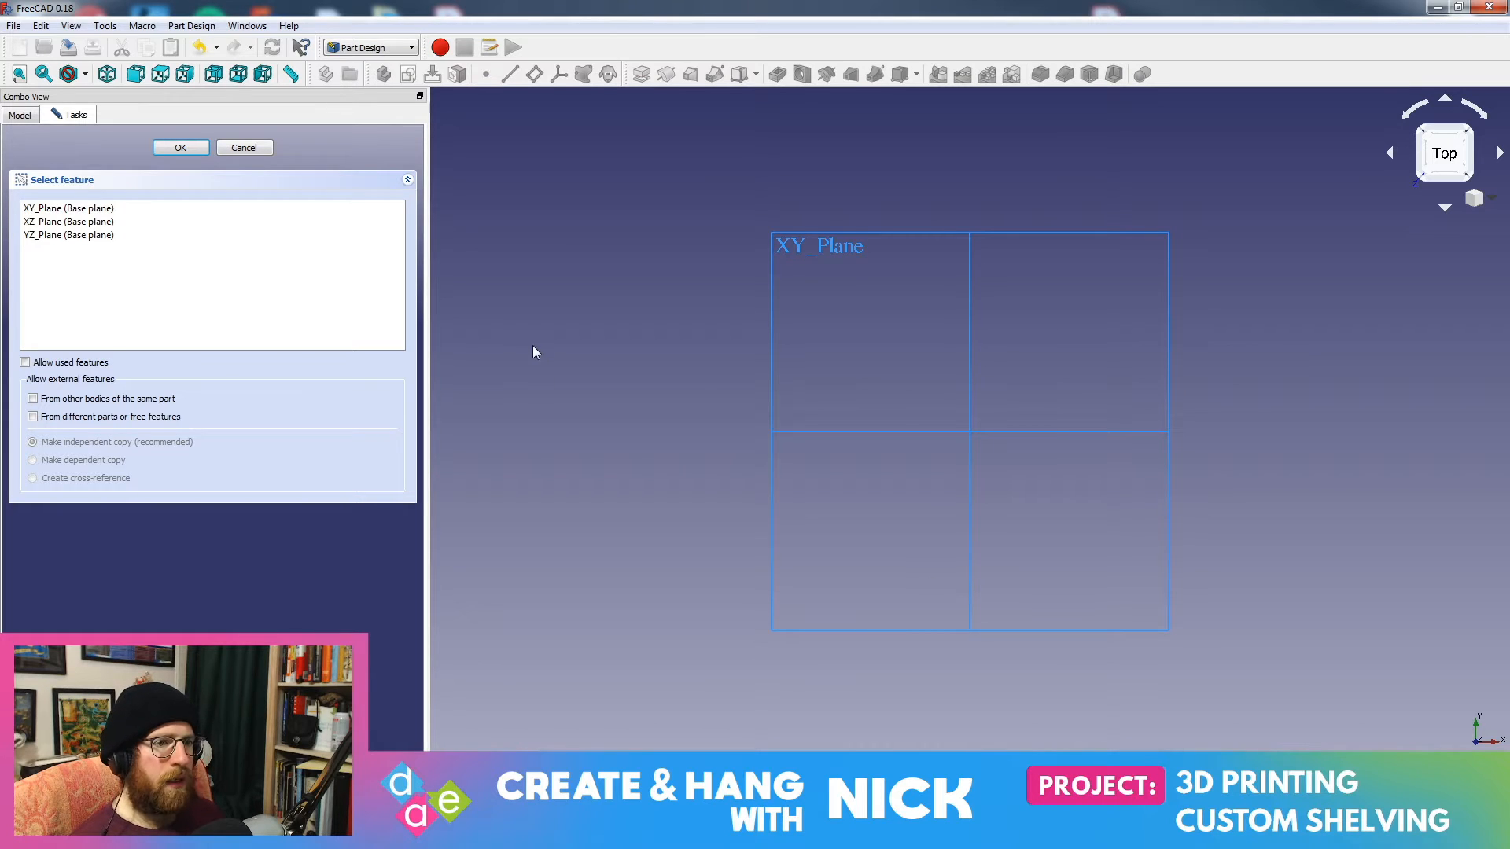
pyautogui.moveTo(1364, 683); pyautogui.dragTo(1332, 604, button='middle')
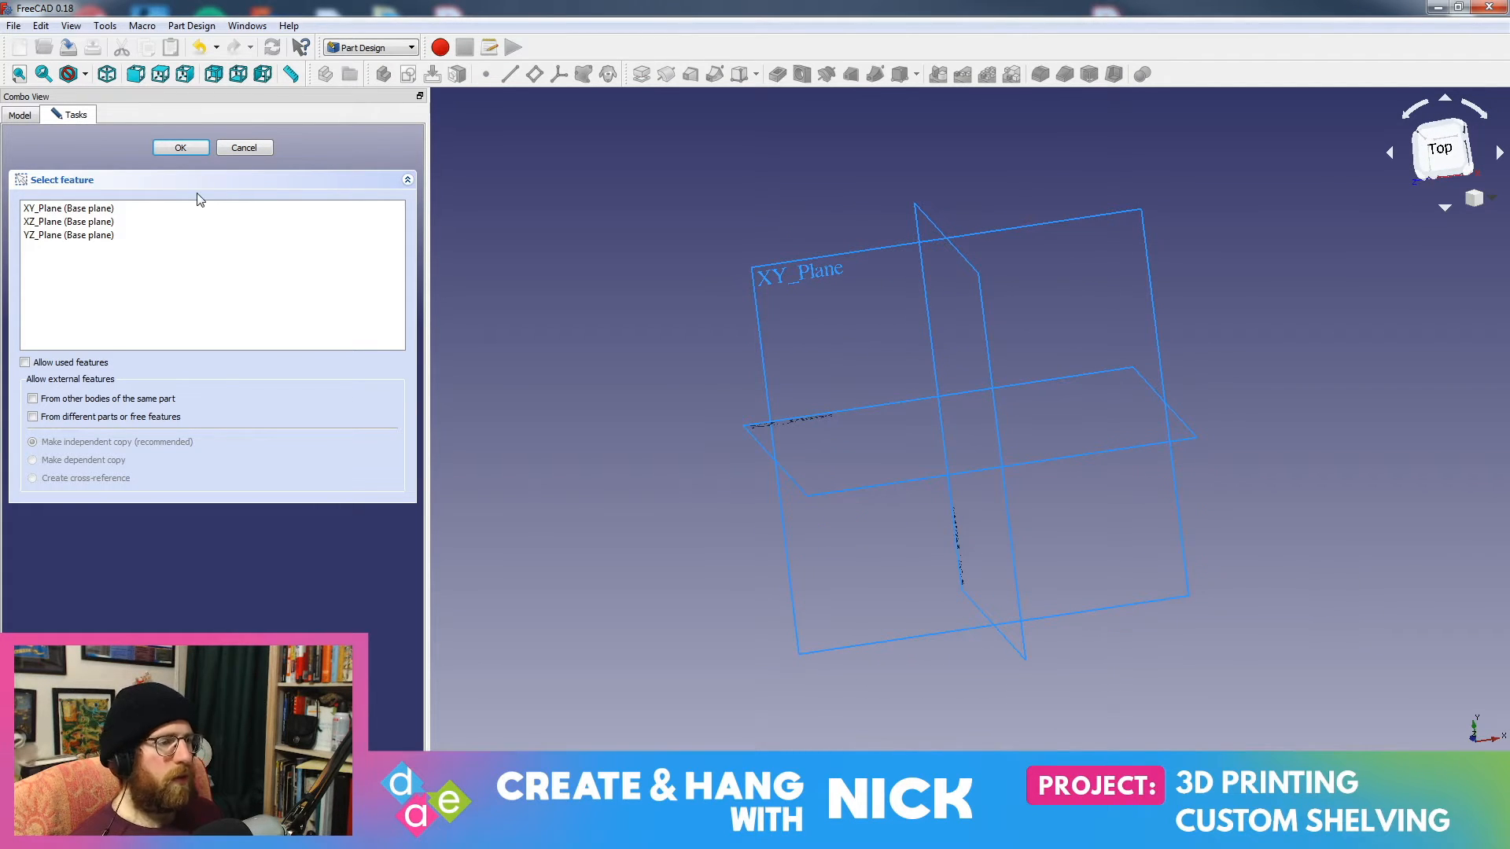
pyautogui.click(78, 208)
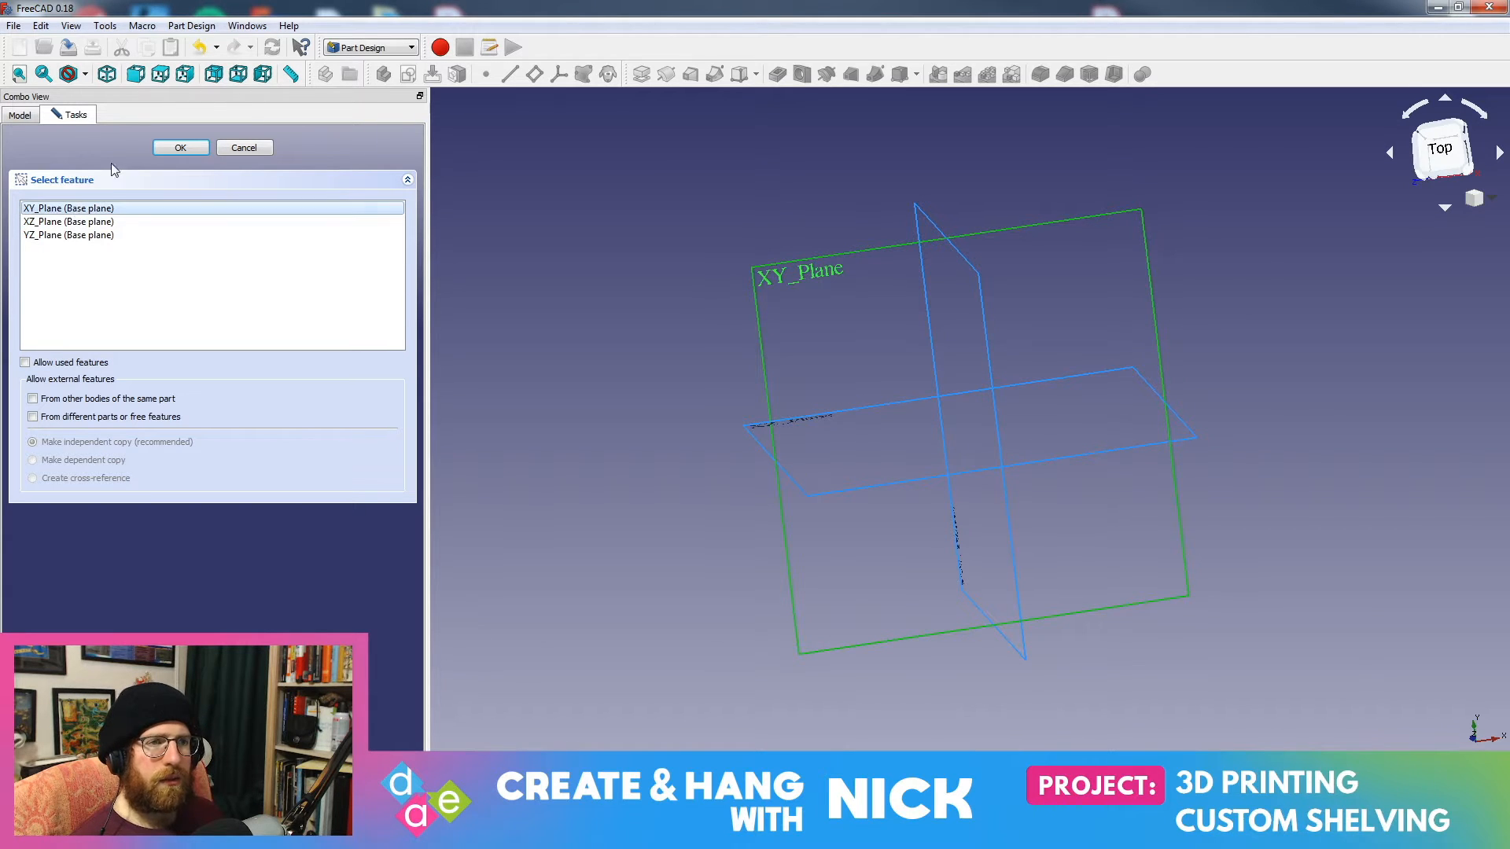
pyautogui.click(196, 151)
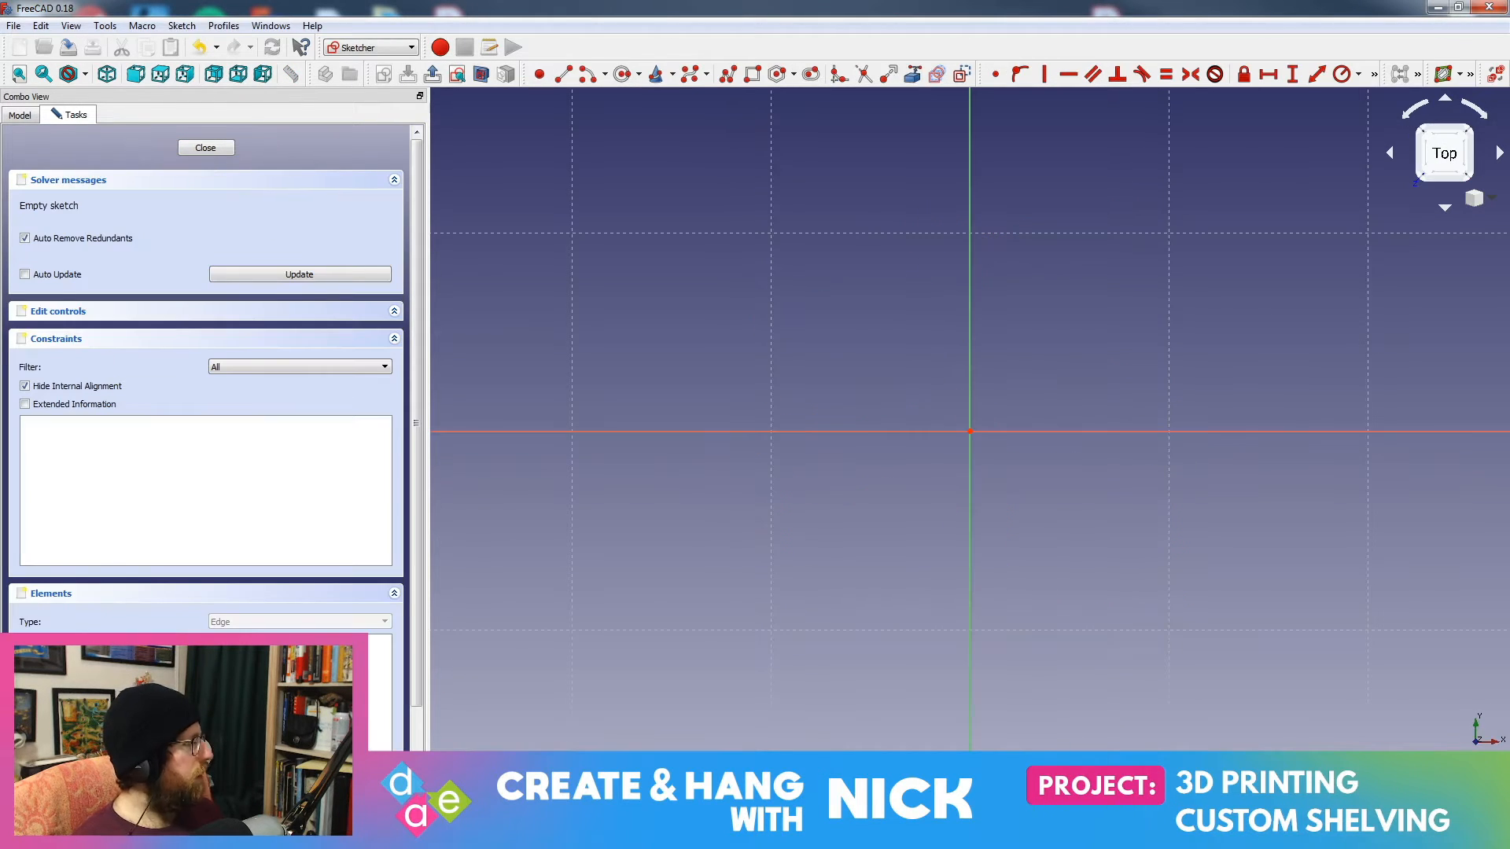
# Step: In the GIMP shelf image, hide the "sketch 2 #3" layer and show the "drawing" layer with the project constraints
pyautogui.moveTo(1509, 142)
pyautogui.mouseDown()
pyautogui.moveTo(792, 101)
pyautogui.moveTo(551, 53)
pyautogui.mouseUp()
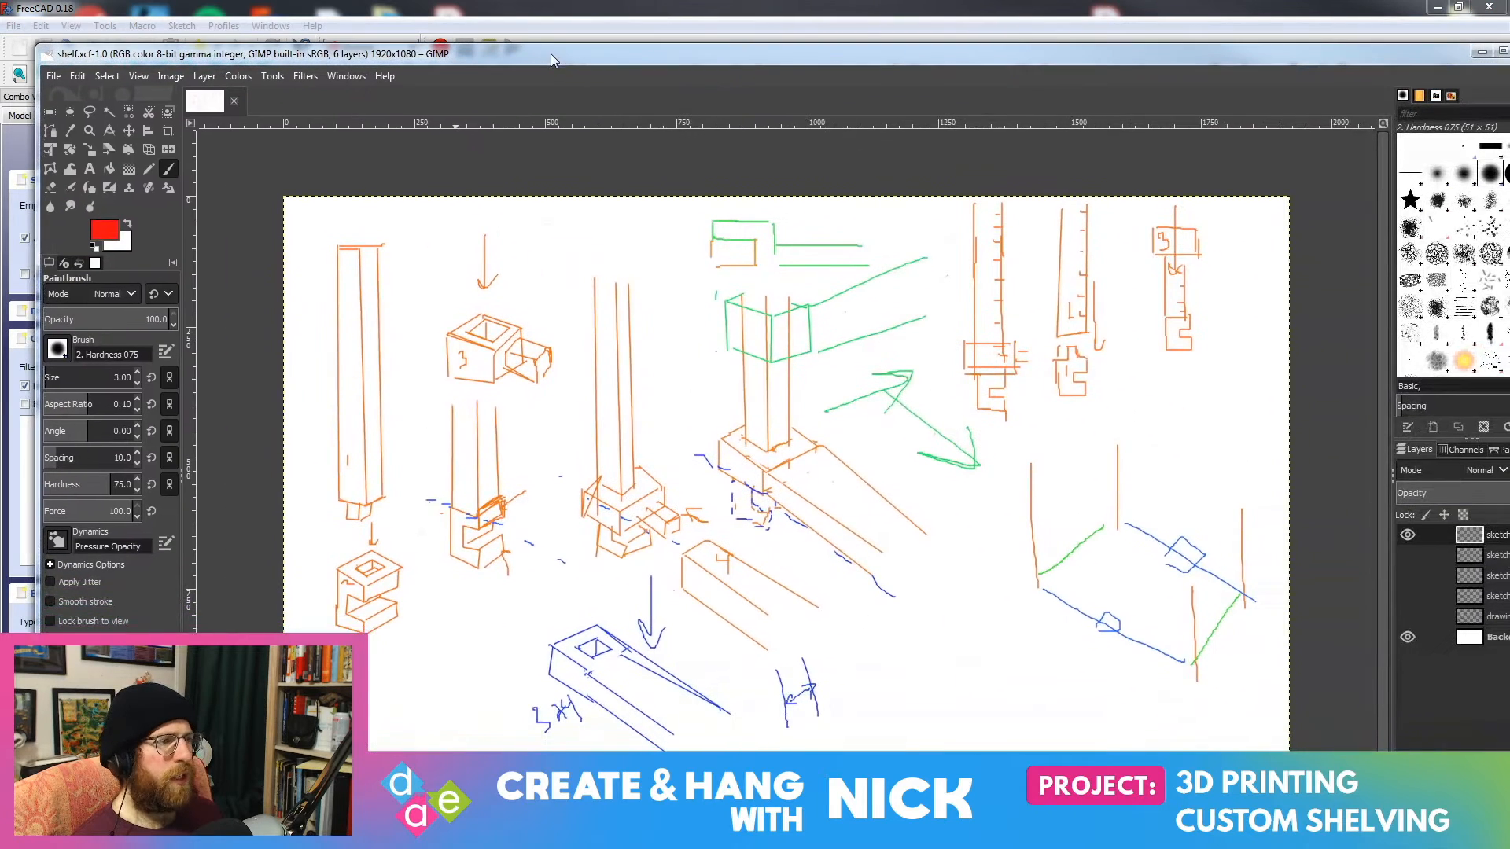
pyautogui.click(1406, 536)
pyautogui.click(1406, 618)
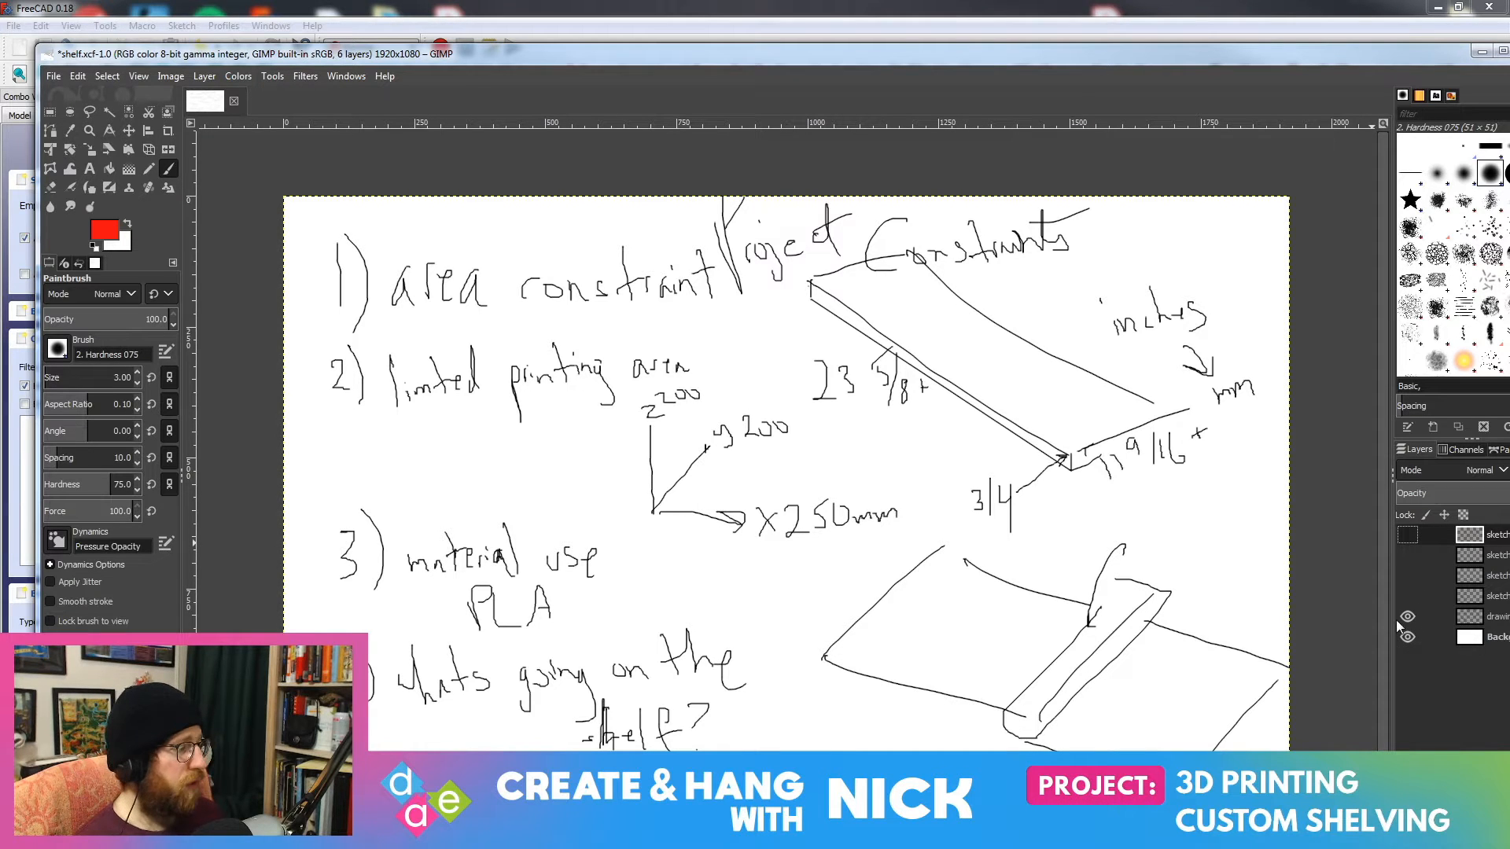
pyautogui.moveTo(690, 62); pyautogui.dragTo(1509, 110)
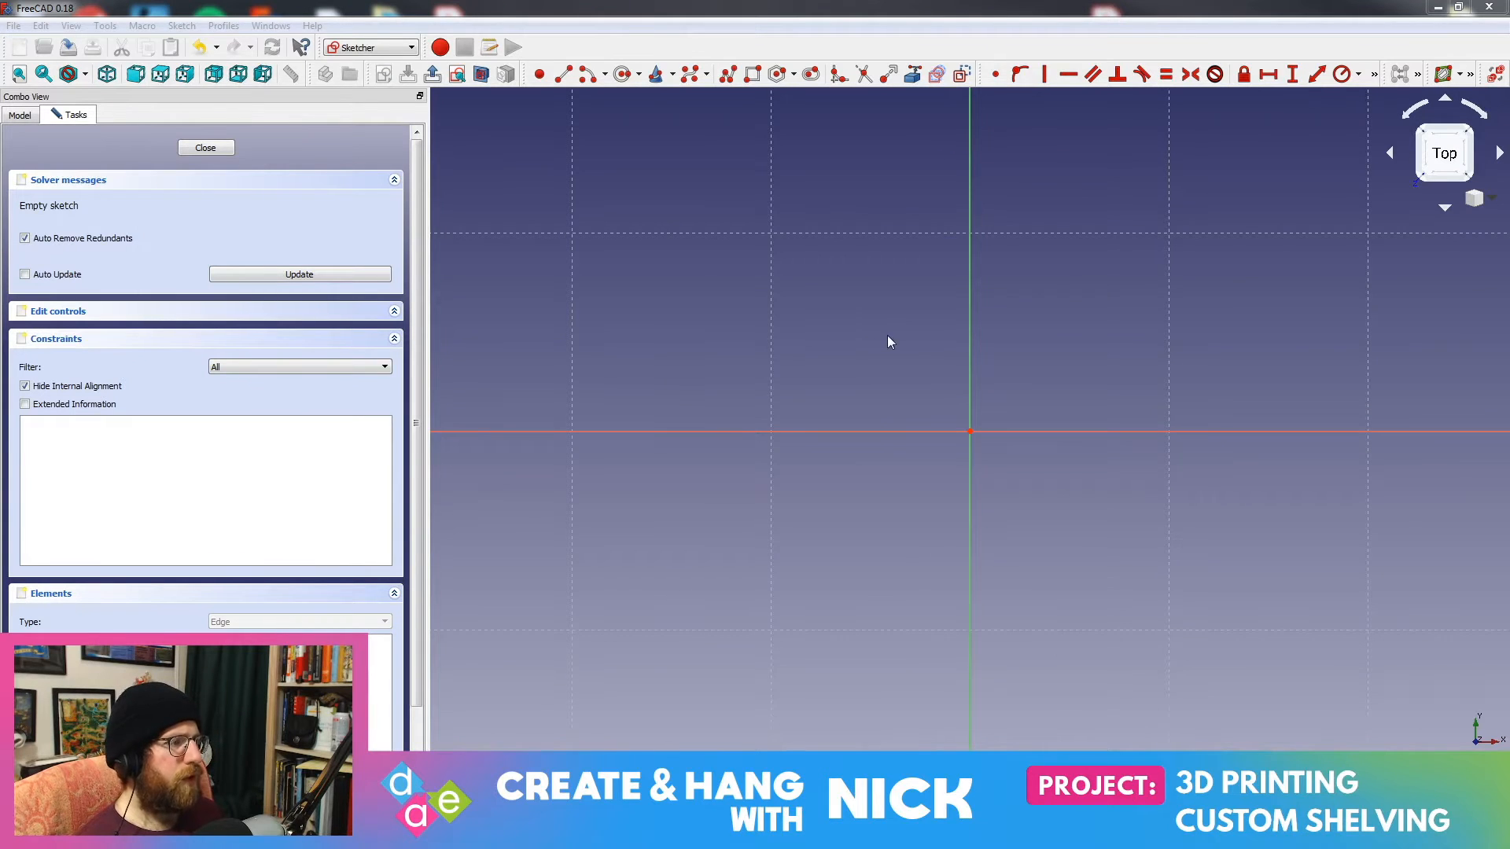
# Step: In the FreeCAD sketch, draw a rectangle about 134 mm wide and 53 mm high around the origin
pyautogui.click(987, 323)
pyautogui.scroll(-2, 903, 334)
pyautogui.scroll(3, 896, 353)
pyautogui.click(752, 73)
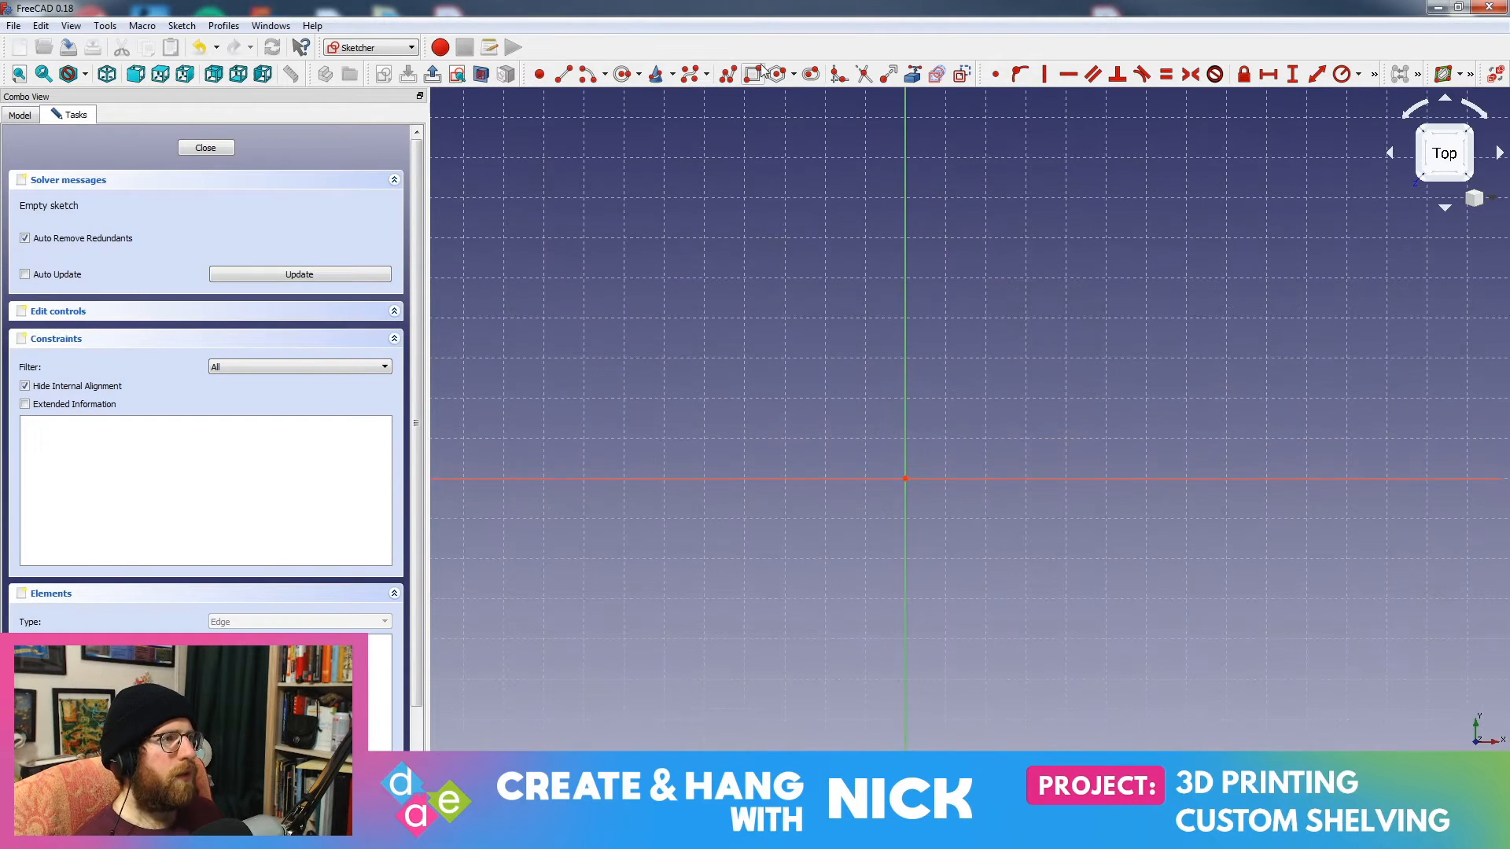
pyautogui.click(664, 349)
pyautogui.click(1200, 559)
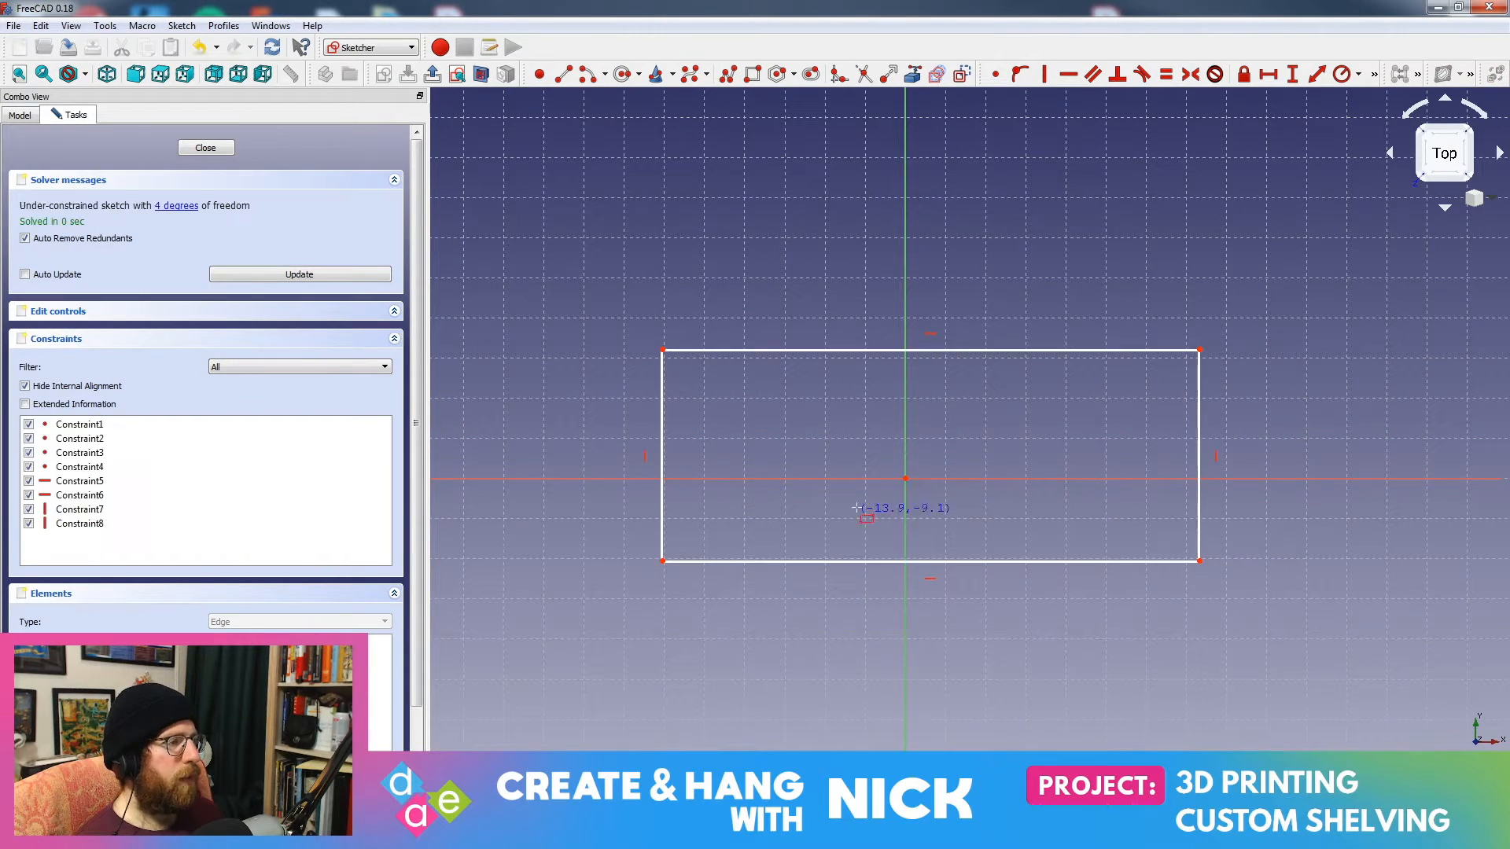
pyautogui.moveTo(910, 475)
pyautogui.mouseDown(button='middle')
pyautogui.moveTo(928, 429)
pyautogui.moveTo(946, 473)
pyautogui.mouseUp(button='middle')
pyautogui.scroll(2, 929, 428)
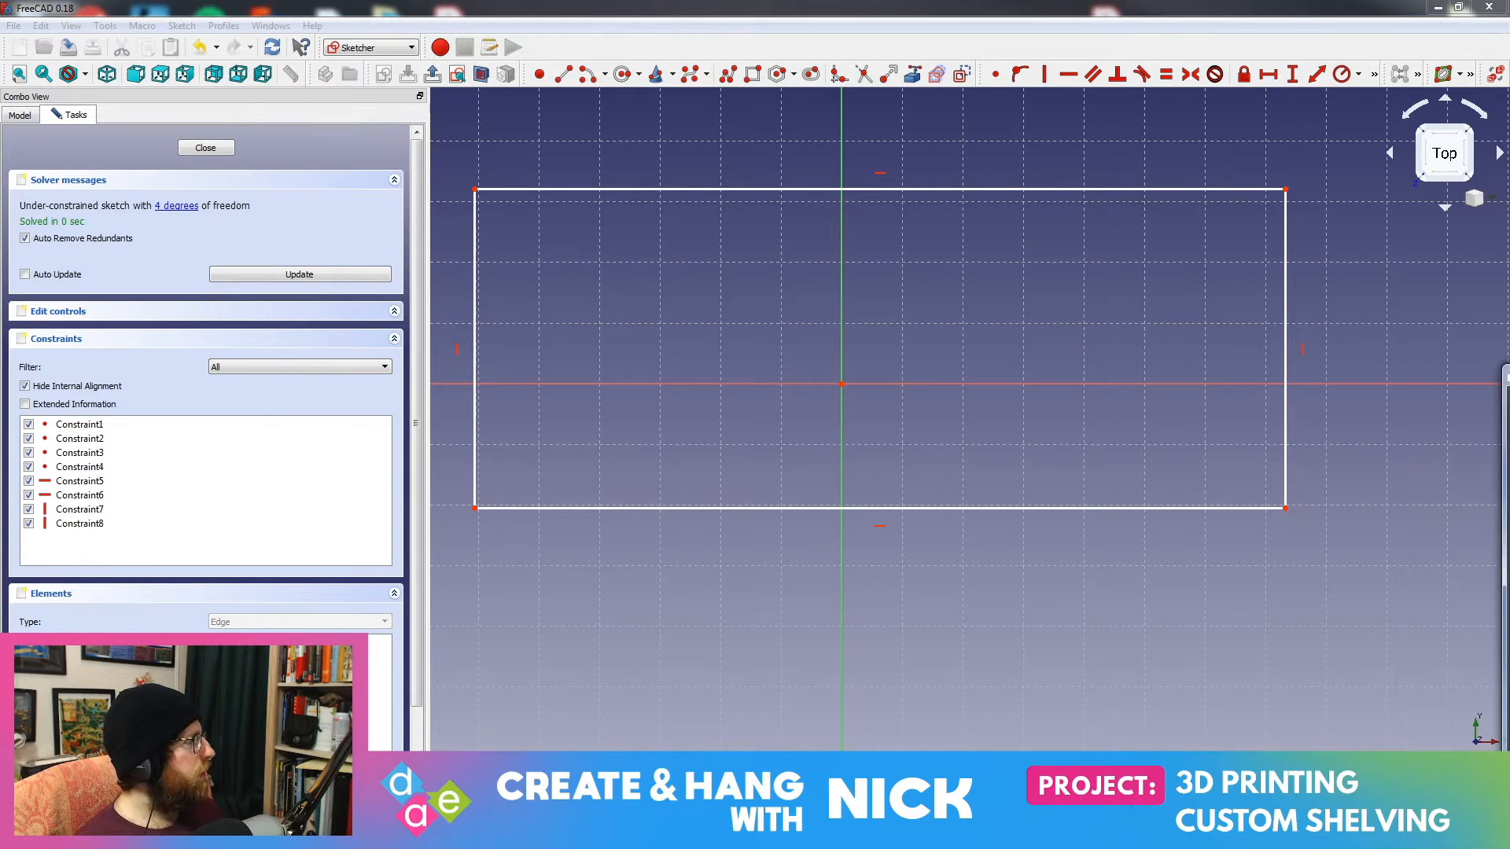
# Step: Consult the project constraints drawing in GIMP and convert the 5/8 inch fraction to a decimal in Calculator
pyautogui.moveTo(1509, 371); pyautogui.dragTo(838, 1)
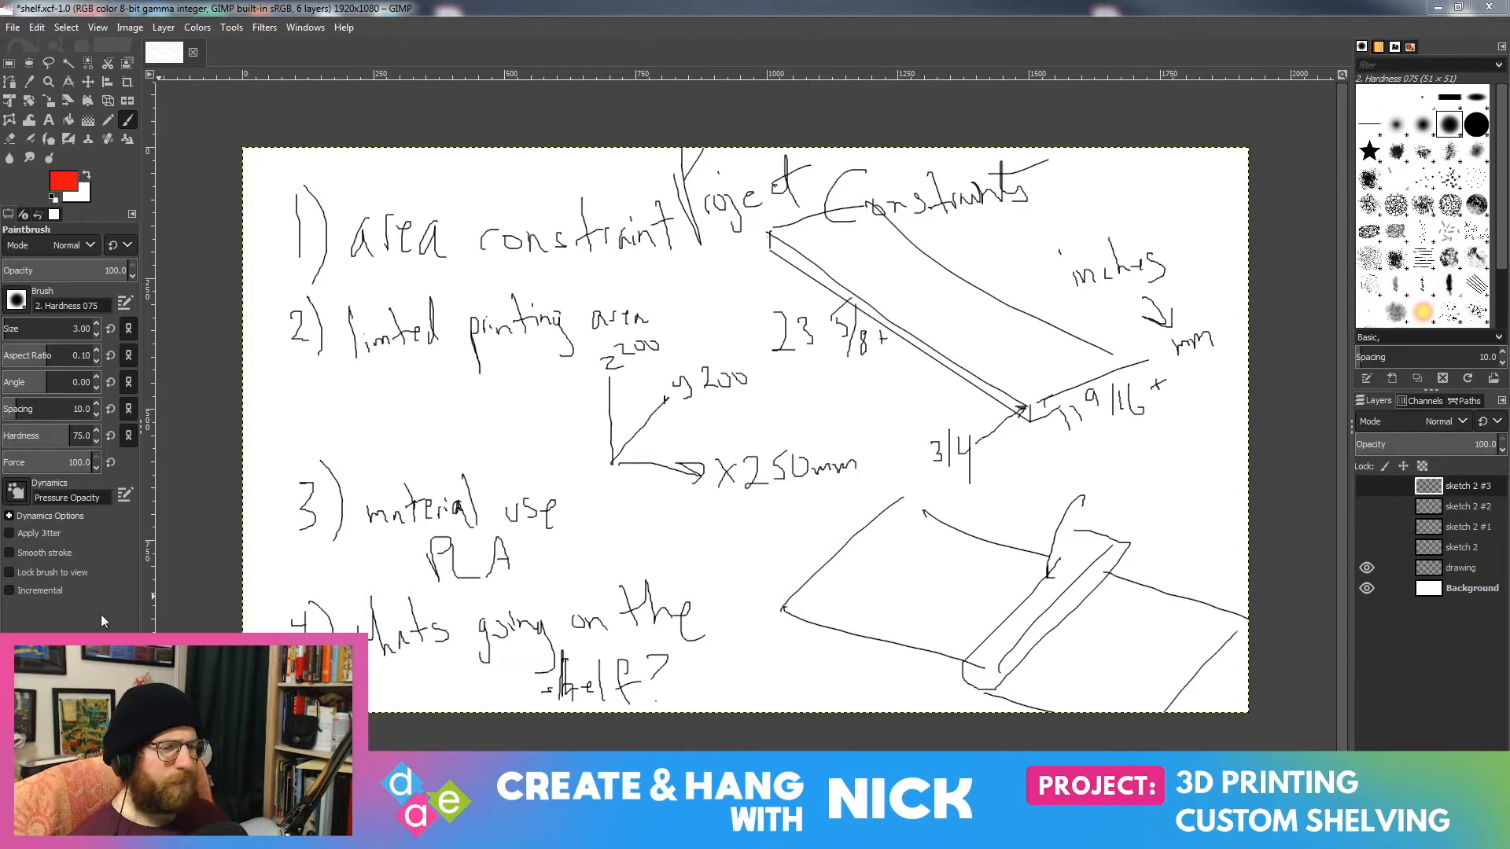
pyautogui.press('super')
pyautogui.press('super')
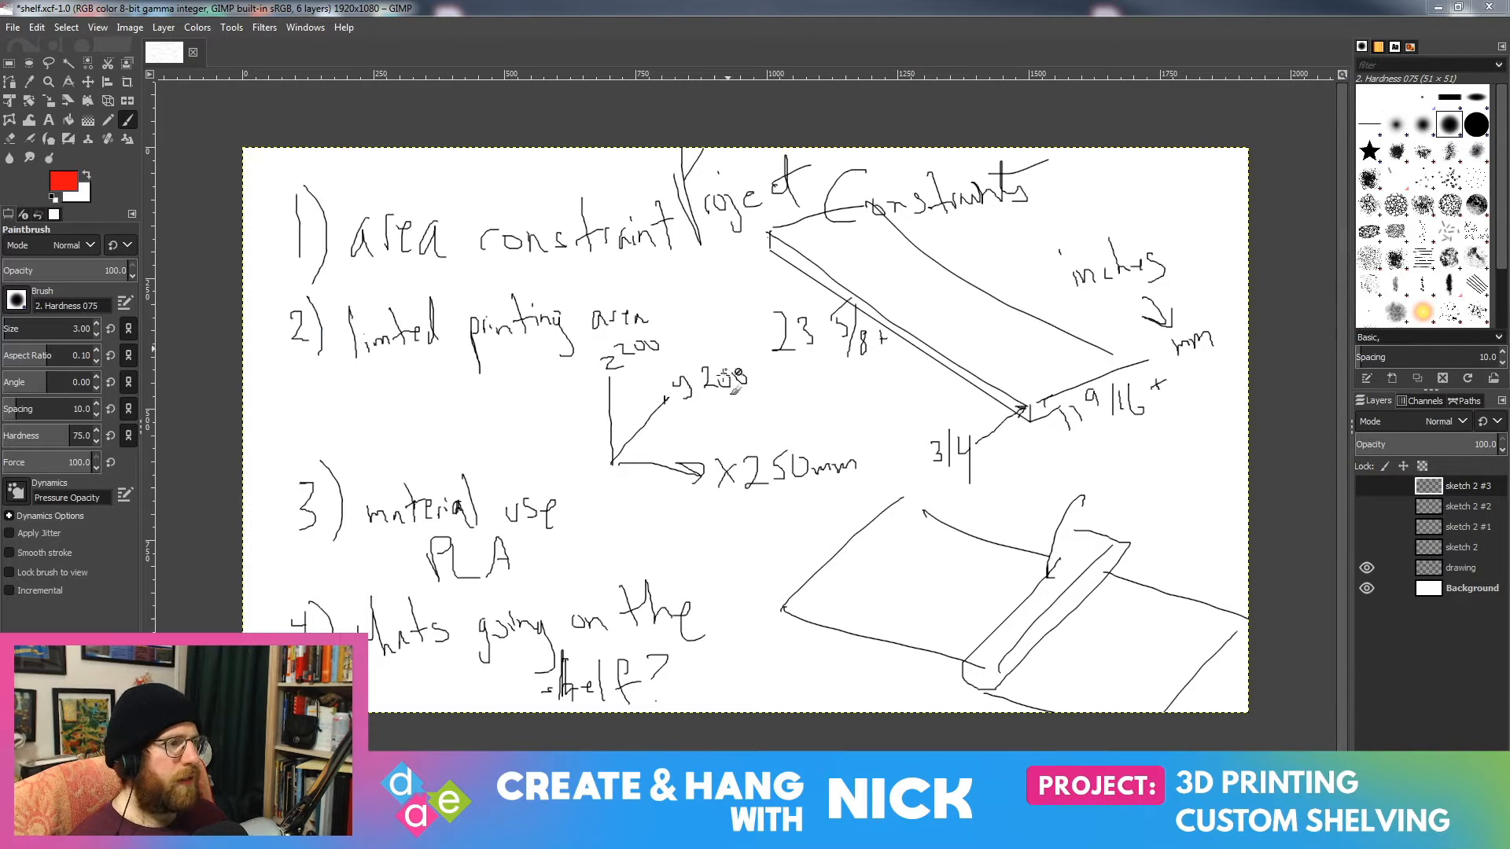
pyautogui.click(437, 471)
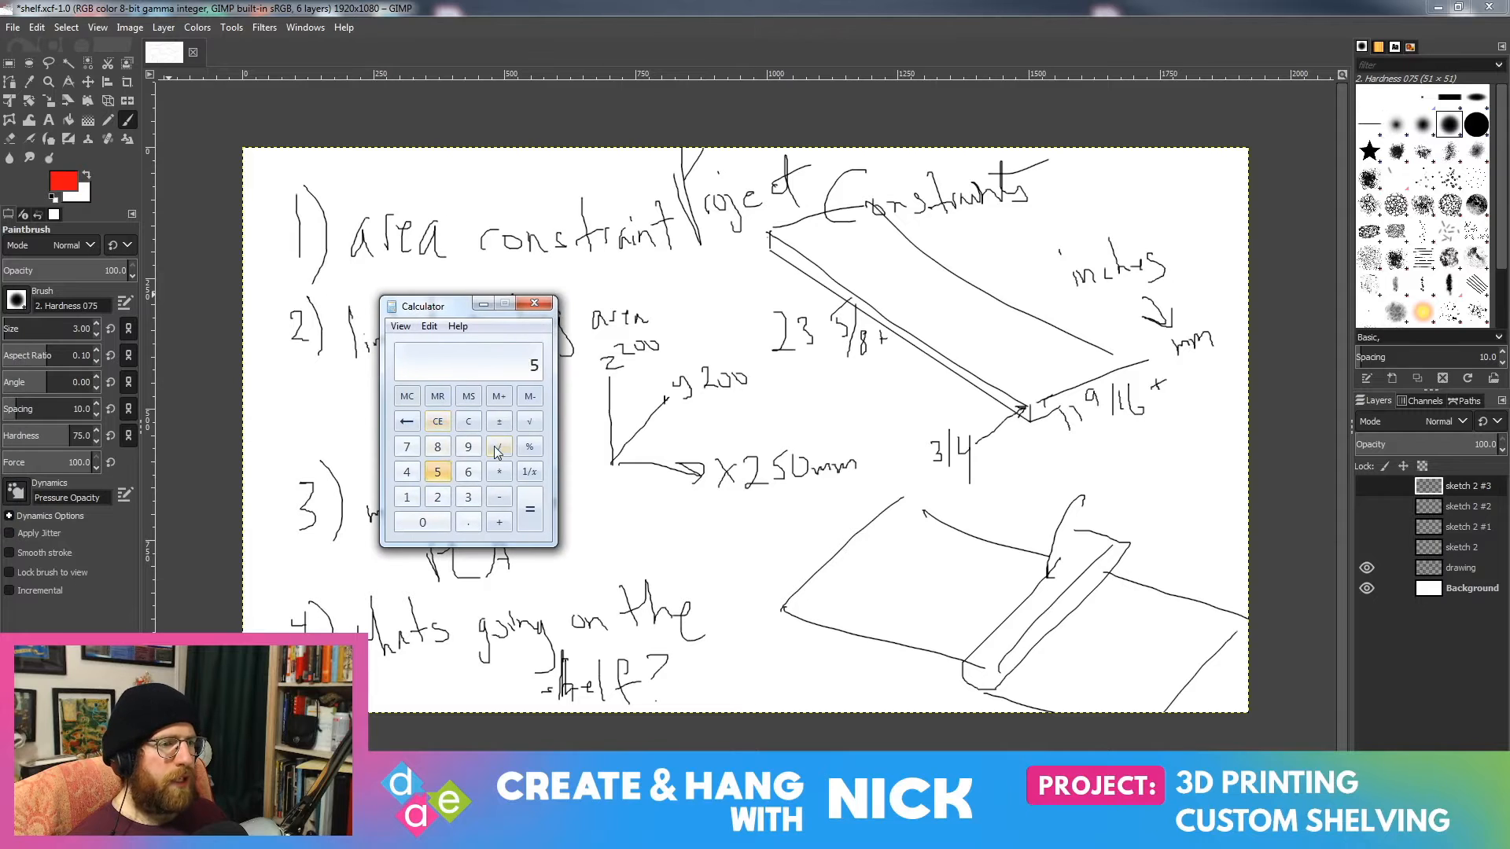
pyautogui.click(498, 447)
pyautogui.click(469, 447)
pyautogui.click(407, 422)
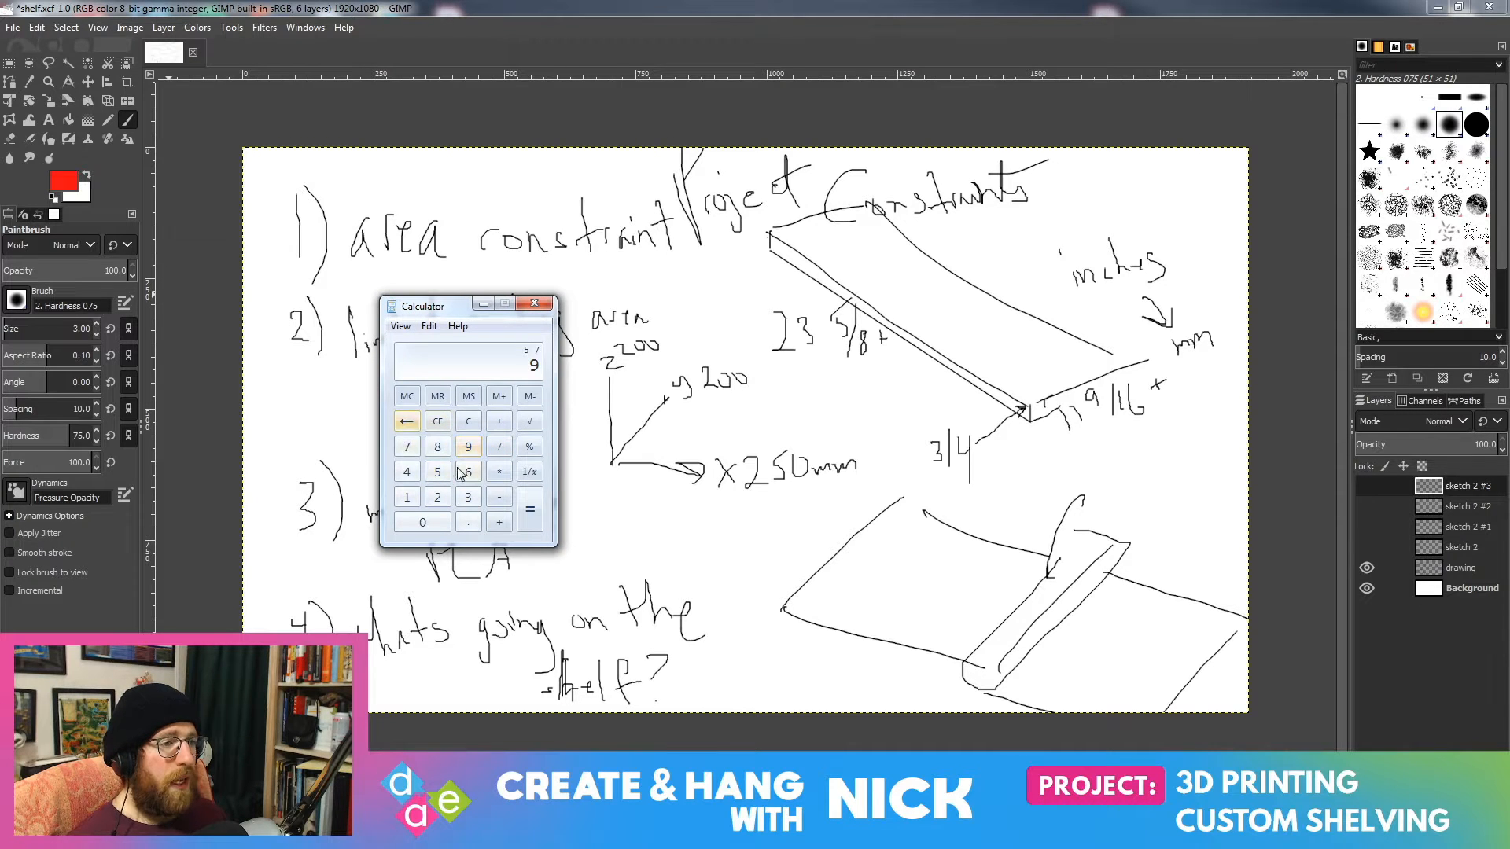
pyautogui.click(437, 446)
pyautogui.click(530, 509)
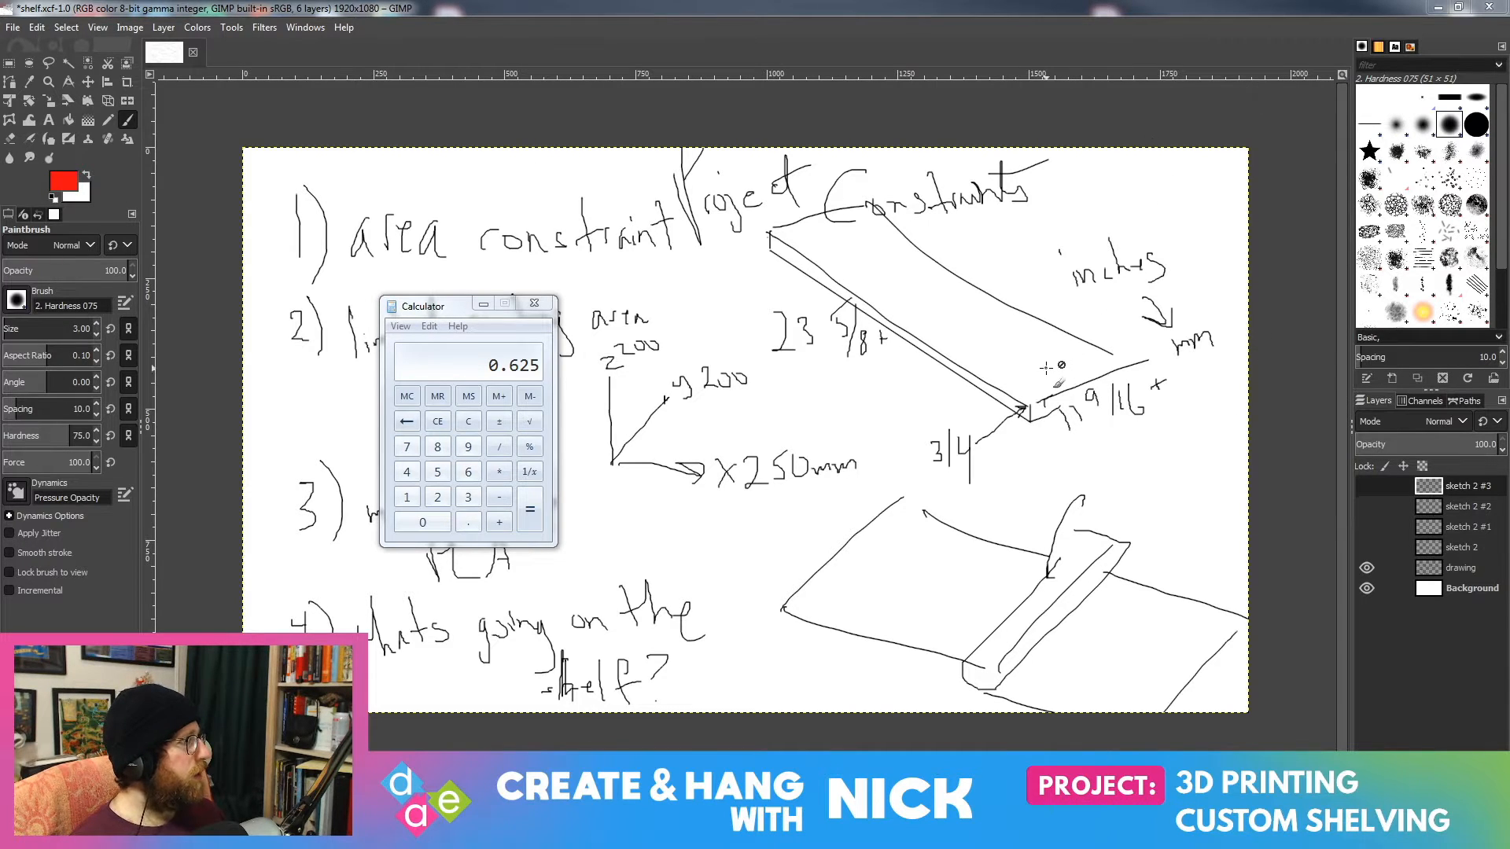
pyautogui.click(1437, 8)
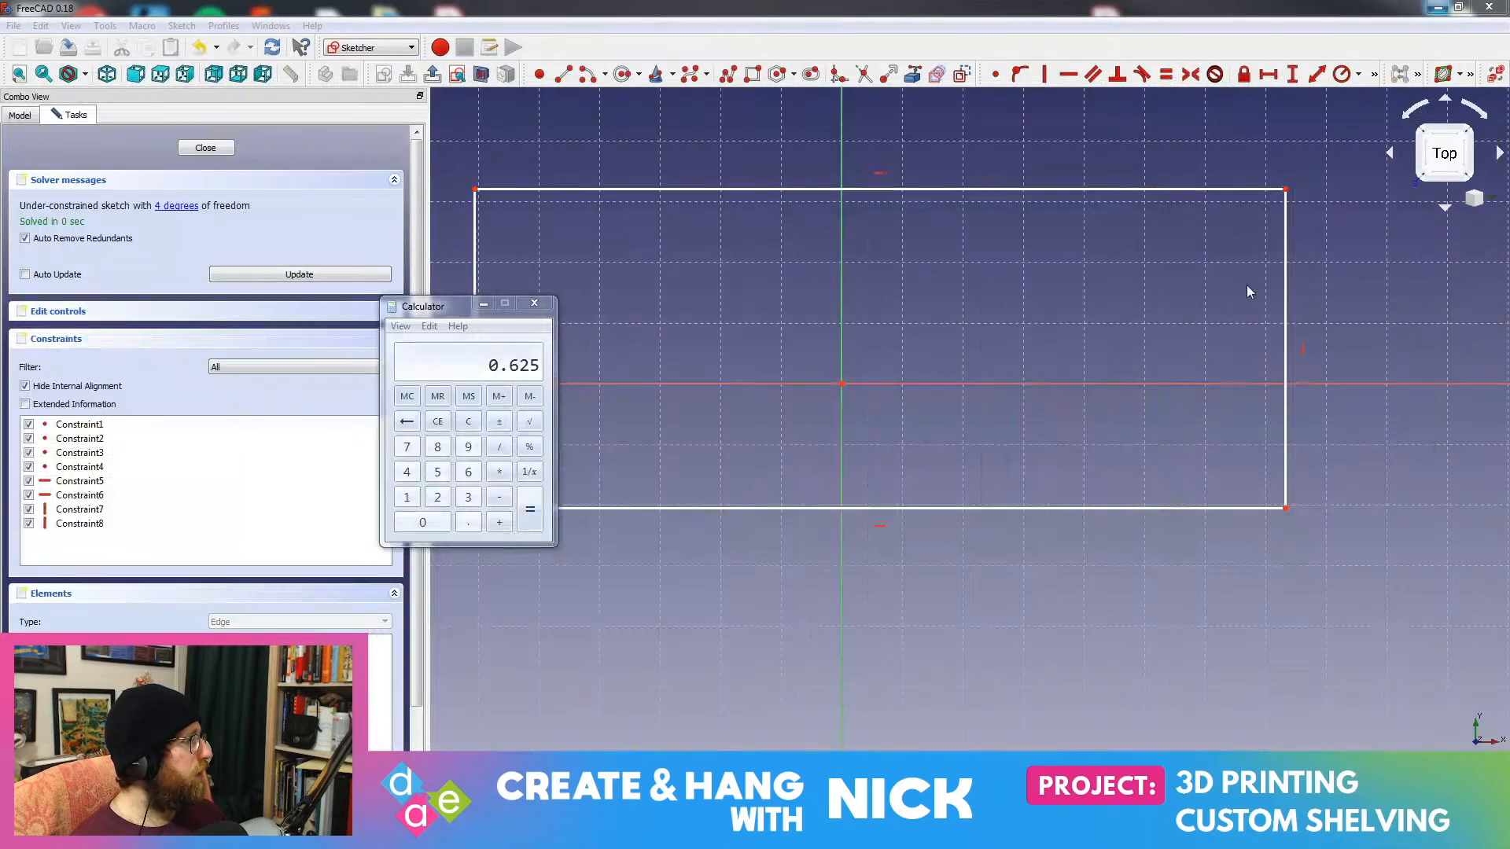
pyautogui.click(534, 303)
# Step: Constrain the horizontal length of the rectangle's upper edge to 601.612 mm
pyautogui.middleClick(896, 320)
pyautogui.click(901, 280)
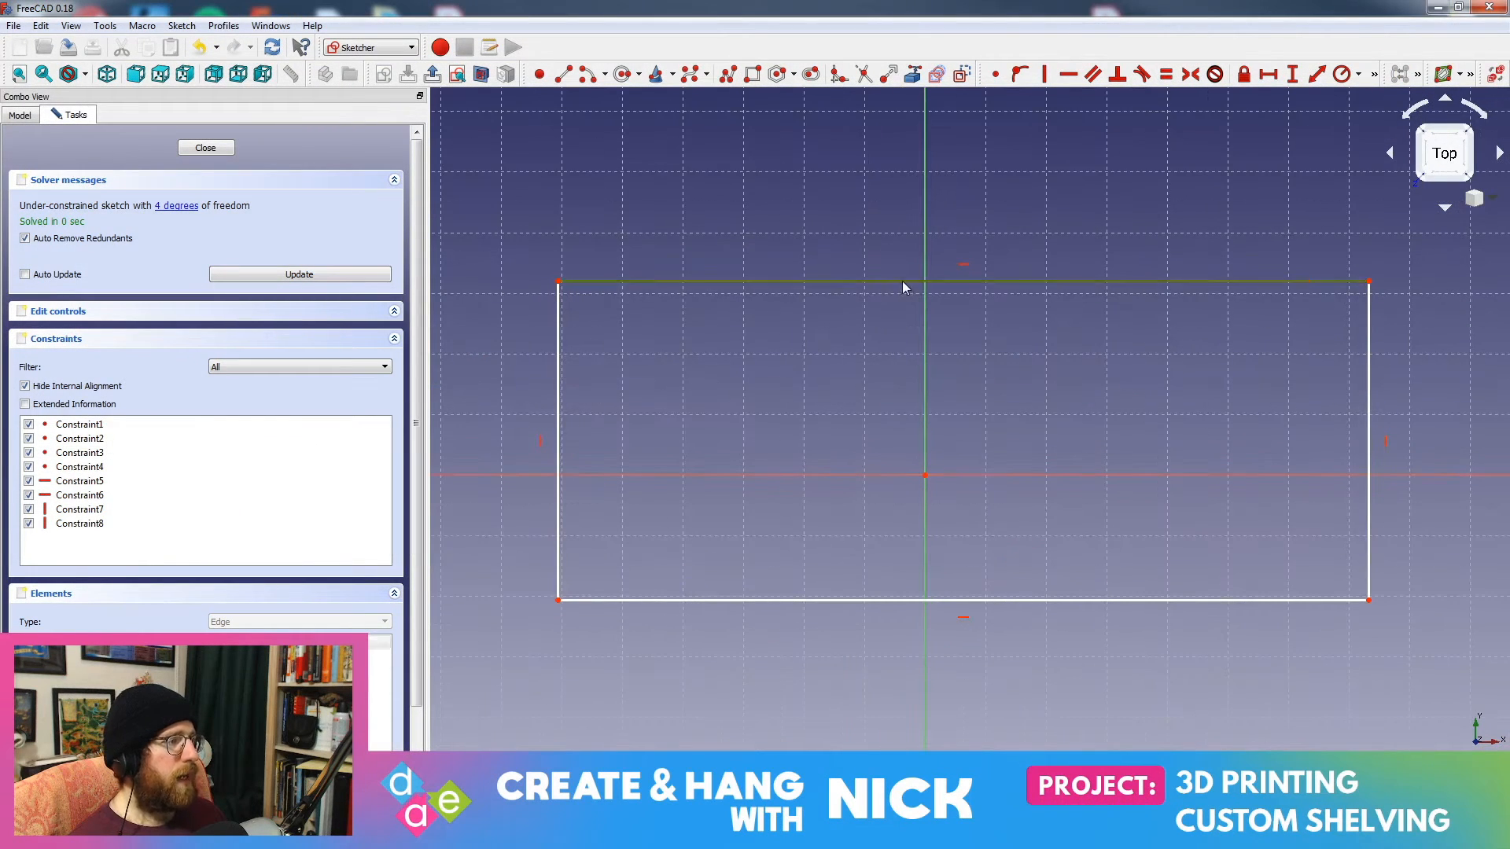
pyautogui.scroll(-5, 910, 374)
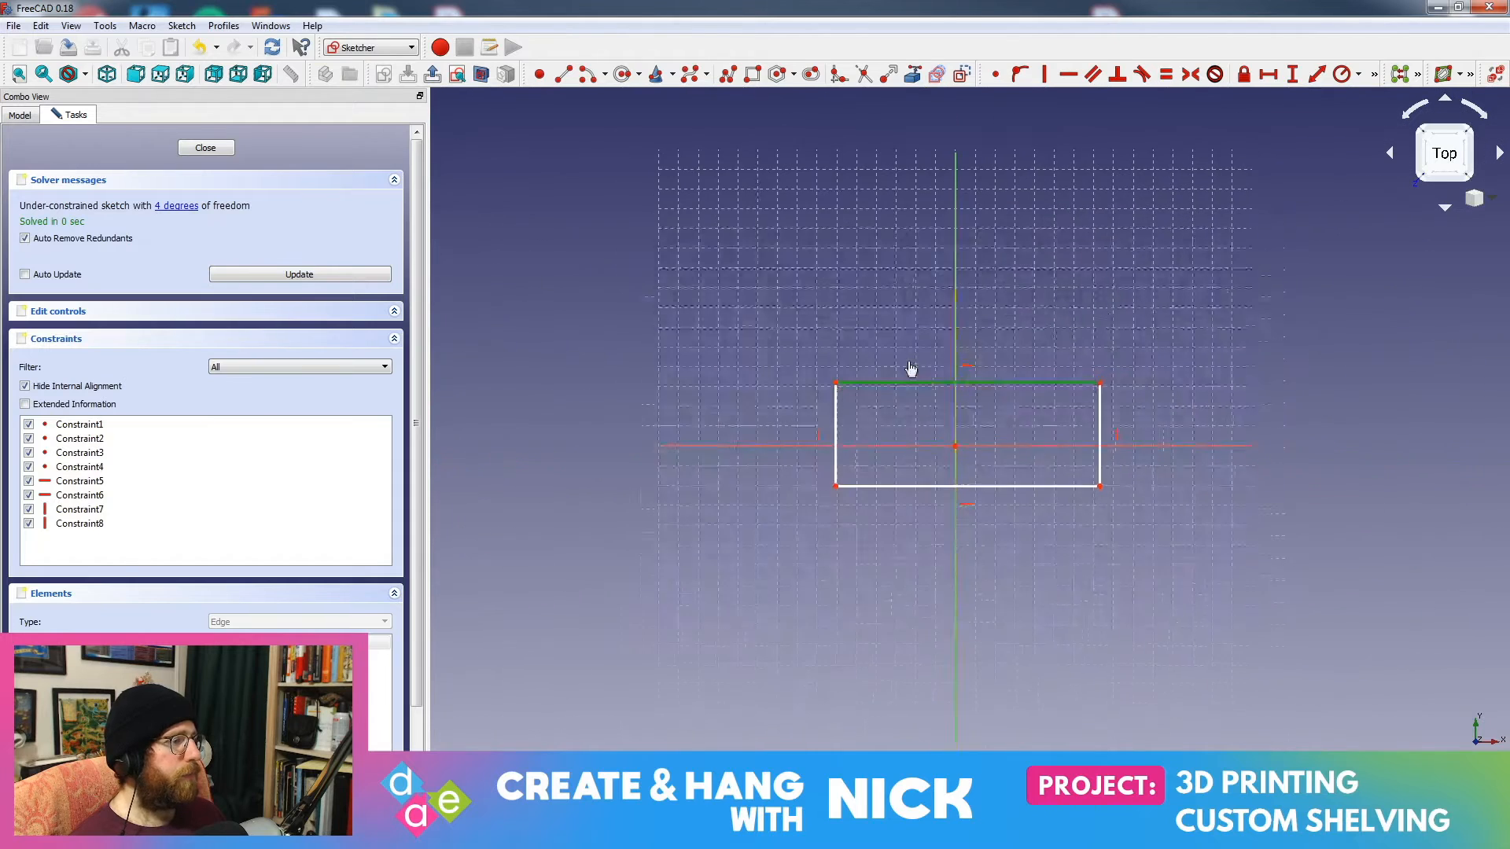
pyautogui.click(1267, 74)
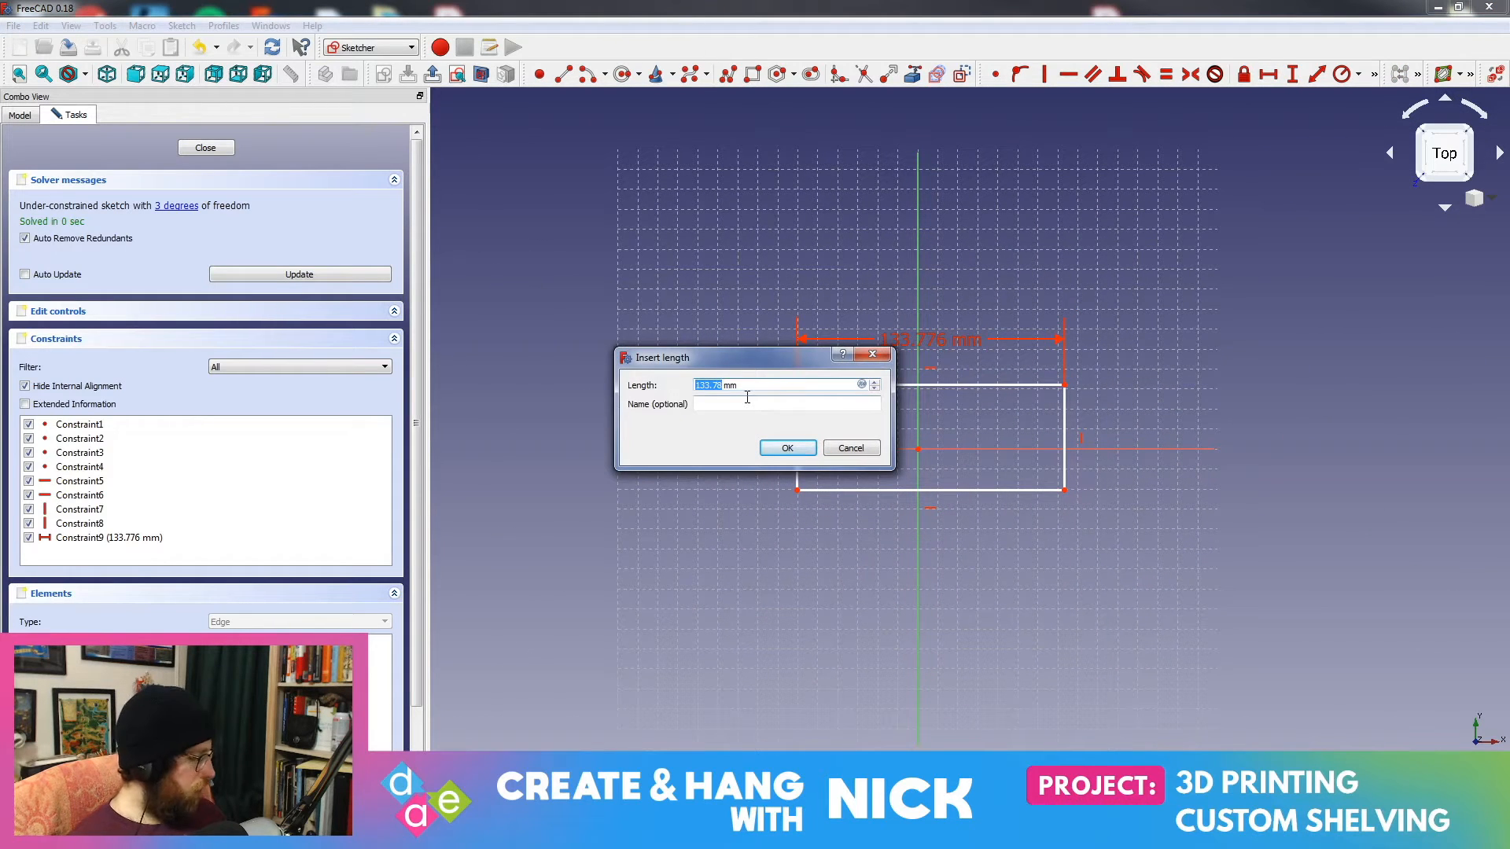
pyautogui.write('3')
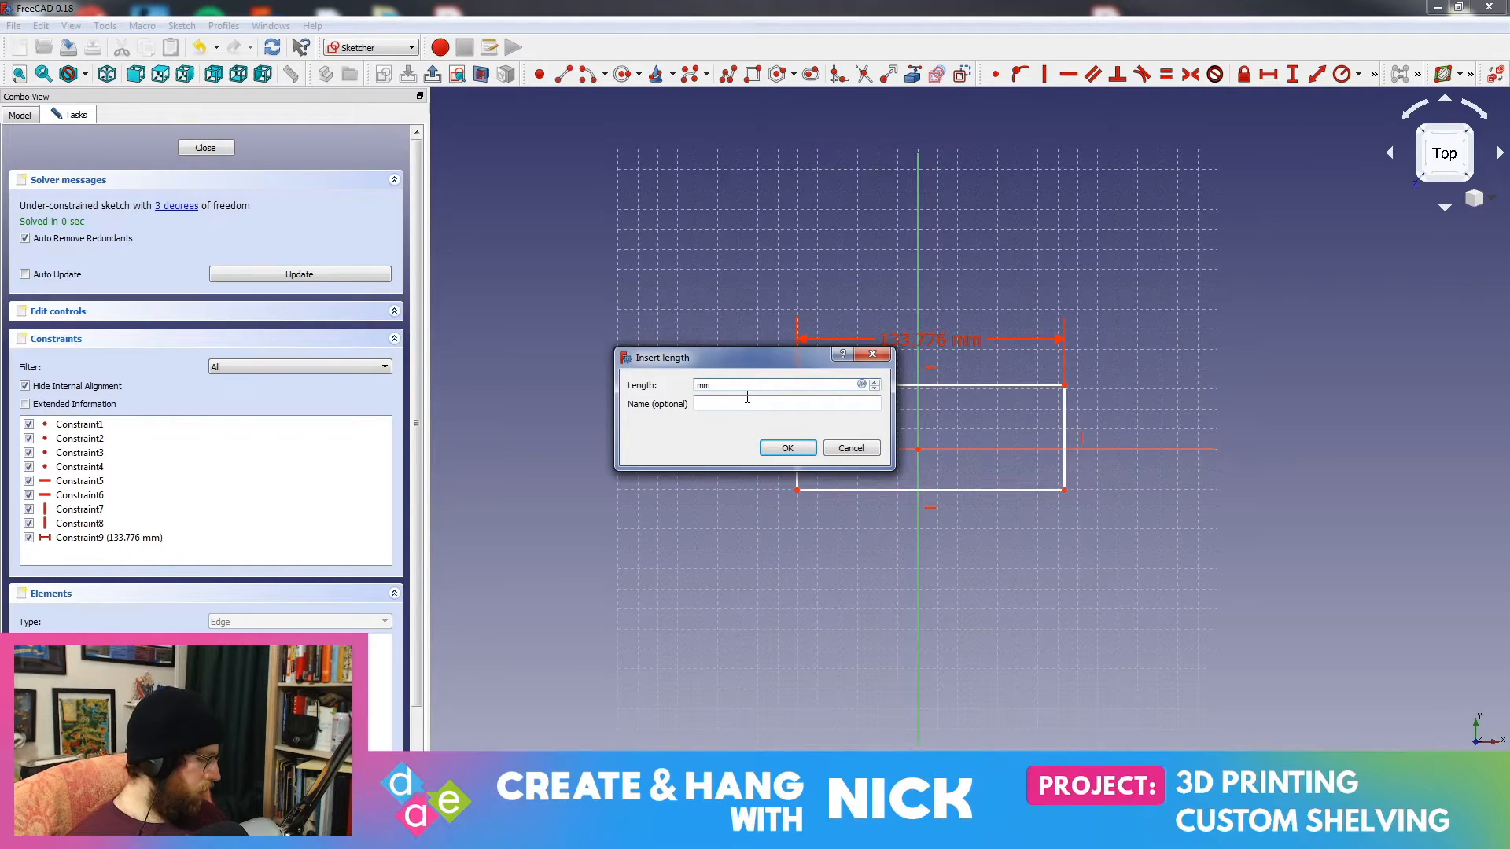
pyautogui.write('60')
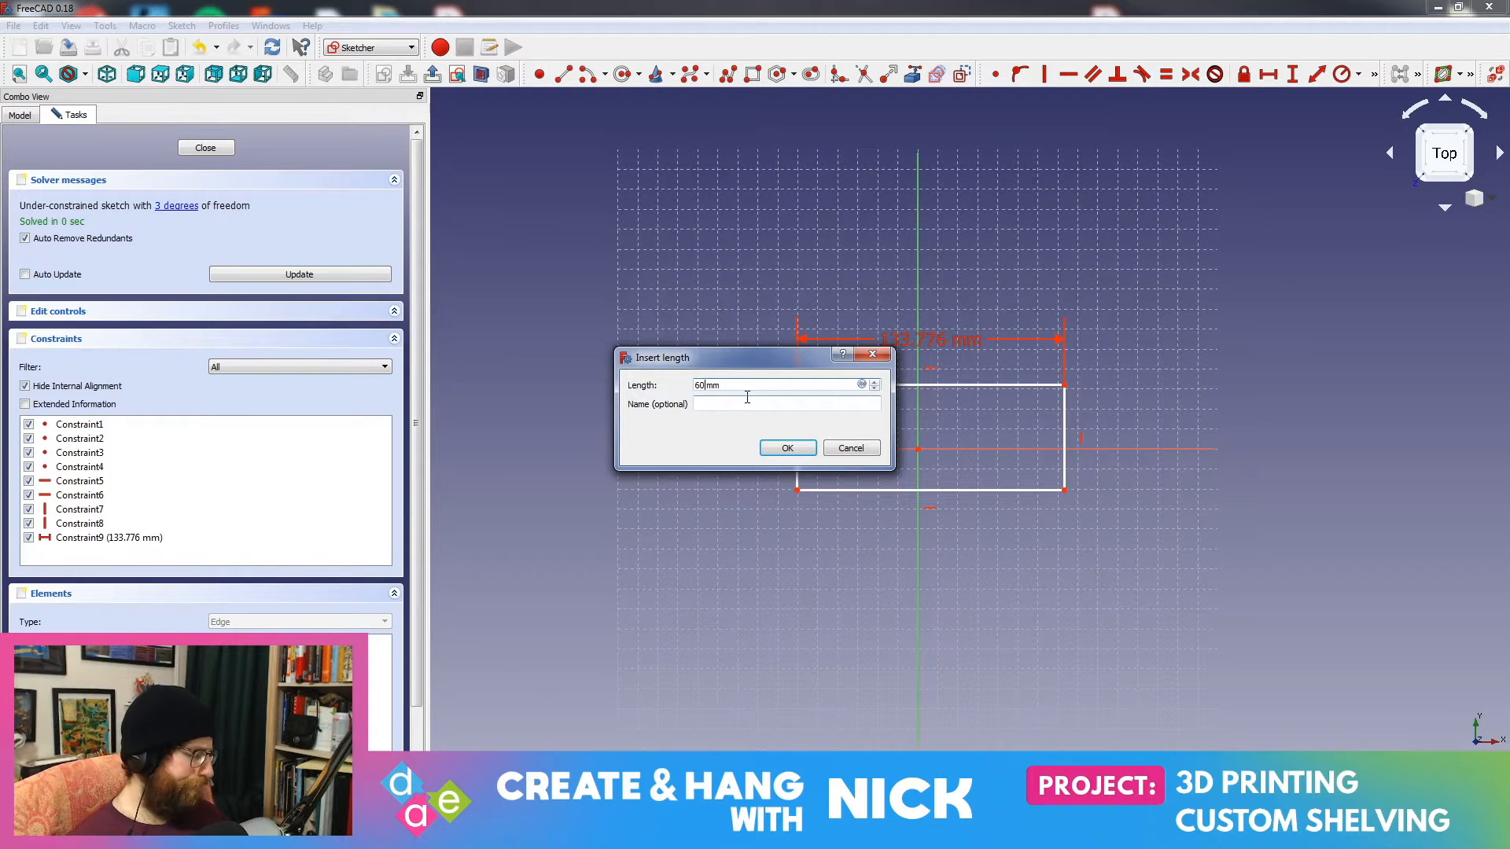
pyautogui.write('1.6')
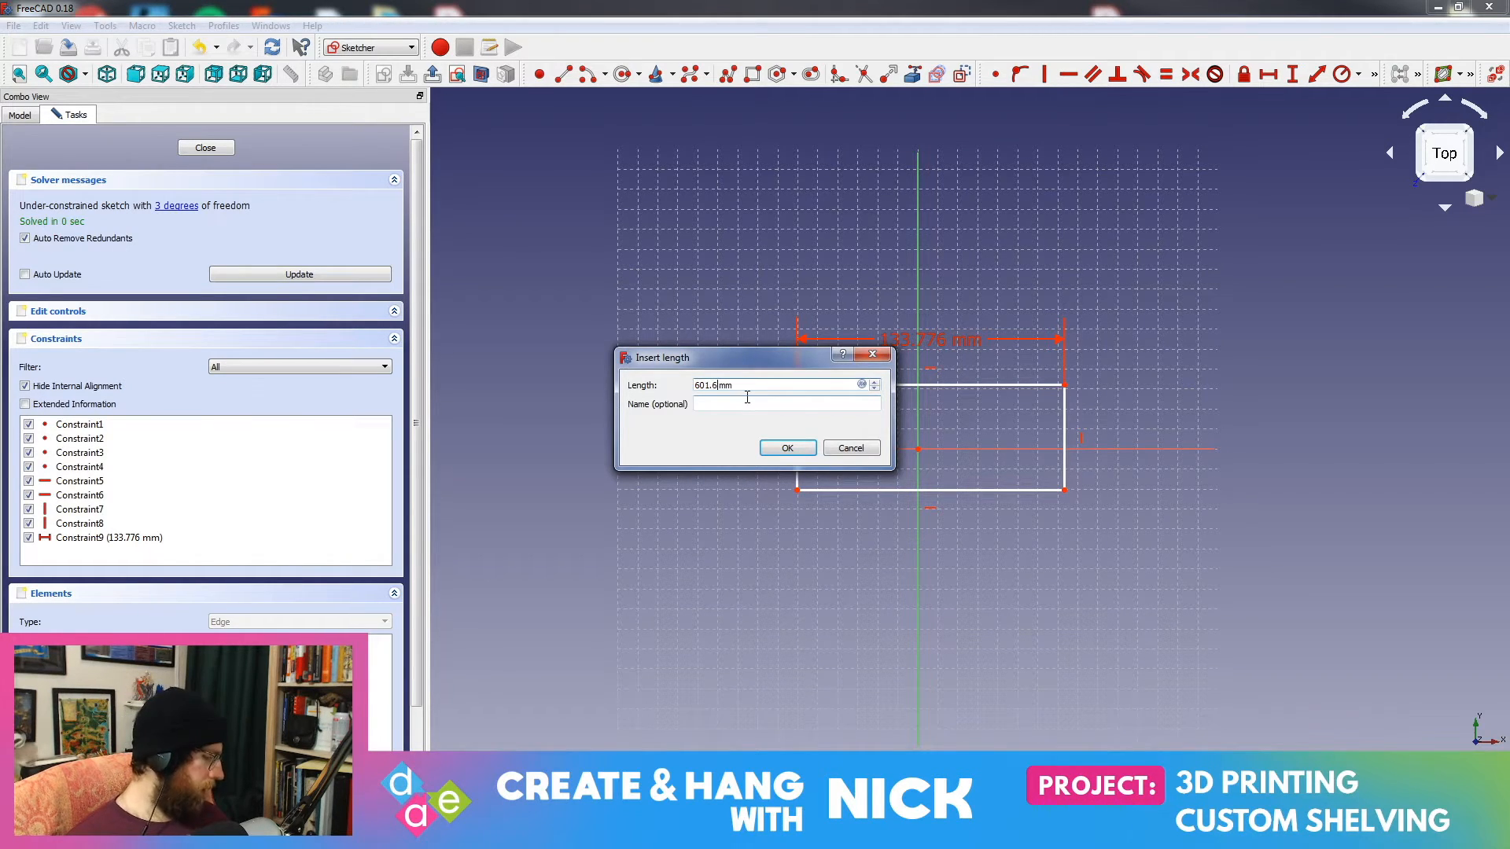
pyautogui.write('12')
pyautogui.press('Return')
# Step: Start a vertical length constraint on the rectangle's right edge
pyautogui.scroll(-5, 737, 374)
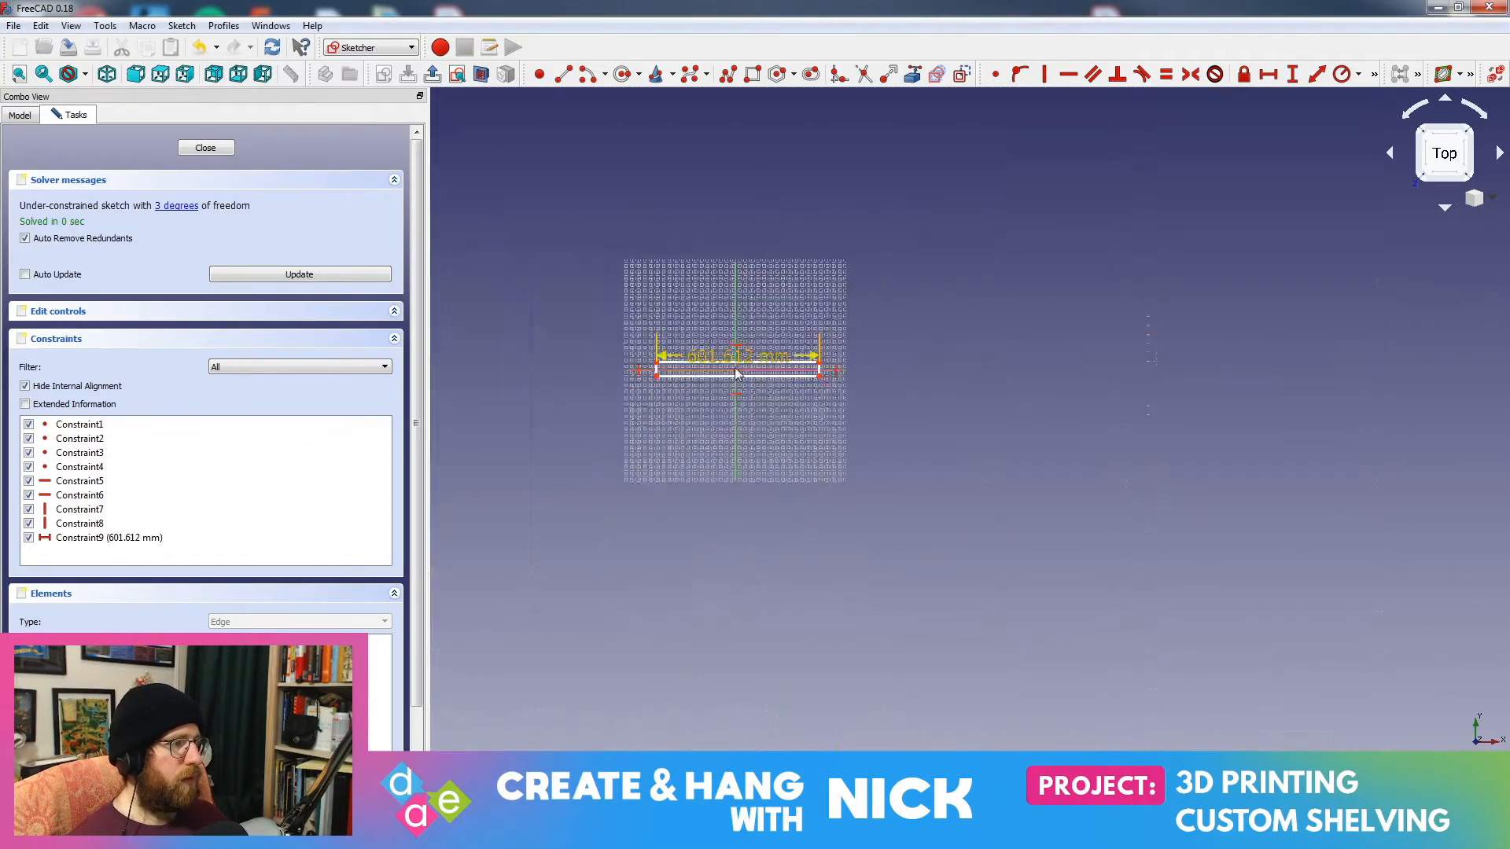
pyautogui.scroll(5, 737, 375)
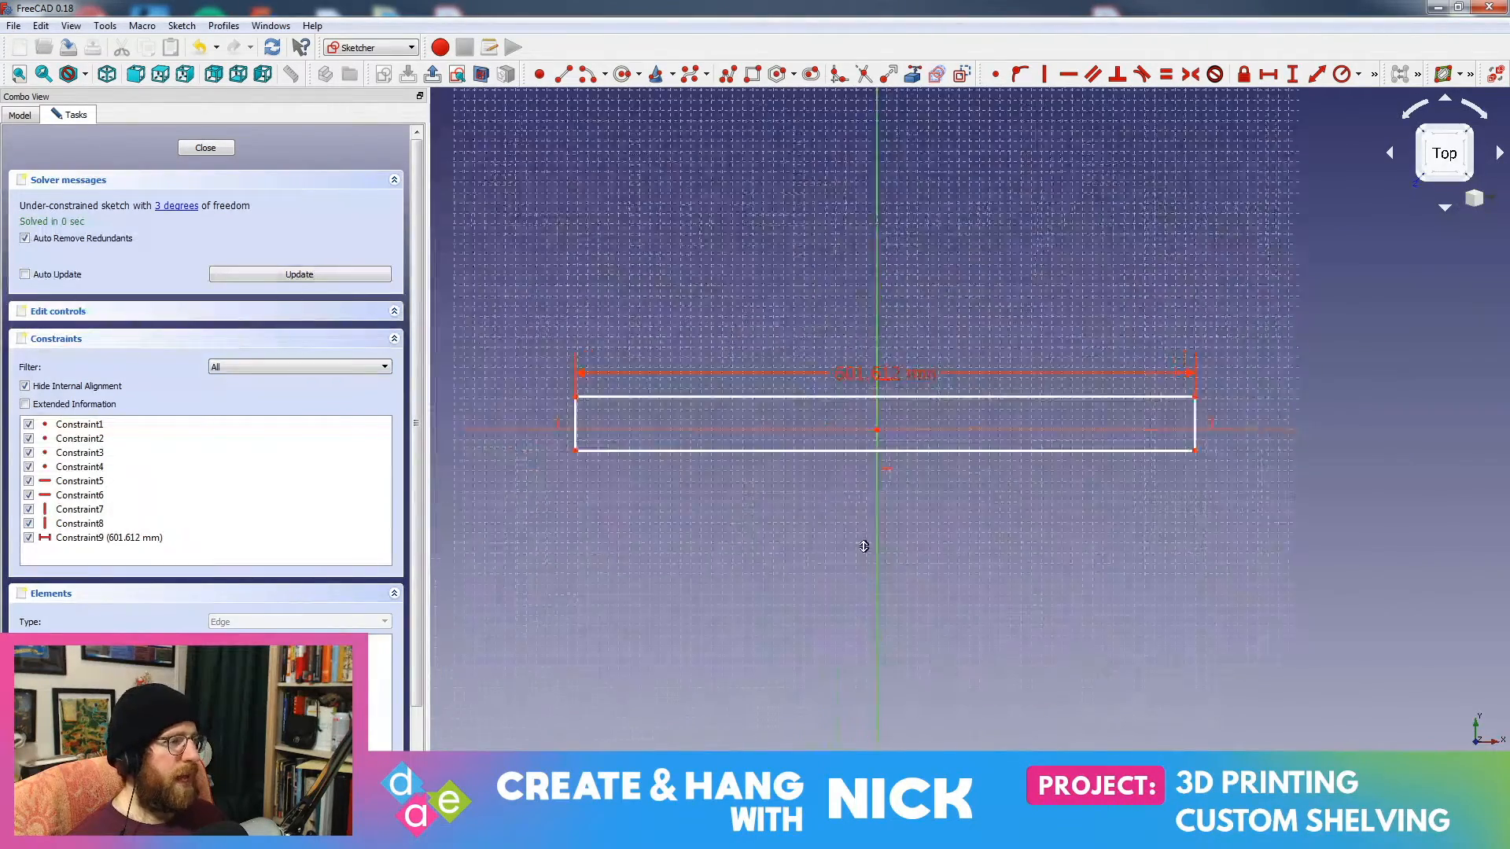
pyautogui.scroll(2, 982, 431)
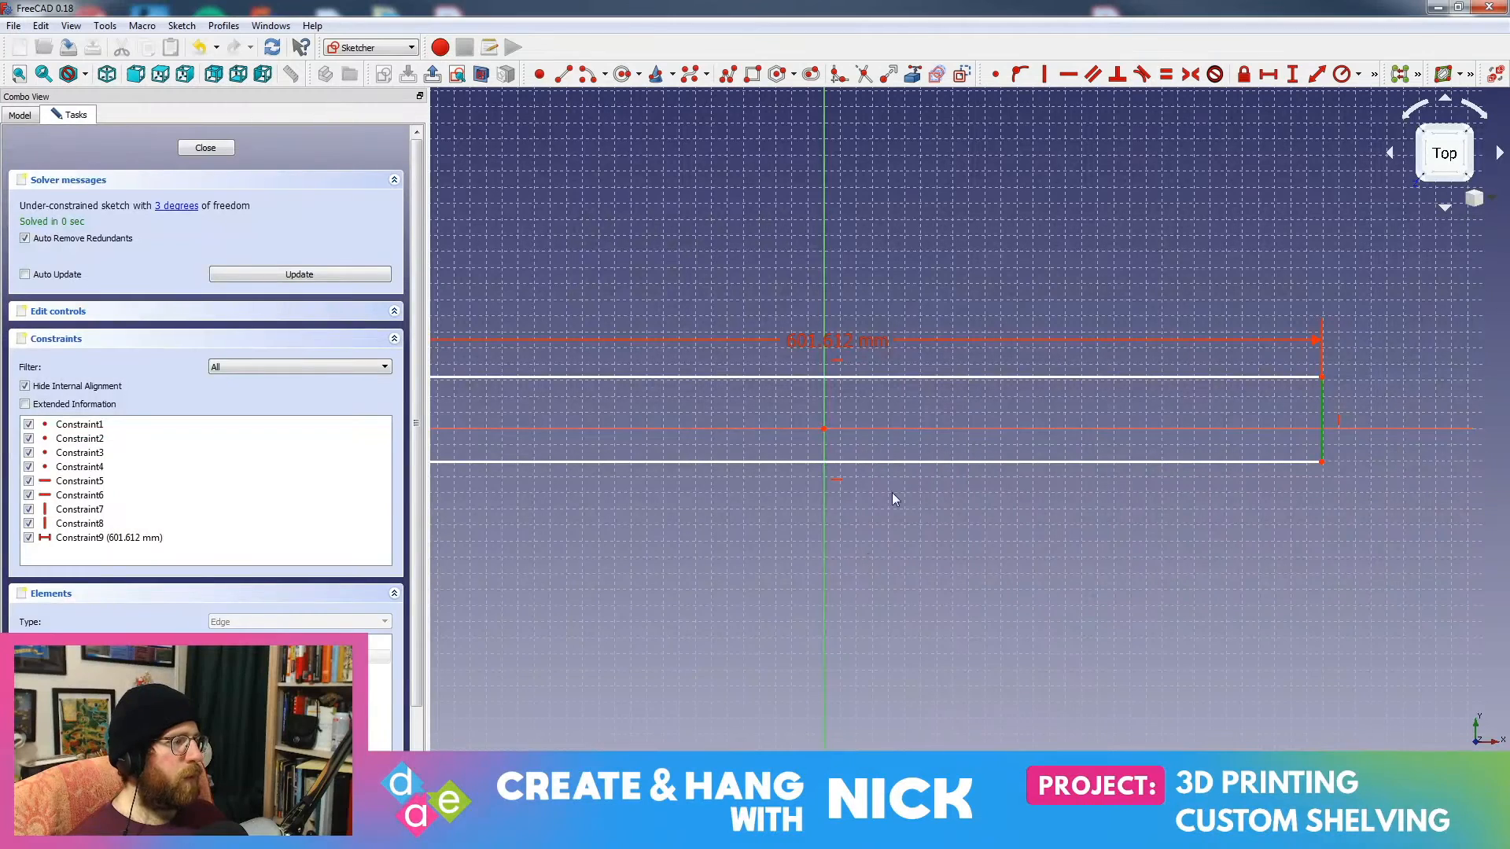
pyautogui.click(1292, 74)
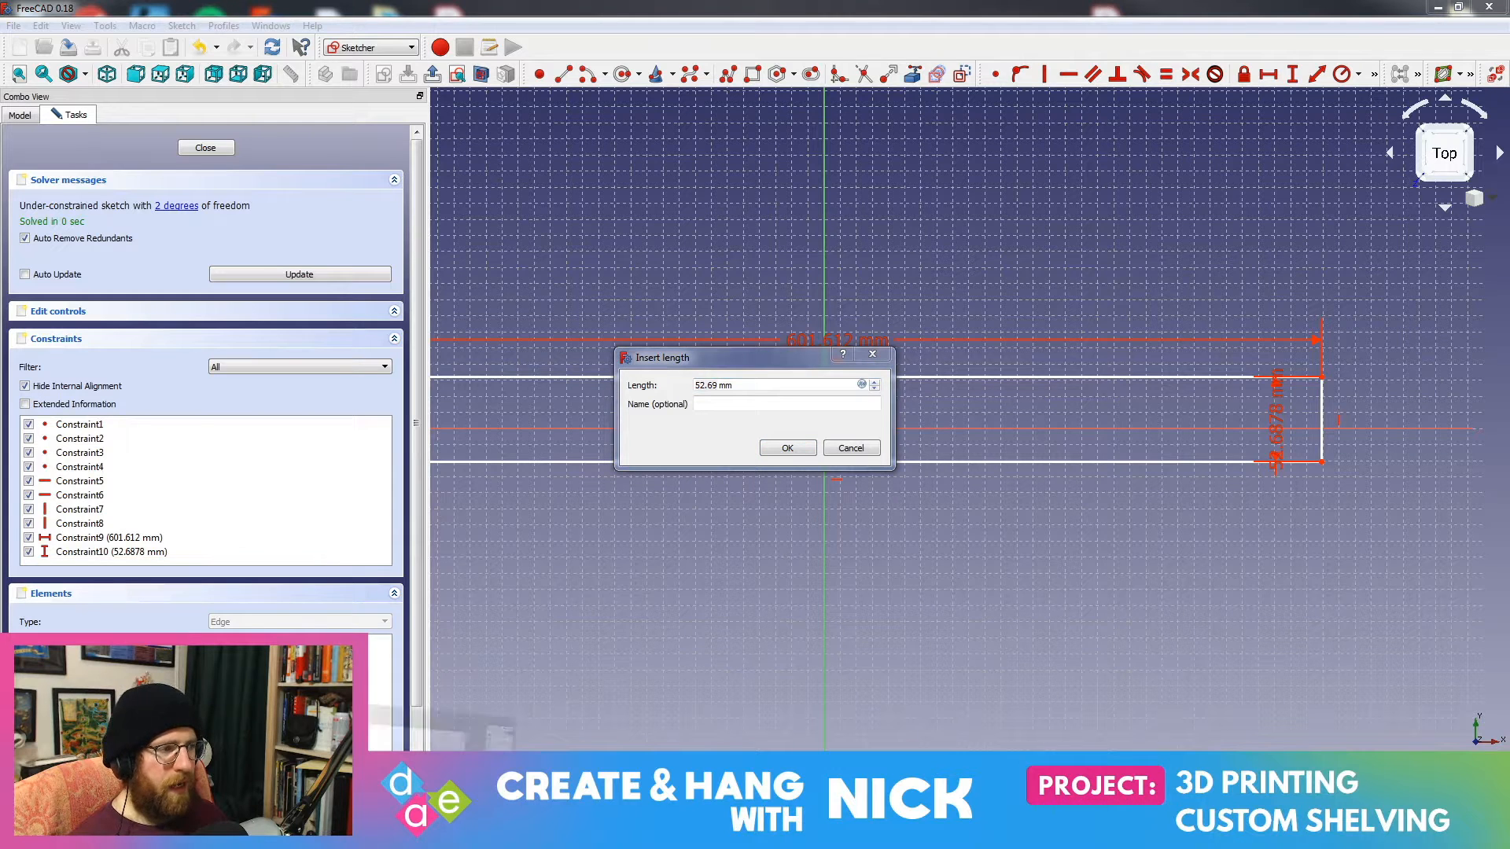
# Step: Consult the board depth in the GIMP project constraints drawing and convert the 9/16 inch fraction to a decimal in Calculator
pyautogui.click(437, 832)
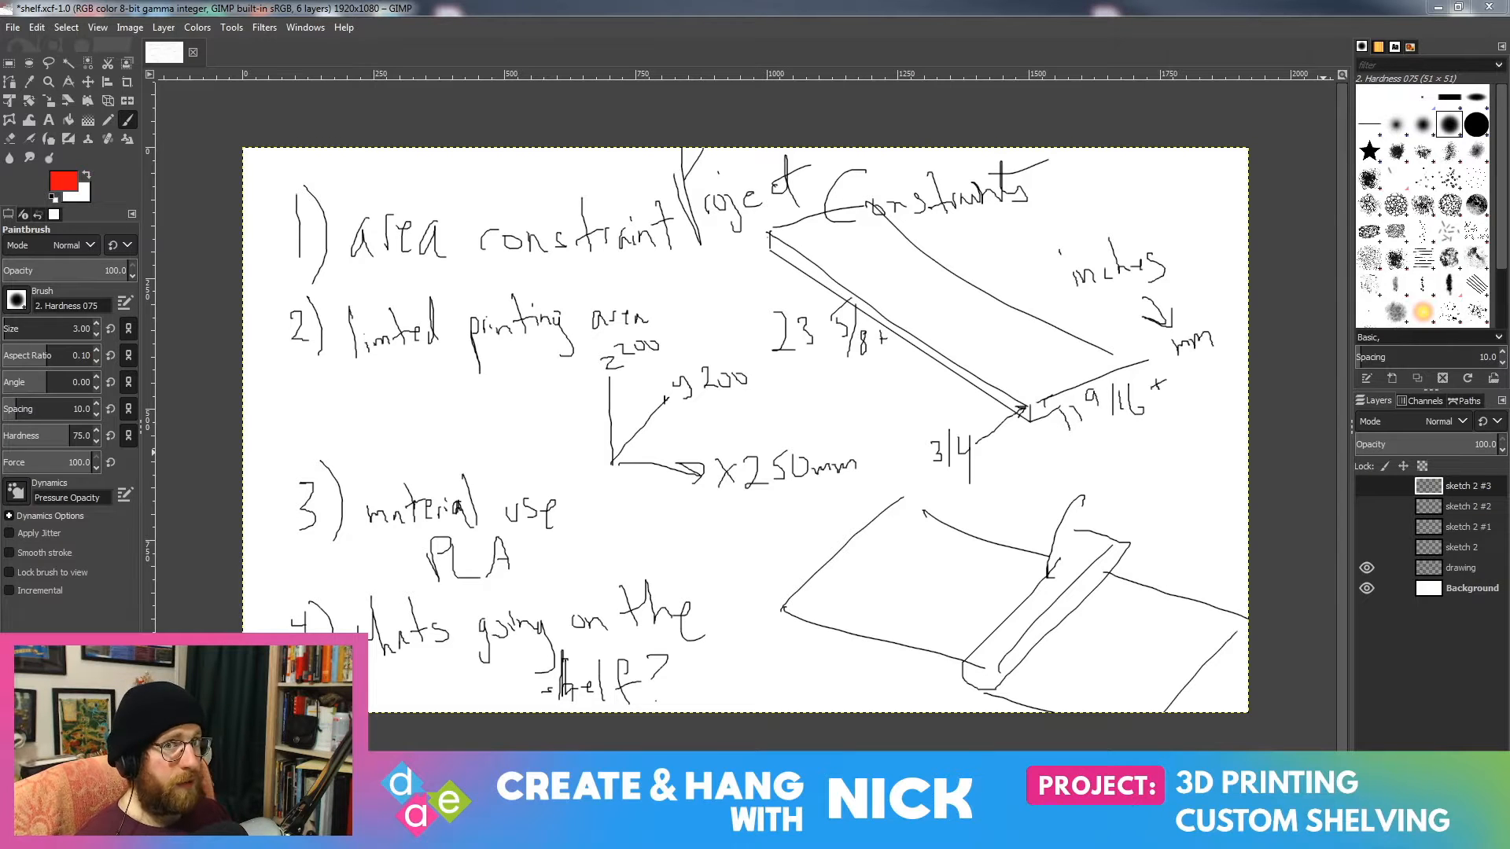
pyautogui.hotkey('alt', 'Tab')
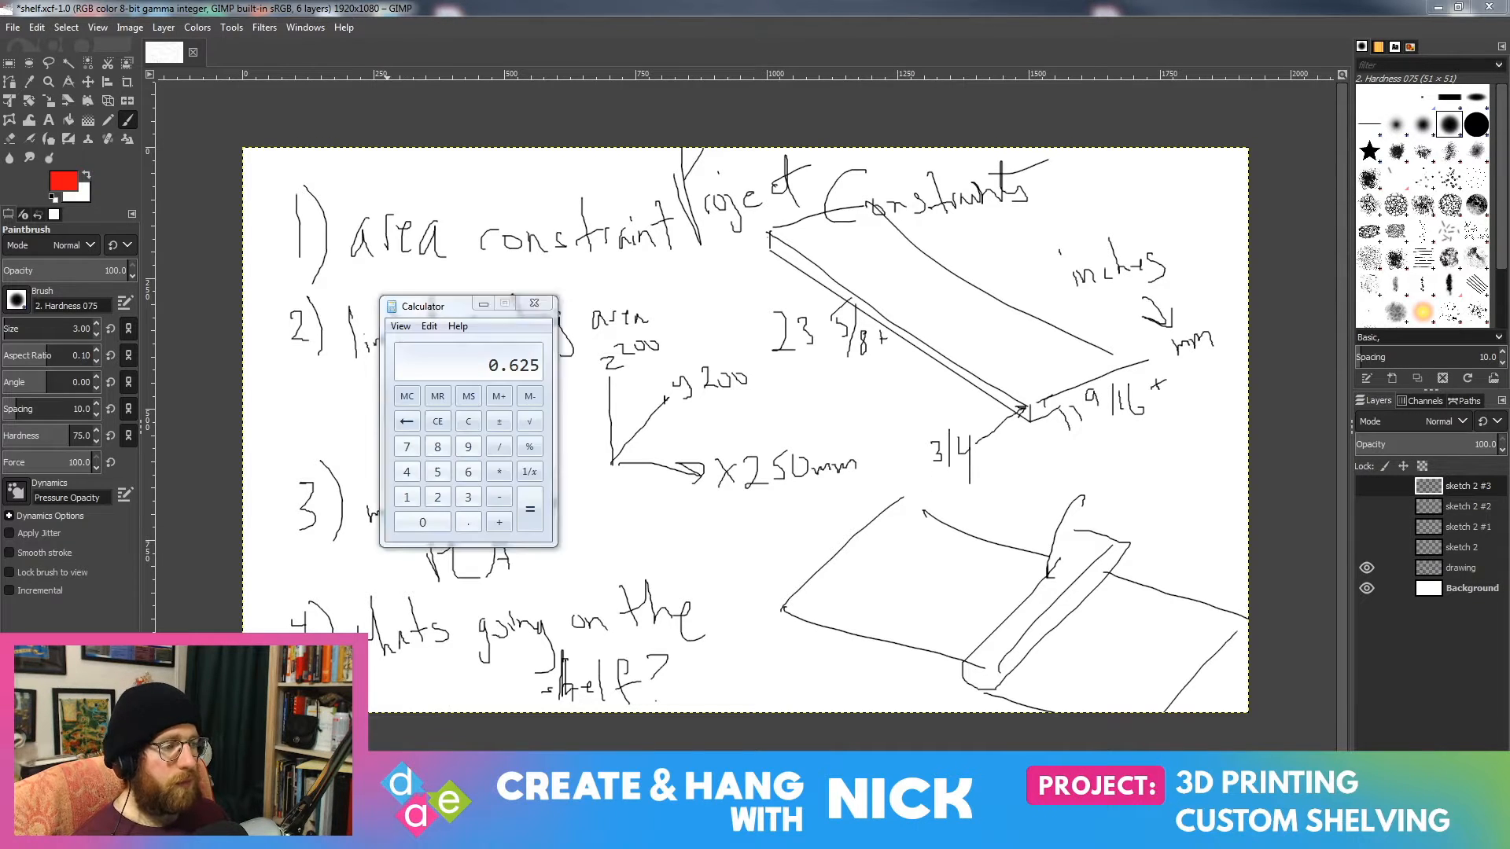
pyautogui.moveTo(442, 299); pyautogui.dragTo(1509, 409)
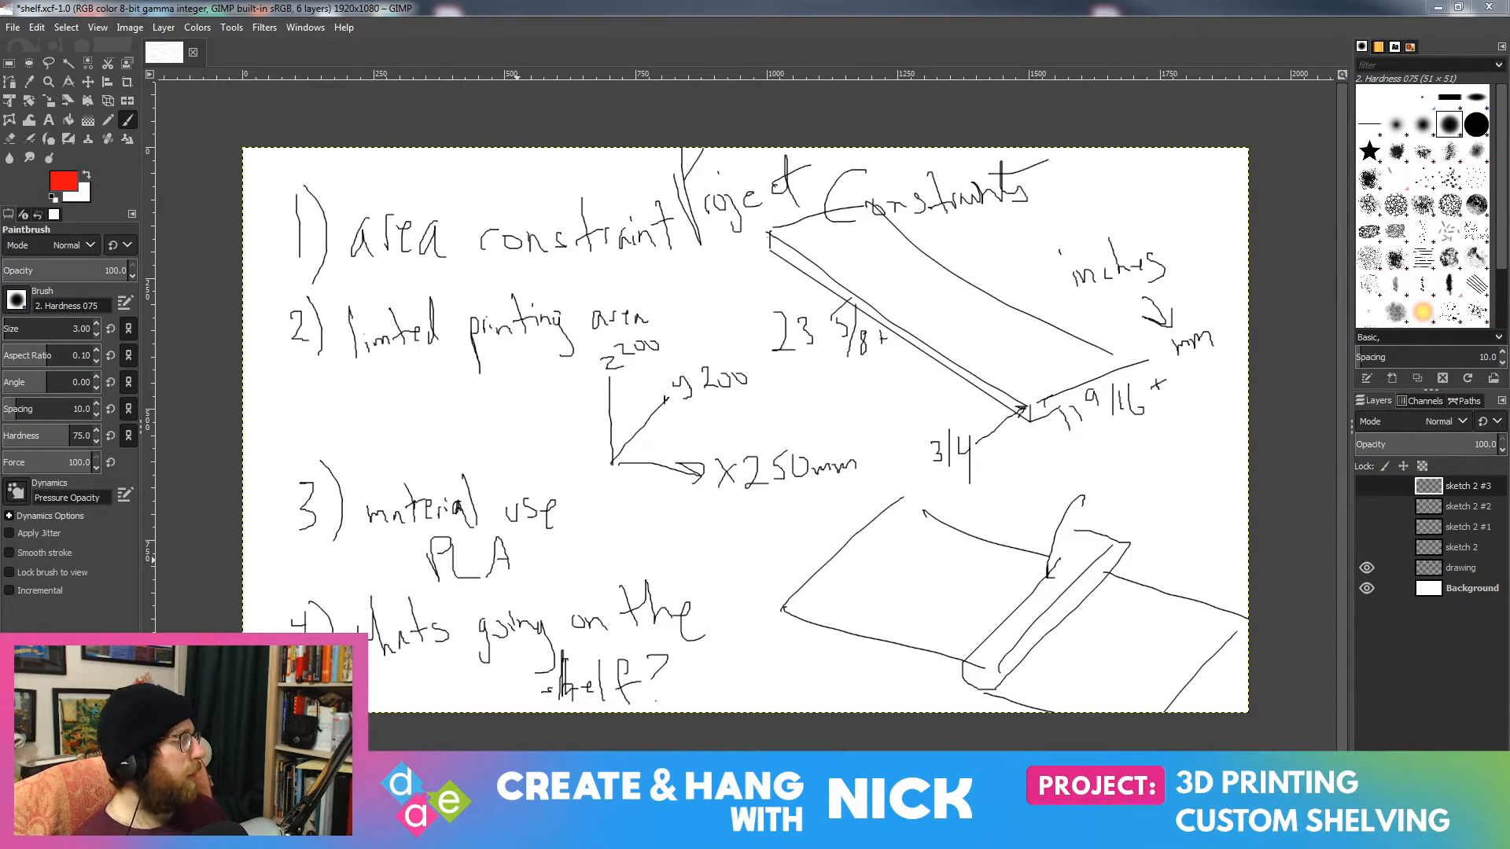
pyautogui.moveTo(1509, 445); pyautogui.dragTo(1118, 446)
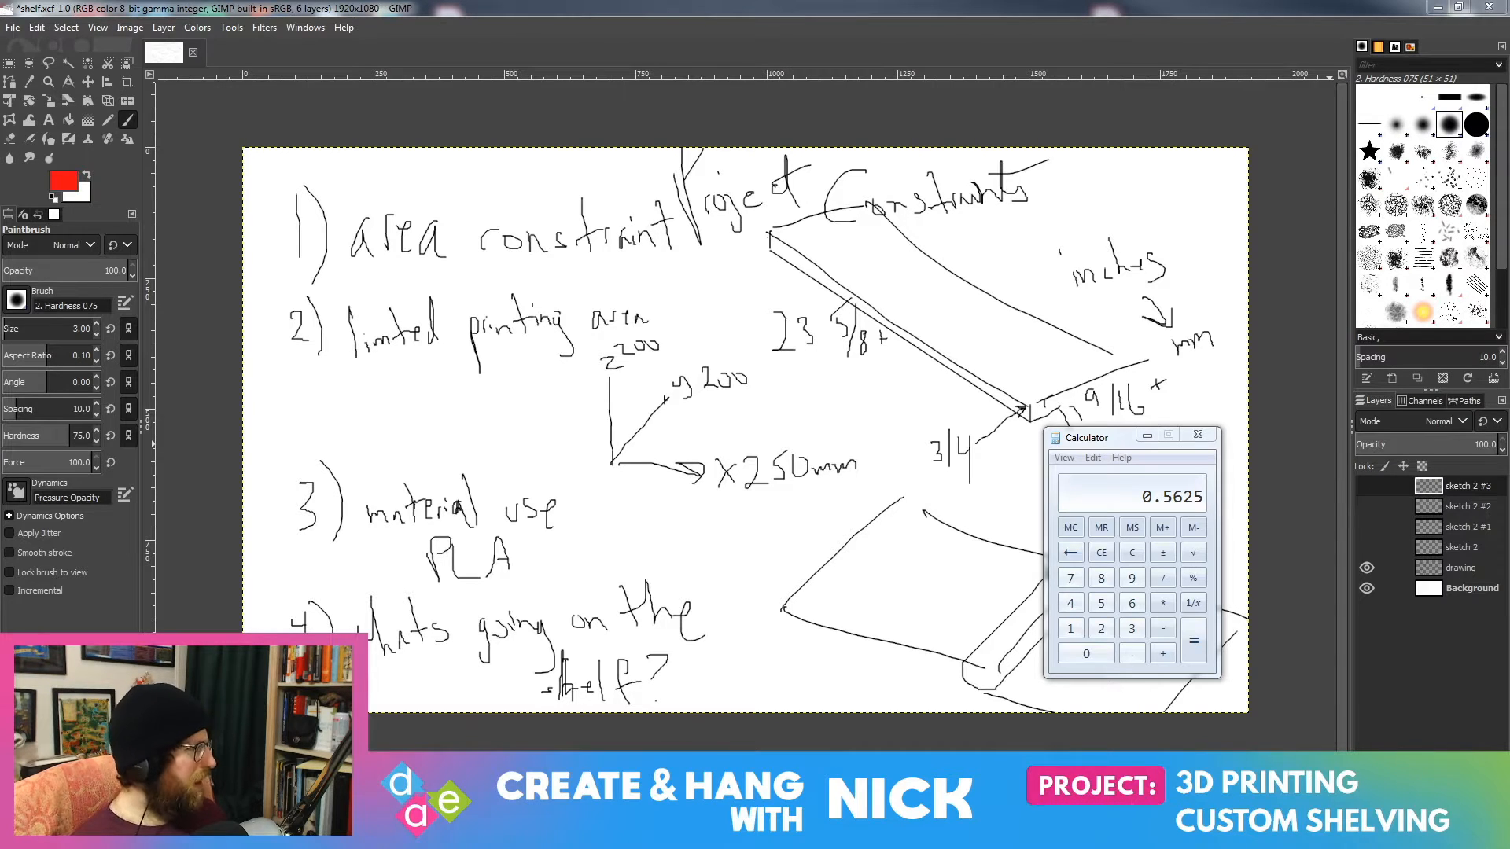
pyautogui.moveTo(1090, 442); pyautogui.dragTo(1509, 464)
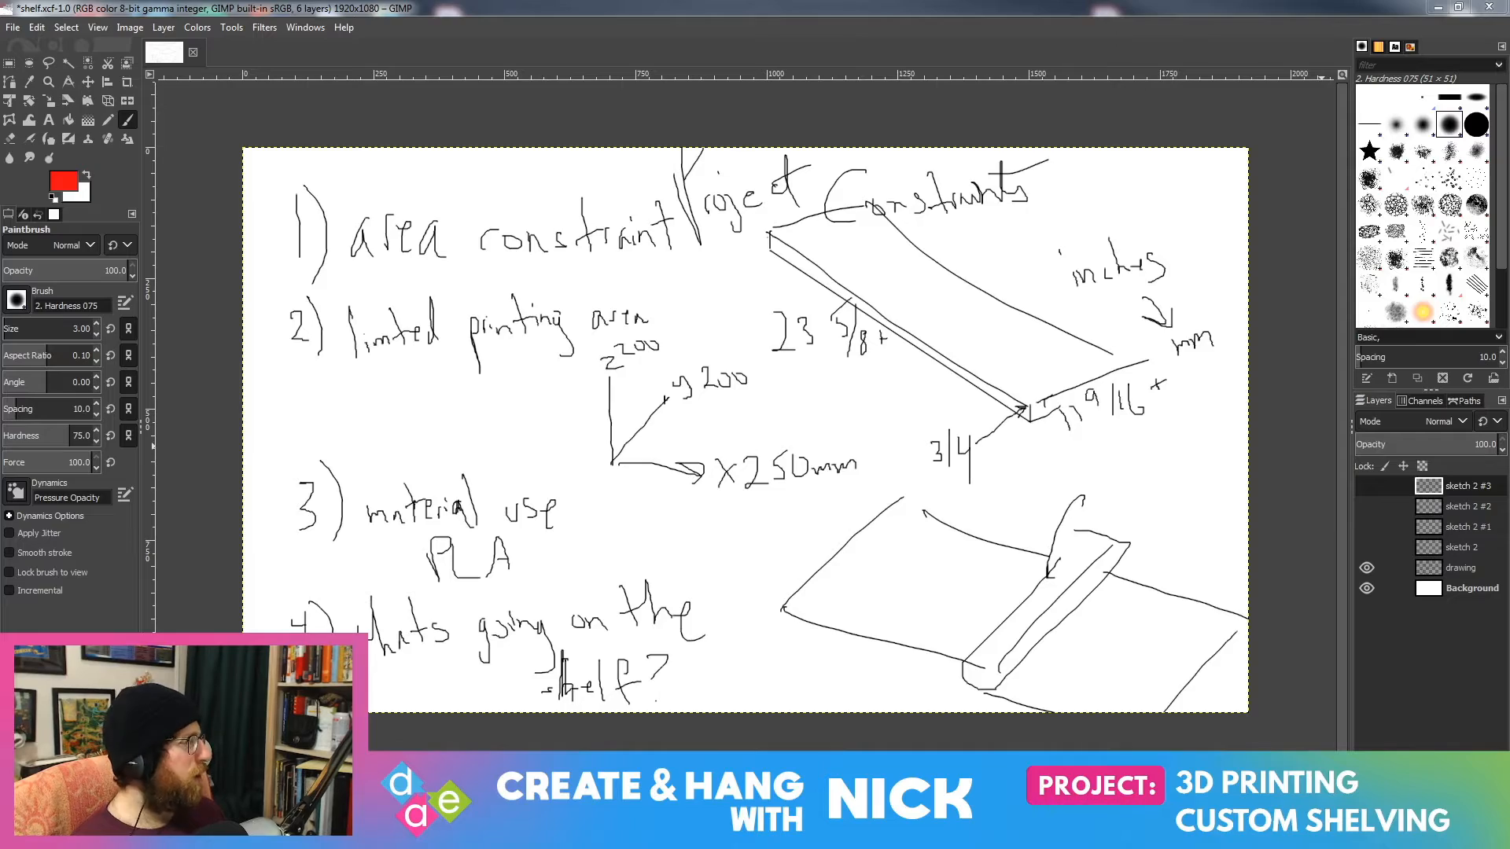
pyautogui.moveTo(1271, 8); pyautogui.dragTo(1190, 409)
pyautogui.click(1381, 402)
pyautogui.click(1439, 4)
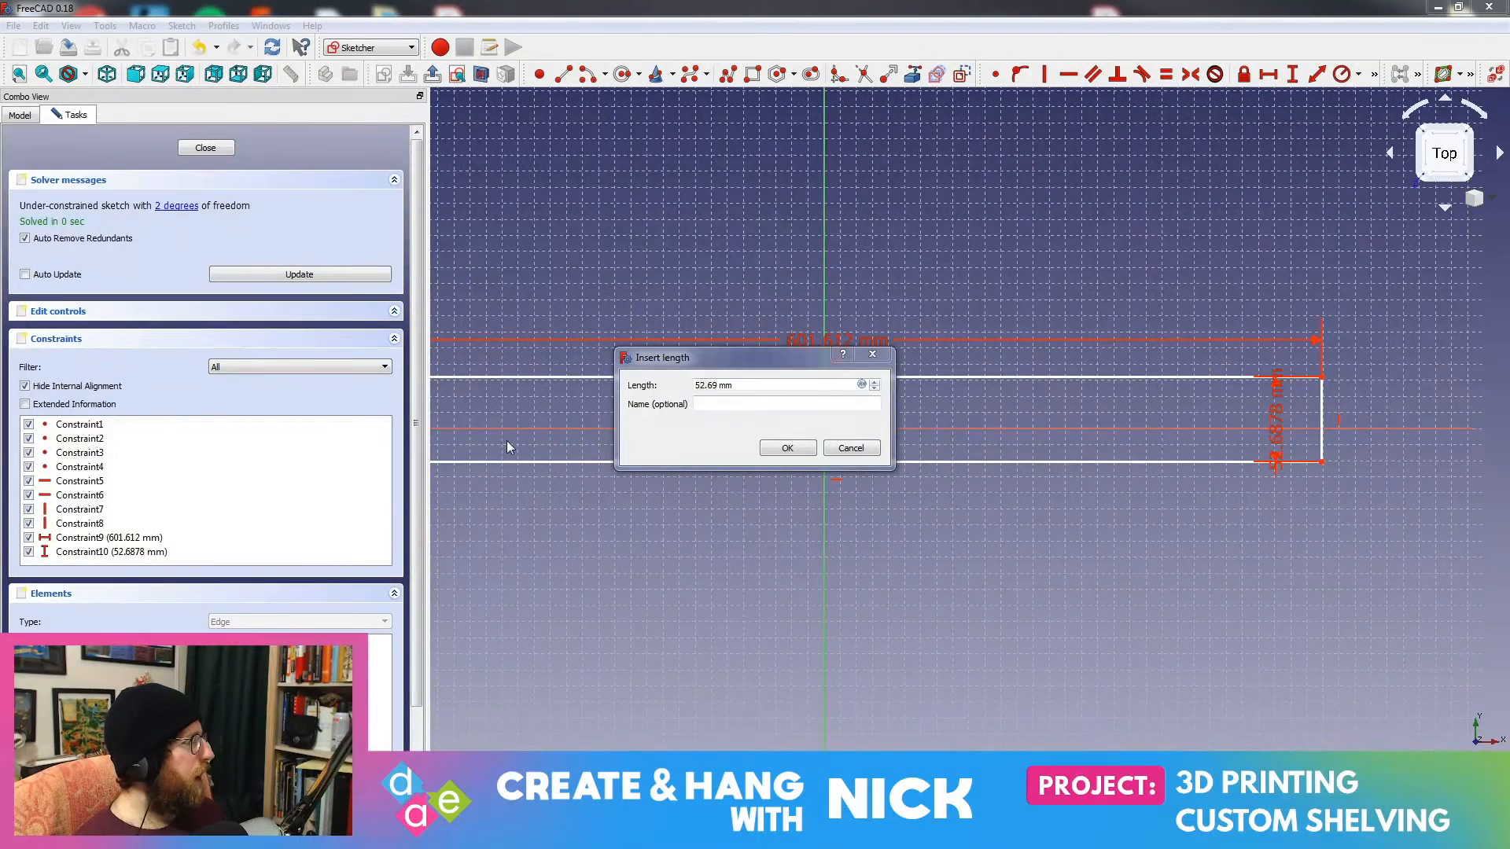
# Step: In FreeCAD, set the vertical length of the rectangle's right edge to 293.68877 mm
pyautogui.moveTo(706, 385); pyautogui.dragTo(749, 386)
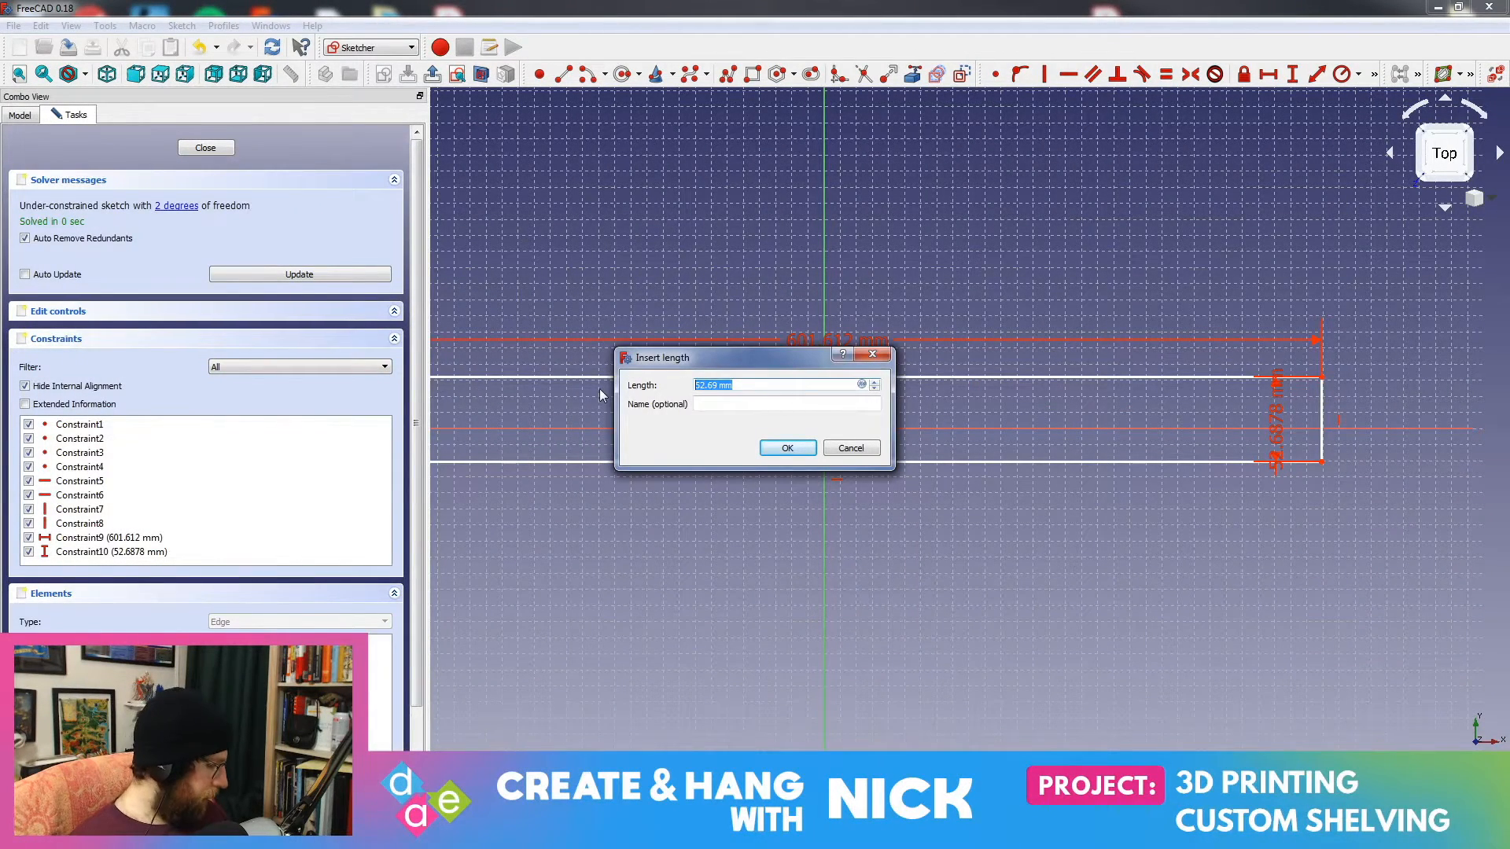
pyautogui.write('293.68877')
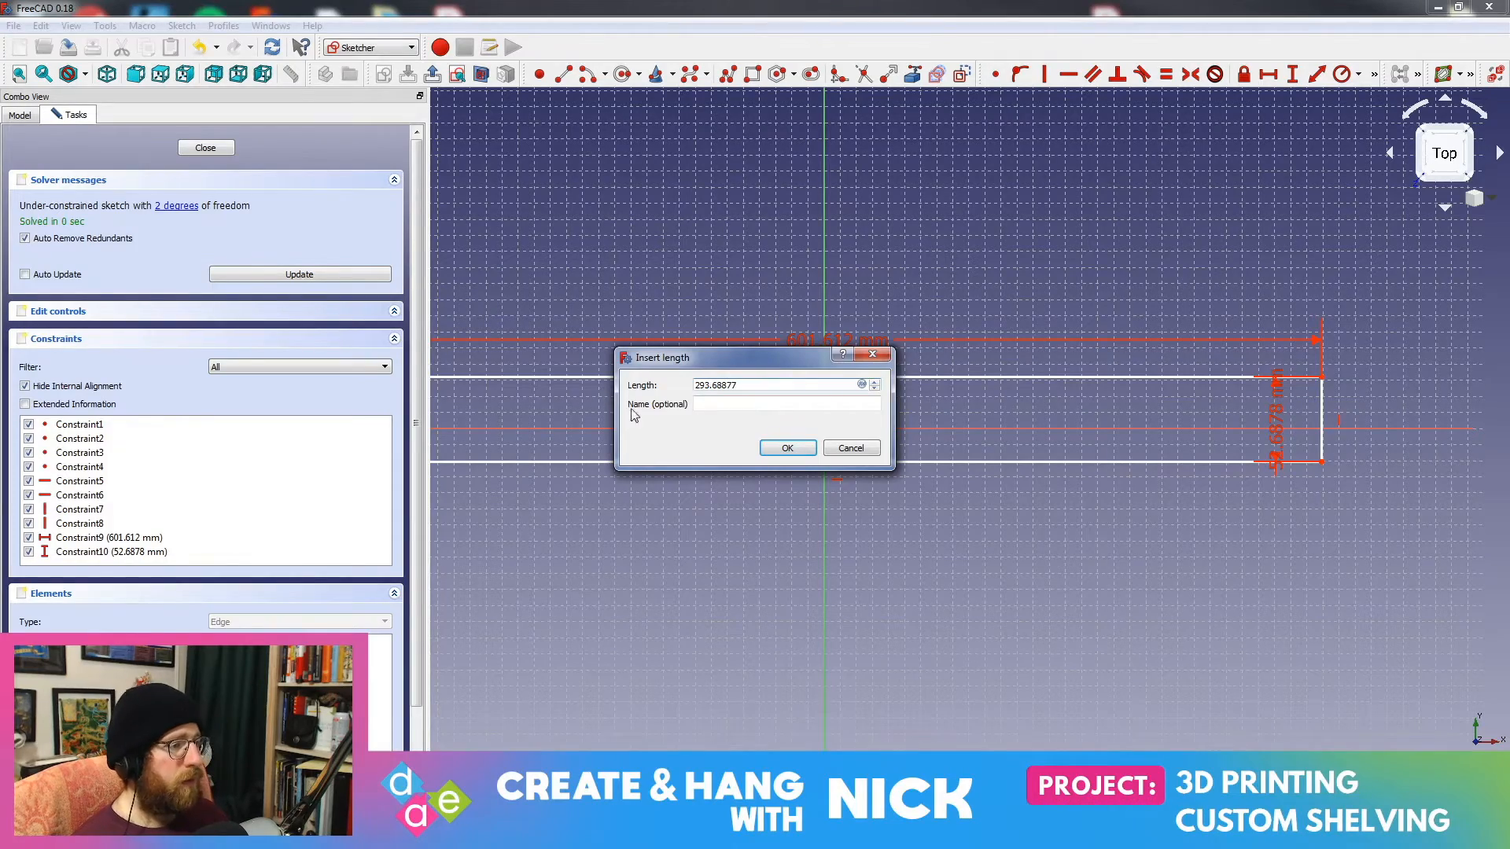
pyautogui.click(787, 448)
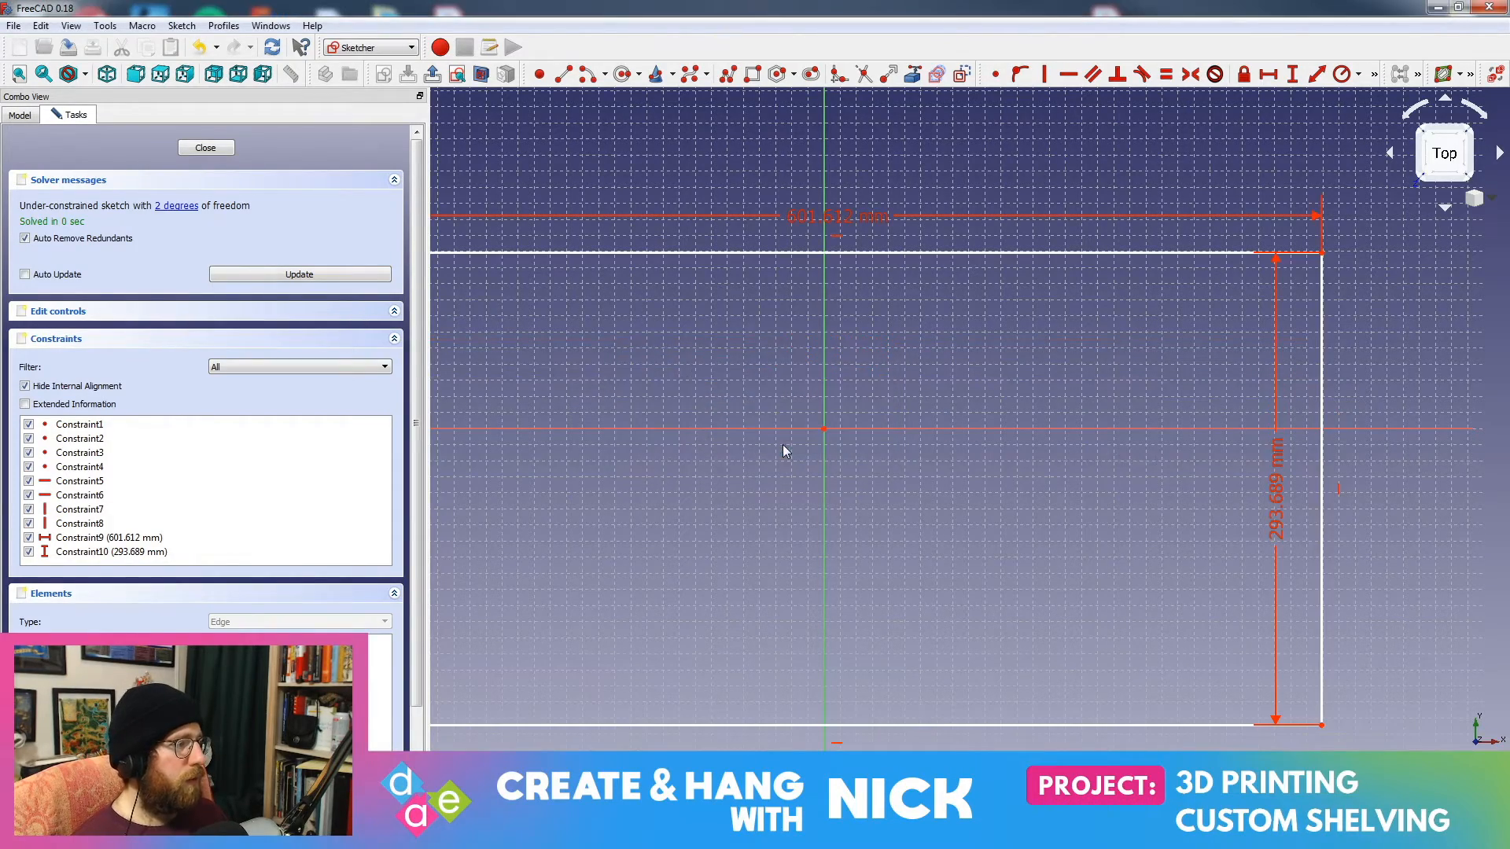
# Step: Reposition the dimensioned rectangle freely around the sketch origin, moving it by its edges and lower-left corner
pyautogui.scroll(-2, 1035, 460)
pyautogui.moveTo(855, 541); pyautogui.dragTo(897, 486, button='middle')
pyautogui.scroll(1, 991, 409)
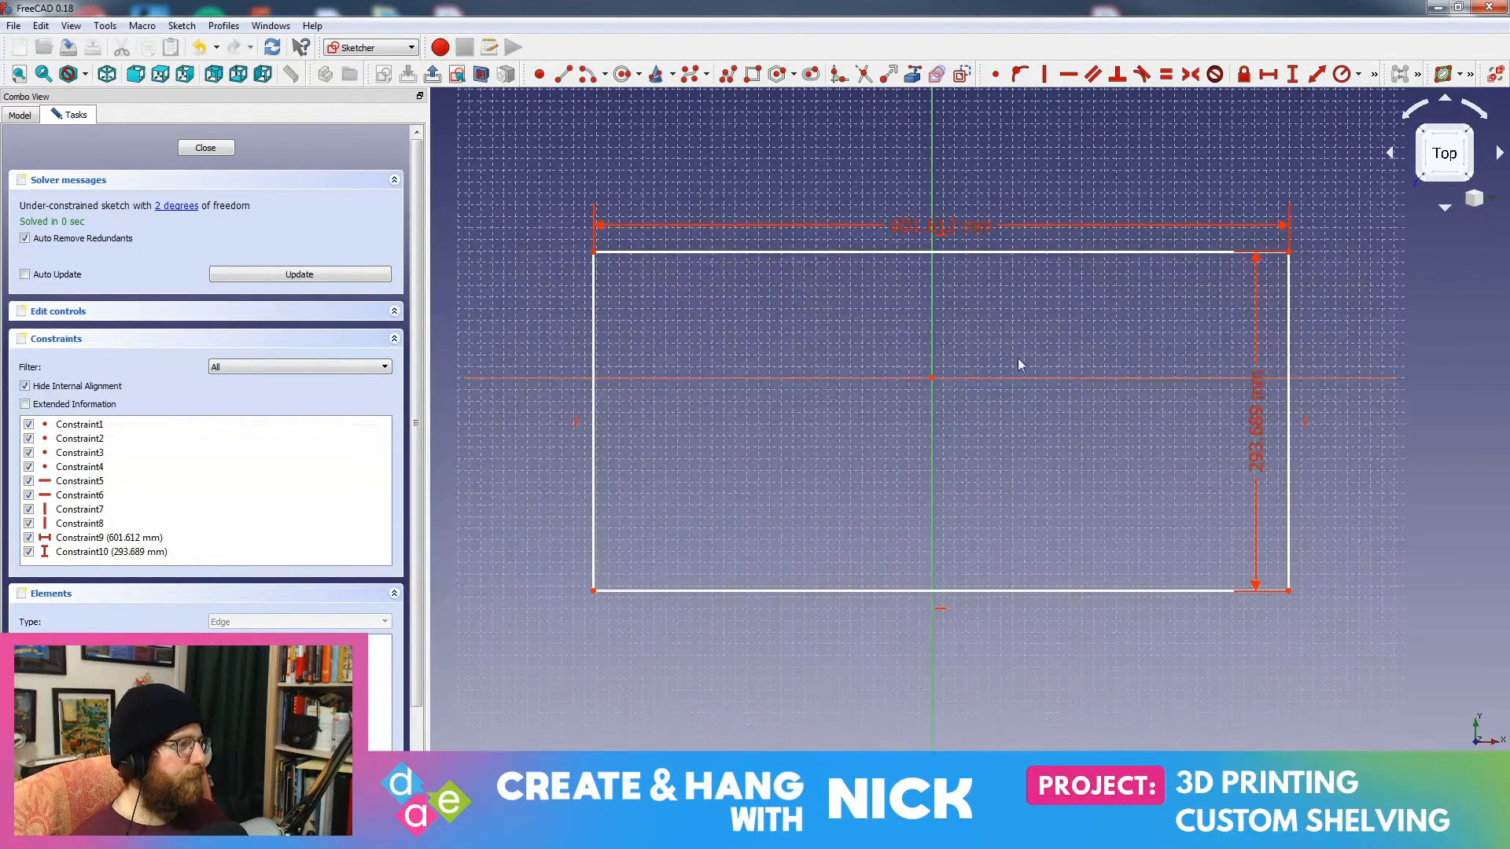
pyautogui.moveTo(1012, 529); pyautogui.dragTo(1010, 551, button='middle')
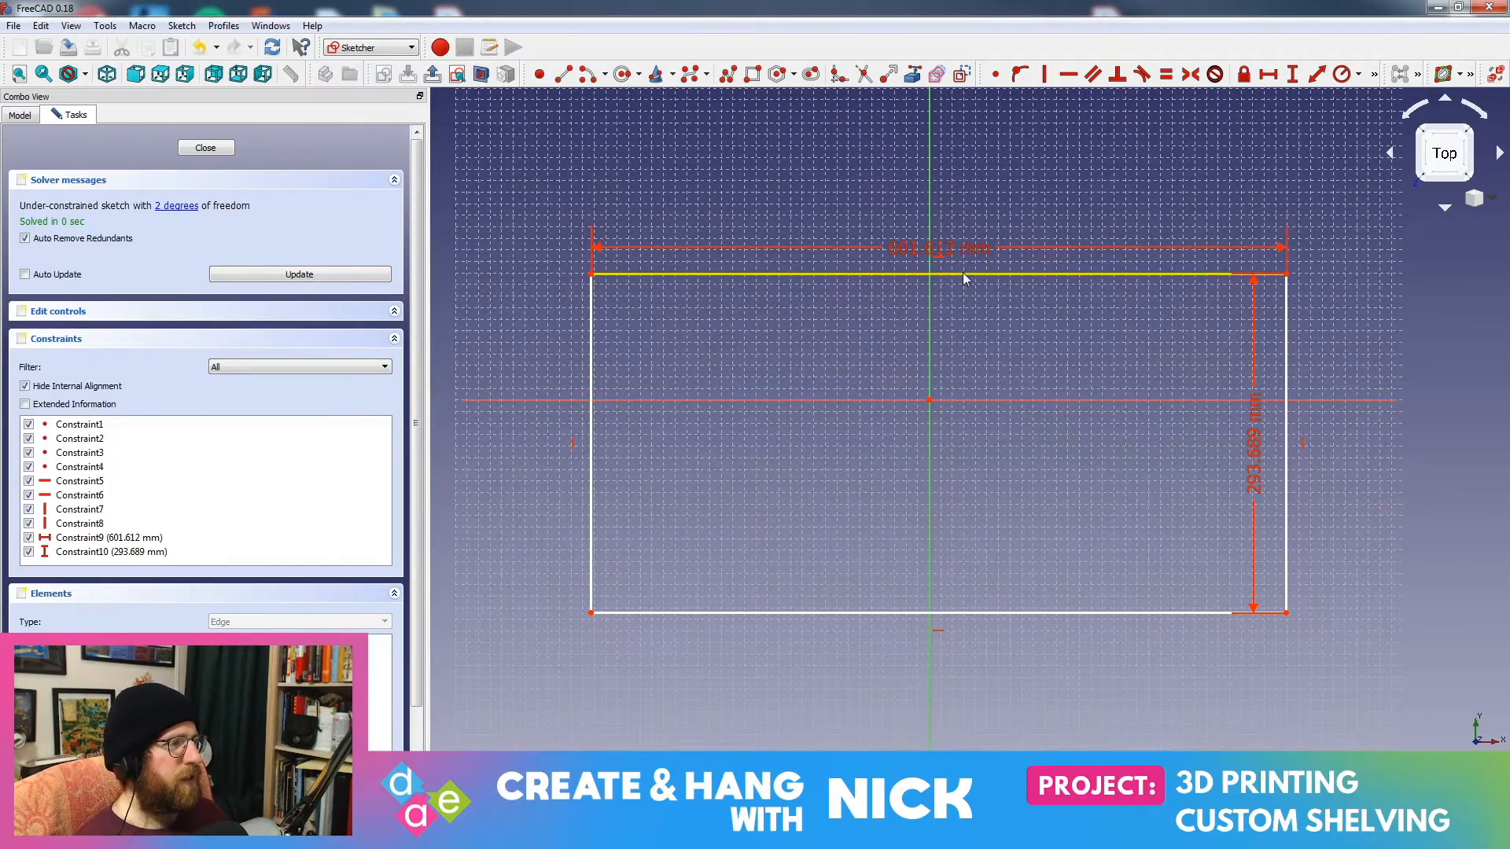
pyautogui.moveTo(941, 276); pyautogui.dragTo(933, 240)
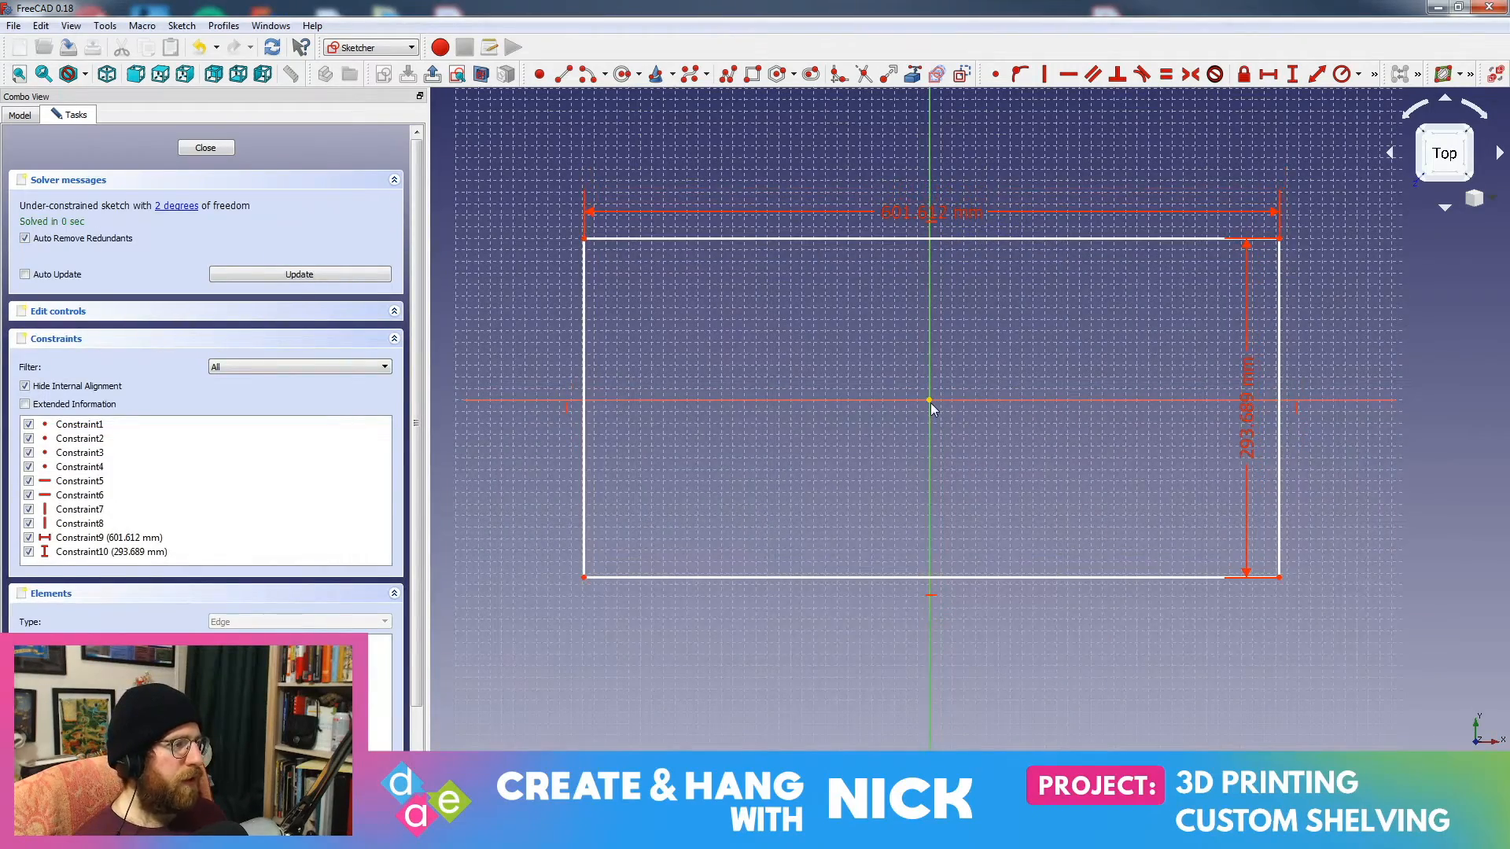
pyautogui.moveTo(1006, 335); pyautogui.dragTo(907, 380, button='middle')
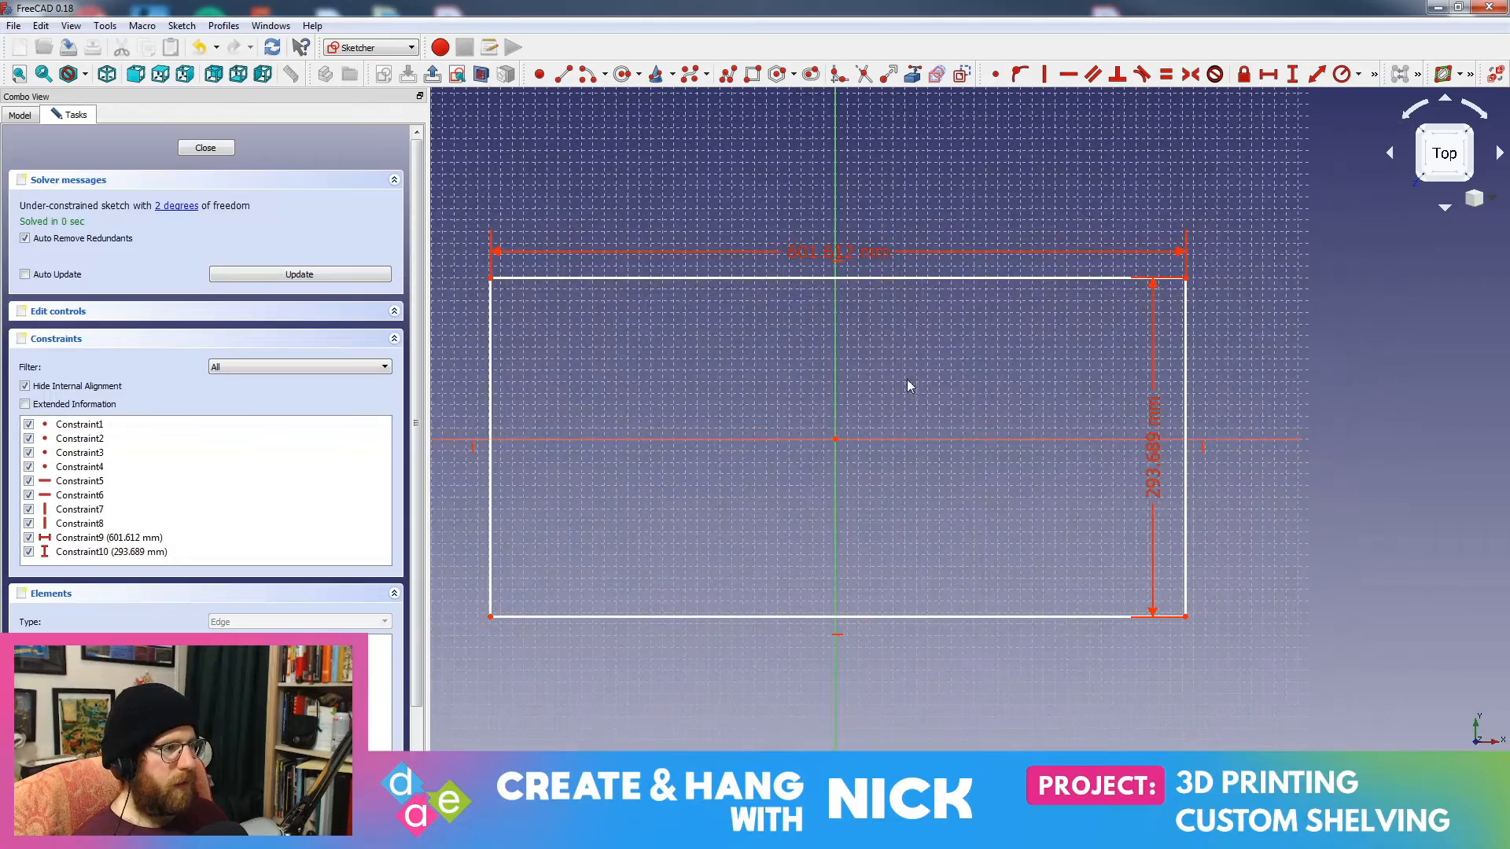
pyautogui.moveTo(913, 277)
pyautogui.mouseDown()
pyautogui.moveTo(1060, 223)
pyautogui.moveTo(1262, 106)
pyautogui.mouseUp()
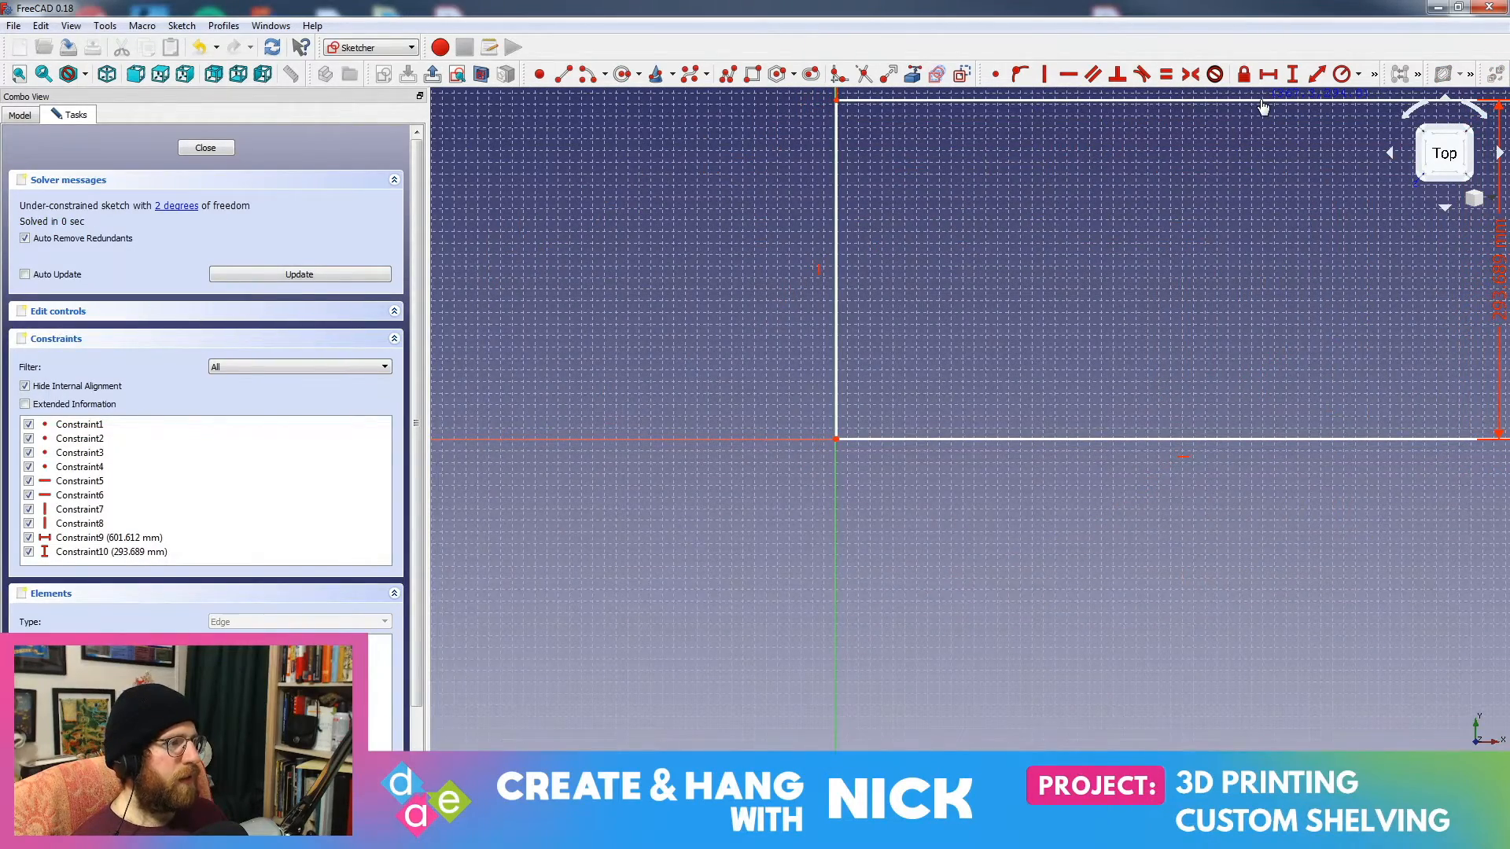
pyautogui.moveTo(1262, 106); pyautogui.dragTo(1213, 162)
pyautogui.moveTo(712, 454); pyautogui.dragTo(939, 541)
pyautogui.moveTo(711, 403); pyautogui.dragTo(899, 555)
# Step: Constrain the rectangle's lower-left corner to coincide with the sketch origin and close the sketch
pyautogui.scroll(2, 893, 565)
pyautogui.click(893, 564)
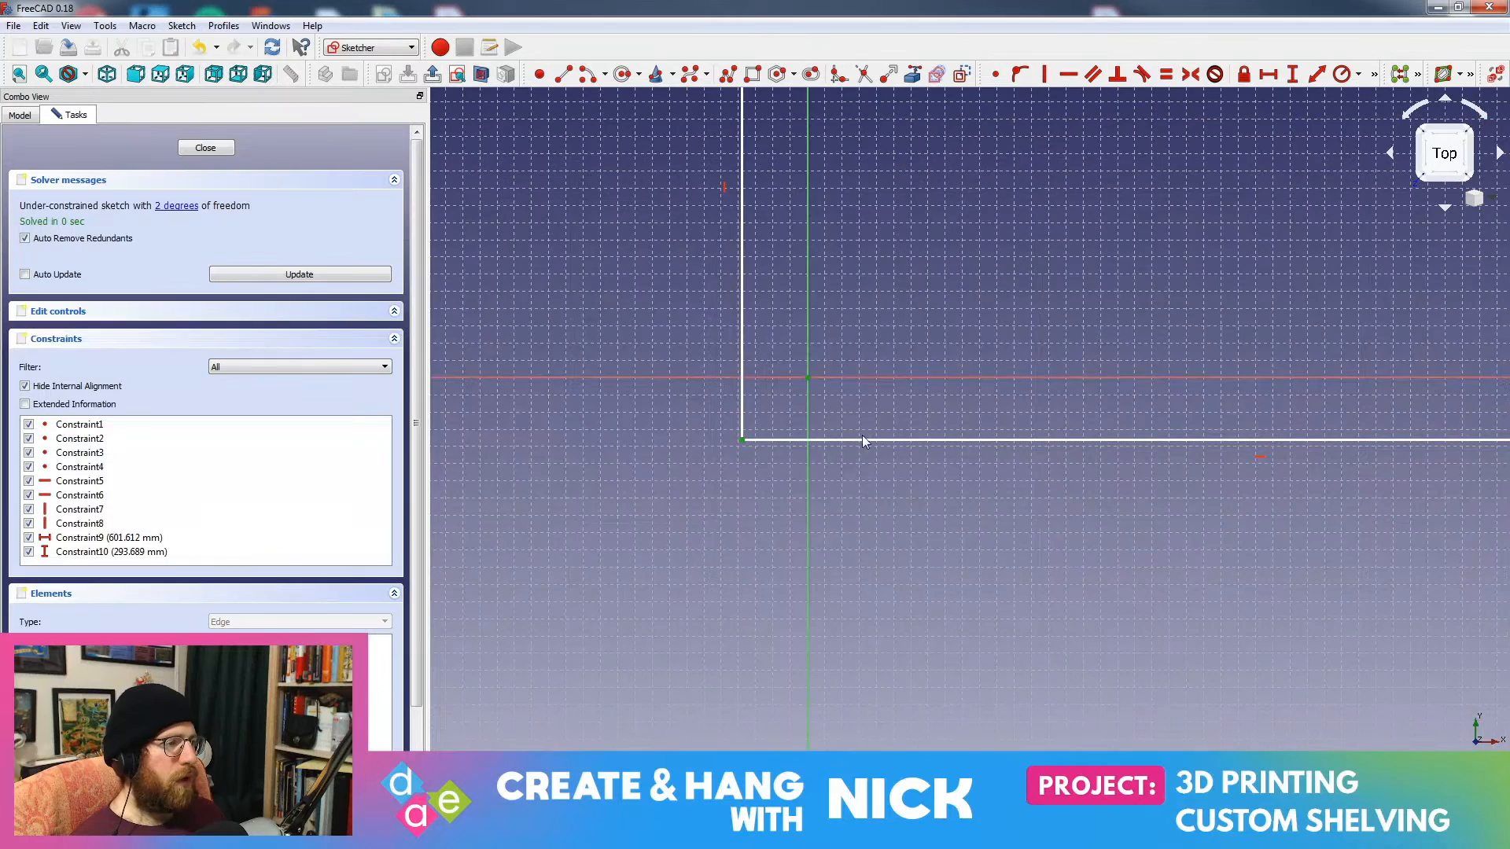
pyautogui.click(742, 440)
pyautogui.click(806, 380)
pyautogui.press('c')
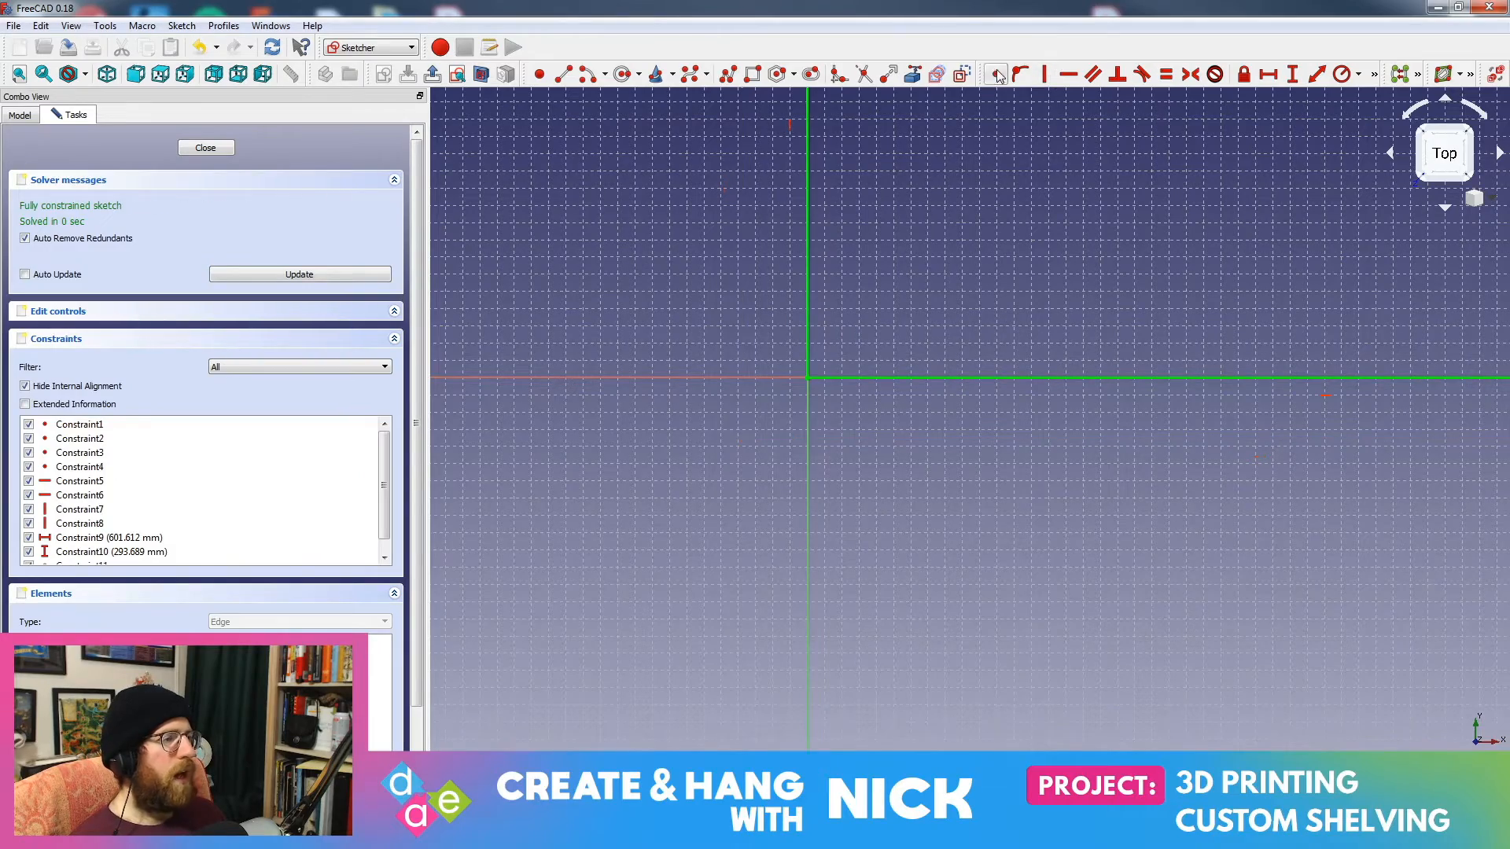
pyautogui.scroll(-2, 996, 315)
pyautogui.moveTo(1054, 249); pyautogui.dragTo(884, 509, button='middle')
pyautogui.scroll(-6, 903, 490)
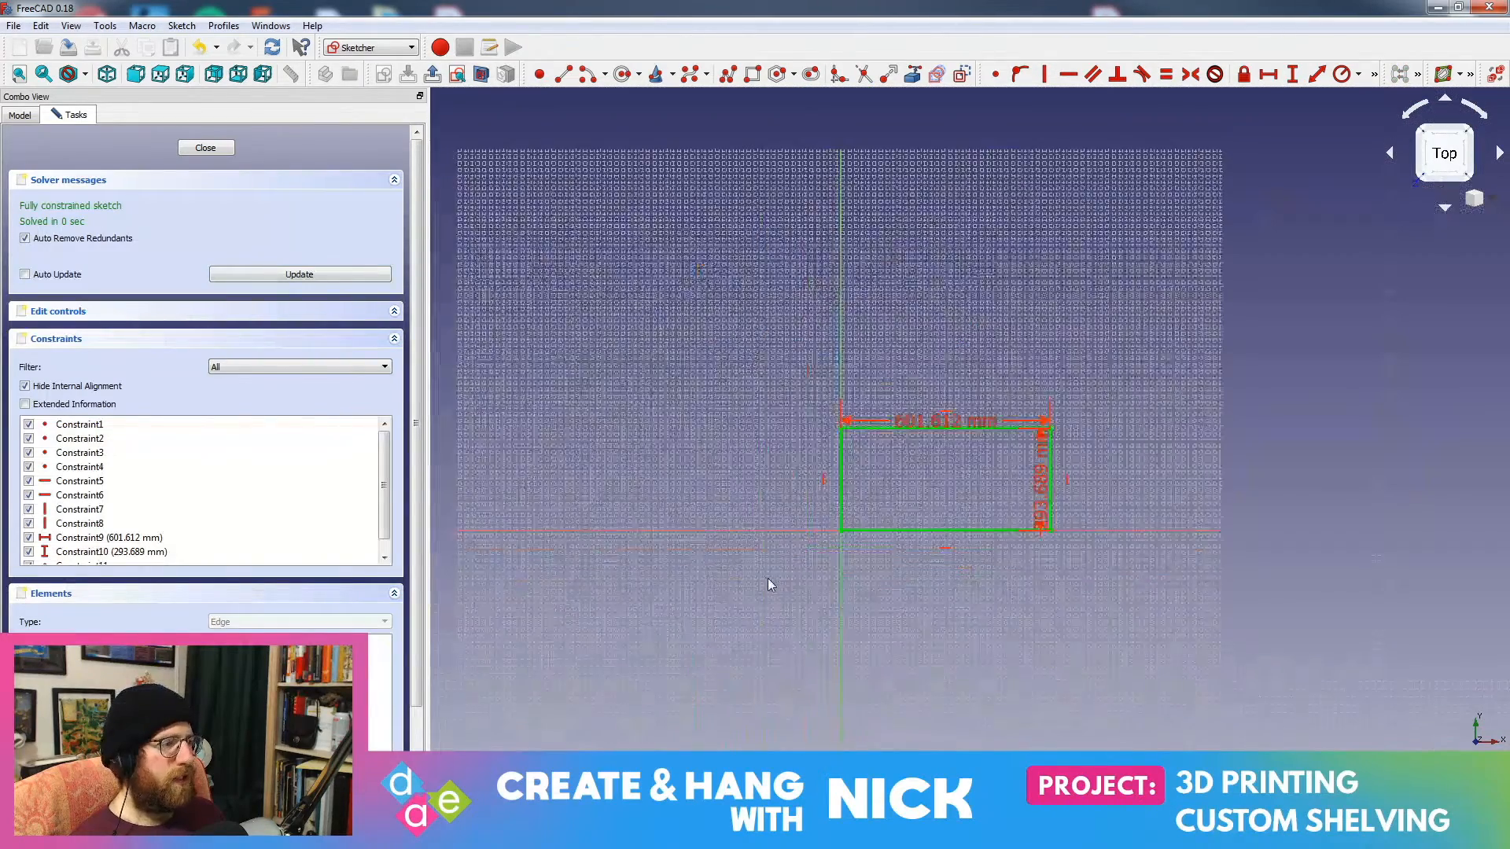
pyautogui.scroll(2, 768, 578)
pyautogui.click(205, 147)
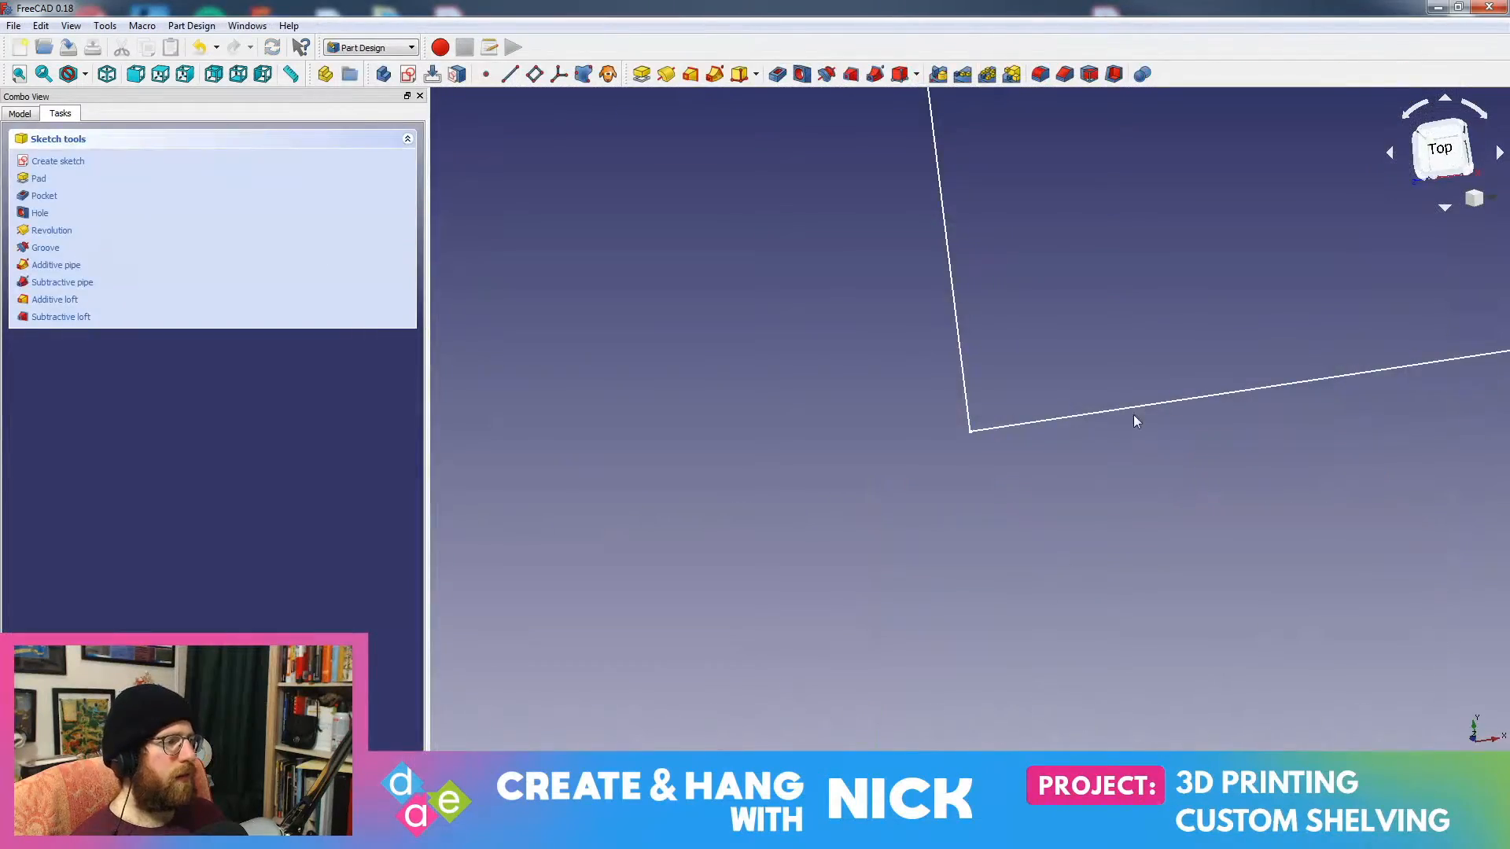
# Step: Start a Pad of the rectangular board sketch with the Dimension type
pyautogui.scroll(1, 1124, 452)
pyautogui.scroll(-6, 1101, 535)
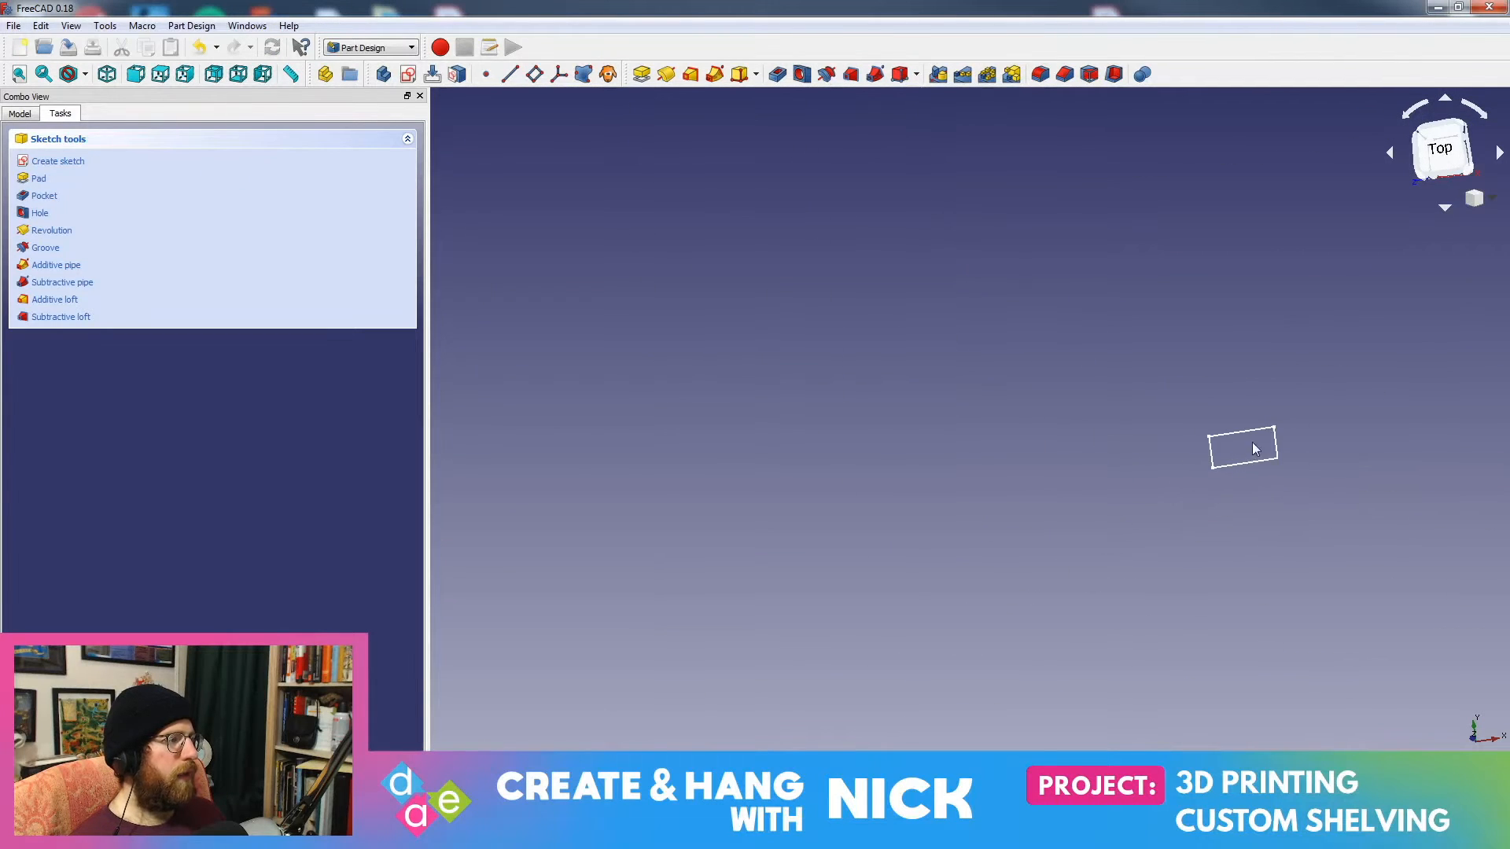
pyautogui.moveTo(1194, 513); pyautogui.dragTo(956, 588, button='middle')
pyautogui.scroll(8, 957, 587)
pyautogui.moveTo(1270, 382); pyautogui.dragTo(1021, 575, button='middle')
pyautogui.scroll(4, 1021, 576)
pyautogui.scroll(-2, 1025, 575)
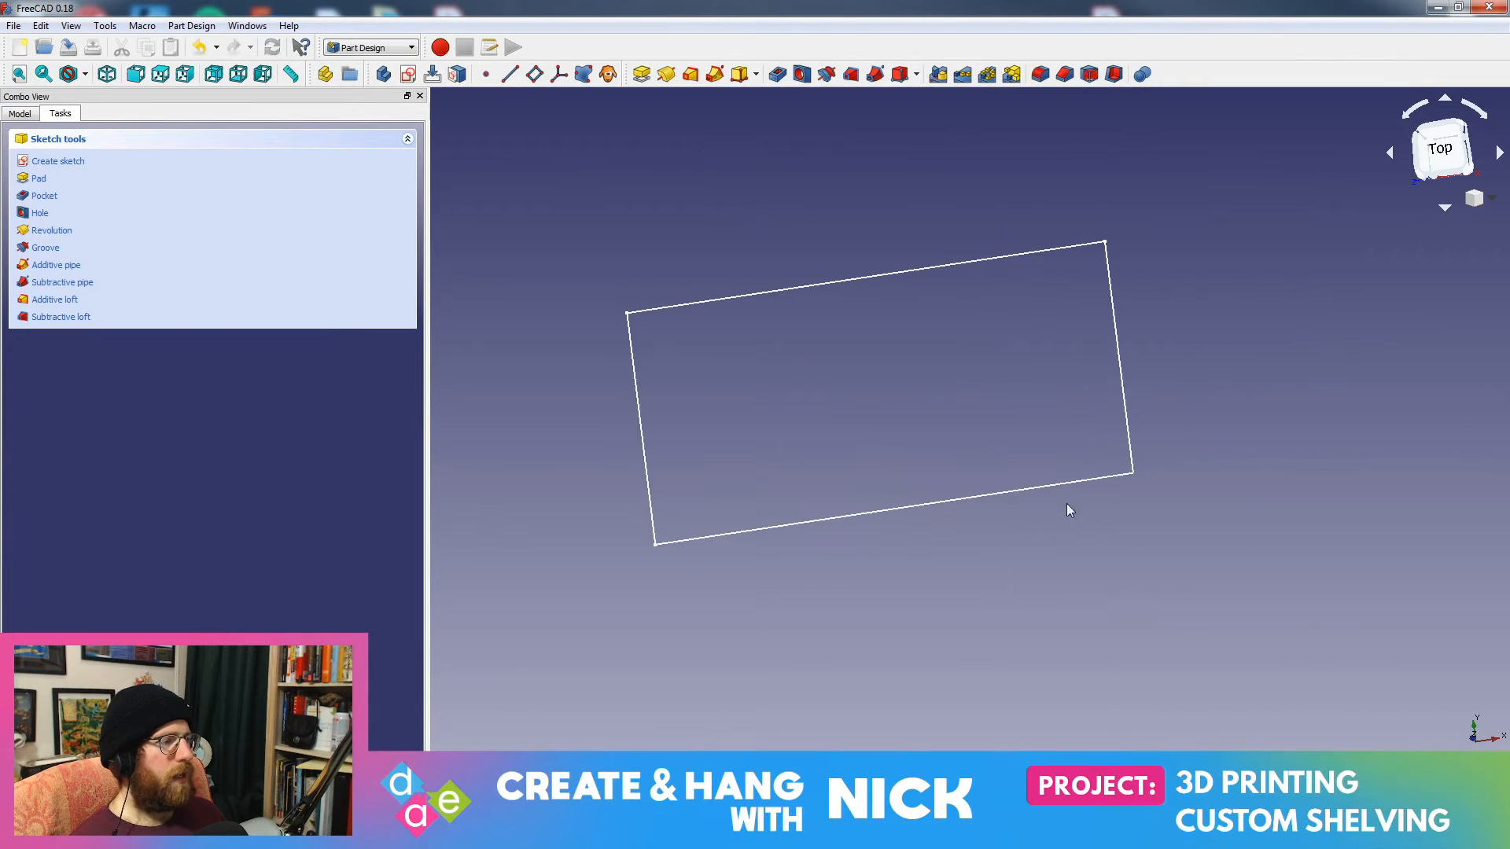
pyautogui.moveTo(1068, 505); pyautogui.dragTo(786, 370, button='middle')
pyautogui.click(38, 179)
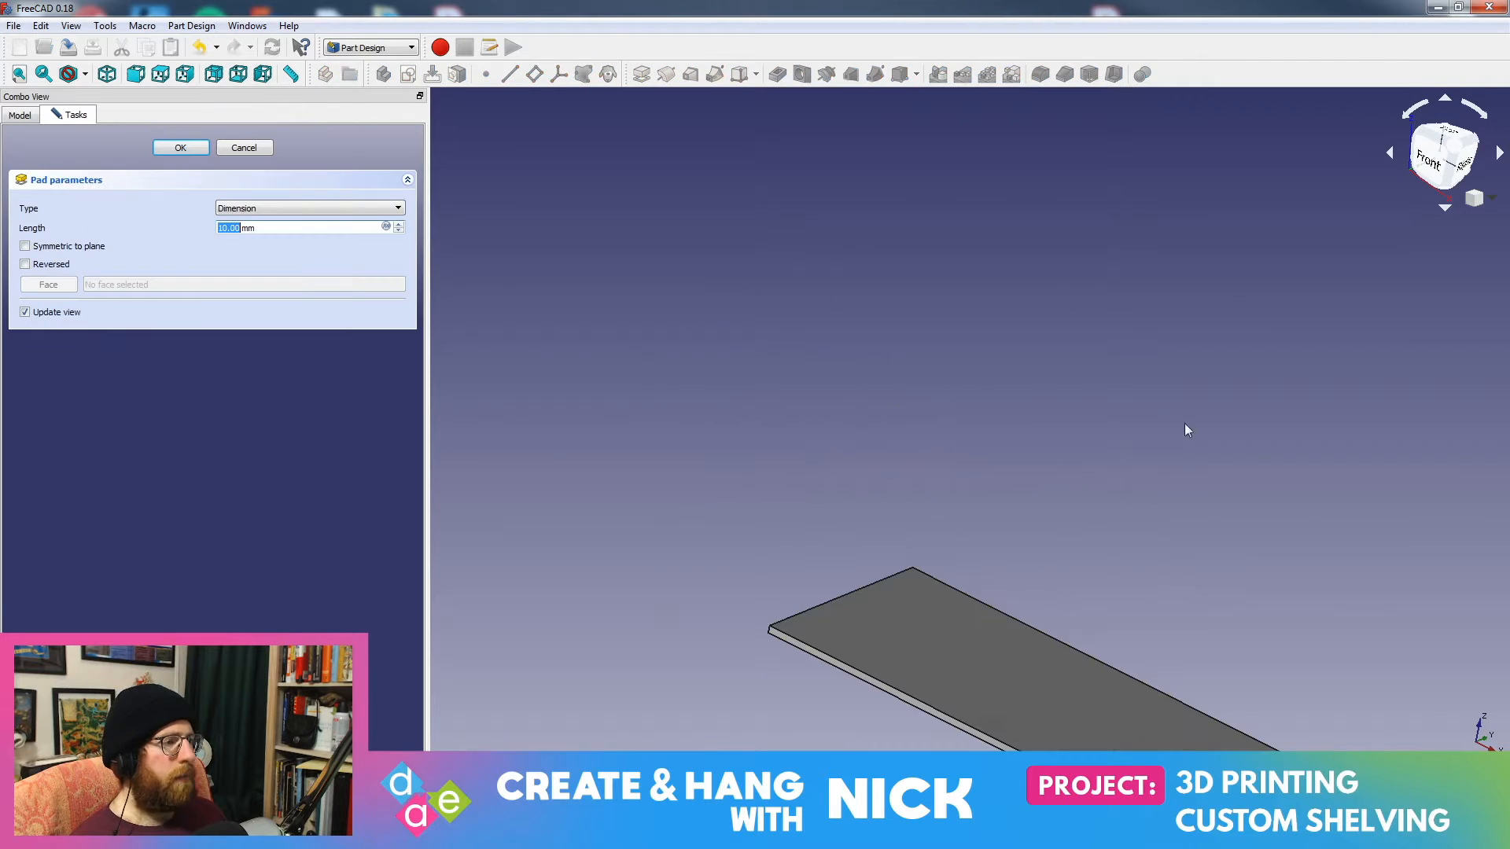
pyautogui.moveTo(1220, 493); pyautogui.dragTo(1093, 252, button='middle')
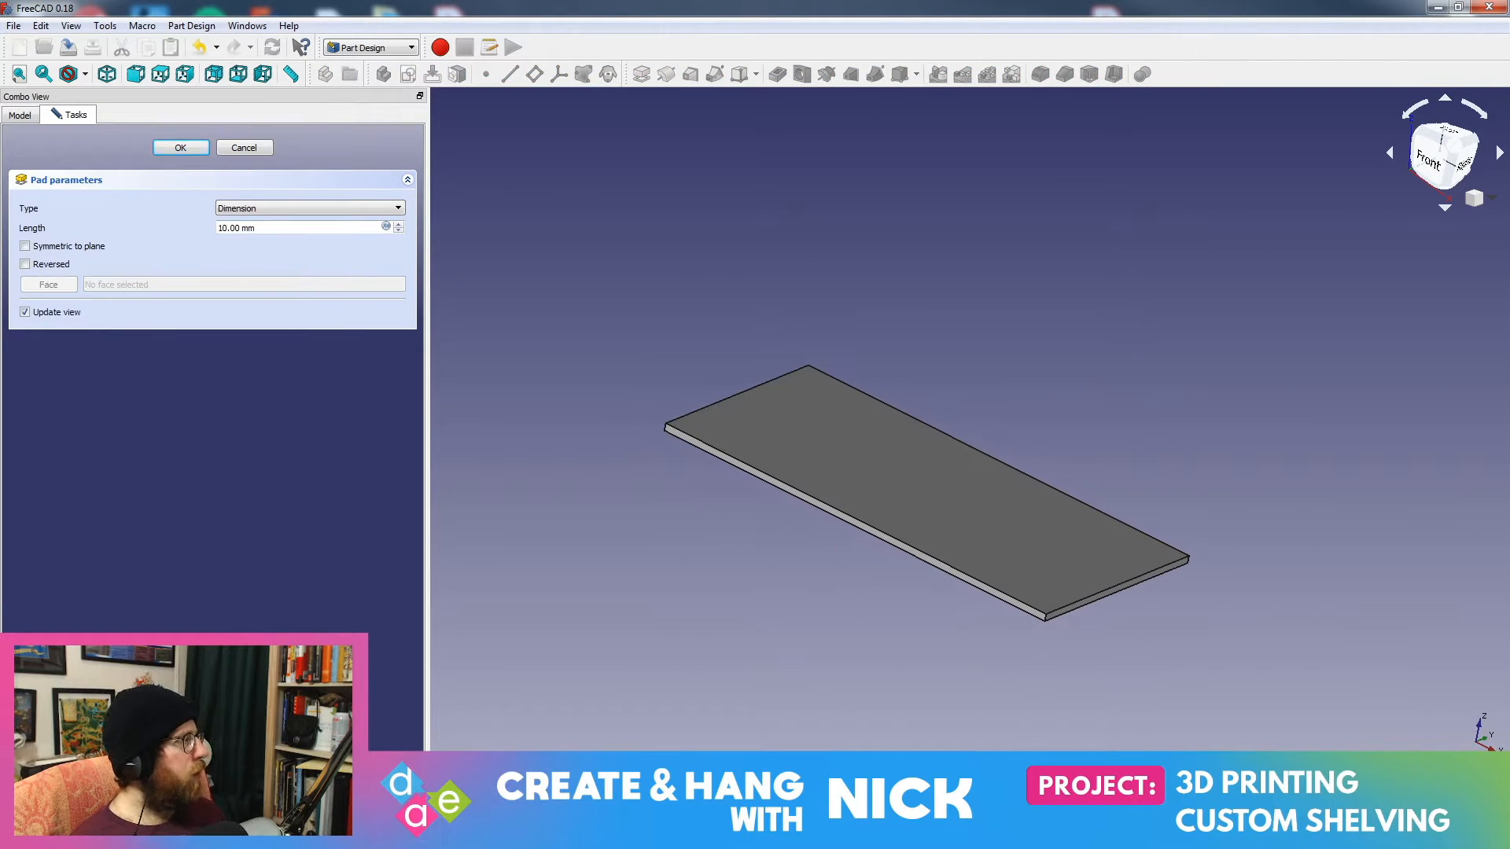
# Step: Check the 3/4 inch board thickness in the GIMP drawing and finish the FreeCAD pad with a length of 19.05 mm
pyautogui.hotkey('alt', 'Tab')
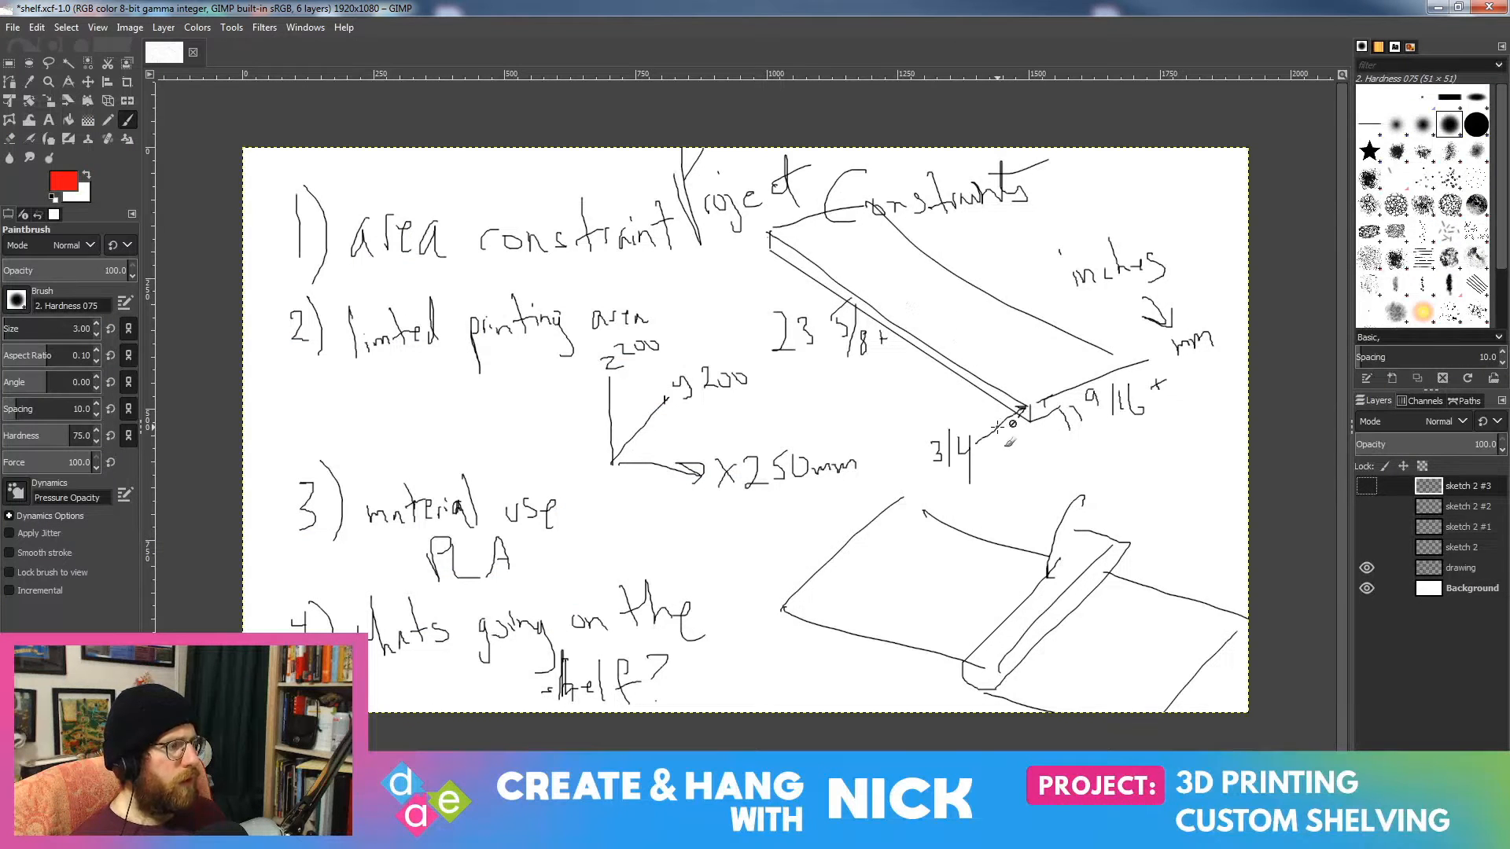
pyautogui.click(1436, 8)
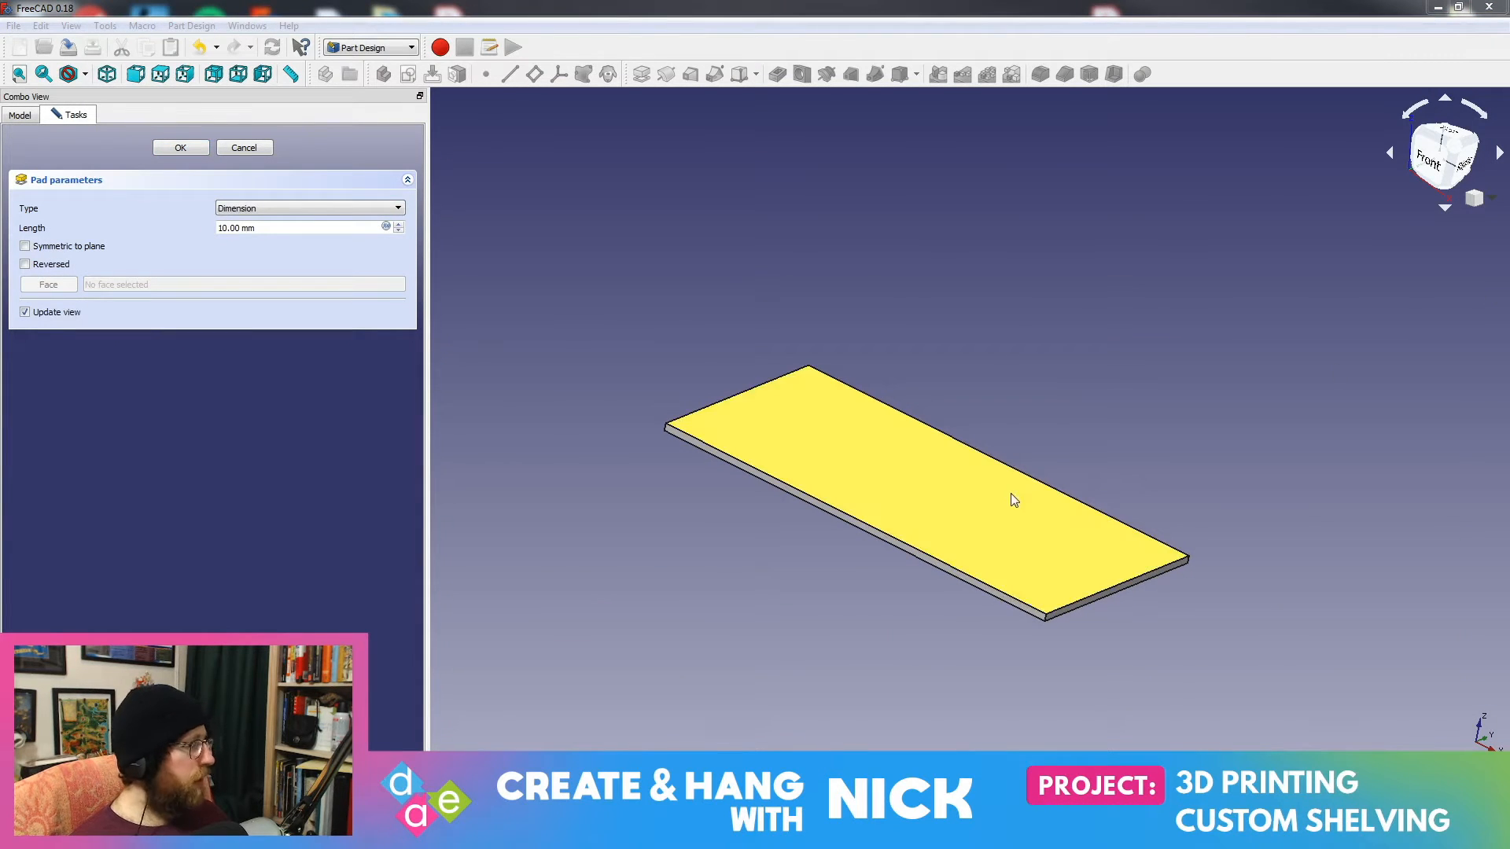
pyautogui.click(135, 225)
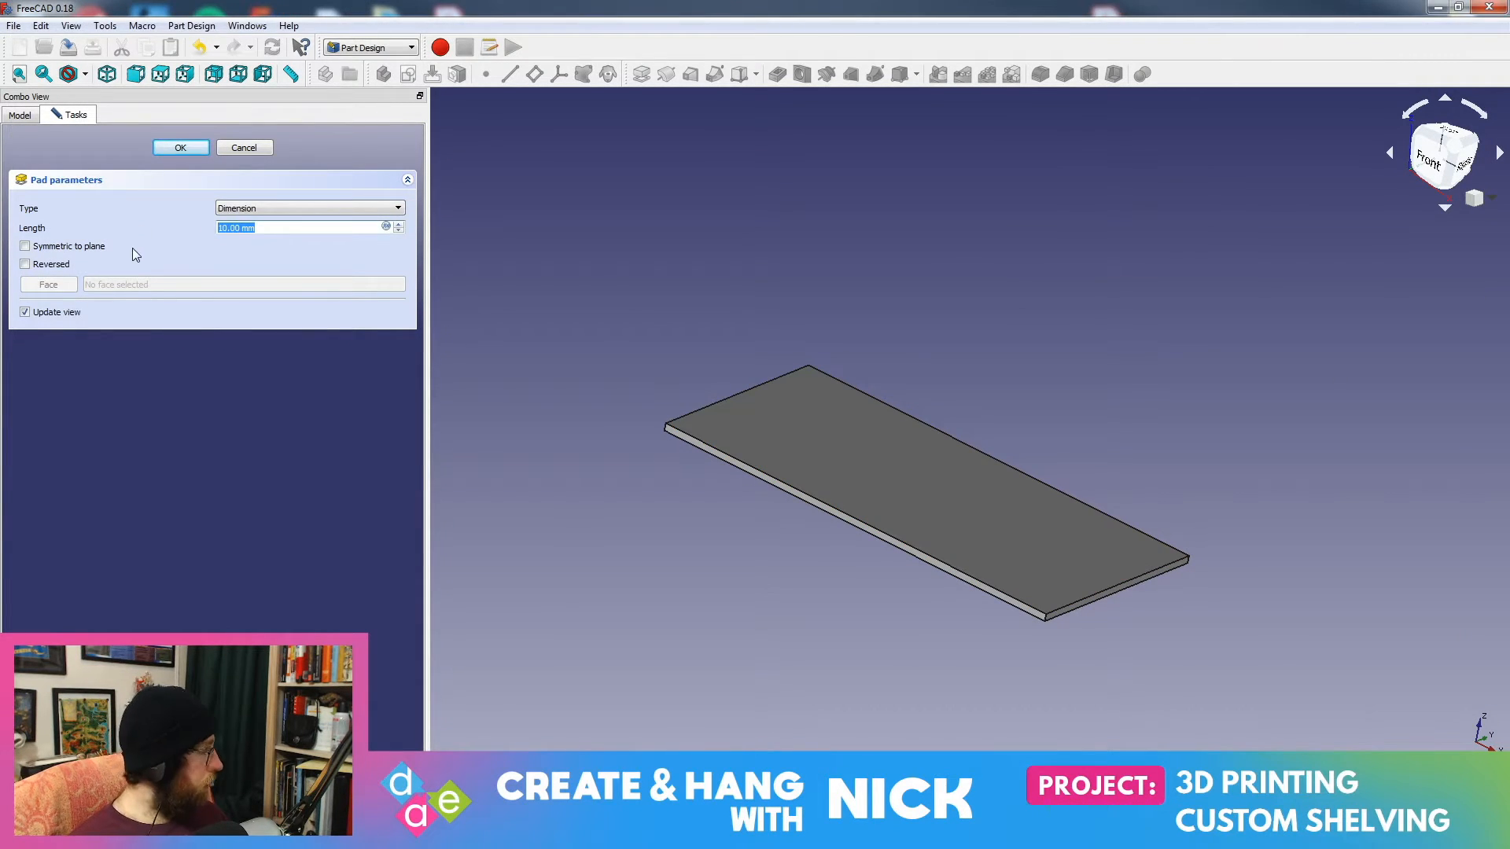
pyautogui.write('19.05')
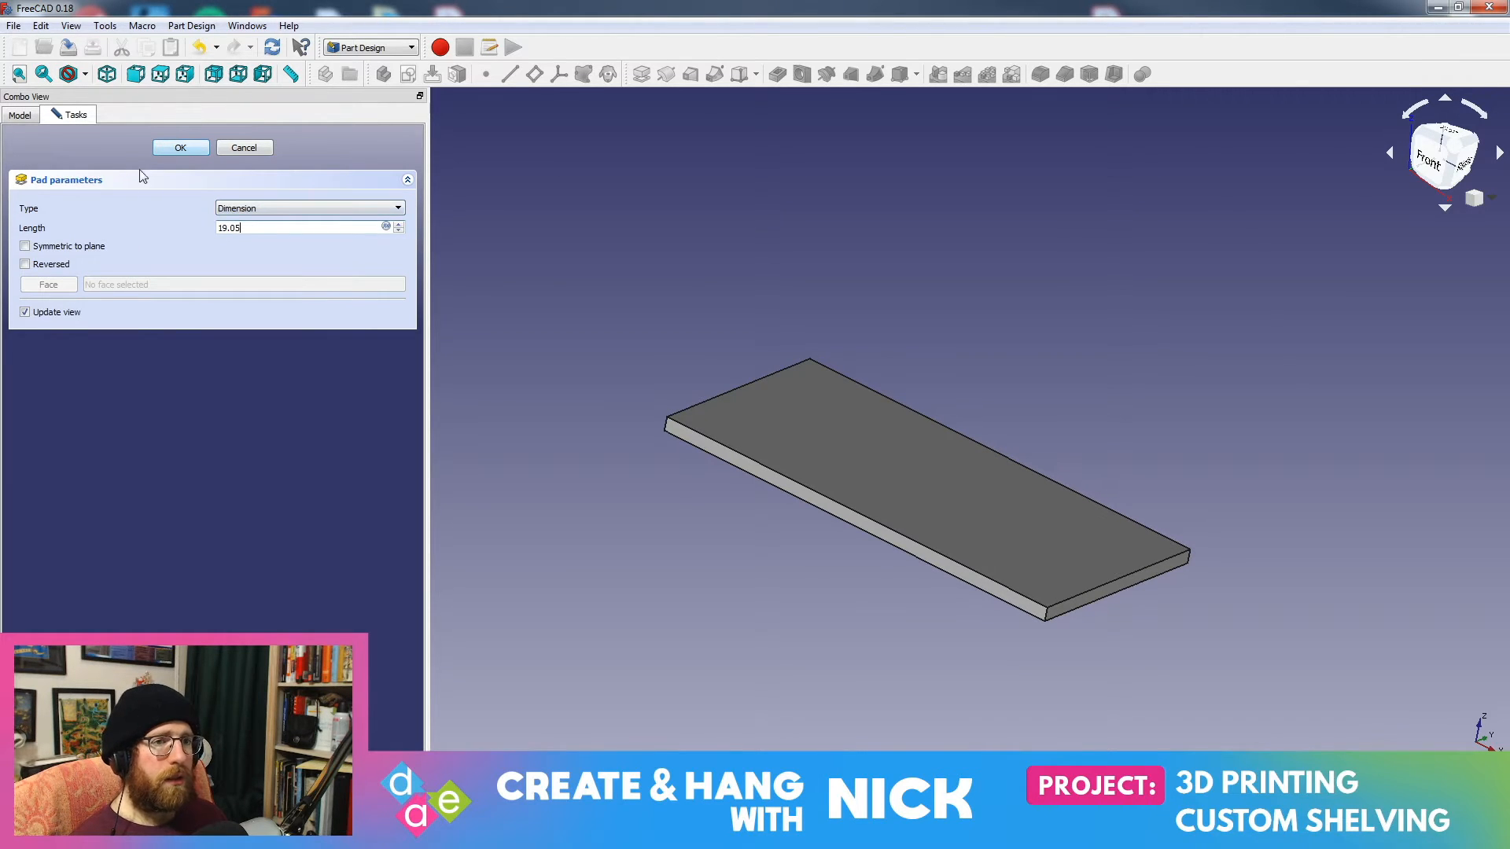
pyautogui.click(56, 268)
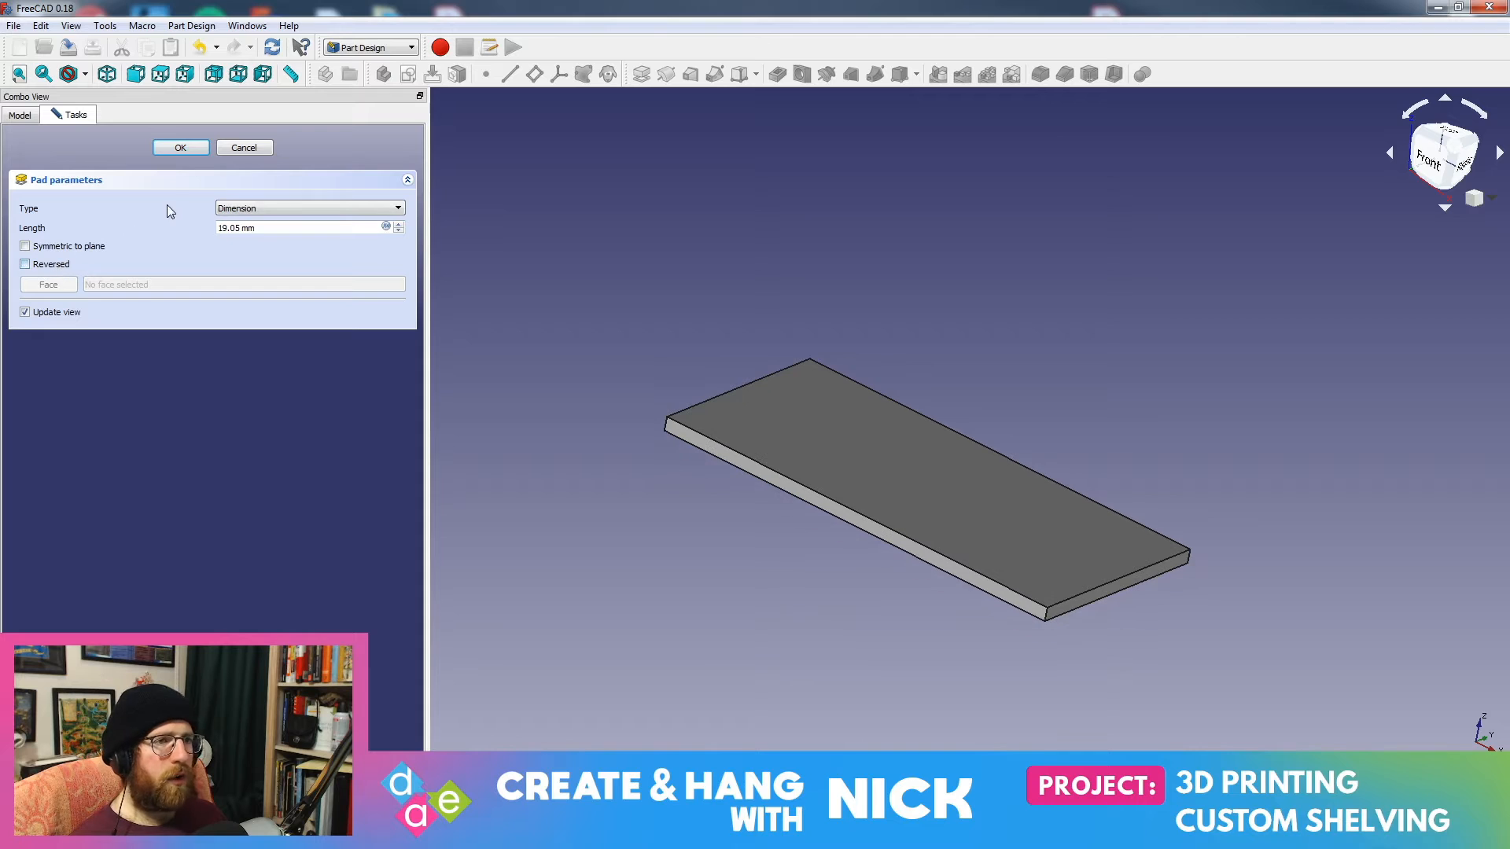
pyautogui.click(181, 148)
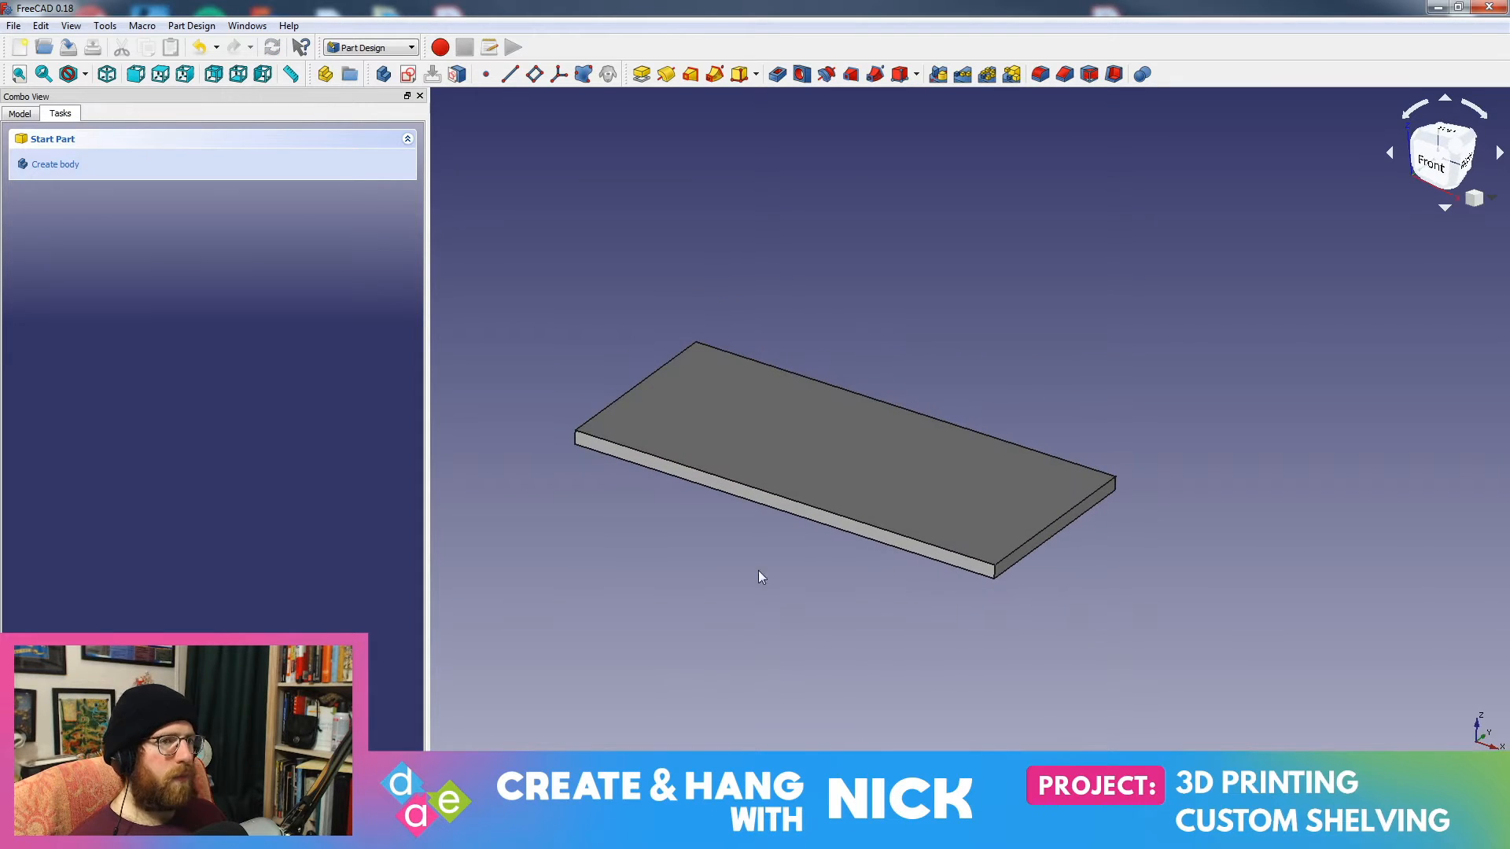
# Step: Rename the padded board's body in the model tree as "Table Top"
pyautogui.click(20, 113)
pyautogui.rightClick(63, 176)
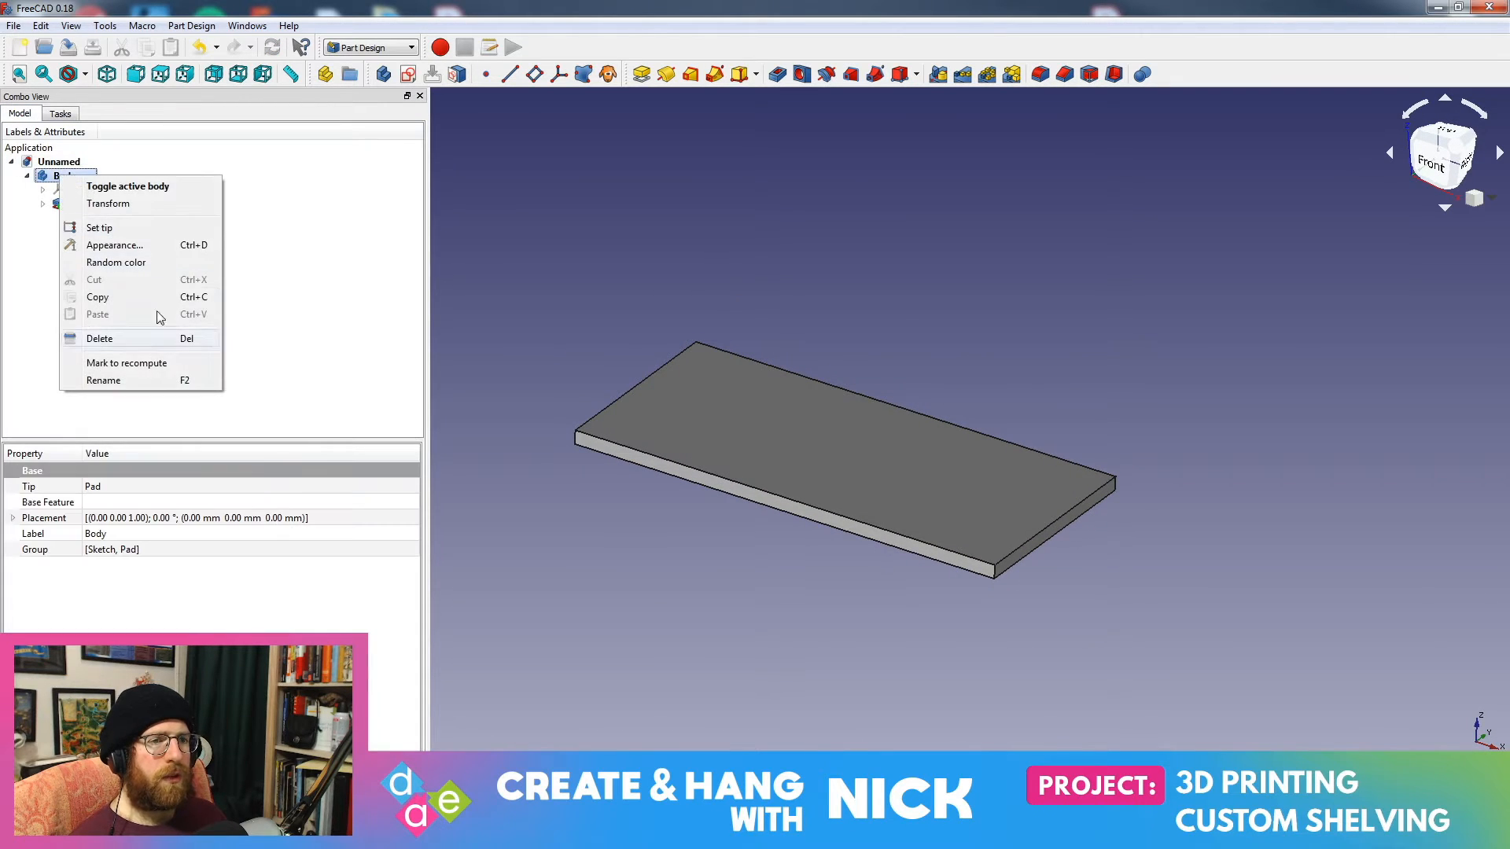
pyautogui.click(124, 380)
pyautogui.write('T')
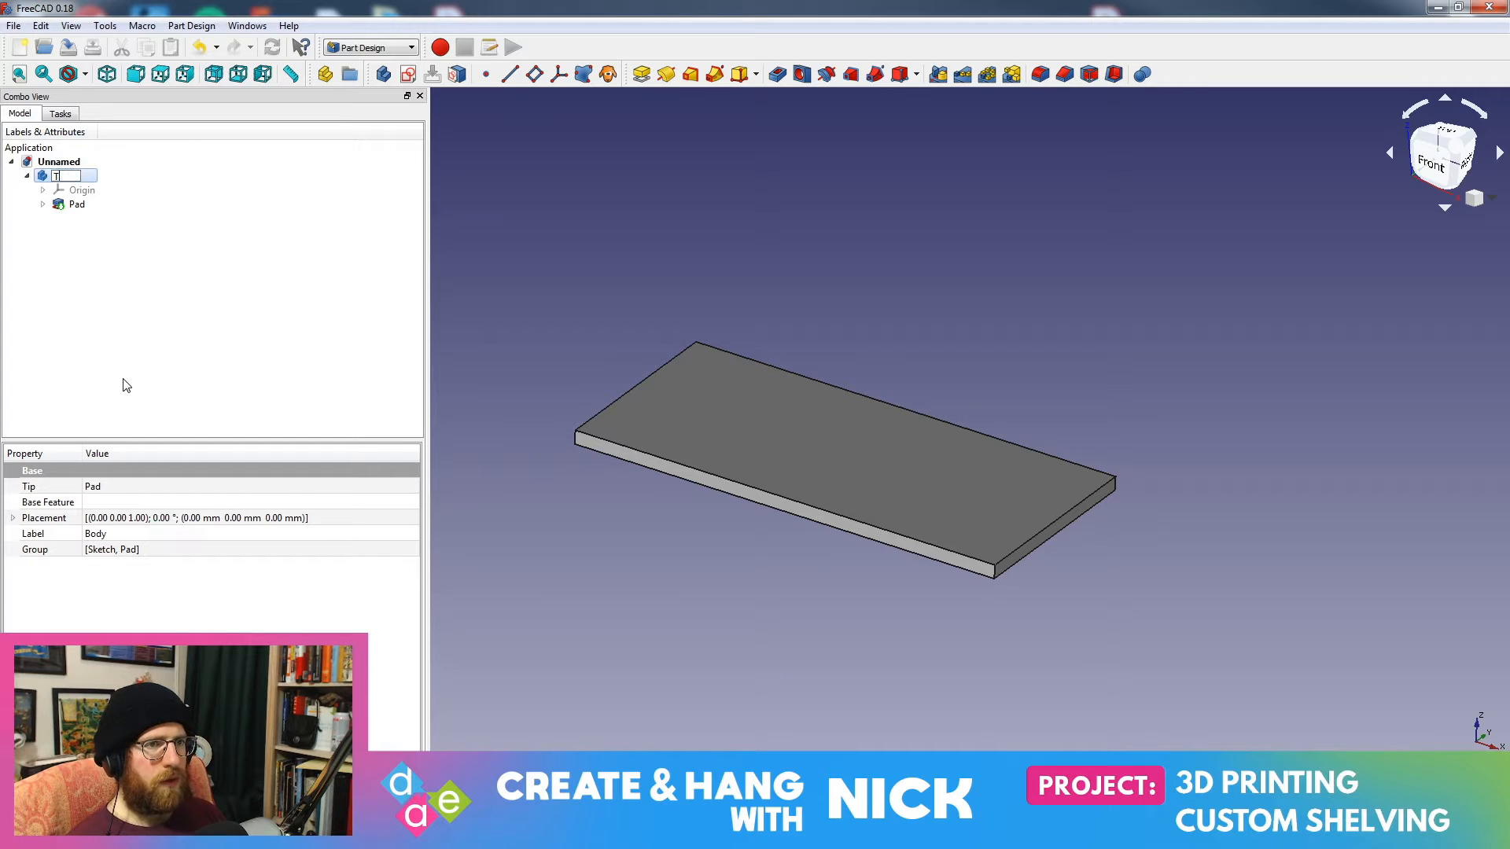
pyautogui.write('able Top')
pyautogui.press('Return')
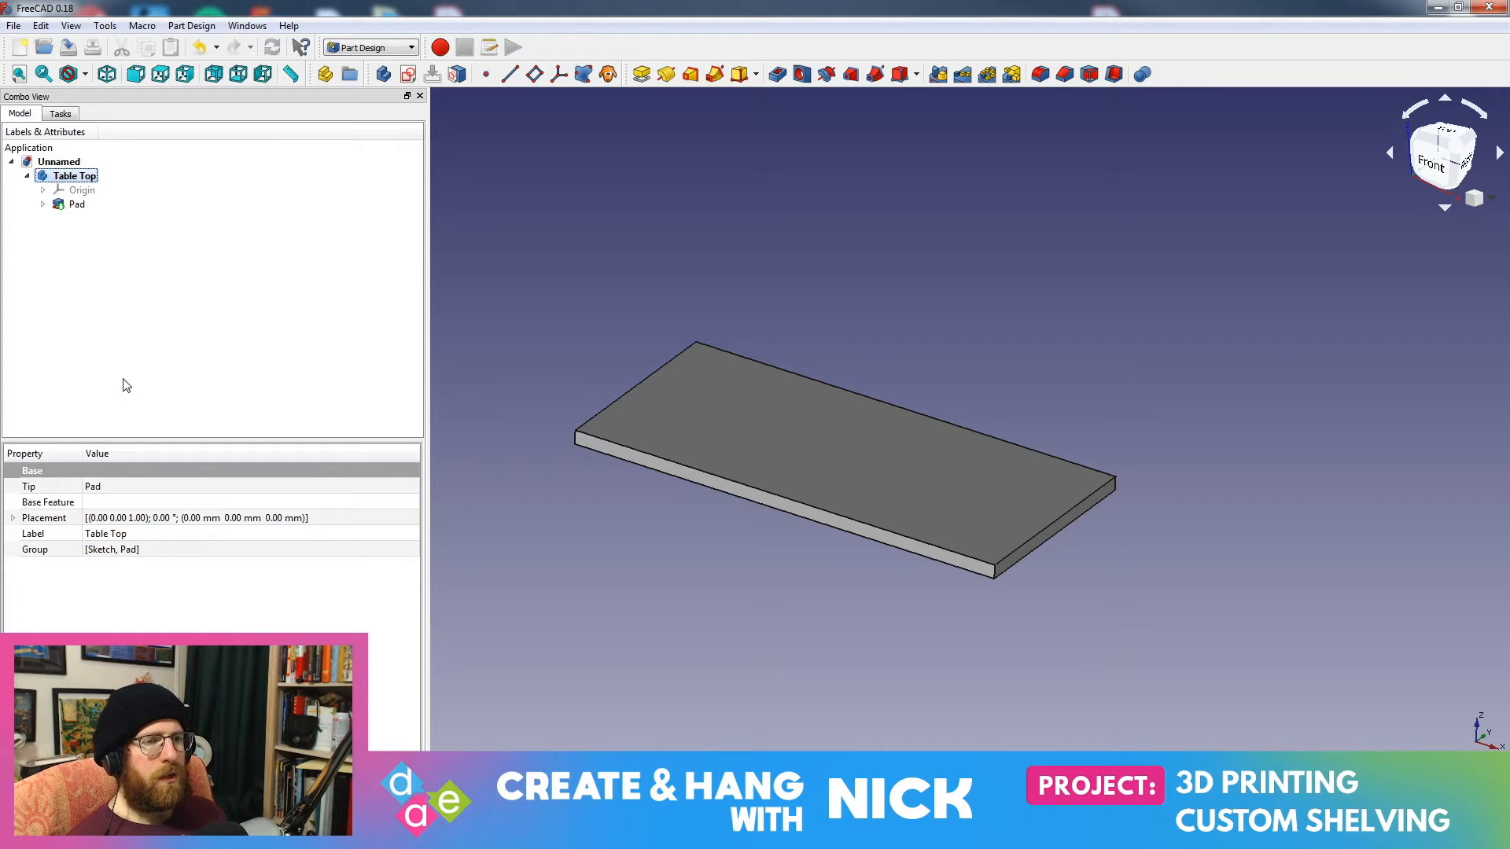
# Step: Start saving the document as a new file and set the save location to the Desktop
pyautogui.click(14, 26)
pyautogui.click(46, 146)
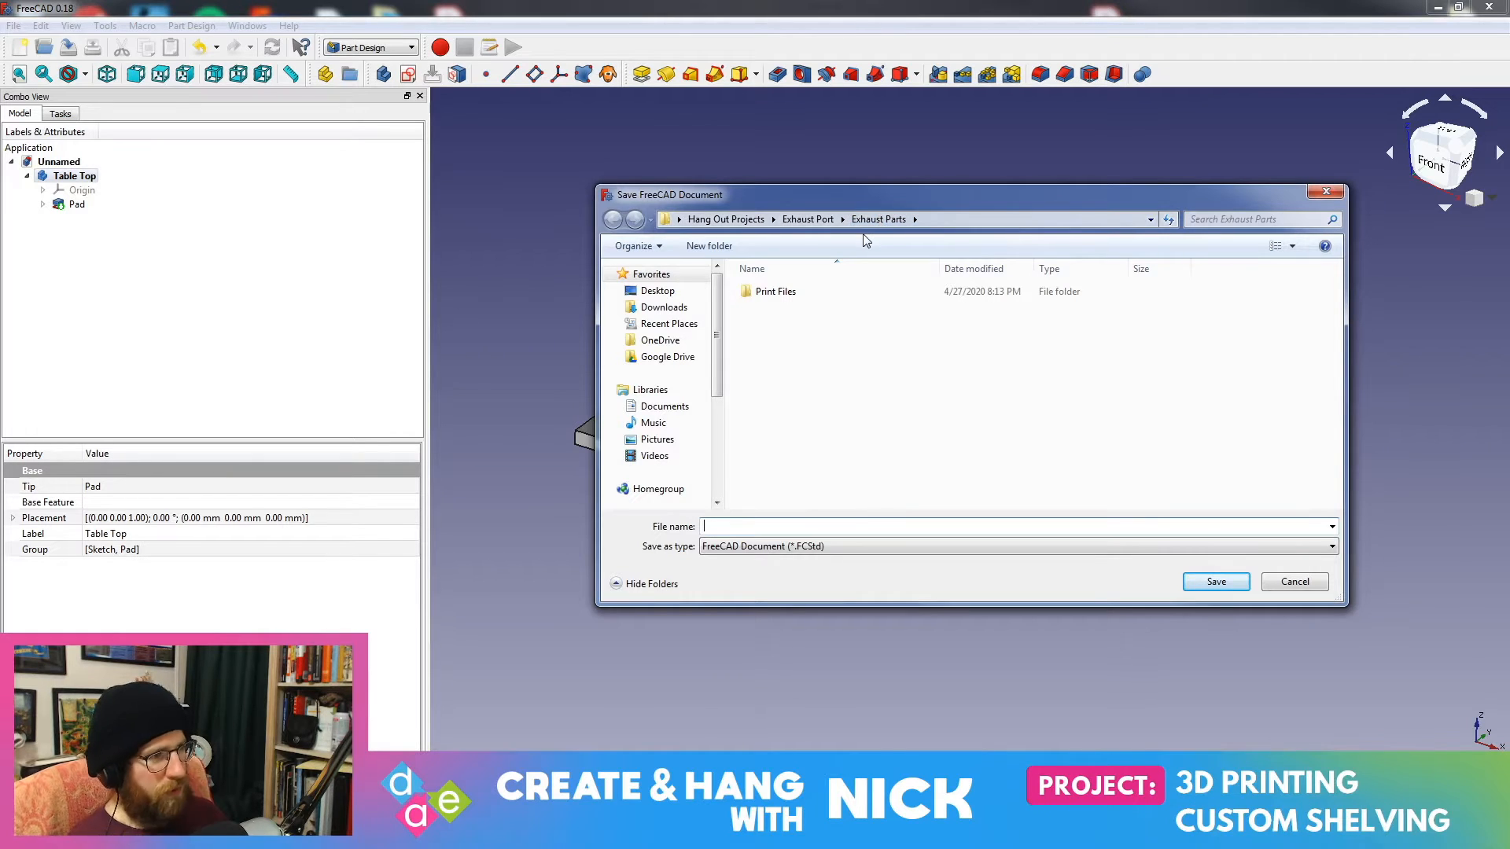
pyautogui.moveTo(908, 198); pyautogui.dragTo(914, 206)
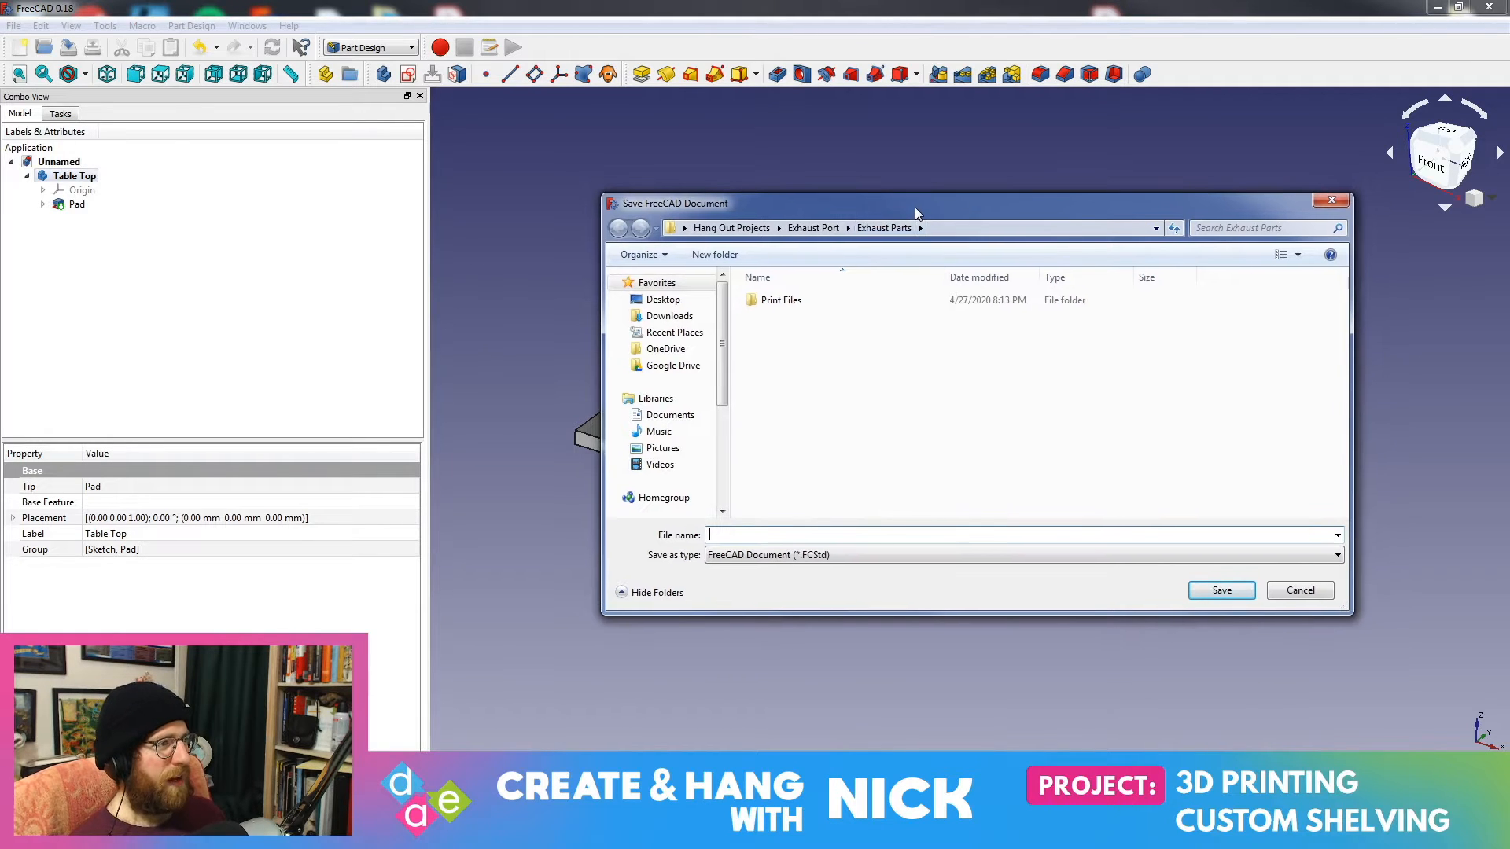
pyautogui.click(663, 300)
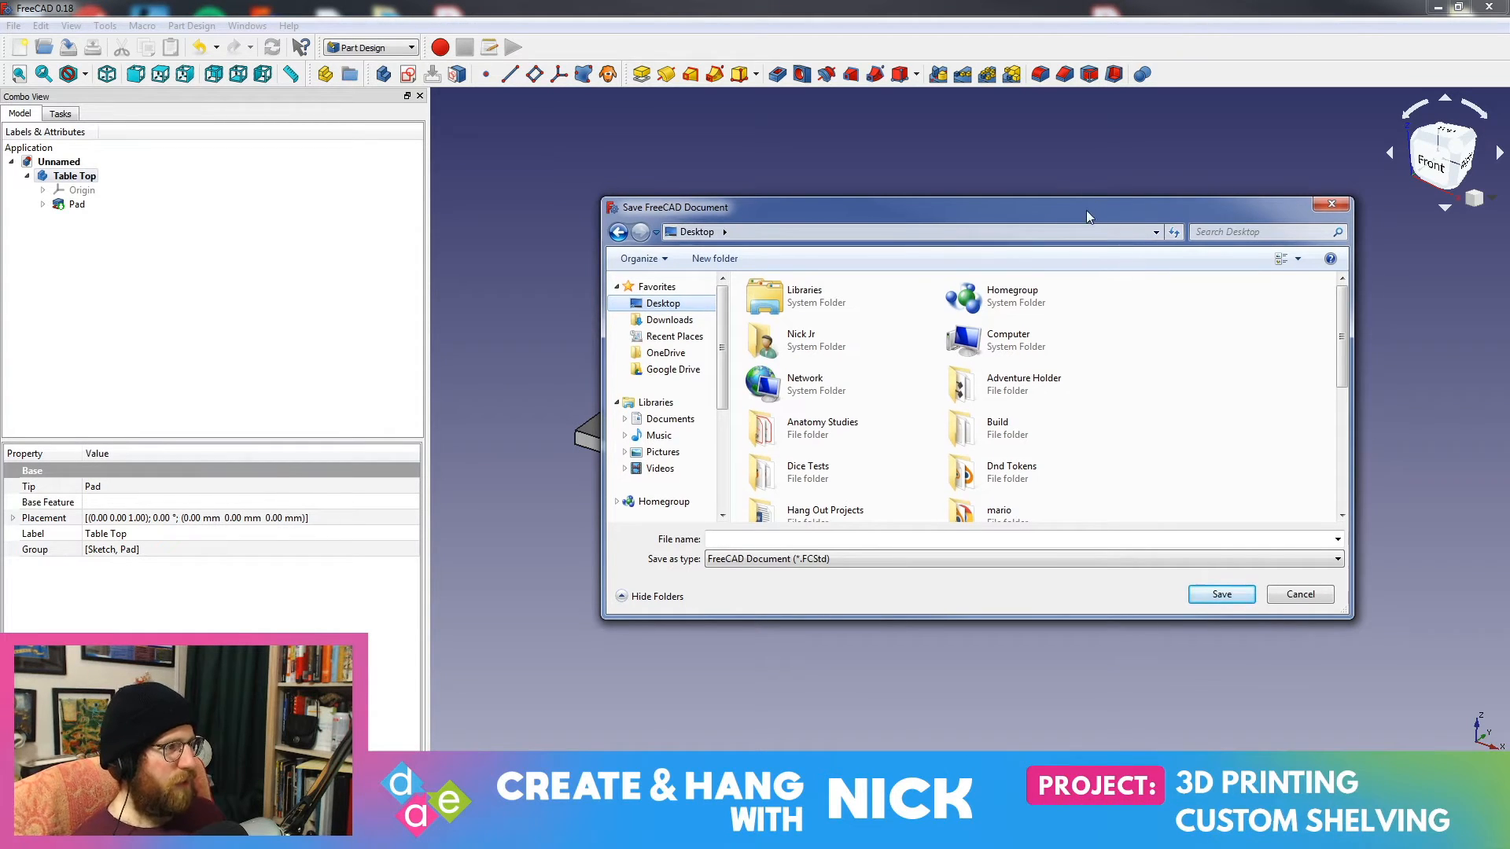
pyautogui.moveTo(1087, 210); pyautogui.dragTo(1096, 230)
pyautogui.doubleClick(1077, 361)
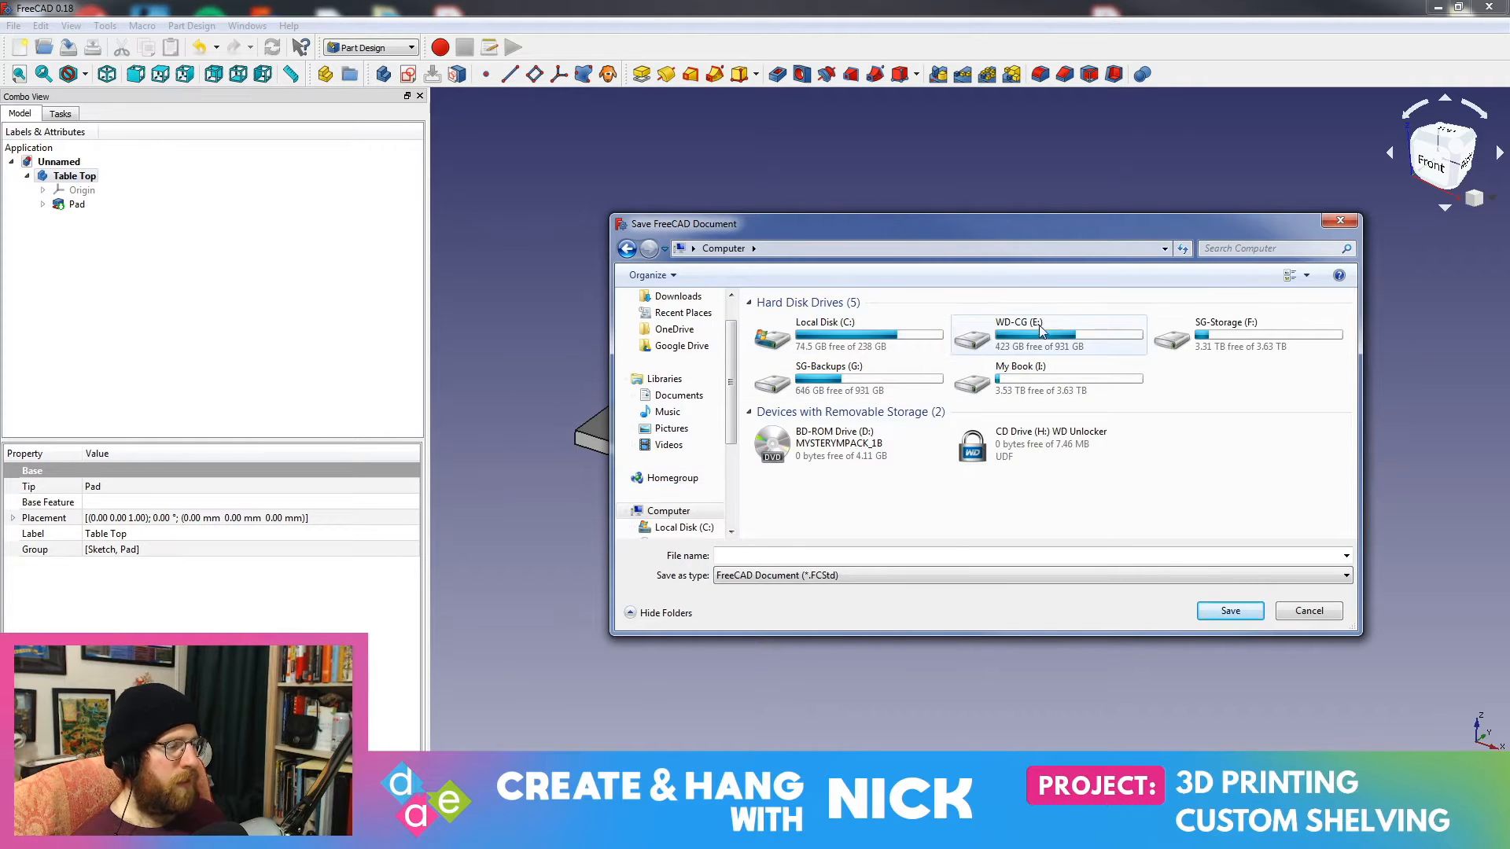
pyautogui.scroll(2, 681, 401)
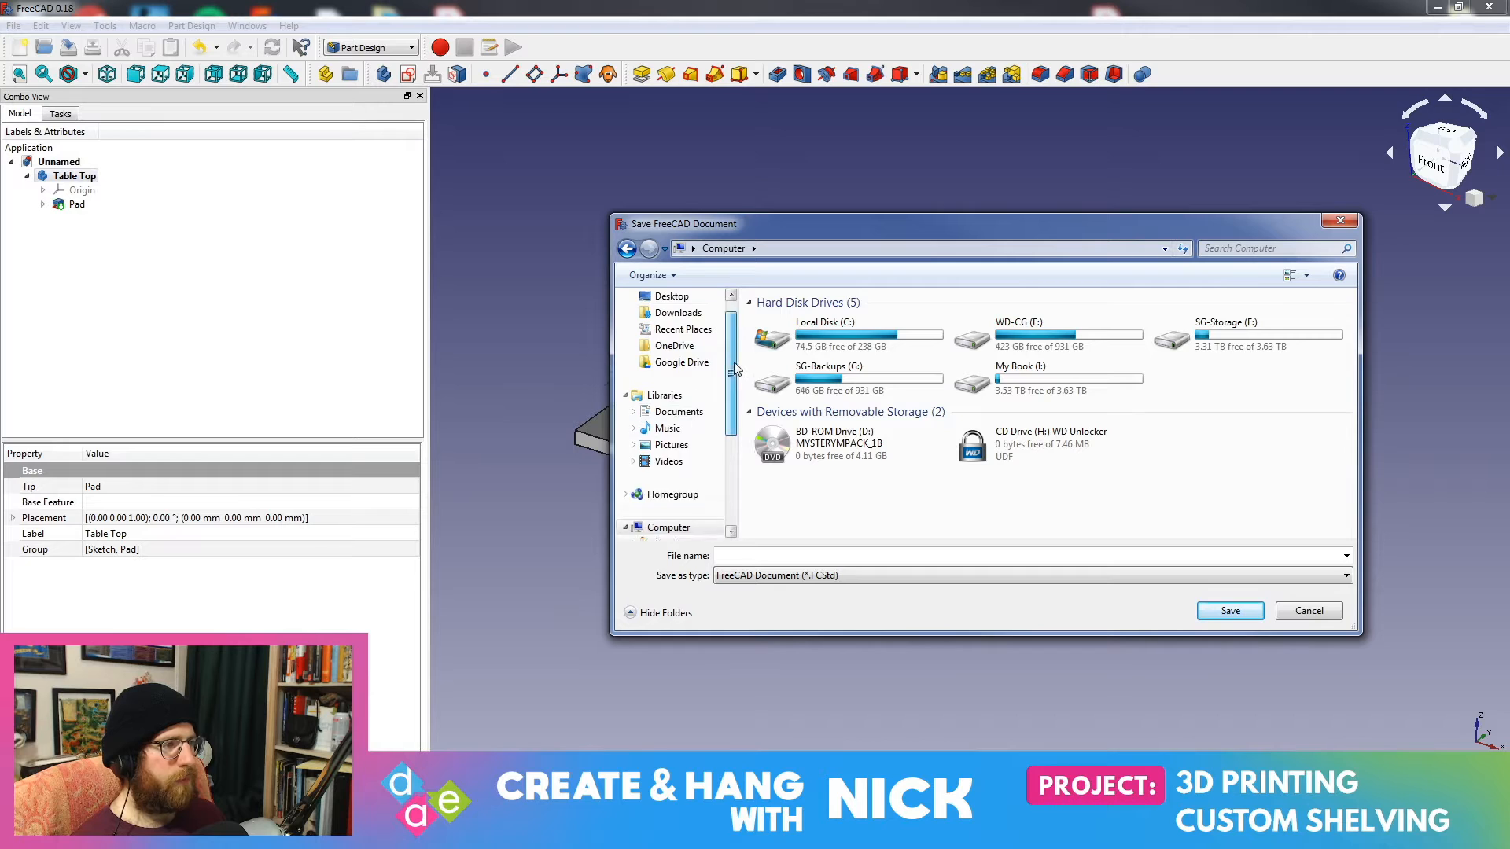
# Step: Set the save location to the Shelving folder inside Hang Out Projects on the Desktop
pyautogui.click(671, 319)
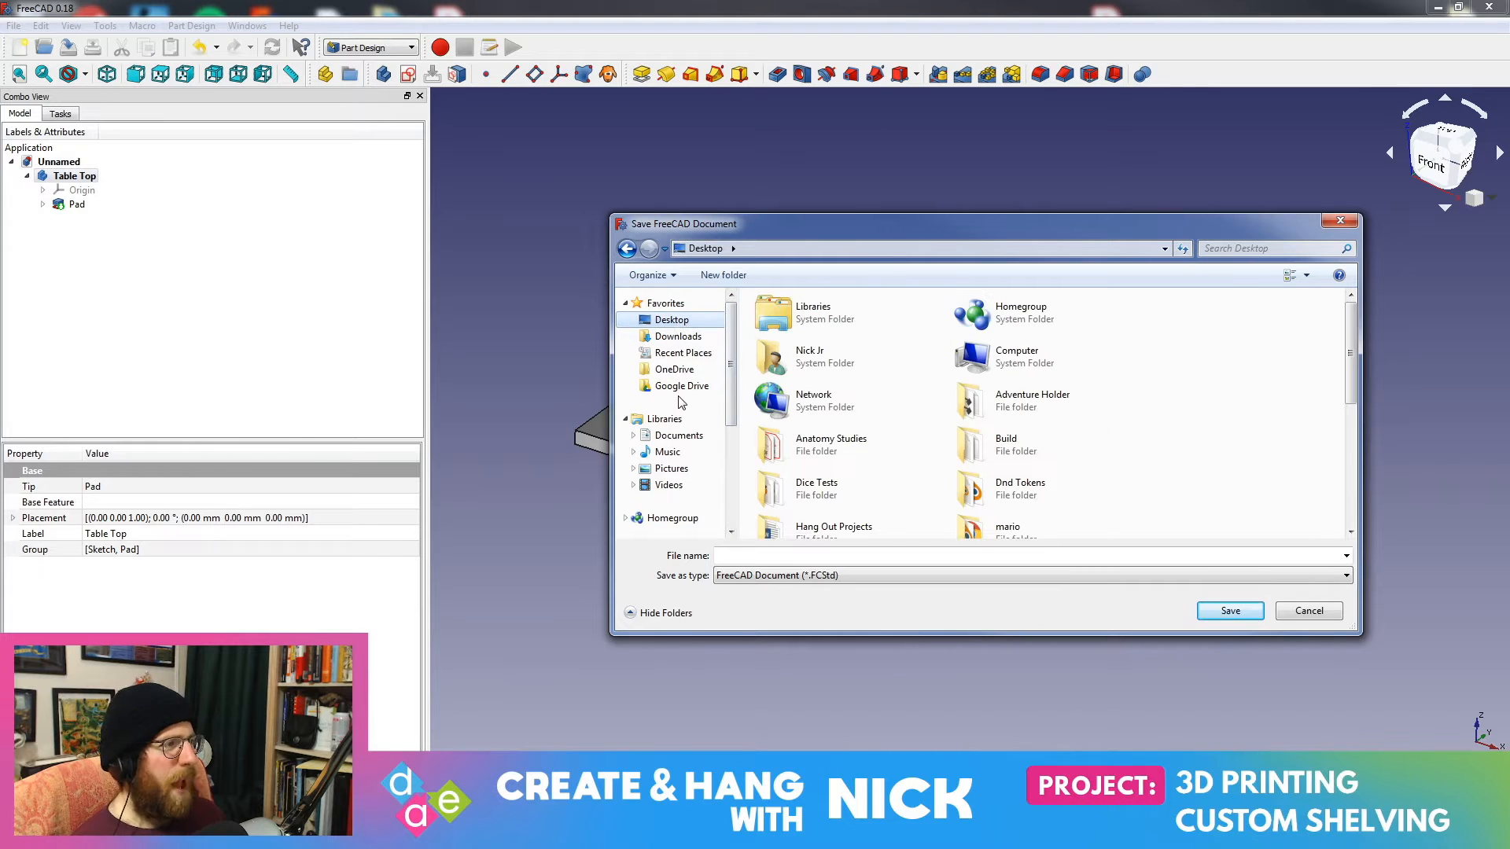
pyautogui.scroll(-10, 1355, 404)
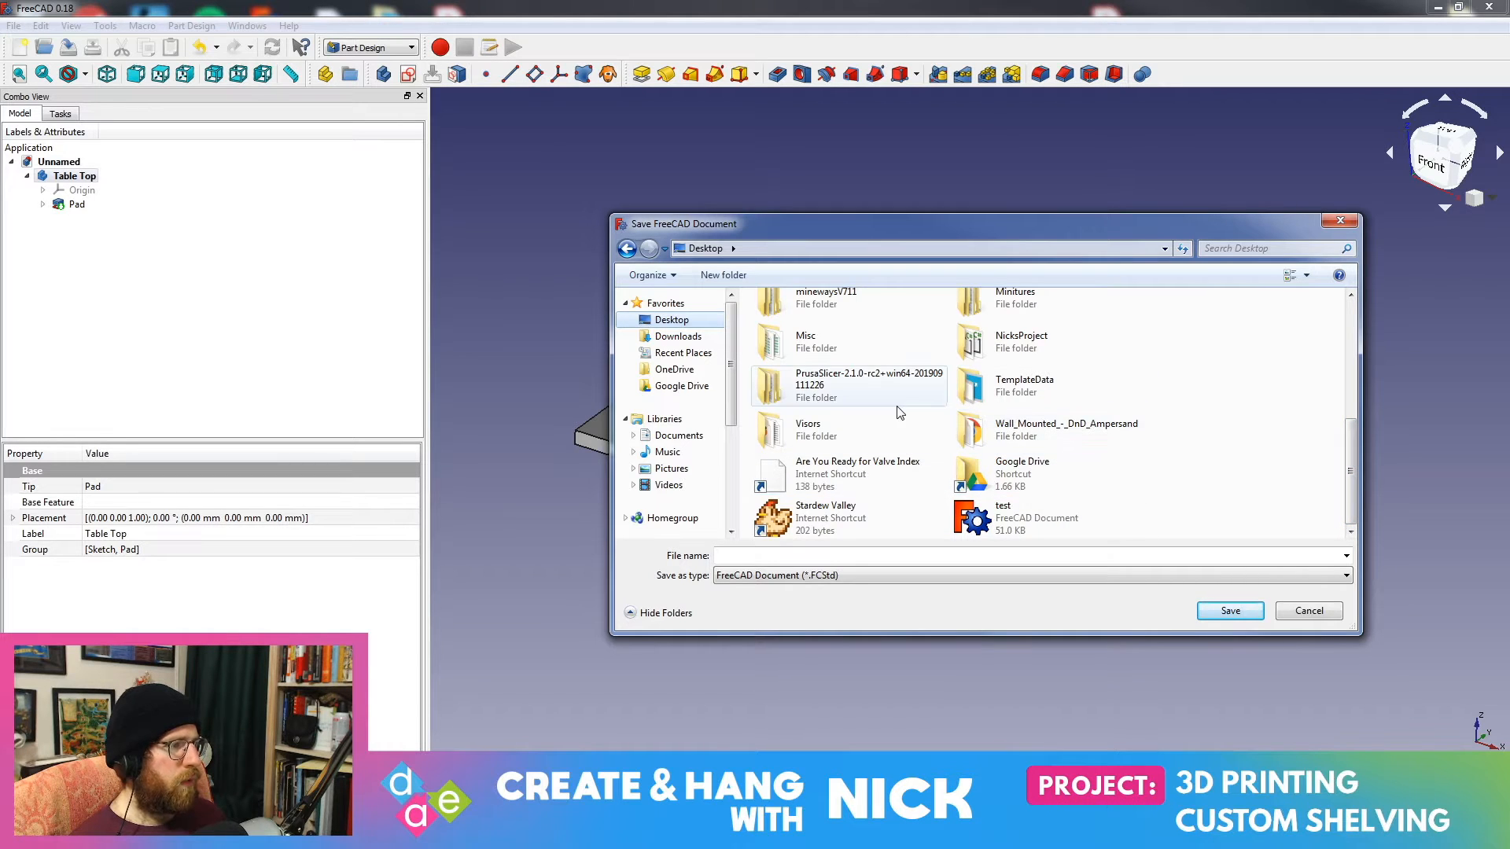
pyautogui.click(858, 385)
pyautogui.scroll(10, 904, 440)
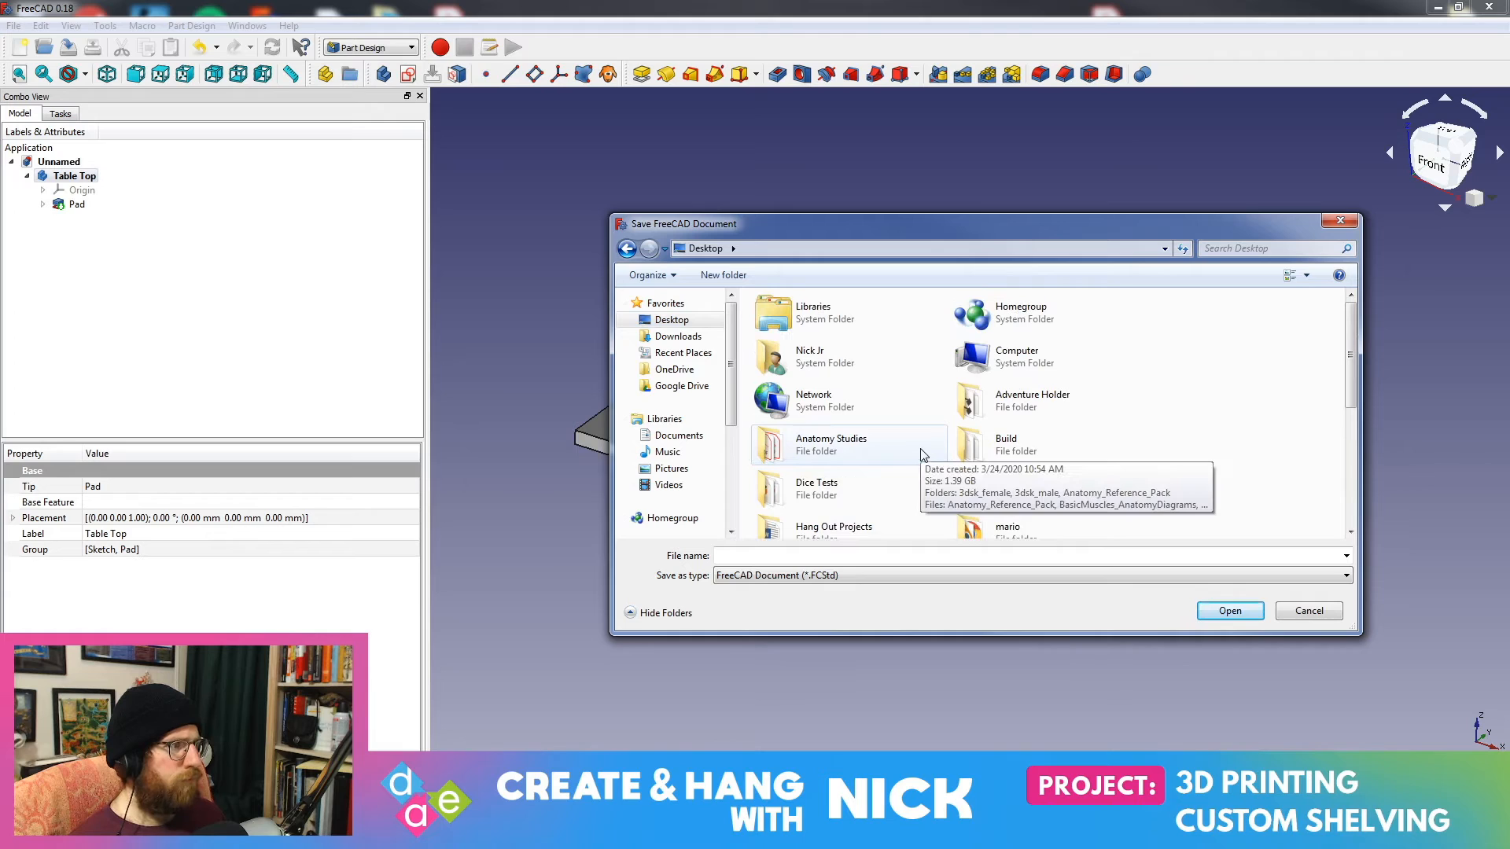
pyautogui.scroll(-4, 1351, 346)
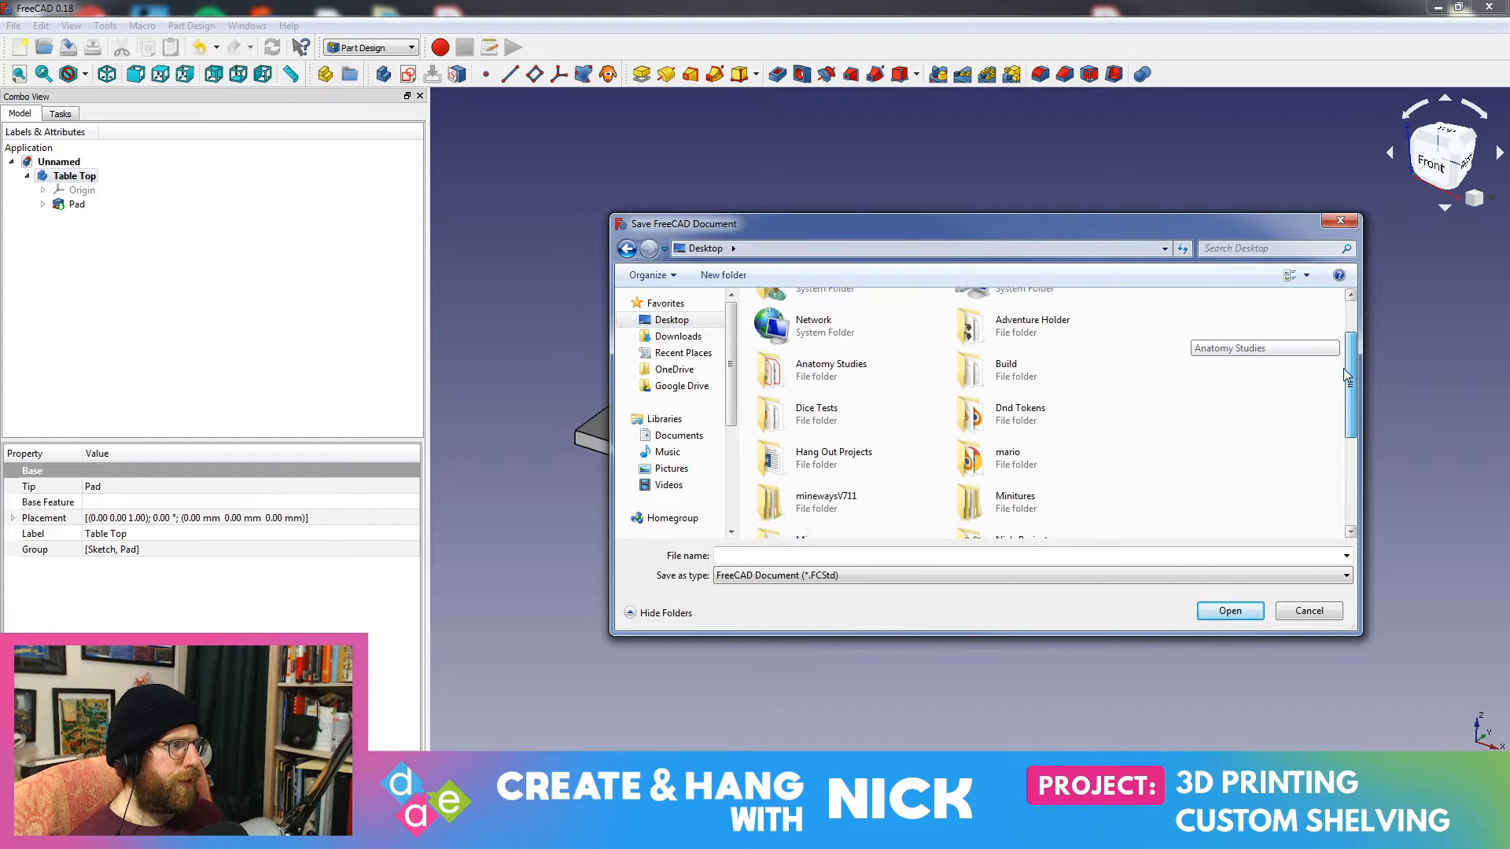
pyautogui.doubleClick(870, 417)
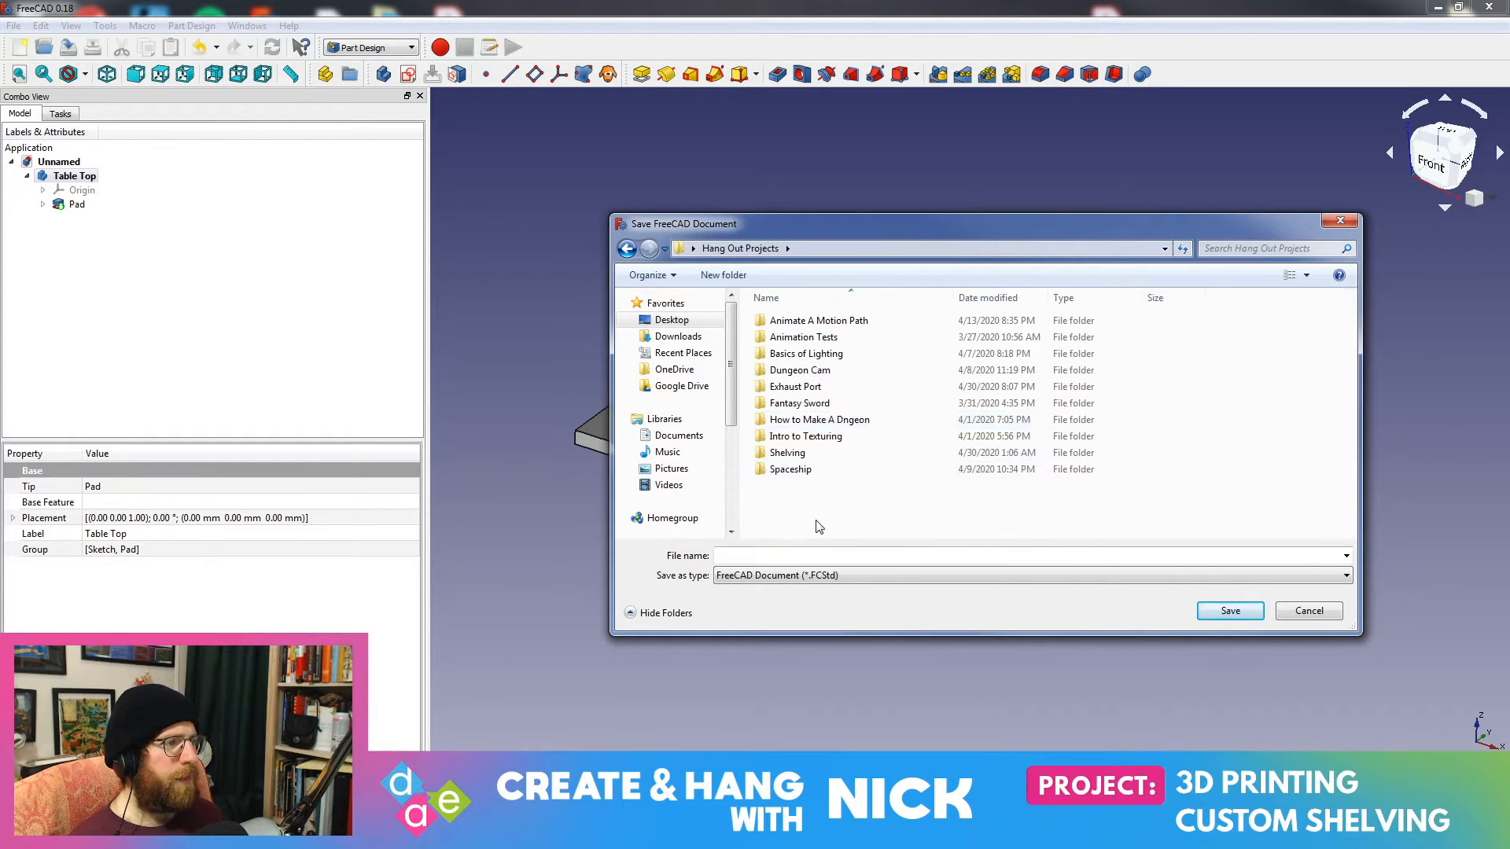
pyautogui.click(807, 458)
pyautogui.doubleClick(807, 458)
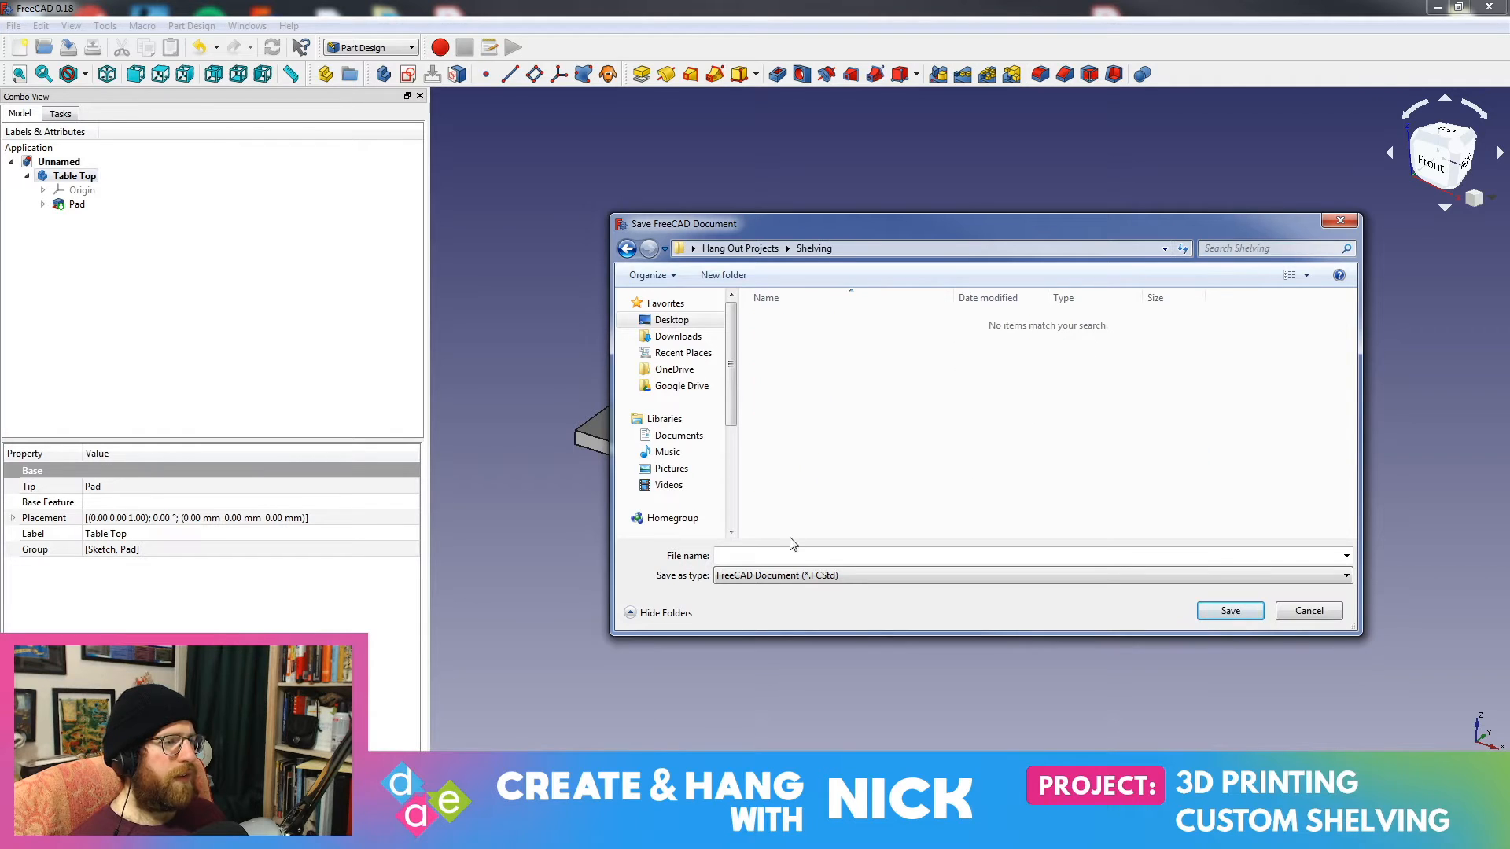
# Step: Name the file Shelf and save it as a FreeCAD document
pyautogui.click(784, 557)
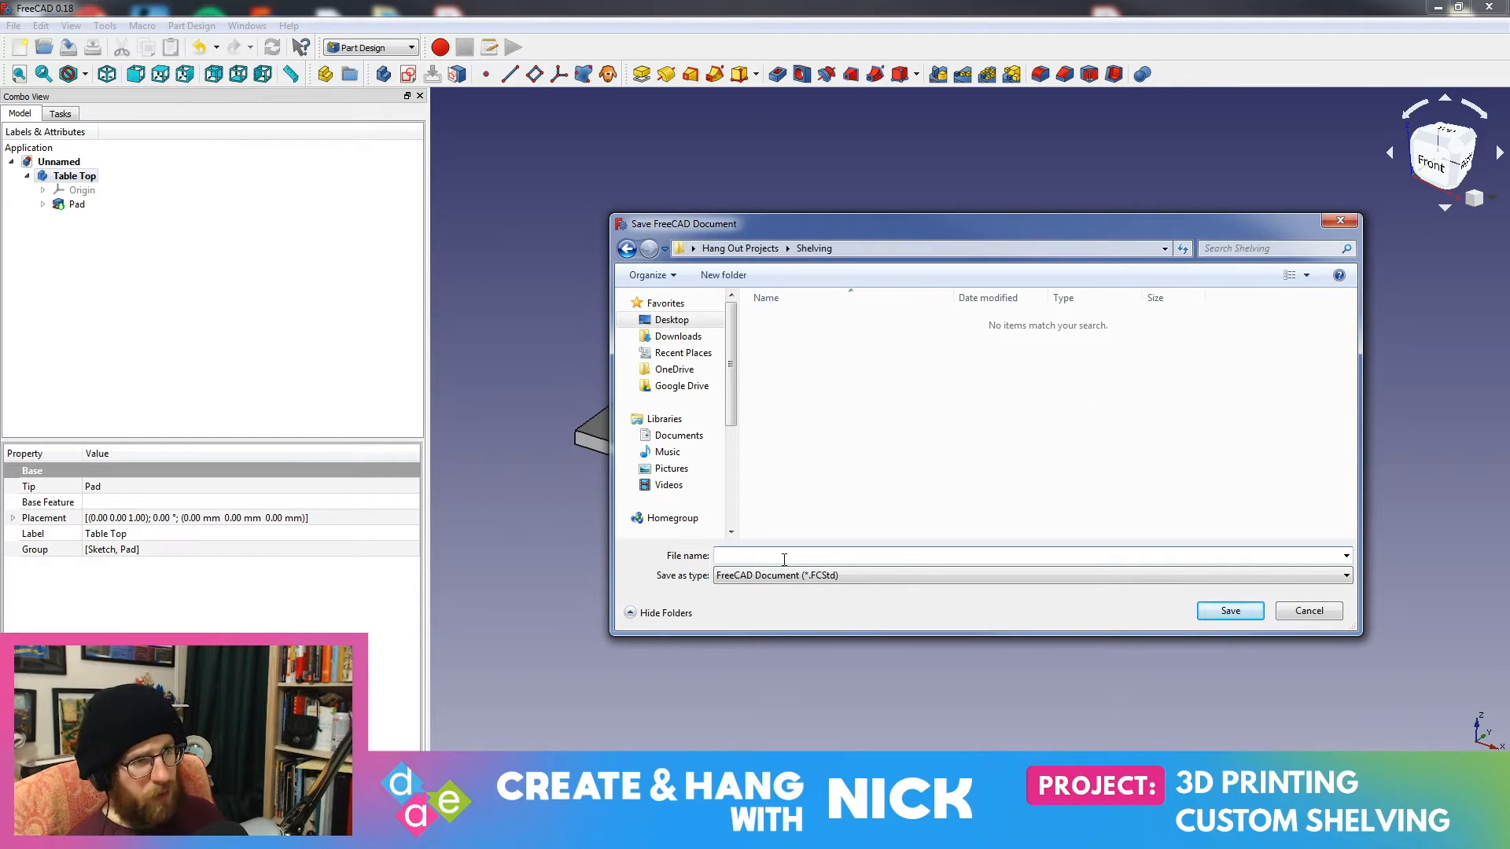
pyautogui.write('Shelf')
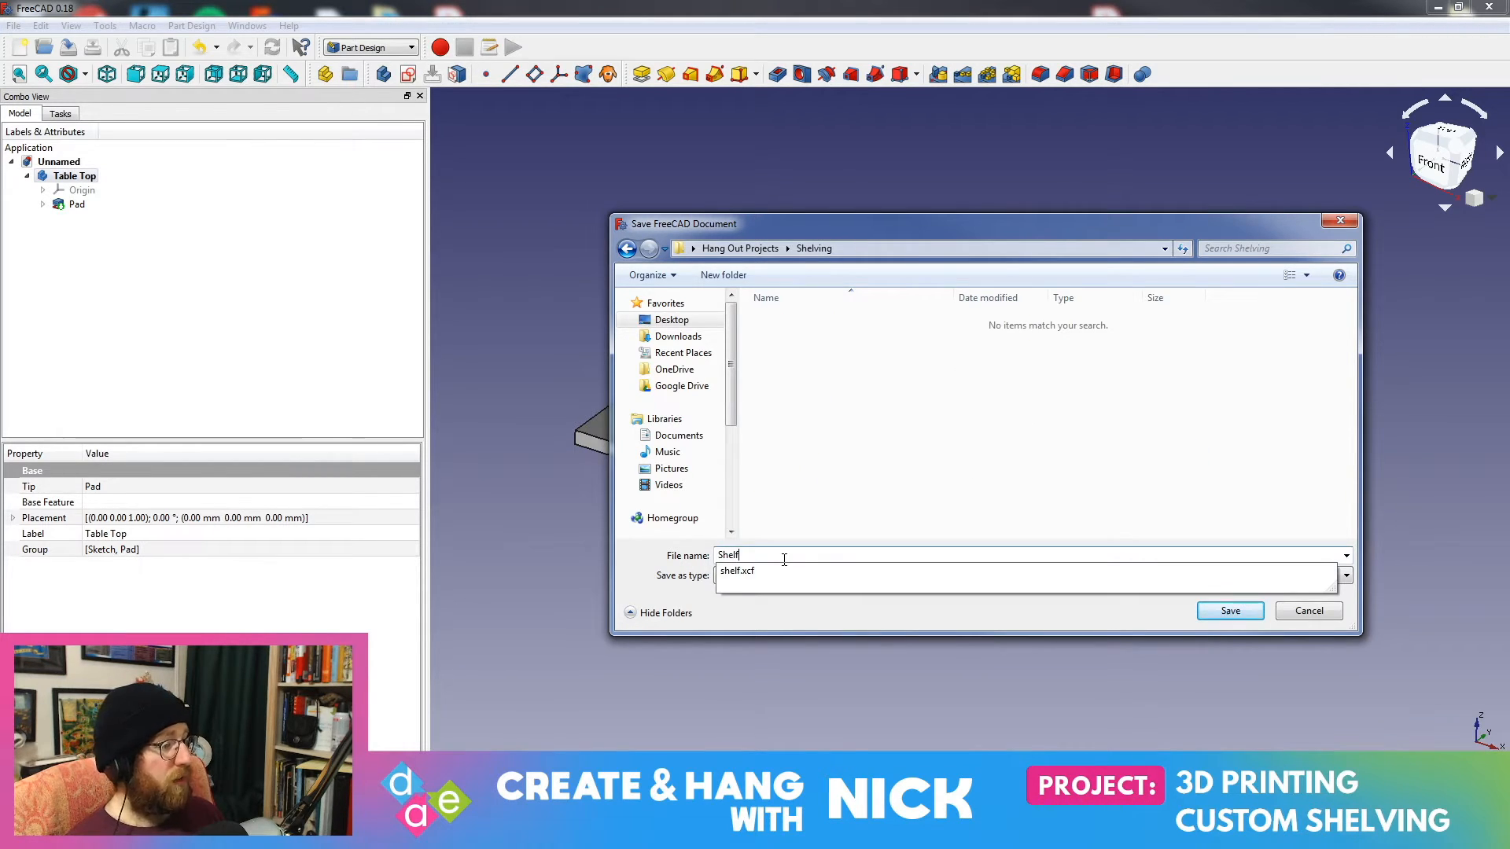
pyautogui.press('Return')
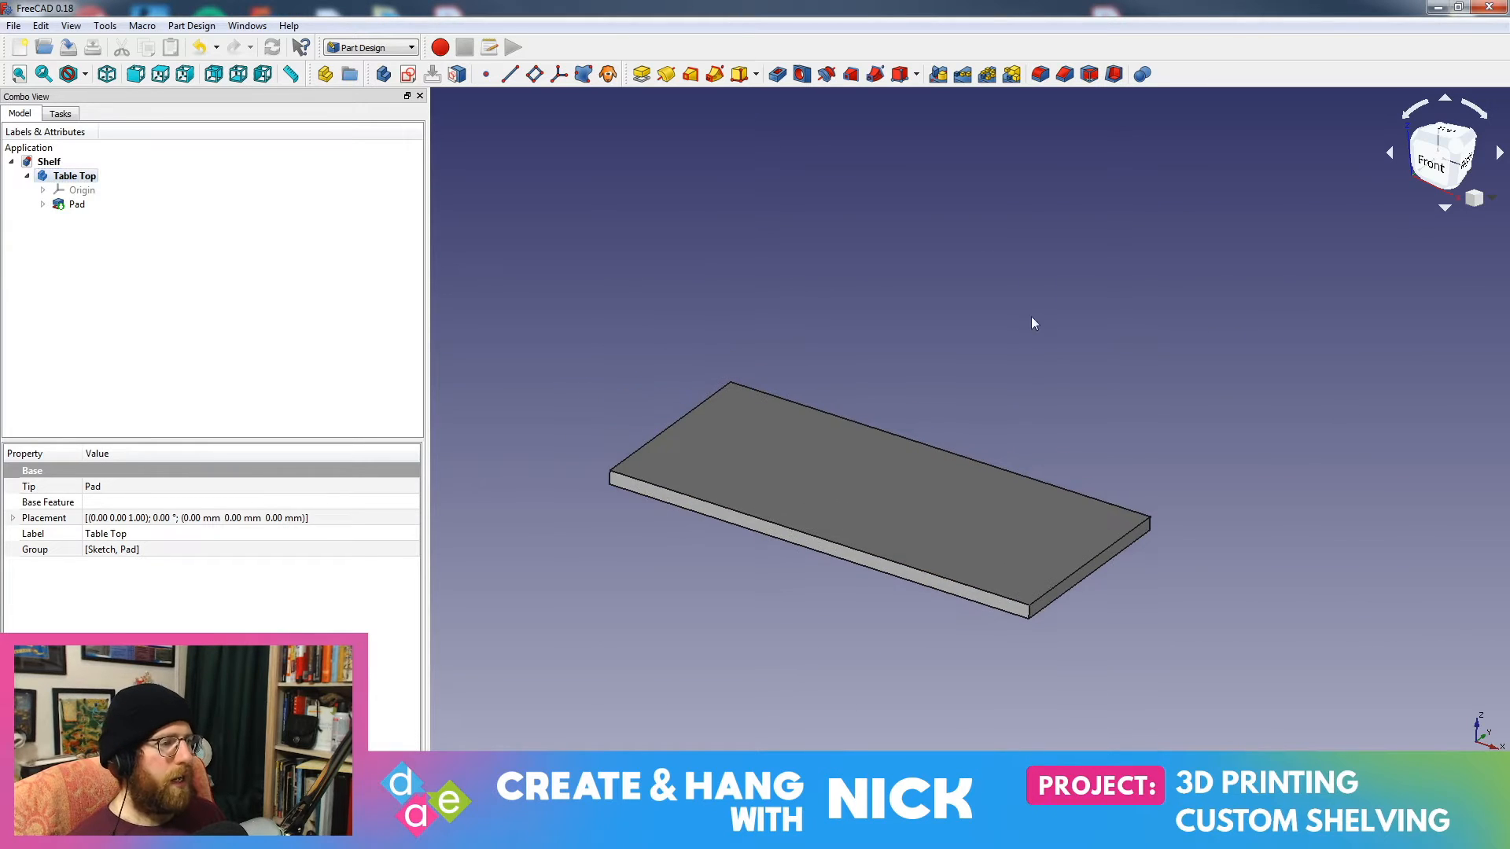
# Step: Switch to the GIMP drawing and show the sketch 2 #3 layer instead of the drawing layer to review the leg and connector parts
pyautogui.scroll(1, 963, 341)
pyautogui.moveTo(942, 323); pyautogui.dragTo(1031, 275, button='middle')
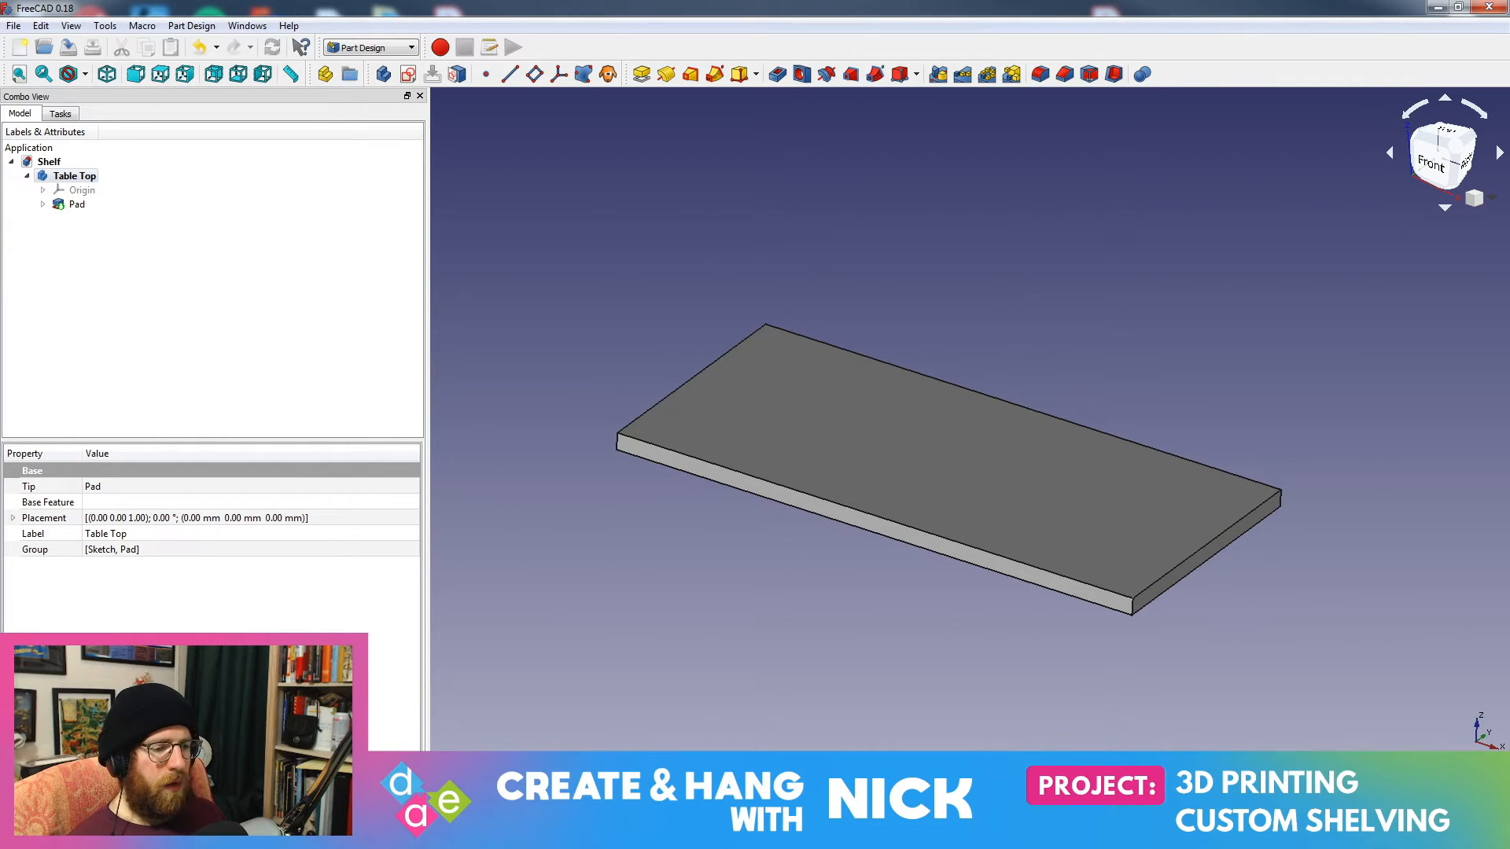
pyautogui.hotkey('alt', 'Tab')
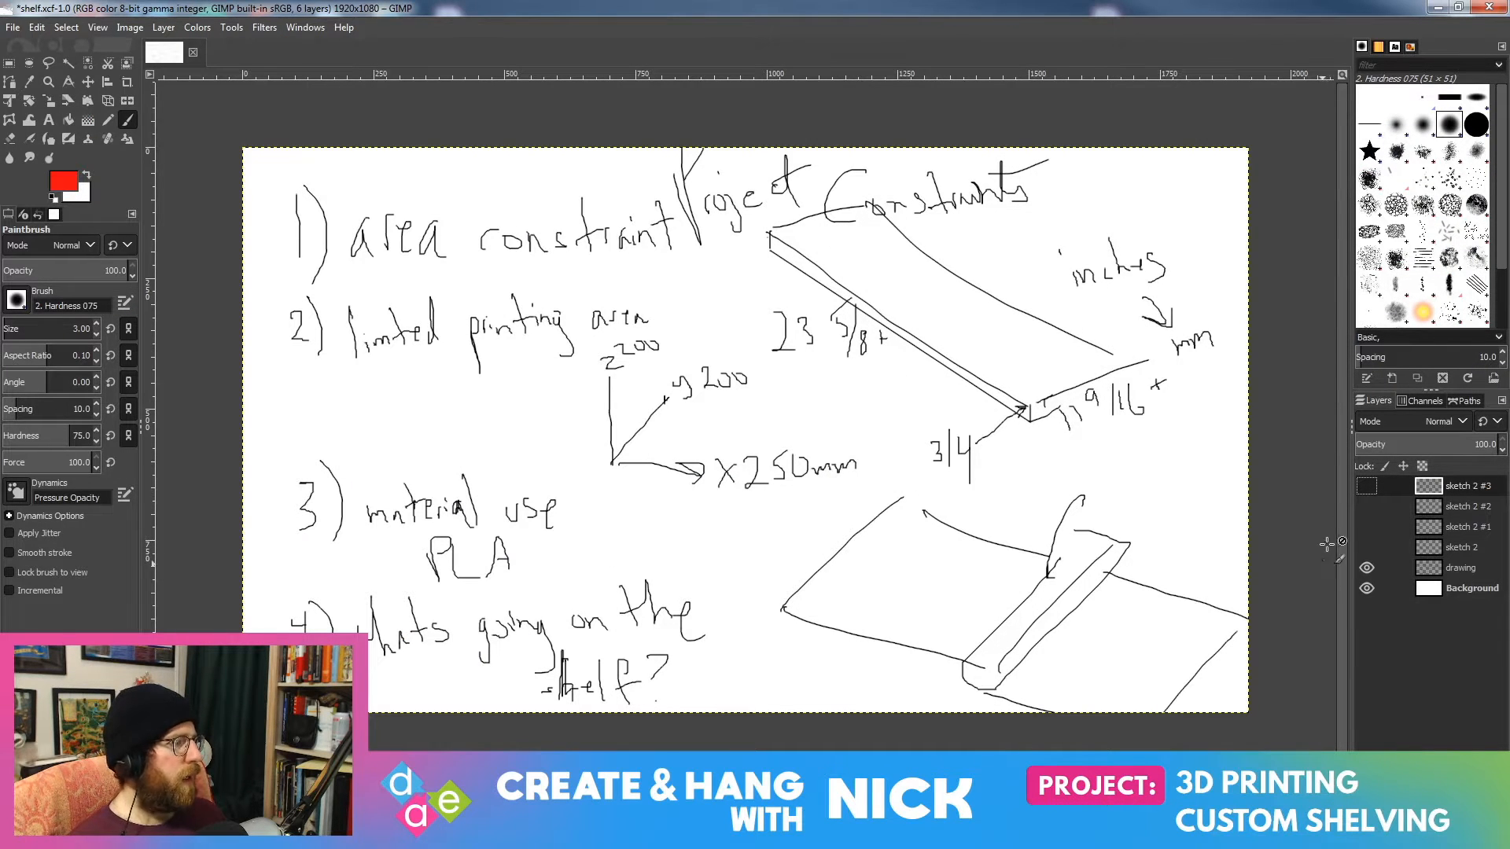
pyautogui.click(1366, 568)
pyautogui.click(1367, 486)
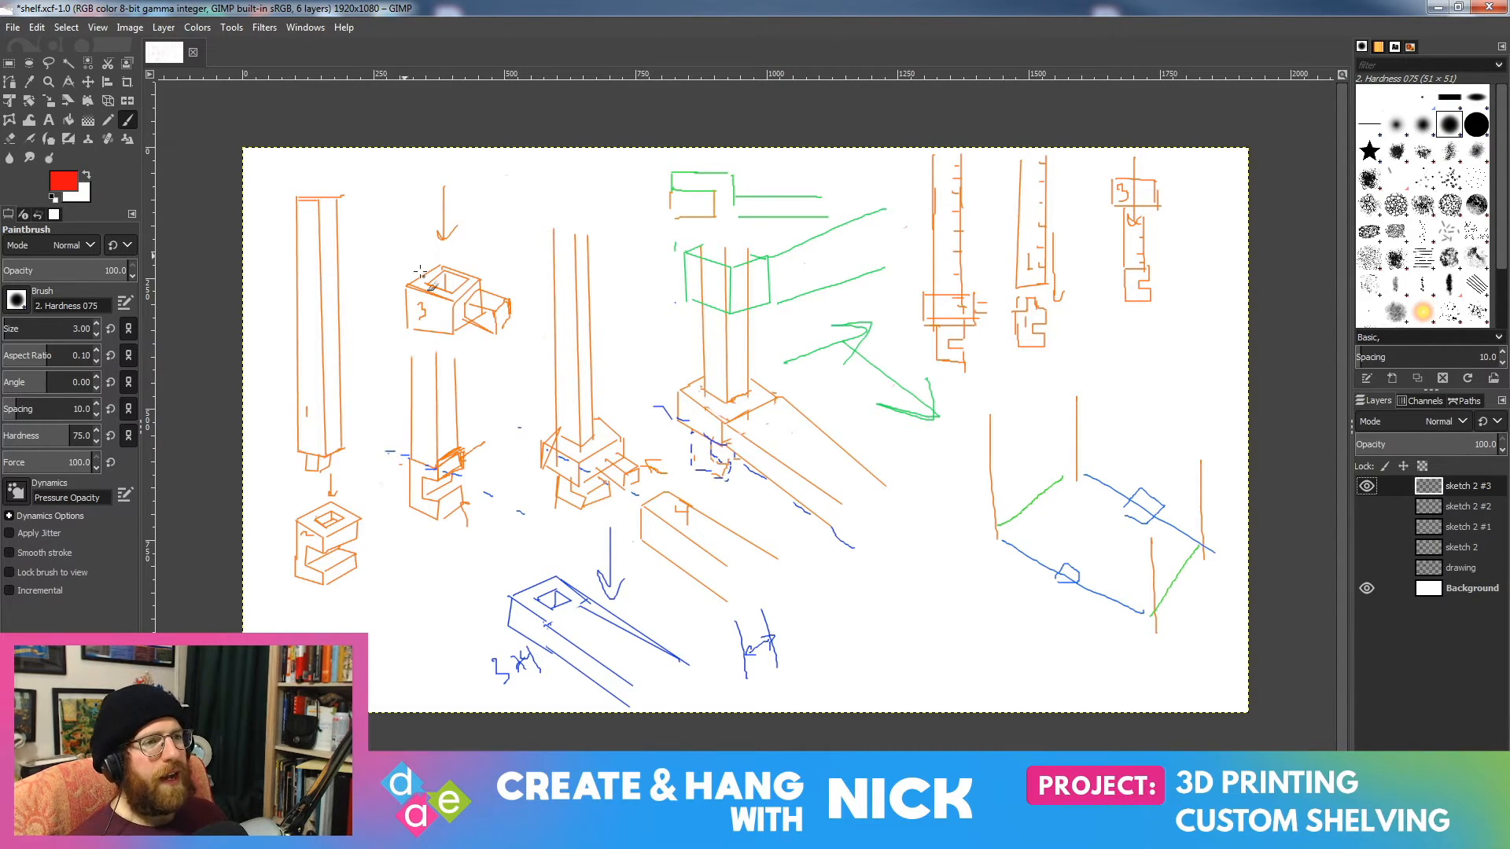
pyautogui.moveTo(391, 166)
pyautogui.mouseDown()
pyautogui.moveTo(343, 231)
pyautogui.moveTo(373, 234)
pyautogui.mouseUp()
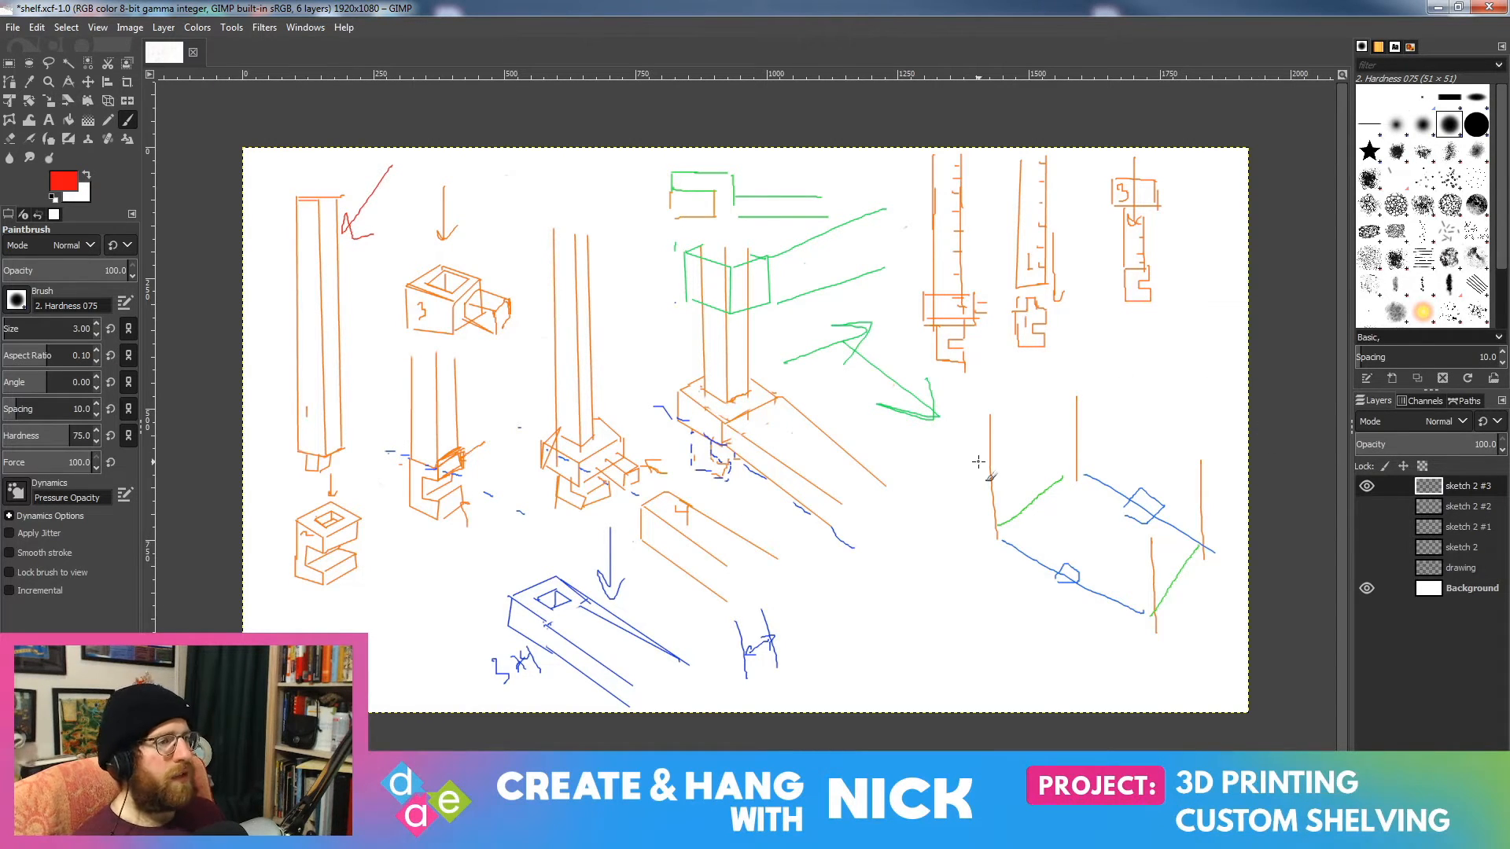
pyautogui.hotkey('ctrl', 'z')
pyautogui.hotkey('ctrl', 'z')
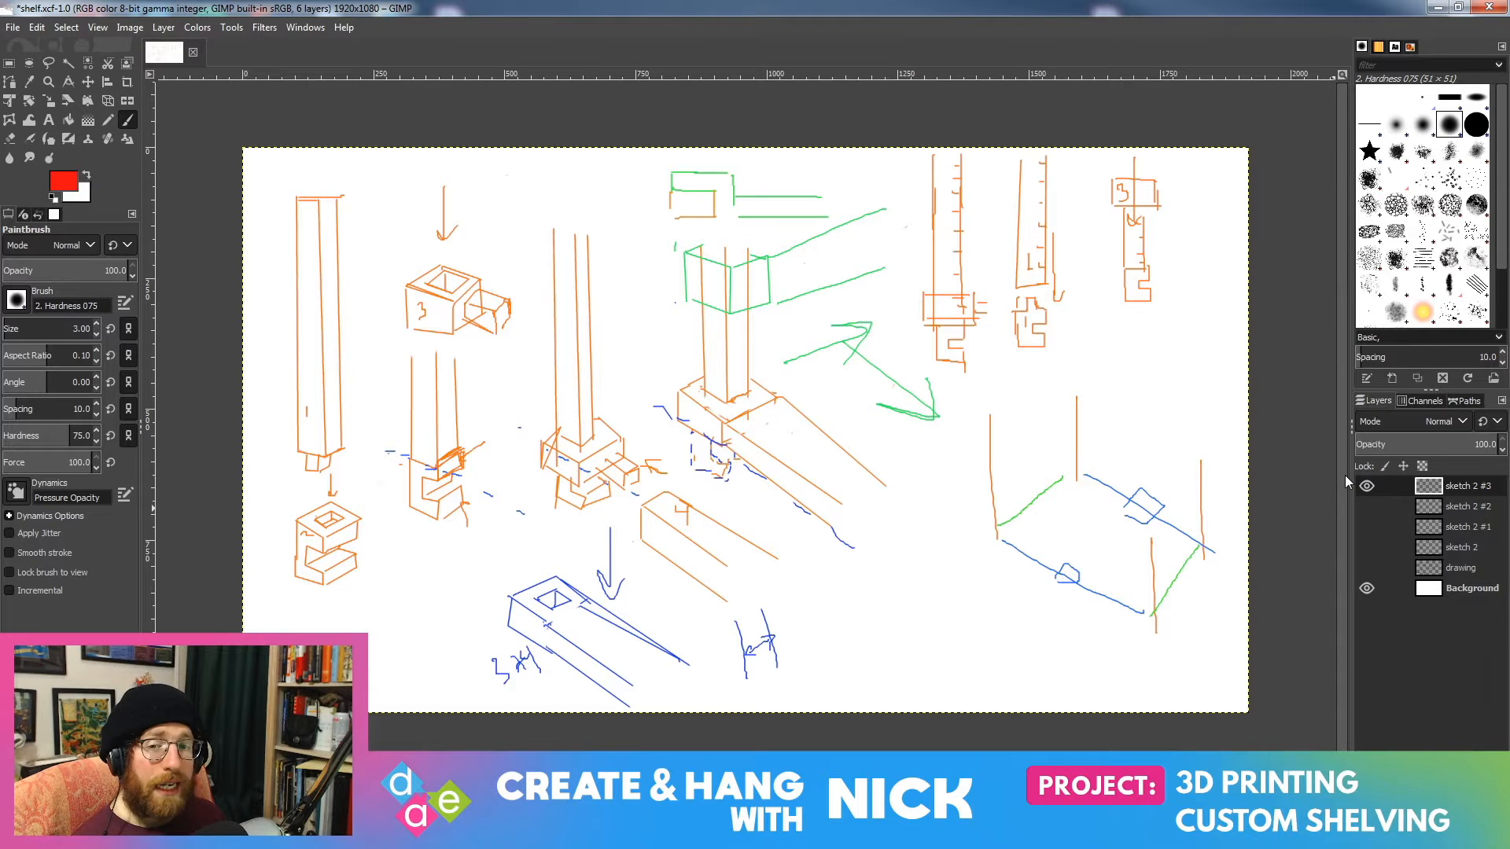
# Step: Hide the sketch 2 #3 layer and show the drawing layer with the project constraints
pyautogui.click(1367, 486)
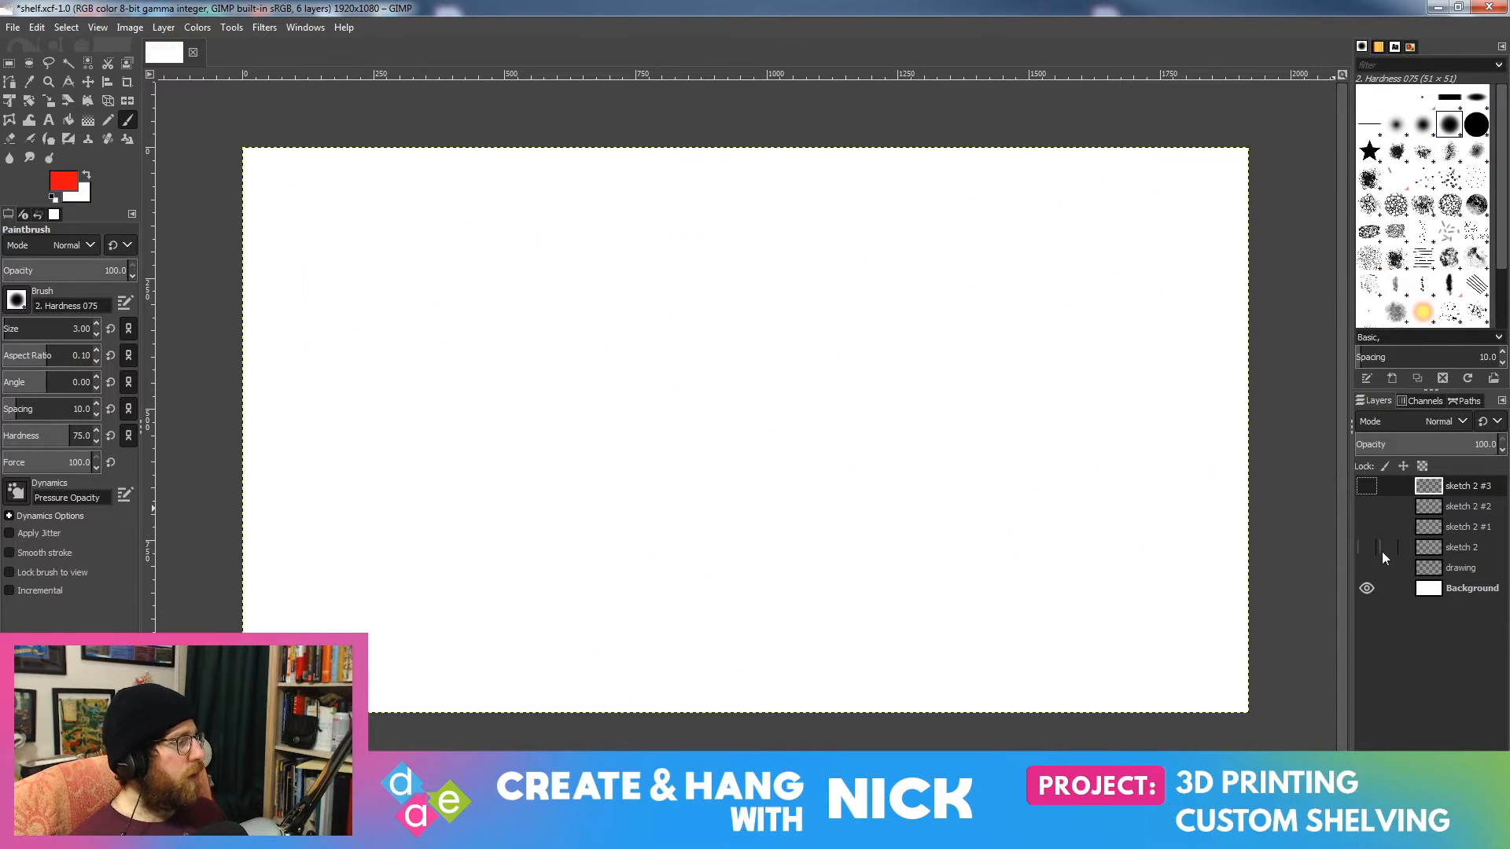
pyautogui.click(1367, 568)
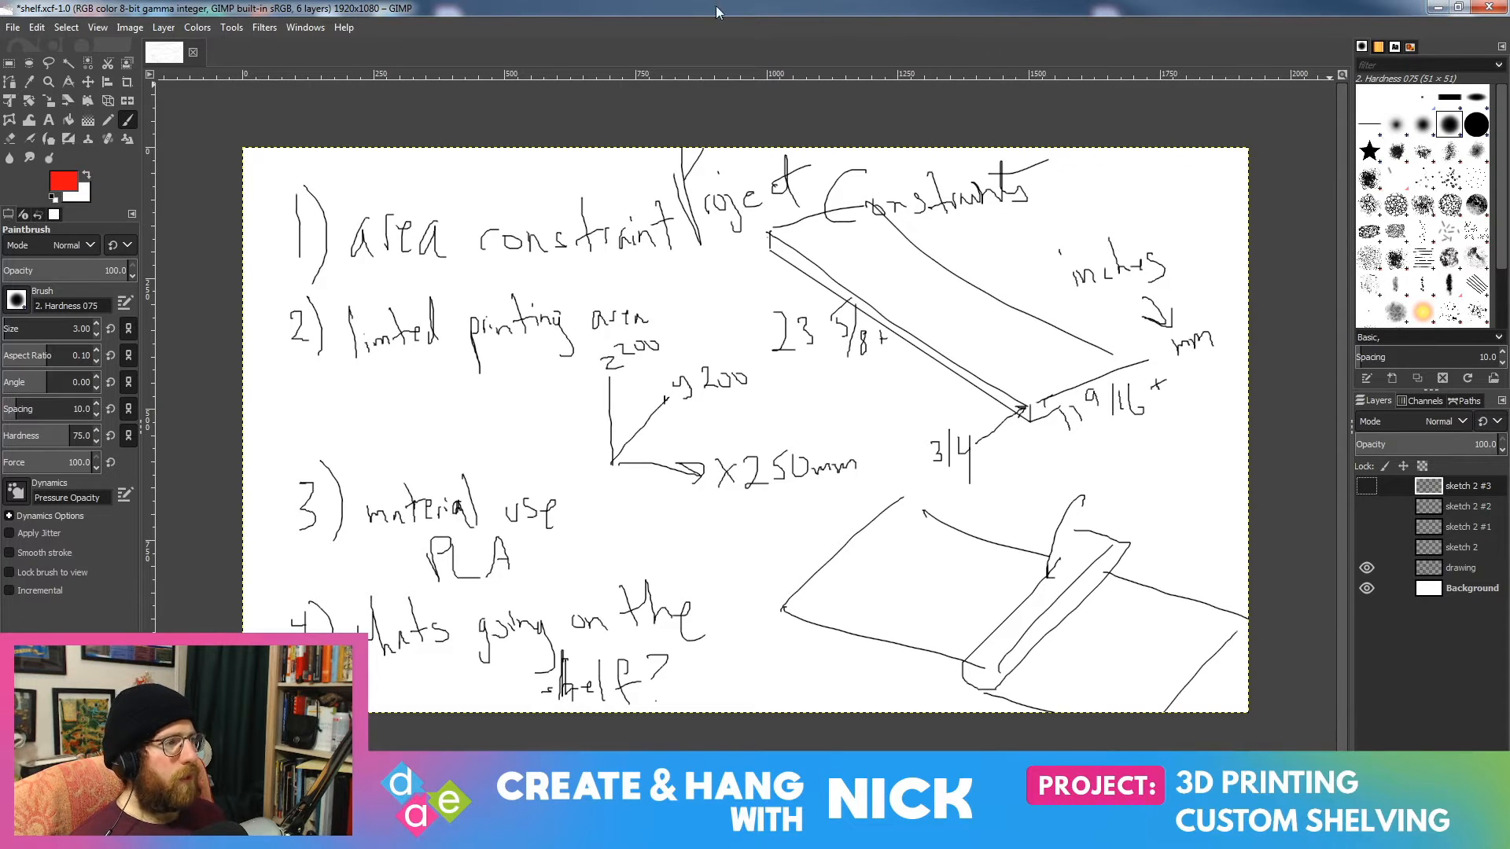
pyautogui.moveTo(720, 10); pyautogui.dragTo(811, 178)
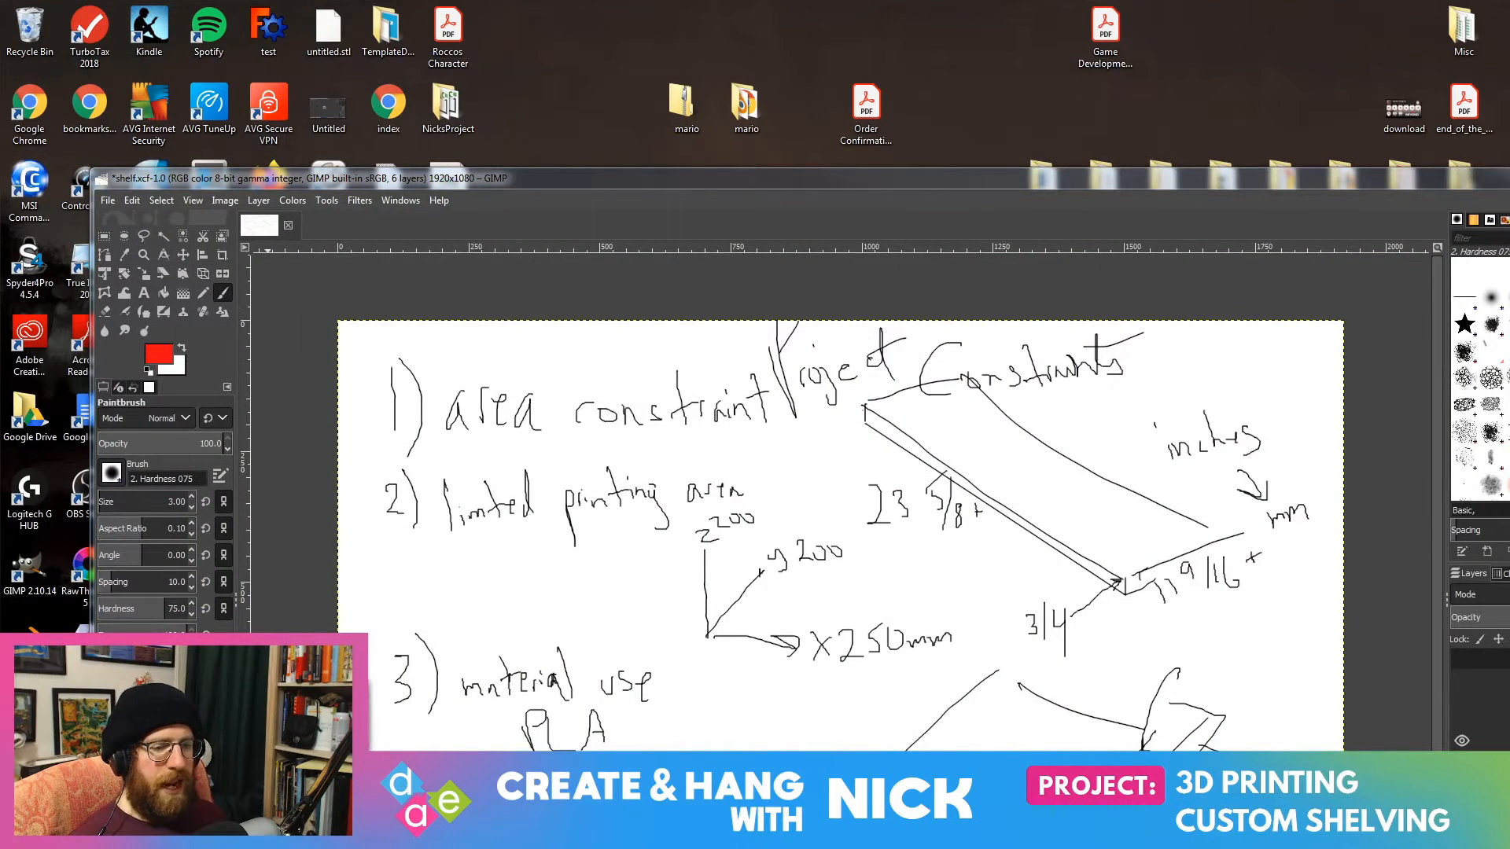
pyautogui.hotkey('alt', 'Tab')
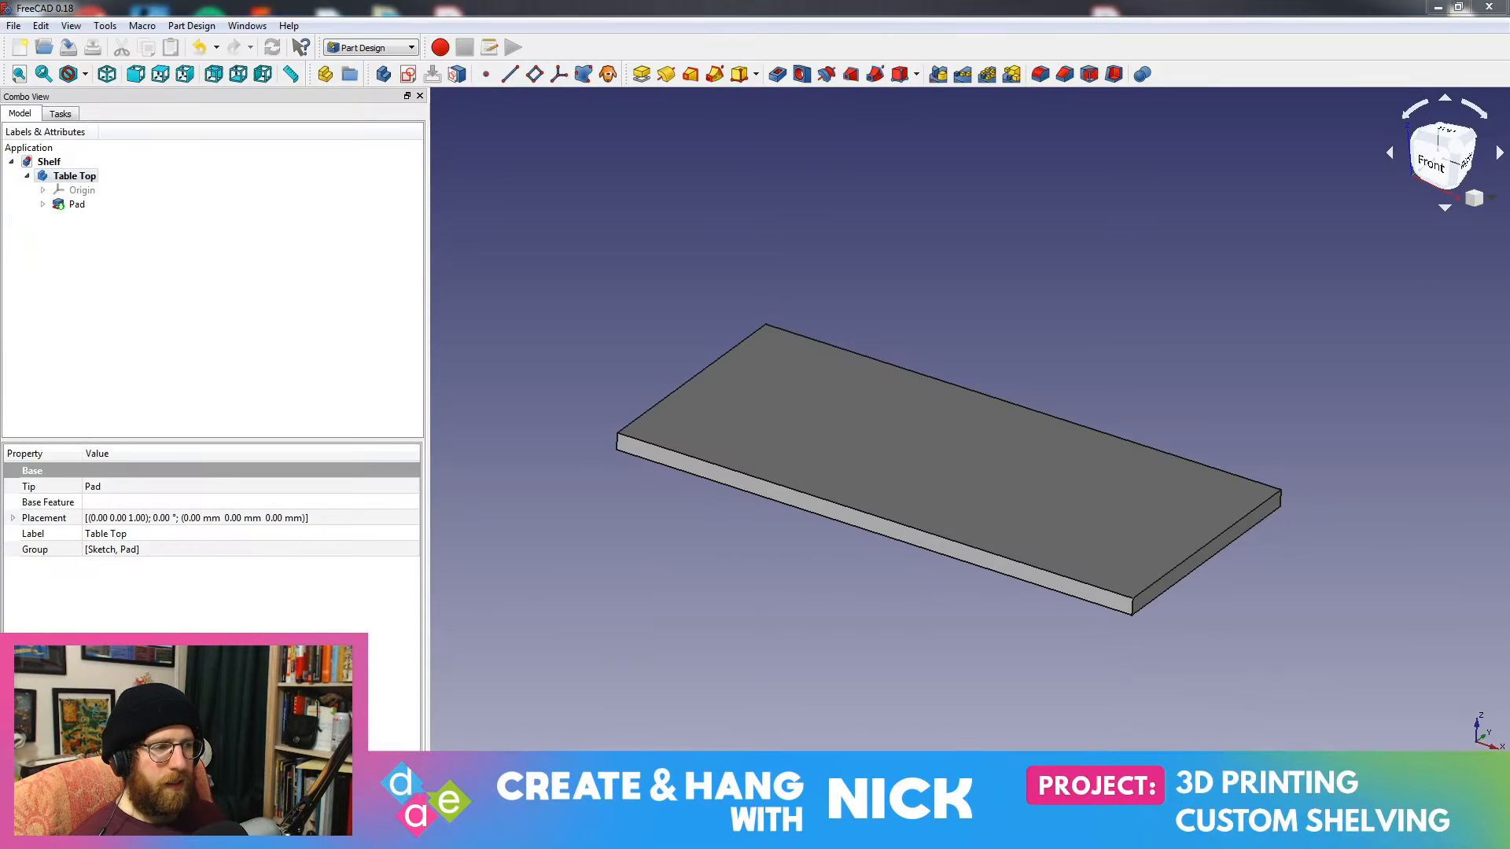
pyautogui.hotkey('alt', 'Tab')
pyautogui.moveTo(749, 178); pyautogui.dragTo(1509, 153)
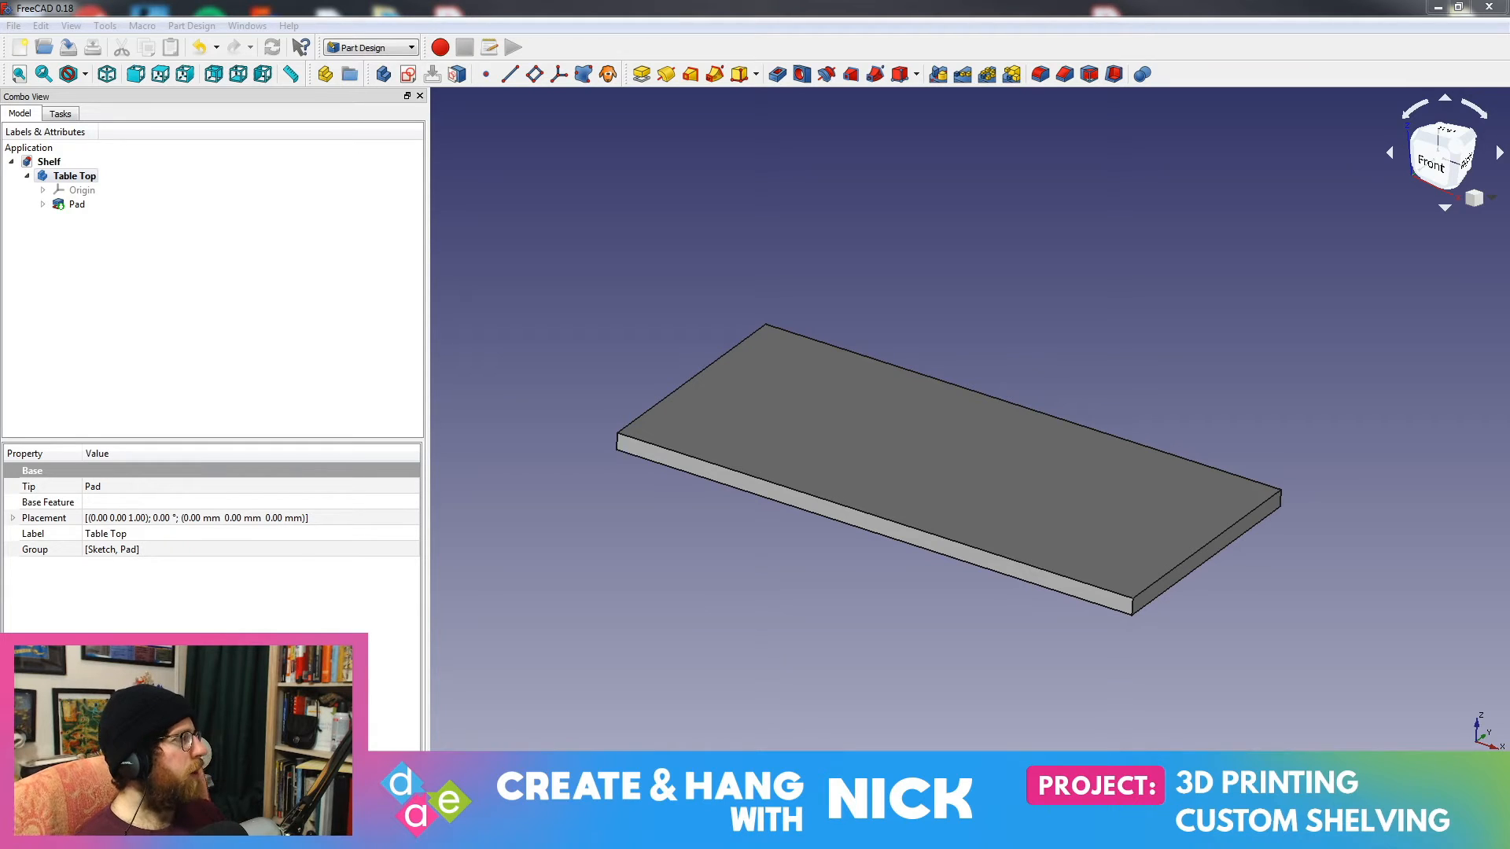
pyautogui.moveTo(0, 151); pyautogui.dragTo(559, 151)
pyautogui.doubleClick(559, 152)
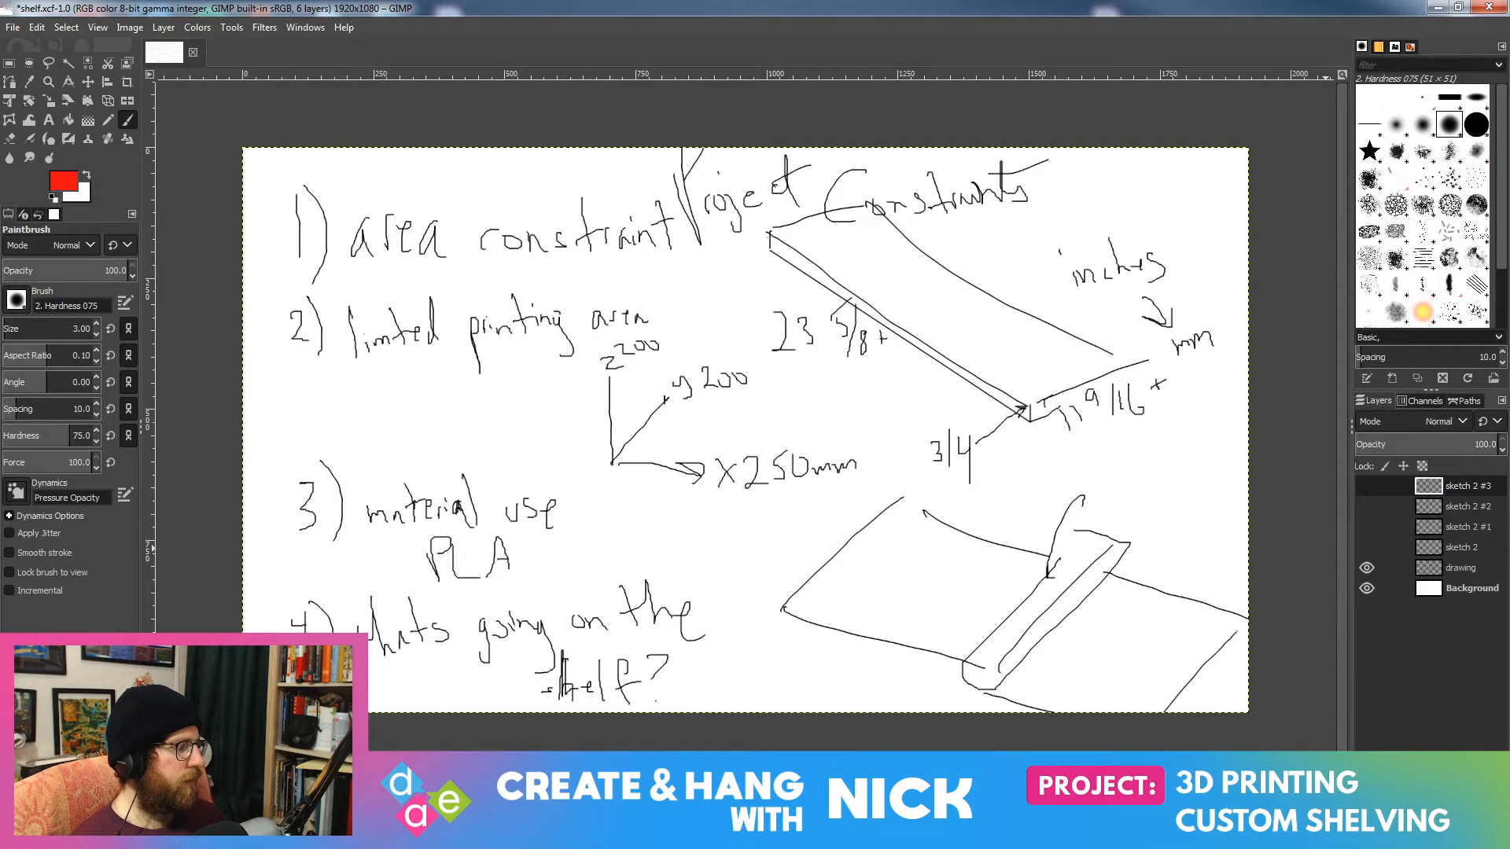
# Step: Add a new layer above sketch 2 #3 and hide the drawing layer
pyautogui.hotkey('shift', 'ctrl', 'n')
pyautogui.press('Return')
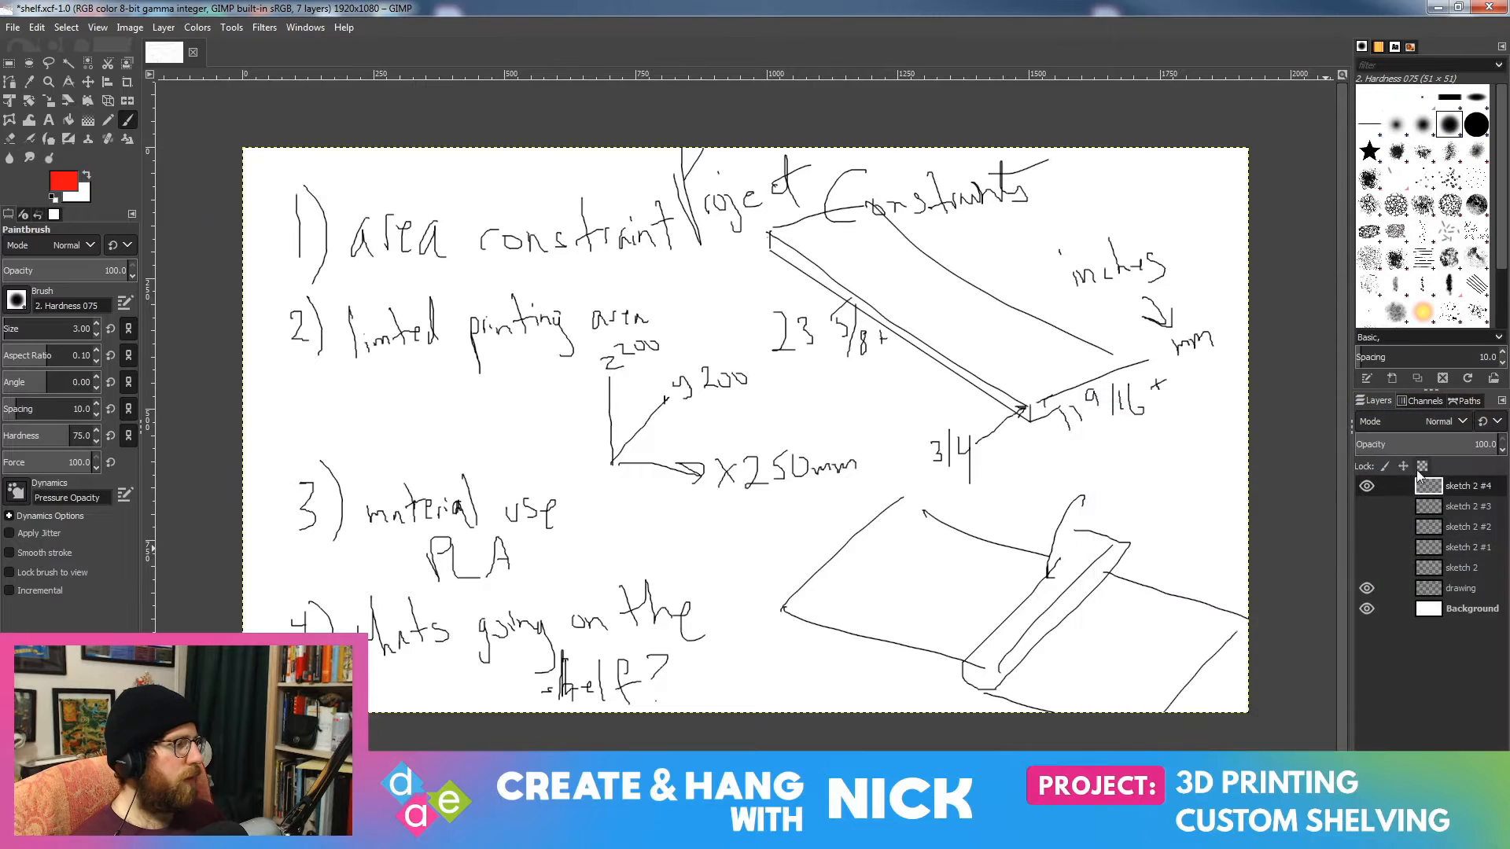
pyautogui.click(1367, 588)
# Step: Sketch the shelf board in red as a large slanted four-sided outline in perspective
pyautogui.moveTo(510, 283); pyautogui.dragTo(394, 438)
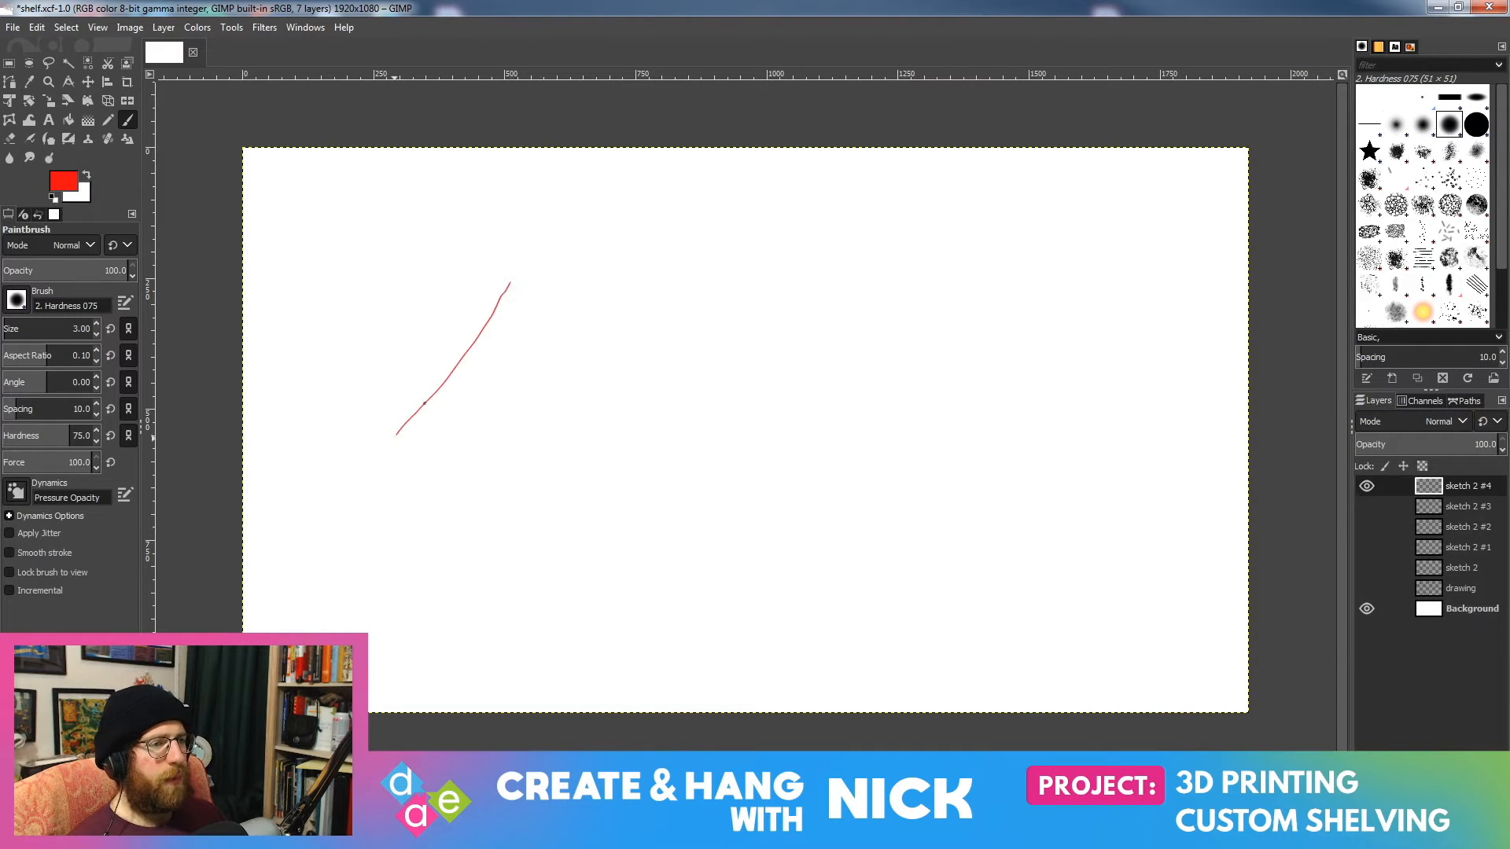
pyautogui.moveTo(512, 238); pyautogui.dragTo(842, 315)
pyautogui.moveTo(415, 476); pyautogui.dragTo(809, 602)
pyautogui.moveTo(855, 352); pyautogui.dragTo(785, 543)
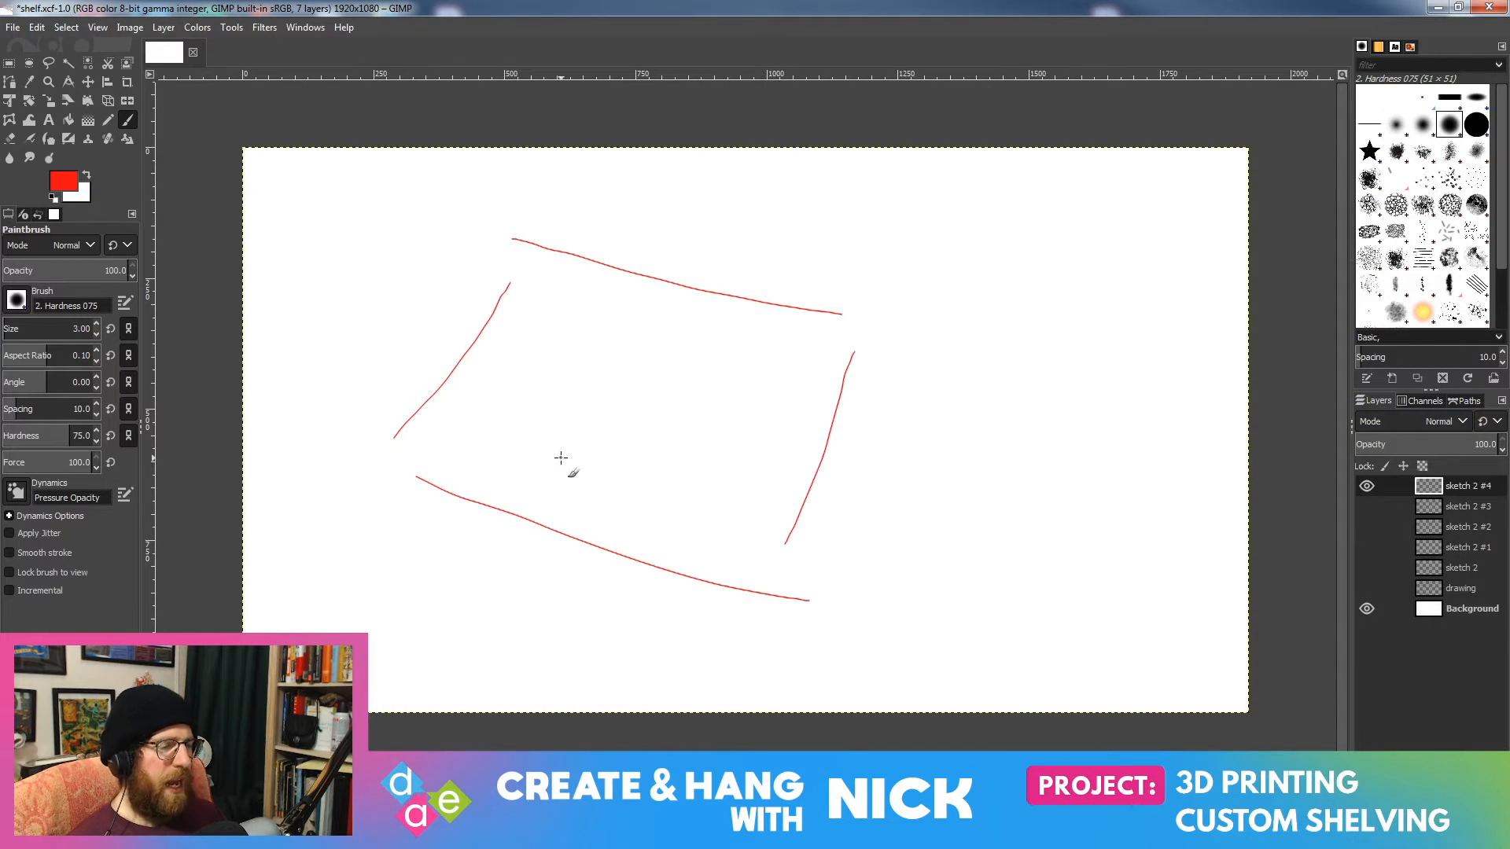
pyautogui.moveTo(488, 381)
pyautogui.mouseDown()
pyautogui.moveTo(681, 421)
pyautogui.moveTo(481, 380)
pyautogui.moveTo(580, 386)
pyautogui.moveTo(650, 360)
pyautogui.moveTo(474, 324)
pyautogui.mouseUp()
pyautogui.hotkey('ctrl', 'z')
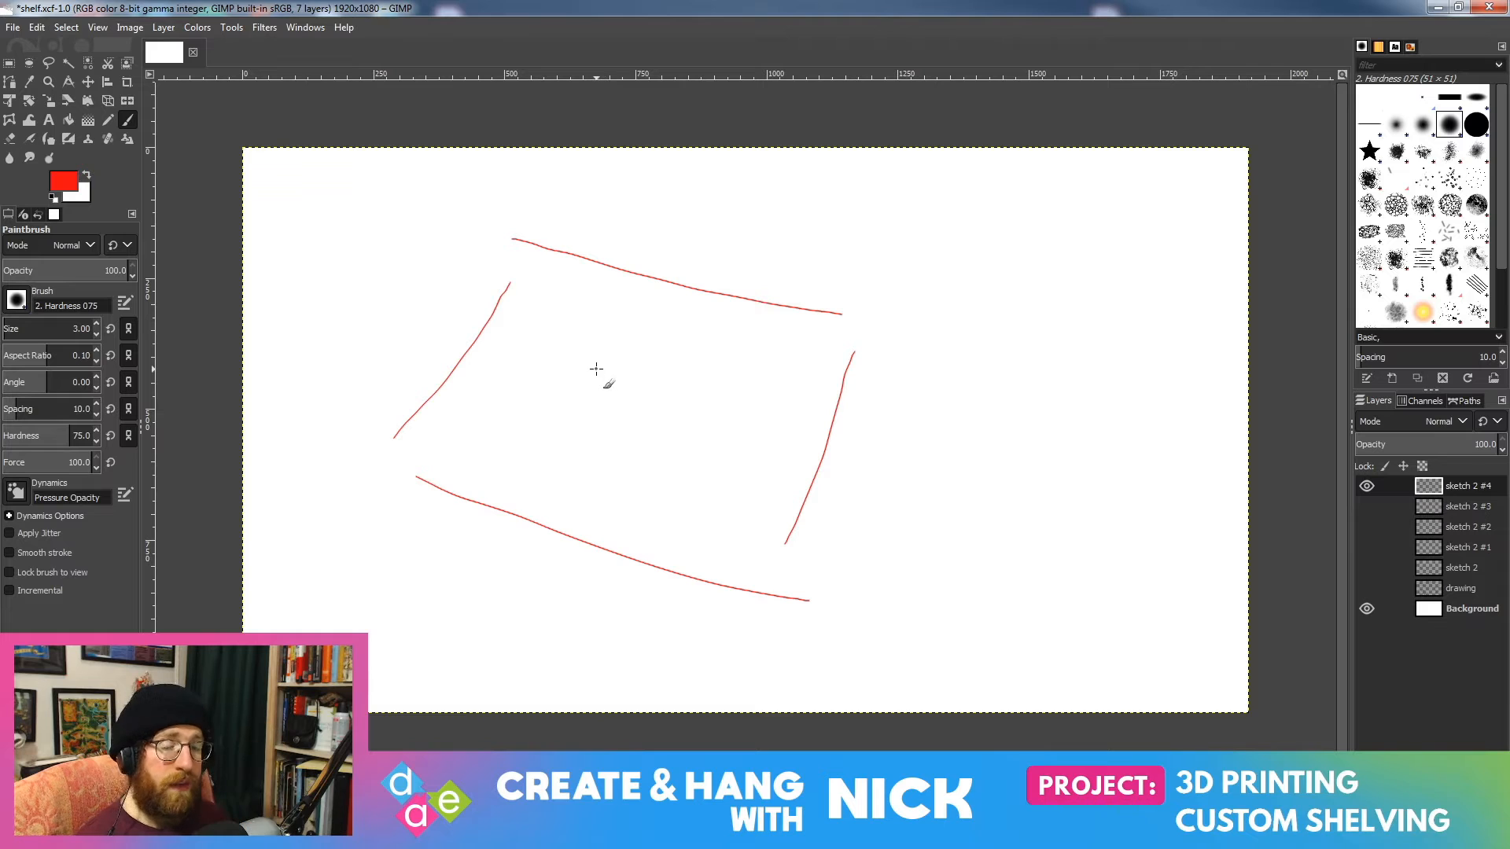
# Step: Sketch an upright square post with a diamond-shaped base near the back-left corner of the board outline
pyautogui.moveTo(500, 385)
pyautogui.mouseDown()
pyautogui.moveTo(524, 369)
pyautogui.moveTo(584, 401)
pyautogui.moveTo(531, 410)
pyautogui.mouseUp()
pyautogui.moveTo(541, 417)
pyautogui.mouseDown()
pyautogui.moveTo(569, 406)
pyautogui.moveTo(544, 213)
pyautogui.mouseUp()
pyautogui.moveTo(508, 382); pyautogui.dragTo(489, 200)
pyautogui.moveTo(530, 405); pyautogui.dragTo(524, 184)
pyautogui.moveTo(590, 398); pyautogui.dragTo(576, 193)
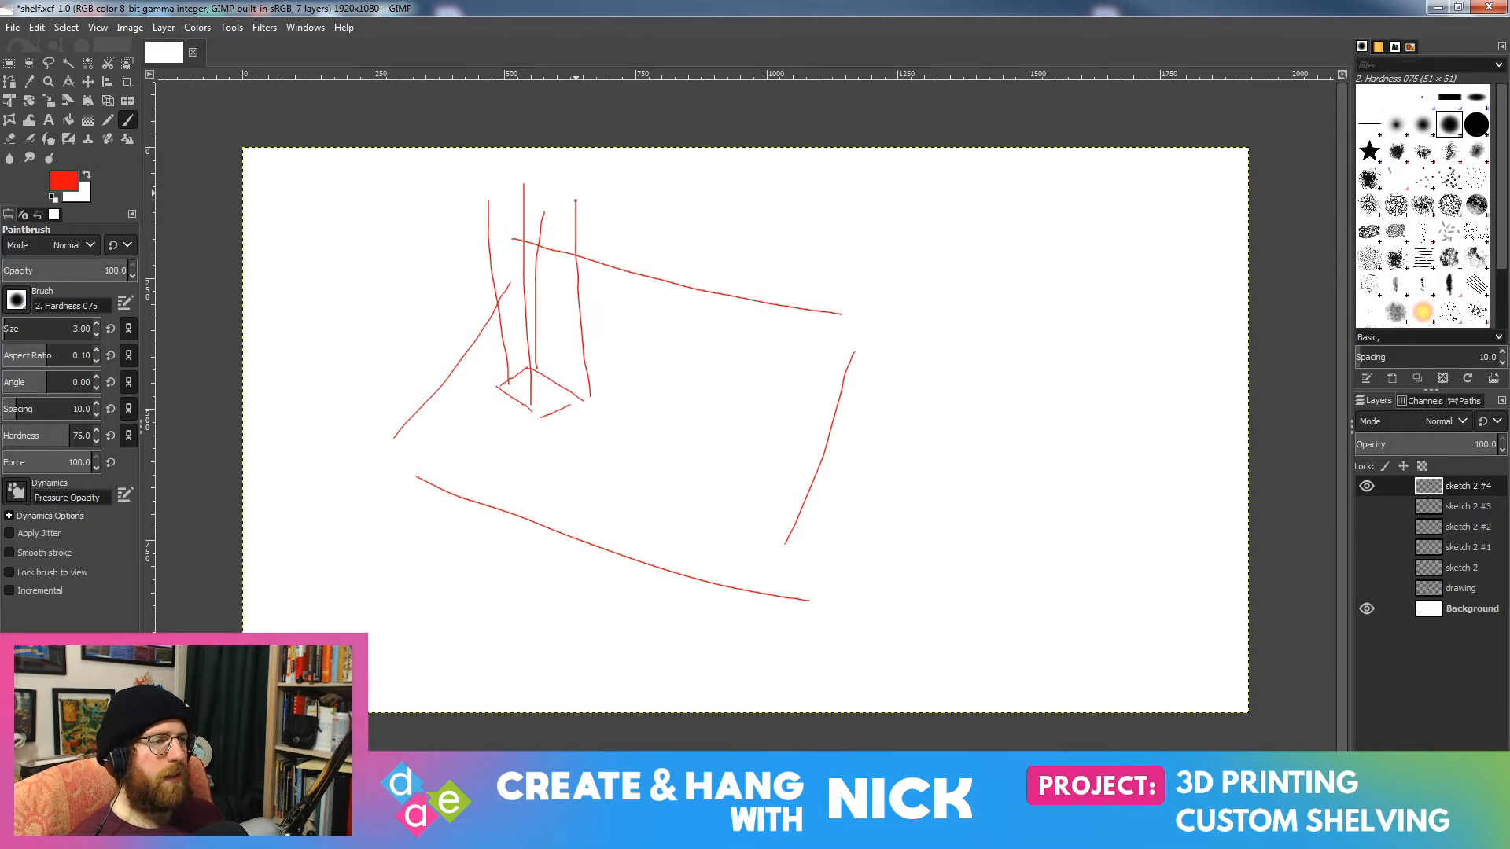
# Step: Draw slanted layer lines across the lower part of the post and an arrow aimed at them
pyautogui.moveTo(530, 358); pyautogui.dragTo(575, 331)
pyautogui.moveTo(537, 333); pyautogui.dragTo(585, 297)
pyautogui.moveTo(491, 330); pyautogui.dragTo(549, 357)
pyautogui.moveTo(497, 353); pyautogui.dragTo(549, 387)
pyautogui.moveTo(486, 313); pyautogui.dragTo(534, 340)
pyautogui.moveTo(481, 287); pyautogui.dragTo(525, 302)
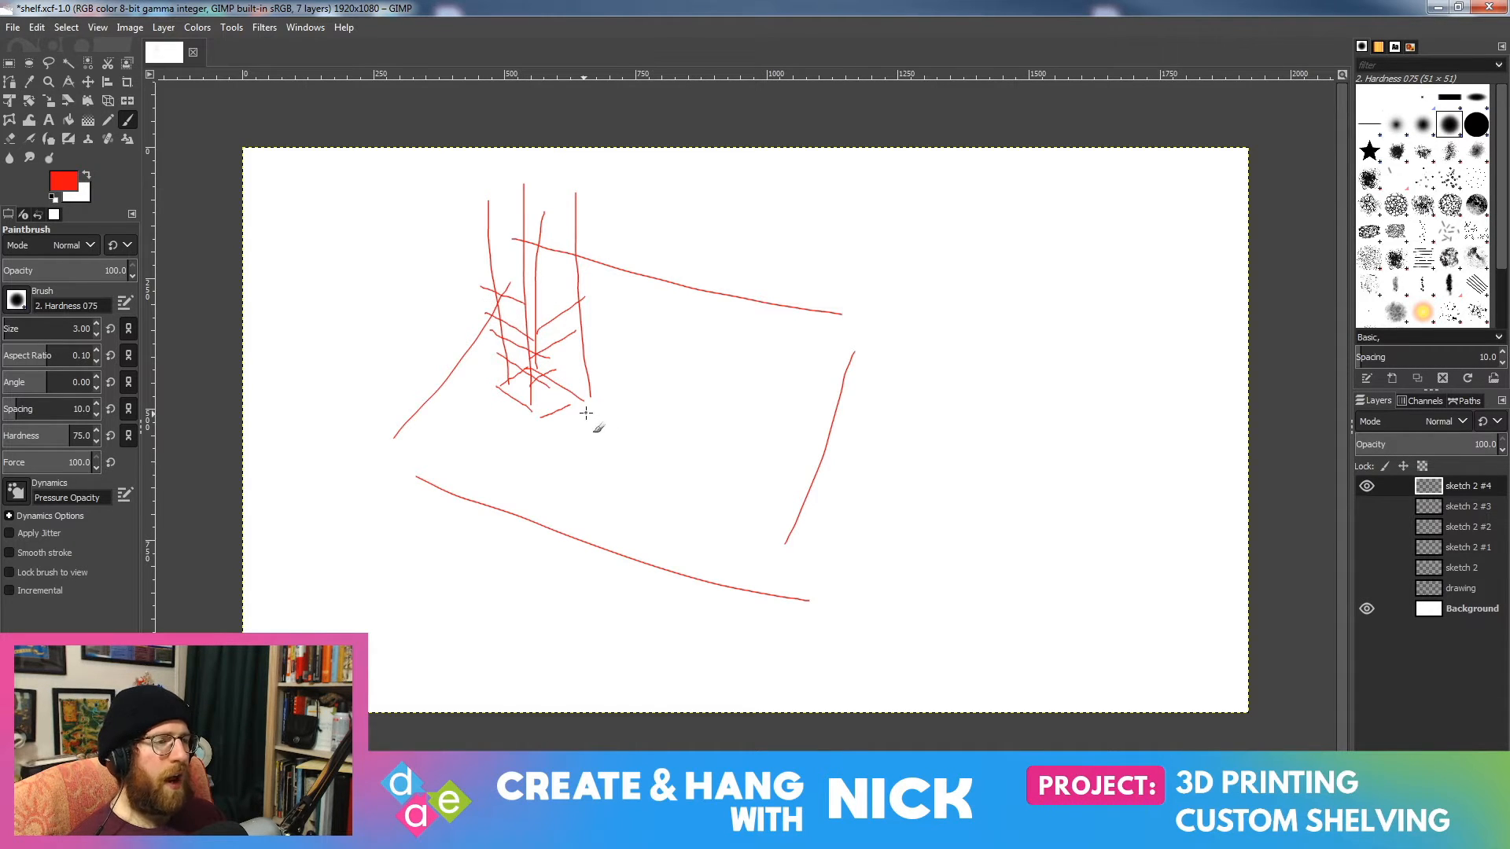
pyautogui.moveTo(450, 342)
pyautogui.mouseDown()
pyautogui.moveTo(511, 315)
pyautogui.moveTo(525, 338)
pyautogui.mouseUp()
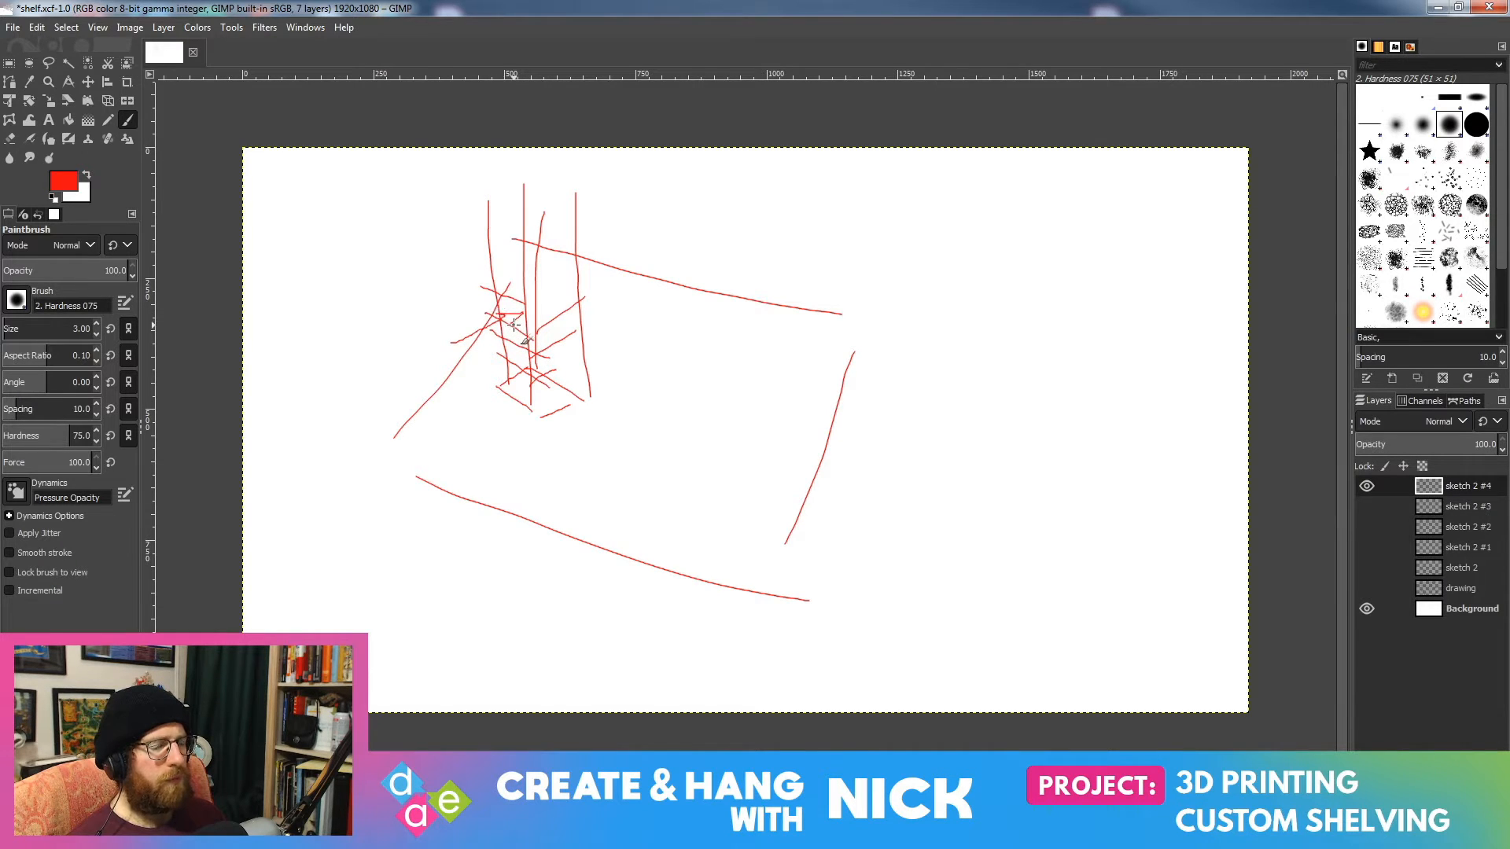
# Step: Sketch a long flat bar with a shaded front strip near the board's front edge, and a double-headed arrow across the post's base
pyautogui.moveTo(517, 443)
pyautogui.mouseDown()
pyautogui.moveTo(493, 474)
pyautogui.moveTo(714, 493)
pyautogui.mouseUp()
pyautogui.moveTo(501, 475)
pyautogui.mouseDown()
pyautogui.moveTo(653, 522)
pyautogui.moveTo(712, 488)
pyautogui.mouseUp()
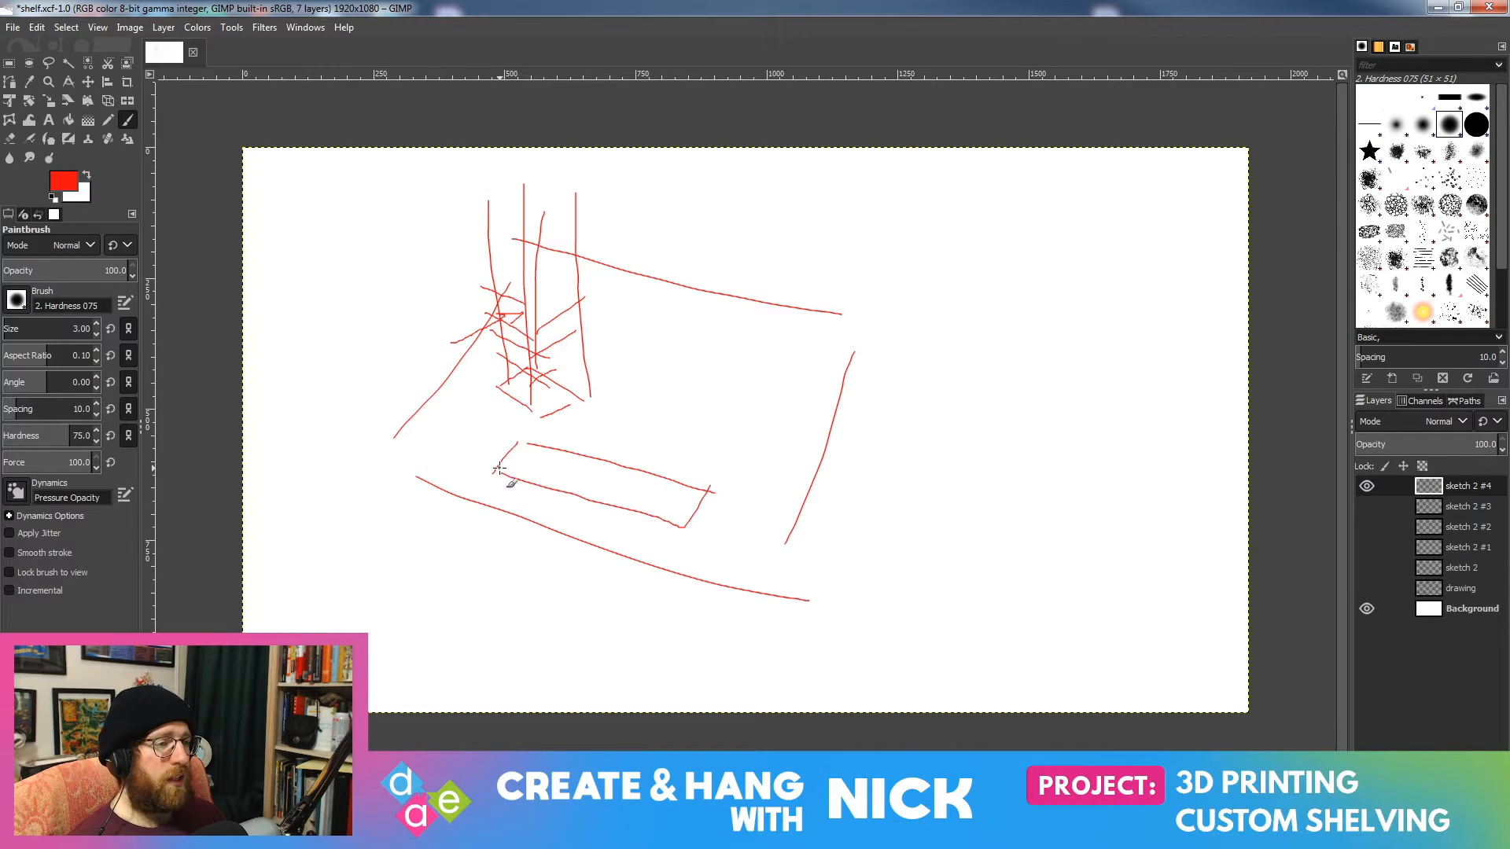
pyautogui.moveTo(497, 471)
pyautogui.mouseDown()
pyautogui.moveTo(634, 522)
pyautogui.moveTo(682, 526)
pyautogui.moveTo(507, 482)
pyautogui.moveTo(700, 527)
pyautogui.moveTo(538, 474)
pyautogui.mouseUp()
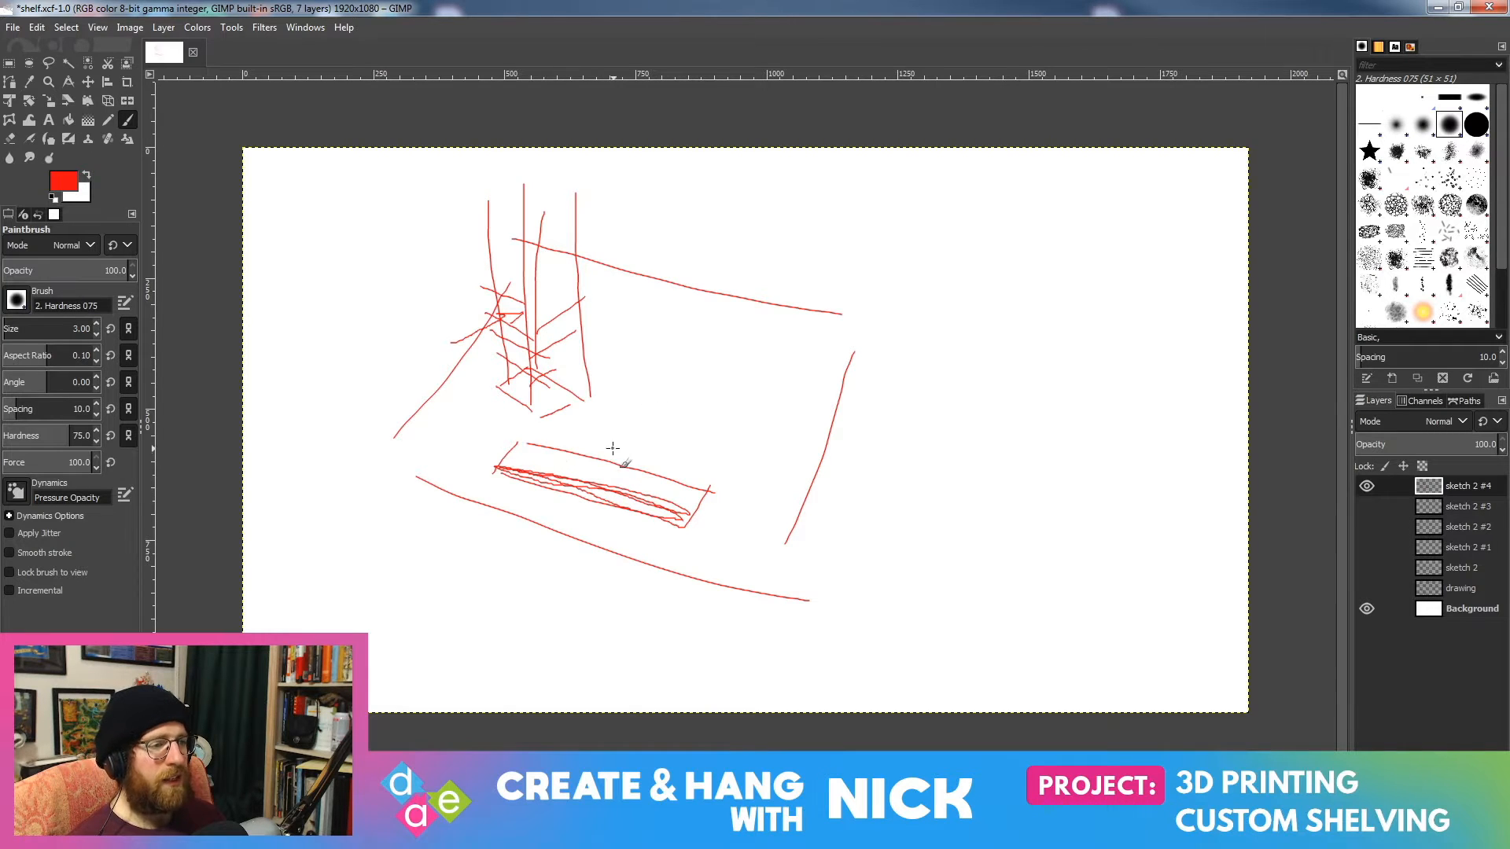
pyautogui.moveTo(468, 407)
pyautogui.mouseDown()
pyautogui.moveTo(606, 347)
pyautogui.moveTo(611, 358)
pyautogui.moveTo(450, 407)
pyautogui.mouseUp()
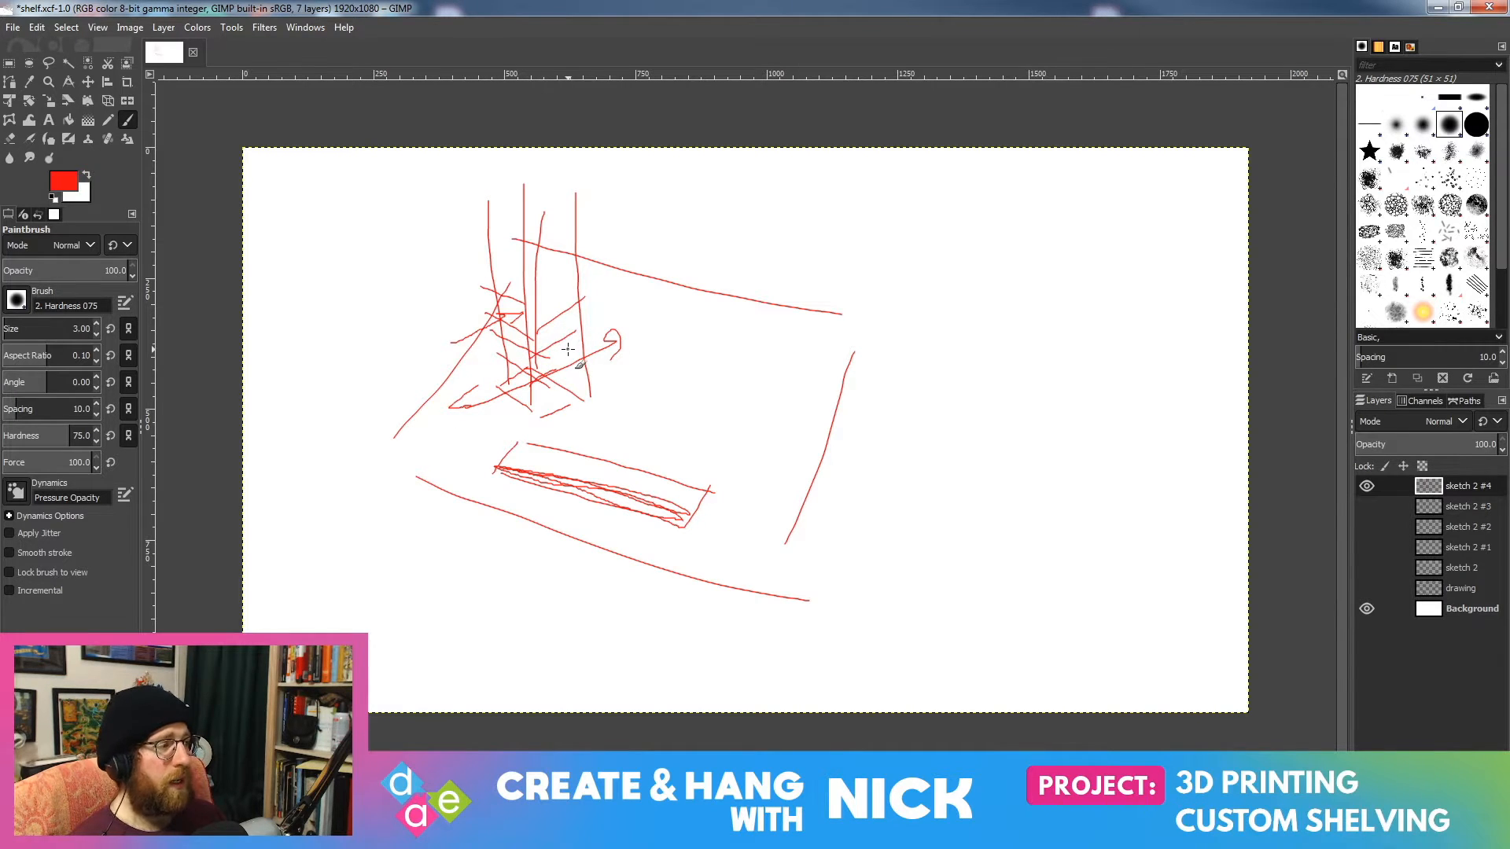
# Step: Undo the arrows, bar and post strokes so that only the four-sided shelf board outline remains
pyautogui.hotkey('ctrl', 'z')
pyautogui.hotkey('ctrl', 'z')
pyautogui.hotkey('ctrl', 'z')
pyautogui.hotkey('ctrl', 'z')
pyautogui.hotkey('ctrl', 'z')
pyautogui.hotkey('ctrl', 'z')
pyautogui.hotkey('ctrl', 'z')
pyautogui.hotkey('ctrl', 'z')
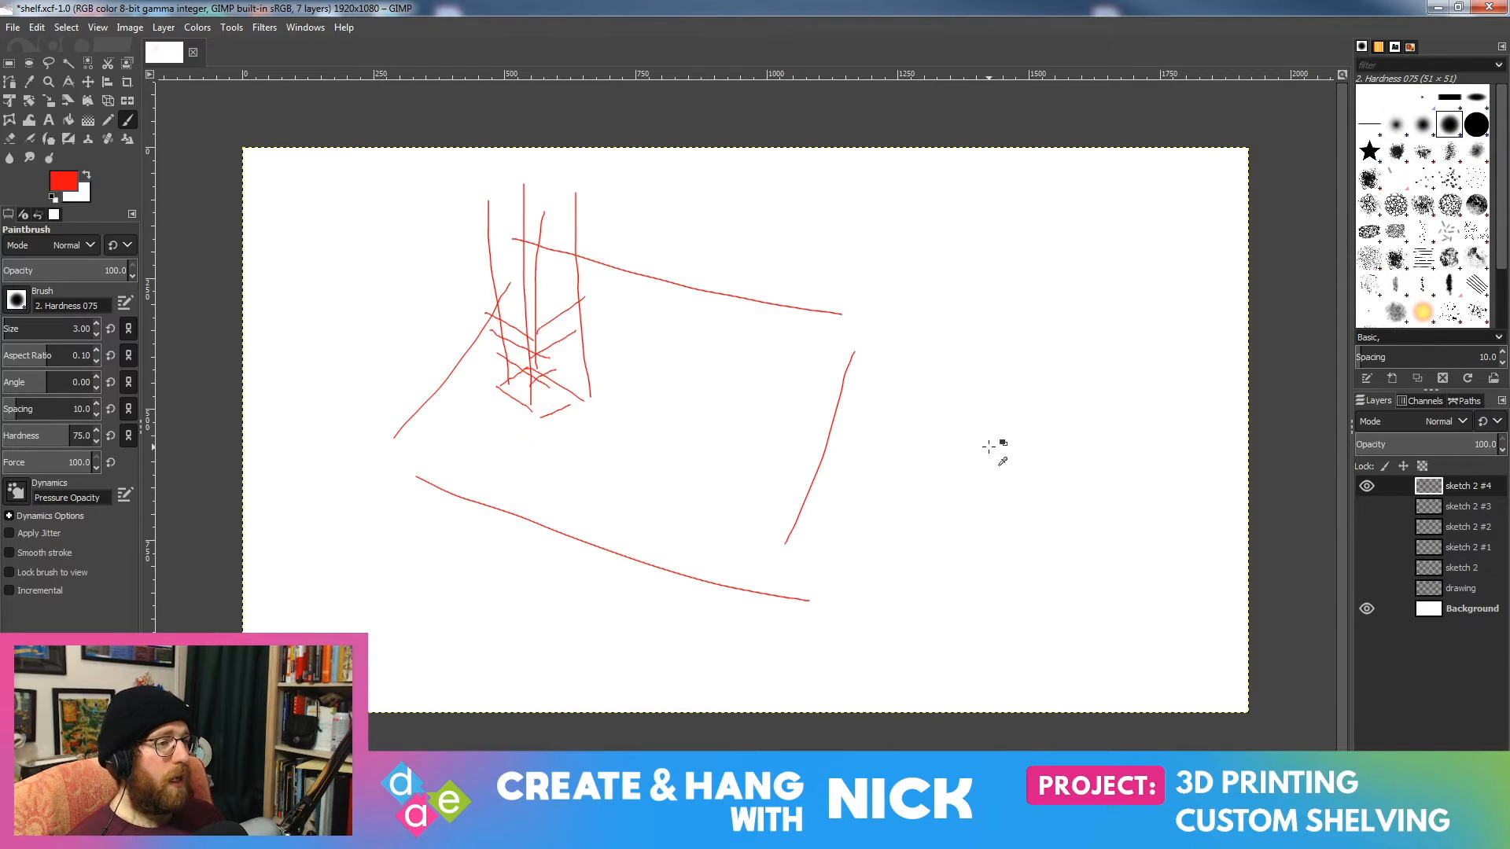
pyautogui.hotkey('ctrl', 'z')
pyautogui.hotkey('ctrl', 'z')
pyautogui.hotkey('ctrl', 'z')
pyautogui.hotkey('ctrl', 'z')
pyautogui.hotkey('ctrl', 'z')
pyautogui.hotkey('ctrl', 'z')
pyautogui.hotkey('ctrl', 'z')
pyautogui.hotkey('ctrl', 'z')
pyautogui.hotkey('ctrl', 'z')
pyautogui.hotkey('ctrl', 'z')
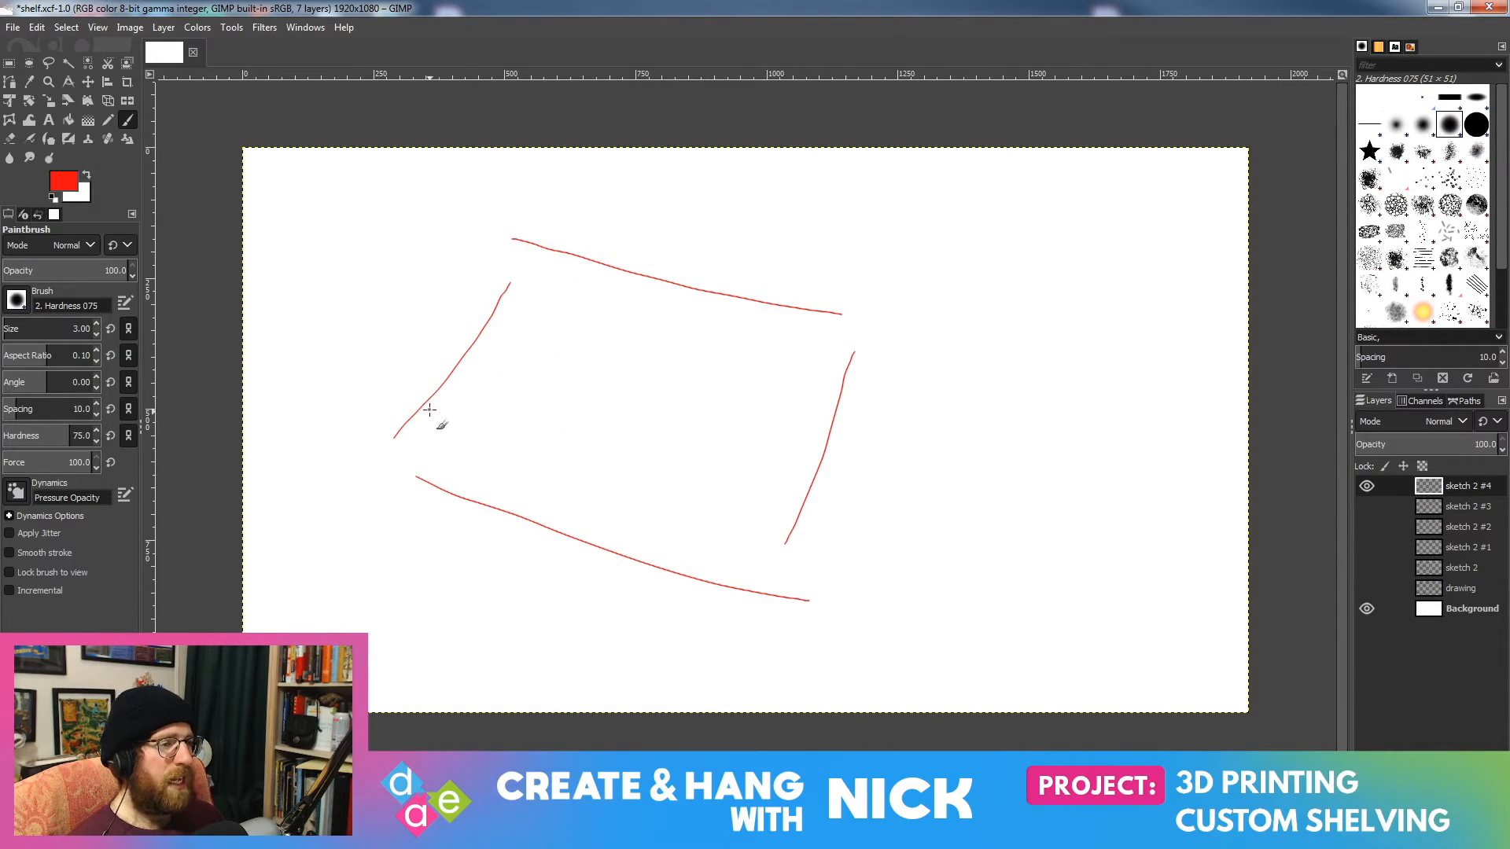
# Step: Sketch a long flat bar along the board outline's front edge, and switch layer visibility from sketch 2 #4 to sketch 2 #3
pyautogui.moveTo(472, 446)
pyautogui.mouseDown()
pyautogui.moveTo(661, 529)
pyautogui.moveTo(757, 526)
pyautogui.moveTo(526, 428)
pyautogui.moveTo(480, 438)
pyautogui.mouseUp()
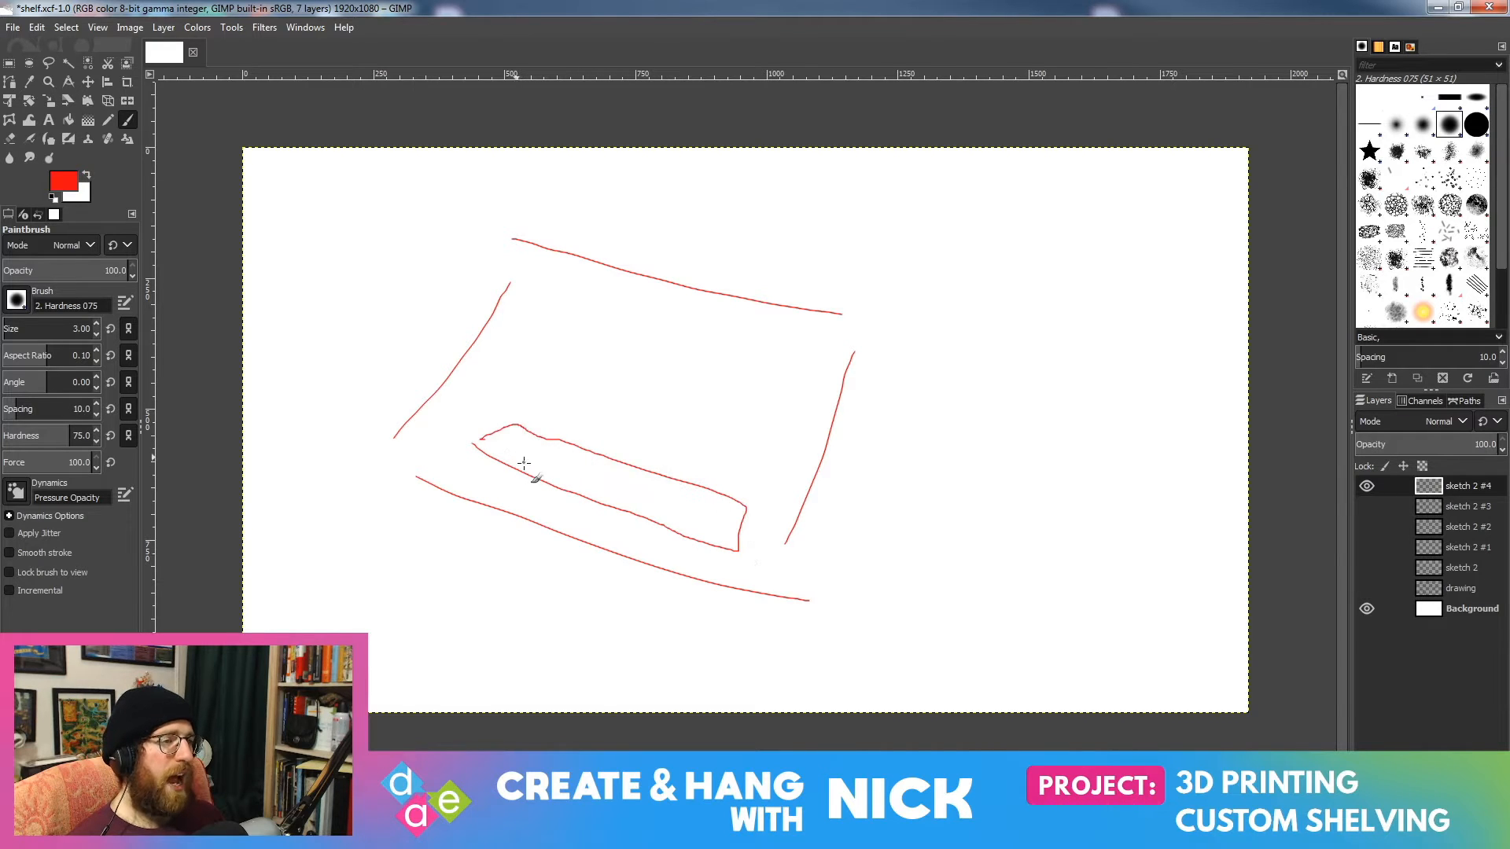
pyautogui.click(1367, 486)
pyautogui.click(1368, 506)
# Step: Move the drawing window out of the way to bring up FreeCAD, and launch PrusaSlicer
pyautogui.moveTo(725, 6); pyautogui.dragTo(1509, 78)
pyautogui.moveTo(873, 223); pyautogui.dragTo(751, 250, button='middle')
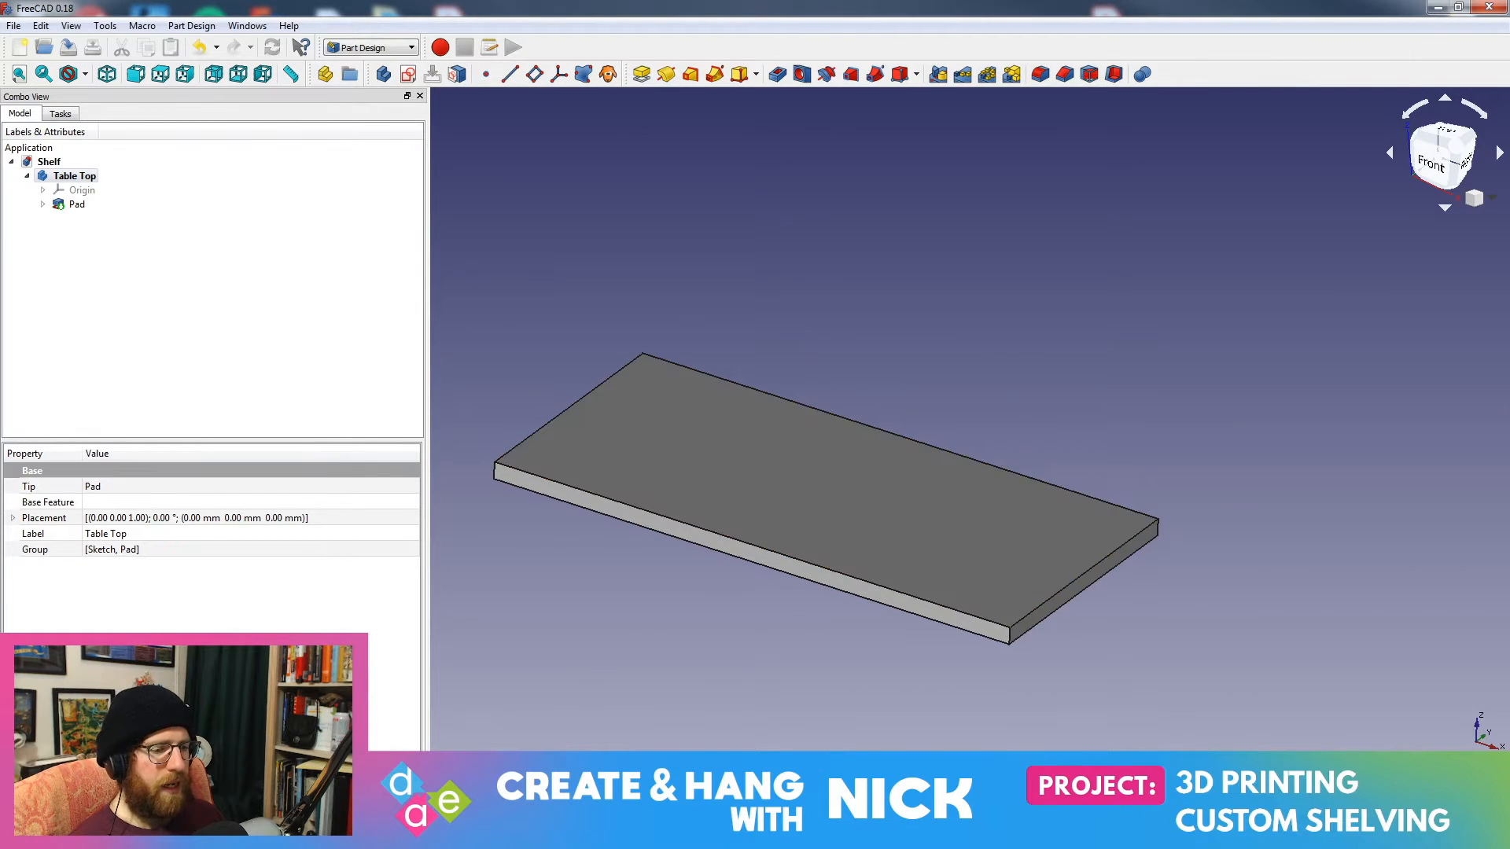
pyautogui.press('super')
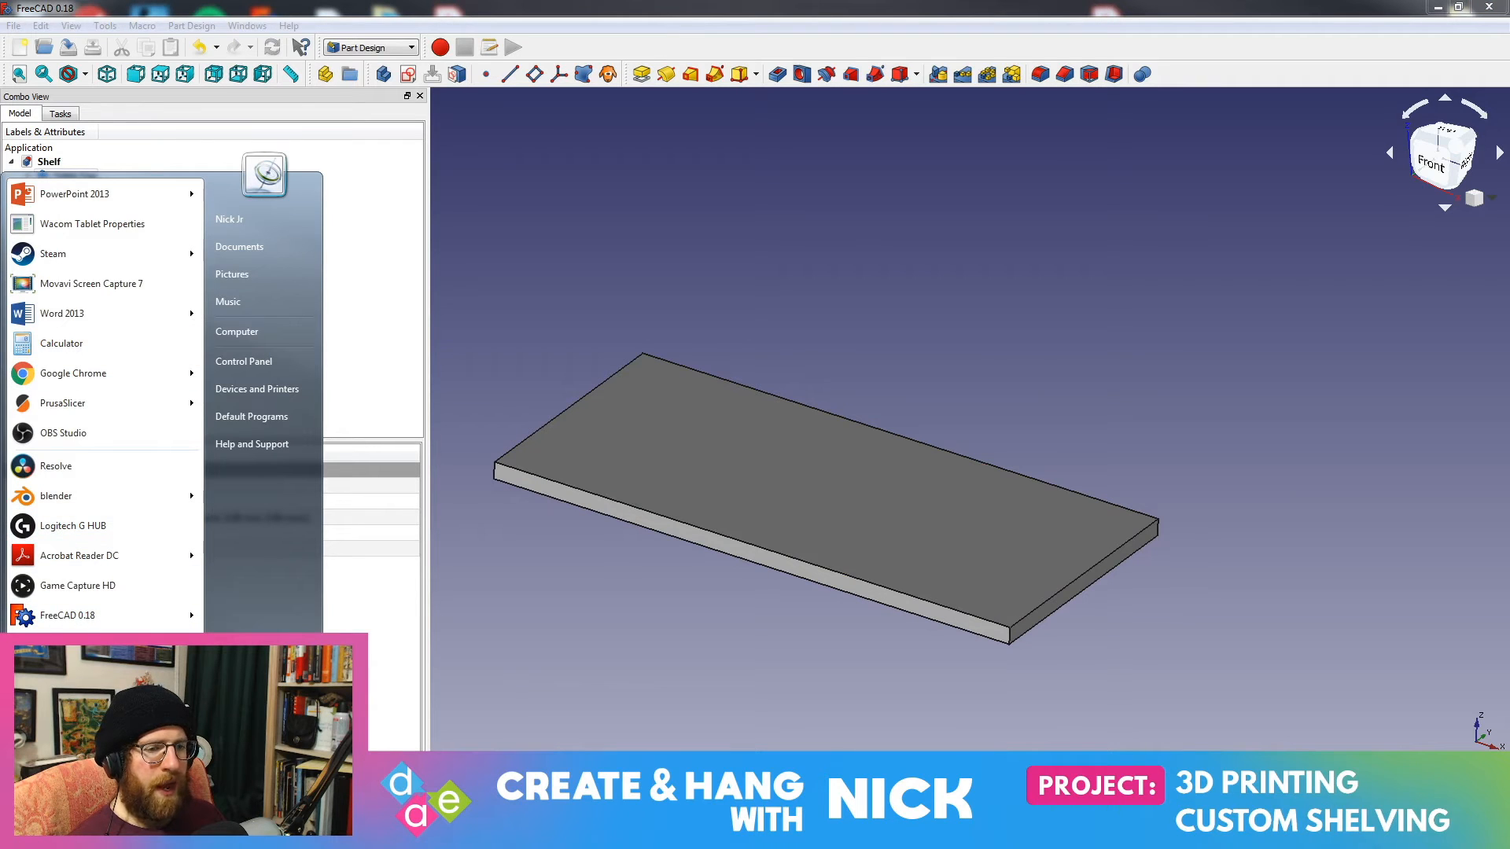
pyautogui.moveTo(96, 376)
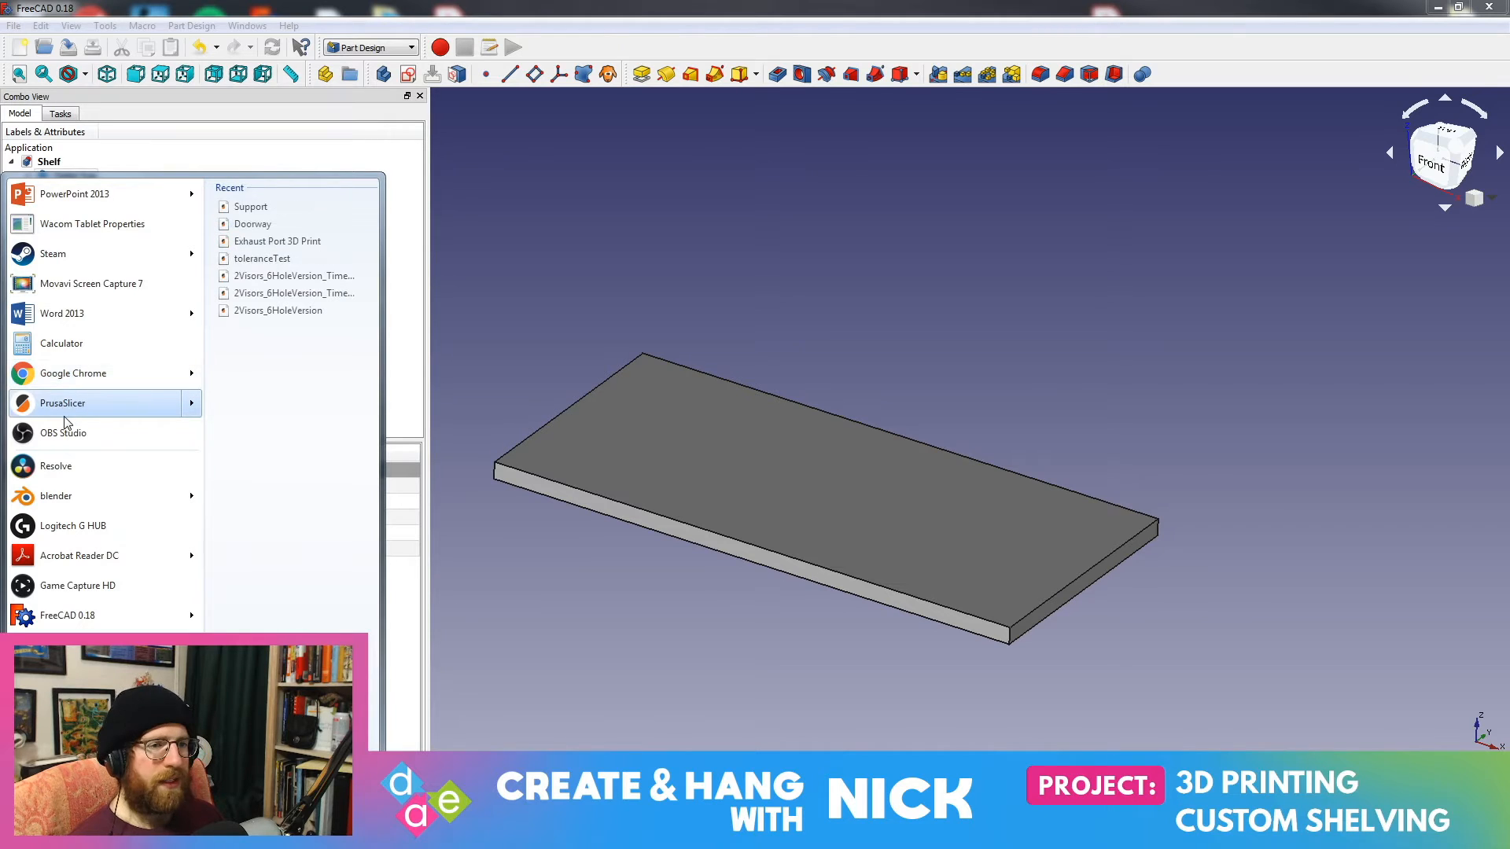
pyautogui.click(71, 405)
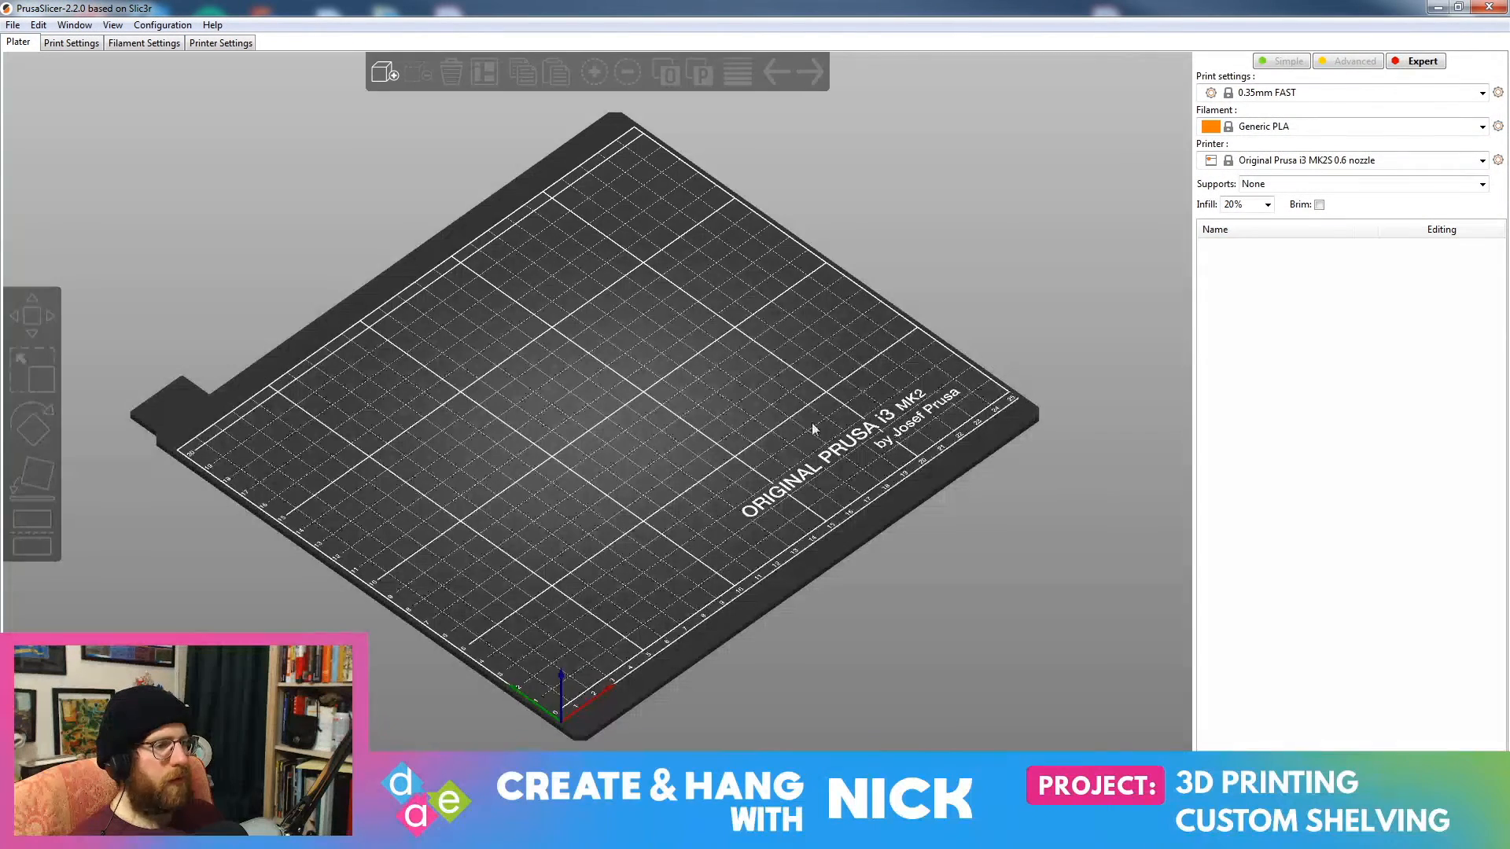
# Step: Load untitled.stl from the desktop onto the PrusaSlicer print bed, and restore both program windows to full size
pyautogui.moveTo(824, 507); pyautogui.dragTo(631, 558, button='middle')
pyautogui.moveTo(634, 430); pyautogui.dragTo(849, 473)
pyautogui.moveTo(738, 8); pyautogui.dragTo(1301, 115)
pyautogui.moveTo(1318, 4); pyautogui.dragTo(1292, 253)
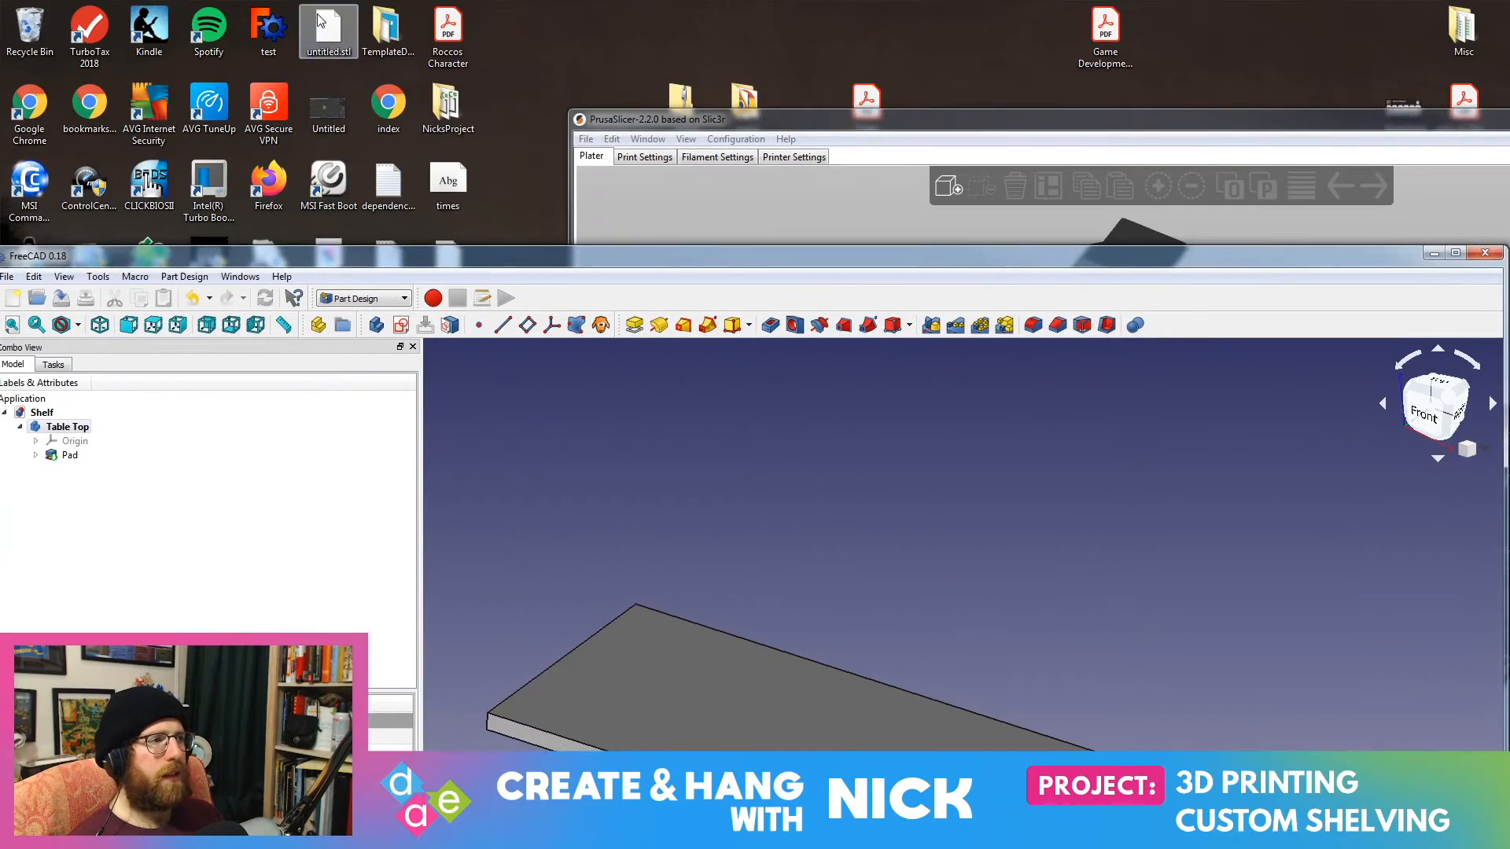
pyautogui.click(1096, 107)
pyautogui.click(744, 121)
pyautogui.moveTo(329, 33); pyautogui.dragTo(1075, 451)
pyautogui.moveTo(1034, 314); pyautogui.dragTo(941, 379)
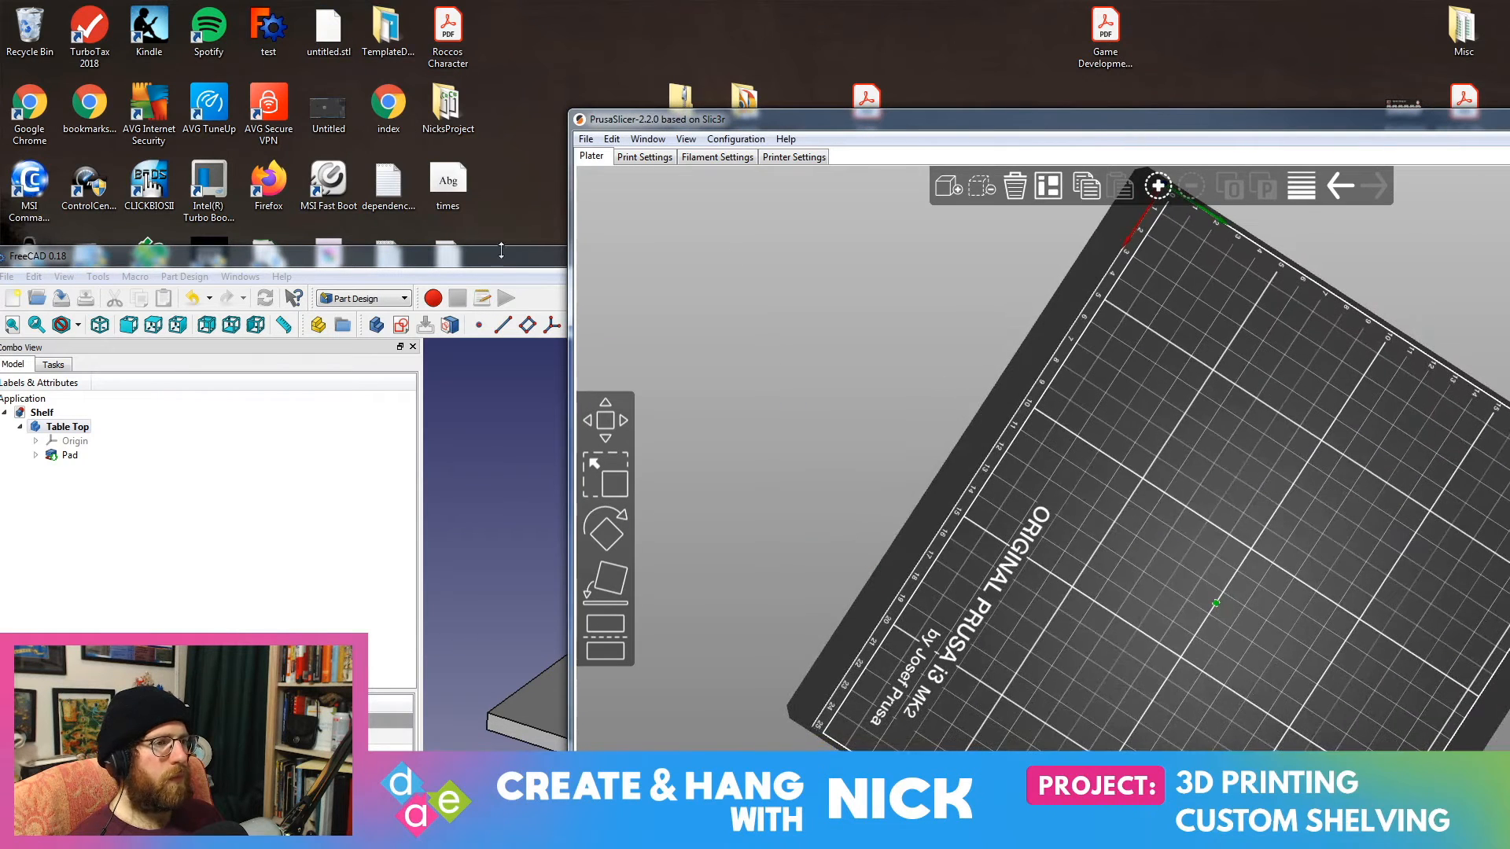
pyautogui.doubleClick(501, 255)
pyautogui.click(503, 833)
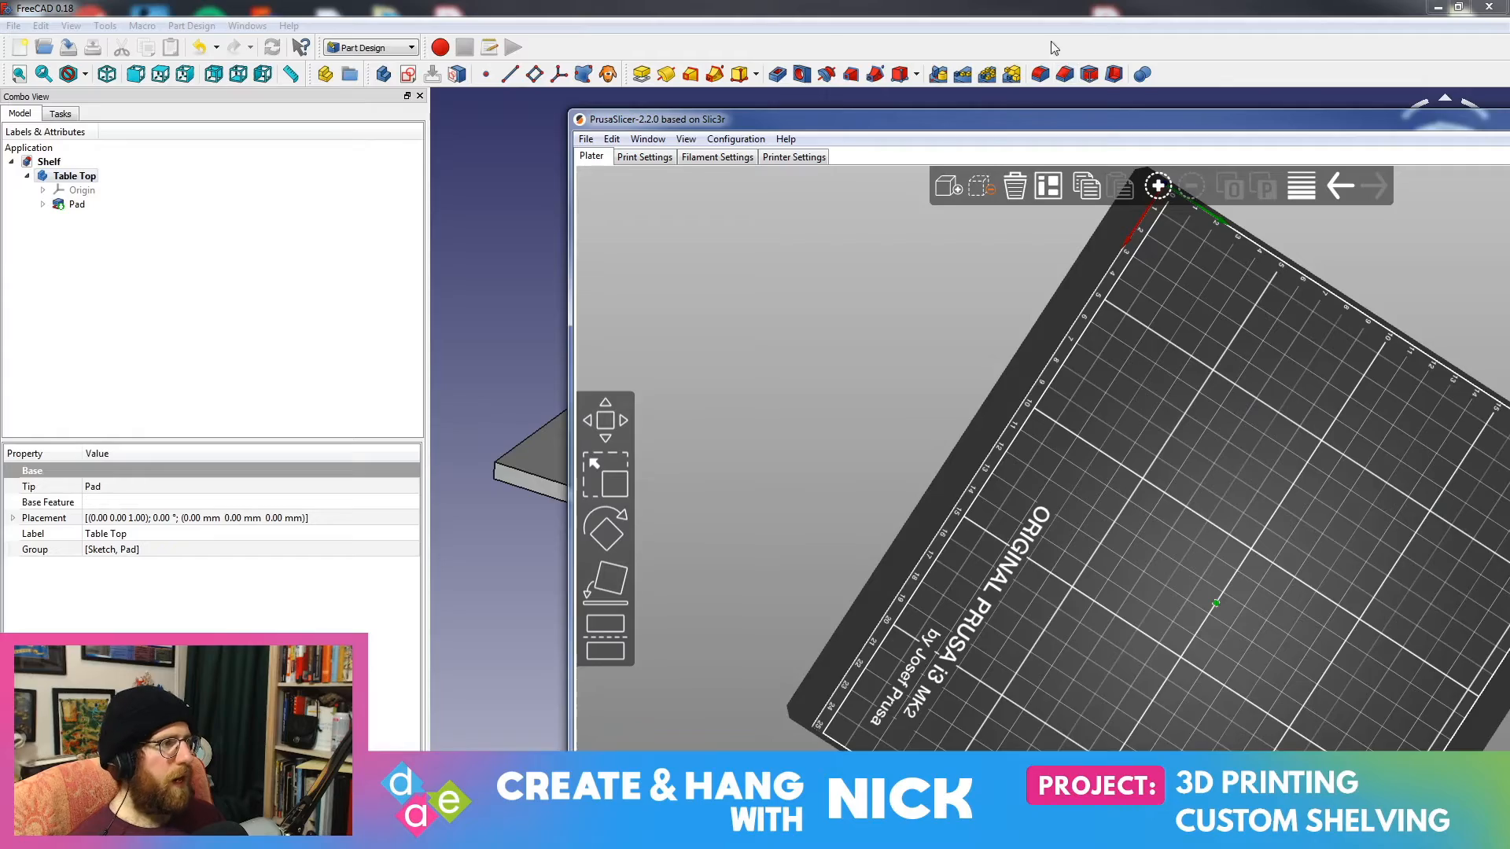
pyautogui.moveTo(988, 125); pyautogui.dragTo(629, 82)
pyautogui.doubleClick(629, 82)
# Step: Stretch the small cube along the X axis into a thin bar about 206 mm long across the print bed
pyautogui.moveTo(809, 335); pyautogui.dragTo(711, 329)
pyautogui.scroll(2, 716, 374)
pyautogui.click(43, 367)
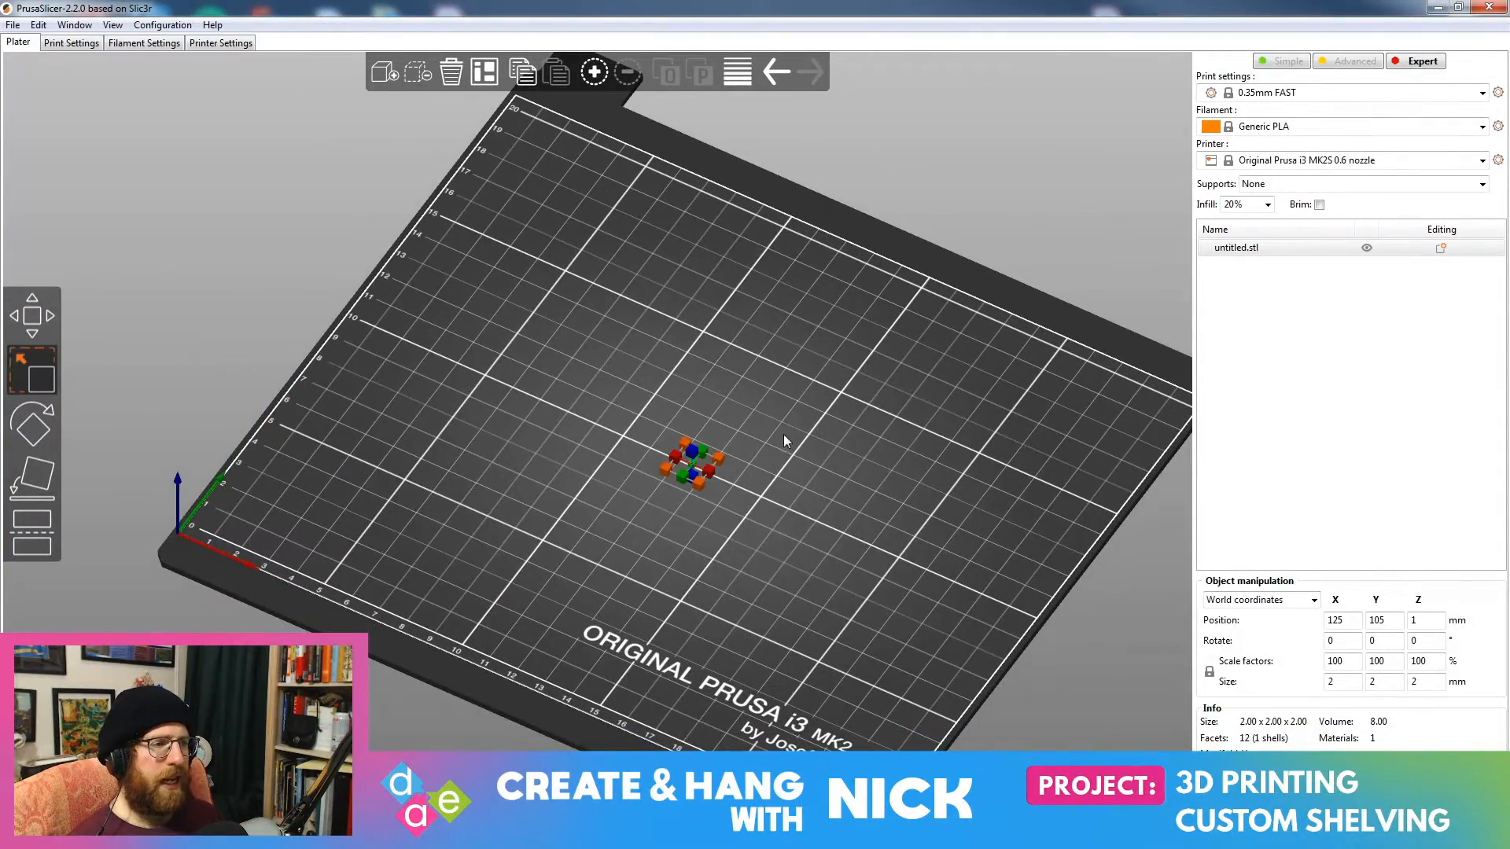
pyautogui.moveTo(711, 470); pyautogui.dragTo(1274, 566)
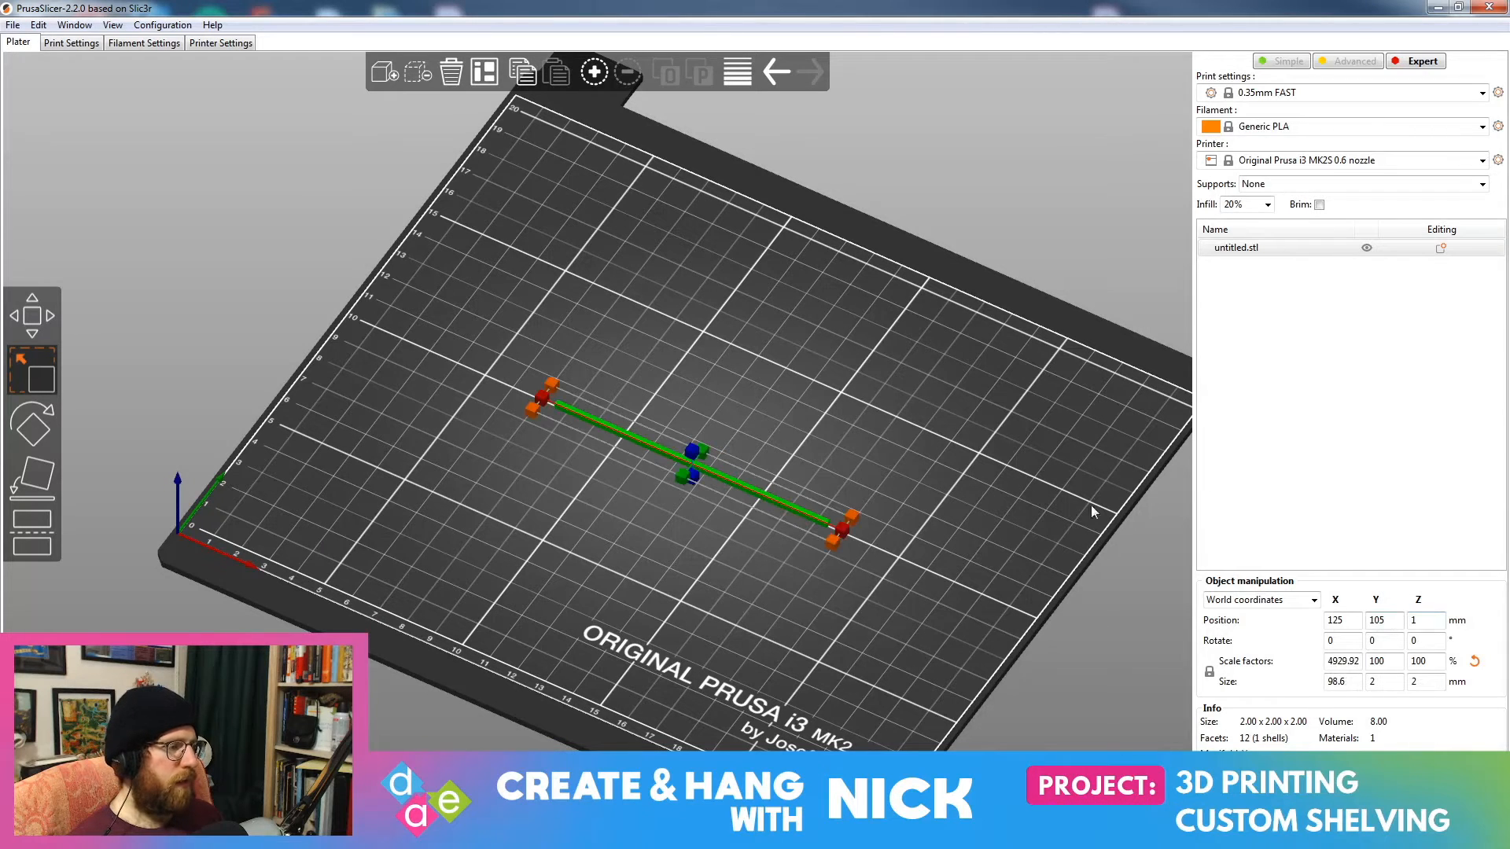
pyautogui.moveTo(841, 529); pyautogui.dragTo(1027, 632)
pyautogui.click(865, 609)
# Step: Scale the bar up proportionally to about 226 mm long so that it nearly spans the bed's width
pyautogui.scroll(-2, 846, 645)
pyautogui.moveTo(704, 607); pyautogui.dragTo(763, 629, button='middle')
pyautogui.click(748, 490)
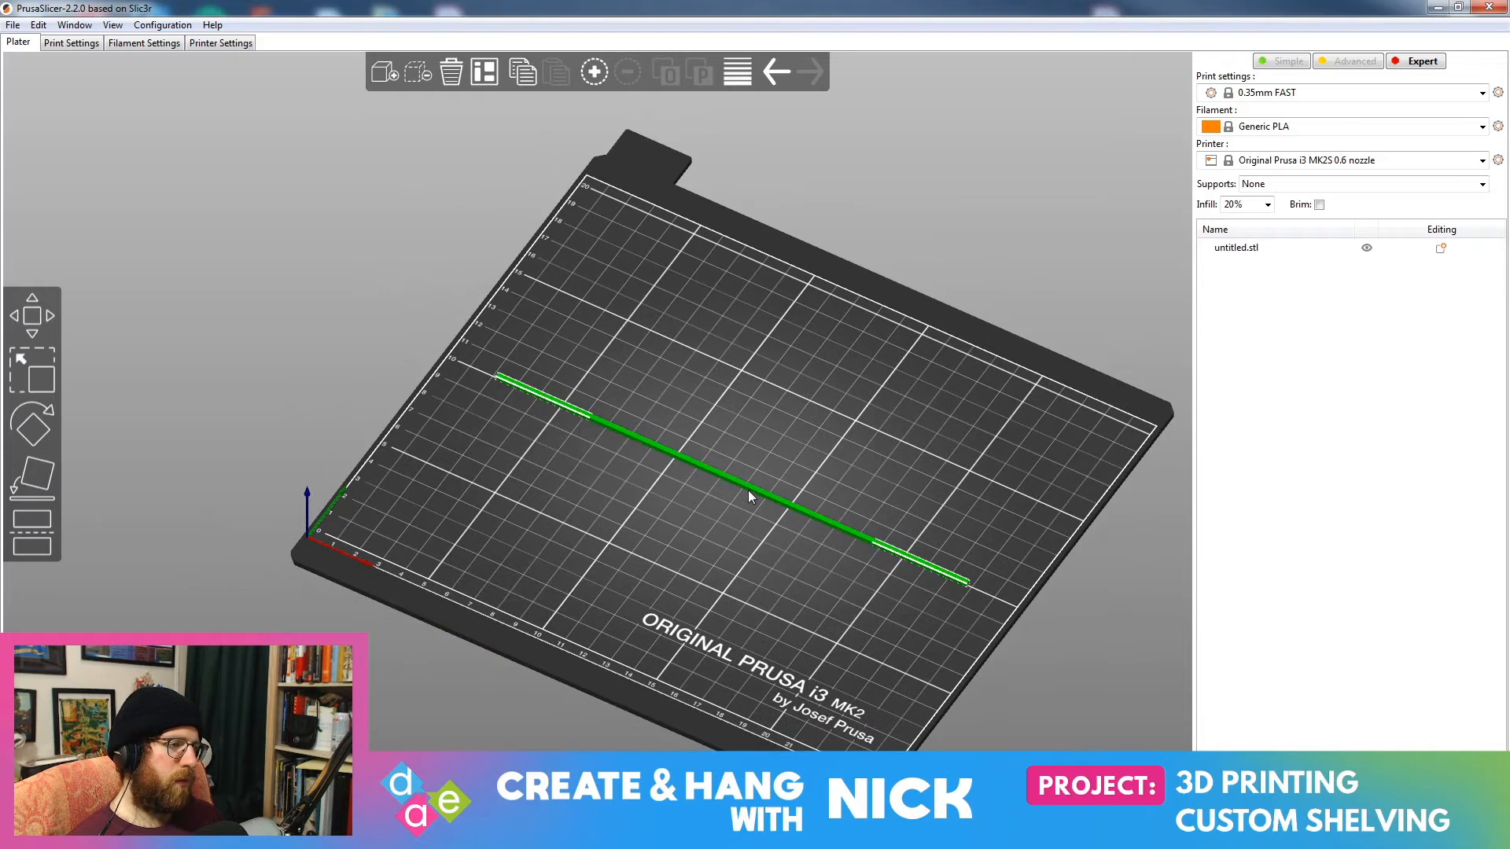
pyautogui.click(43, 377)
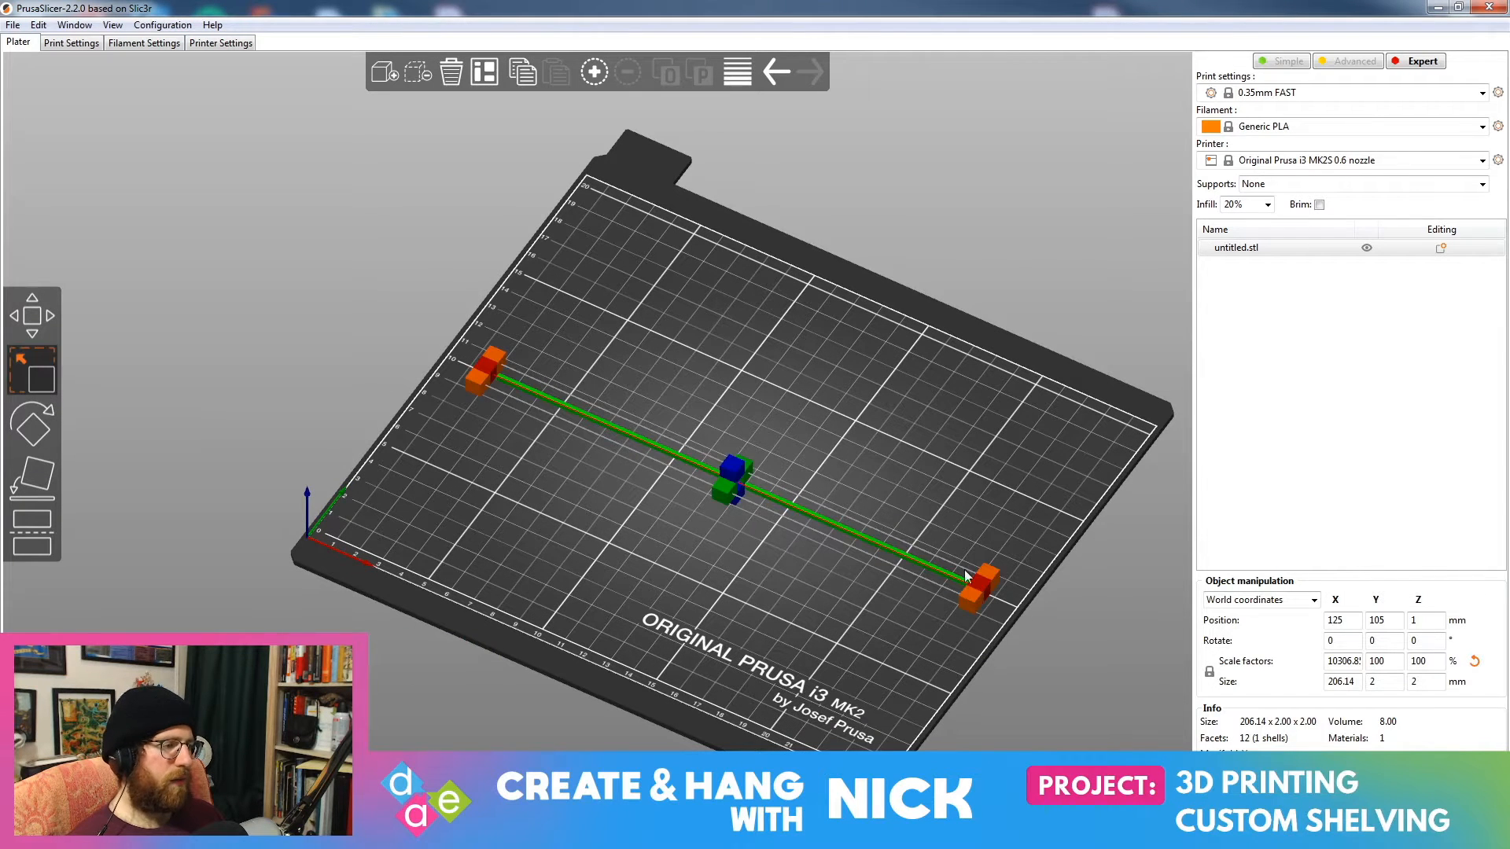
pyautogui.moveTo(978, 595); pyautogui.dragTo(1003, 606)
pyautogui.click(817, 608)
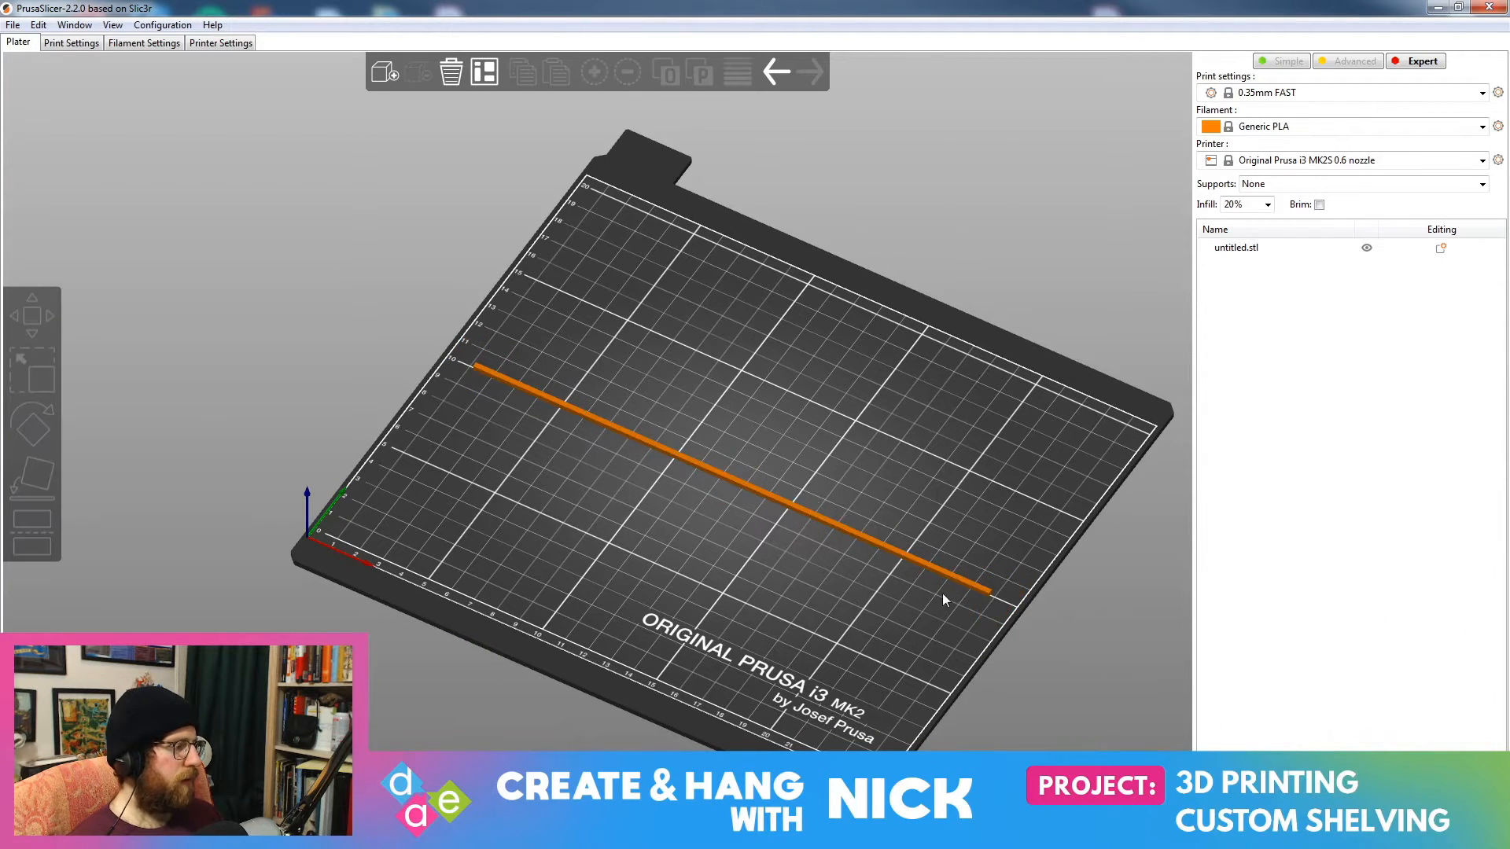
pyautogui.click(966, 584)
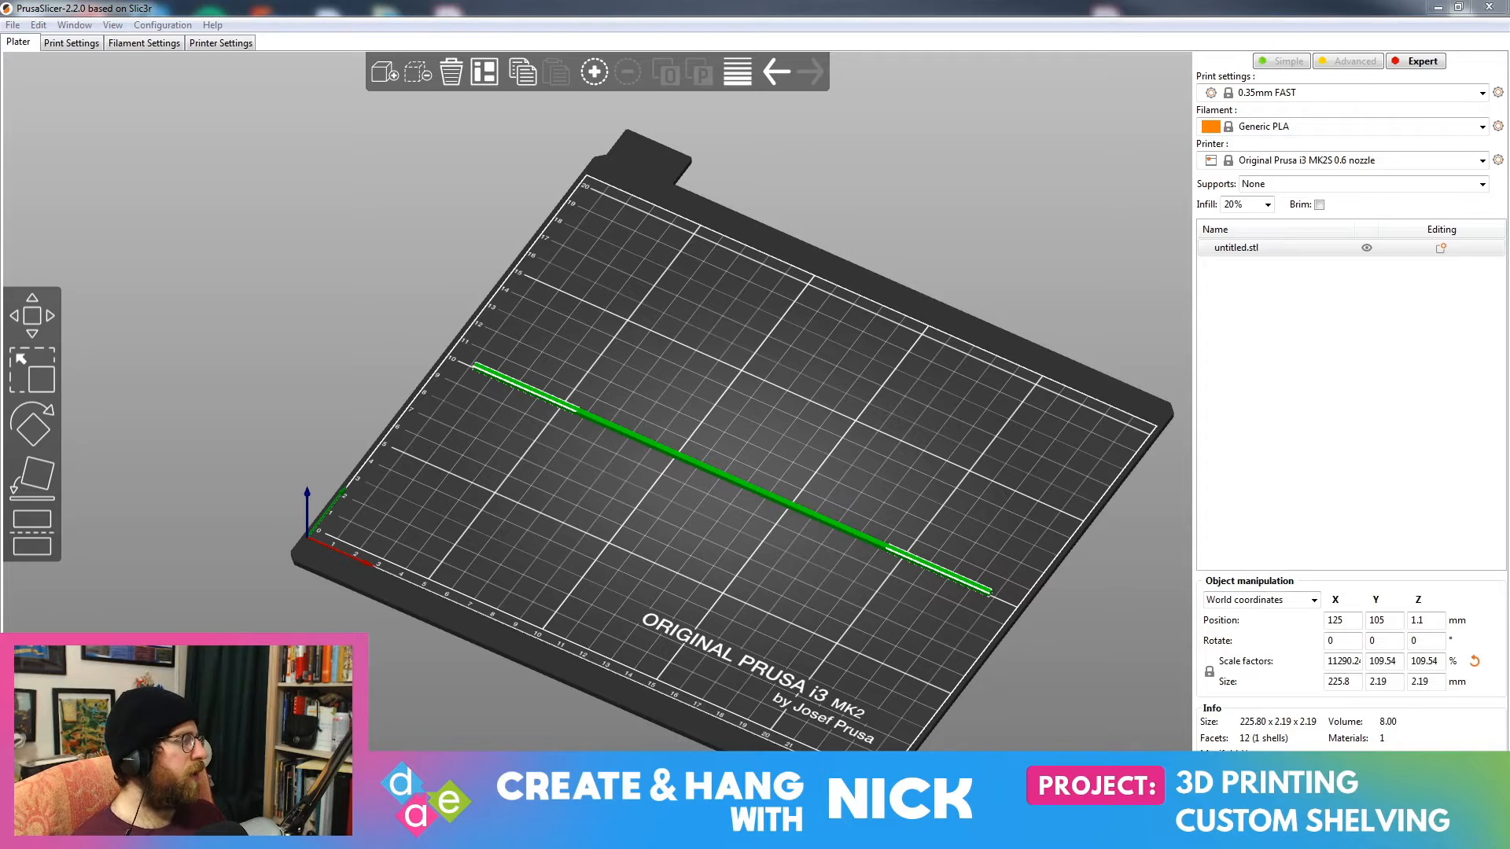
pyautogui.click(674, 460)
pyautogui.click(673, 454)
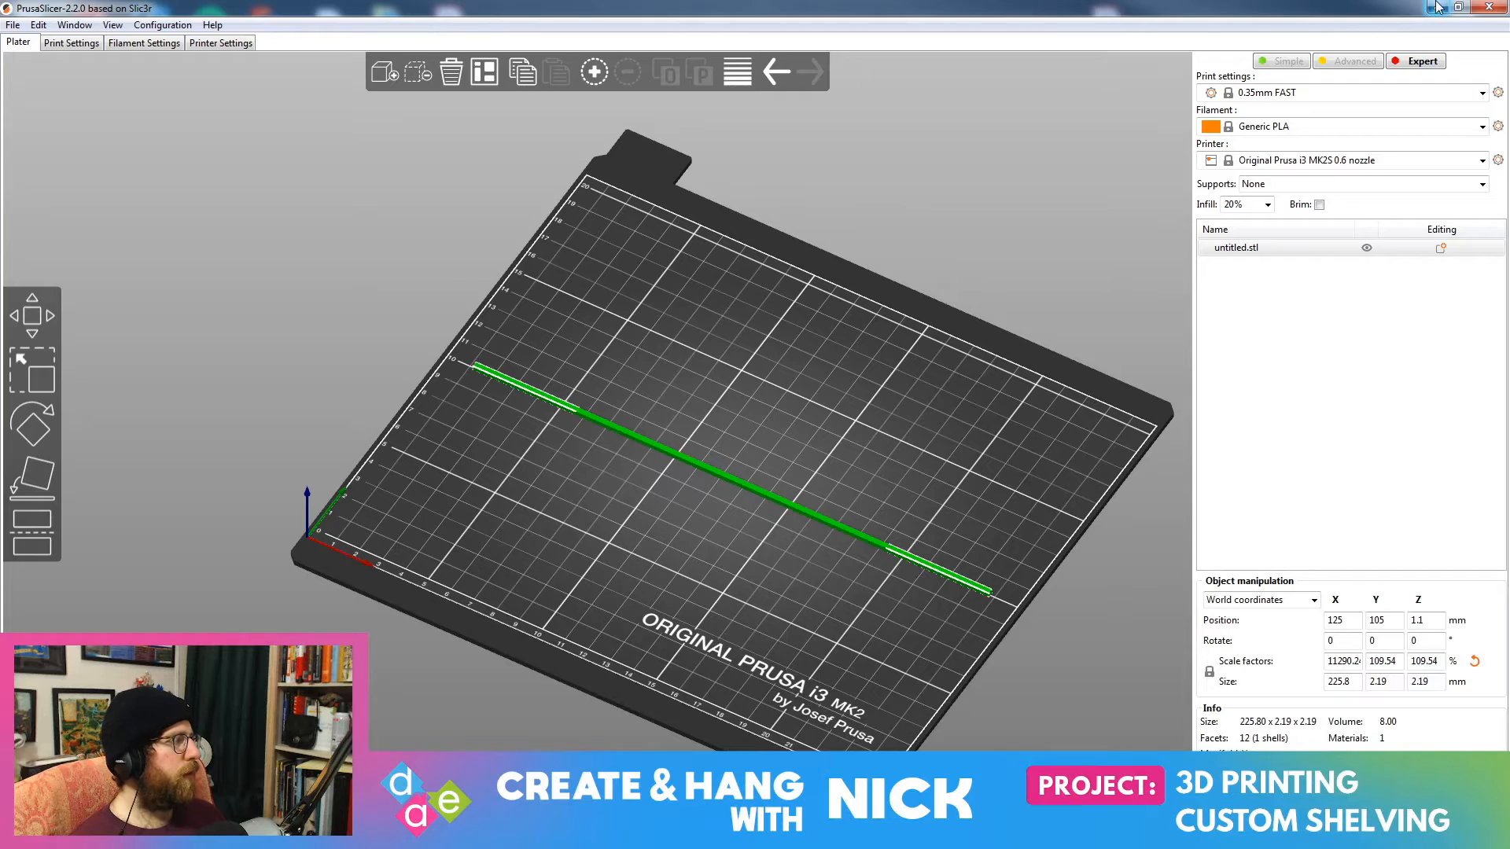
# Step: Return to FreeCAD, collapse the Table Top body and switch to the Part workbench
pyautogui.click(1485, 7)
pyautogui.moveTo(553, 373); pyautogui.dragTo(784, 373, button='middle')
pyautogui.scroll(2, 745, 494)
pyautogui.moveTo(550, 630); pyautogui.dragTo(809, 550, button='middle')
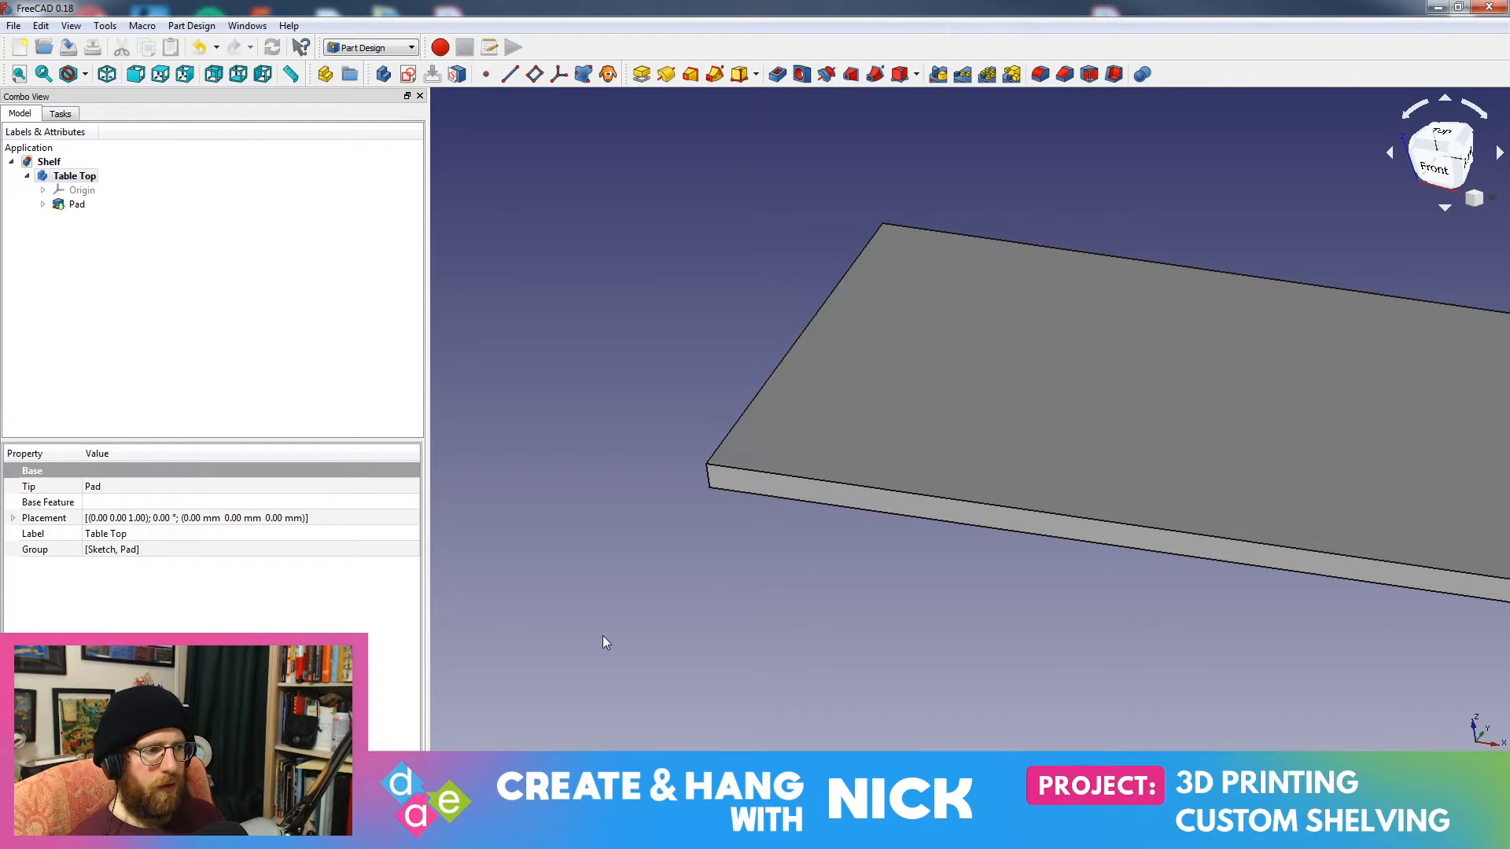
pyautogui.click(860, 644)
pyautogui.moveTo(860, 643); pyautogui.dragTo(893, 556, button='middle')
pyautogui.moveTo(893, 425); pyautogui.dragTo(857, 379, button='middle')
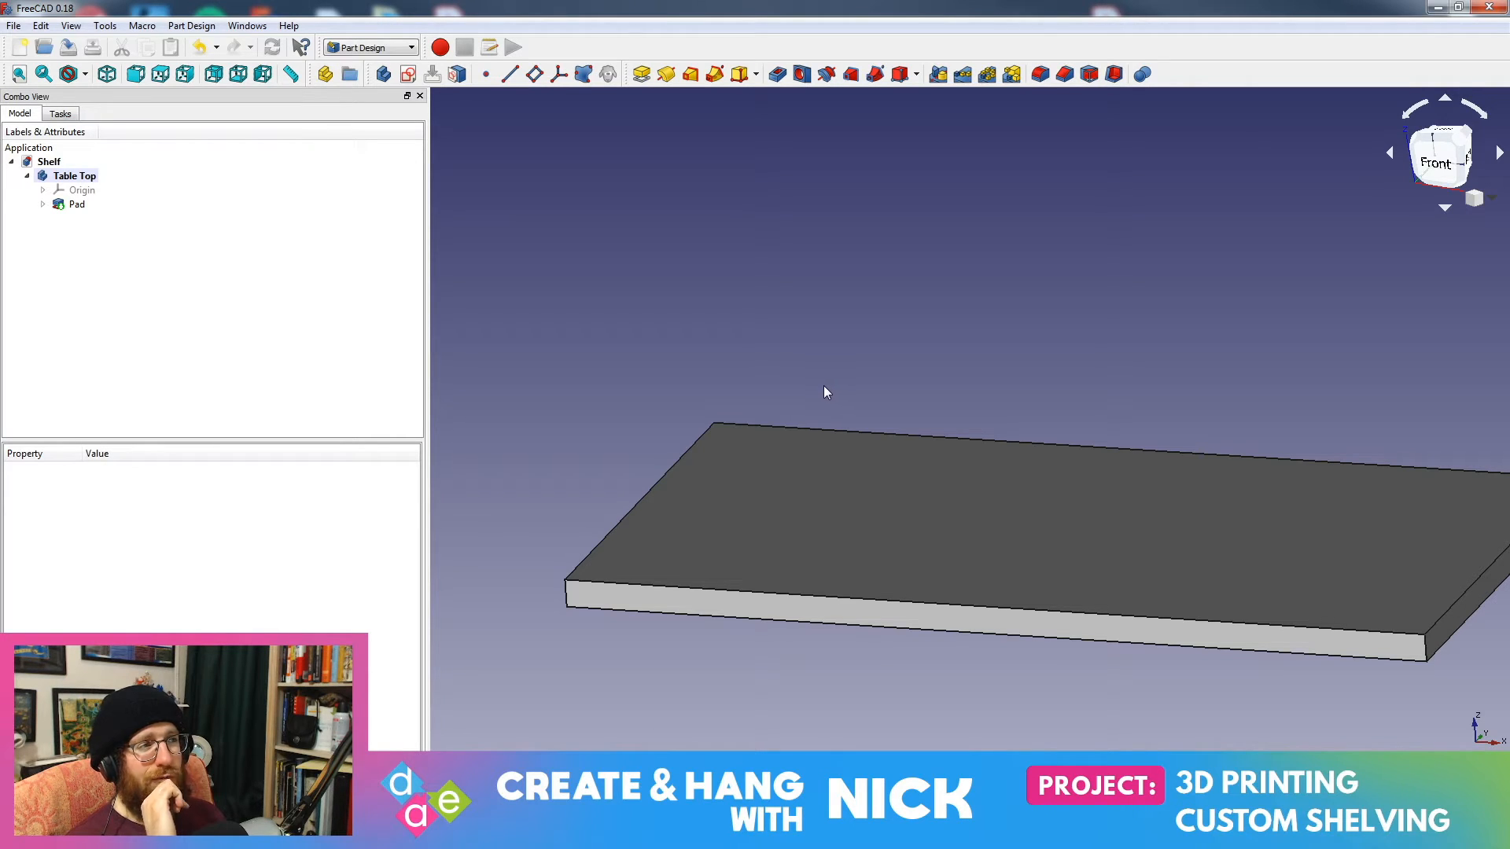
pyautogui.click(27, 175)
pyautogui.click(384, 52)
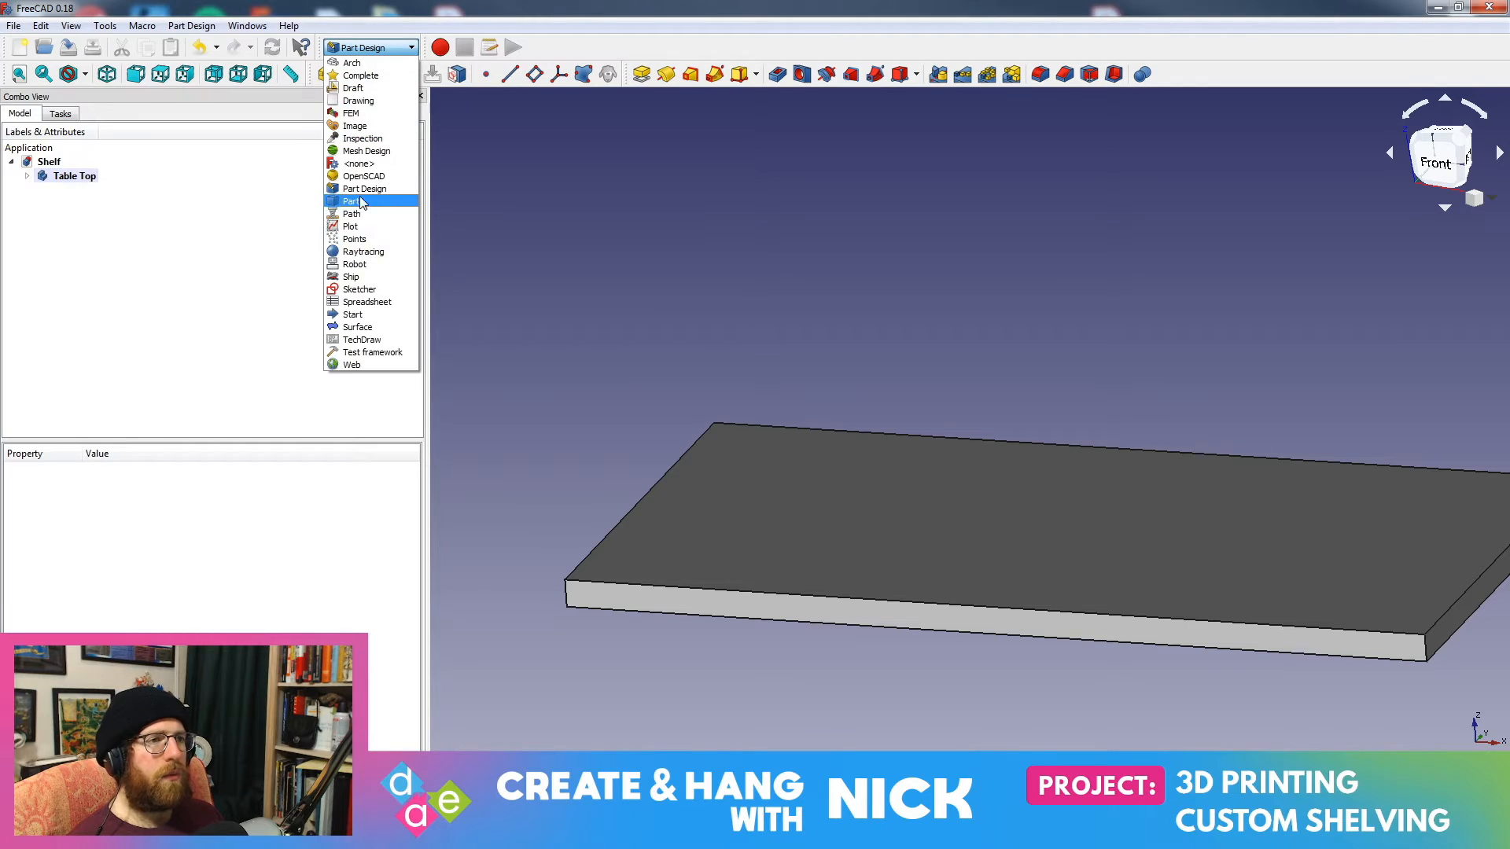
pyautogui.click(351, 202)
pyautogui.click(370, 49)
pyautogui.click(365, 202)
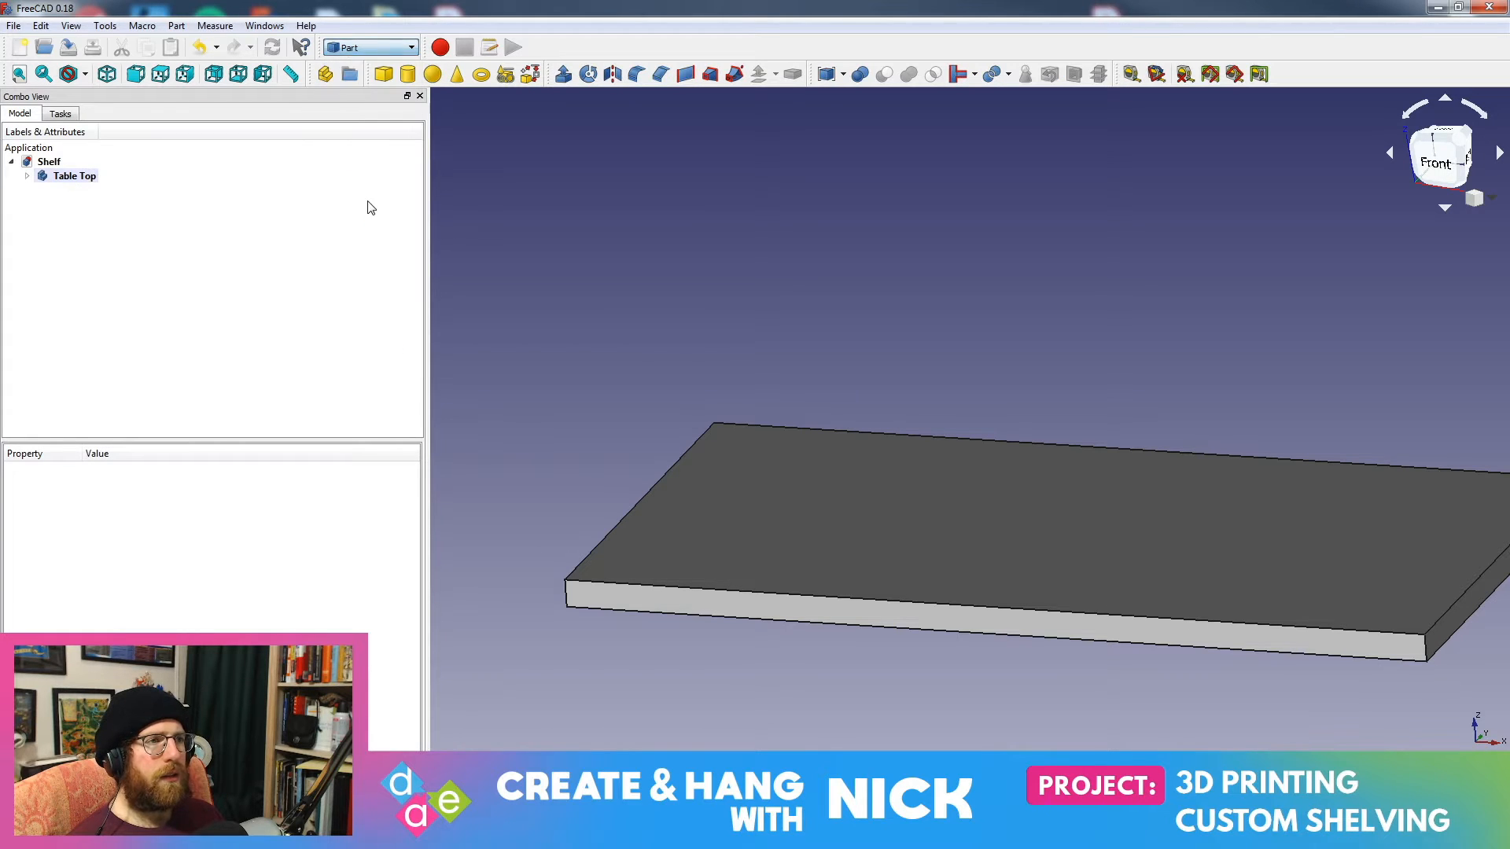
# Step: Add a cube and move it up 19 mm so it sits on the board's top face at the front-left corner
pyautogui.click(383, 73)
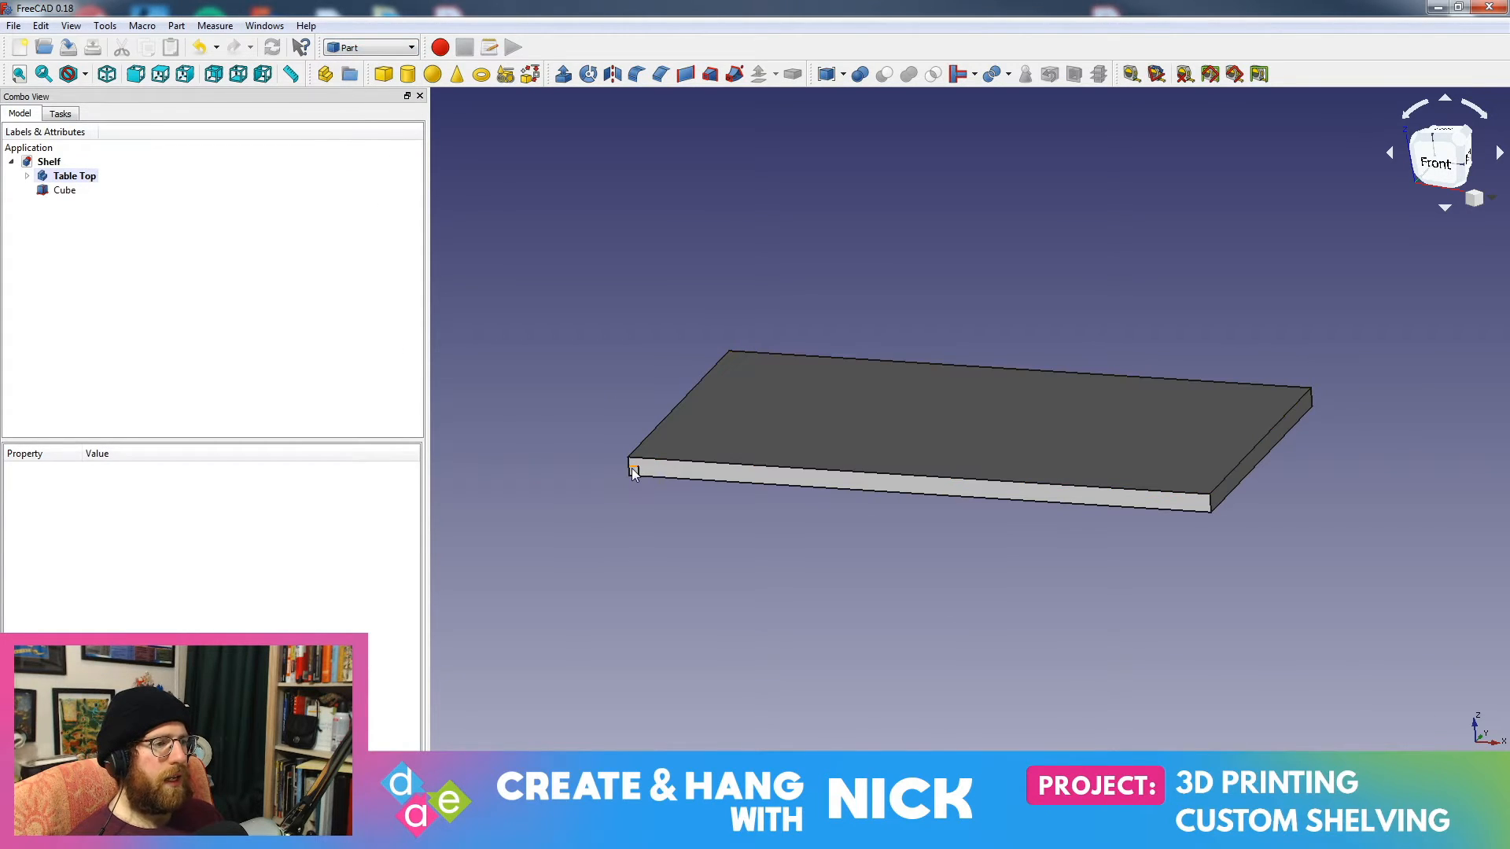
pyautogui.click(70, 192)
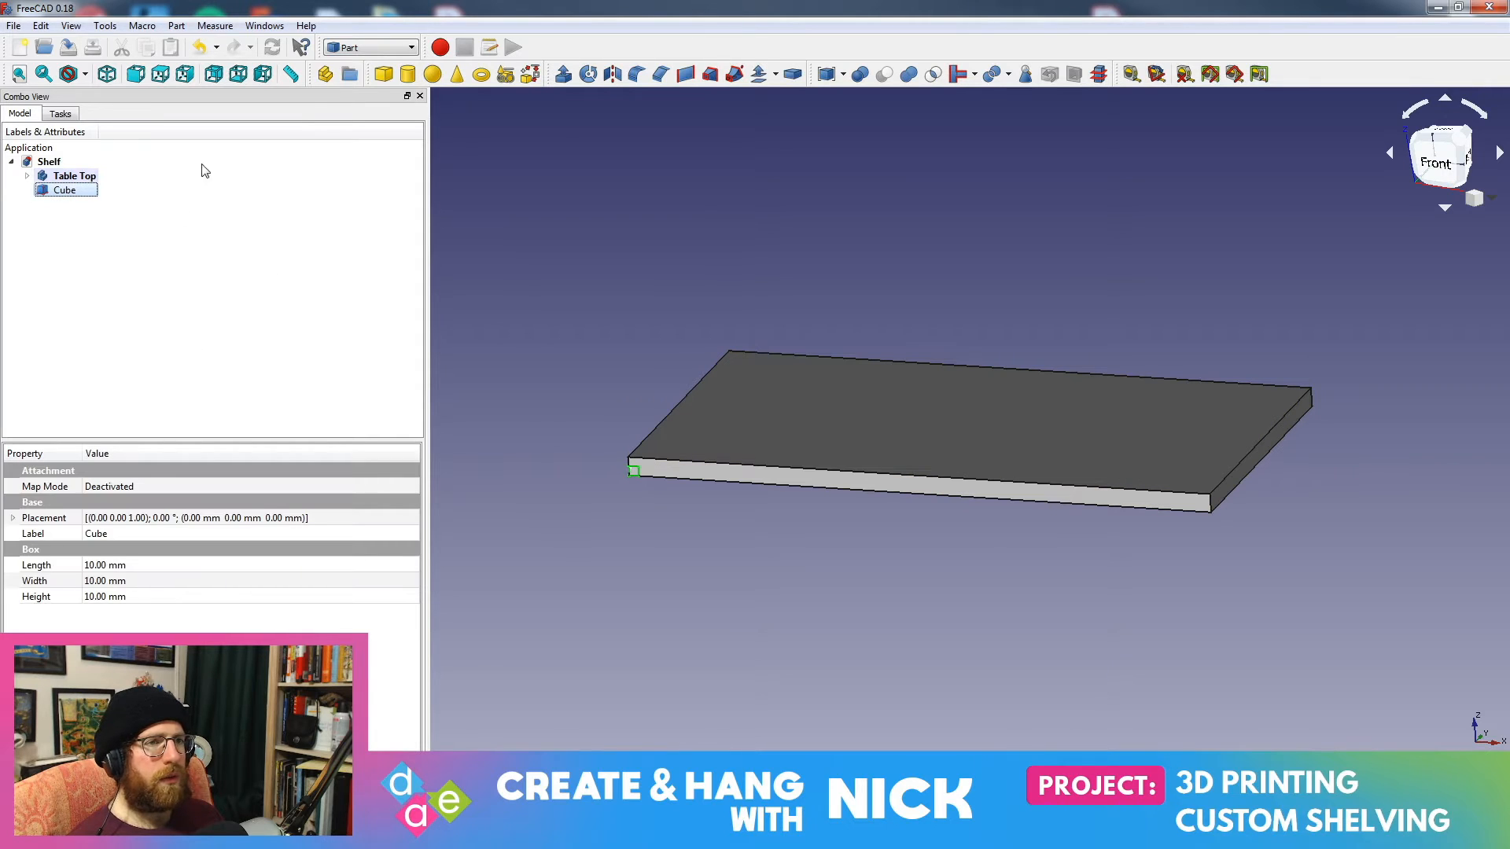
pyautogui.rightClick(79, 195)
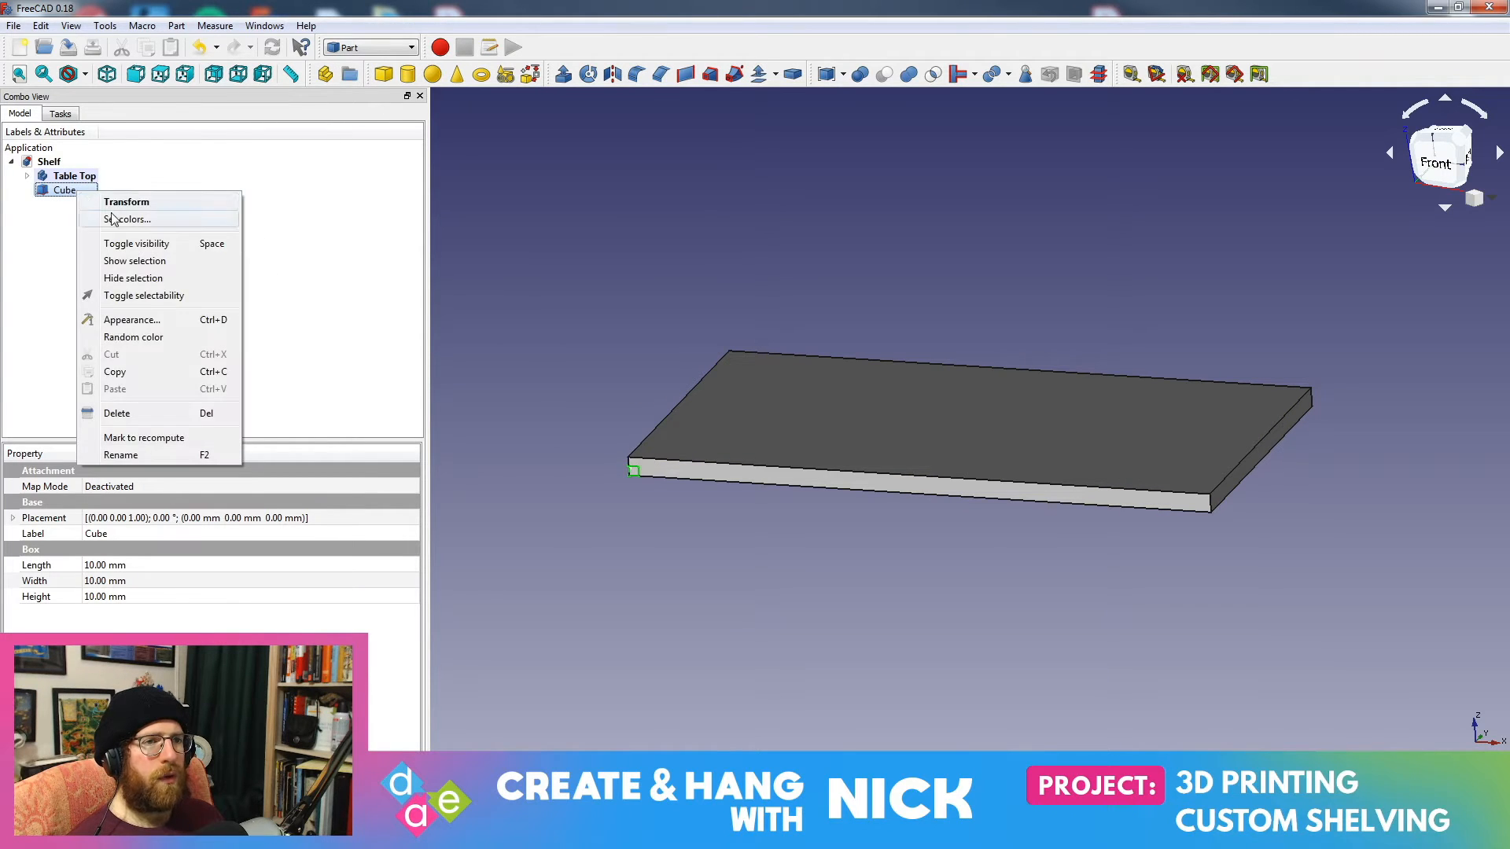
pyautogui.click(103, 216)
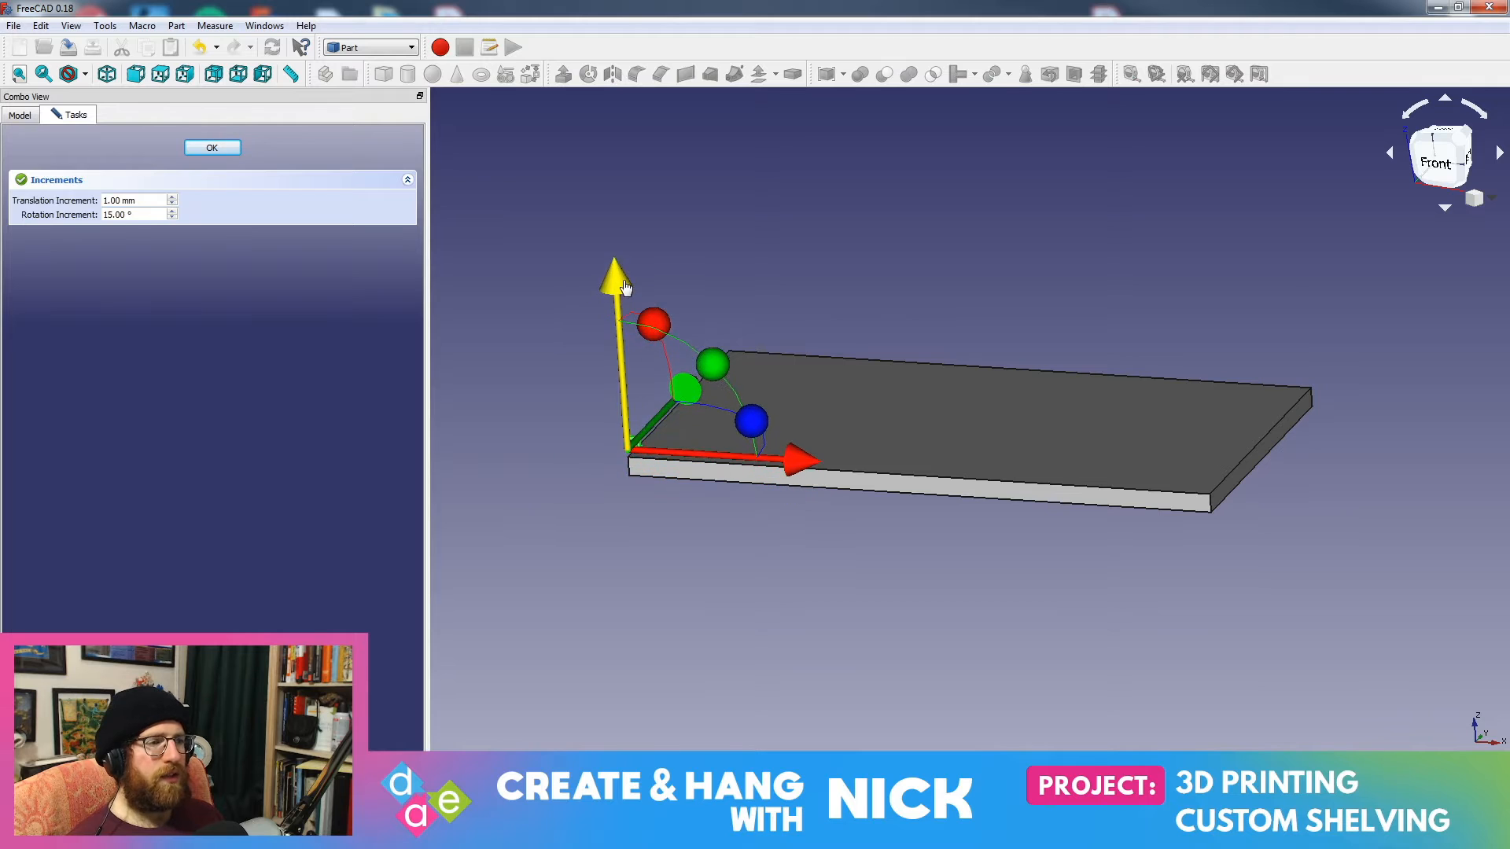
pyautogui.scroll(5, 650, 378)
pyautogui.moveTo(830, 297); pyautogui.dragTo(850, 295, button='middle')
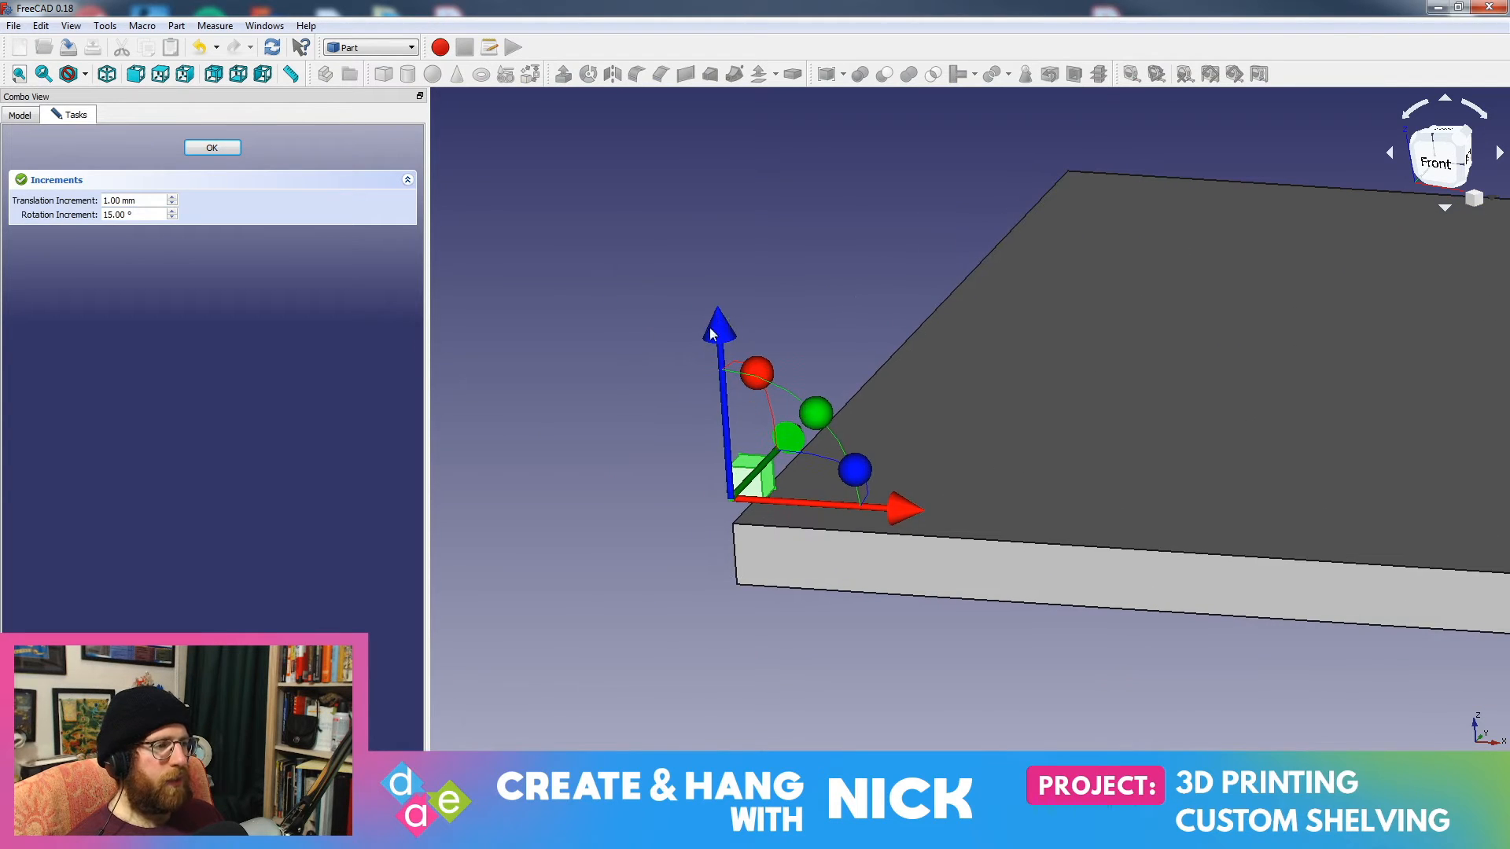
pyautogui.moveTo(712, 333); pyautogui.dragTo(712, 362)
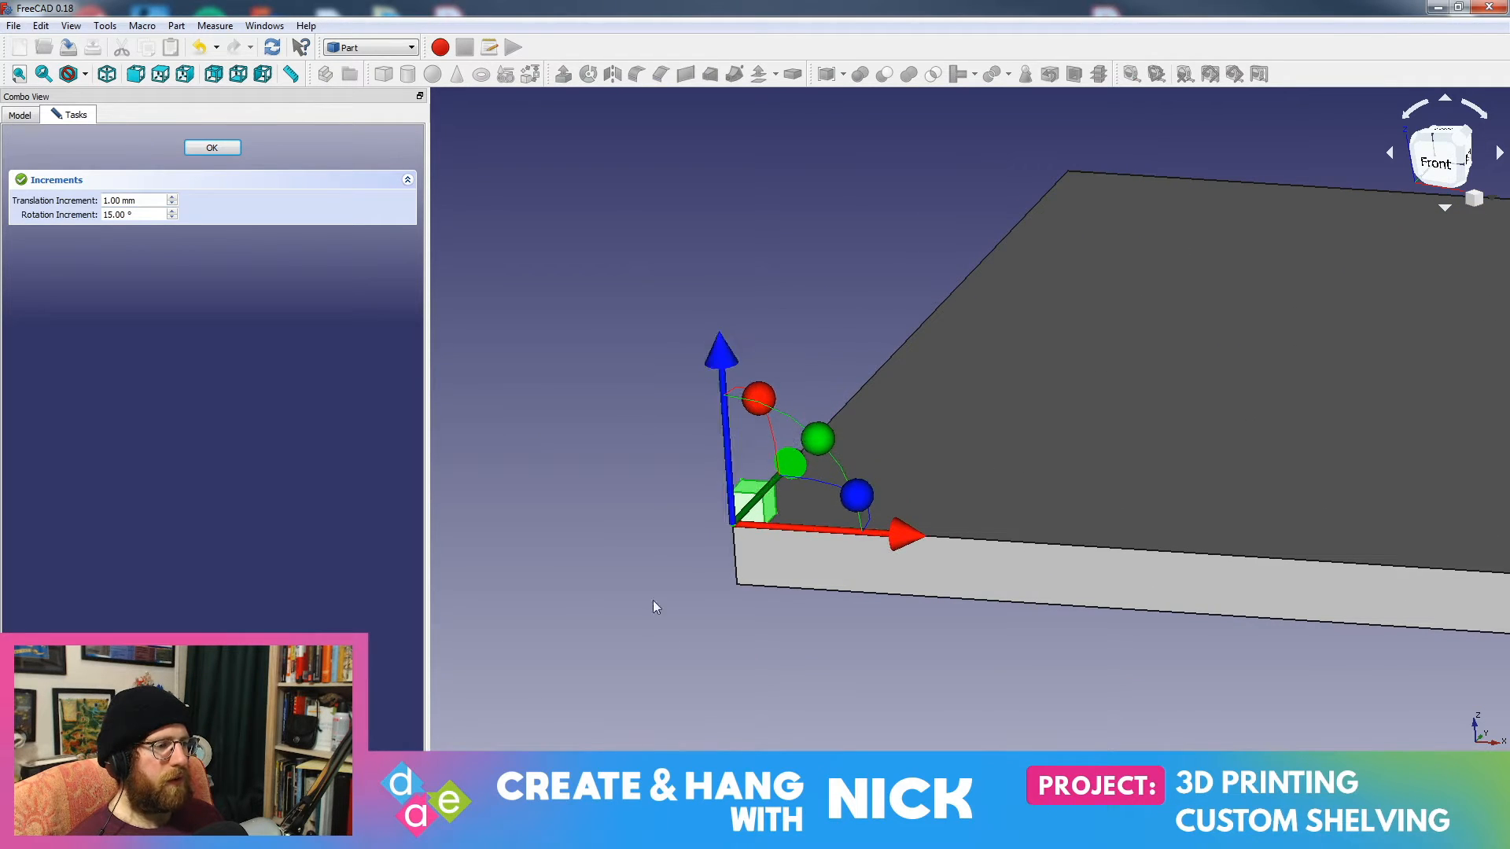
pyautogui.click(210, 148)
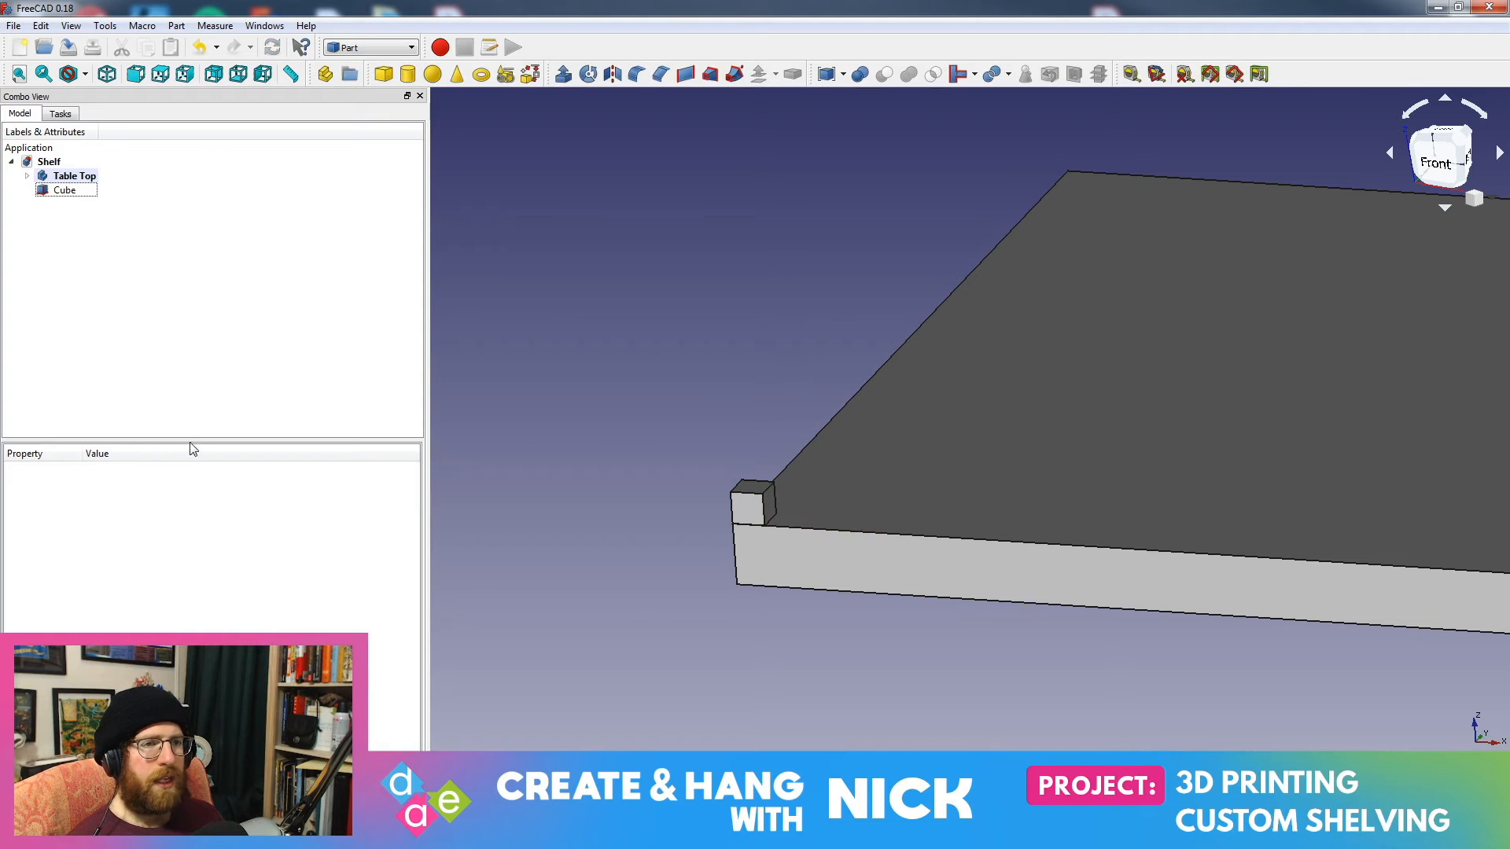
# Step: Set the cube's height to 230 mm
pyautogui.click(44, 191)
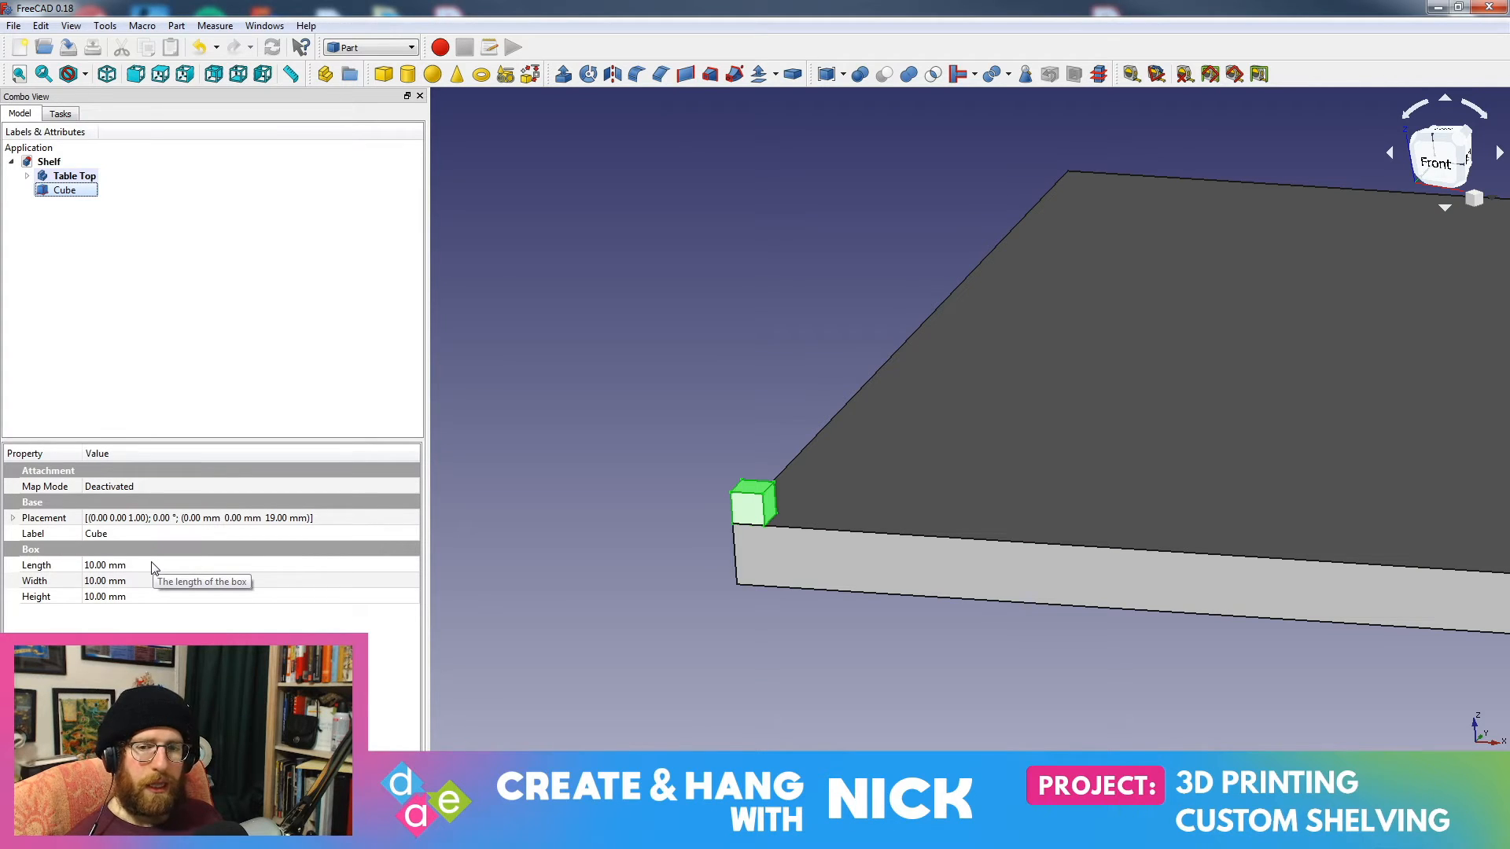
pyautogui.click(109, 597)
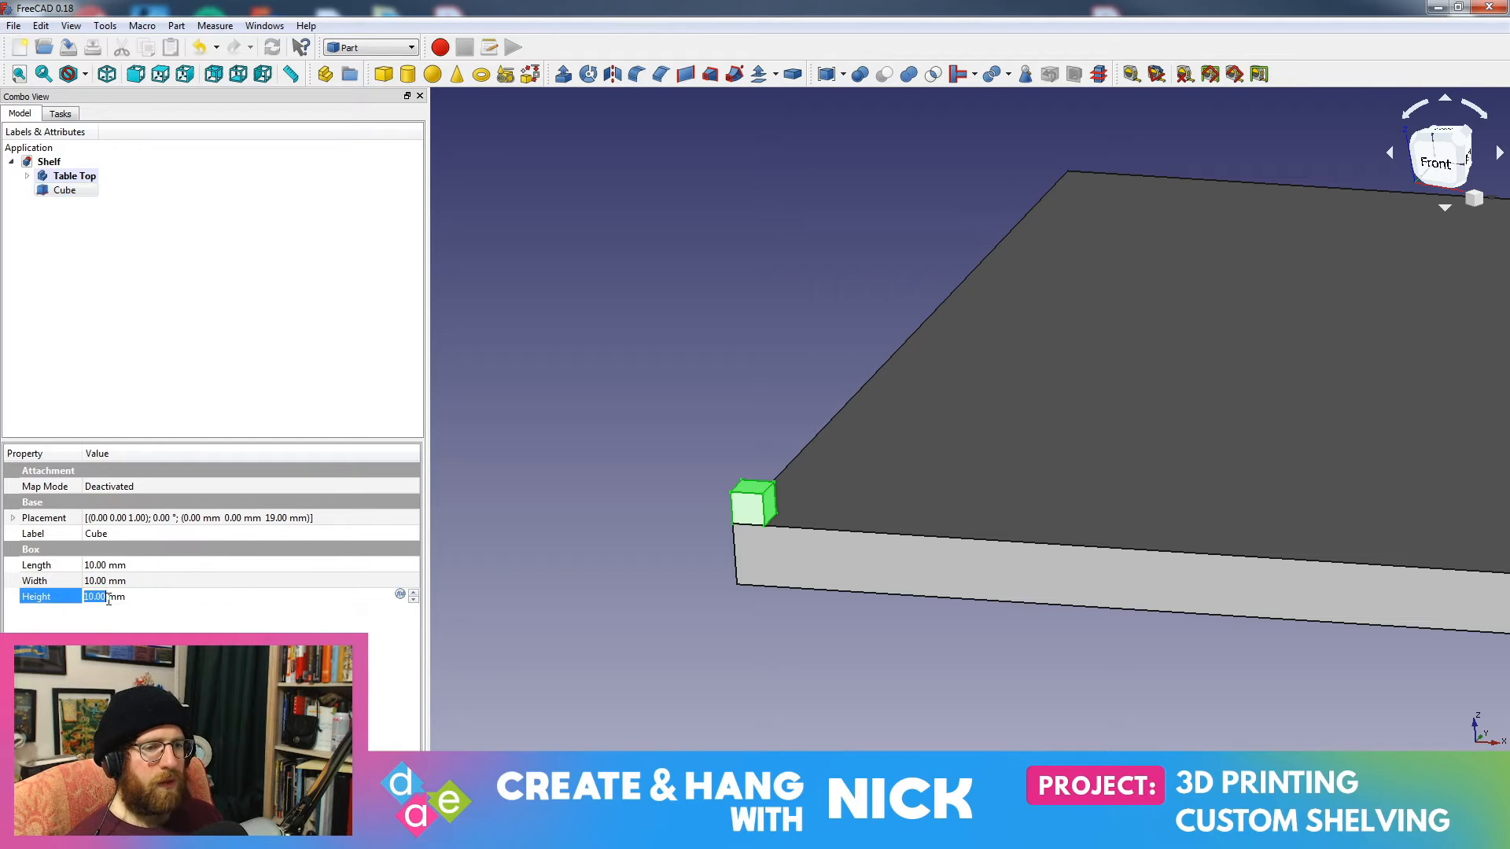
pyautogui.write('230')
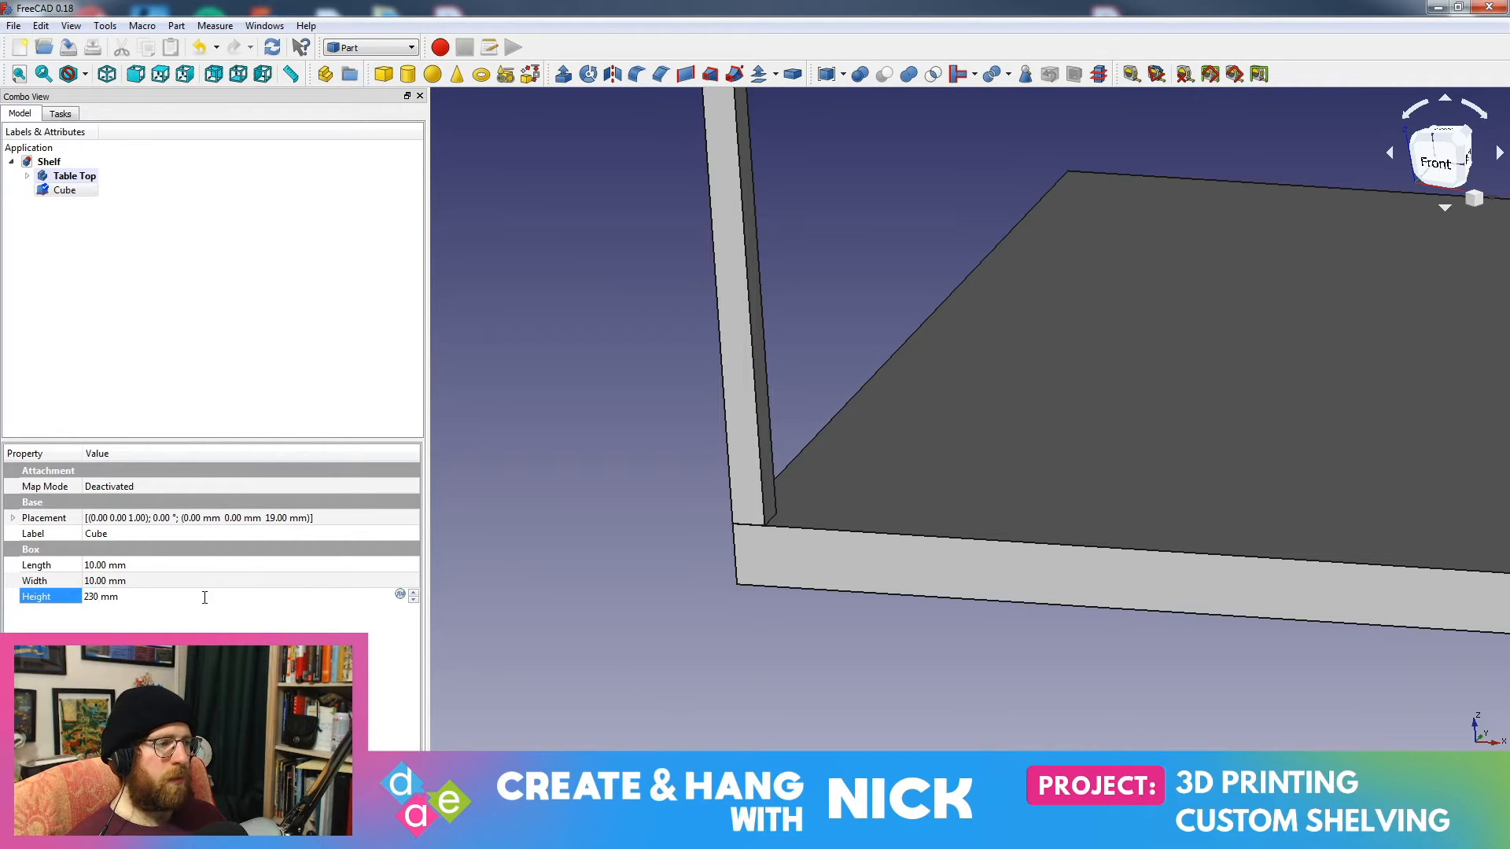
# Step: Examine the upright post on the shelf board's corner from near and far to judge its proportions
pyautogui.scroll(-10, 762, 494)
pyautogui.scroll(4, 814, 499)
pyautogui.moveTo(752, 610); pyautogui.dragTo(715, 701, button='middle')
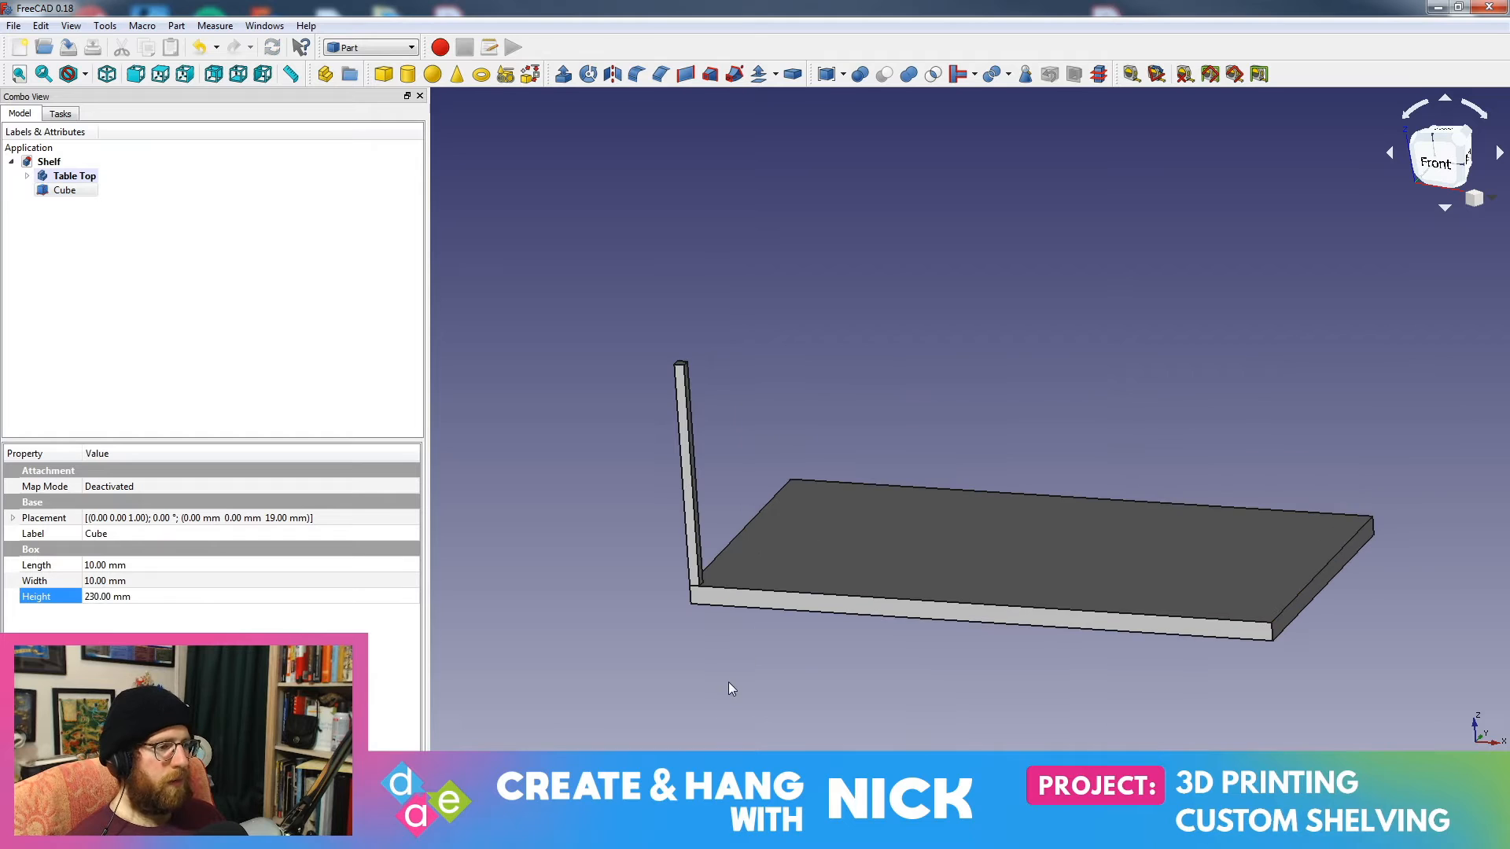
pyautogui.moveTo(790, 472); pyautogui.dragTo(852, 376, button='middle')
pyautogui.scroll(4, 748, 585)
pyautogui.scroll(3, 825, 469)
pyautogui.moveTo(802, 313); pyautogui.dragTo(991, 354, button='middle')
pyautogui.scroll(1, 906, 346)
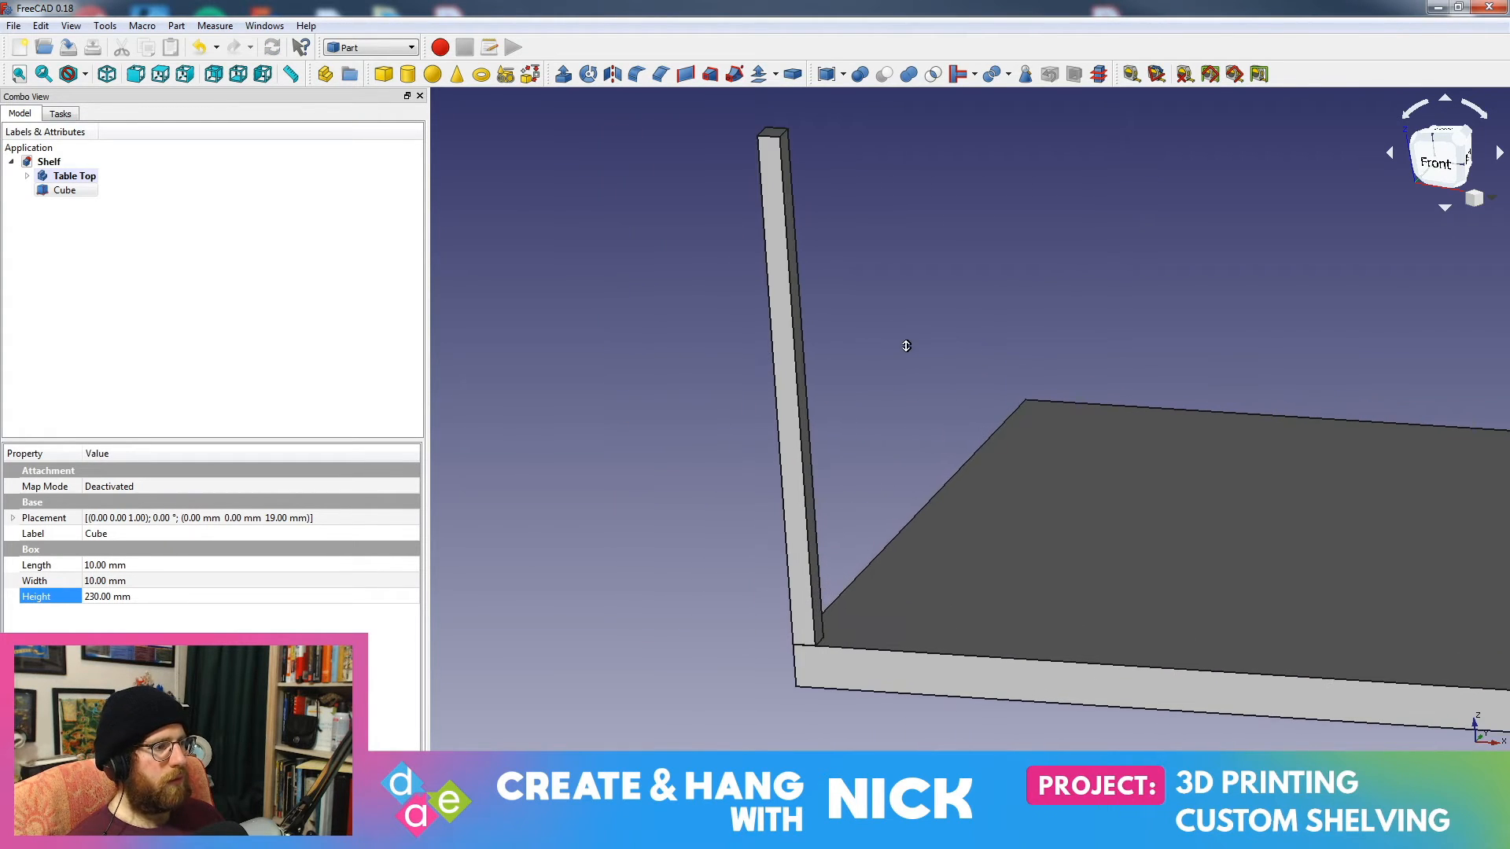
pyautogui.moveTo(884, 324); pyautogui.dragTo(912, 361, button='middle')
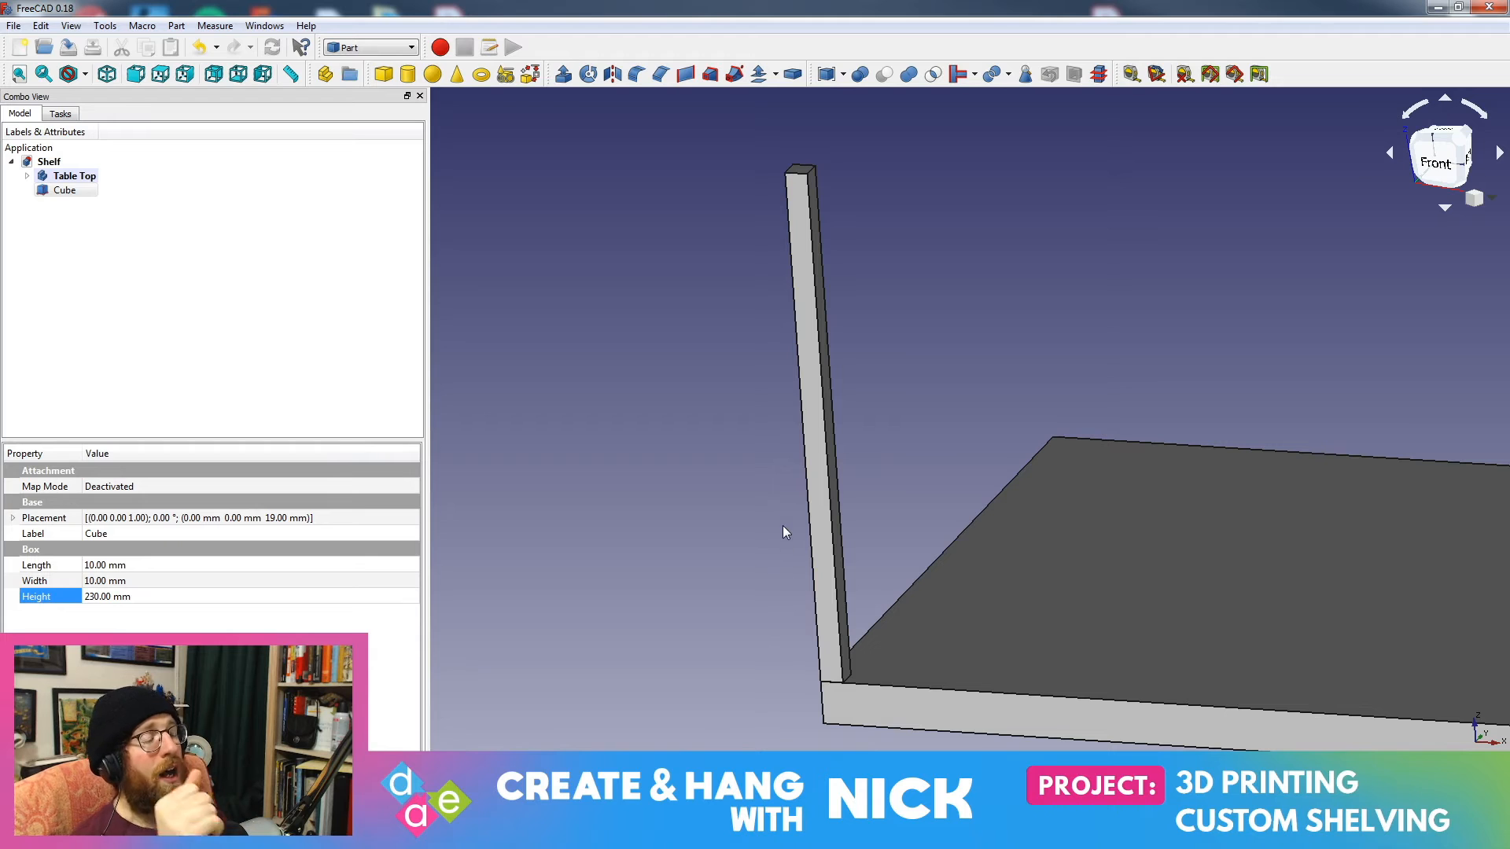
pyautogui.scroll(-5, 704, 504)
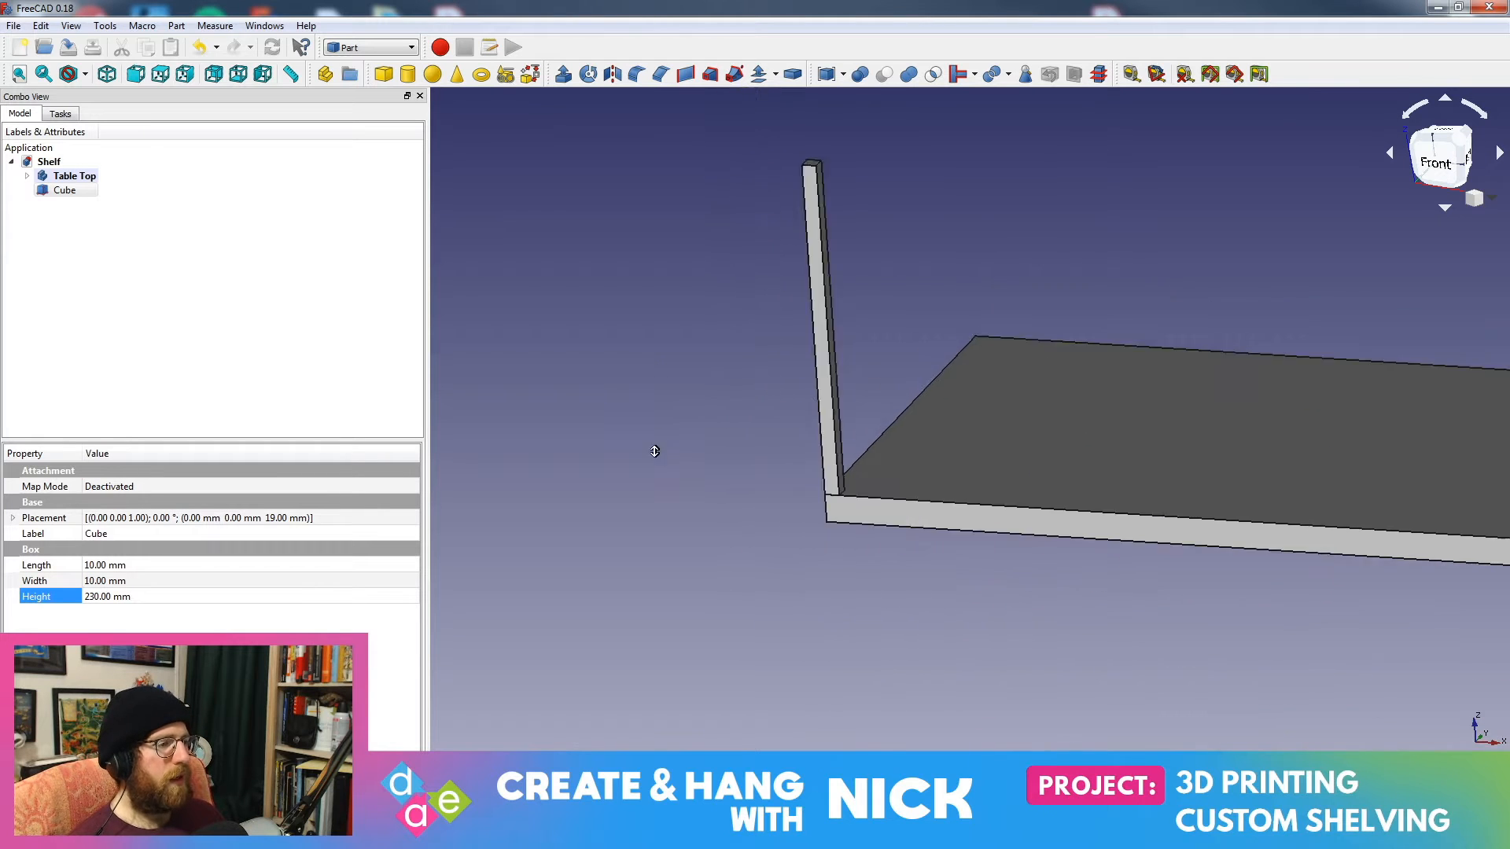
# Step: Inspect where the upright post meets the shelf board's front corner from several angles
pyautogui.moveTo(660, 445); pyautogui.dragTo(873, 391, button='middle')
pyautogui.scroll(3, 818, 519)
pyautogui.scroll(3, 954, 239)
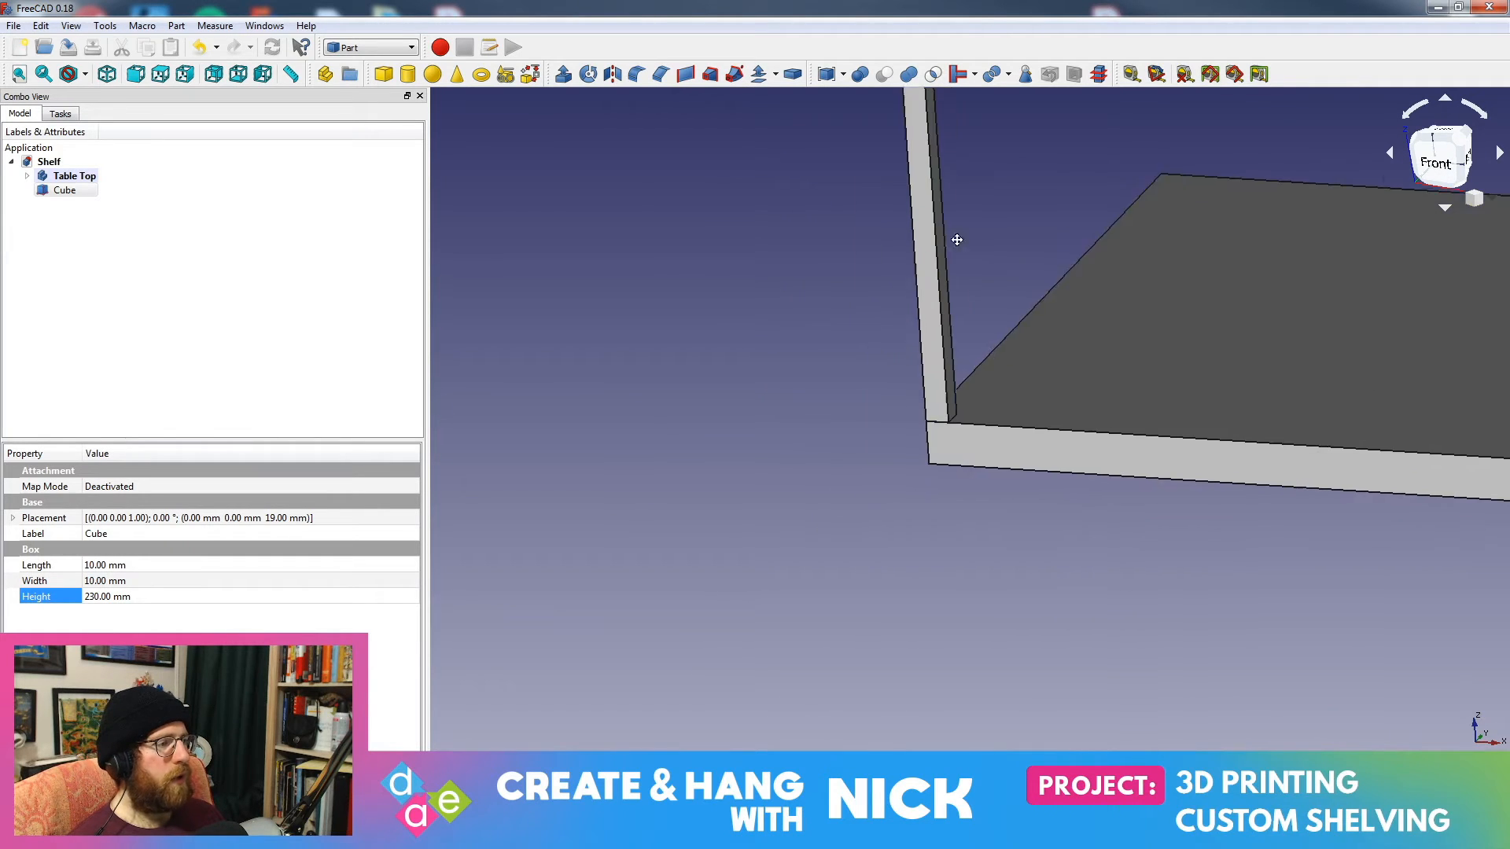
pyautogui.scroll(-4, 936, 348)
pyautogui.scroll(-4, 1051, 580)
pyautogui.moveTo(1051, 580); pyautogui.dragTo(1082, 519, button='middle')
pyautogui.scroll(6, 900, 569)
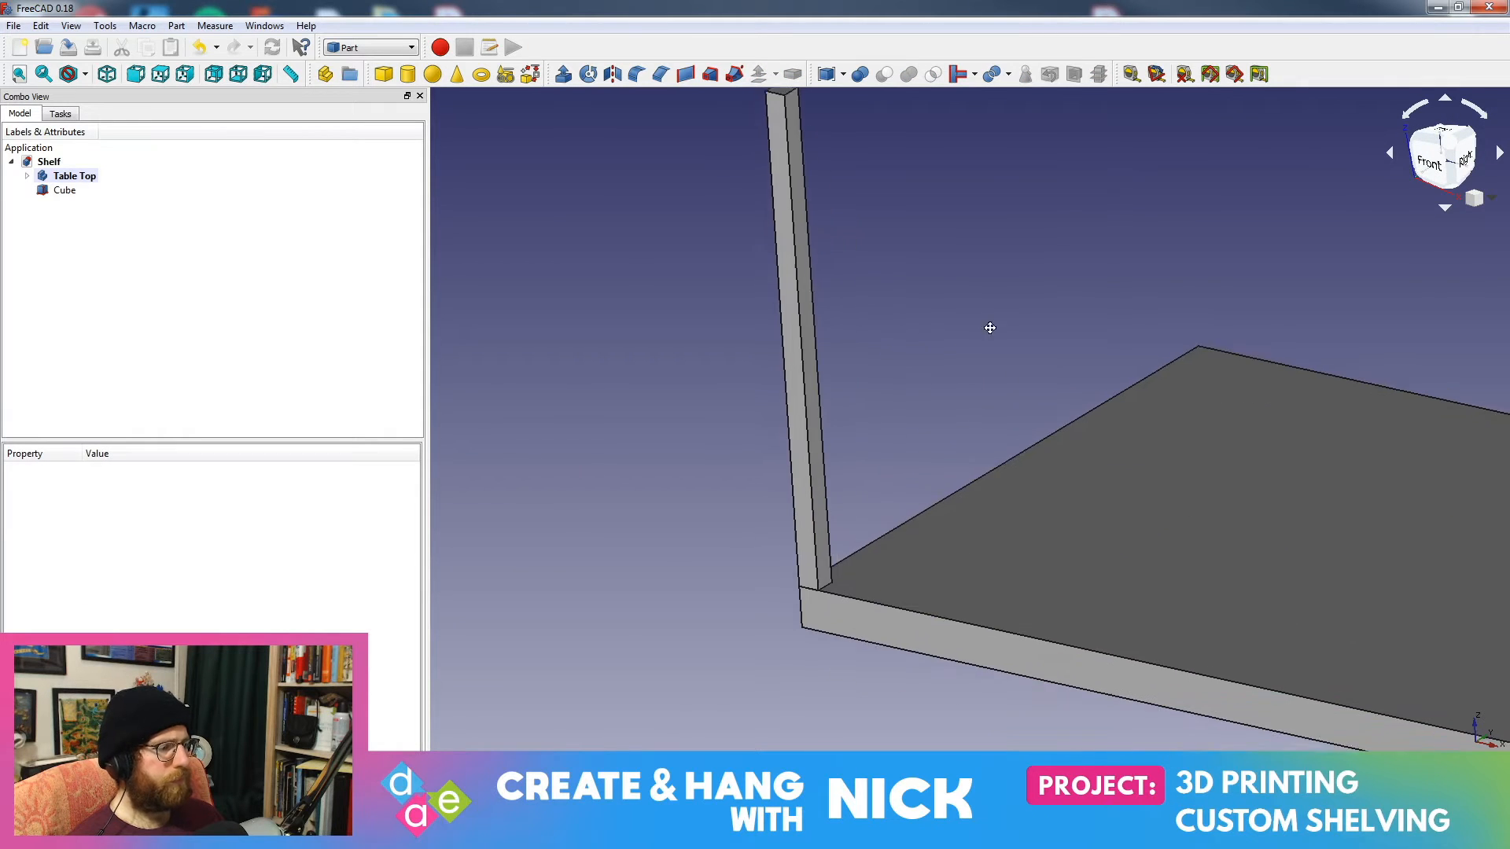
pyautogui.moveTo(935, 419); pyautogui.dragTo(968, 456, button='middle')
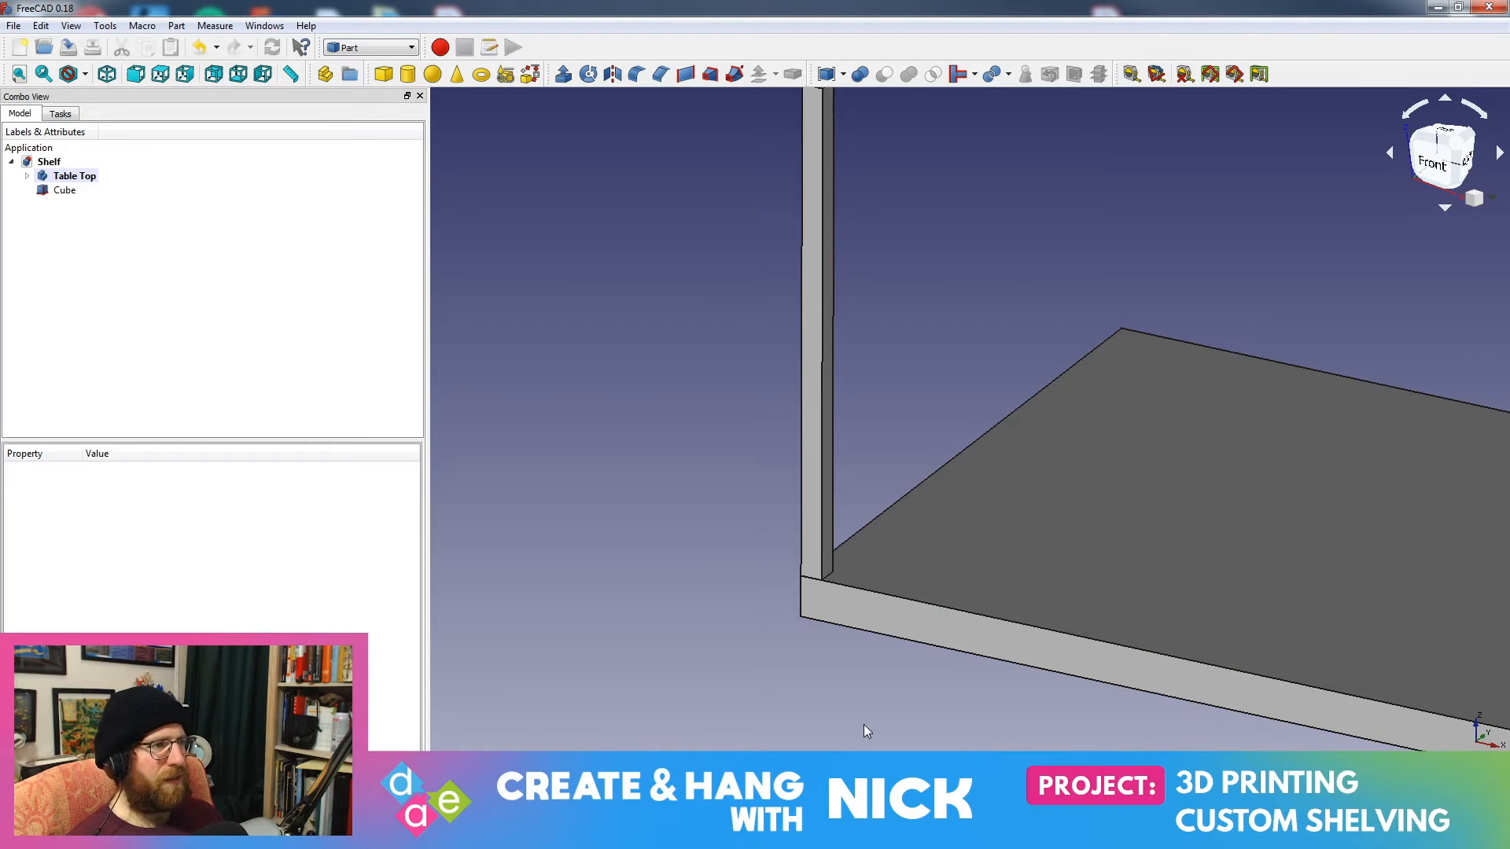
pyautogui.moveTo(859, 724); pyautogui.dragTo(748, 529, button='middle')
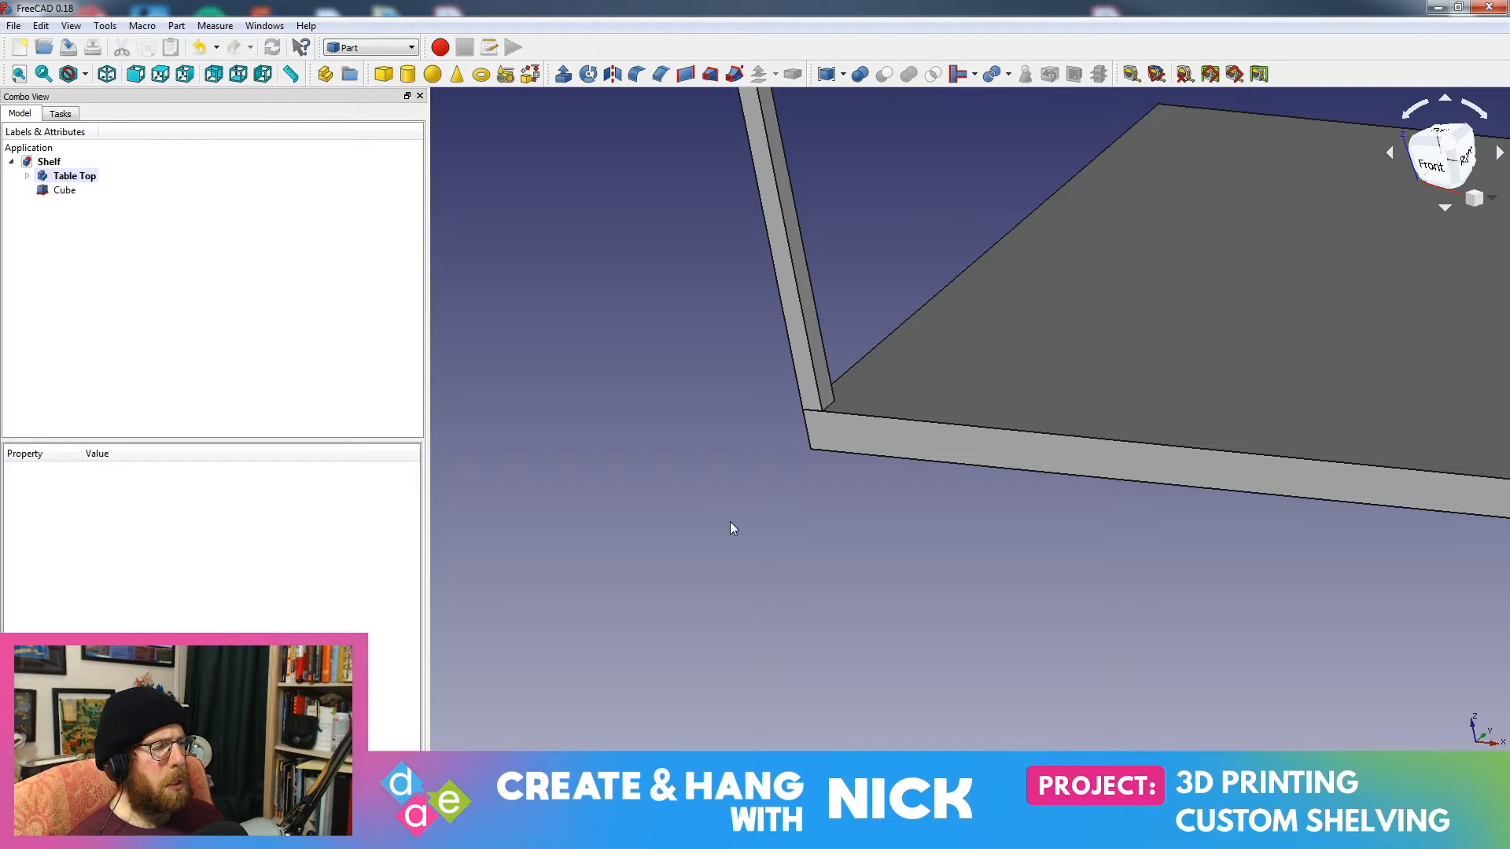
pyautogui.moveTo(730, 521); pyautogui.dragTo(712, 446, button='middle')
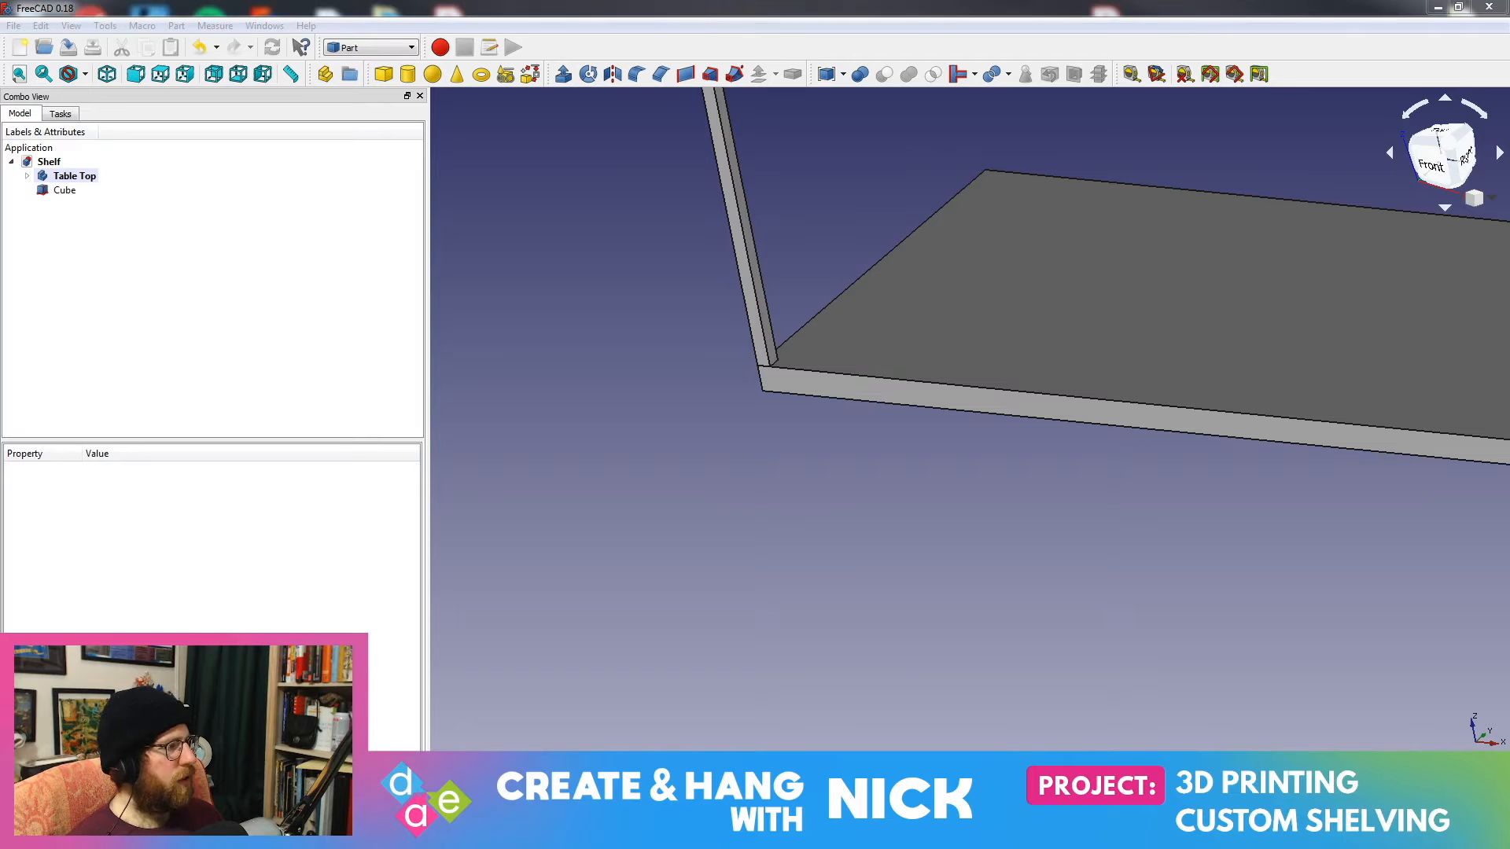
# Step: Switch to the shelf.xcf sketch in GIMP, straighten the rotated canvas and maximize the window
pyautogui.moveTo(1509, 49); pyautogui.dragTo(775, 50)
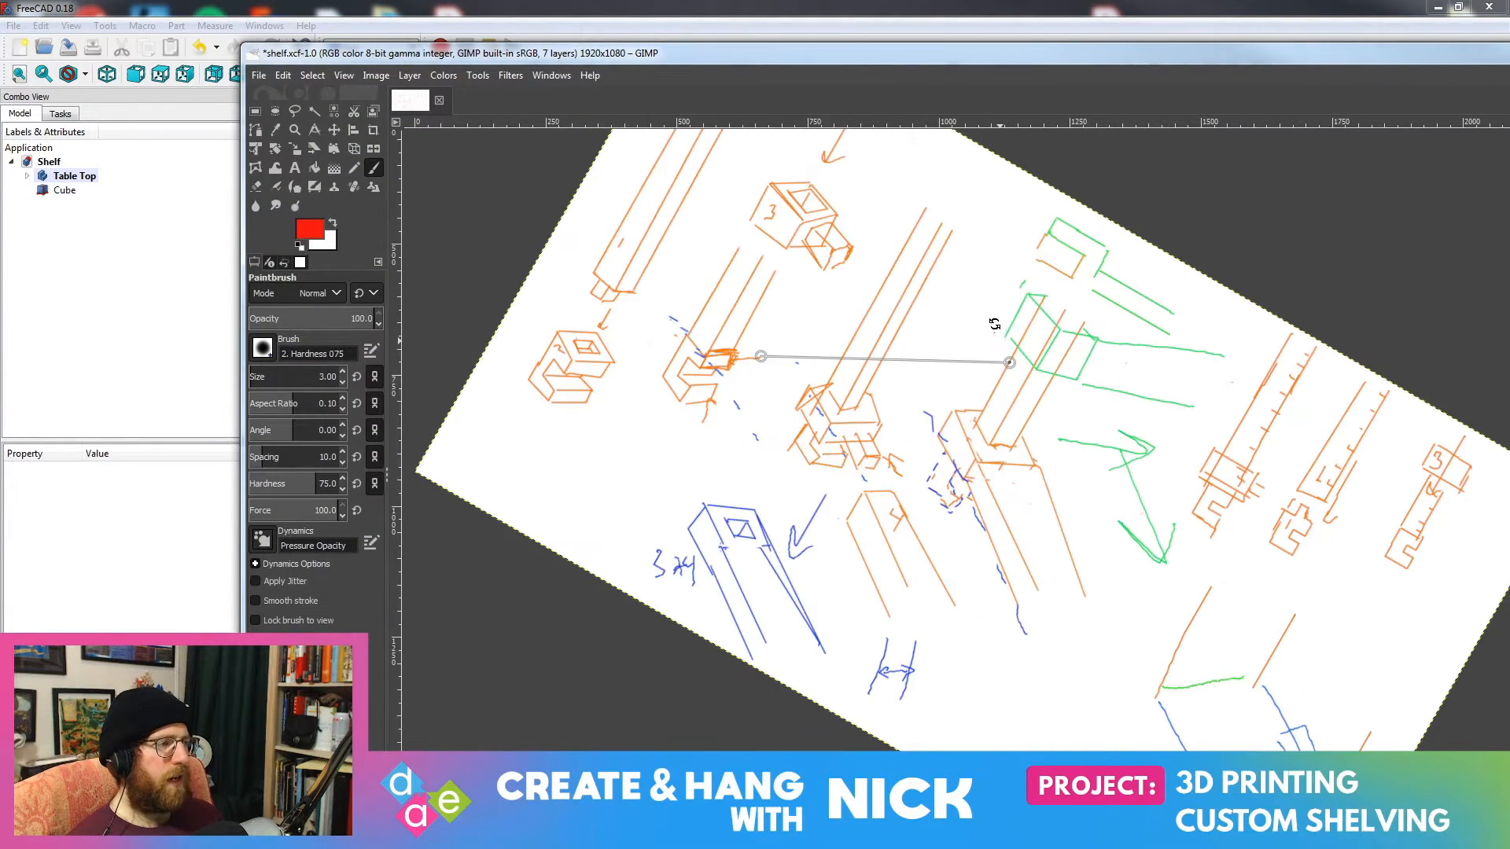
pyautogui.hotkey('shift', '1')
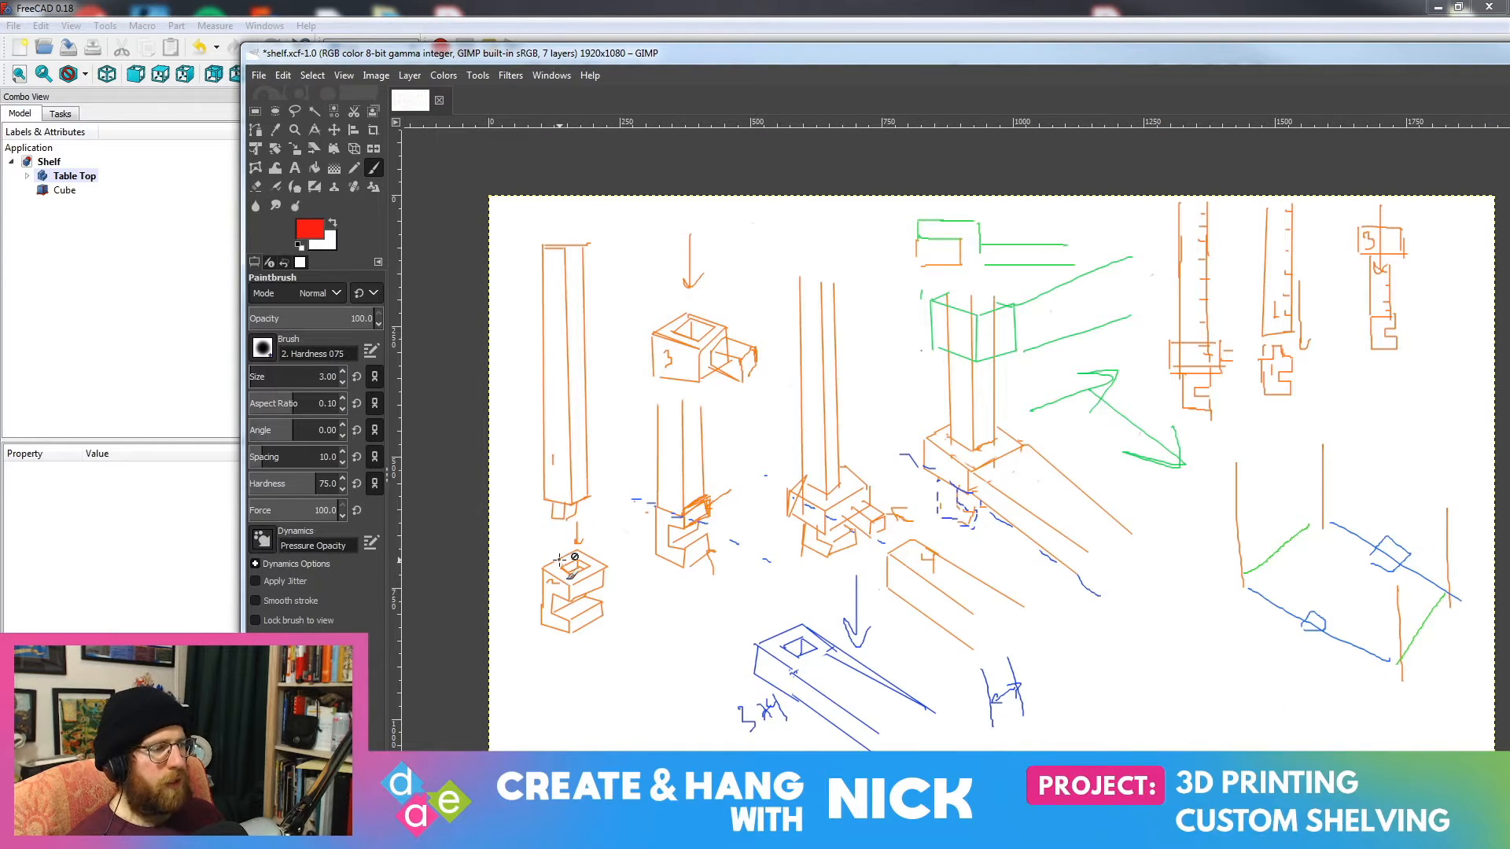
pyautogui.moveTo(1243, 55); pyautogui.dragTo(966, 55)
pyautogui.doubleClick(966, 55)
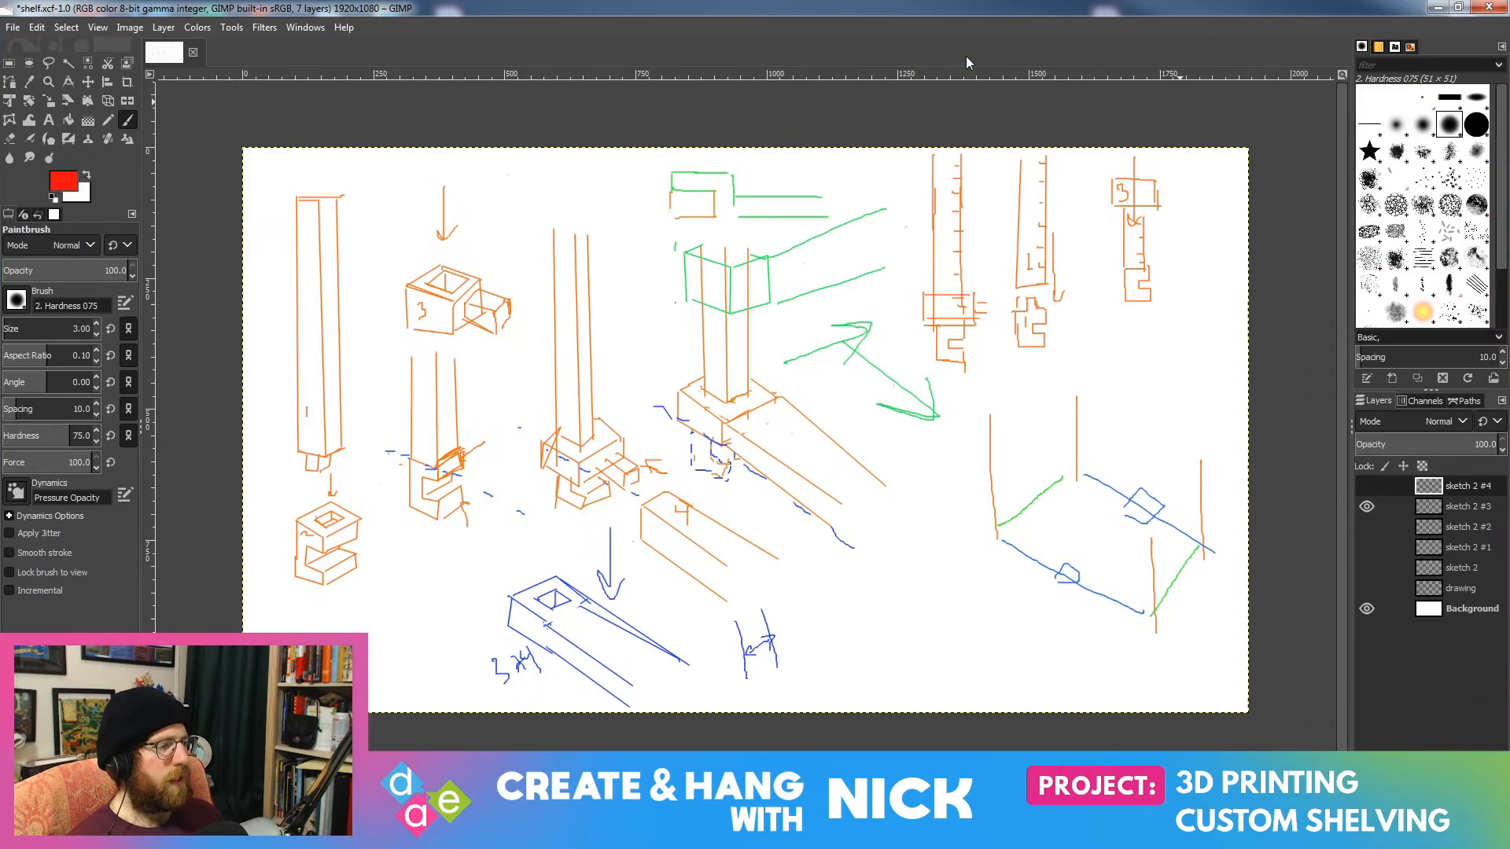
# Step: Hide the "sketch 2 #3" layer, show the "sketch 2" layer with the board's corner blocks and make it active
pyautogui.click(1369, 508)
pyautogui.click(1370, 529)
pyautogui.click(1369, 530)
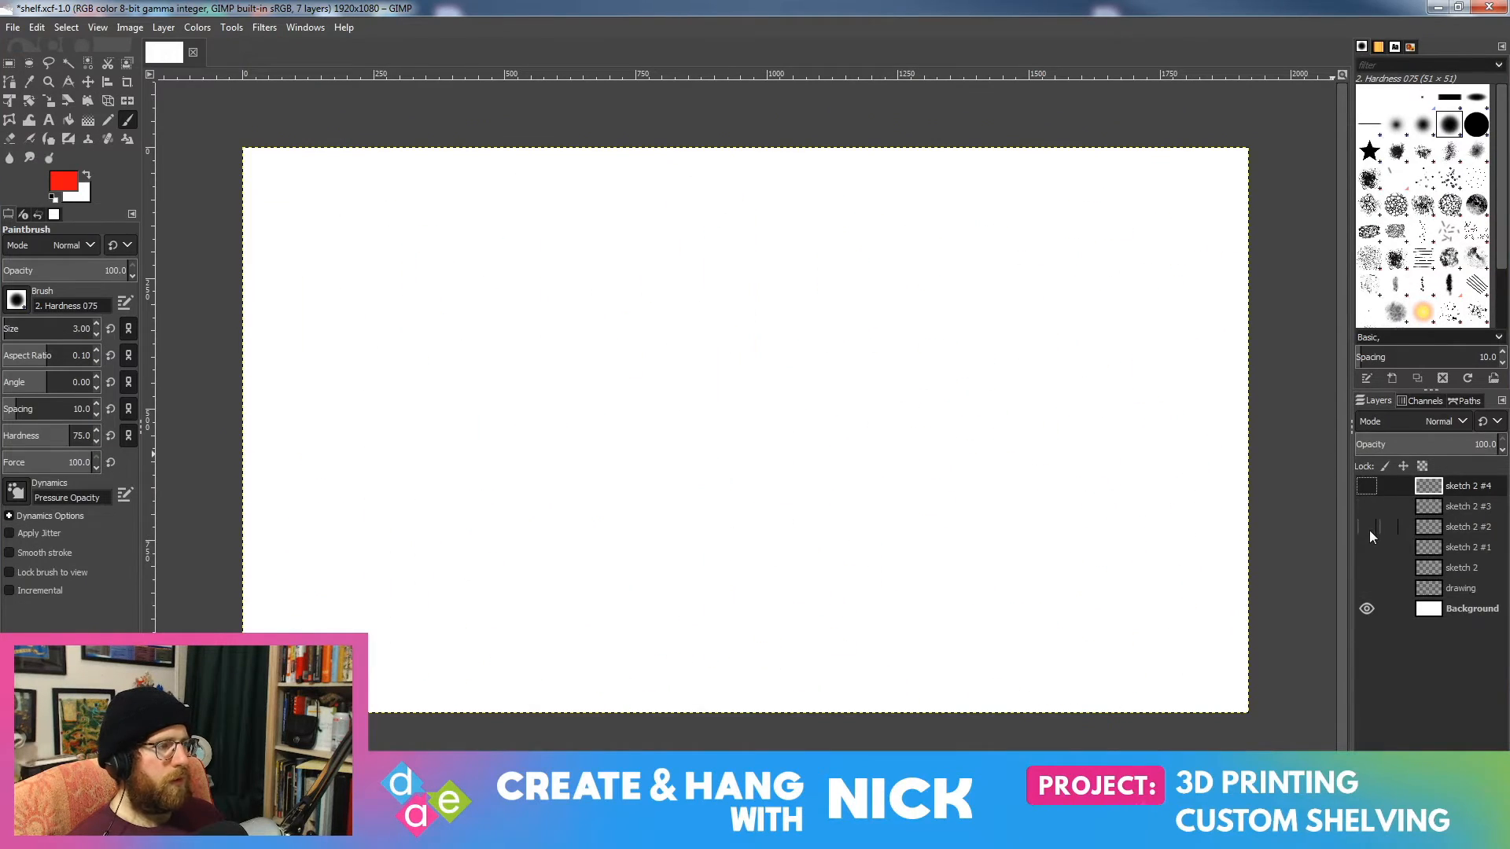
pyautogui.click(1370, 565)
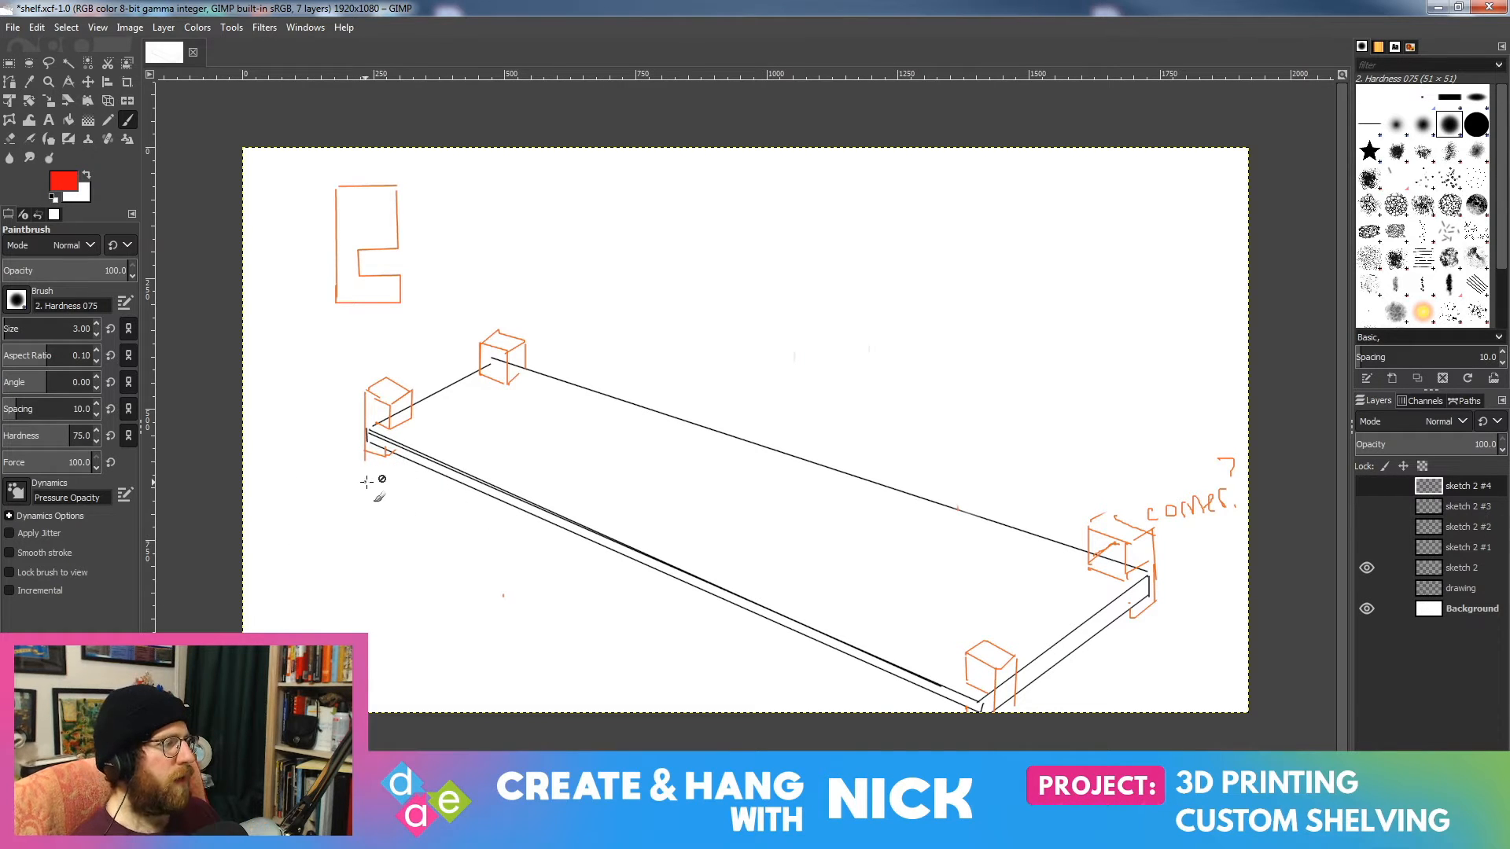
pyautogui.click(1378, 567)
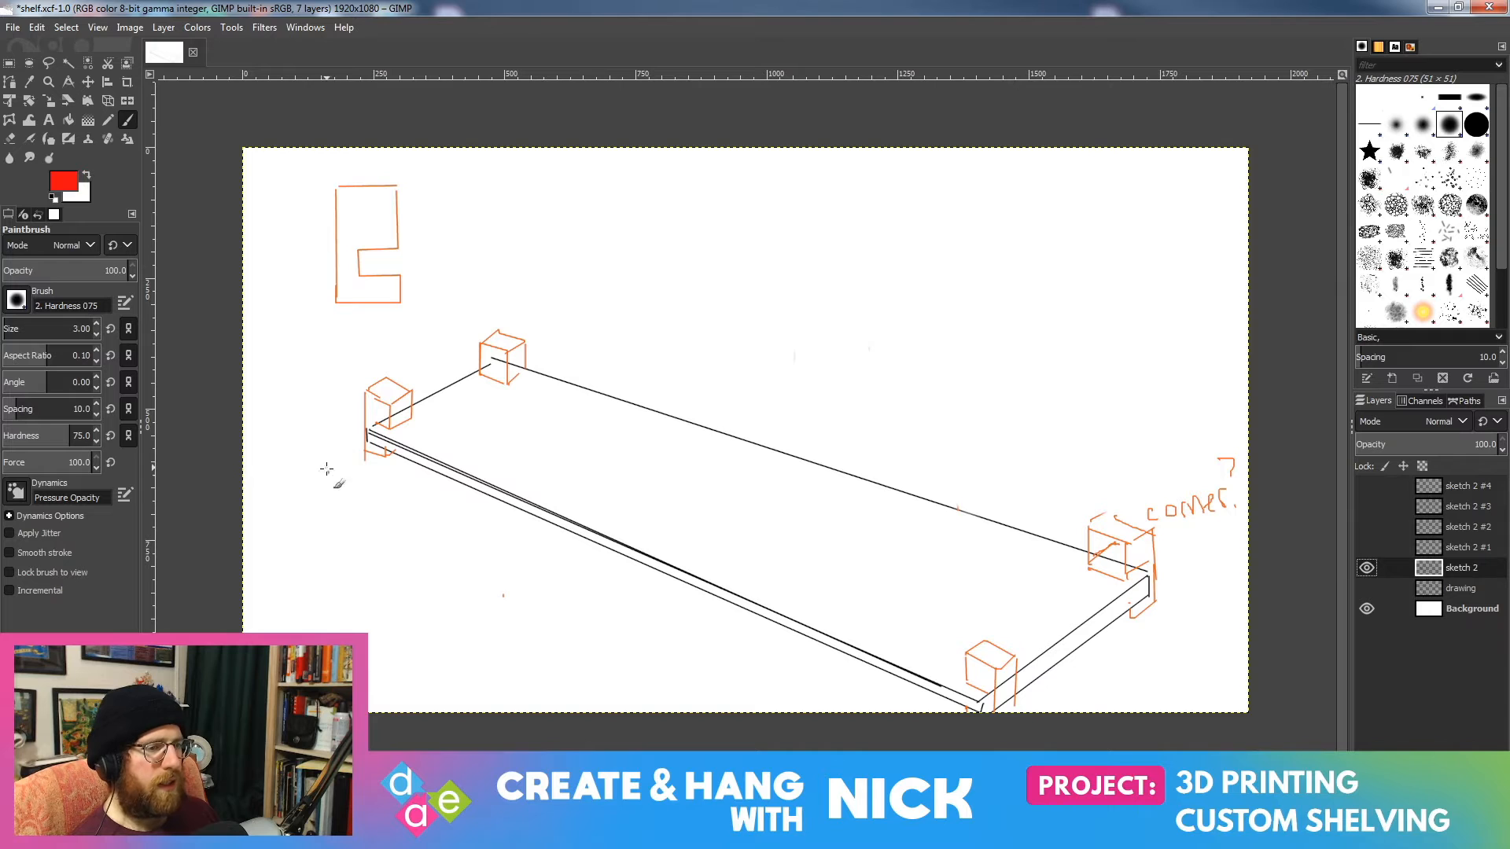
# Step: Draw red freehand strokes around the shelf board sketch and undo them
pyautogui.moveTo(244, 486)
pyautogui.mouseDown()
pyautogui.moveTo(344, 451)
pyautogui.moveTo(862, 721)
pyautogui.mouseUp()
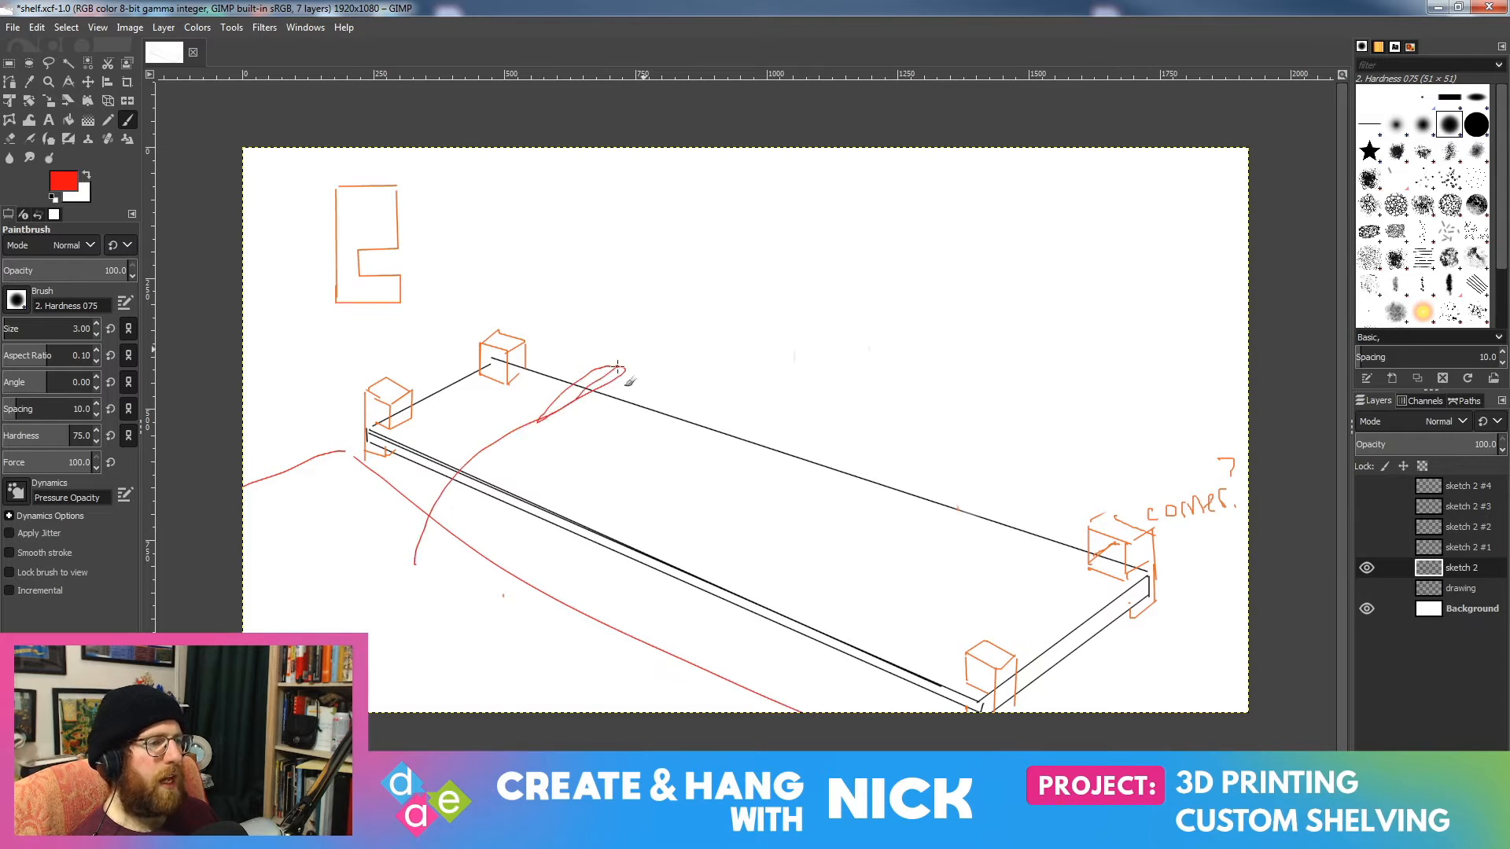
pyautogui.hotkey('ctrl', 'z')
pyautogui.hotkey('ctrl', 'z')
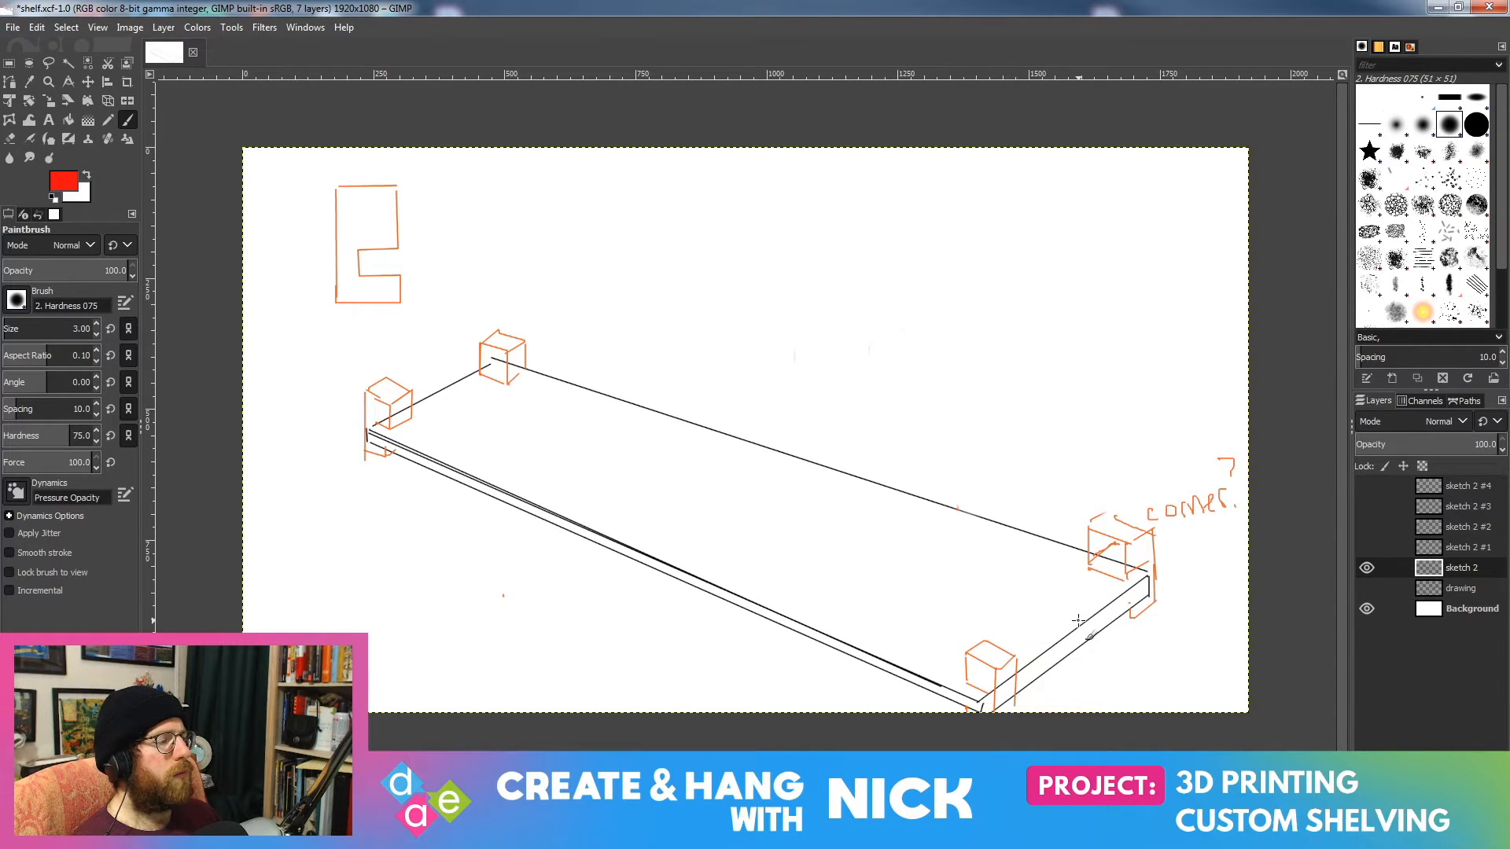
pyautogui.moveTo(468, 226)
pyautogui.mouseDown()
pyautogui.moveTo(445, 211)
pyautogui.moveTo(452, 247)
pyautogui.mouseUp()
pyautogui.hotkey('ctrl', 'z')
pyautogui.hotkey('ctrl', 'z')
# Step: Set the foreground colour to bright red for the Paintbrush
pyautogui.keyDown('ctrl'); pyautogui.click(1165, 414); pyautogui.keyUp('ctrl')
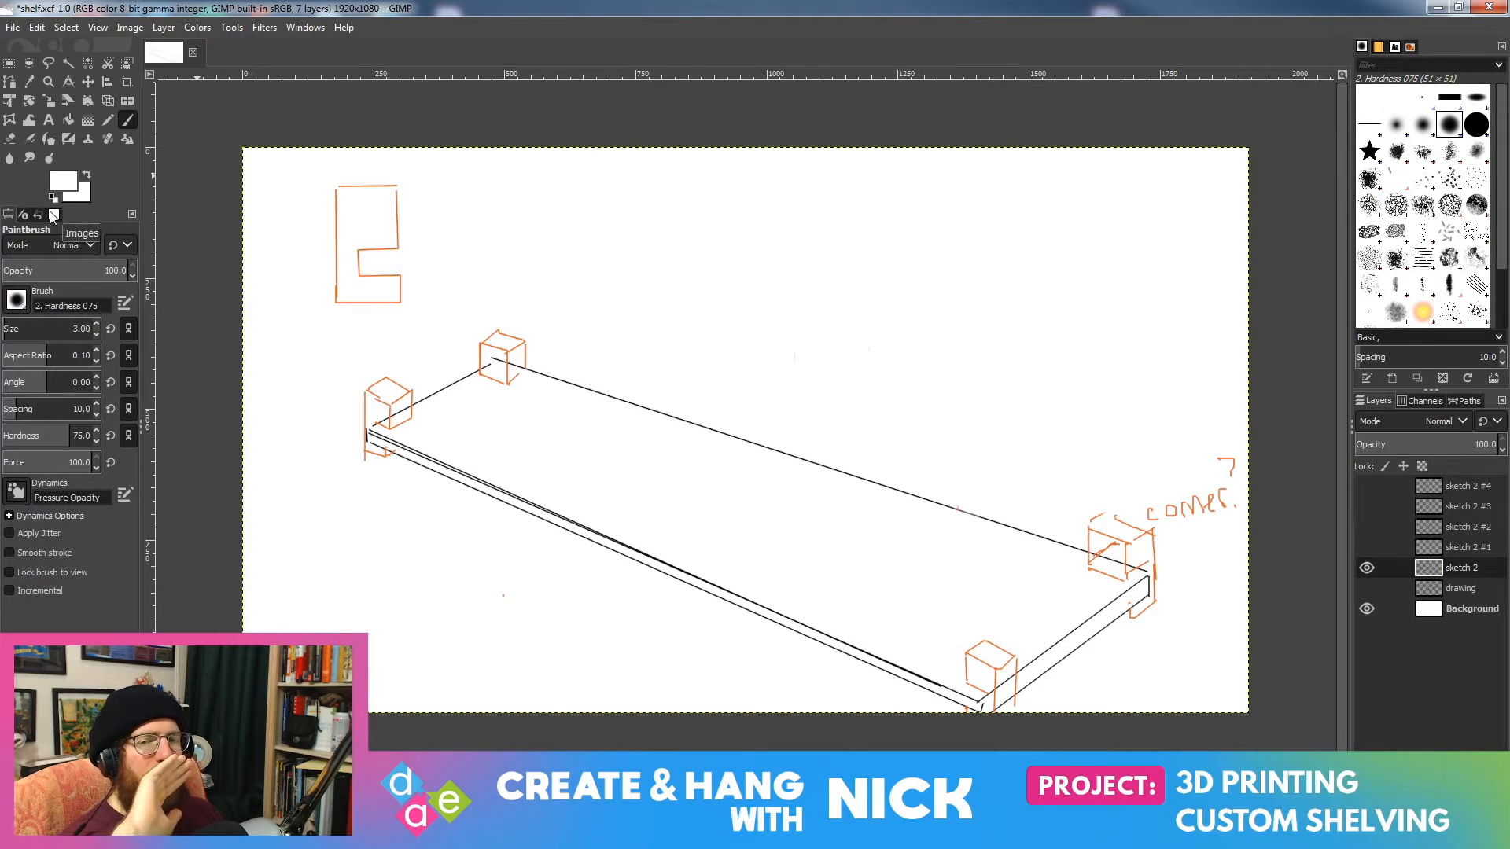
pyautogui.click(62, 181)
pyautogui.click(437, 275)
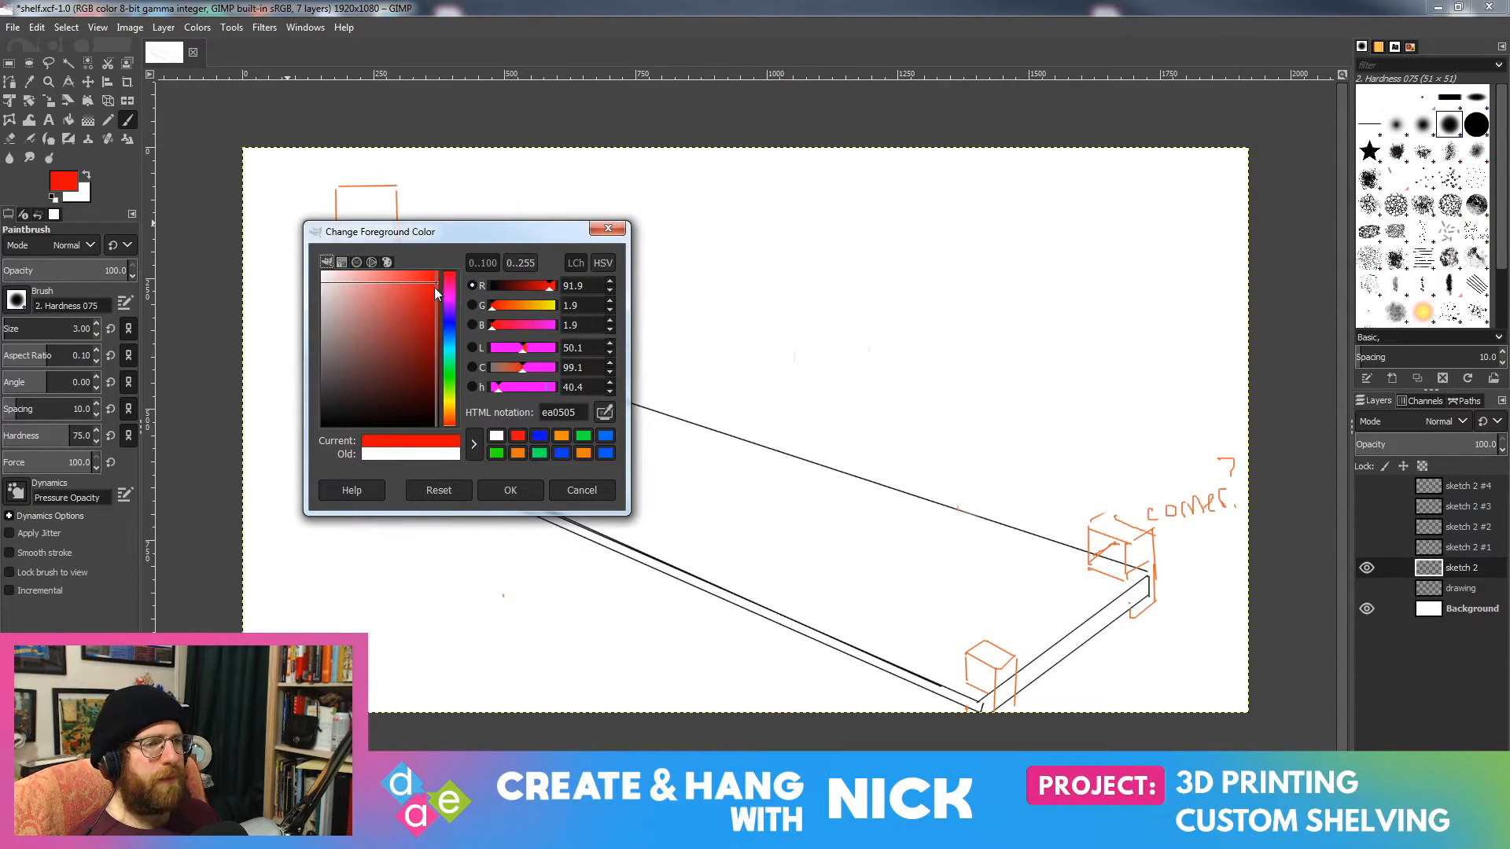
pyautogui.click(508, 497)
# Step: Try crossing out the corner block labelled "corner?" with red strokes, and undo them
pyautogui.moveTo(1074, 315)
pyautogui.mouseDown()
pyautogui.moveTo(1070, 349)
pyautogui.moveTo(1105, 426)
pyautogui.mouseUp()
pyautogui.hotkey('ctrl', 'z')
pyautogui.moveTo(1113, 488); pyautogui.dragTo(1218, 556)
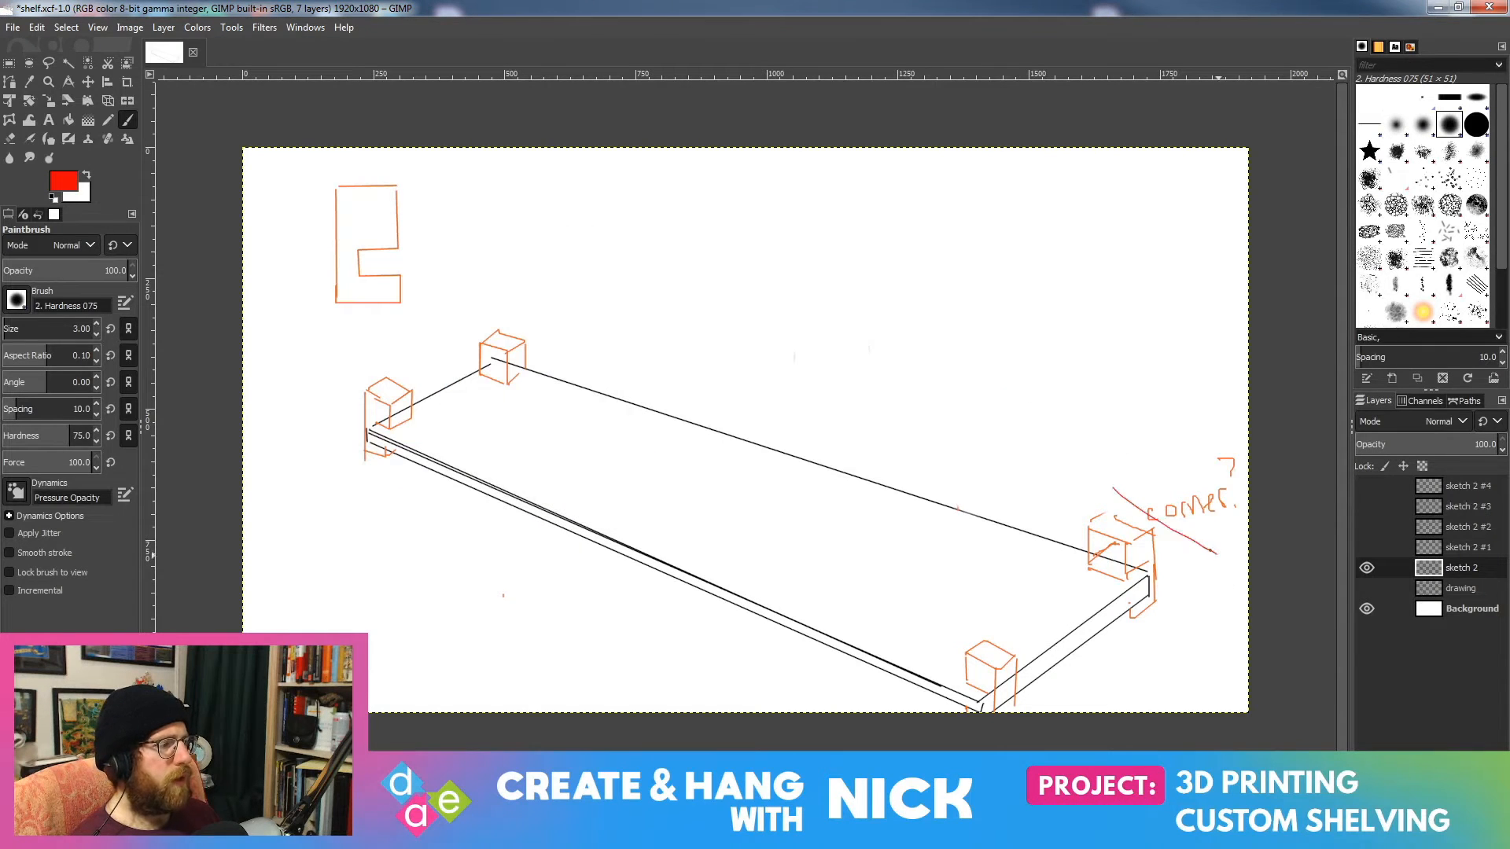
pyautogui.moveTo(1207, 503); pyautogui.dragTo(1106, 546)
pyautogui.hotkey('ctrl', 'z')
pyautogui.hotkey('ctrl', 'z')
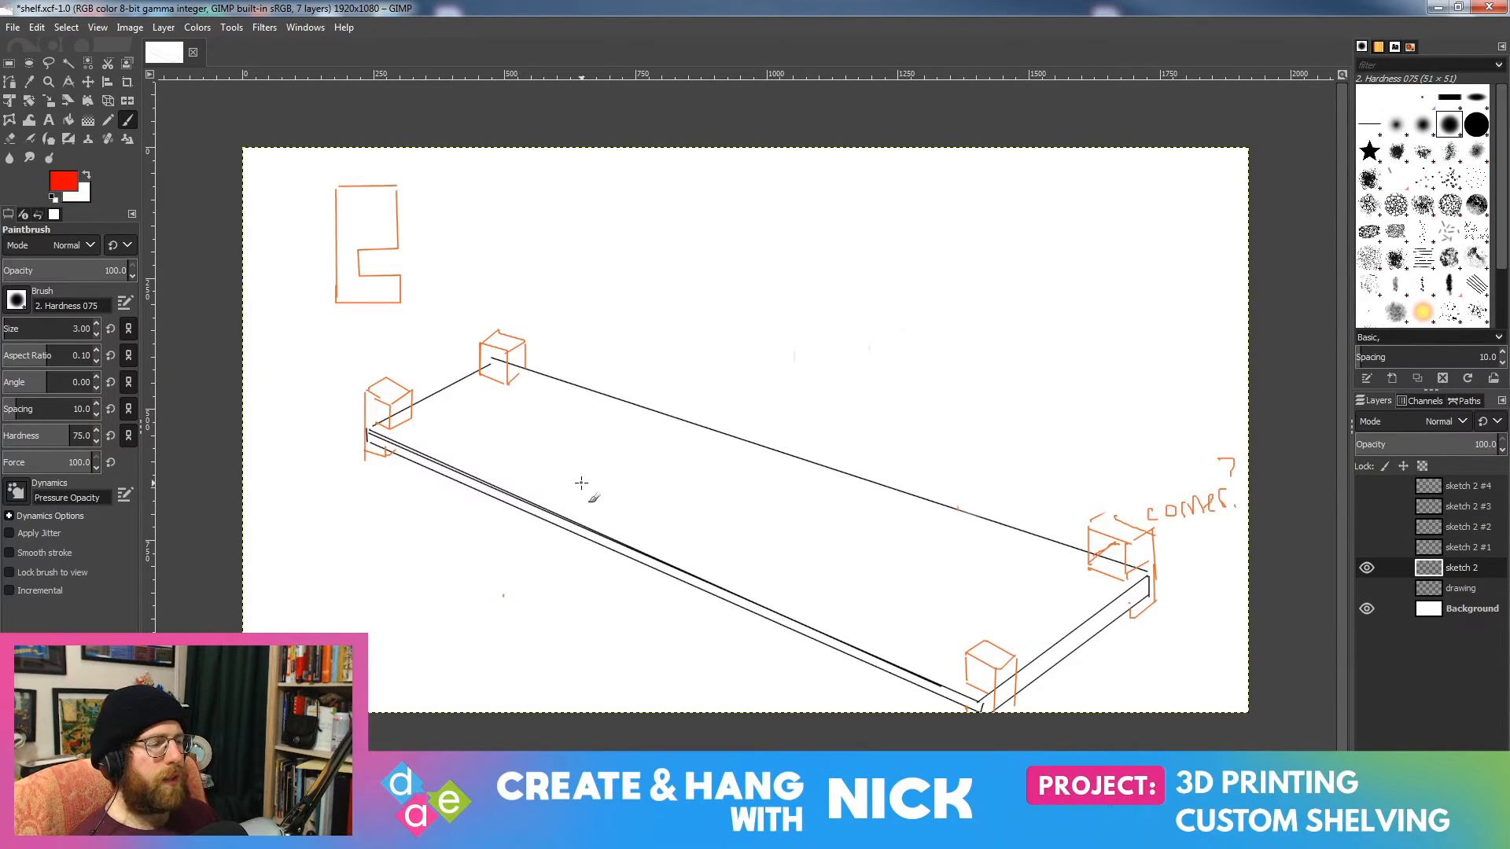
# Step: Hide the "sketch 2" layer, show "sketch 2 #3" again and return to the shelf model in FreeCAD
pyautogui.click(1367, 568)
pyautogui.click(1367, 507)
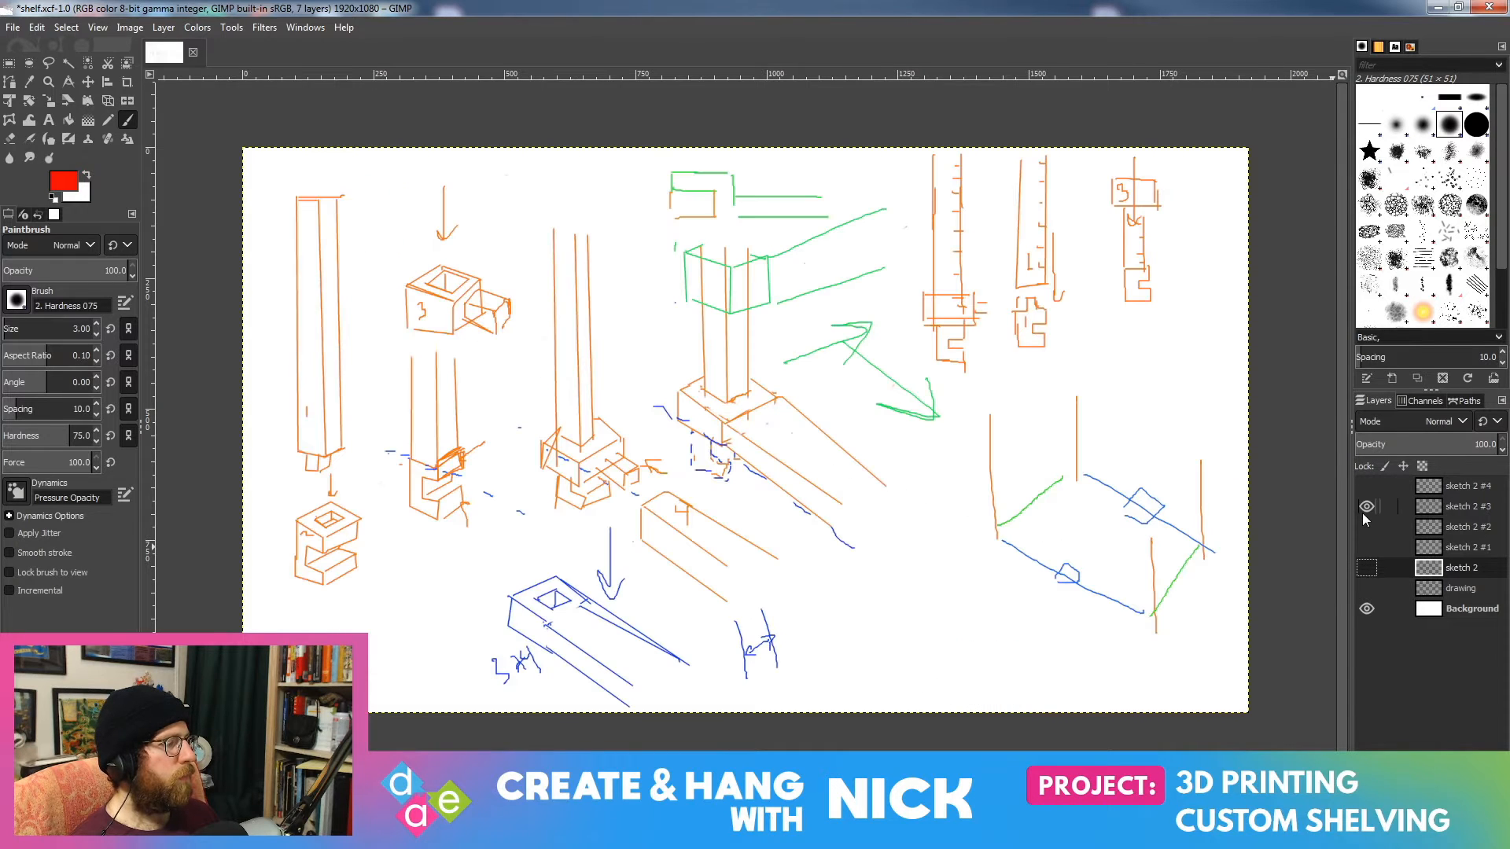
pyautogui.moveTo(818, 6); pyautogui.dragTo(1509, 228)
pyautogui.moveTo(1030, 390); pyautogui.dragTo(1023, 497, button='middle')
pyautogui.click(174, 303)
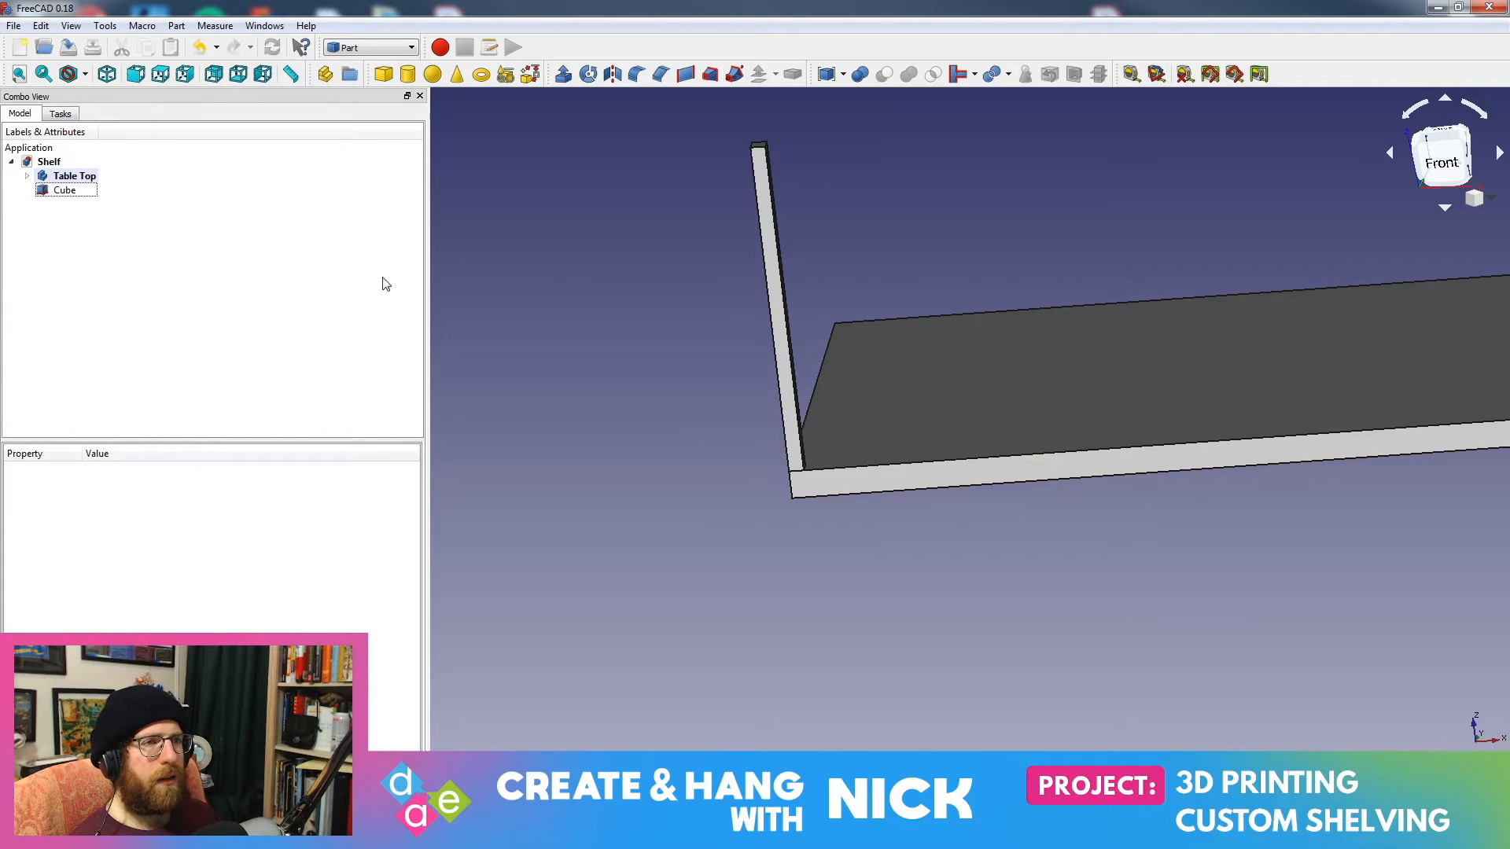
# Step: Rename the cube as "Shelf Corner Support" and clear the selection
pyautogui.click(27, 176)
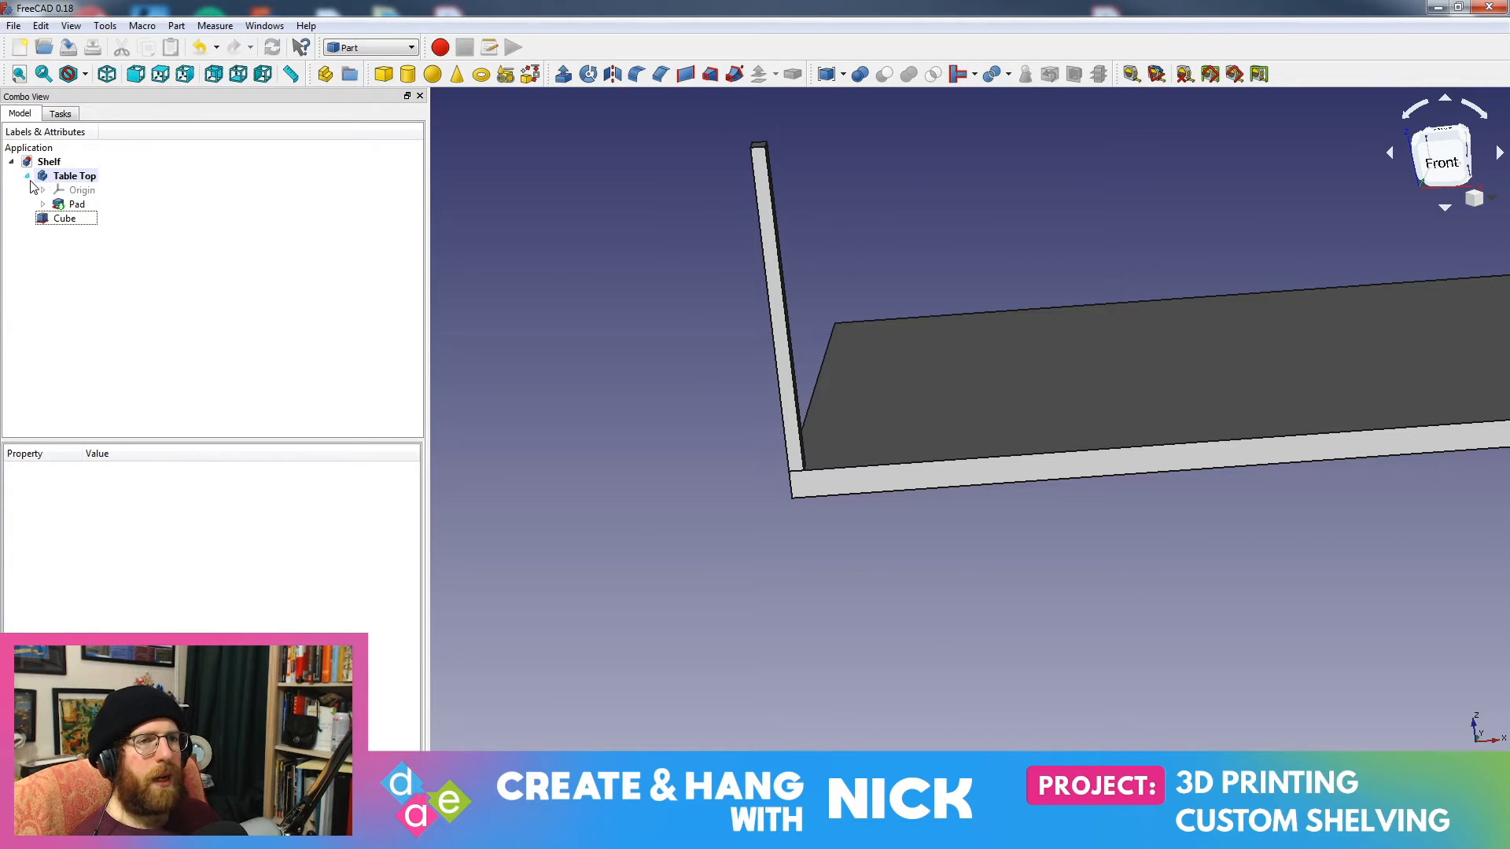
pyautogui.click(26, 176)
pyautogui.click(87, 192)
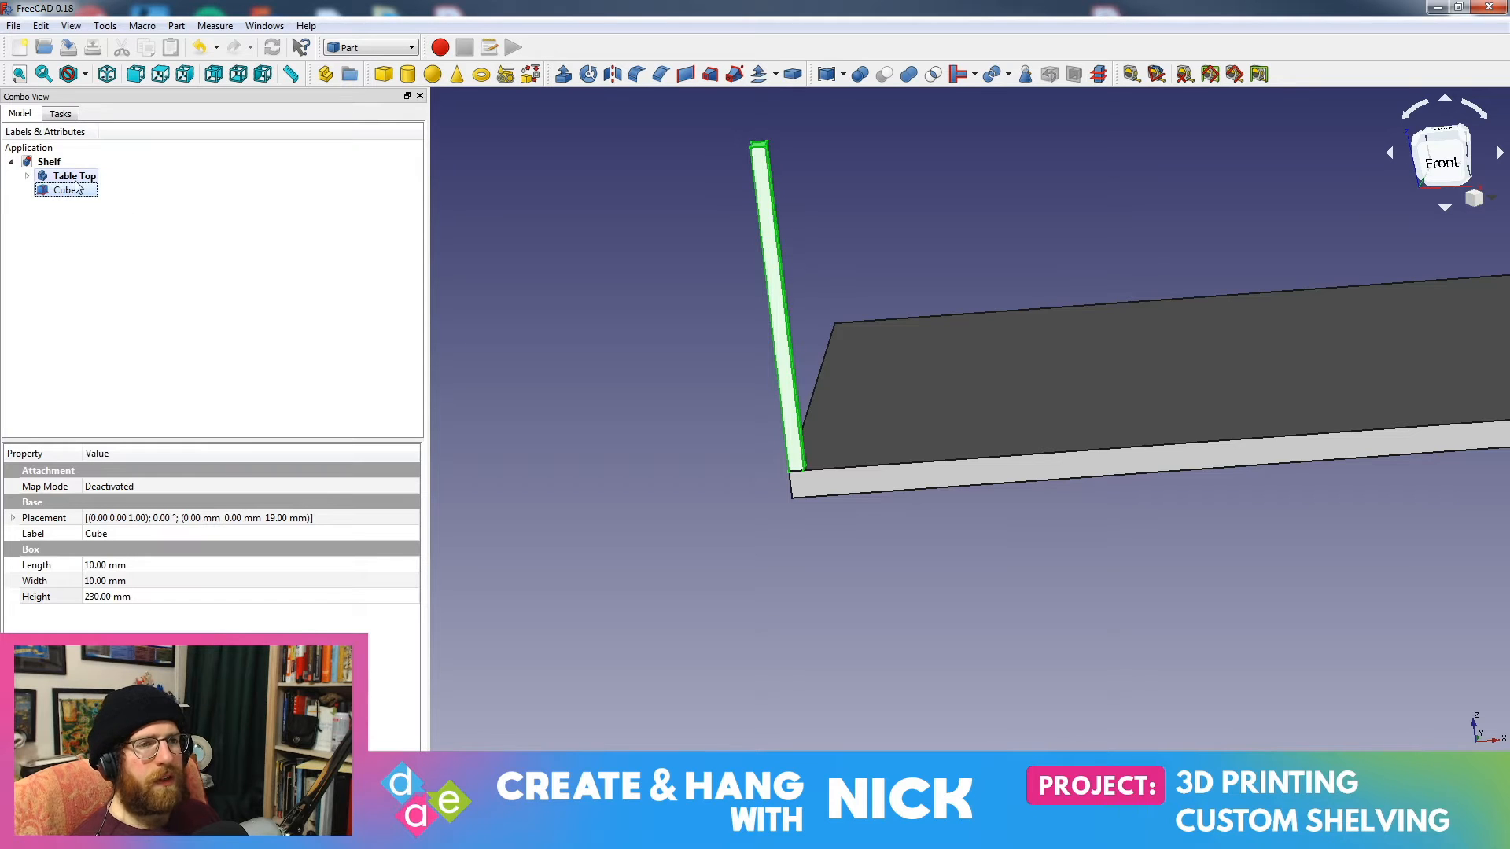
pyautogui.rightClick(75, 192)
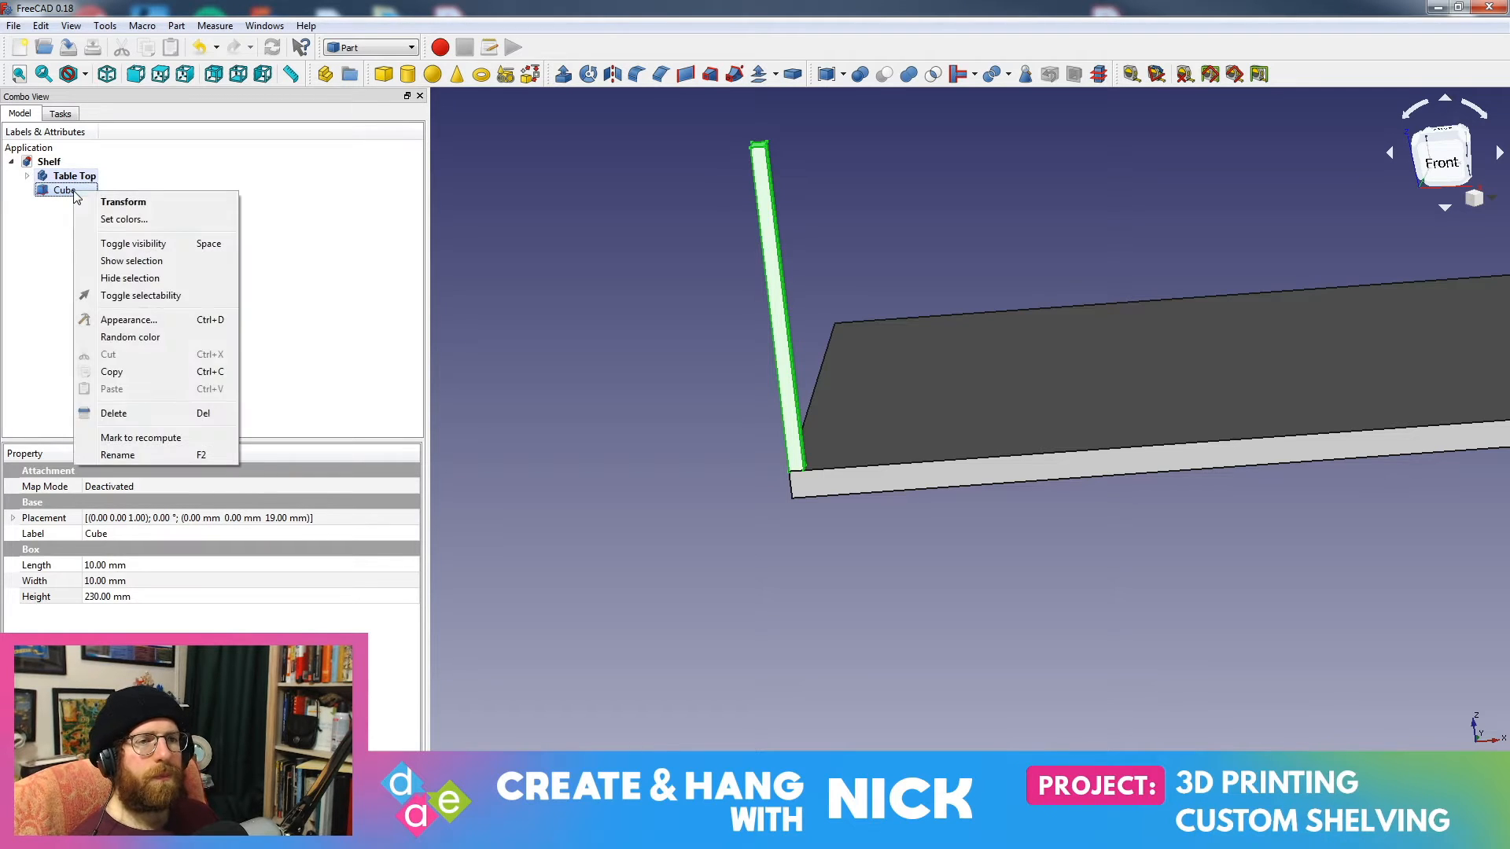
pyautogui.click(116, 454)
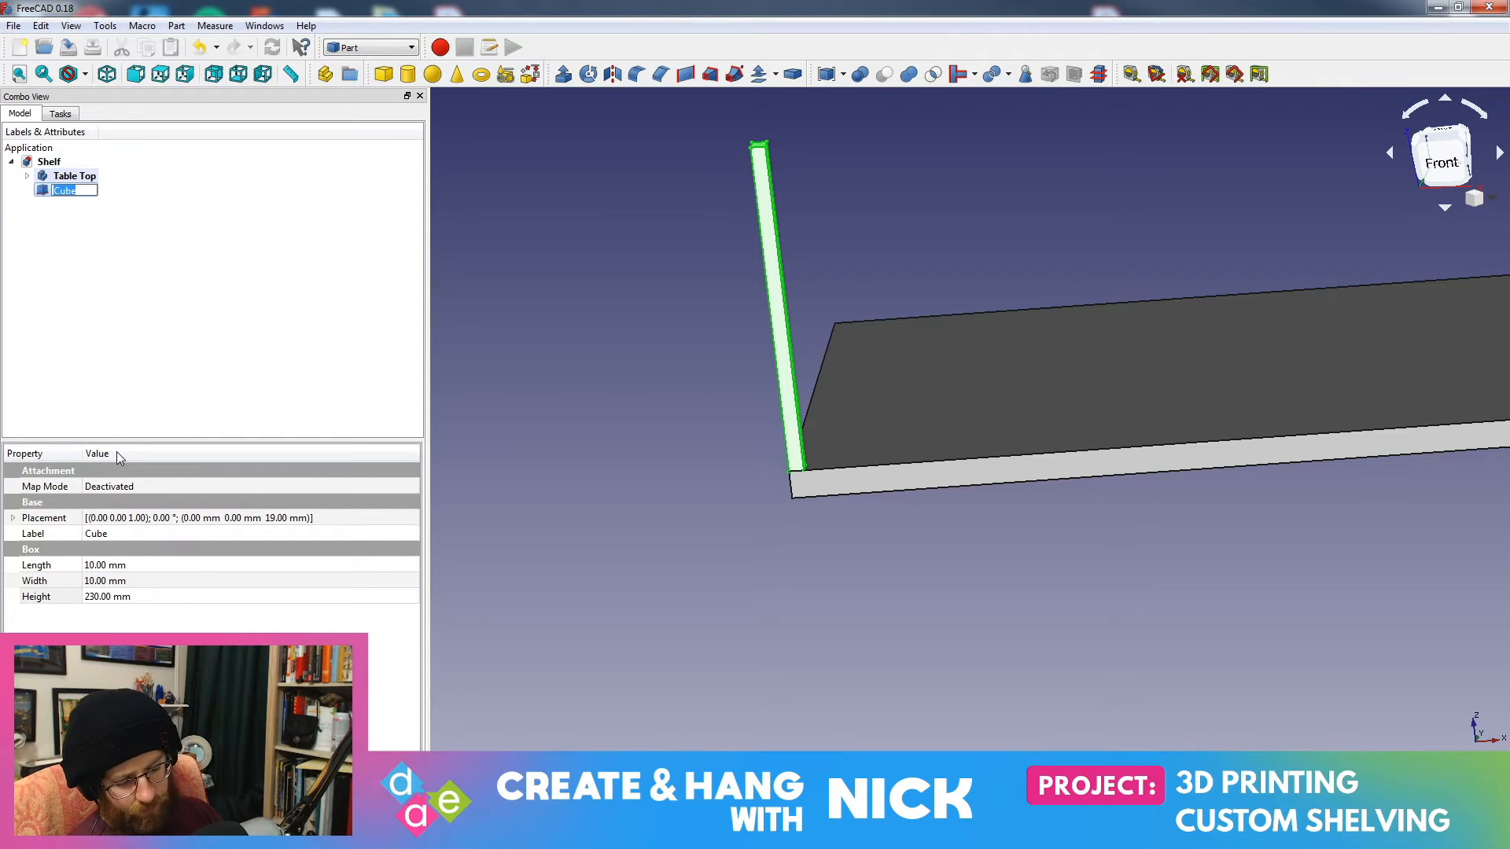
pyautogui.write('Su')
pyautogui.press('BackSpace')
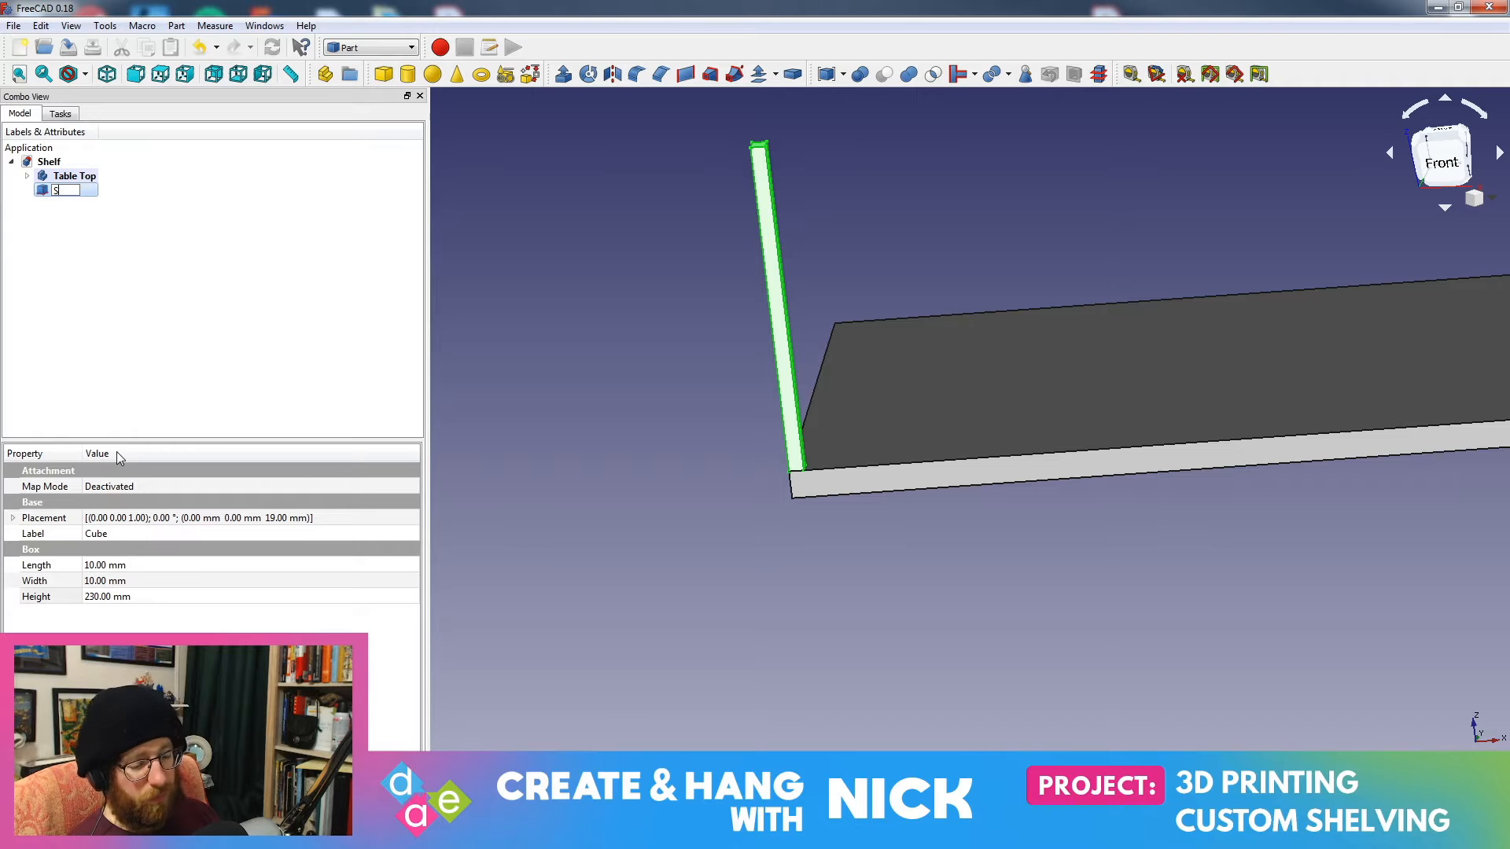
pyautogui.write('Shelf')
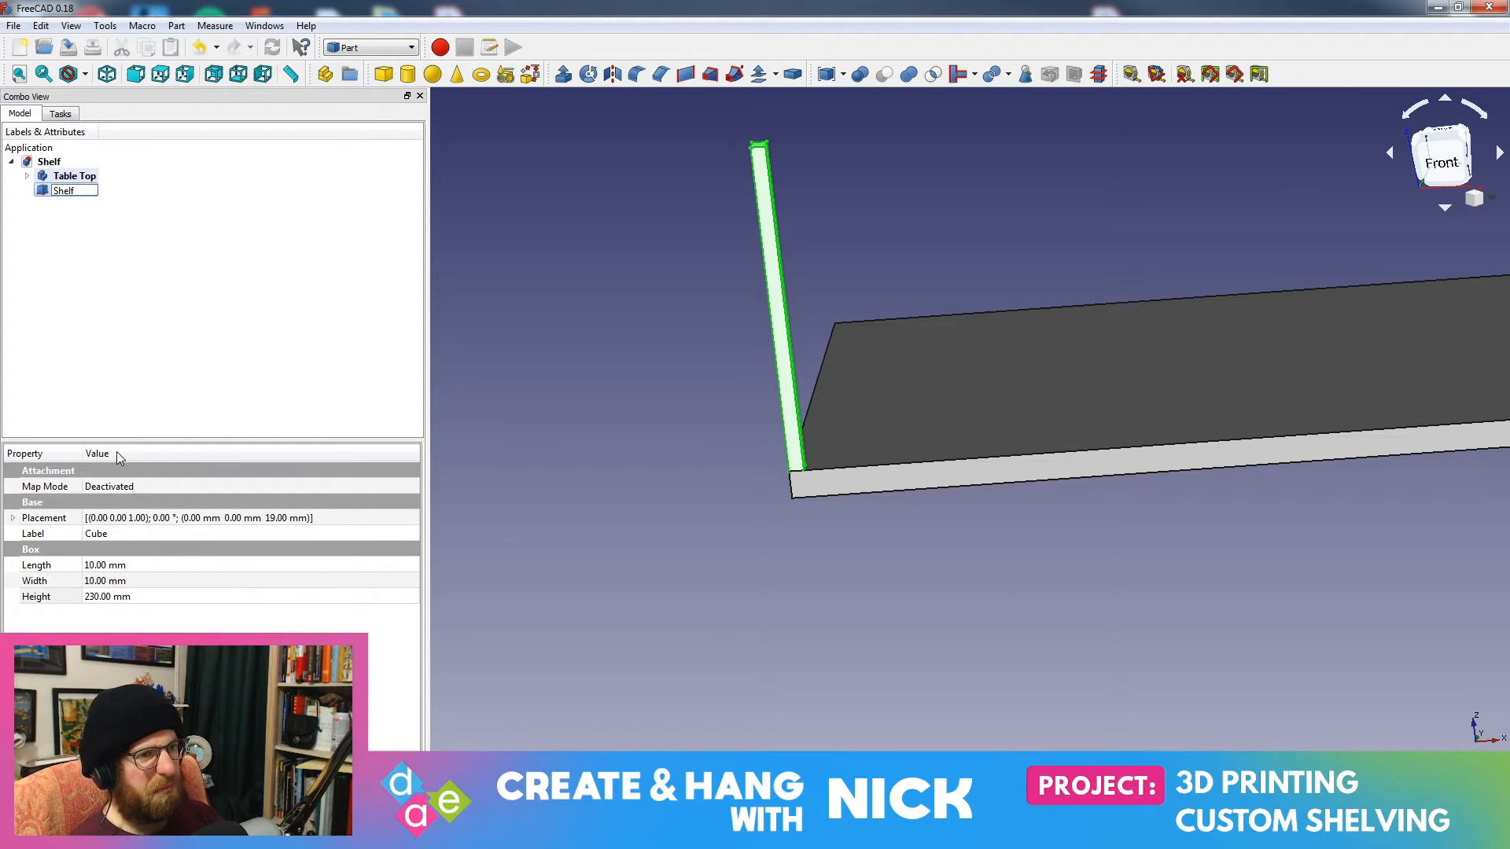
pyautogui.write(' Corn')
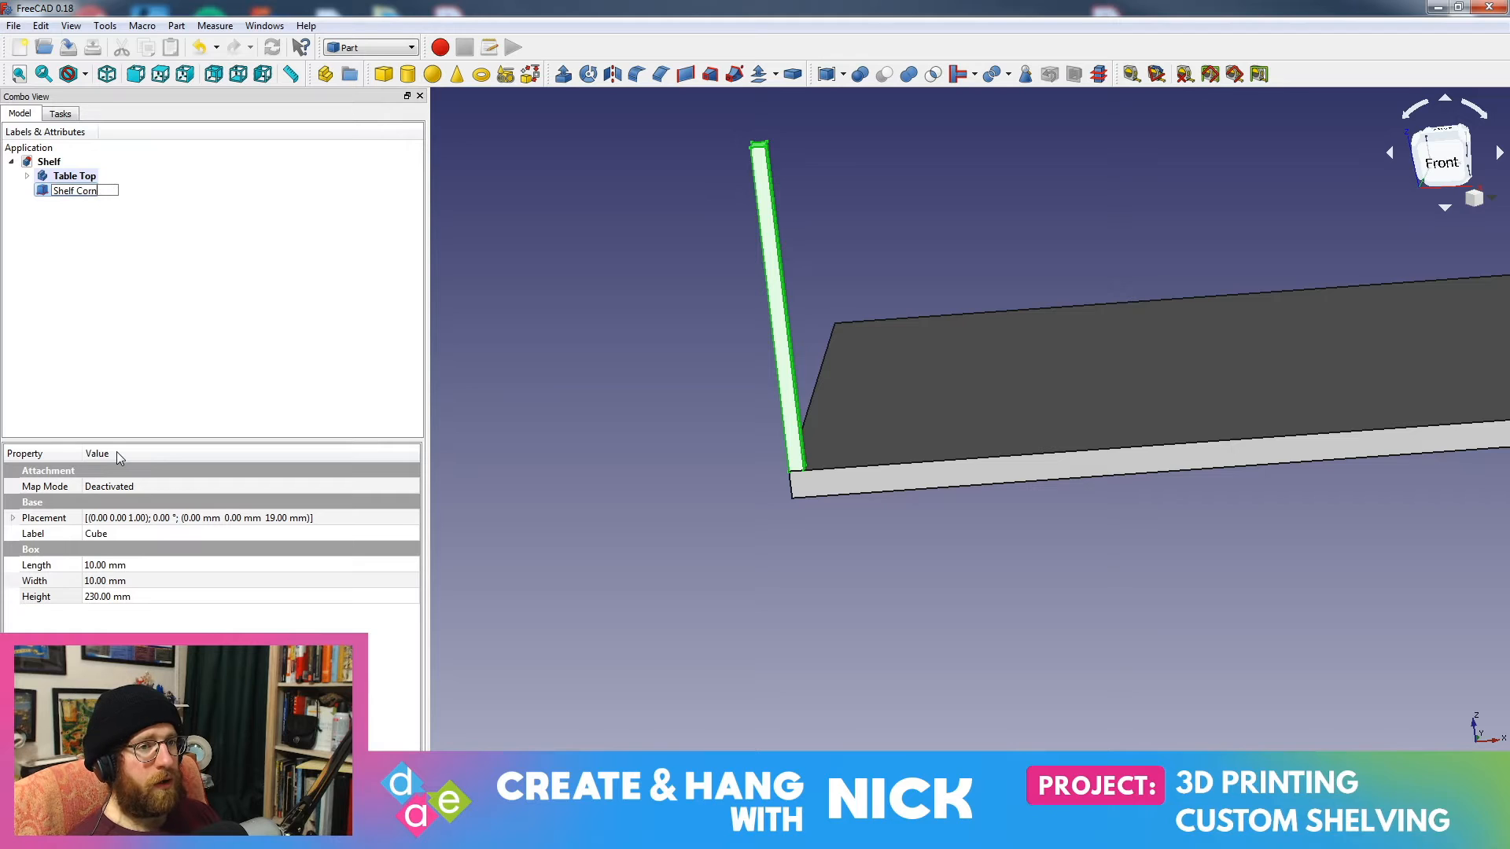
pyautogui.write('er Support')
pyautogui.press('Return')
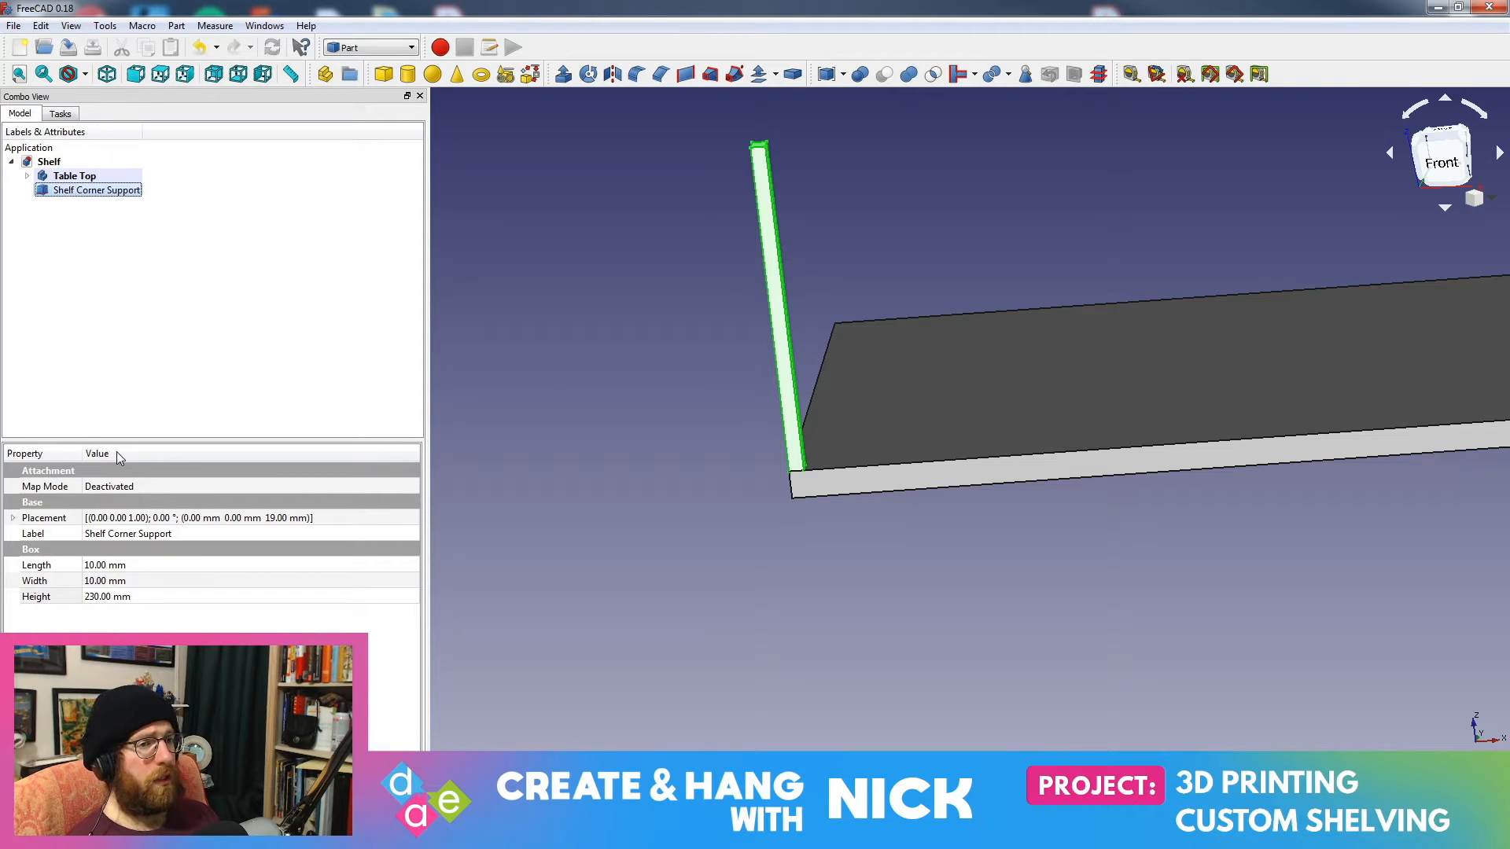
pyautogui.click(1140, 531)
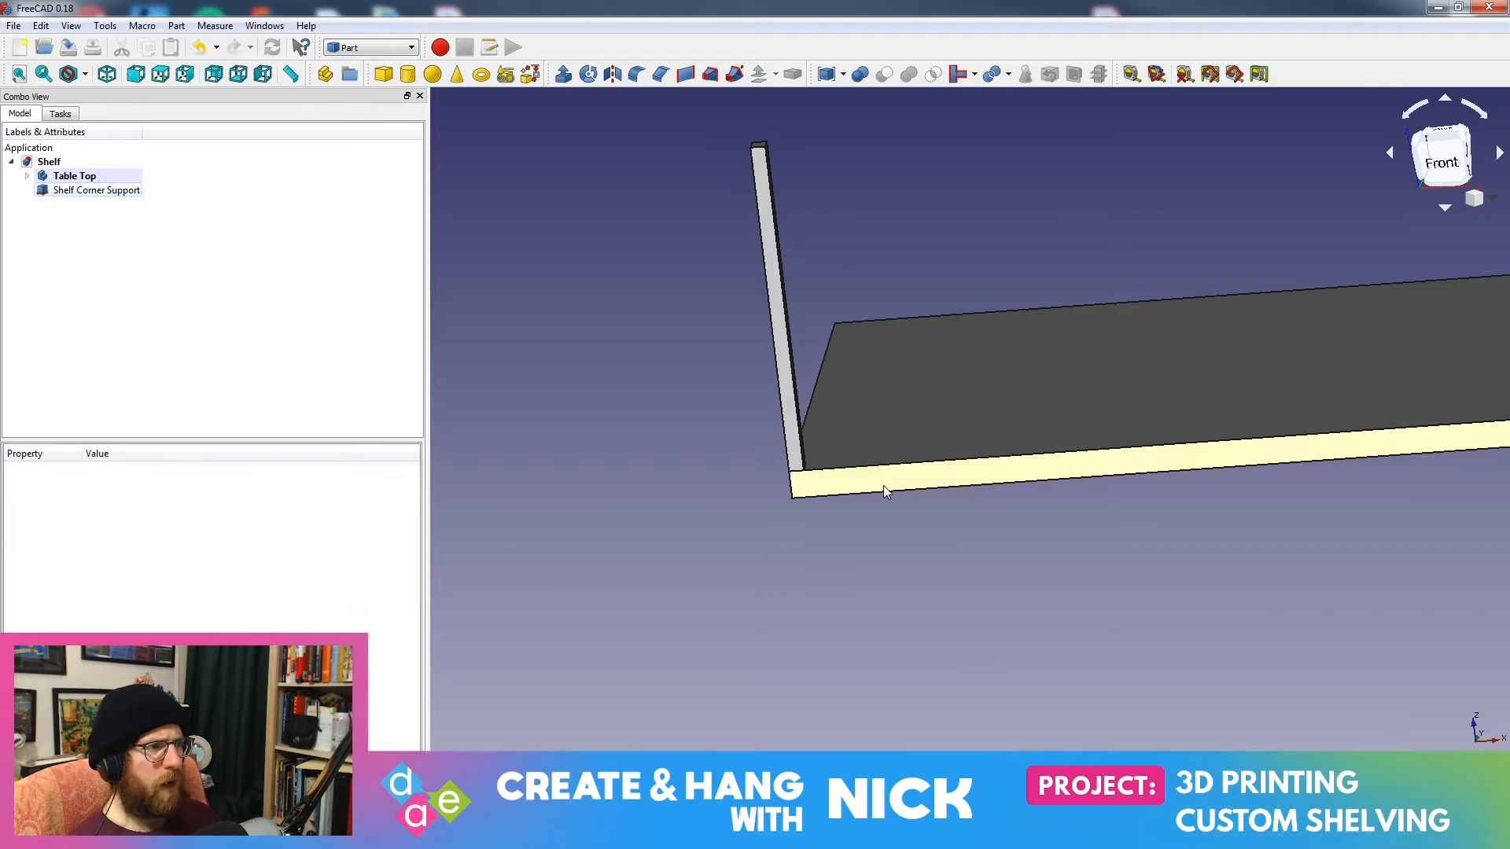
# Step: Switch to the Part Design workbench and create a new body
pyautogui.moveTo(891, 543); pyautogui.dragTo(868, 543, button='middle')
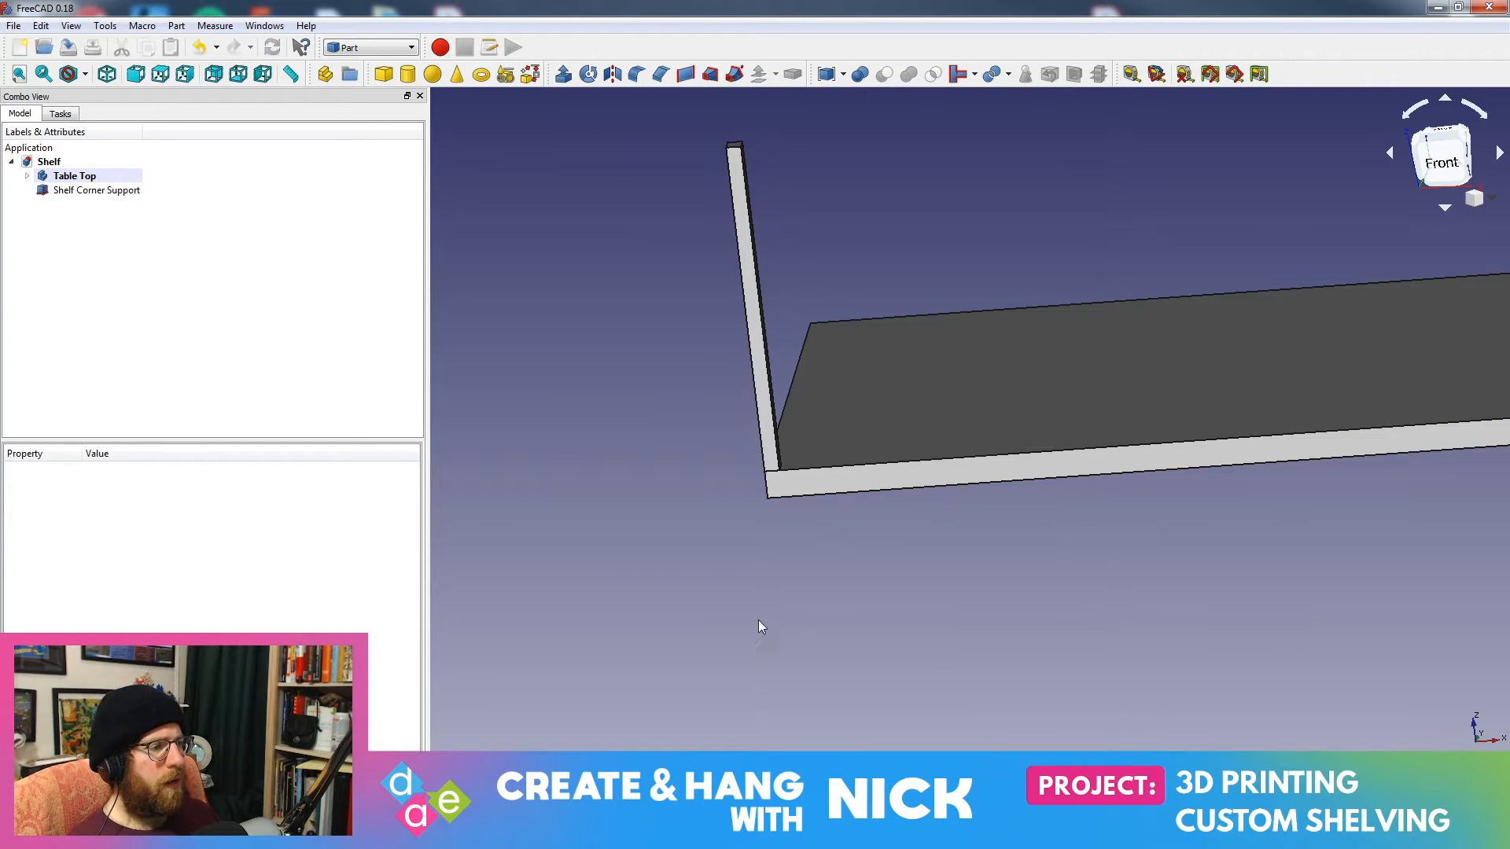
pyautogui.moveTo(758, 620); pyautogui.dragTo(936, 511, button='middle')
pyautogui.click(907, 494)
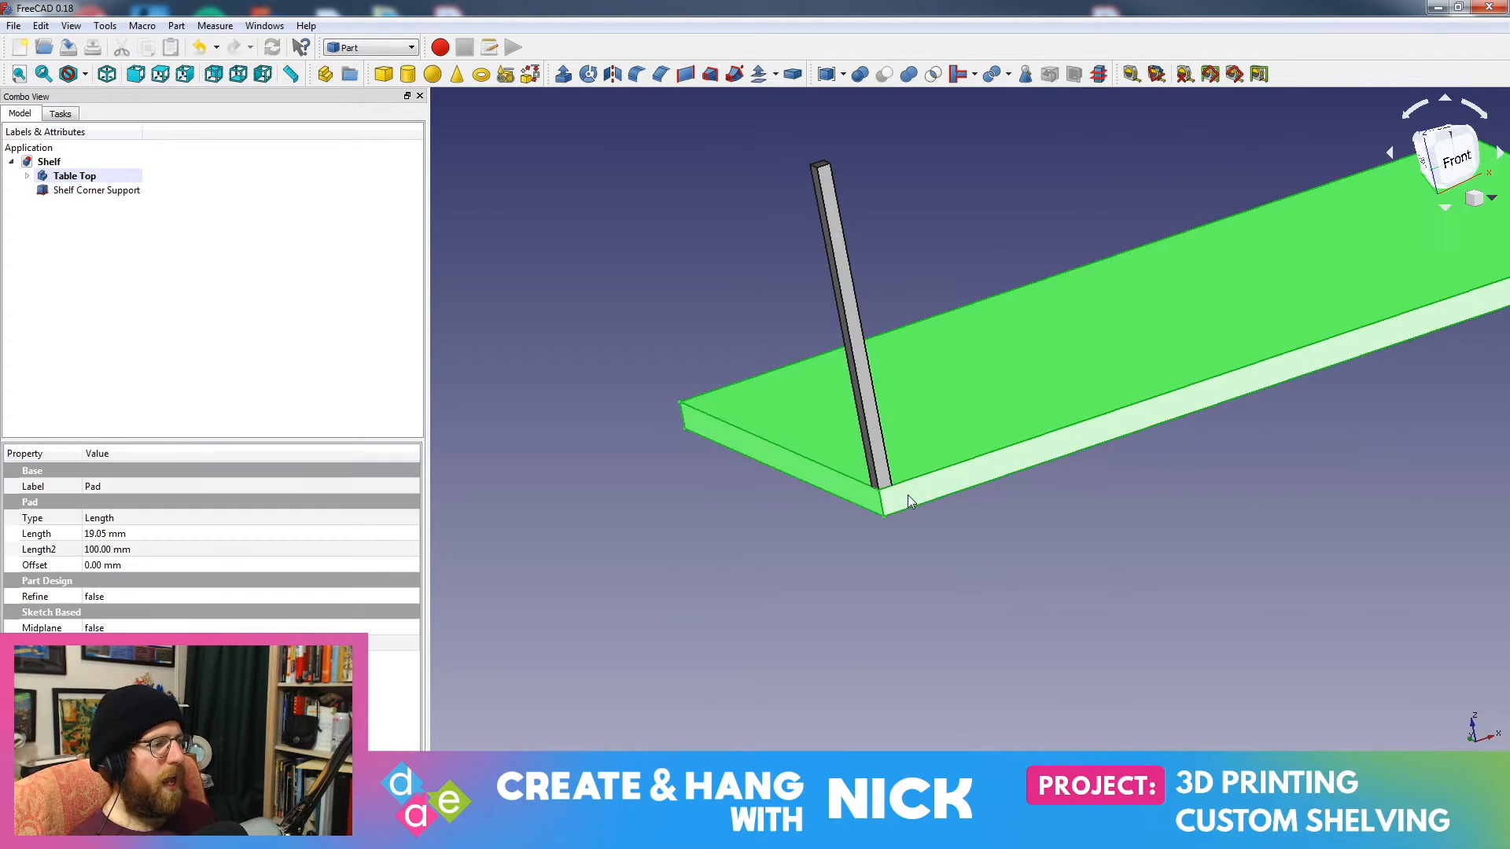
pyautogui.click(920, 600)
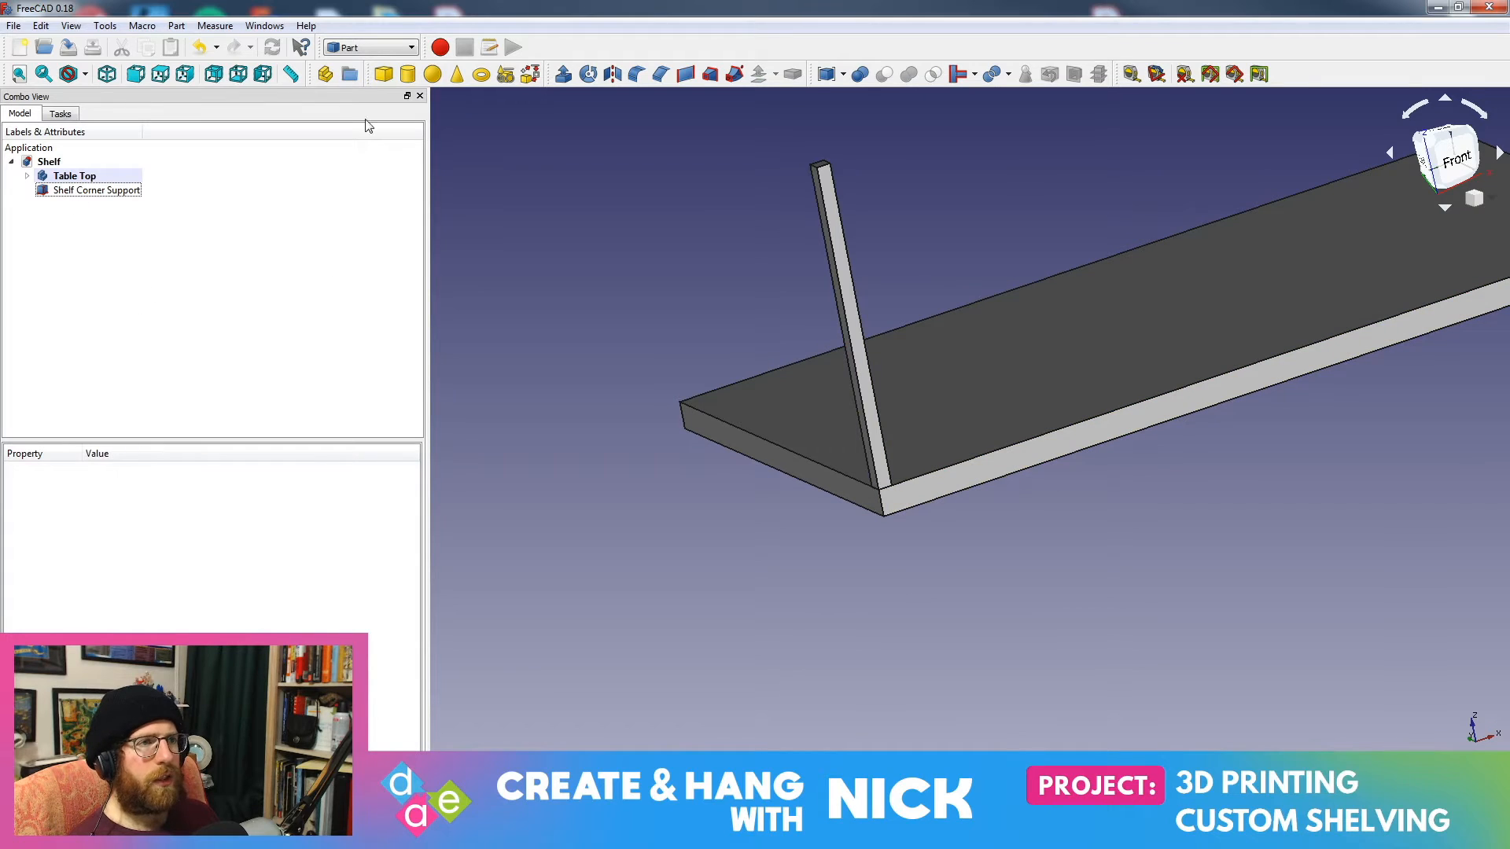
pyautogui.click(362, 48)
pyautogui.click(361, 188)
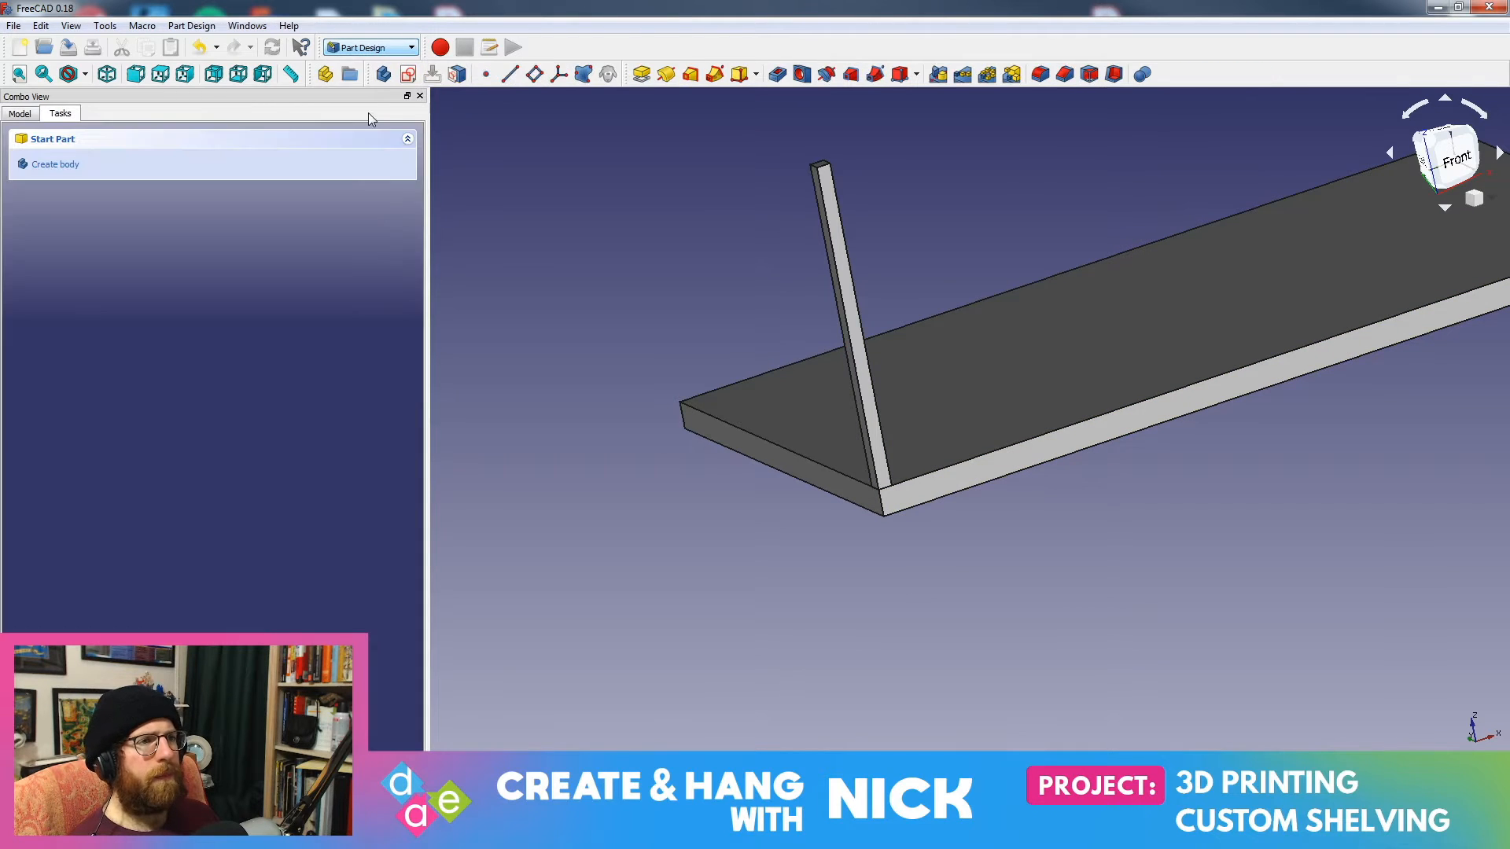
pyautogui.click(55, 164)
# Step: Create a sketch on the front long side face of the board, referencing the face as a dependent copy
pyautogui.scroll(-5, 977, 600)
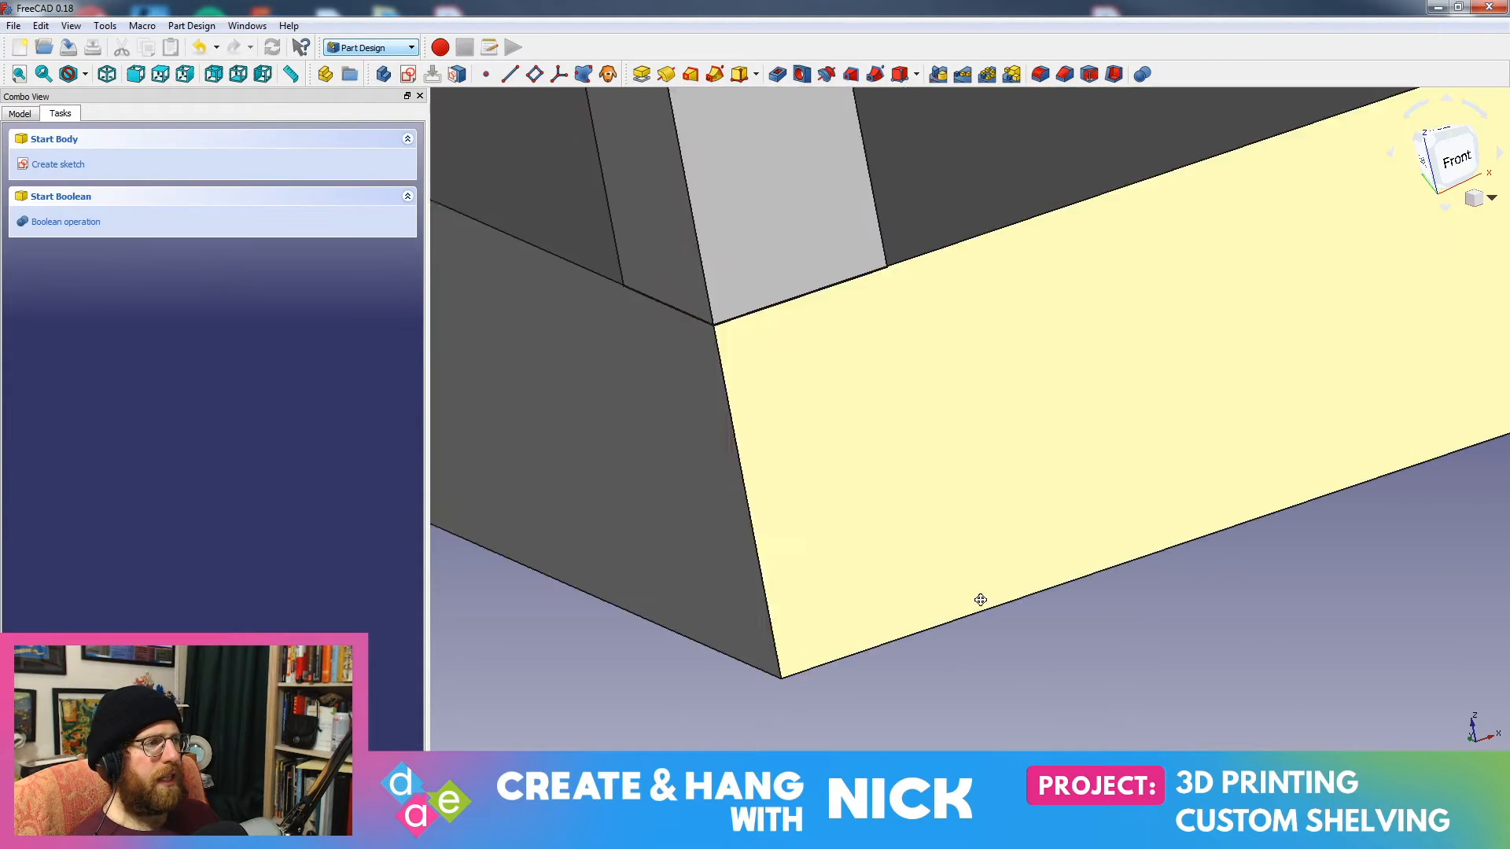
pyautogui.click(988, 428)
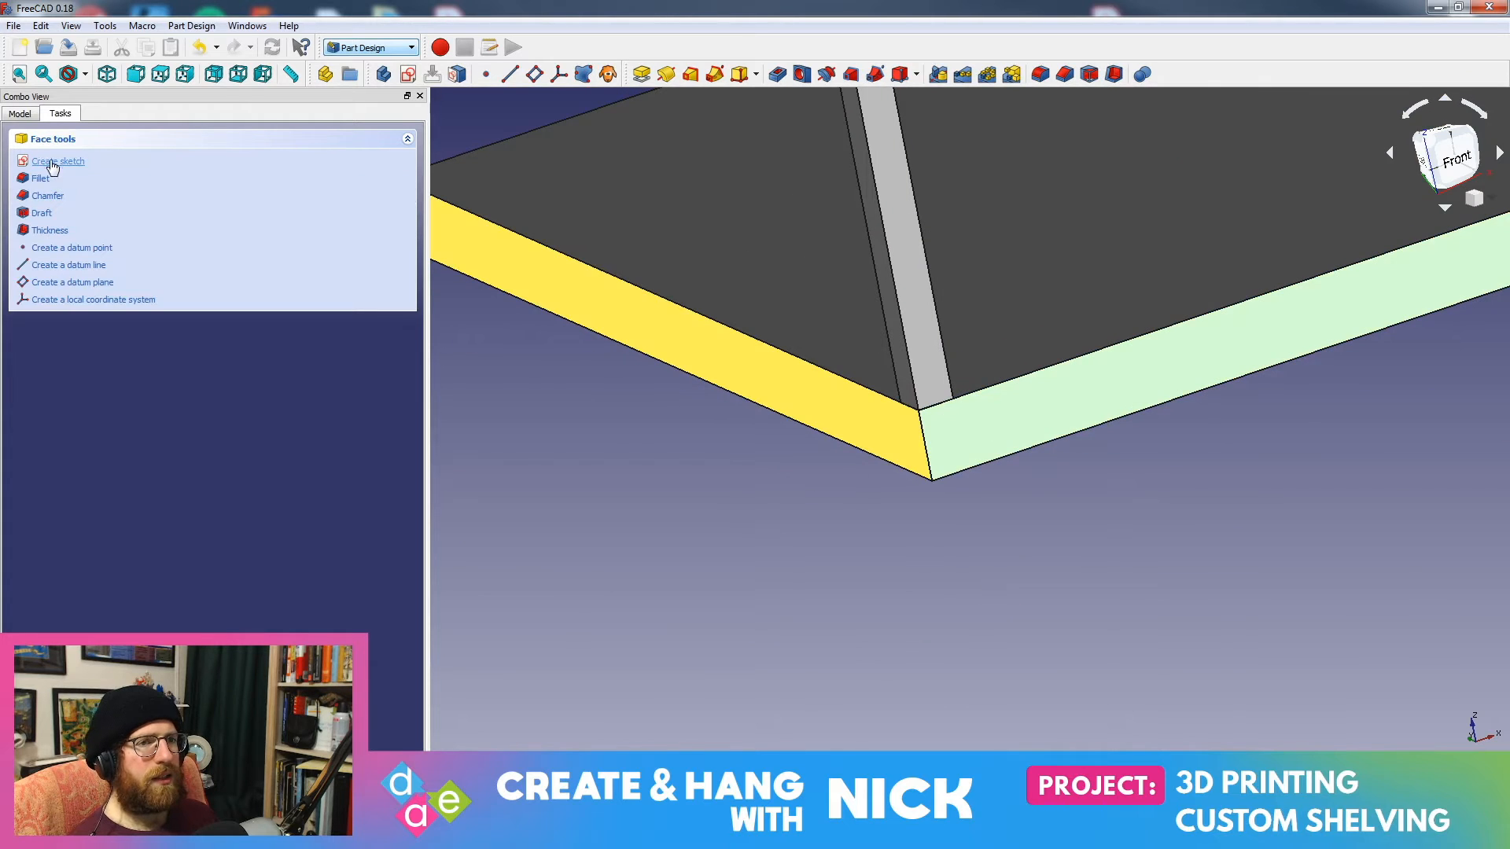
pyautogui.click(82, 162)
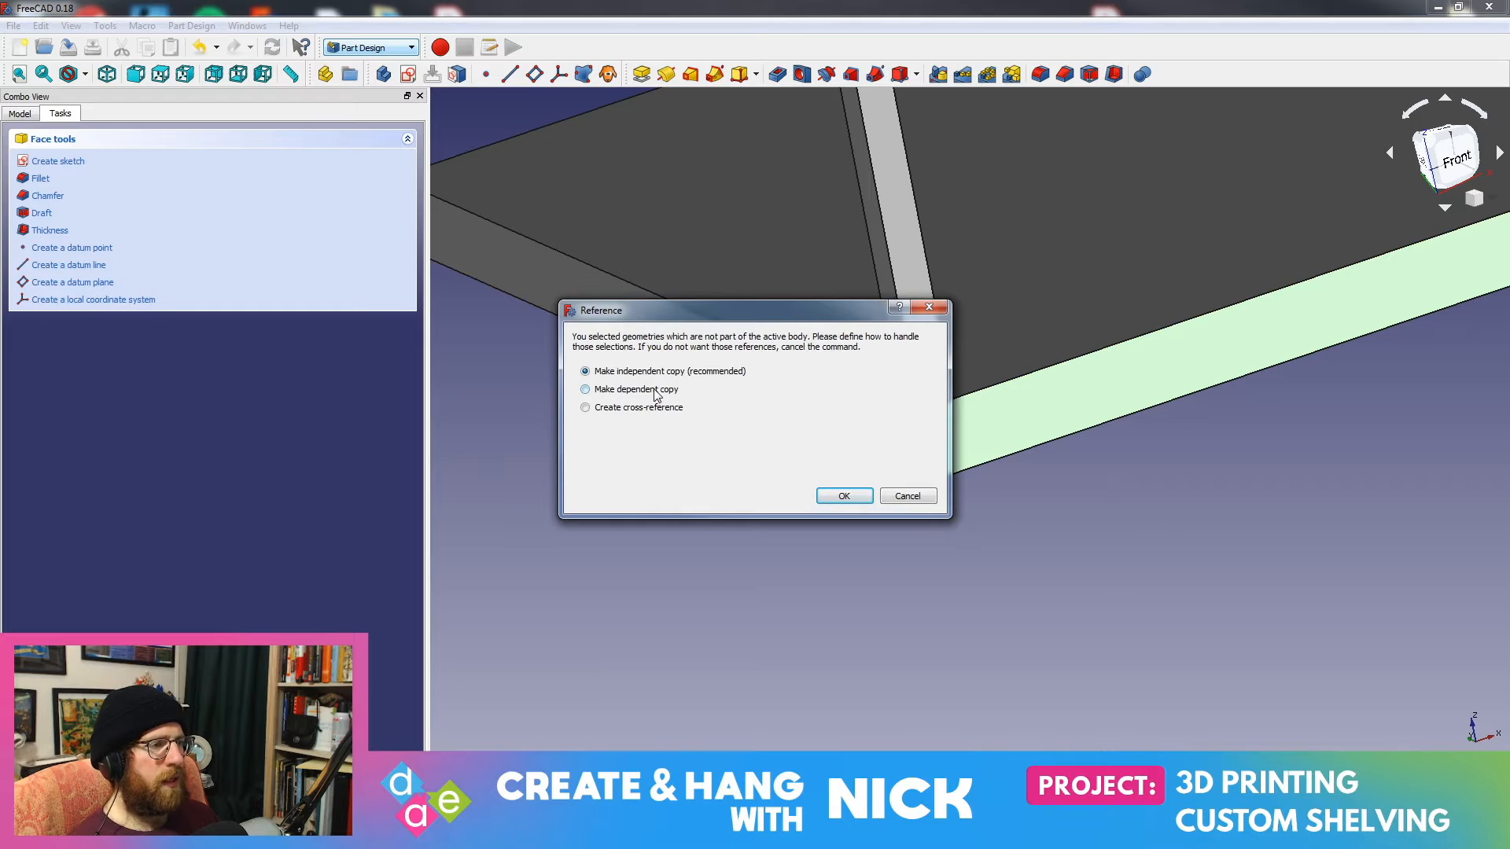
pyautogui.click(656, 391)
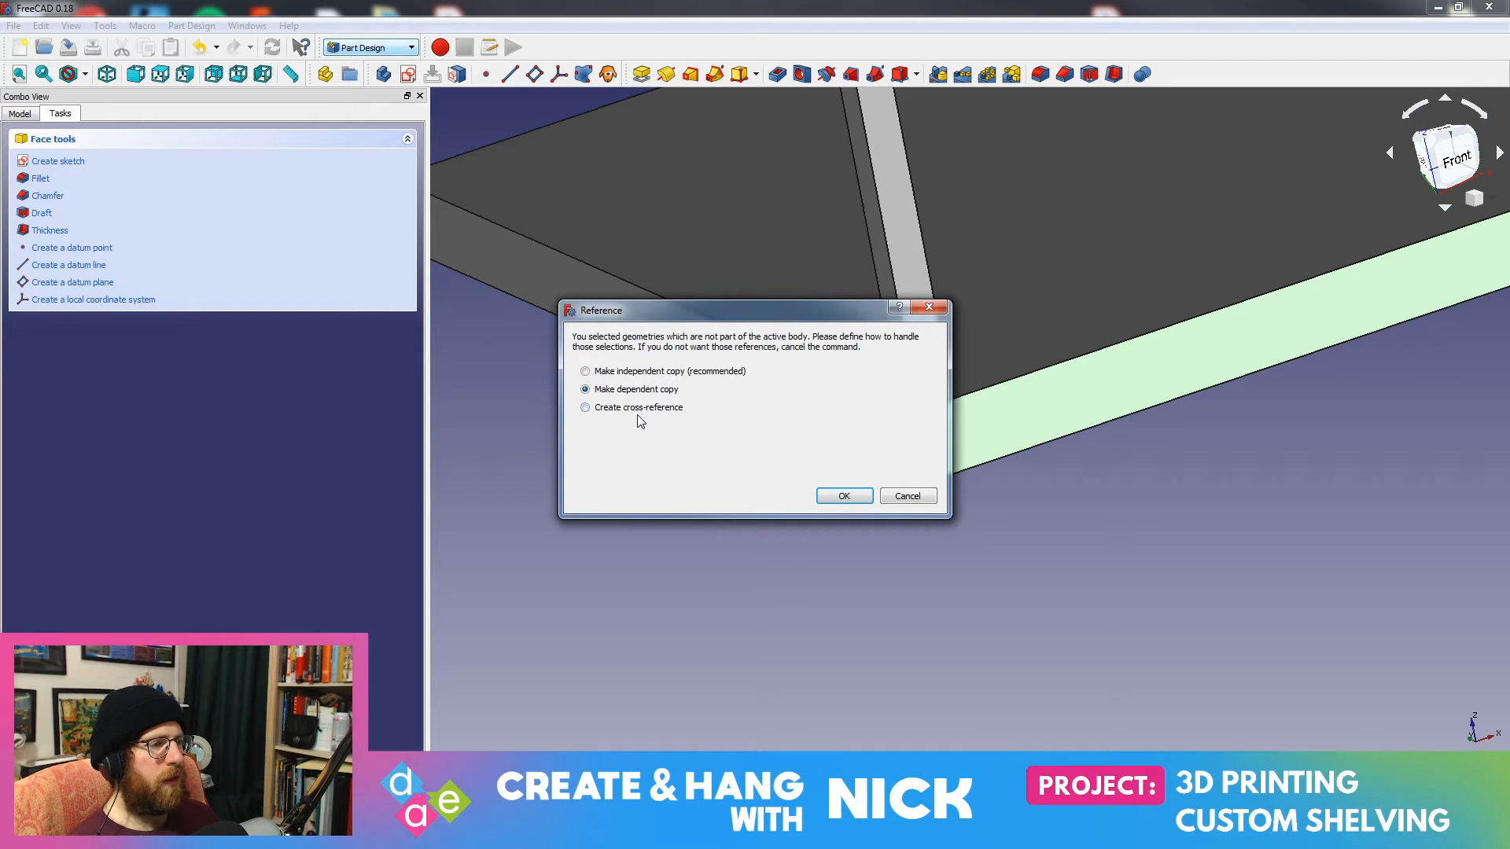
pyautogui.click(838, 497)
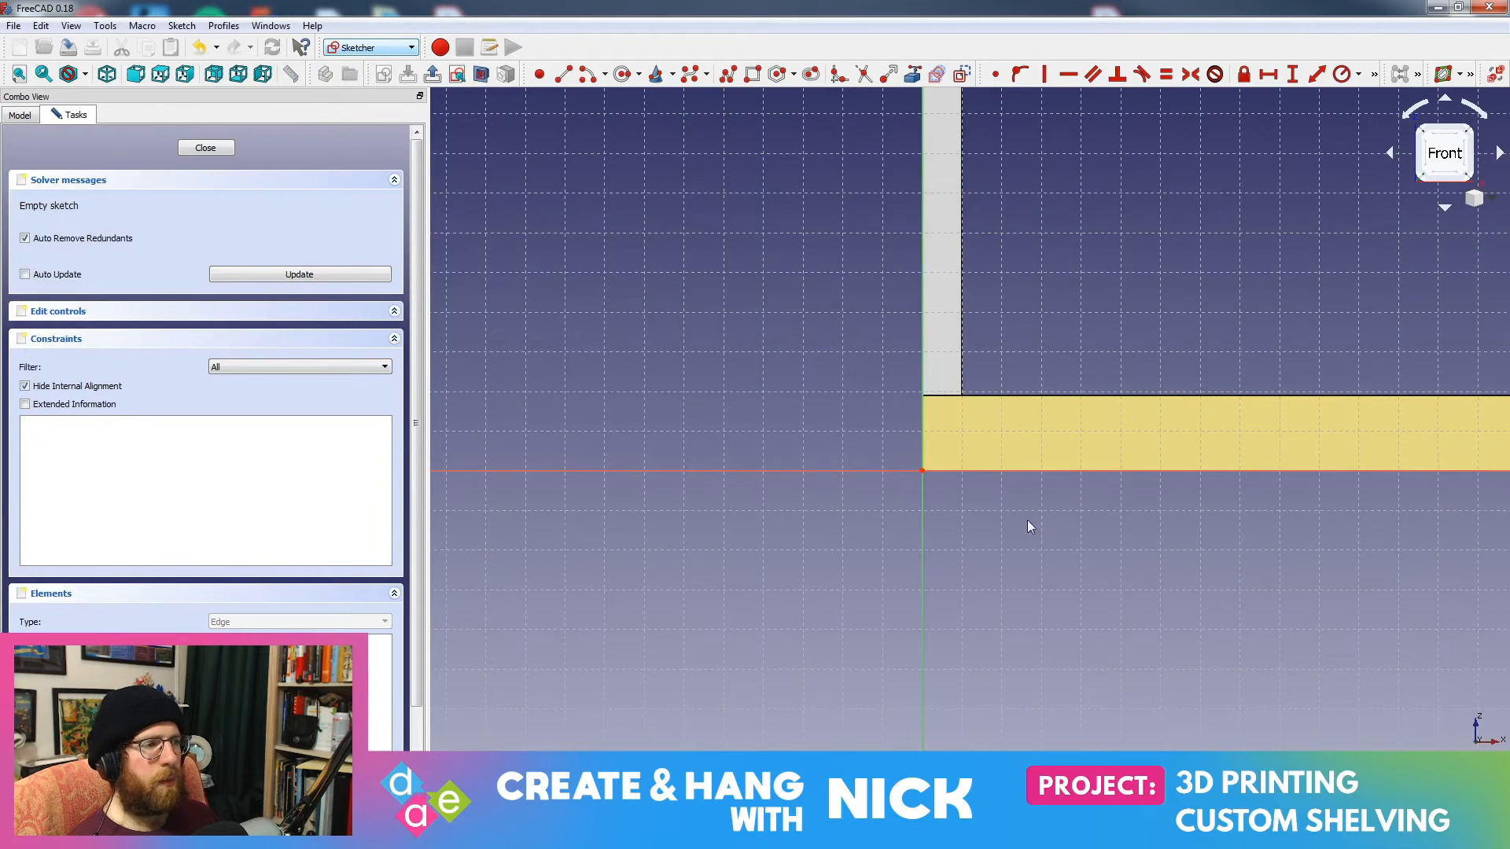
# Step: Draw an eight-segment C-shaped polyline around the board's corner in the front view, leaving its two ends open at the upper arm
pyautogui.moveTo(1027, 521); pyautogui.dragTo(949, 530, button='middle')
pyautogui.scroll(5, 880, 573)
pyautogui.moveTo(829, 478); pyautogui.dragTo(1068, 486, button='middle')
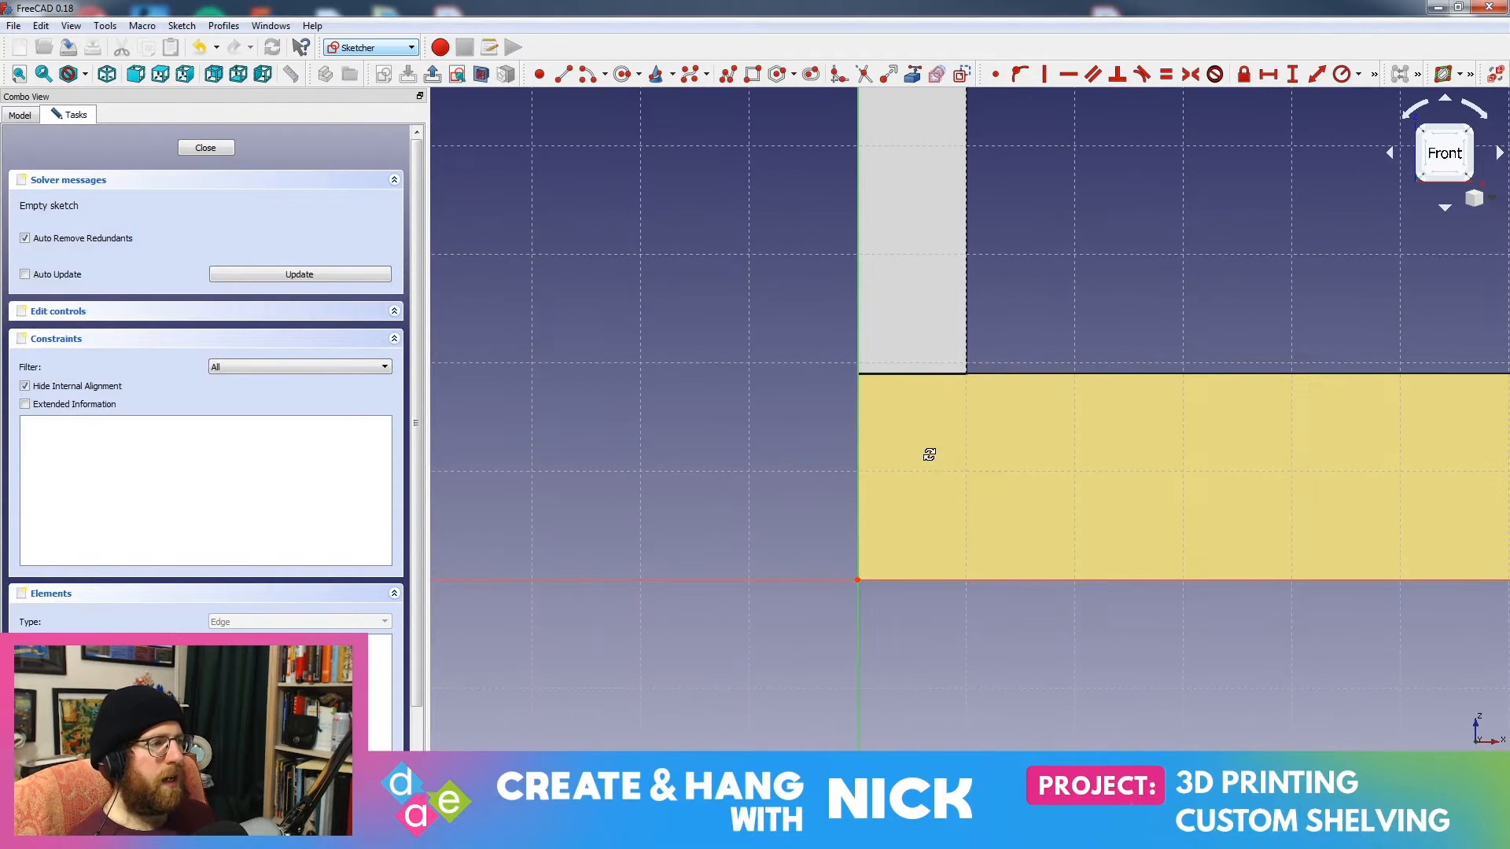
pyautogui.moveTo(930, 455); pyautogui.dragTo(951, 472, button='middle')
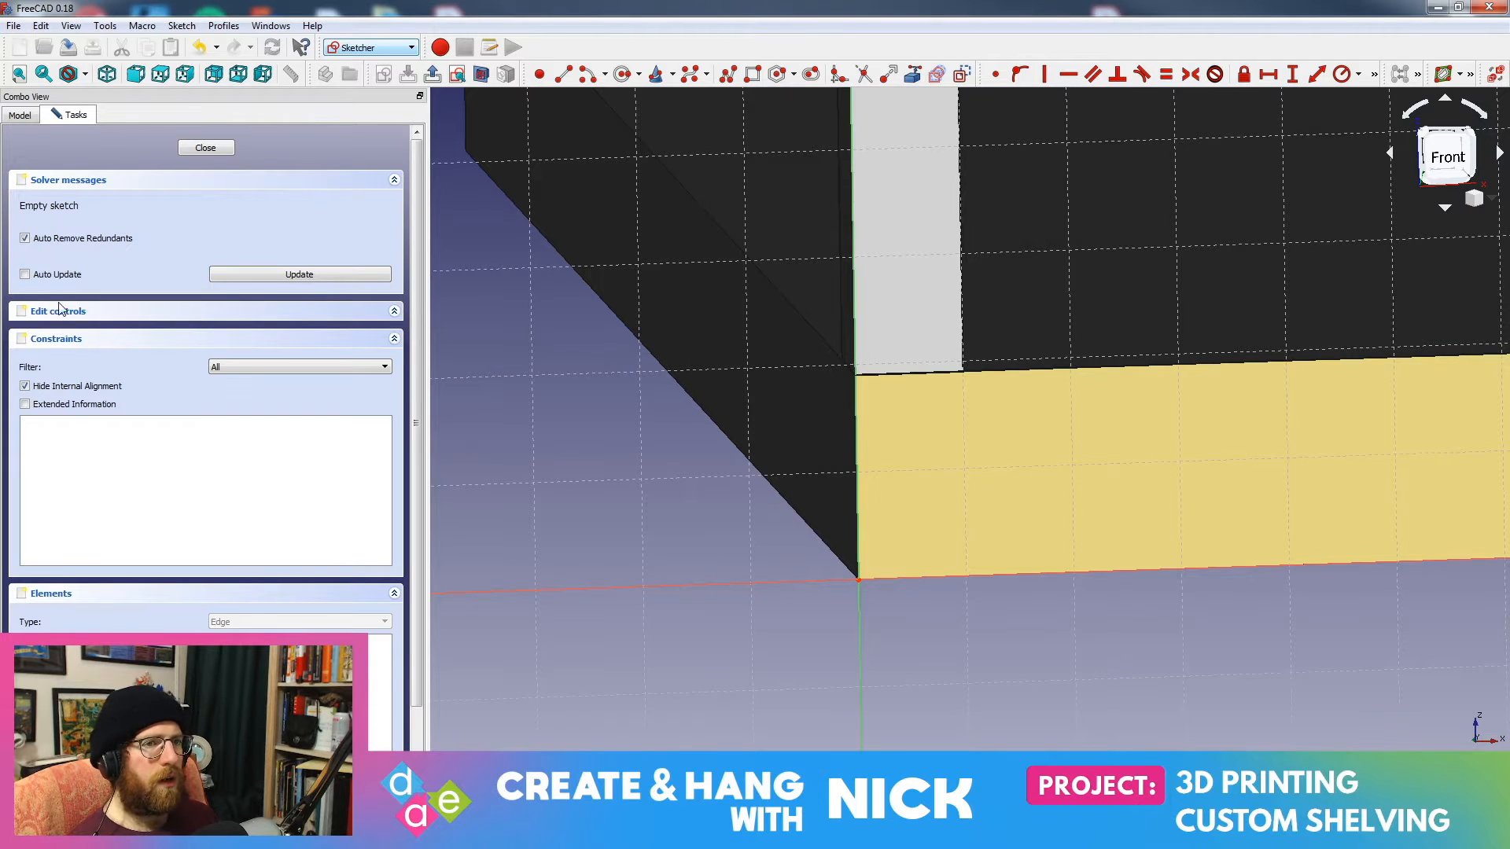
pyautogui.moveTo(781, 391)
pyautogui.mouseDown(button='middle')
pyautogui.moveTo(1038, 516)
pyautogui.moveTo(1001, 509)
pyautogui.mouseUp(button='middle')
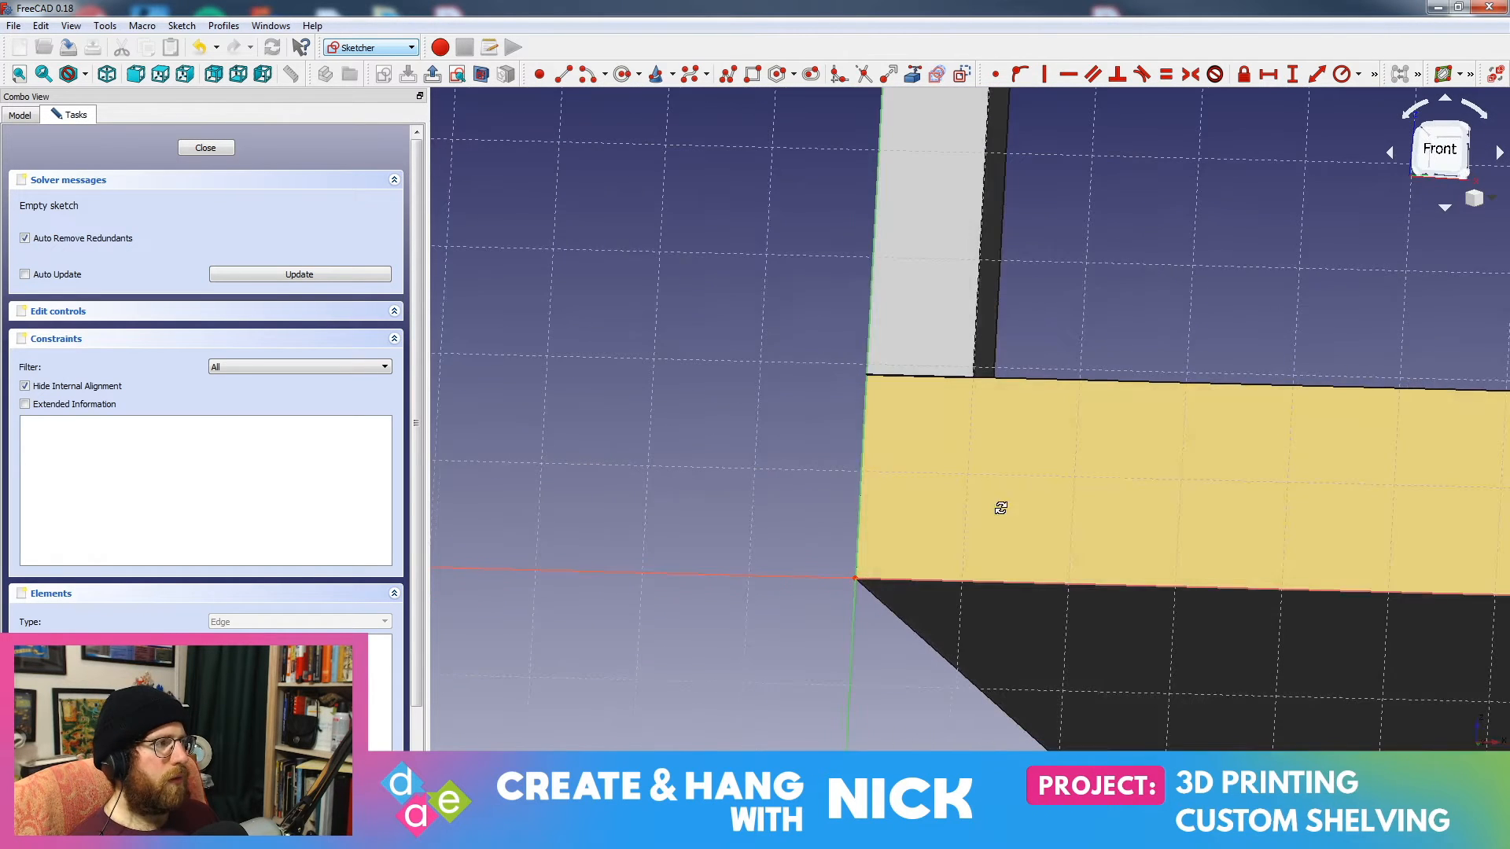
pyautogui.click(1436, 151)
pyautogui.moveTo(923, 268)
pyautogui.mouseDown(button='middle')
pyautogui.moveTo(768, 263)
pyautogui.moveTo(708, 300)
pyautogui.moveTo(778, 320)
pyautogui.mouseUp(button='middle')
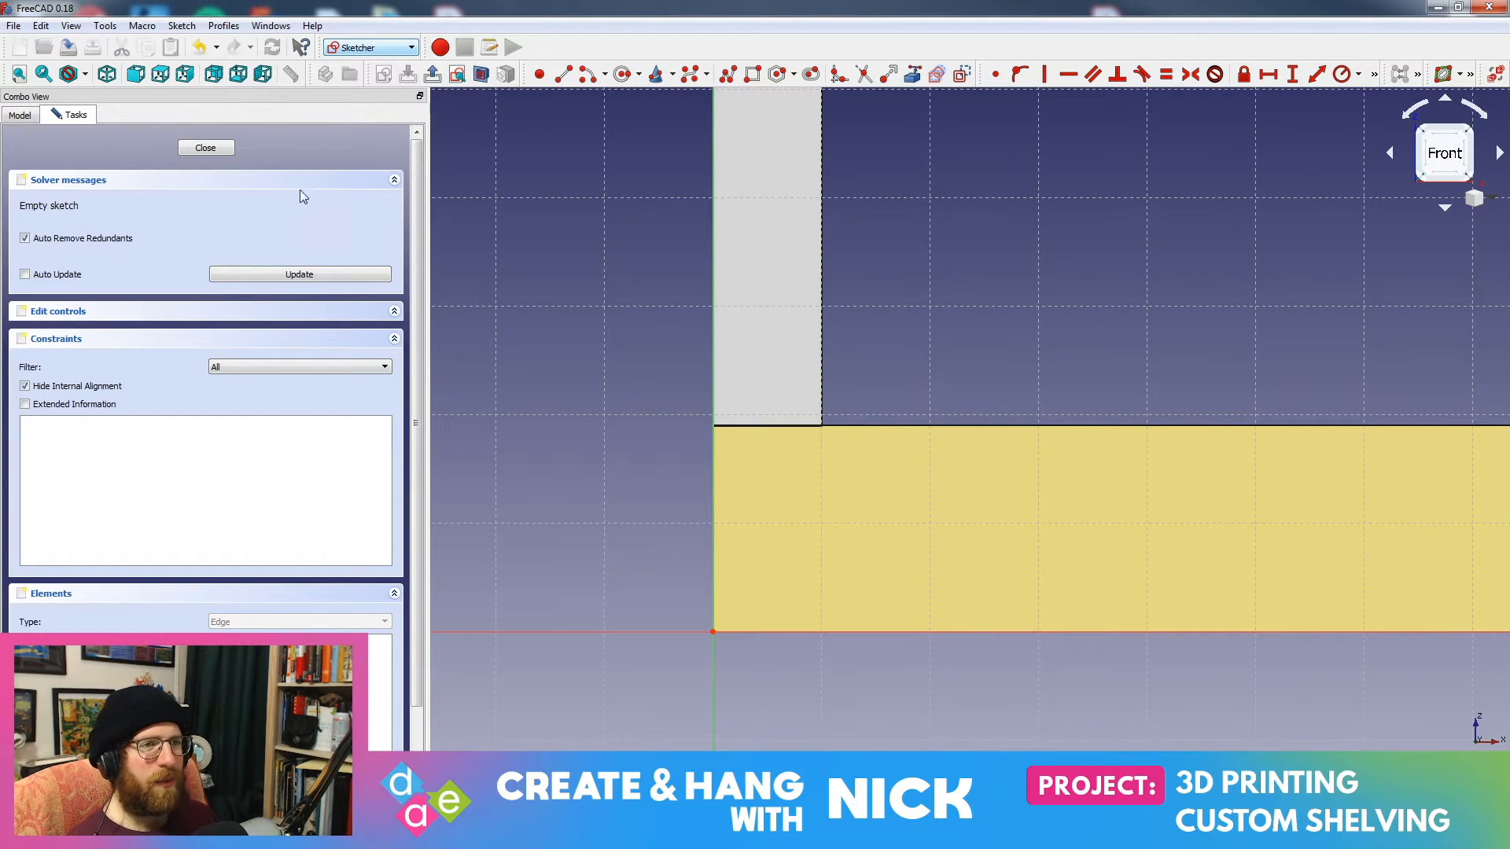
pyautogui.click(728, 74)
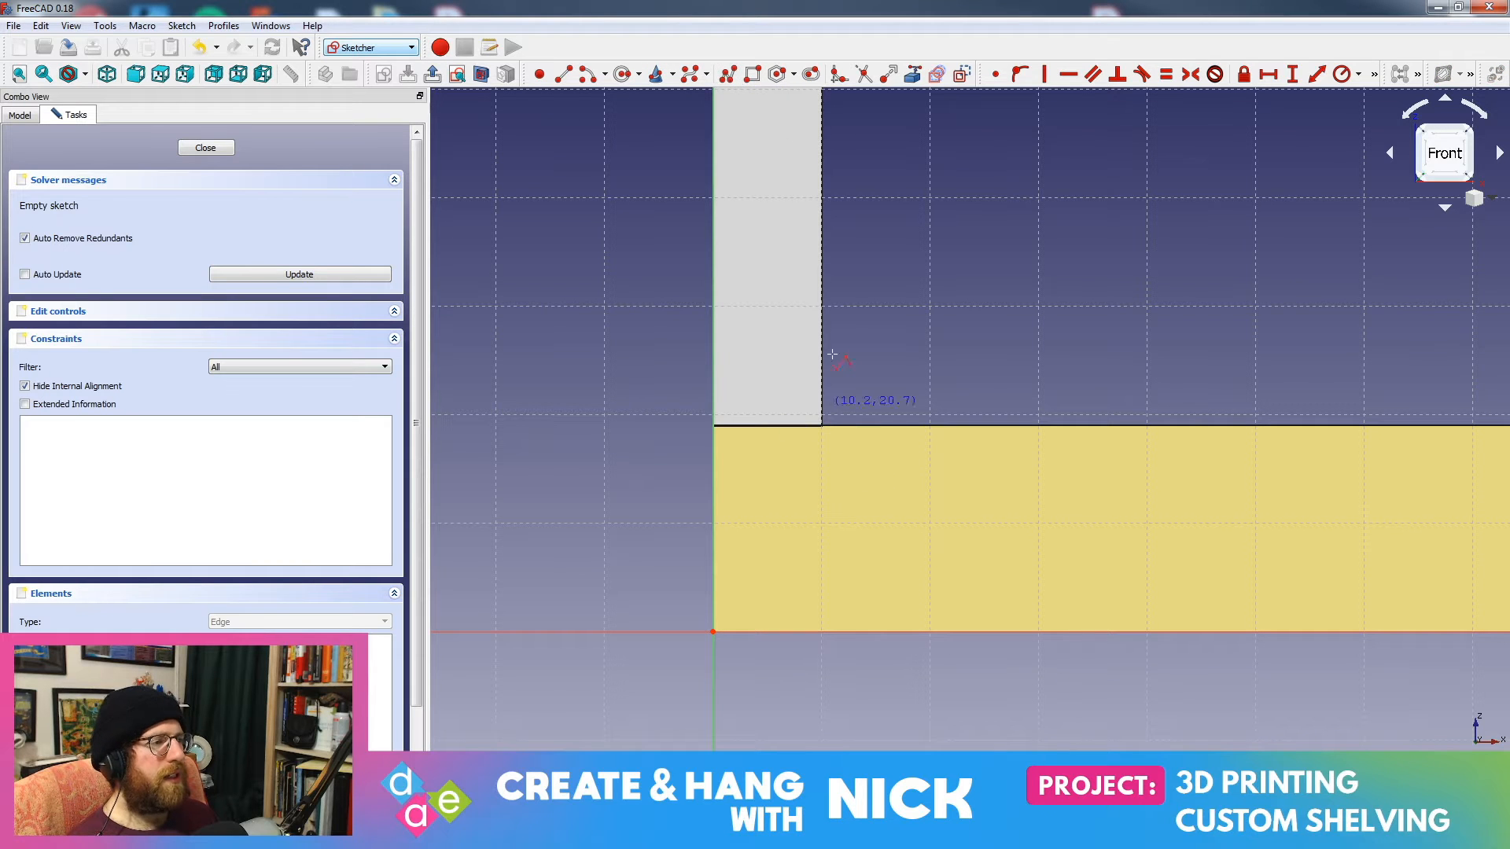
pyautogui.click(912, 400)
pyautogui.click(905, 291)
pyautogui.click(589, 287)
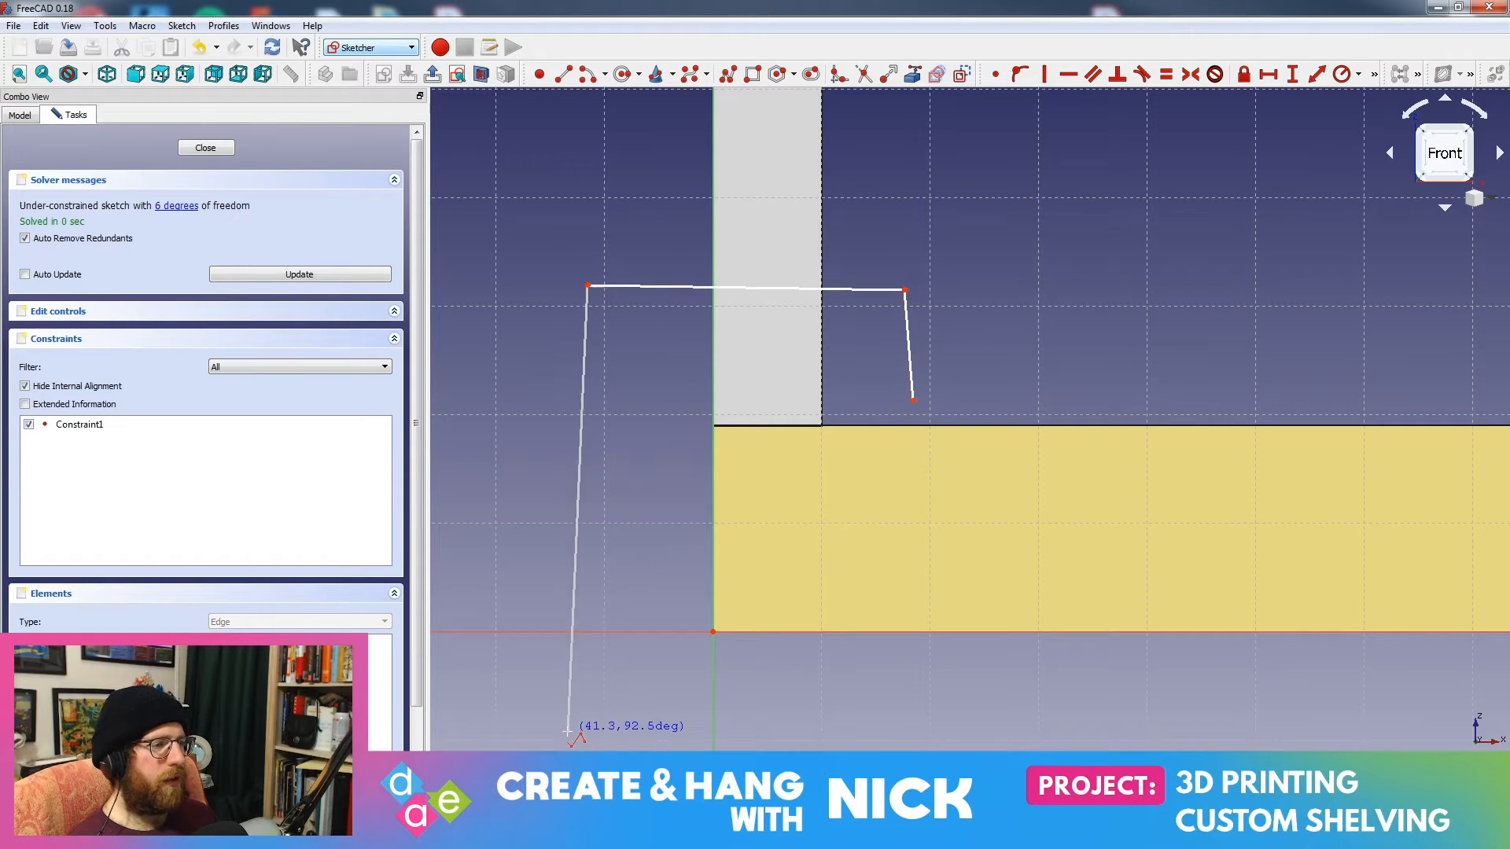
pyautogui.moveTo(634, 710); pyautogui.dragTo(658, 610, button='middle')
pyautogui.click(643, 724)
pyautogui.click(944, 727)
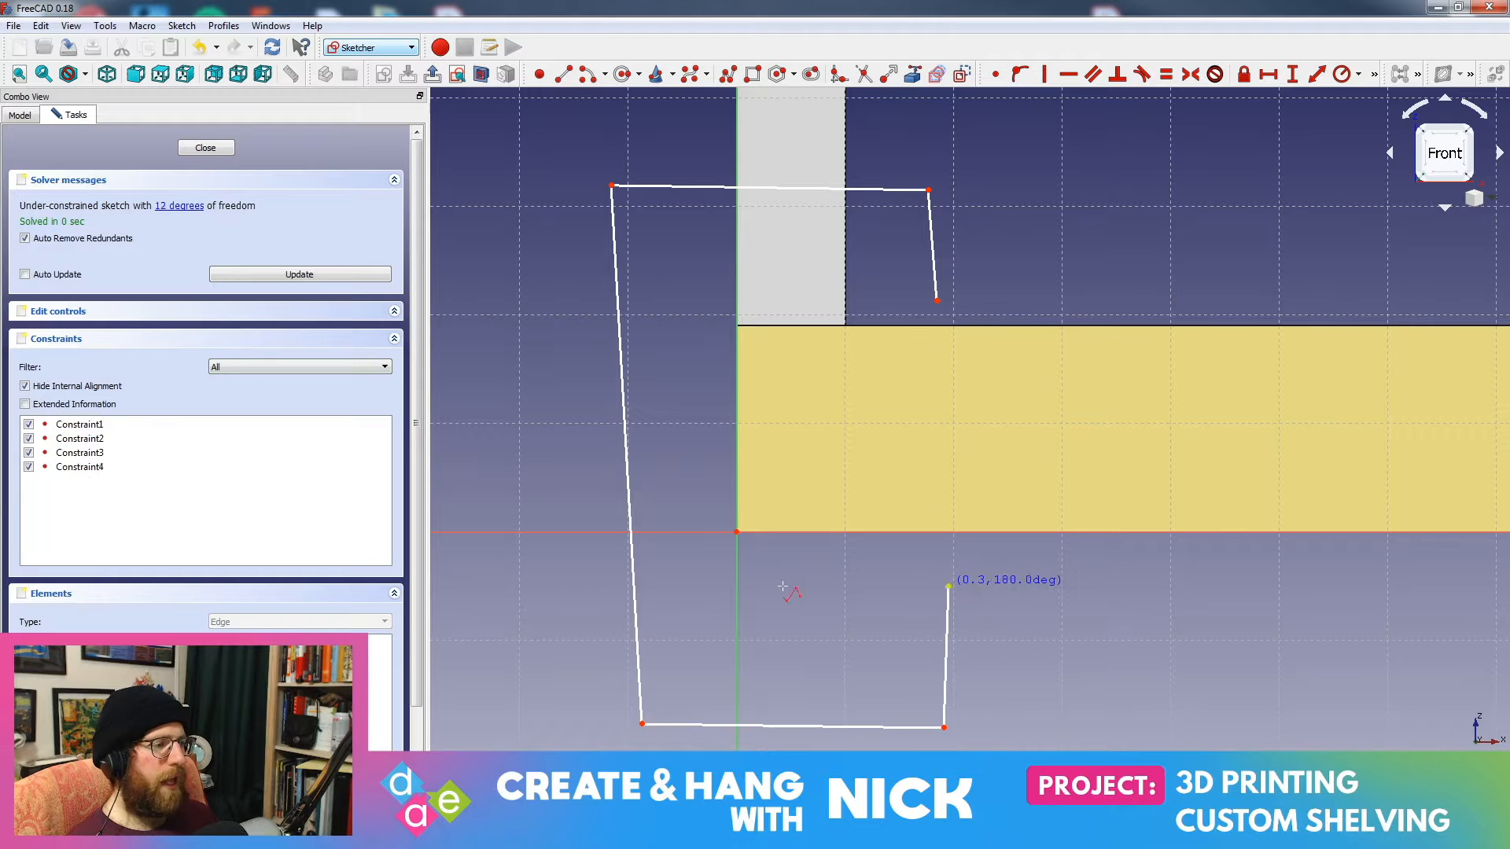
pyautogui.click(948, 586)
pyautogui.click(689, 584)
pyautogui.click(698, 287)
pyautogui.click(905, 286)
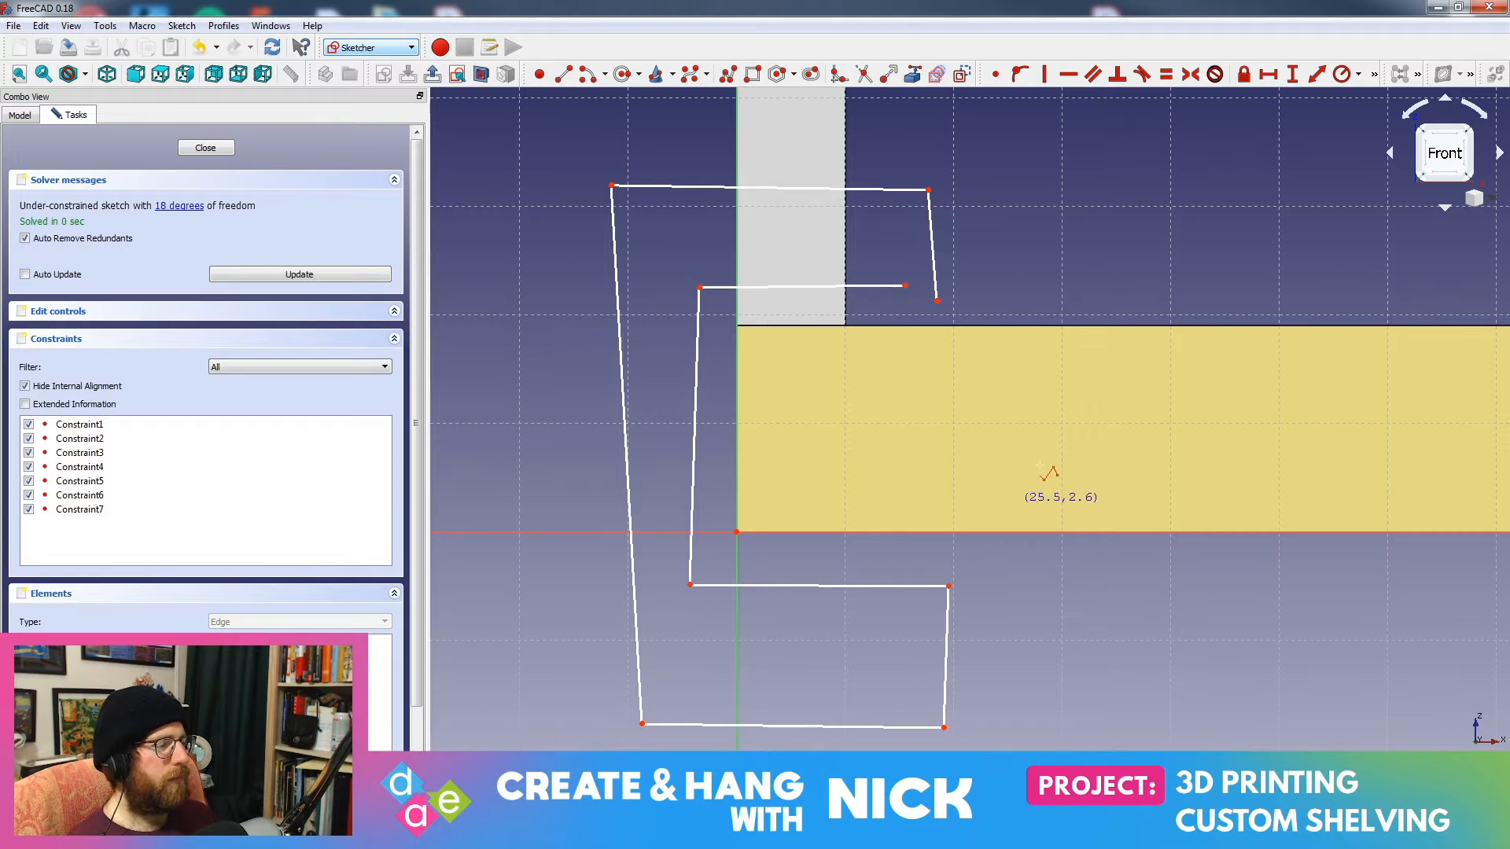
pyautogui.moveTo(992, 231); pyautogui.dragTo(1000, 264, button='middle')
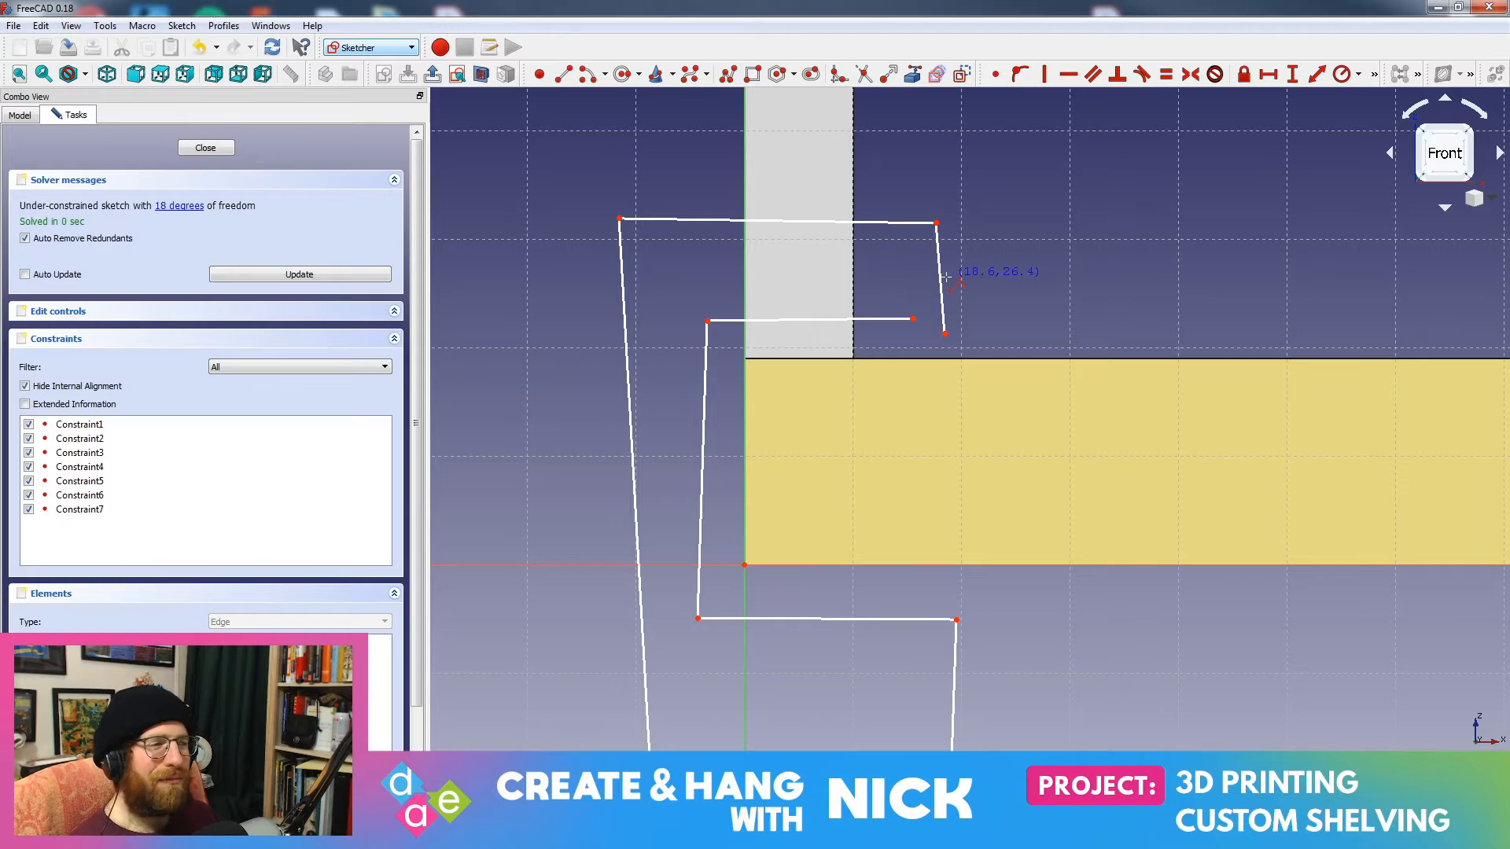
pyautogui.rightClick(1026, 235)
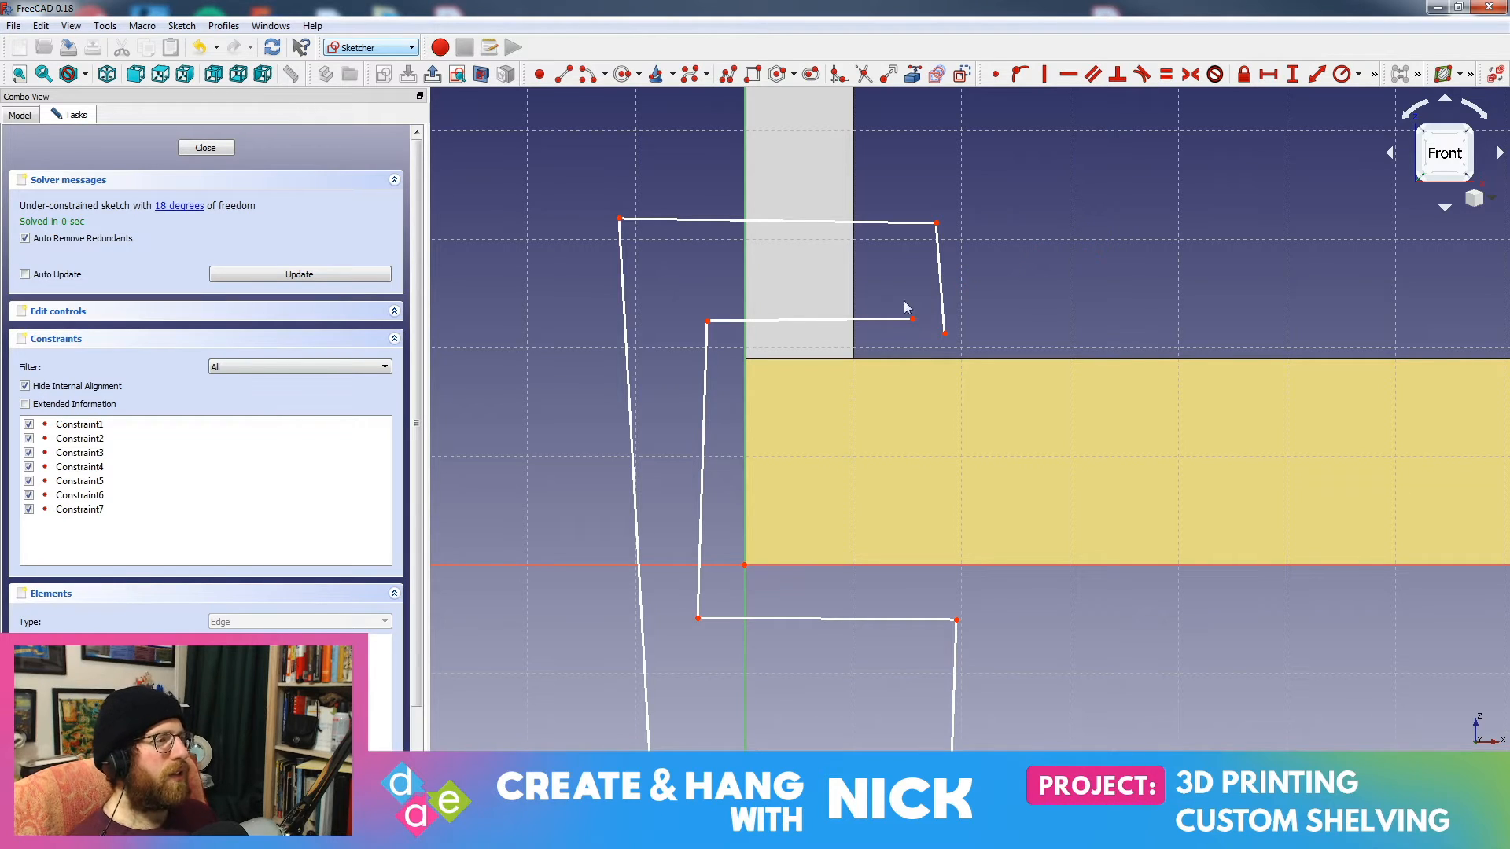
# Step: Close the C-shaped profile by making its two open endpoints on the upper arm coincident
pyautogui.click(1016, 76)
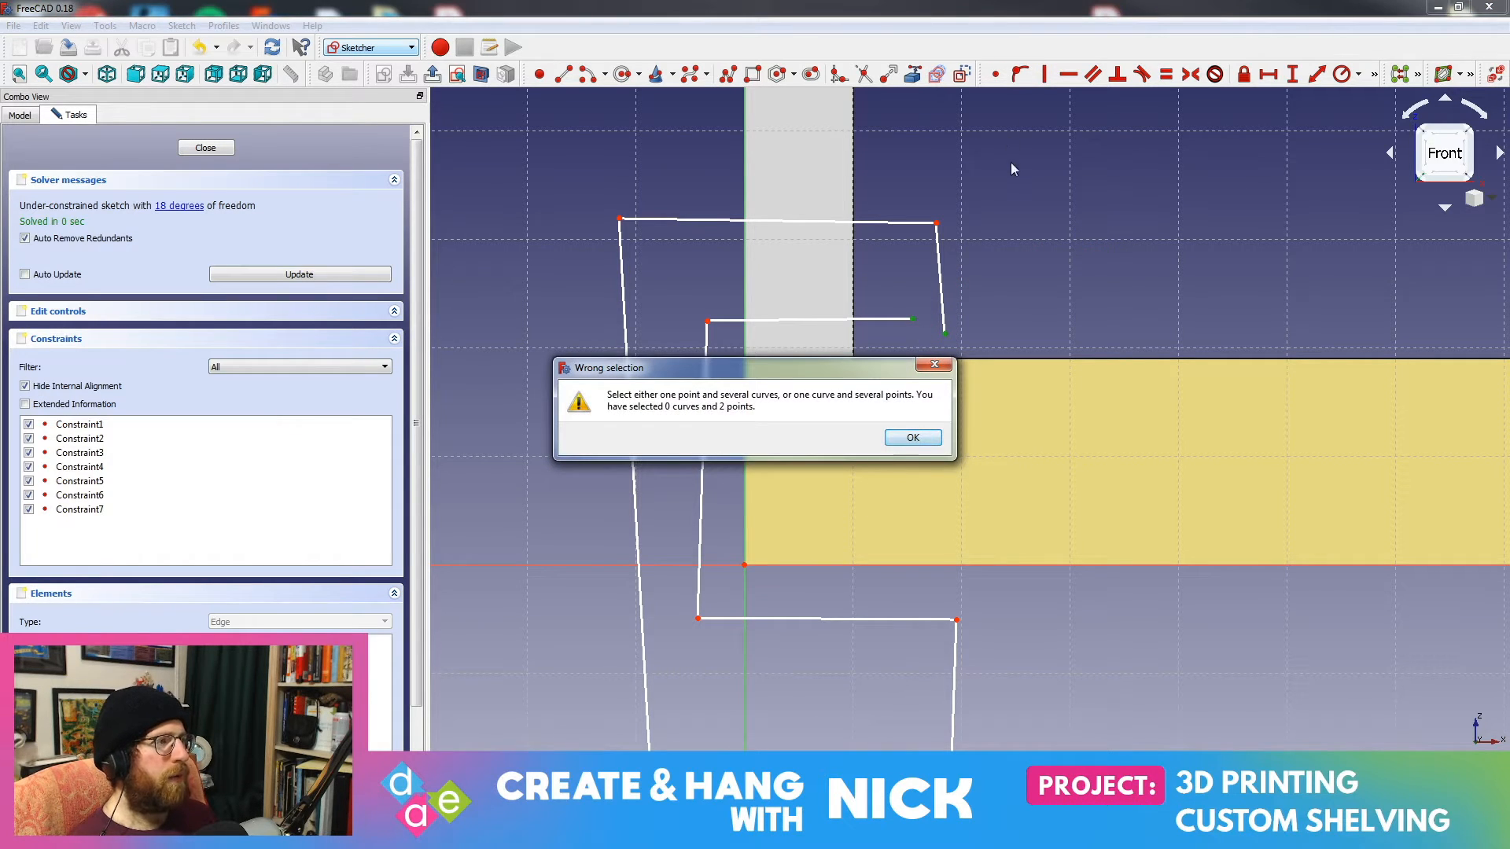
pyautogui.click(916, 439)
pyautogui.click(995, 74)
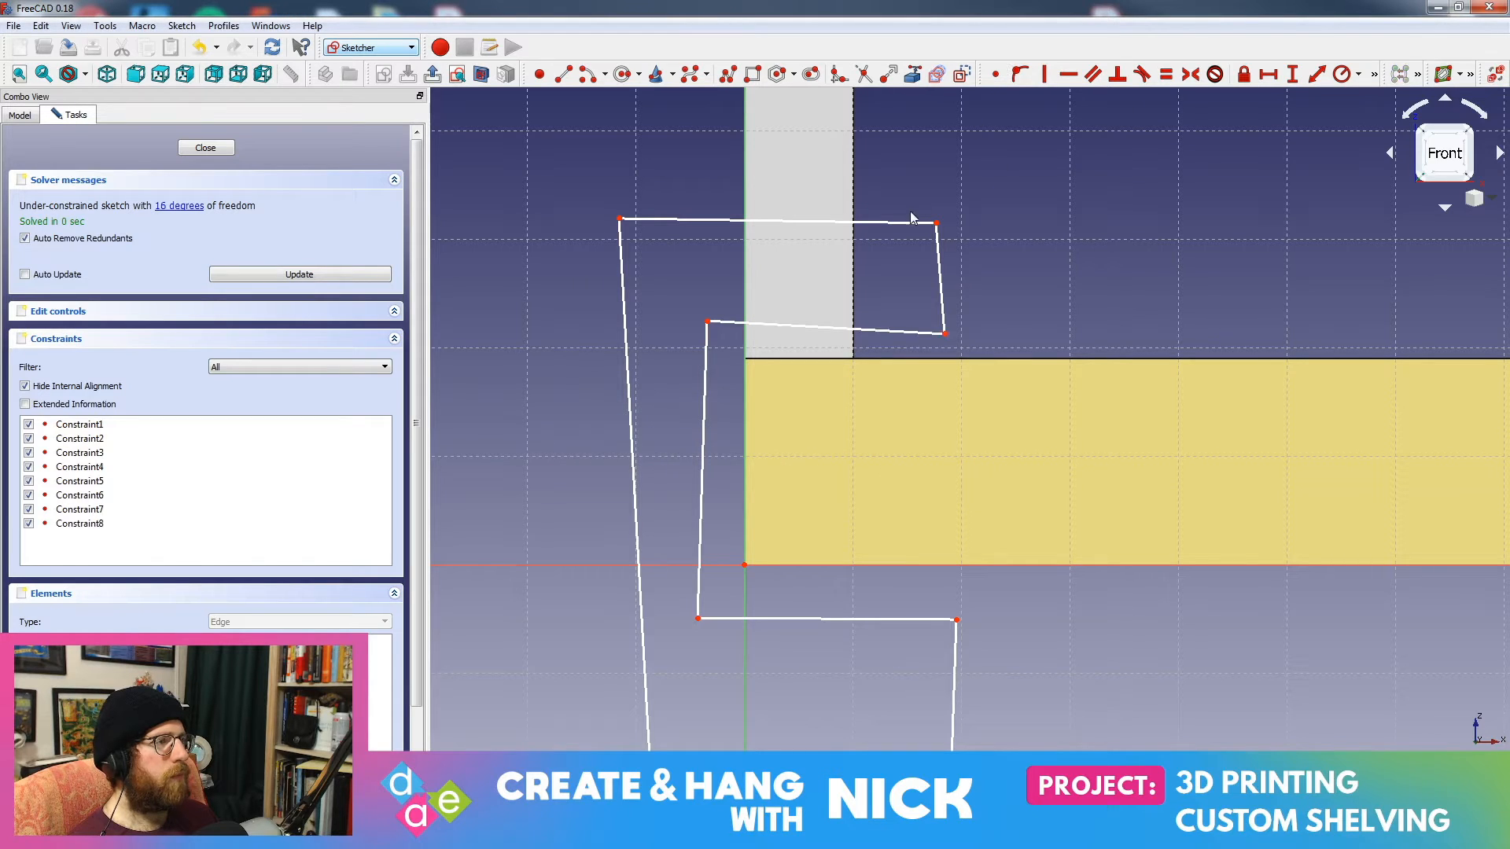
# Step: Constrain the upper arm's end edge and the profile's outer and inner upright edges to be vertical
pyautogui.click(941, 268)
pyautogui.click(1045, 74)
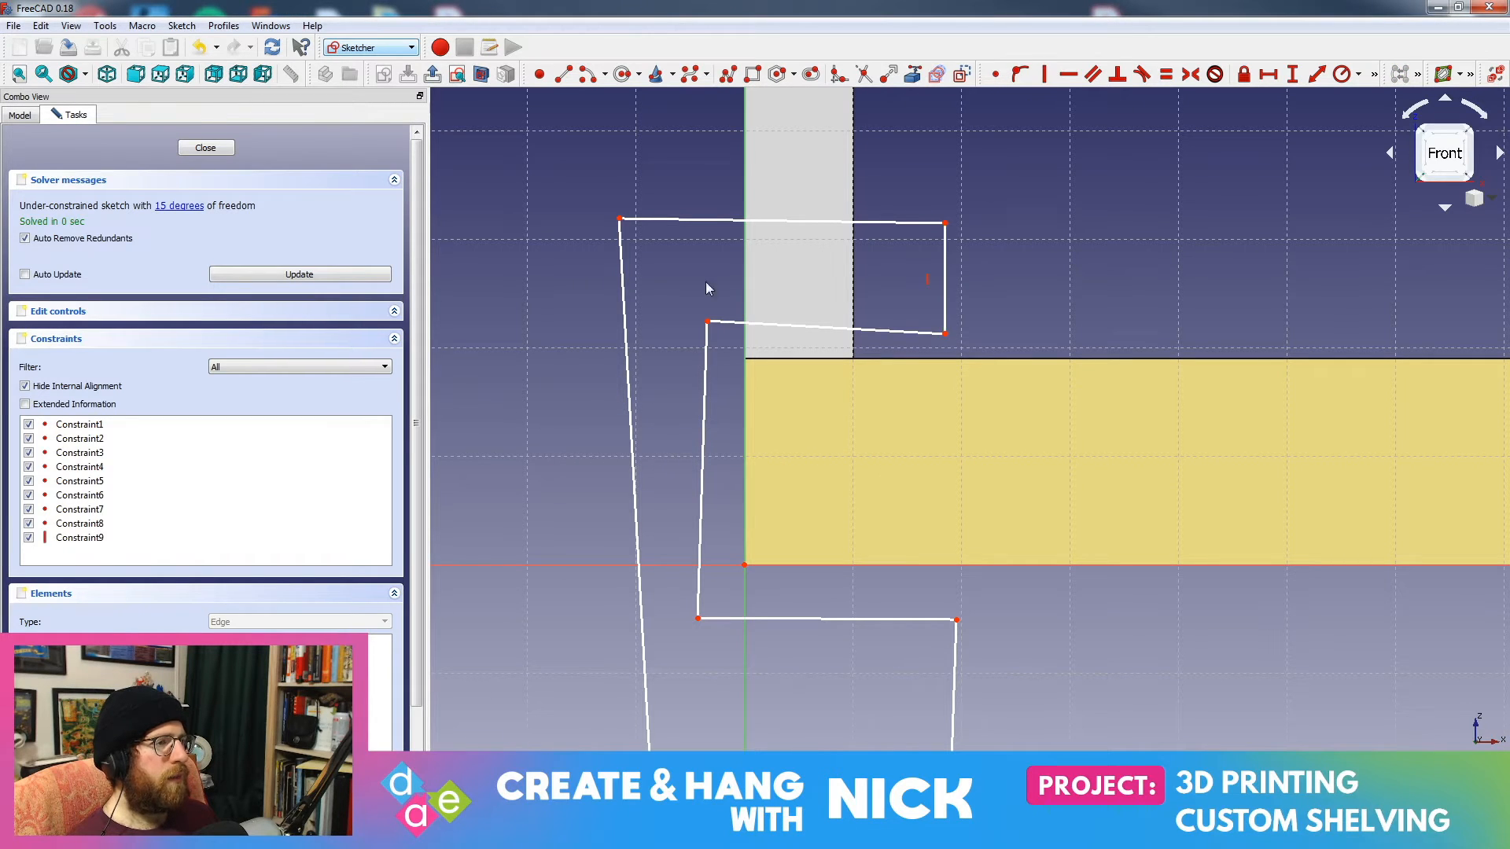
pyautogui.click(1044, 74)
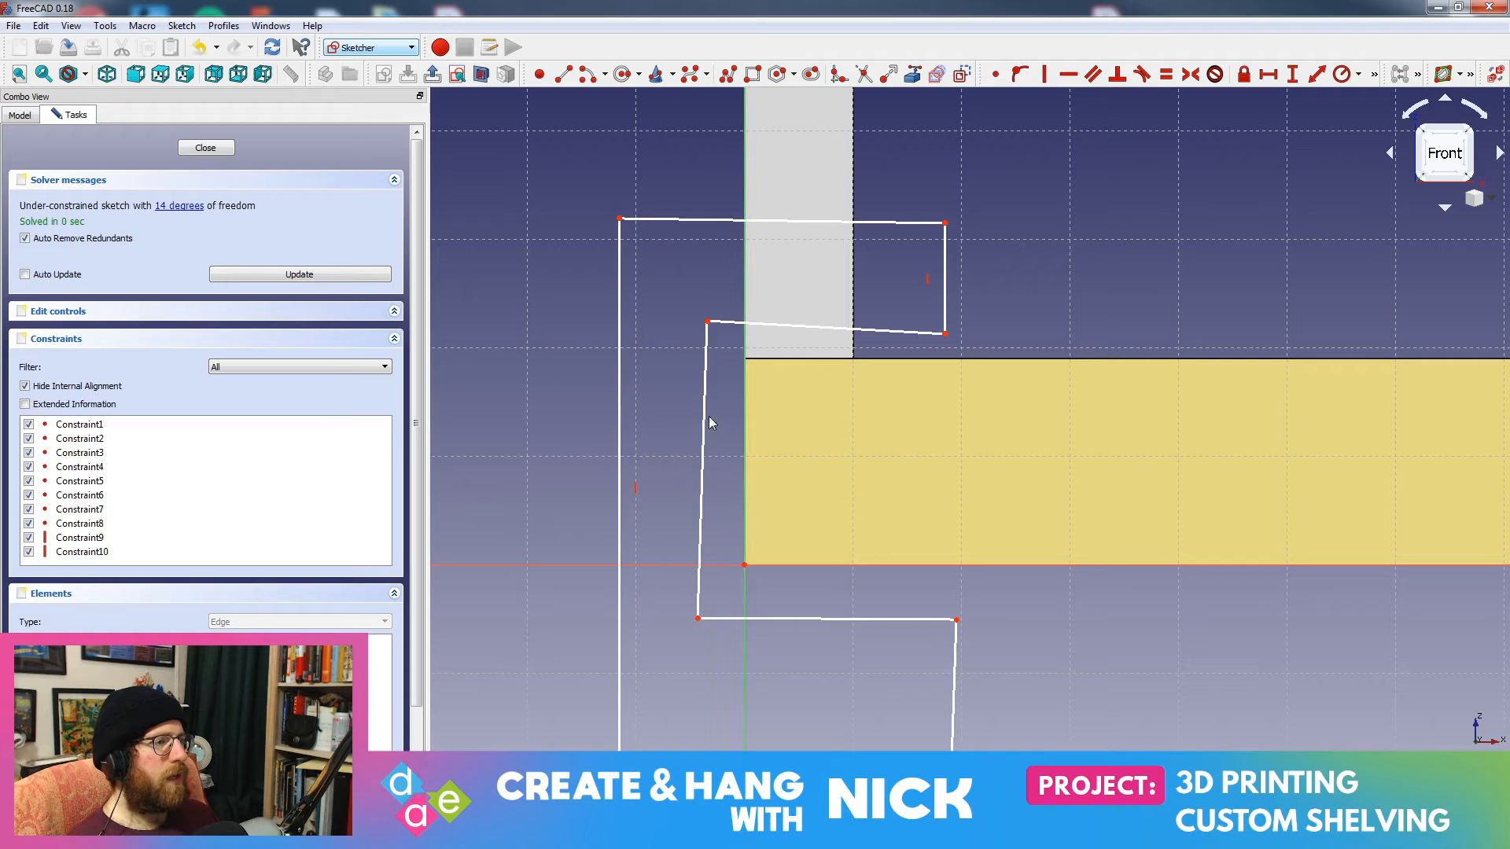
pyautogui.click(705, 417)
pyautogui.click(1044, 74)
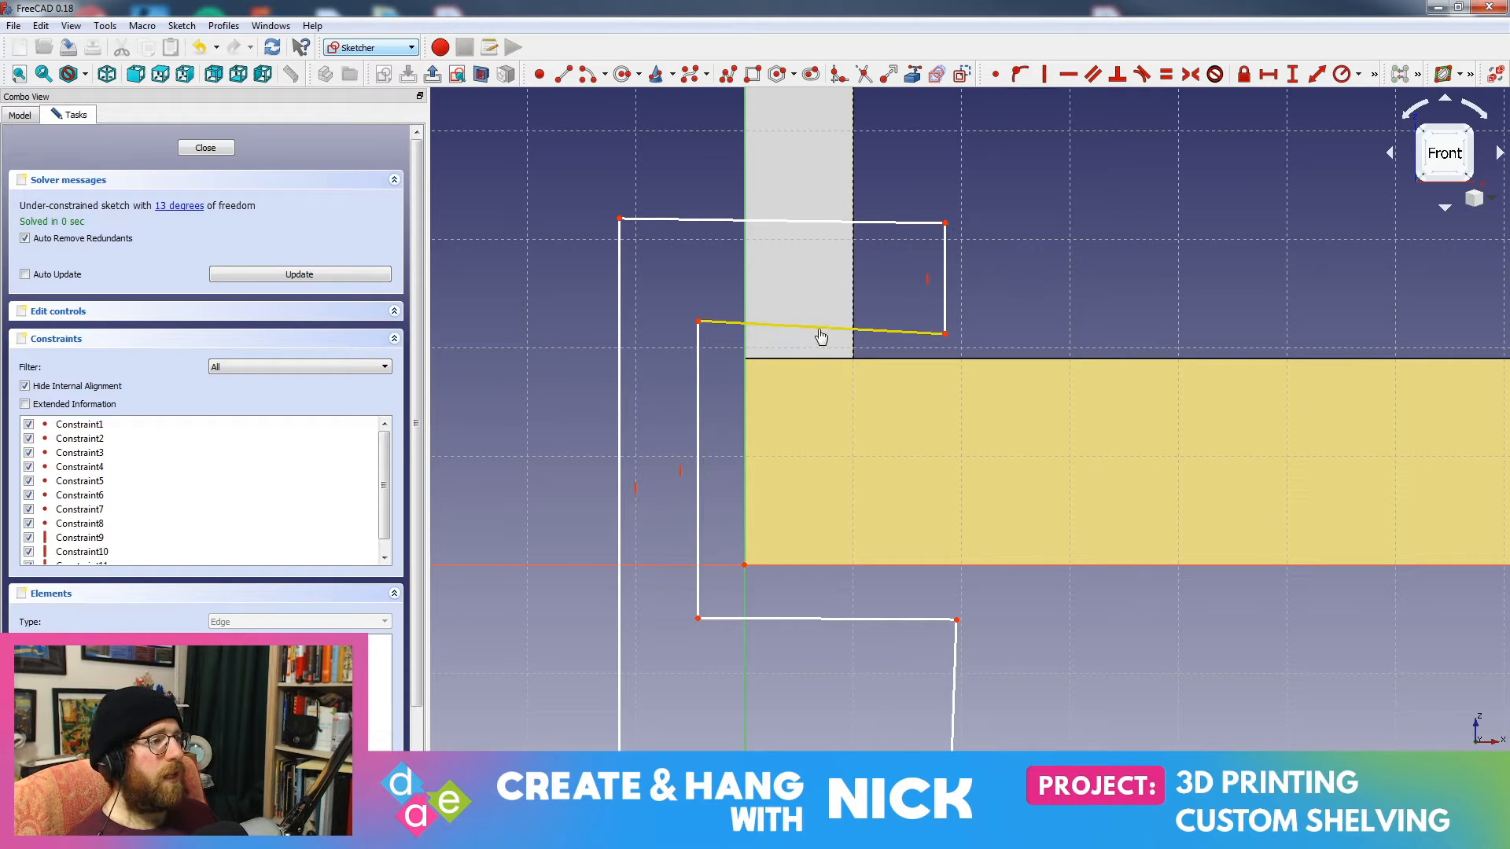
# Step: Constrain the four long edges of the upper and lower arms to be horizontal
pyautogui.click(797, 618)
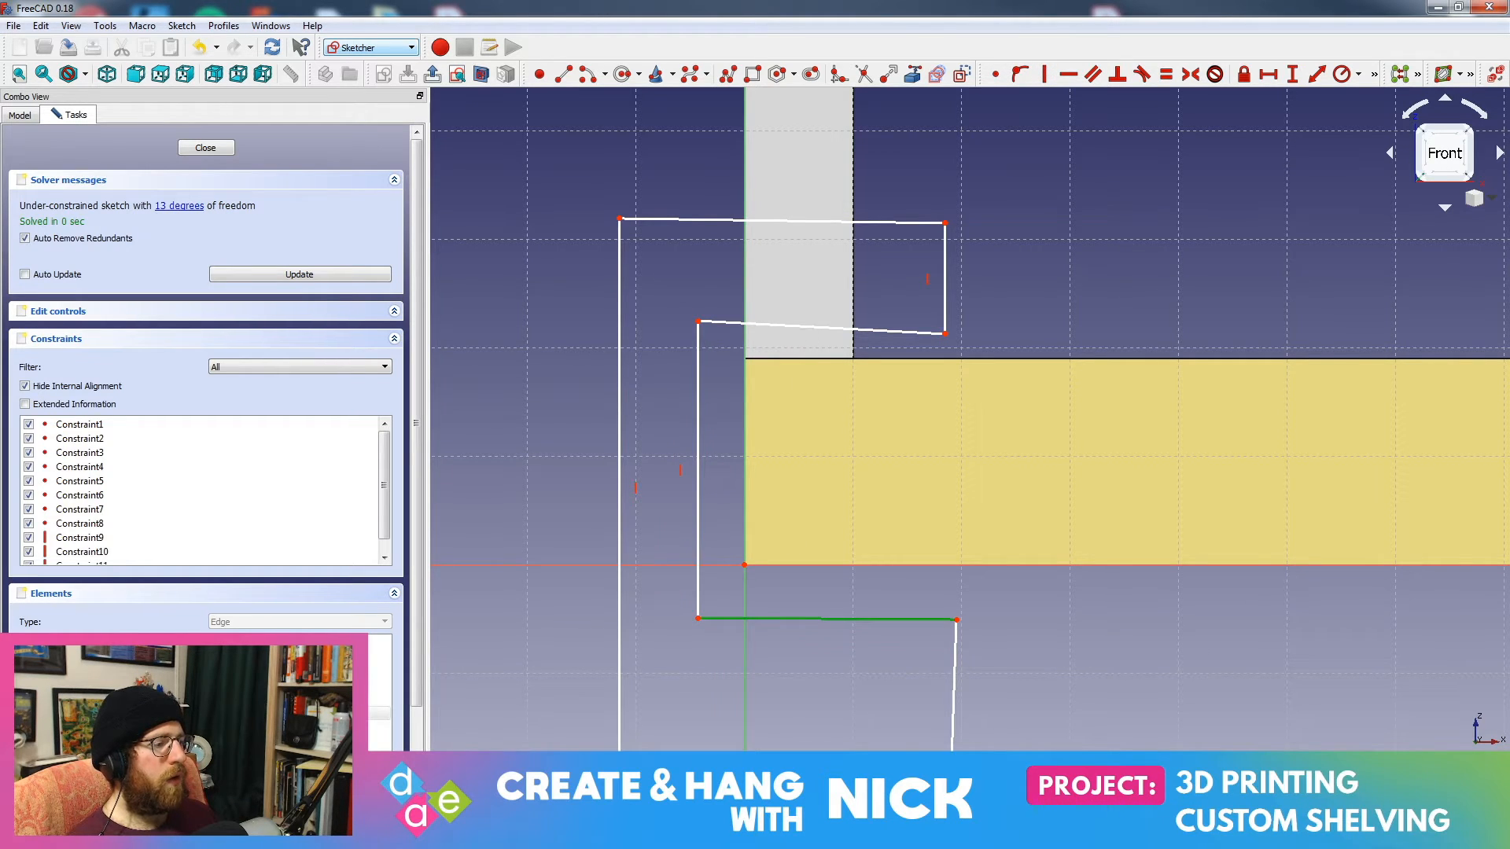
pyautogui.click(828, 328)
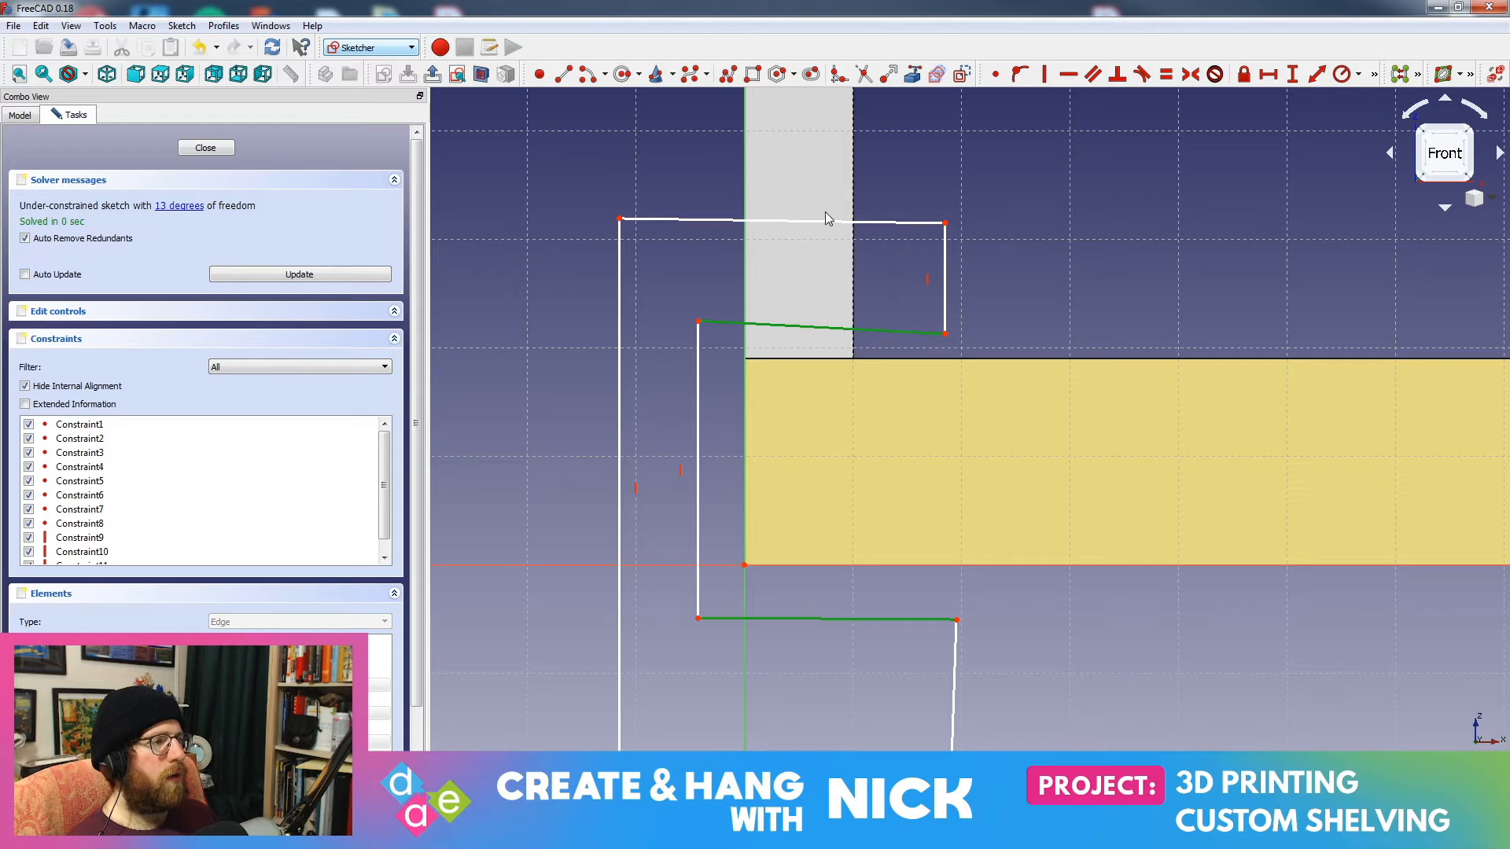
pyautogui.click(823, 223)
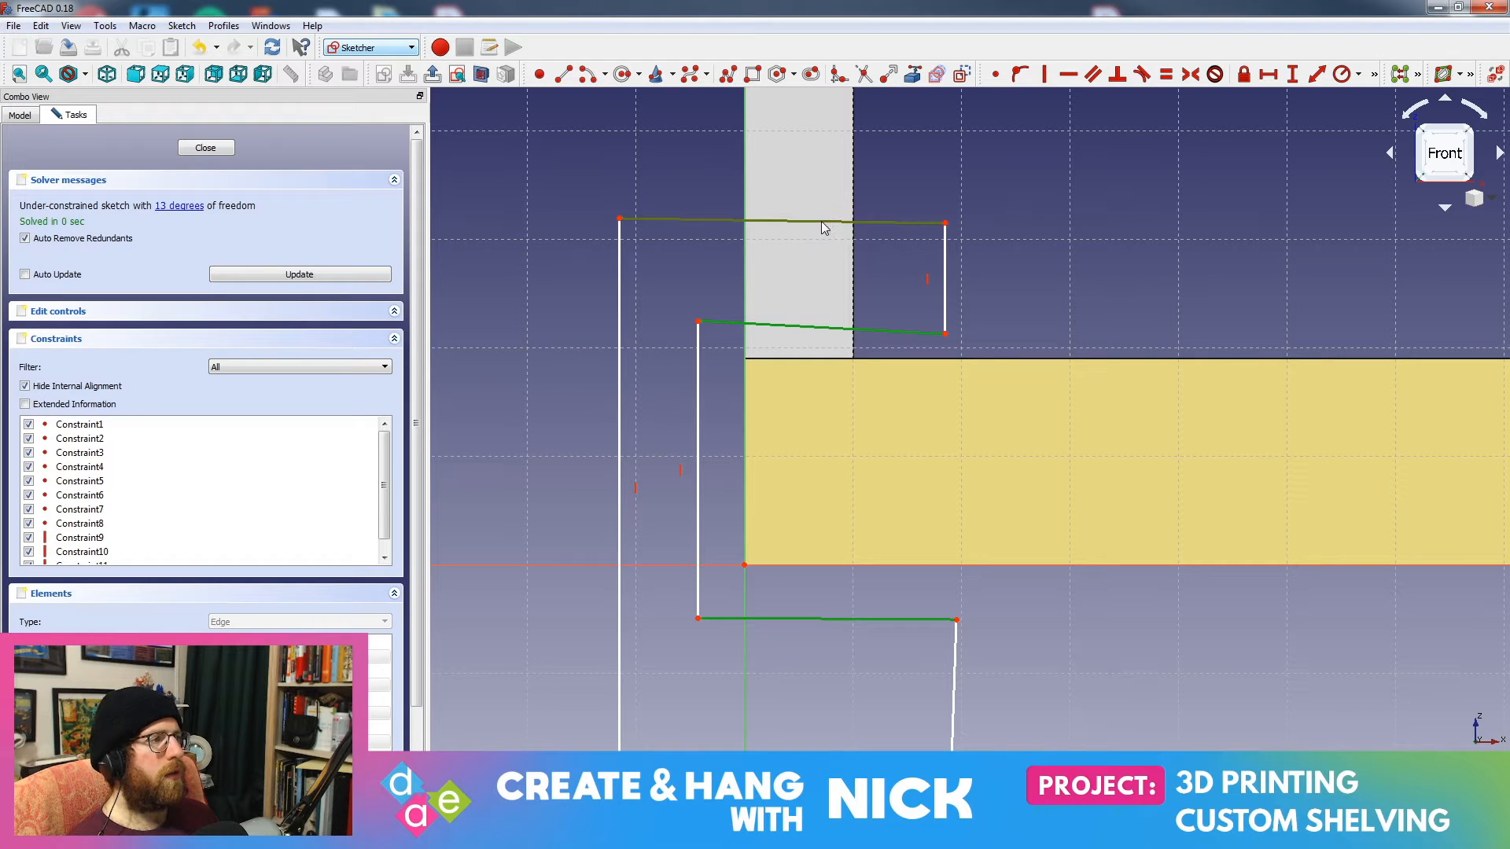
pyautogui.click(1070, 75)
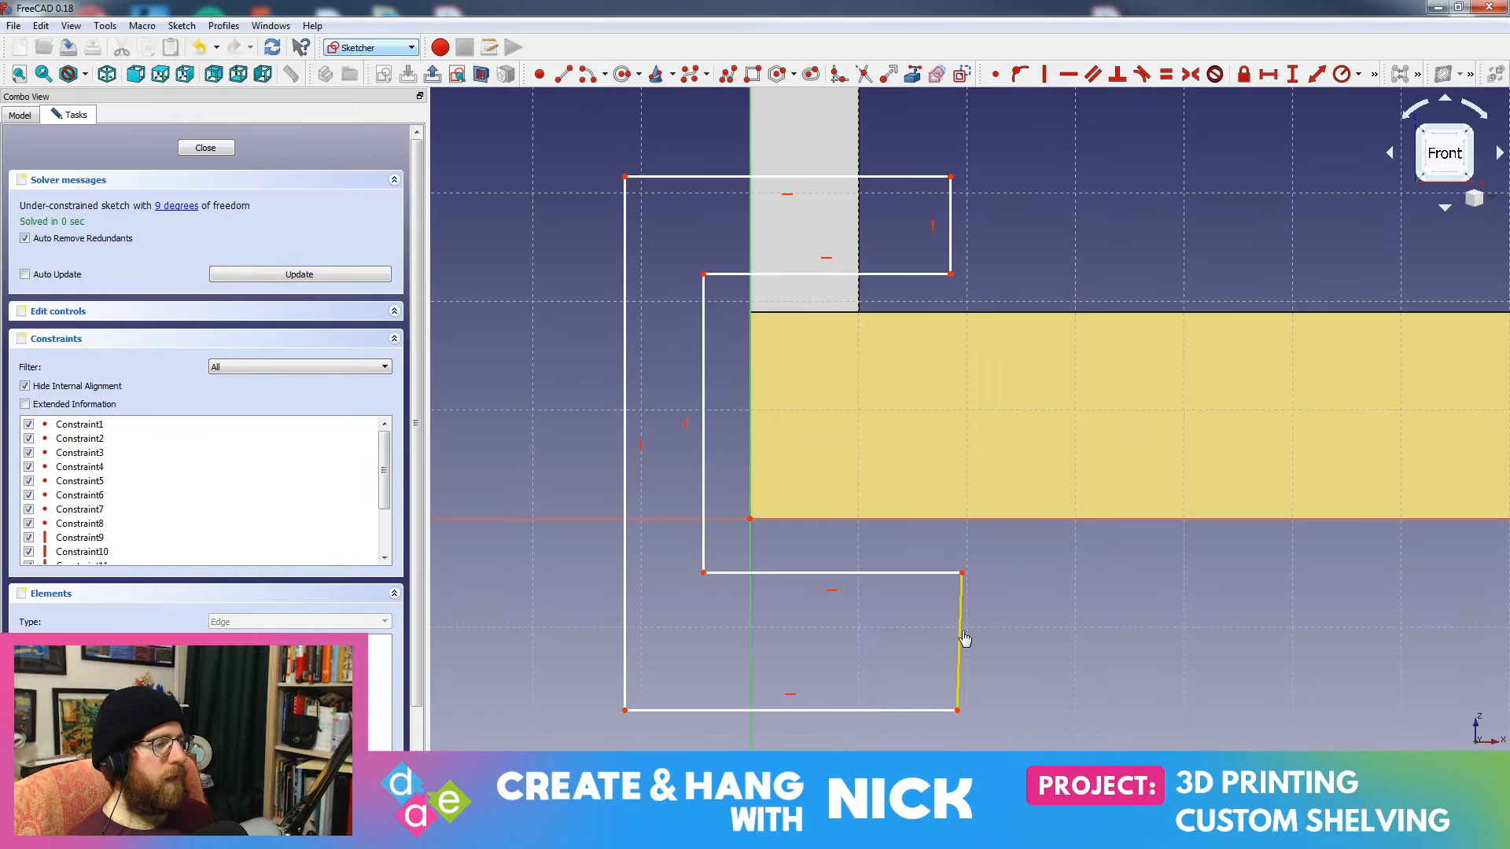
# Step: Constrain the lower arm's end edge to be vertical and move the lower arm up closer to the board's underside
pyautogui.click(960, 641)
pyautogui.click(1044, 74)
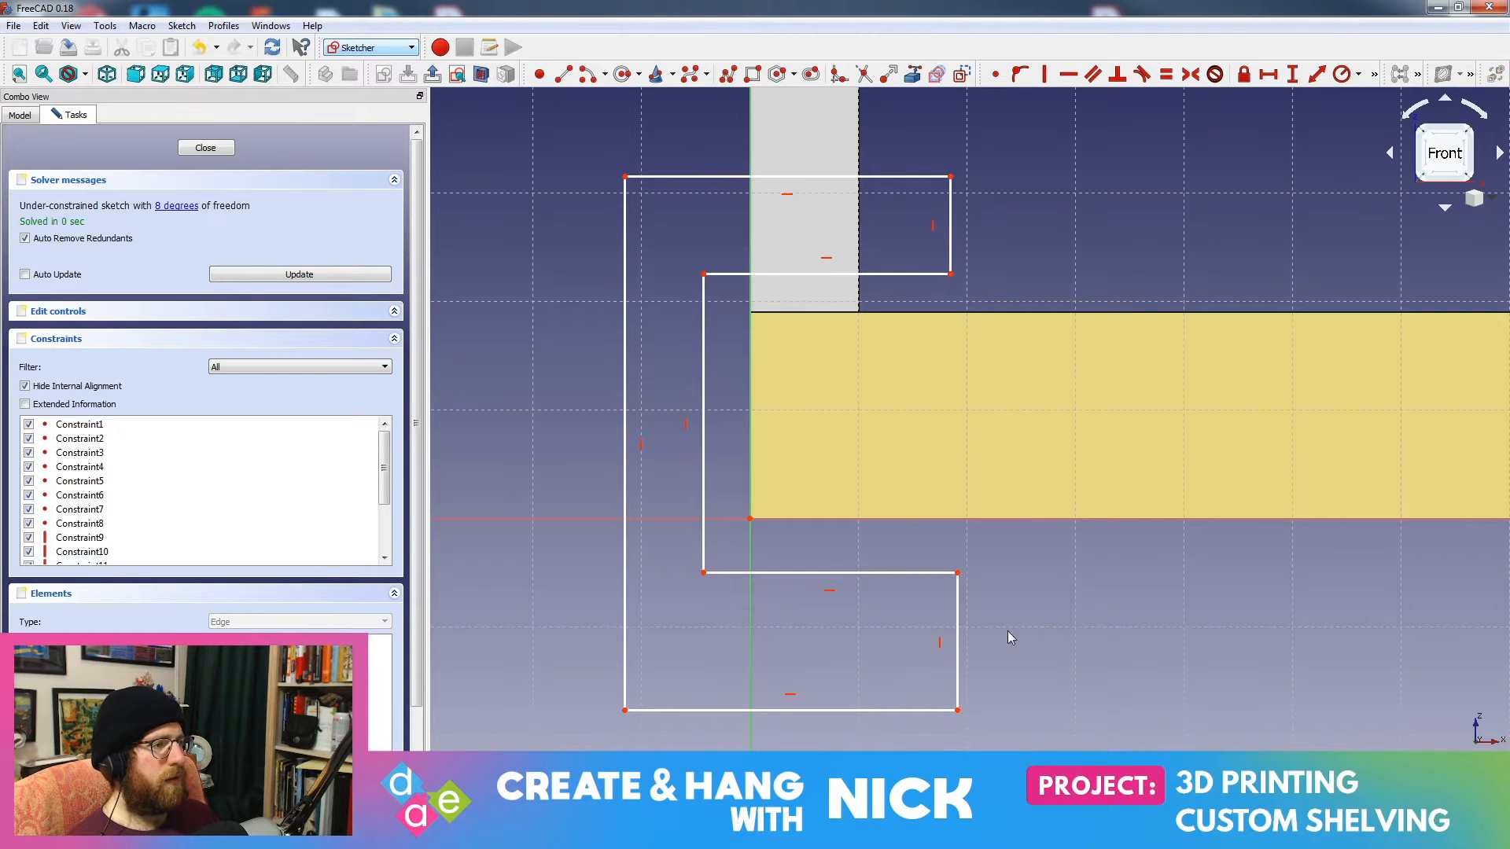
pyautogui.moveTo(956, 653)
pyautogui.mouseDown()
pyautogui.moveTo(959, 621)
pyautogui.moveTo(939, 633)
pyautogui.moveTo(993, 616)
pyautogui.moveTo(951, 617)
pyautogui.mouseUp()
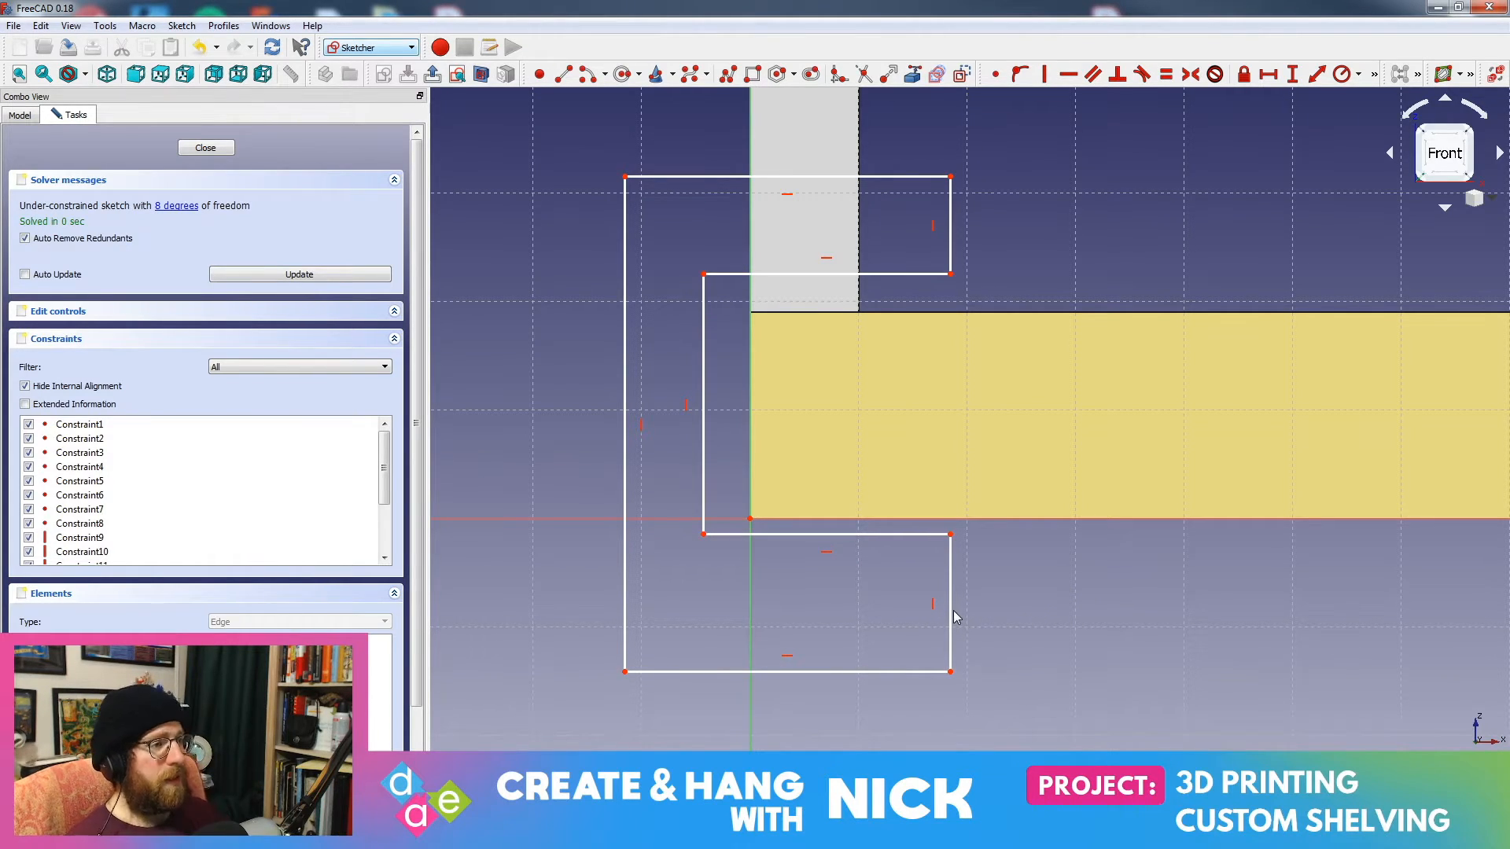
# Step: Try to select the upper arm's inner horizontal edge together with the support post's edge
pyautogui.scroll(5, 801, 470)
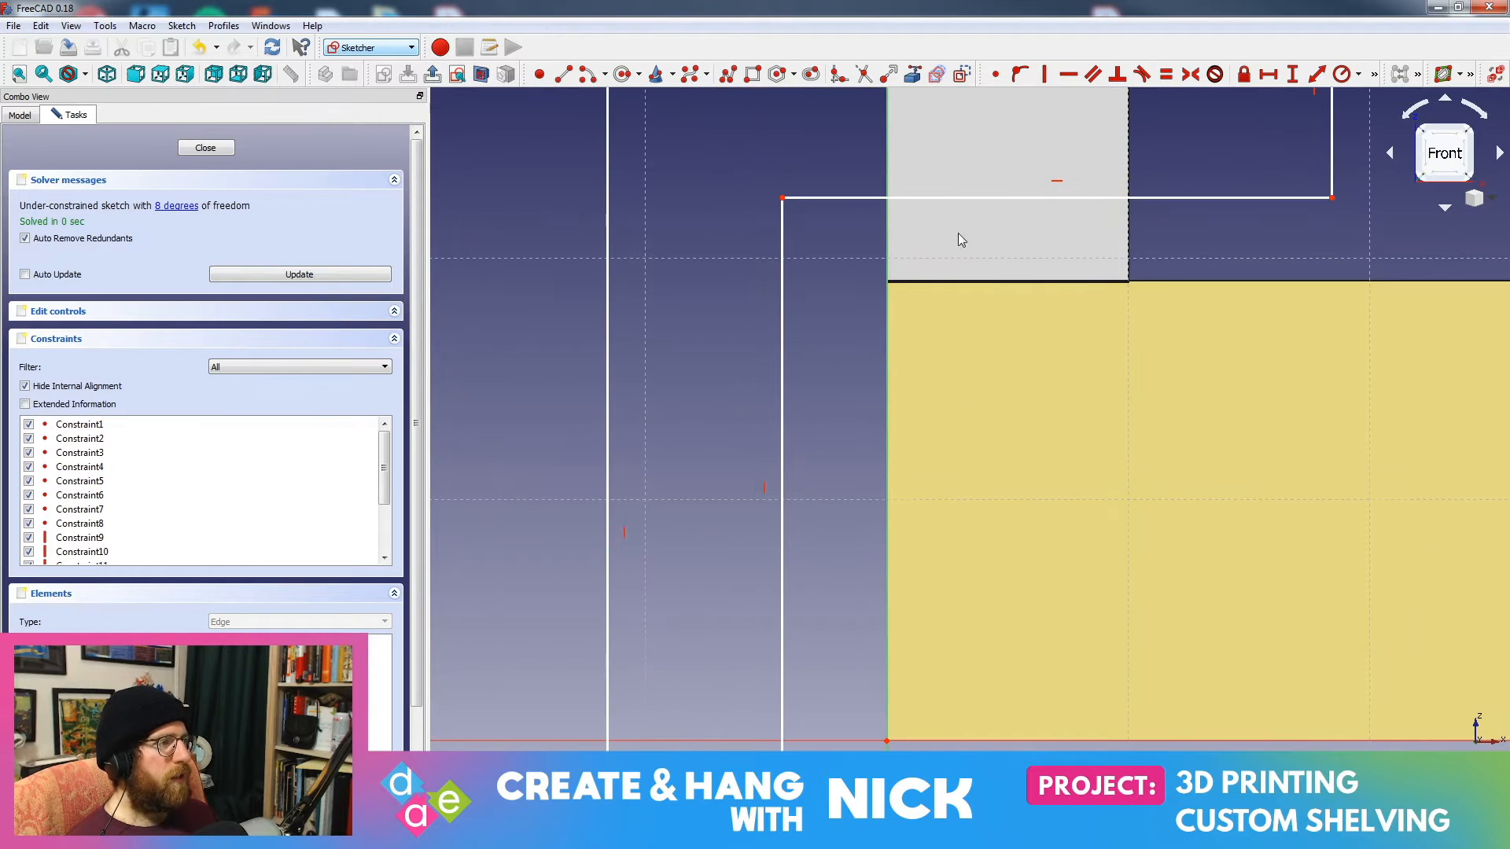
pyautogui.click(1227, 198)
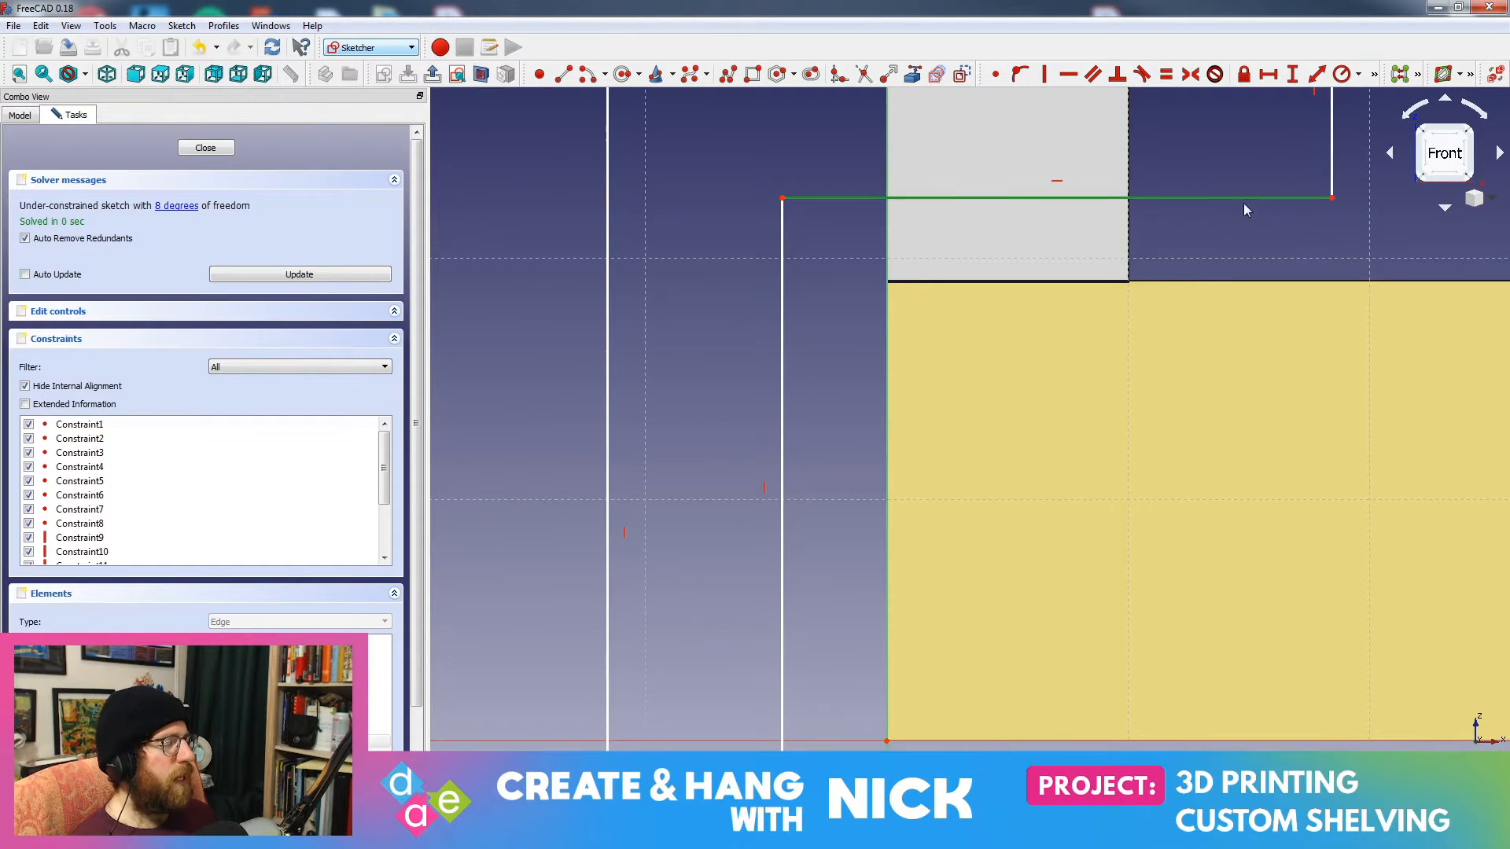
pyautogui.moveTo(1196, 302); pyautogui.dragTo(997, 380, button='middle')
pyautogui.click(934, 159)
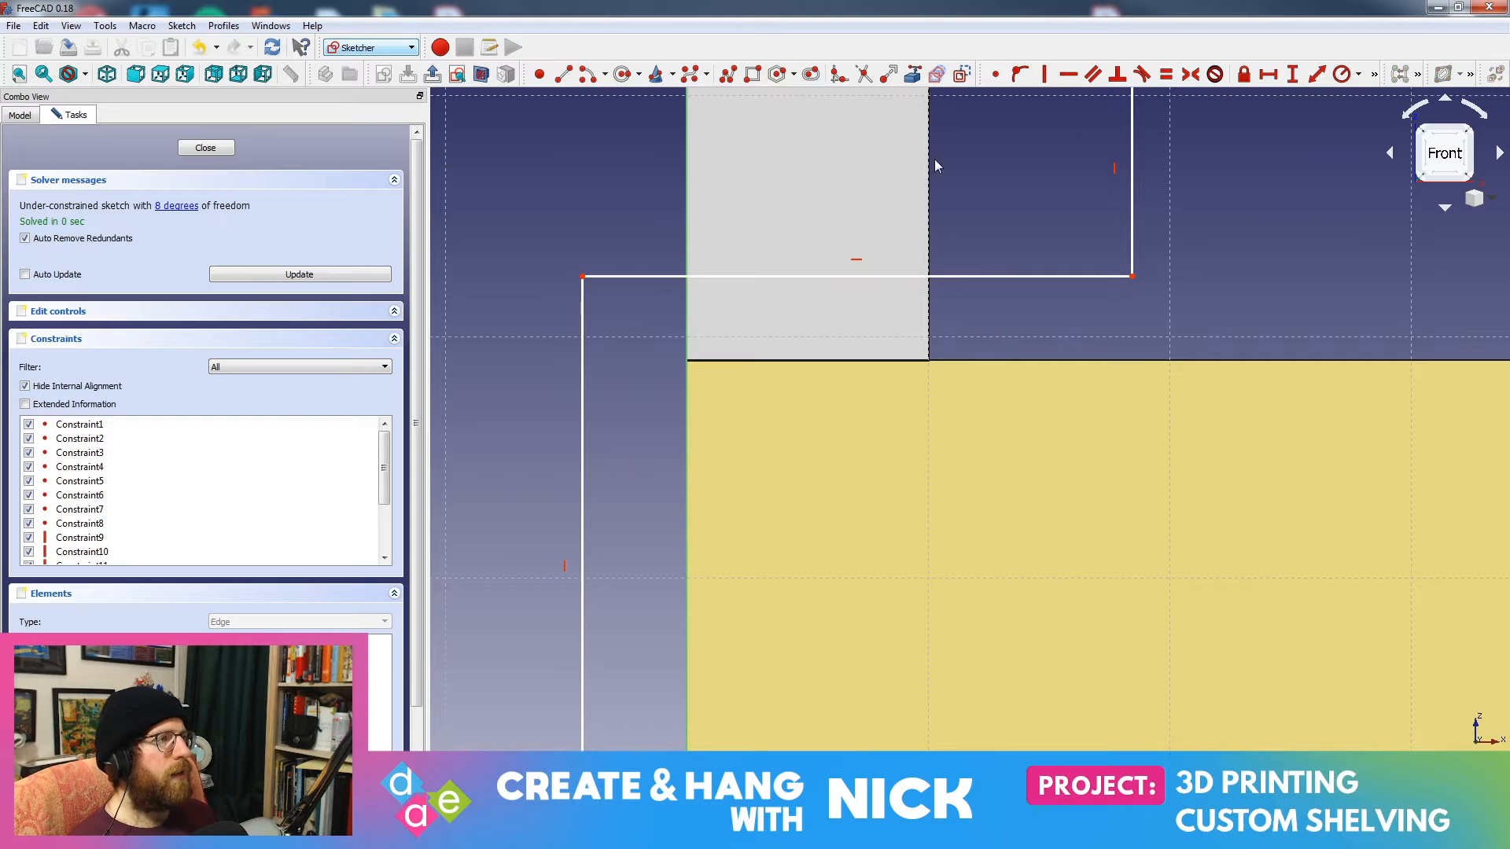
pyautogui.moveTo(1019, 361)
pyautogui.mouseDown(button='middle')
pyautogui.moveTo(1035, 343)
pyautogui.moveTo(1009, 361)
pyautogui.mouseUp(button='middle')
# Step: Leave the sketch, hide the Table Top body and reopen Sketch001 for editing
pyautogui.click(205, 148)
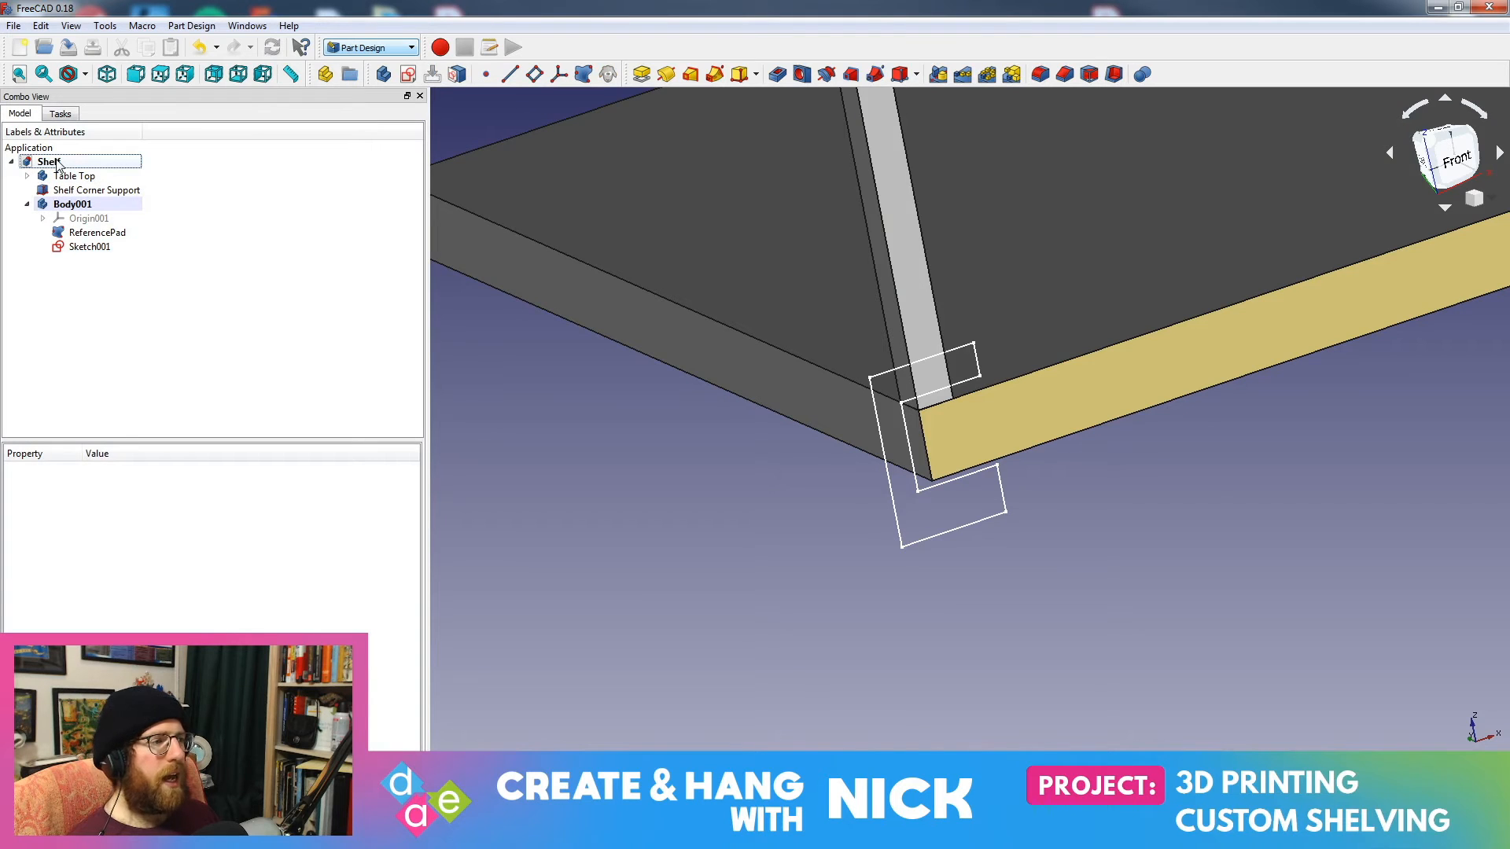
pyautogui.click(96, 190)
pyautogui.click(74, 176)
pyautogui.press('space')
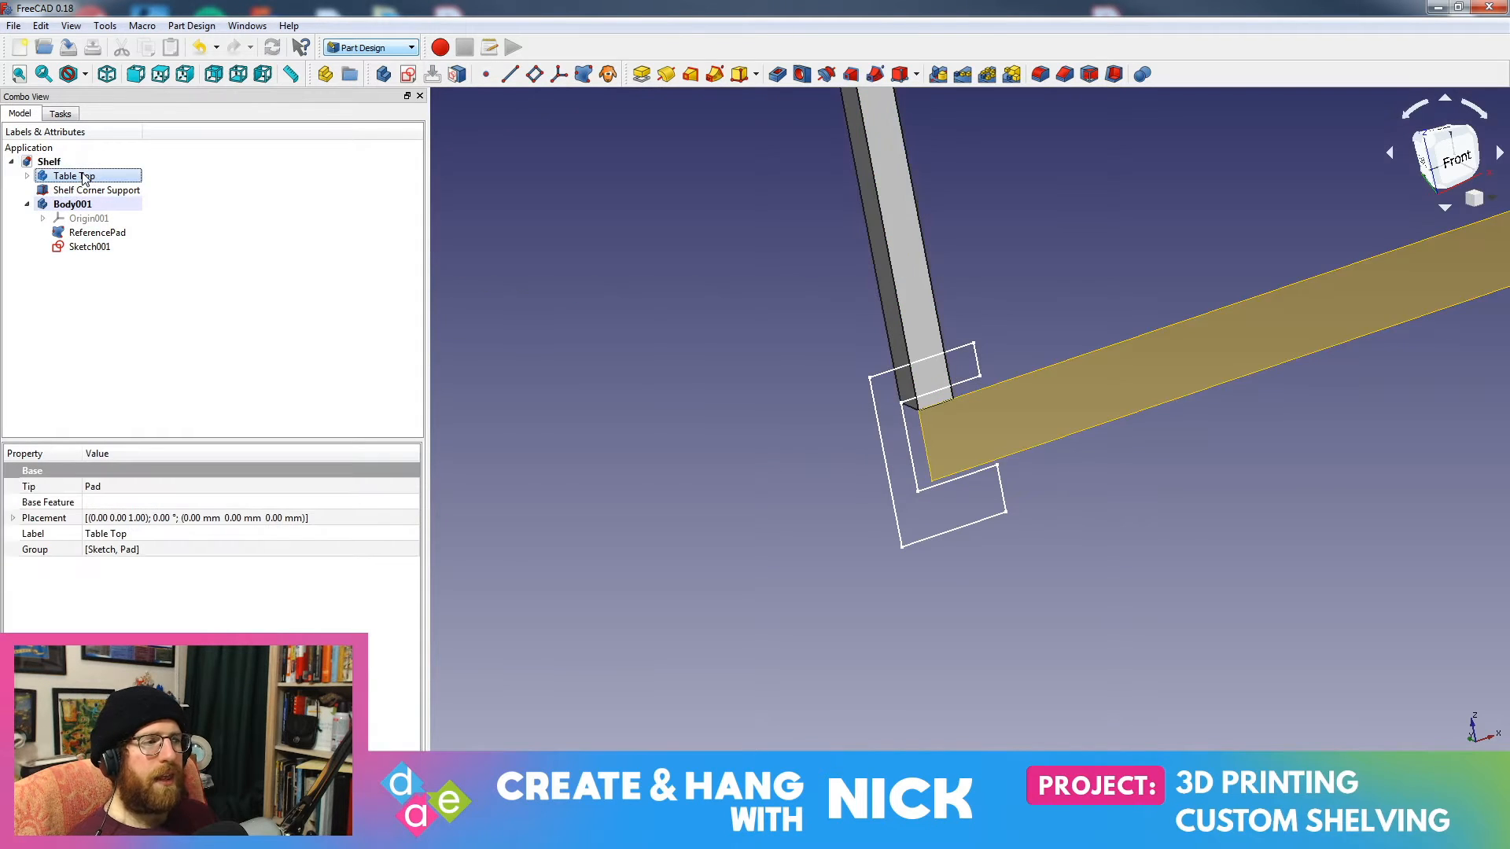
pyautogui.click(121, 248)
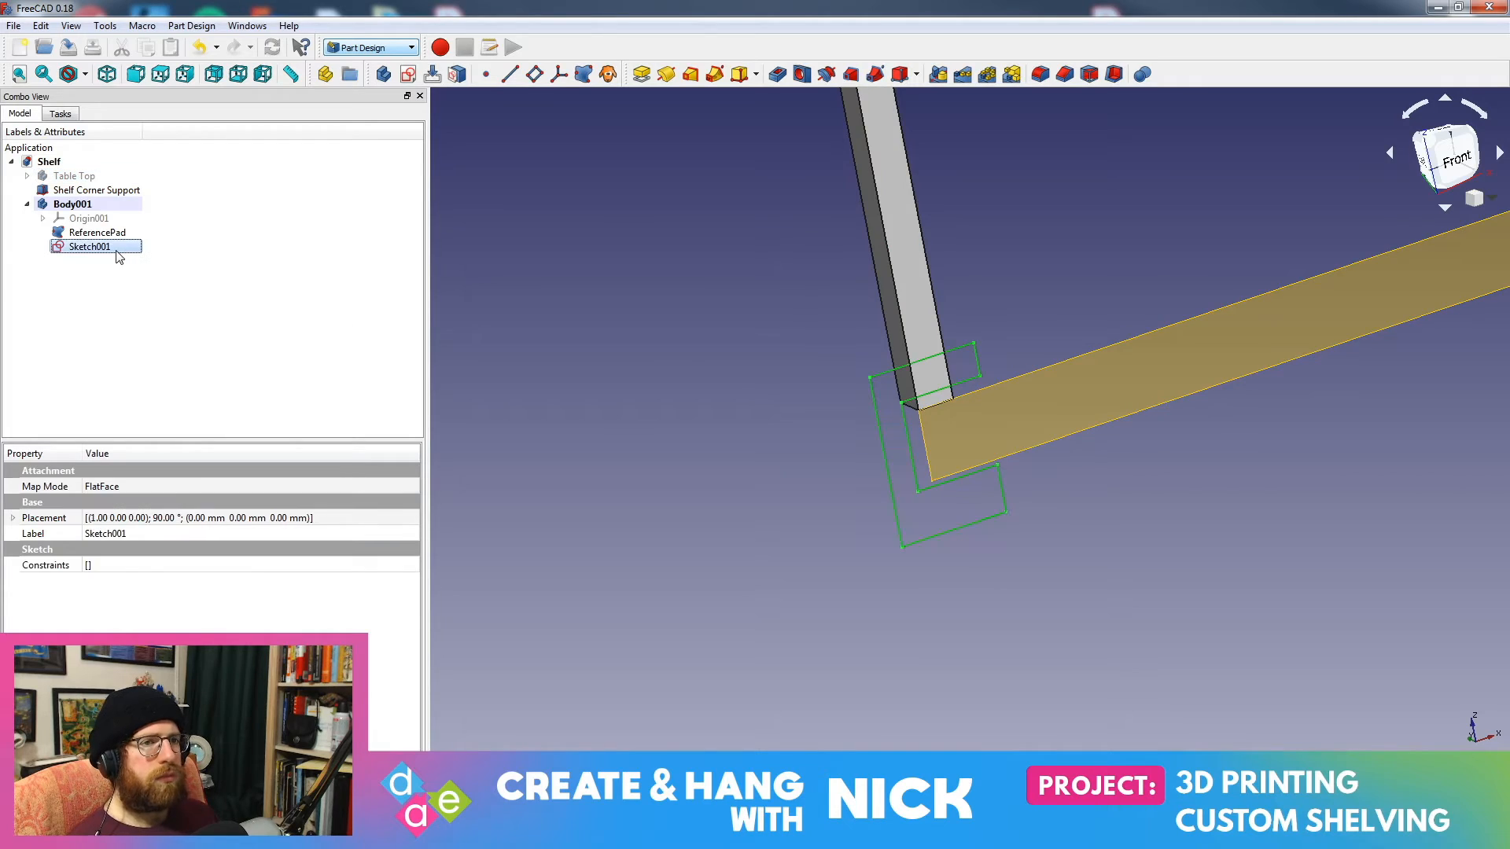
pyautogui.doubleClick(111, 250)
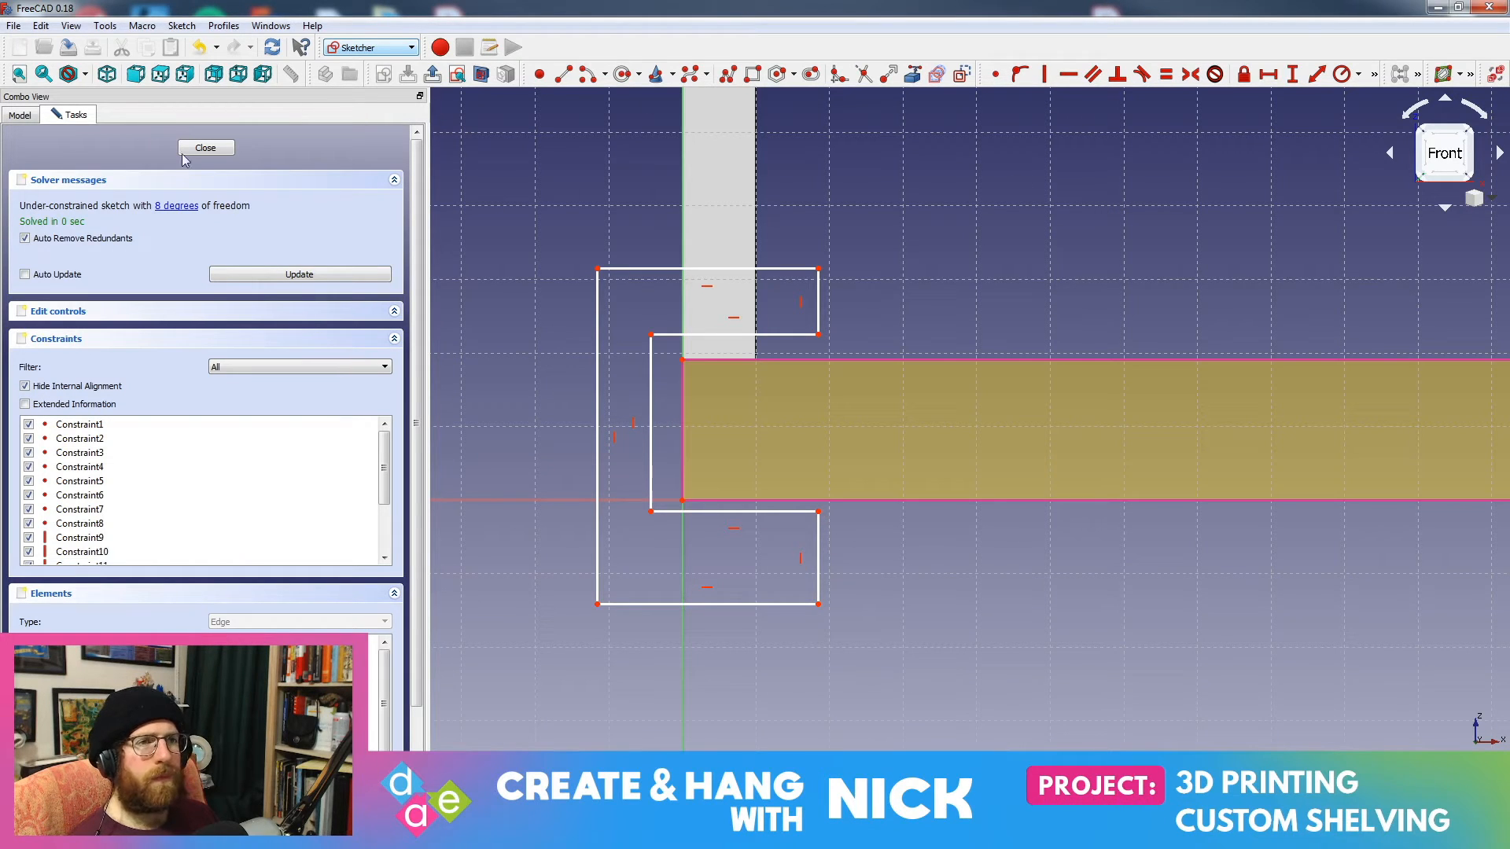
# Step: Constrain the upper arm's inner horizontal edge to a 0.05 mm distance from the board's upper corner point
pyautogui.moveTo(849, 390); pyautogui.dragTo(964, 385, button='middle')
pyautogui.scroll(3, 903, 446)
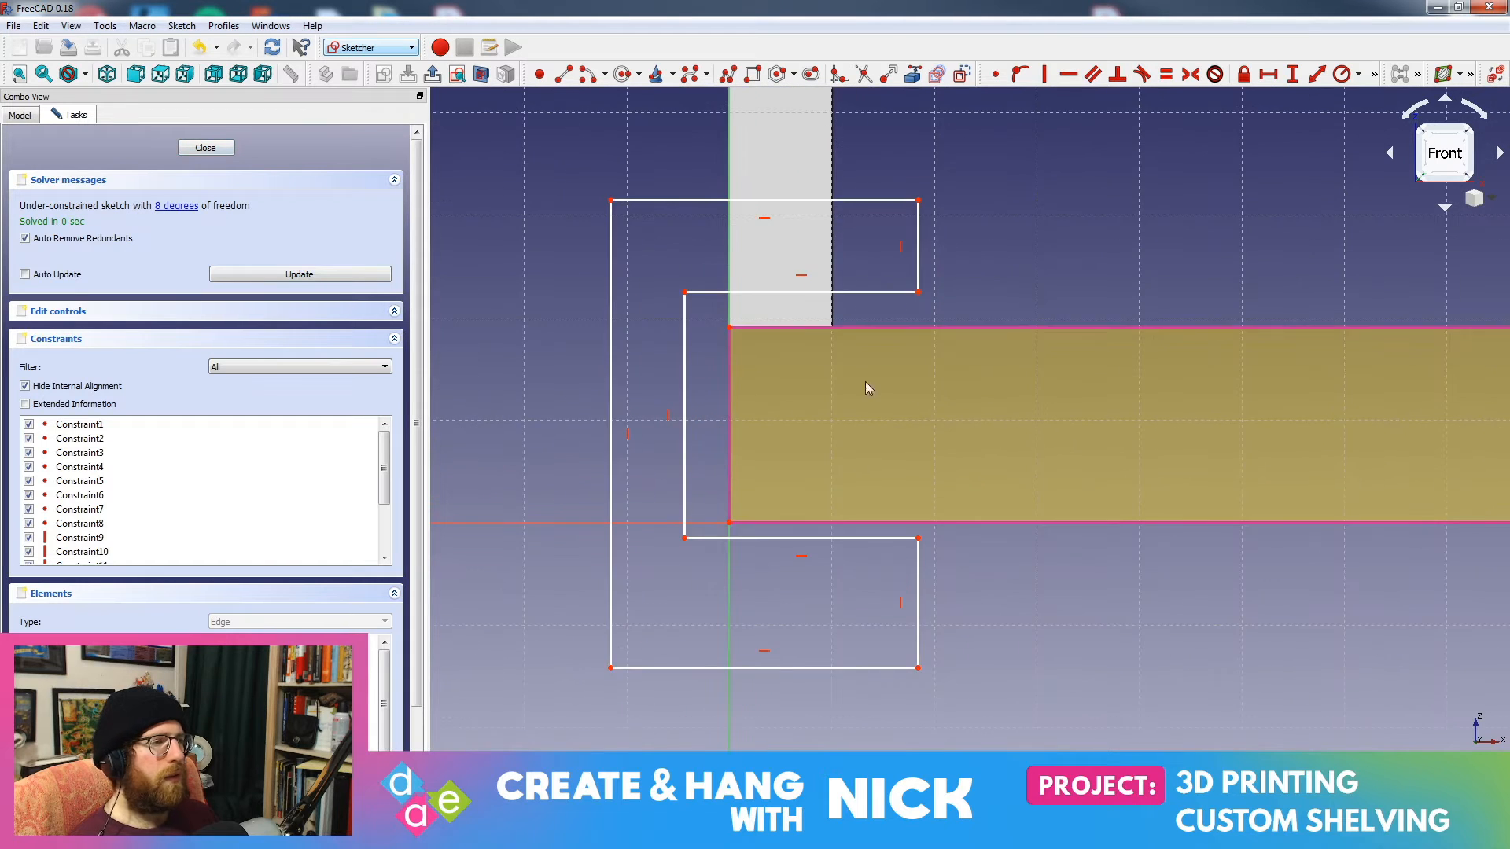
pyautogui.moveTo(819, 253)
pyautogui.mouseDown(button='middle')
pyautogui.moveTo(894, 263)
pyautogui.moveTo(926, 330)
pyautogui.mouseUp(button='middle')
pyautogui.scroll(4, 851, 347)
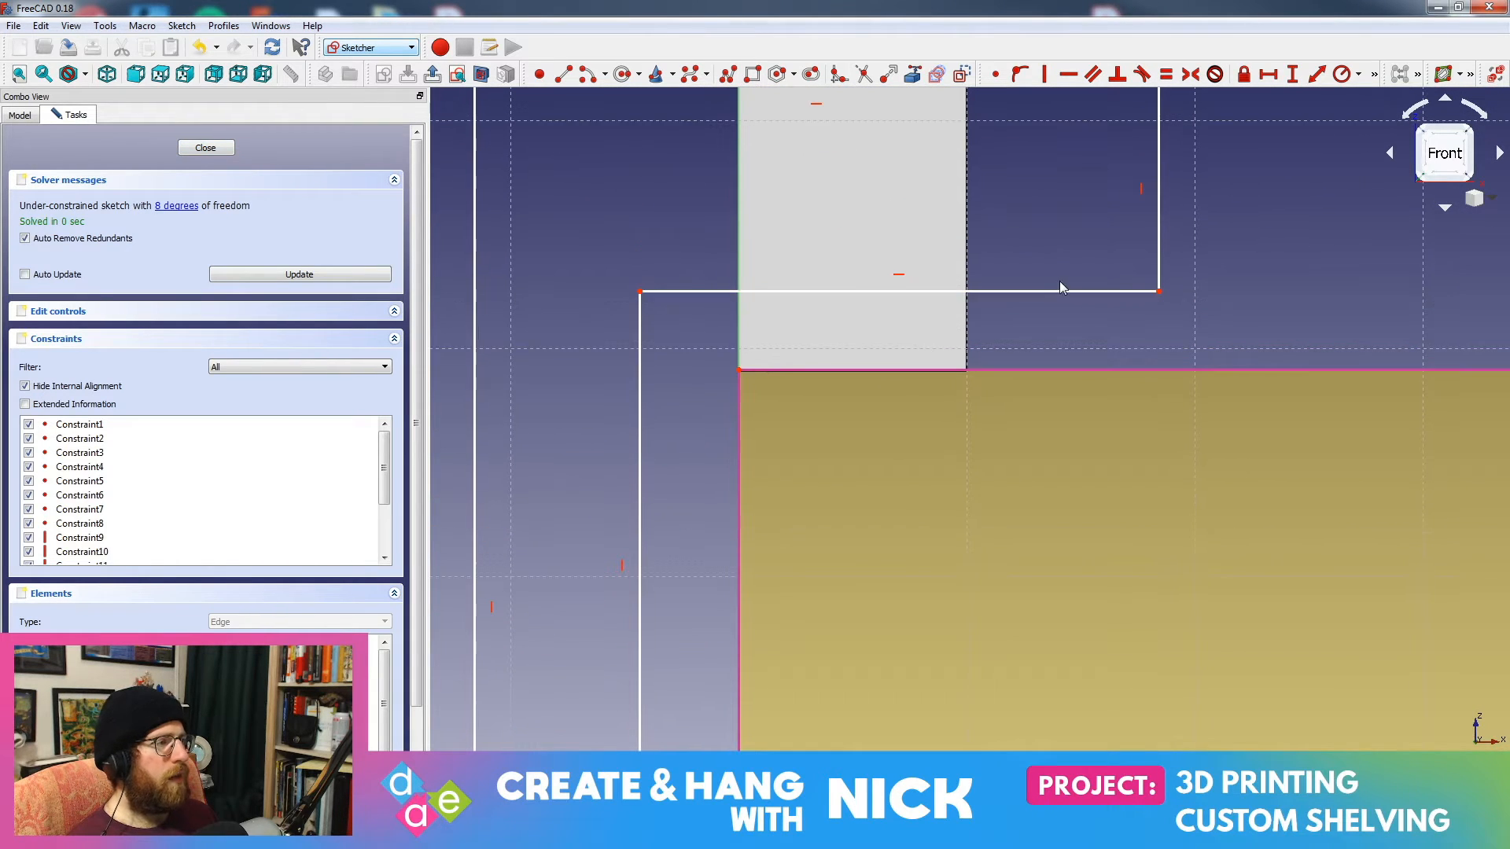
pyautogui.click(737, 370)
pyautogui.click(724, 291)
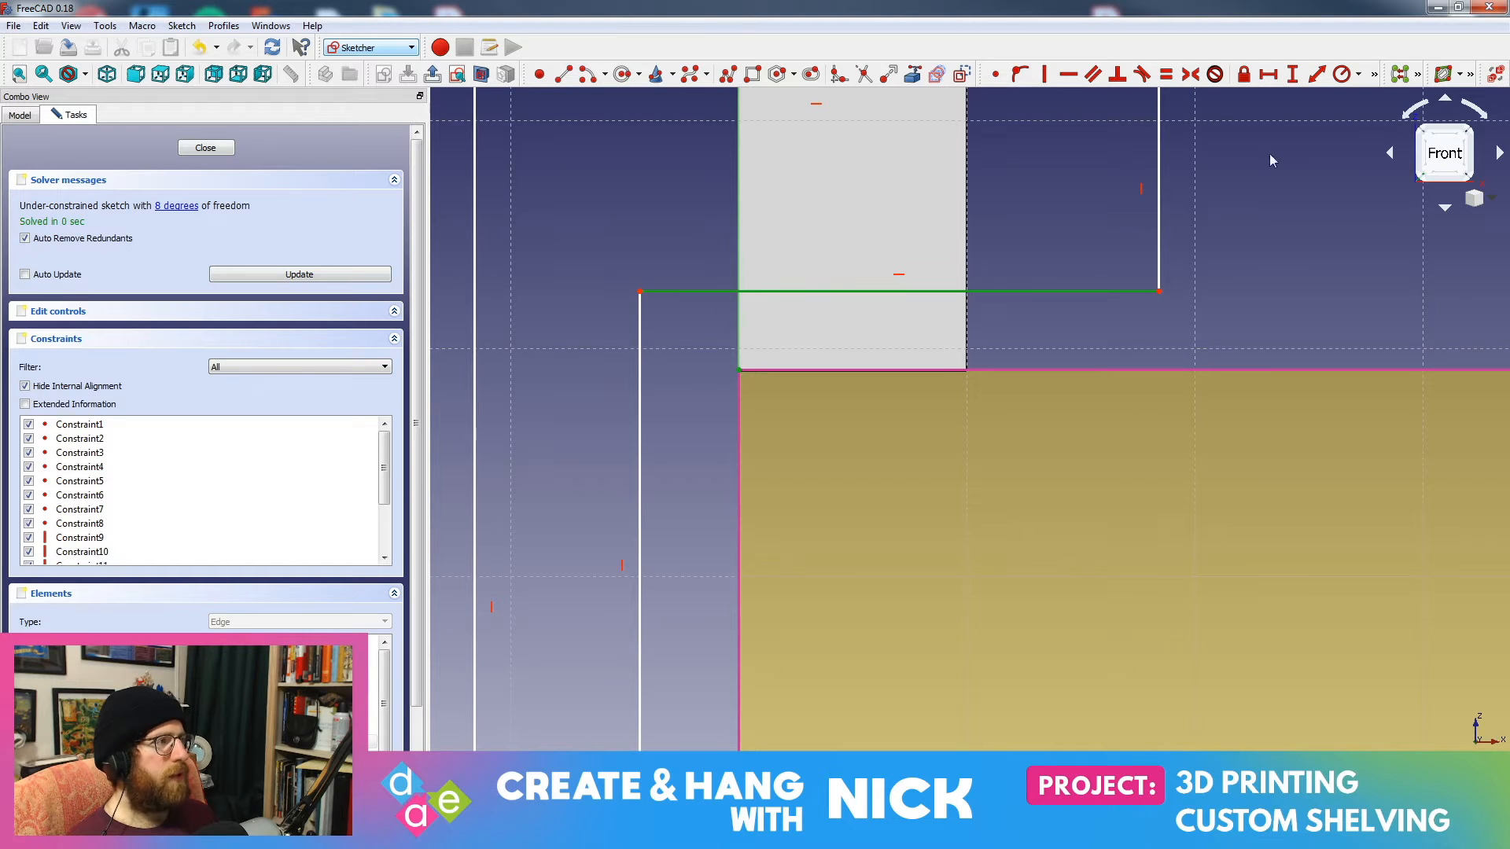
pyautogui.click(1315, 74)
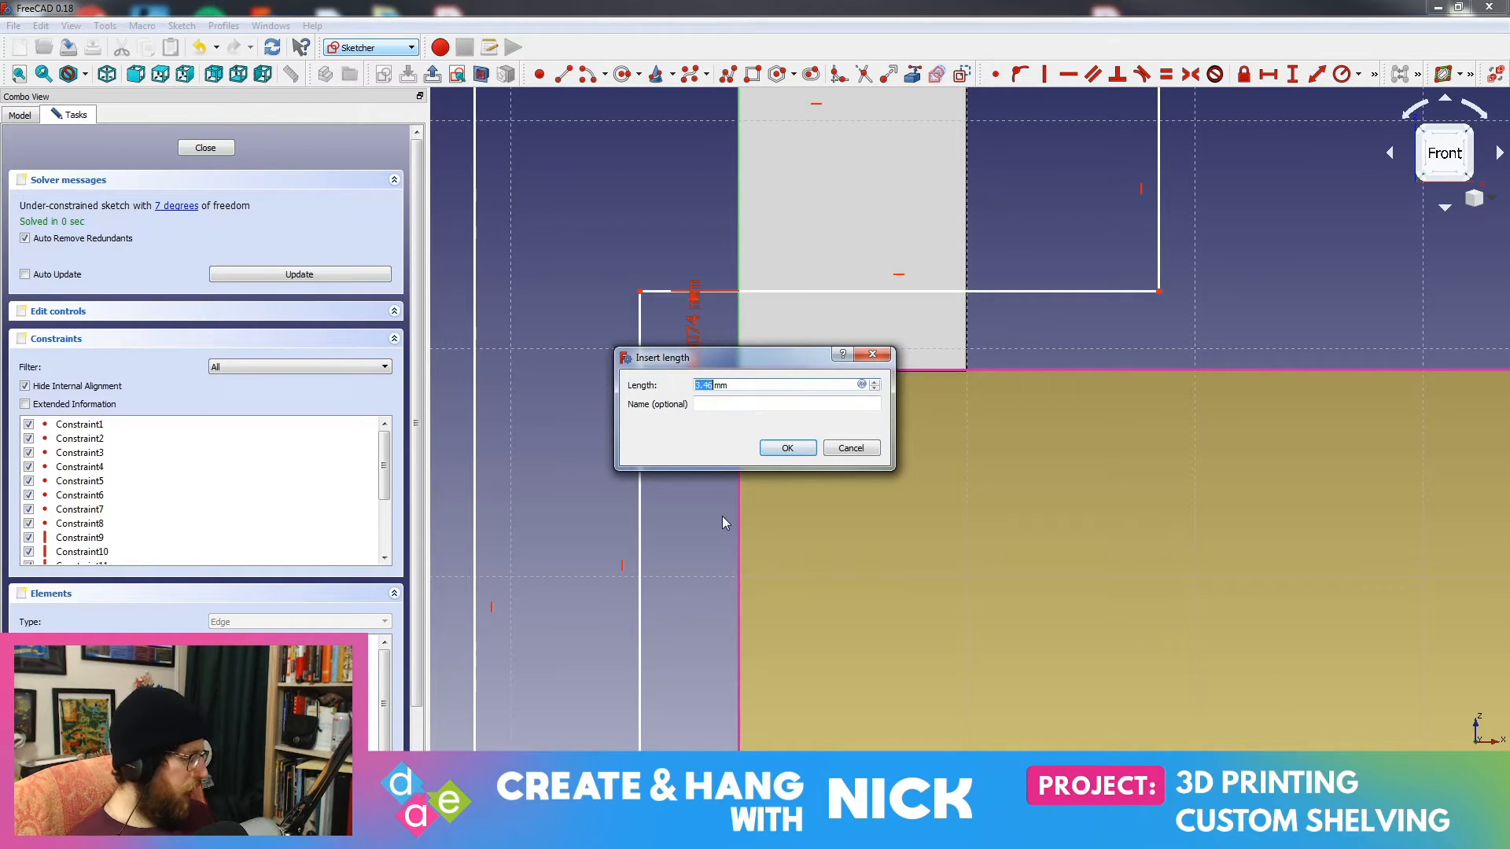
pyautogui.write('.05')
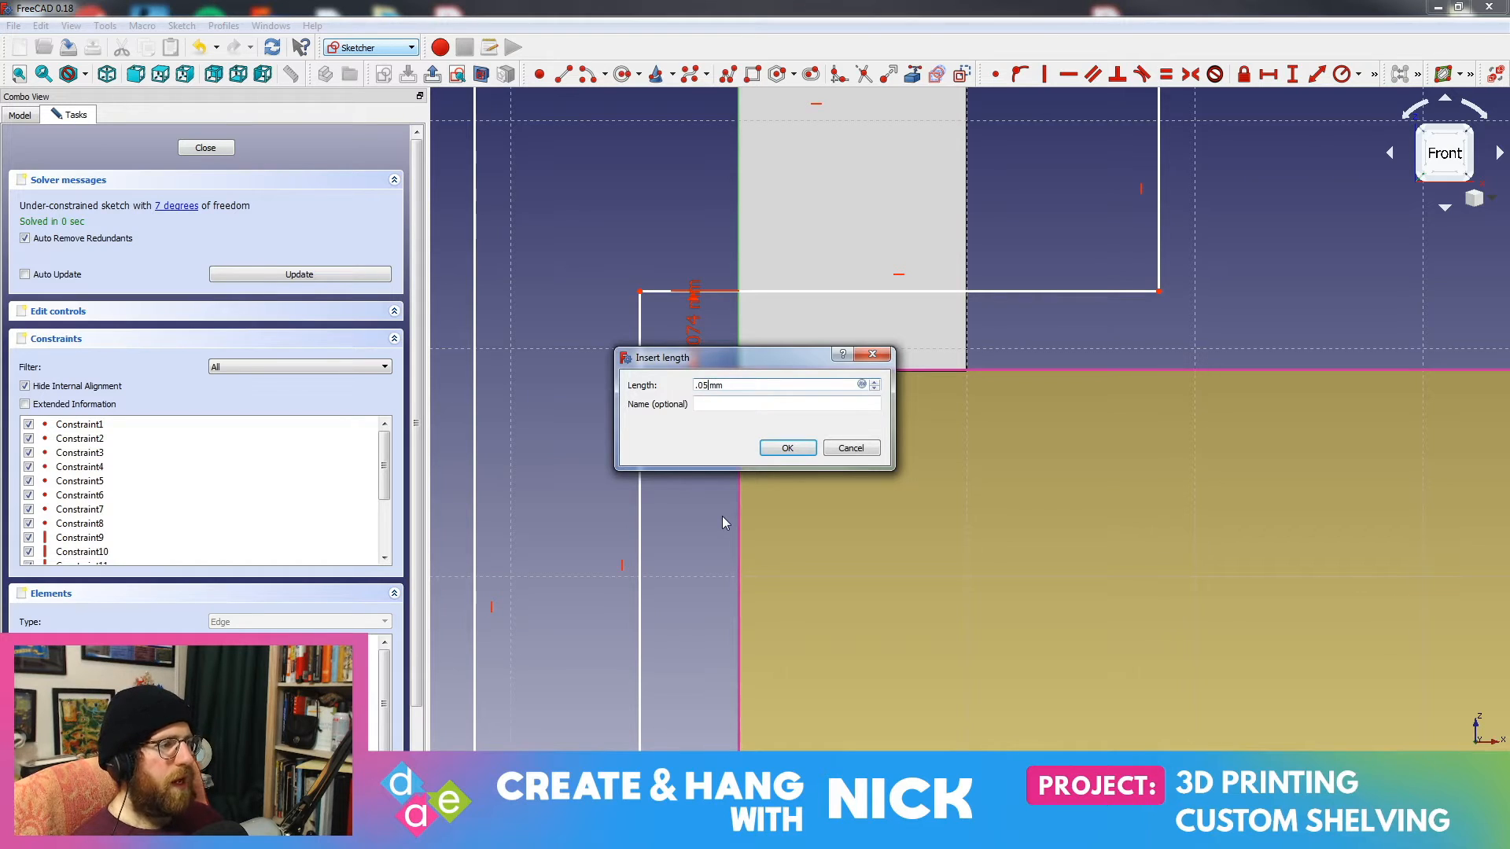
pyautogui.press('Return')
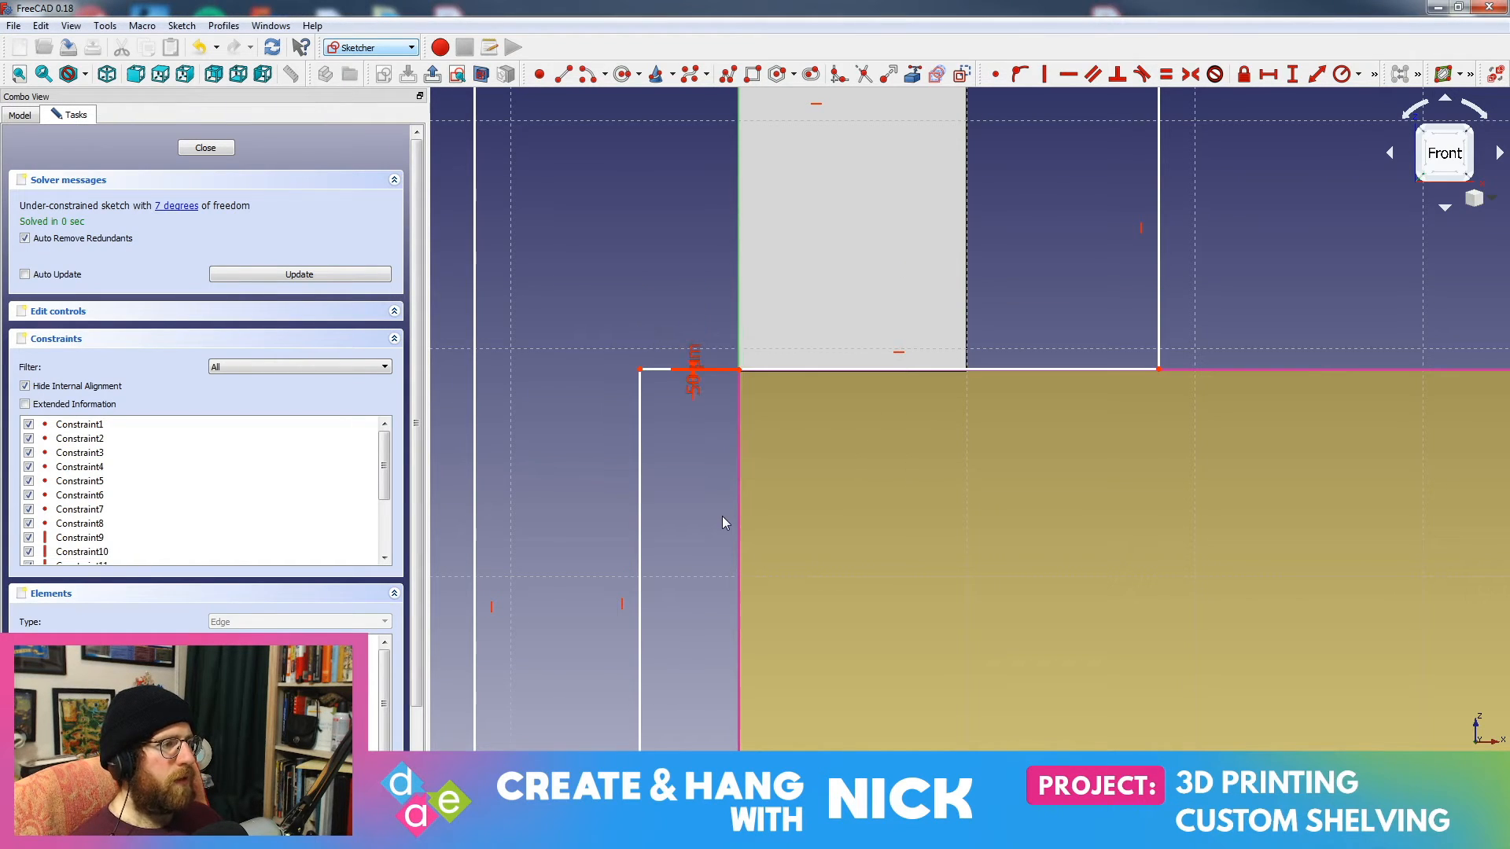
# Step: Move the upper gap's 50 µm dimension label beyond the upper arm's end and inspect the gap at the board's corner
pyautogui.moveTo(699, 367); pyautogui.dragTo(1272, 264)
pyautogui.scroll(-2, 1277, 325)
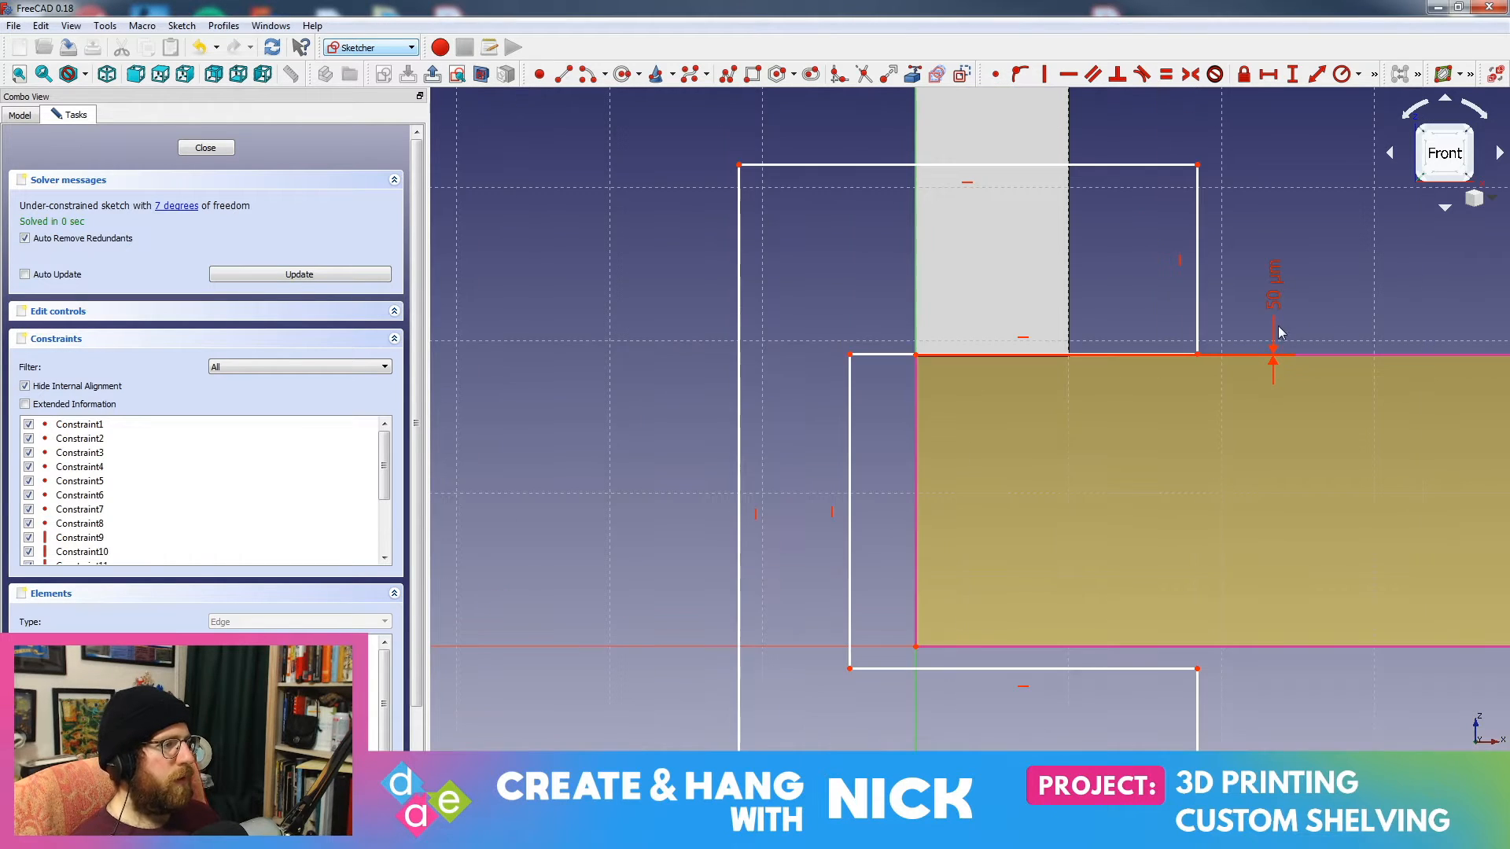
pyautogui.scroll(6, 1035, 317)
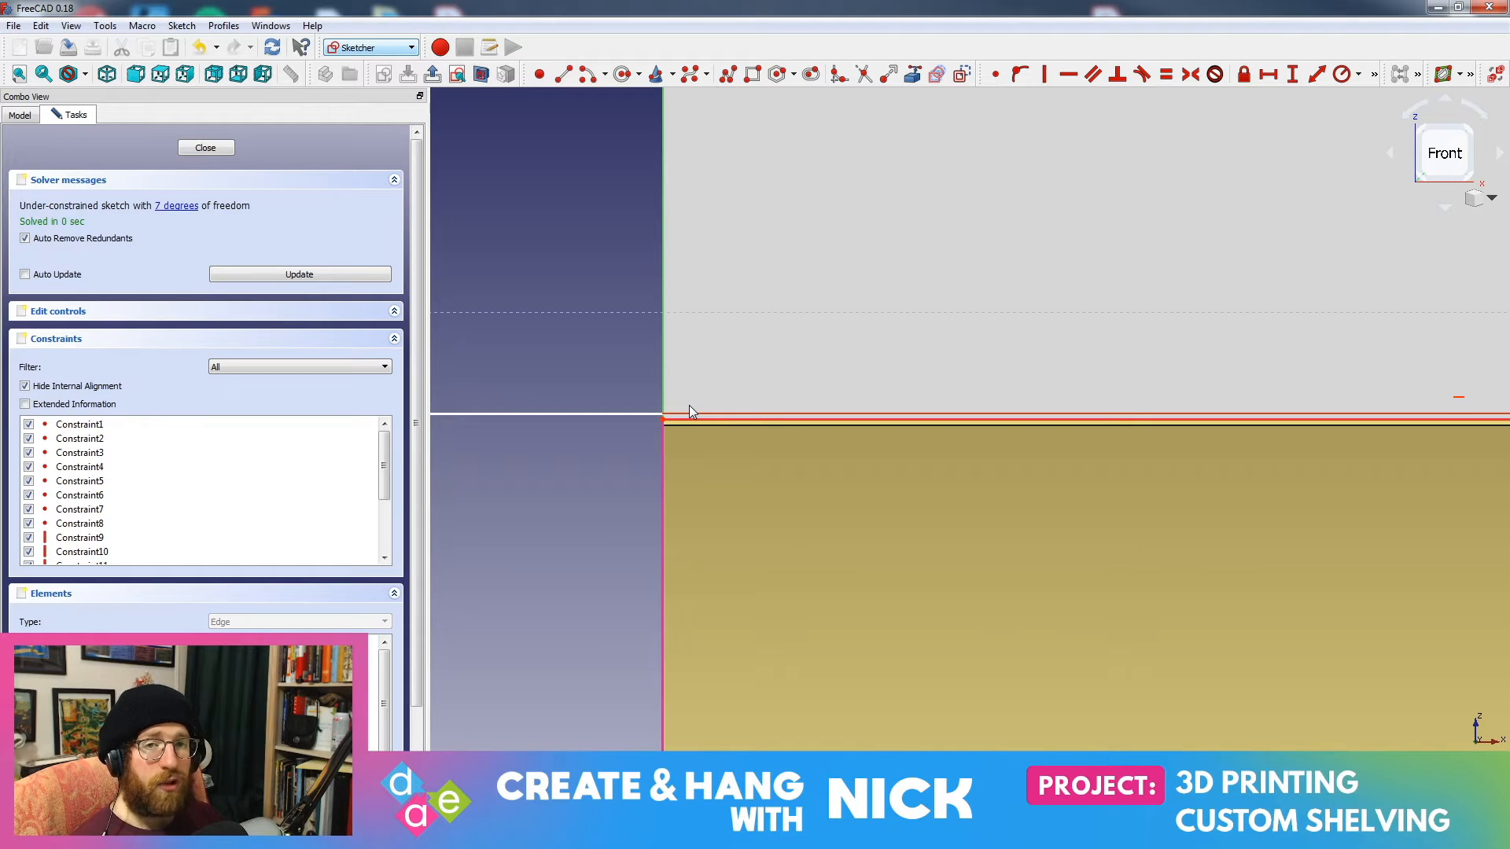
pyautogui.scroll(-5, 689, 410)
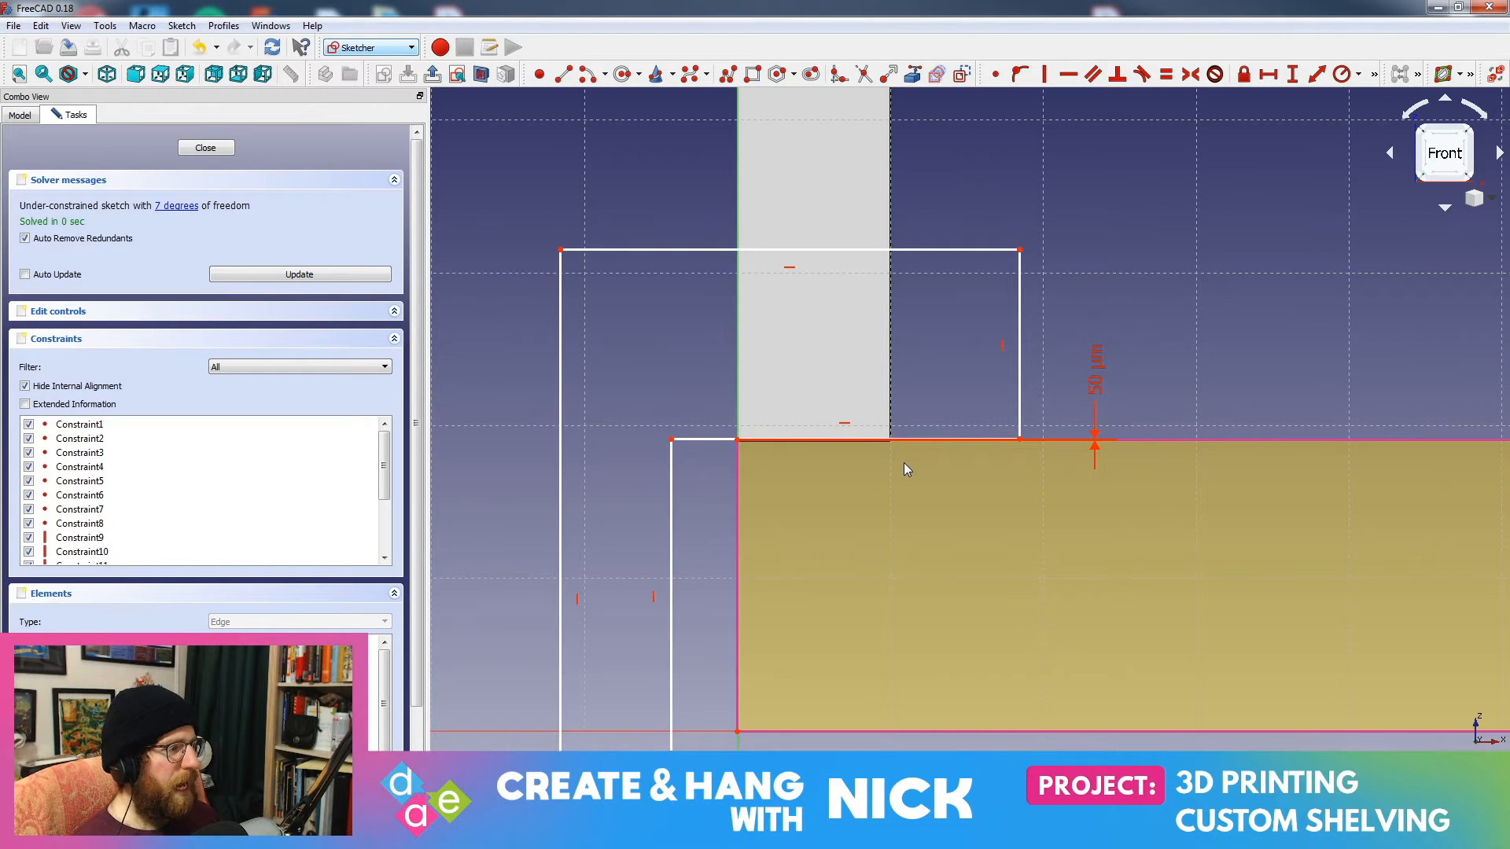
# Step: Constrain the bracket's inner vertical edge to a 0.05 mm distance from the board's lower corner point
pyautogui.scroll(-2, 971, 360)
pyautogui.scroll(3, 971, 360)
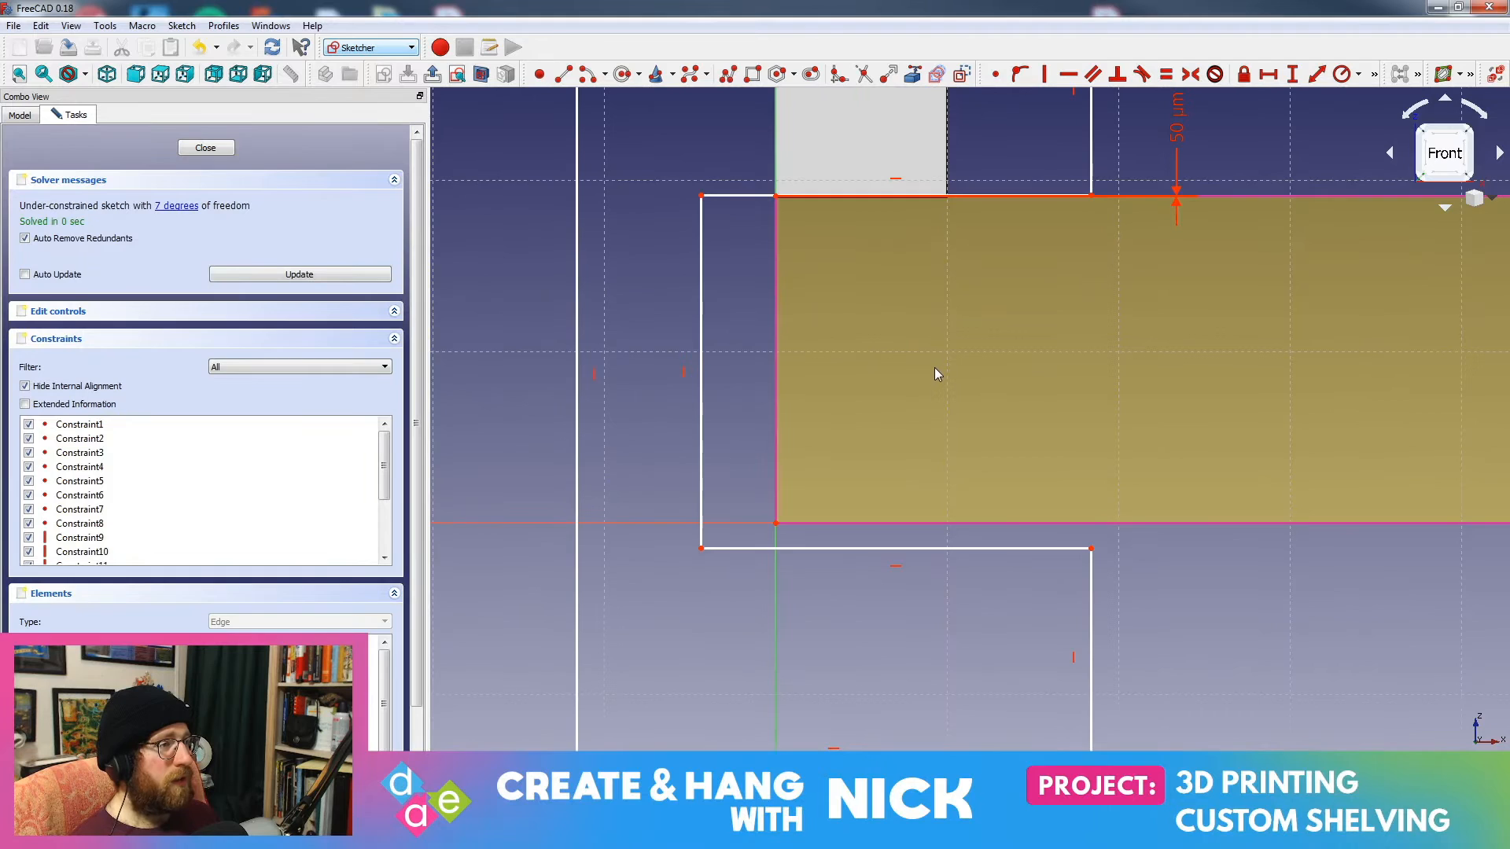
pyautogui.moveTo(934, 368); pyautogui.dragTo(948, 484, button='middle')
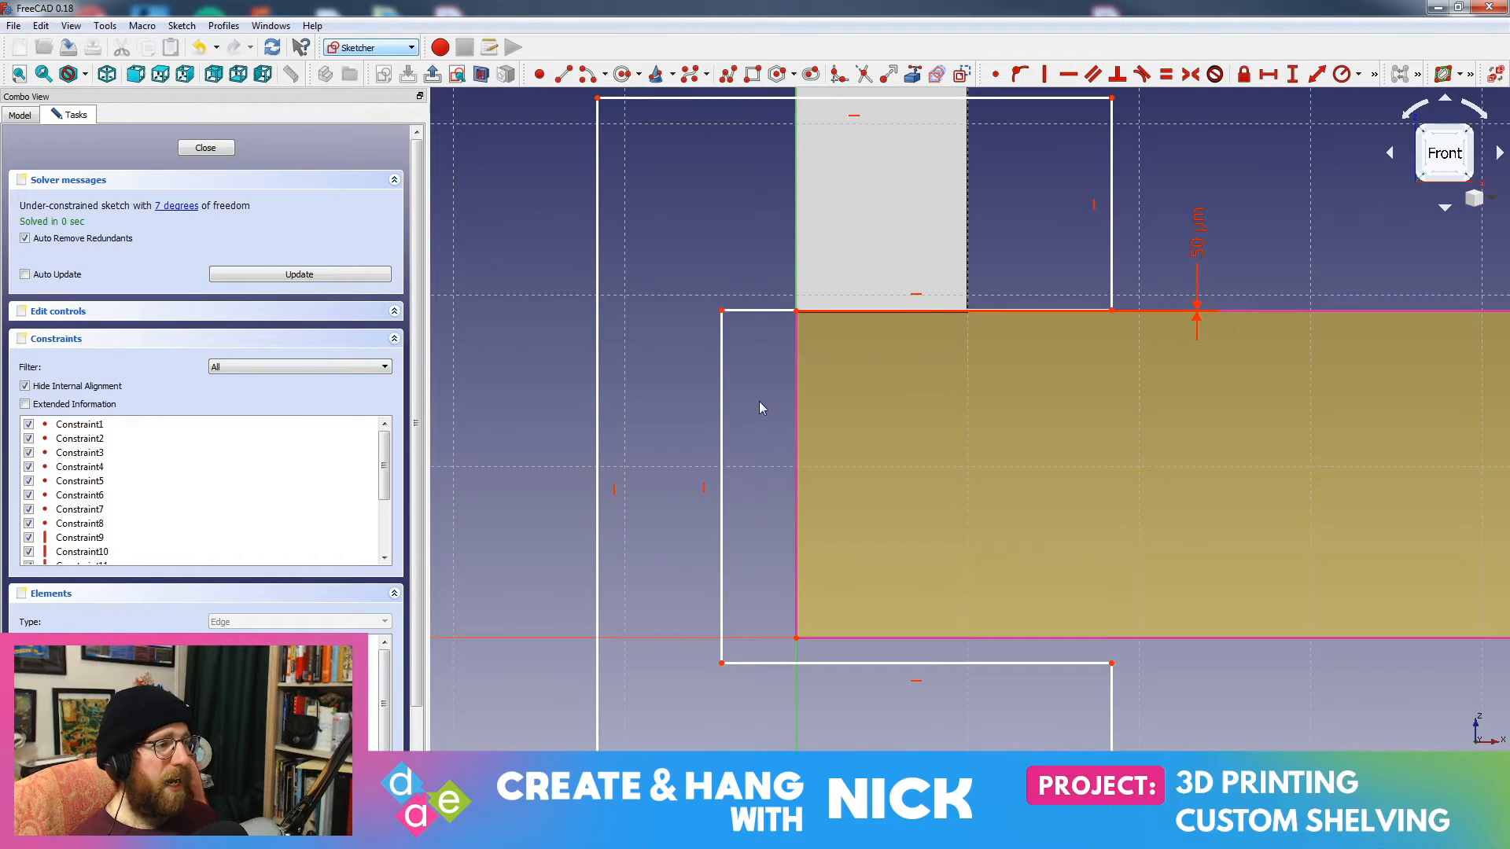
pyautogui.click(797, 641)
pyautogui.click(722, 617)
pyautogui.click(1318, 77)
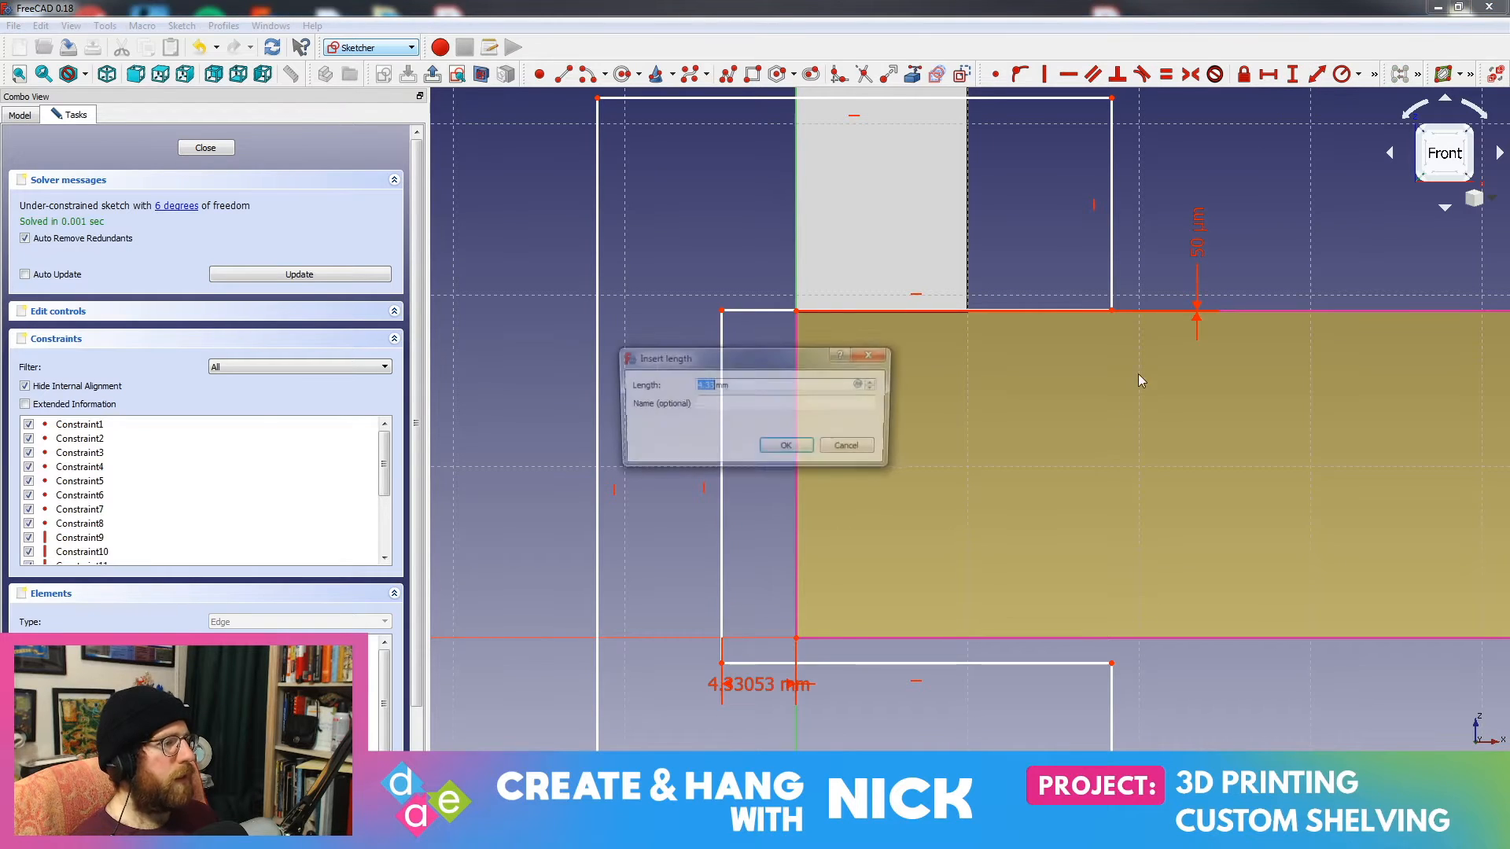
pyautogui.write('.05')
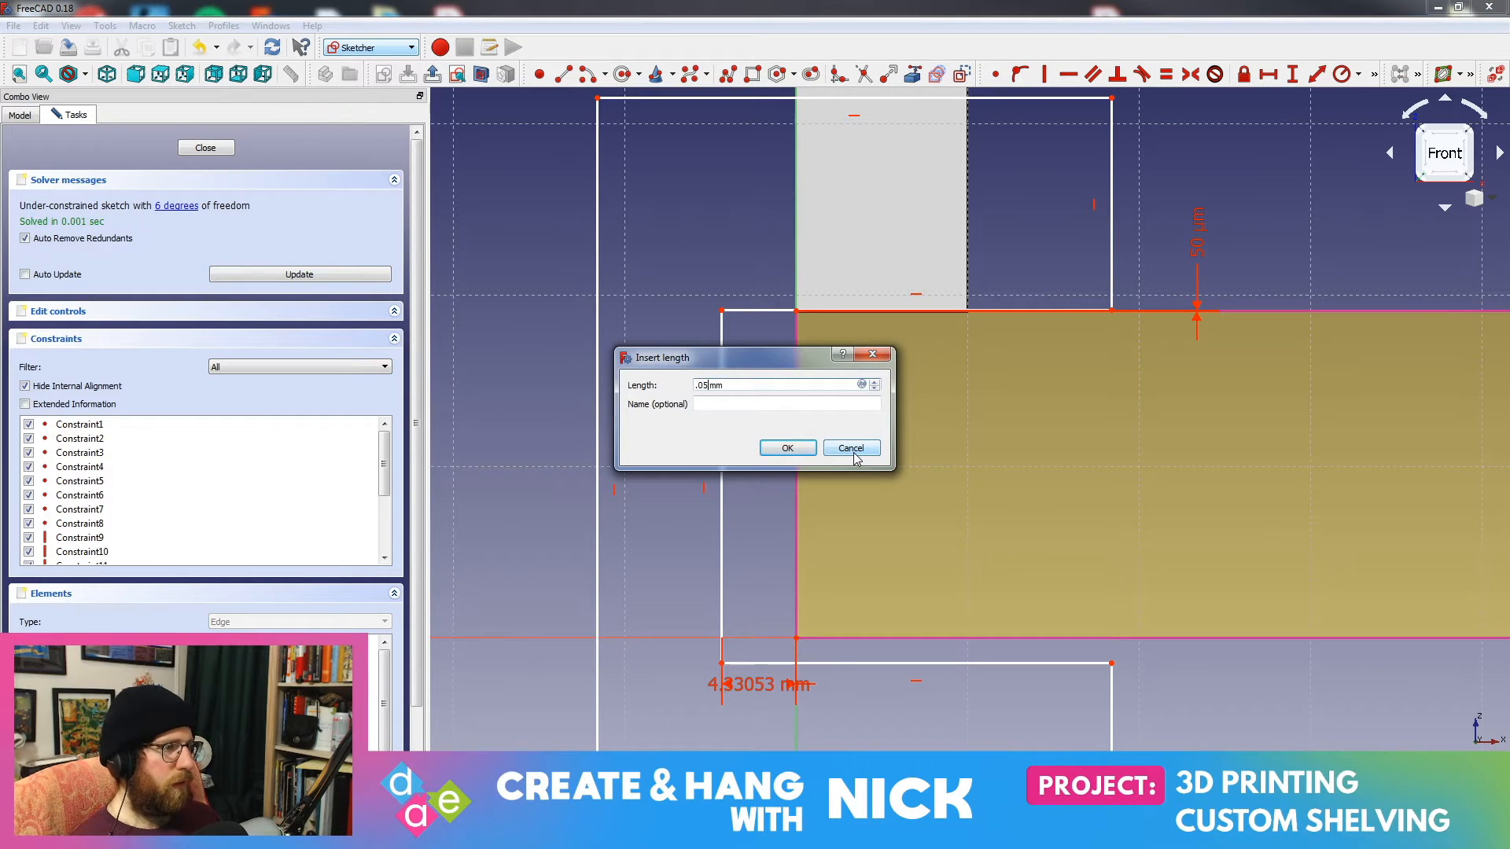
pyautogui.press('Return')
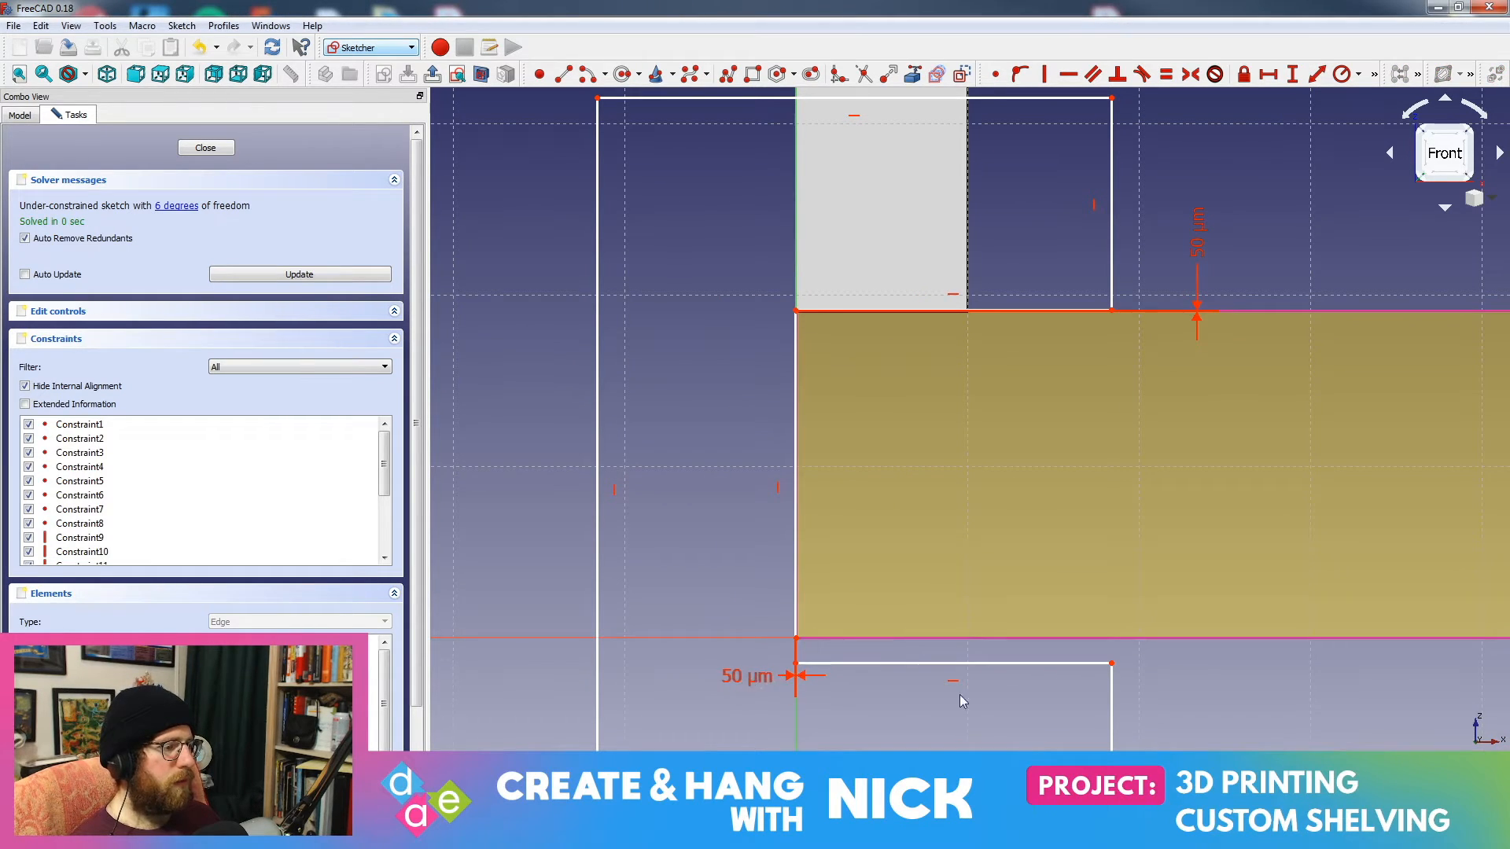
# Step: Constrain the inner corner point at the lower arm's end to a 0.05 mm distance from the board's bottom edge
pyautogui.moveTo(959, 696); pyautogui.dragTo(973, 528, button='middle')
pyautogui.click(974, 515)
pyautogui.click(979, 489)
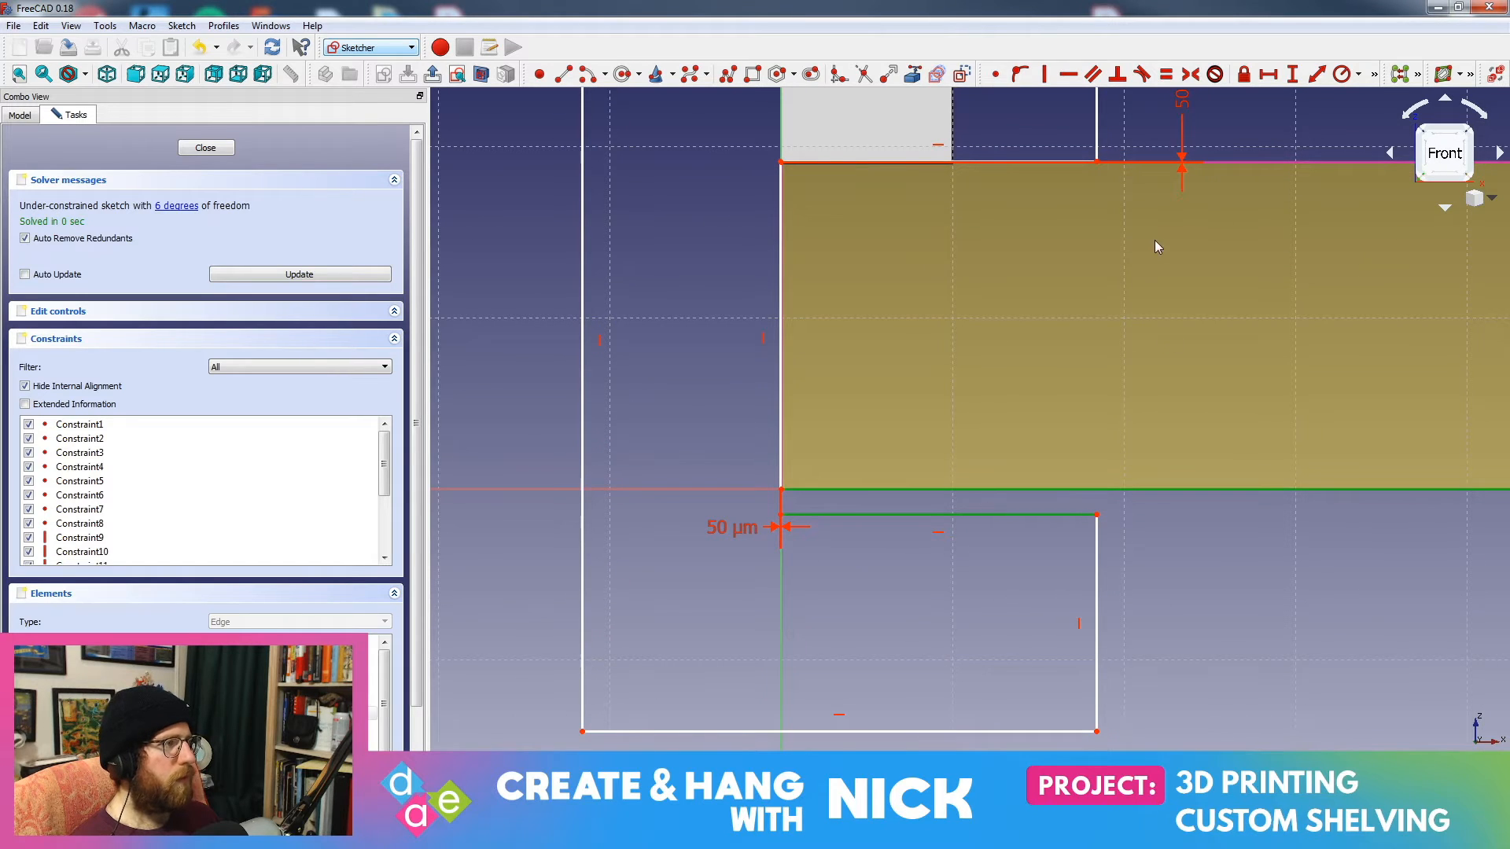
pyautogui.click(1097, 520)
pyautogui.click(1097, 519)
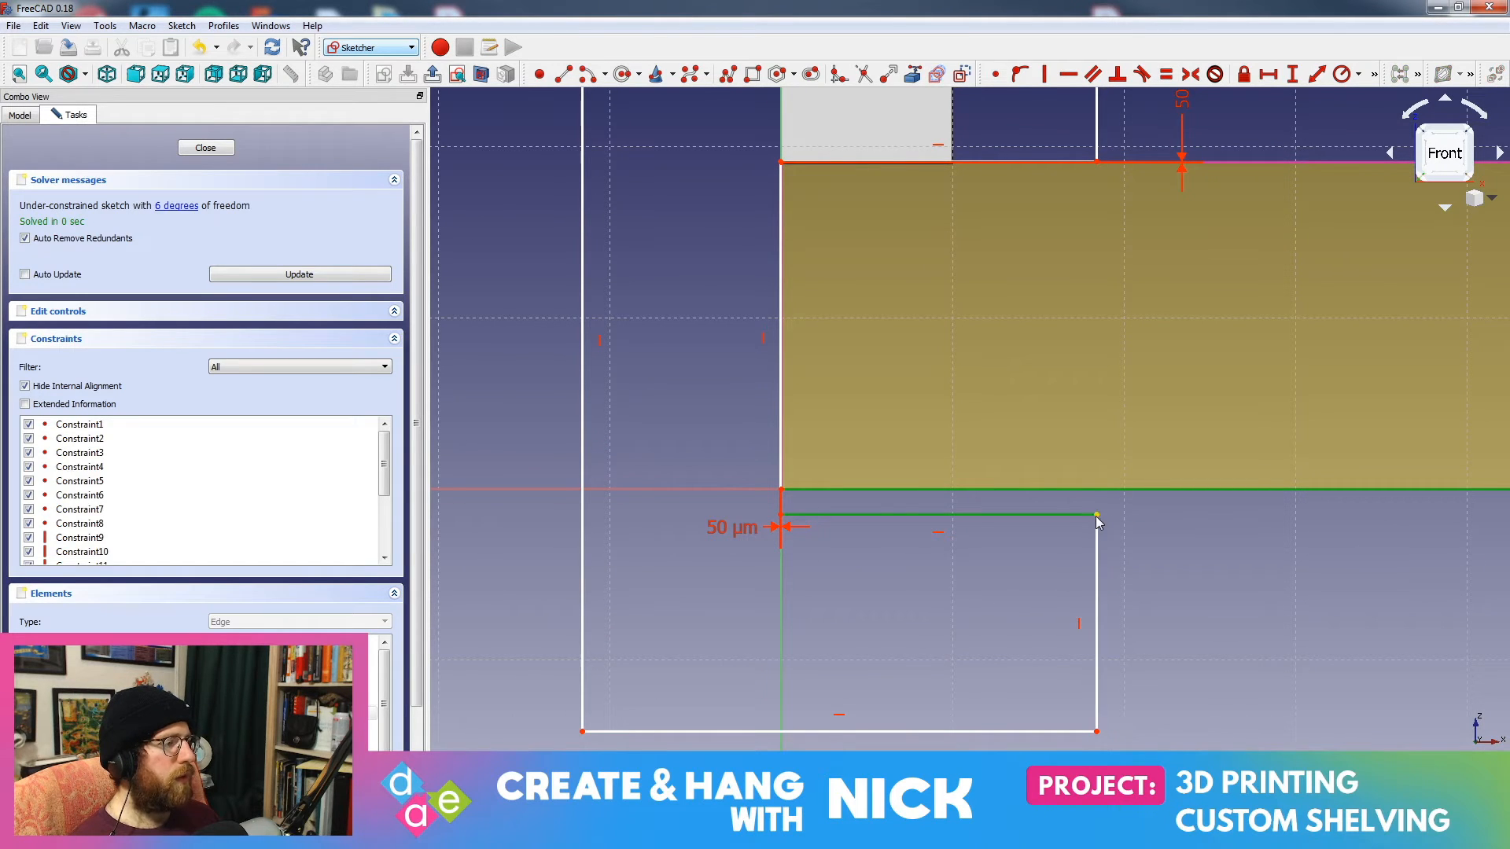
pyautogui.click(1101, 511)
pyautogui.click(1096, 513)
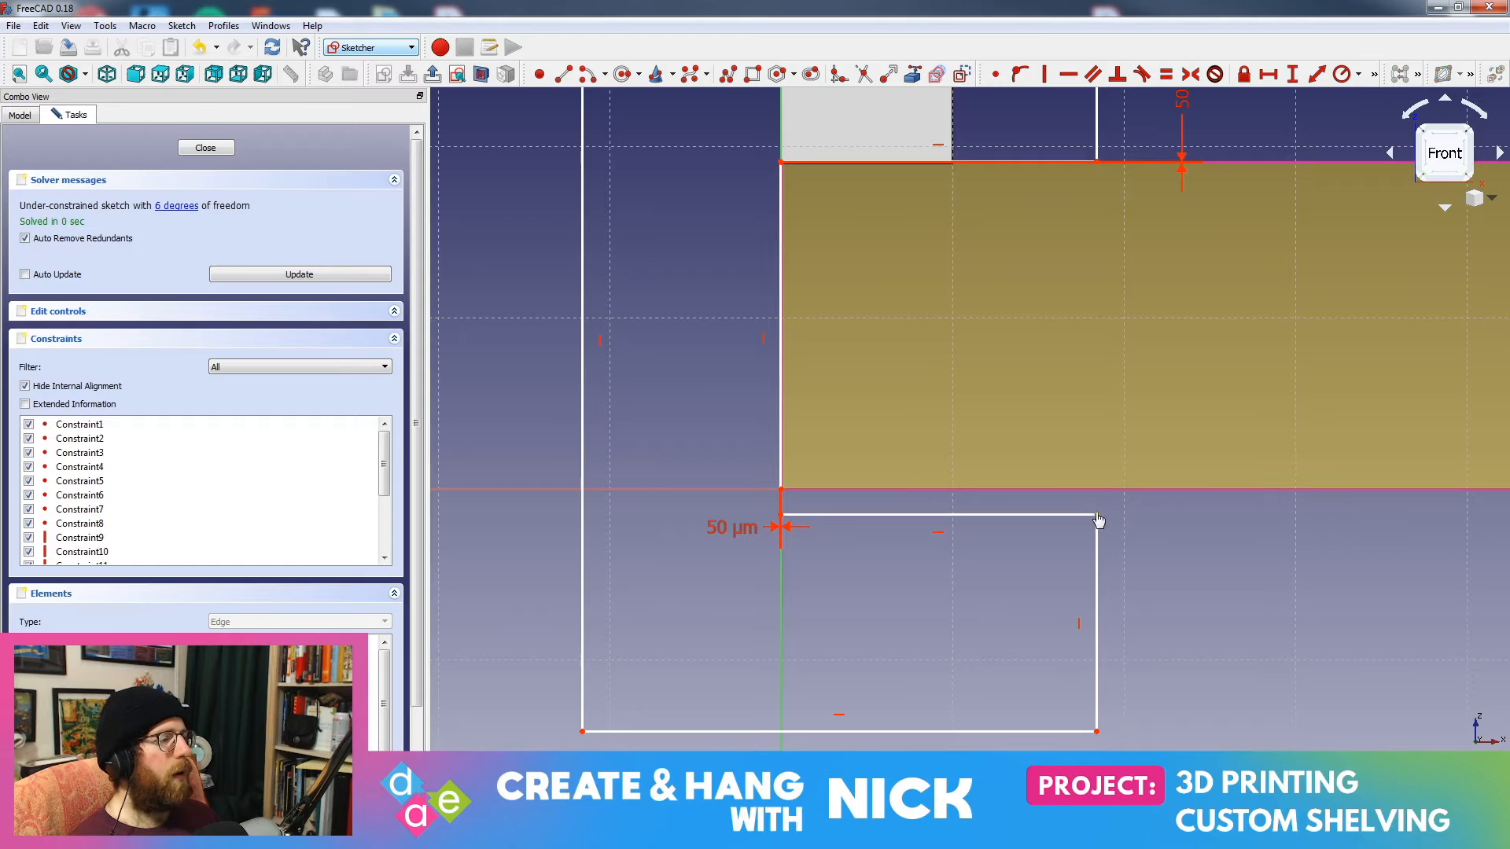
pyautogui.click(1108, 490)
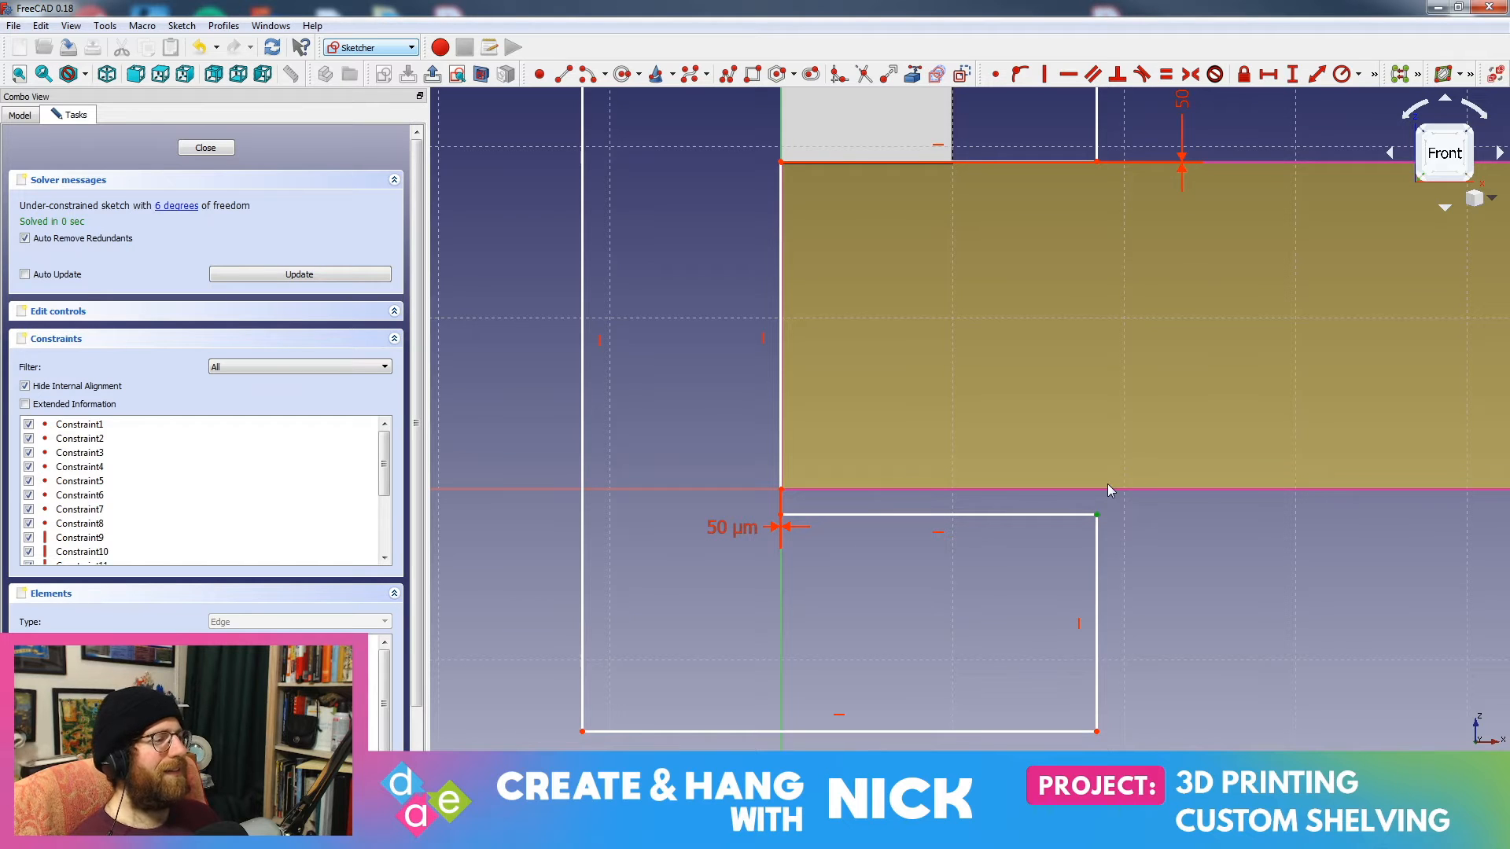
pyautogui.click(1317, 74)
pyautogui.write('50um')
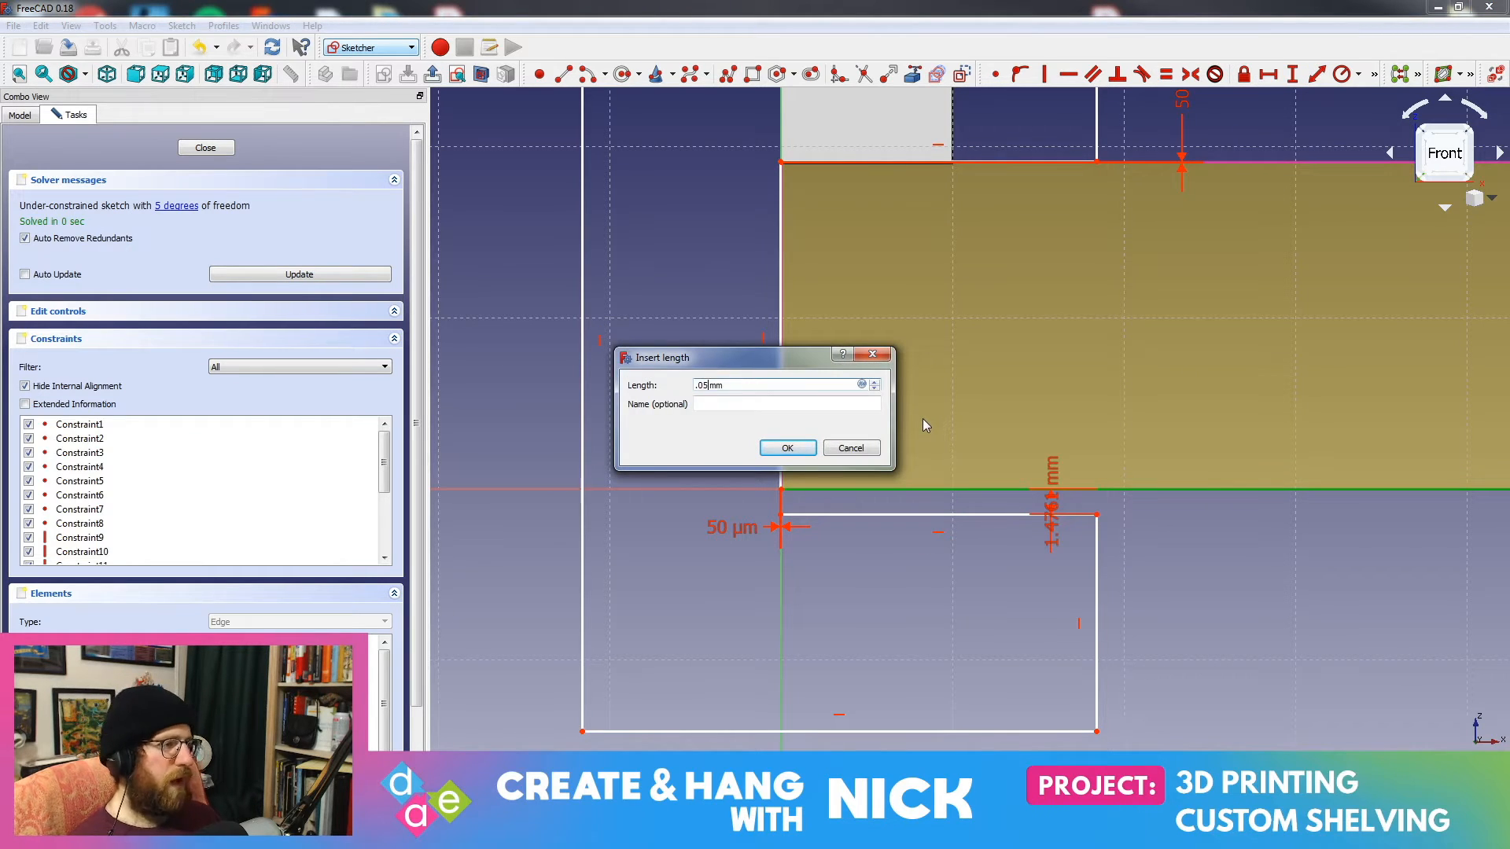
pyautogui.press('Return')
# Step: Reposition the 50 µm dimension labels of the lower gap and the side gap clear of the bracket profile
pyautogui.moveTo(1049, 499); pyautogui.dragTo(1163, 548)
pyautogui.moveTo(741, 522); pyautogui.dragTo(726, 517)
pyautogui.moveTo(1187, 216)
pyautogui.mouseDown(button='middle')
pyautogui.moveTo(1173, 323)
pyautogui.moveTo(1186, 339)
pyautogui.mouseUp(button='middle')
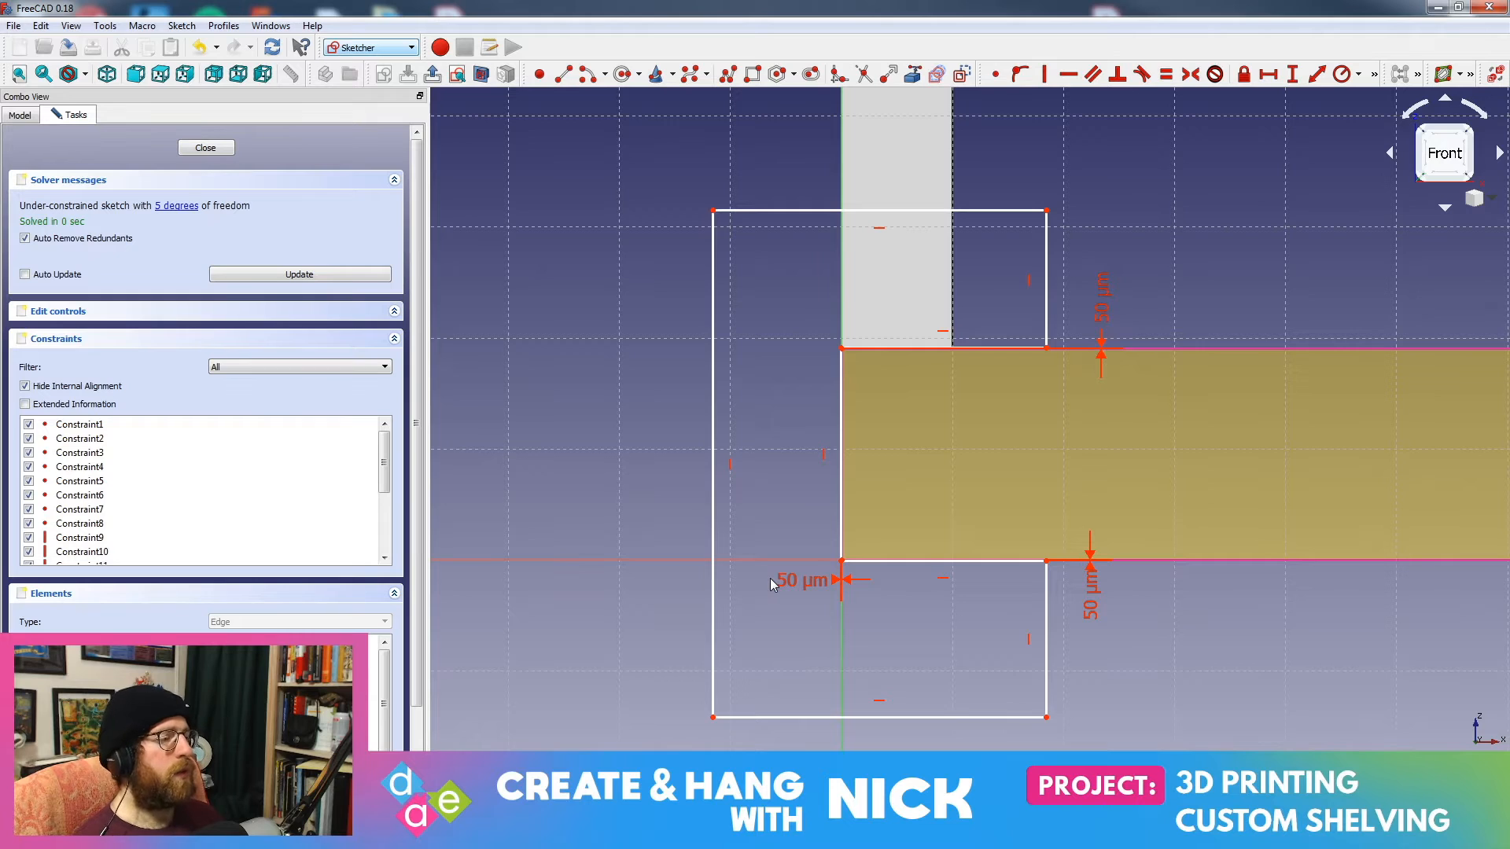
# Step: Pull the profile's outer bottom, side and top edges in closer to the board to slim the bracket
pyautogui.moveTo(896, 613); pyautogui.dragTo(900, 537, button='middle')
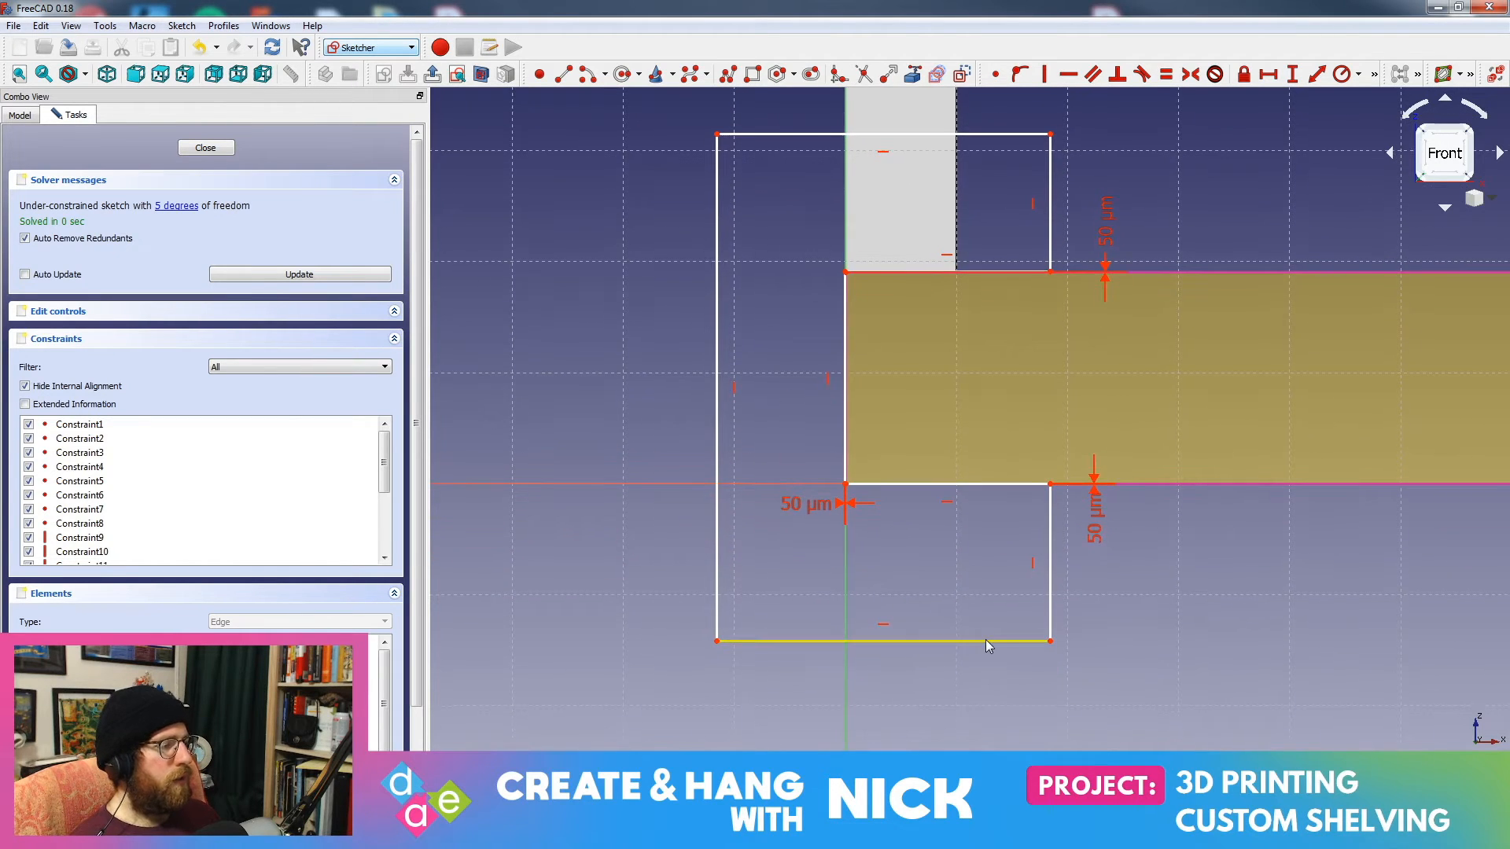
pyautogui.moveTo(985, 640); pyautogui.dragTo(989, 573)
pyautogui.moveTo(722, 295); pyautogui.dragTo(776, 285)
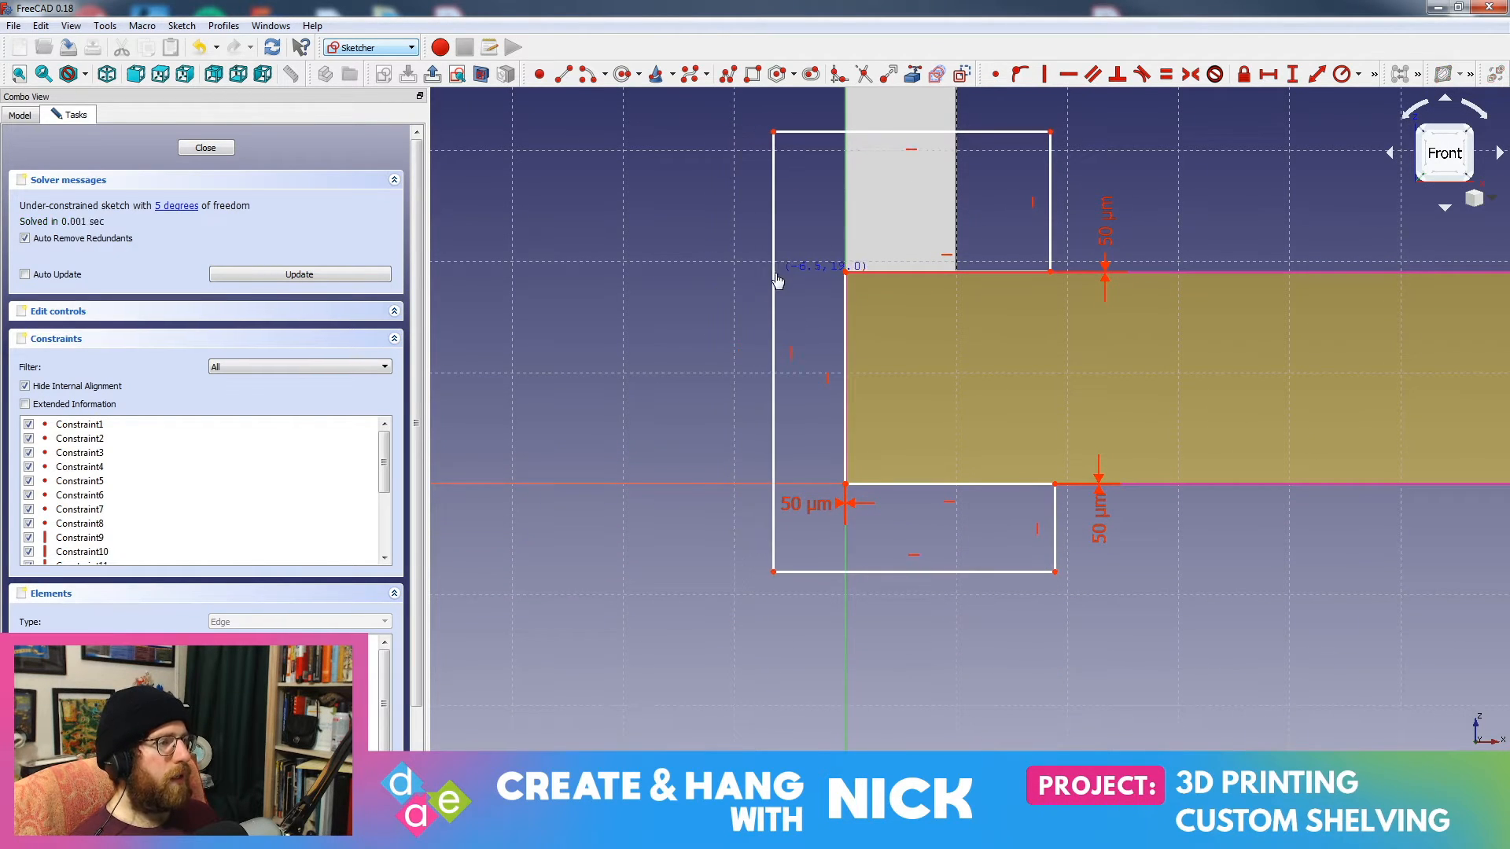
pyautogui.moveTo(942, 162); pyautogui.dragTo(932, 232)
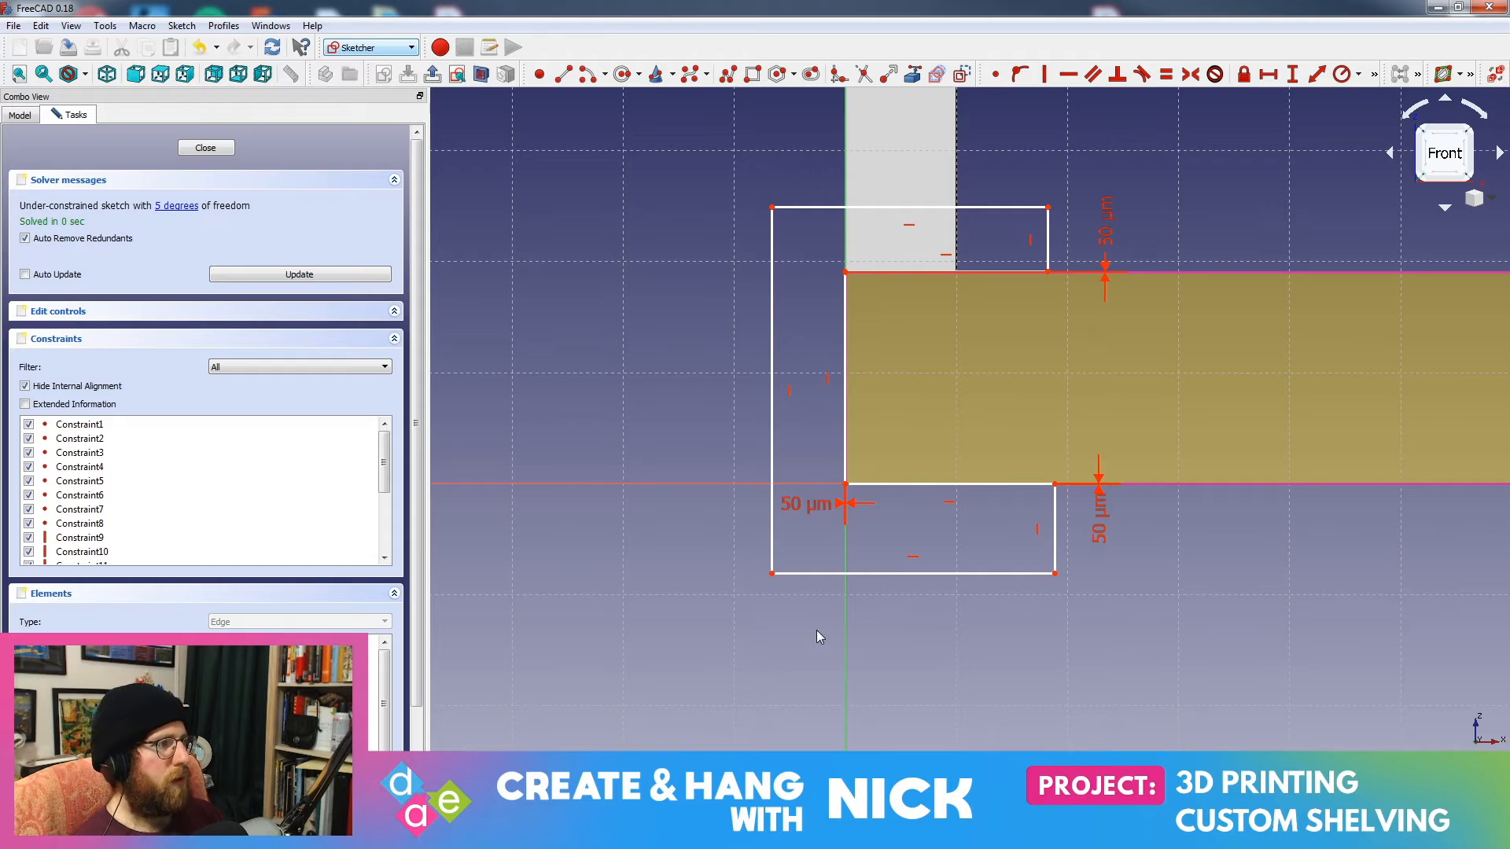
# Step: Add a 10 mm vertical distance constraint to the upper arm's end edge
pyautogui.click(1049, 236)
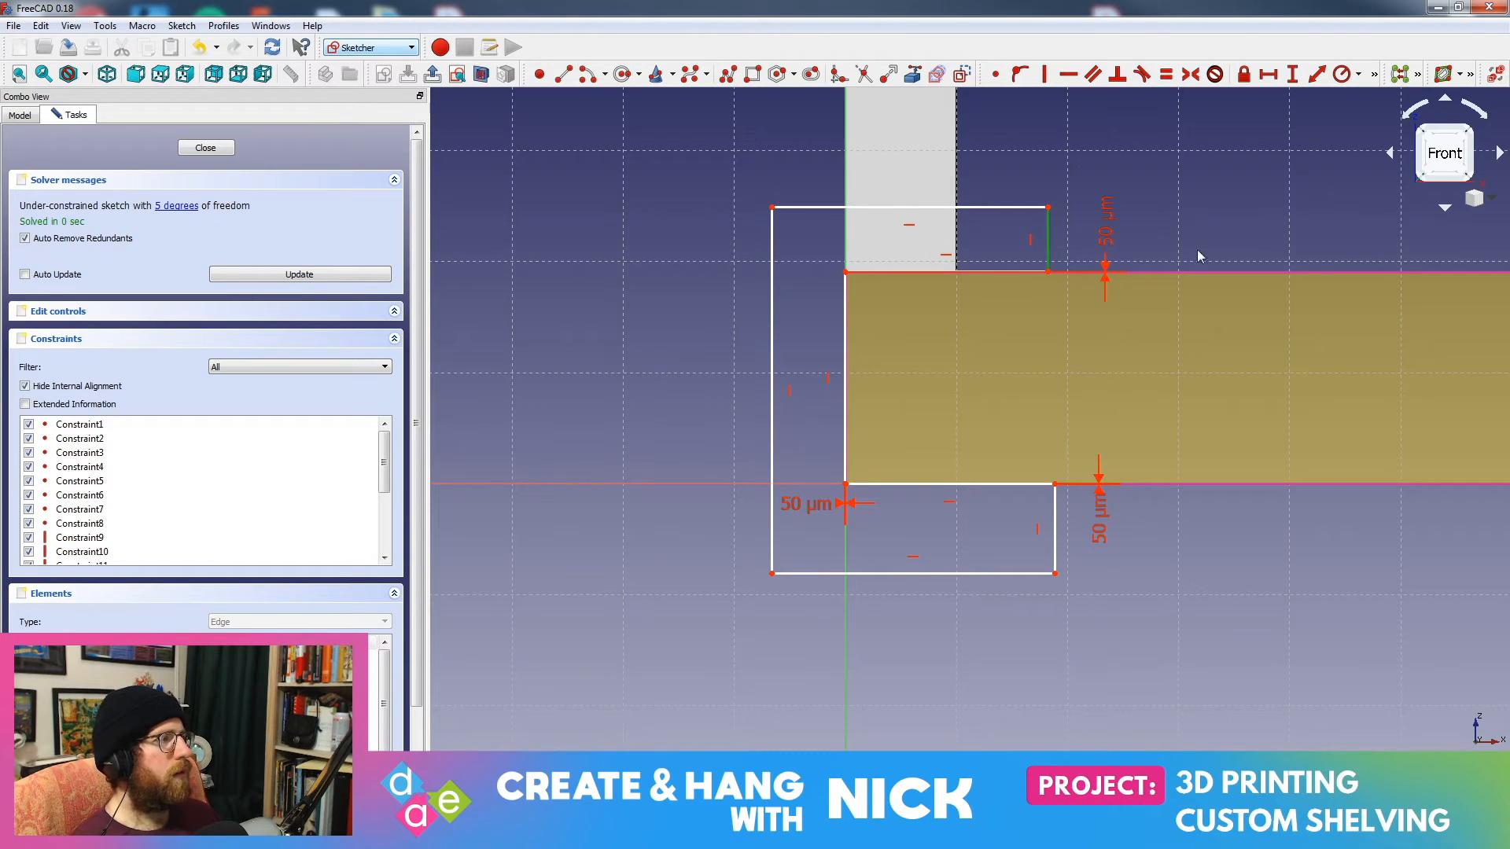
pyautogui.click(1292, 74)
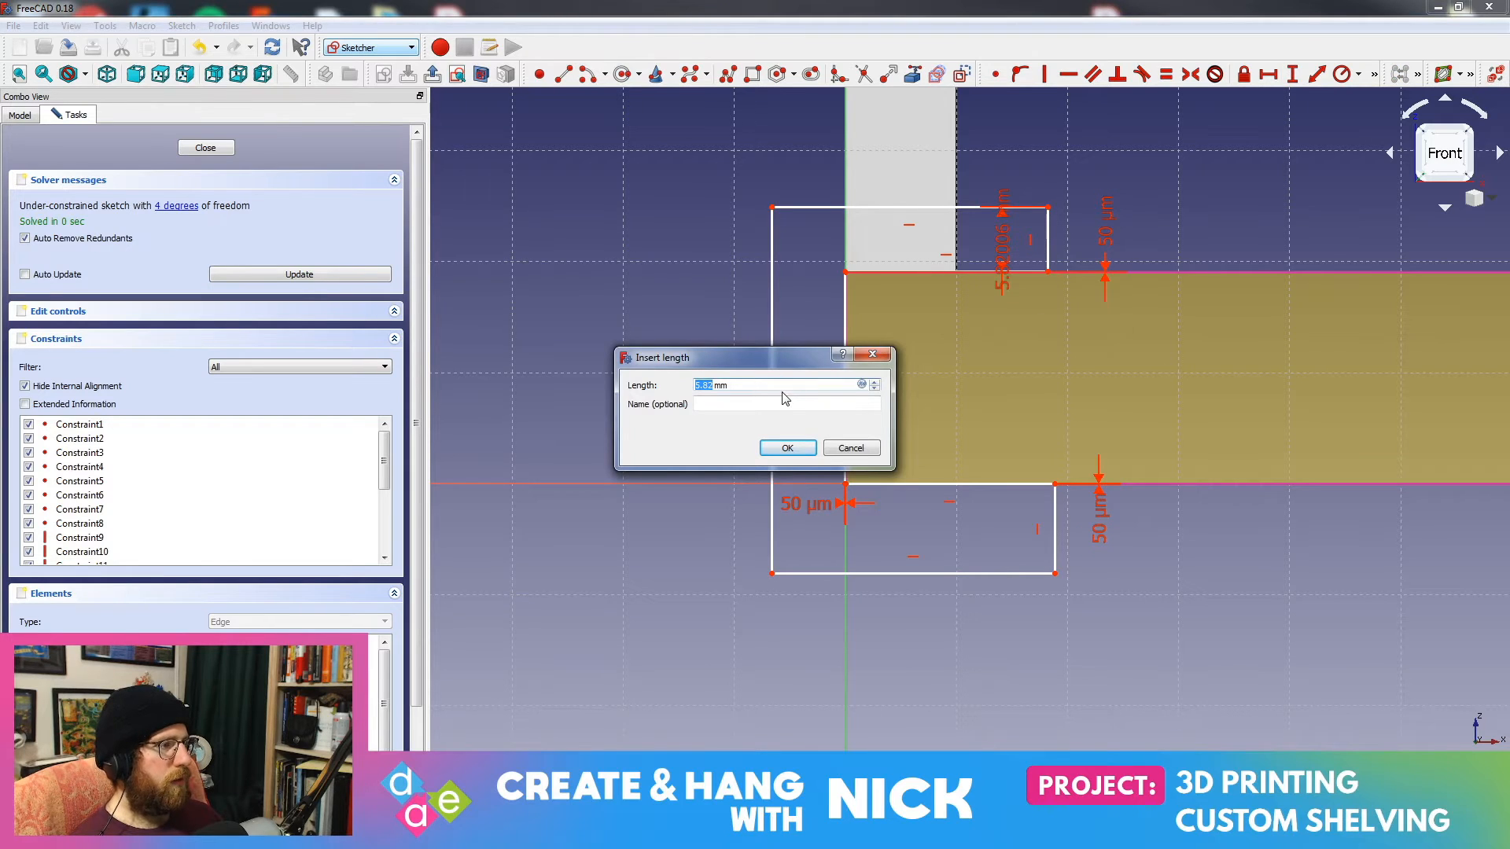
pyautogui.write('10')
pyautogui.press('Return')
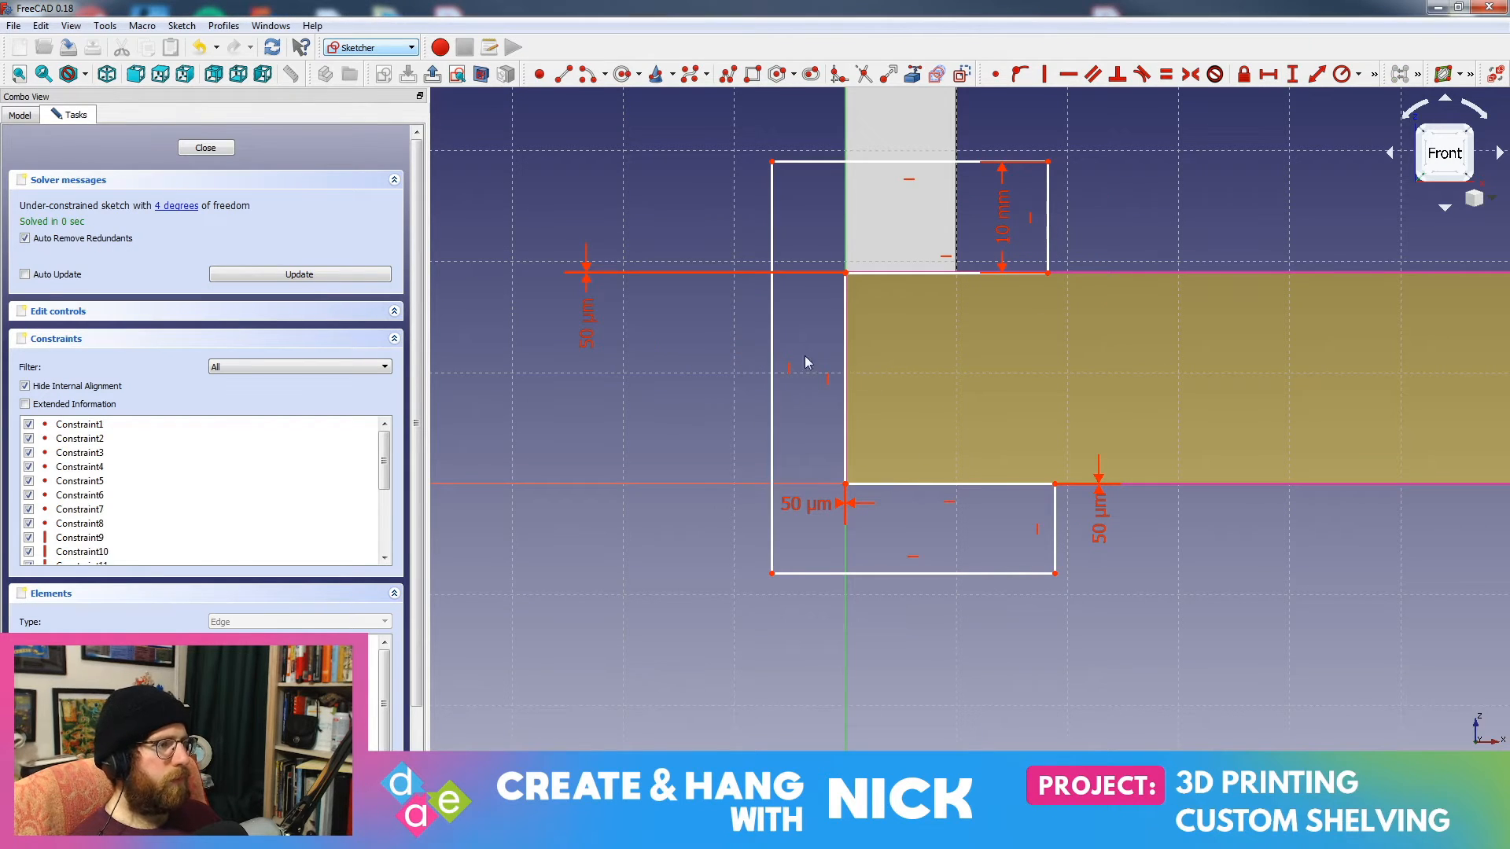
# Step: Set the upper arm's vertical thickness dimension to 8 mm
pyautogui.click(772, 342)
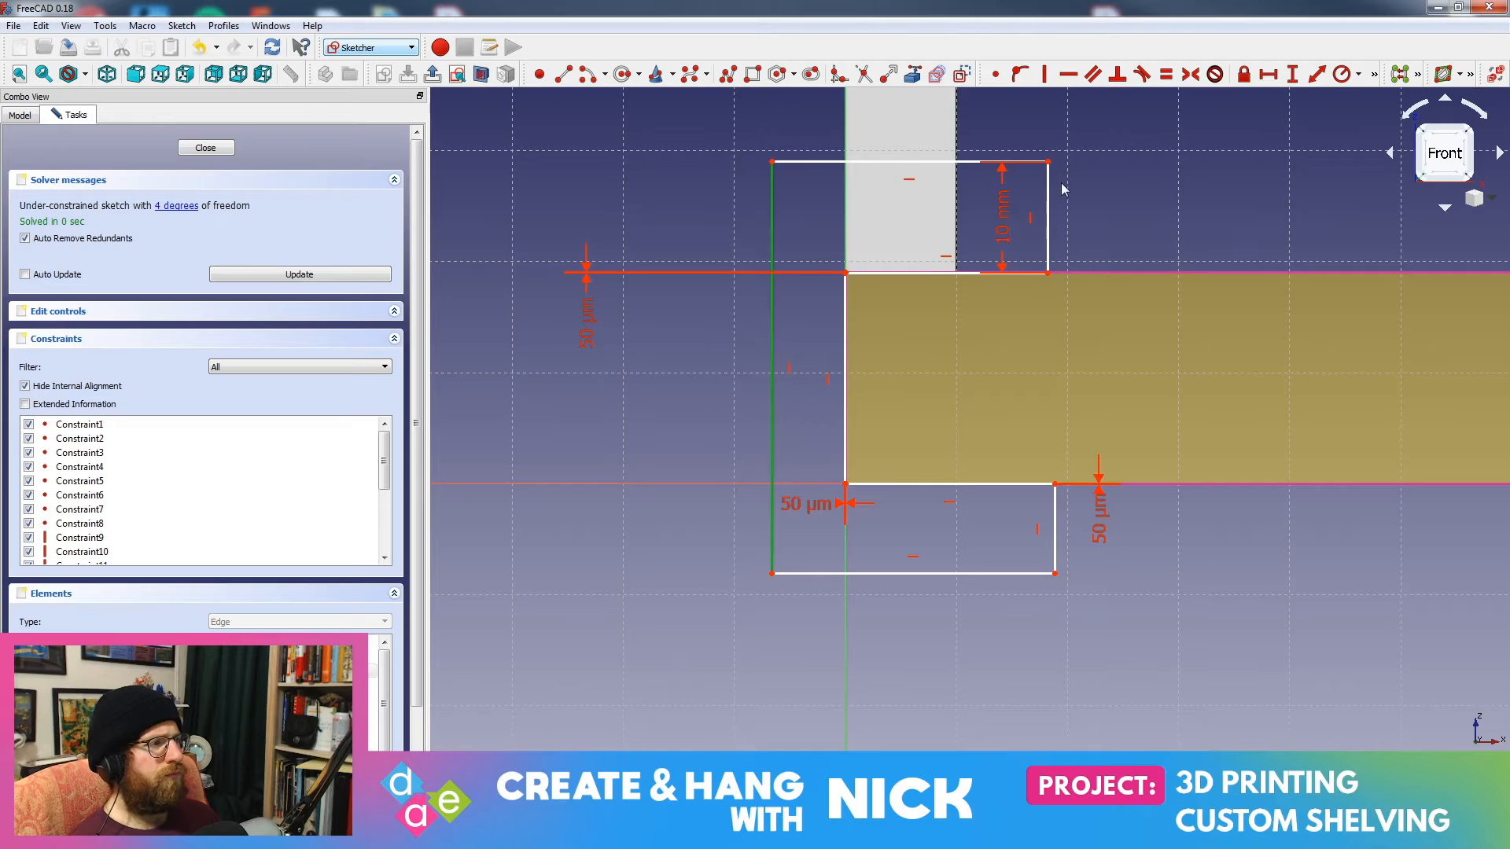
pyautogui.moveTo(1078, 206); pyautogui.dragTo(1070, 337, button='middle')
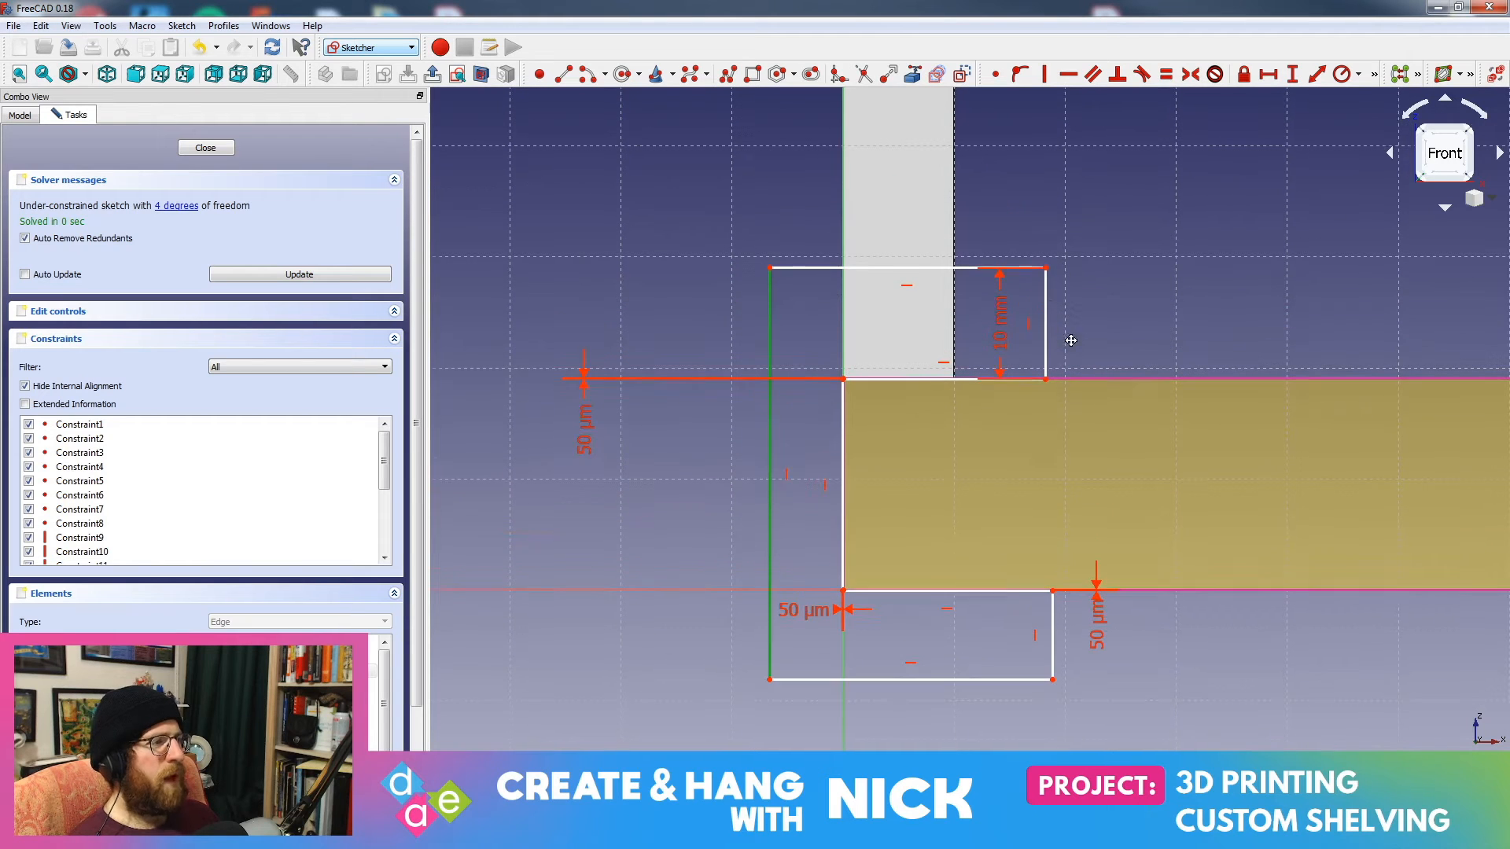
pyautogui.click(1010, 322)
pyautogui.doubleClick(999, 315)
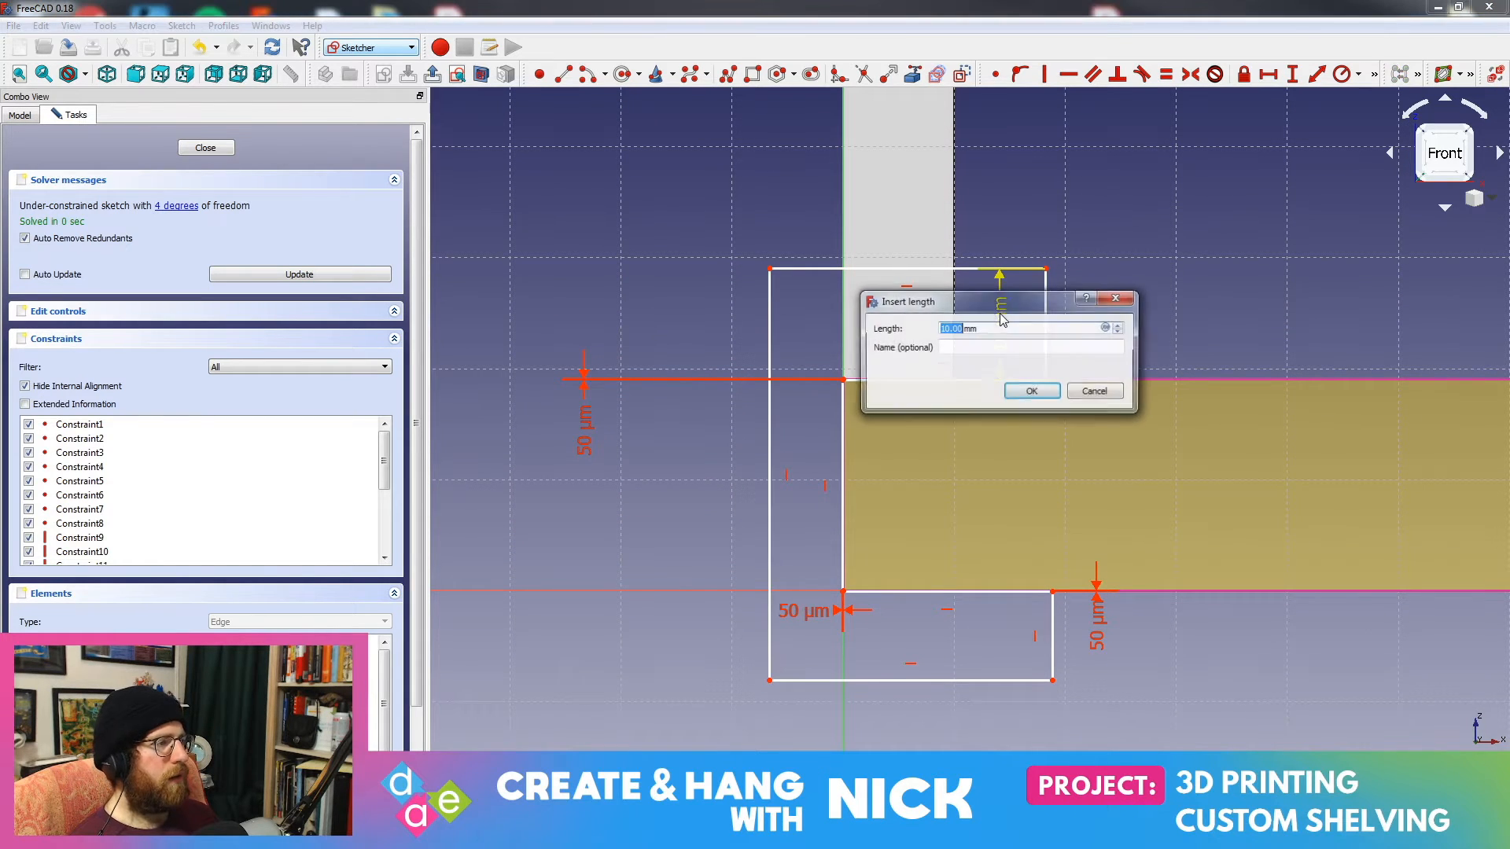
pyautogui.write('8')
pyautogui.press('Return')
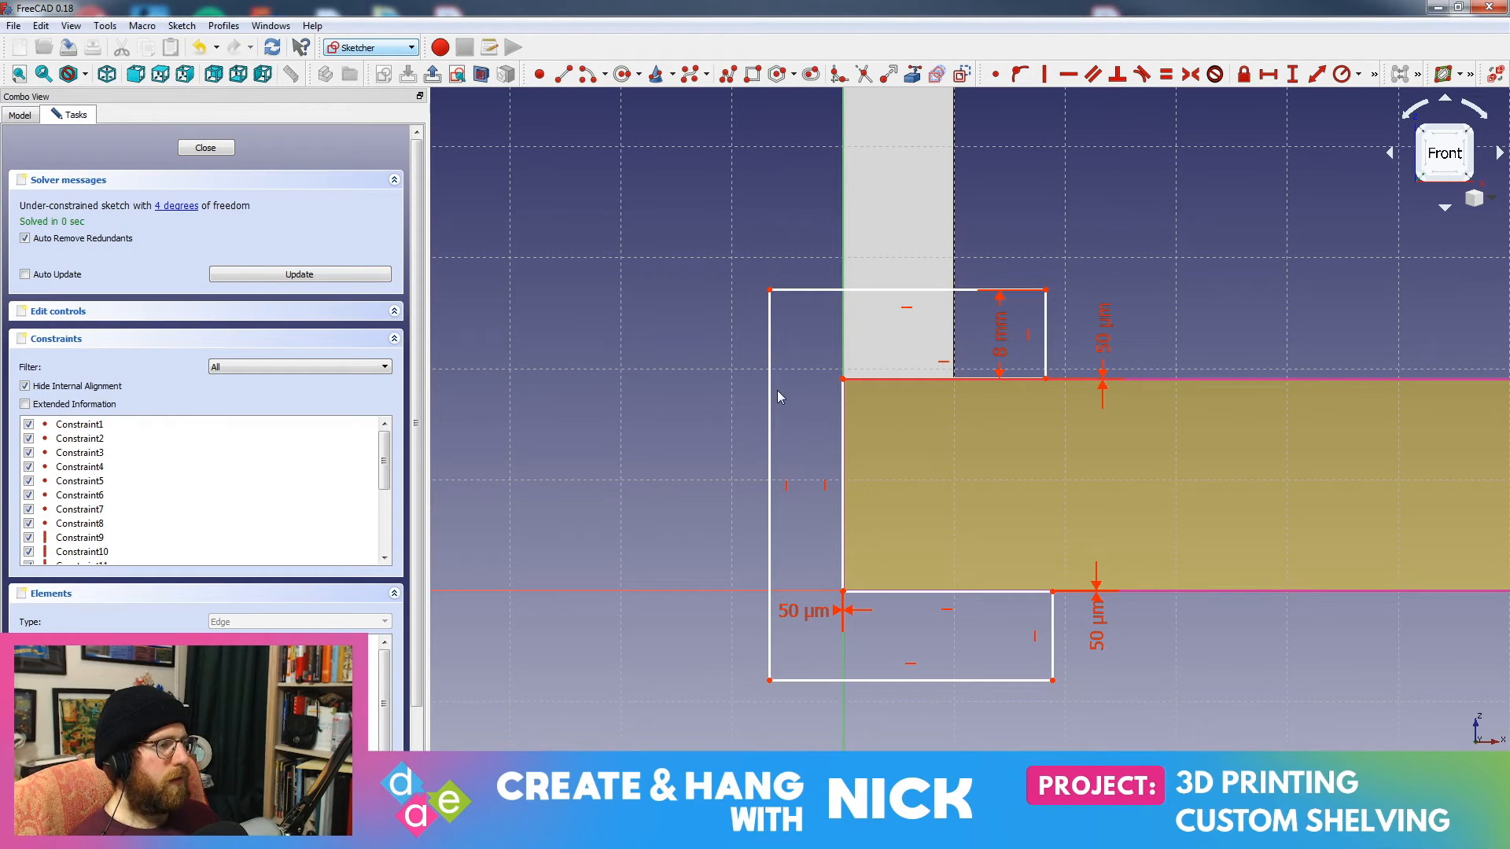
# Step: Try to add a distance constraint between the bracket's outer and inner vertical edges
pyautogui.click(770, 416)
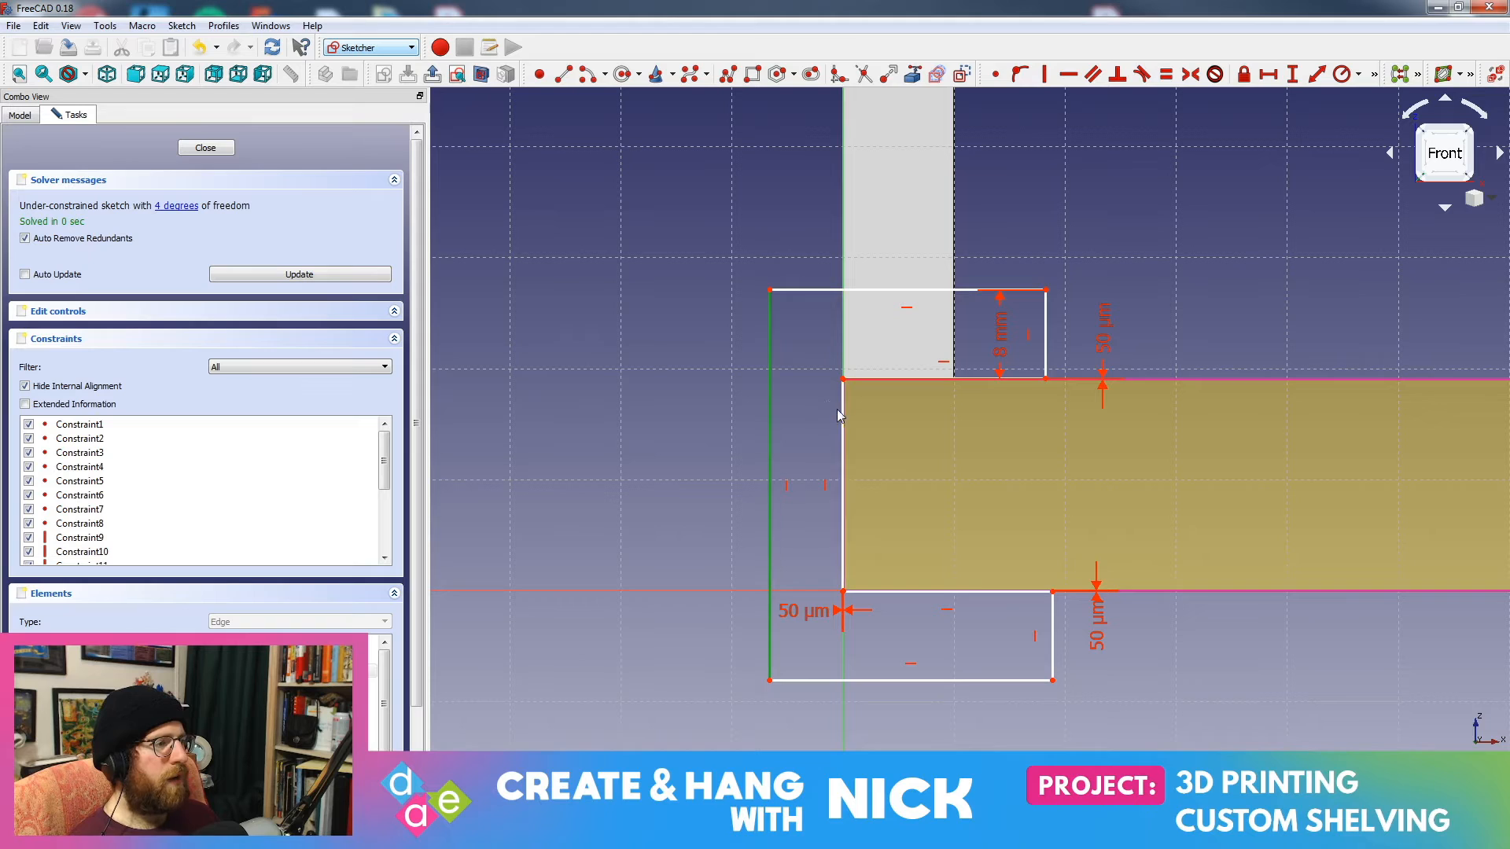
pyautogui.click(837, 409)
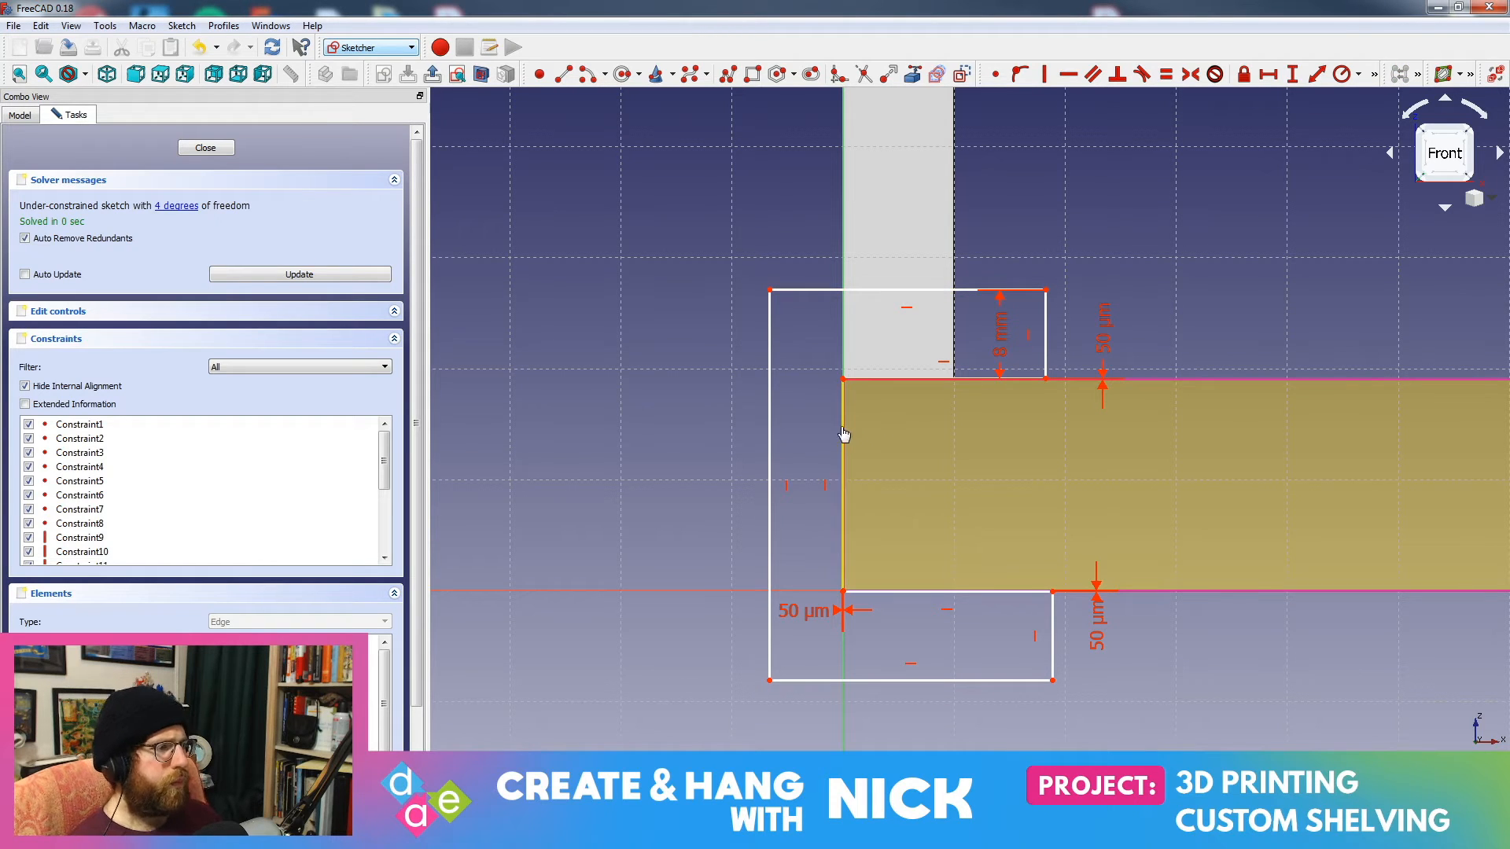
pyautogui.click(770, 437)
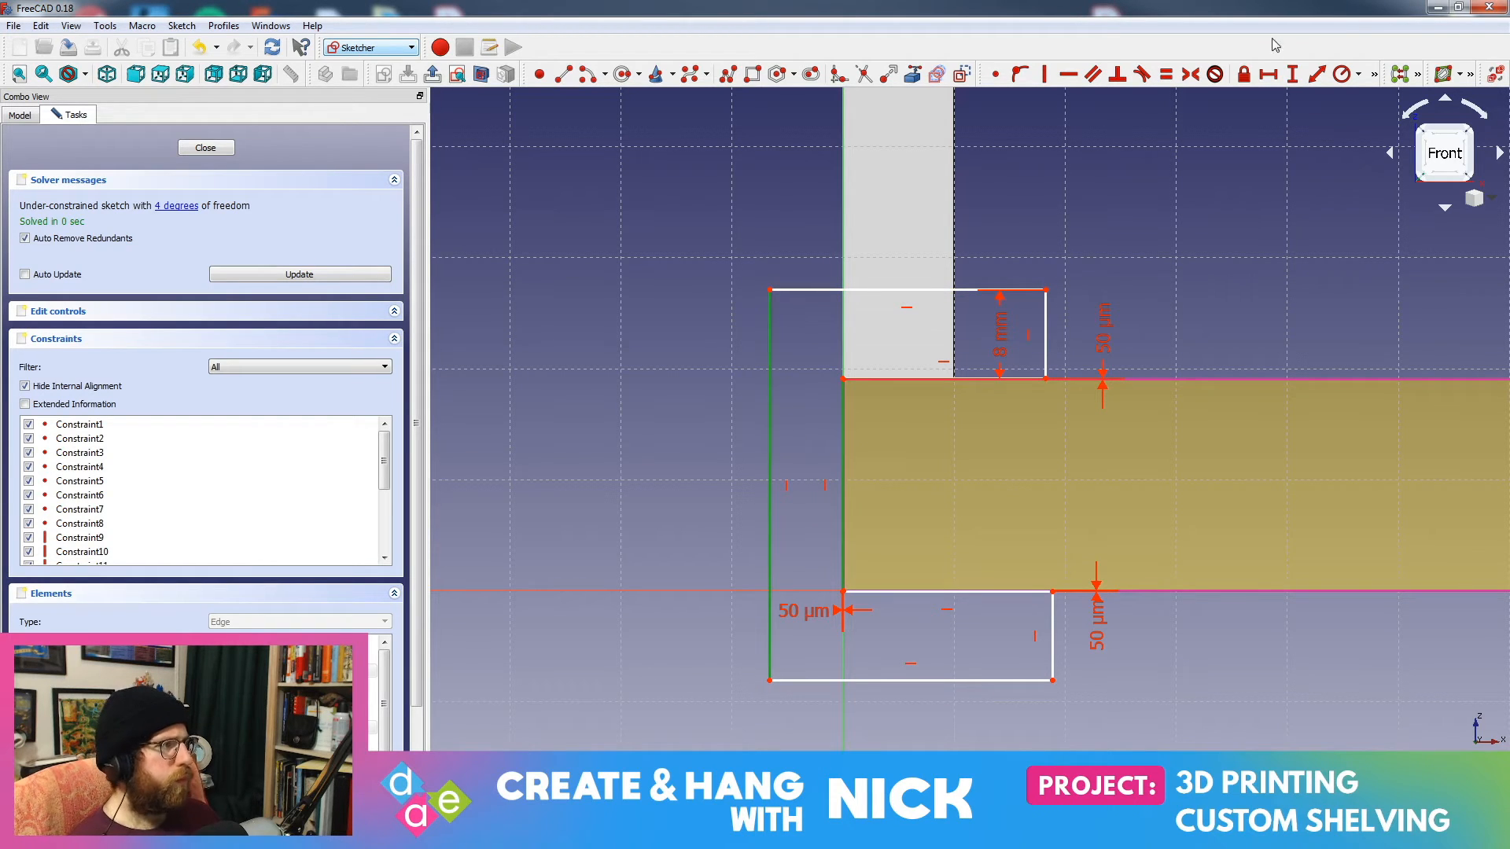
pyautogui.click(1319, 76)
pyautogui.click(853, 445)
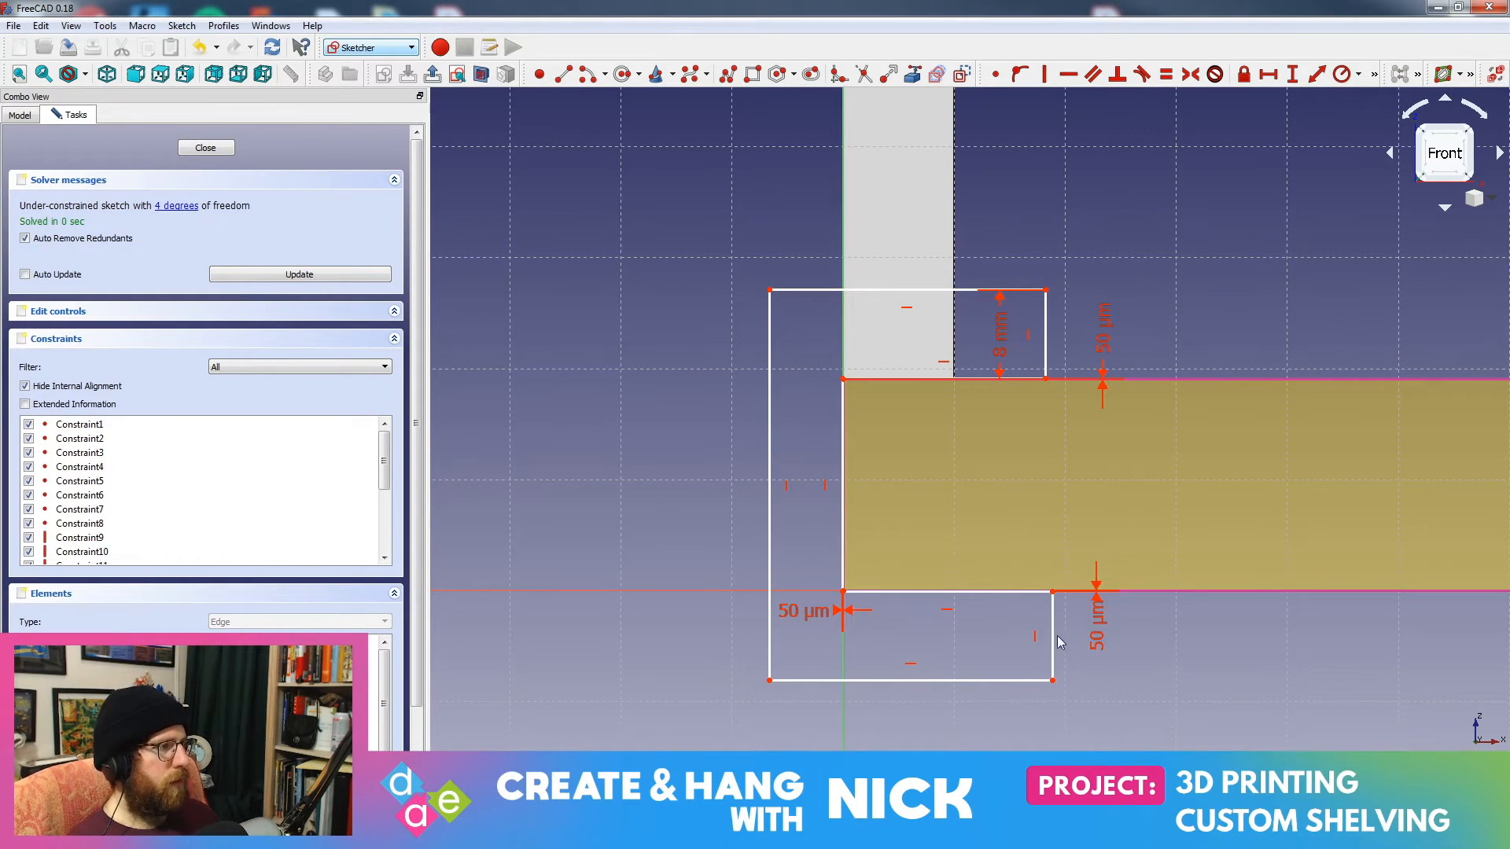
# Step: Move the 8 mm dimension label outside the profile, above the upper arm's end
pyautogui.moveTo(1011, 337)
pyautogui.mouseDown()
pyautogui.moveTo(1081, 336)
pyautogui.moveTo(1016, 327)
pyautogui.moveTo(1075, 234)
pyautogui.mouseUp()
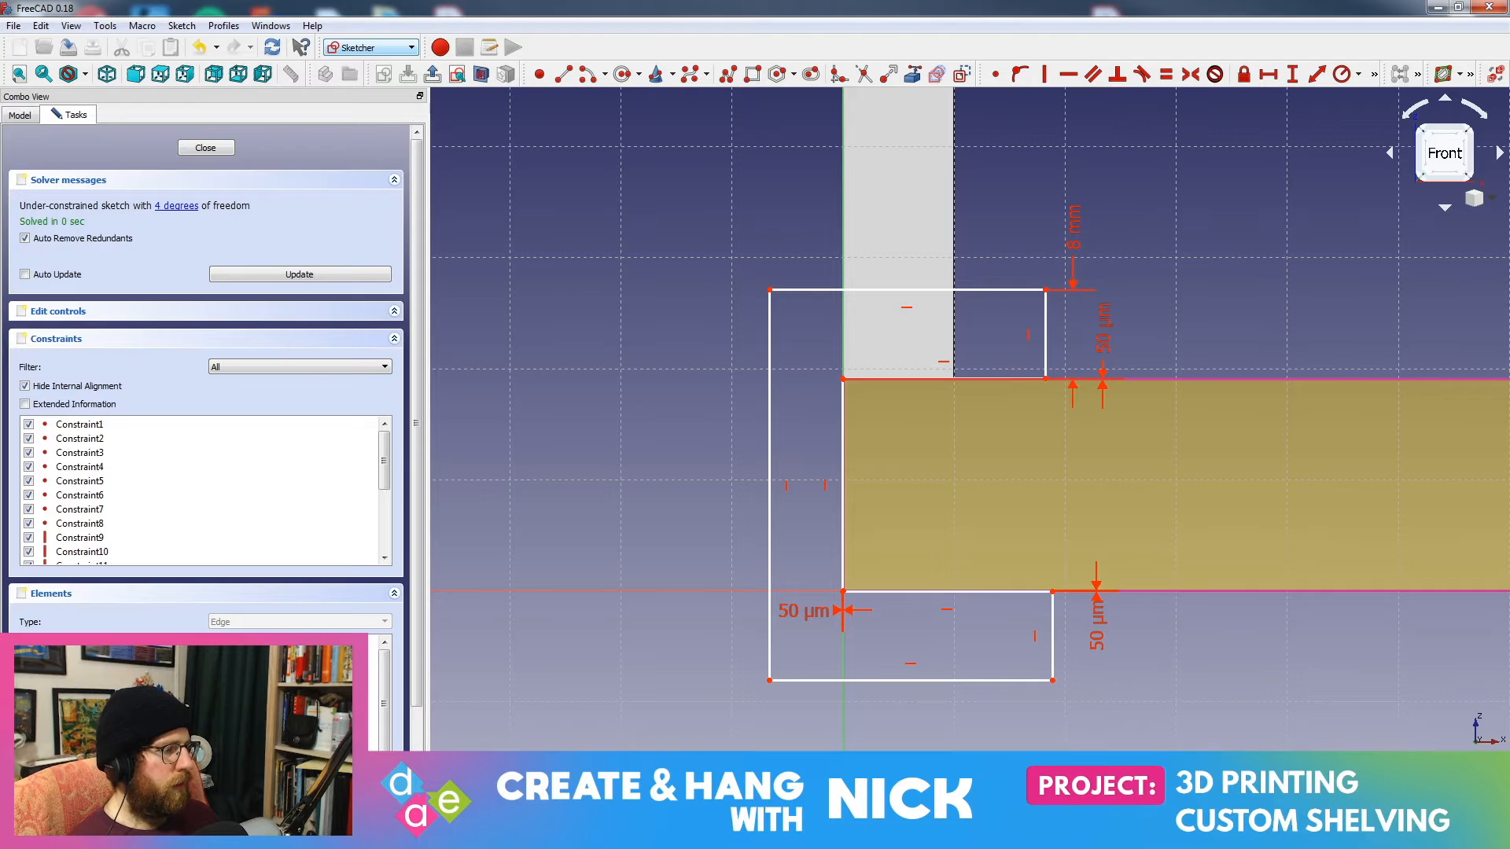
# Step: Constrain the lower arm's end edge to 8 mm vertically and move its dimension label outside the profile
pyautogui.click(1053, 654)
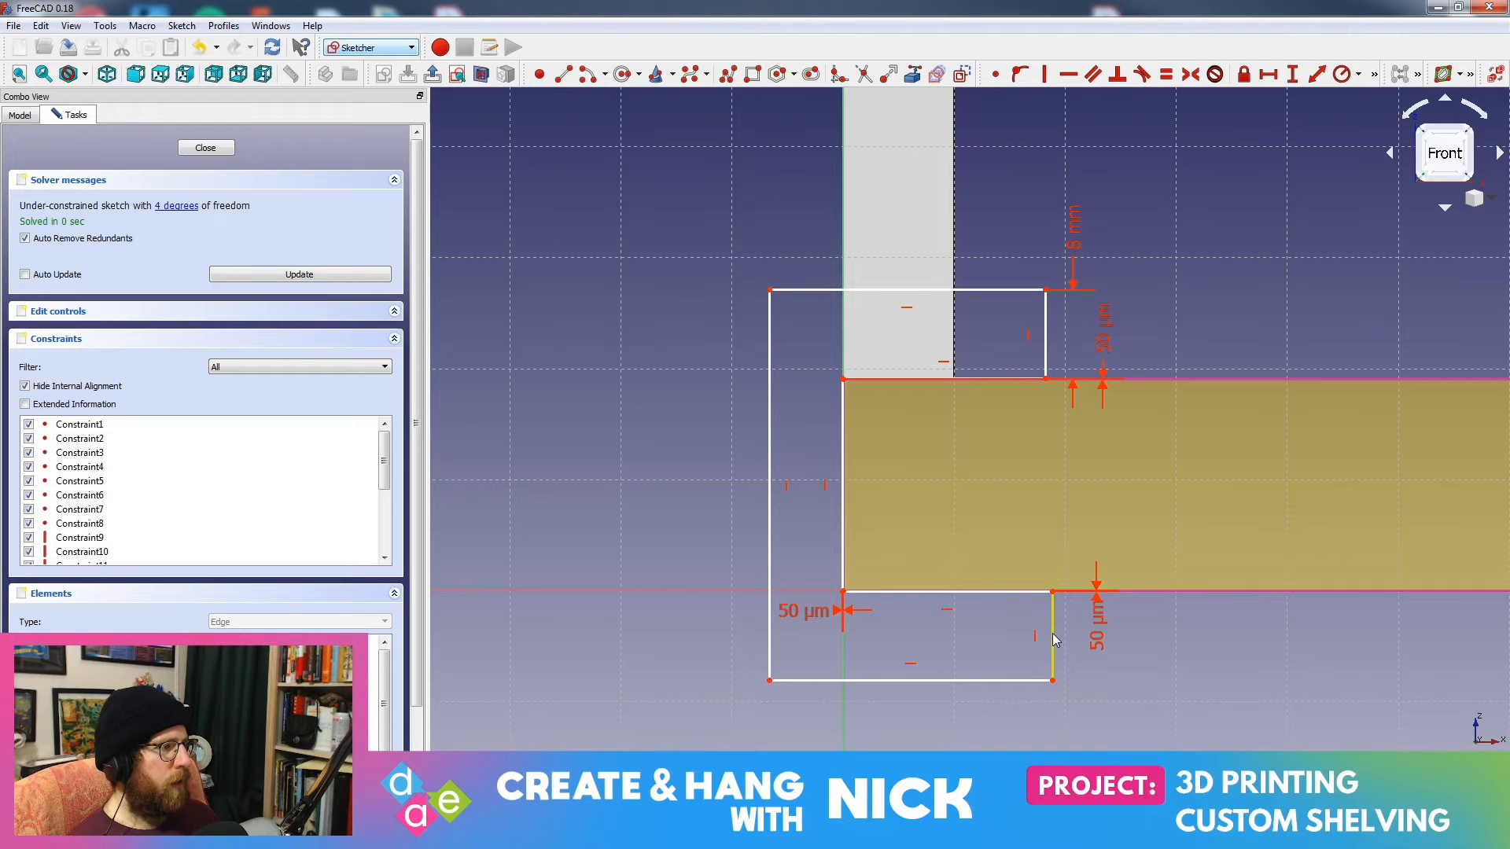
pyautogui.click(1292, 75)
pyautogui.write('8')
pyautogui.press('Return')
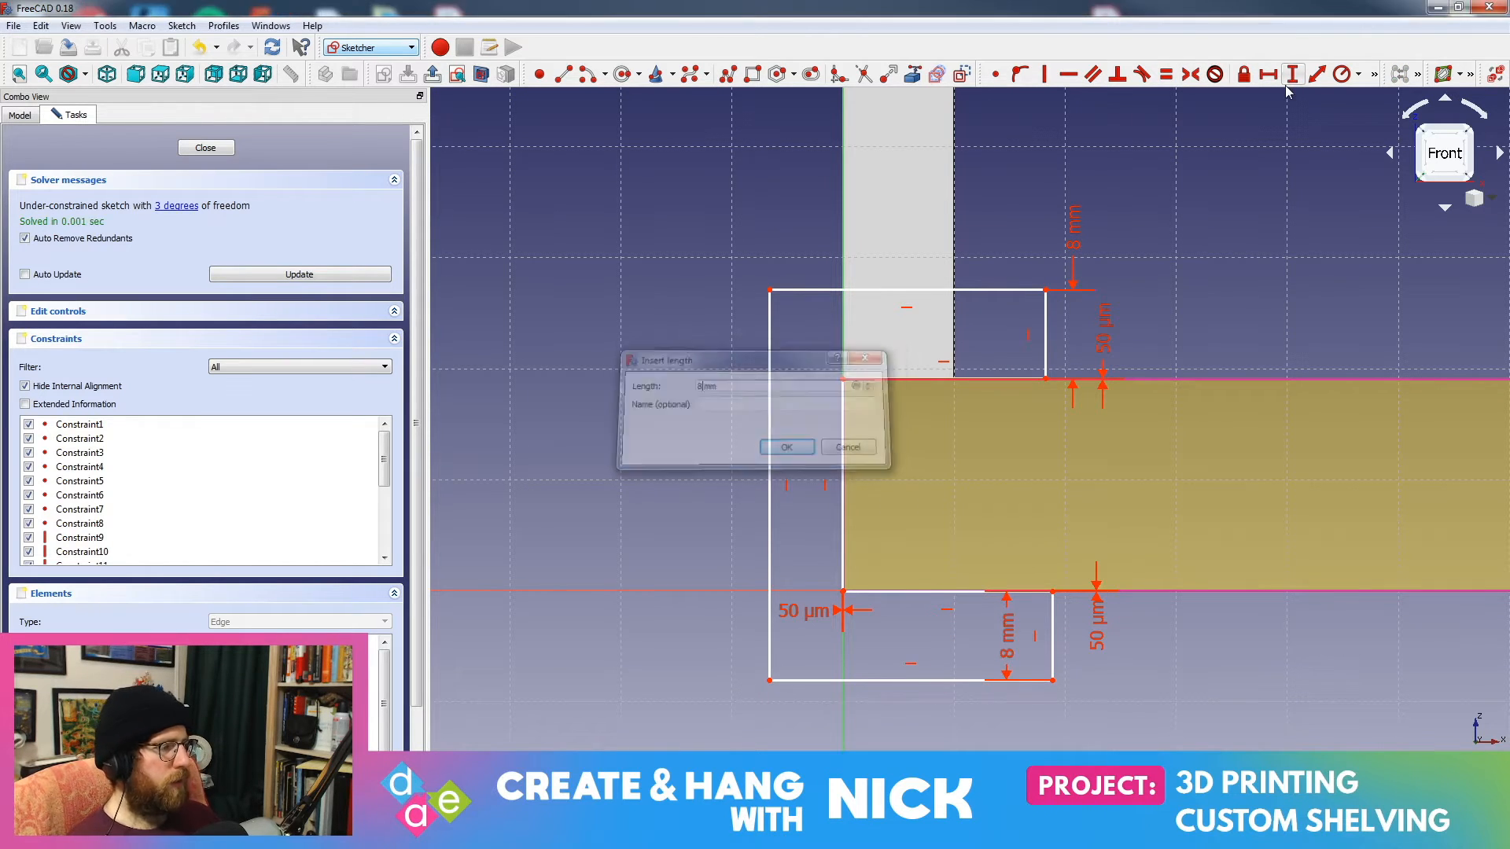
pyautogui.moveTo(1017, 612); pyautogui.dragTo(1078, 633)
pyautogui.moveTo(916, 579); pyautogui.dragTo(918, 530, button='middle')
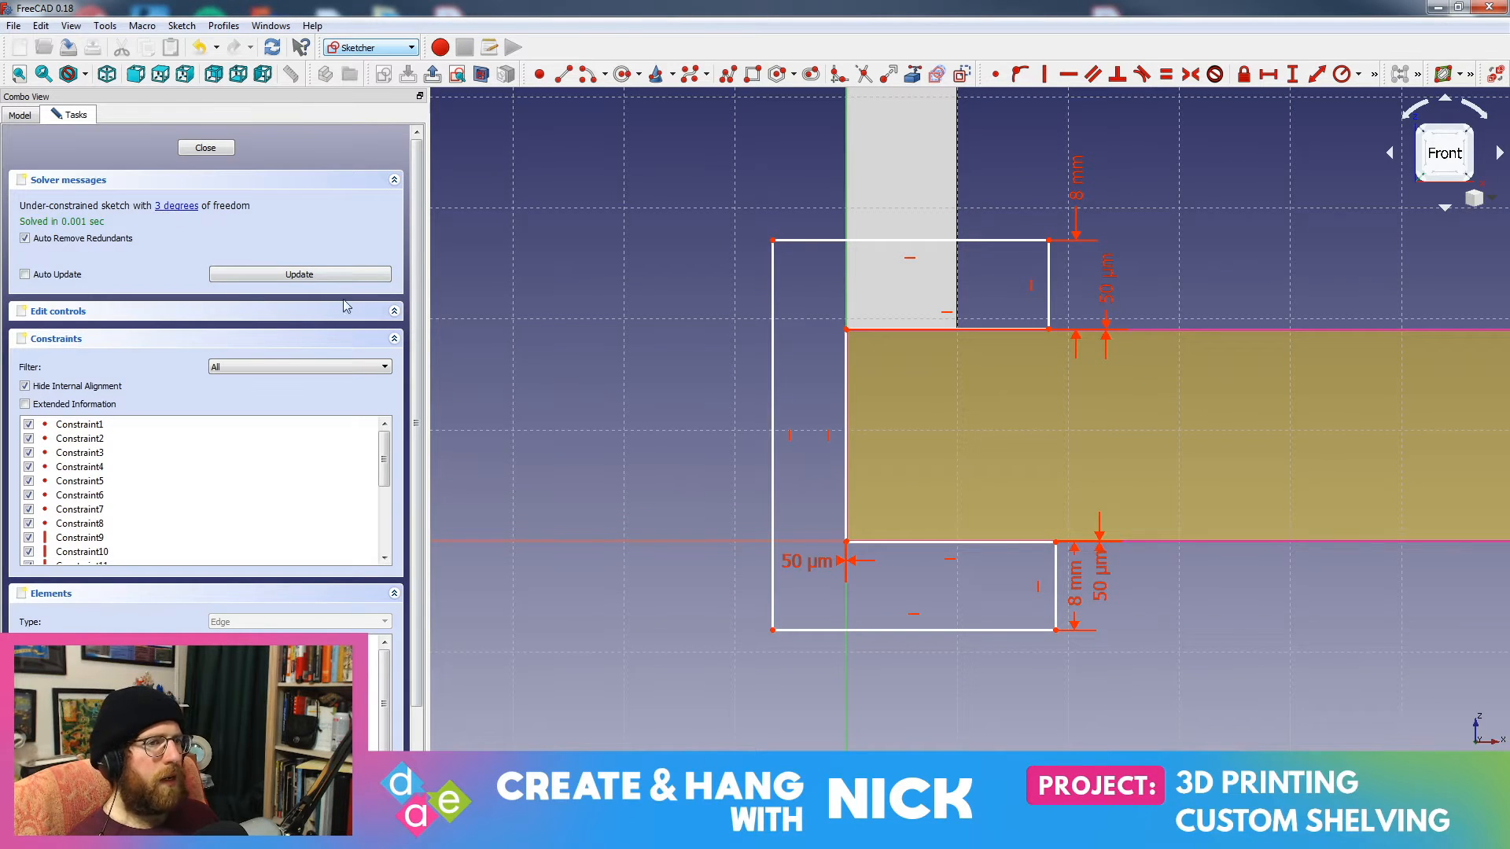
# Step: Highlight the under-constrained elements and check which edges of the lower arm can still move
pyautogui.click(168, 206)
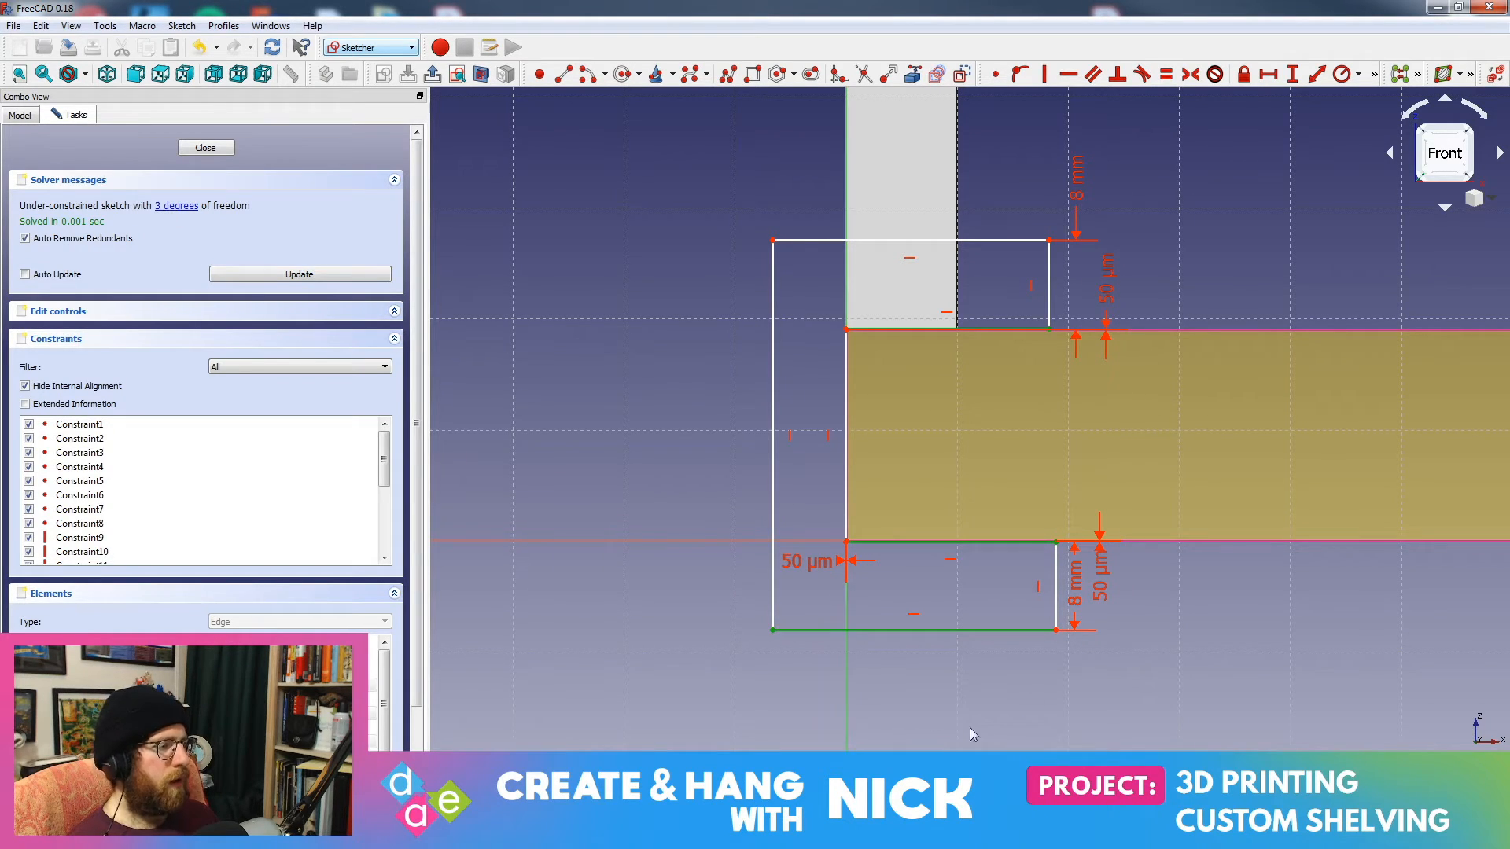
pyautogui.scroll(2, 961, 671)
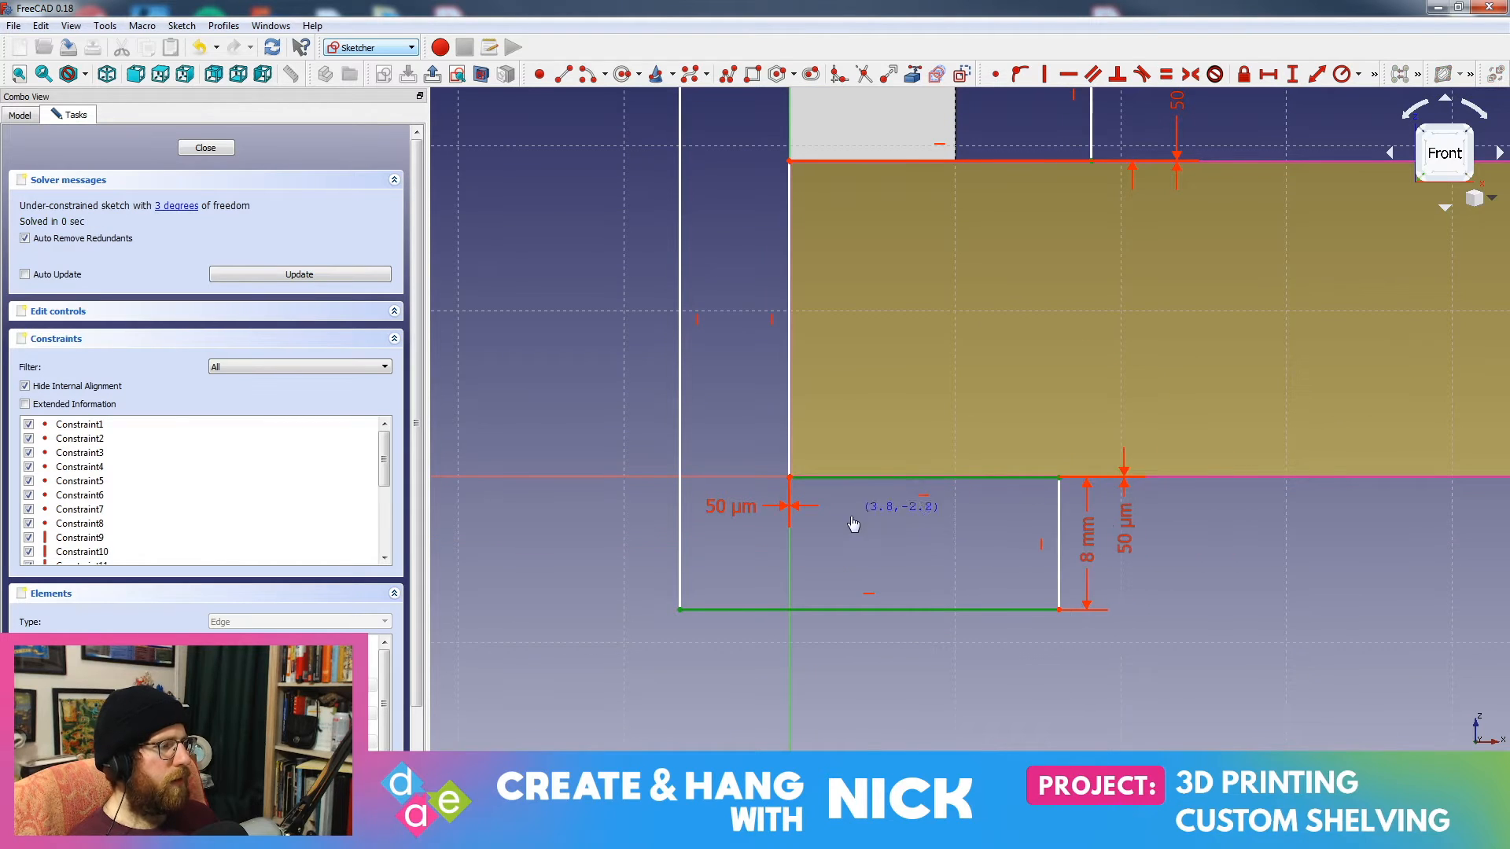
pyautogui.click(899, 575)
pyautogui.click(913, 609)
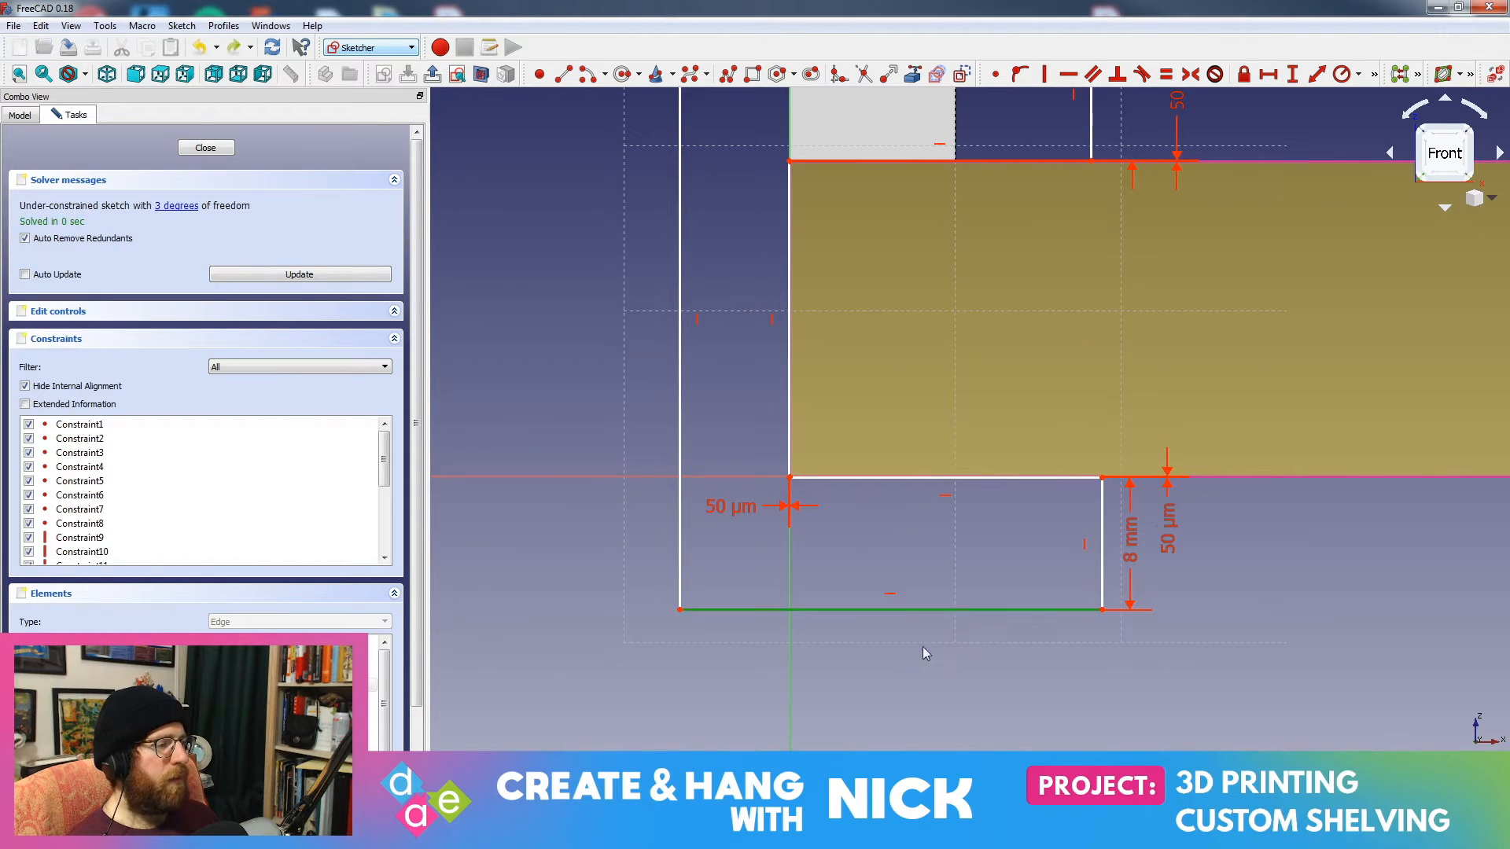
pyautogui.scroll(-3, 923, 646)
pyautogui.scroll(2, 1210, 487)
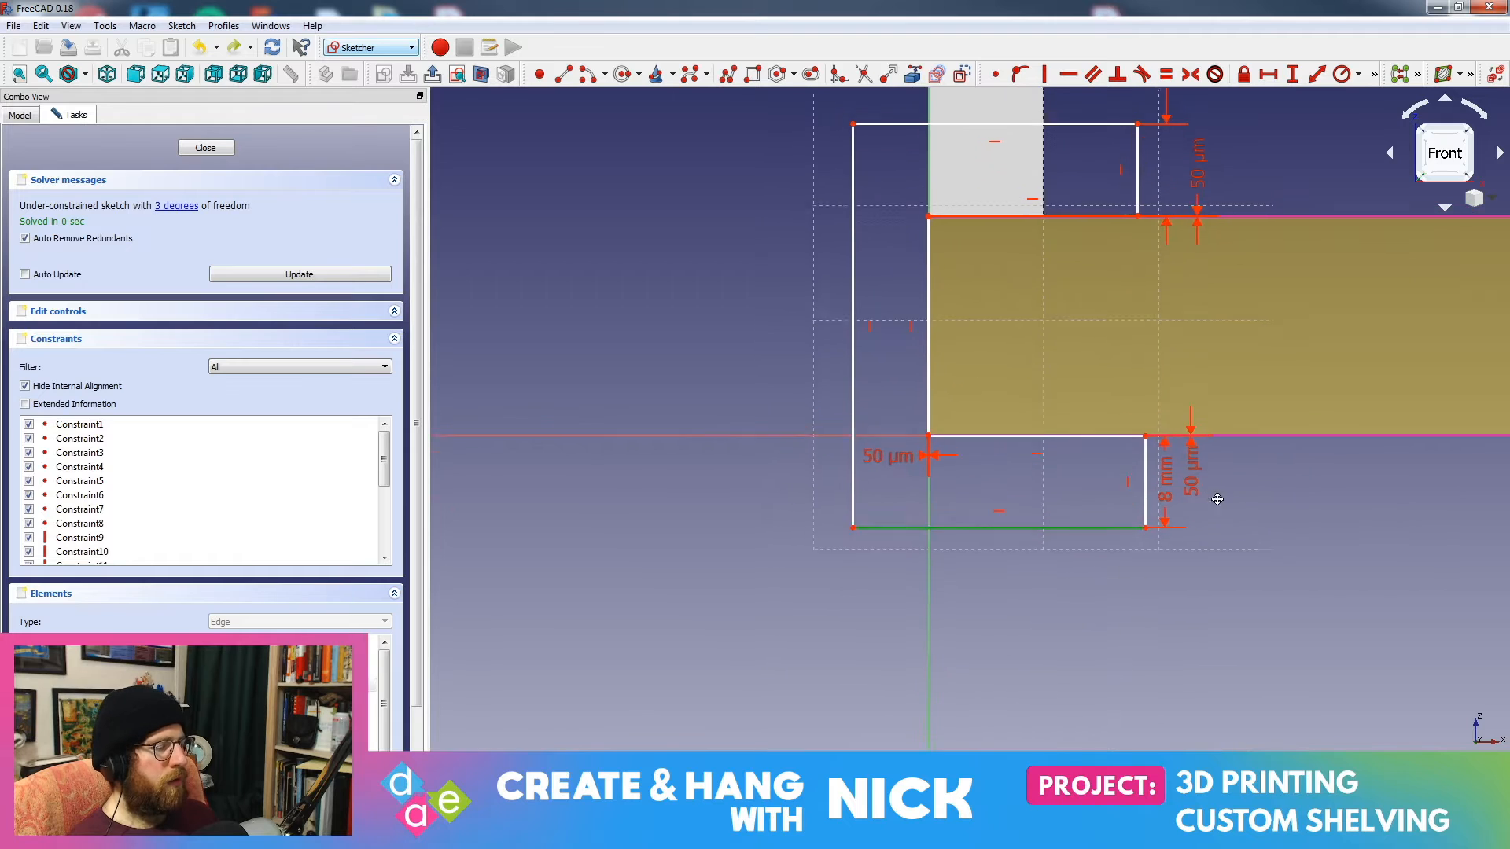
# Step: Constrain the distance between the bracket's lower outer corner and its inner vertical edge to 8 mm
pyautogui.moveTo(1189, 523); pyautogui.dragTo(966, 430, button='middle')
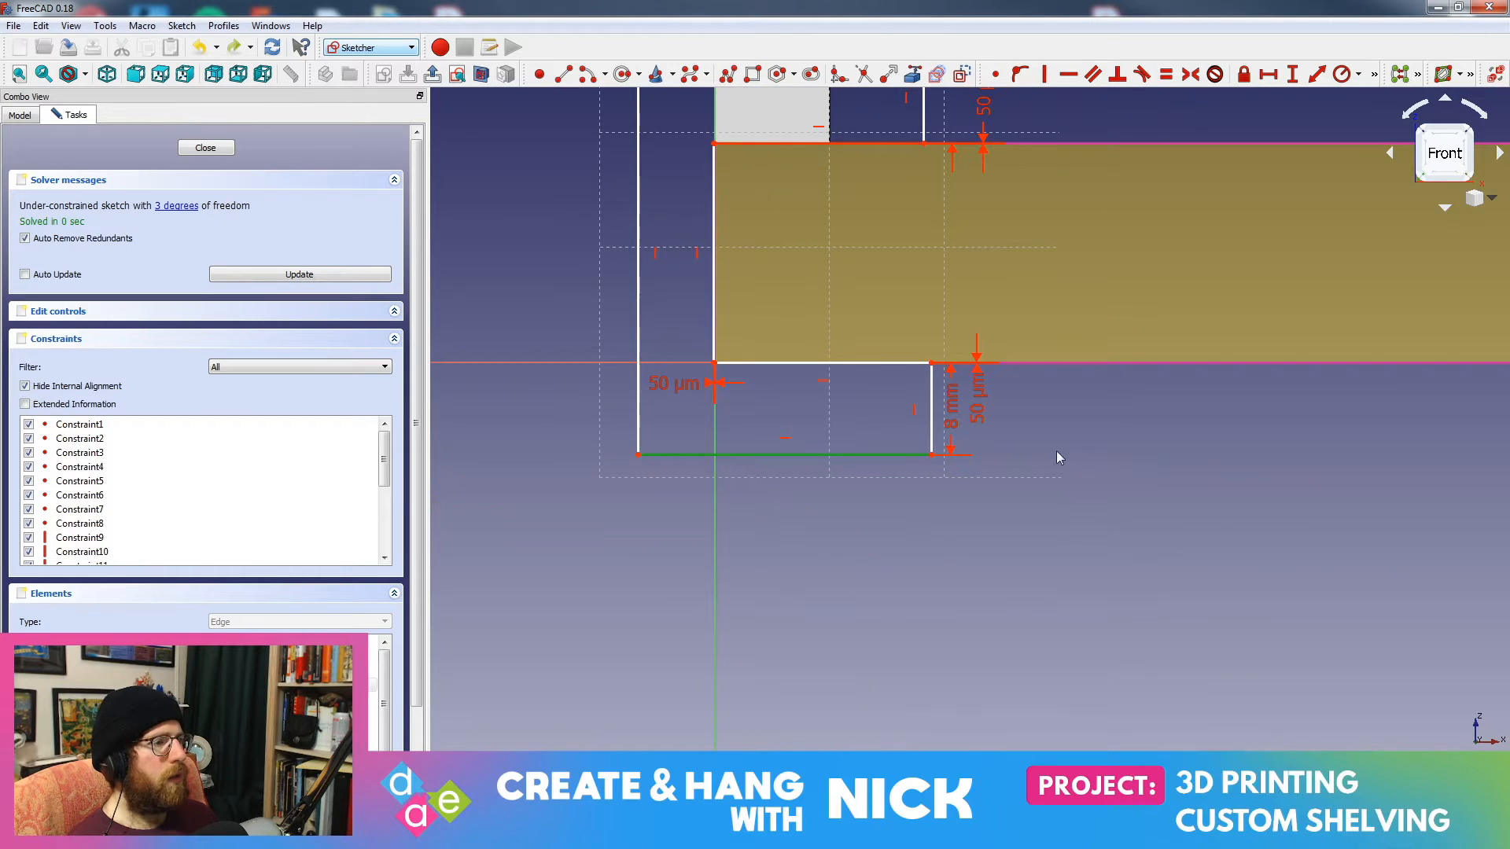
pyautogui.moveTo(907, 312); pyautogui.dragTo(1033, 421, button='middle')
pyautogui.click(833, 335)
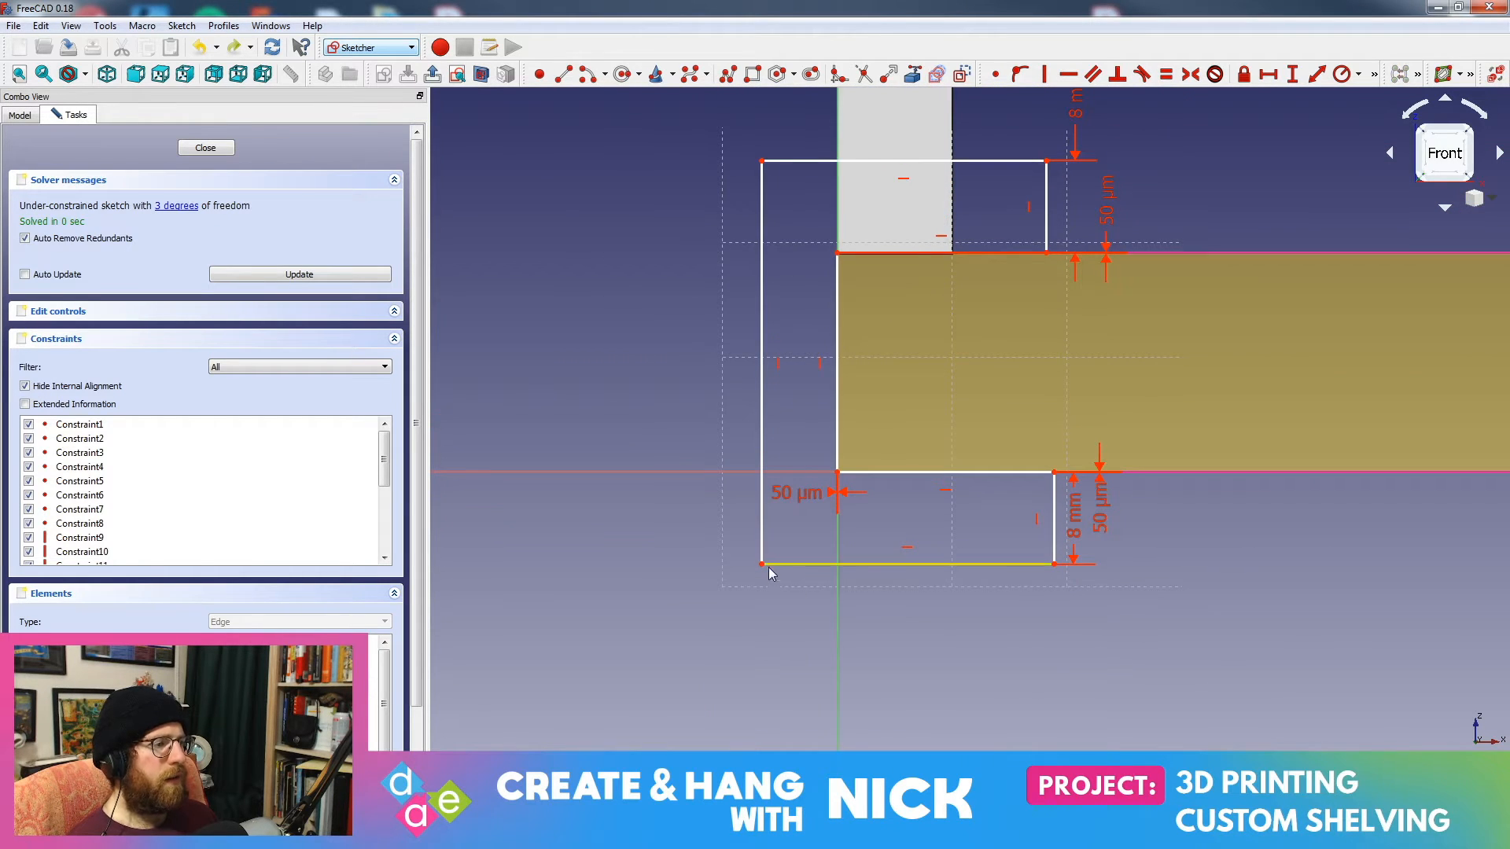
pyautogui.moveTo(855, 370); pyautogui.dragTo(923, 418, button='middle')
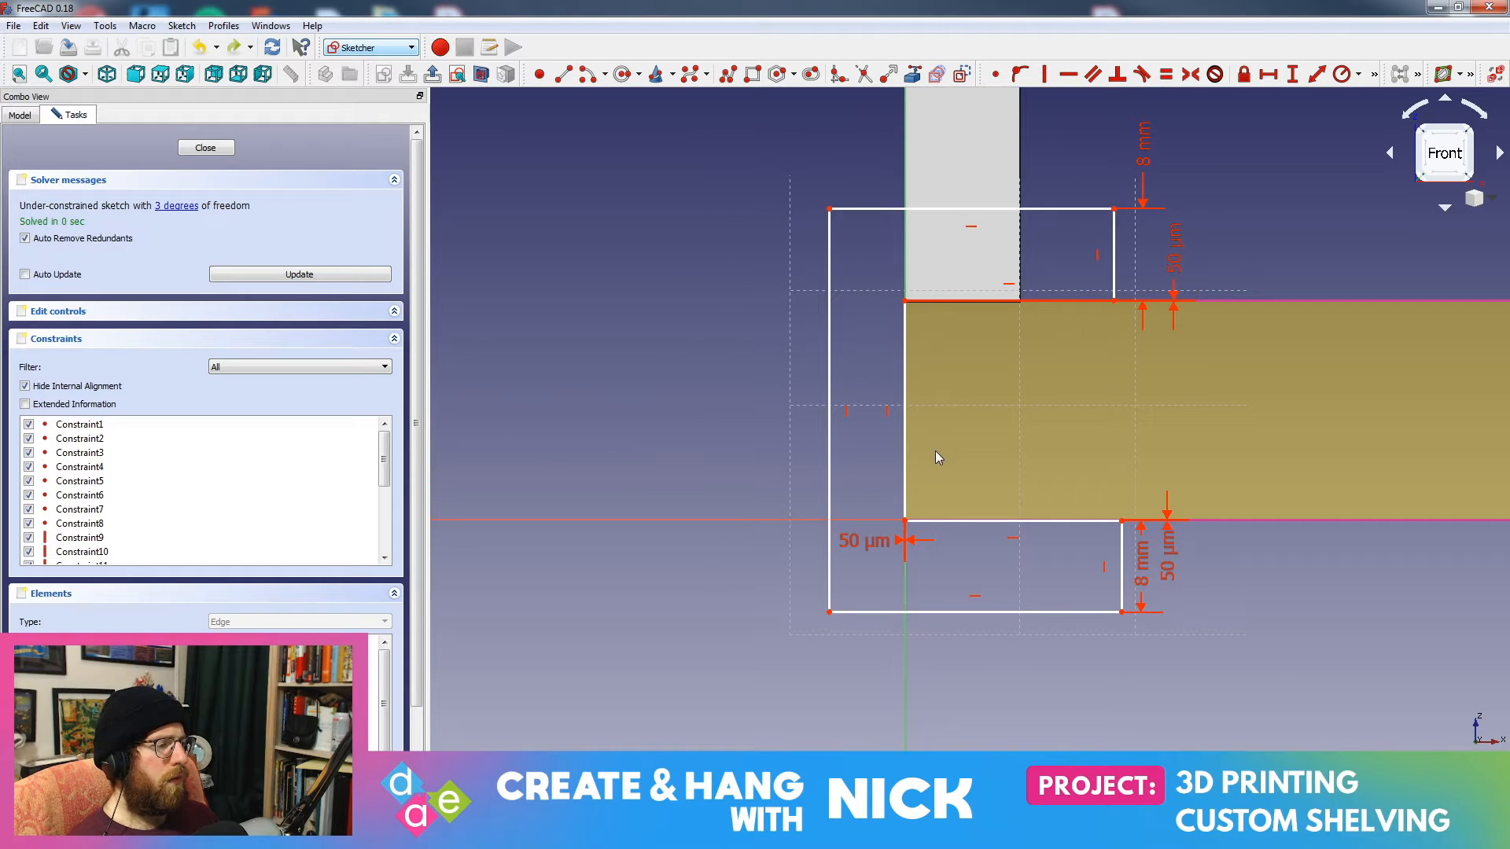
pyautogui.click(830, 612)
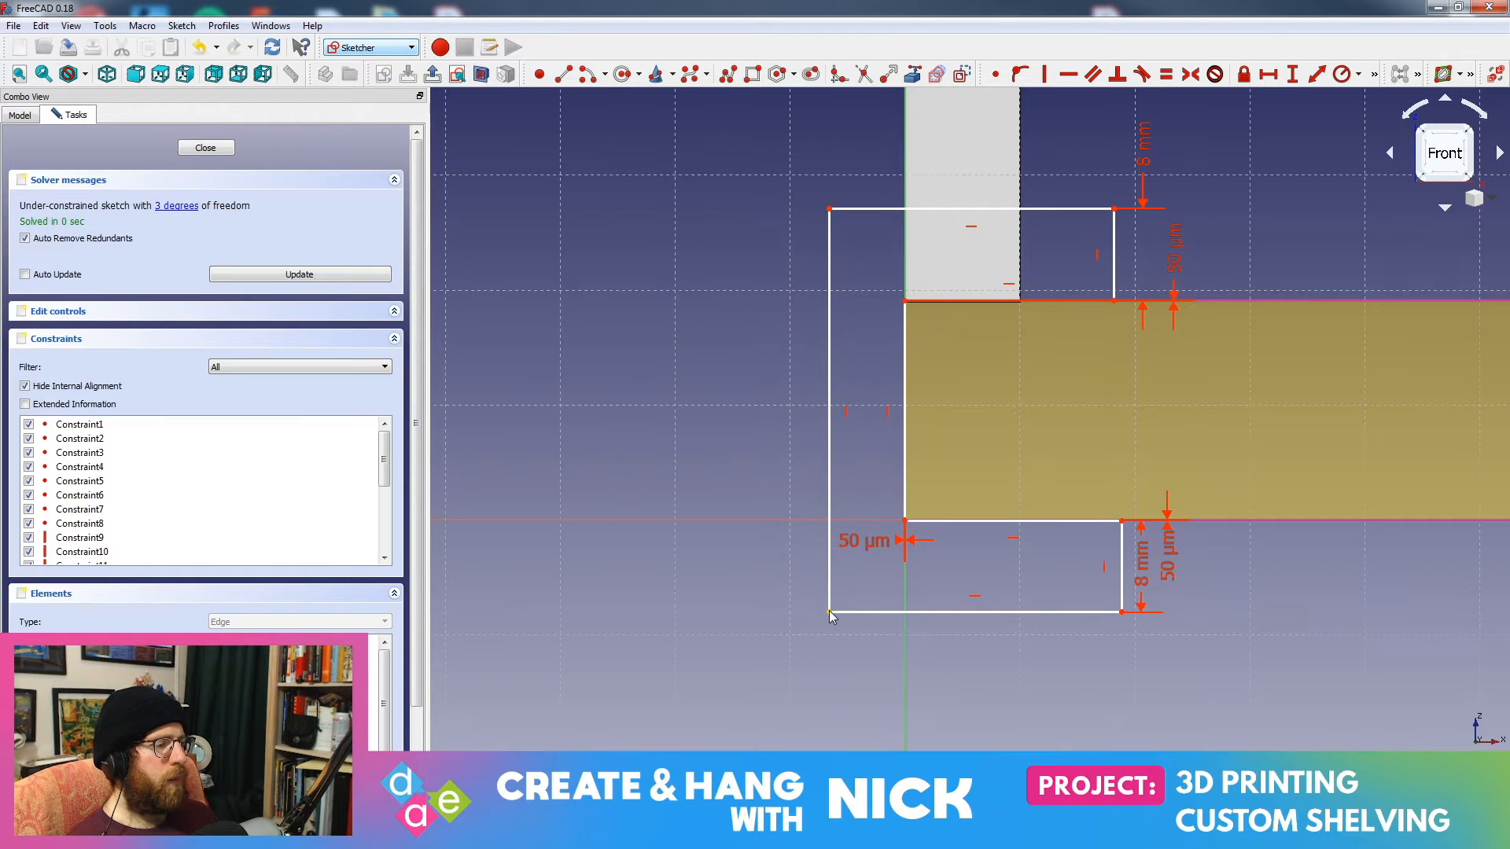
pyautogui.click(903, 433)
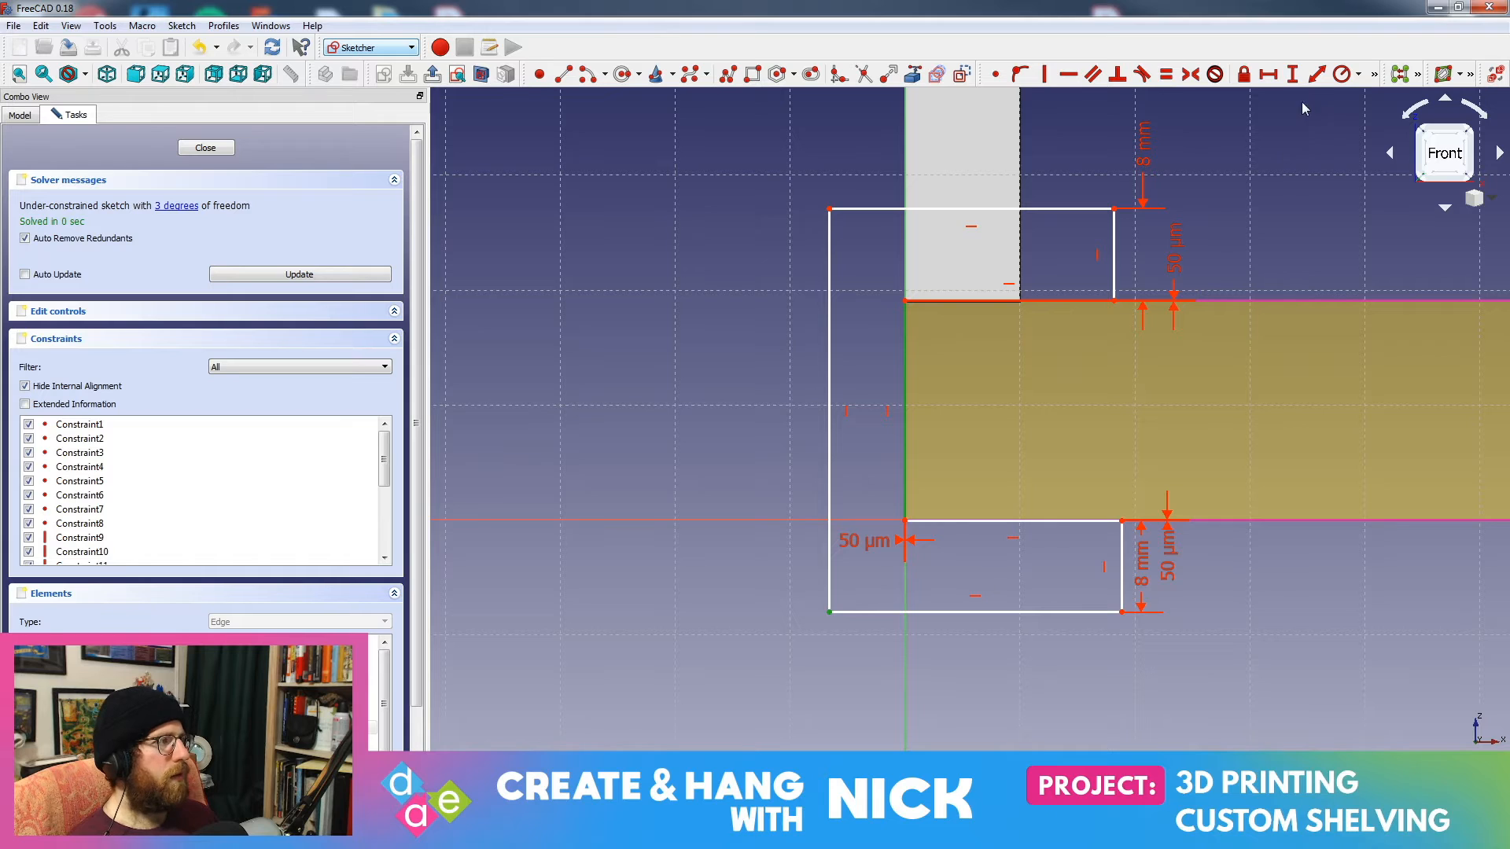
pyautogui.click(1317, 79)
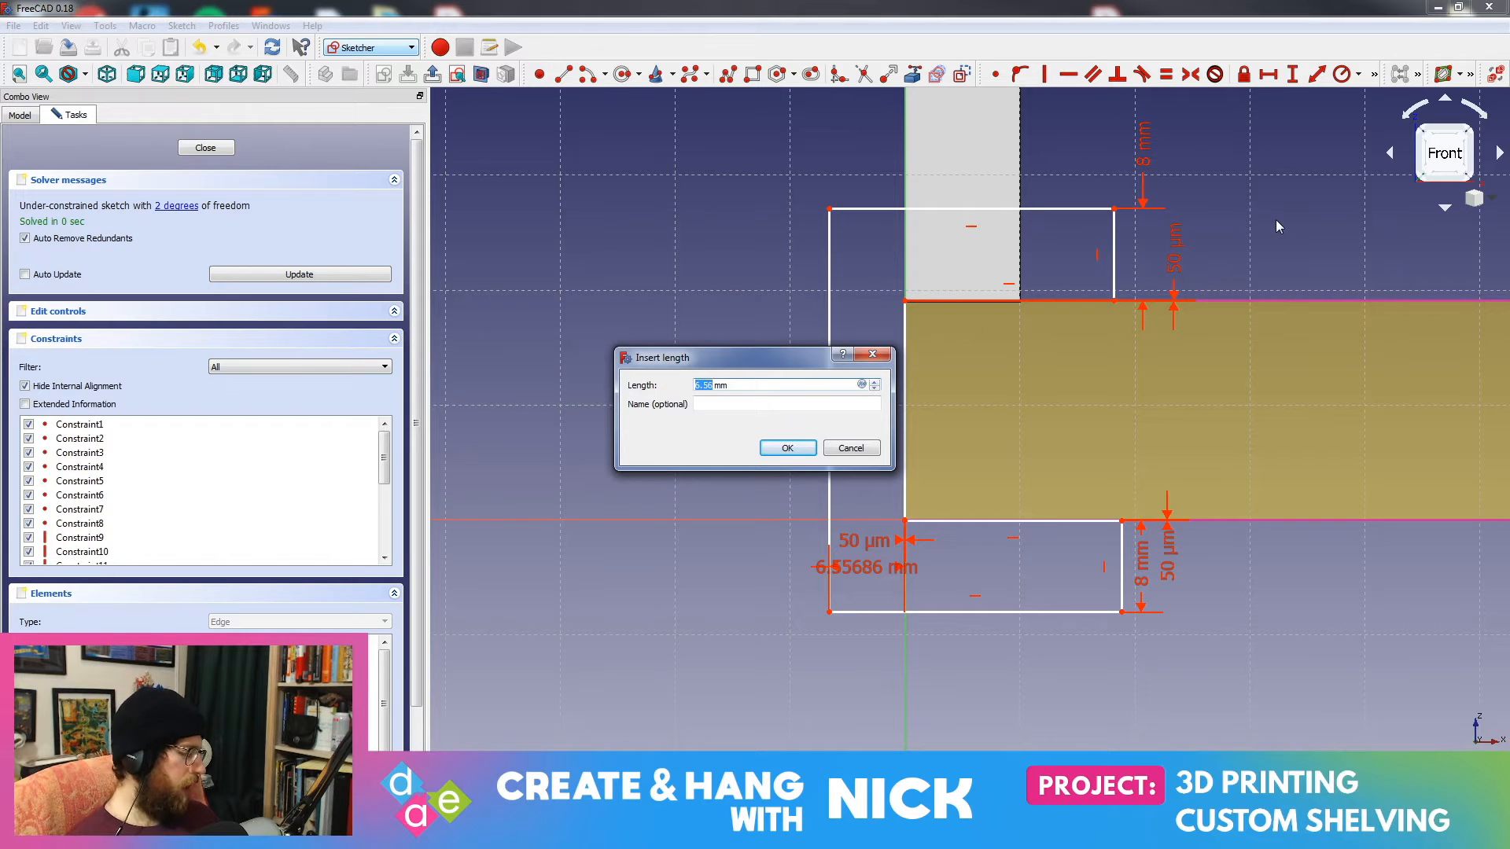
pyautogui.write('8')
pyautogui.press('Return')
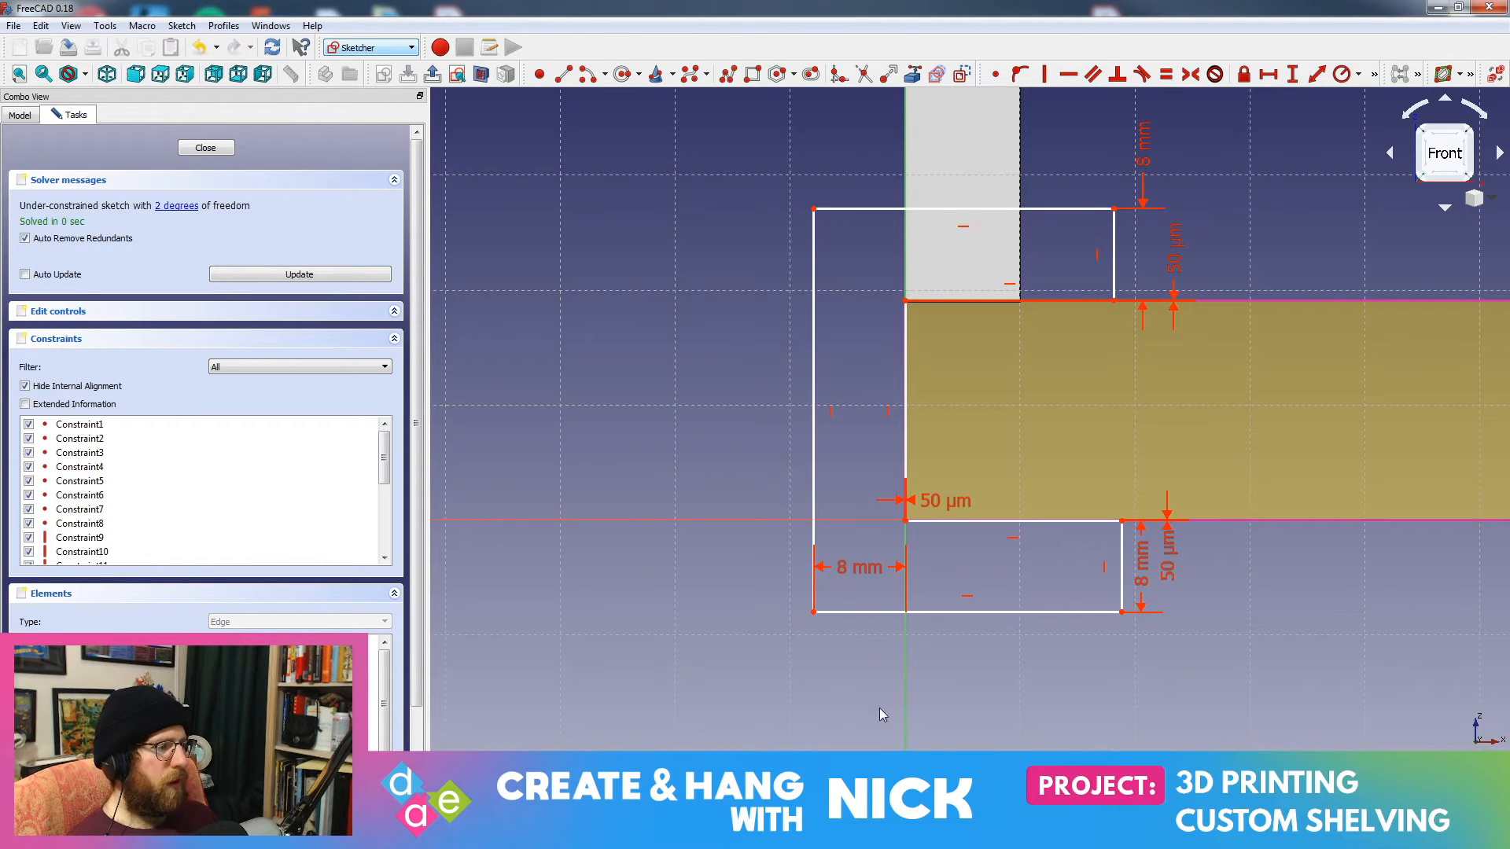
# Step: Highlight the remaining under-constrained edges, test-move the lower and upper arm ends, and undo the moves
pyautogui.click(176, 206)
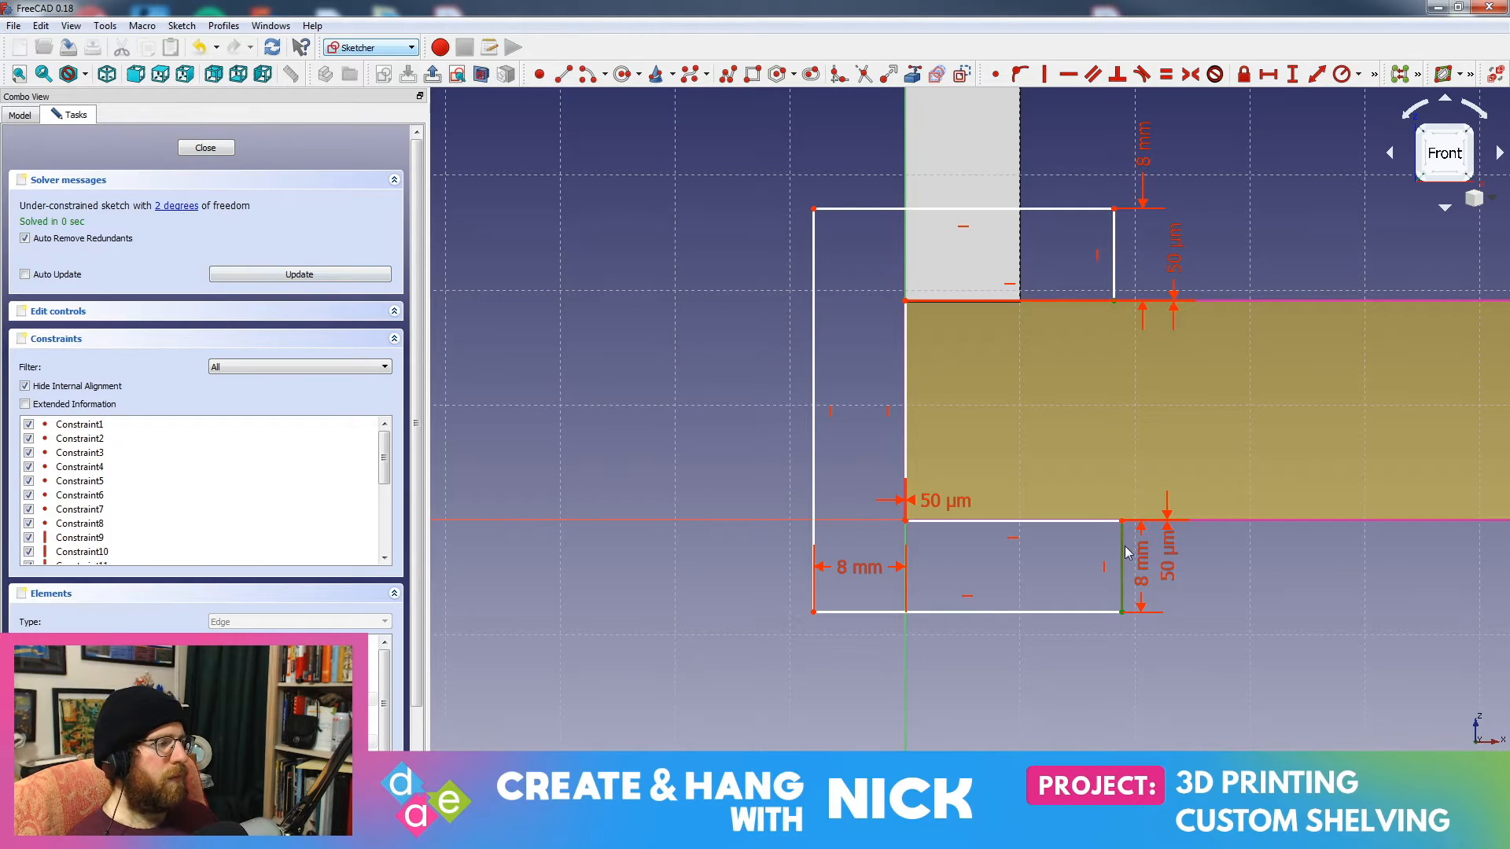
pyautogui.moveTo(1122, 552); pyautogui.dragTo(1095, 568)
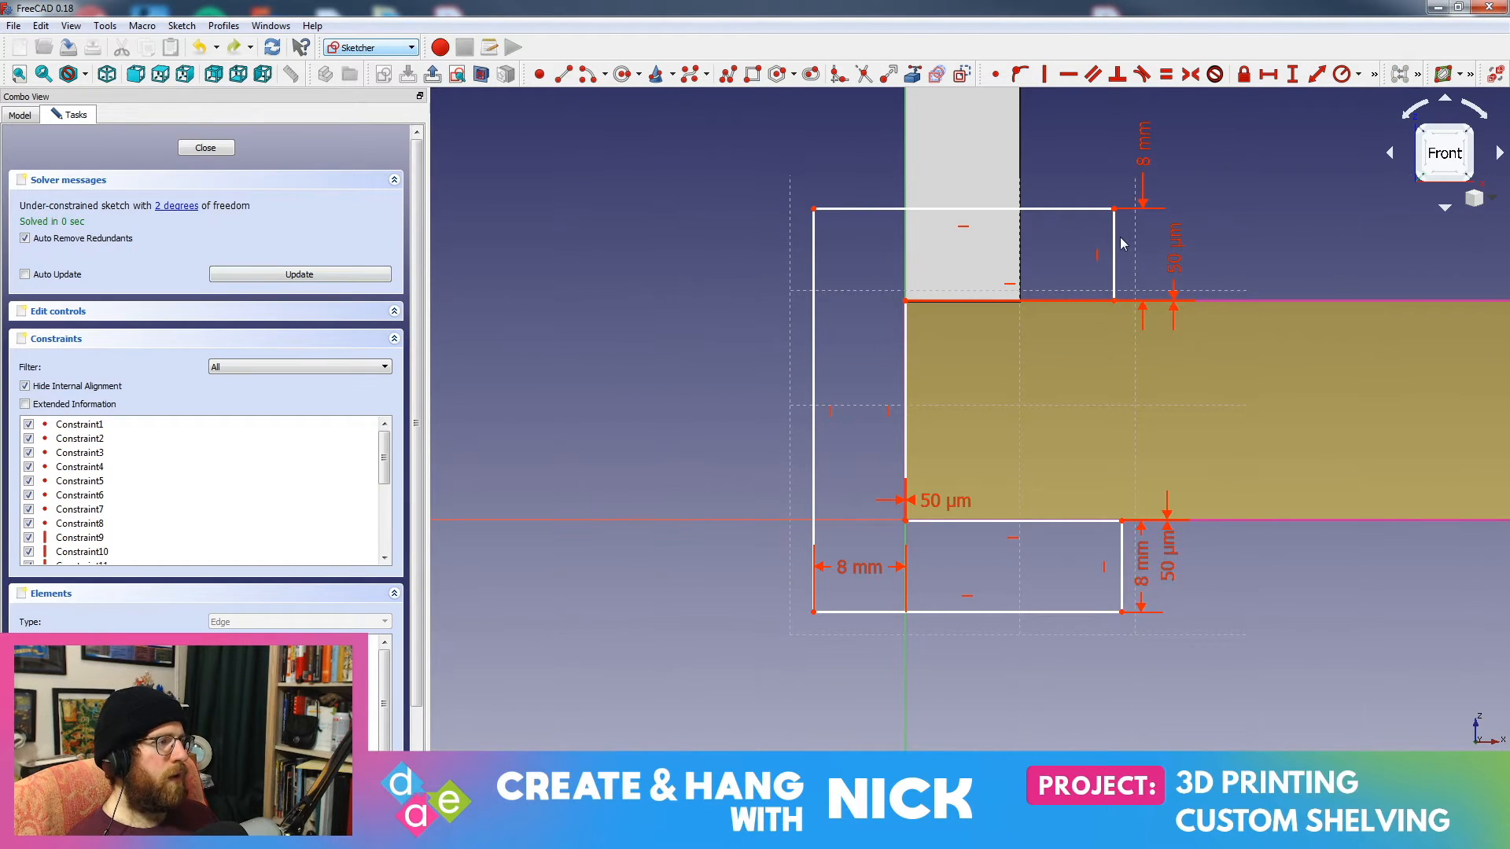
pyautogui.moveTo(1114, 241)
pyautogui.mouseDown()
pyautogui.moveTo(1157, 238)
pyautogui.moveTo(1104, 258)
pyautogui.mouseUp()
pyautogui.hotkey('ctrl', 'z')
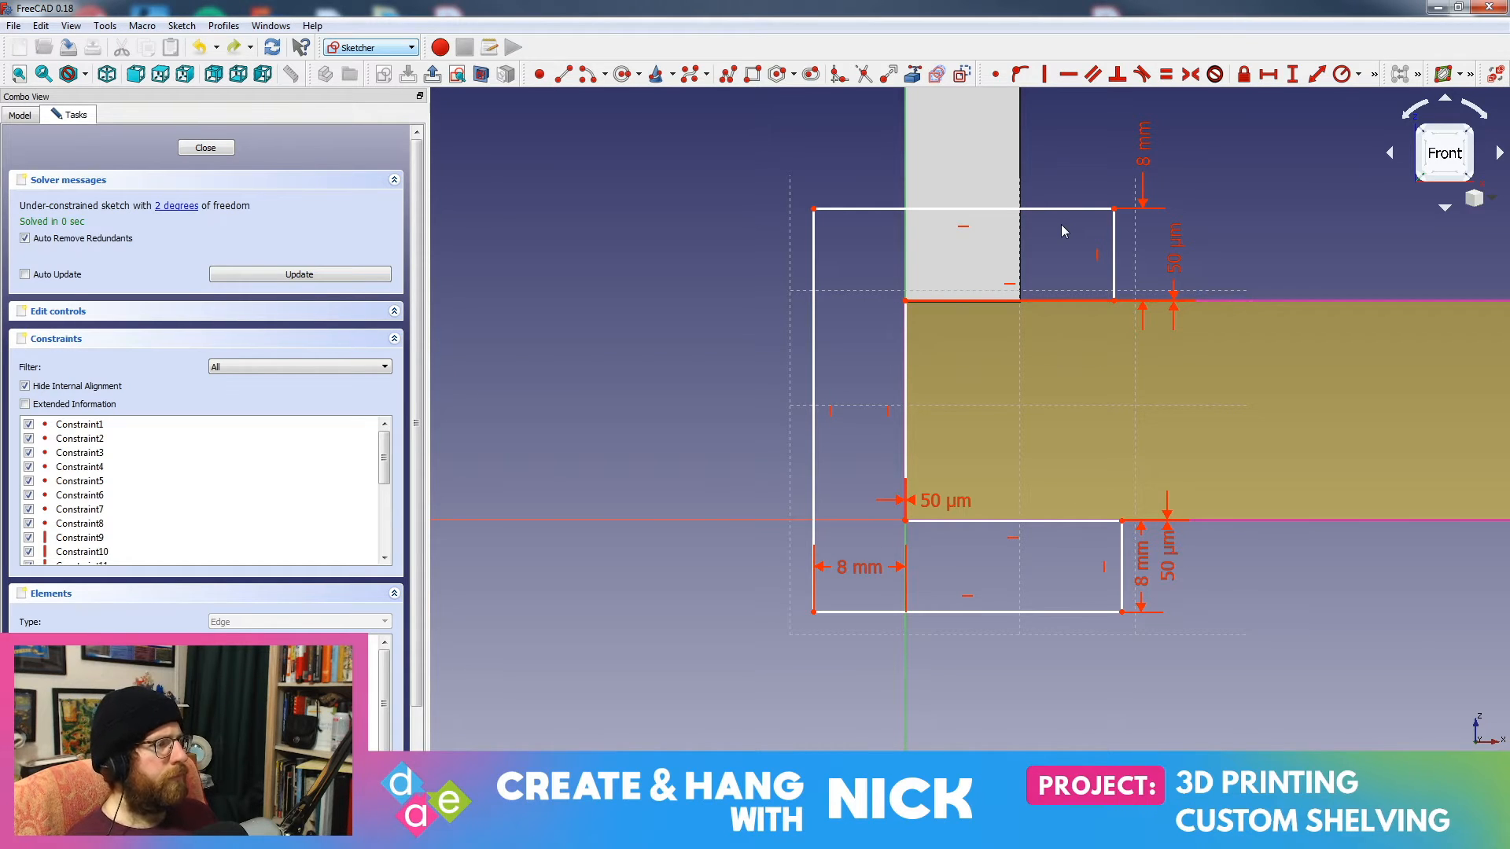
pyautogui.scroll(3, 917, 470)
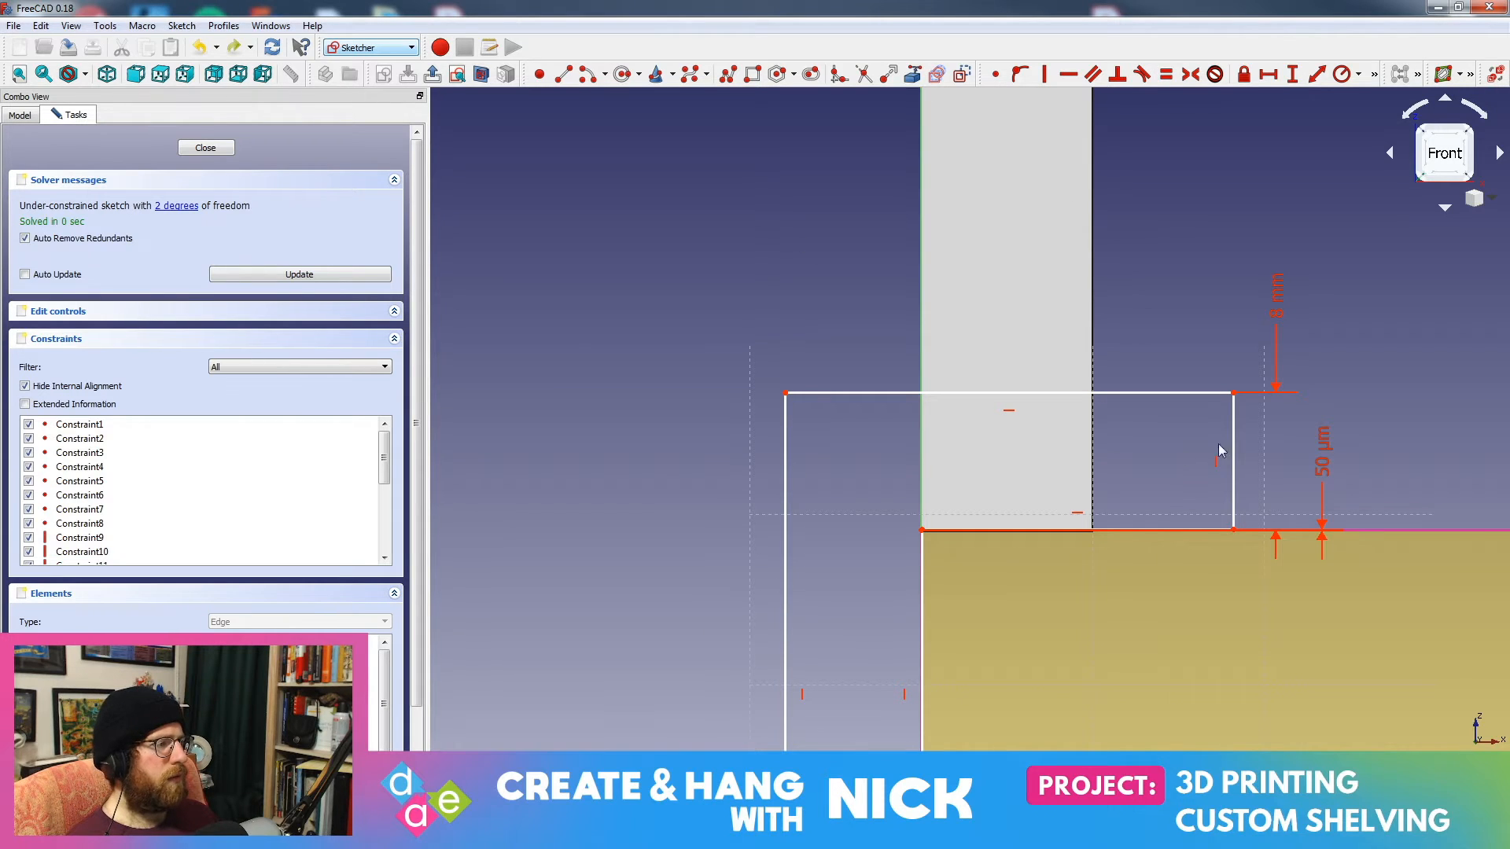
pyautogui.moveTo(1233, 452); pyautogui.dragTo(1217, 440)
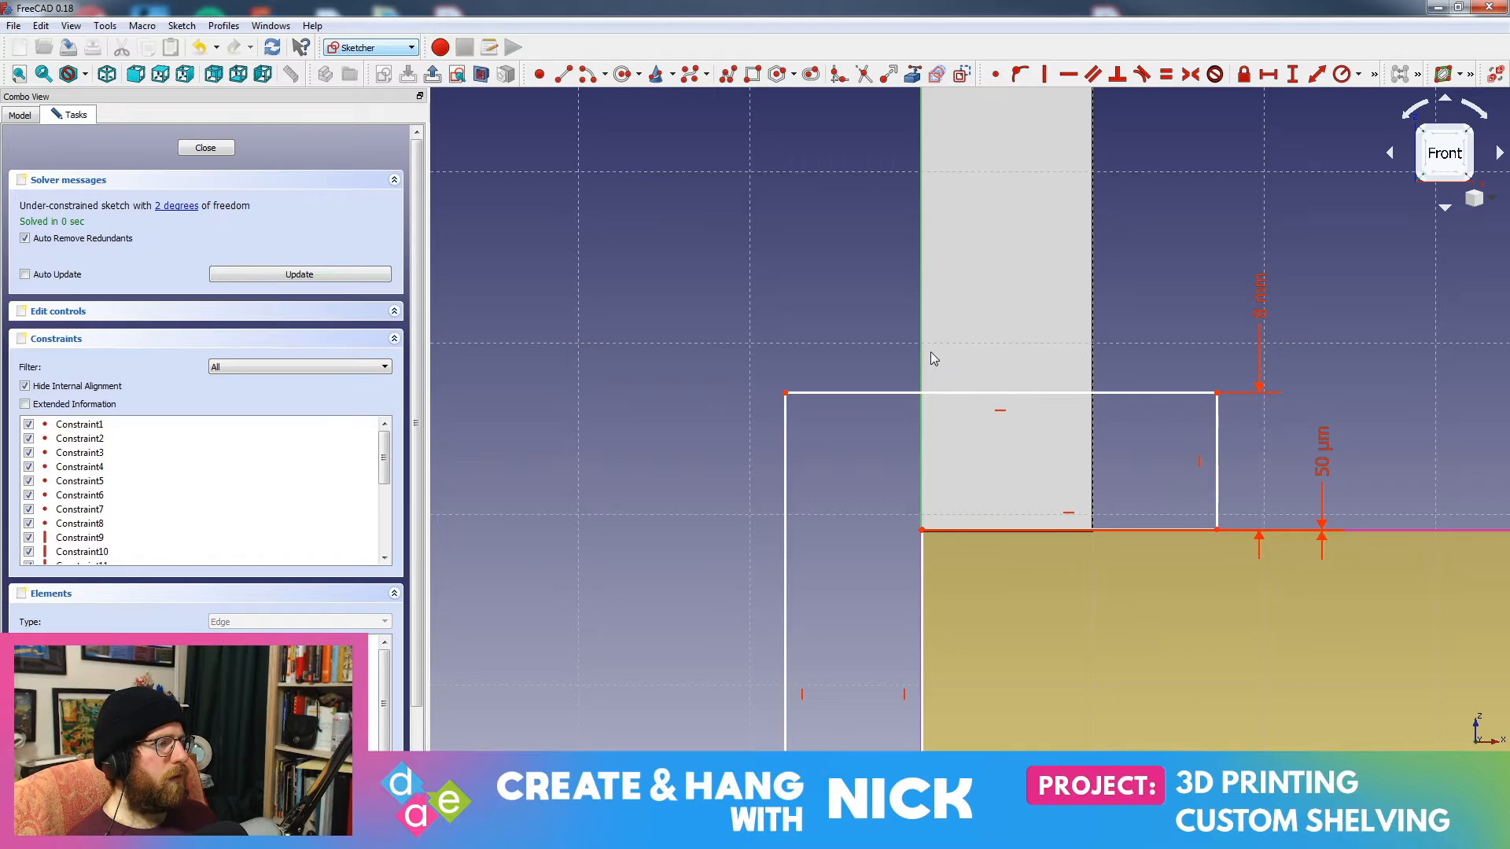
pyautogui.hotkey('ctrl', 'z')
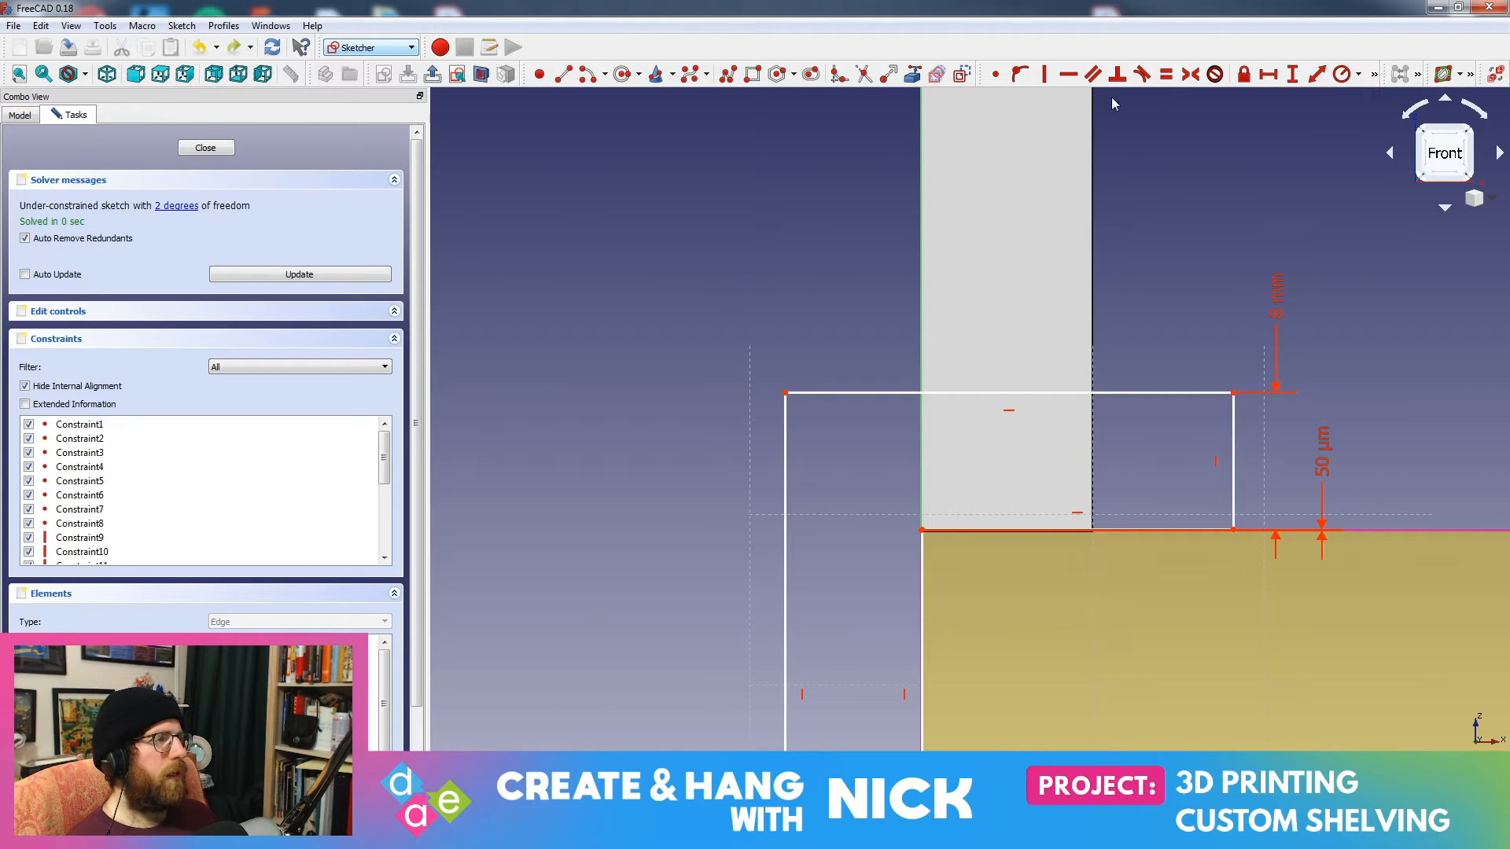
pyautogui.click(1375, 75)
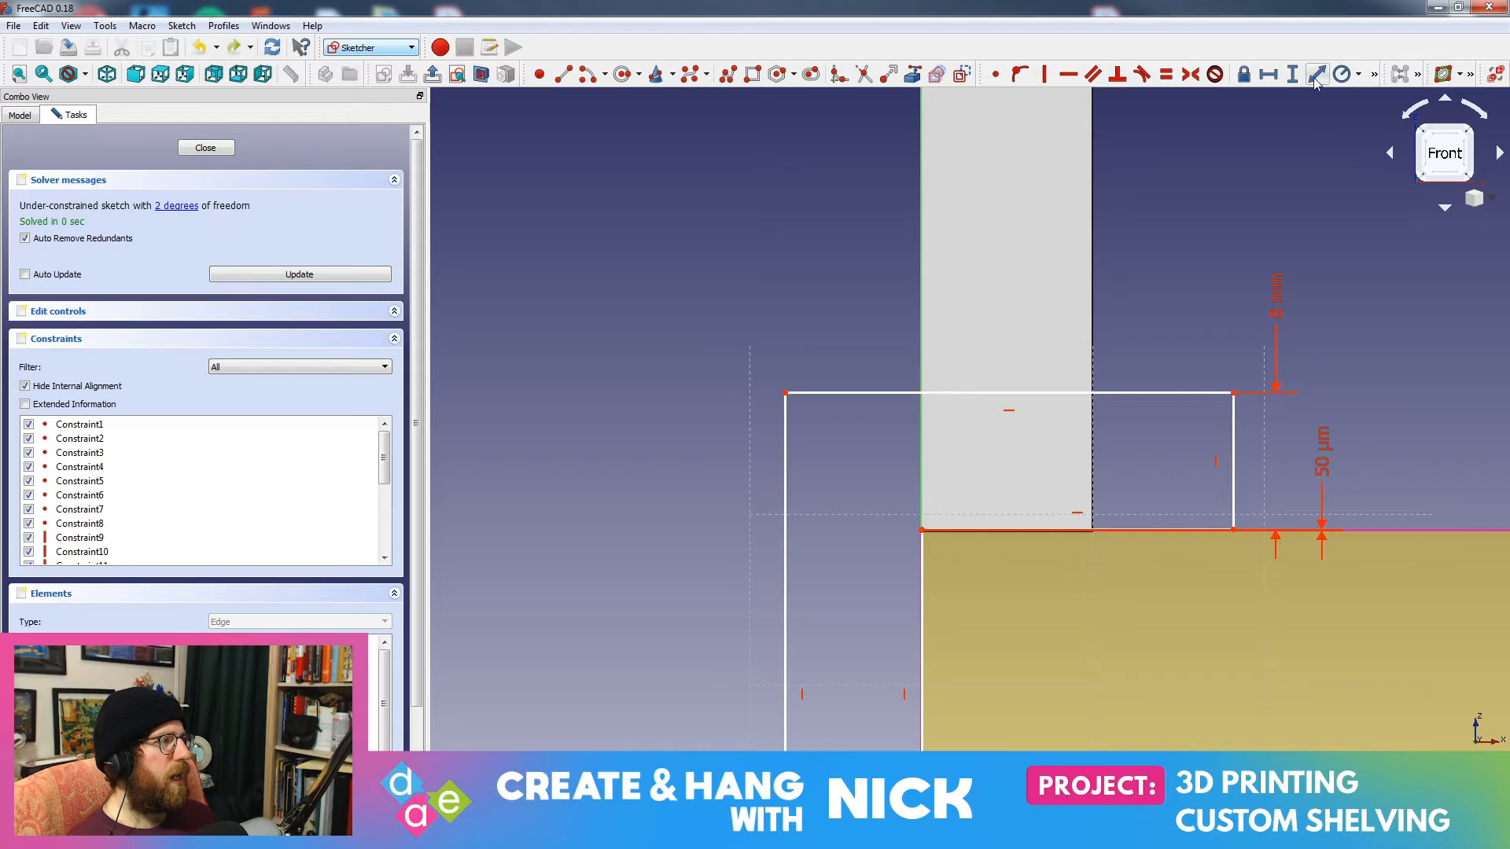
pyautogui.click(922, 355)
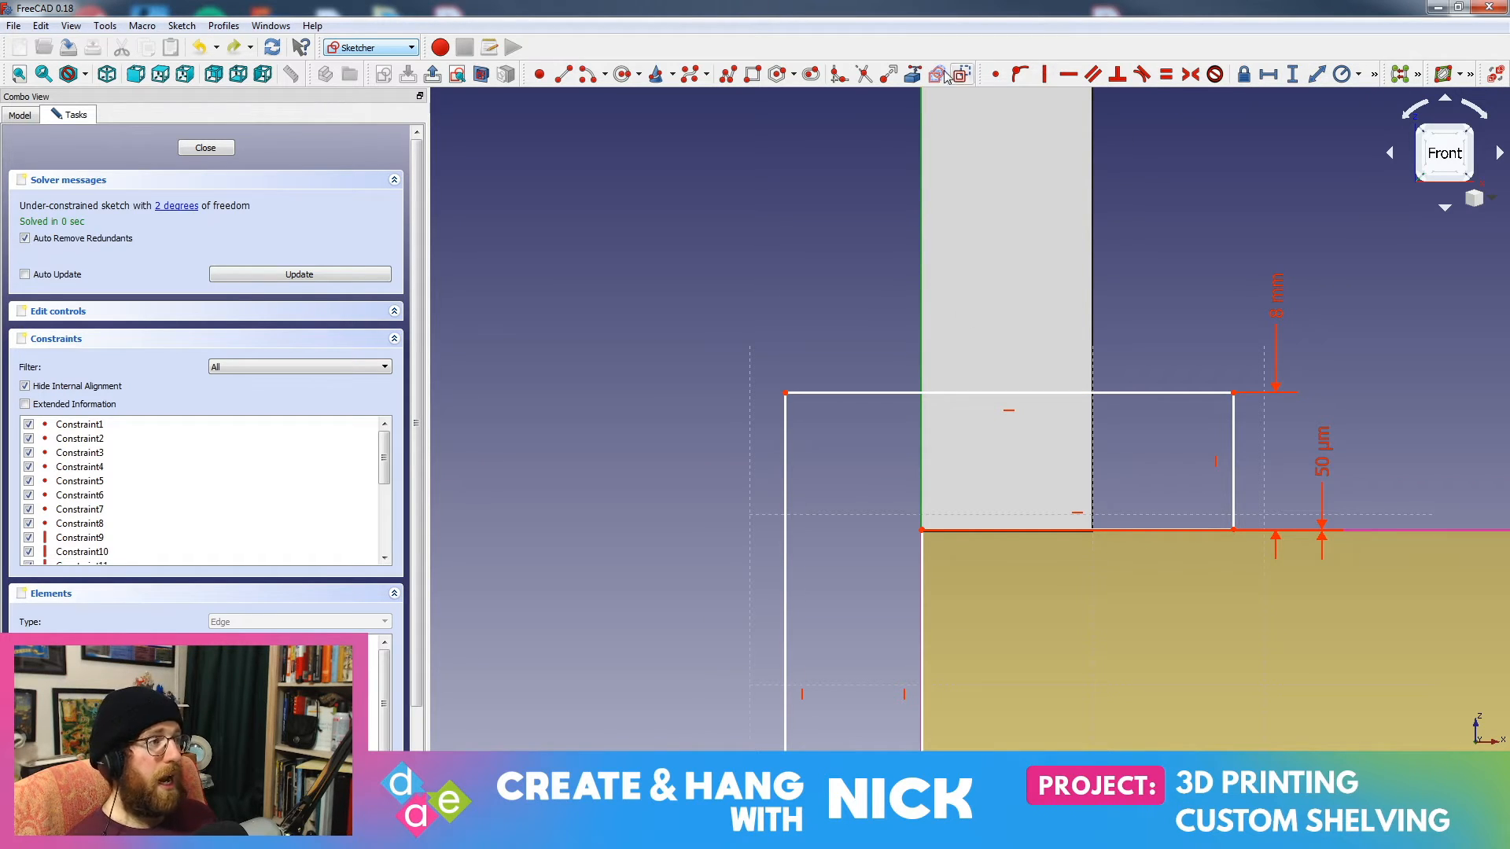
pyautogui.click(912, 74)
pyautogui.press('Escape')
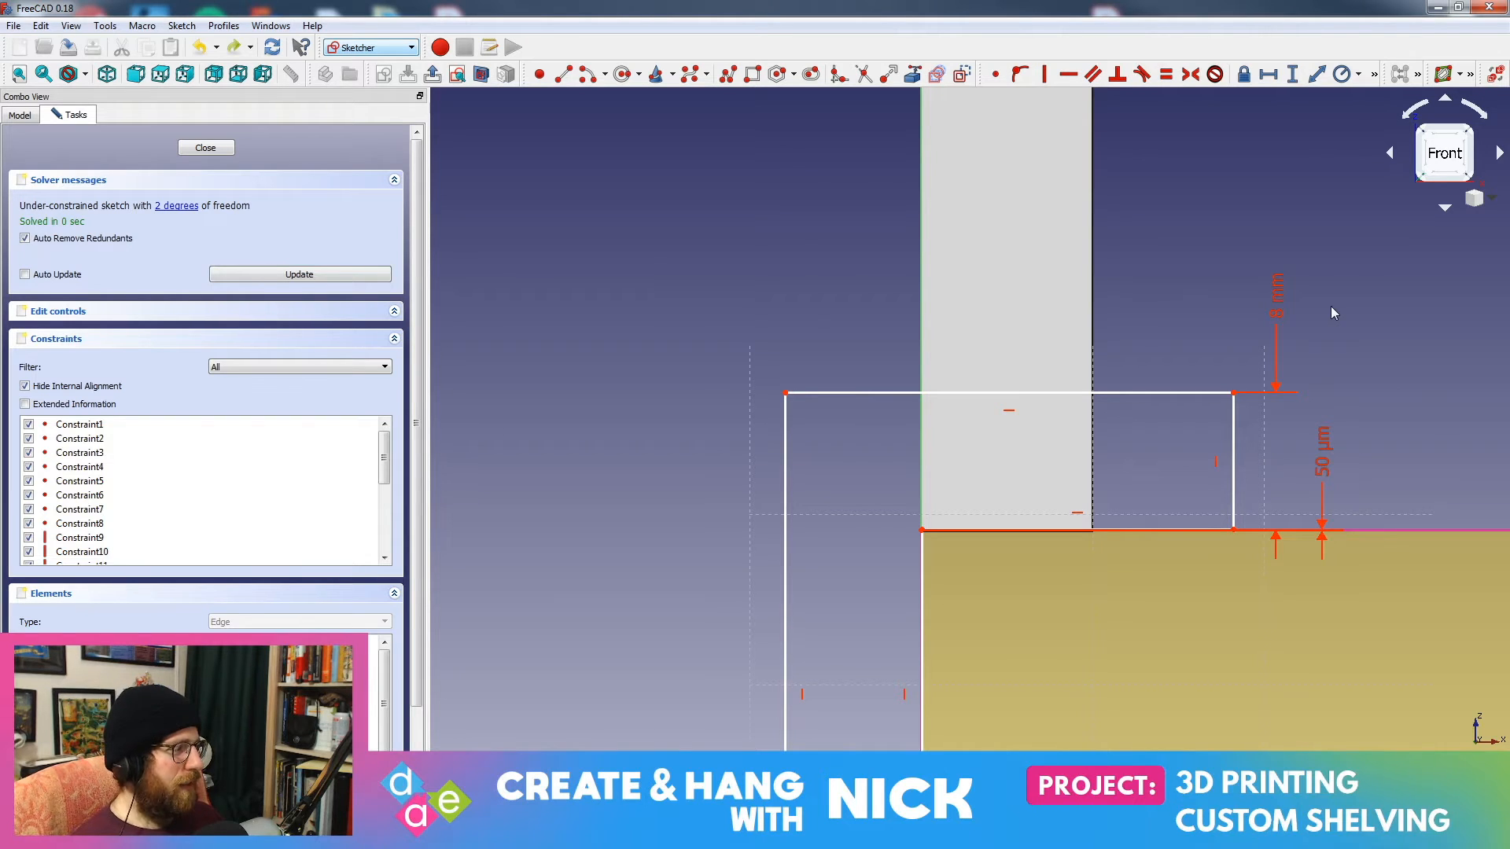
pyautogui.moveTo(1329, 338); pyautogui.dragTo(1191, 393, button='middle')
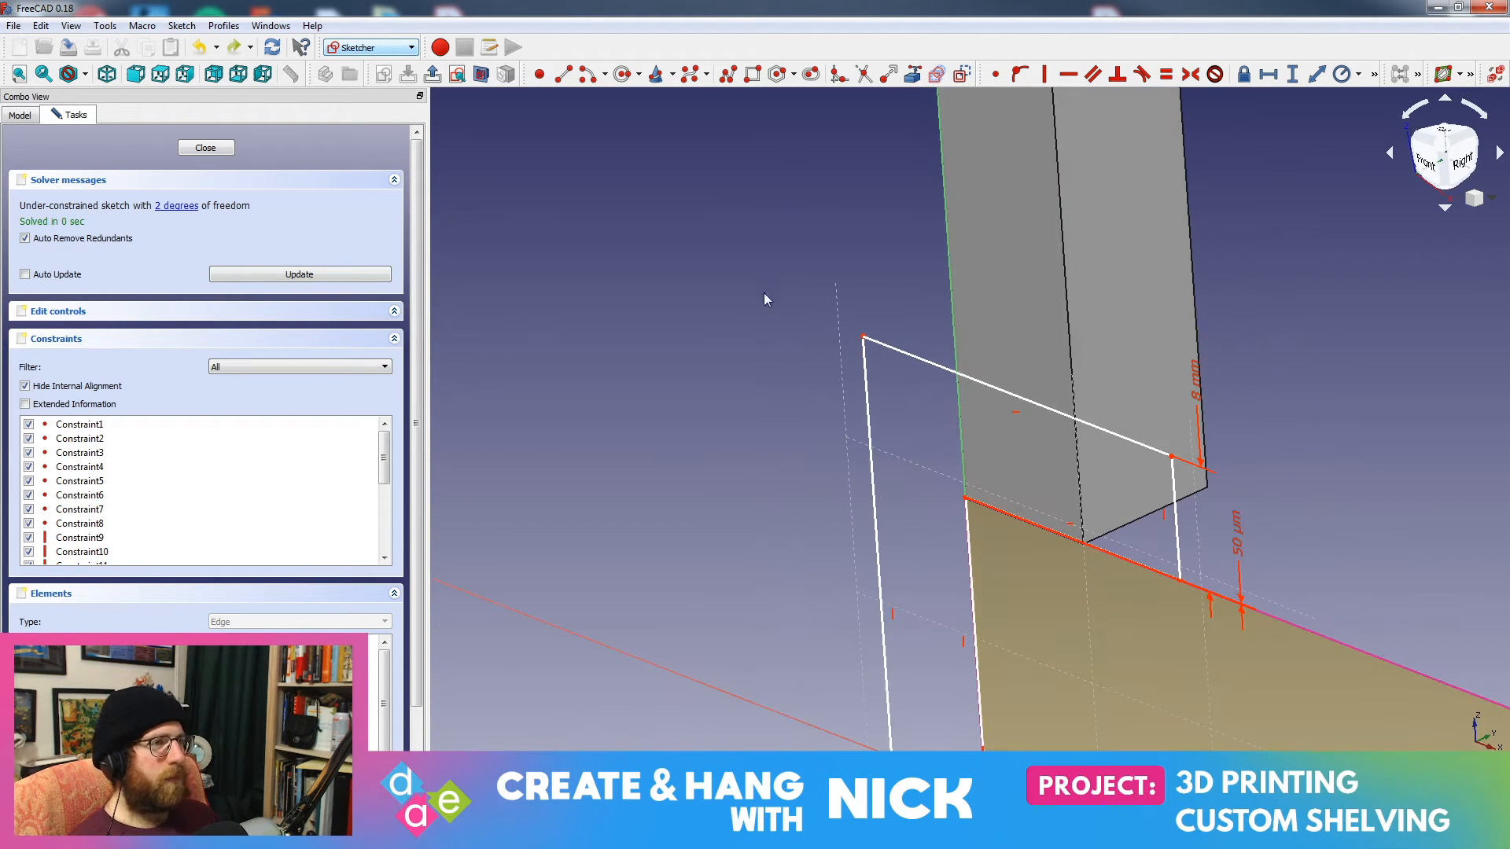
pyautogui.moveTo(745, 348); pyautogui.dragTo(438, 198, button='middle')
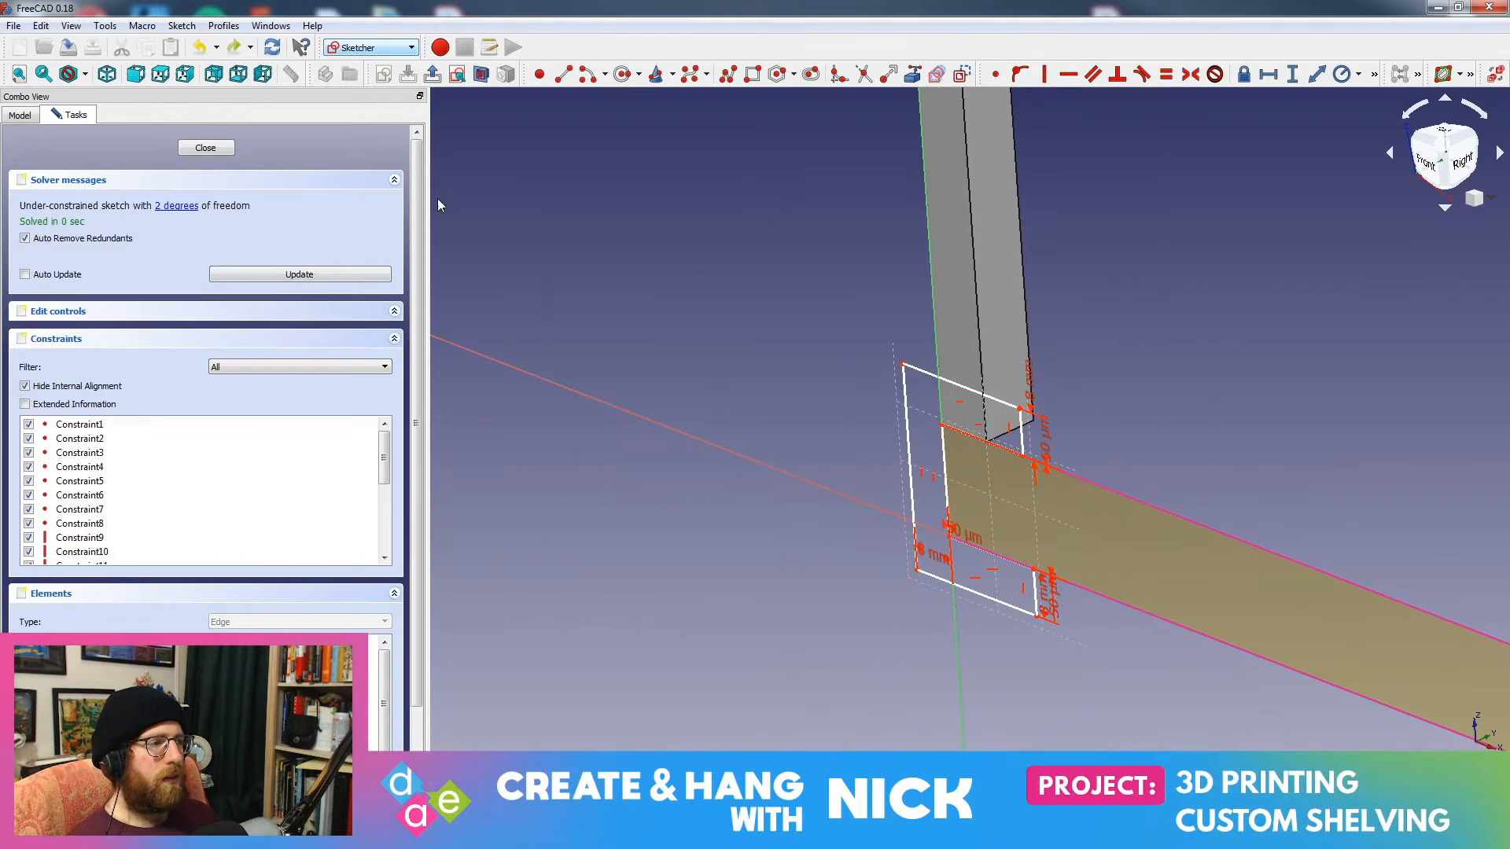
pyautogui.moveTo(755, 259); pyautogui.dragTo(776, 292, button='middle')
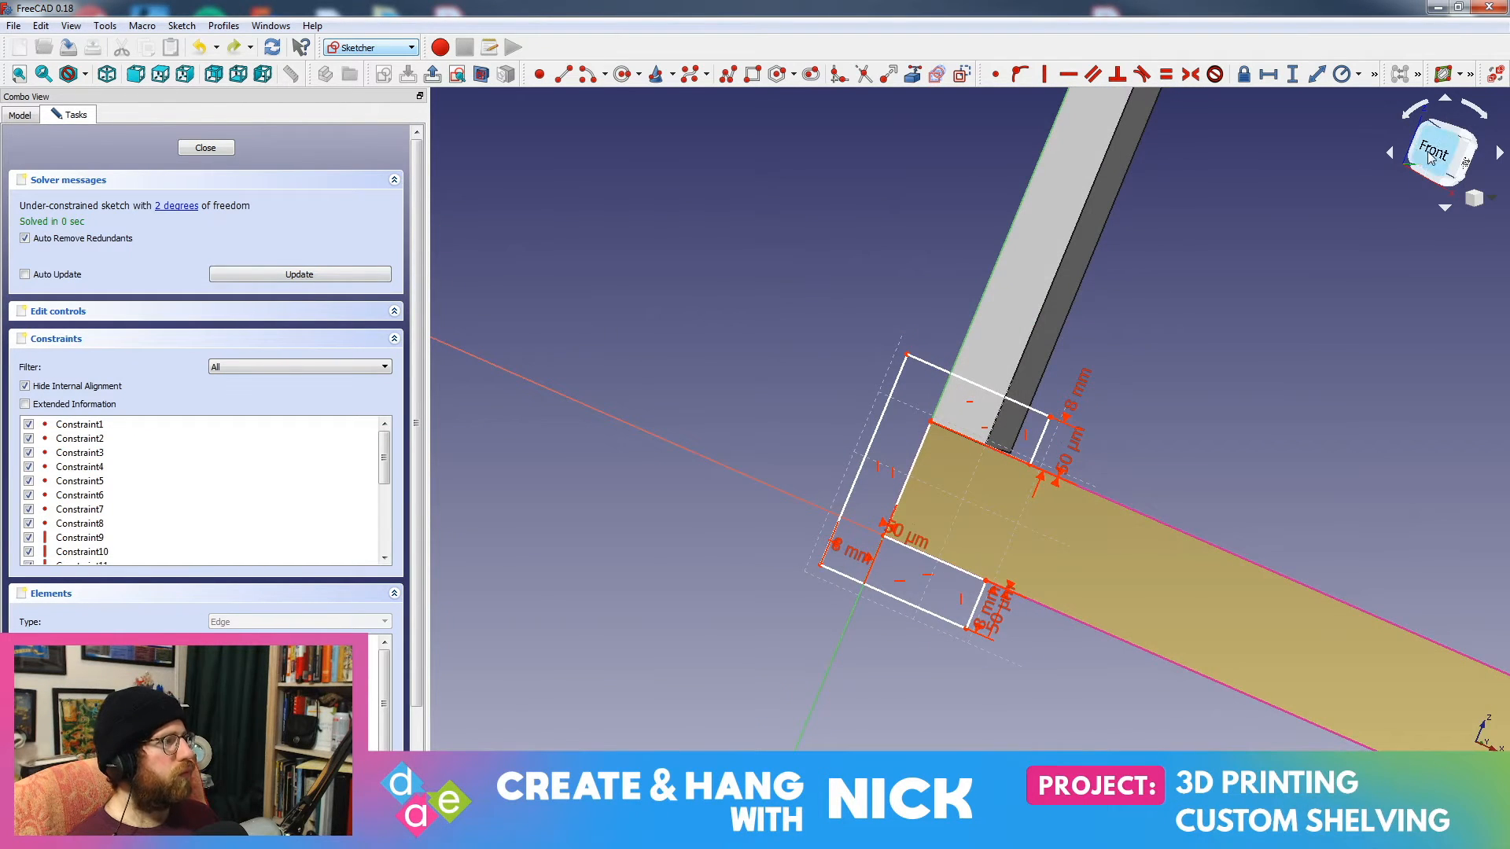
pyautogui.click(1462, 161)
pyautogui.scroll(3, 1036, 464)
pyautogui.moveTo(1194, 554); pyautogui.dragTo(1211, 464, button='middle')
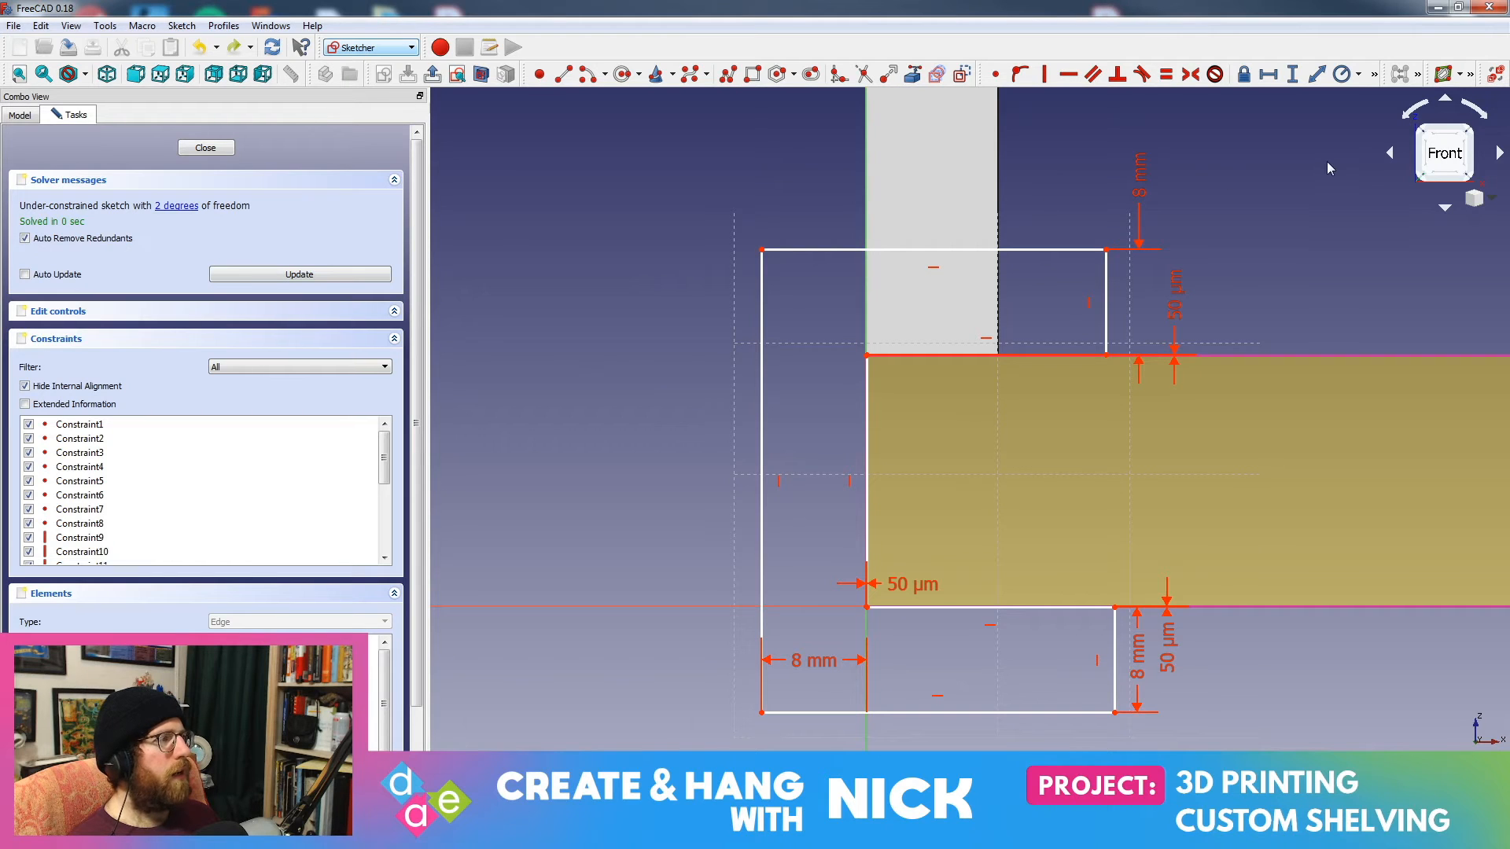
# Step: Add a 25 mm horizontal distance constraint to the upper arm's top edge
pyautogui.click(1067, 251)
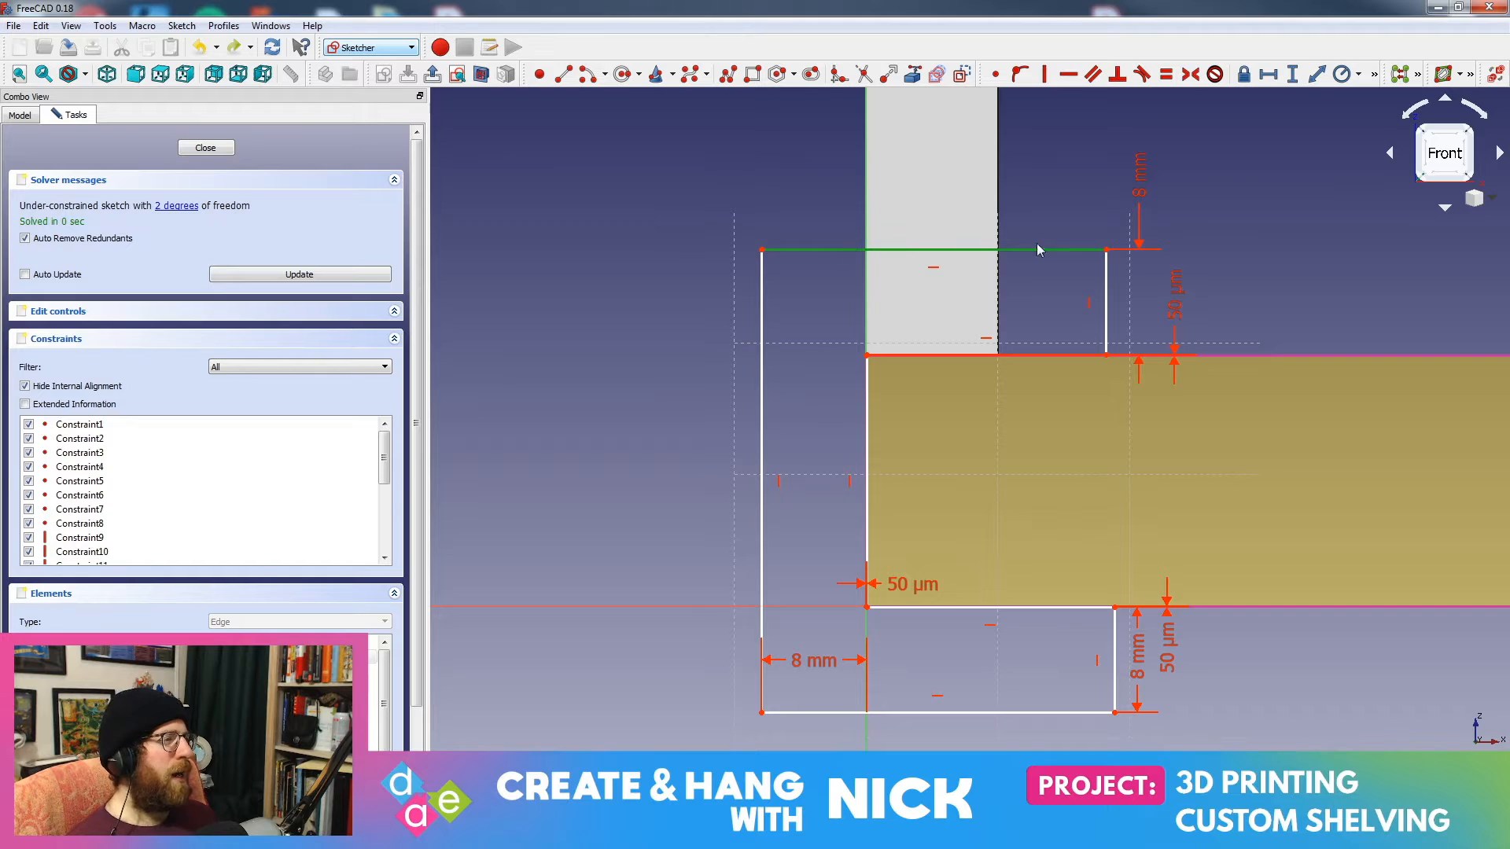
pyautogui.click(1376, 74)
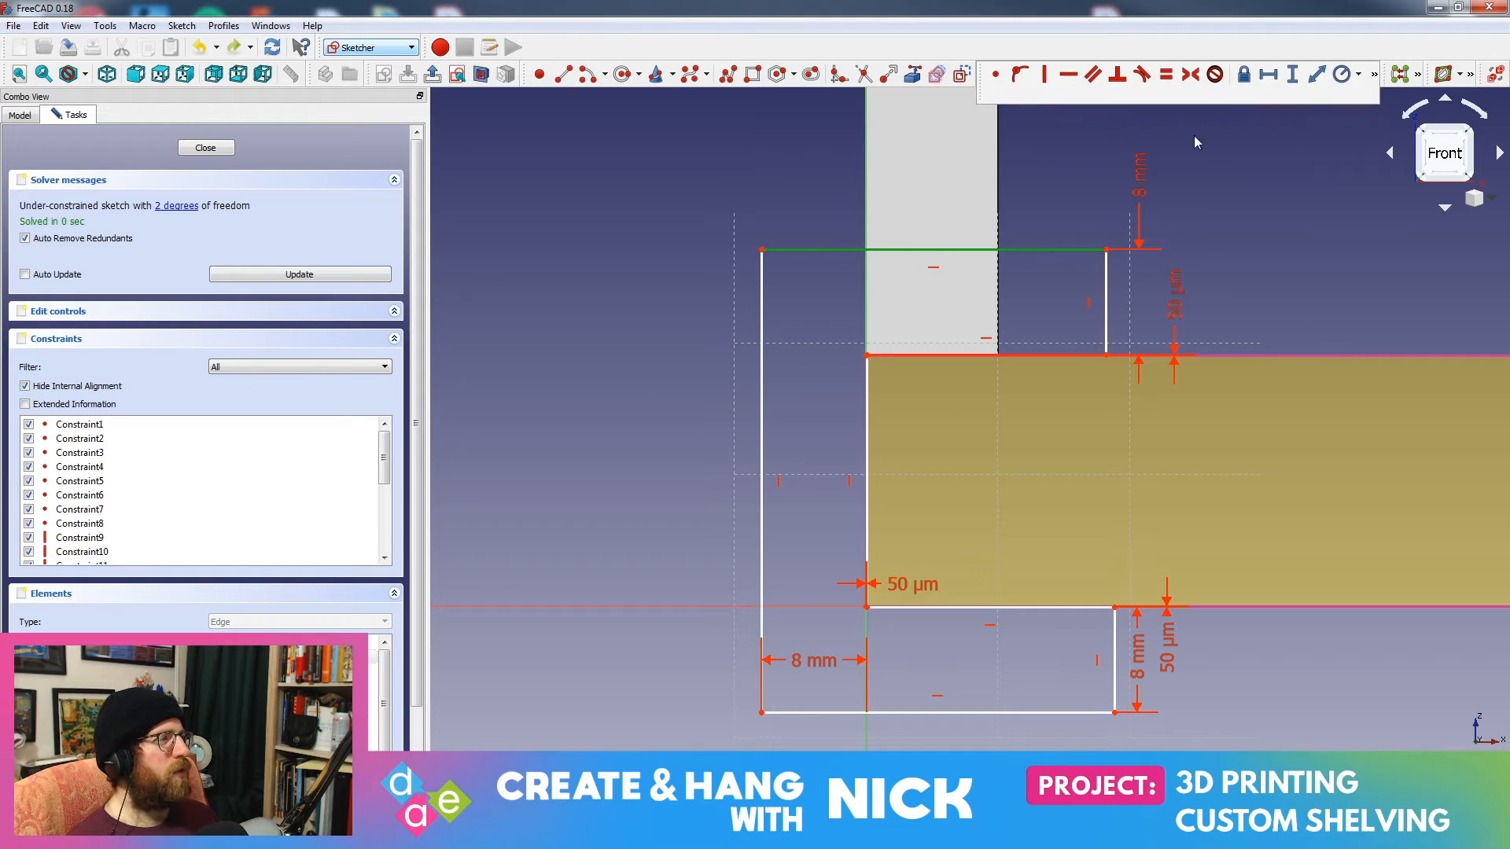
pyautogui.click(1374, 74)
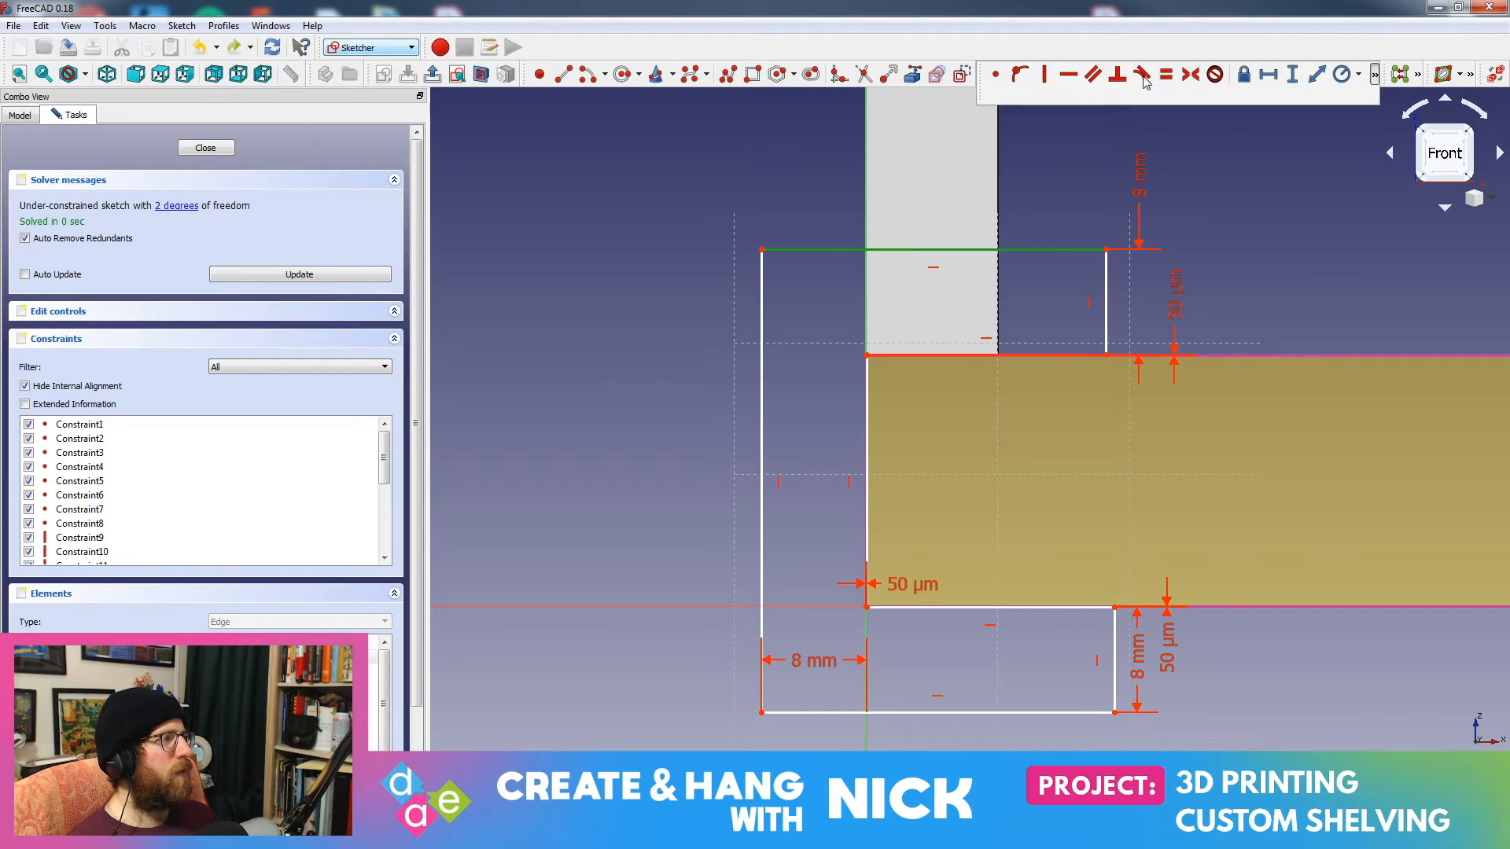
pyautogui.click(1268, 75)
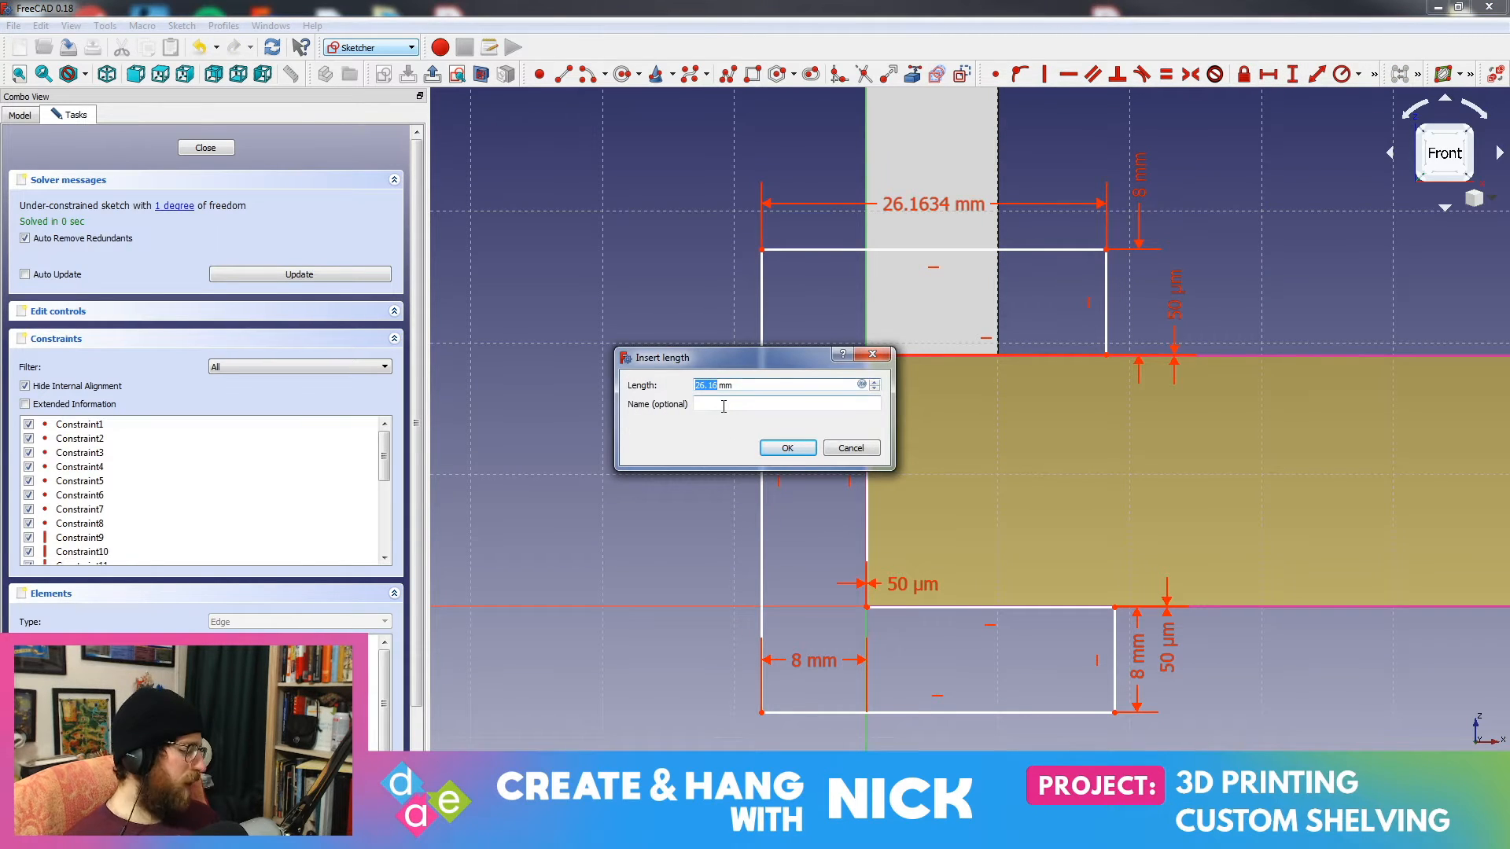
pyautogui.write('25')
pyautogui.press('Return')
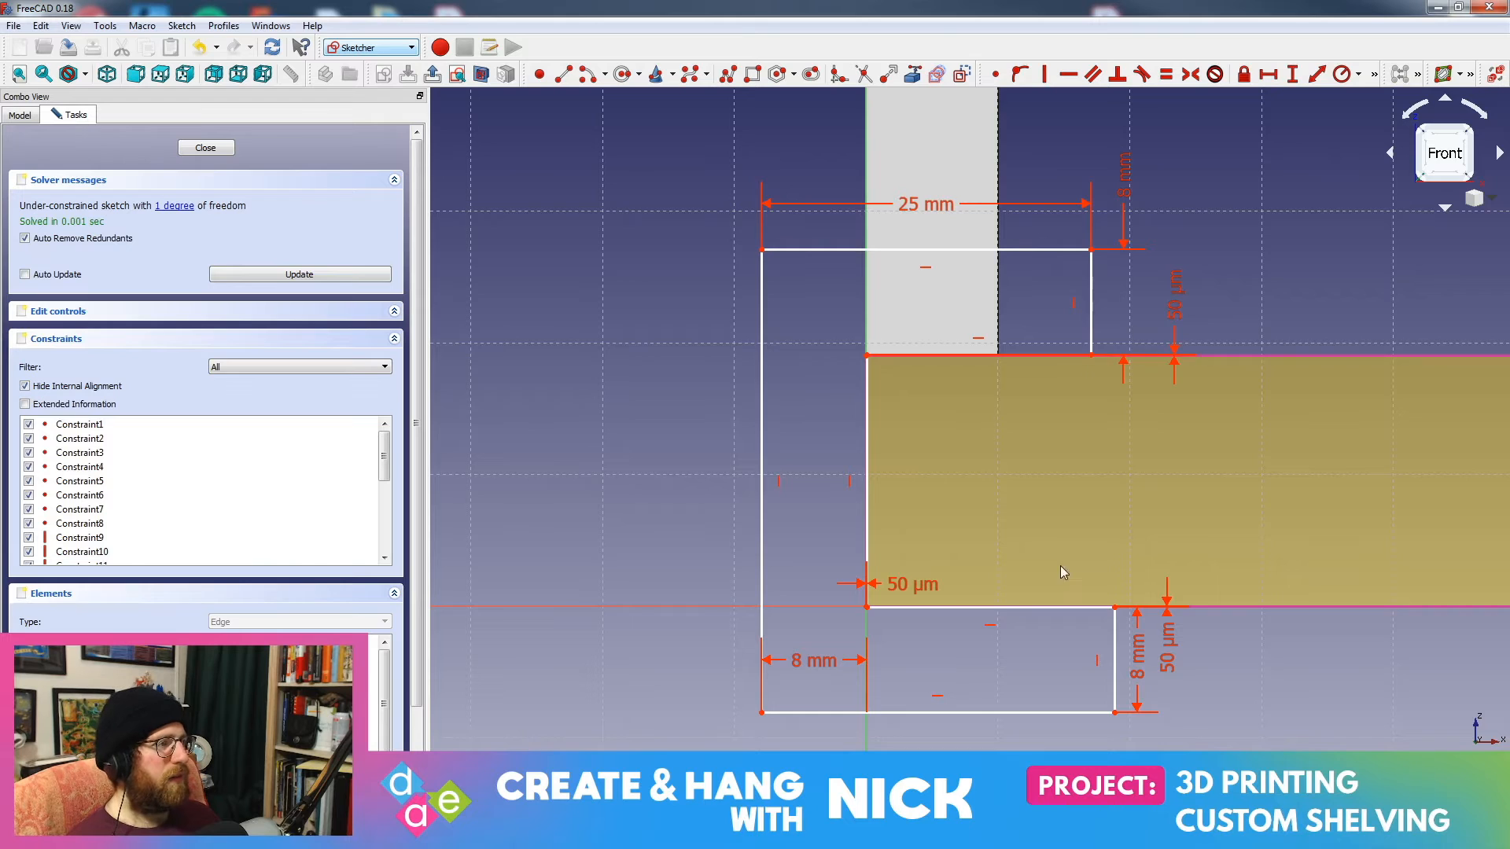
# Step: Constrain the lower arm's bottom edge to equal the upper arm's top edge in length and close the sketch
pyautogui.moveTo(1001, 689); pyautogui.dragTo(996, 657, button='middle')
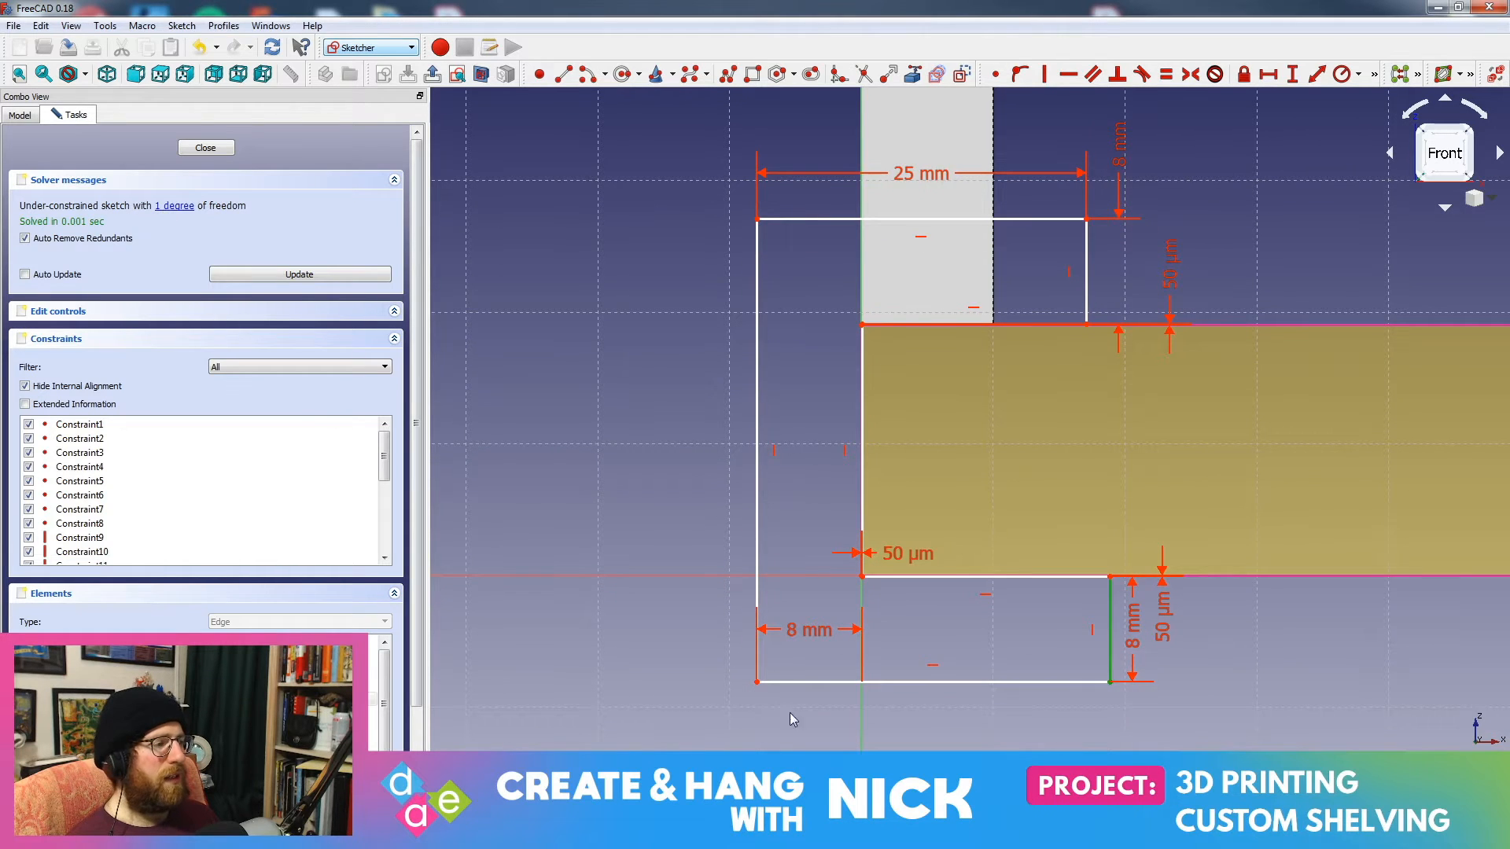
pyautogui.moveTo(1112, 625)
pyautogui.mouseDown()
pyautogui.moveTo(1053, 680)
pyautogui.moveTo(1122, 591)
pyautogui.moveTo(1110, 613)
pyautogui.mouseUp()
pyautogui.click(955, 681)
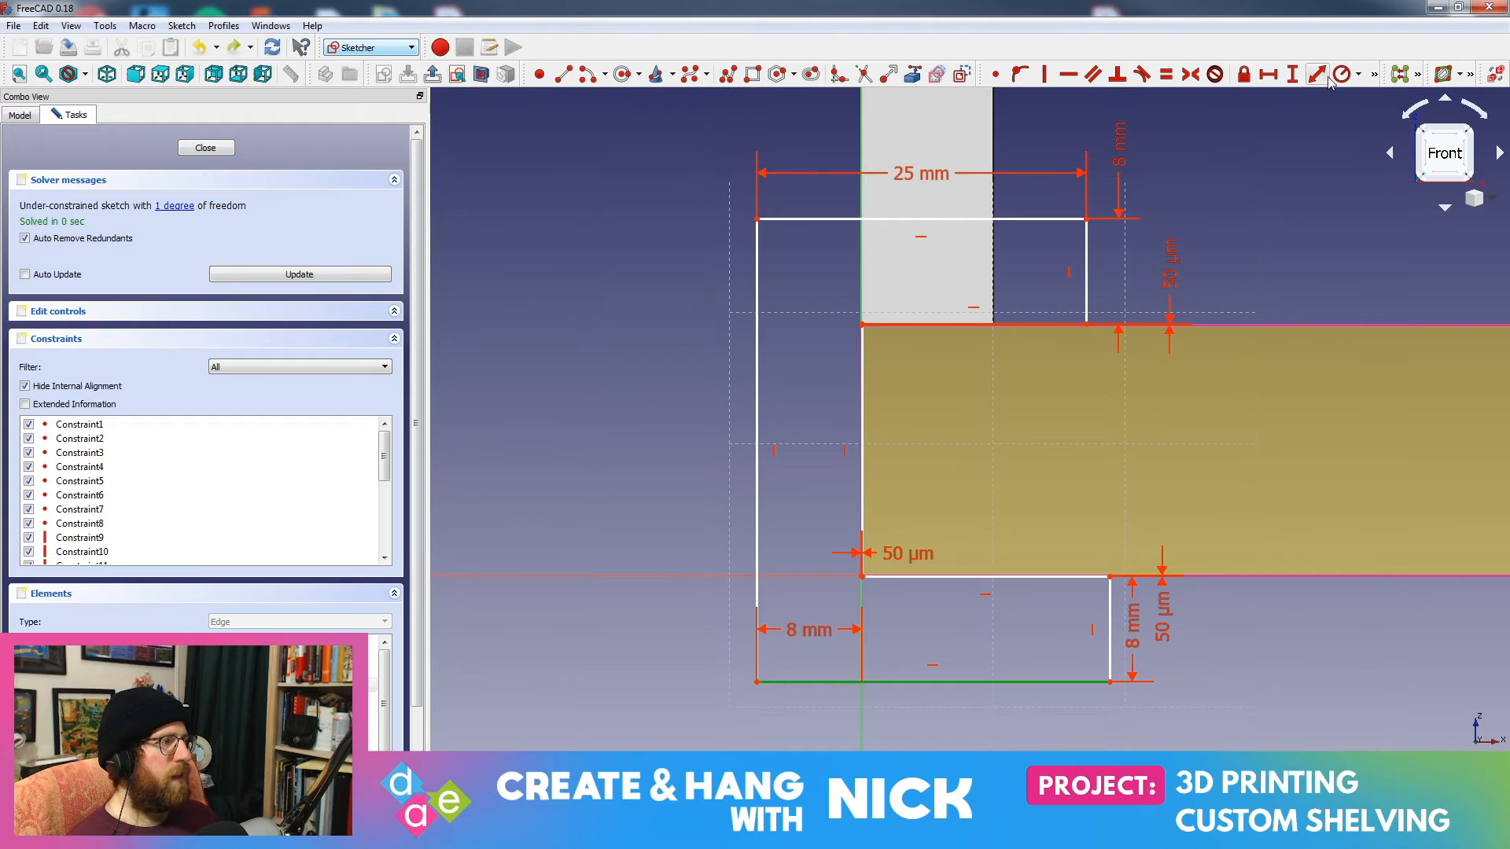
pyautogui.click(1268, 74)
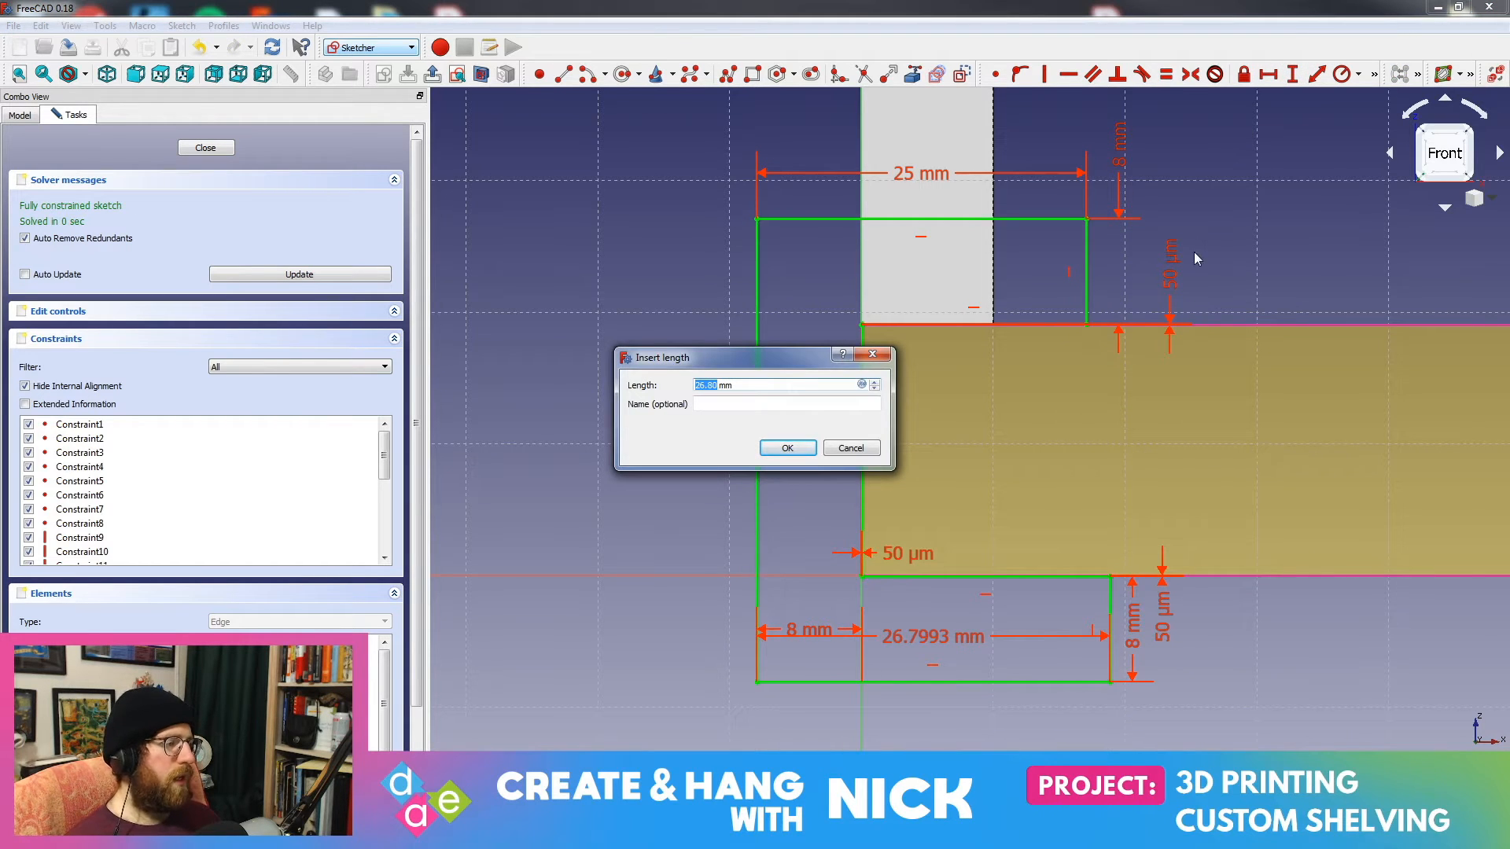
pyautogui.press('Escape')
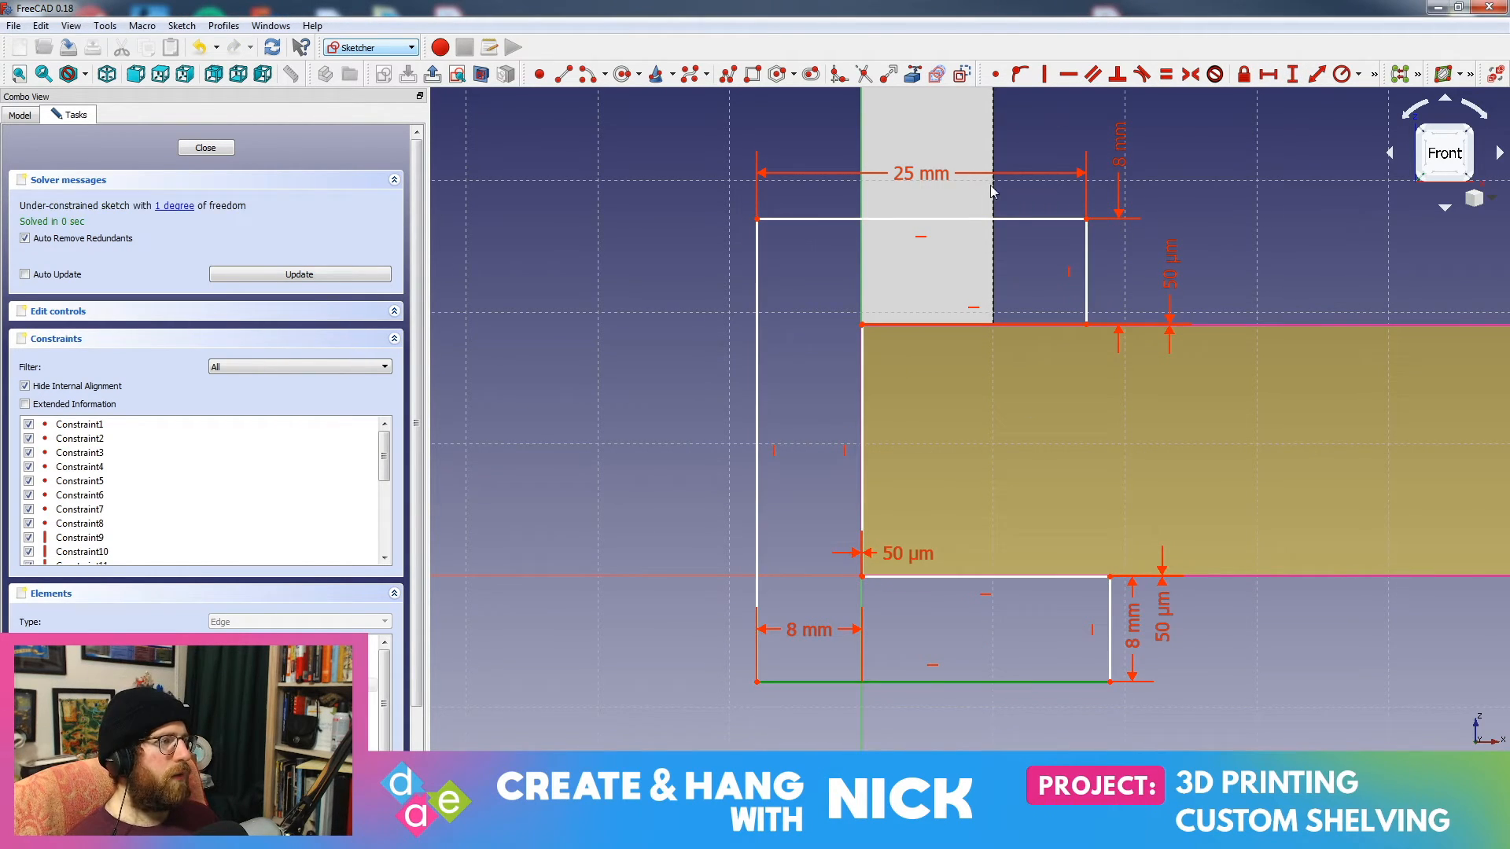
pyautogui.click(1016, 220)
pyautogui.click(1166, 74)
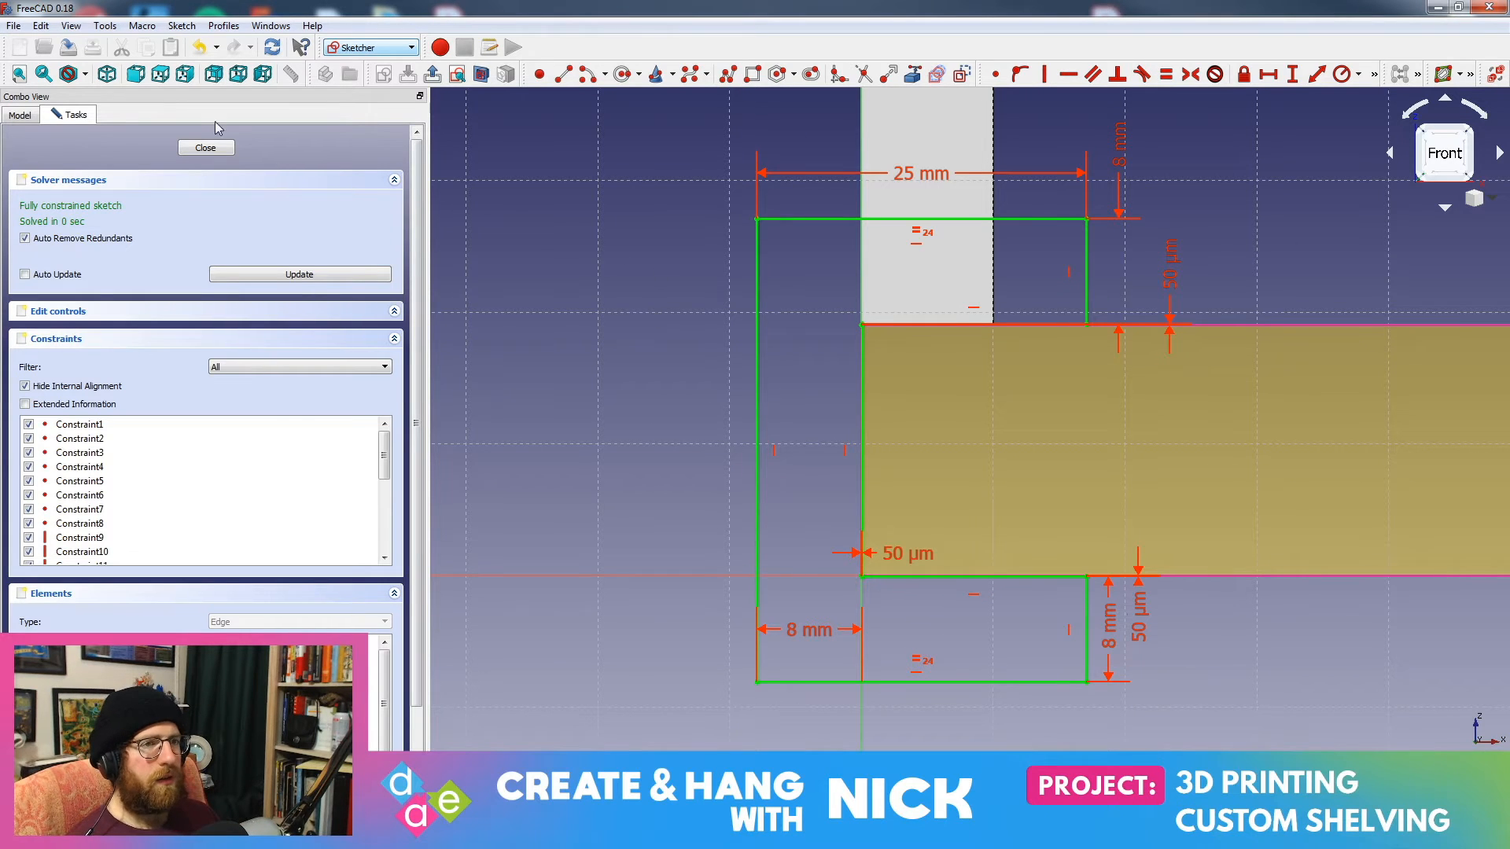
pyautogui.click(198, 148)
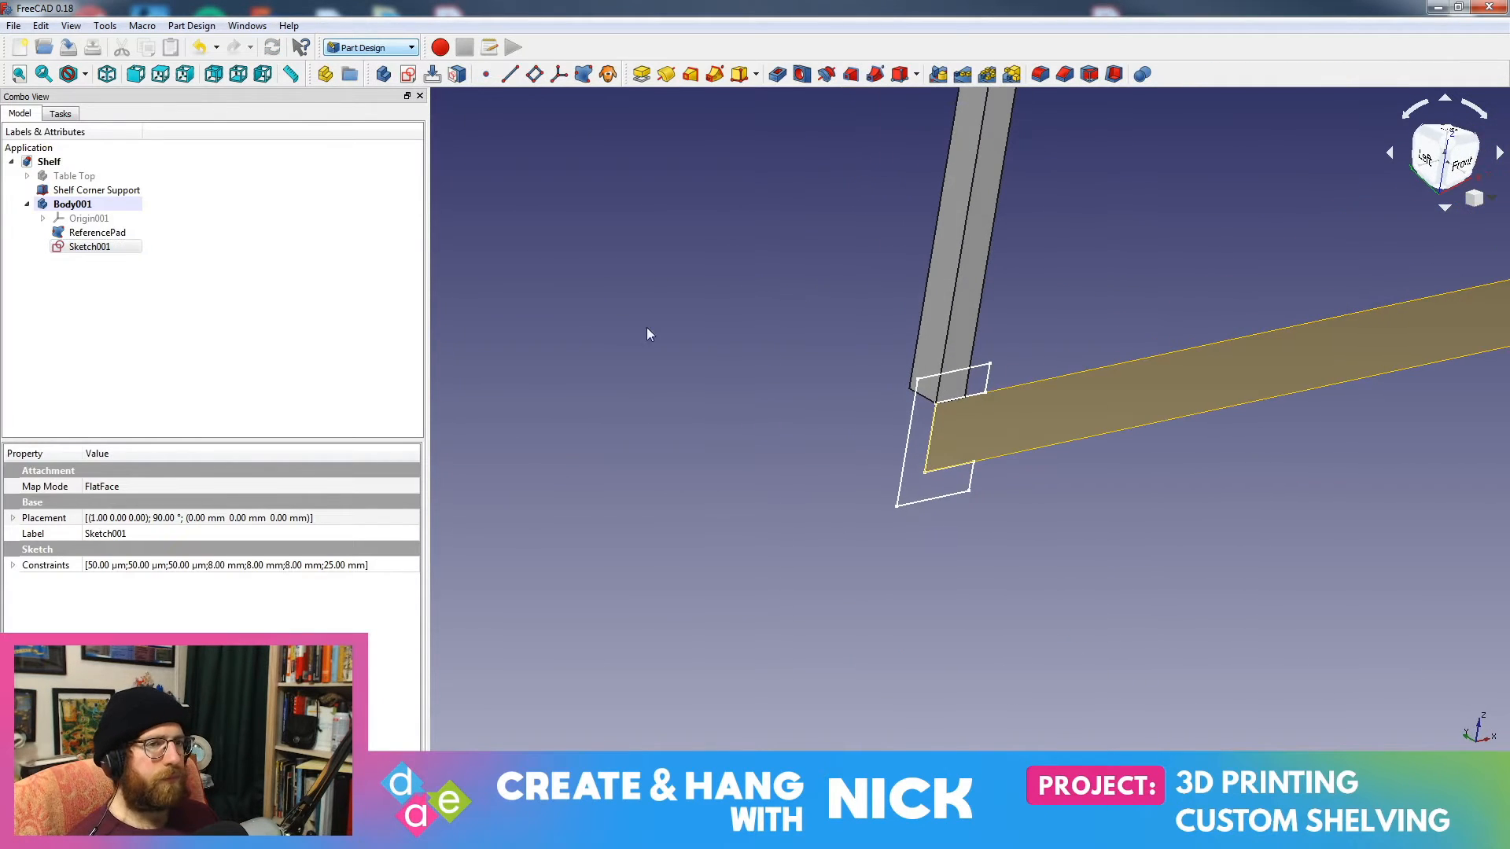
# Step: Hide the ReferencePad and show the Table Top body around the bracket sketch
pyautogui.click(96, 233)
pyautogui.press('space')
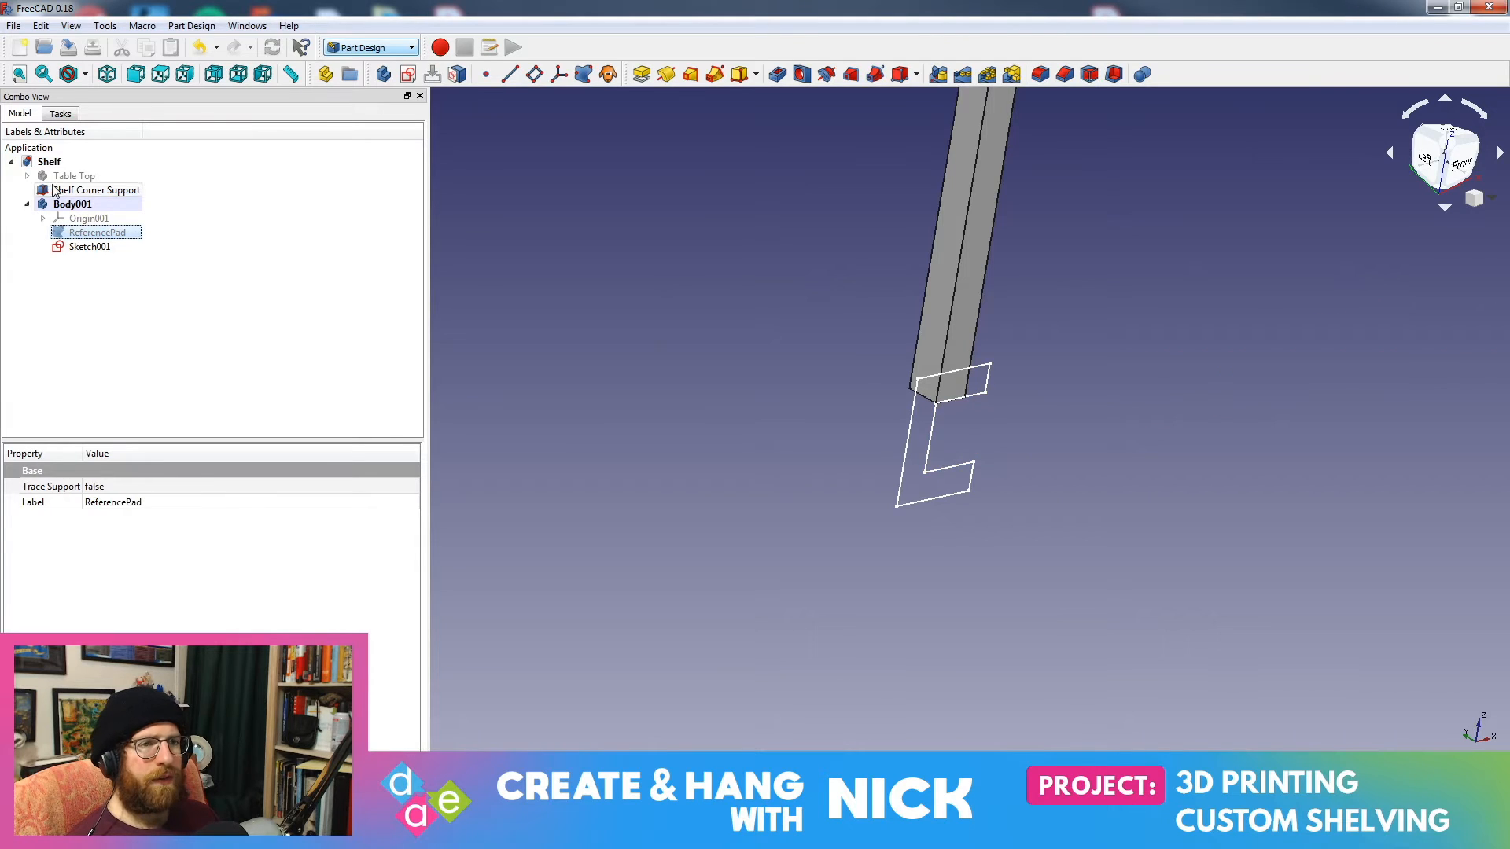
pyautogui.click(74, 176)
pyautogui.press('space')
pyautogui.moveTo(889, 320); pyautogui.dragTo(723, 299, button='middle')
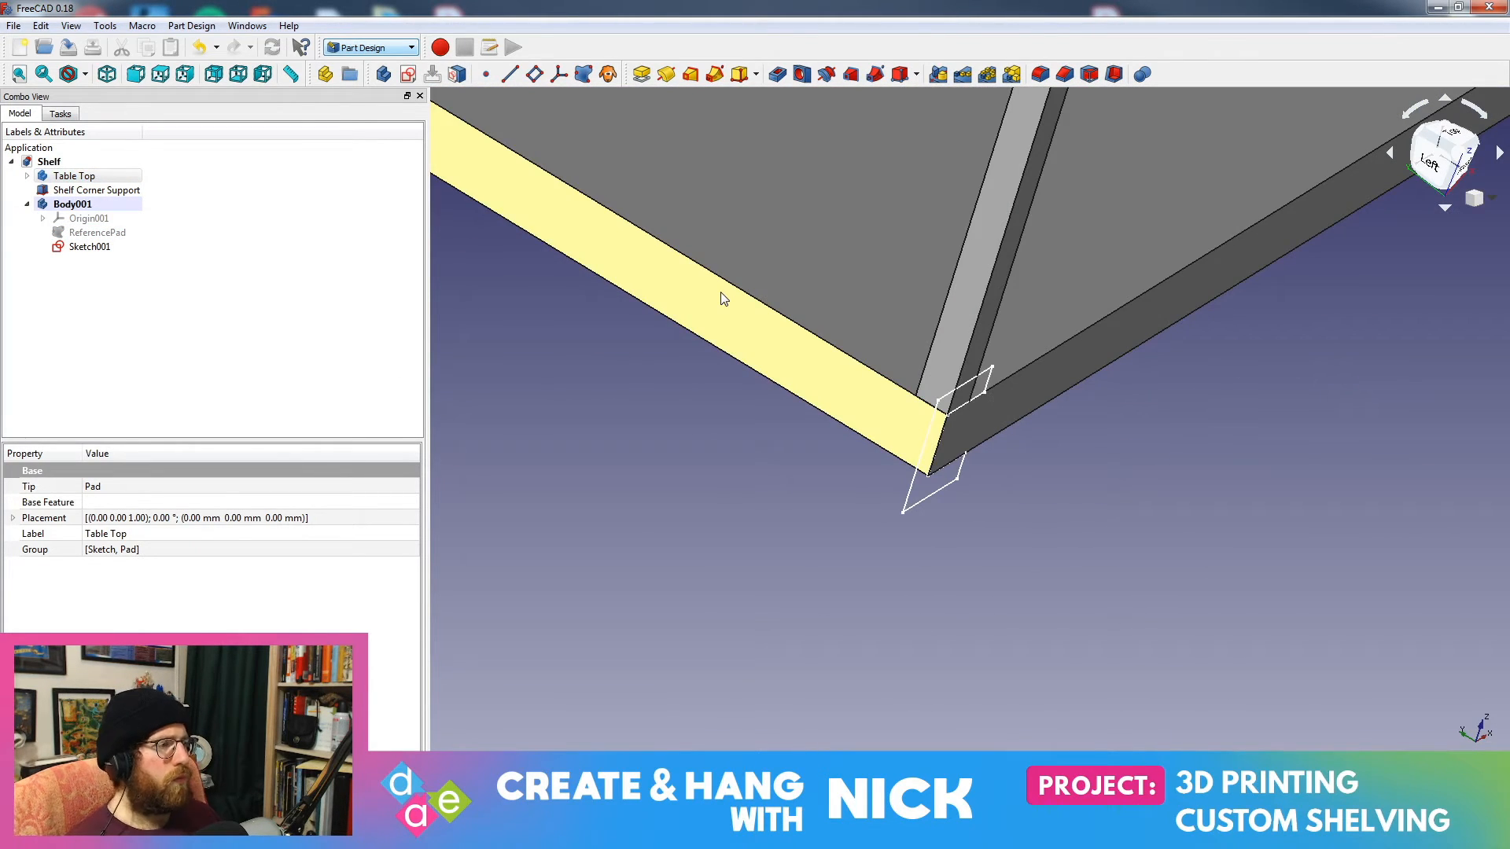
# Step: Pad the C-shaped bracket sketch 20 mm in the reversed direction so it wraps the table top corner
pyautogui.click(88, 247)
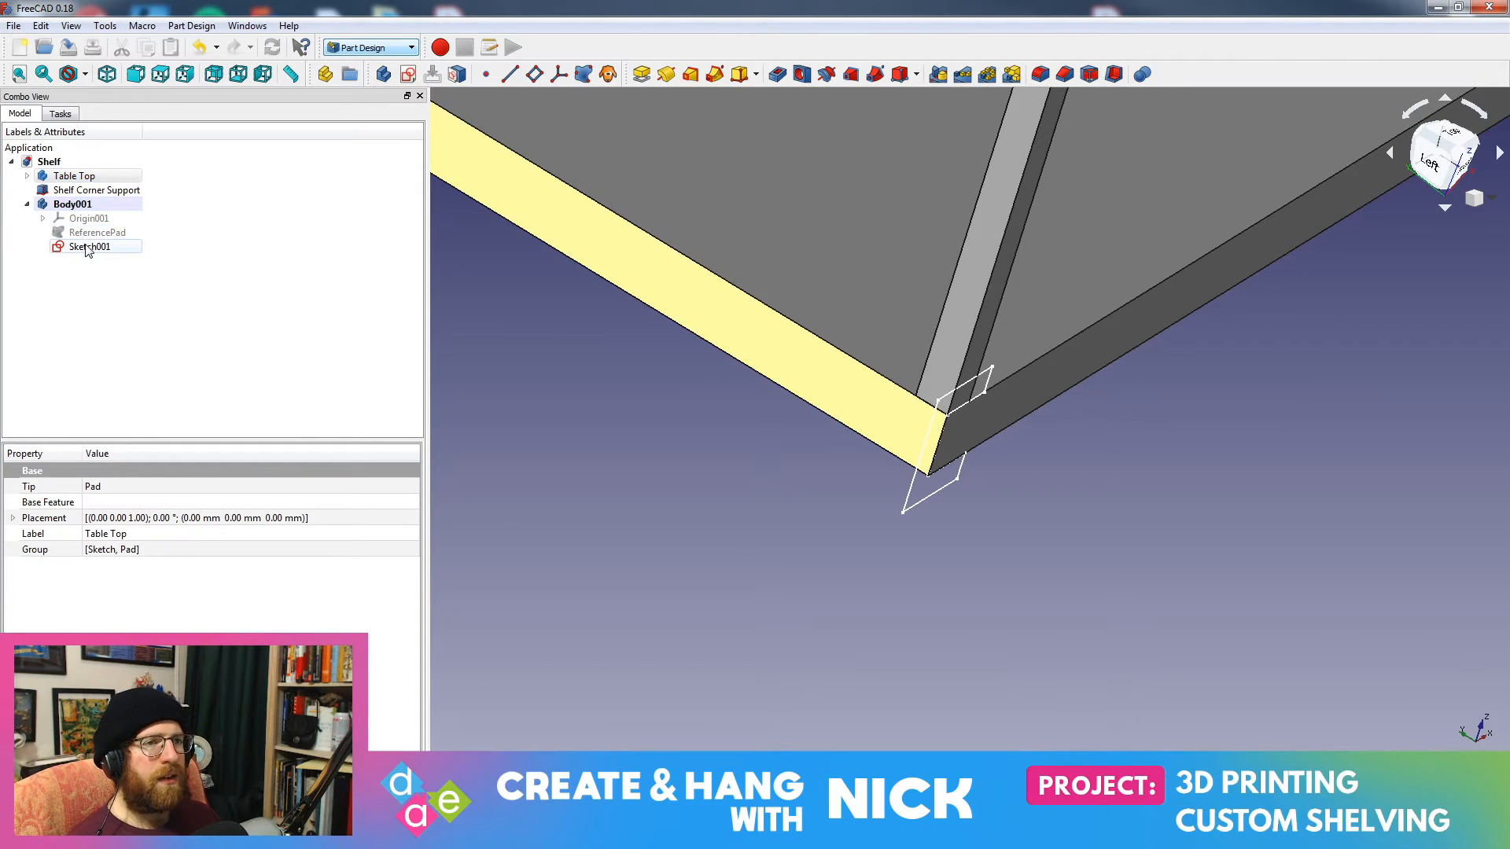
pyautogui.click(640, 74)
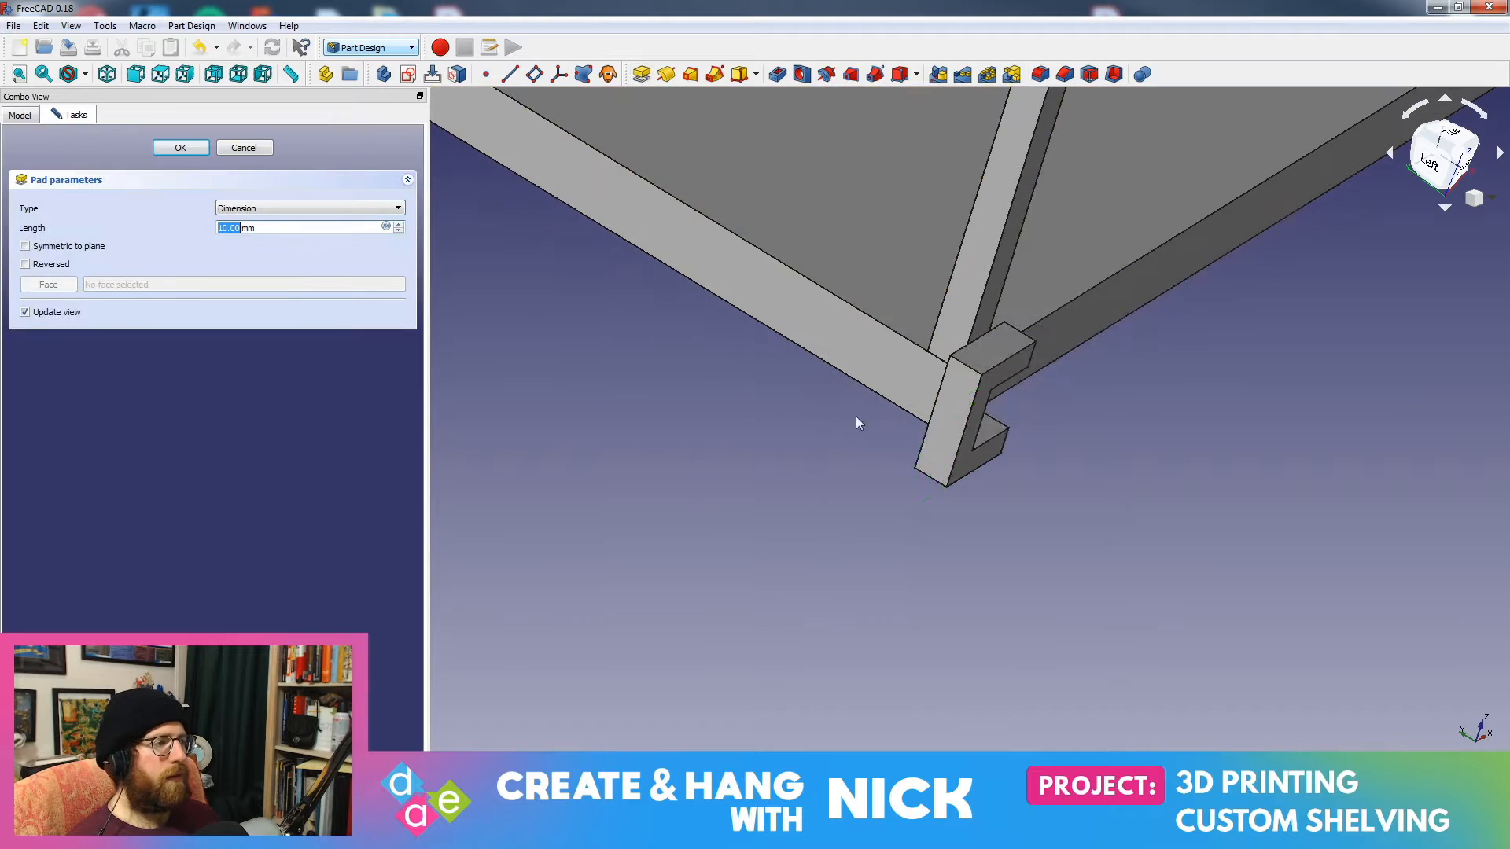
pyautogui.click(26, 265)
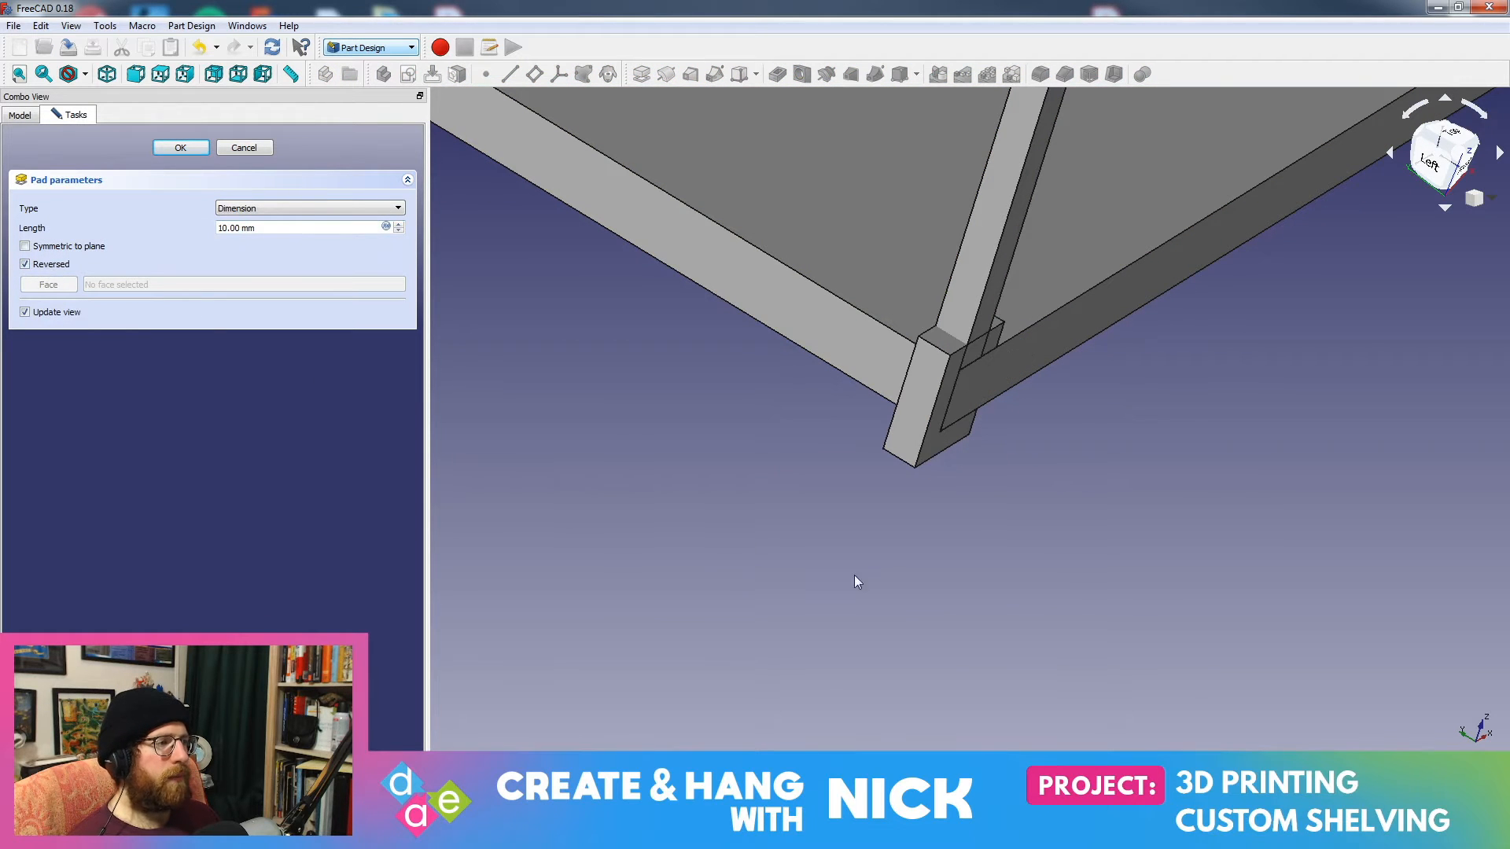
pyautogui.moveTo(854, 574); pyautogui.dragTo(925, 510, button='middle')
pyautogui.moveTo(1045, 327); pyautogui.dragTo(861, 486, button='middle')
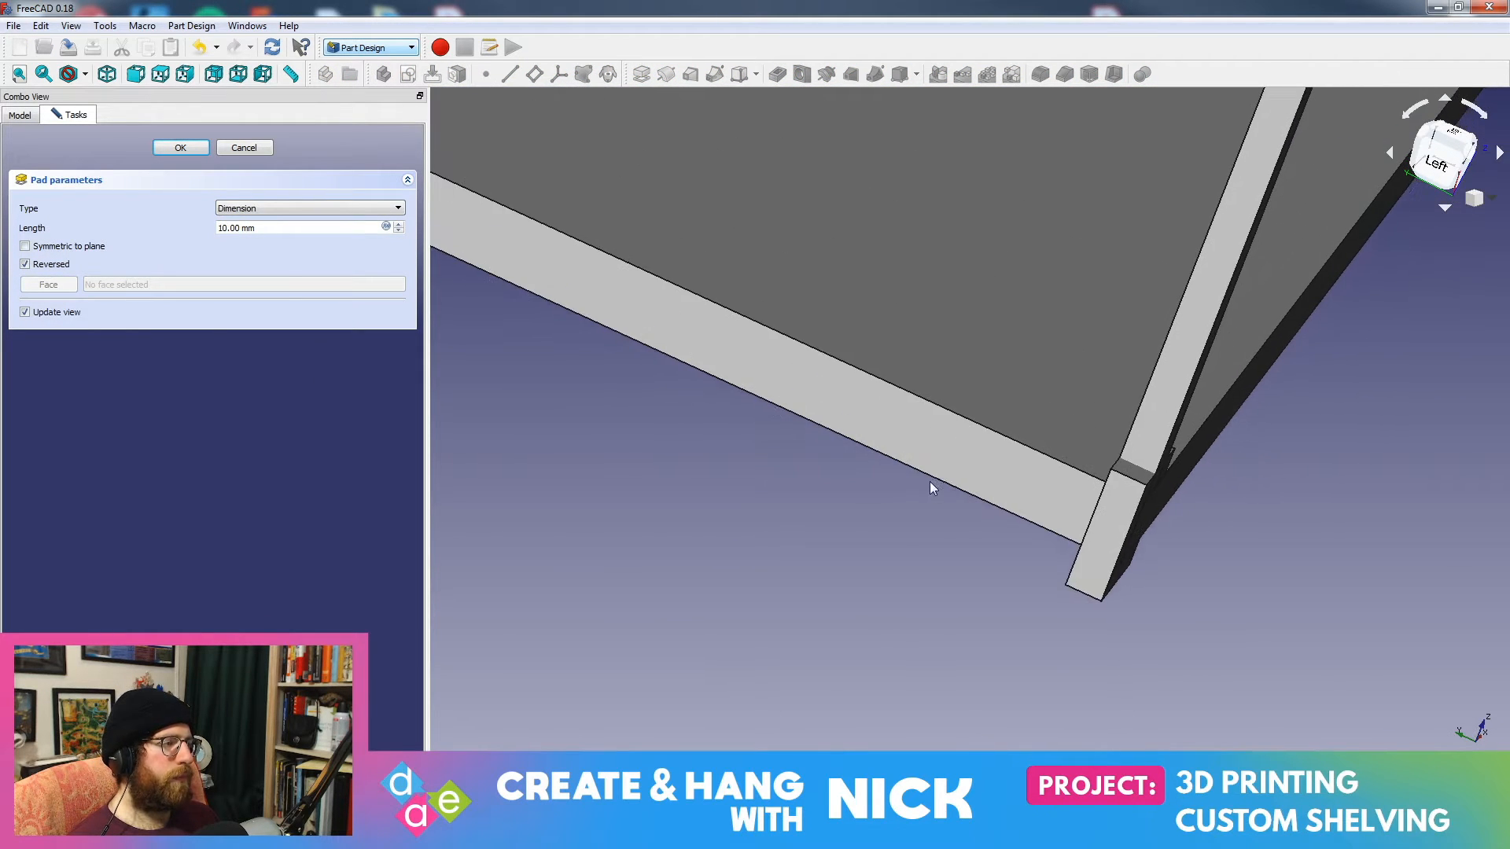
pyautogui.moveTo(1015, 352); pyautogui.dragTo(995, 354, button='middle')
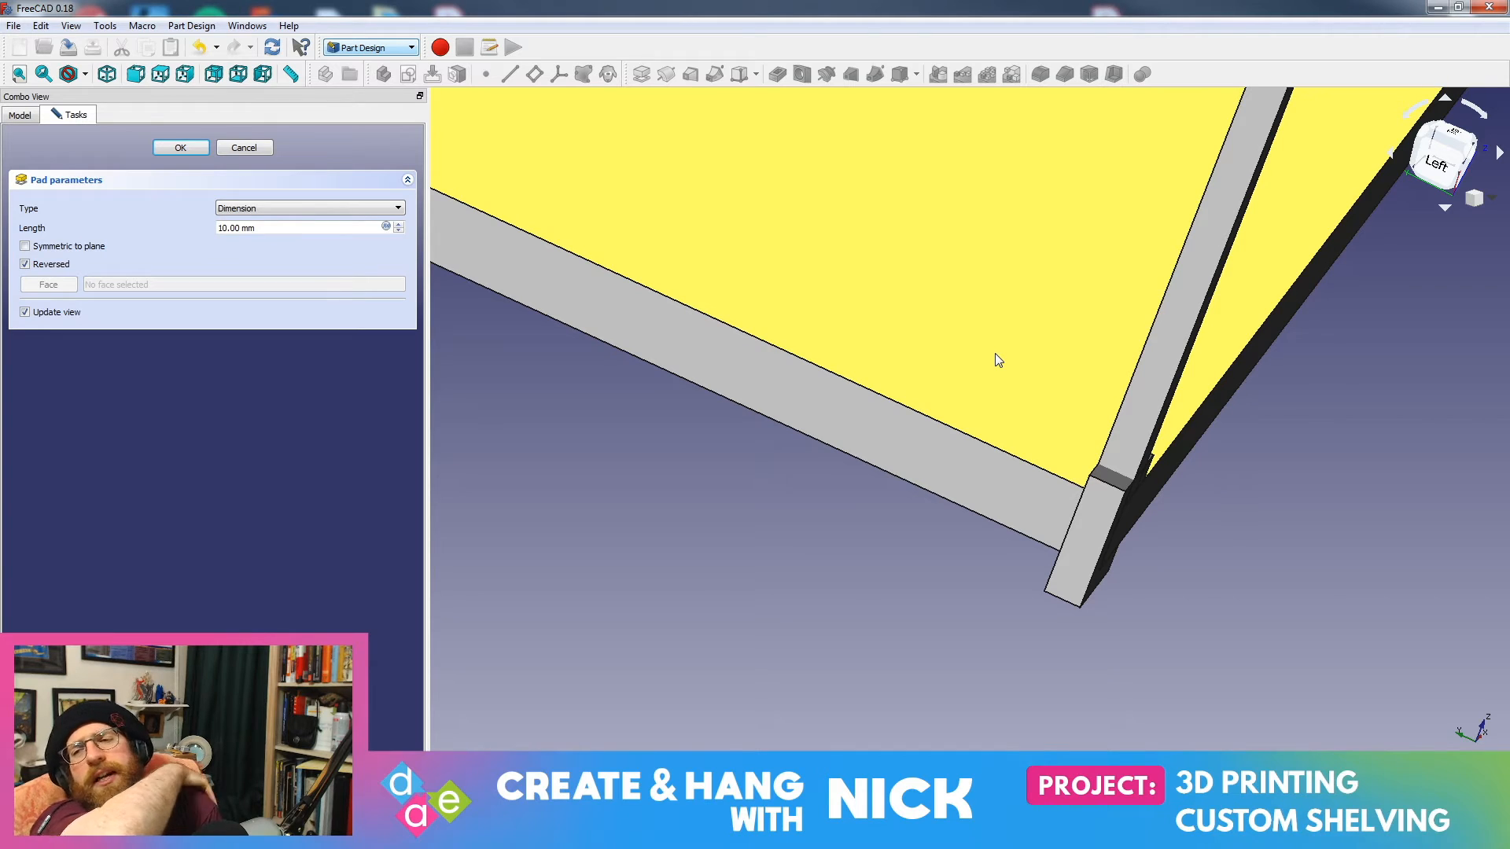
pyautogui.moveTo(1230, 360); pyautogui.dragTo(893, 307, button='middle')
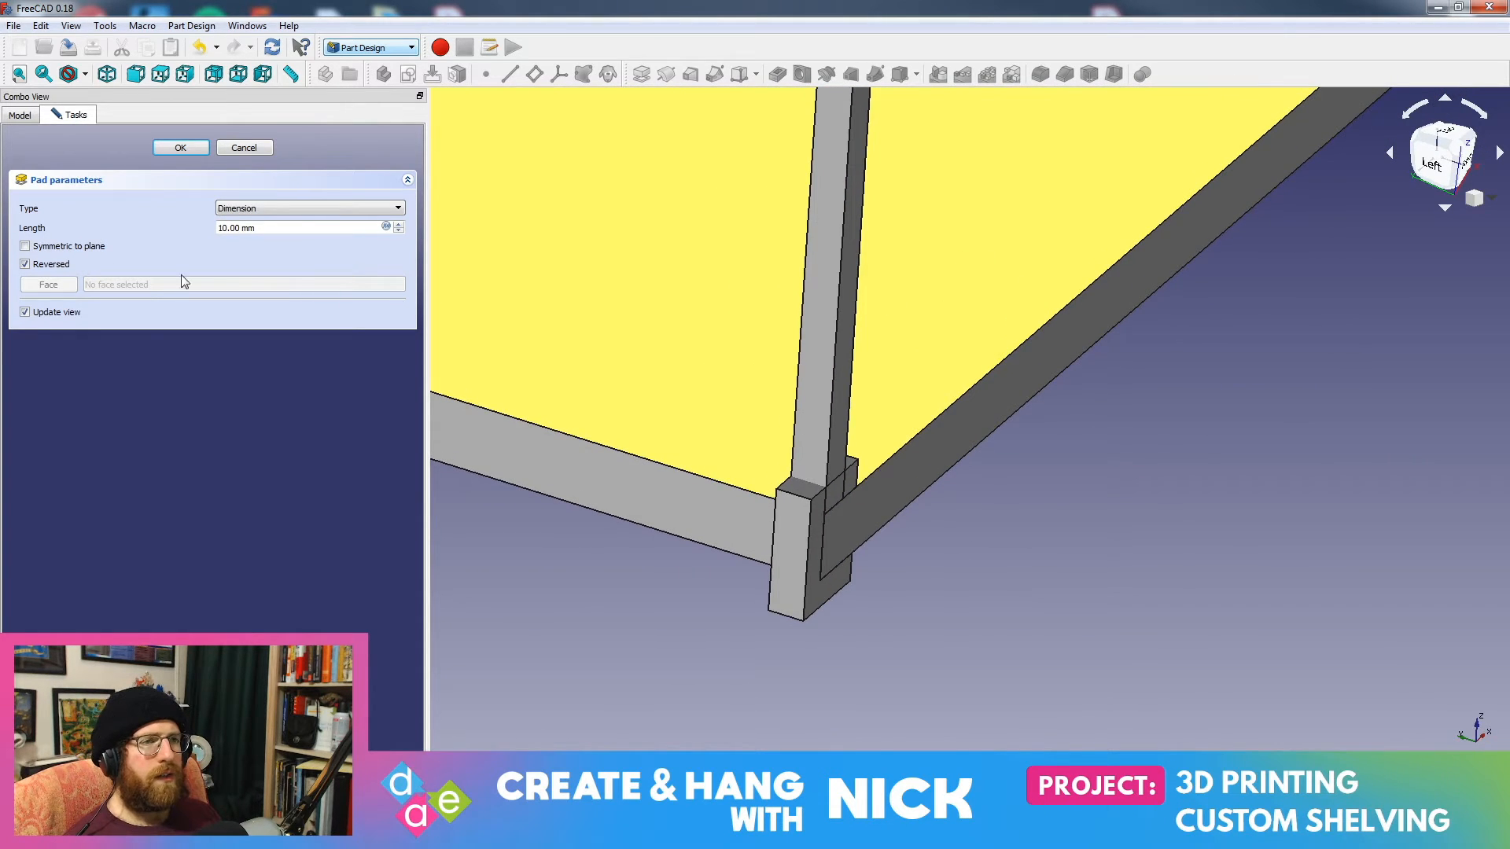
pyautogui.tripleClick(284, 228)
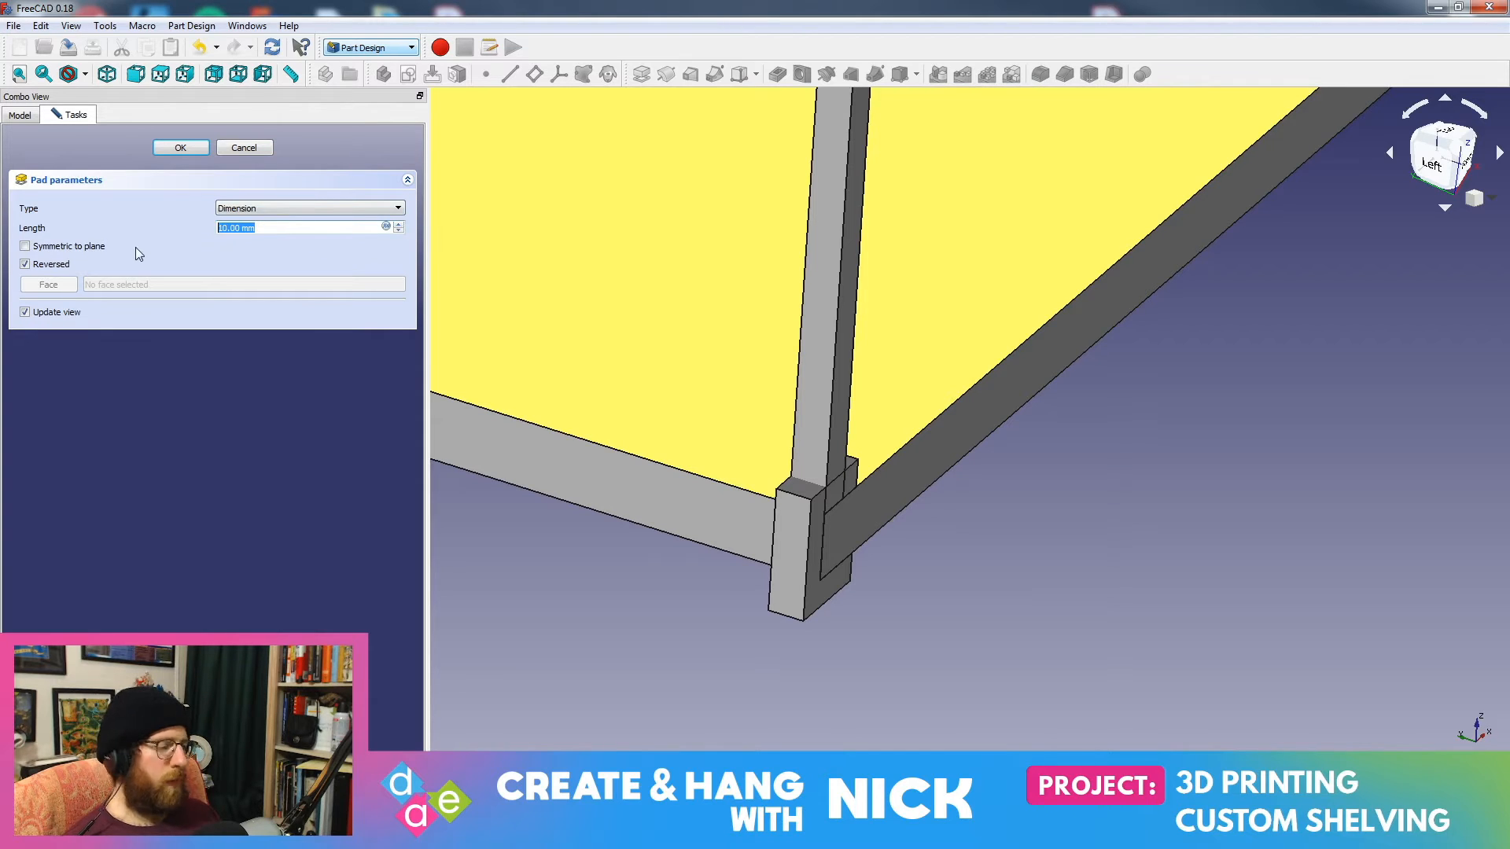
pyautogui.write('20')
pyautogui.moveTo(849, 447); pyautogui.dragTo(967, 456, button='middle')
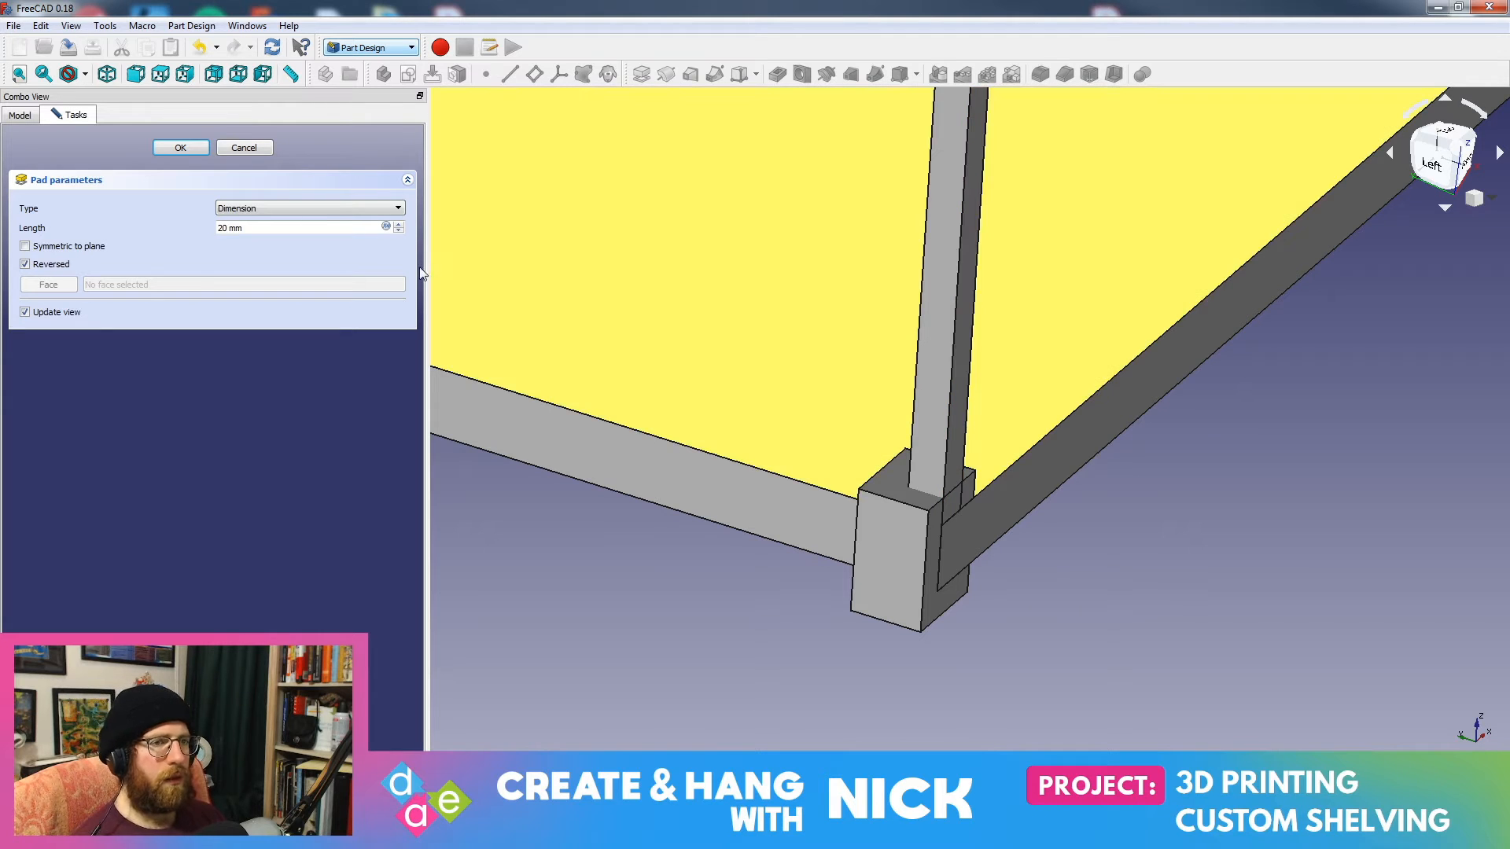
pyautogui.click(194, 144)
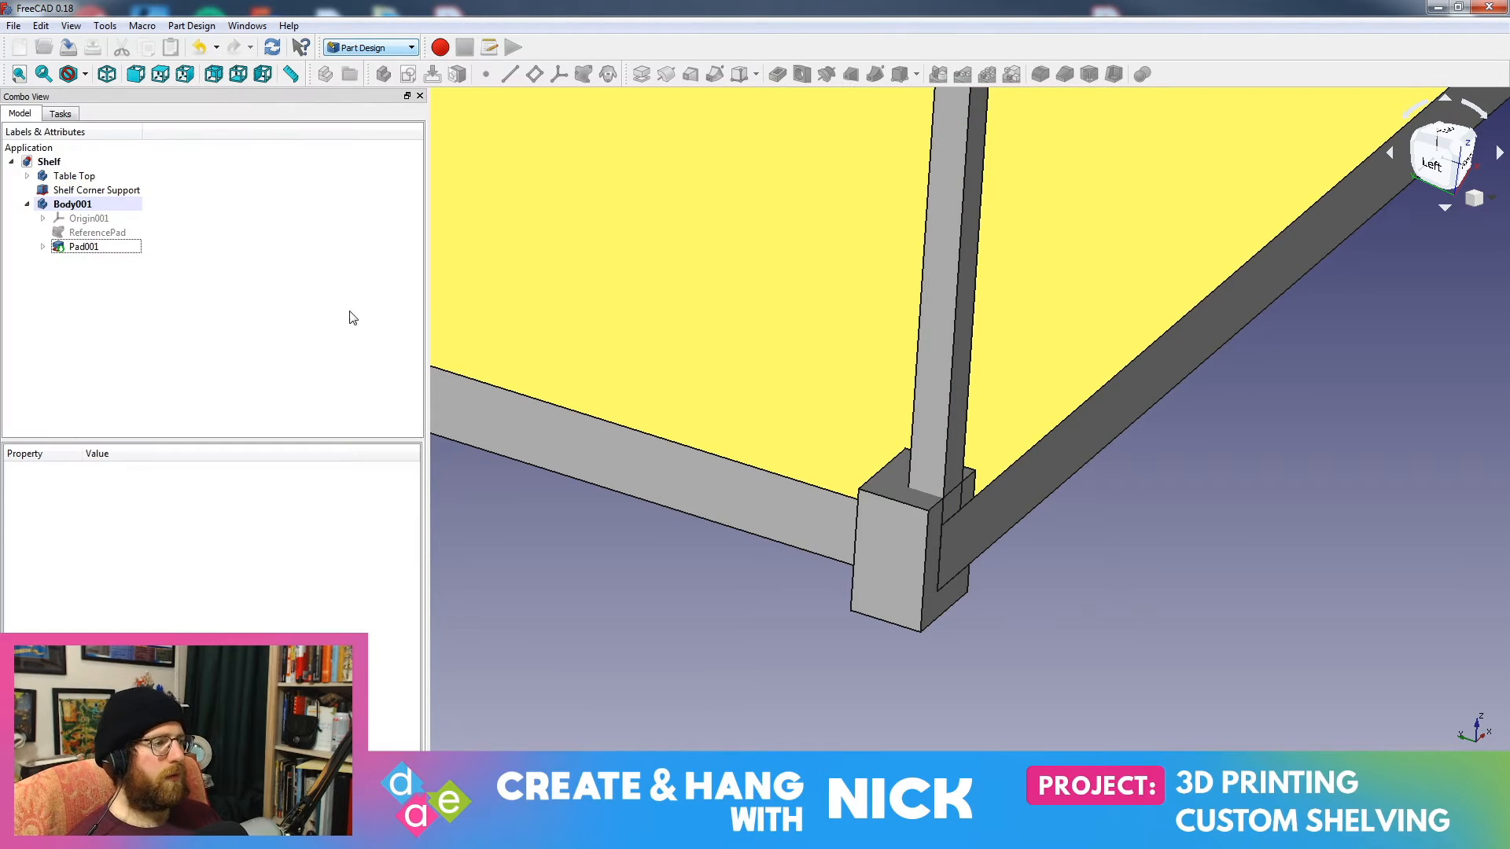
# Step: Examine from several angles how the padded bracket meets the corner support and the table top edges
pyautogui.moveTo(1056, 304); pyautogui.dragTo(1121, 476, button='middle')
pyautogui.scroll(-5, 983, 358)
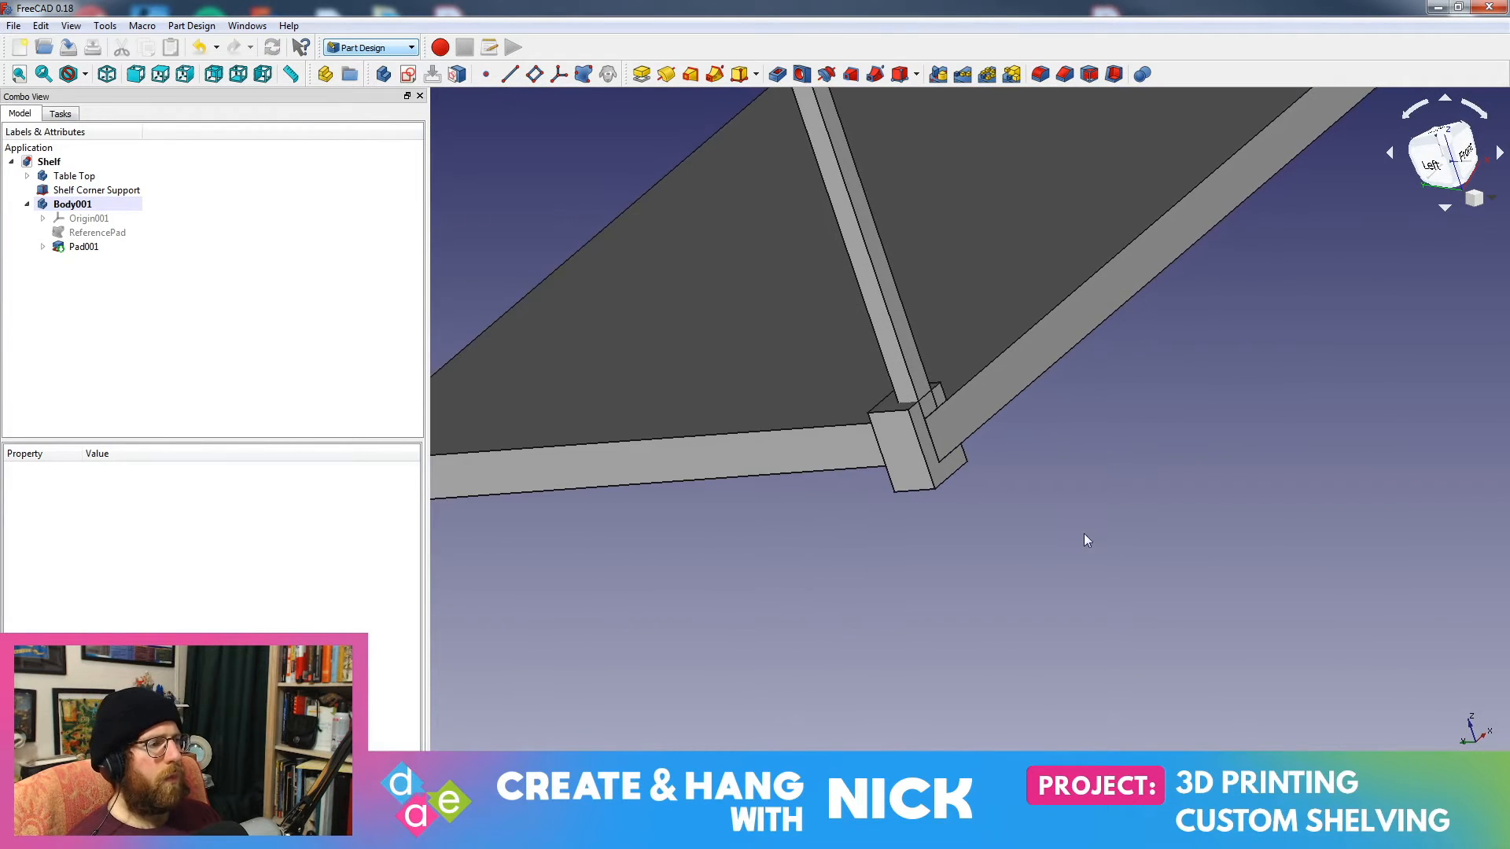
pyautogui.scroll(2, 1088, 472)
pyautogui.moveTo(1122, 351); pyautogui.dragTo(1184, 429, button='middle')
pyautogui.click(1142, 428)
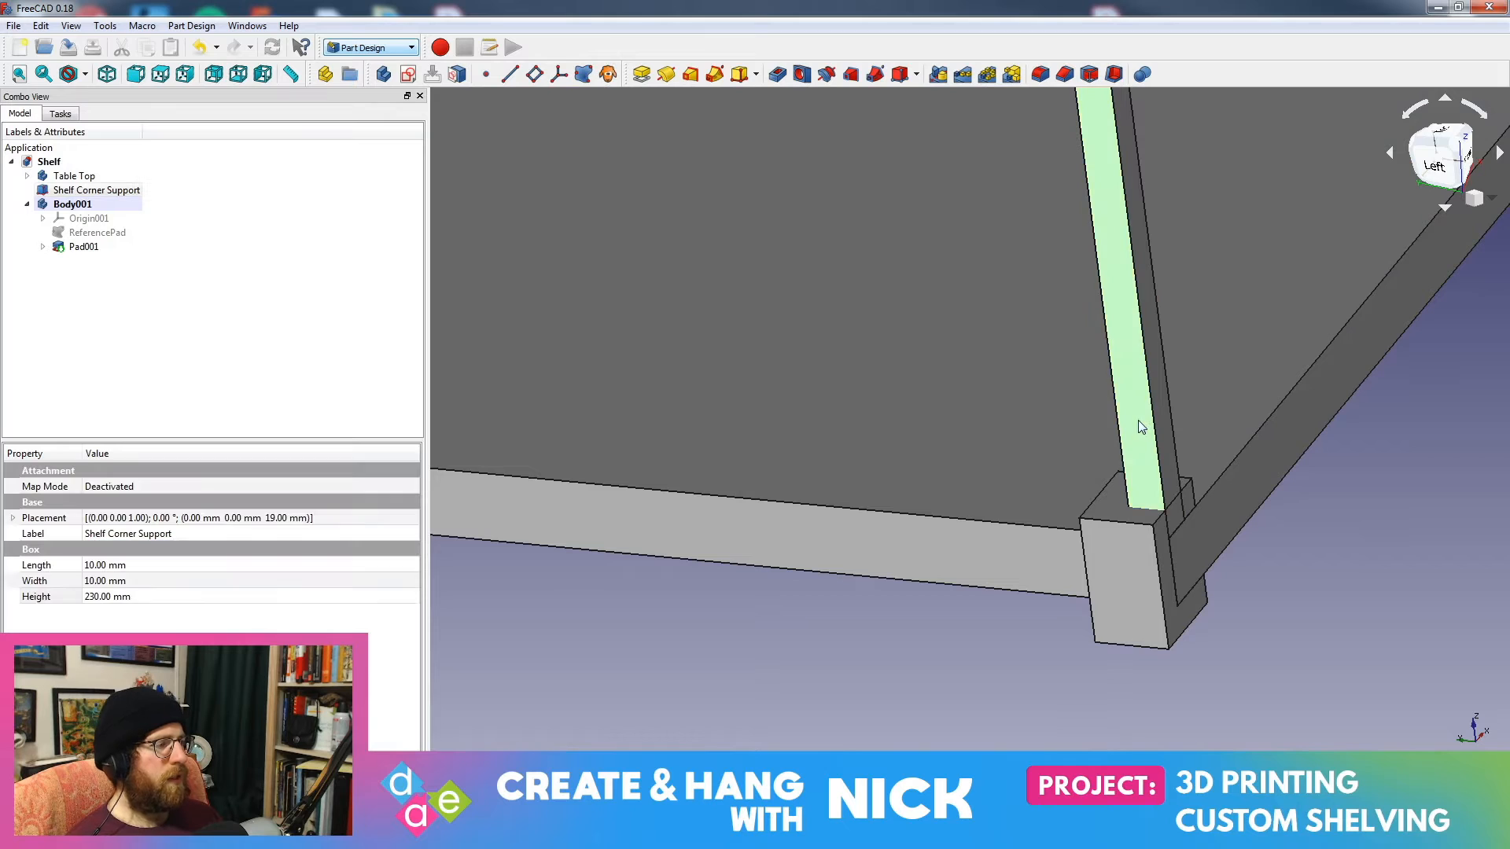
pyautogui.scroll(-2, 1294, 423)
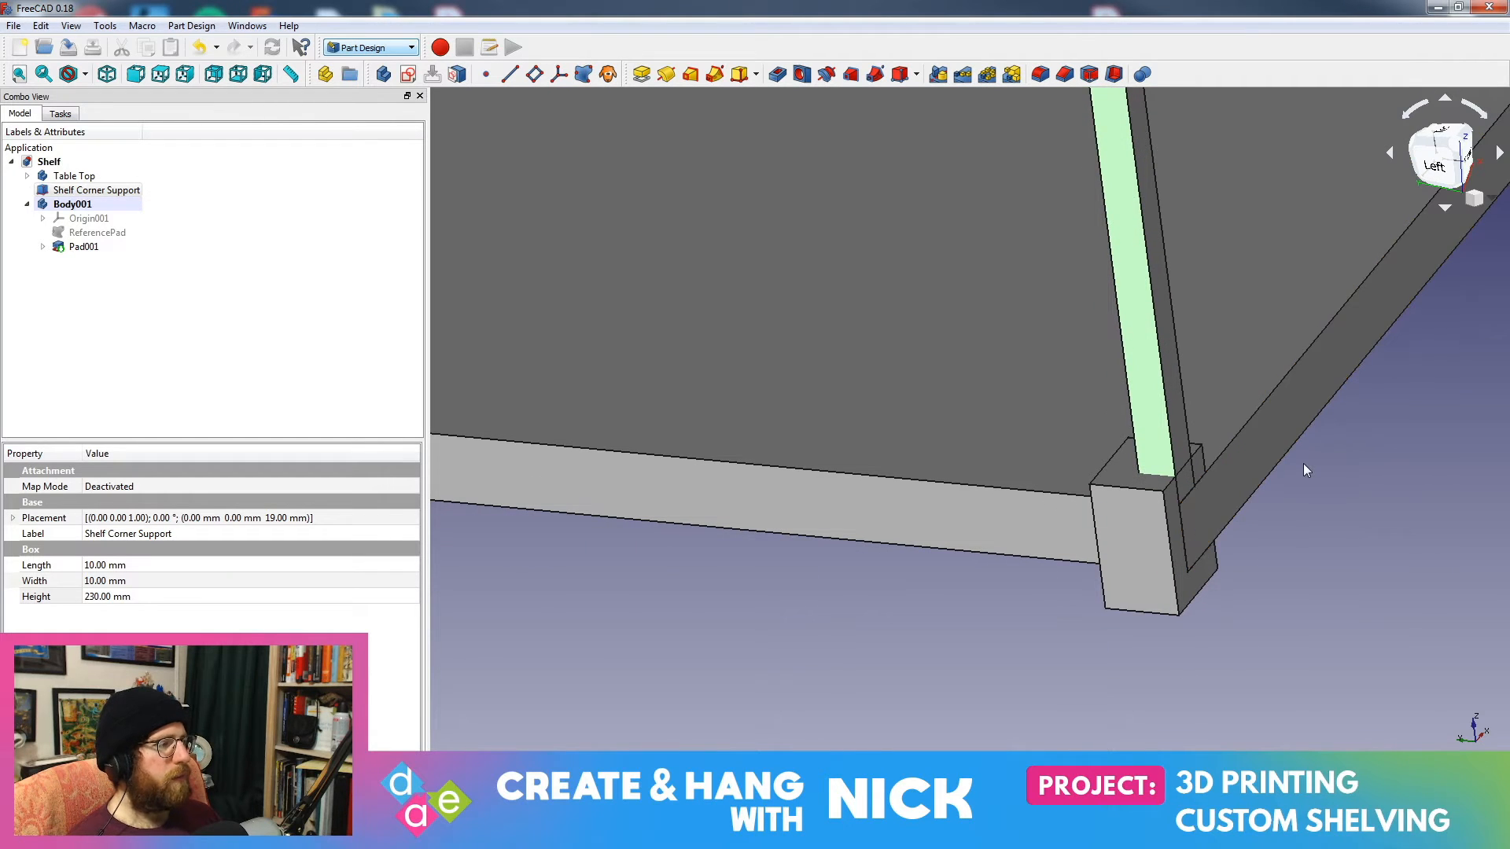
pyautogui.scroll(-2, 1304, 464)
pyautogui.moveTo(1296, 469); pyautogui.dragTo(969, 470, button='middle')
pyautogui.scroll(3, 983, 498)
pyautogui.scroll(1, 983, 499)
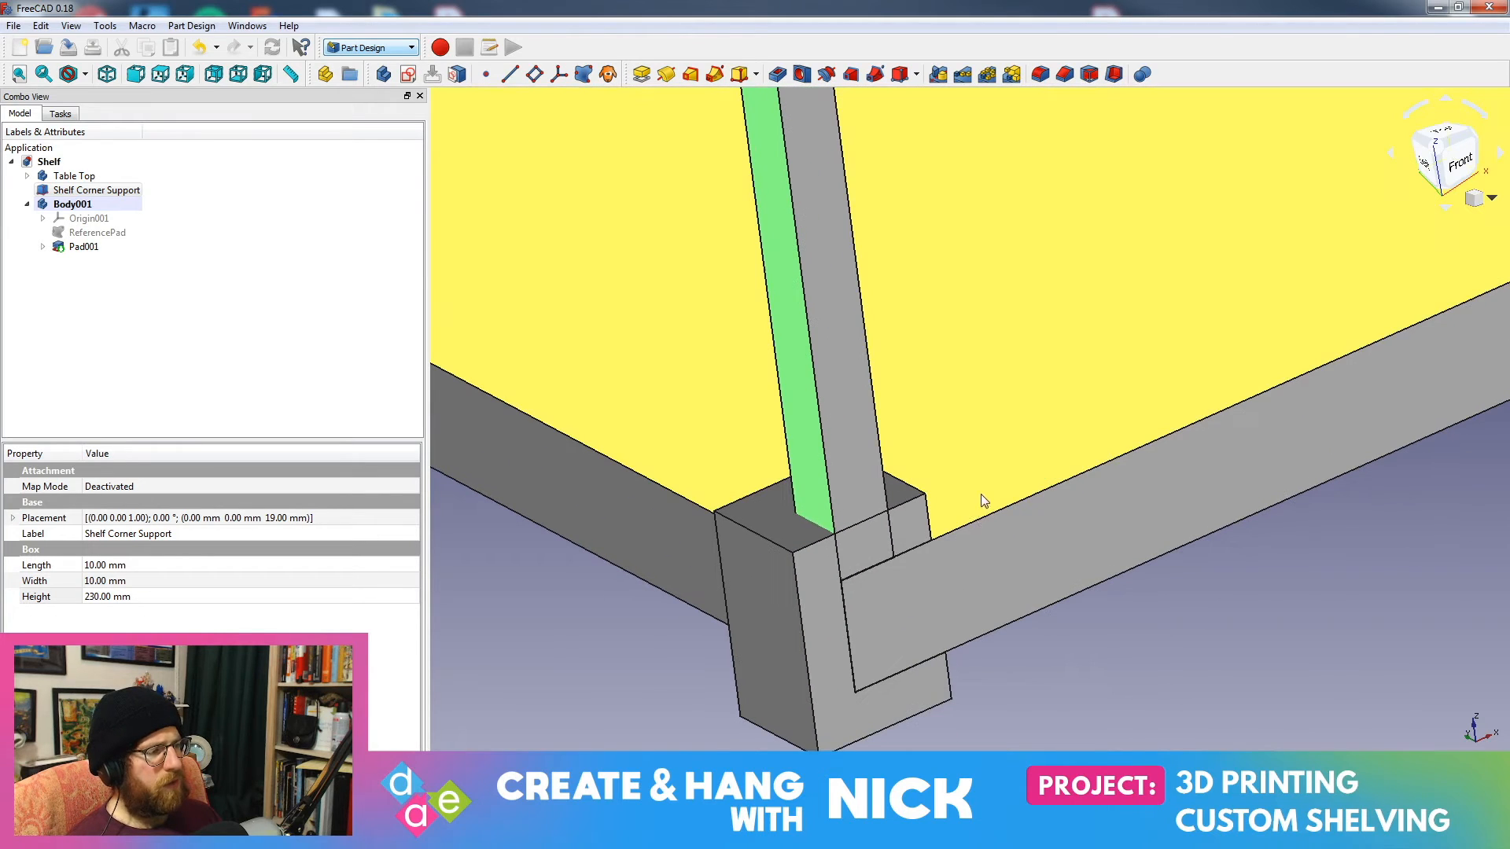
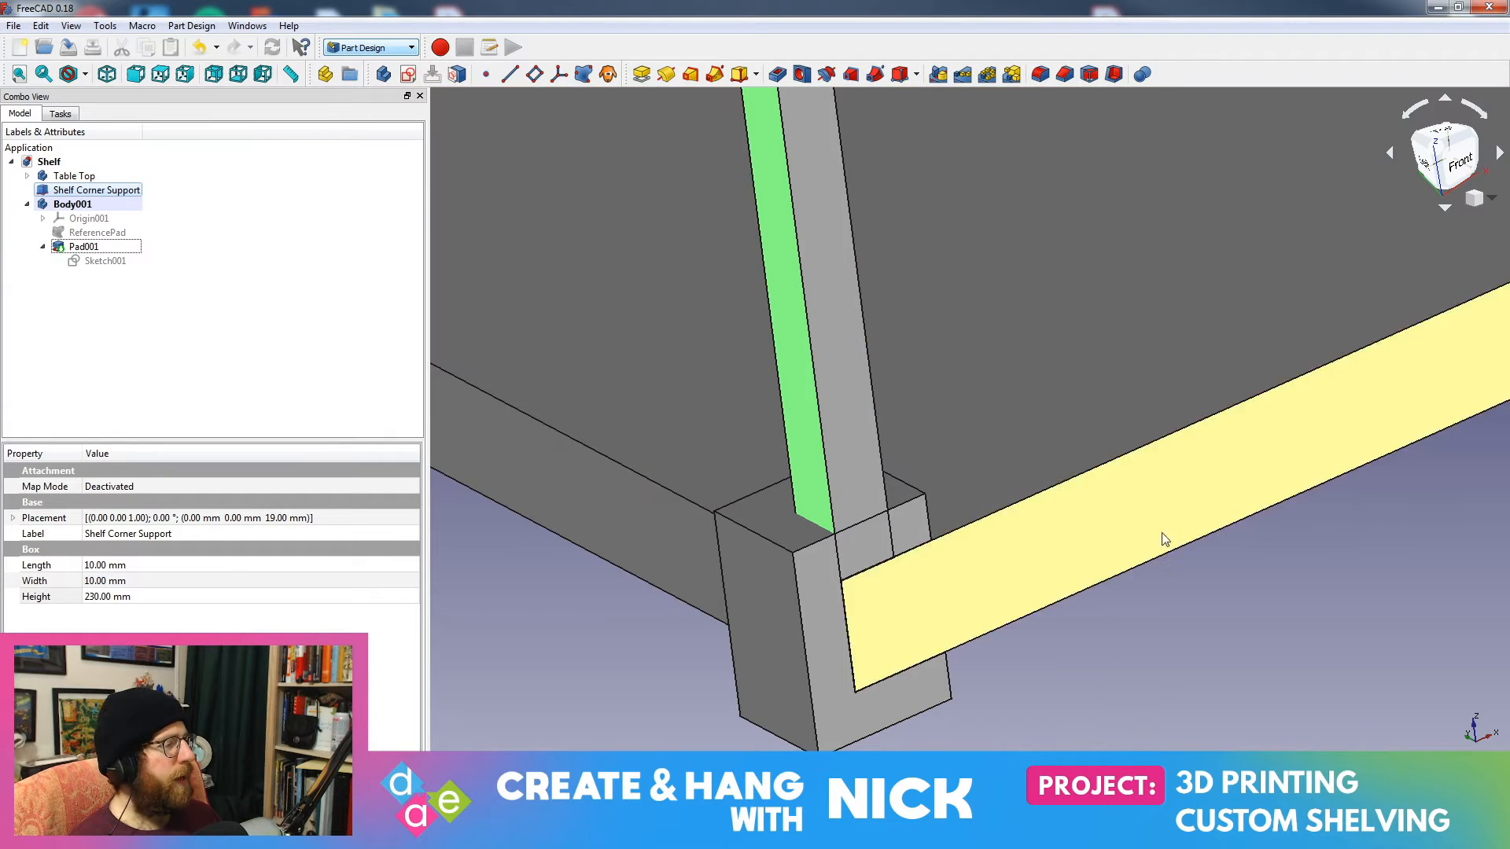
pyautogui.scroll(-4, 940, 515)
pyautogui.moveTo(1132, 445)
pyautogui.mouseDown(button='middle')
pyautogui.moveTo(1145, 516)
pyautogui.moveTo(1116, 376)
pyautogui.moveTo(1045, 563)
pyautogui.moveTo(1109, 488)
pyautogui.moveTo(1085, 566)
pyautogui.moveTo(1138, 388)
pyautogui.moveTo(1153, 456)
pyautogui.mouseUp(button='middle')
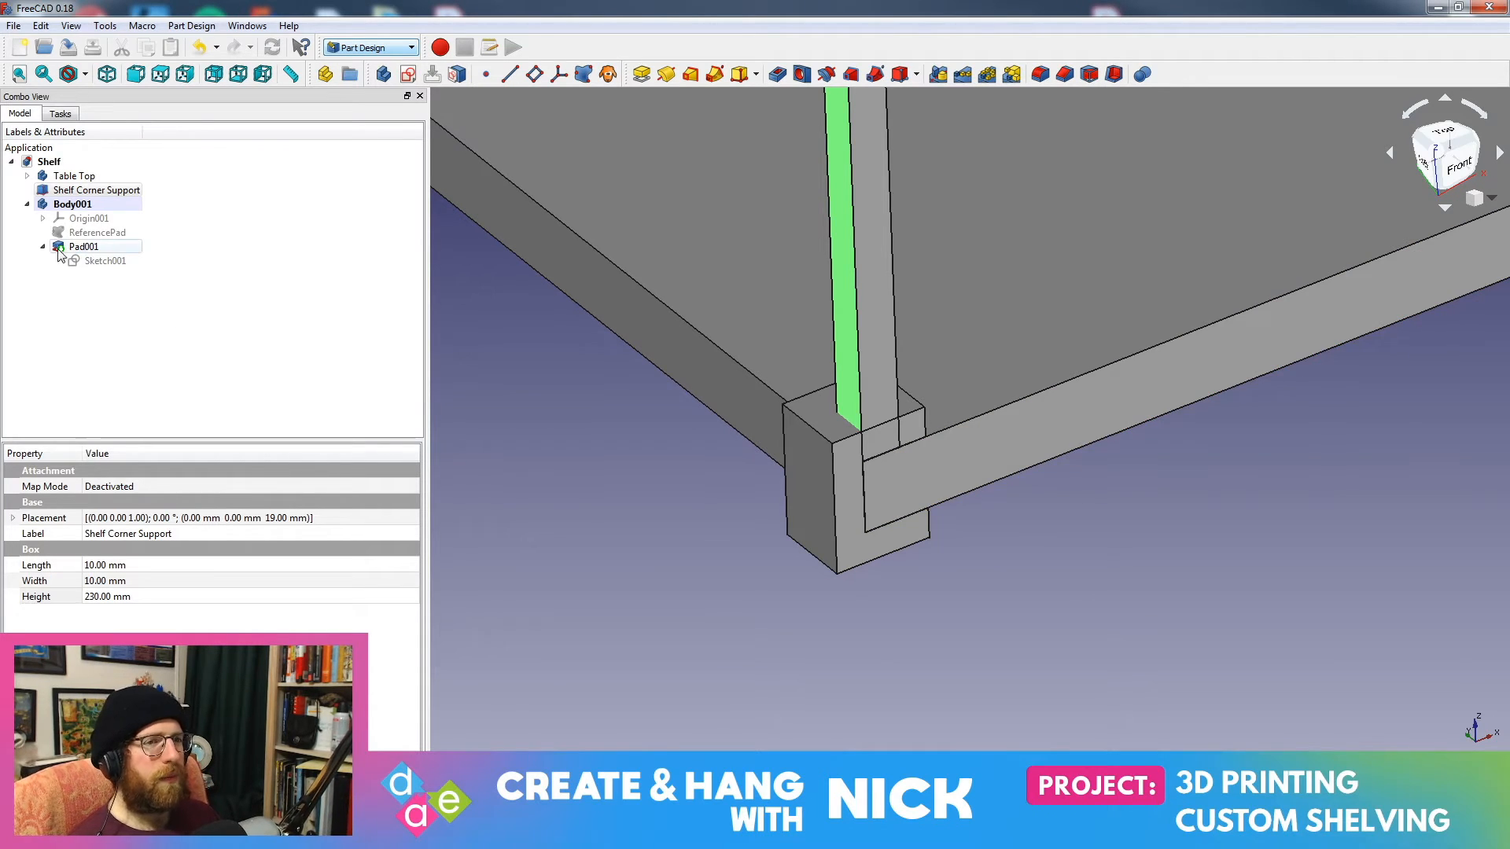
# Step: Transform the Shelf Corner Support to move it 5 mm along the Y axis and check its placement values
pyautogui.click(70, 176)
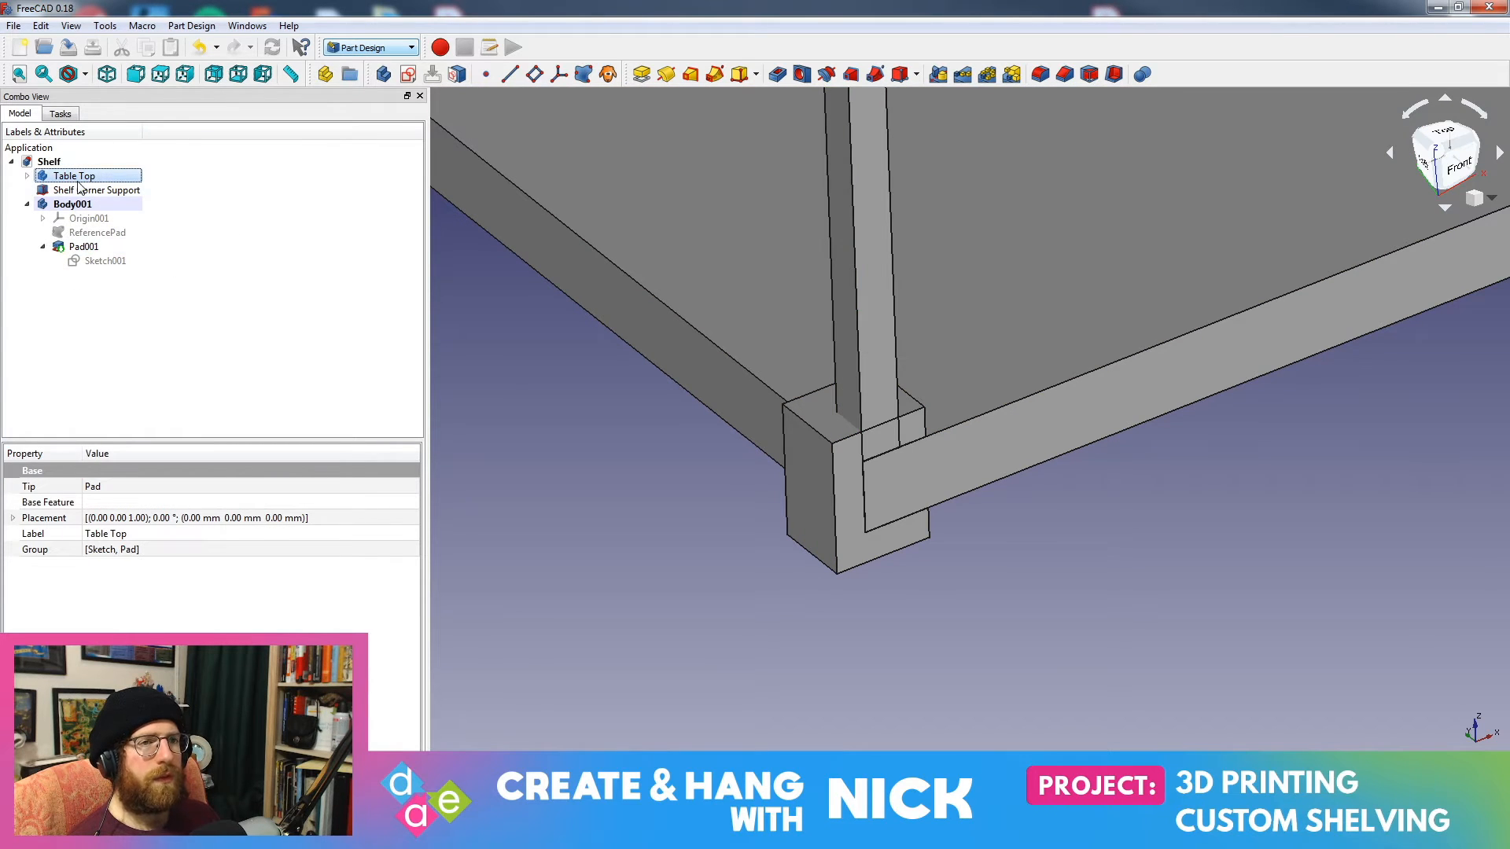
pyautogui.click(82, 191)
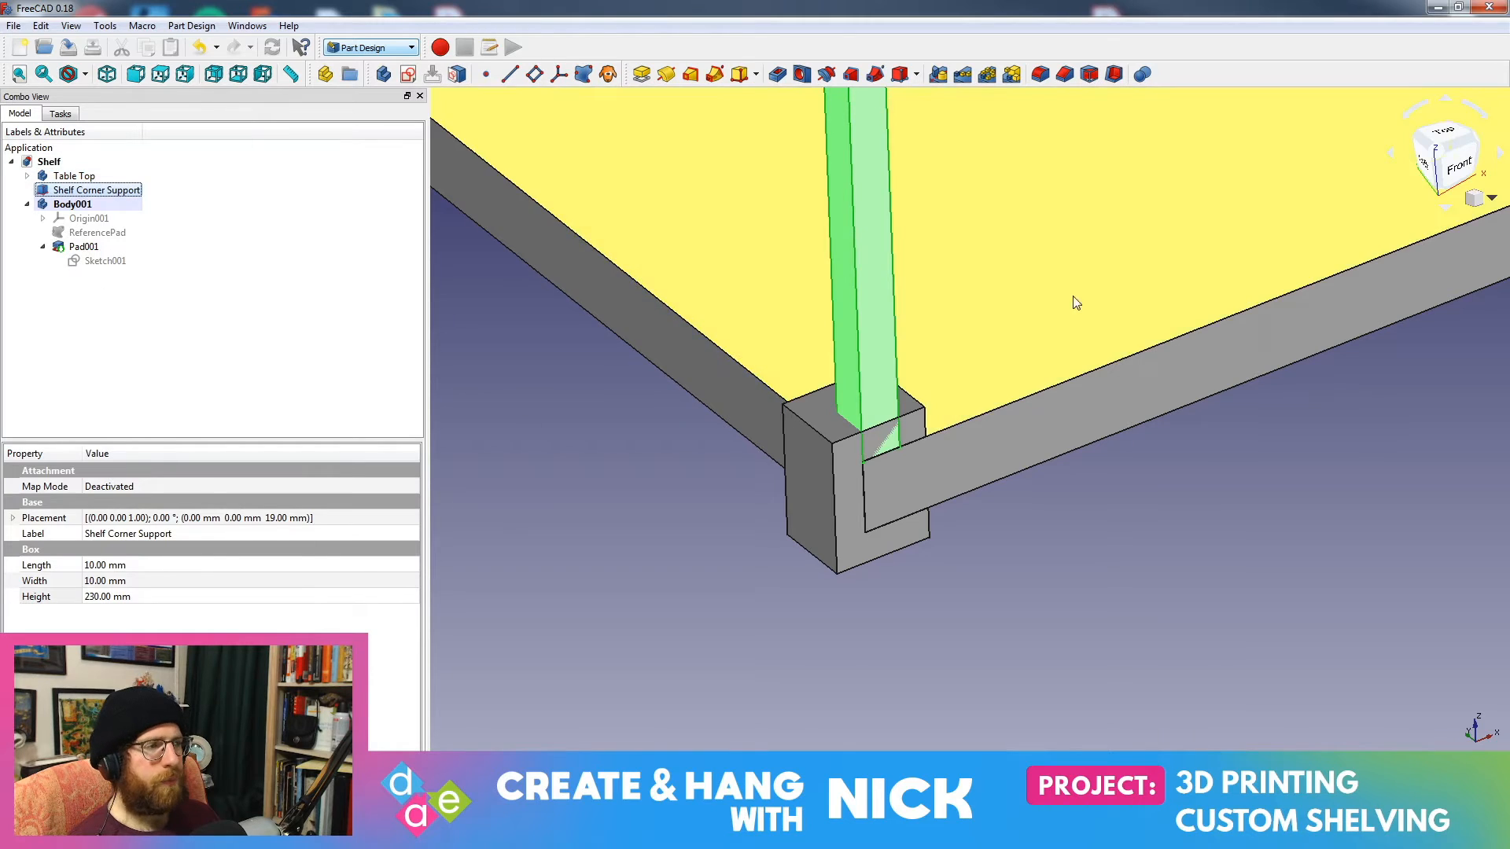
pyautogui.rightClick(118, 191)
pyautogui.click(167, 199)
pyautogui.moveTo(885, 493); pyautogui.dragTo(851, 511, button='middle')
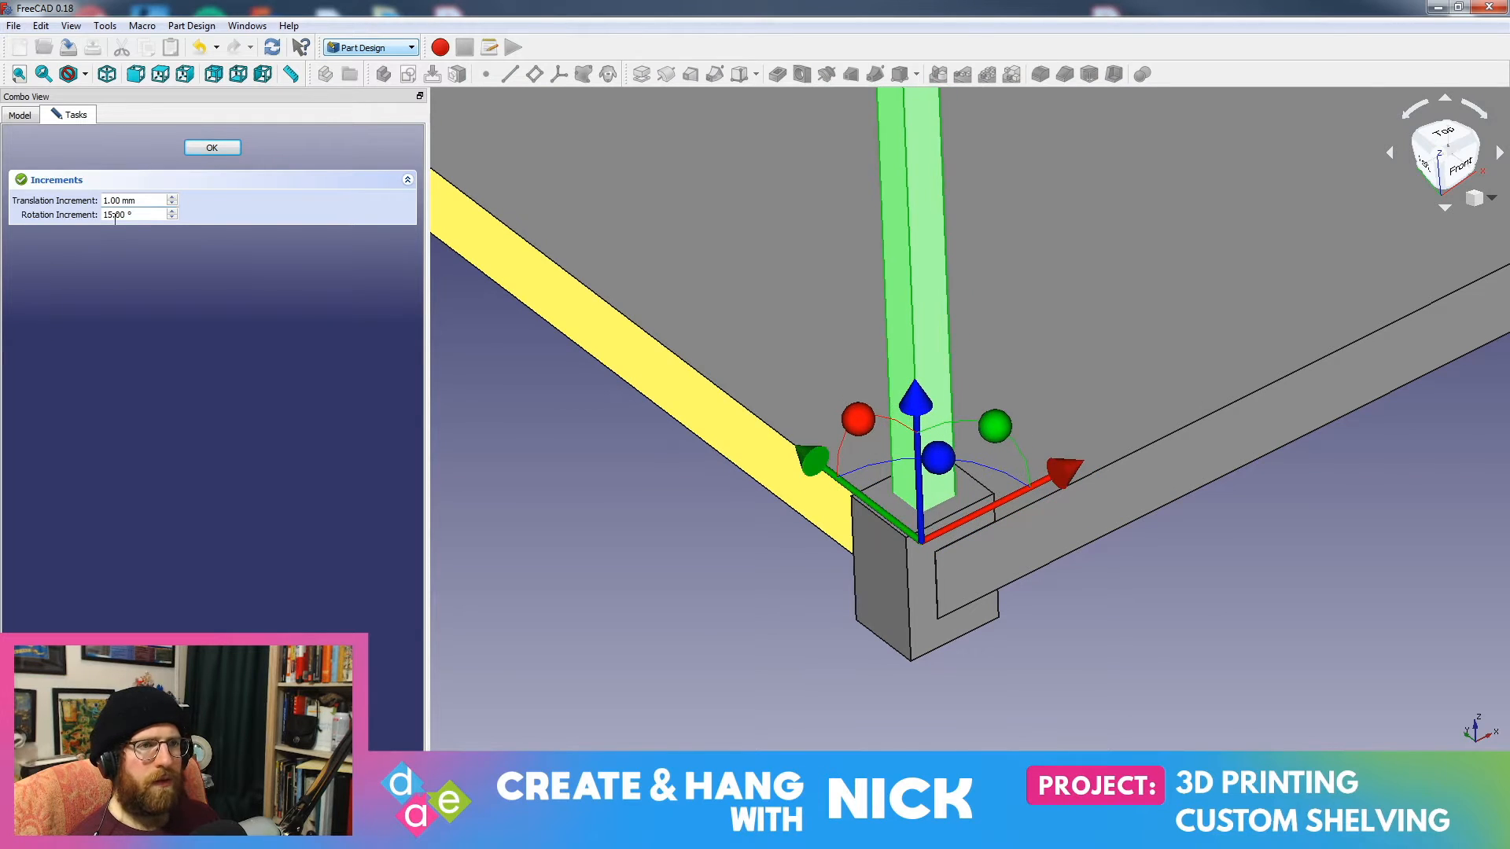
pyautogui.click(24, 115)
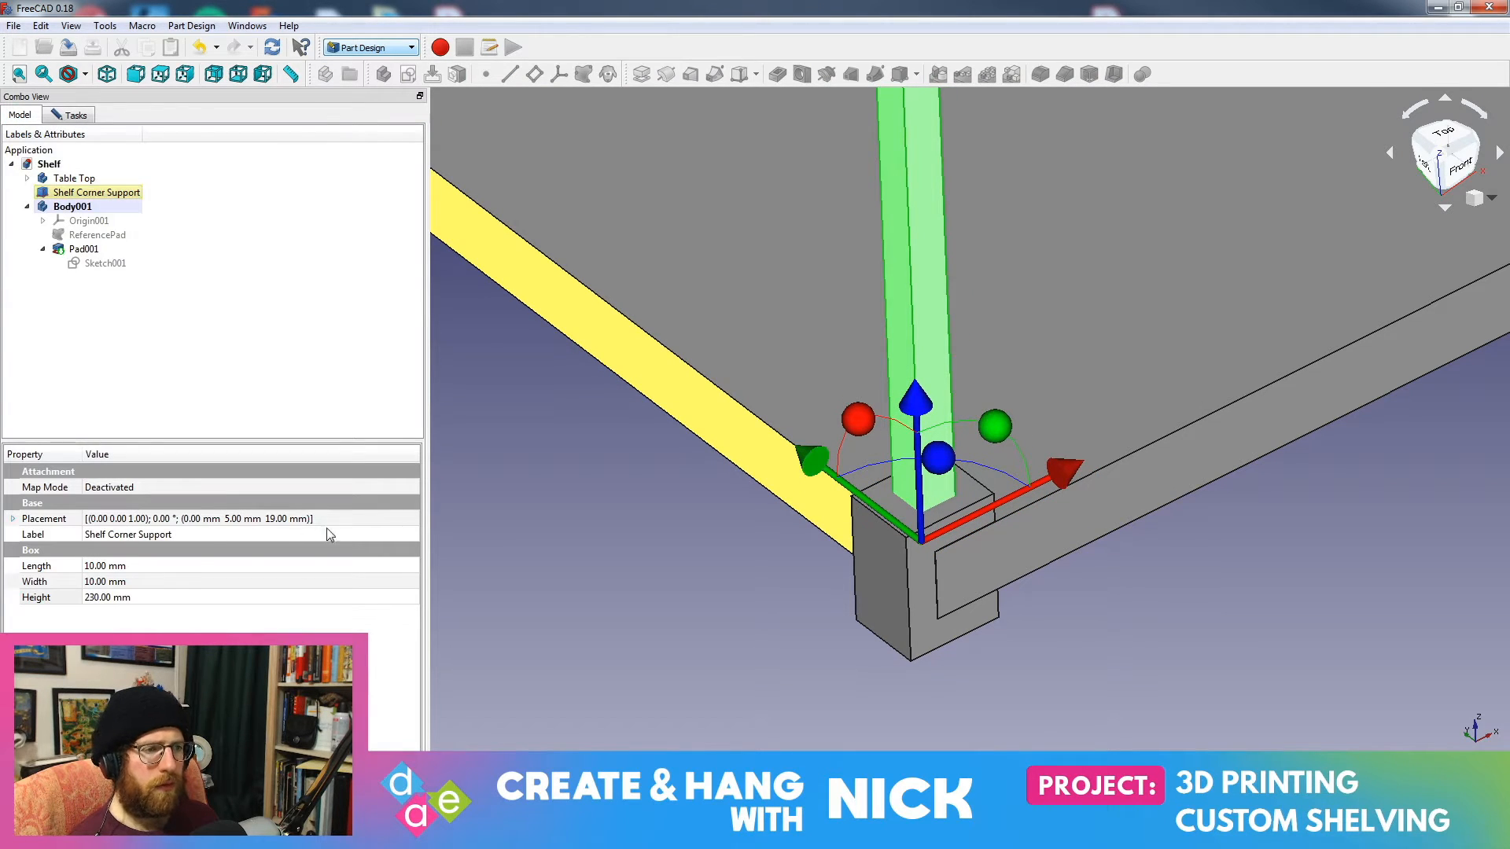
pyautogui.click(395, 525)
pyautogui.click(414, 523)
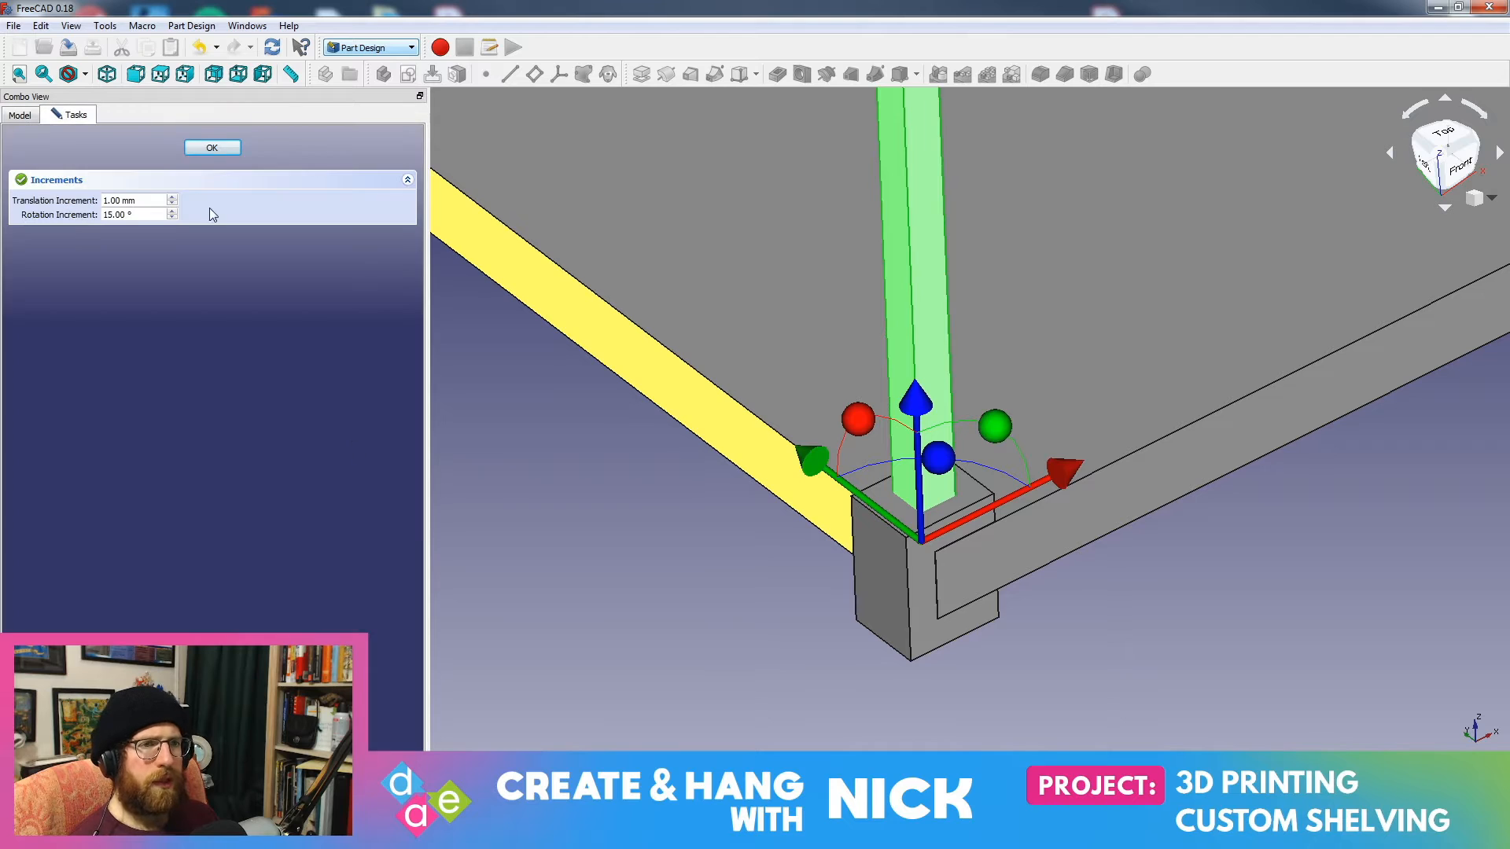
# Step: Finish the transform of the Shelf Corner Support and leave its increment settings
pyautogui.click(24, 116)
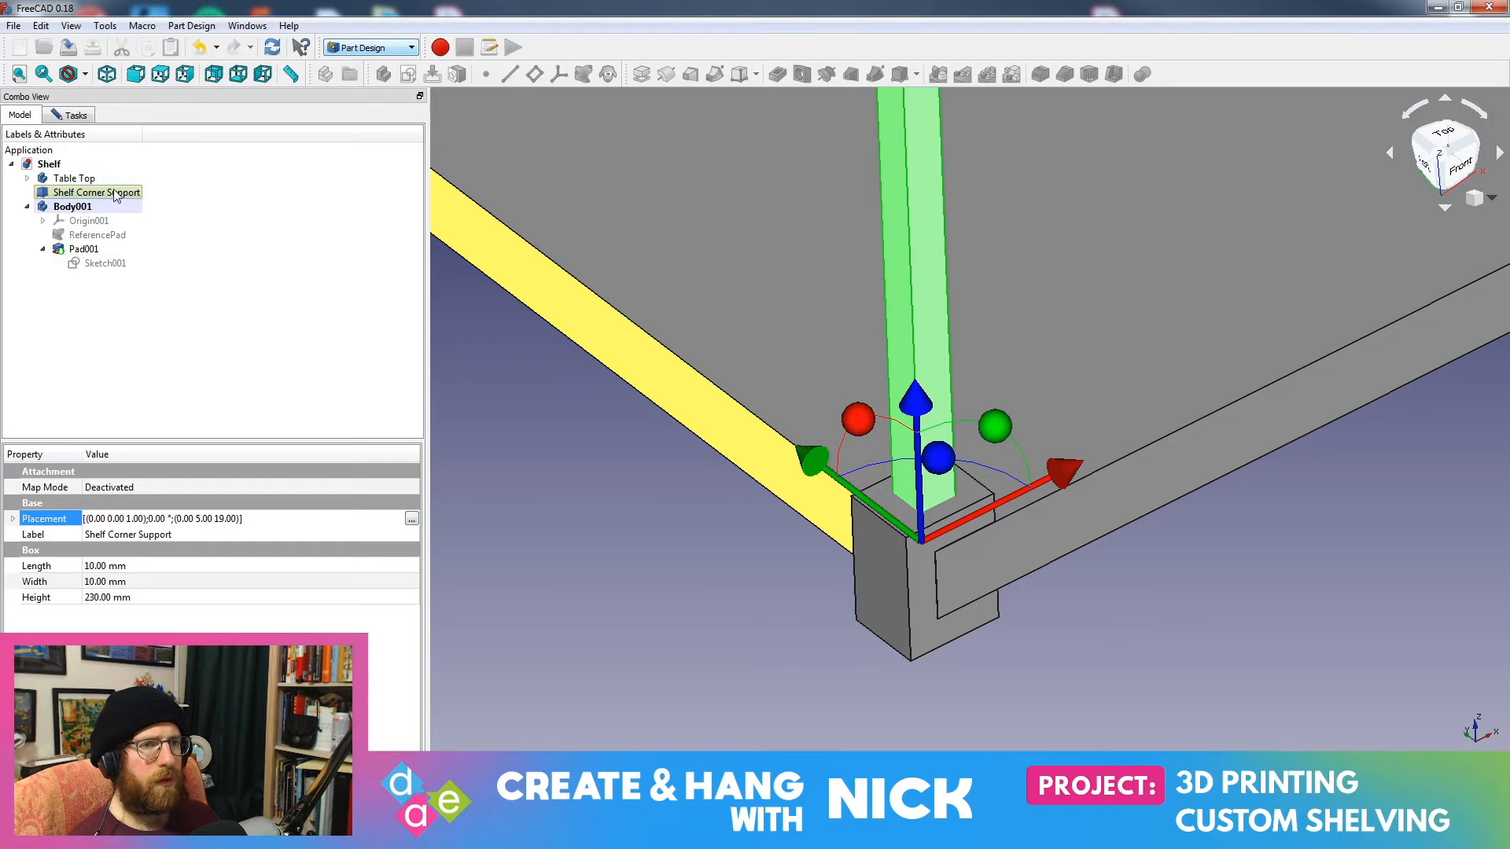
pyautogui.click(75, 117)
pyautogui.click(223, 149)
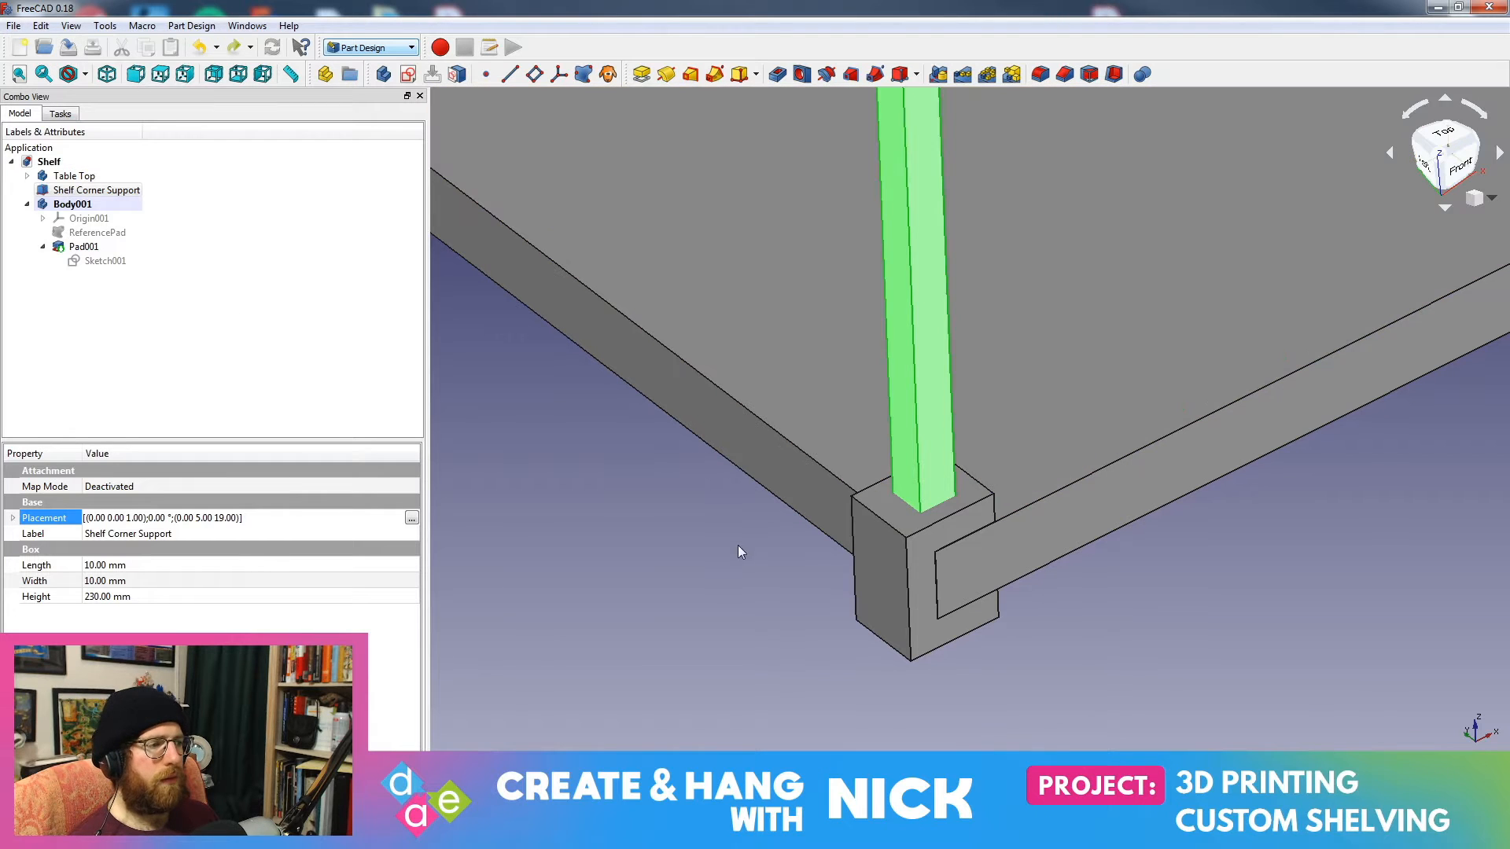
# Step: Review the Shelf Corner Support's placement values and compare them with its position on the corner block from above
pyautogui.click(411, 518)
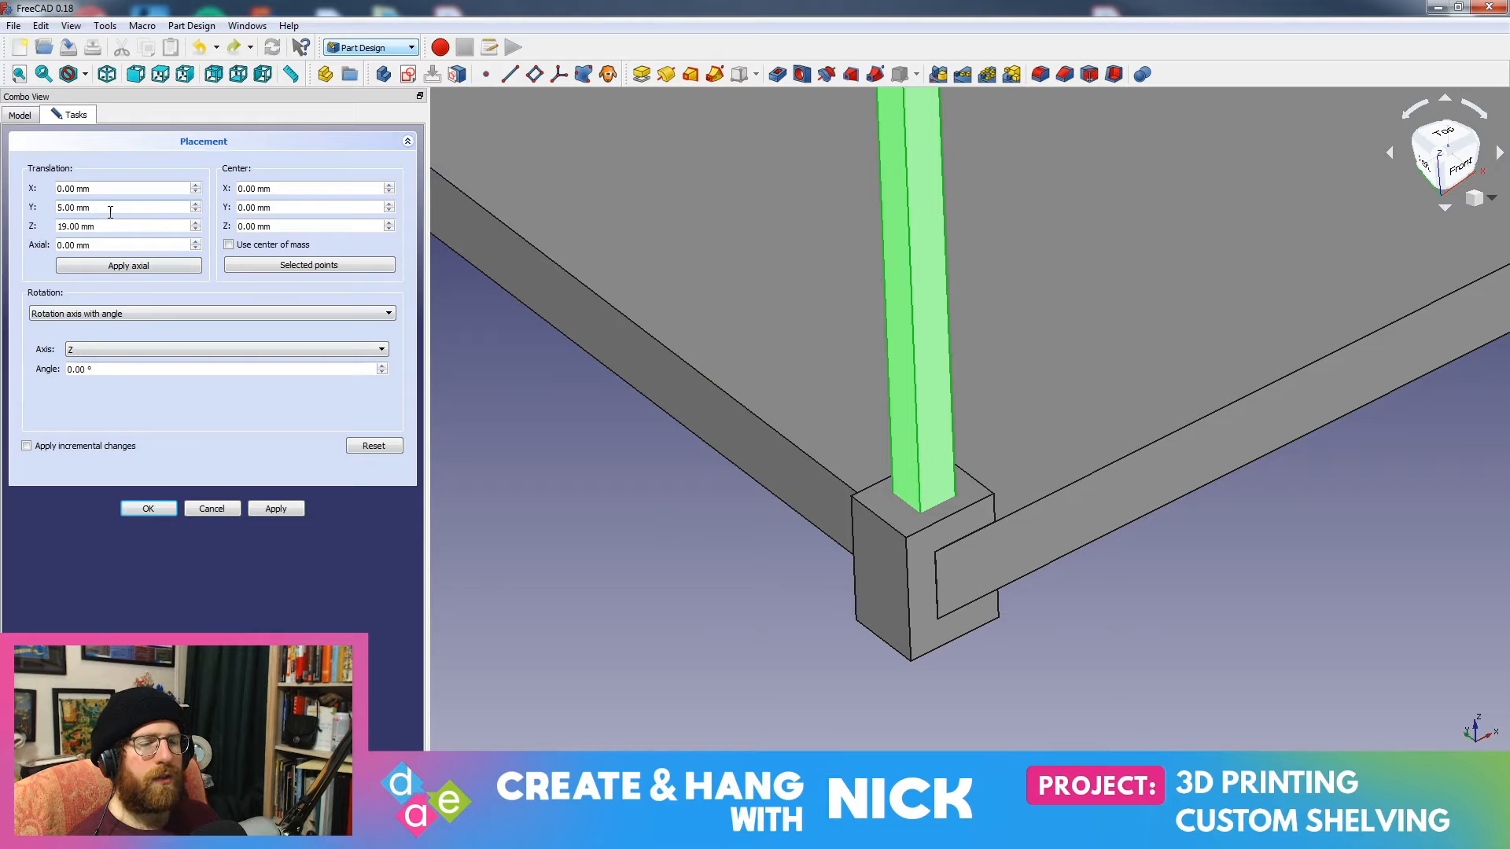
pyautogui.click(1452, 135)
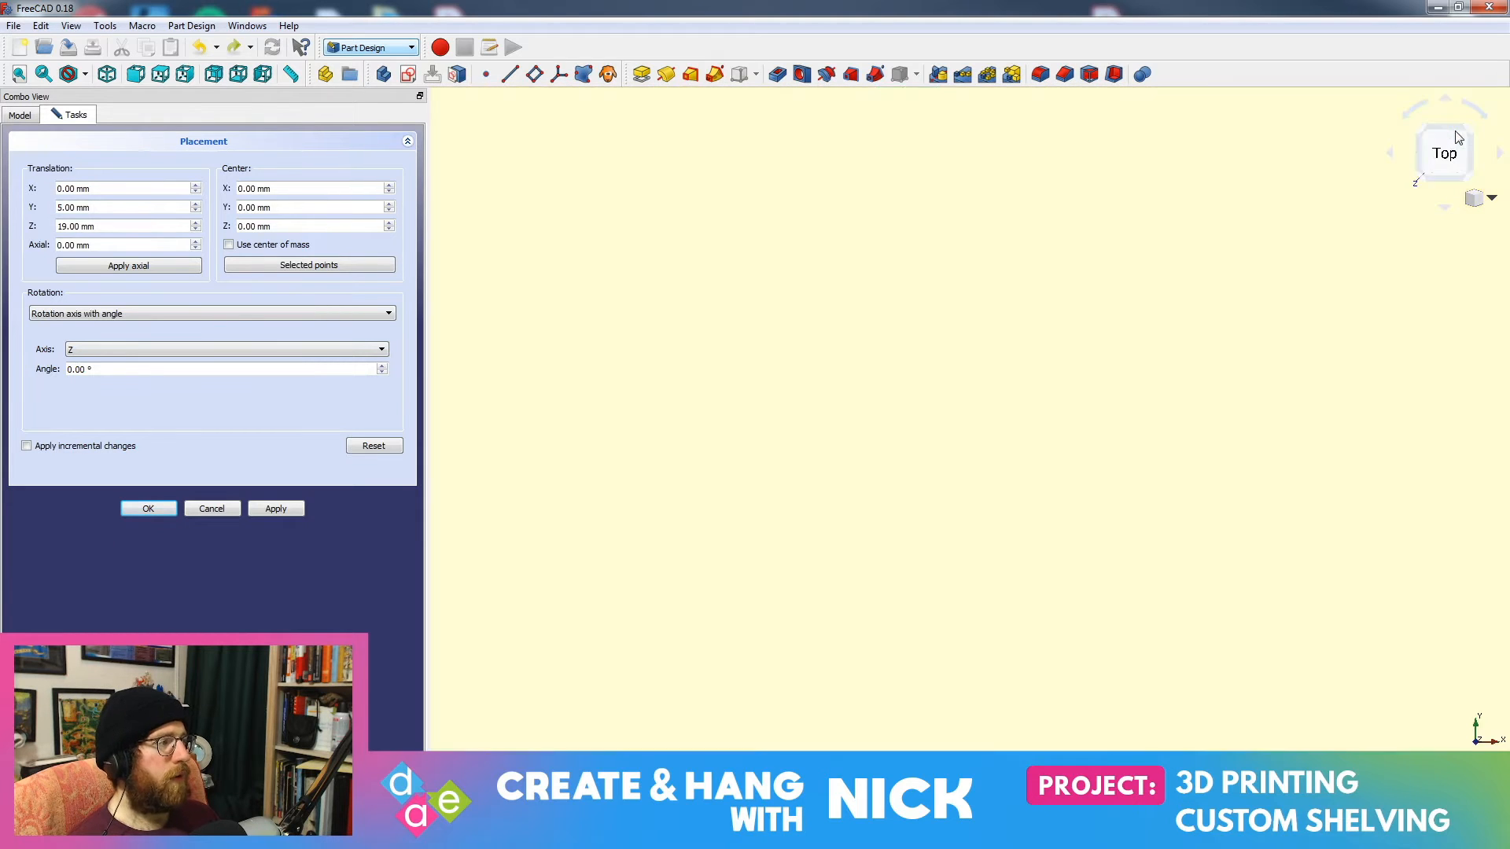
pyautogui.scroll(-10, 961, 435)
pyautogui.scroll(10, 961, 440)
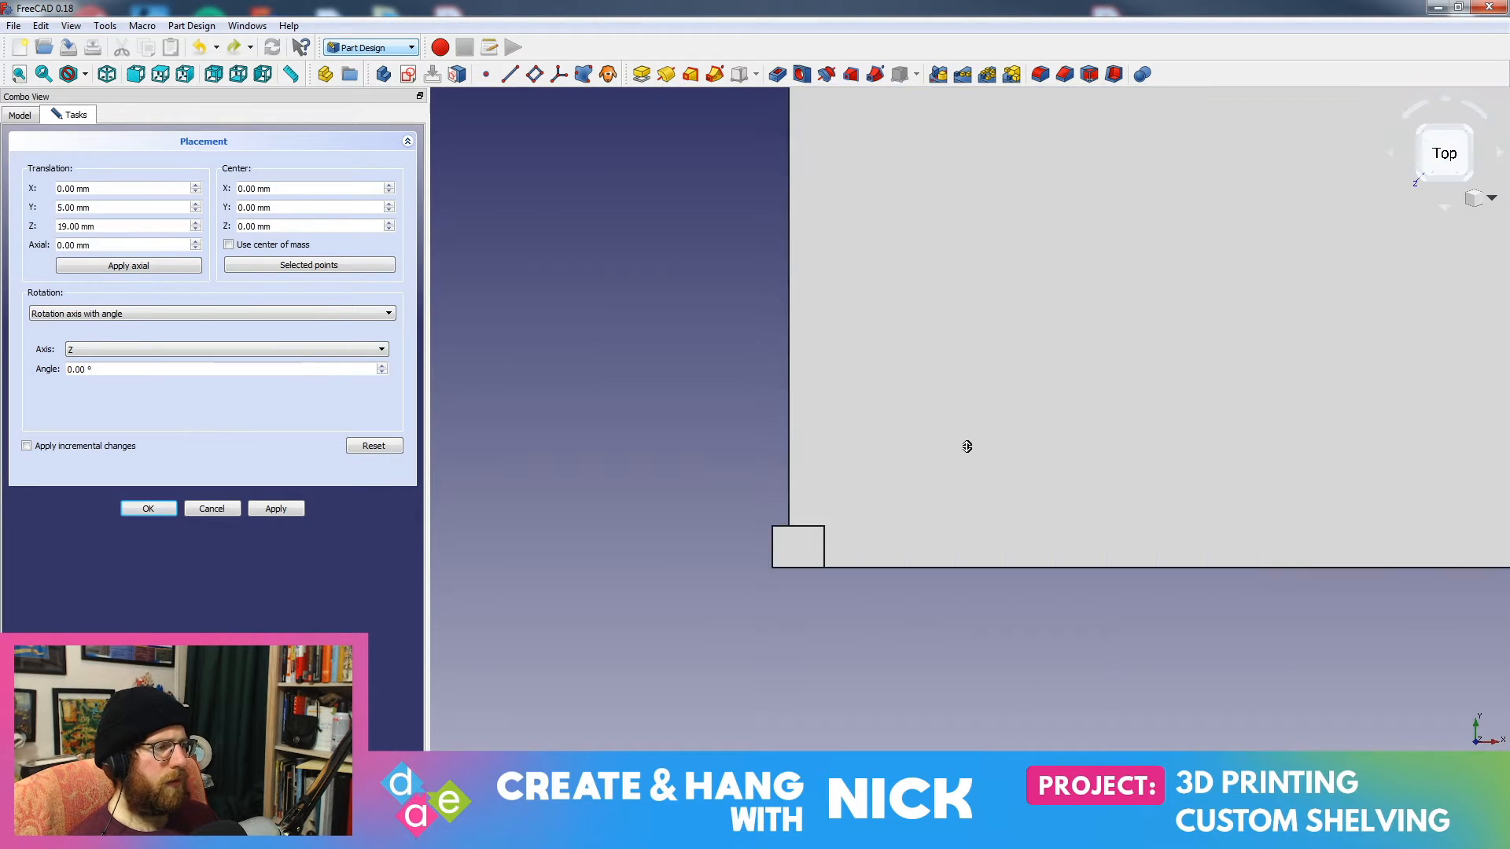
pyautogui.scroll(-6, 955, 411)
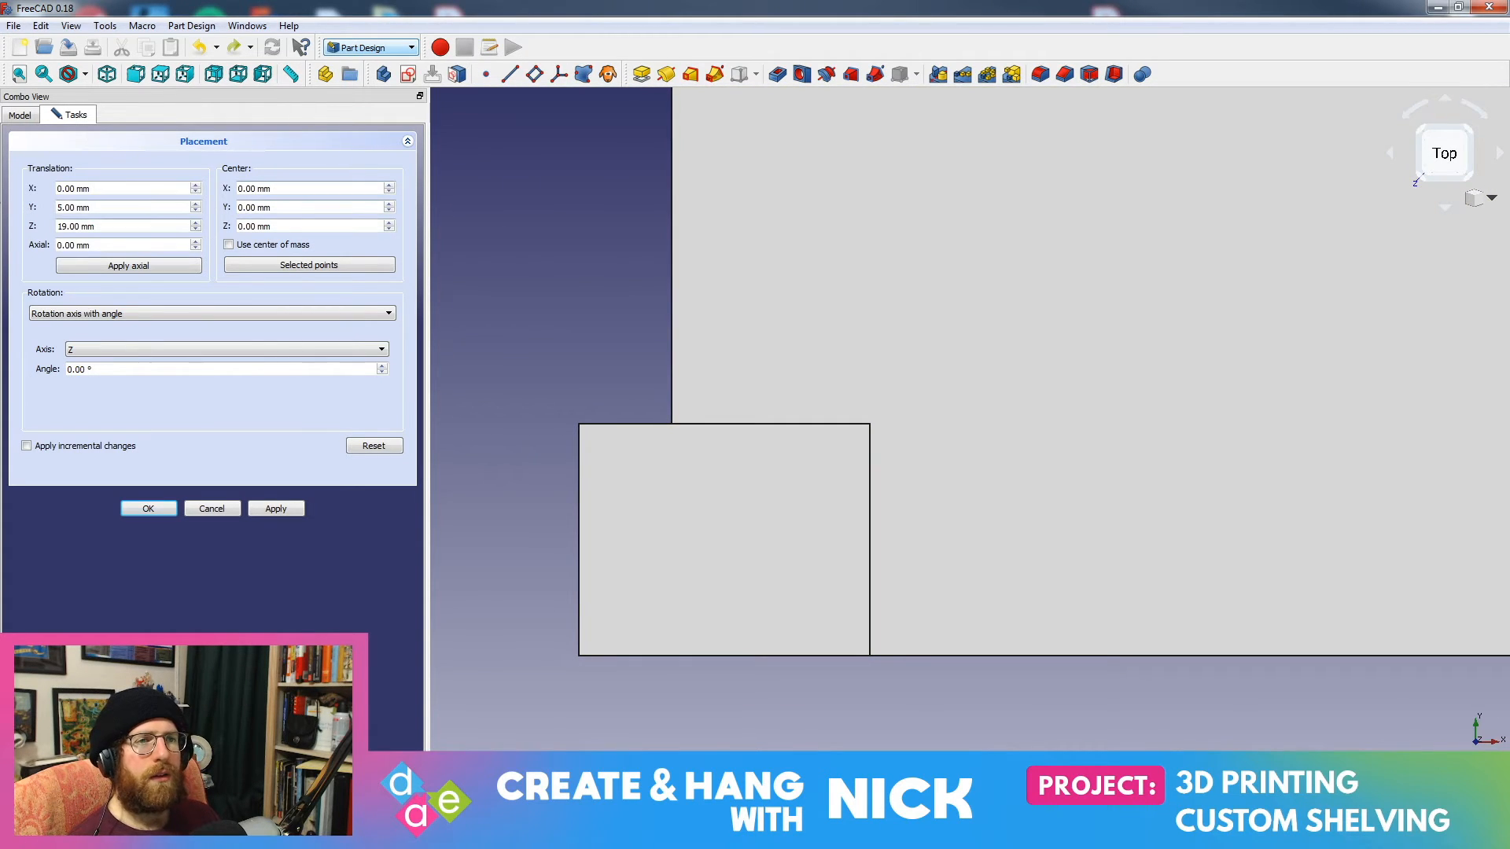
pyautogui.click(24, 116)
pyautogui.click(82, 194)
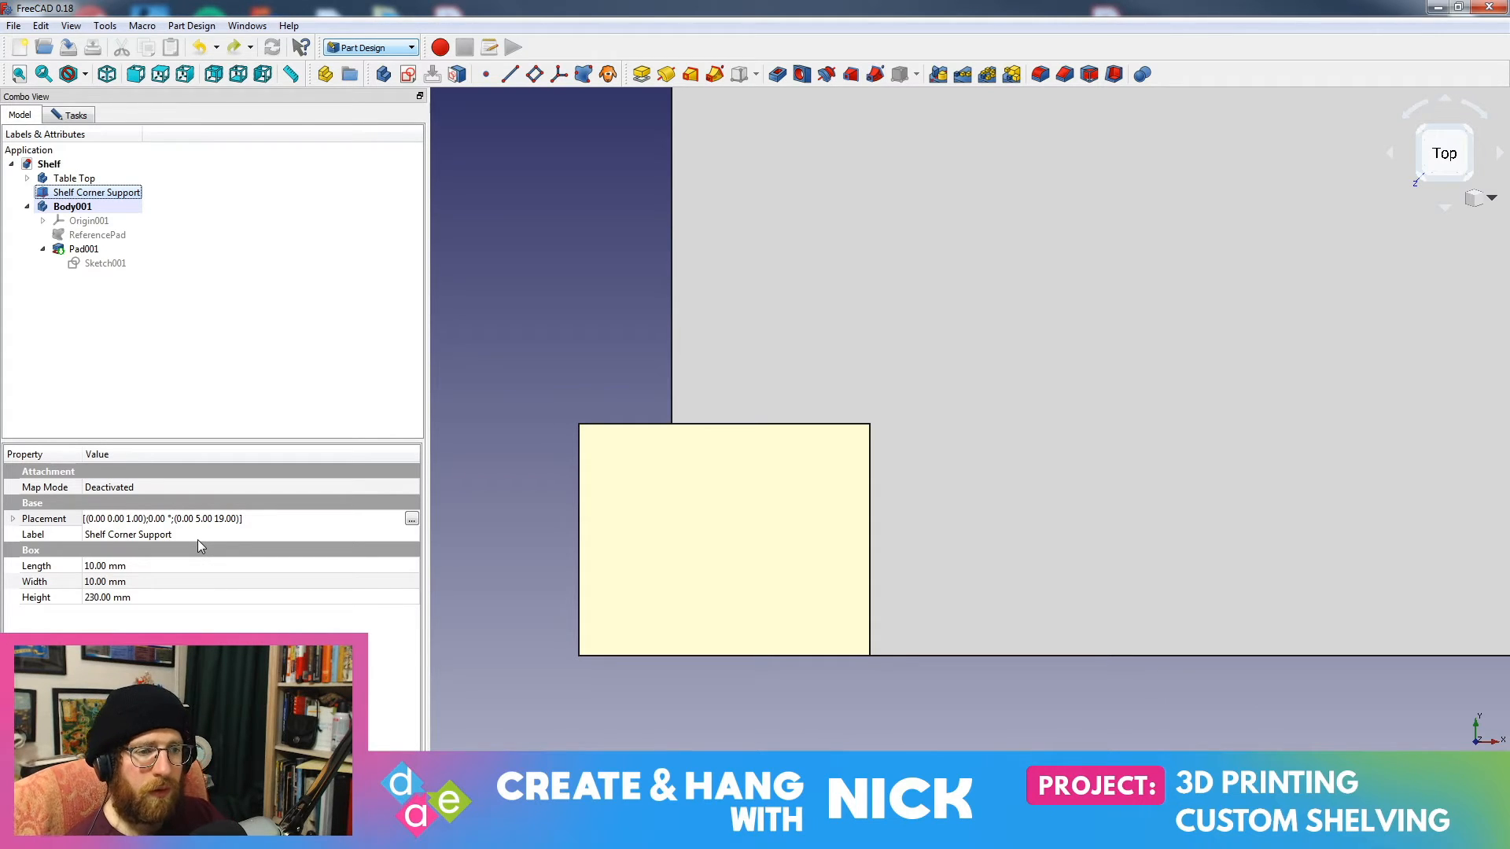
pyautogui.click(412, 519)
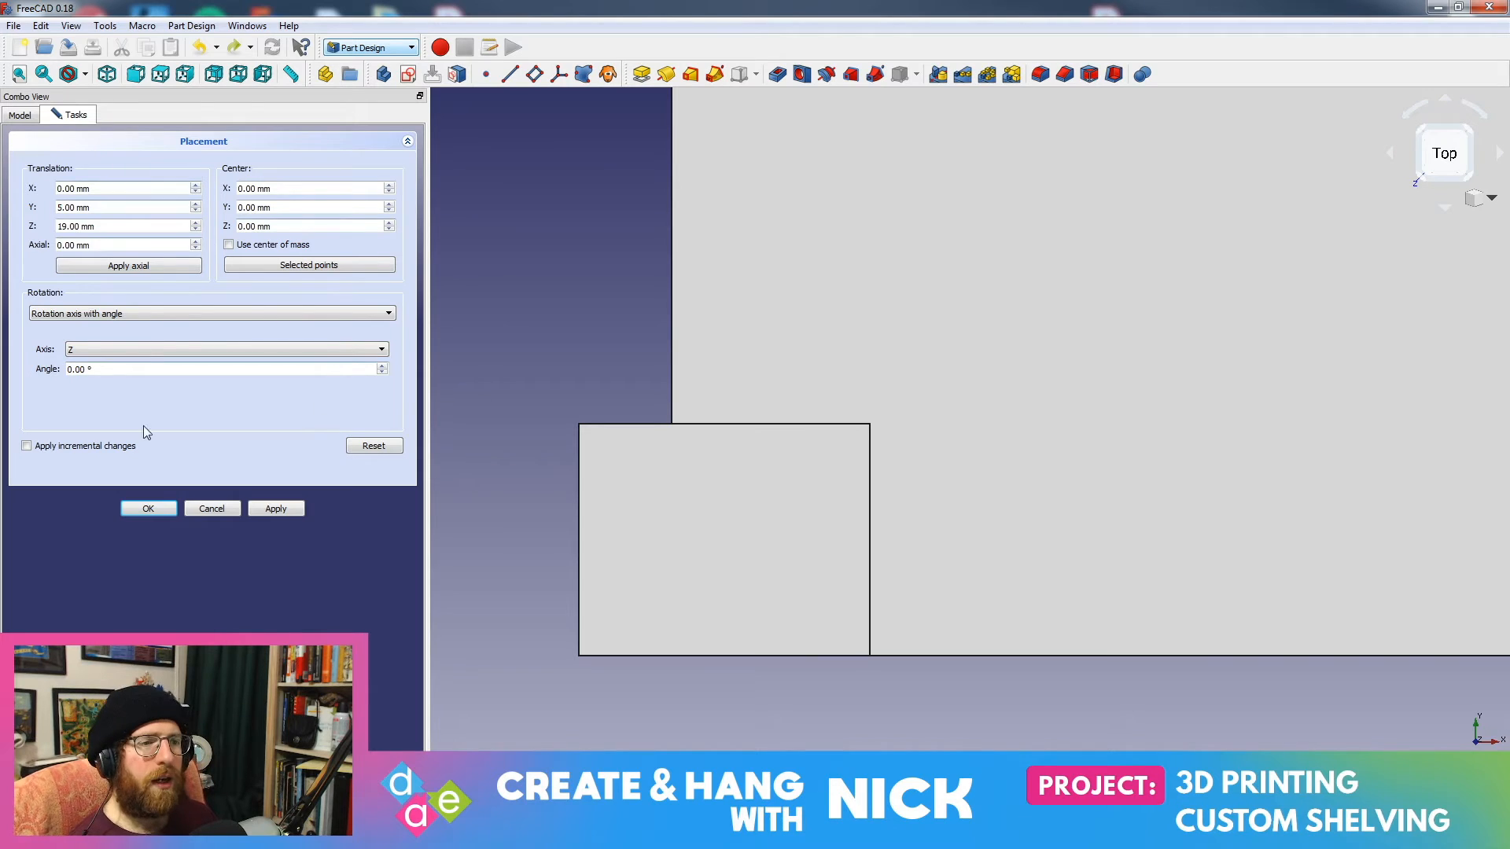
pyautogui.click(148, 509)
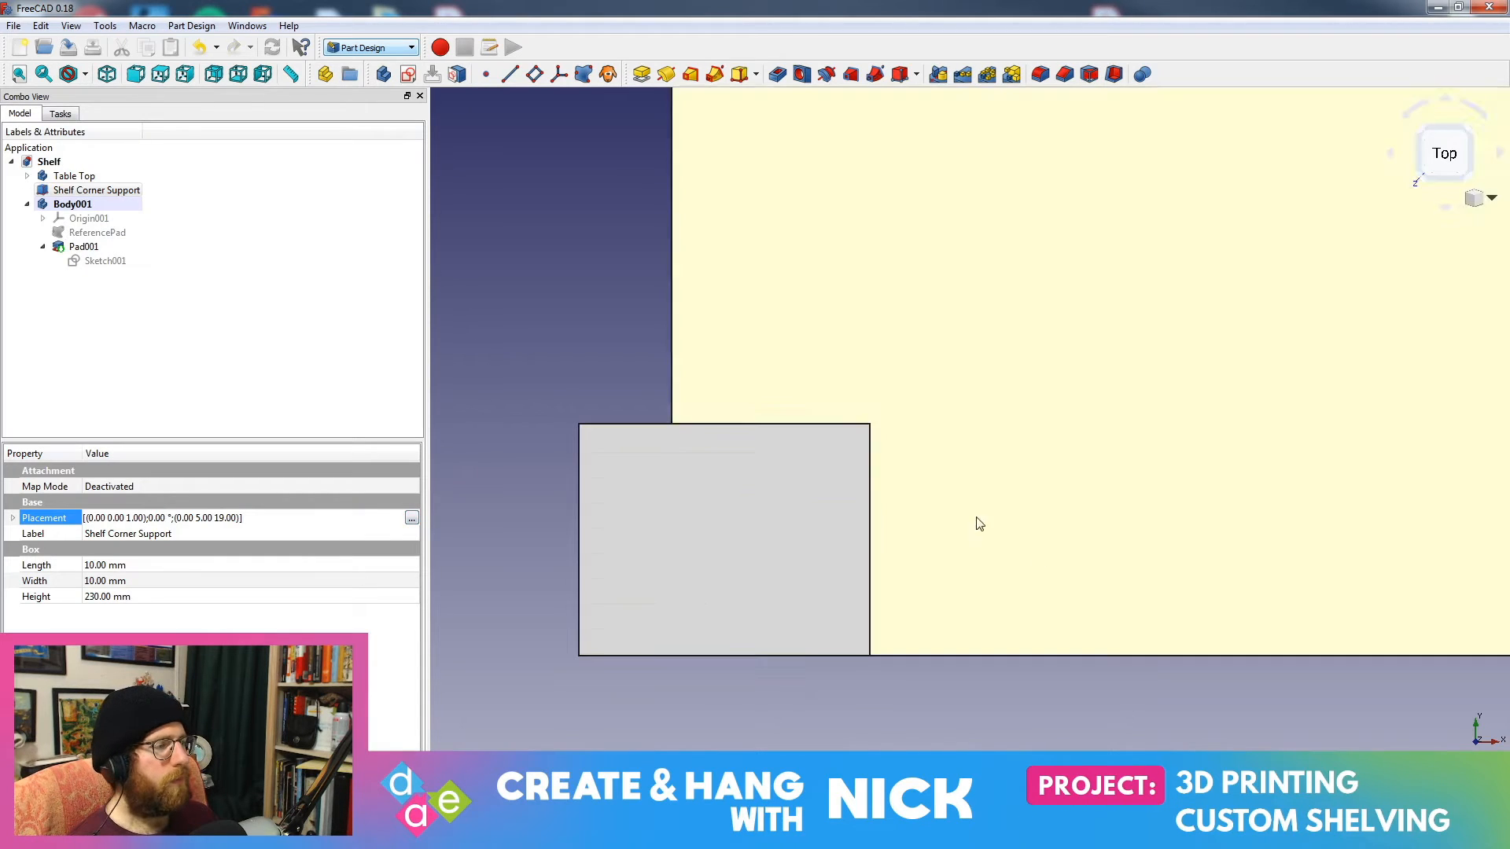
# Step: Hide the Shelf Corner Support to expose the top face of the corner block, keeping Body001 shown
pyautogui.press('0')
pyautogui.moveTo(1010, 215); pyautogui.dragTo(1177, 554, button='middle')
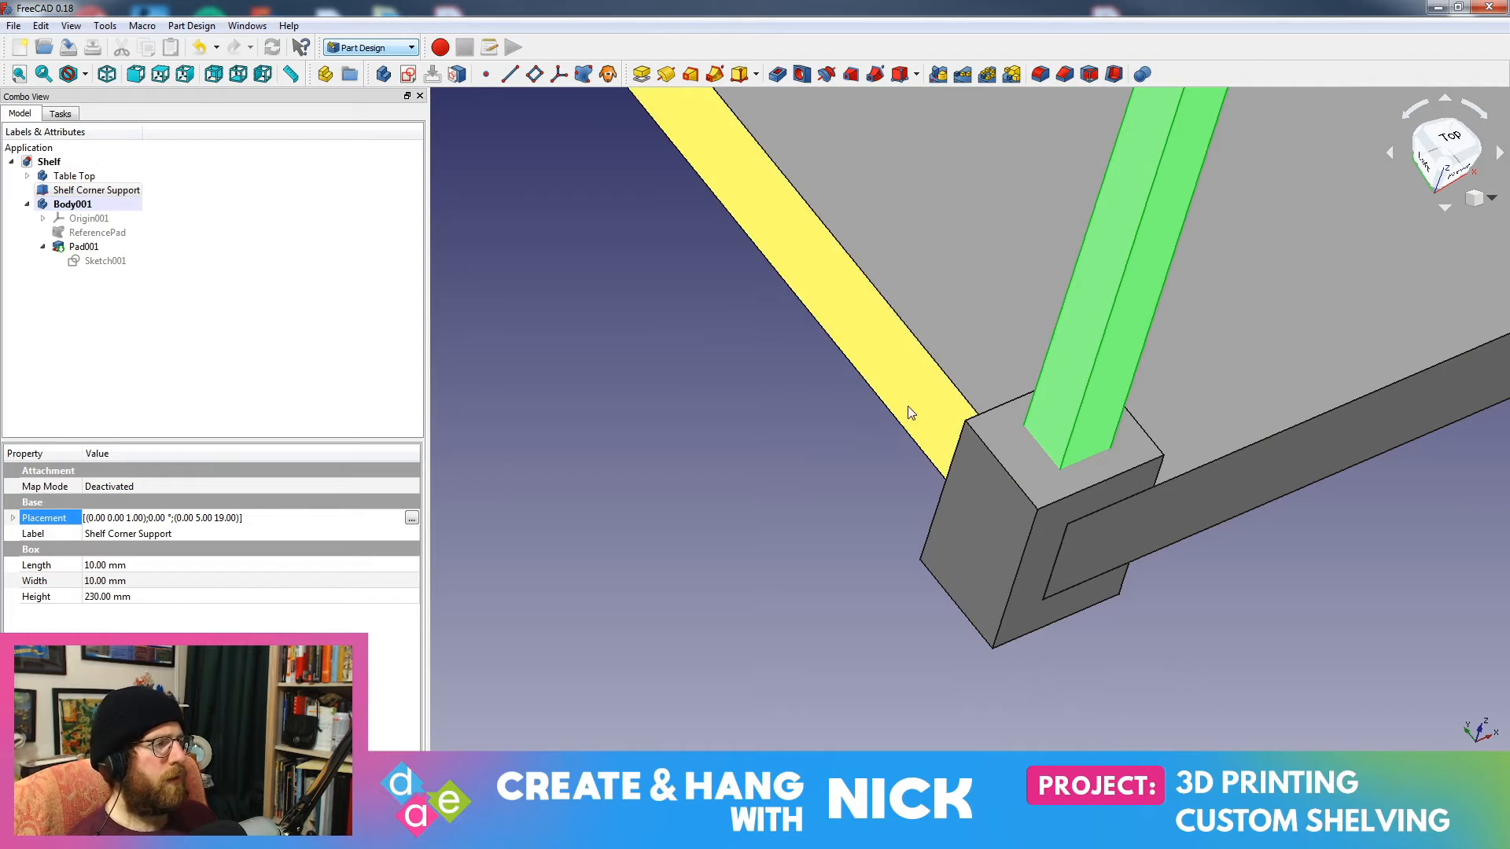
pyautogui.click(1050, 469)
pyautogui.moveTo(1116, 617); pyautogui.dragTo(928, 527, button='middle')
pyautogui.click(845, 239)
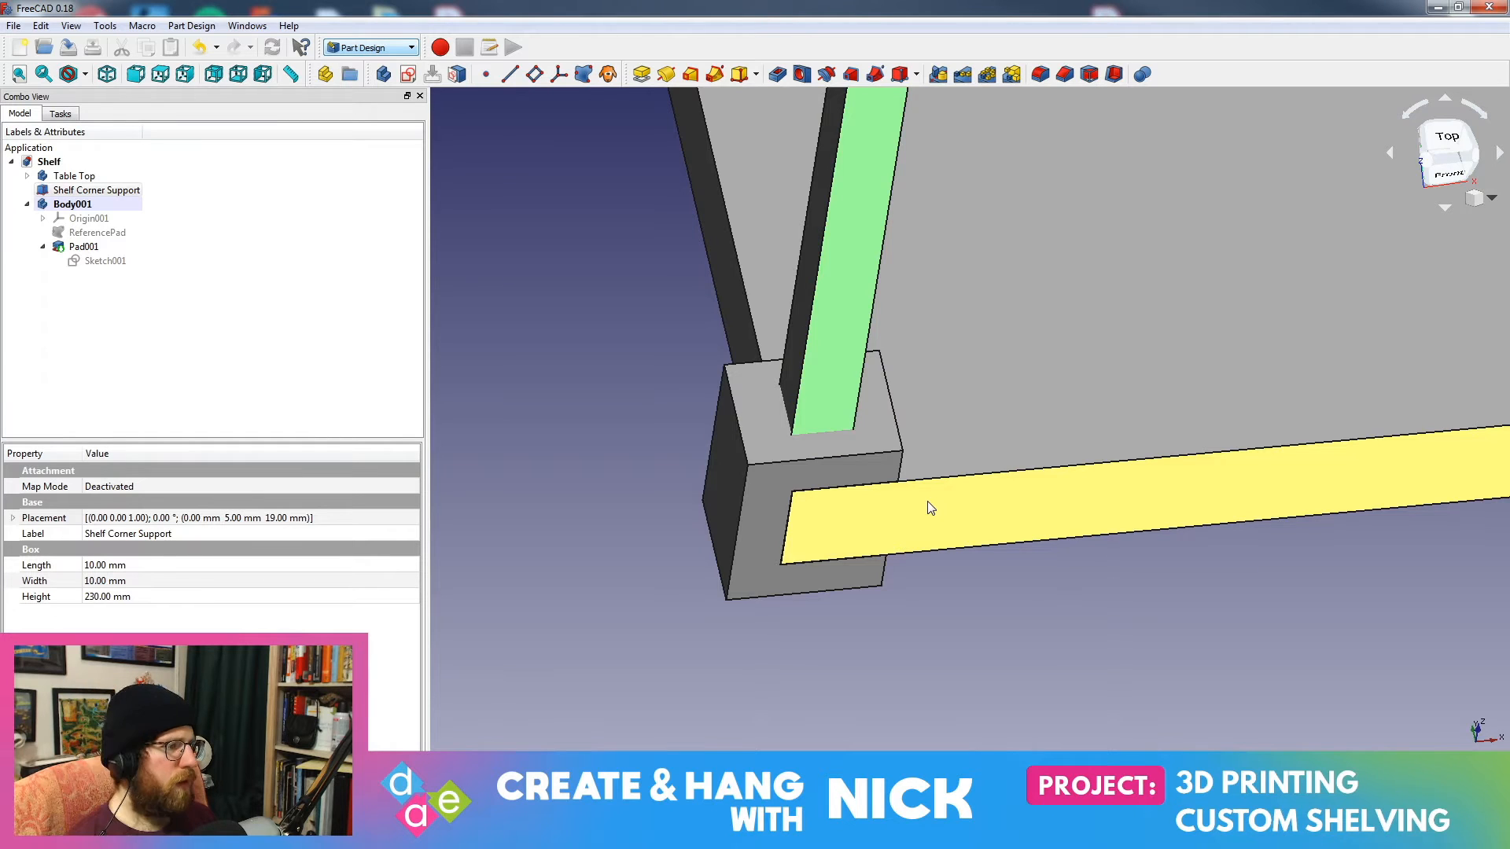
pyautogui.moveTo(931, 509); pyautogui.dragTo(860, 563, button='middle')
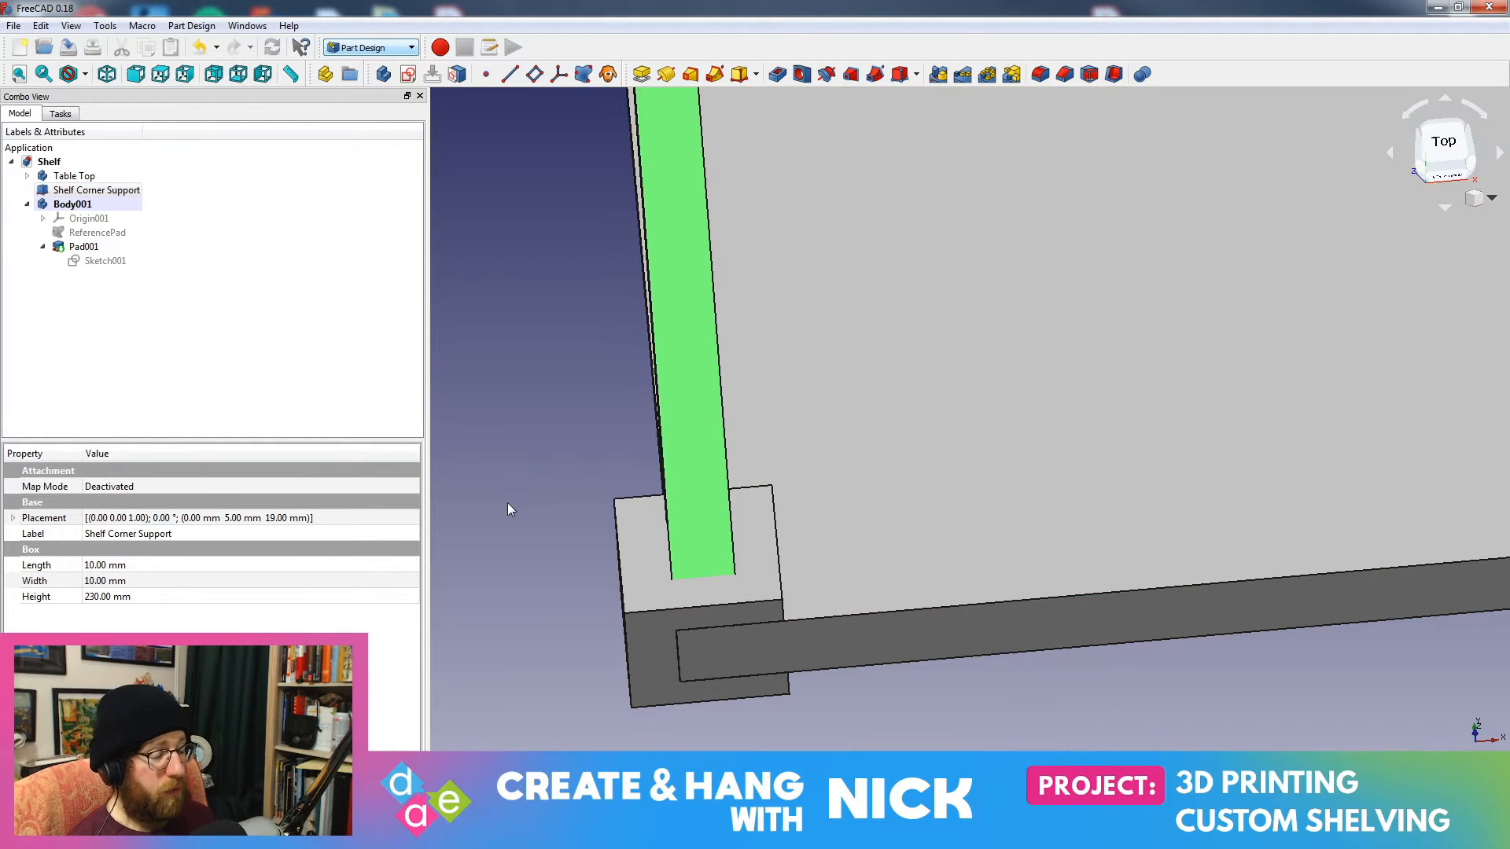
pyautogui.click(72, 205)
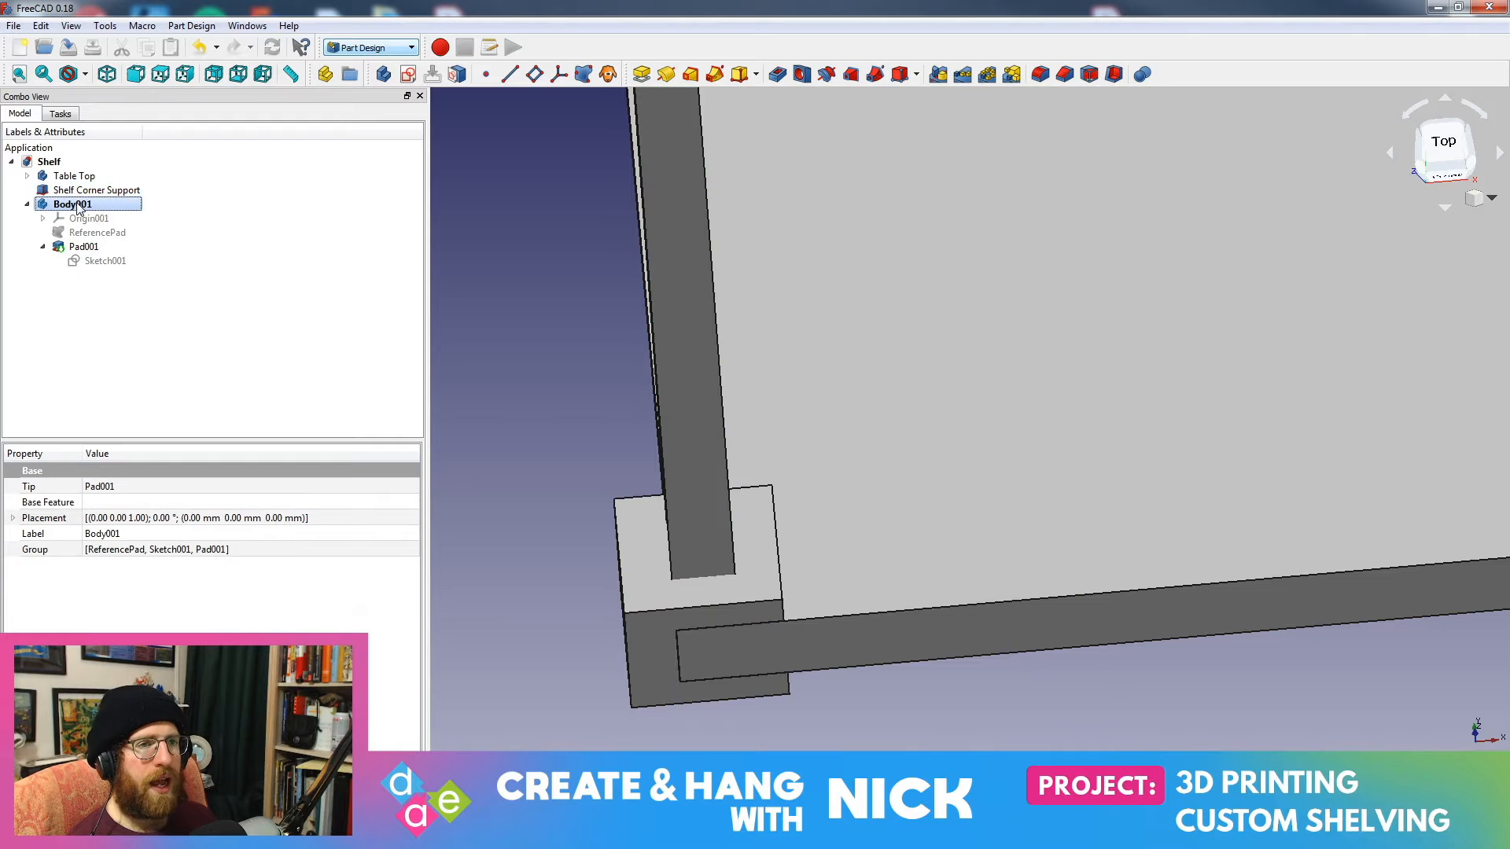
pyautogui.press('space')
pyautogui.press('space')
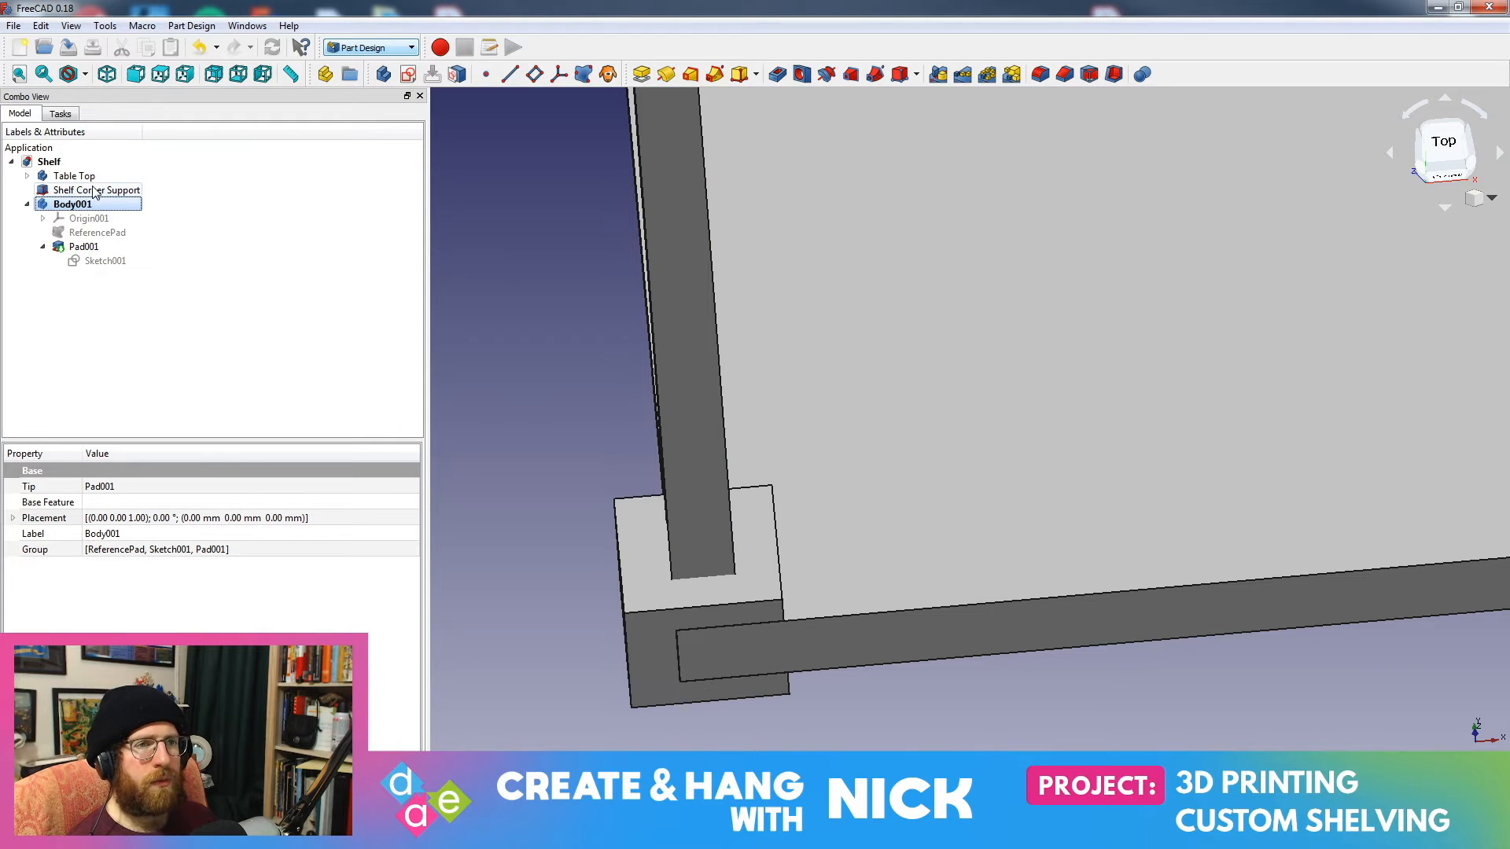
pyautogui.click(75, 191)
pyautogui.press('space')
# Step: Create a new sketch on the top face of the corner block
pyautogui.click(729, 552)
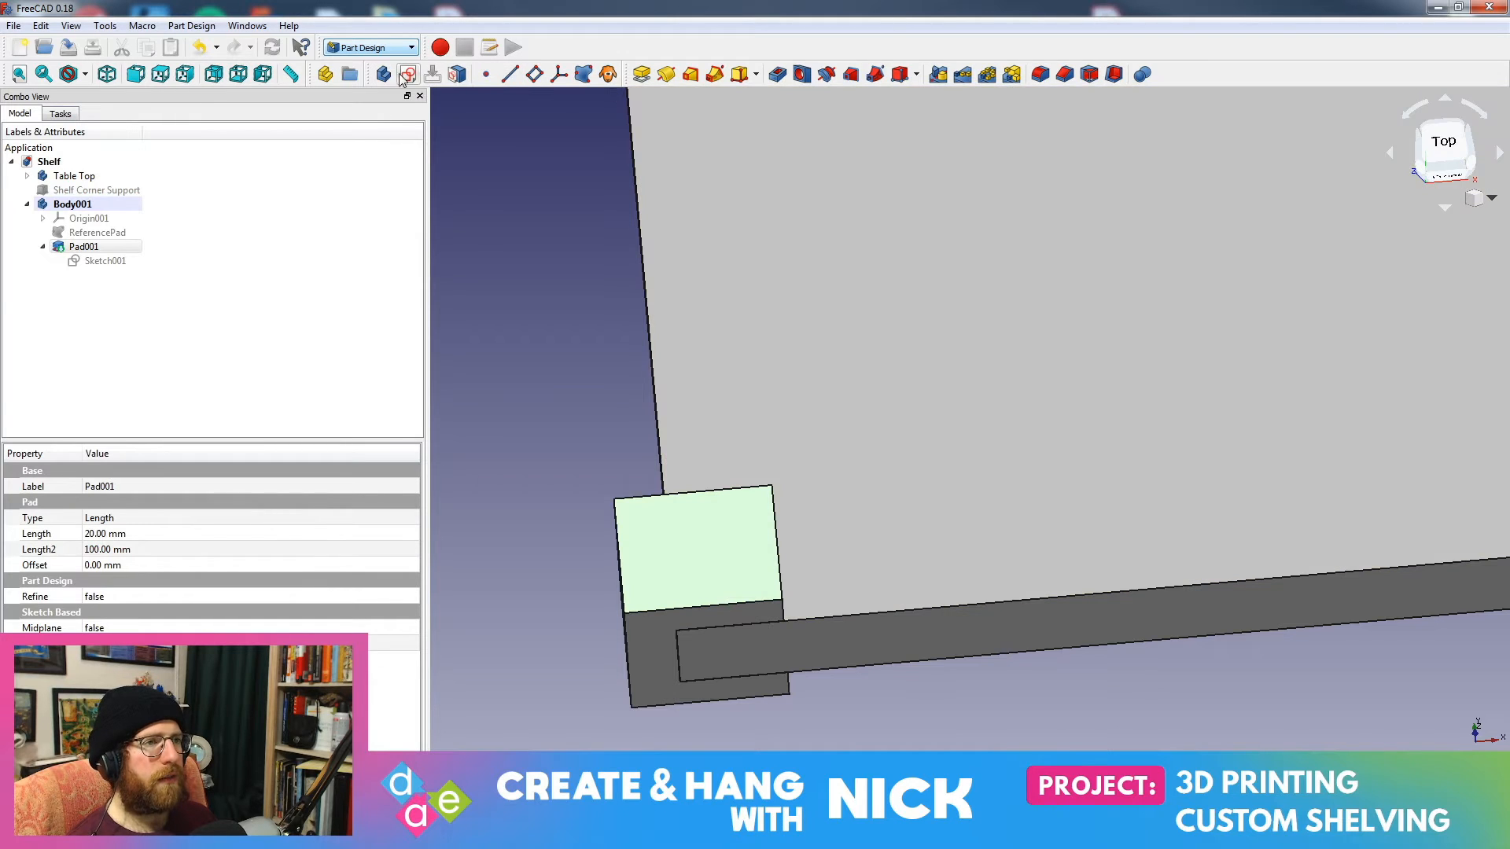
pyautogui.click(403, 73)
pyautogui.moveTo(751, 610)
pyautogui.mouseDown(button='middle')
pyautogui.moveTo(826, 291)
pyautogui.moveTo(846, 269)
pyautogui.mouseUp(button='middle')
pyautogui.scroll(3, 819, 500)
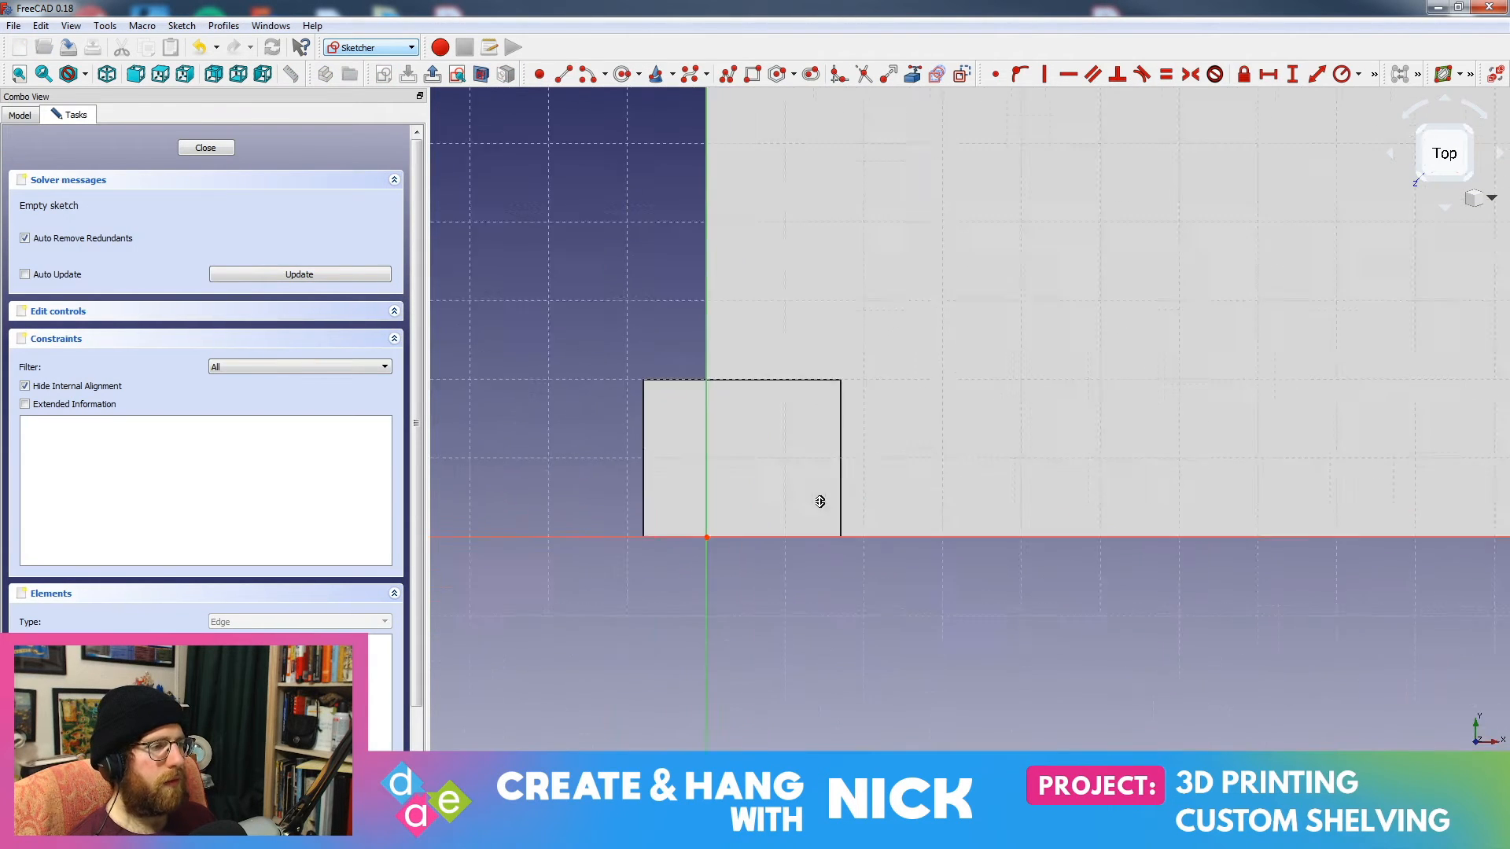
pyautogui.moveTo(817, 493)
pyautogui.mouseDown(button='middle')
pyautogui.moveTo(900, 458)
pyautogui.moveTo(1096, 431)
pyautogui.moveTo(1098, 503)
pyautogui.mouseUp(button='middle')
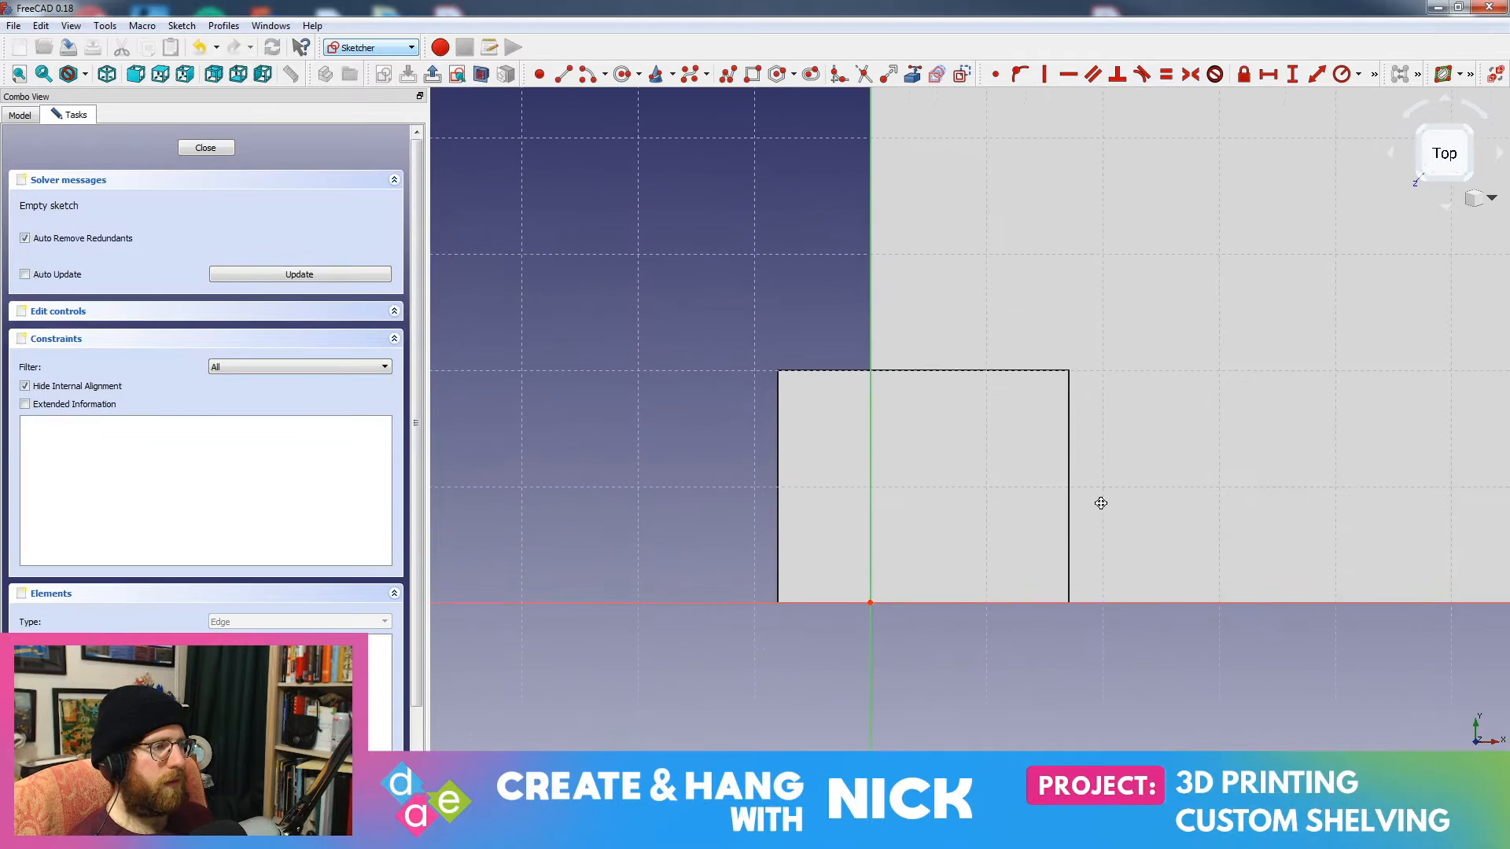
pyautogui.moveTo(948, 613); pyautogui.dragTo(865, 561, button='middle')
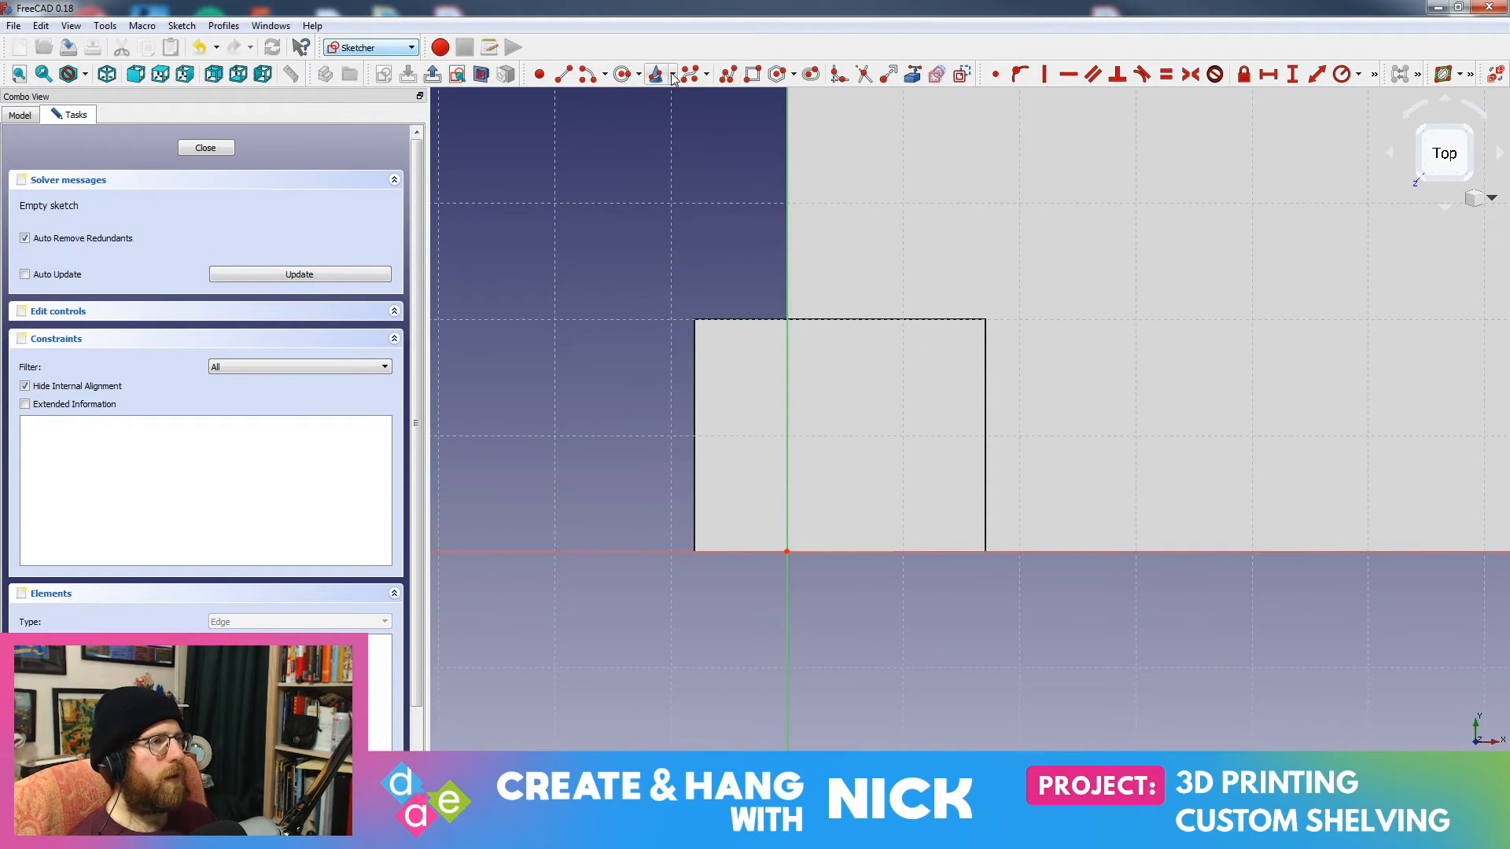
# Step: Sketch a rectangle about 17.7 mm wide and 13.8 mm high inside the corner block's top face
pyautogui.click(753, 76)
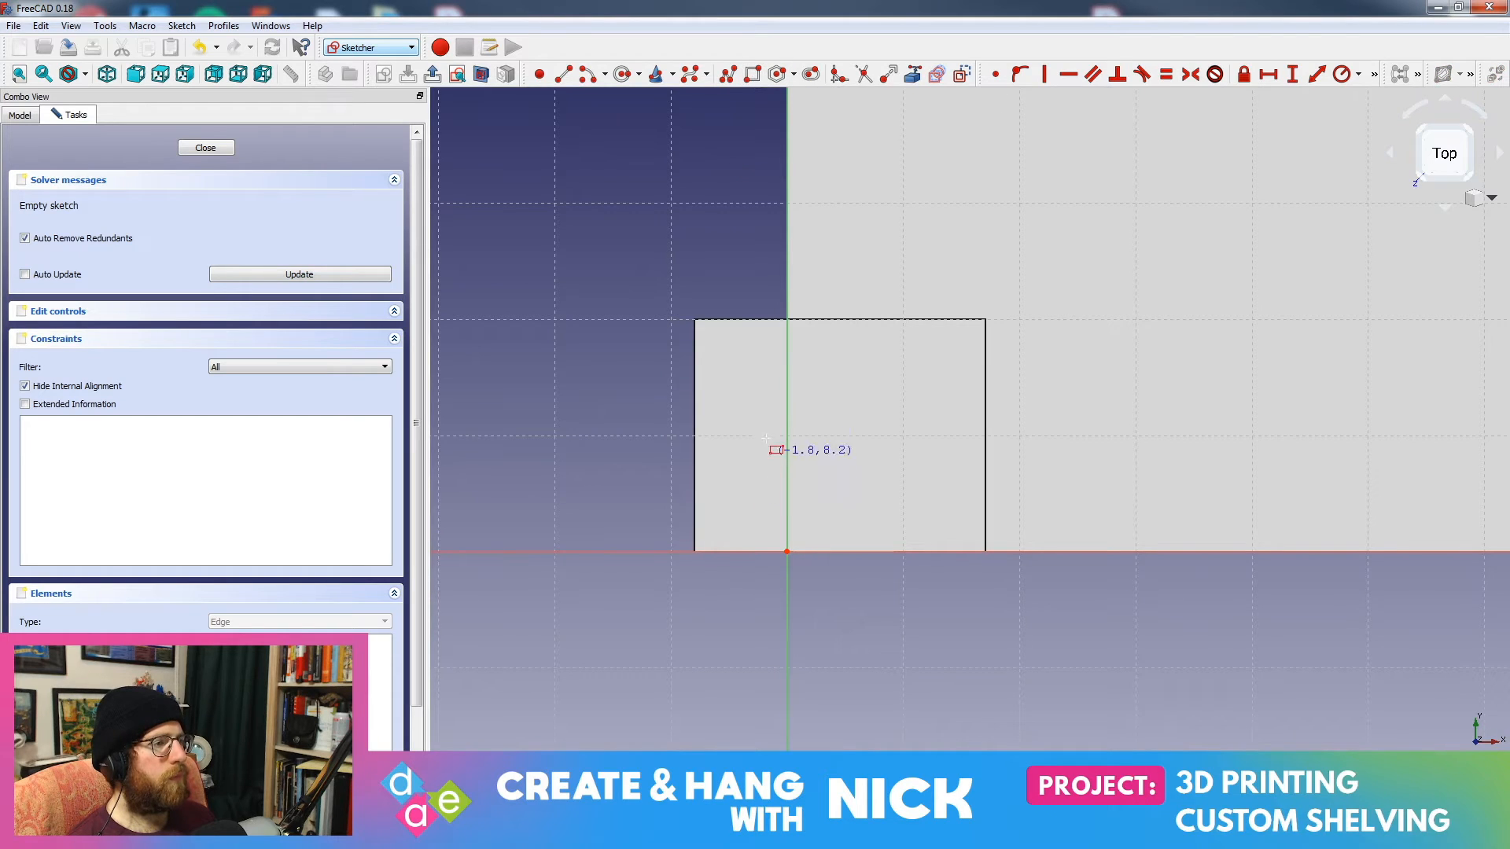
pyautogui.click(733, 362)
pyautogui.click(940, 517)
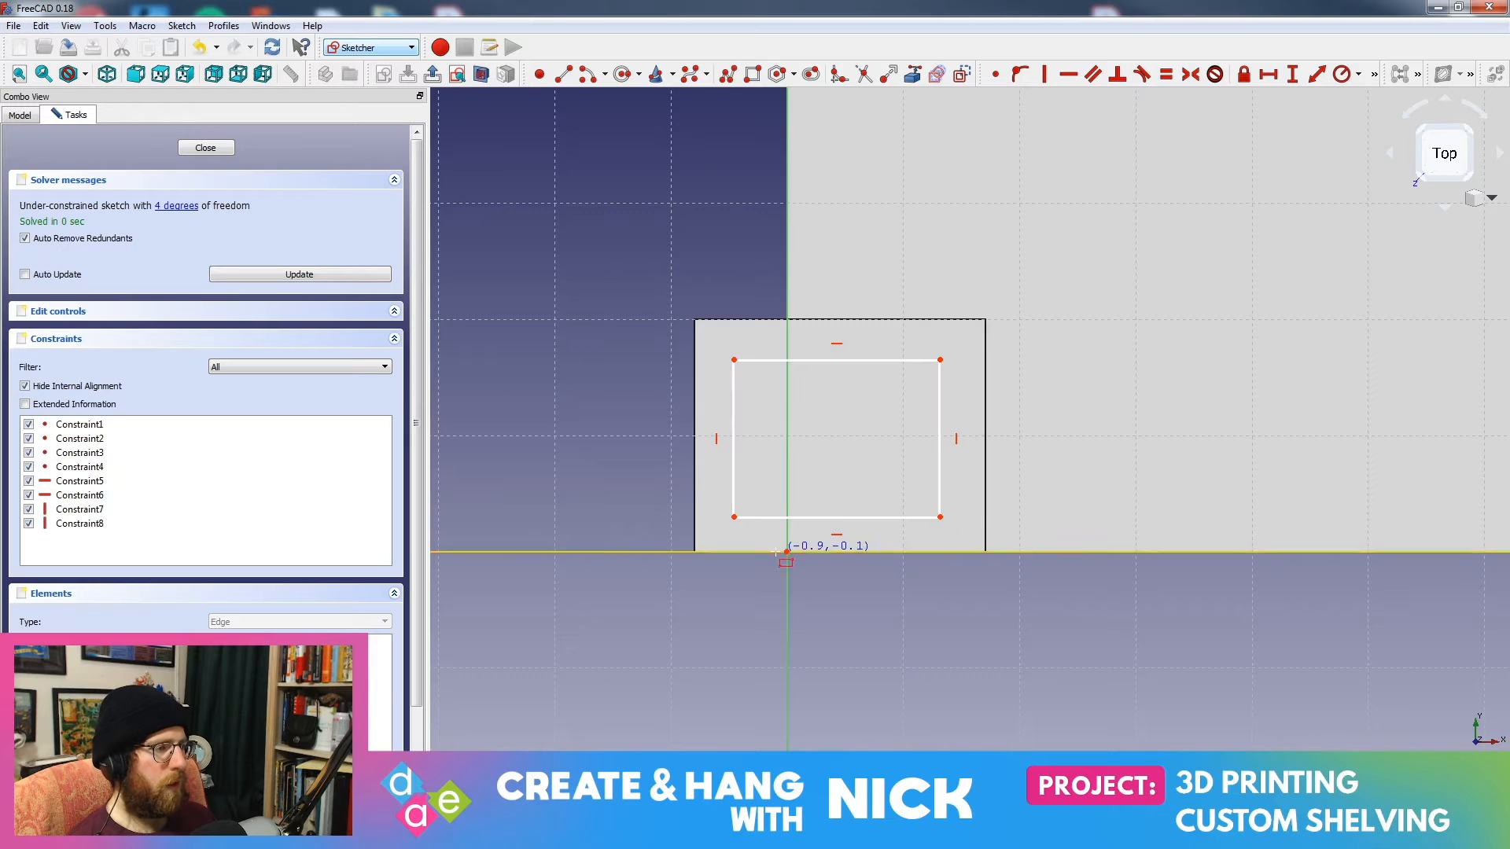
pyautogui.moveTo(847, 360); pyautogui.dragTo(848, 357)
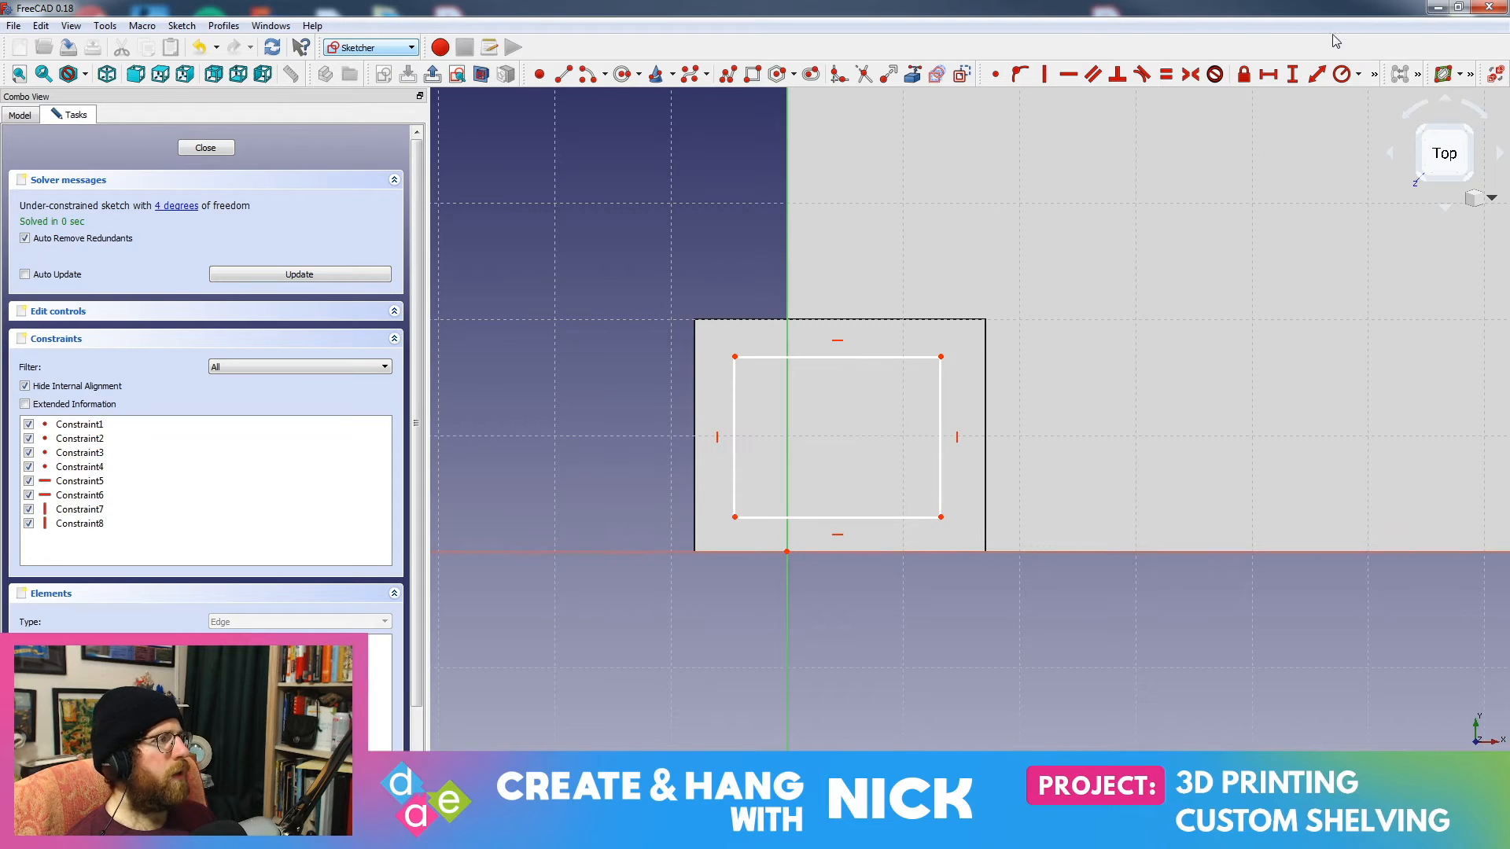
# Step: Constrain the rectangle's top edge to a horizontal length of 10.05 mm
pyautogui.click(1269, 76)
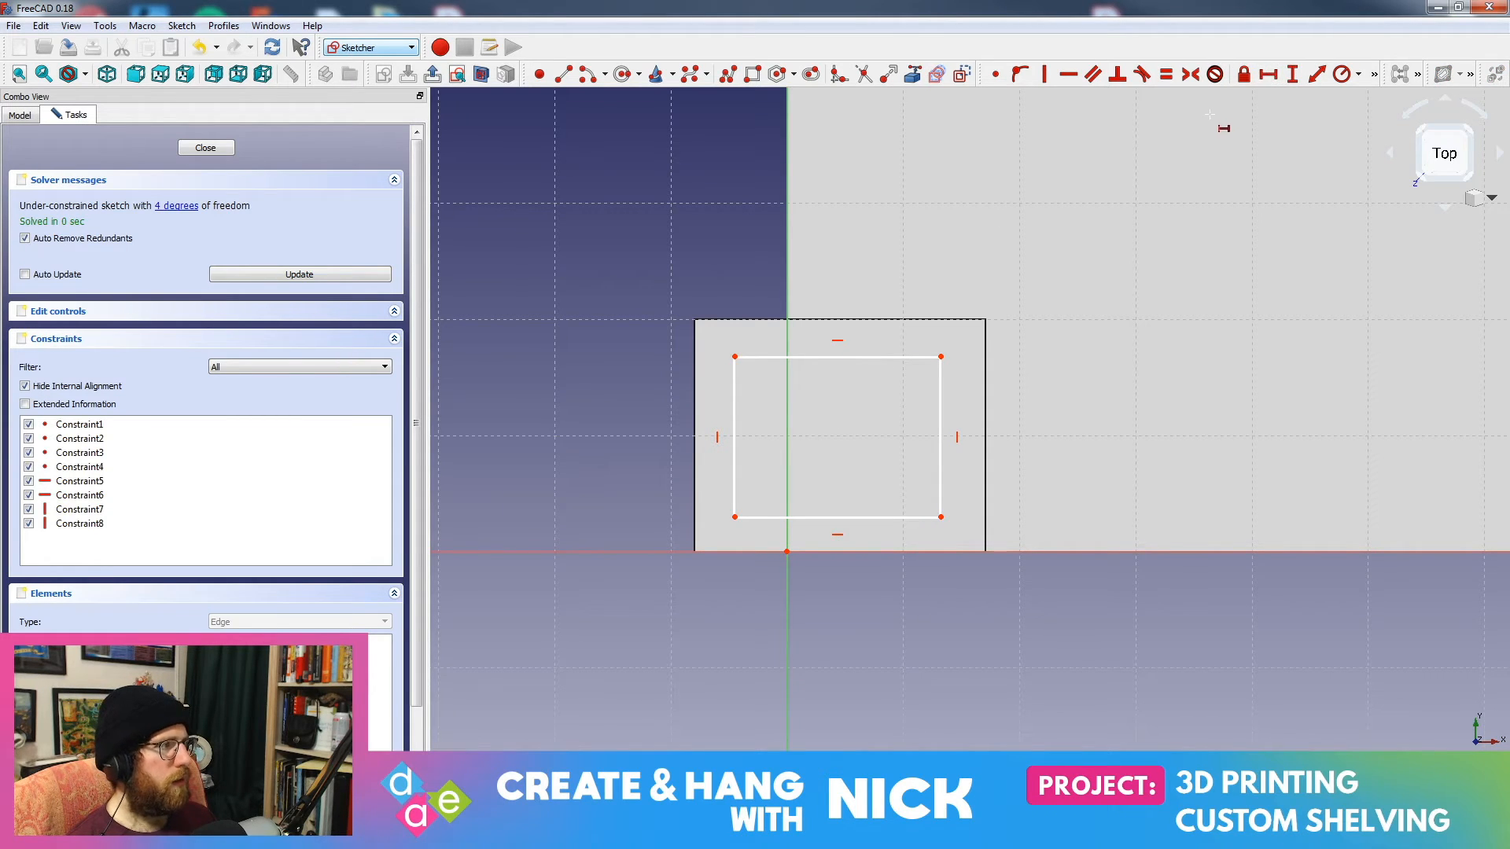
pyautogui.click(833, 359)
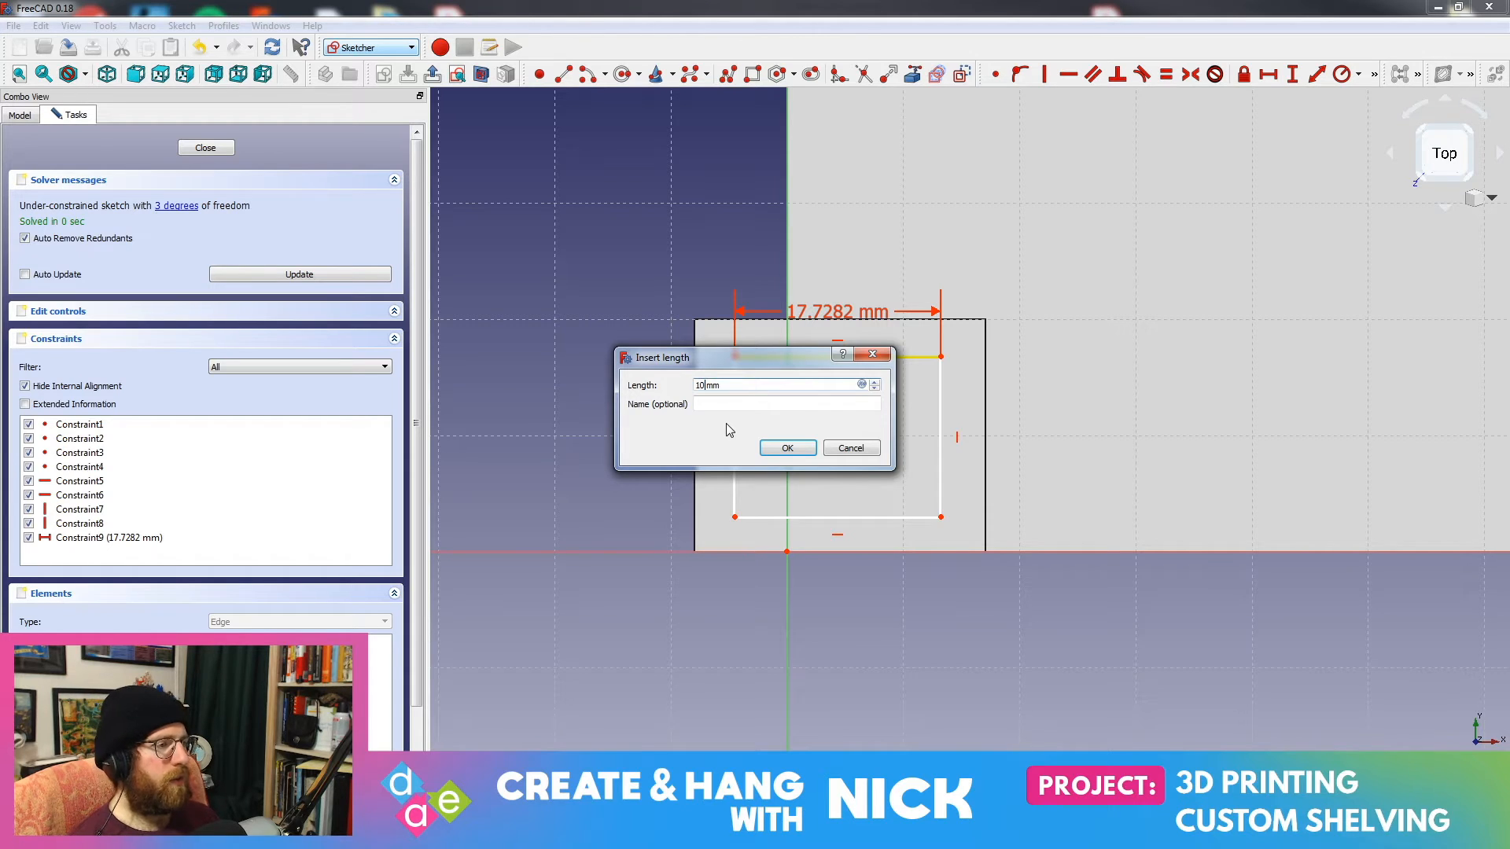
pyautogui.write('5')
pyautogui.press('Return')
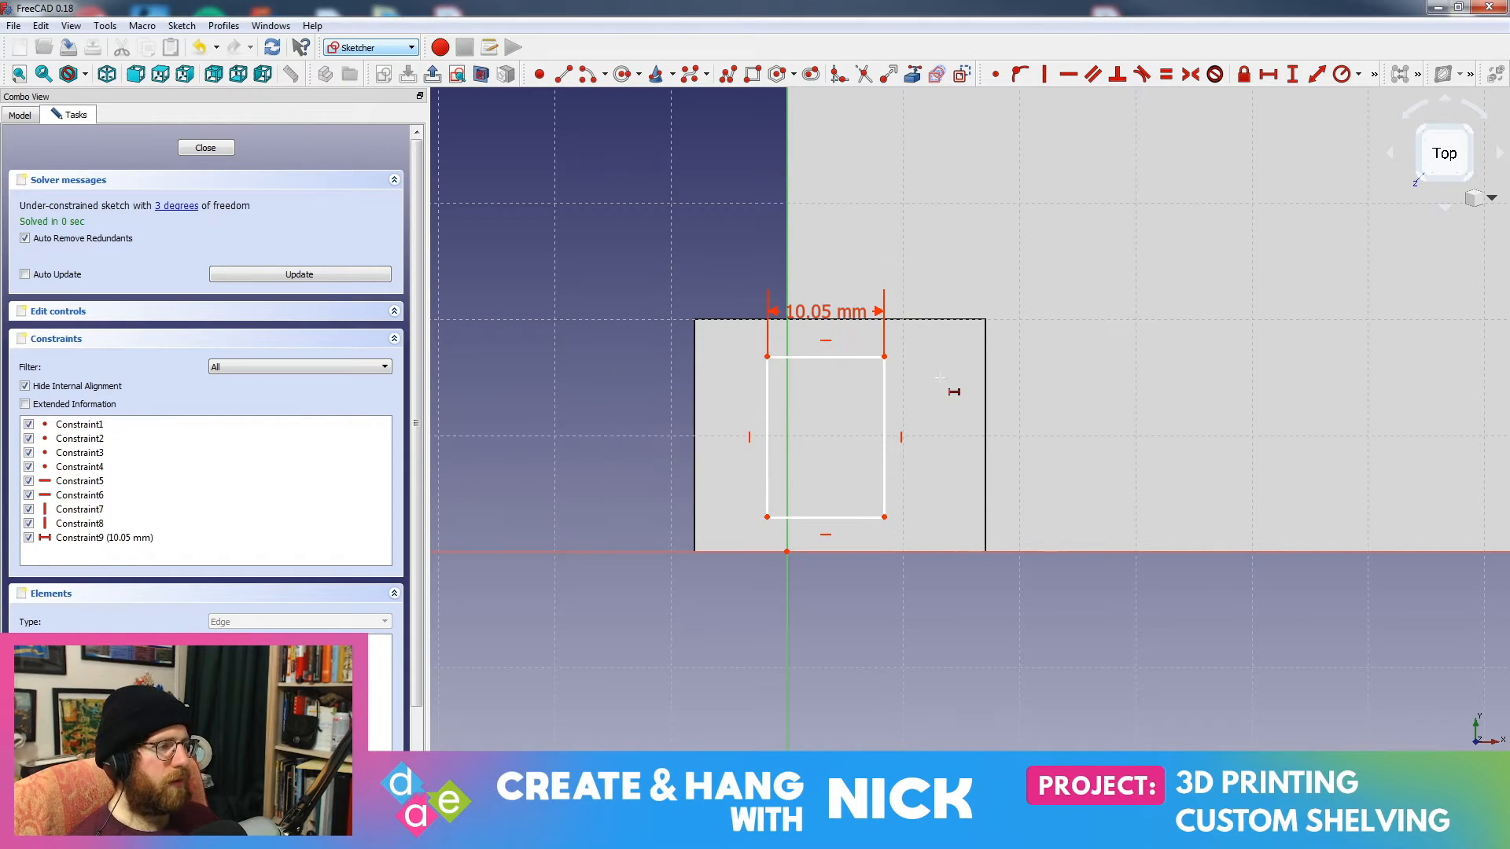
# Step: Apply an equal-length constraint between the rectangle's top and bottom edges
pyautogui.click(885, 408)
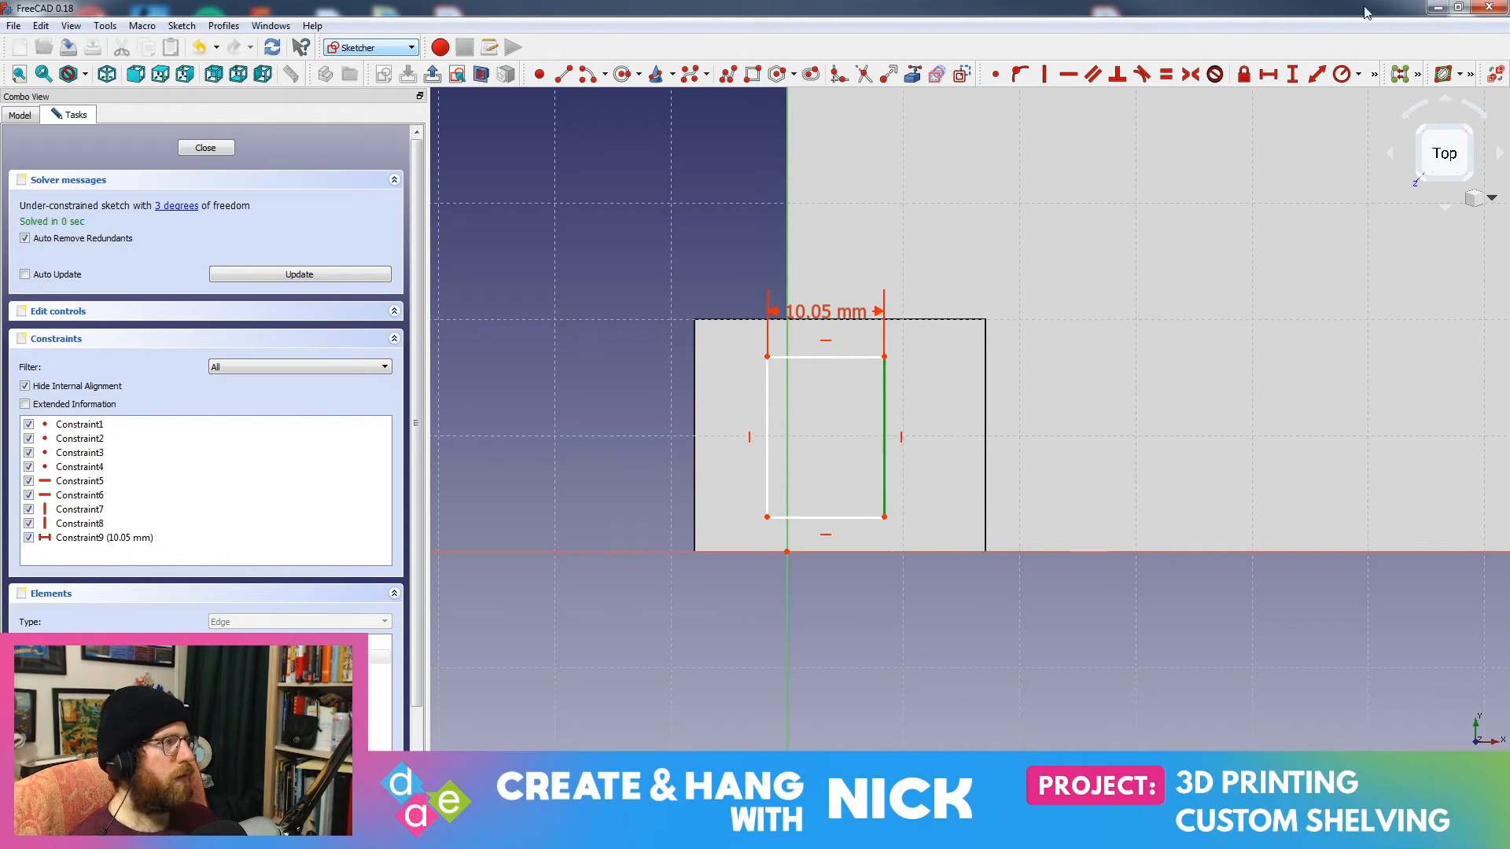
pyautogui.click(843, 515)
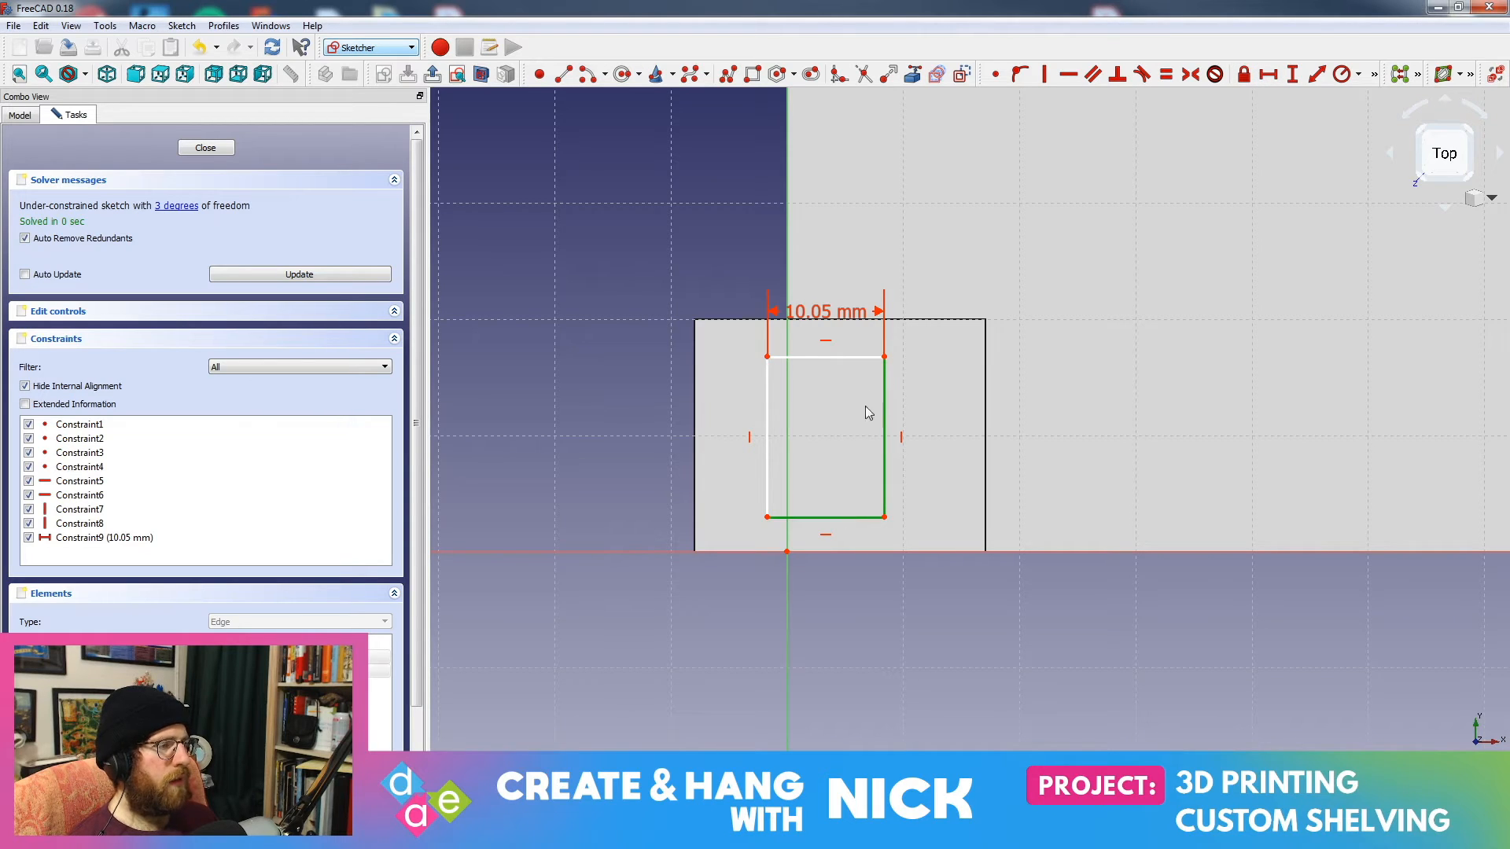
pyautogui.click(814, 529)
pyautogui.click(845, 358)
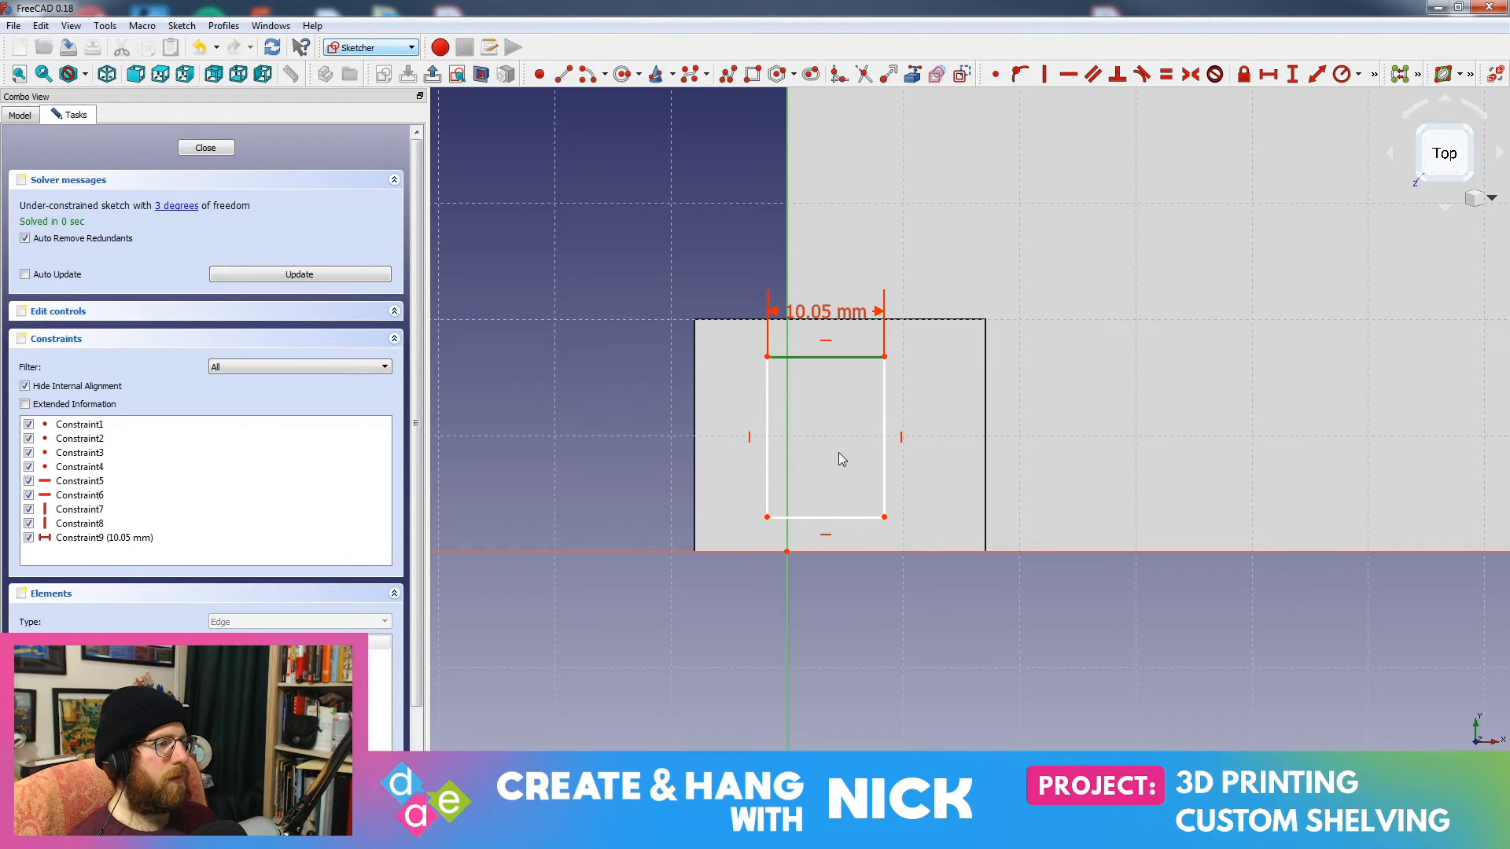
pyautogui.click(841, 519)
pyautogui.click(1167, 73)
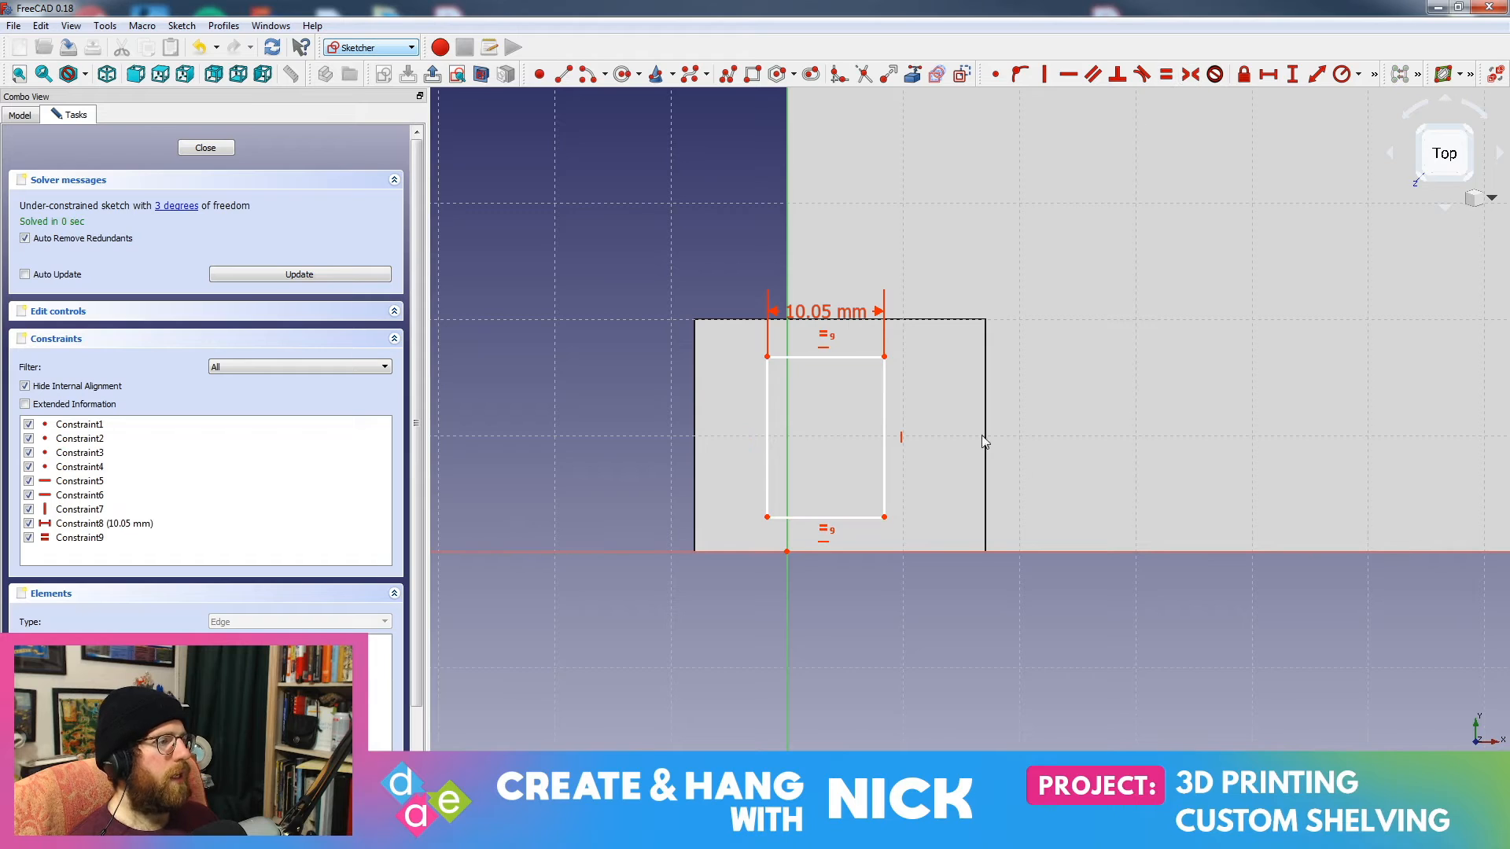
# Step: Constrain the rectangle's right edge to a vertical length of 10.05 mm
pyautogui.click(885, 405)
pyautogui.press('i')
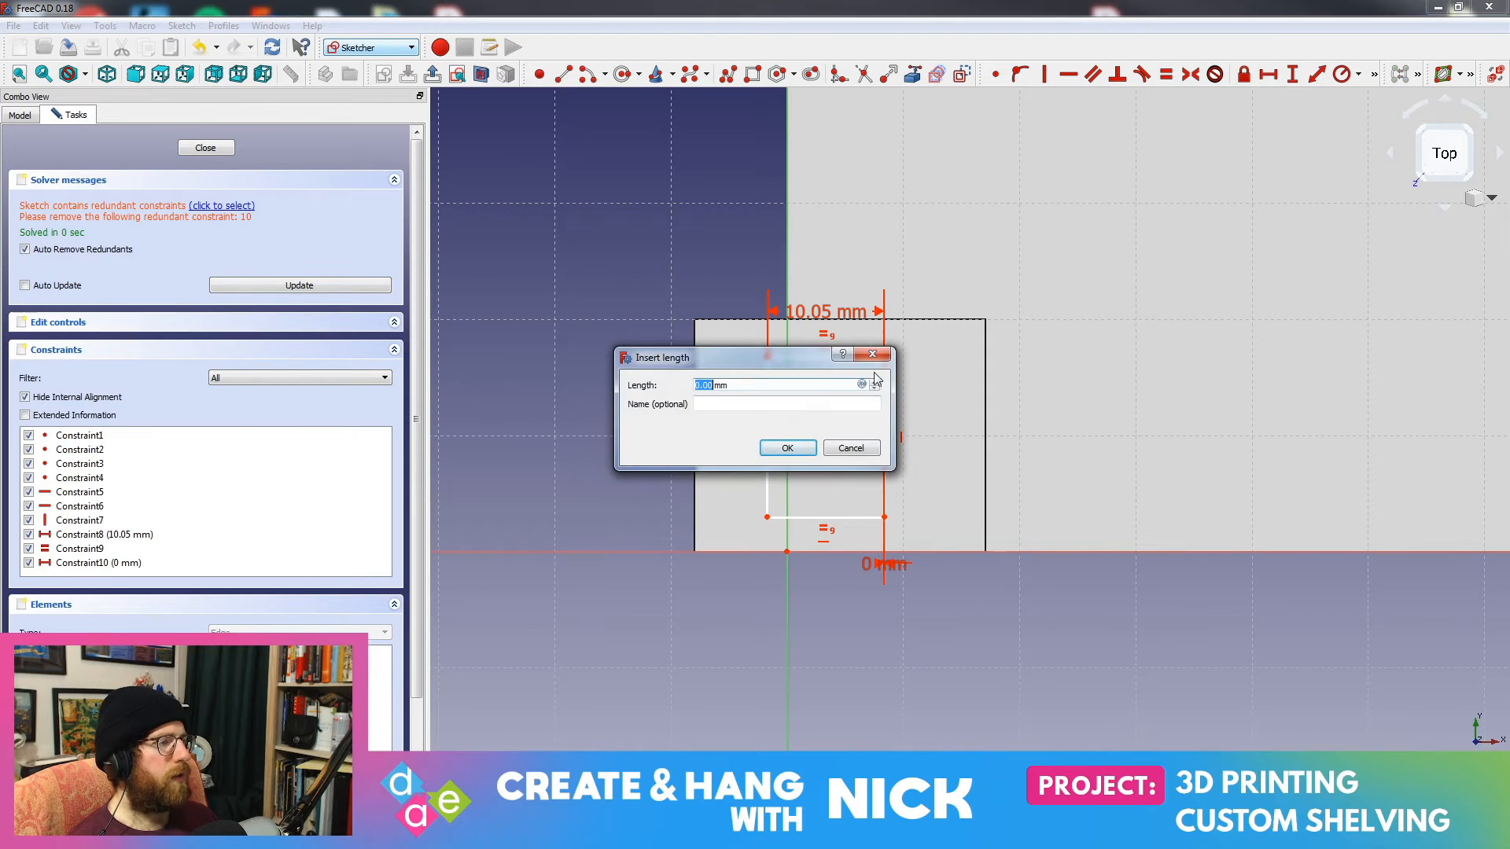
pyautogui.click(872, 445)
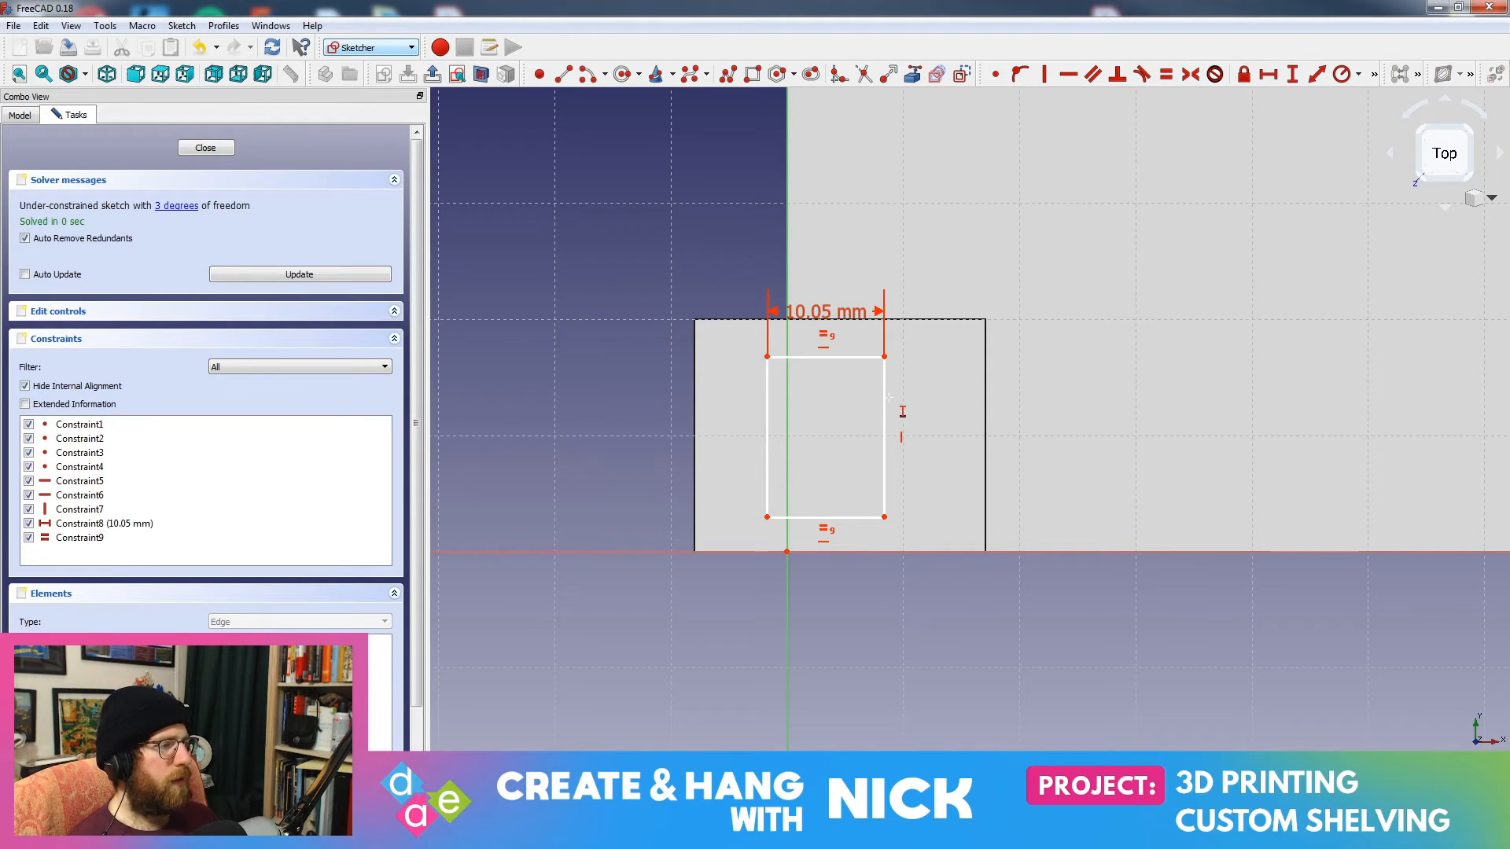
pyautogui.doubleClick(837, 456)
pyautogui.write('10.05')
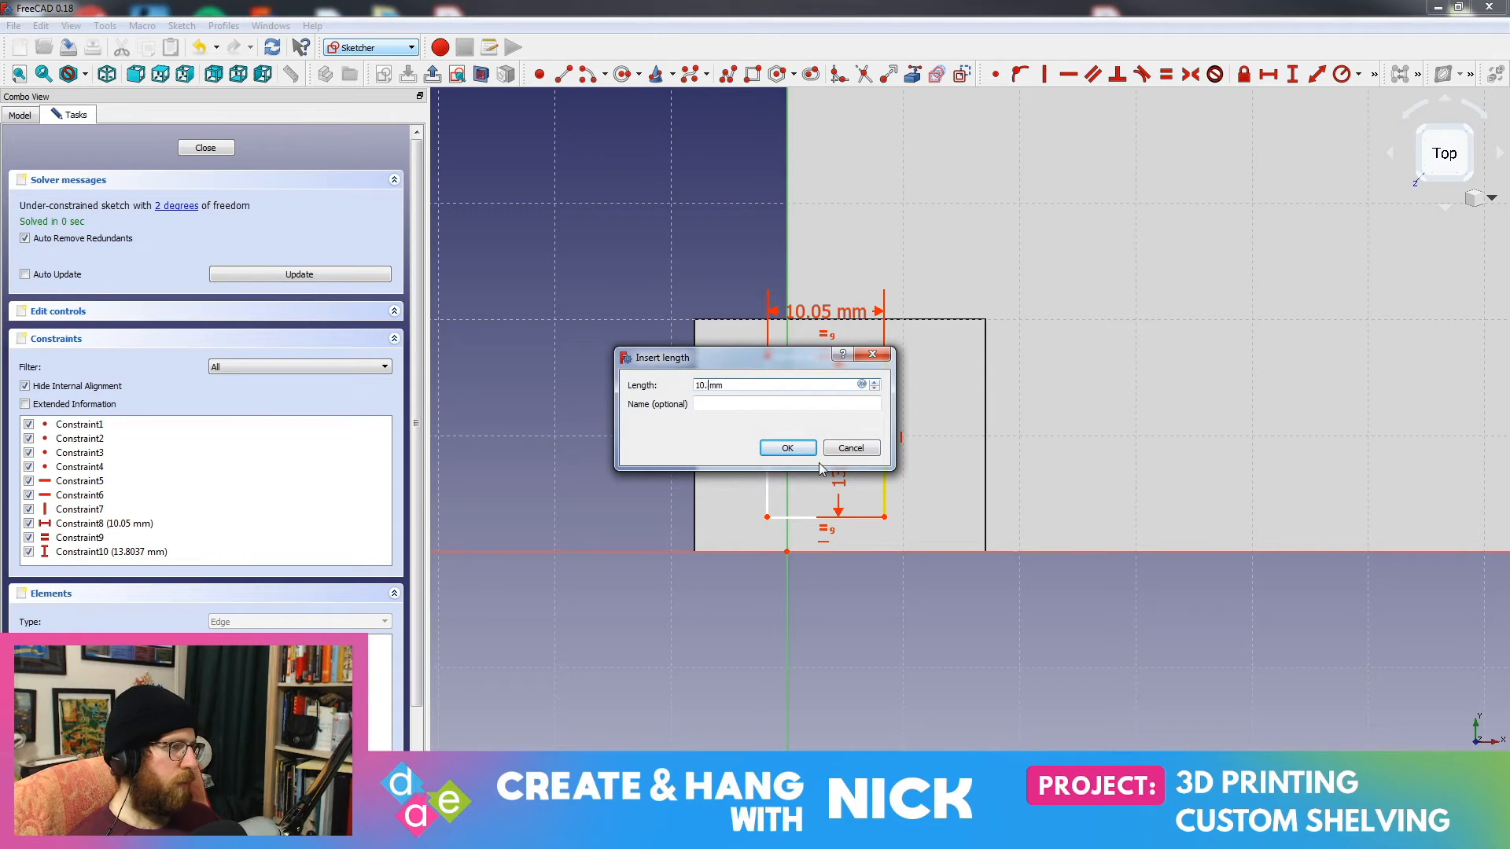
pyautogui.press('Return')
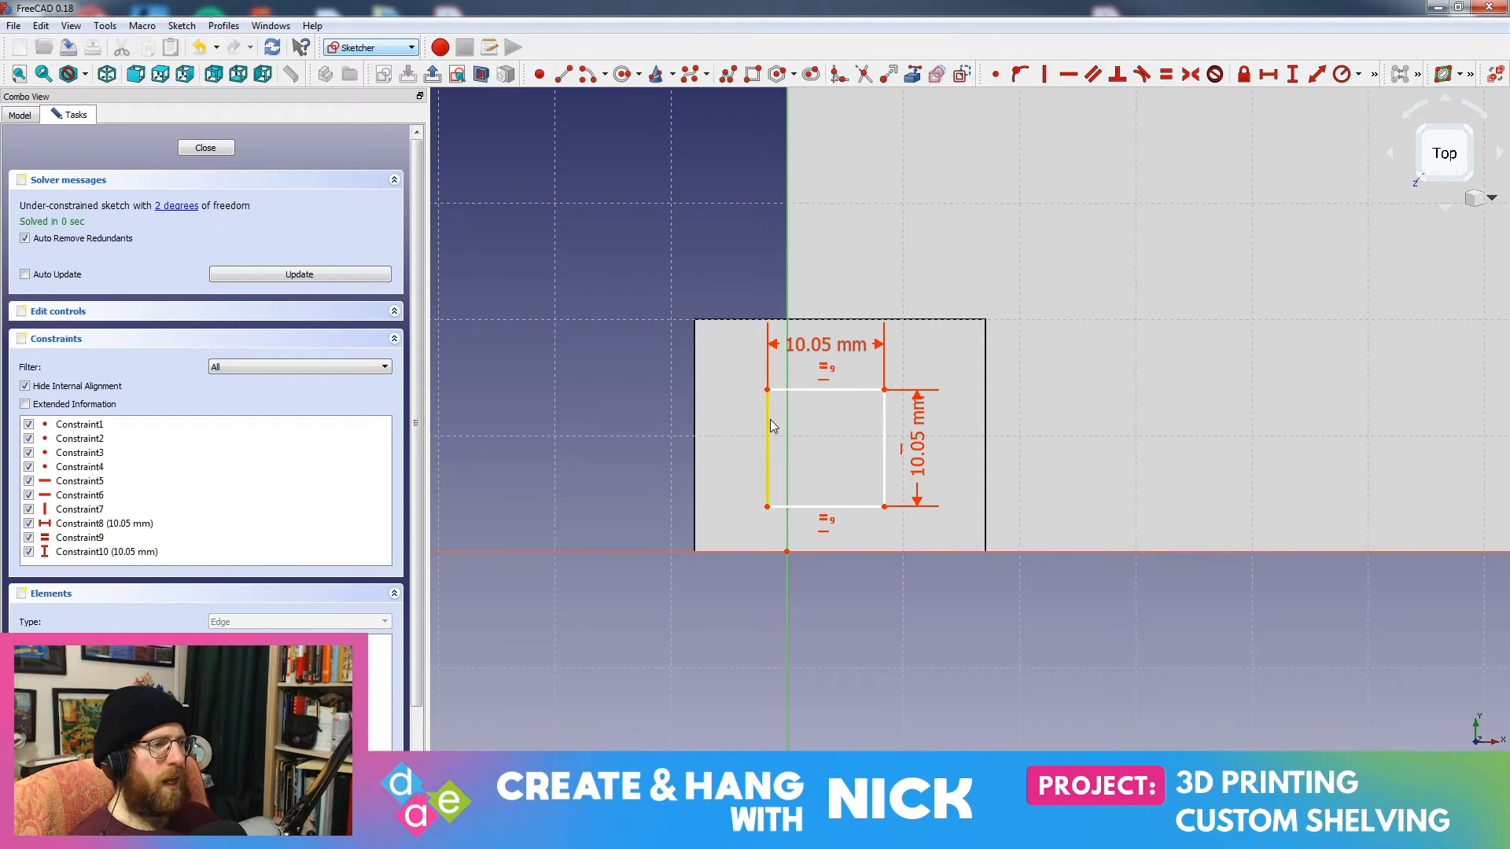
# Step: Bring the corner block's left edge into the socket sketch as external geometry
pyautogui.moveTo(770, 419)
pyautogui.mouseDown()
pyautogui.moveTo(740, 423)
pyautogui.moveTo(785, 405)
pyautogui.moveTo(750, 441)
pyautogui.mouseUp()
pyautogui.scroll(3, 785, 412)
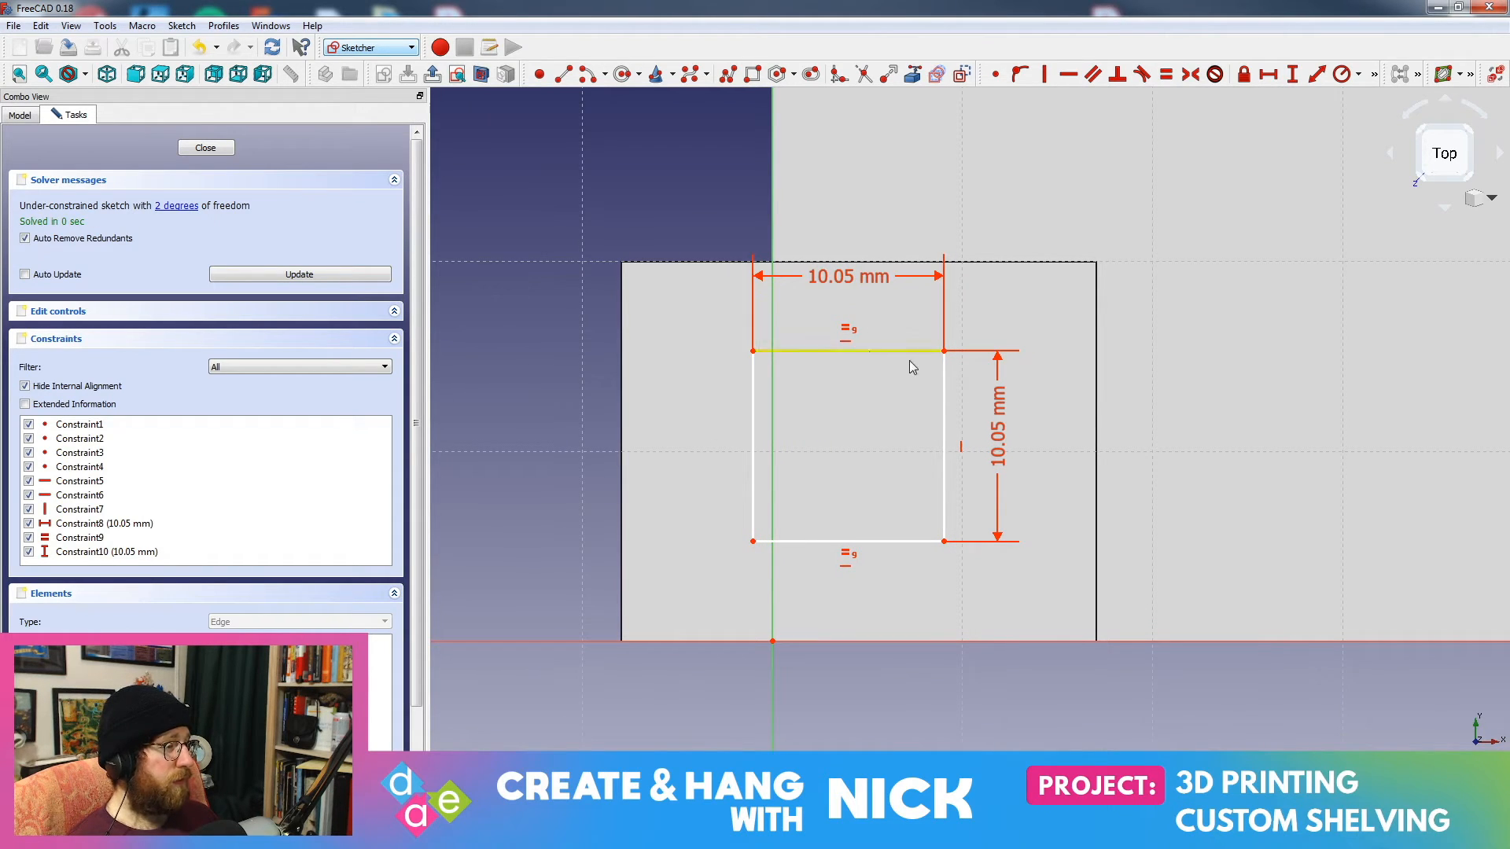
pyautogui.click(753, 419)
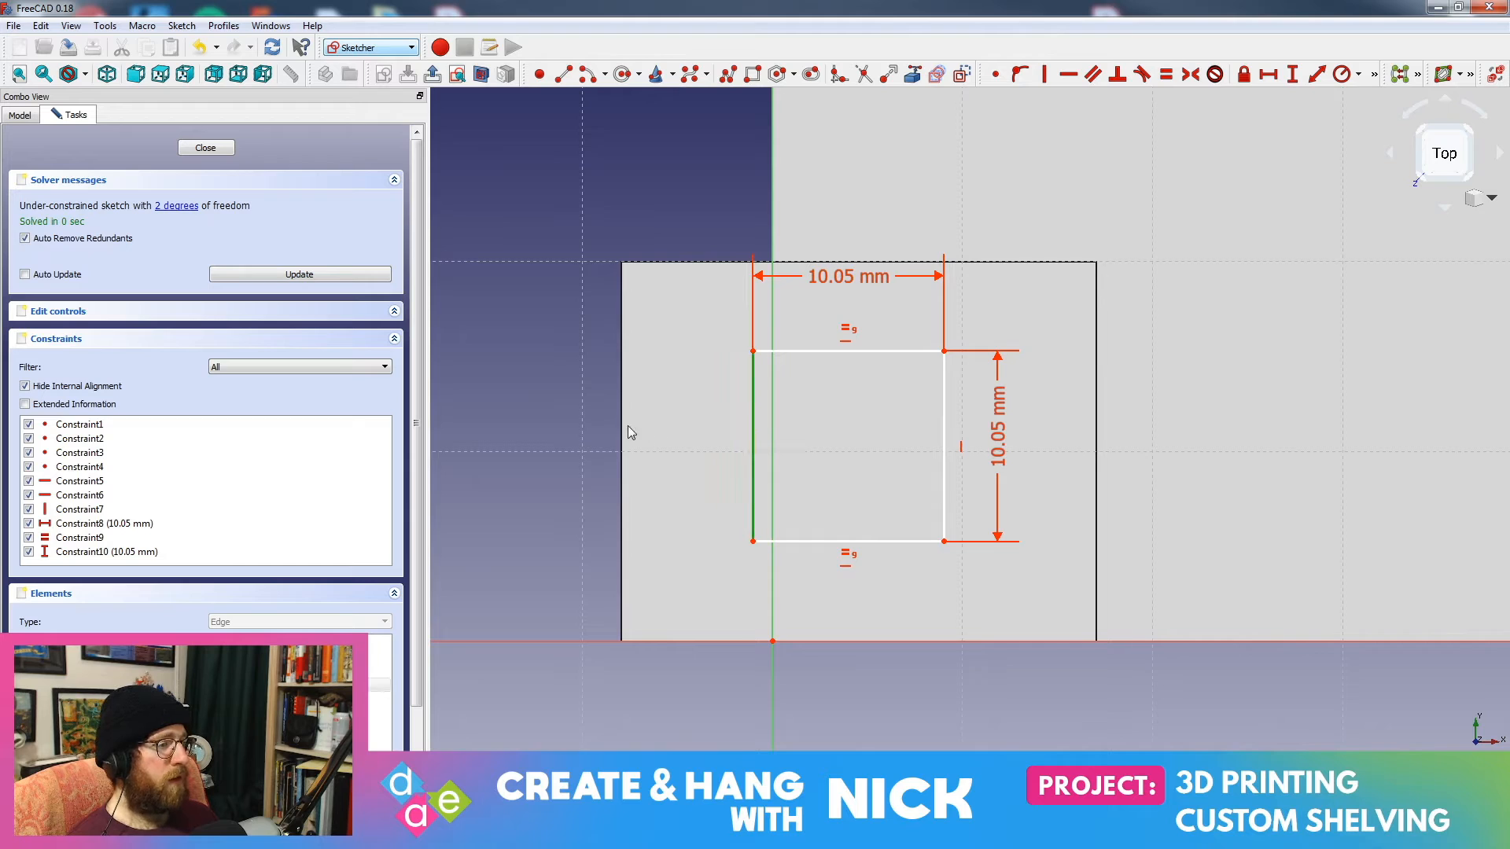
pyautogui.click(912, 75)
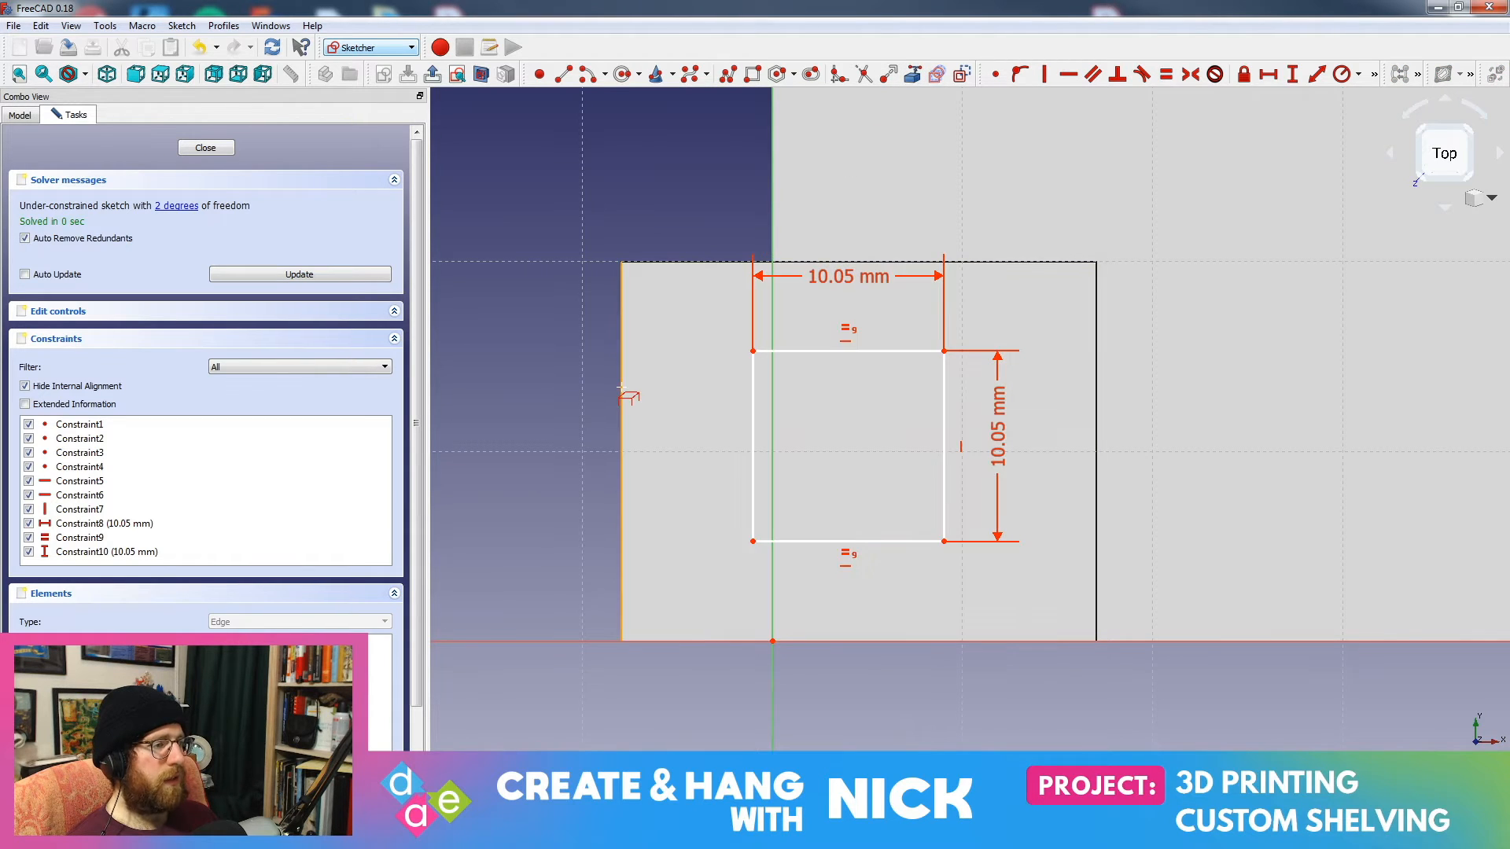
pyautogui.click(621, 384)
pyautogui.rightClick(796, 442)
# Step: Try to apply a distance constraint between the square's left edge and the block's linked left edge
pyautogui.click(752, 412)
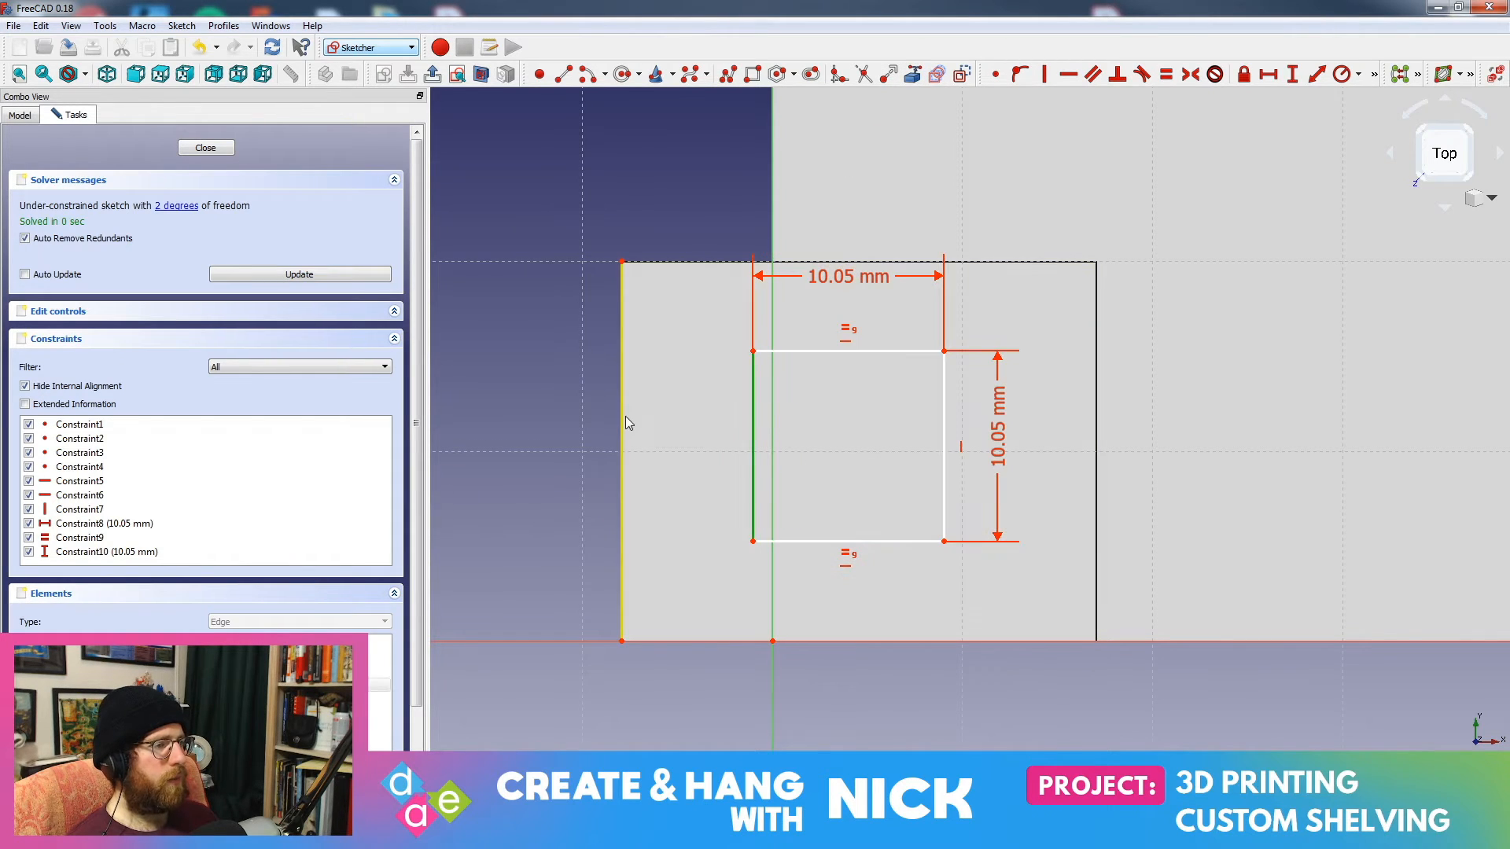
pyautogui.click(624, 417)
pyautogui.click(1268, 74)
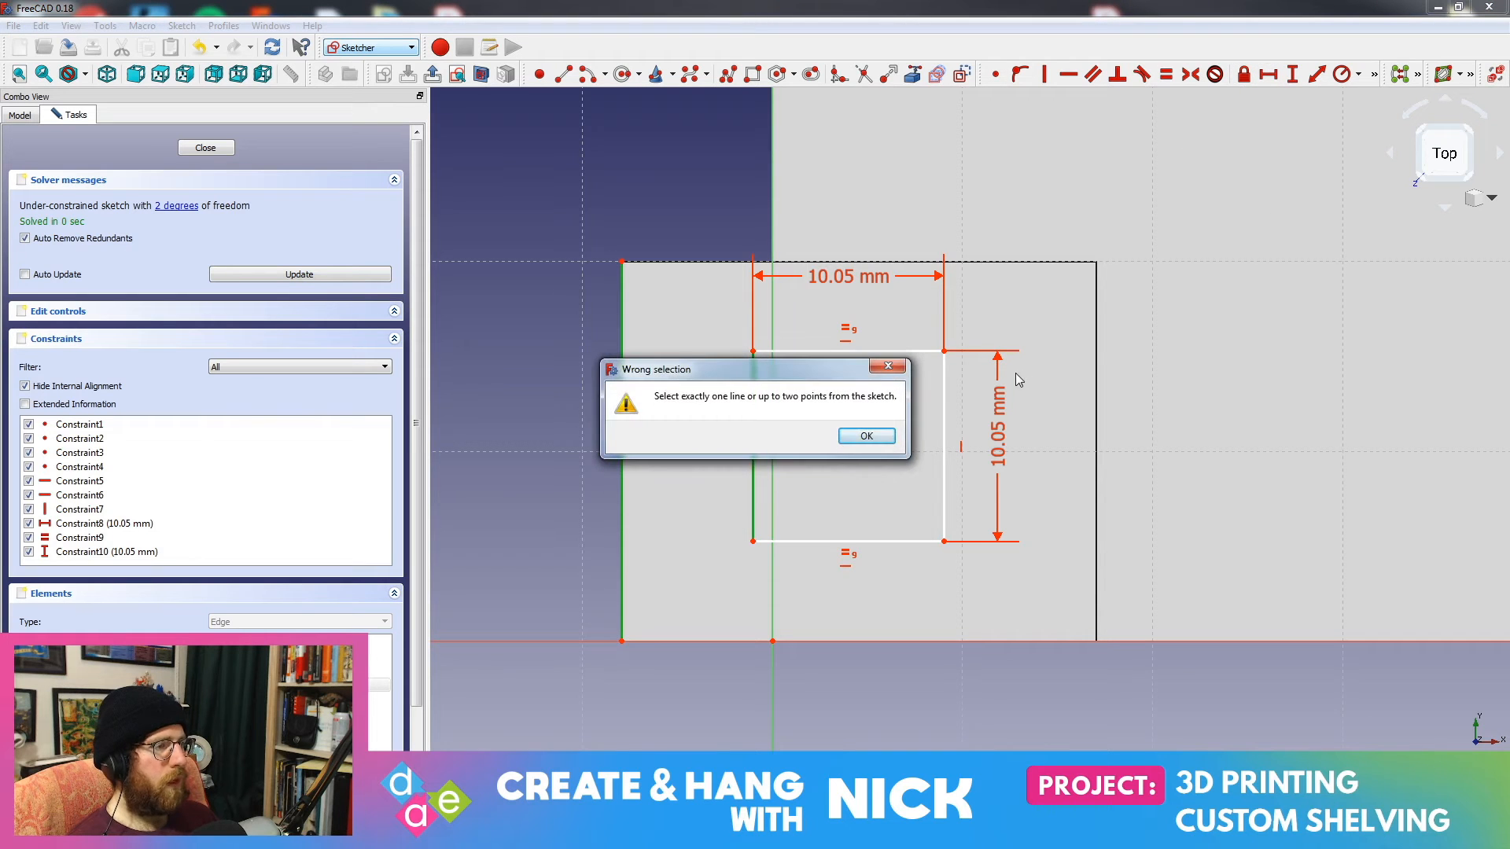
pyautogui.click(864, 437)
pyautogui.click(1315, 73)
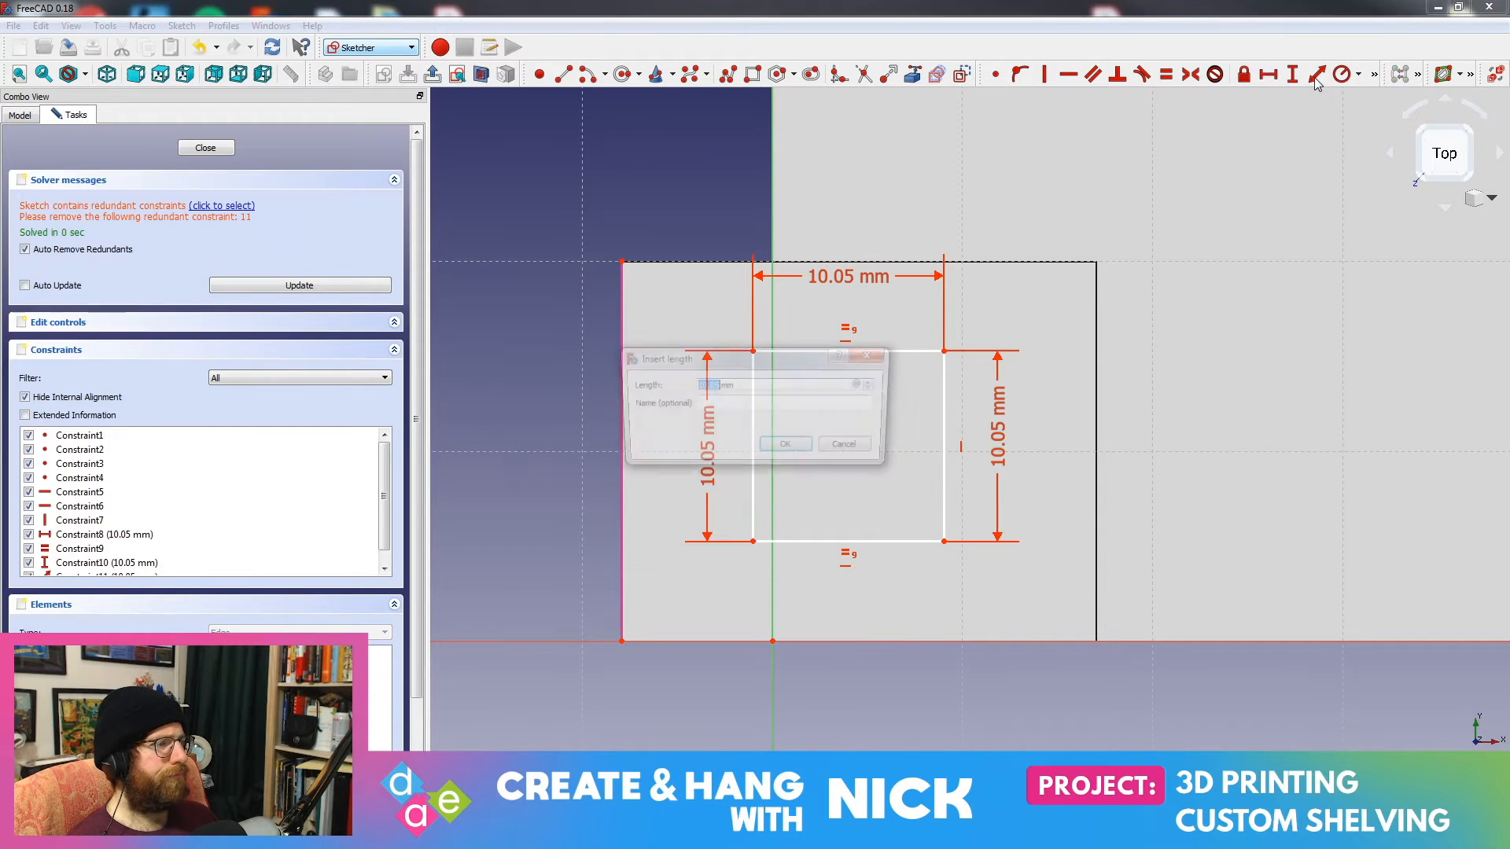
pyautogui.click(787, 447)
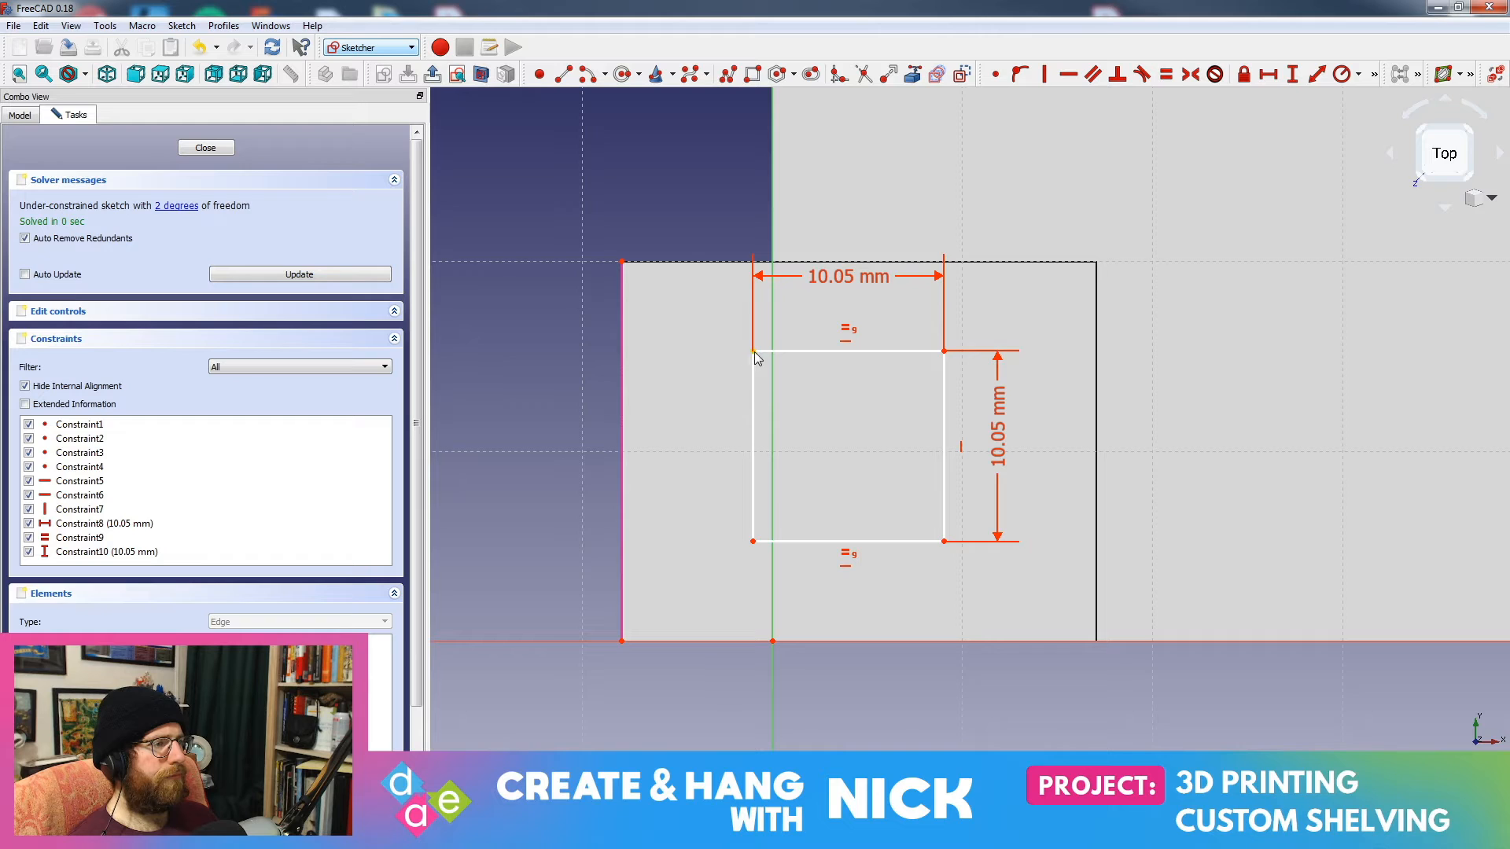
# Step: Constrain the square's upper-left corner to a distance of 5 mm from the block's linked left edge
pyautogui.click(753, 351)
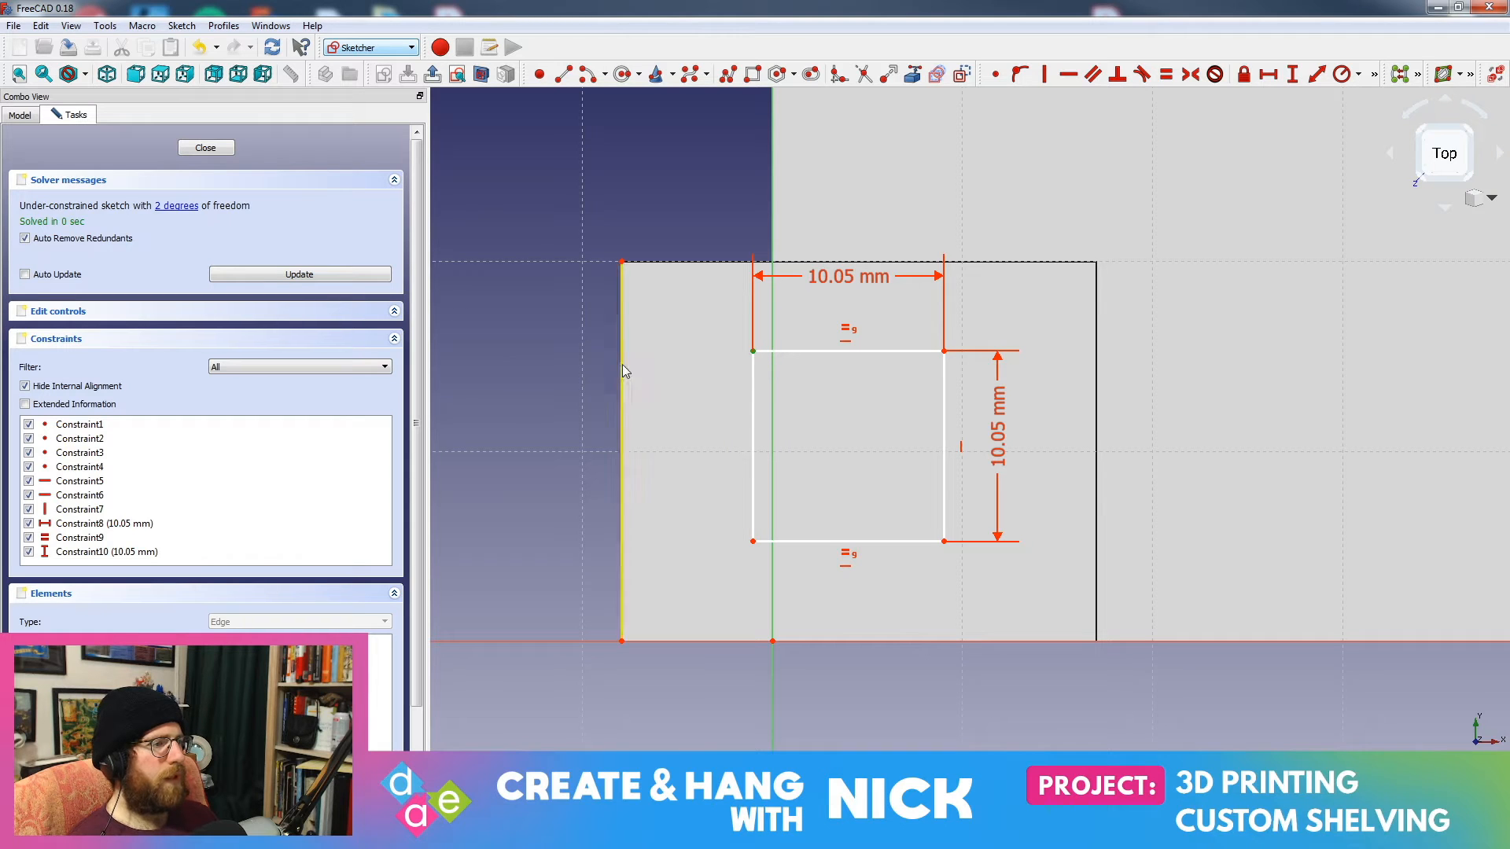
pyautogui.click(623, 369)
pyautogui.click(1317, 74)
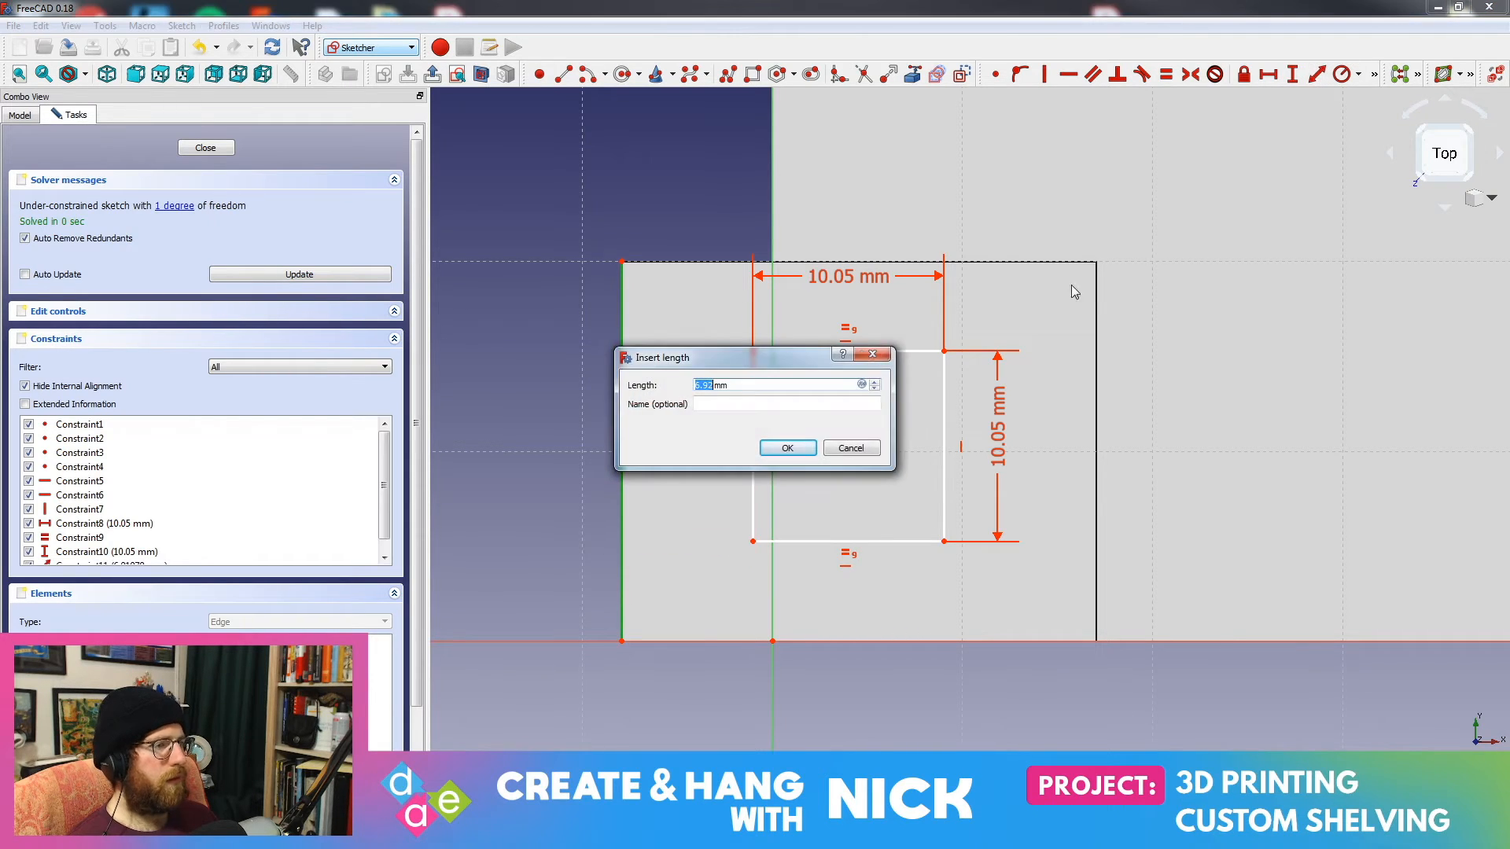
pyautogui.write('5')
pyautogui.press('Return')
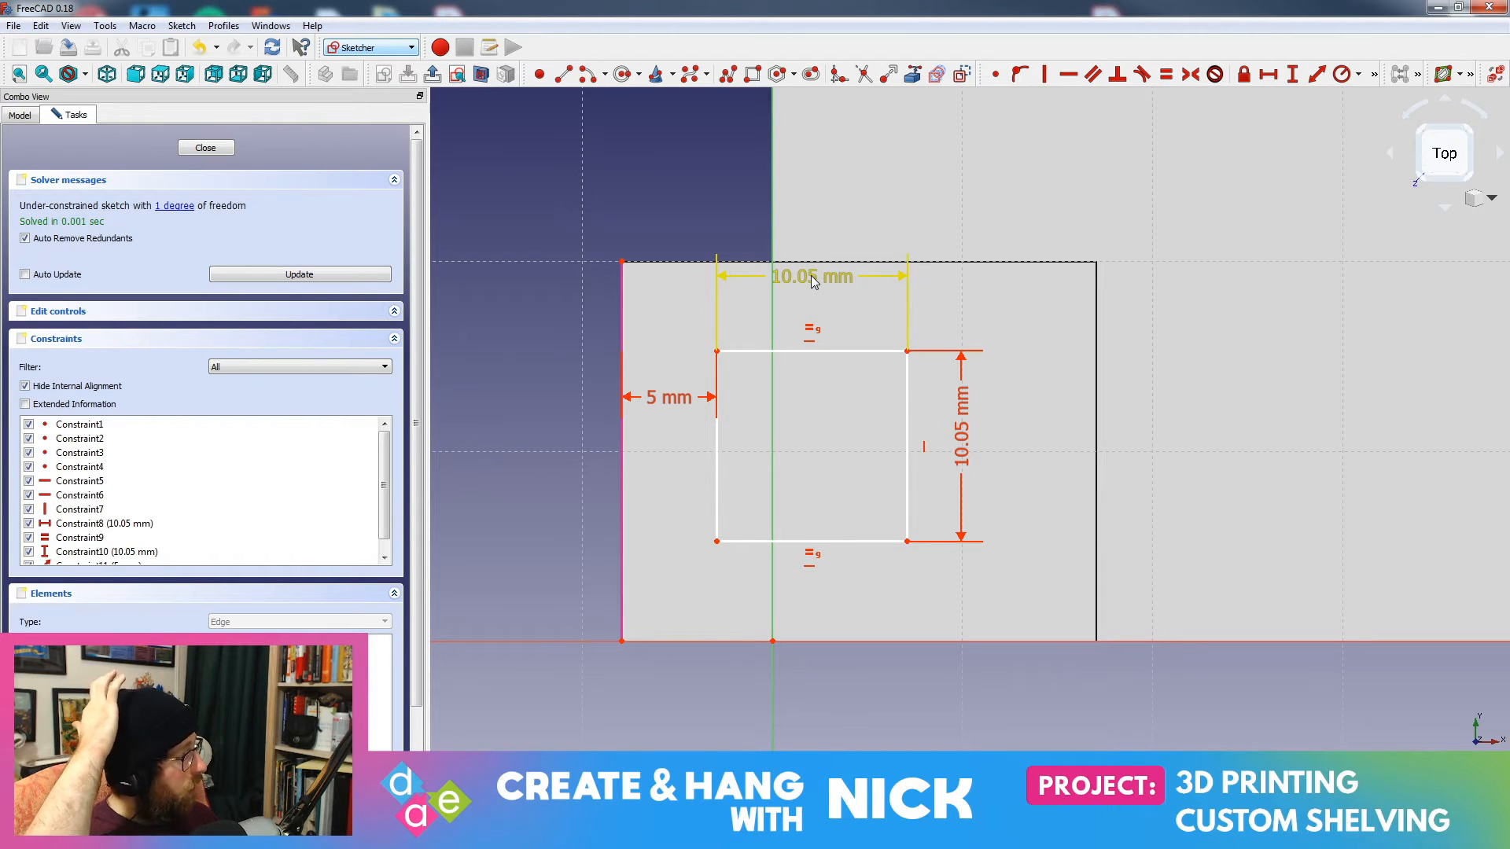
# Step: Set the square's distance from the block's left edge to 10 mm
pyautogui.click(681, 397)
pyautogui.doubleClick(681, 397)
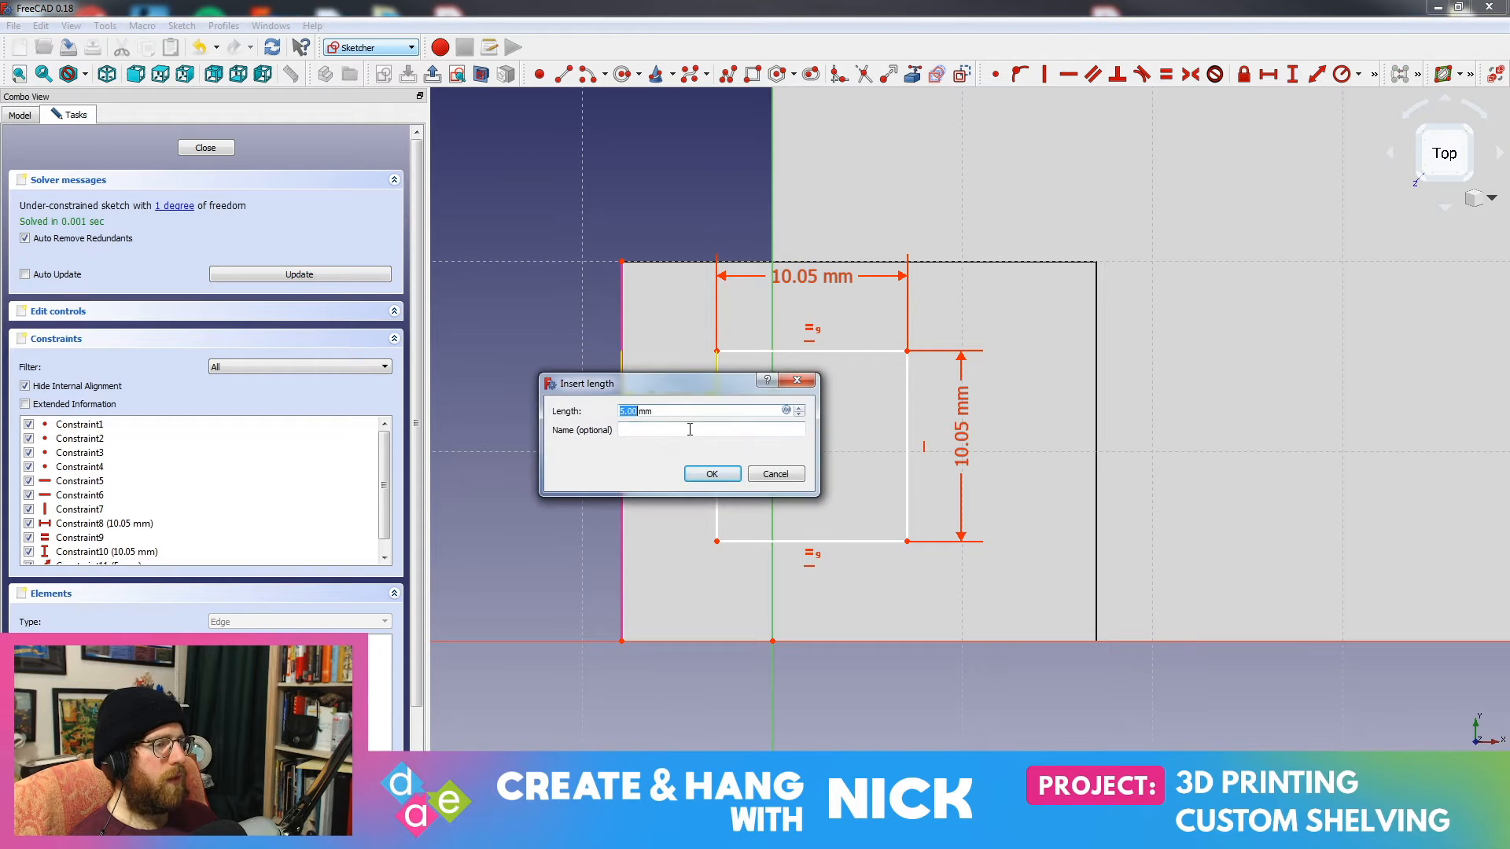
pyautogui.write('10')
pyautogui.press('Return')
pyautogui.doubleClick(717, 398)
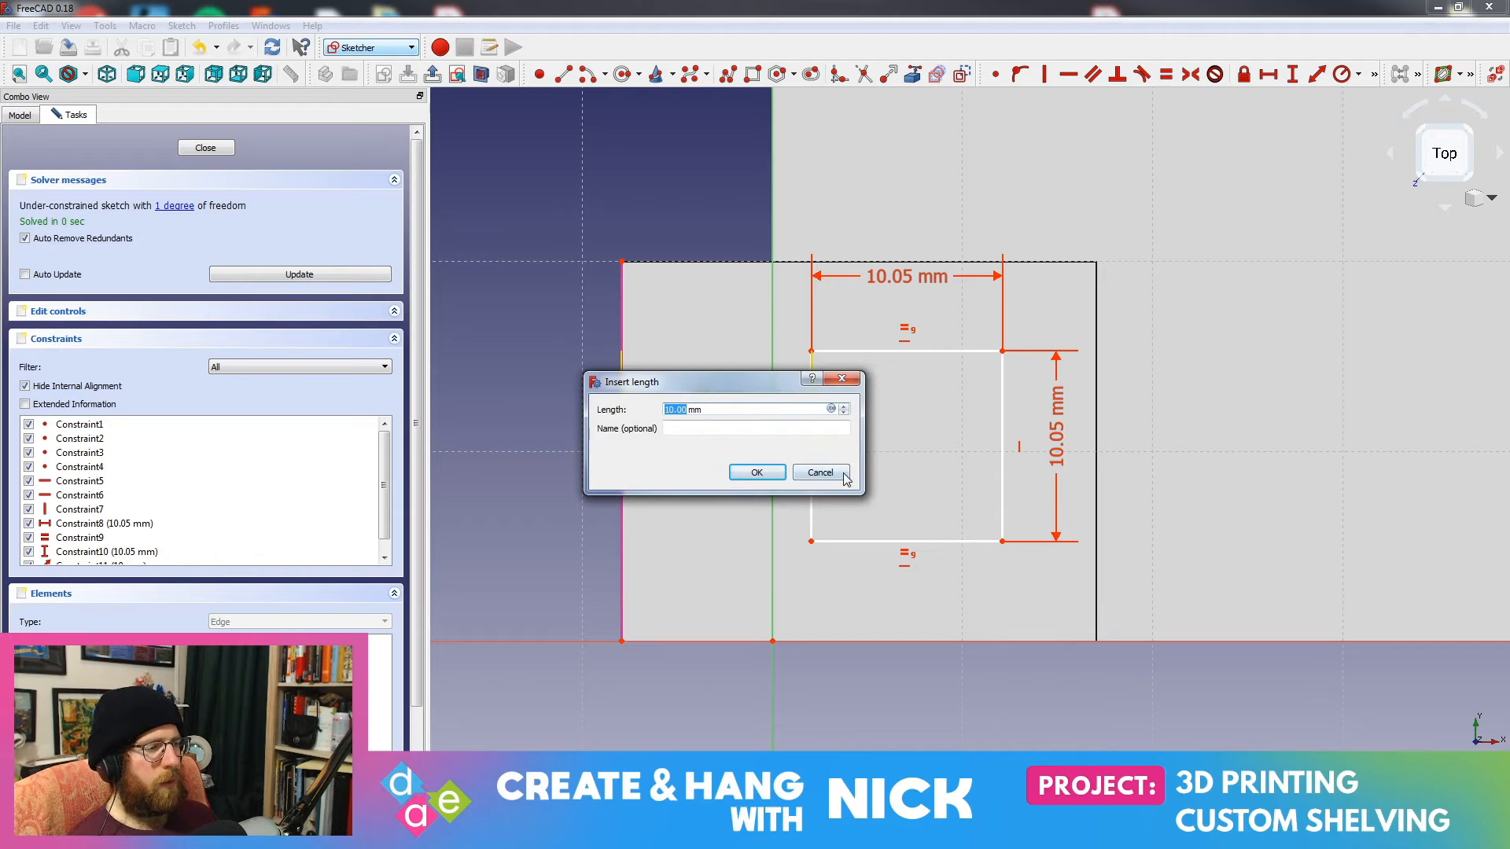
pyautogui.click(845, 477)
# Step: Switch to GIMP and add a new layer on top of the stack, with the existing drawing layer hidden
pyautogui.hotkey('alt', 'Tab')
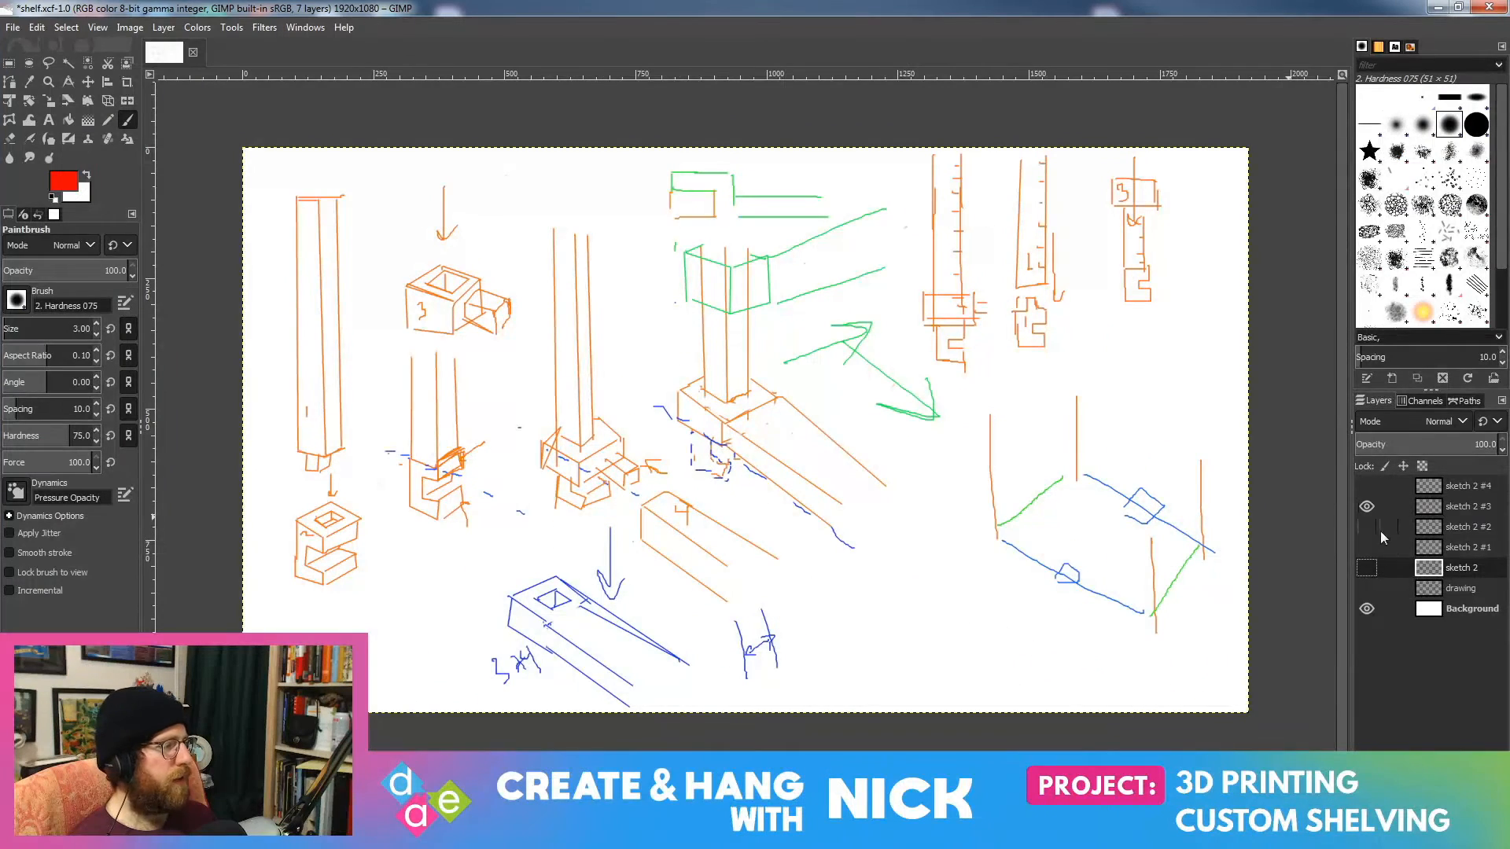
pyautogui.click(1367, 507)
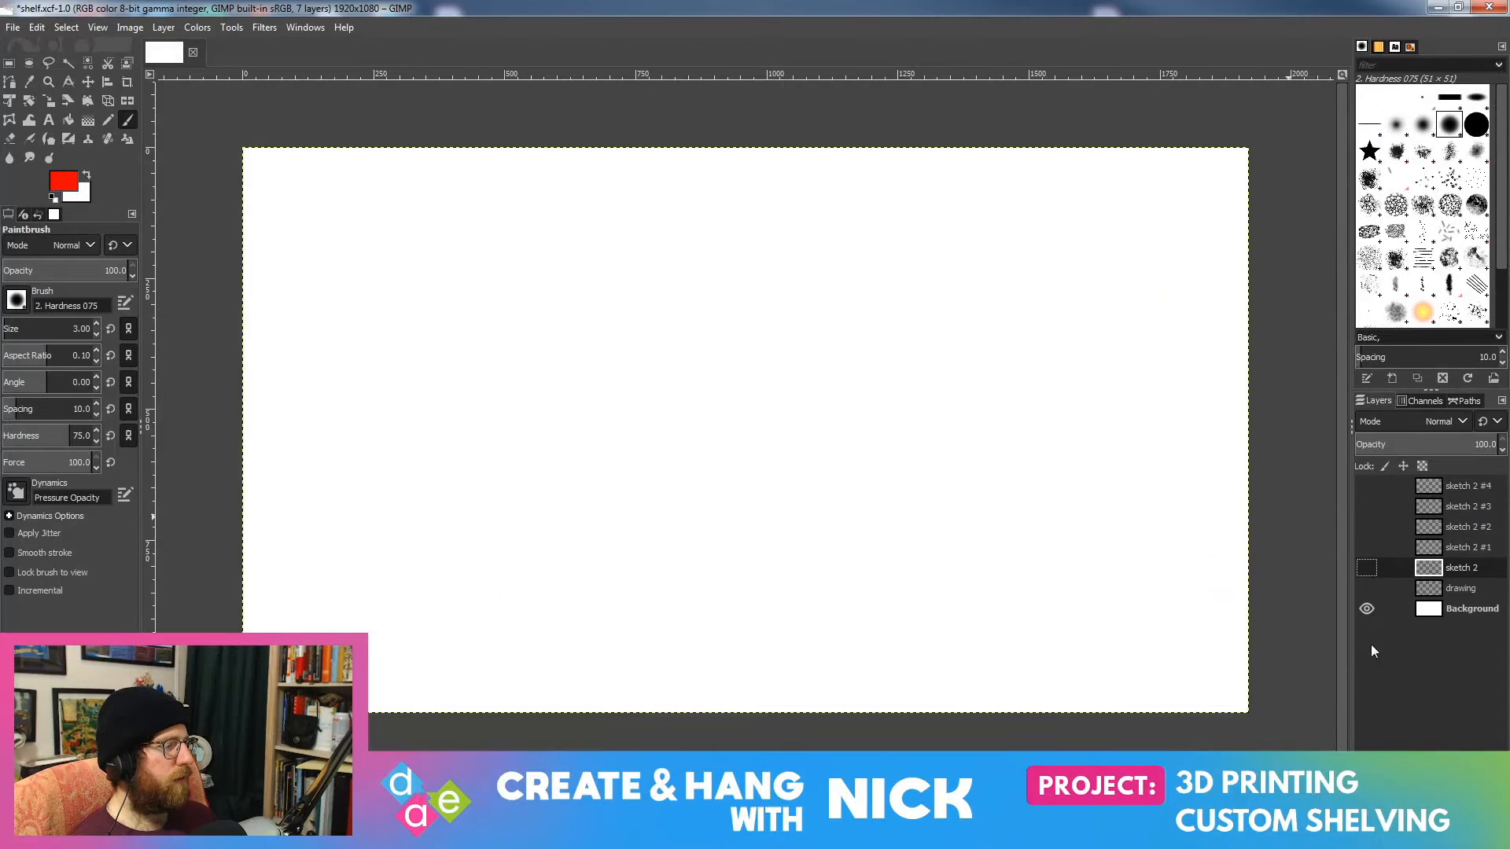
pyautogui.click(1366, 807)
pyautogui.click(1467, 802)
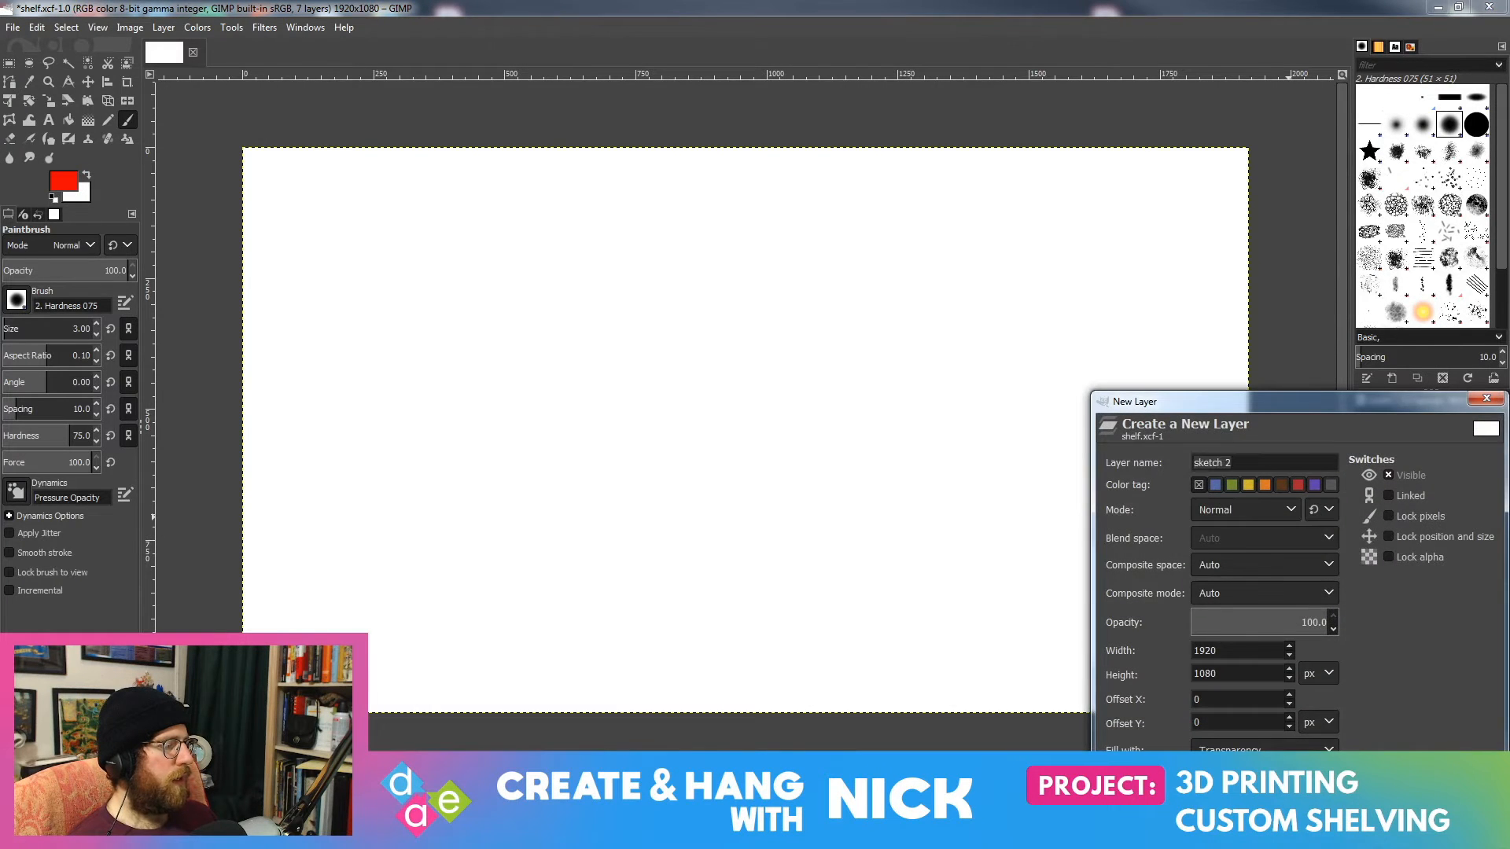
pyautogui.click(1366, 807)
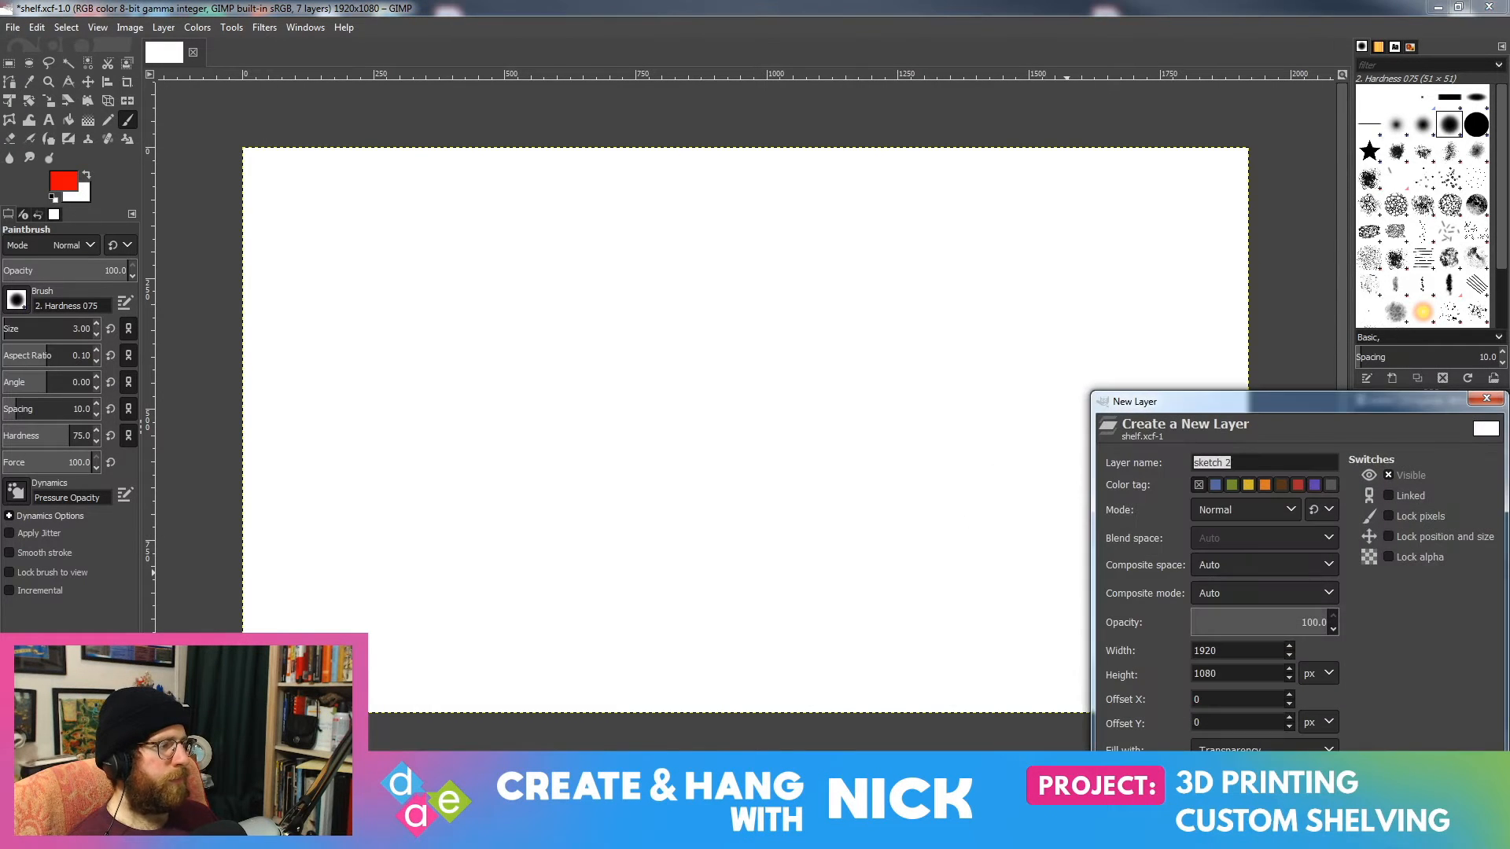
pyautogui.click(1412, 802)
pyautogui.moveTo(1474, 568); pyautogui.dragTo(1472, 488)
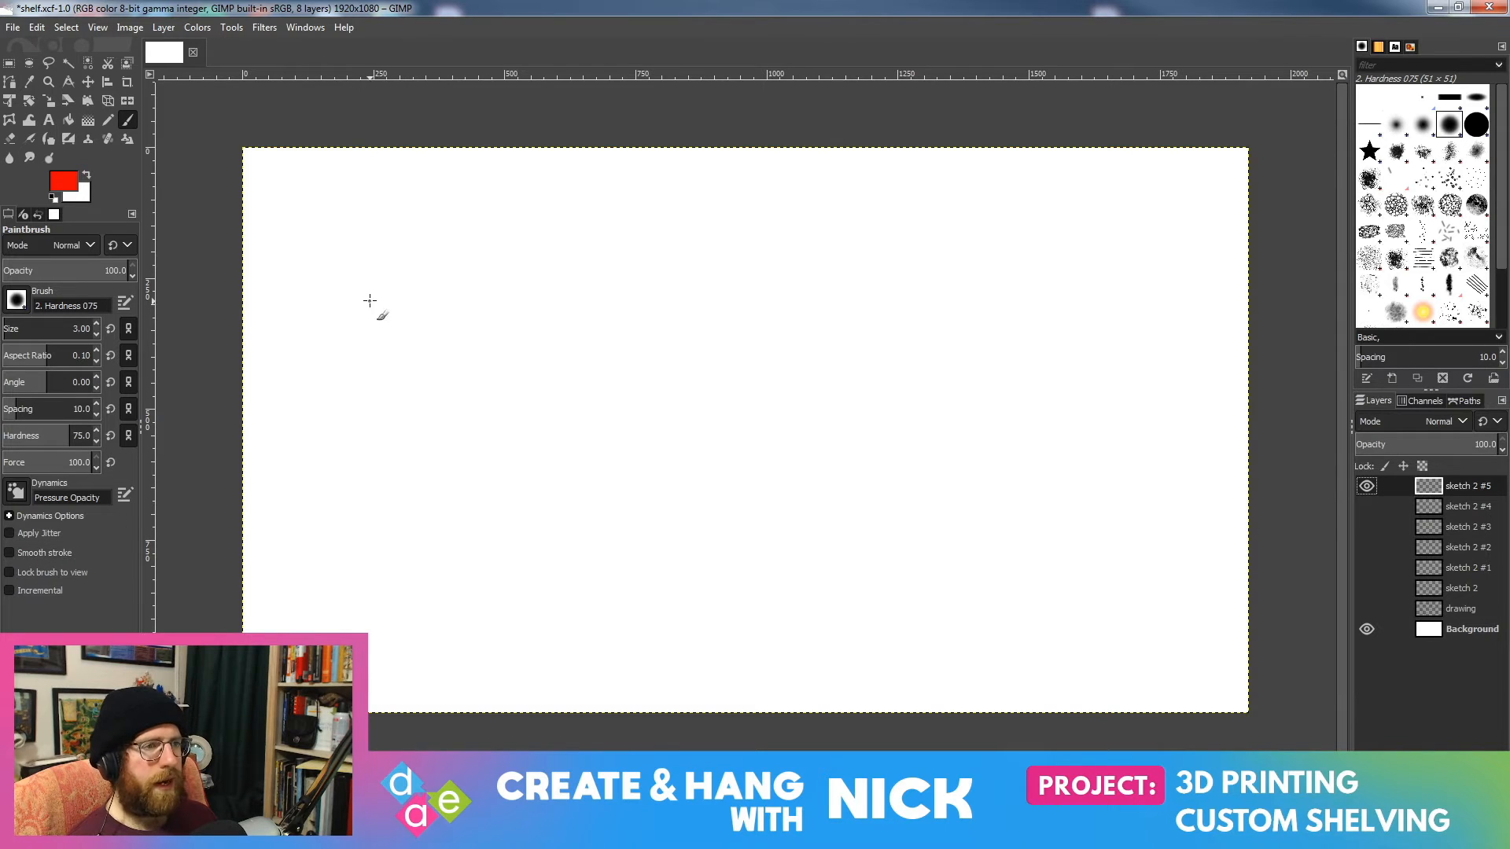
# Step: Draw a large four-sided outline in red straight lines on the new layer to represent the block's face
pyautogui.moveTo(376, 252)
pyautogui.mouseDown()
pyautogui.moveTo(366, 619)
pyautogui.moveTo(979, 317)
pyautogui.moveTo(432, 247)
pyautogui.mouseUp()
pyautogui.hotkey('ctrl', 'z')
pyautogui.click(393, 201)
pyautogui.keyDown('shift'); pyautogui.click(383, 675); pyautogui.keyUp('shift')
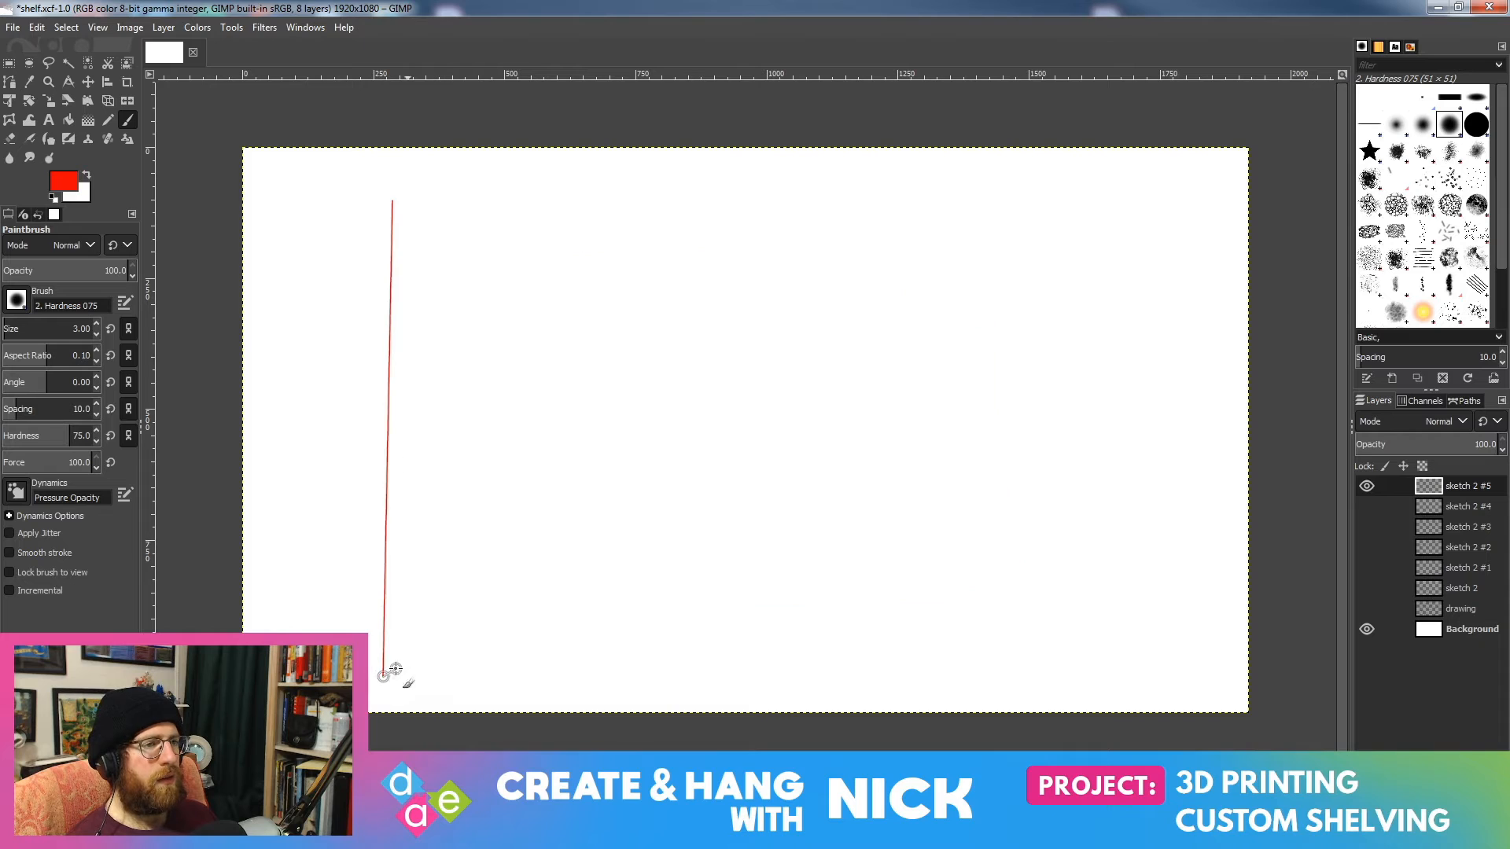
pyautogui.keyDown('shift'); pyautogui.click(1018, 640); pyautogui.keyUp('shift')
pyautogui.keyDown('shift'); pyautogui.click(950, 250); pyautogui.keyUp('shift')
pyautogui.keyDown('shift'); pyautogui.click(408, 225); pyautogui.keyUp('shift')
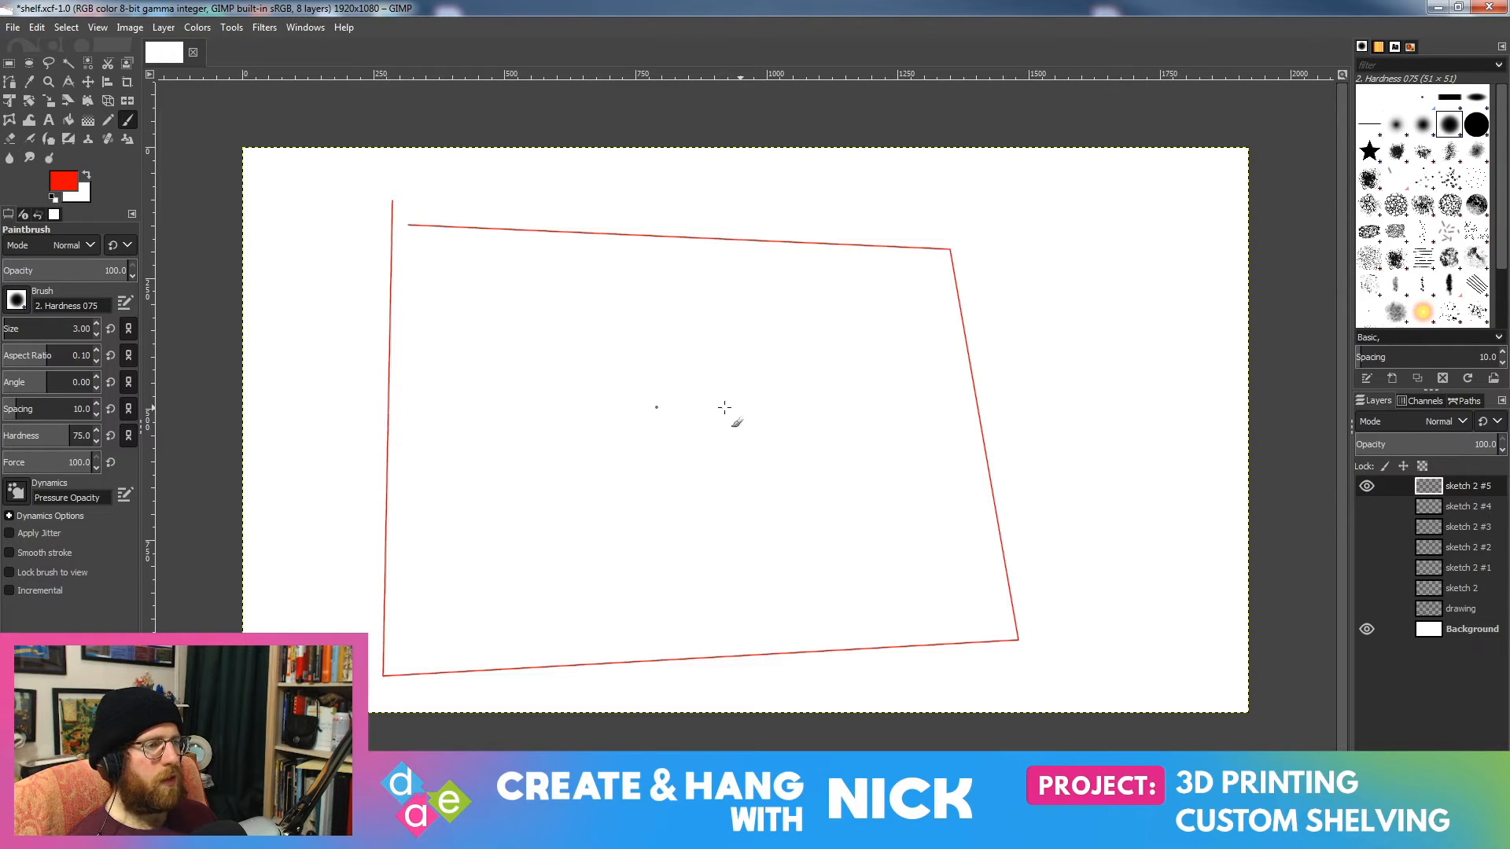
# Step: Label the outline with handwritten positions: 10 at its centre, 20 at its right side and 0 at its left side
pyautogui.moveTo(668, 426)
pyautogui.mouseDown()
pyautogui.moveTo(661, 480)
pyautogui.moveTo(676, 477)
pyautogui.mouseUp()
pyautogui.moveTo(967, 401)
pyautogui.mouseDown()
pyautogui.moveTo(953, 479)
pyautogui.moveTo(989, 472)
pyautogui.mouseUp()
pyautogui.moveTo(392, 429)
pyautogui.mouseDown()
pyautogui.moveTo(383, 440)
pyautogui.moveTo(403, 435)
pyautogui.mouseUp()
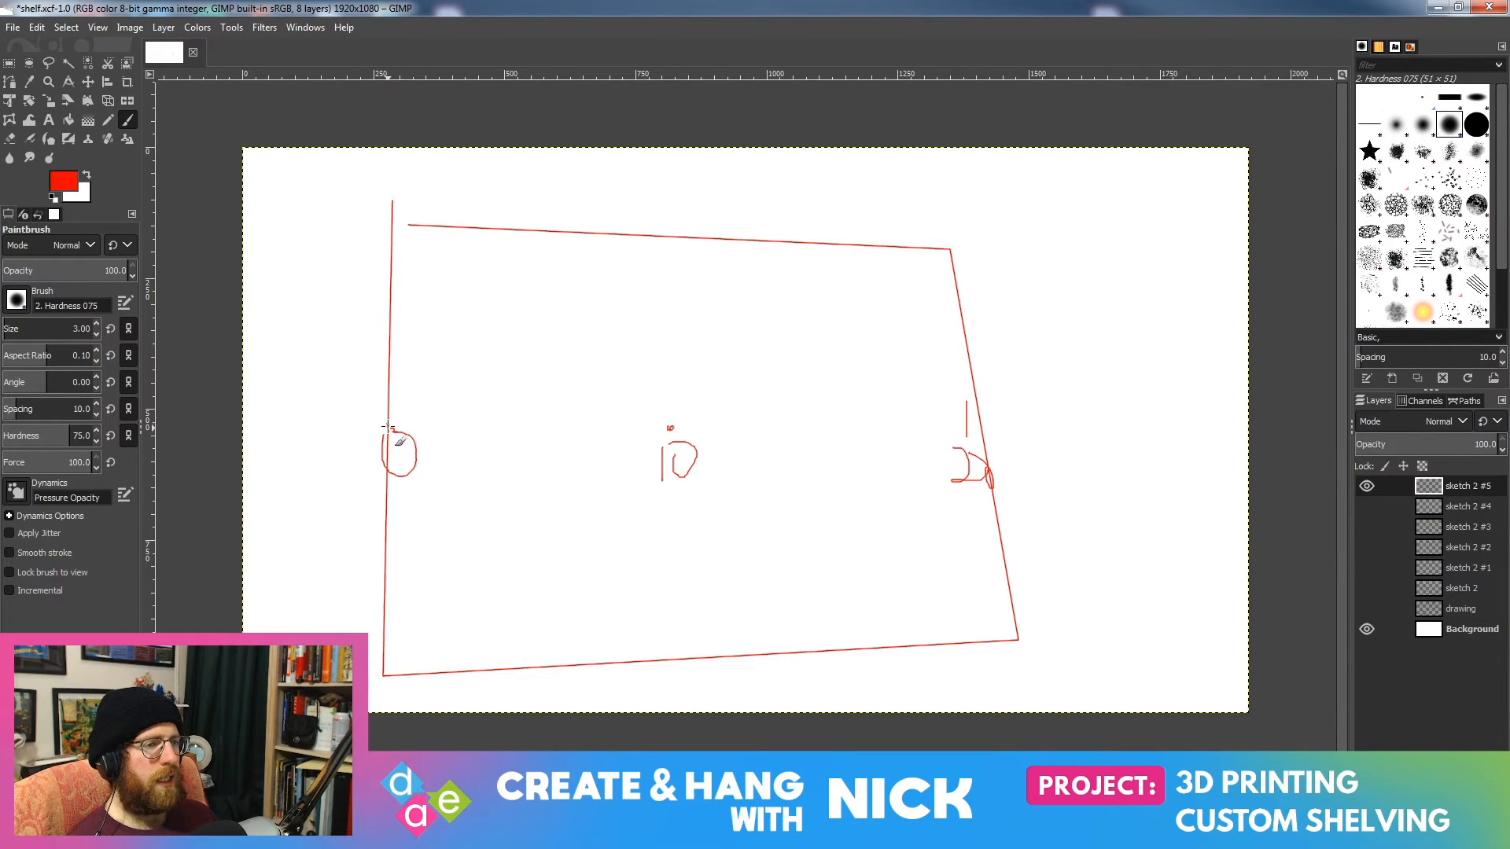
# Step: Draw a smaller square inside the outline and label its left side 5 and its right side 15
pyautogui.moveTo(536, 327)
pyautogui.mouseDown()
pyautogui.moveTo(566, 533)
pyautogui.moveTo(866, 550)
pyautogui.moveTo(529, 539)
pyautogui.mouseUp()
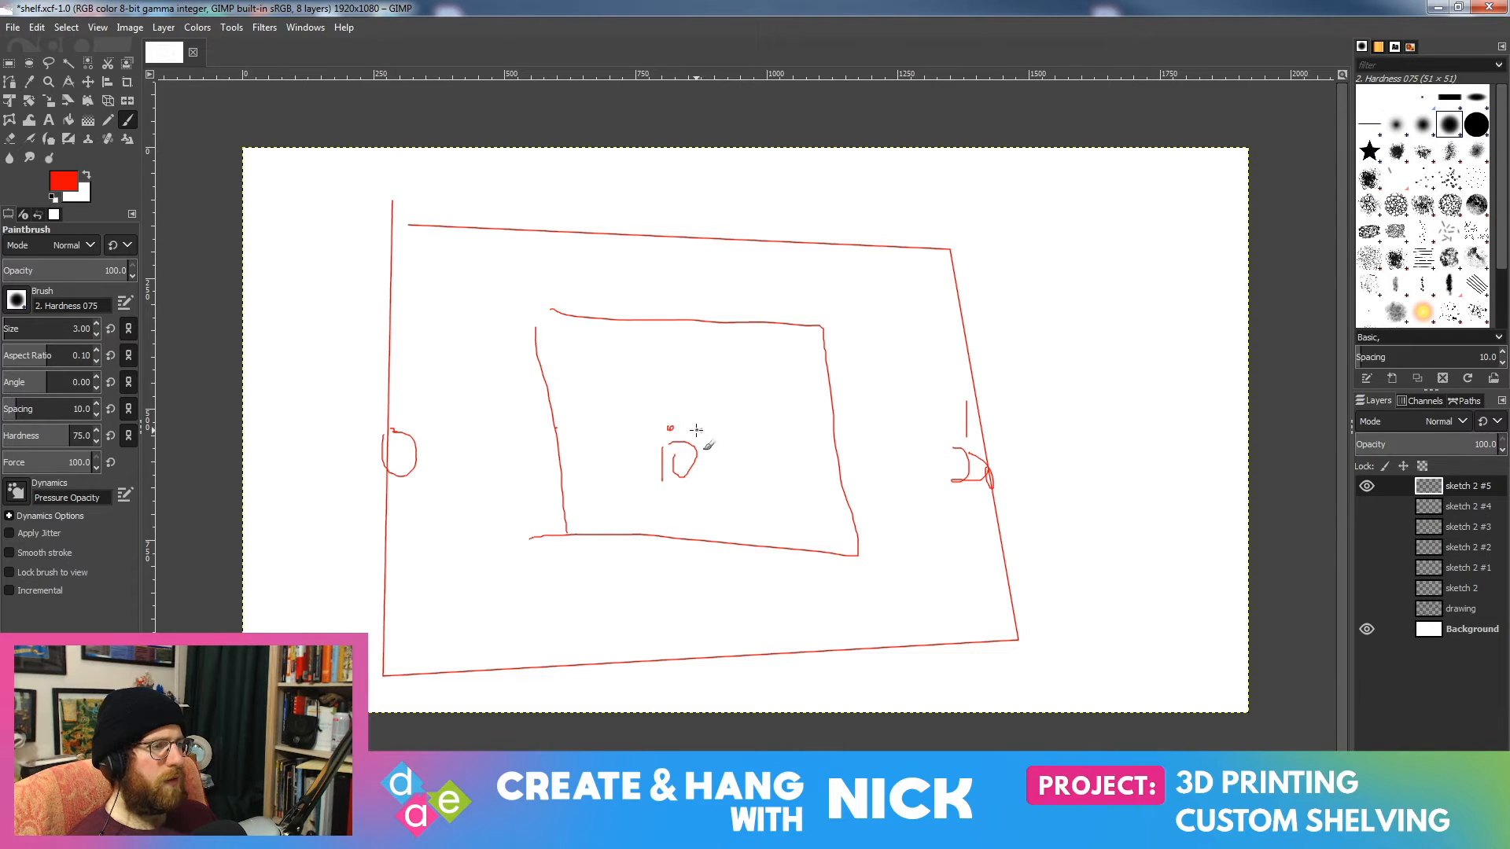
pyautogui.moveTo(557, 429); pyautogui.dragTo(537, 461)
pyautogui.moveTo(546, 429); pyautogui.dragTo(602, 418)
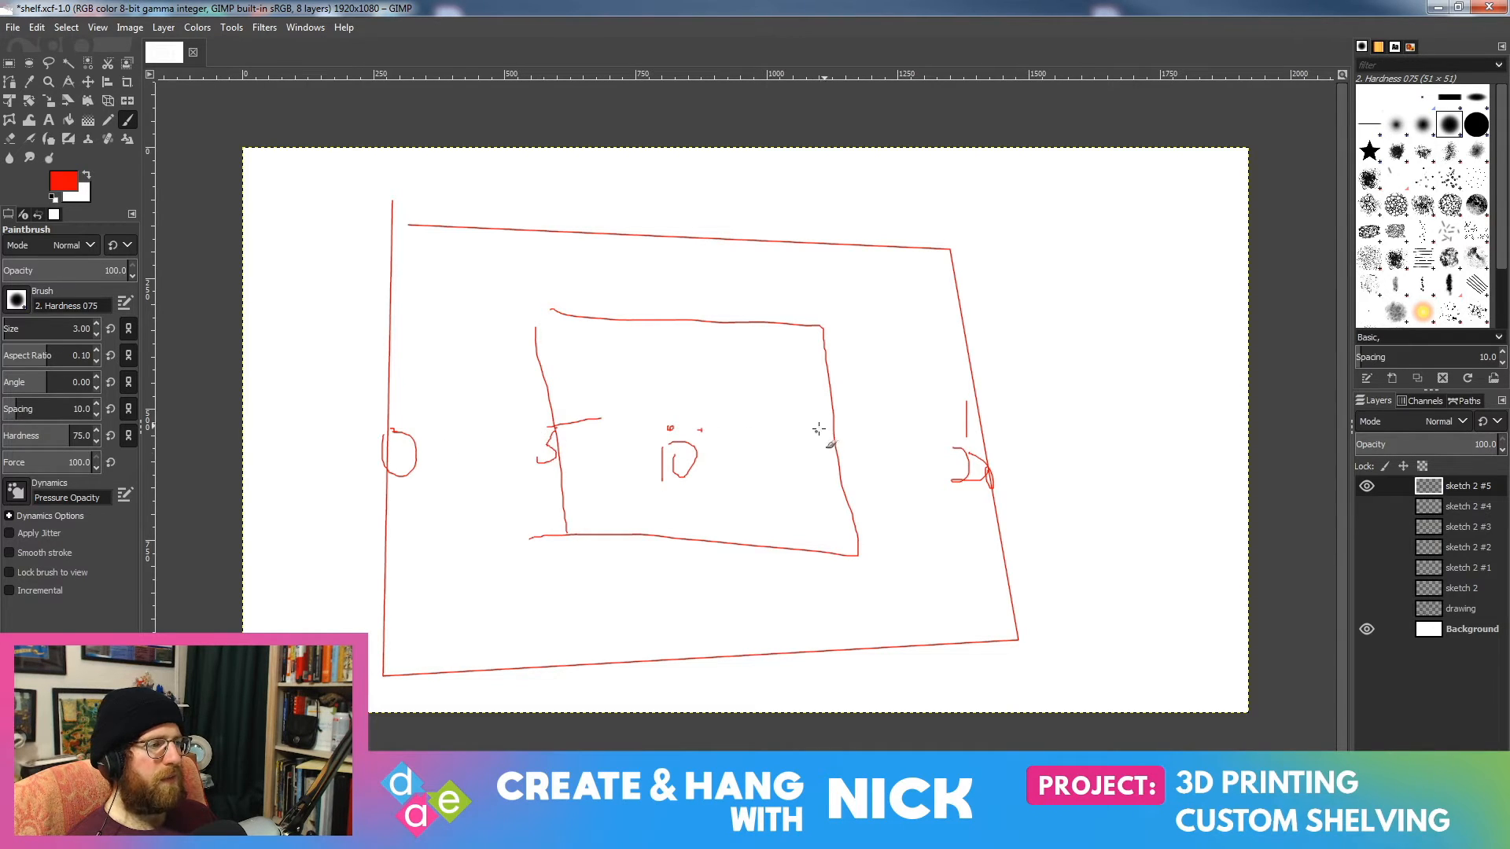
pyautogui.moveTo(831, 424)
pyautogui.mouseDown()
pyautogui.moveTo(842, 464)
pyautogui.moveTo(826, 464)
pyautogui.mouseUp()
pyautogui.moveTo(830, 441); pyautogui.dragTo(865, 434)
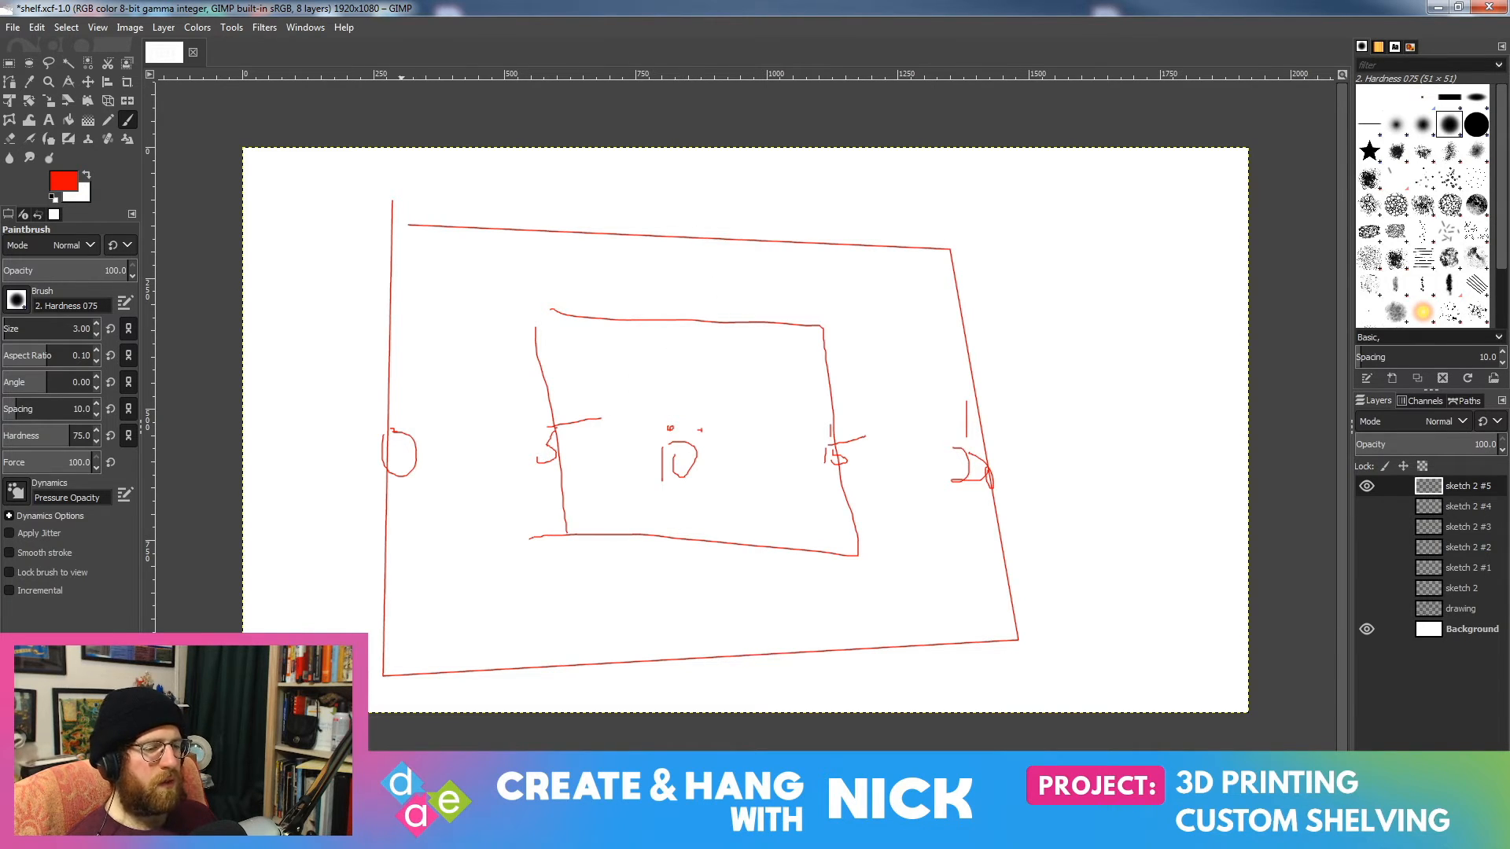
# Step: Switch back to FreeCAD and set the square's distance from the block's left edge to 5 mm
pyautogui.hotkey('alt', 'Tab')
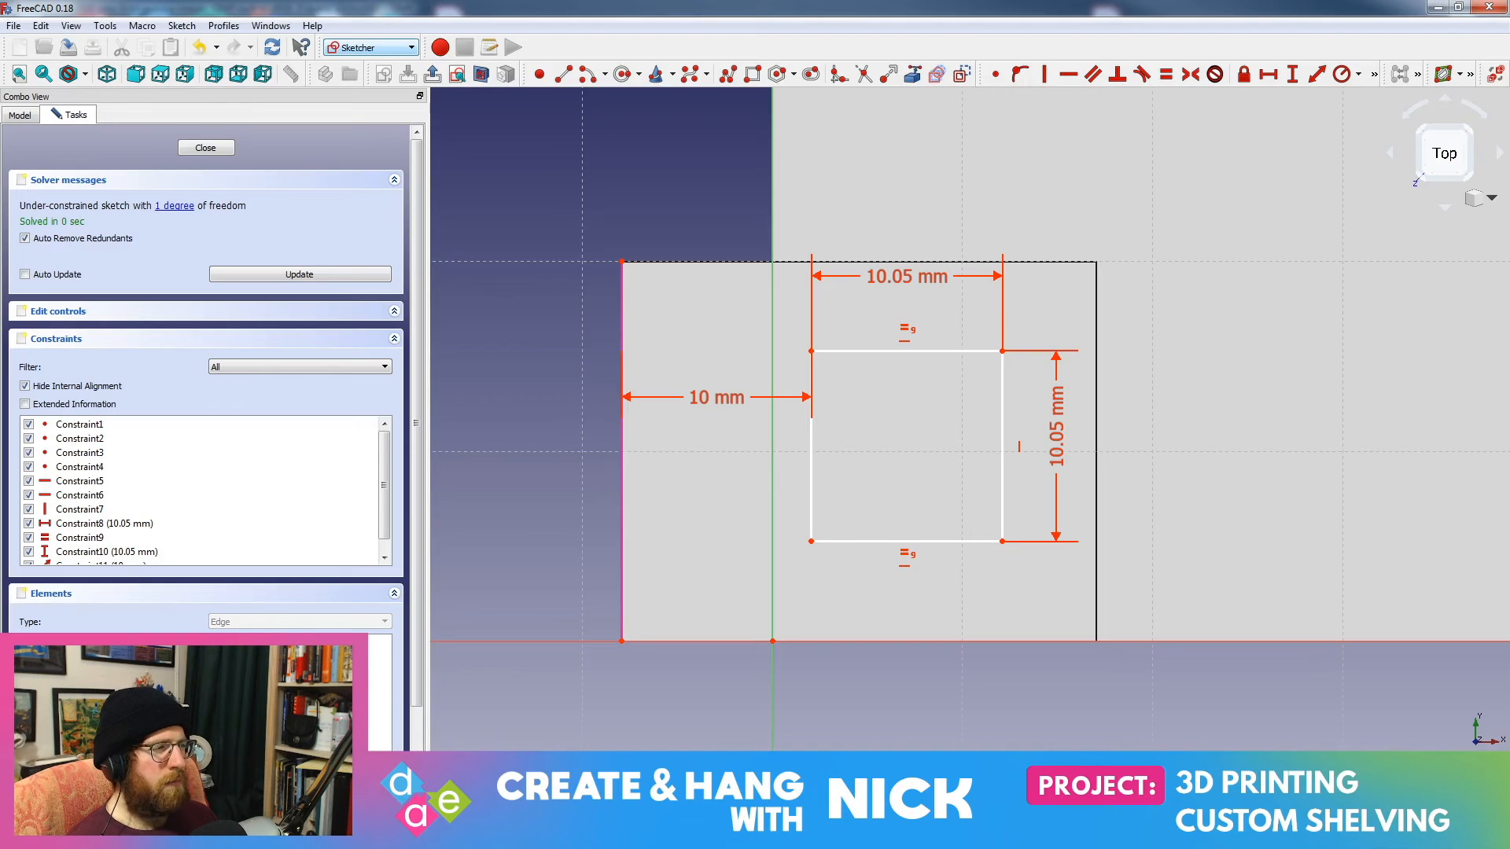
pyautogui.doubleClick(718, 398)
pyautogui.write('5mm')
pyautogui.press('Return')
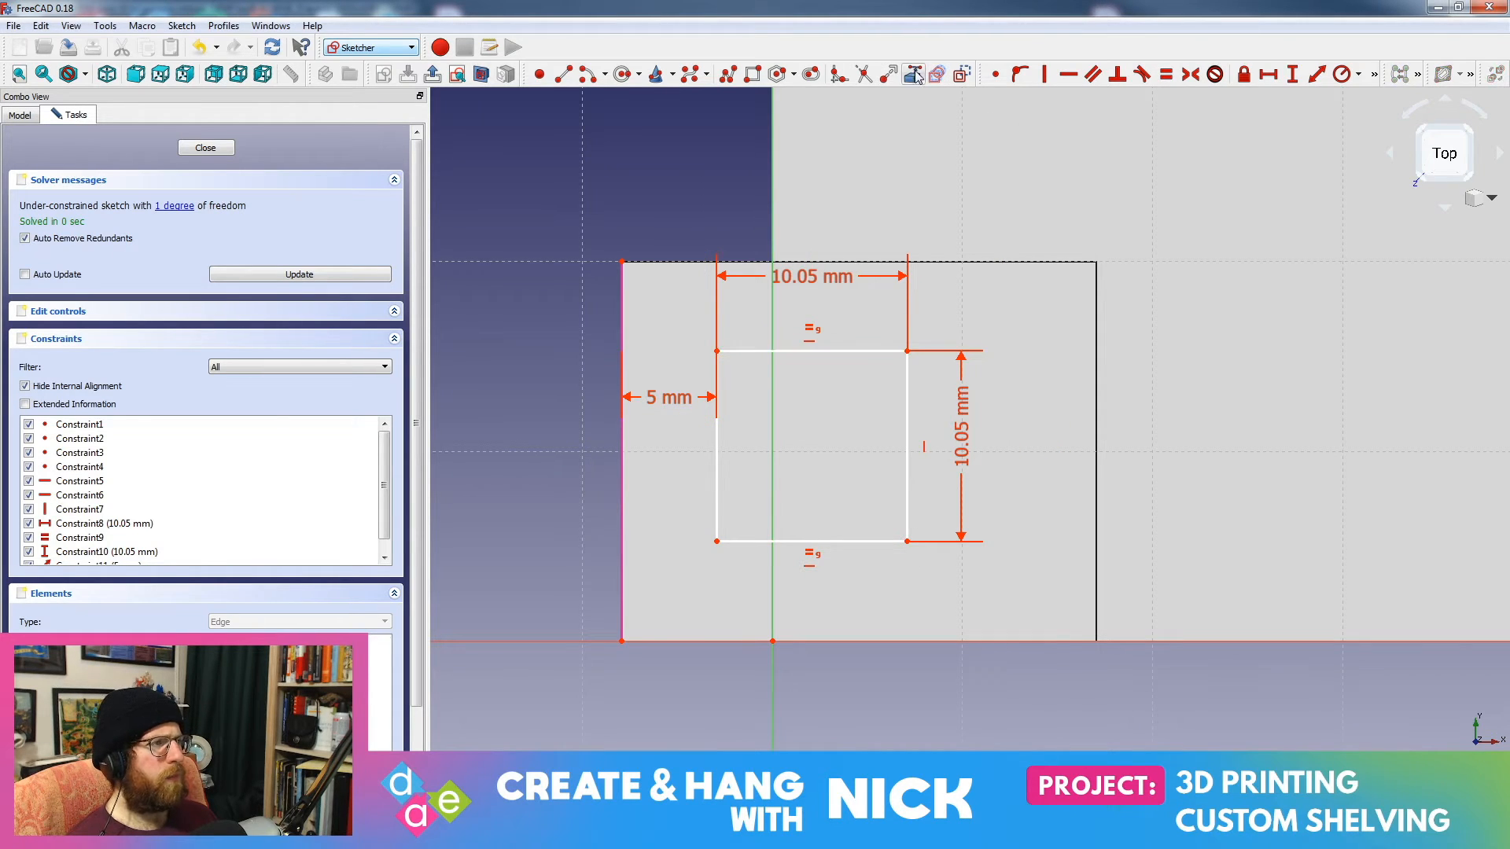
# Step: Check the square's placement on the corner block from an angle and close the socket sketch
pyautogui.rightClick(815, 251)
pyautogui.click(778, 268)
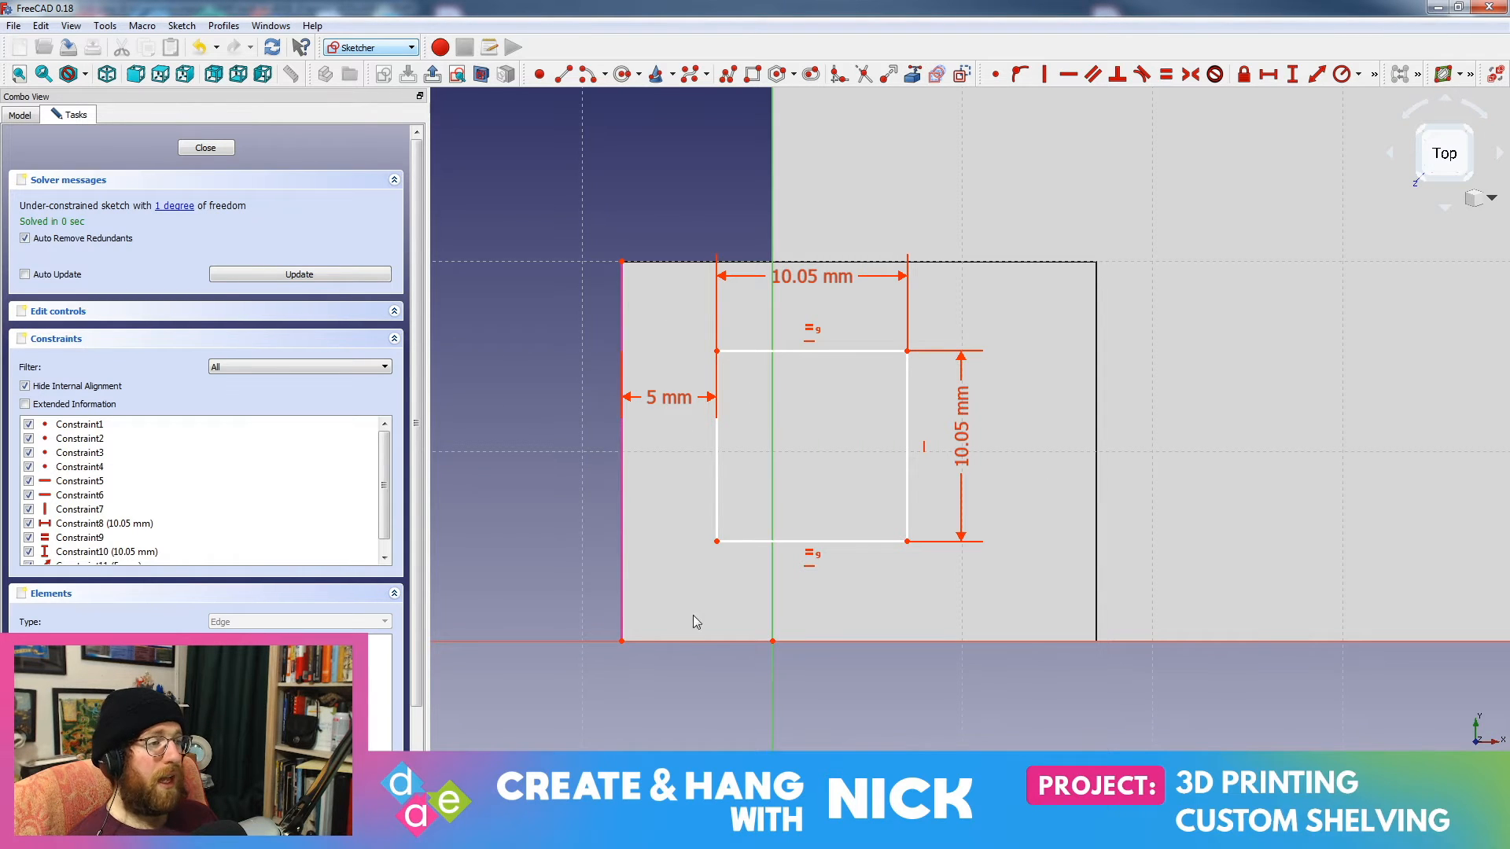
pyautogui.moveTo(691, 616)
pyautogui.mouseDown(button='middle')
pyautogui.moveTo(799, 516)
pyautogui.moveTo(1161, 404)
pyautogui.moveTo(1054, 404)
pyautogui.moveTo(1039, 479)
pyautogui.mouseUp(button='middle')
pyautogui.moveTo(1029, 612); pyautogui.dragTo(1022, 570, button='middle')
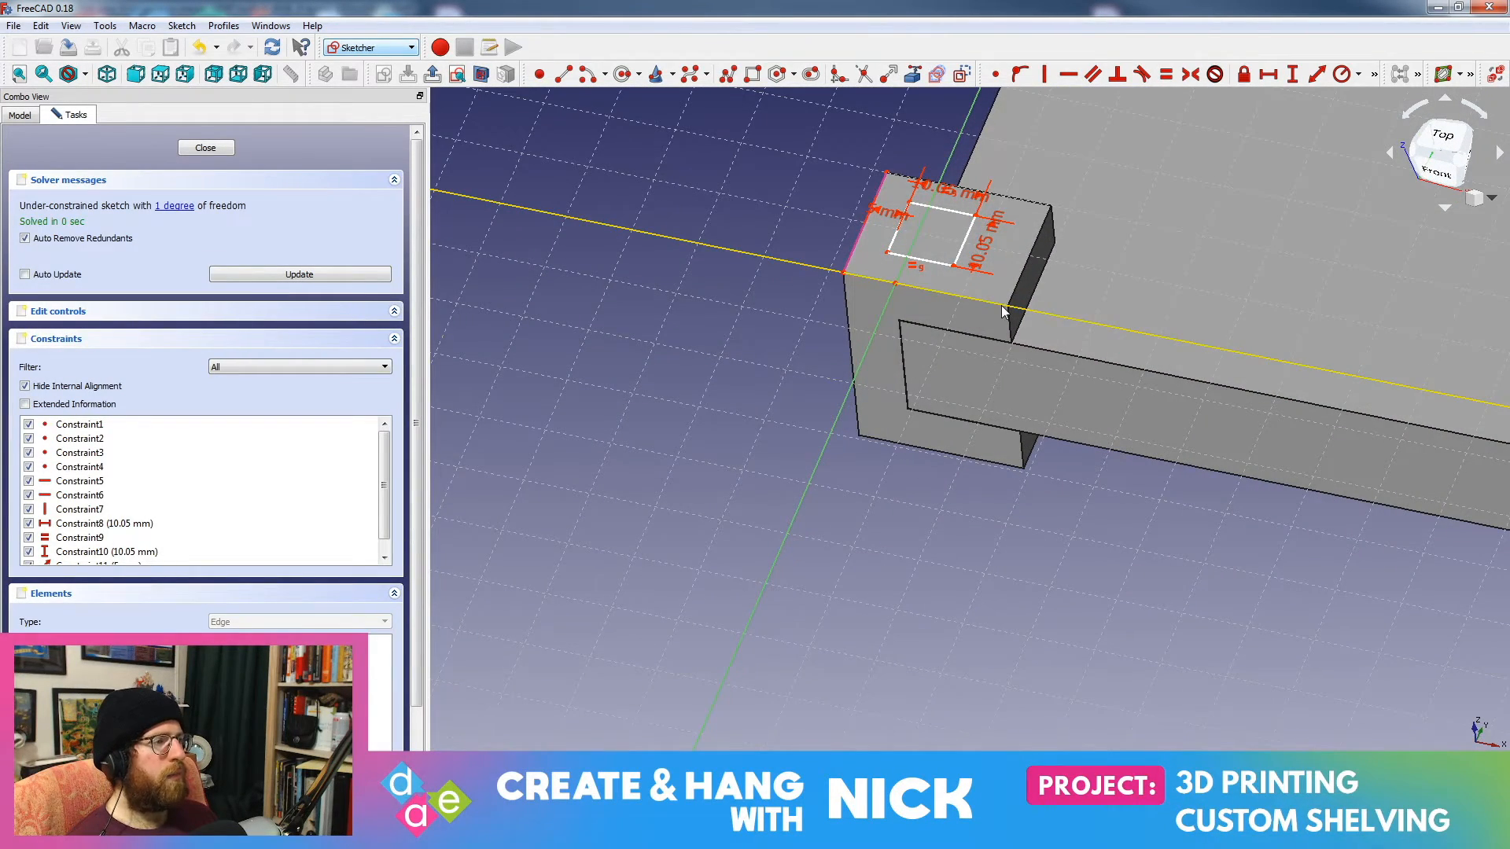
pyautogui.moveTo(1002, 311); pyautogui.dragTo(861, 442, button='middle')
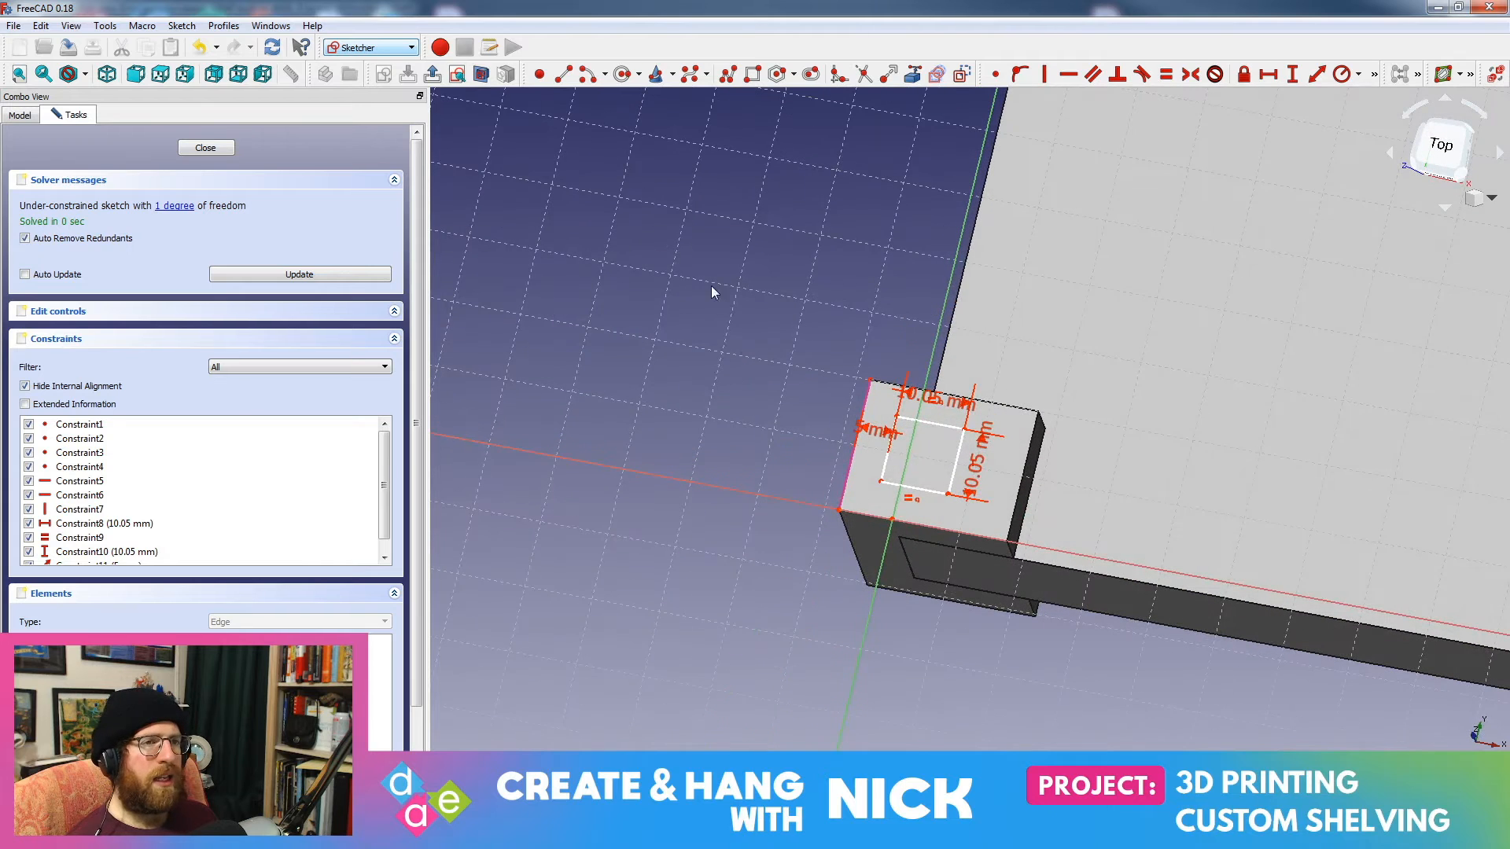
pyautogui.click(190, 151)
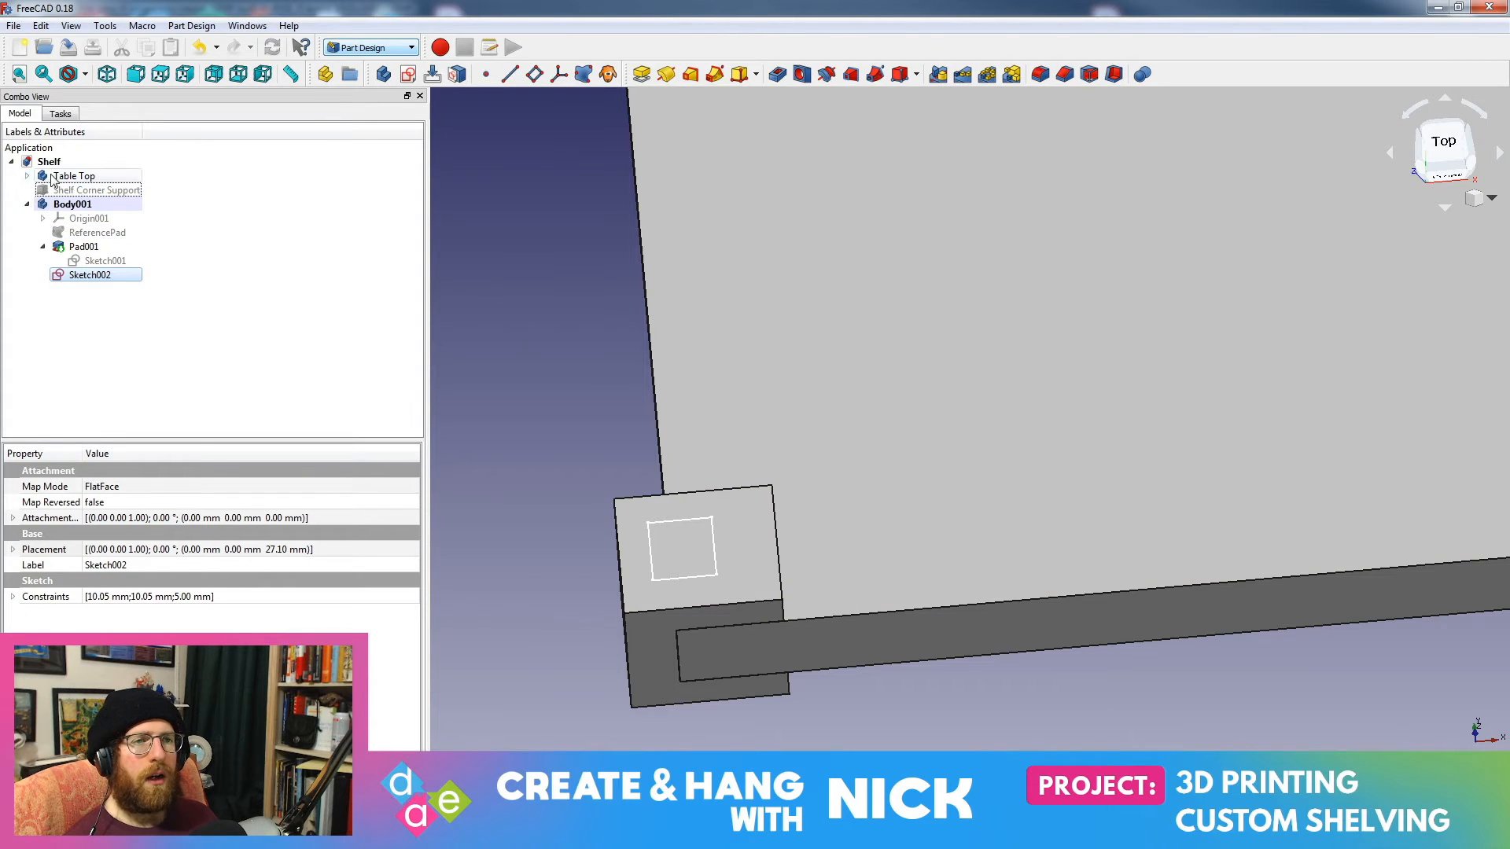
# Step: Inspect the sketch under the Table Top body's pad and close it without changes
pyautogui.click(26, 176)
pyautogui.click(42, 204)
pyautogui.doubleClick(96, 218)
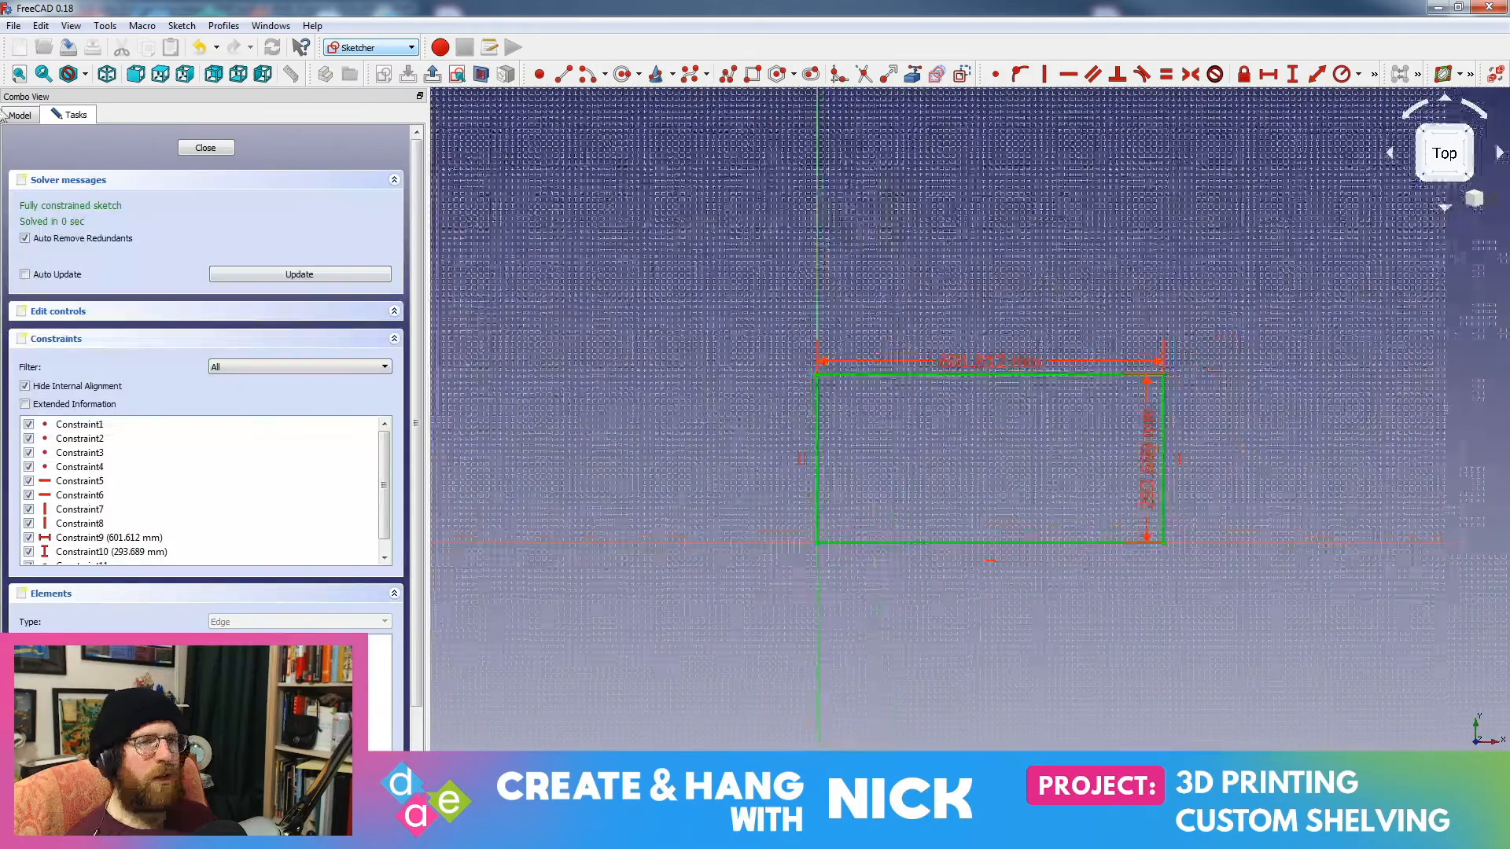
pyautogui.click(205, 148)
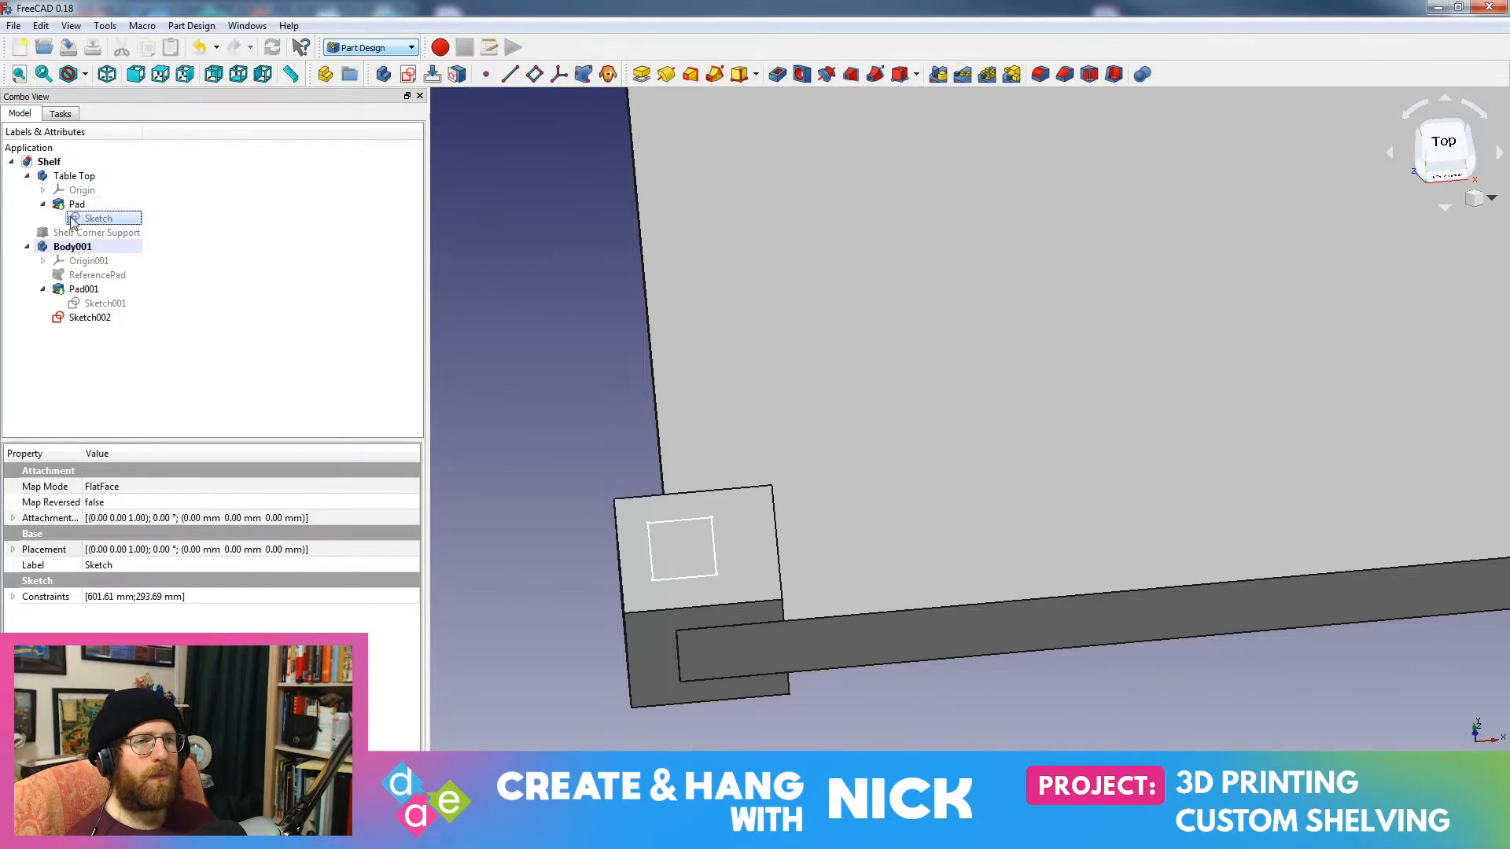
pyautogui.click(42, 205)
pyautogui.click(27, 176)
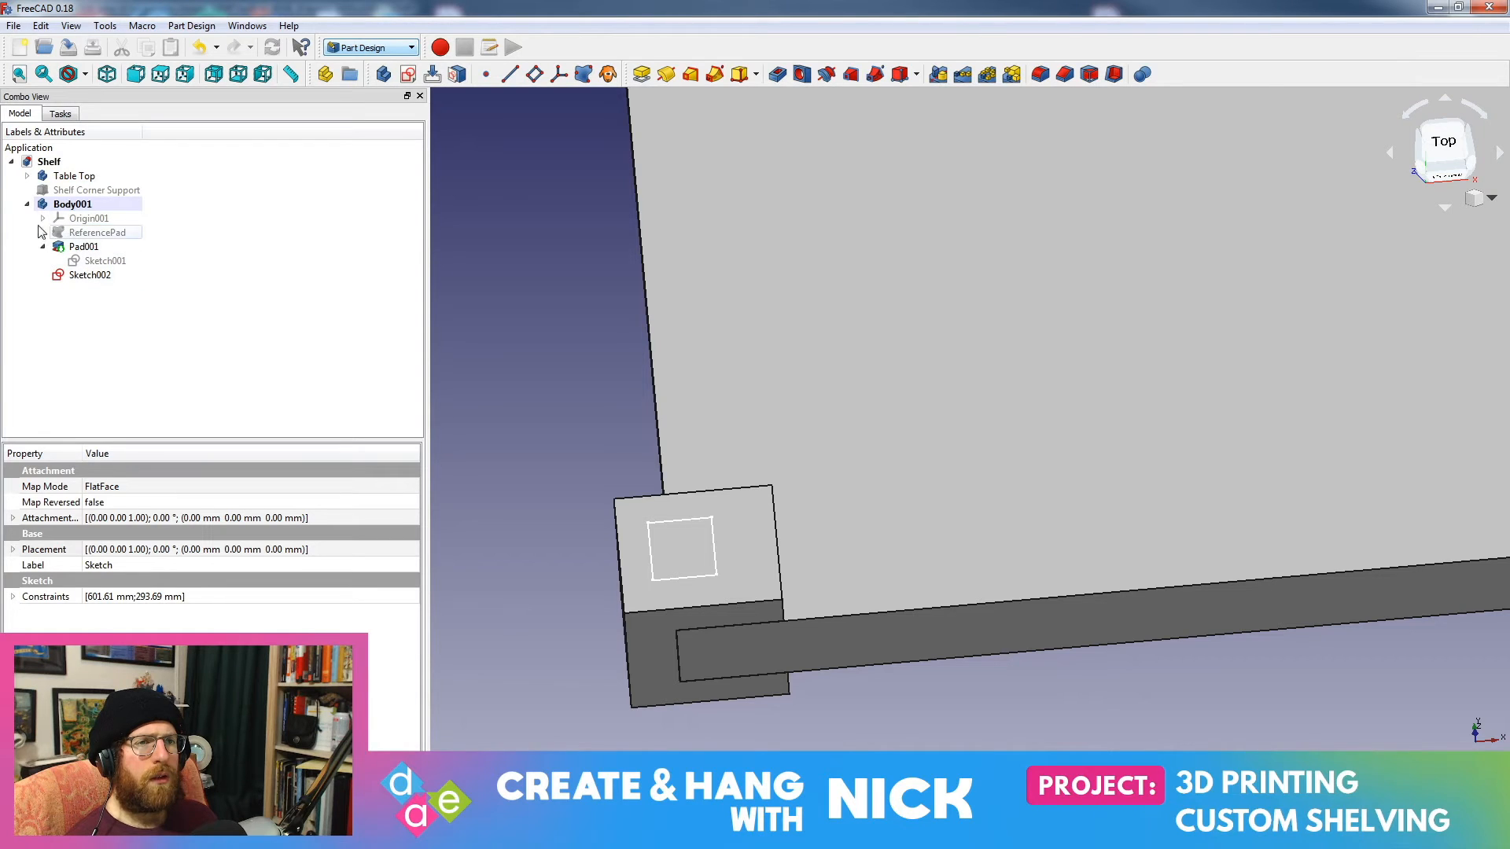
# Step: Reopen Sketch002 in Body001 to check the socket square and close it again
pyautogui.click(26, 205)
pyautogui.click(27, 205)
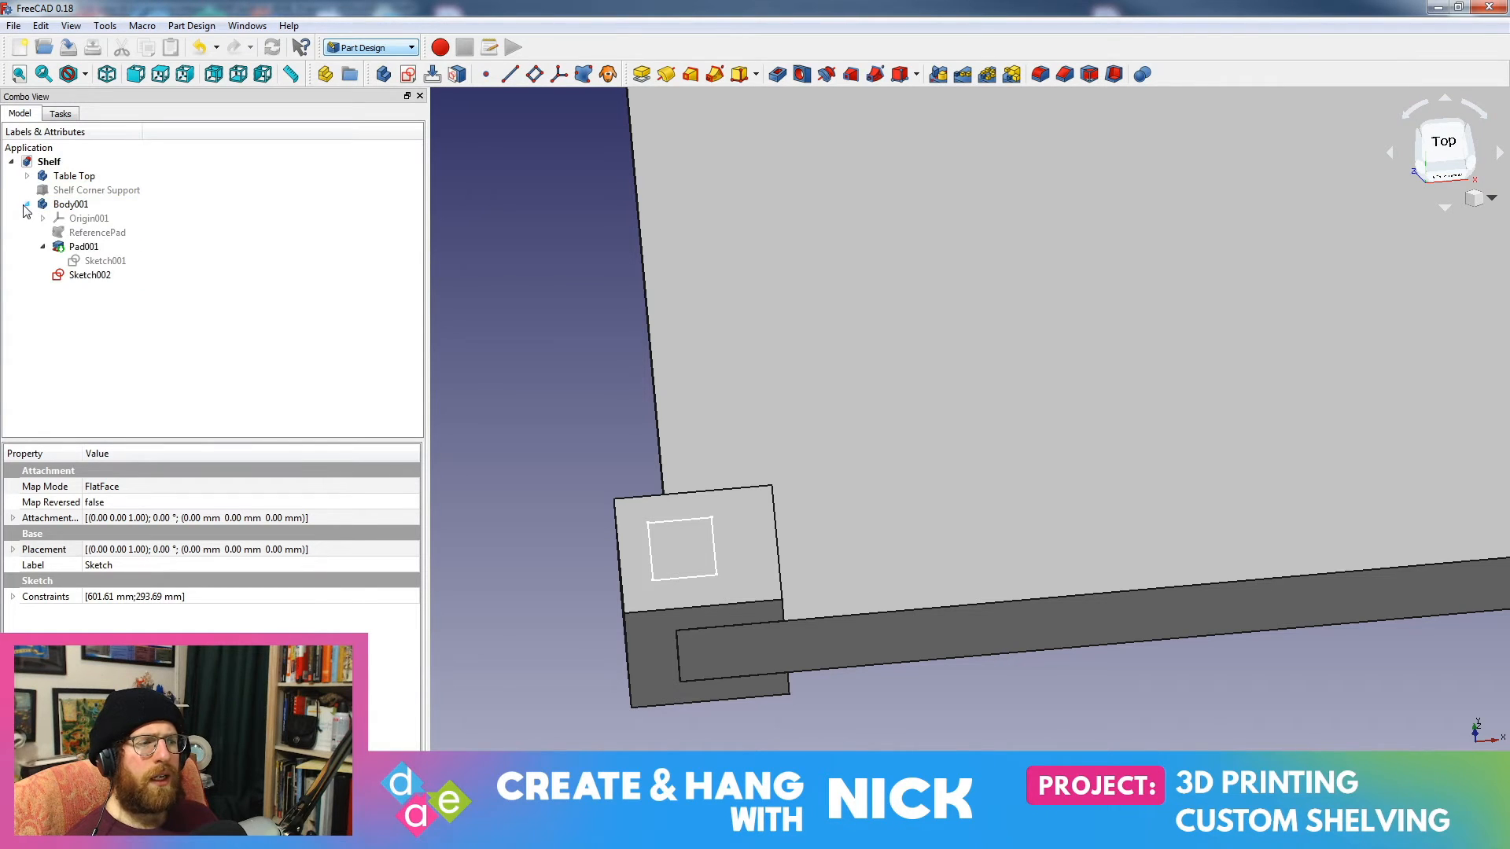
pyautogui.doubleClick(93, 276)
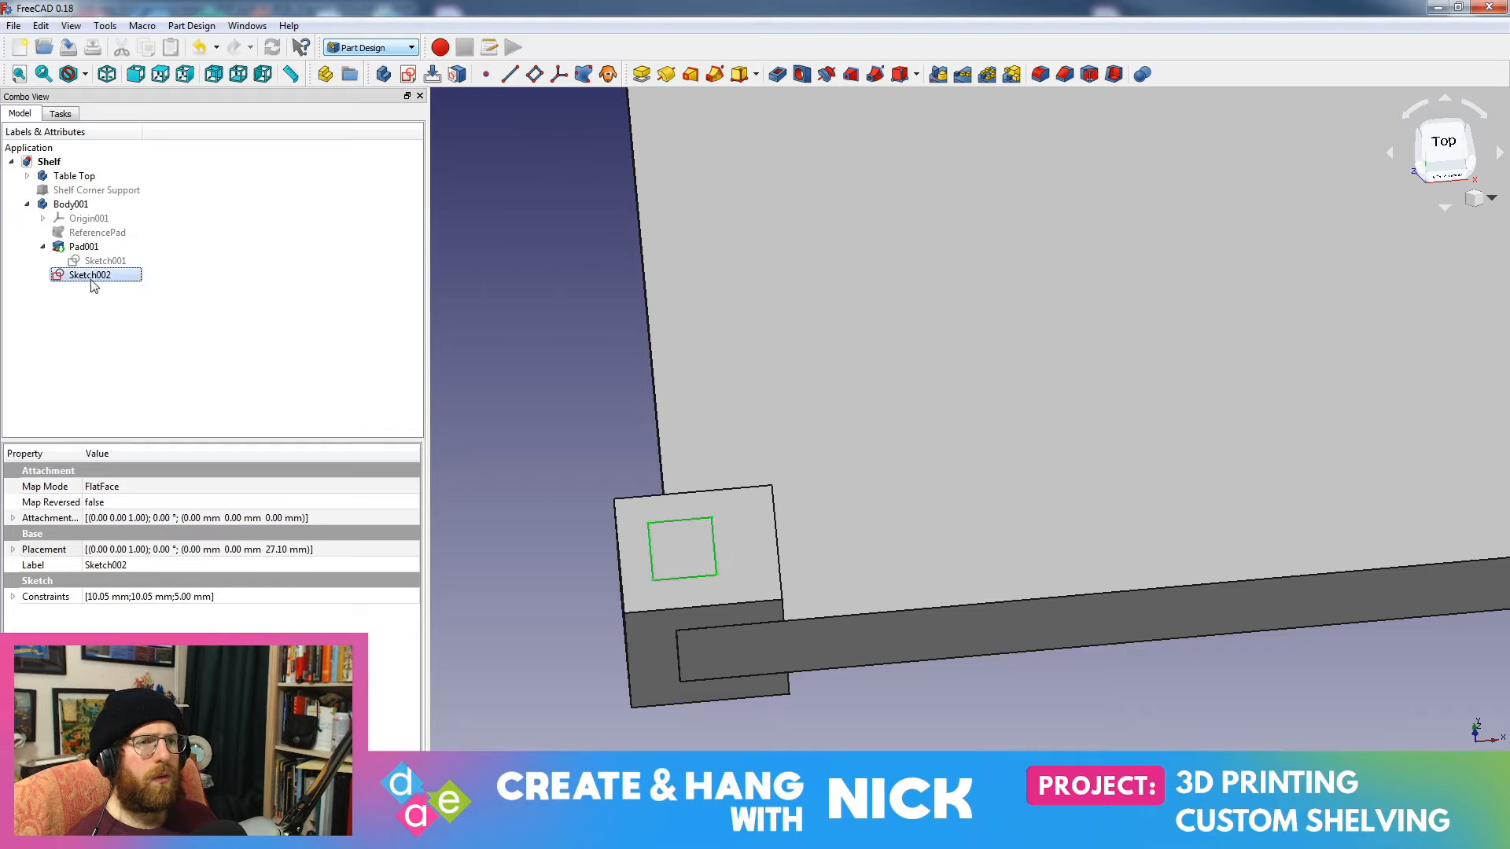
pyautogui.click(206, 150)
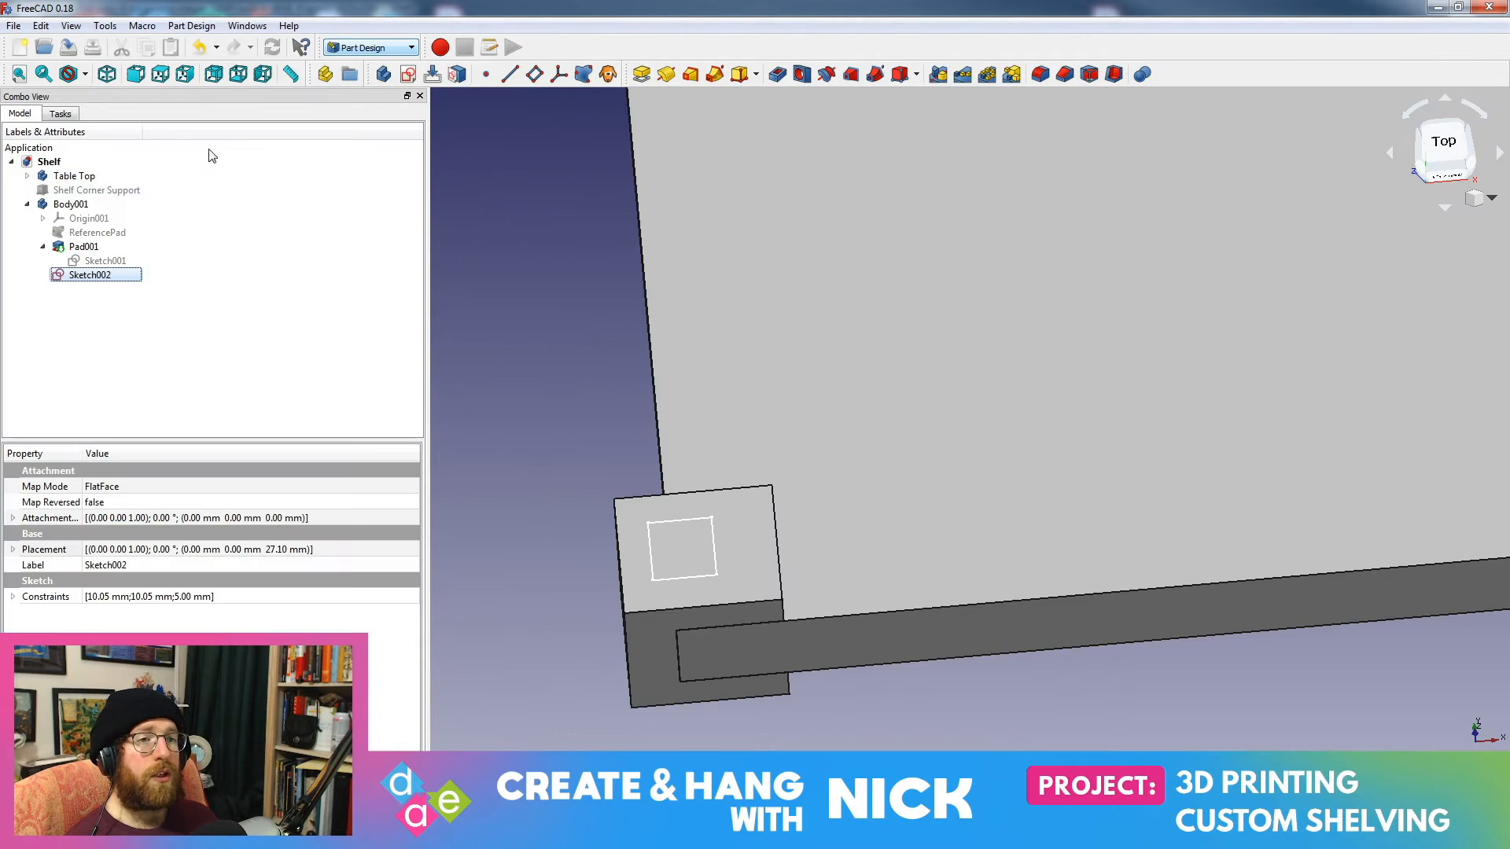
# Step: Inspect the dimensions of Sketch001 and the length of Pad001 in Body001, closing both without changes
pyautogui.doubleClick(110, 261)
pyautogui.scroll(-6, 924, 406)
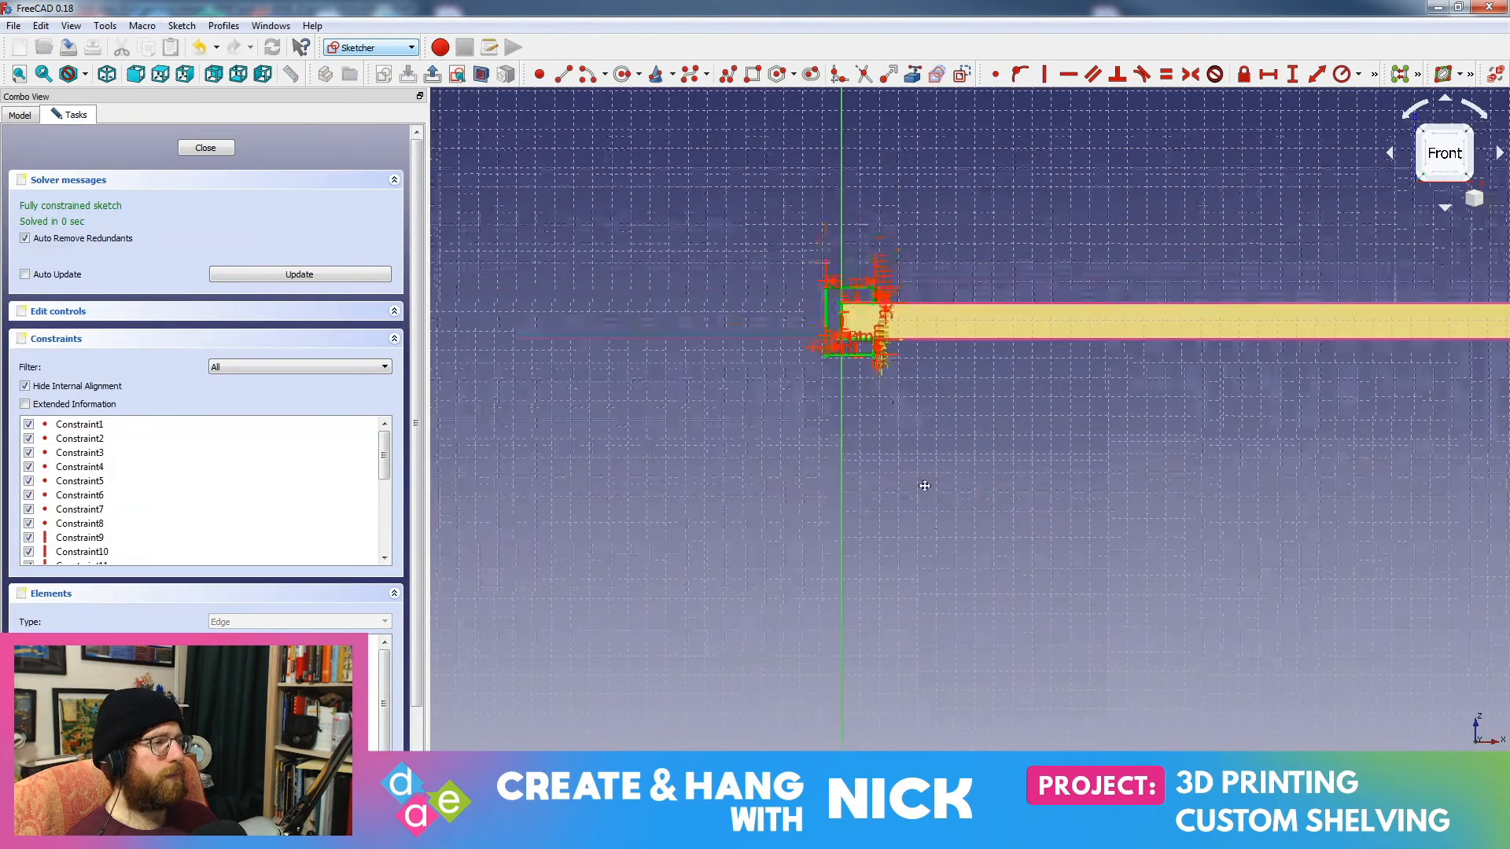
pyautogui.scroll(9, 913, 409)
pyautogui.moveTo(894, 457)
pyautogui.mouseDown(button='middle')
pyautogui.moveTo(970, 368)
pyautogui.moveTo(1014, 401)
pyautogui.moveTo(1183, 310)
pyautogui.mouseUp(button='middle')
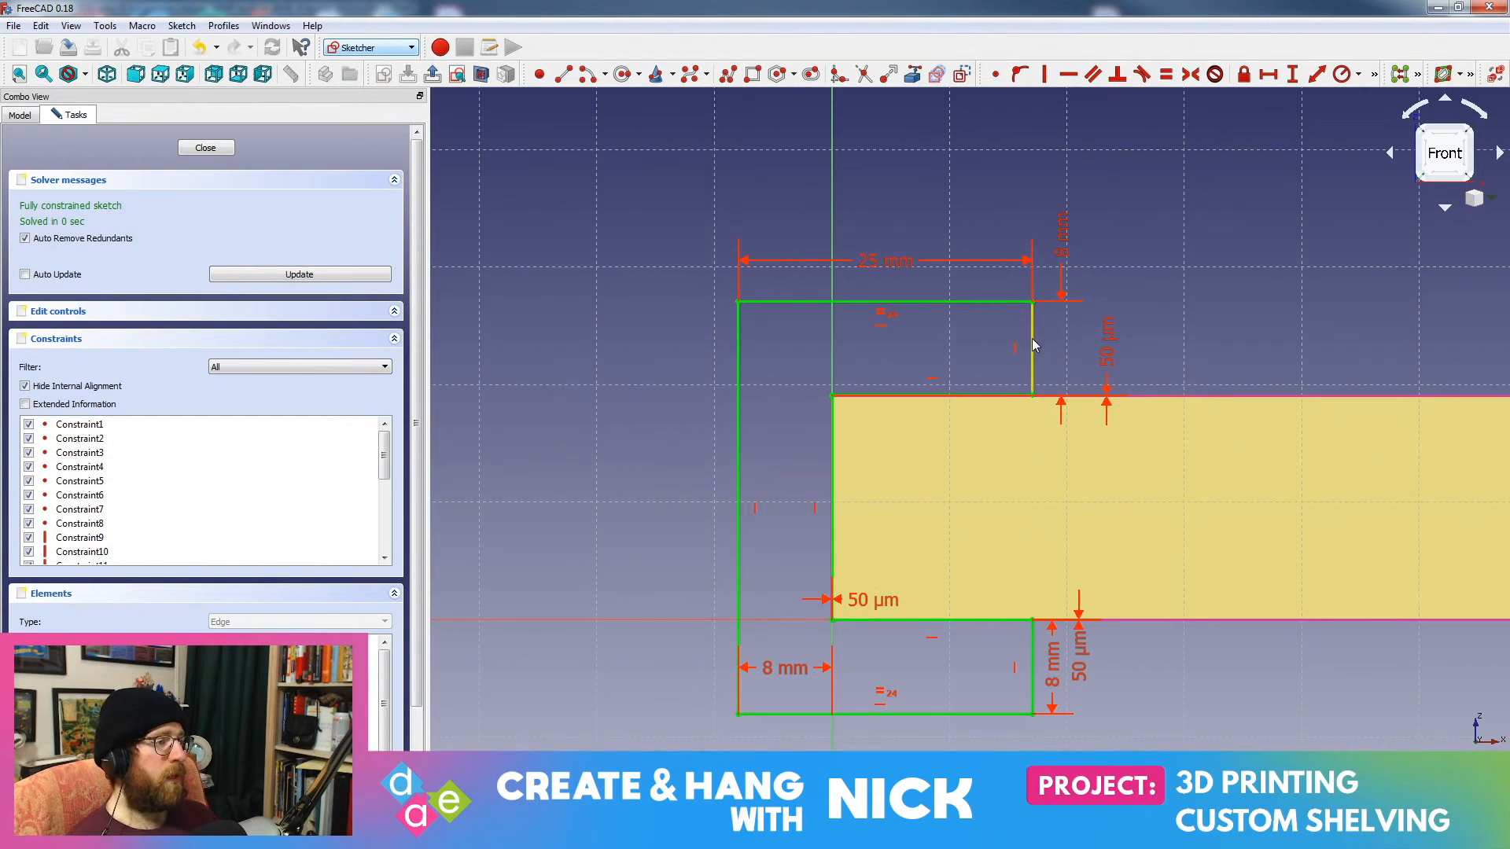
pyautogui.click(226, 149)
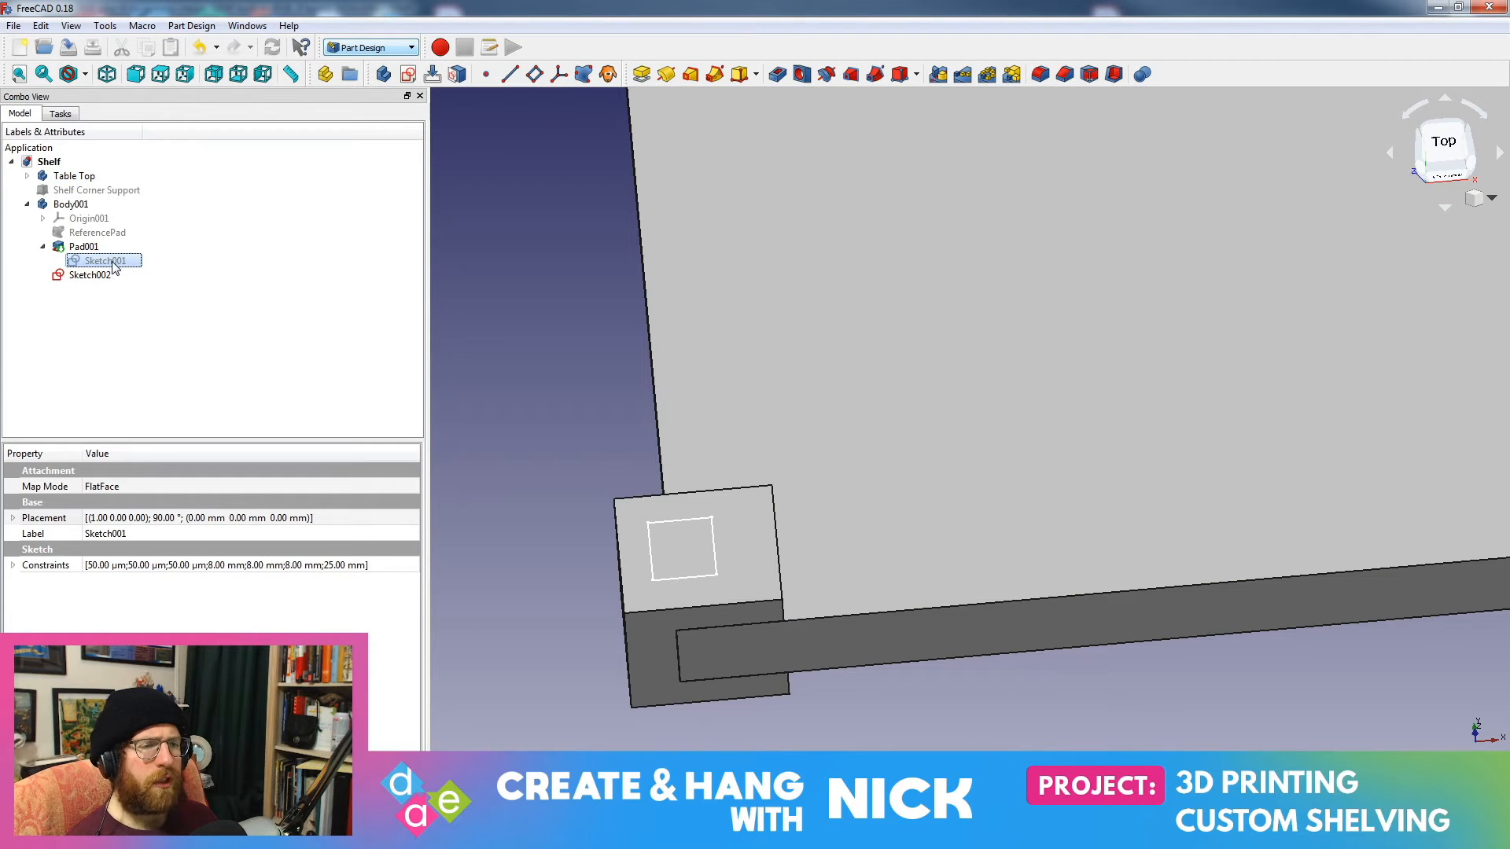
pyautogui.doubleClick(92, 247)
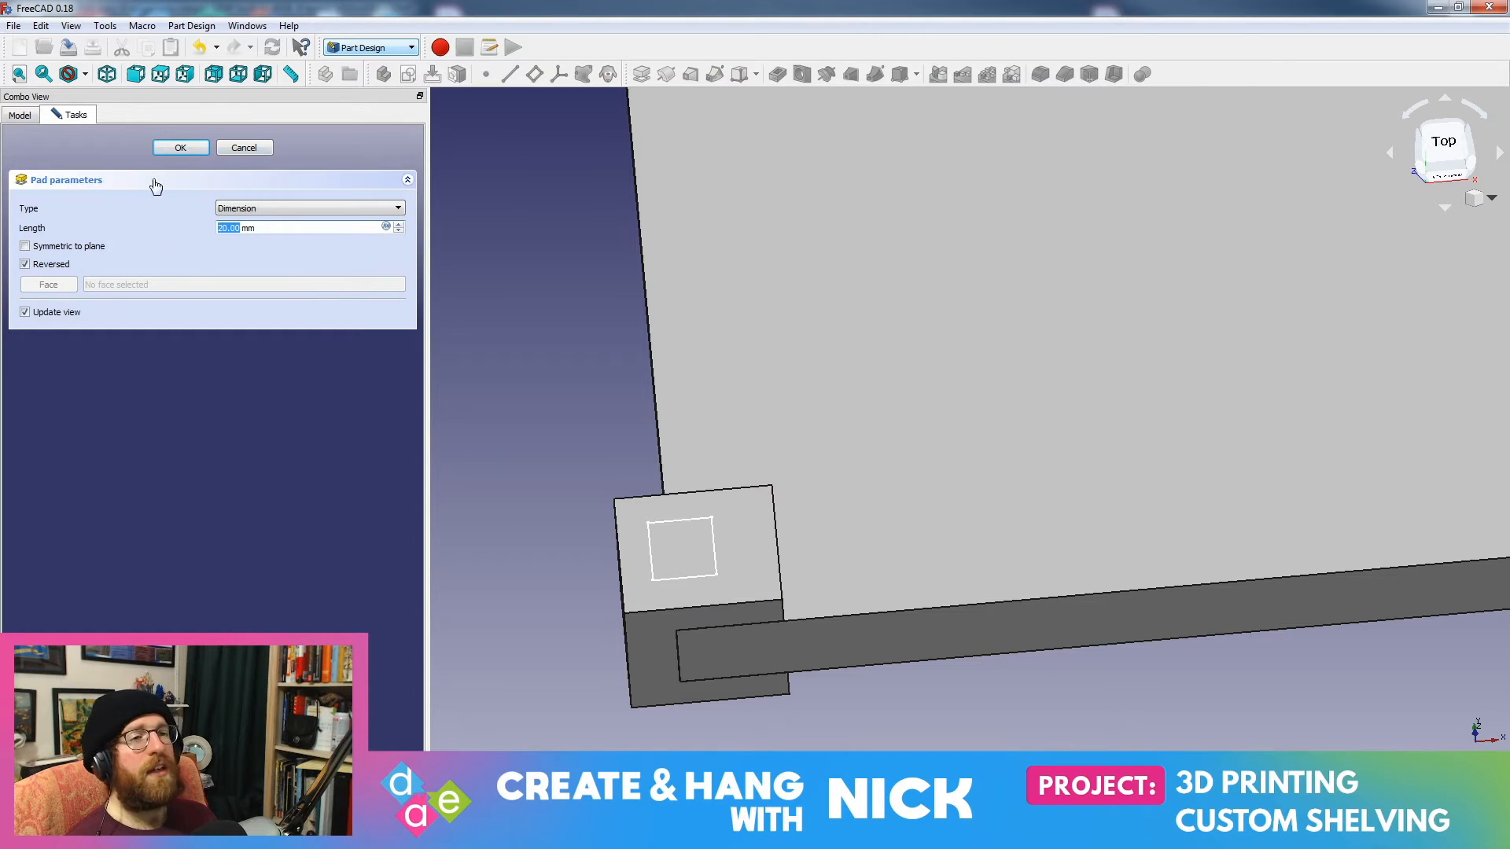
pyautogui.click(243, 150)
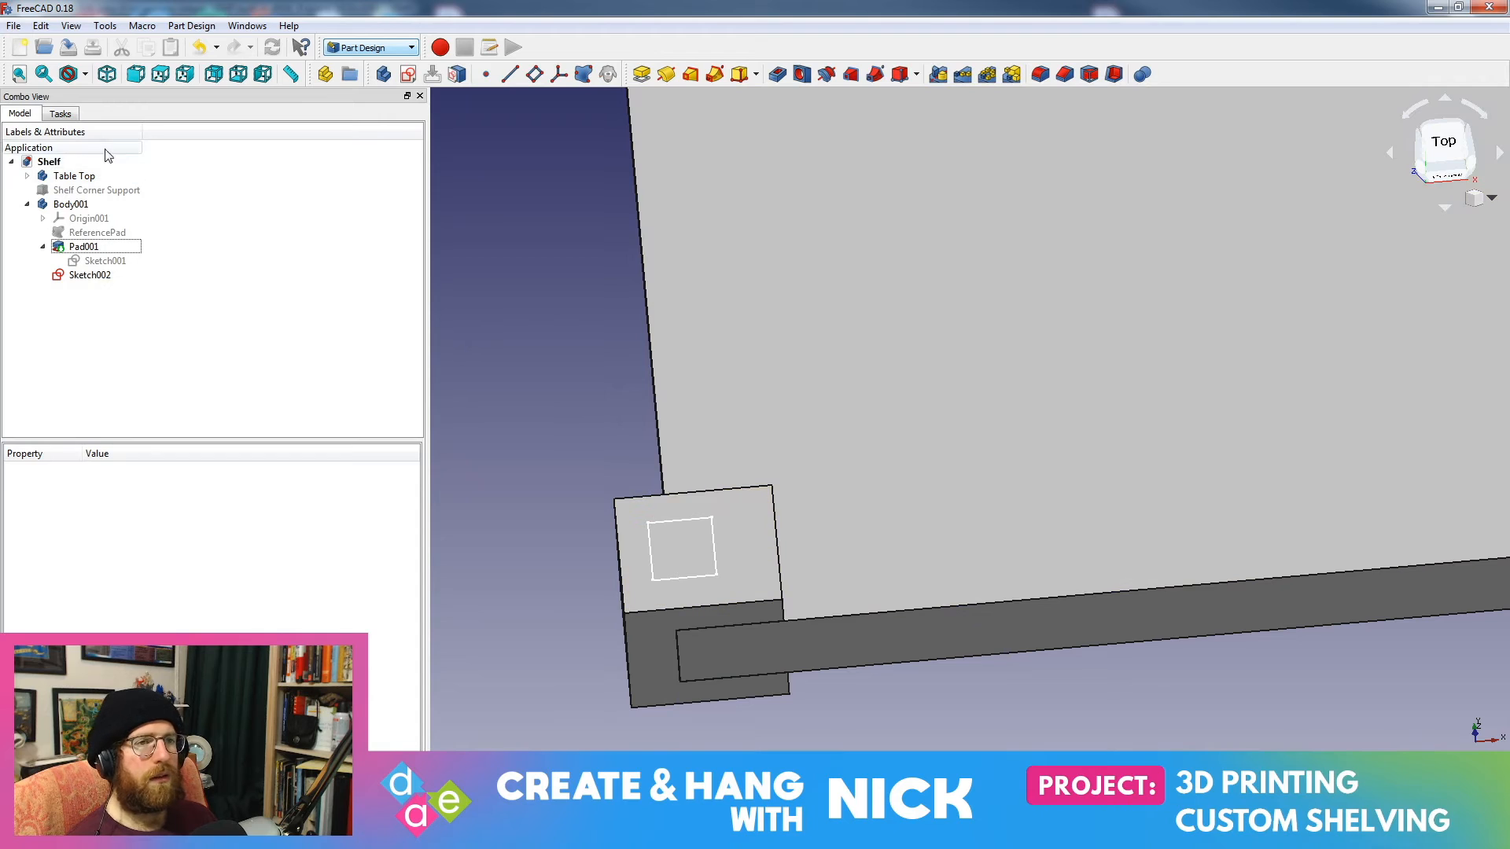
# Step: Switch to GIMP and erase the old position numbers across the middle of the rectangle drawing
pyautogui.hotkey('alt', 'Tab')
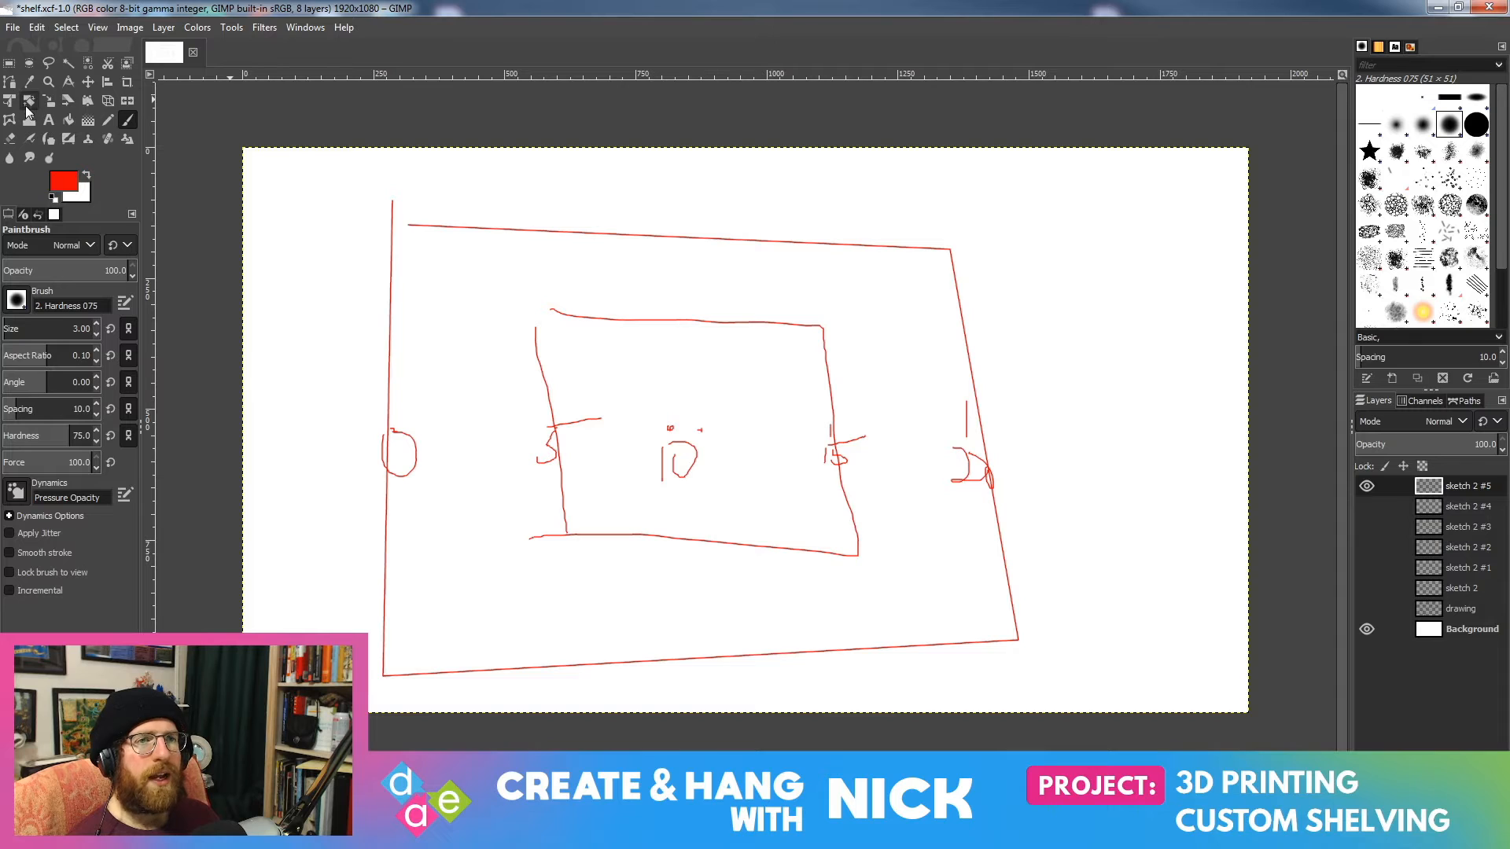
pyautogui.click(9, 139)
pyautogui.moveTo(497, 433)
pyautogui.mouseDown()
pyautogui.moveTo(579, 428)
pyautogui.moveTo(659, 470)
pyautogui.moveTo(653, 453)
pyautogui.moveTo(650, 475)
pyautogui.moveTo(747, 448)
pyautogui.moveTo(809, 475)
pyautogui.moveTo(827, 435)
pyautogui.moveTo(967, 474)
pyautogui.moveTo(965, 443)
pyautogui.mouseUp()
# Step: Write 25 above the outer rectangle's lower edge and 20 beside its left edge with the red Paintbrush
pyautogui.click(128, 119)
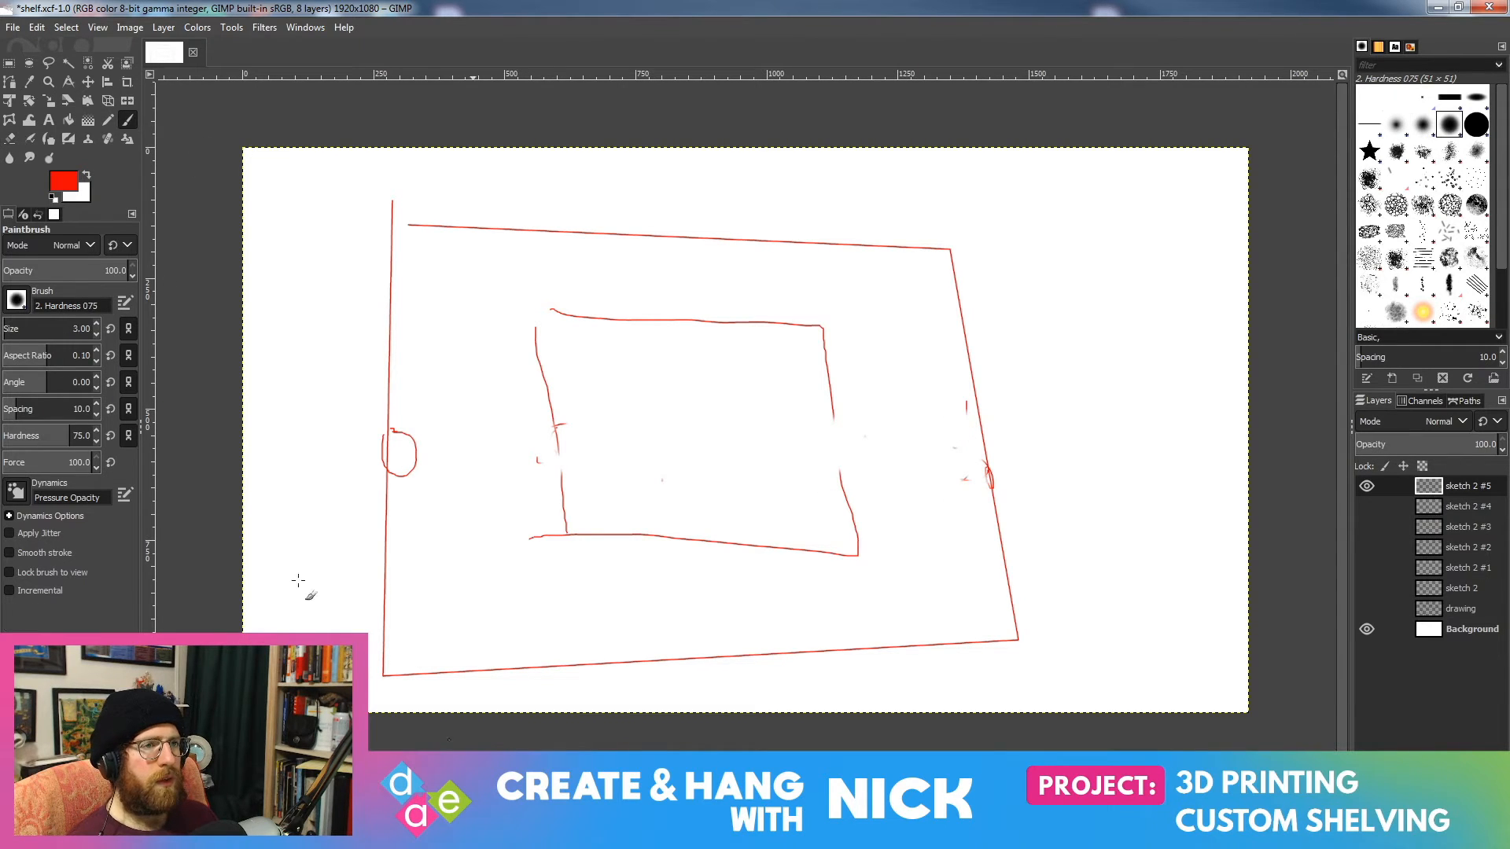
pyautogui.moveTo(650, 623)
pyautogui.mouseDown()
pyautogui.moveTo(660, 634)
pyautogui.moveTo(707, 611)
pyautogui.mouseUp()
pyautogui.moveTo(264, 412); pyautogui.dragTo(313, 440)
pyautogui.moveTo(318, 425)
pyautogui.mouseDown()
pyautogui.moveTo(306, 442)
pyautogui.moveTo(321, 425)
pyautogui.mouseUp()
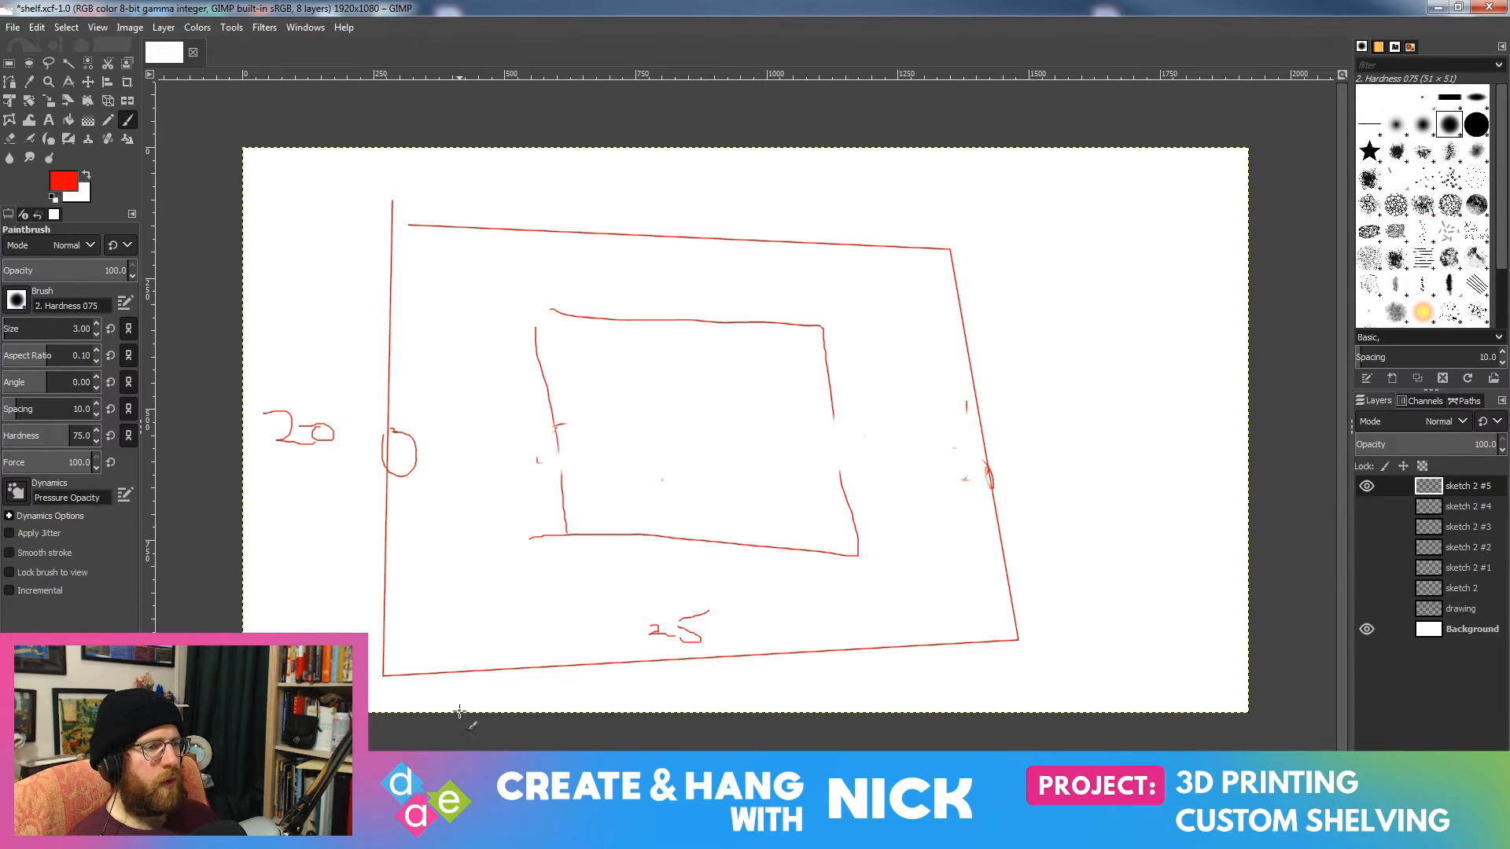
# Step: Mark the mid-height on the outer rectangle's left edge, write 10 in the centre, and draw an arrow for the gap below the inner square
pyautogui.moveTo(364, 428); pyautogui.dragTo(401, 428)
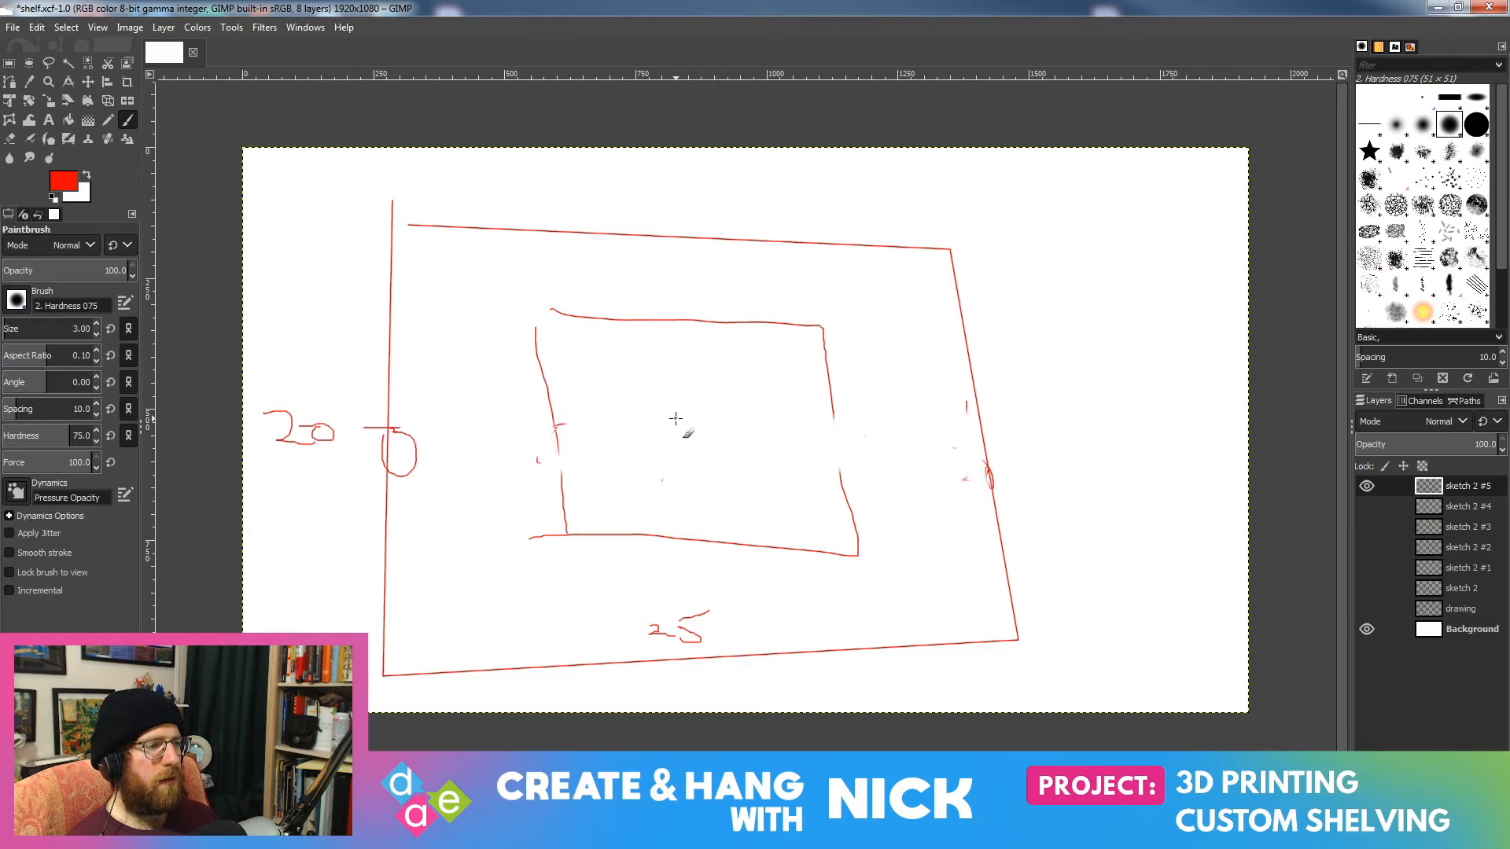
pyautogui.moveTo(678, 412)
pyautogui.mouseDown()
pyautogui.moveTo(680, 437)
pyautogui.moveTo(686, 421)
pyautogui.mouseUp()
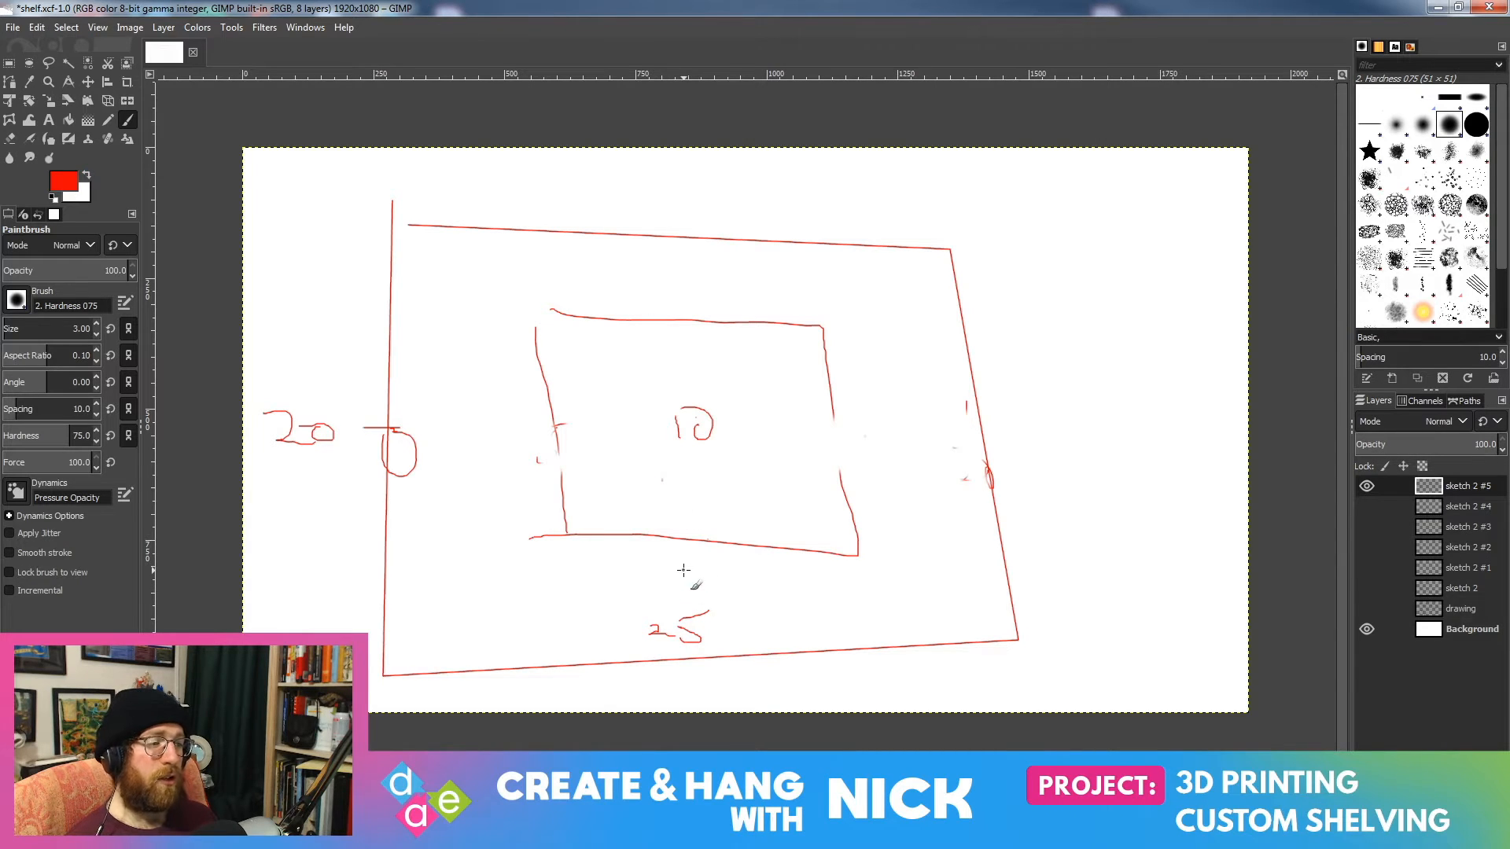
pyautogui.moveTo(592, 541)
pyautogui.mouseDown()
pyautogui.moveTo(598, 639)
pyautogui.moveTo(604, 548)
pyautogui.mouseUp()
# Step: Switch back to FreeCAD, reopen Sketch002 and delete the 5 mm horizontal distance constraint
pyautogui.hotkey('alt', 'Tab')
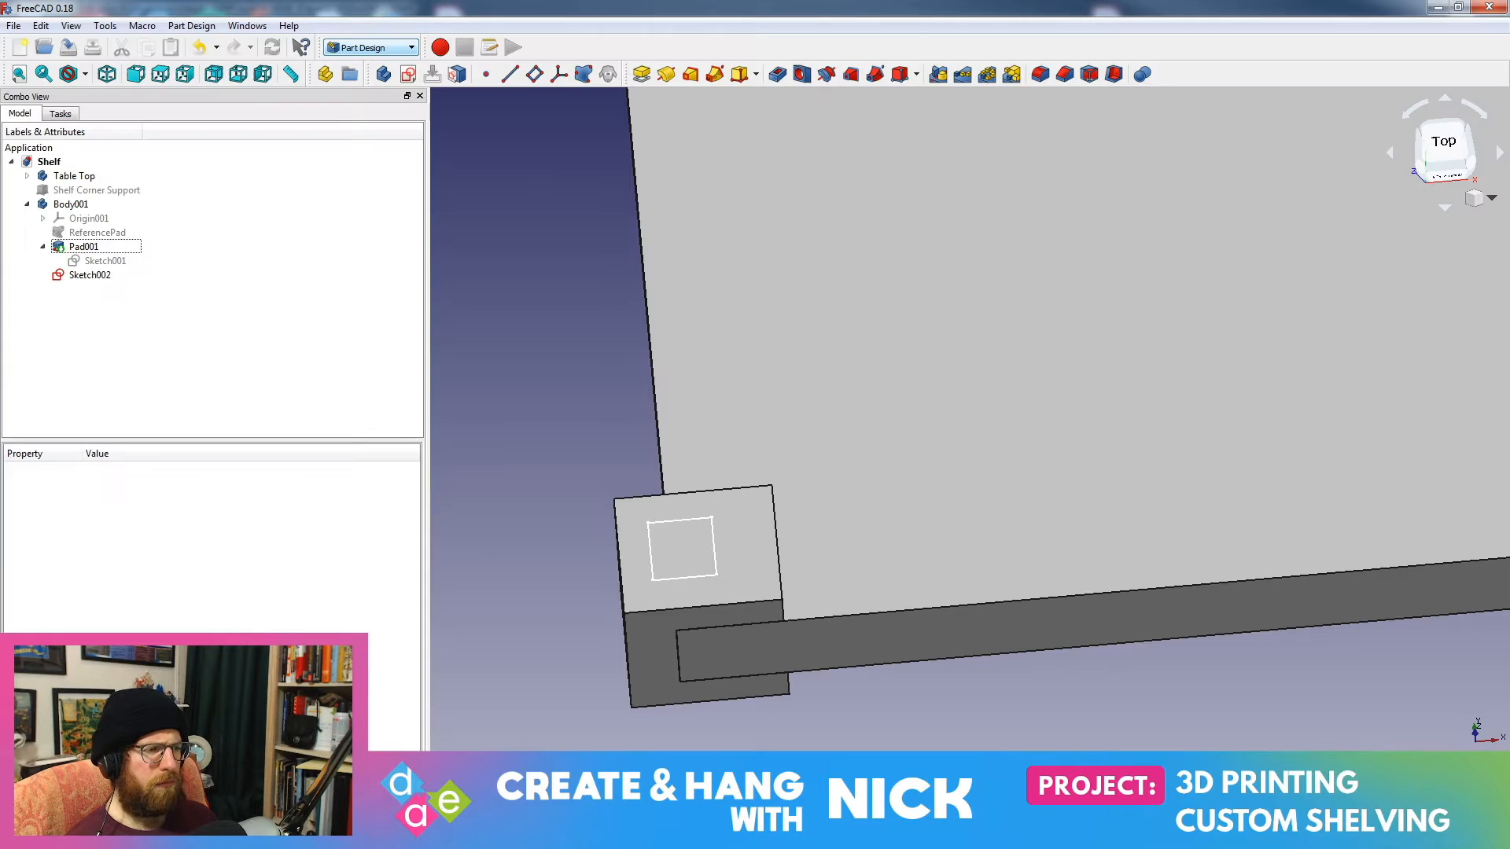
pyautogui.doubleClick(88, 277)
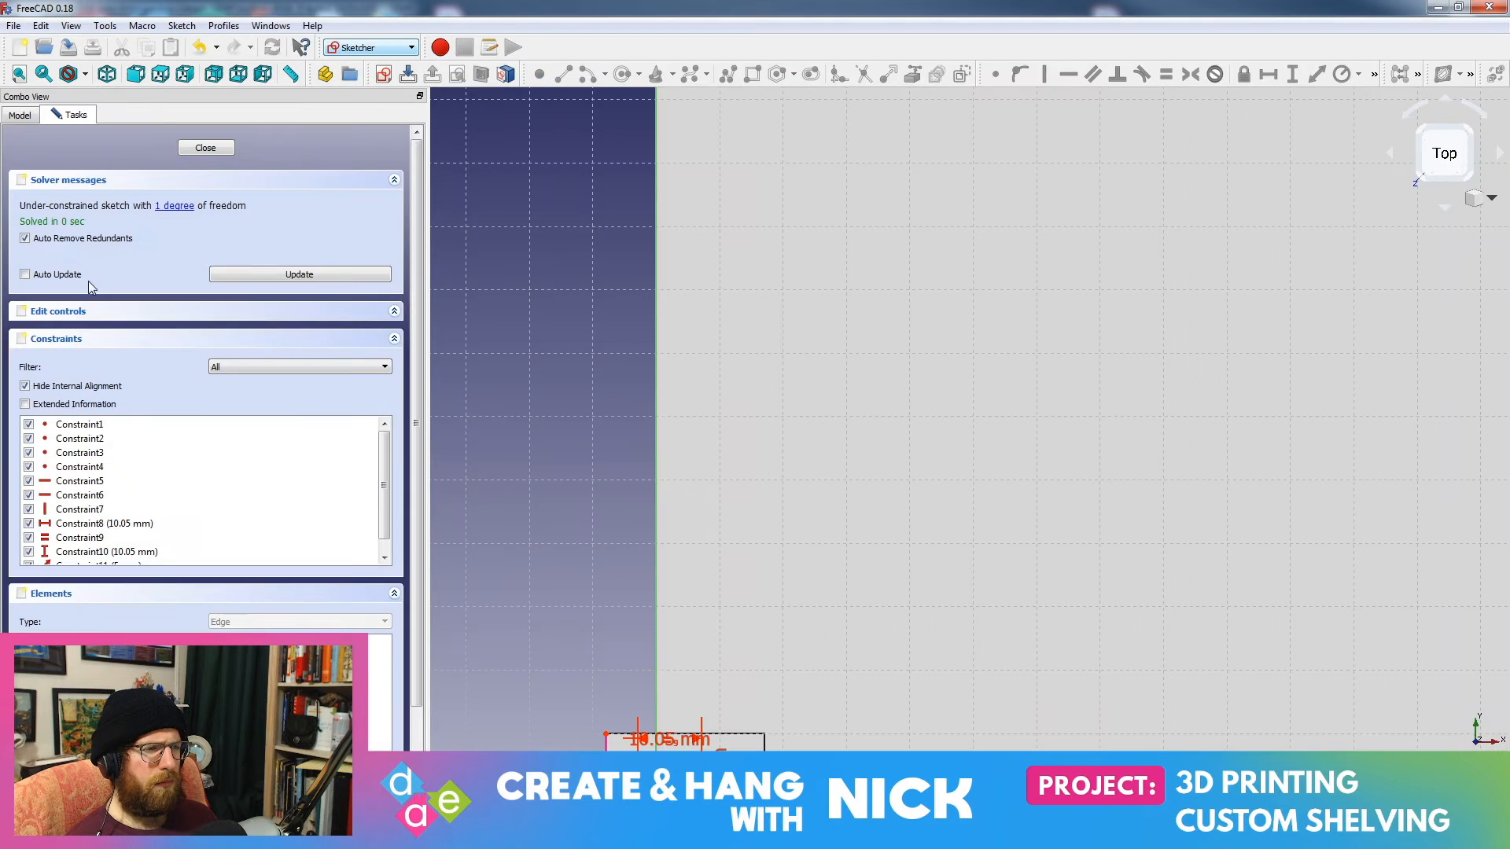
pyautogui.scroll(5, 748, 629)
pyautogui.scroll(-3, 753, 605)
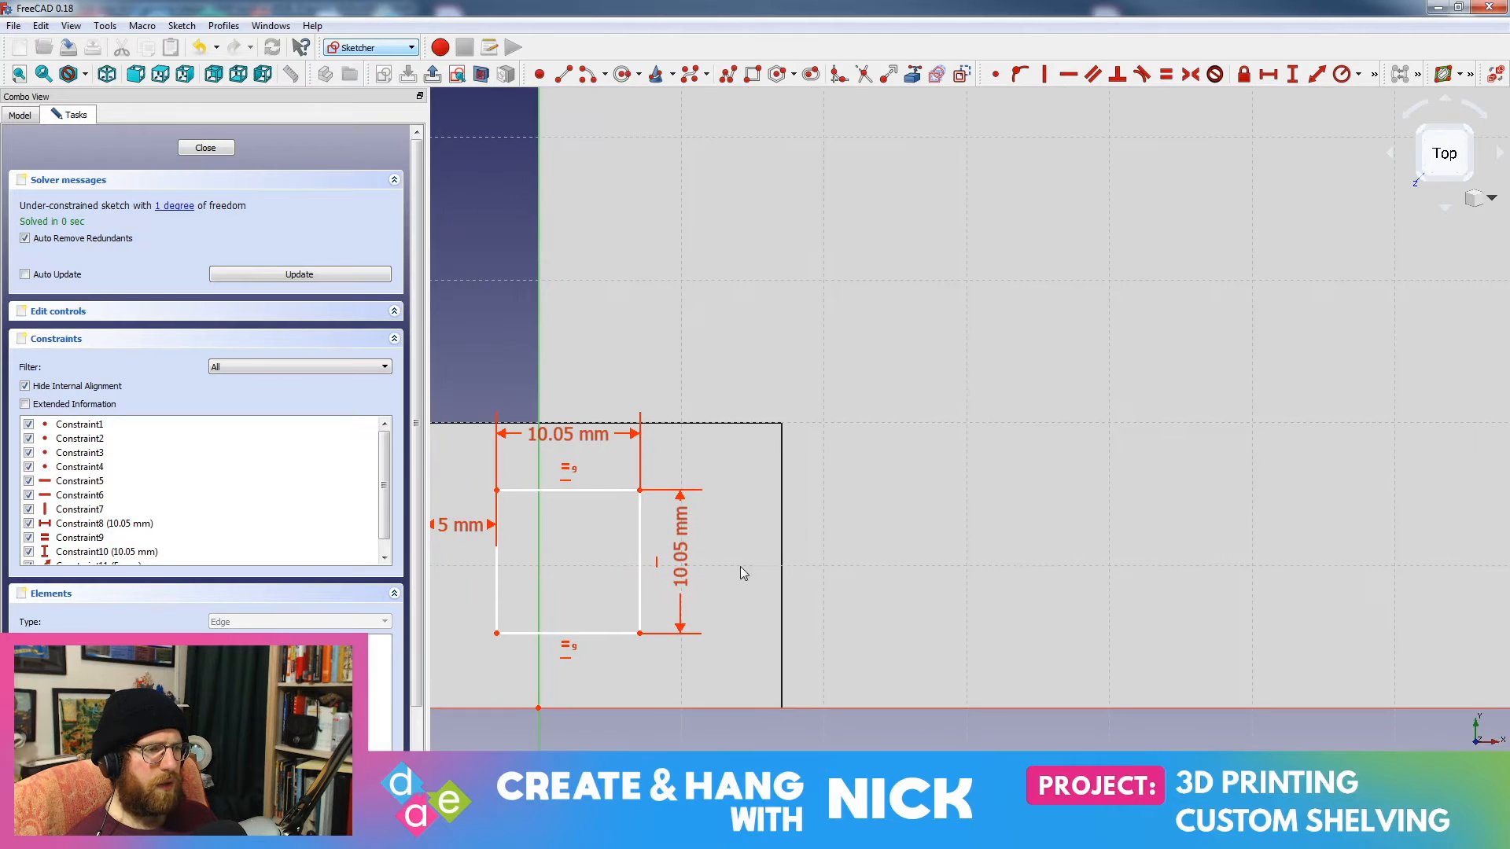
pyautogui.click(526, 471)
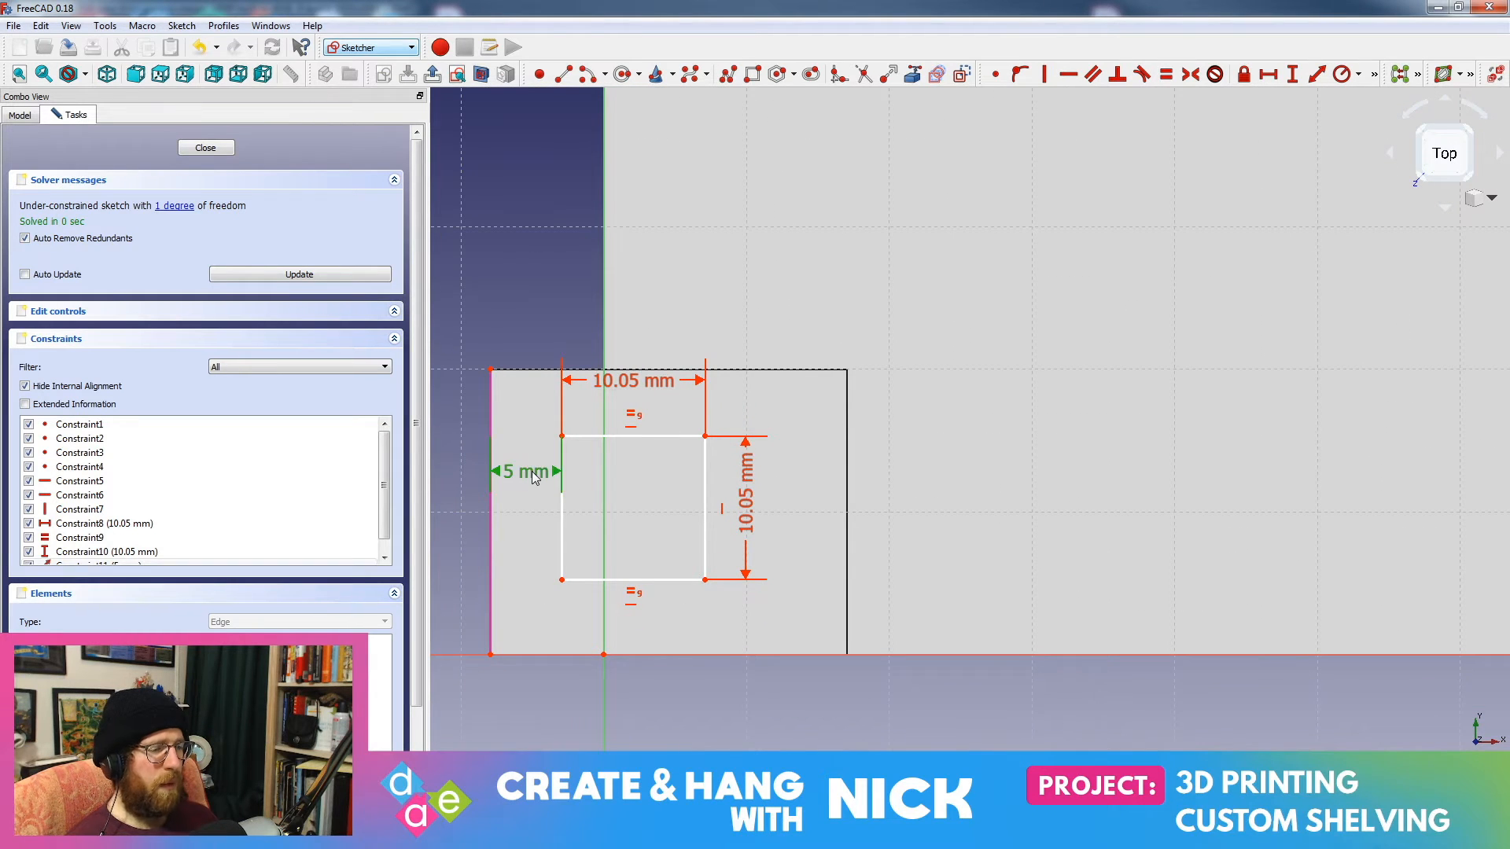
pyautogui.press('Delete')
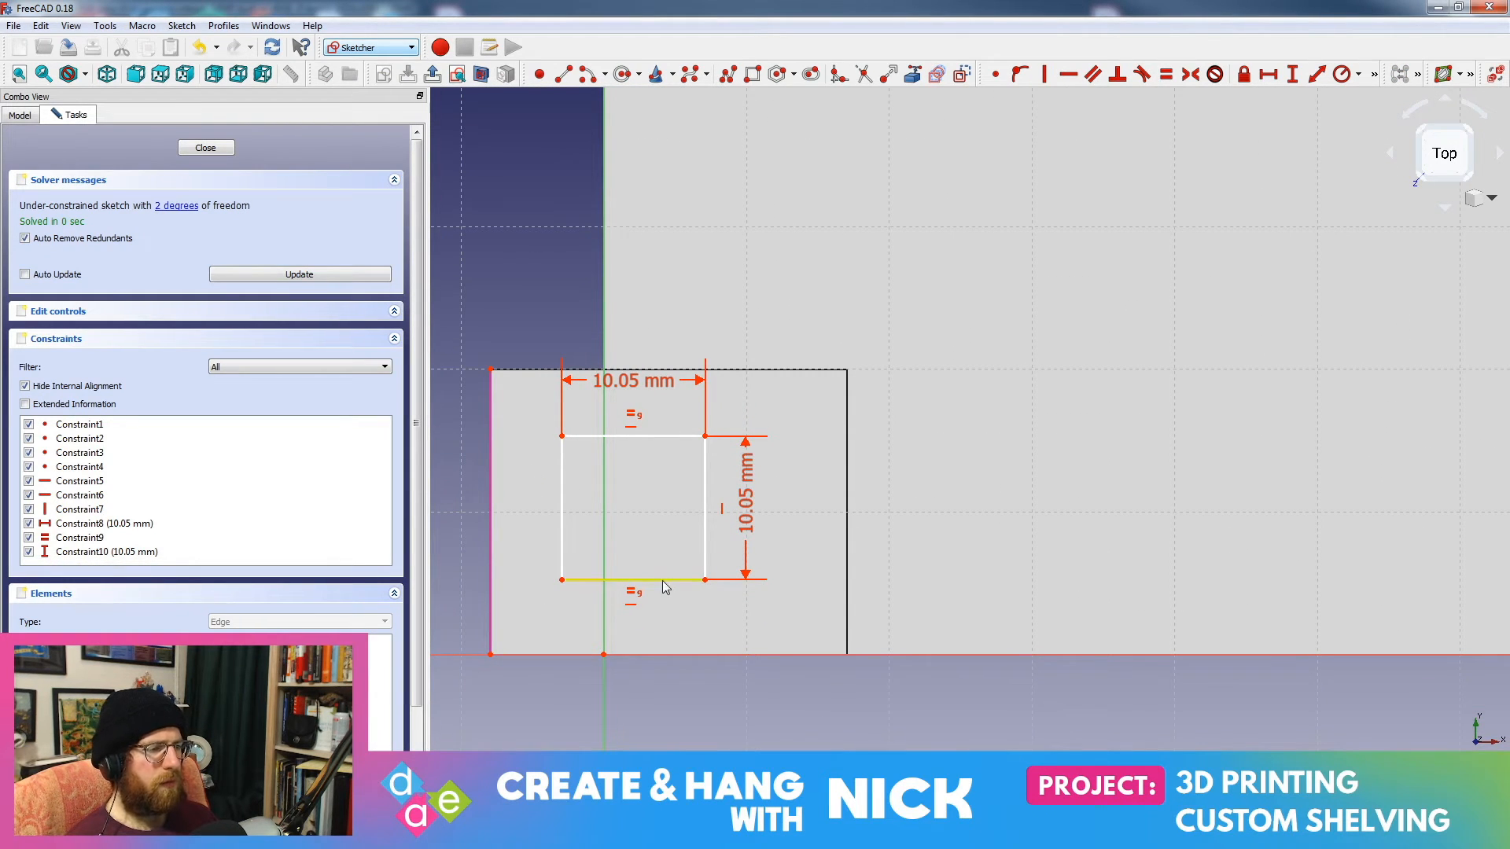
# Step: Constrain the vertical distance from the block's lower left corner to the square's lower edge to 5 mm
pyautogui.click(592, 582)
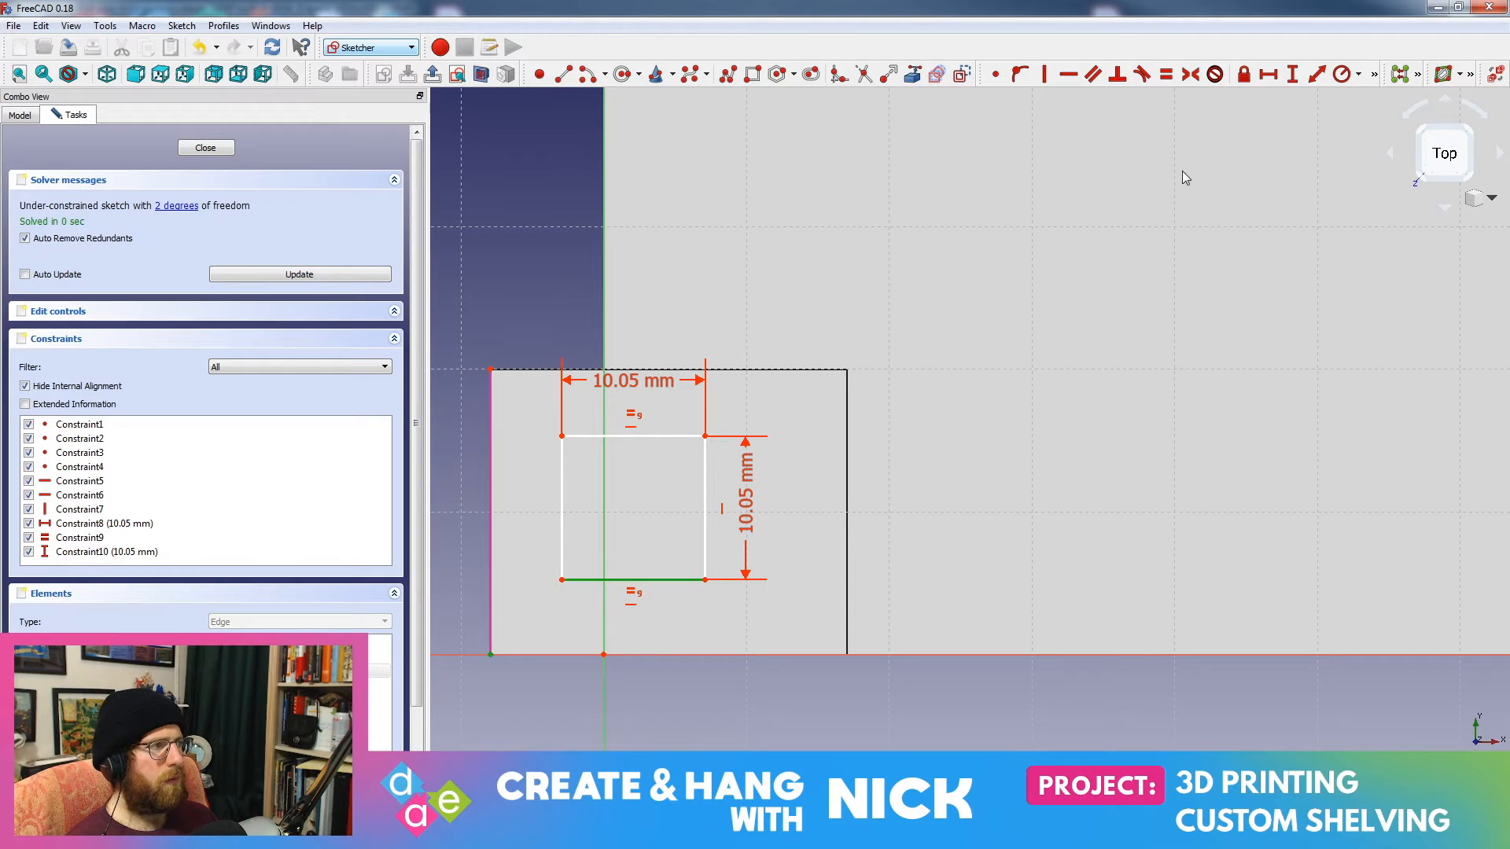
pyautogui.click(1293, 74)
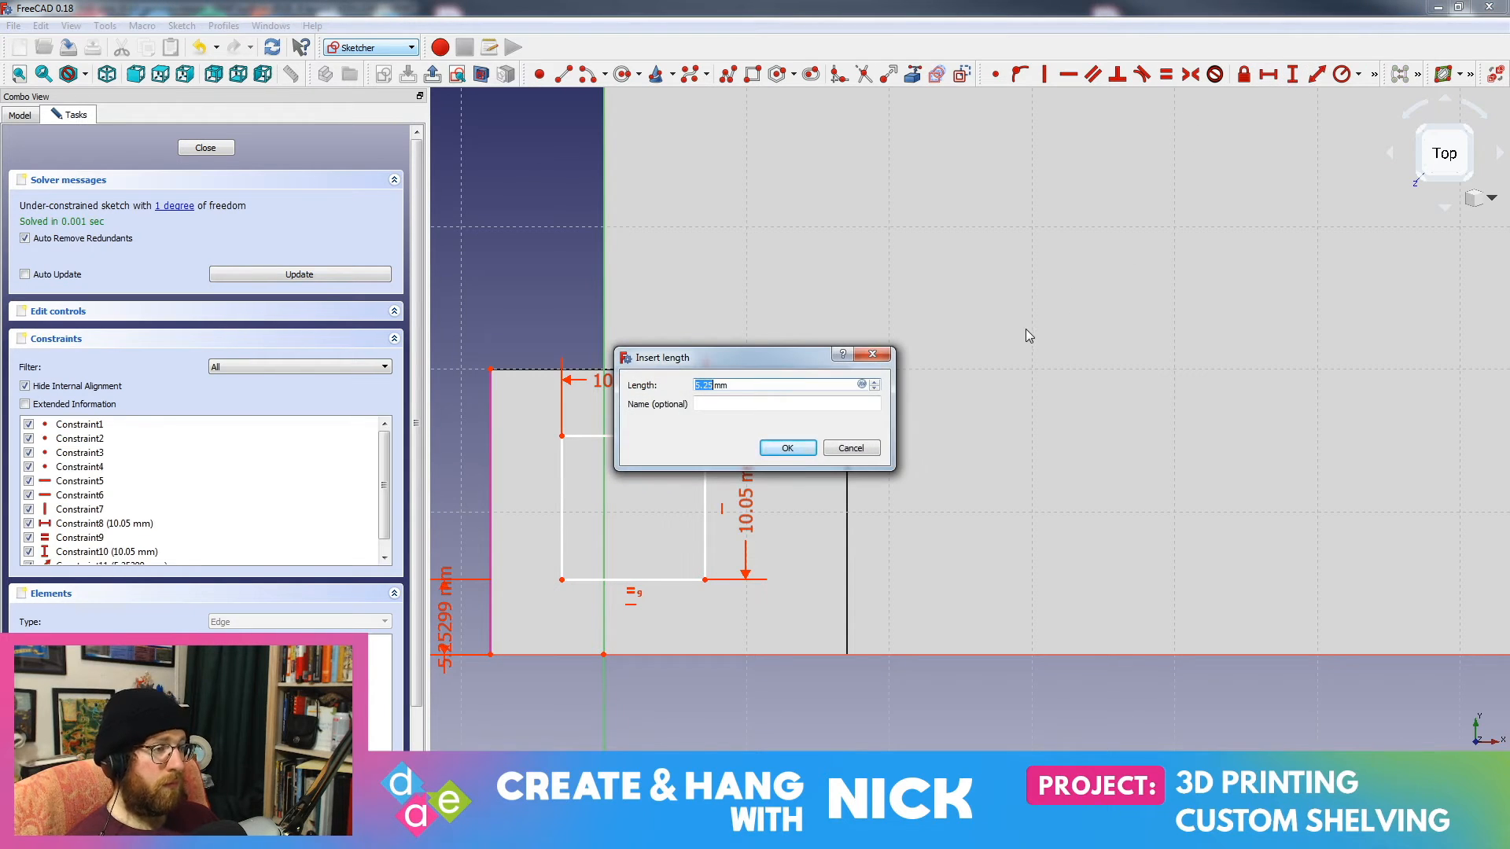
pyautogui.write('5')
pyautogui.press('Return')
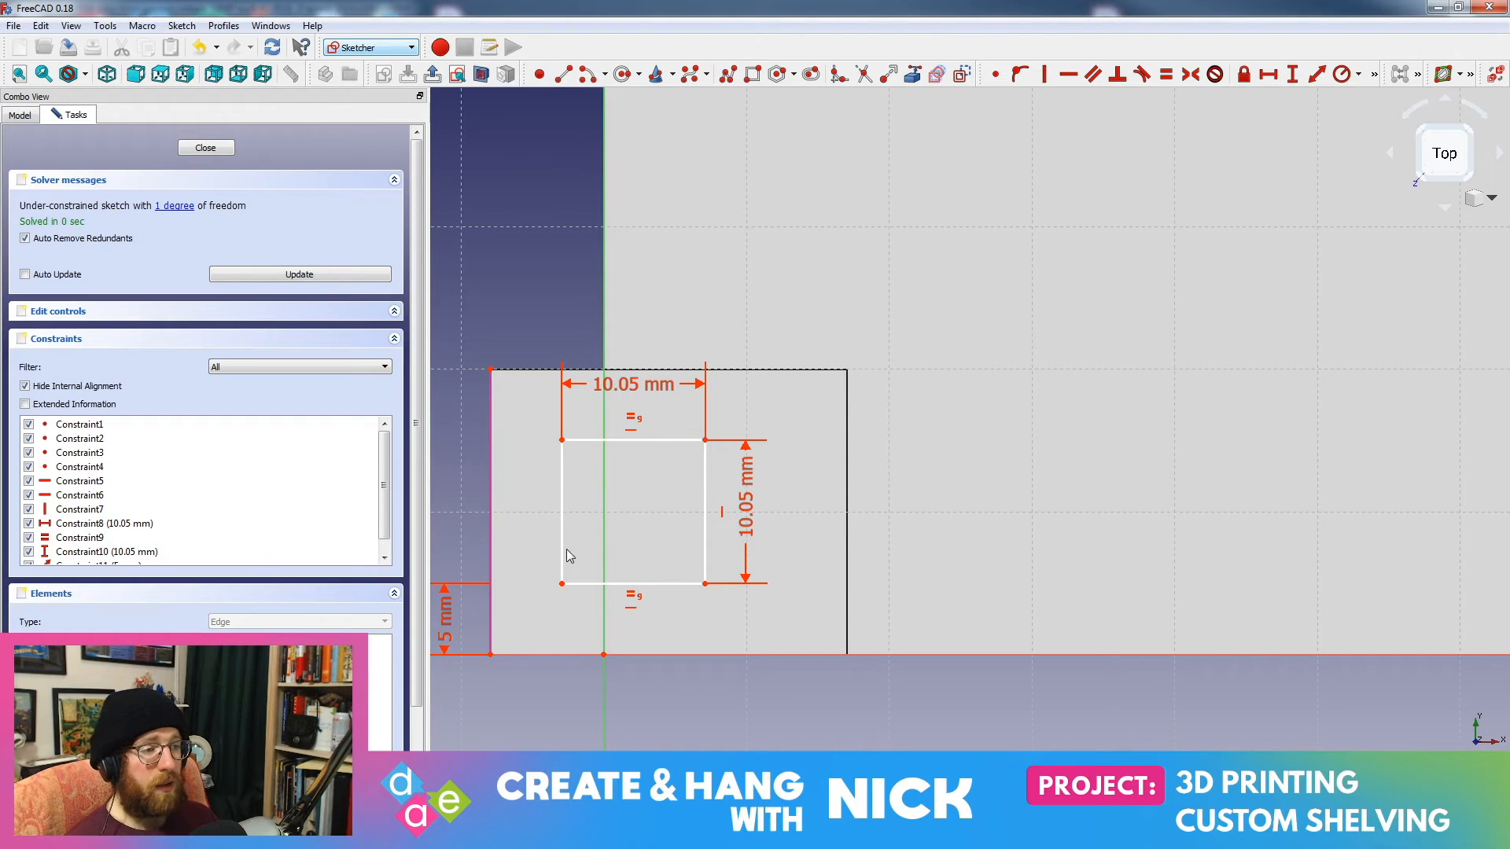
pyautogui.moveTo(573, 549)
pyautogui.mouseDown(button='middle')
pyautogui.moveTo(743, 516)
pyautogui.moveTo(773, 603)
pyautogui.mouseUp(button='middle')
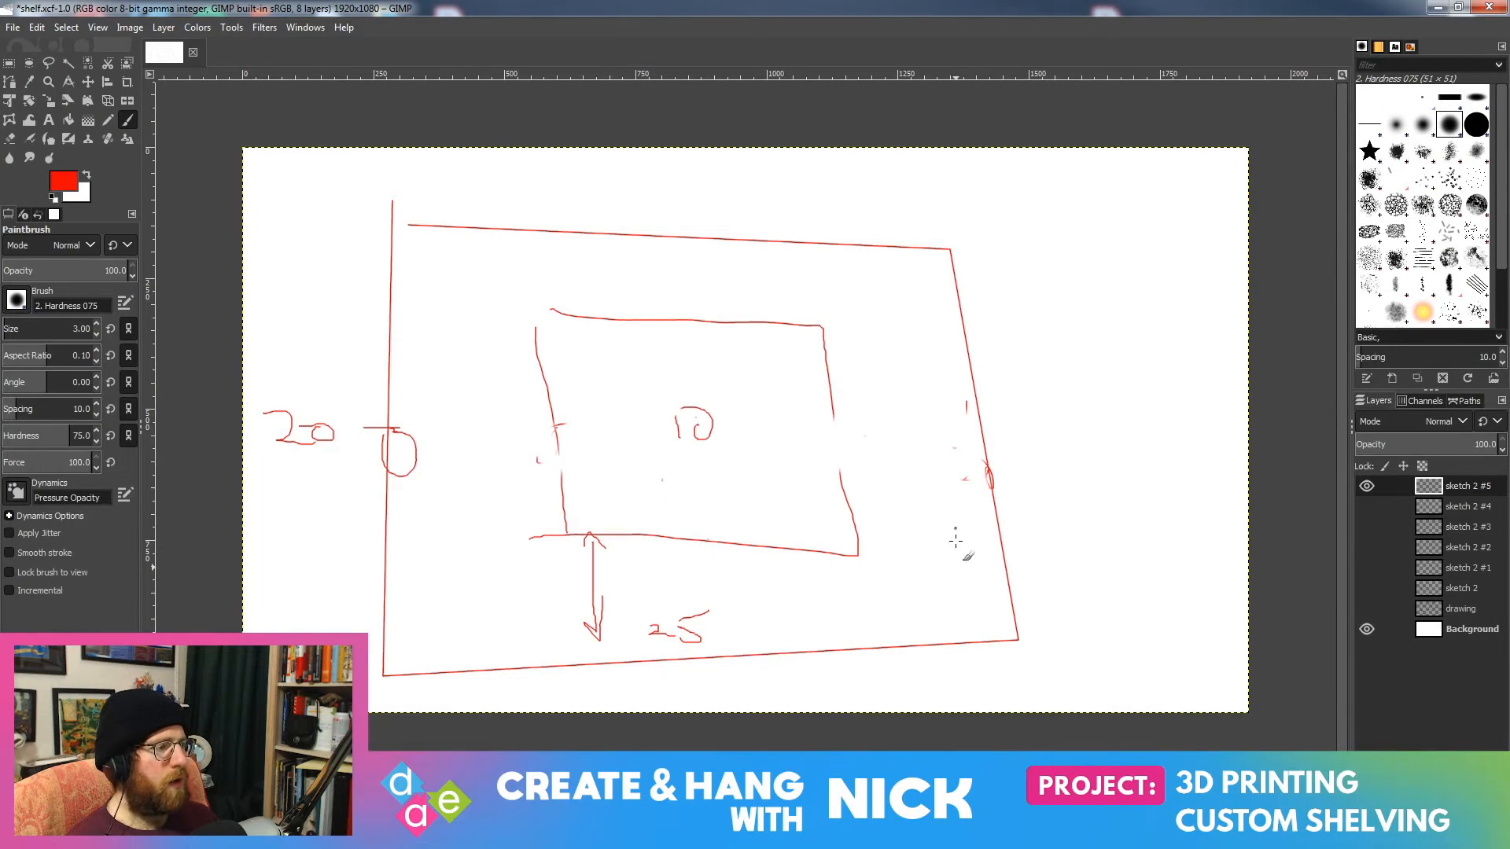
# Step: Switch to GIMP and write 25 at the outer rectangle's lower right corner with the brush
pyautogui.moveTo(1009, 614)
pyautogui.mouseDown()
pyautogui.moveTo(1012, 634)
pyautogui.moveTo(1037, 629)
pyautogui.mouseUp()
pyautogui.moveTo(1043, 623); pyautogui.dragTo(1051, 635)
pyautogui.moveTo(1046, 613); pyautogui.dragTo(1067, 606)
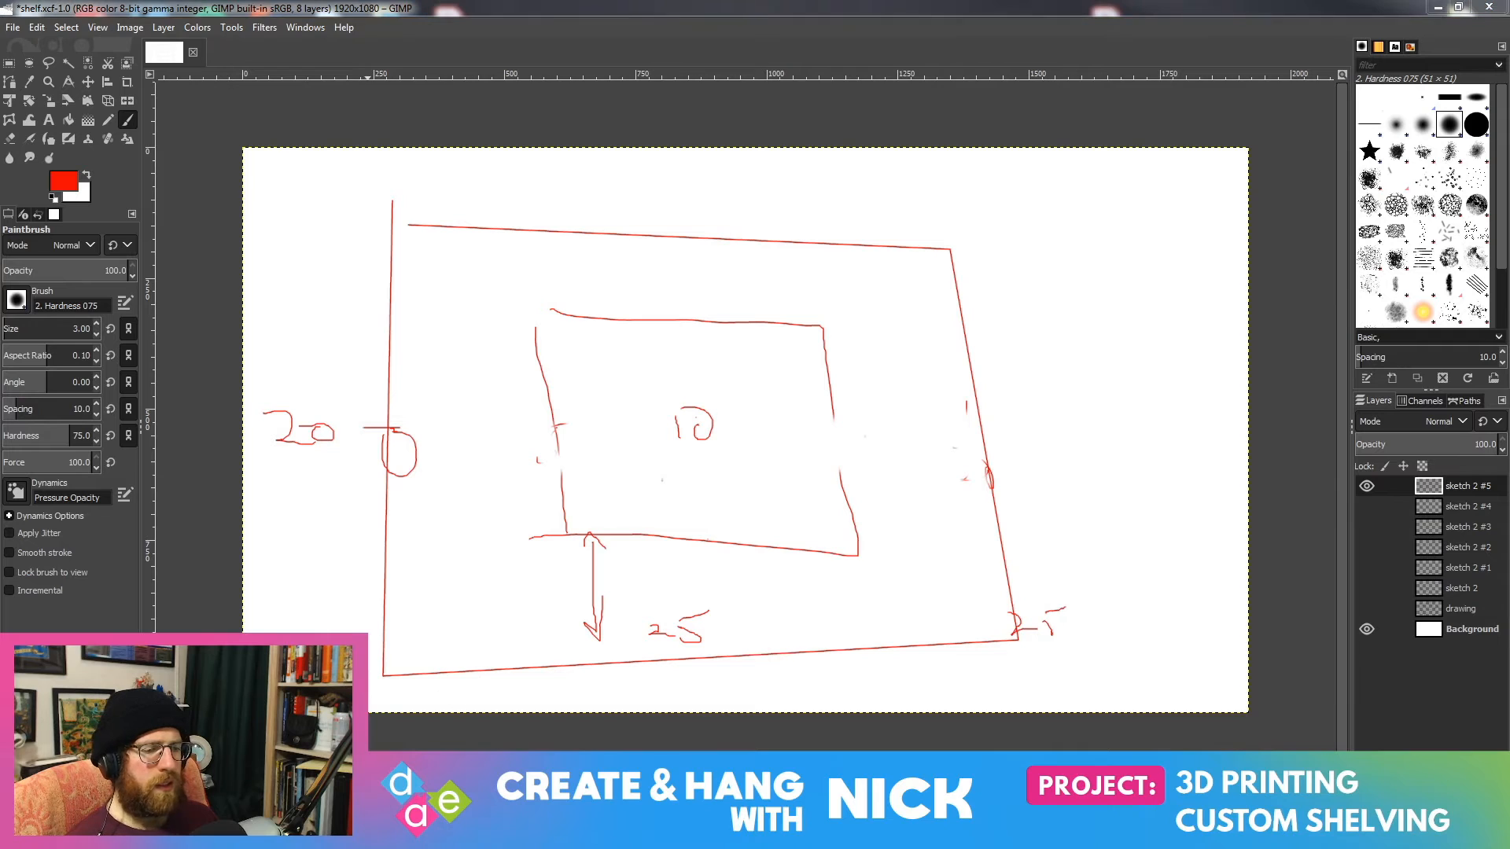
# Step: Bring up the Calculator, divide 25 by 2, and move it away again
pyautogui.moveTo(1509, 370); pyautogui.dragTo(913, 306)
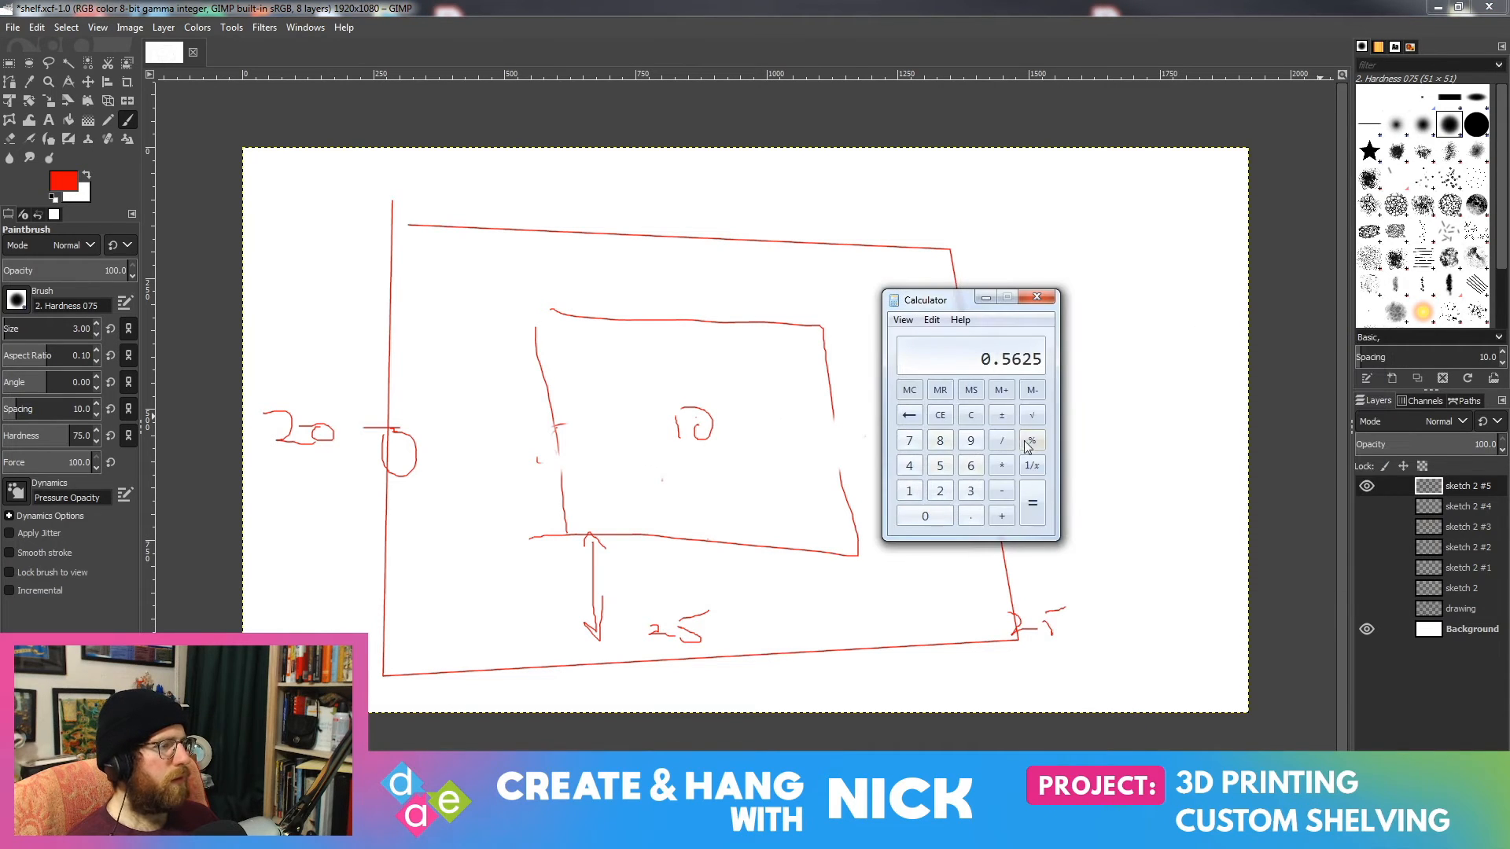
pyautogui.click(941, 414)
pyautogui.click(941, 490)
pyautogui.click(939, 465)
pyautogui.click(1001, 441)
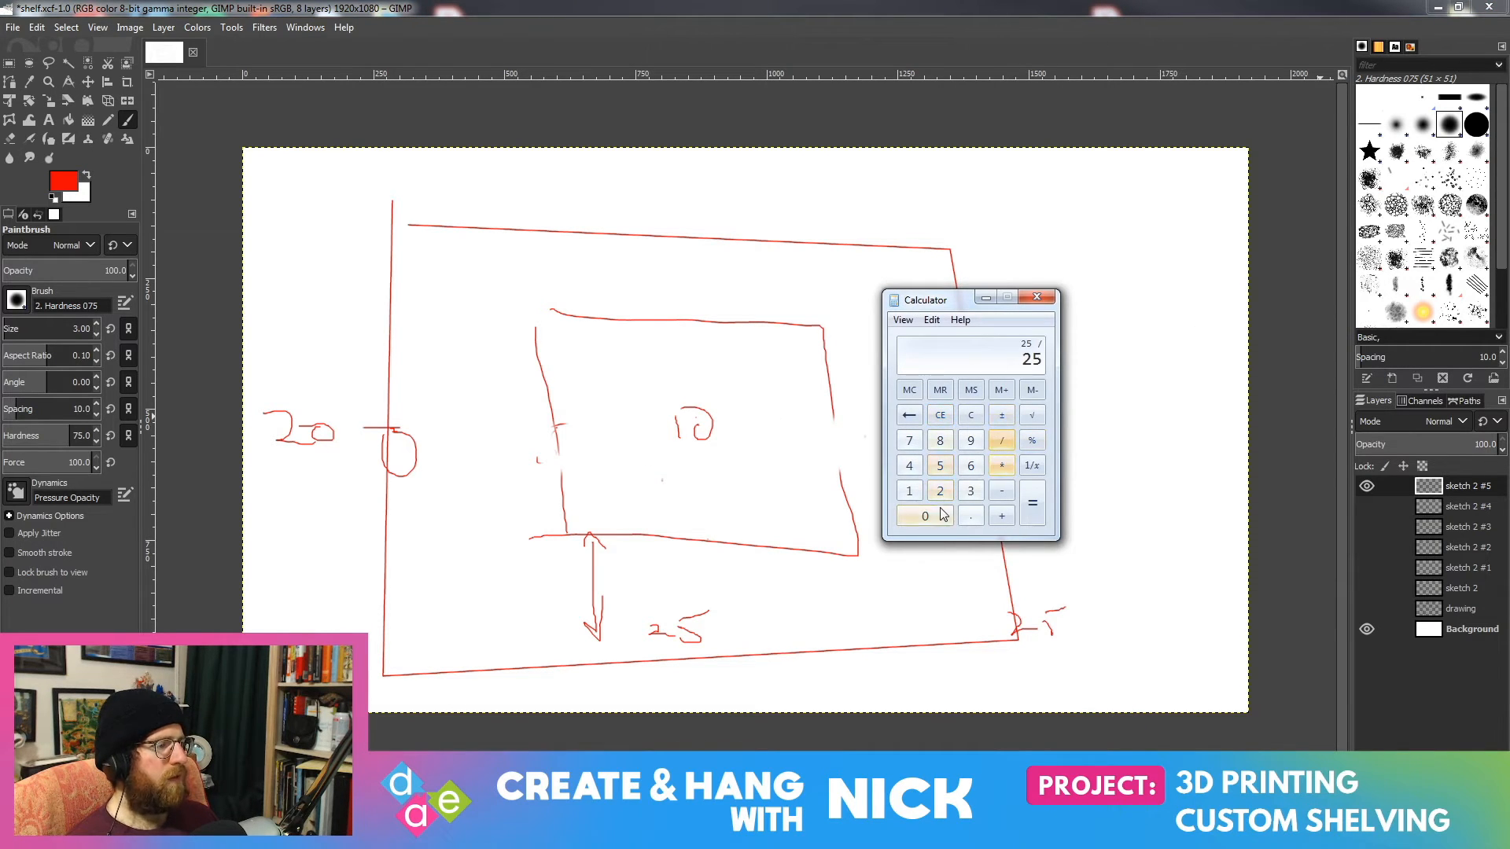
pyautogui.click(940, 491)
pyautogui.click(1033, 503)
pyautogui.moveTo(968, 305)
pyautogui.mouseDown()
pyautogui.moveTo(1165, 304)
pyautogui.moveTo(1509, 339)
pyautogui.mouseUp()
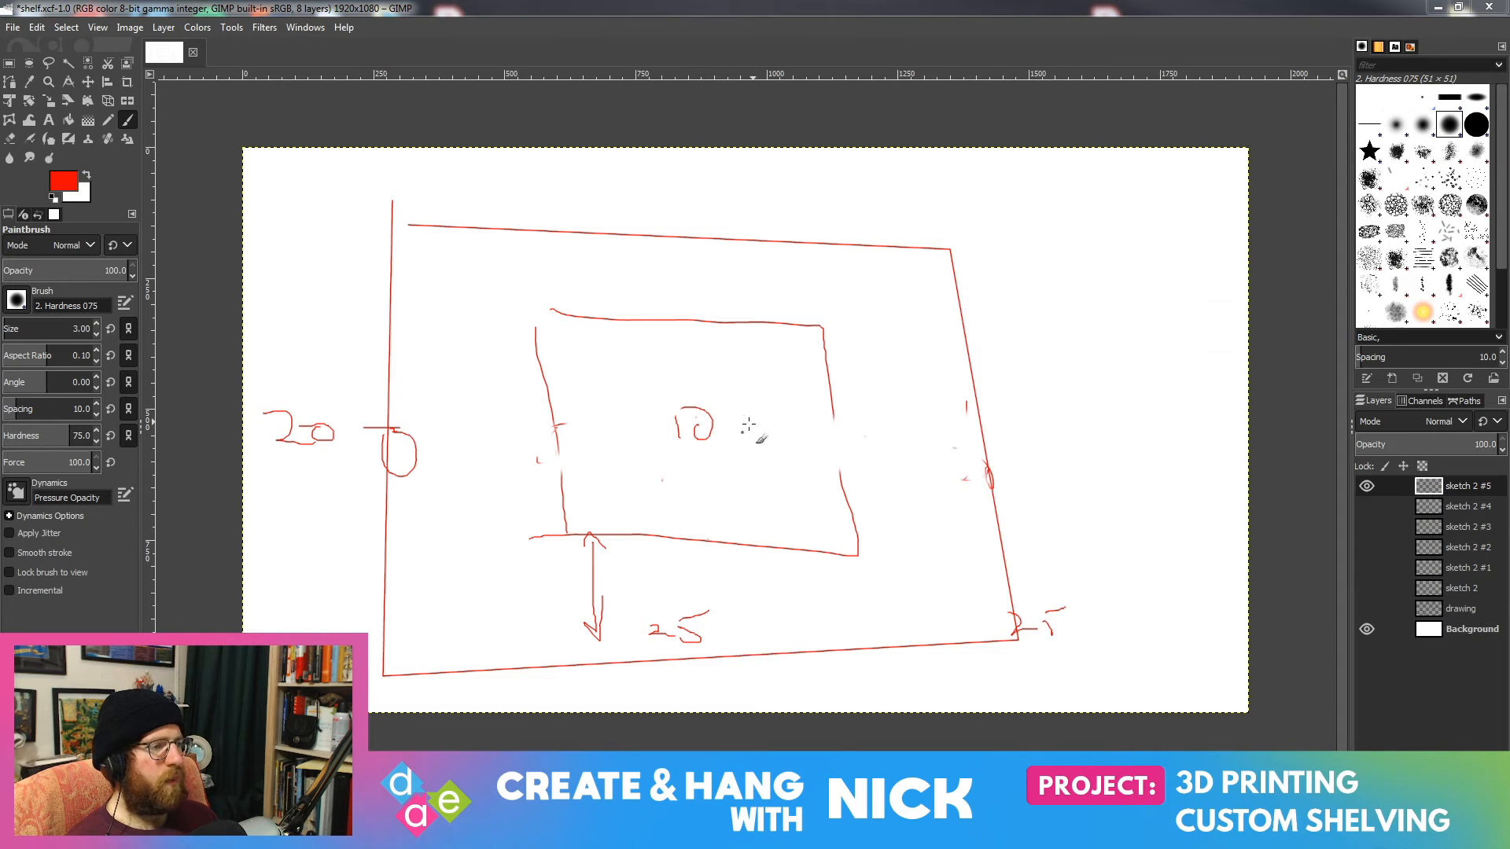
# Step: Write 12.5 at the centre of the inner square and 17.5 on its right side
pyautogui.moveTo(685, 409)
pyautogui.mouseDown()
pyautogui.moveTo(700, 451)
pyautogui.moveTo(732, 451)
pyautogui.moveTo(781, 398)
pyautogui.mouseUp()
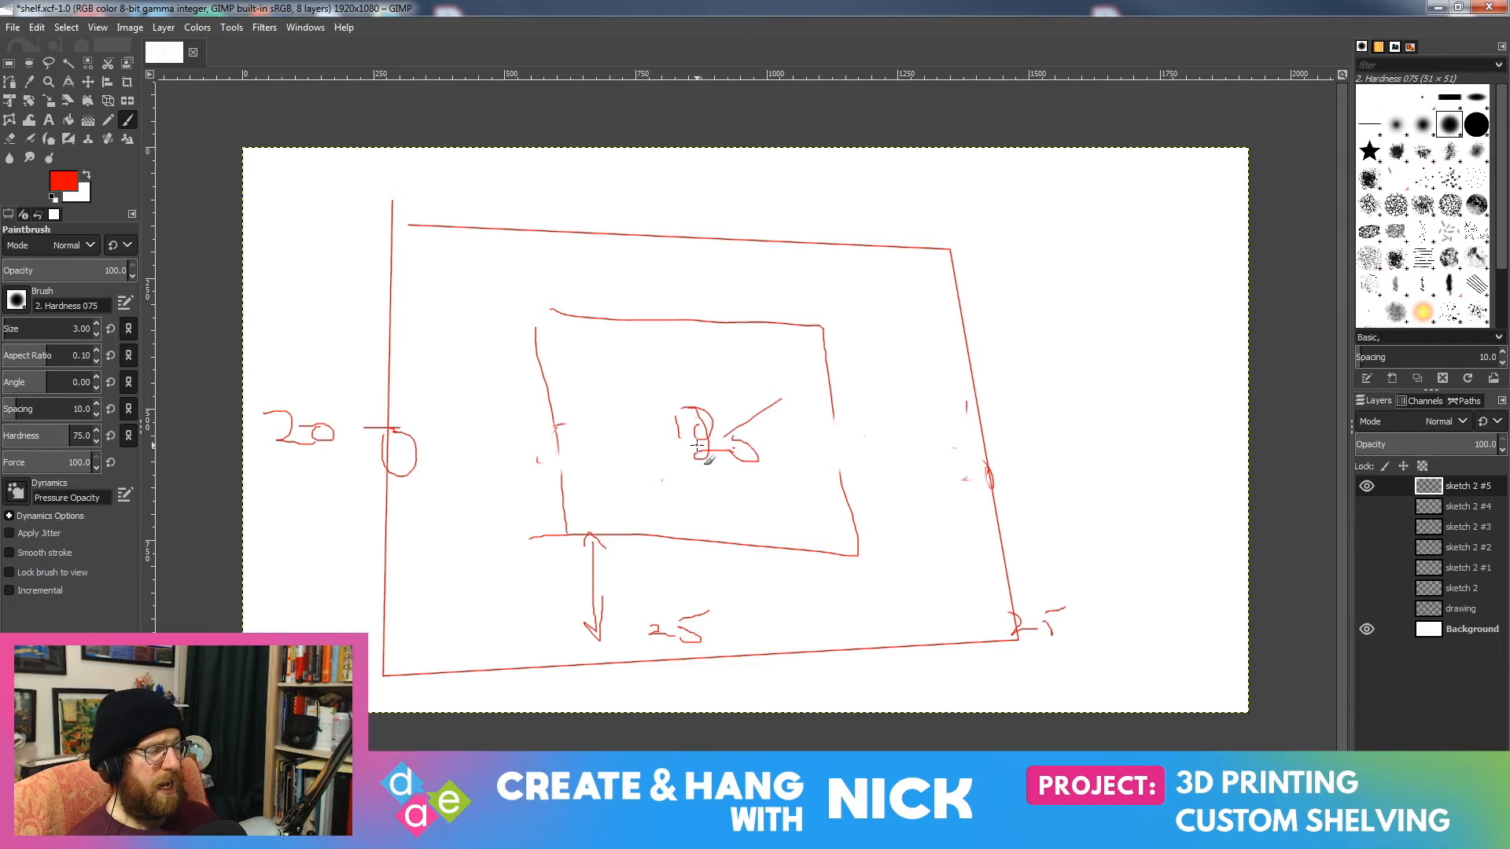
pyautogui.moveTo(819, 415)
pyautogui.mouseDown()
pyautogui.moveTo(819, 454)
pyautogui.moveTo(864, 429)
pyautogui.moveTo(876, 455)
pyautogui.mouseUp()
pyautogui.click(863, 442)
pyautogui.moveTo(876, 428); pyautogui.dragTo(897, 423)
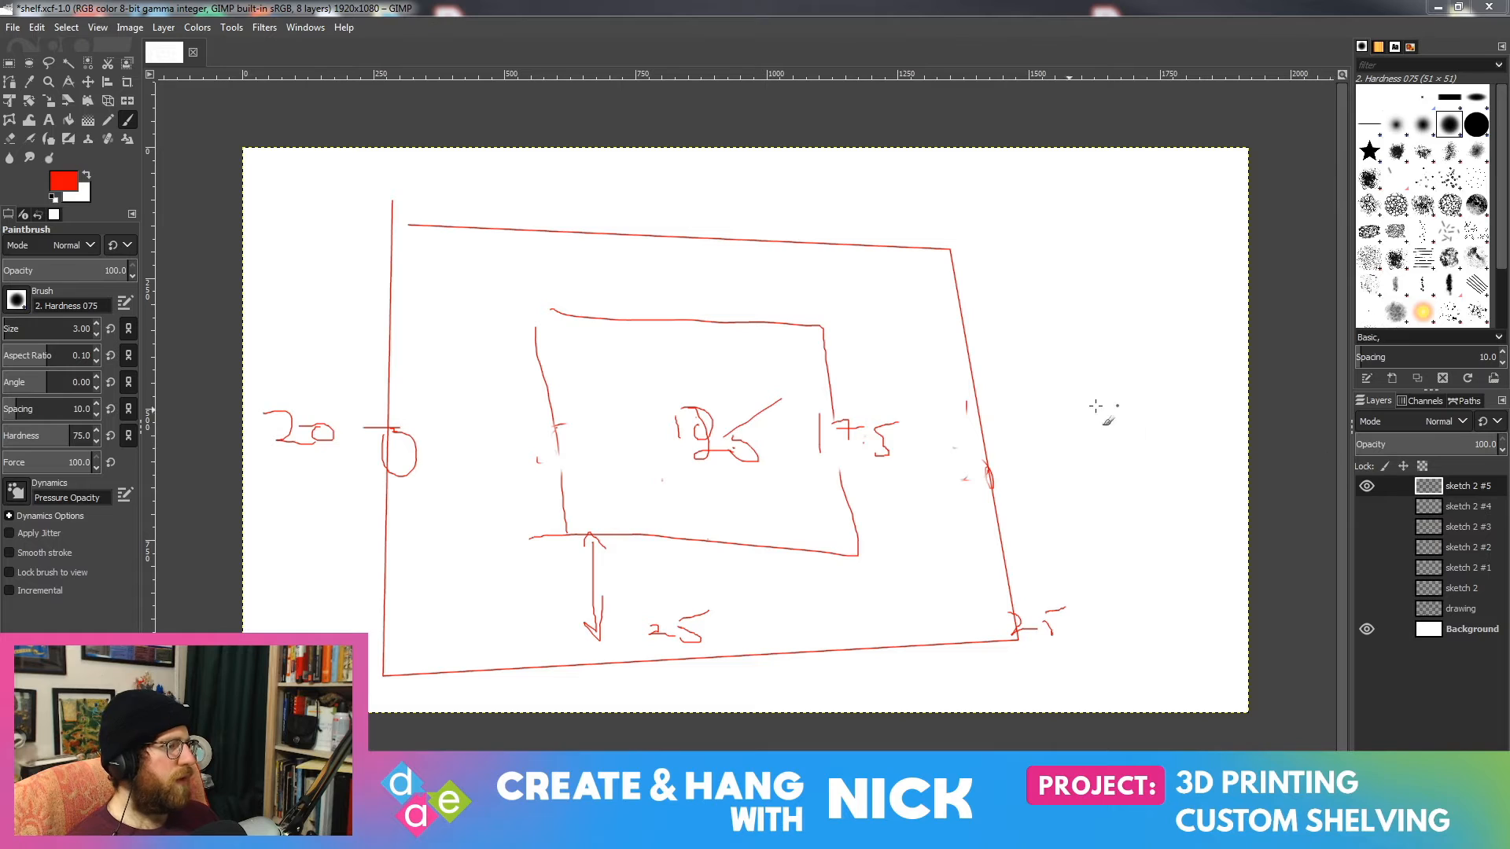
# Step: Draw a double-headed arrow between the inner square's right side and the outer rectangle, and label the gap 7.5
pyautogui.moveTo(862, 494); pyautogui.dragTo(976, 495)
pyautogui.moveTo(882, 482); pyautogui.dragTo(882, 498)
pyautogui.moveTo(966, 489); pyautogui.dragTo(975, 503)
pyautogui.moveTo(889, 498)
pyautogui.mouseDown()
pyautogui.moveTo(936, 526)
pyautogui.moveTo(1003, 501)
pyautogui.mouseUp()
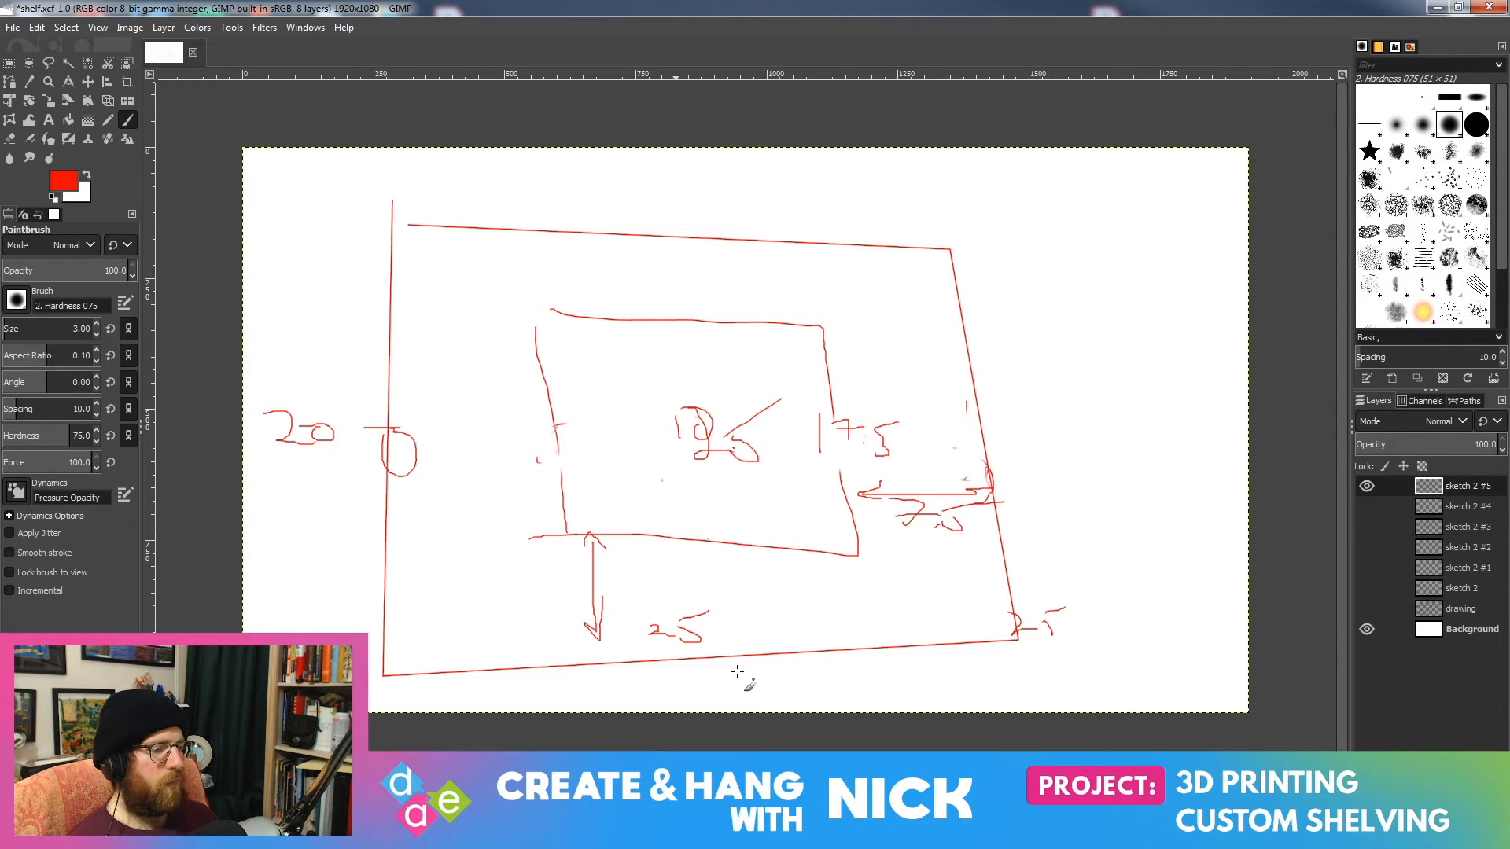
# Step: Switch back to FreeCAD, constrain the horizontal distance from the block's left edge to the square to 7.5 mm, and close the sketch
pyautogui.hotkey('alt', 'Tab')
pyautogui.moveTo(1022, 325); pyautogui.dragTo(1014, 314, button='middle')
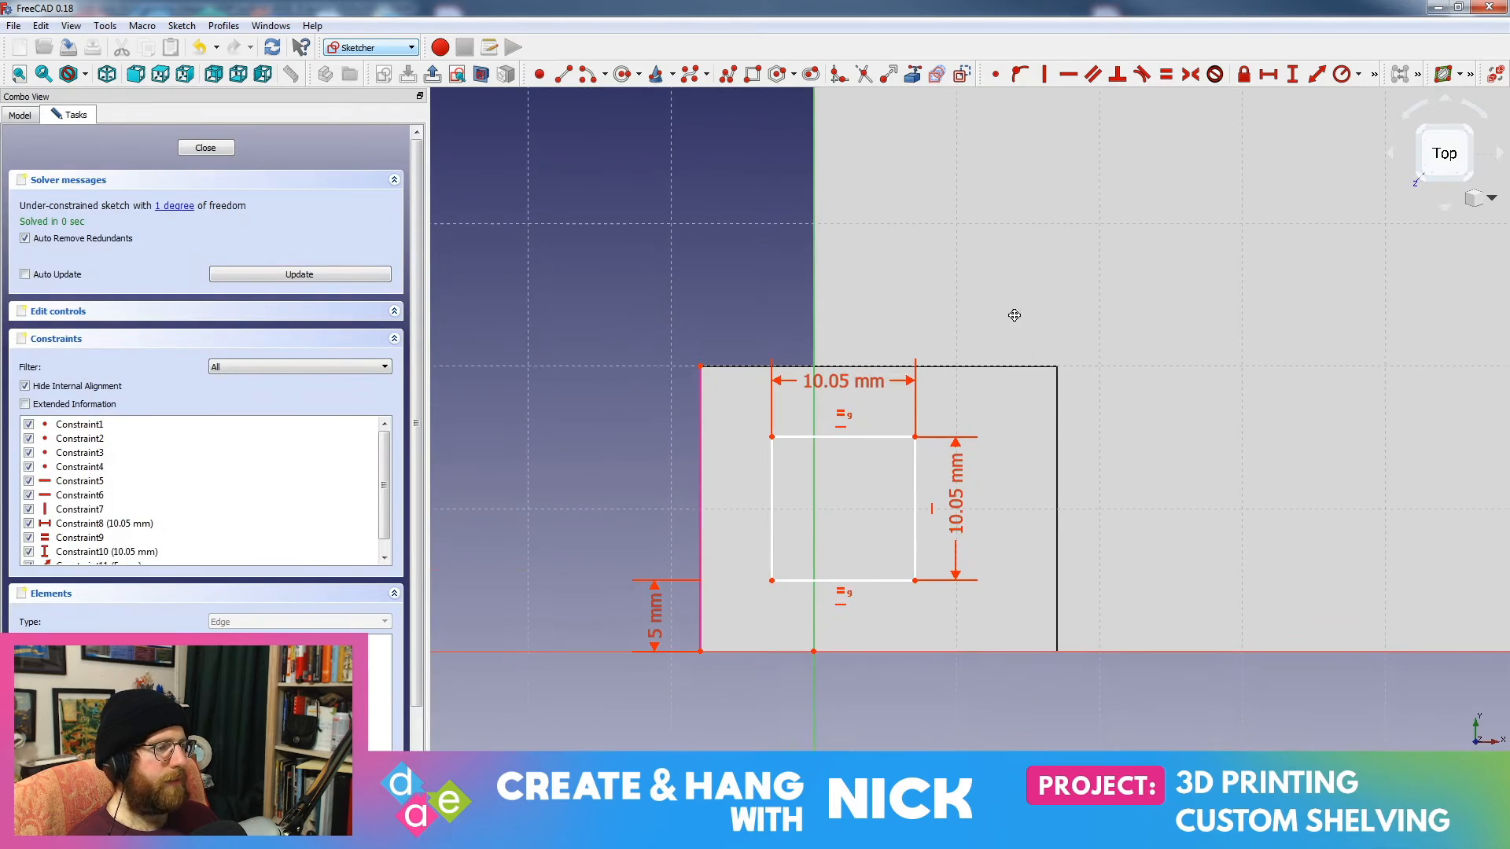
pyautogui.scroll(2, 1054, 420)
pyautogui.moveTo(863, 325); pyautogui.dragTo(979, 380, button='middle')
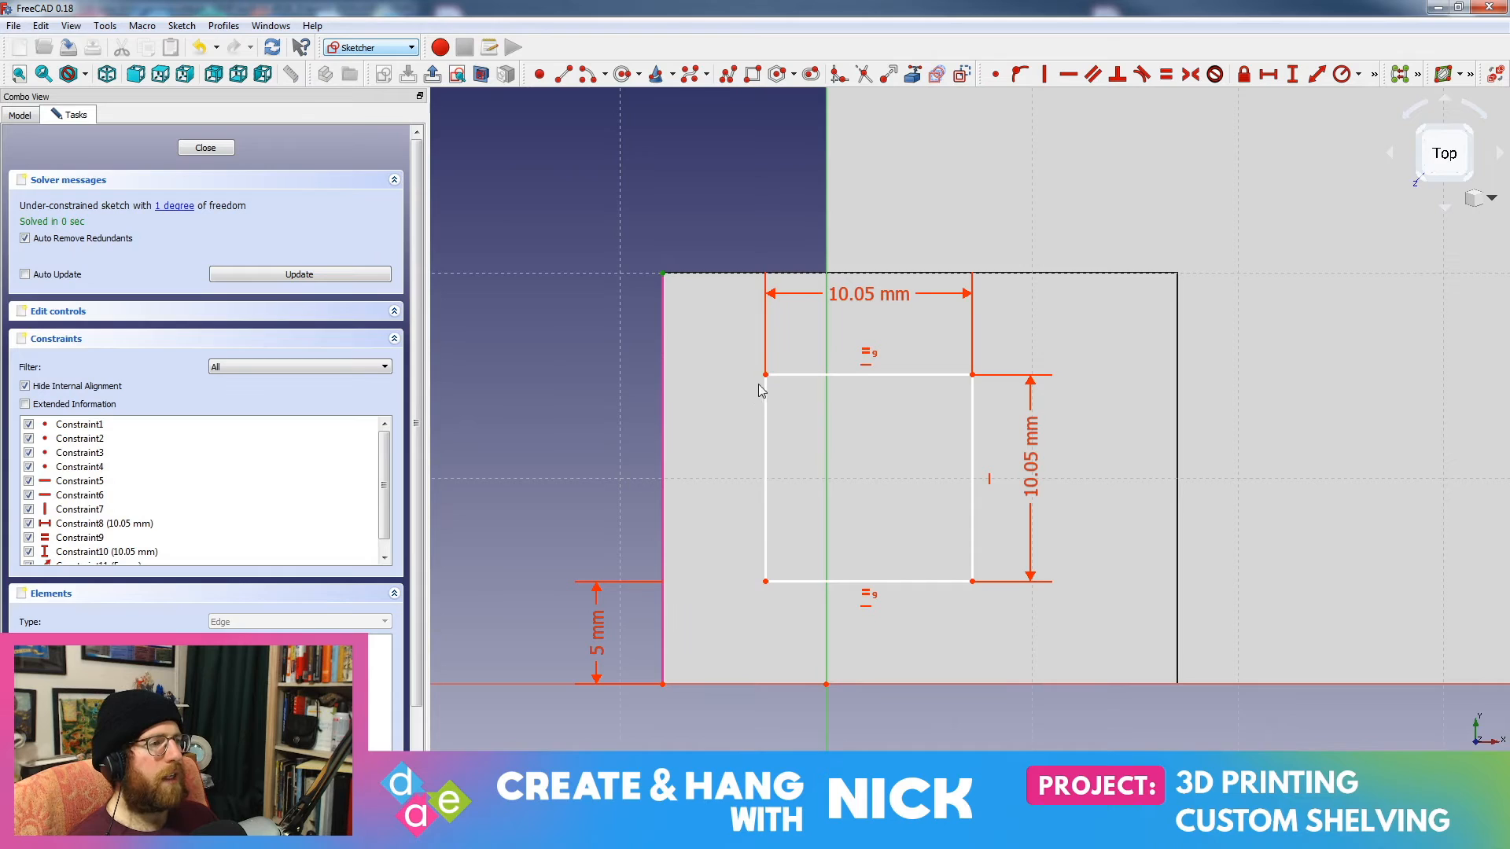
pyautogui.click(766, 440)
pyautogui.click(1319, 78)
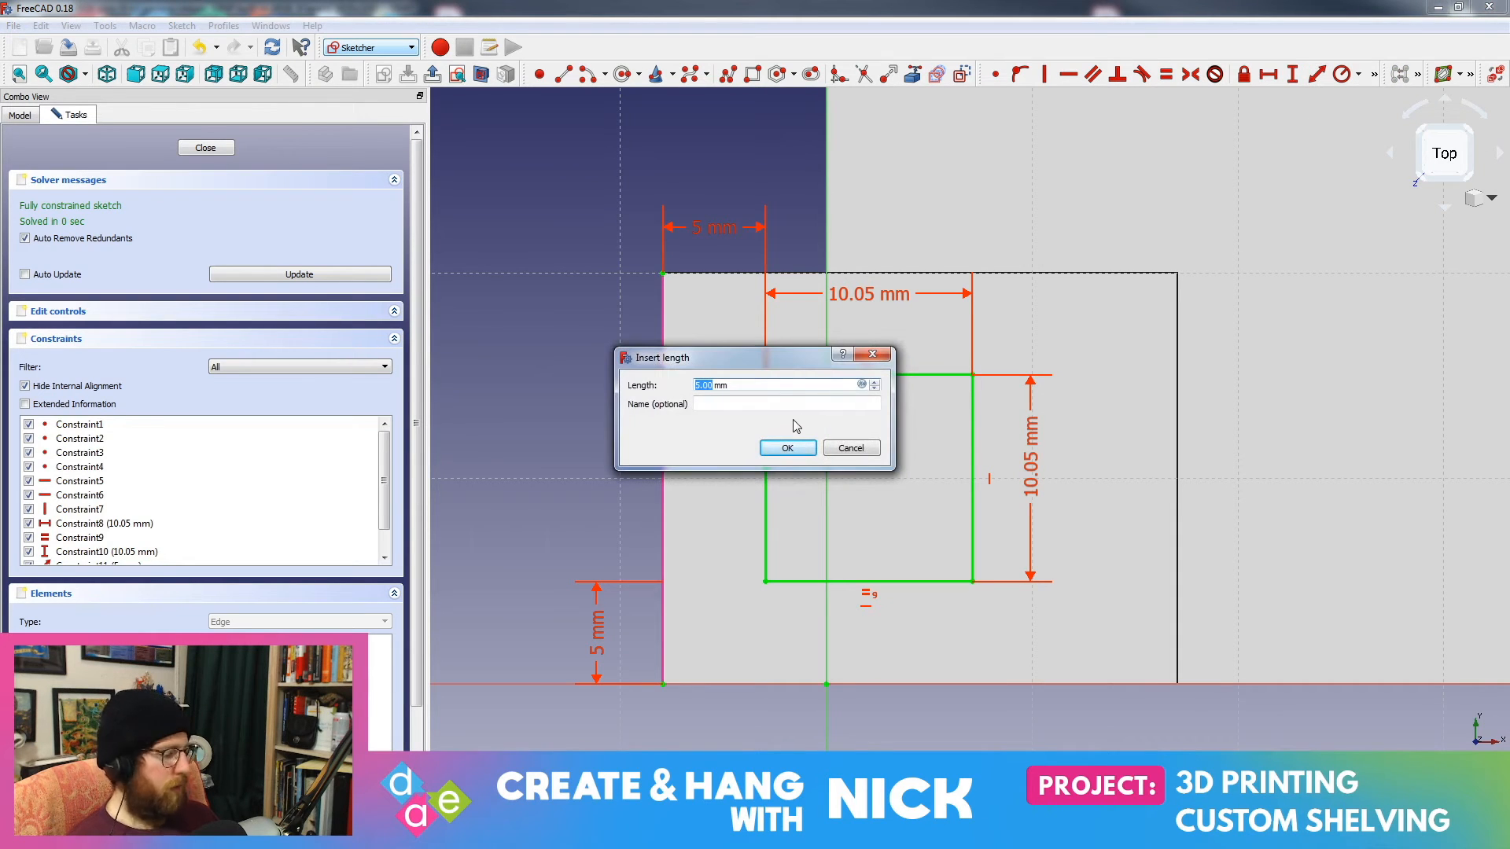
pyautogui.write('7.5')
pyautogui.press('Return')
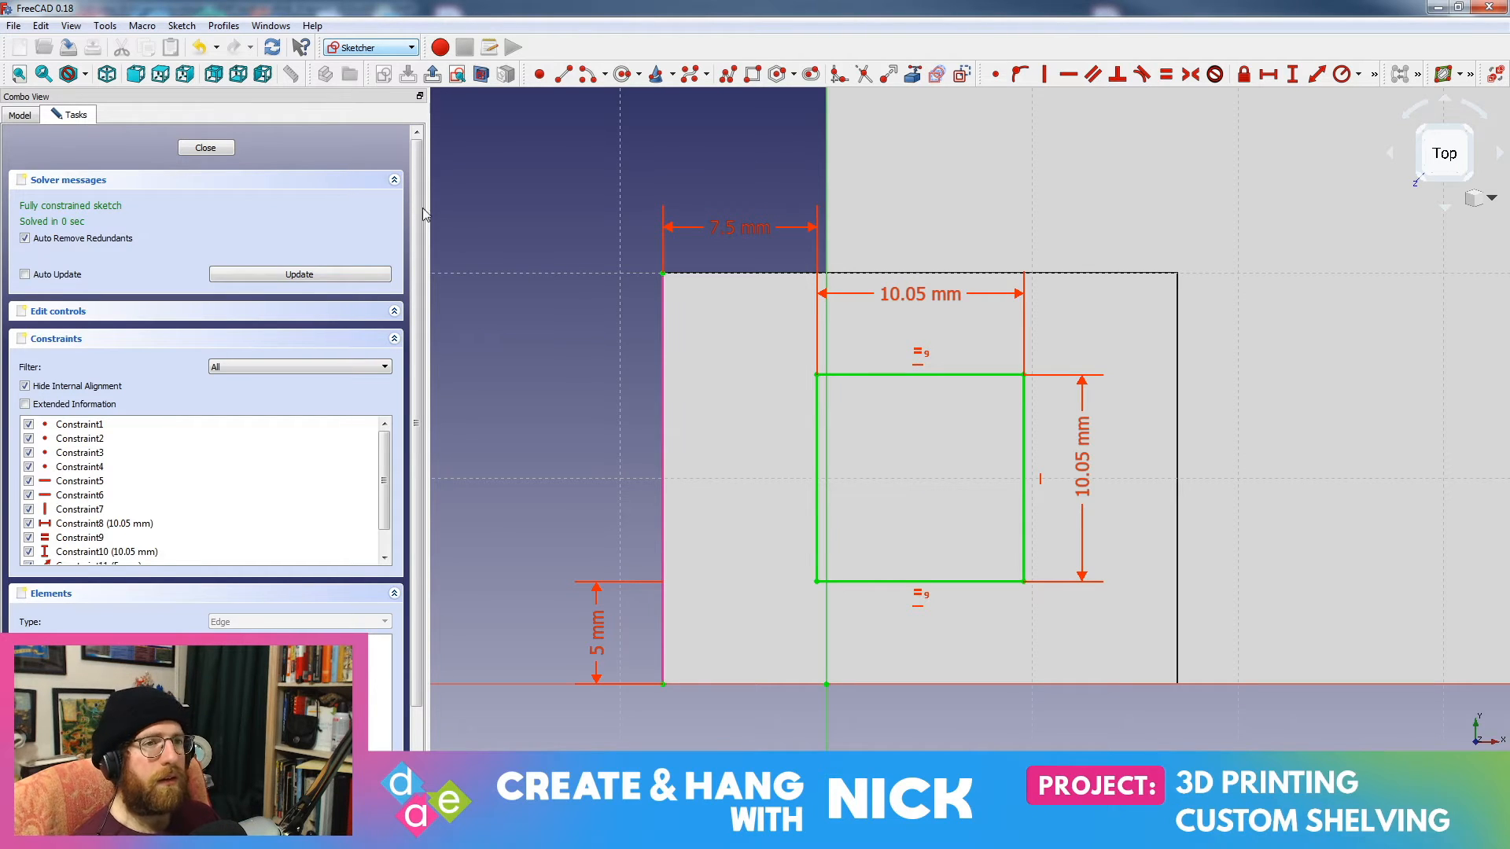
pyautogui.click(205, 147)
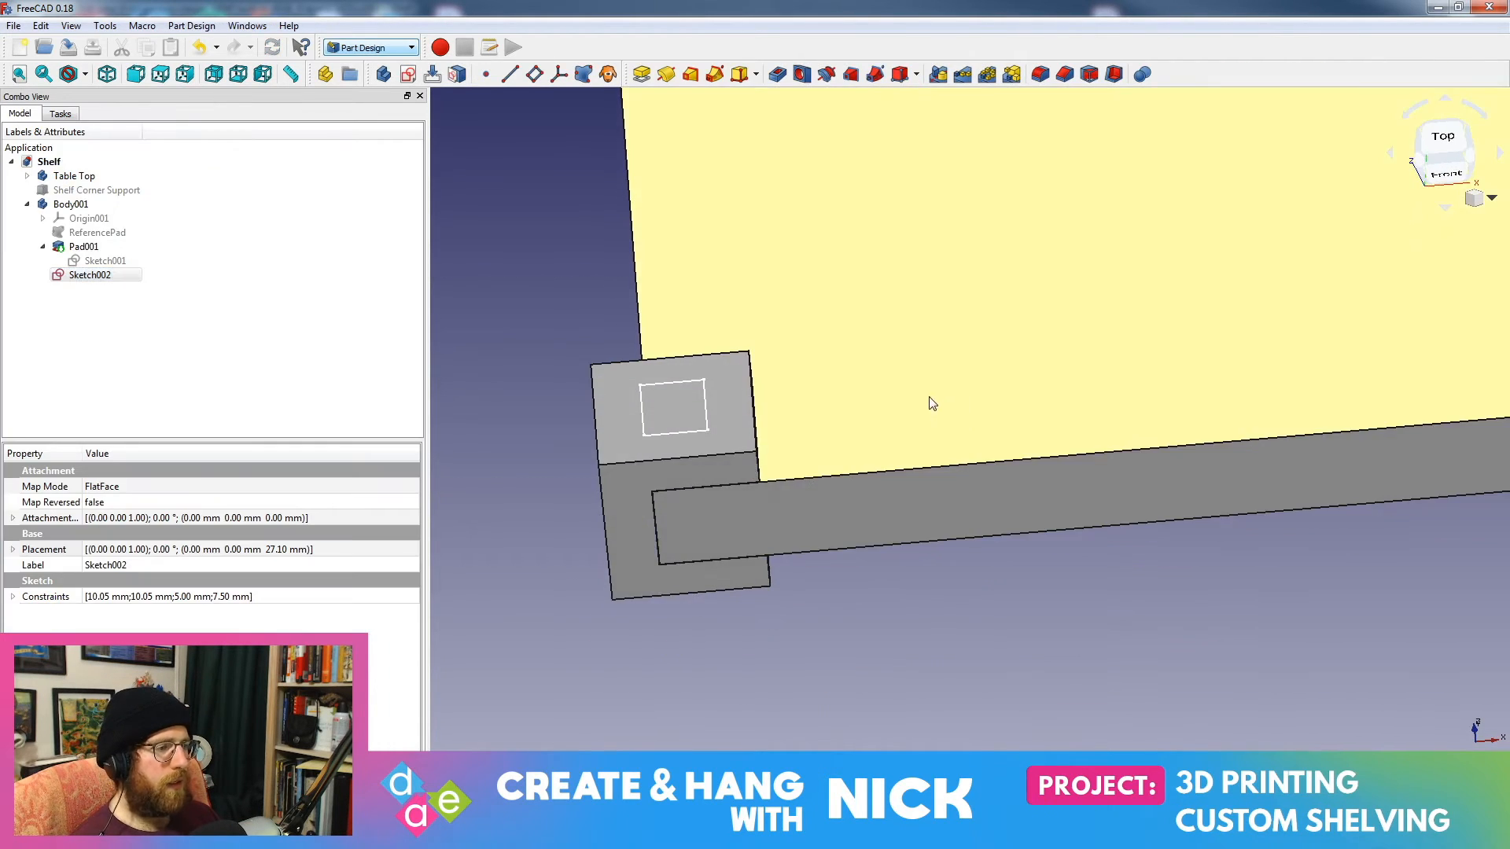
# Step: Try to cut a pocket from Sketch002 and dismiss the dialog
pyautogui.click(105, 262)
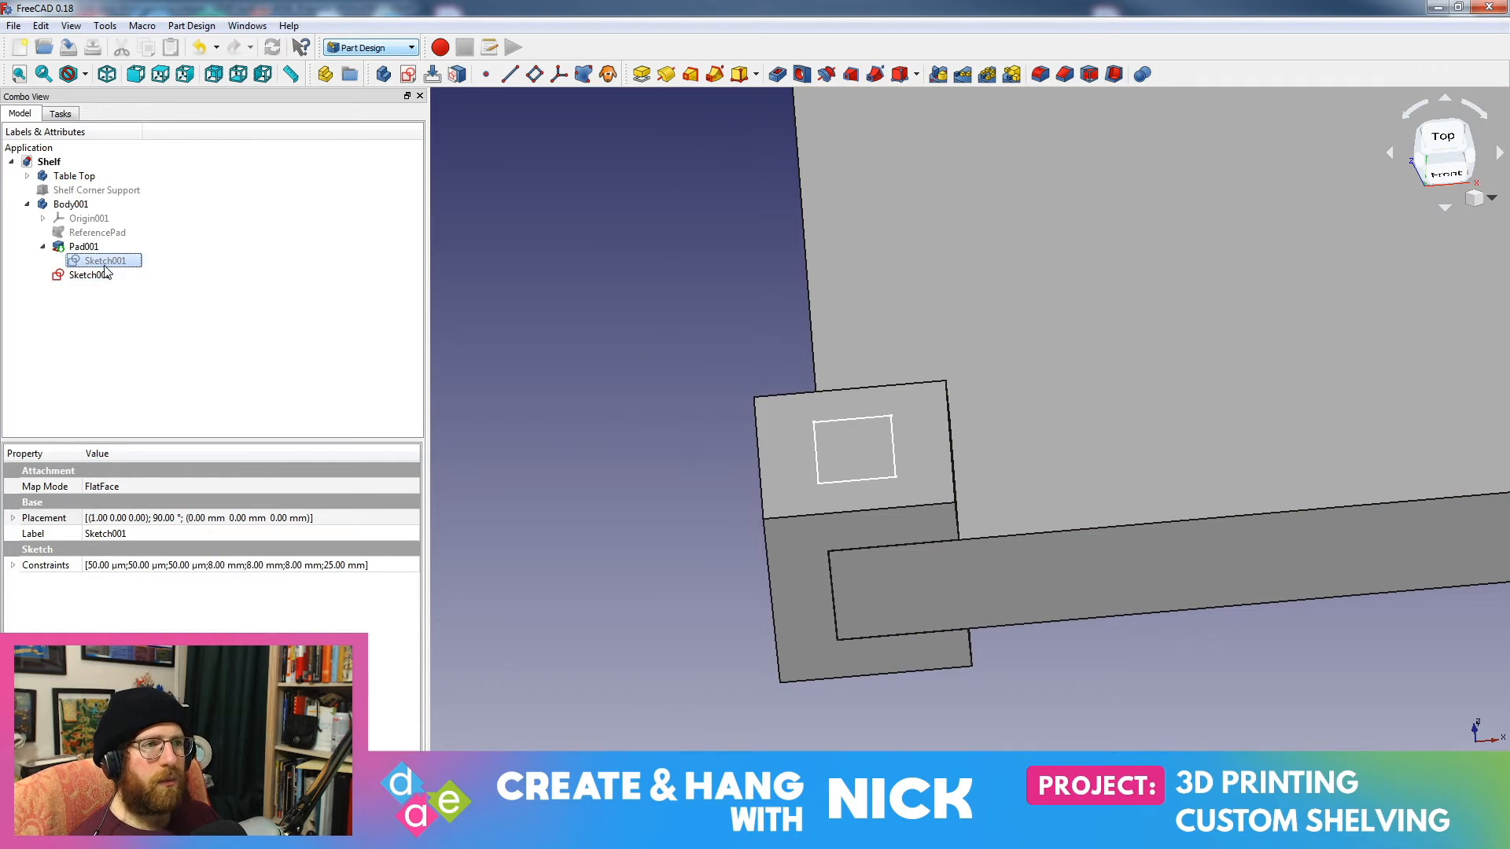
pyautogui.press('Down')
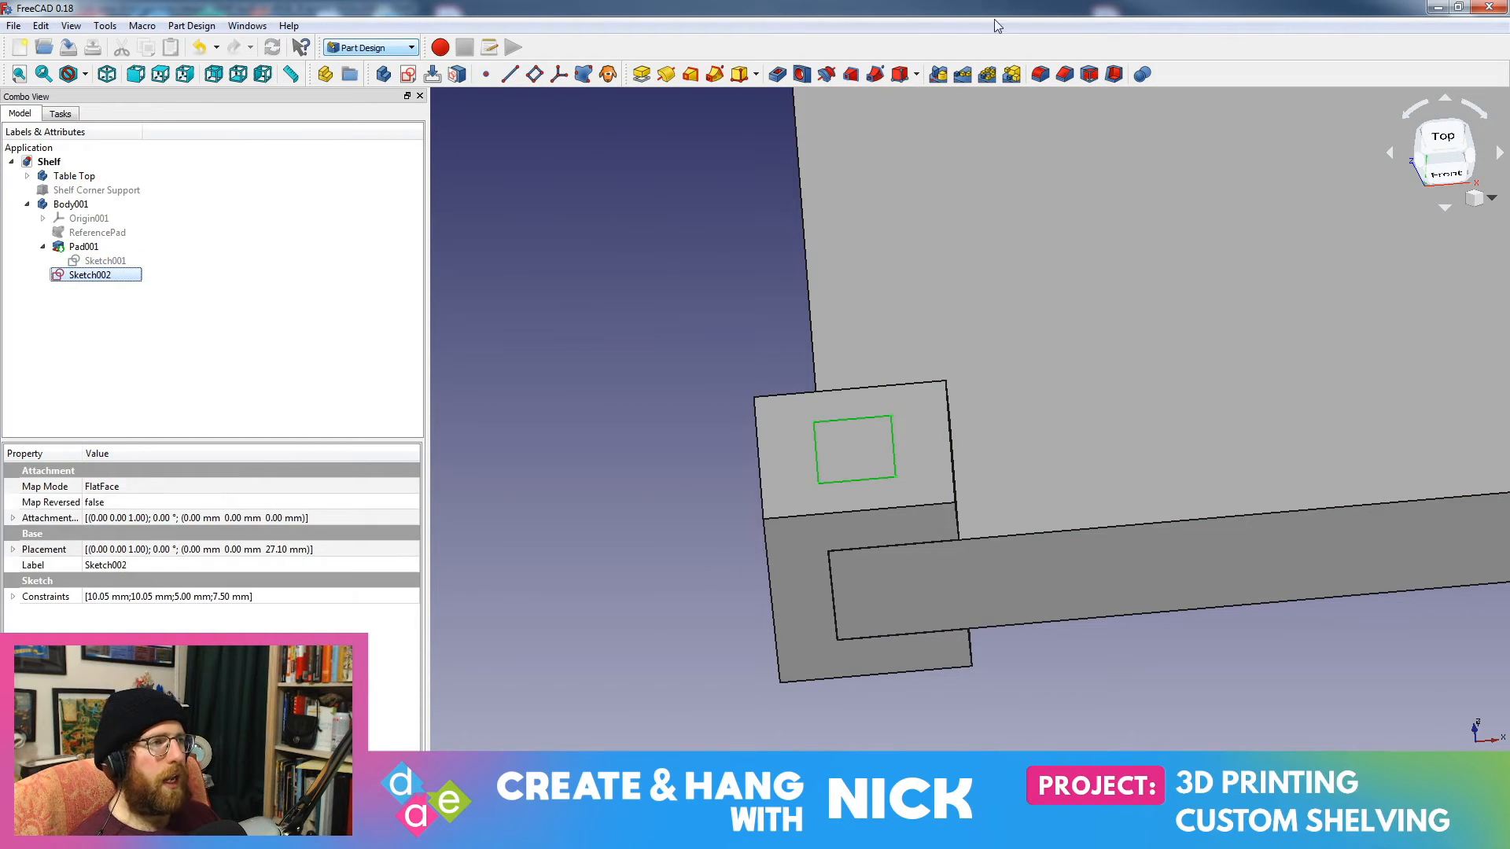
pyautogui.click(777, 74)
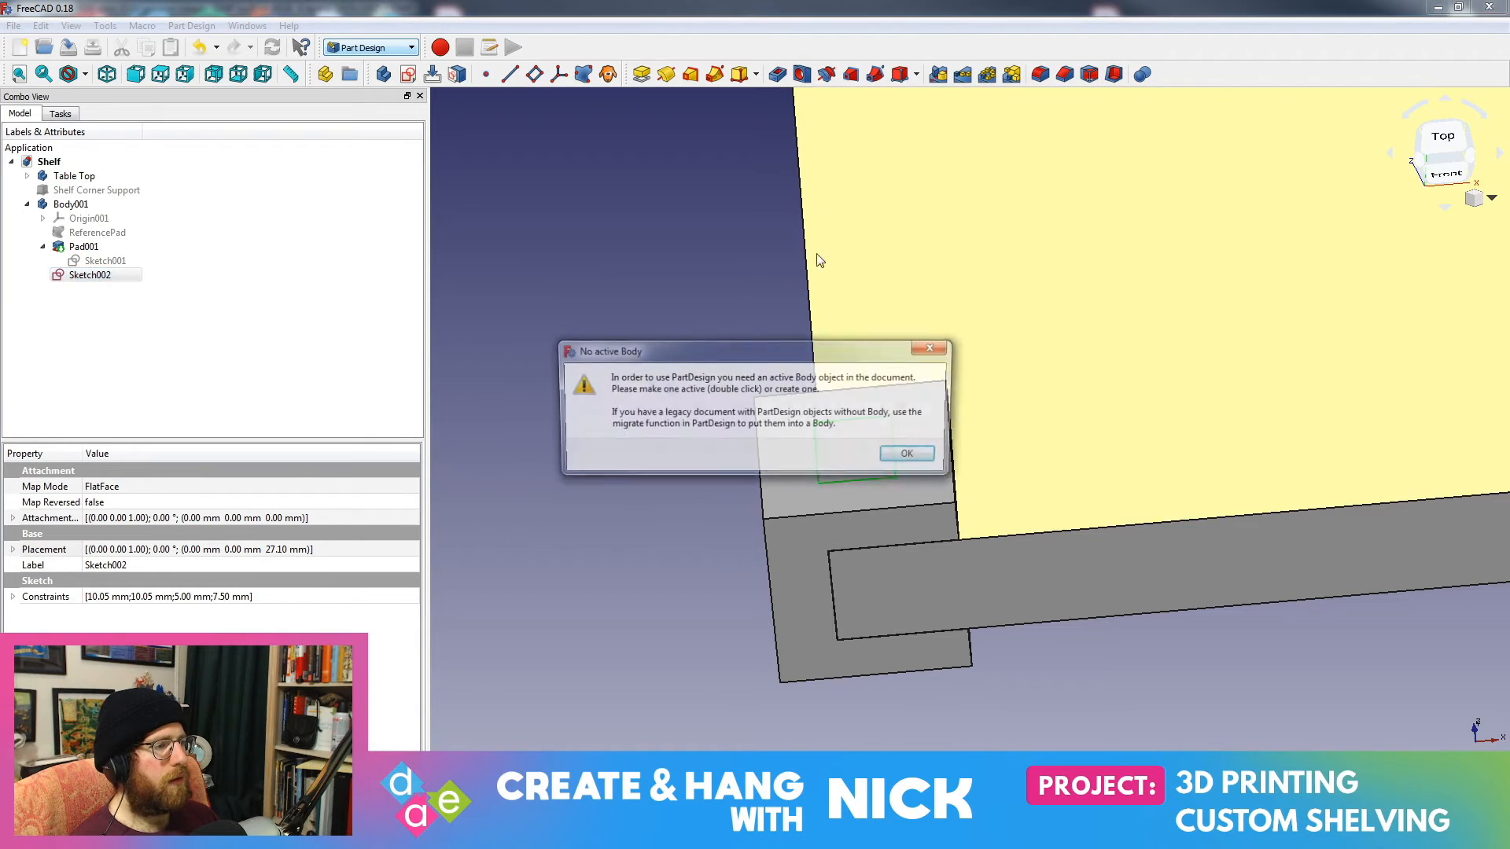
pyautogui.click(912, 456)
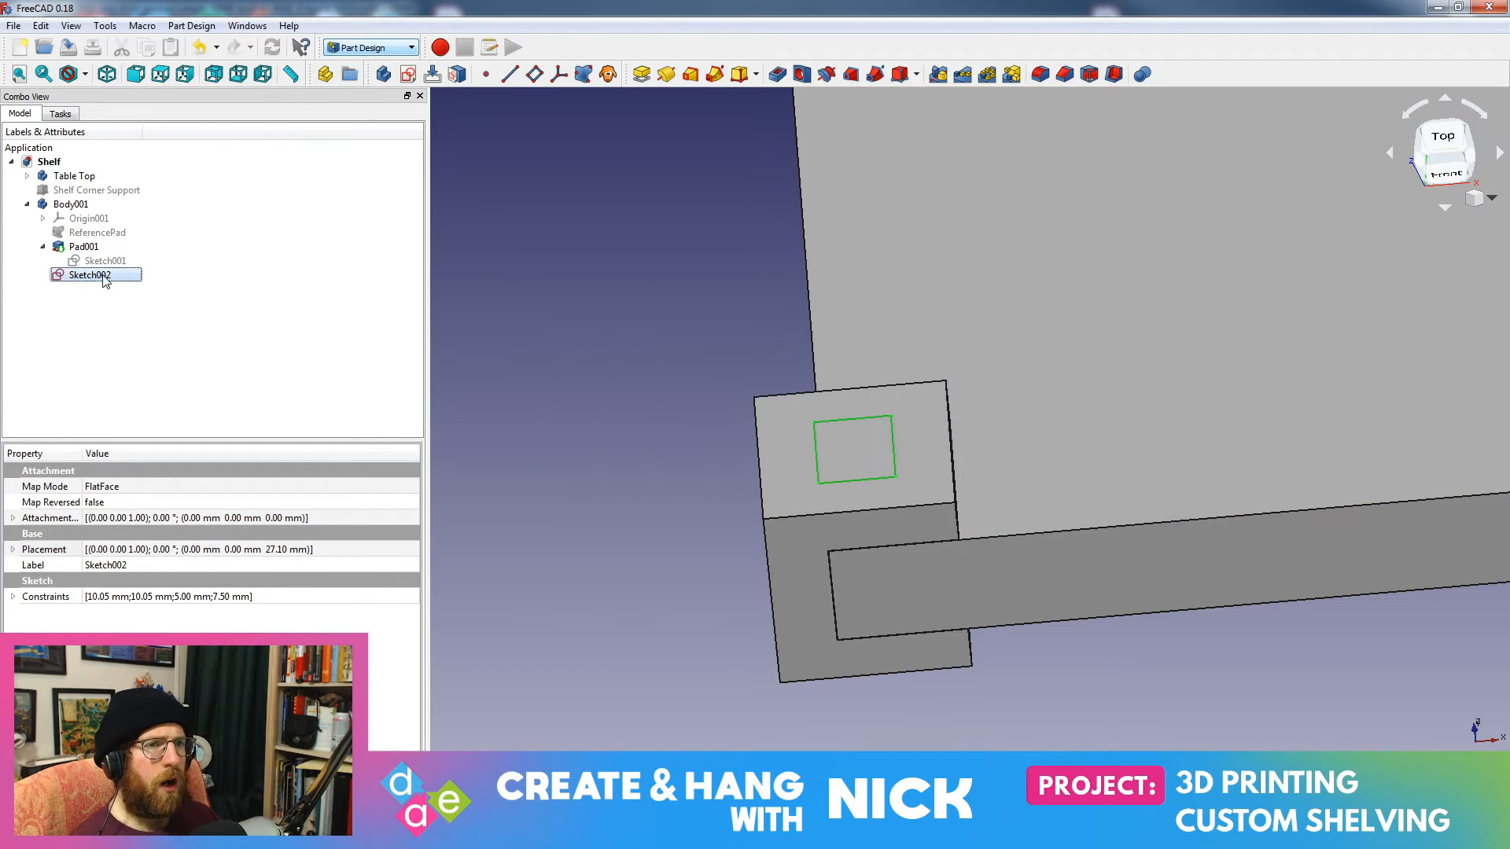
# Step: Activate Body001 and cut a Through all pocket from Sketch002 into the corner block
pyautogui.doubleClick(72, 205)
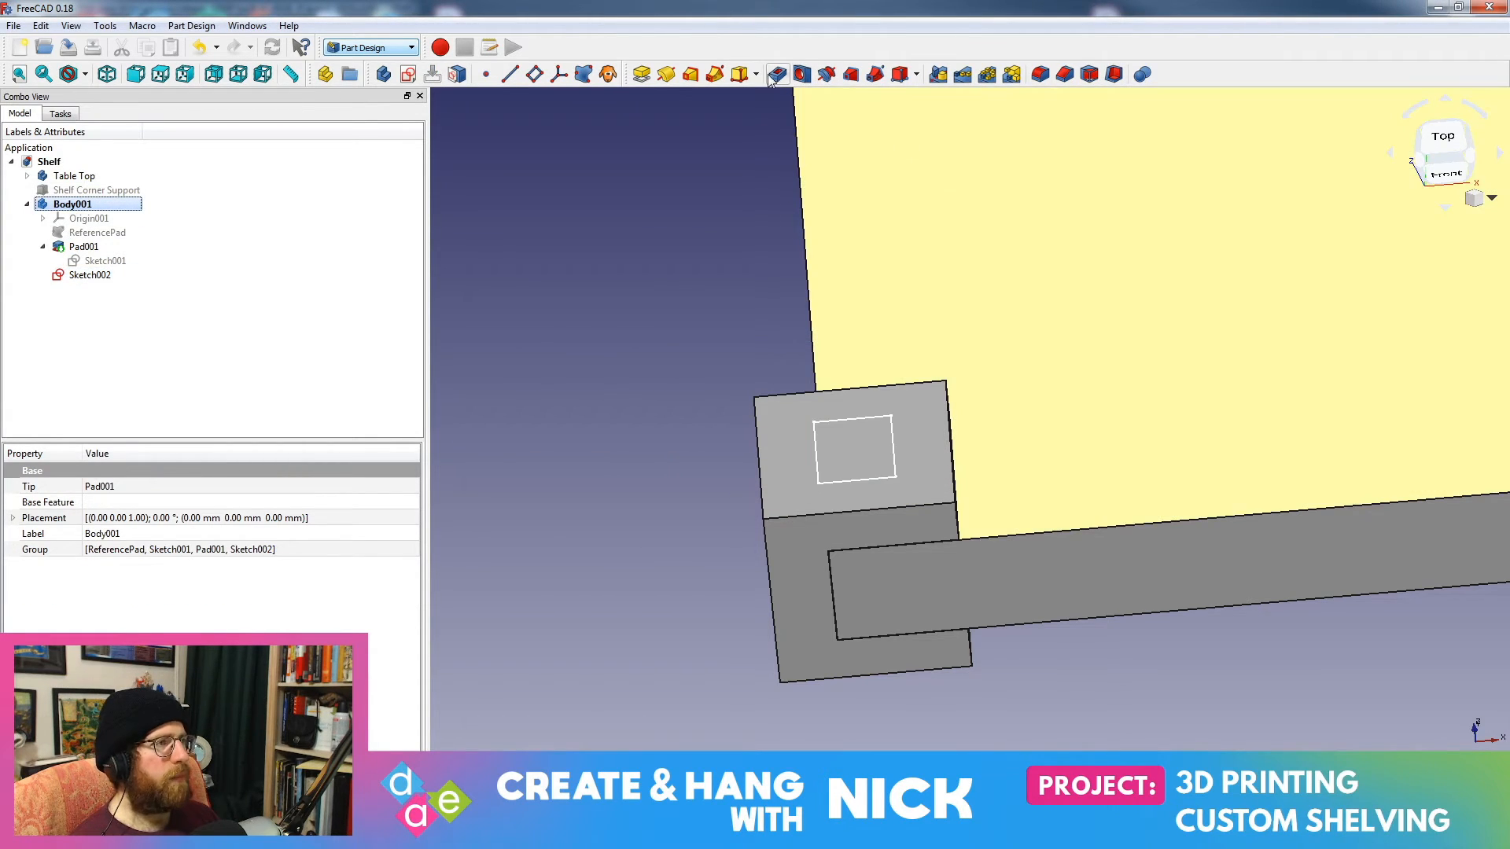
pyautogui.click(777, 75)
pyautogui.click(244, 208)
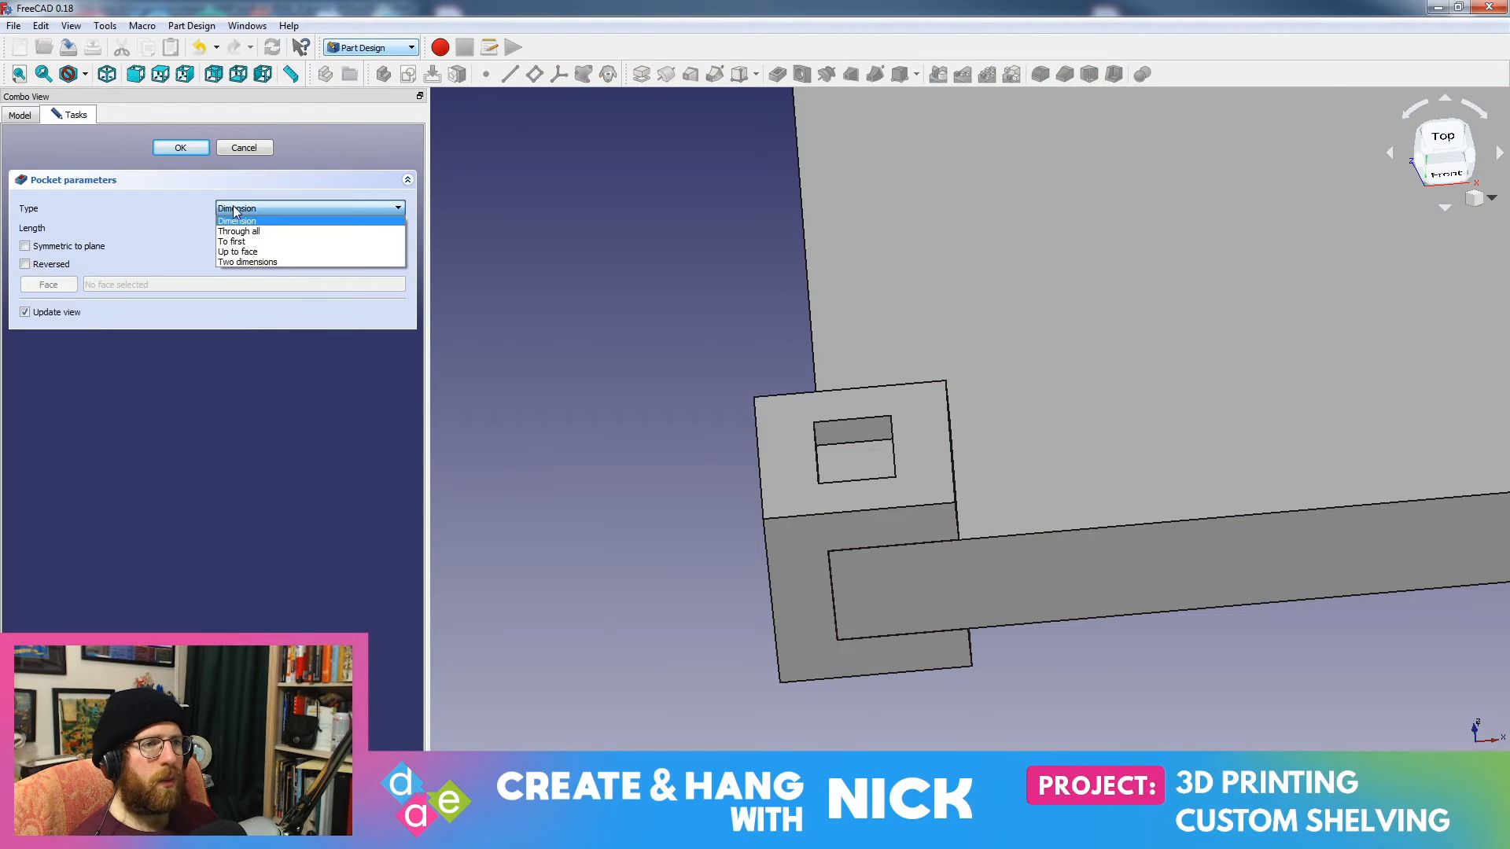
pyautogui.click(247, 232)
pyautogui.moveTo(701, 322); pyautogui.dragTo(176, 188, button='middle')
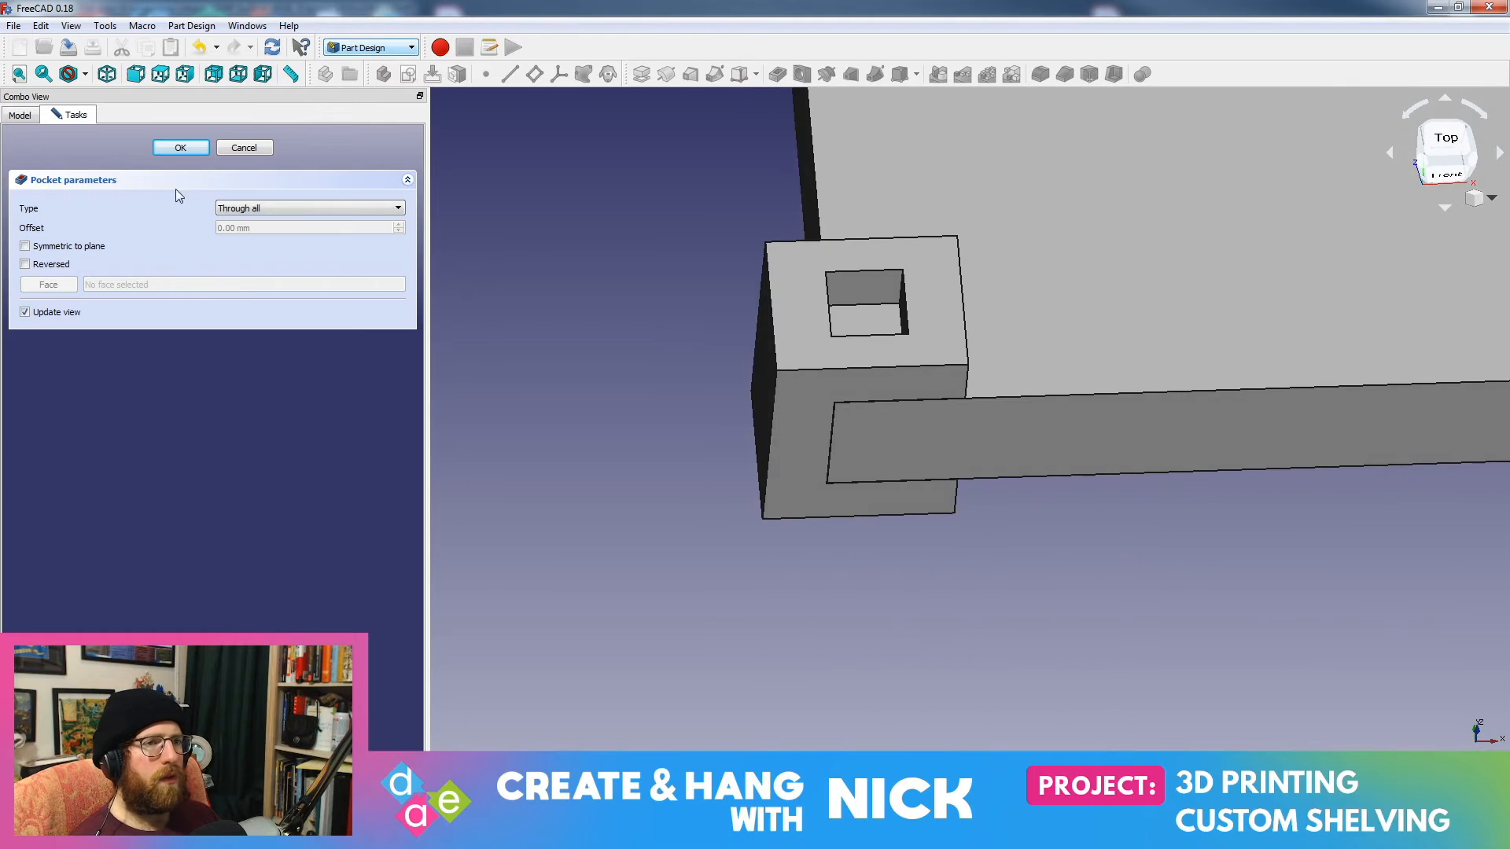
pyautogui.click(187, 148)
# Step: Rename Body001 as Corner Support
pyautogui.click(70, 204)
pyautogui.rightClick(70, 209)
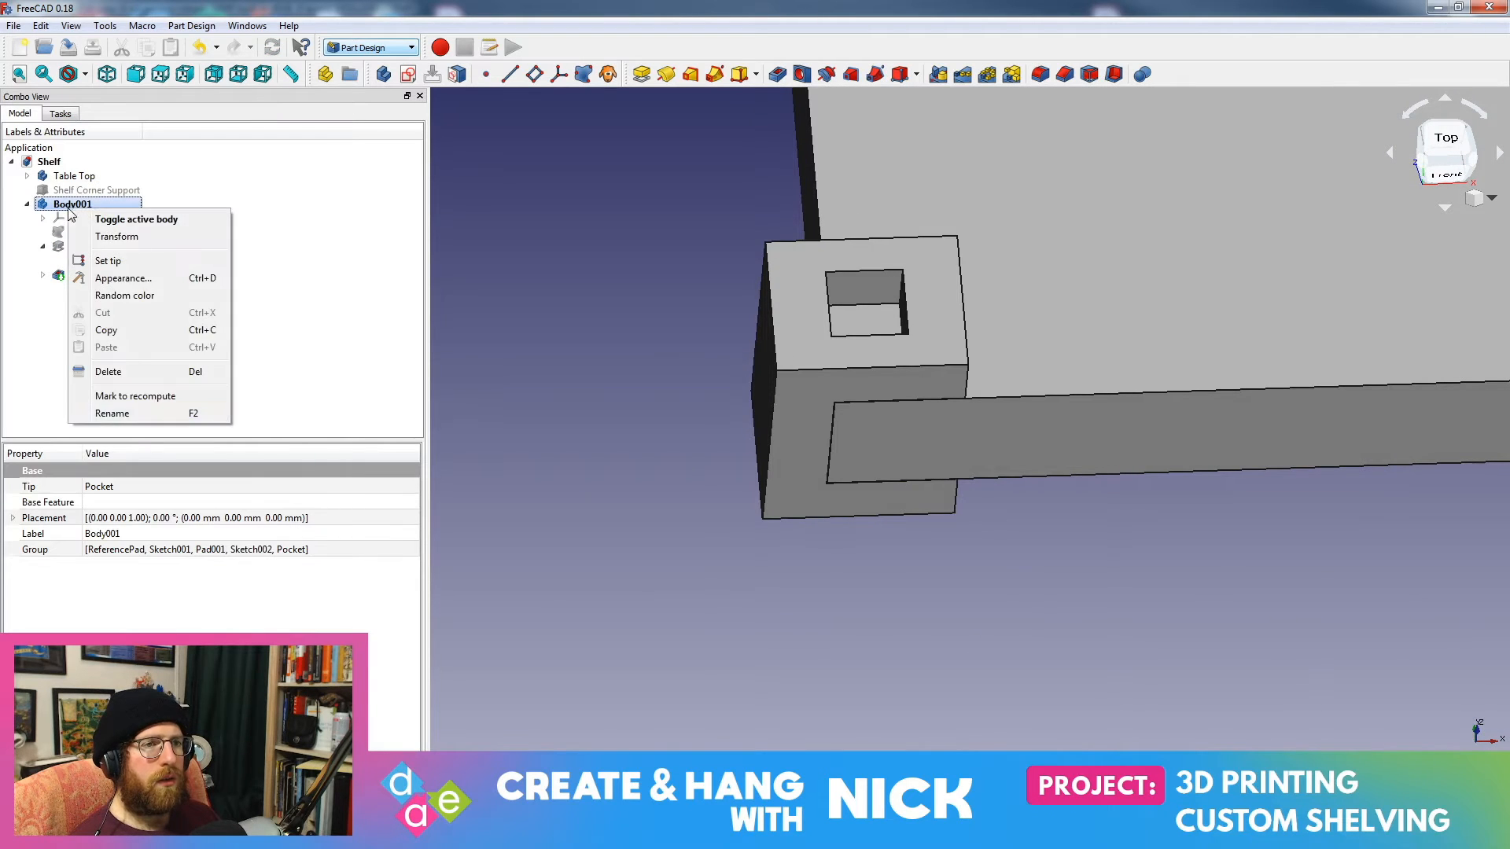
pyautogui.click(123, 415)
pyautogui.write('Corner')
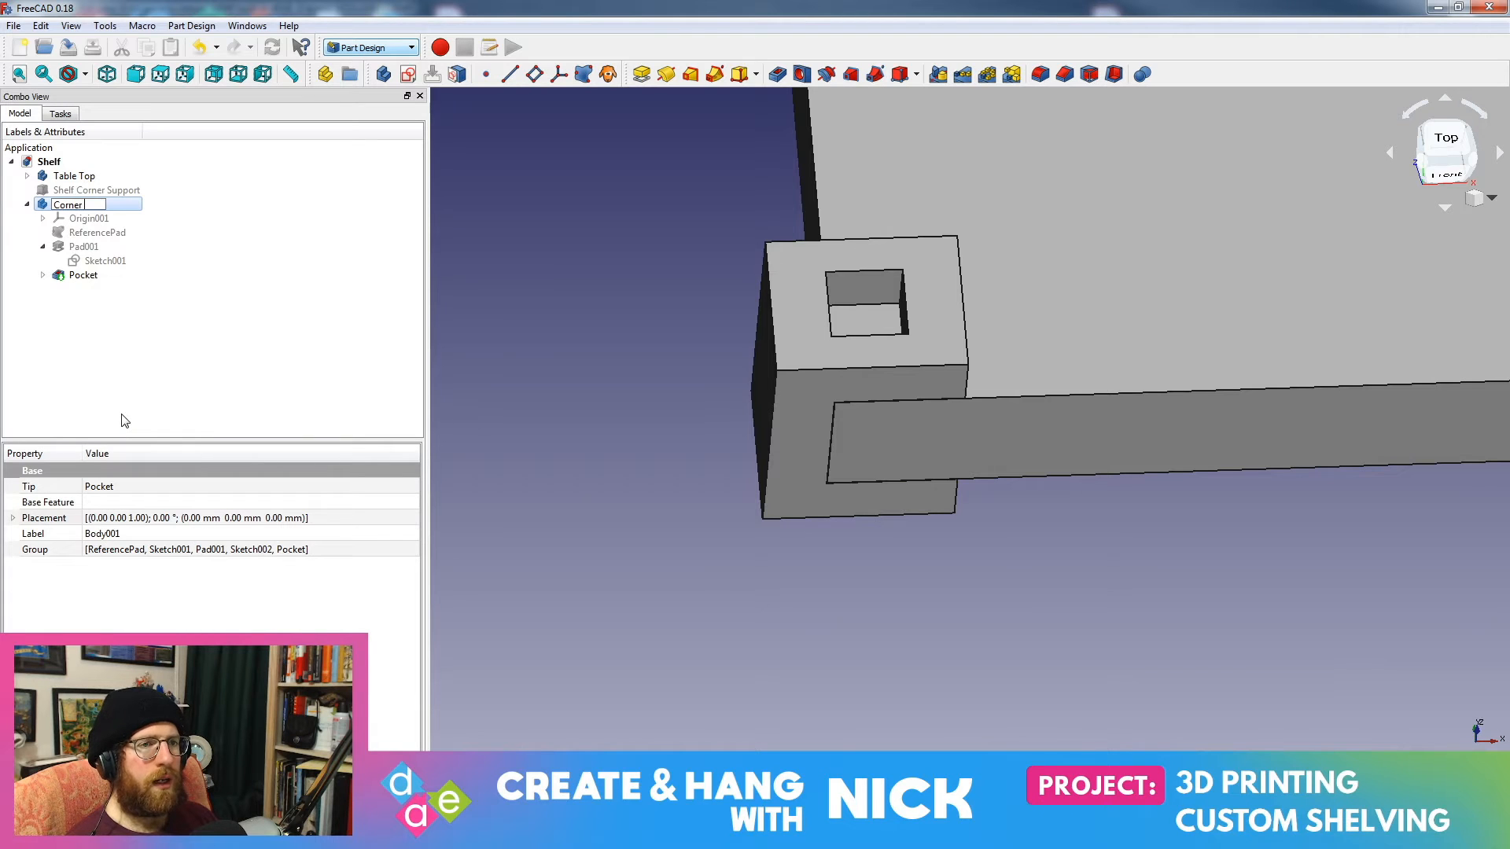
pyautogui.write(' Support')
pyautogui.press('Return')
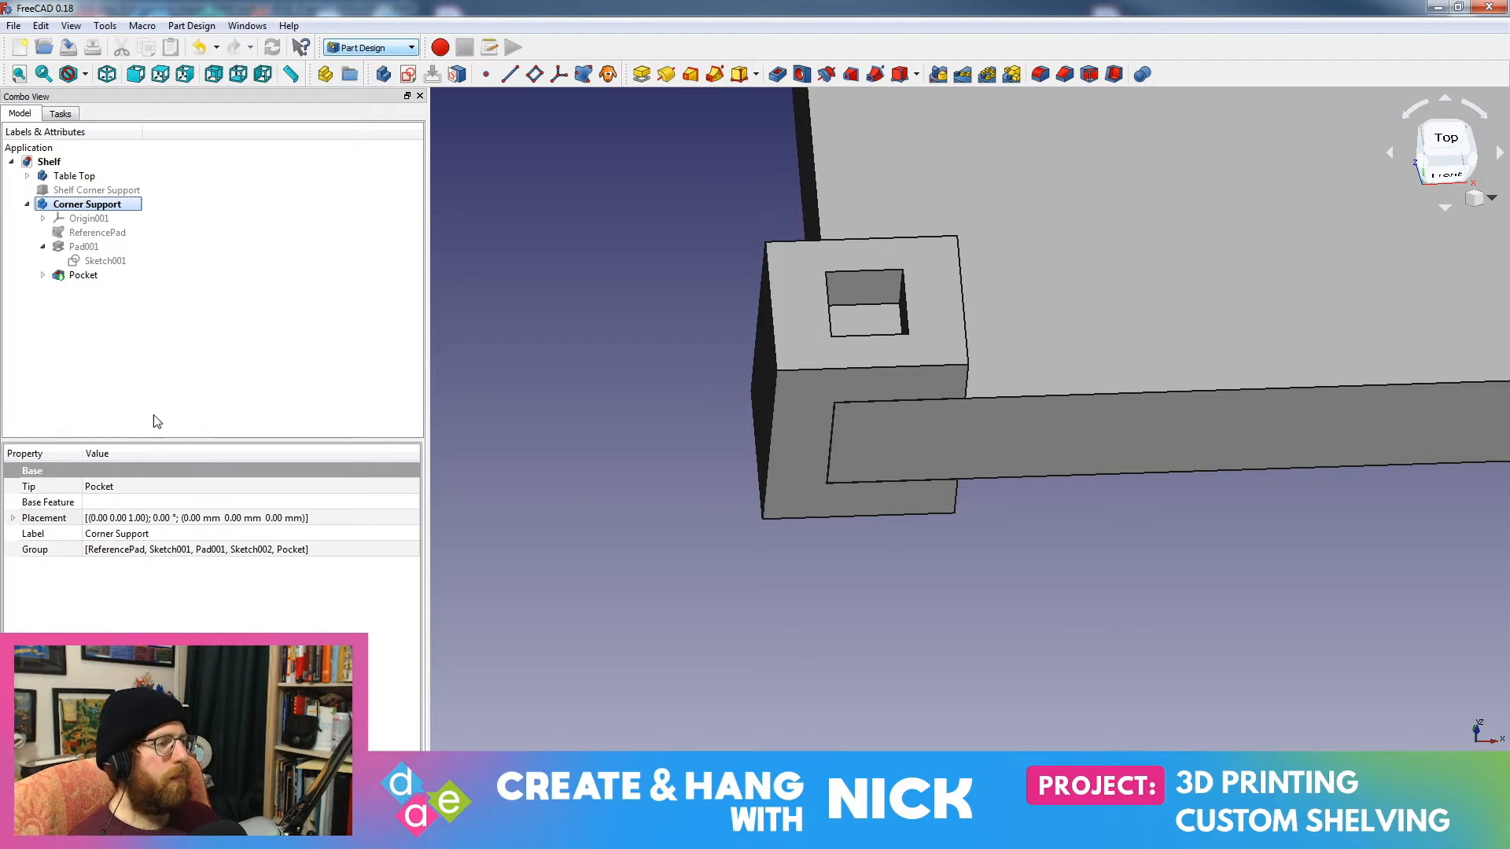
# Step: Examine the corner support and its pocket from above and below, checking how far the cut passes through
pyautogui.moveTo(1055, 387); pyautogui.dragTo(1122, 373, button='middle')
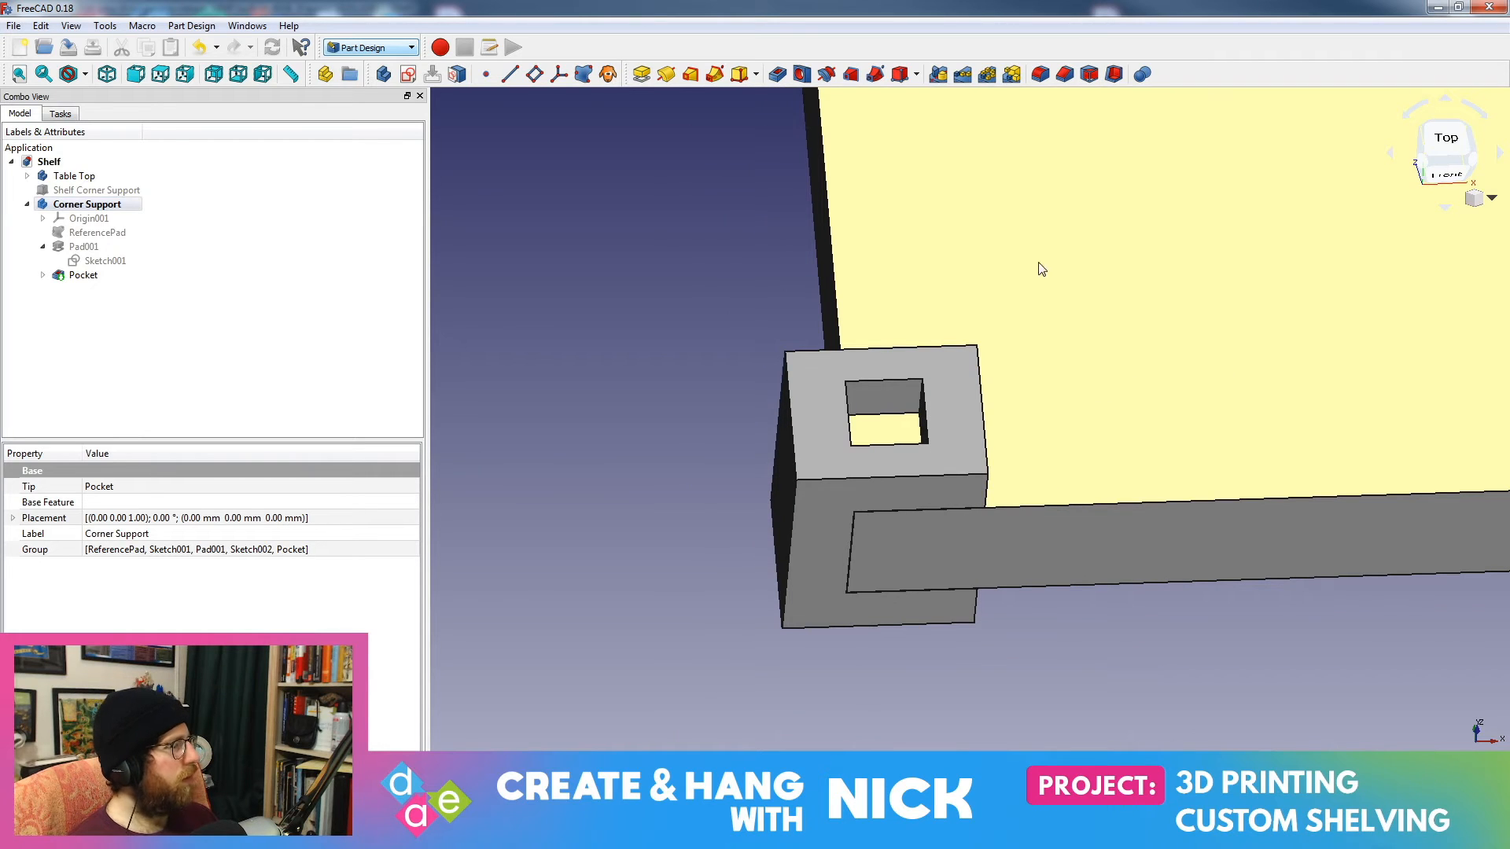
pyautogui.moveTo(1042, 270); pyautogui.dragTo(1106, 489, button='middle')
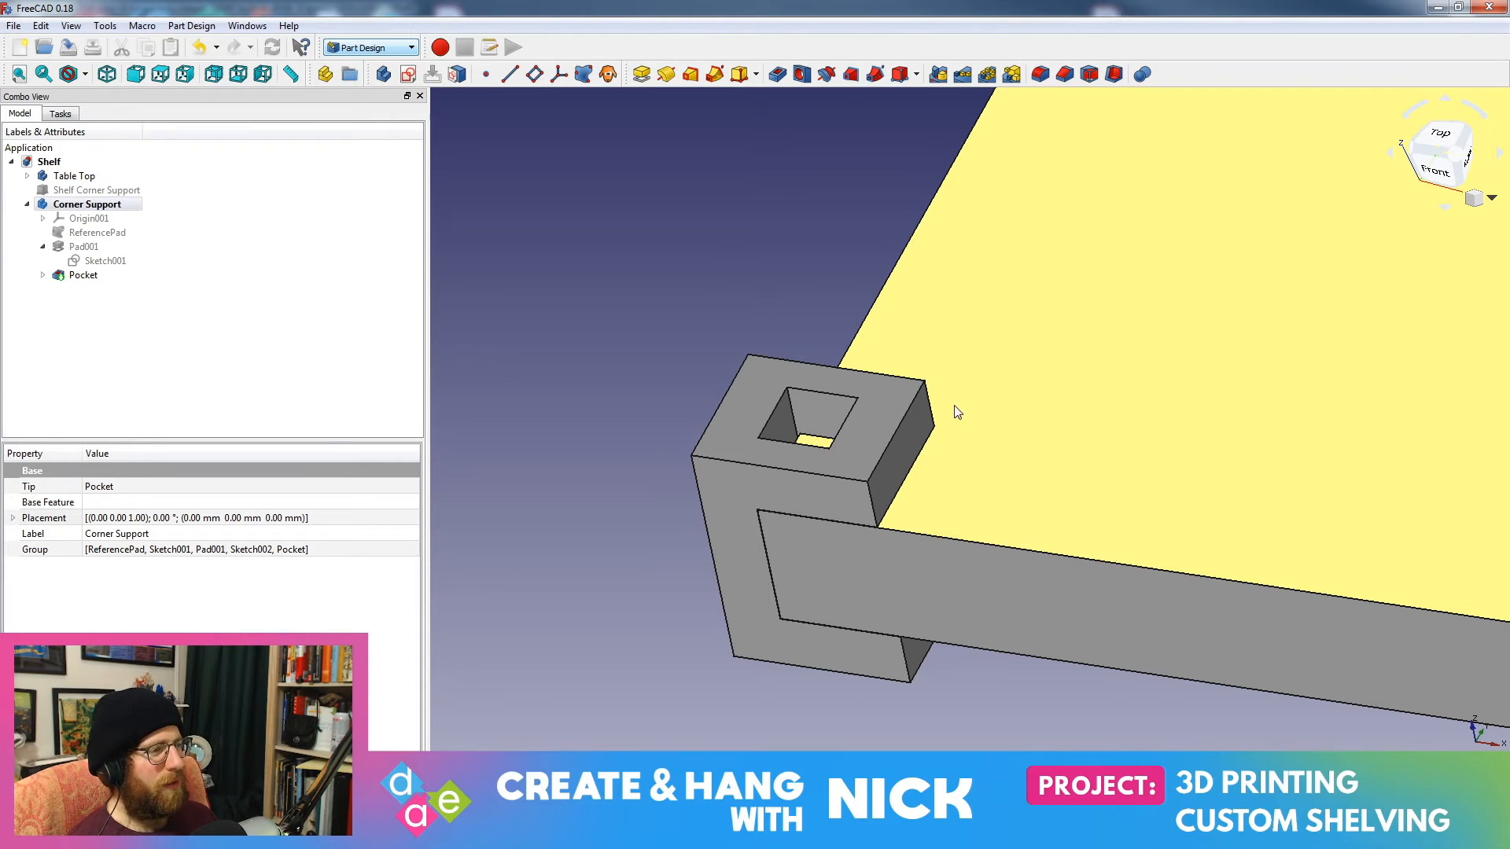
pyautogui.moveTo(1013, 329); pyautogui.dragTo(932, 282, button='middle')
pyautogui.scroll(-3, 932, 281)
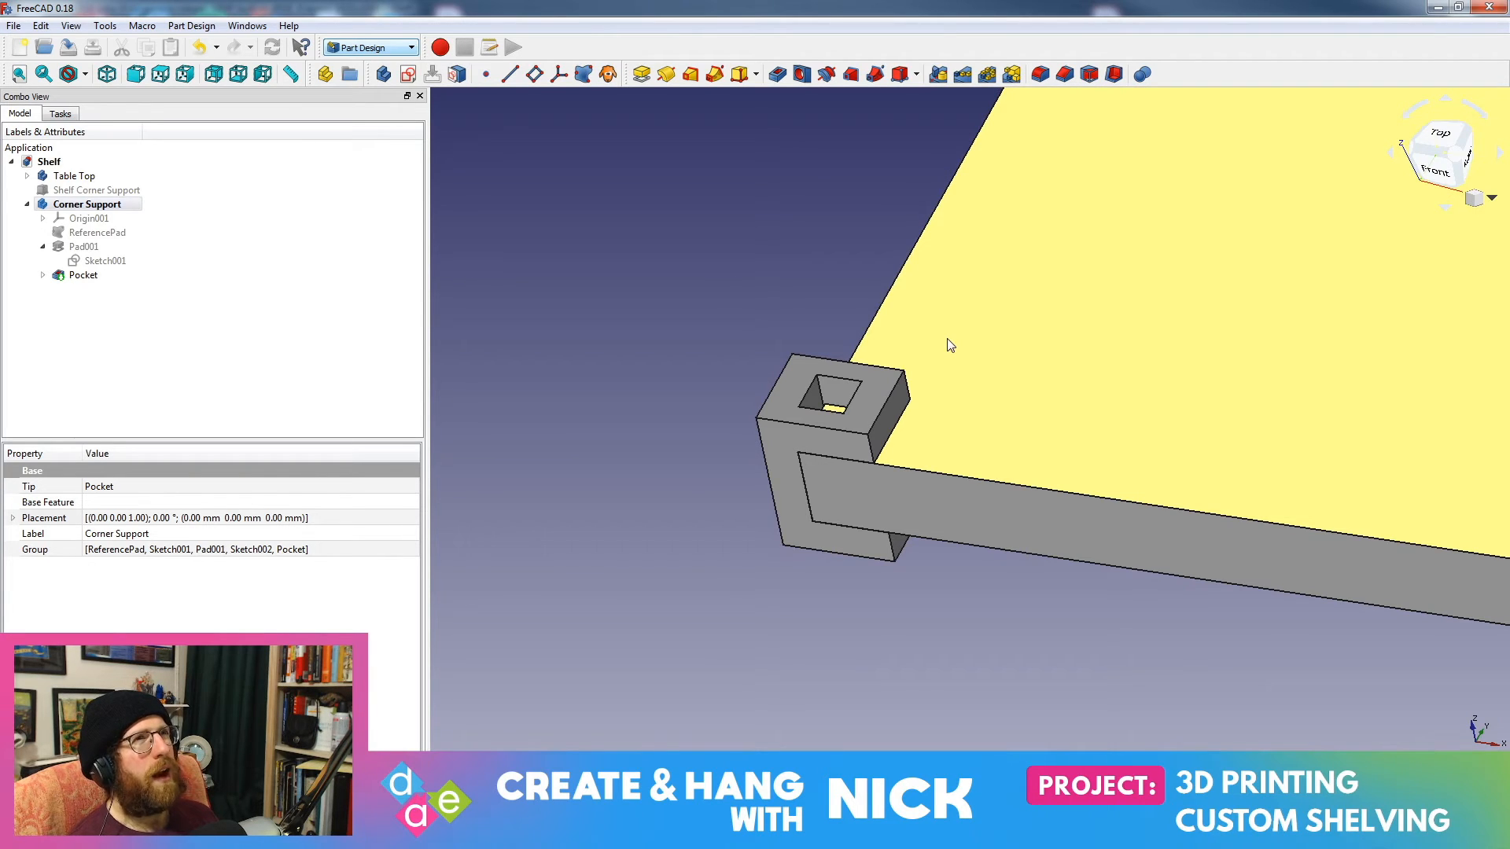
pyautogui.moveTo(948, 340); pyautogui.dragTo(970, 349, button='middle')
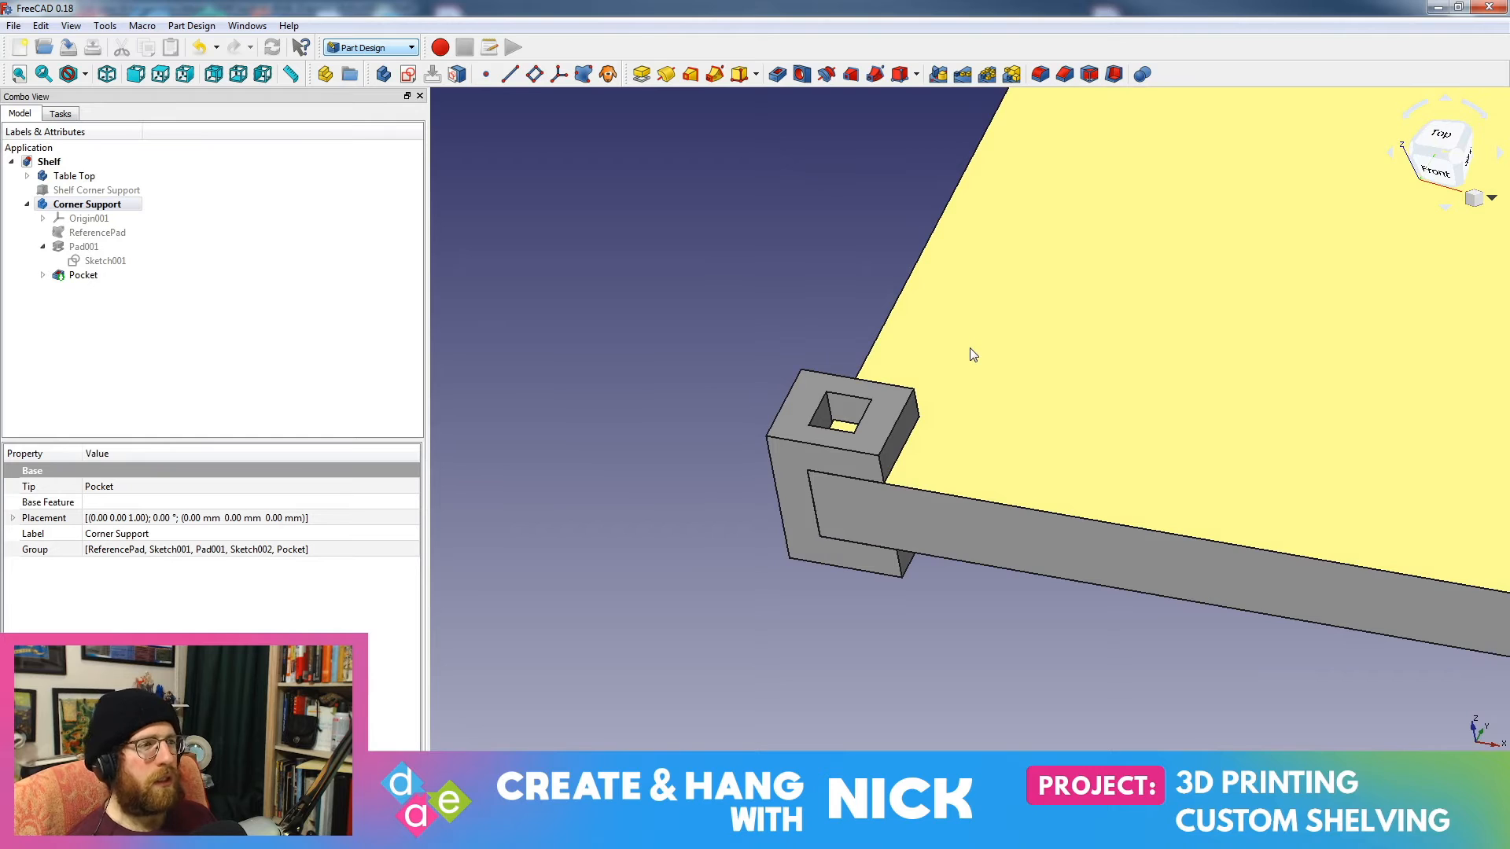
pyautogui.scroll(3, 993, 401)
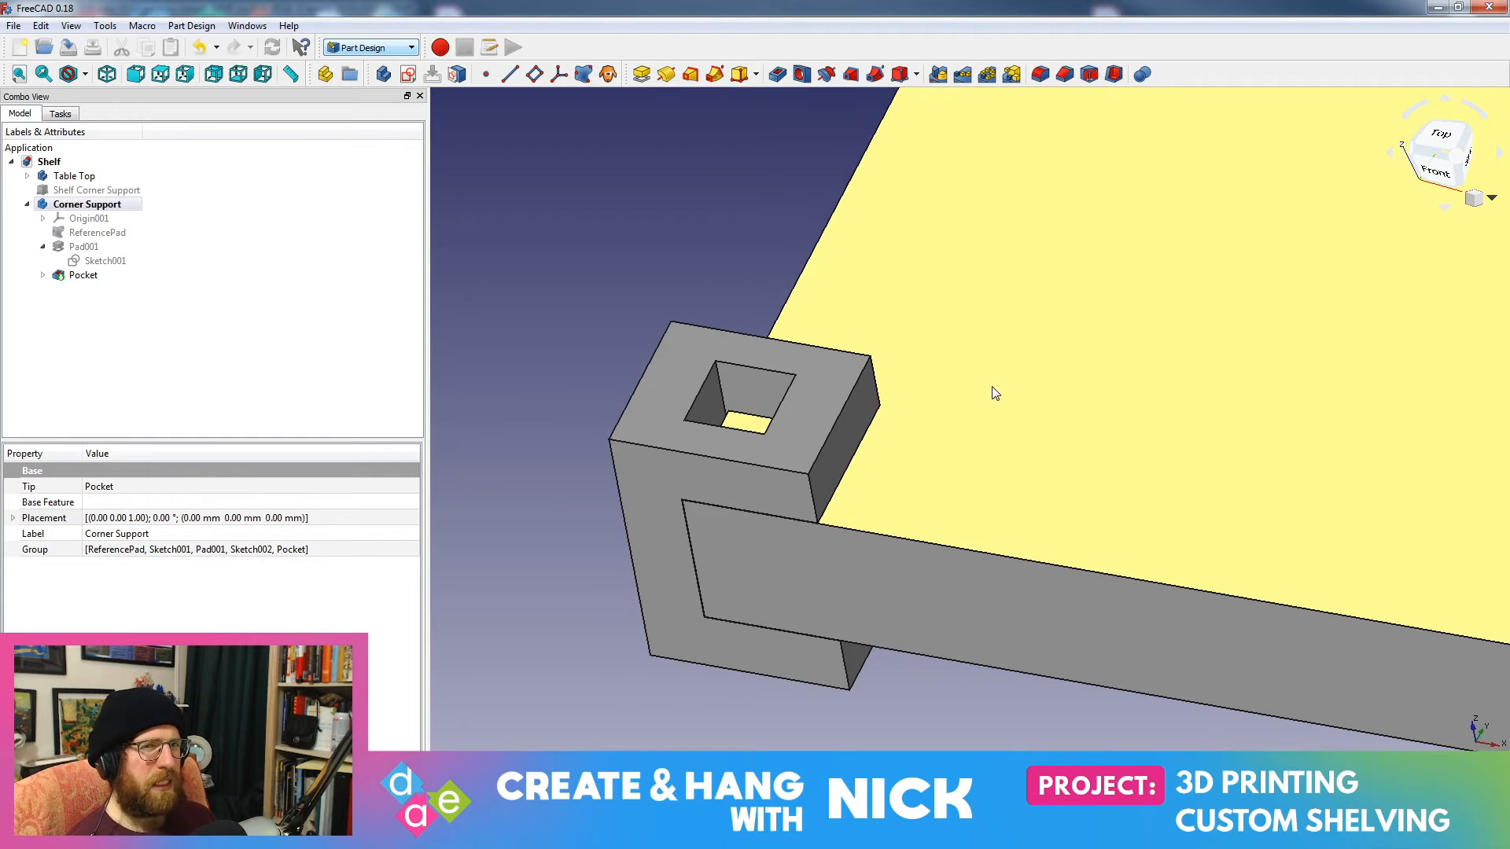
pyautogui.scroll(-5, 1081, 373)
pyautogui.moveTo(1071, 471); pyautogui.dragTo(931, 392, button='middle')
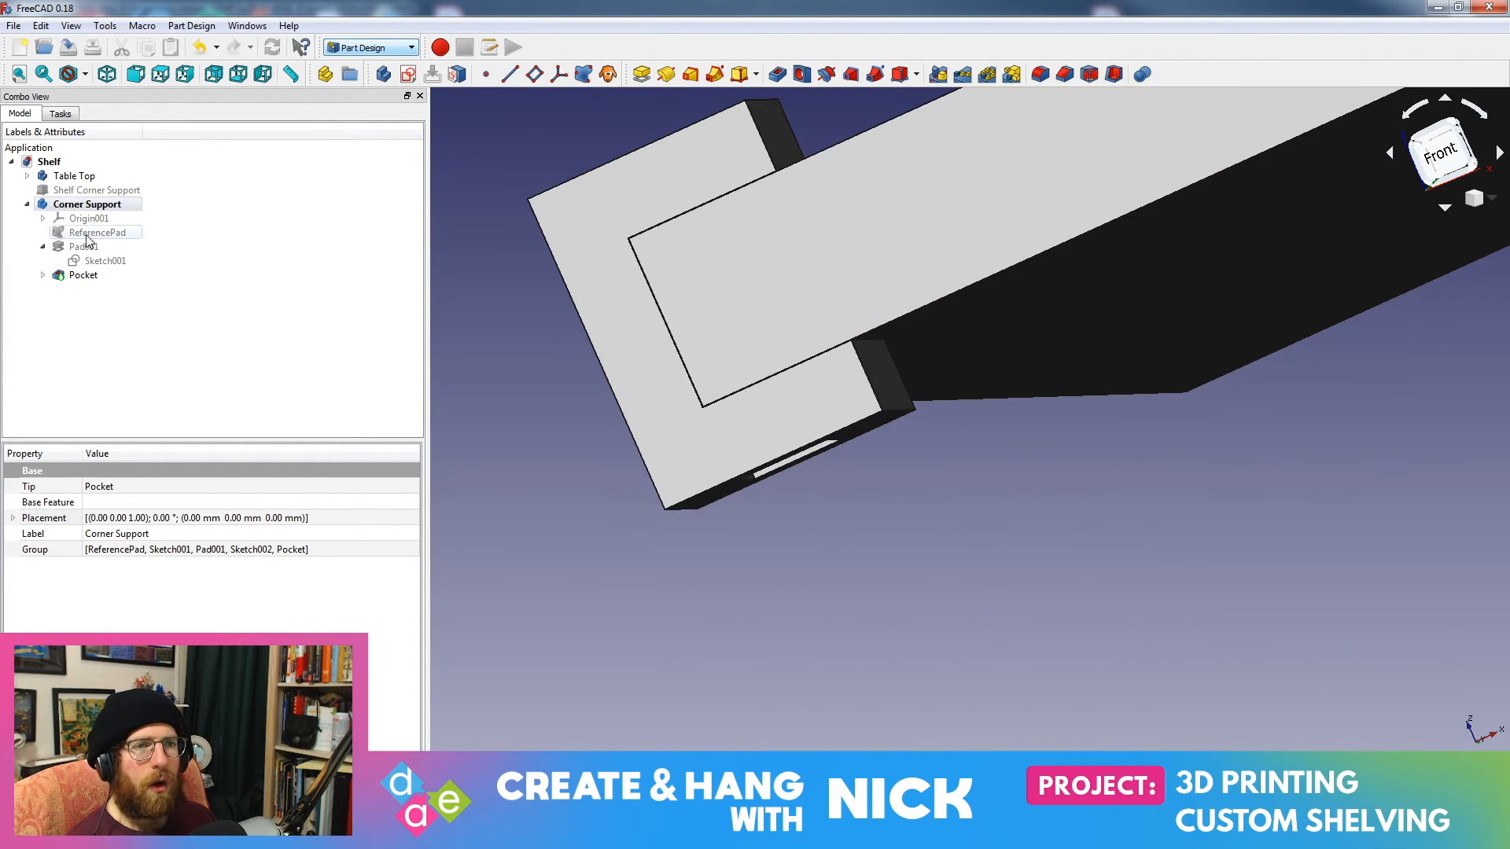
pyautogui.moveTo(1046, 295); pyautogui.dragTo(1250, 288, button='middle')
# Step: Edit the pocket and try the To first and Up to face types
pyautogui.click(43, 275)
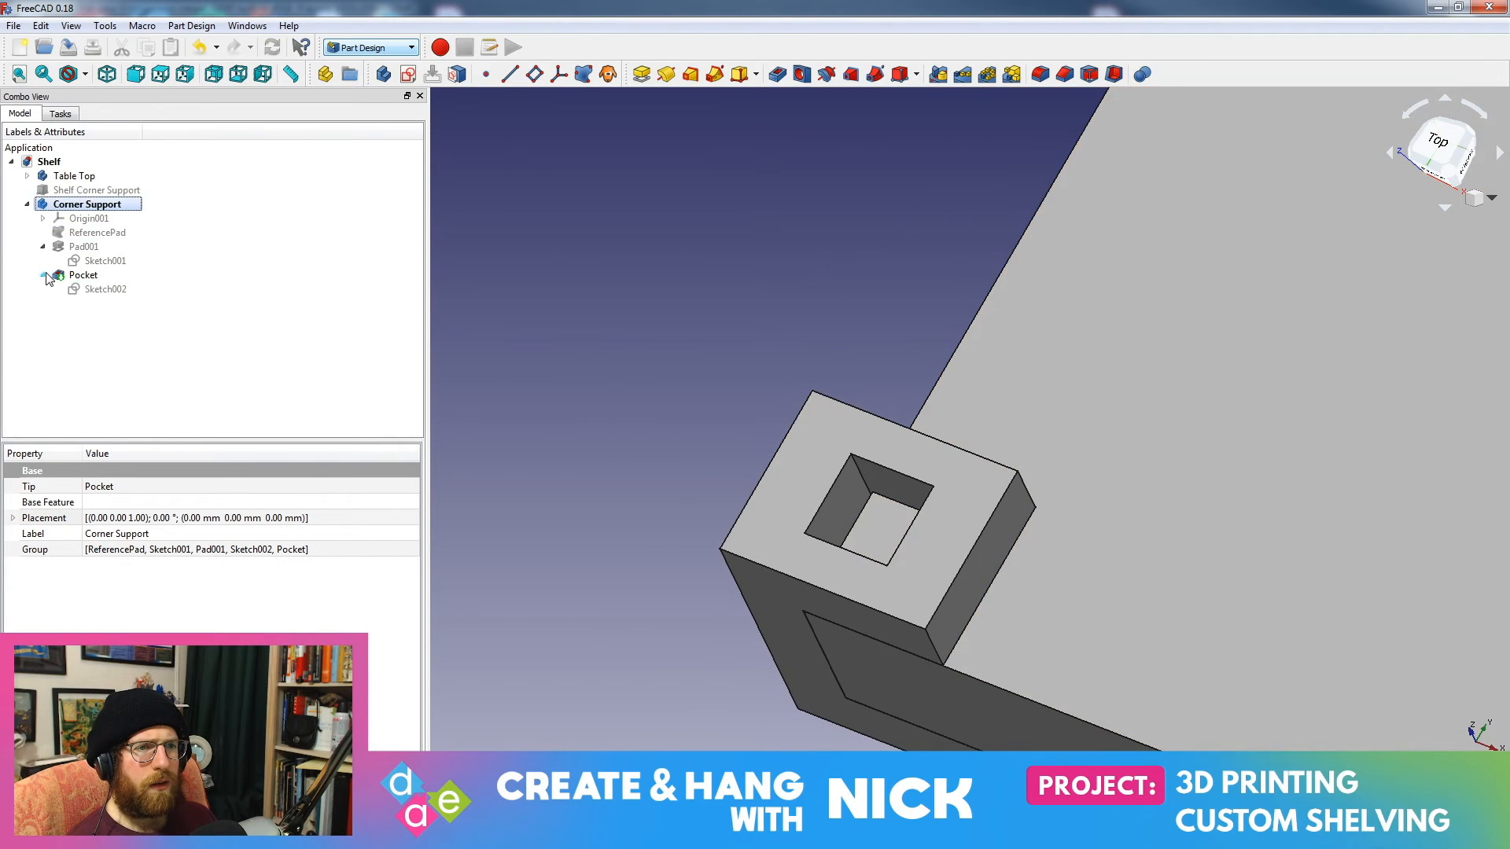
pyautogui.doubleClick(103, 272)
pyautogui.click(323, 209)
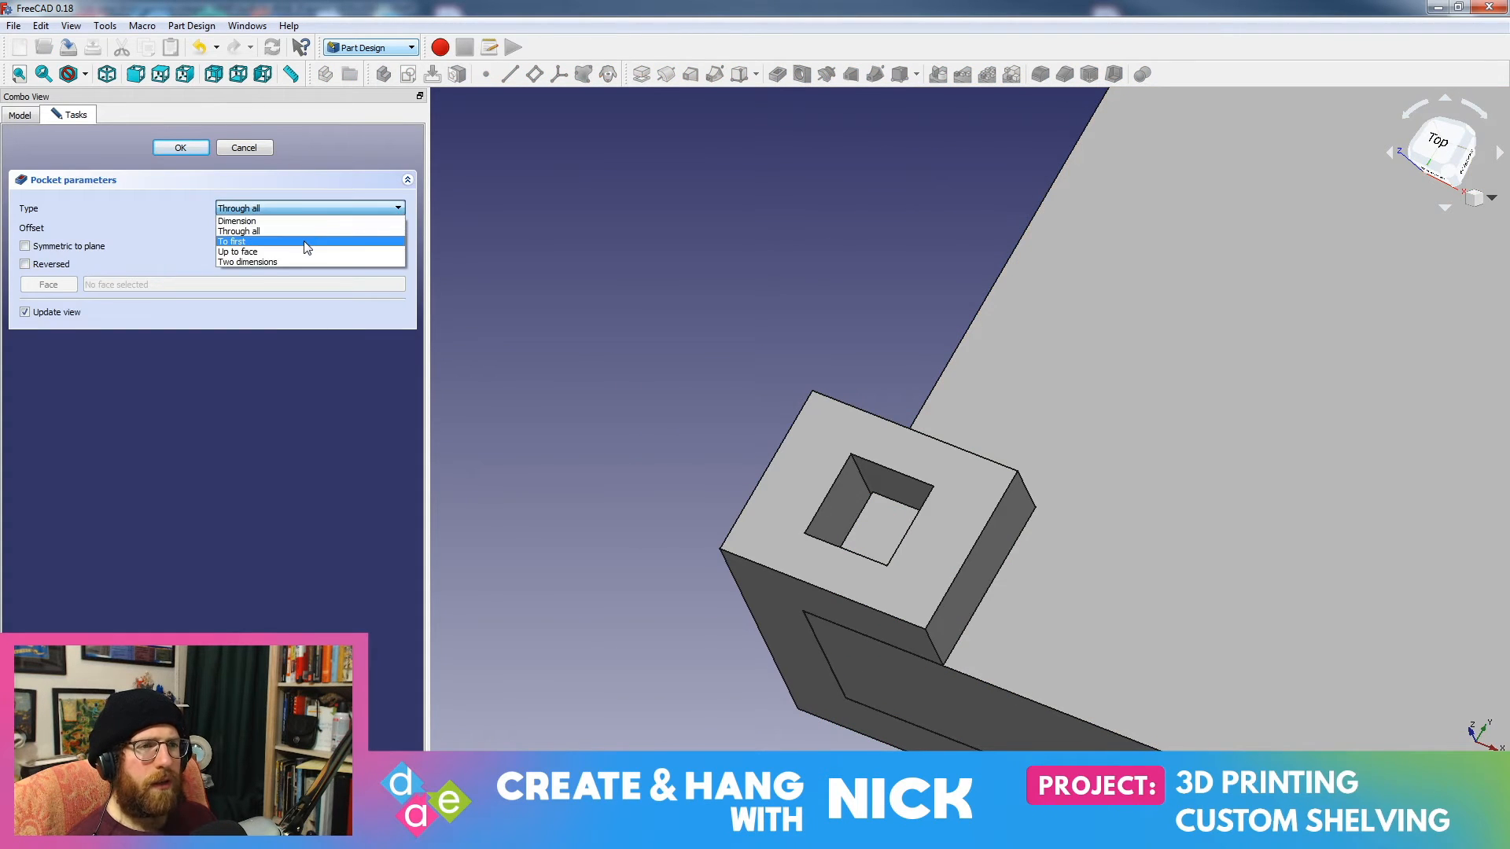
pyautogui.click(307, 241)
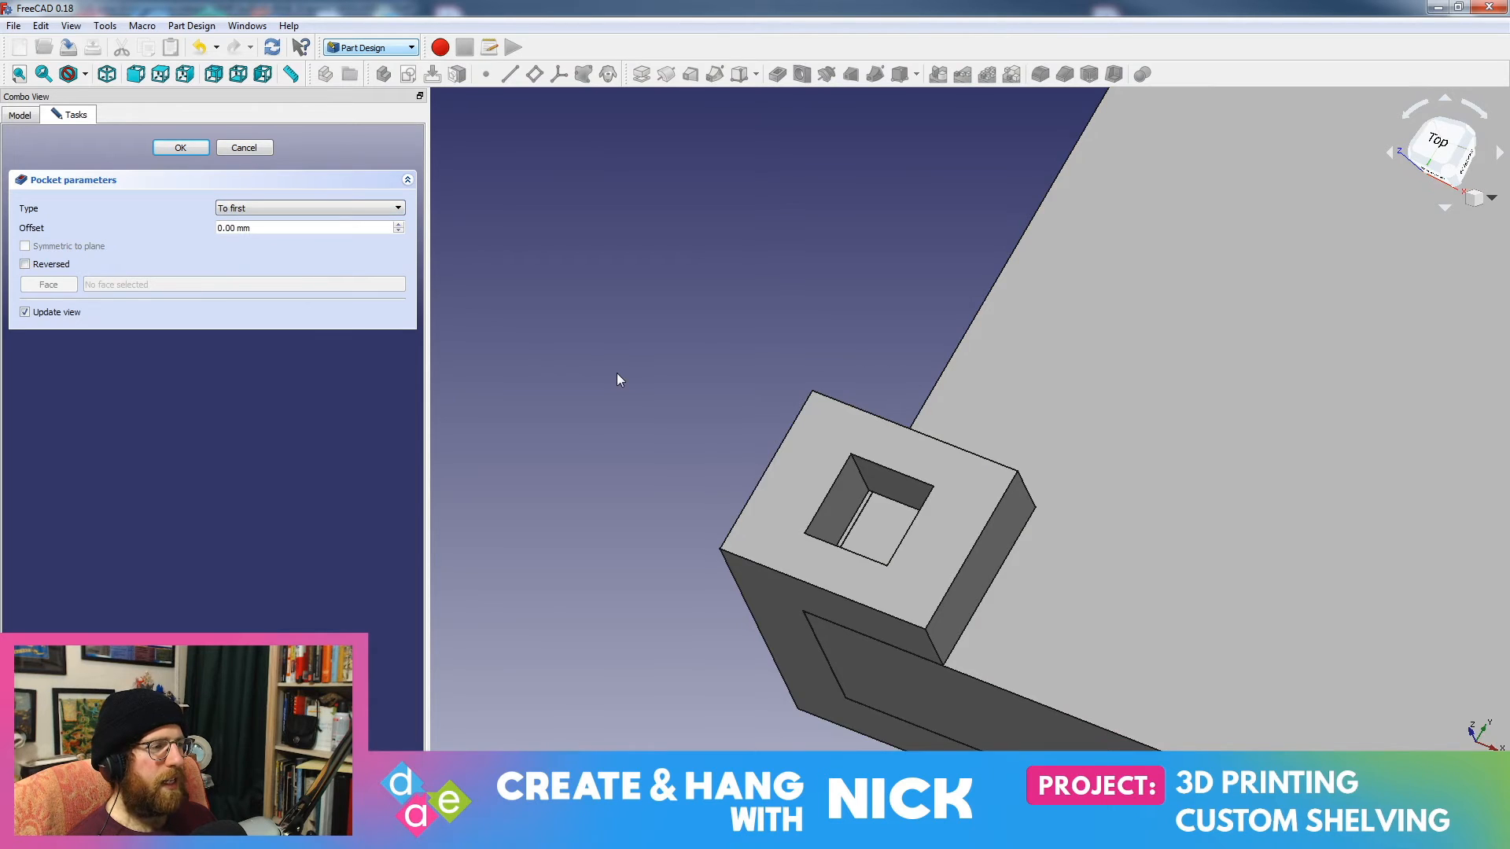
pyautogui.moveTo(616, 373); pyautogui.dragTo(697, 482, button='middle')
pyautogui.click(253, 205)
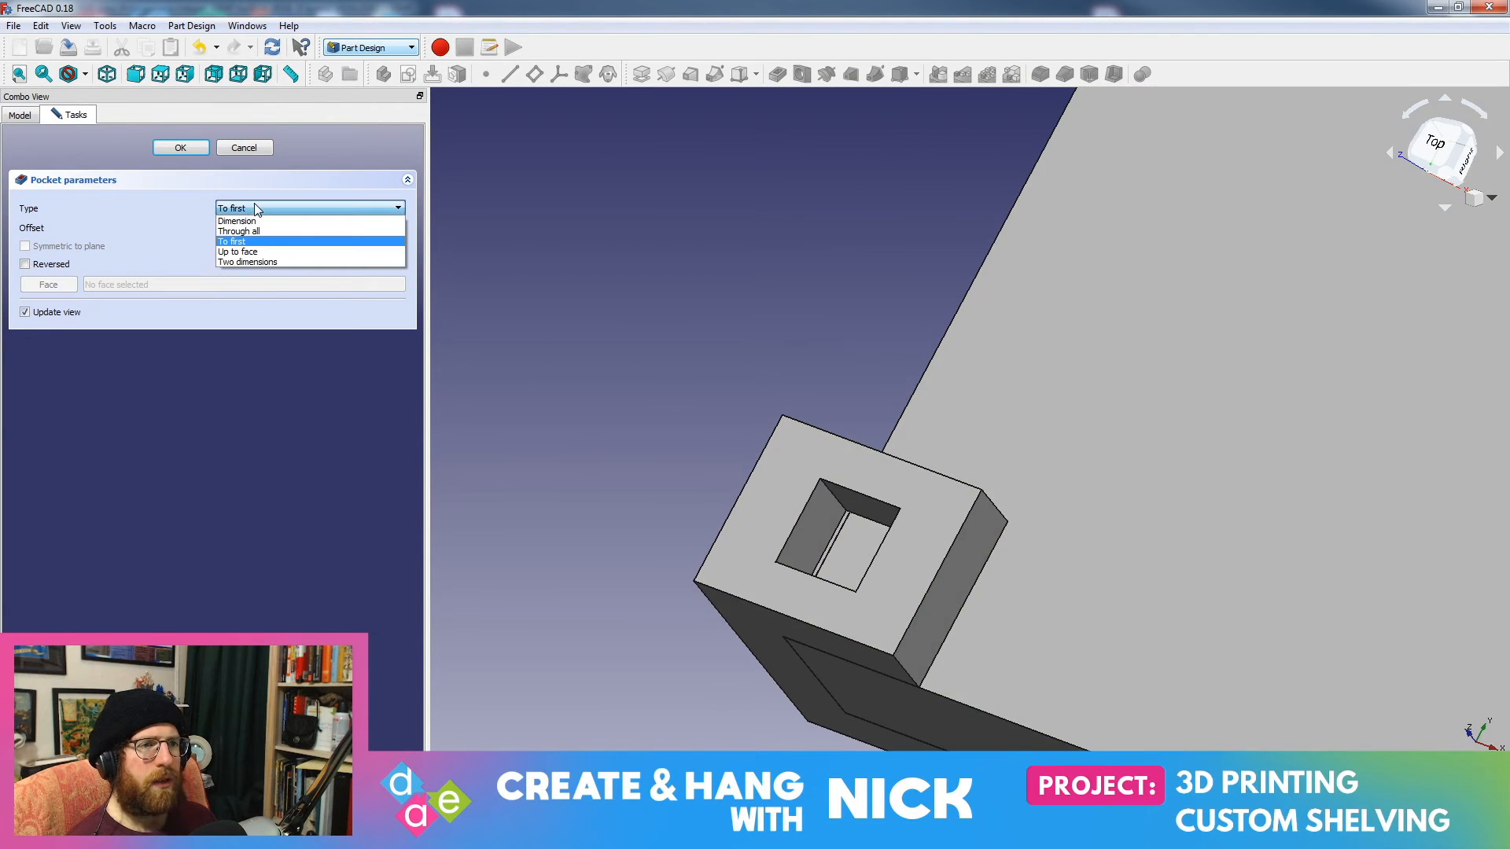
pyautogui.click(257, 254)
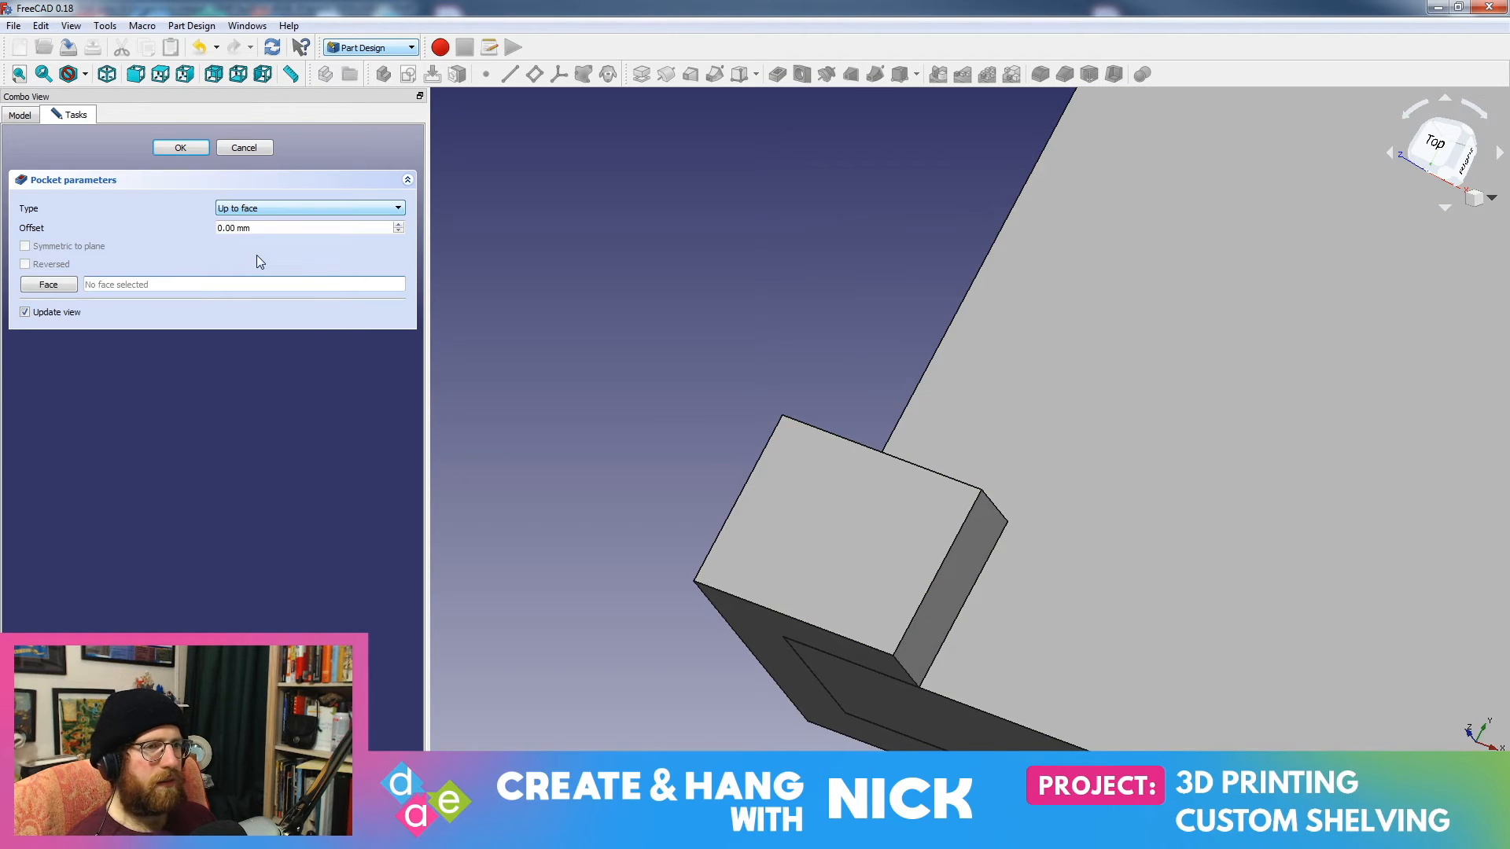
# Step: Set the pocket type to Dimension with a length of 9 mm
pyautogui.click(268, 211)
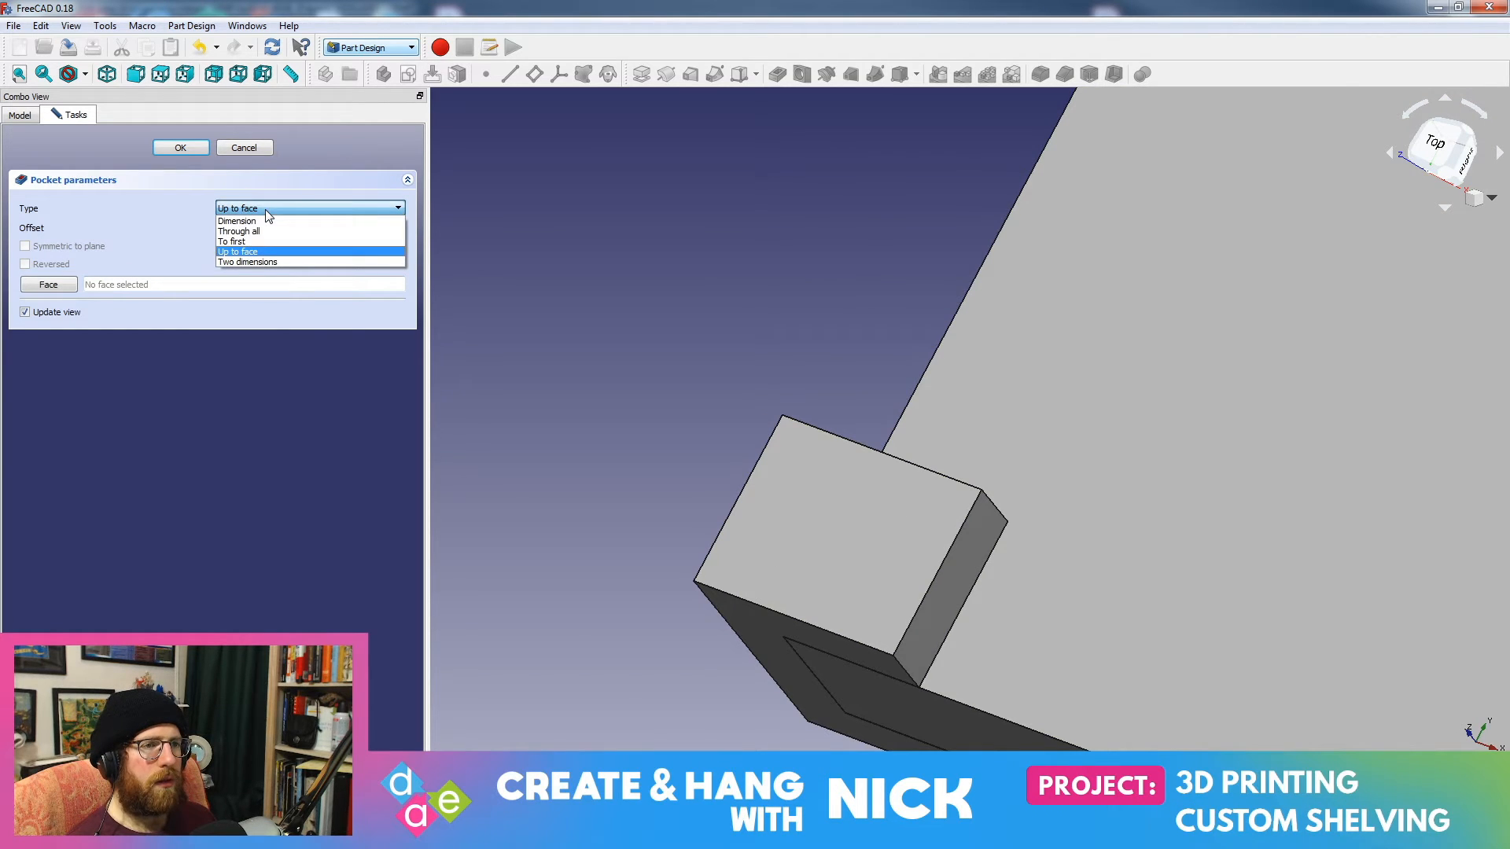
pyautogui.click(266, 221)
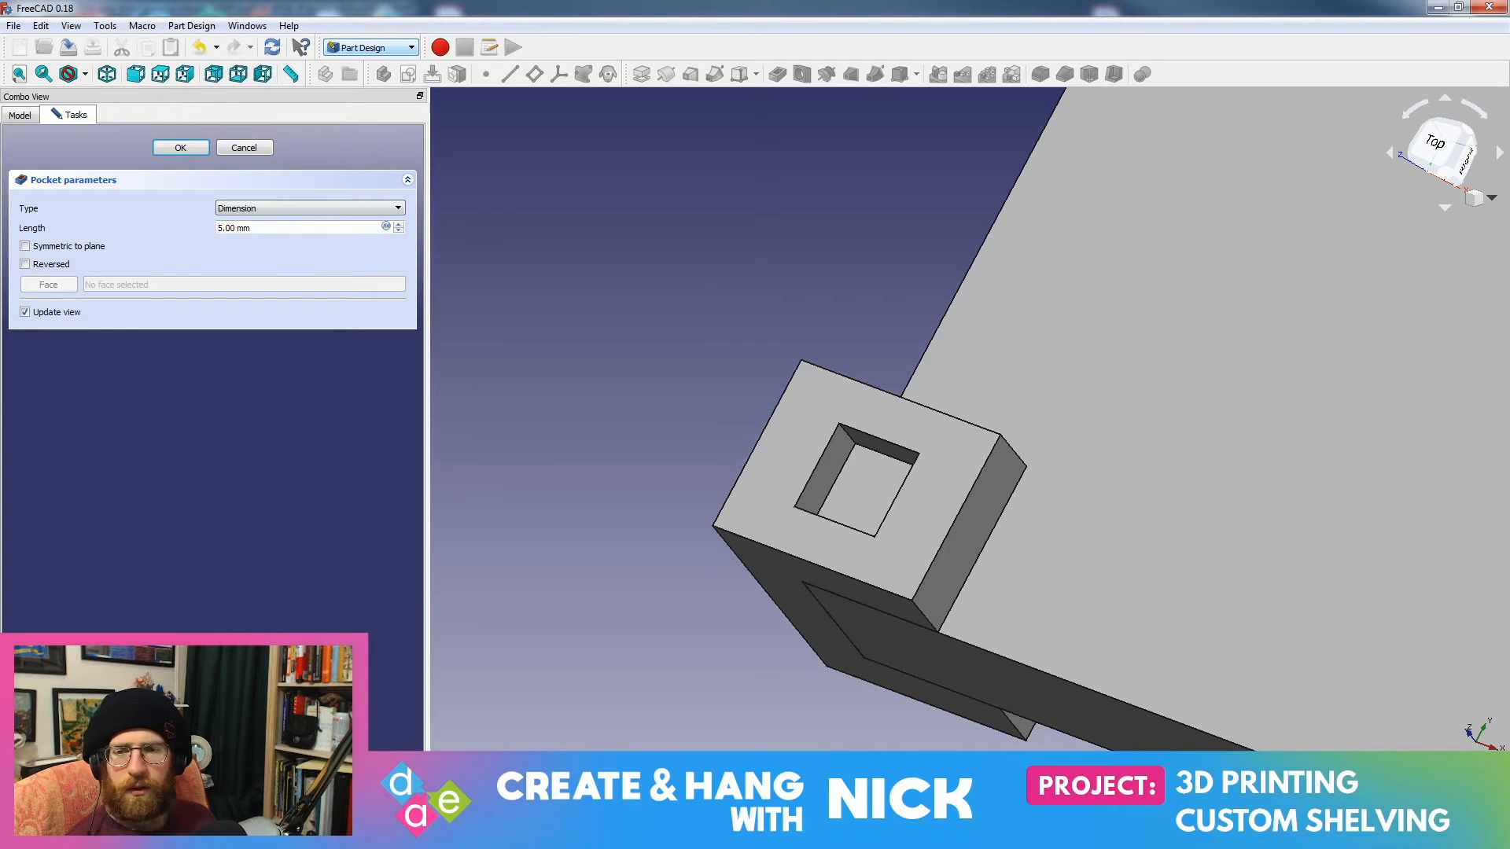
pyautogui.moveTo(658, 261); pyautogui.dragTo(894, 285, button='middle')
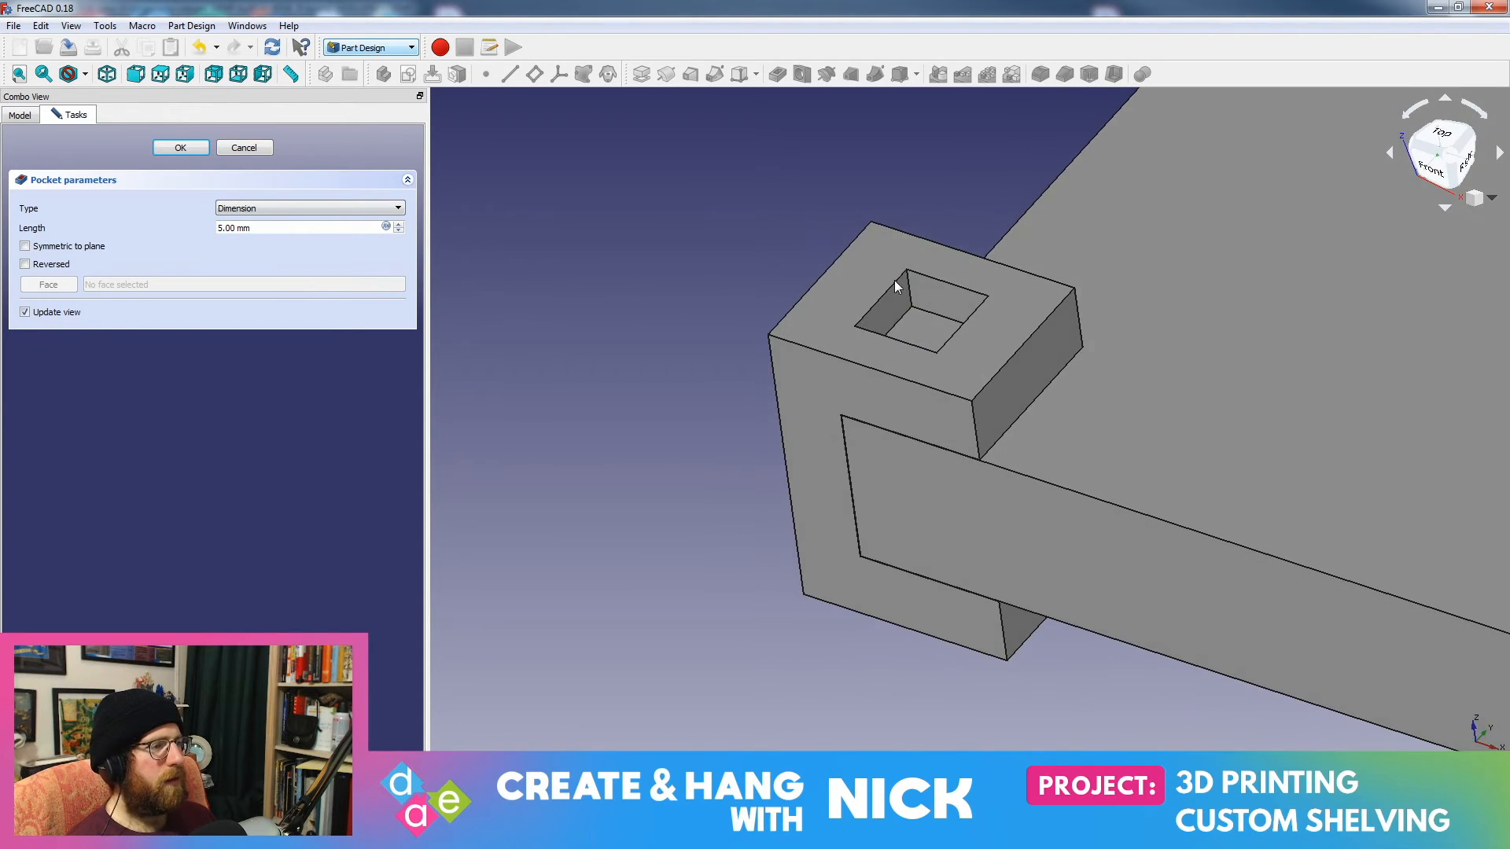
pyautogui.click(400, 224)
pyautogui.click(401, 224)
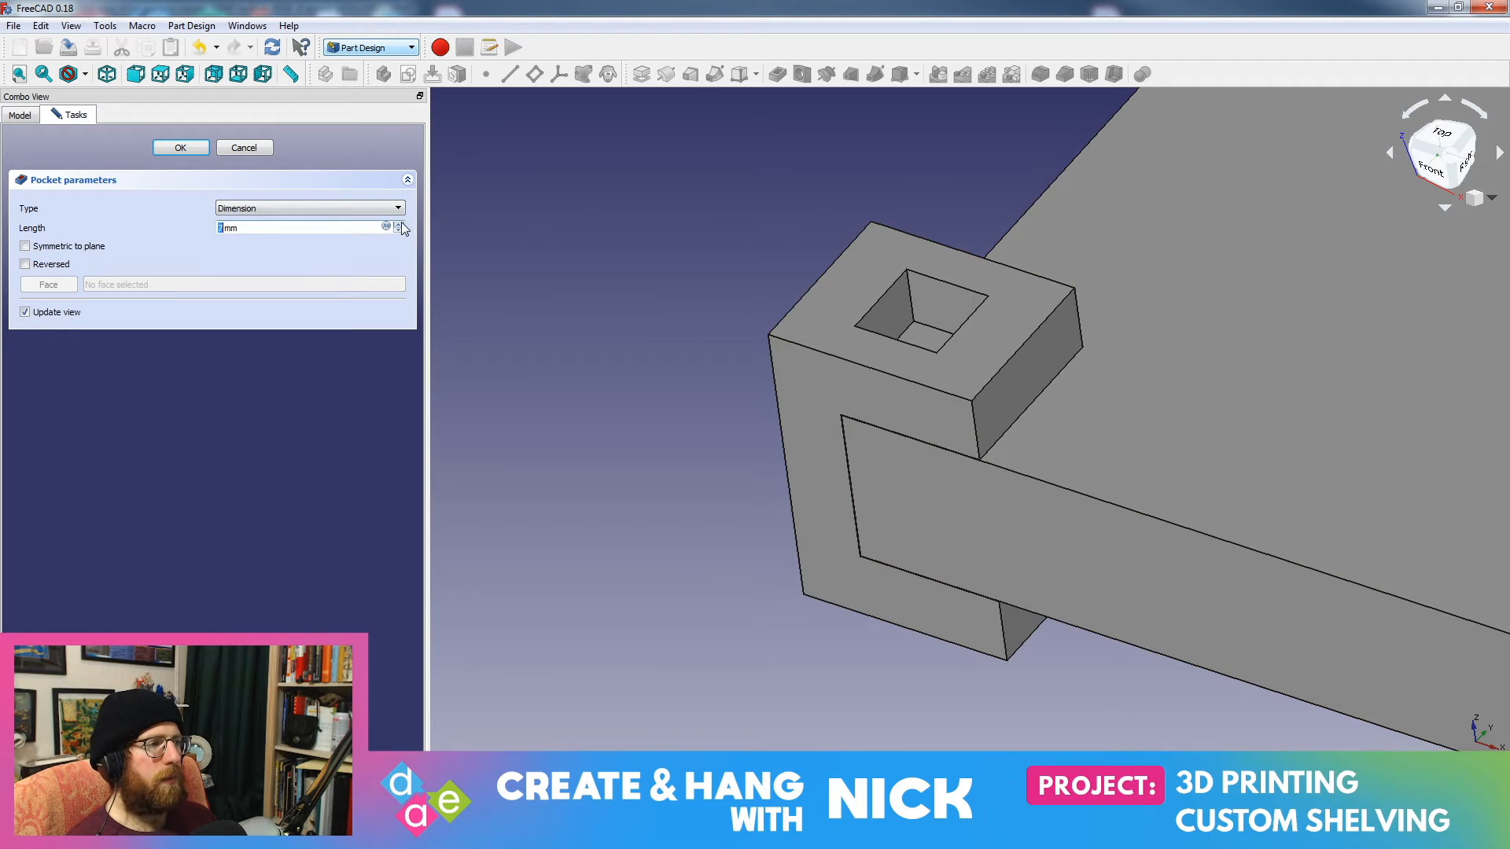
pyautogui.click(400, 224)
pyautogui.moveTo(659, 234); pyautogui.dragTo(893, 334, button='middle')
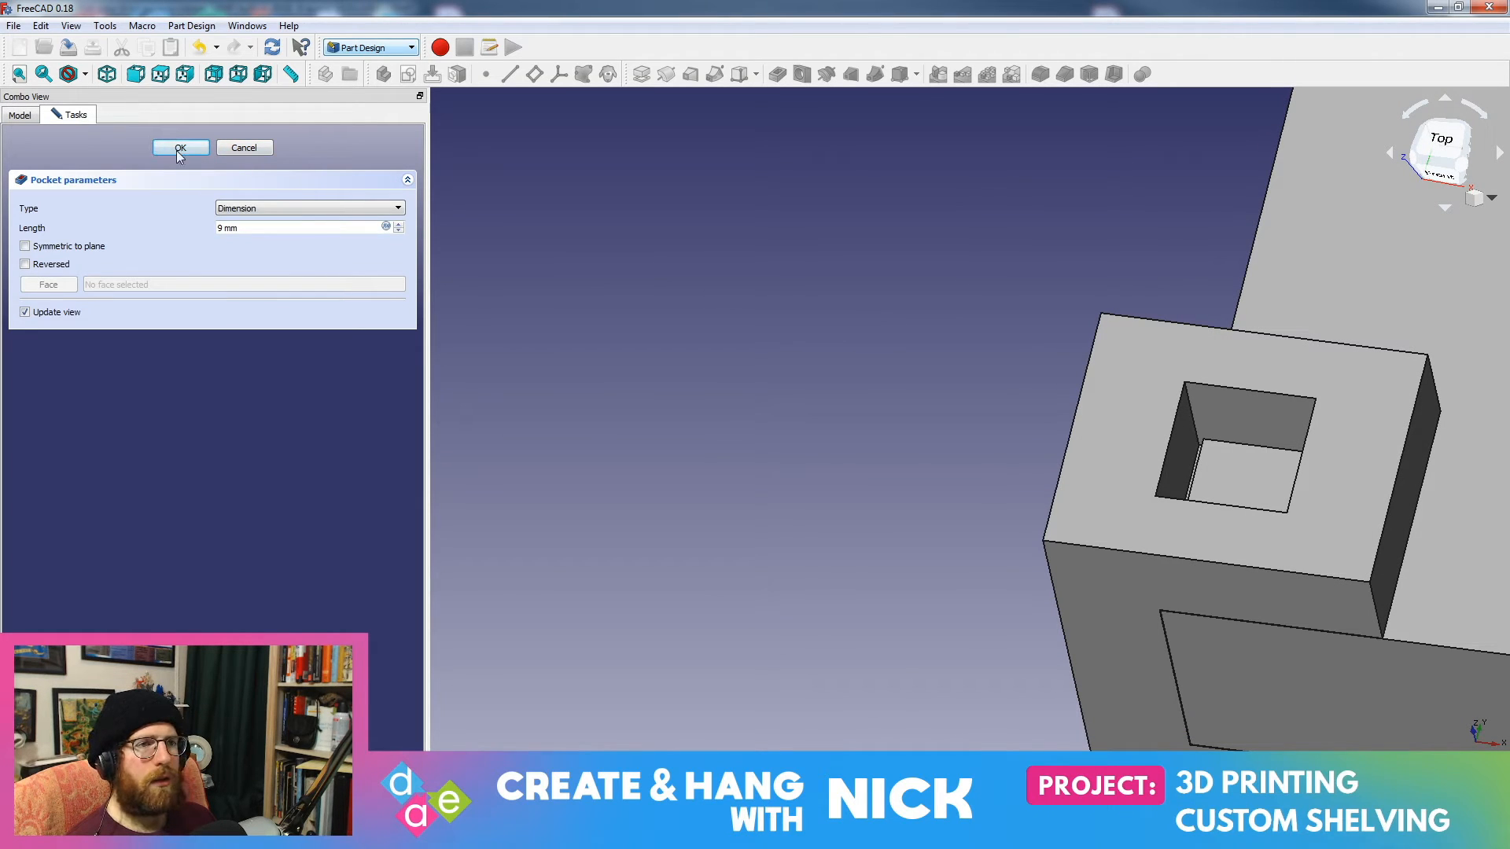
# Step: Check the dimensions in the pocket's square sketch and the bracket's profile sketch, closing each sketch unchanged
pyautogui.click(19, 115)
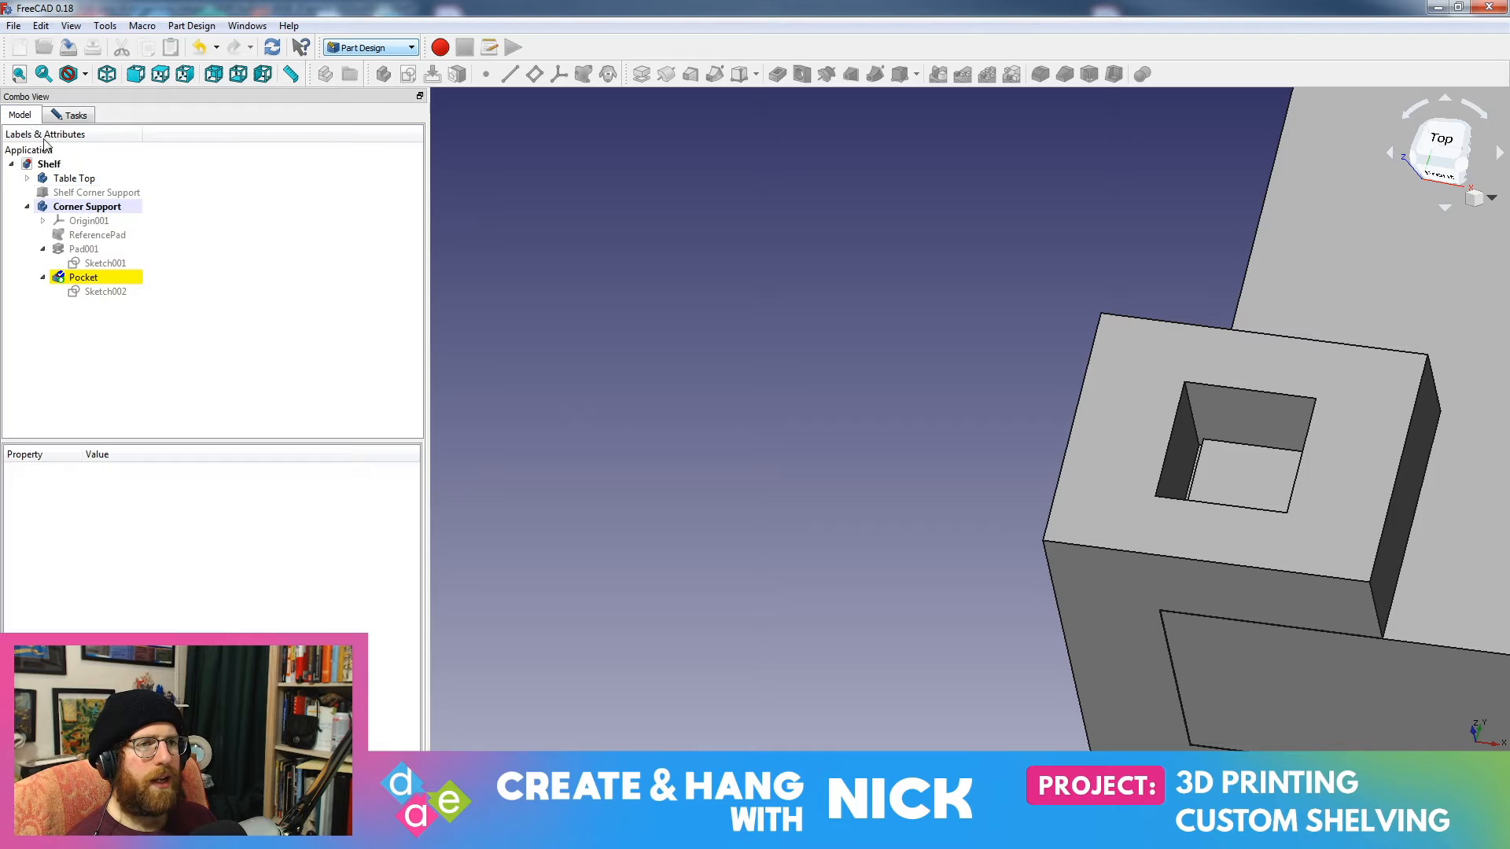
pyautogui.doubleClick(94, 293)
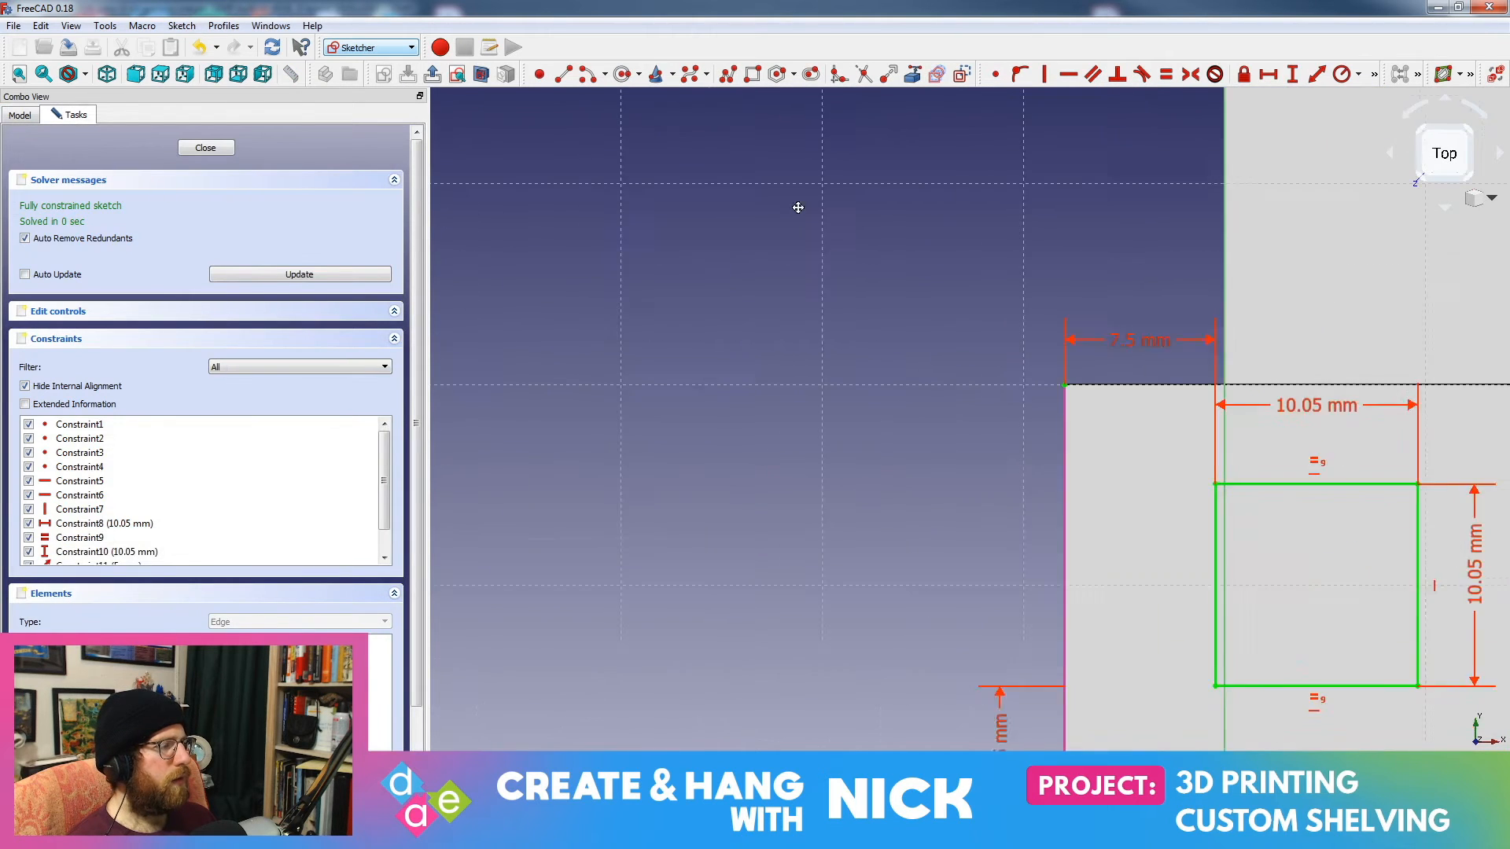
pyautogui.click(196, 151)
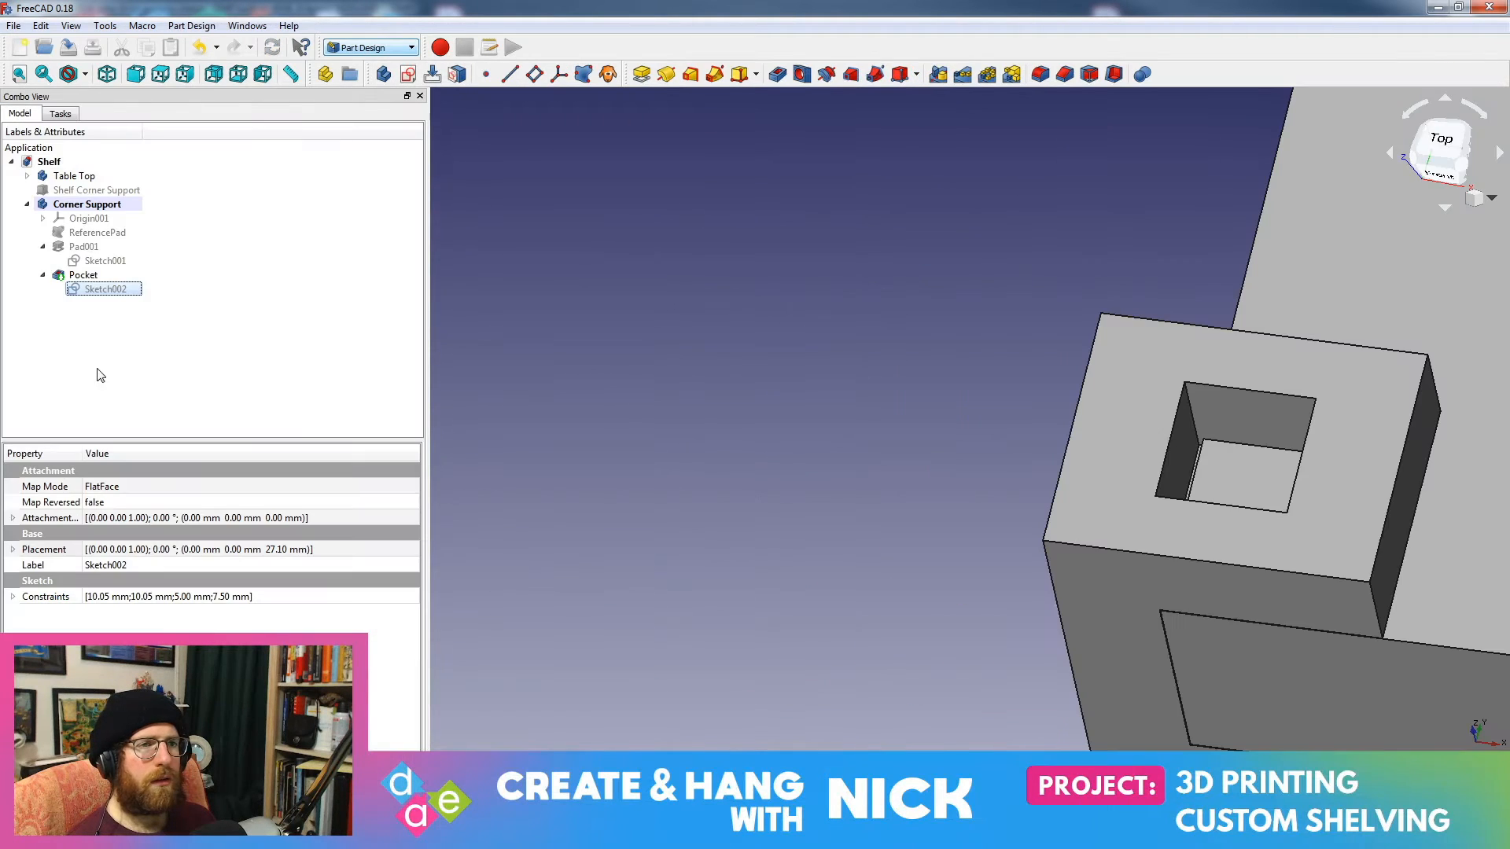
pyautogui.doubleClick(95, 261)
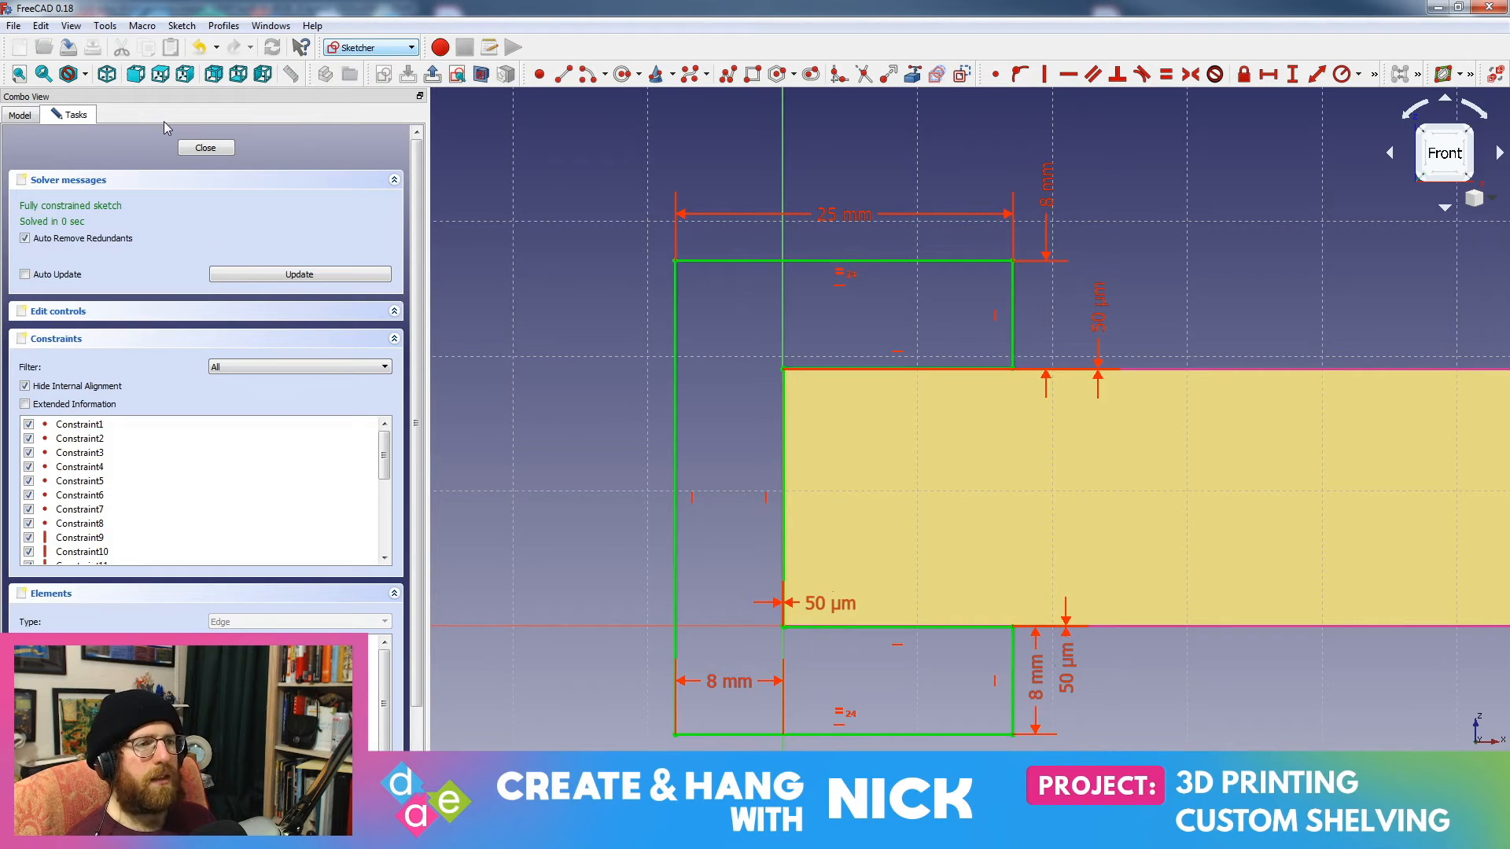
pyautogui.click(205, 148)
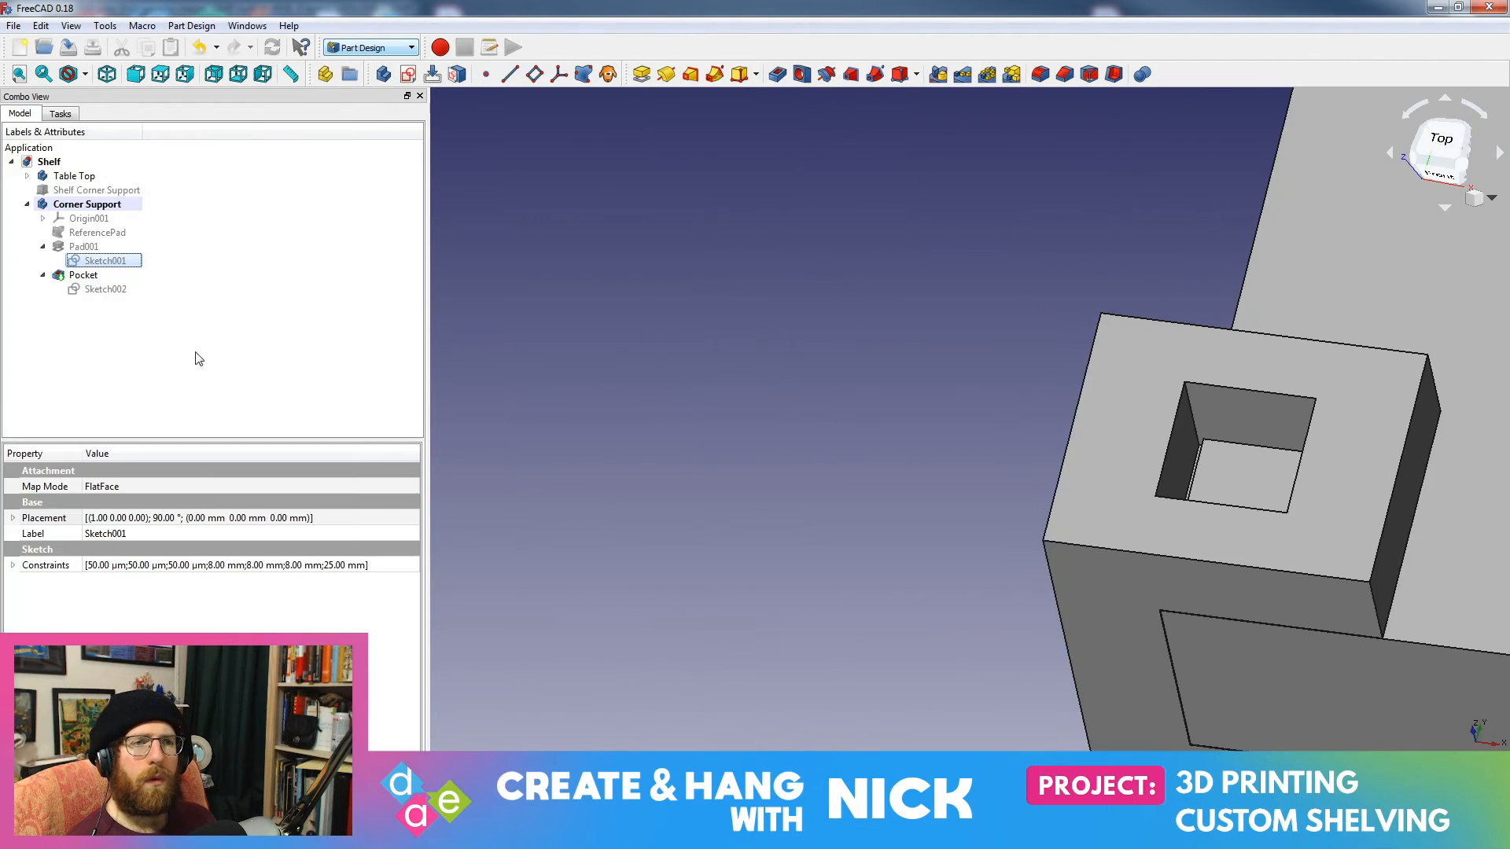
pyautogui.doubleClick(110, 289)
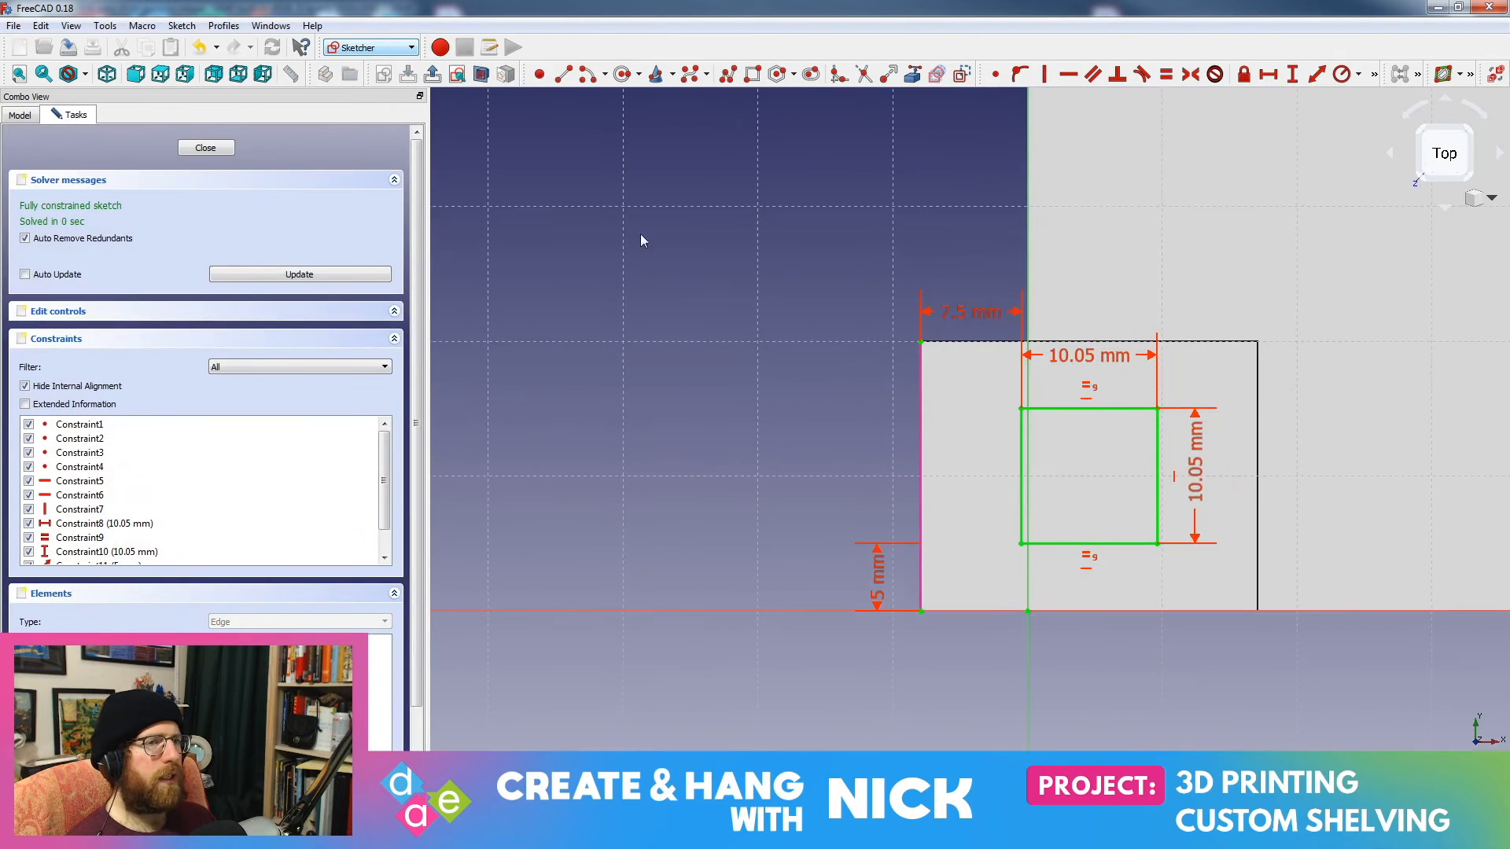
pyautogui.click(206, 148)
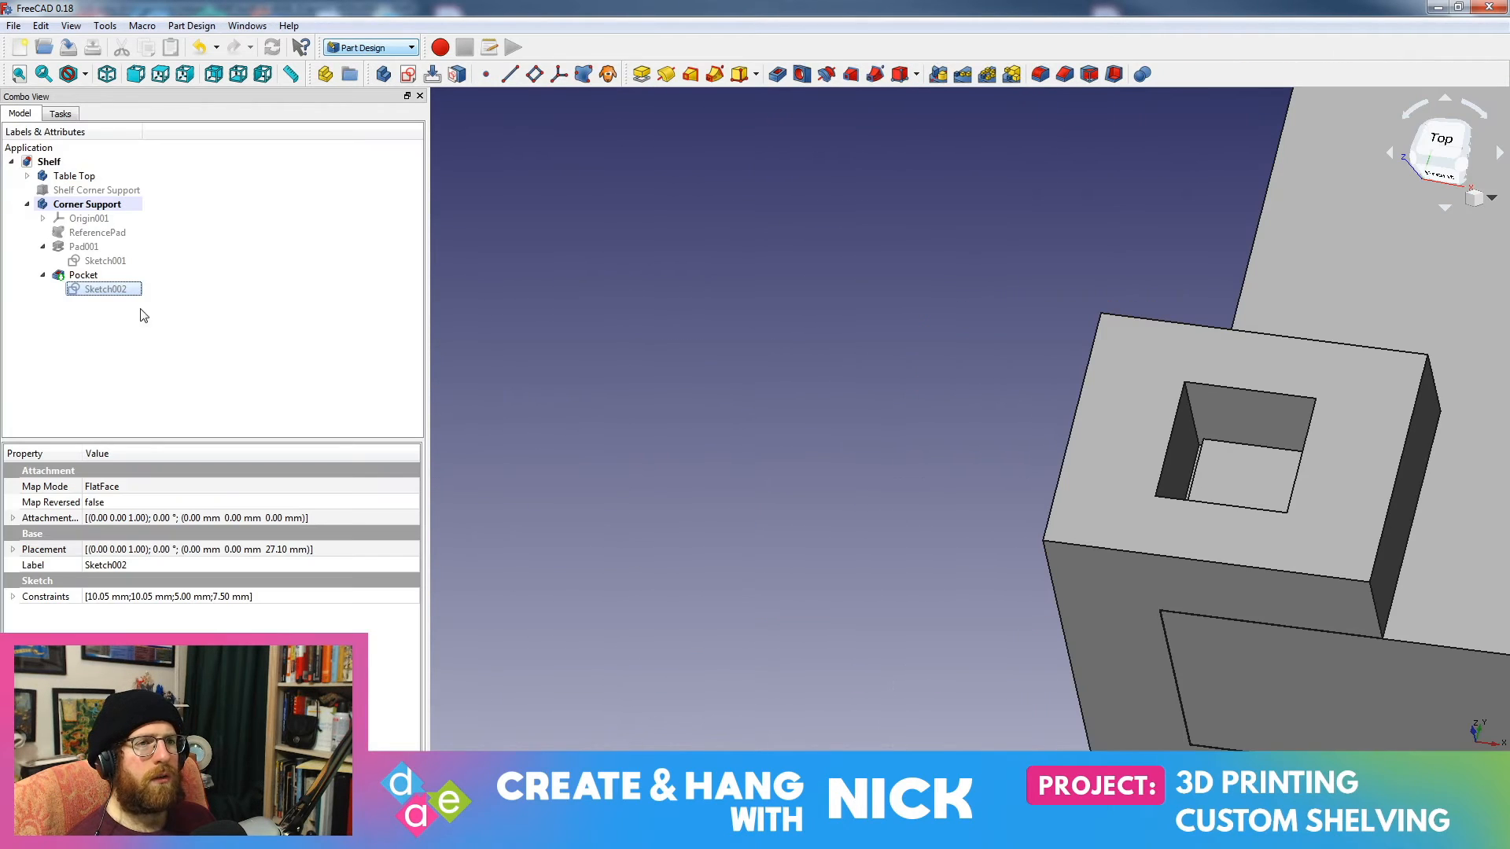
# Step: Edit the pocket, set its length to 8 mm and inspect the bottom of the socket
pyautogui.doubleClick(76, 277)
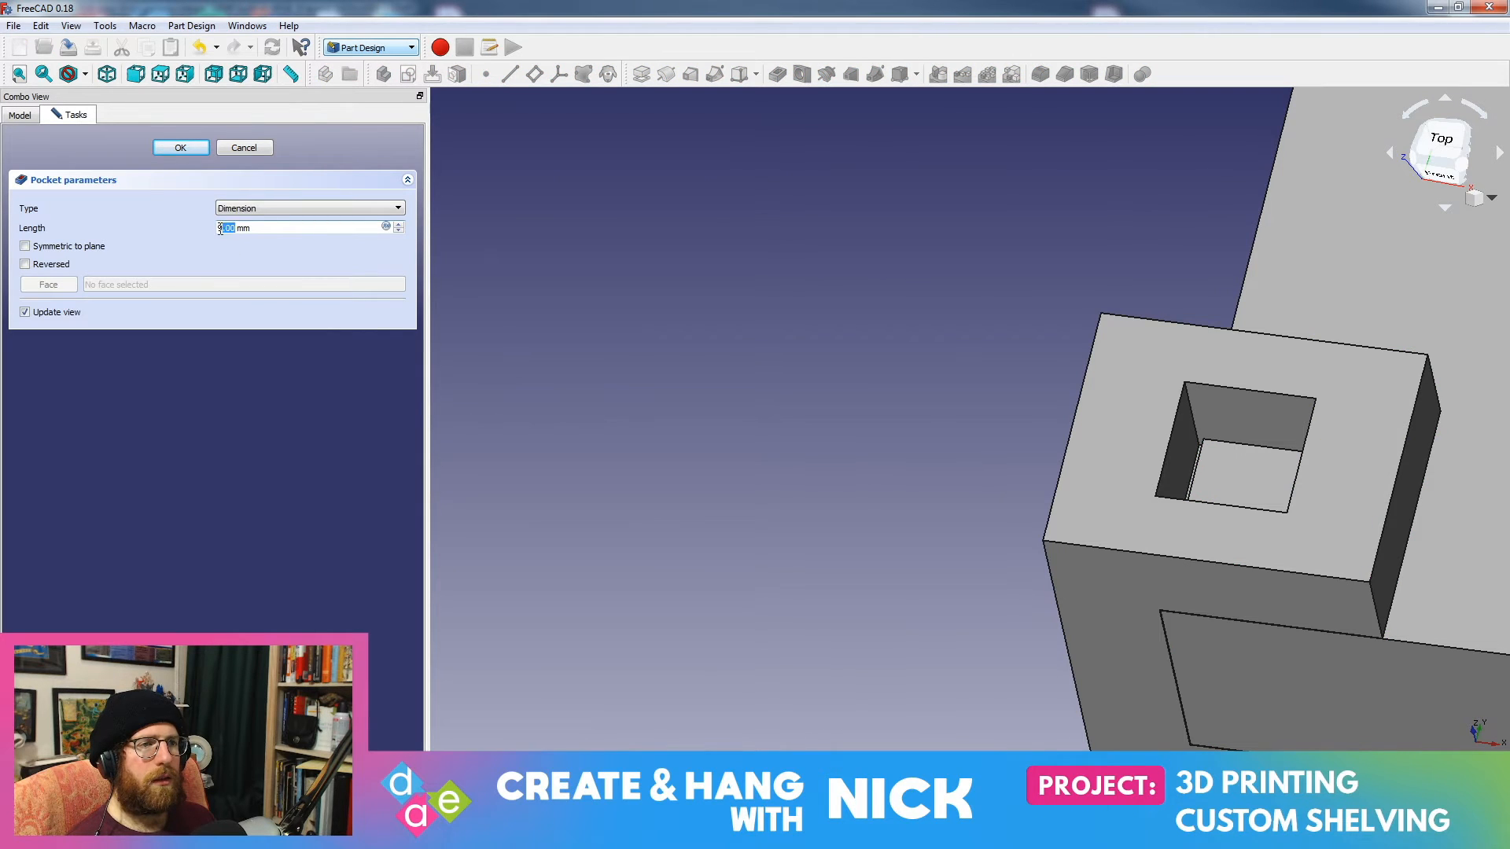
pyautogui.write('8')
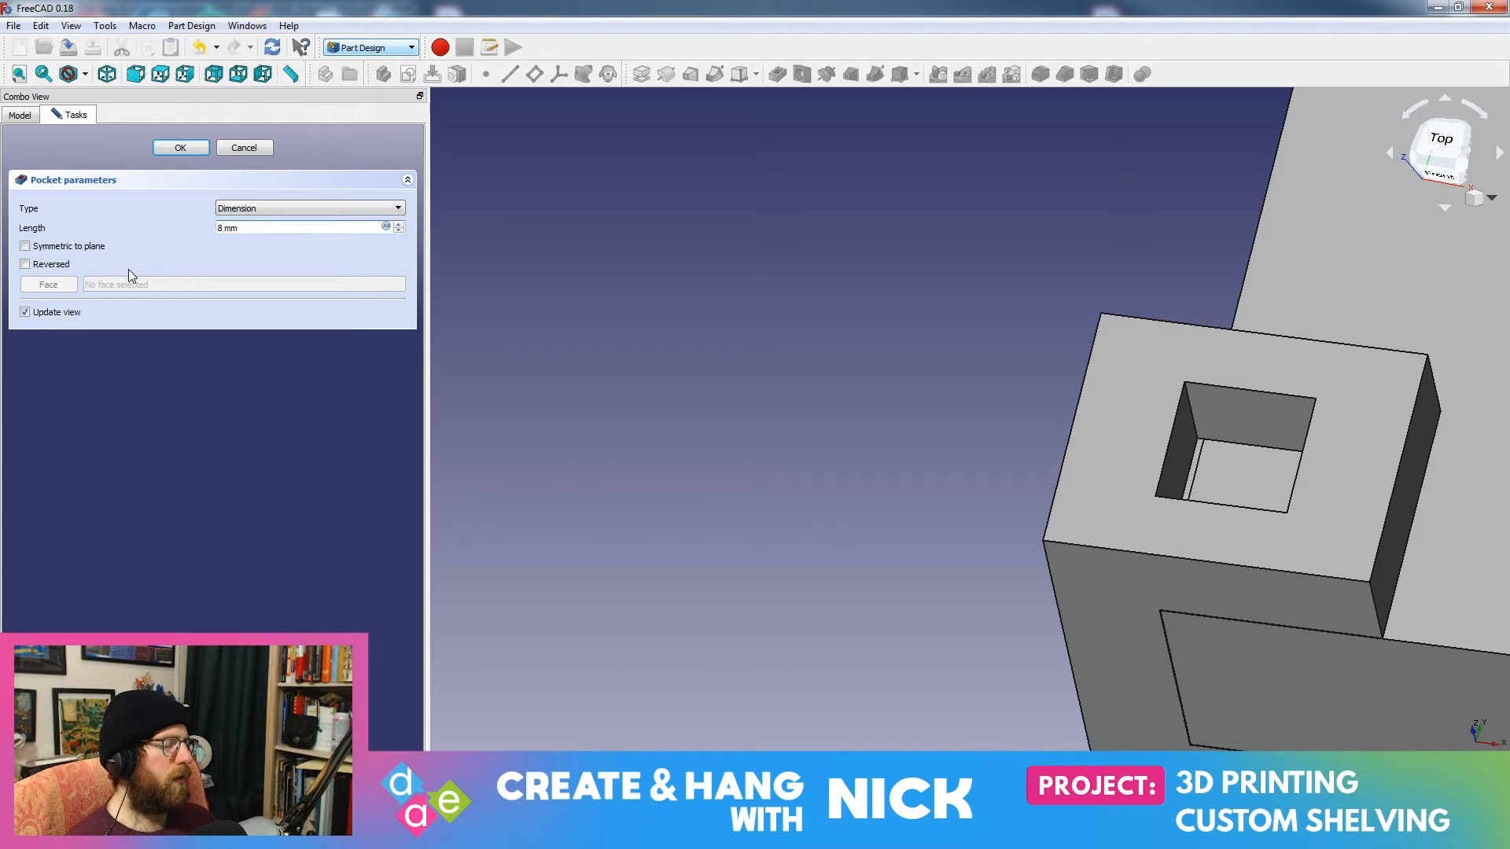
pyautogui.scroll(5, 724, 413)
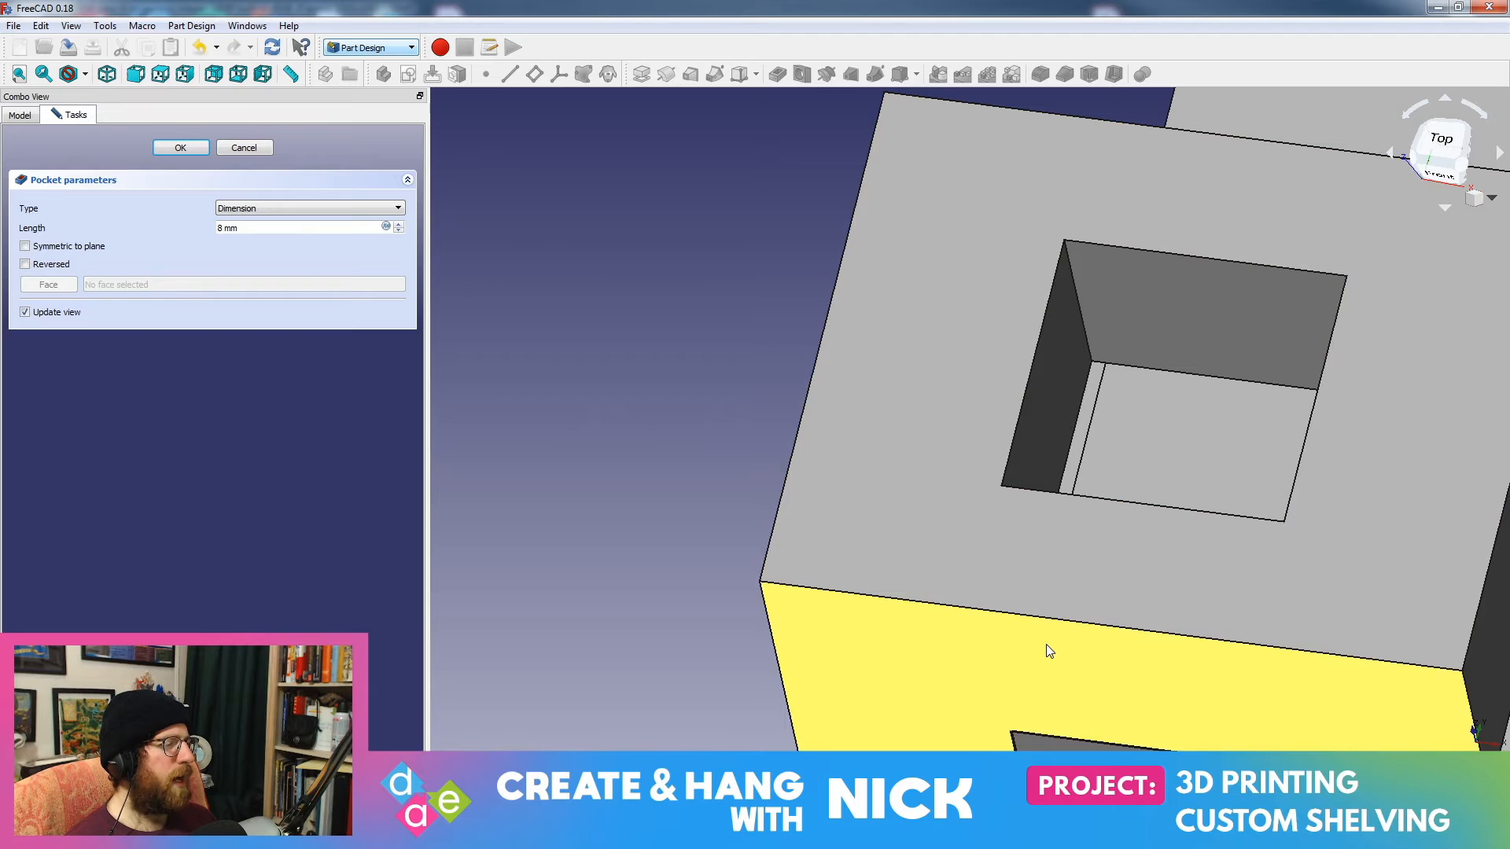
pyautogui.scroll(-2, 1047, 645)
pyautogui.moveTo(1058, 640); pyautogui.dragTo(1261, 524, button='middle')
pyautogui.moveTo(1224, 523); pyautogui.dragTo(1219, 503, button='middle')
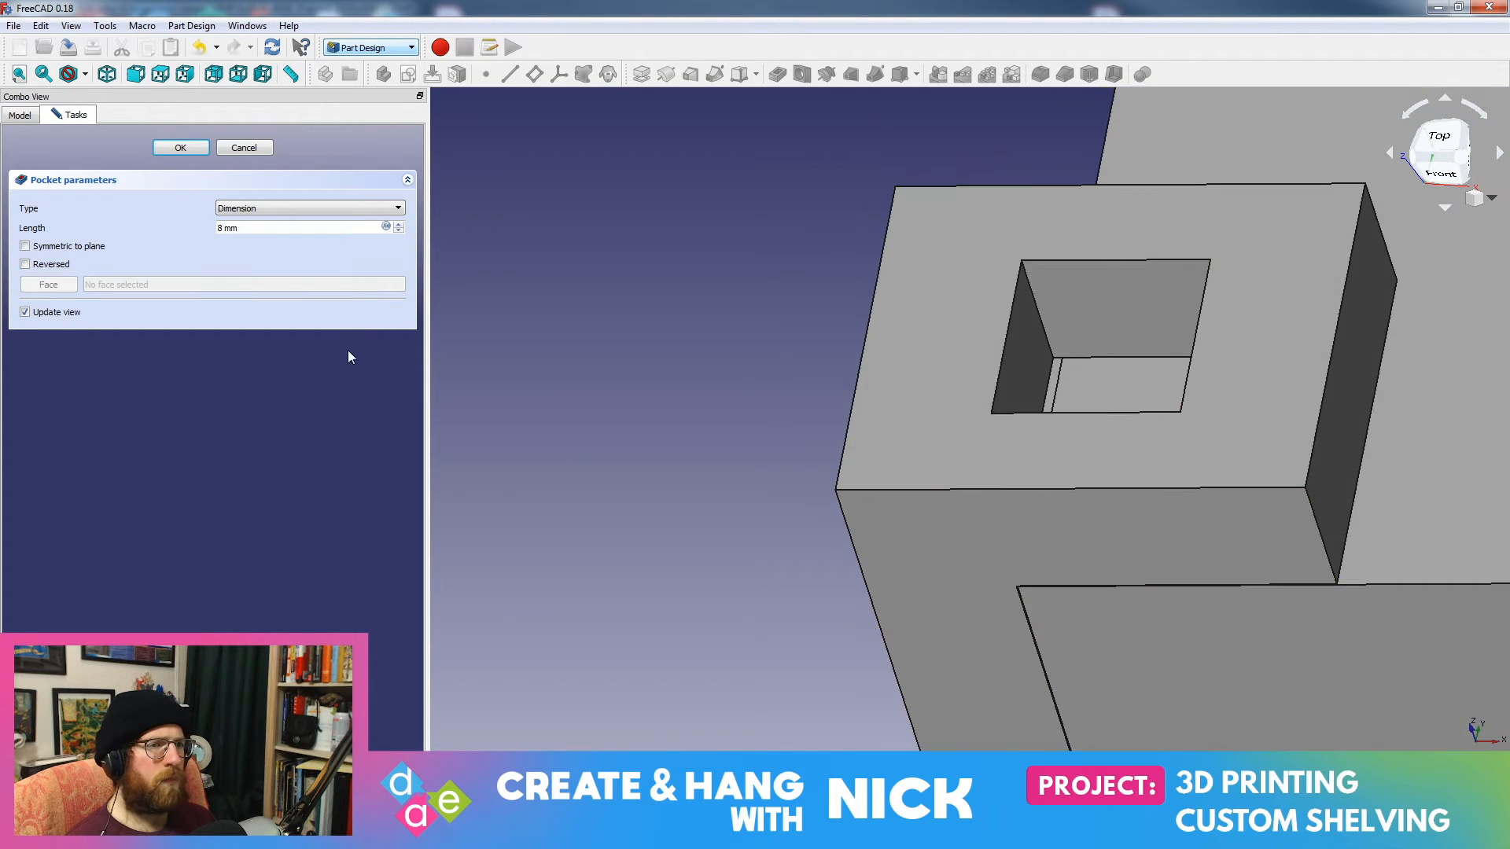
# Step: Set the pocket's length to 9 mm and apply it
pyautogui.click(399, 225)
pyautogui.moveTo(708, 291); pyautogui.dragTo(775, 295, button='middle')
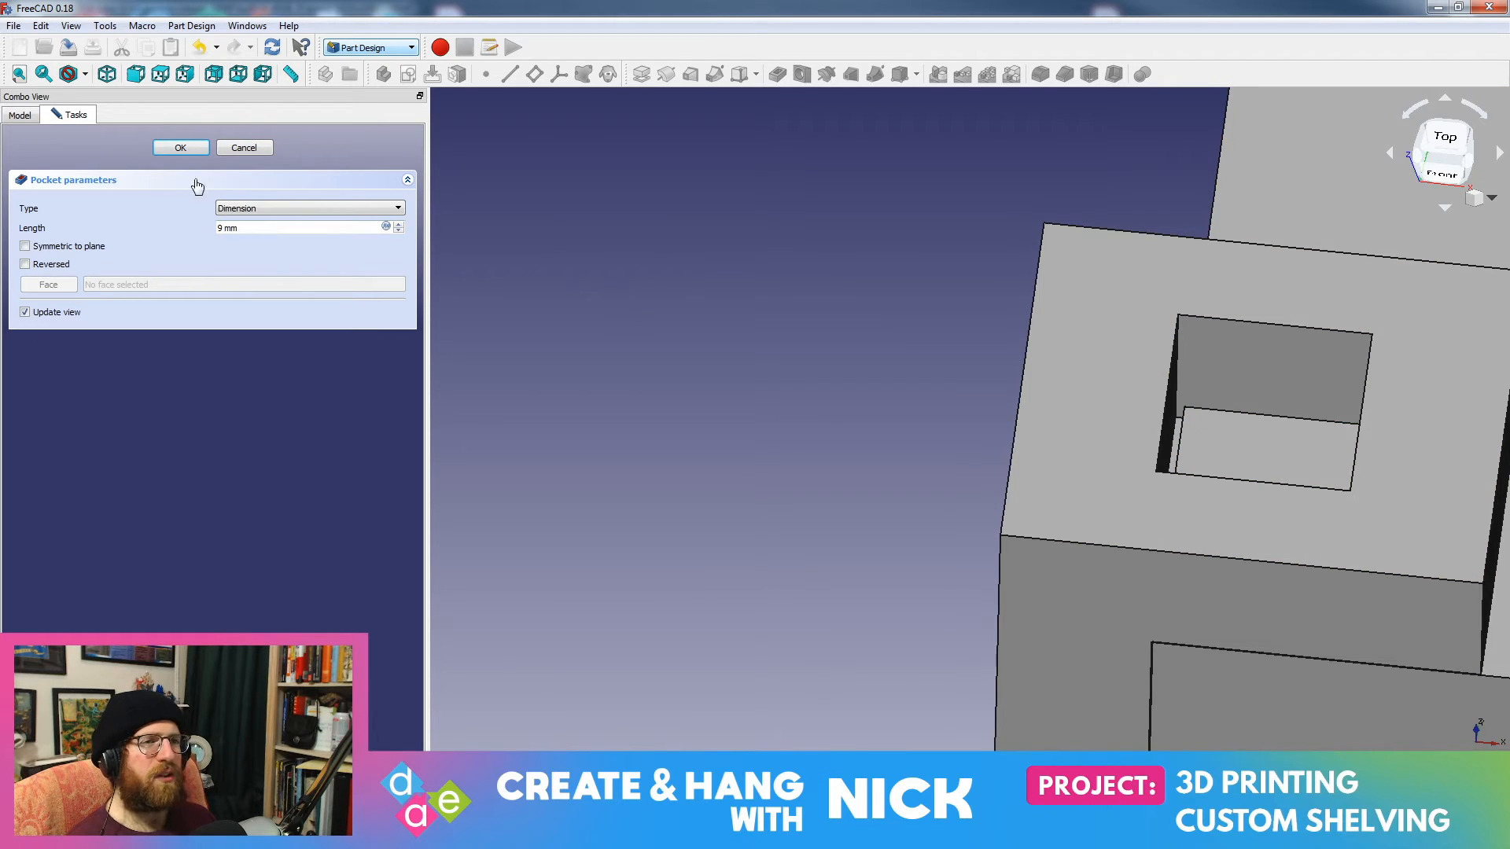
pyautogui.click(193, 147)
pyautogui.moveTo(961, 216); pyautogui.dragTo(891, 249, button='middle')
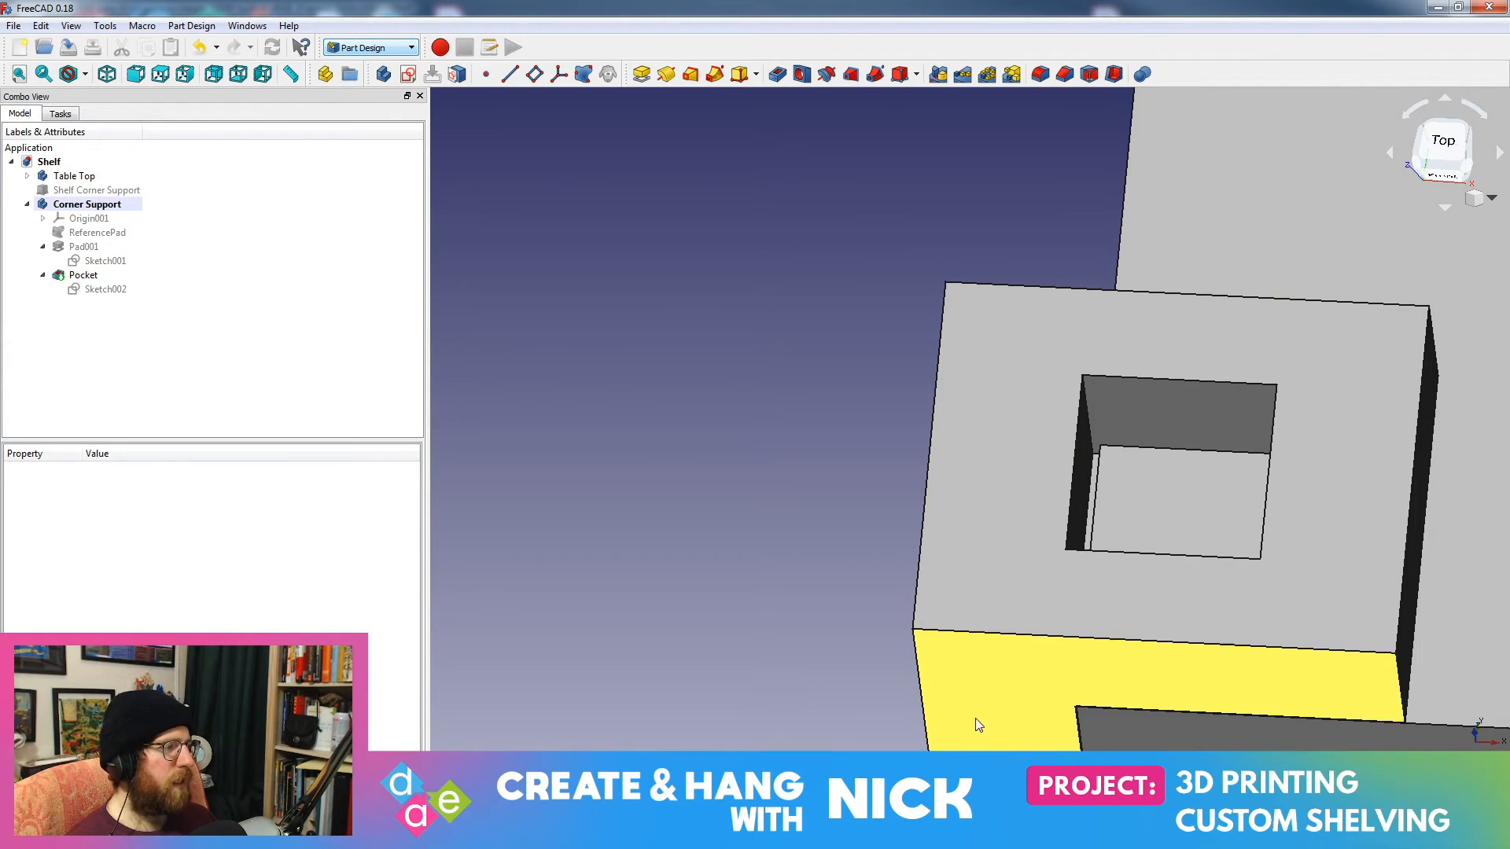
# Step: Inspect the bracket's socket from above and check the dimensions in its square sketch, closing the sketch unchanged
pyautogui.moveTo(925, 337); pyautogui.dragTo(917, 395, button='middle')
pyautogui.moveTo(921, 454); pyautogui.dragTo(851, 402, button='middle')
pyautogui.scroll(-3, 854, 410)
pyautogui.moveTo(849, 266); pyautogui.dragTo(819, 475, button='middle')
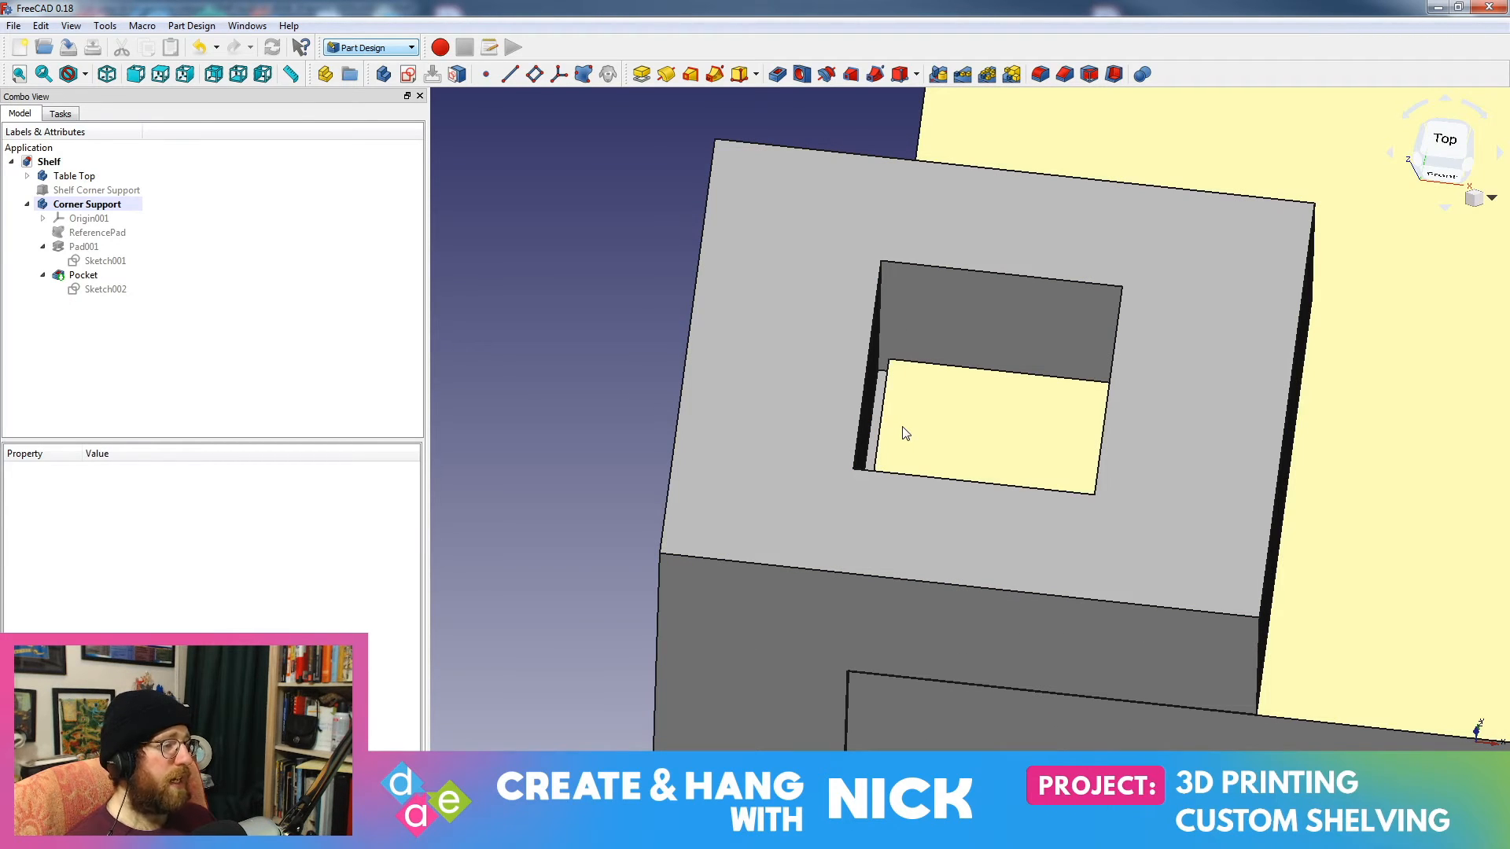
pyautogui.click(71, 117)
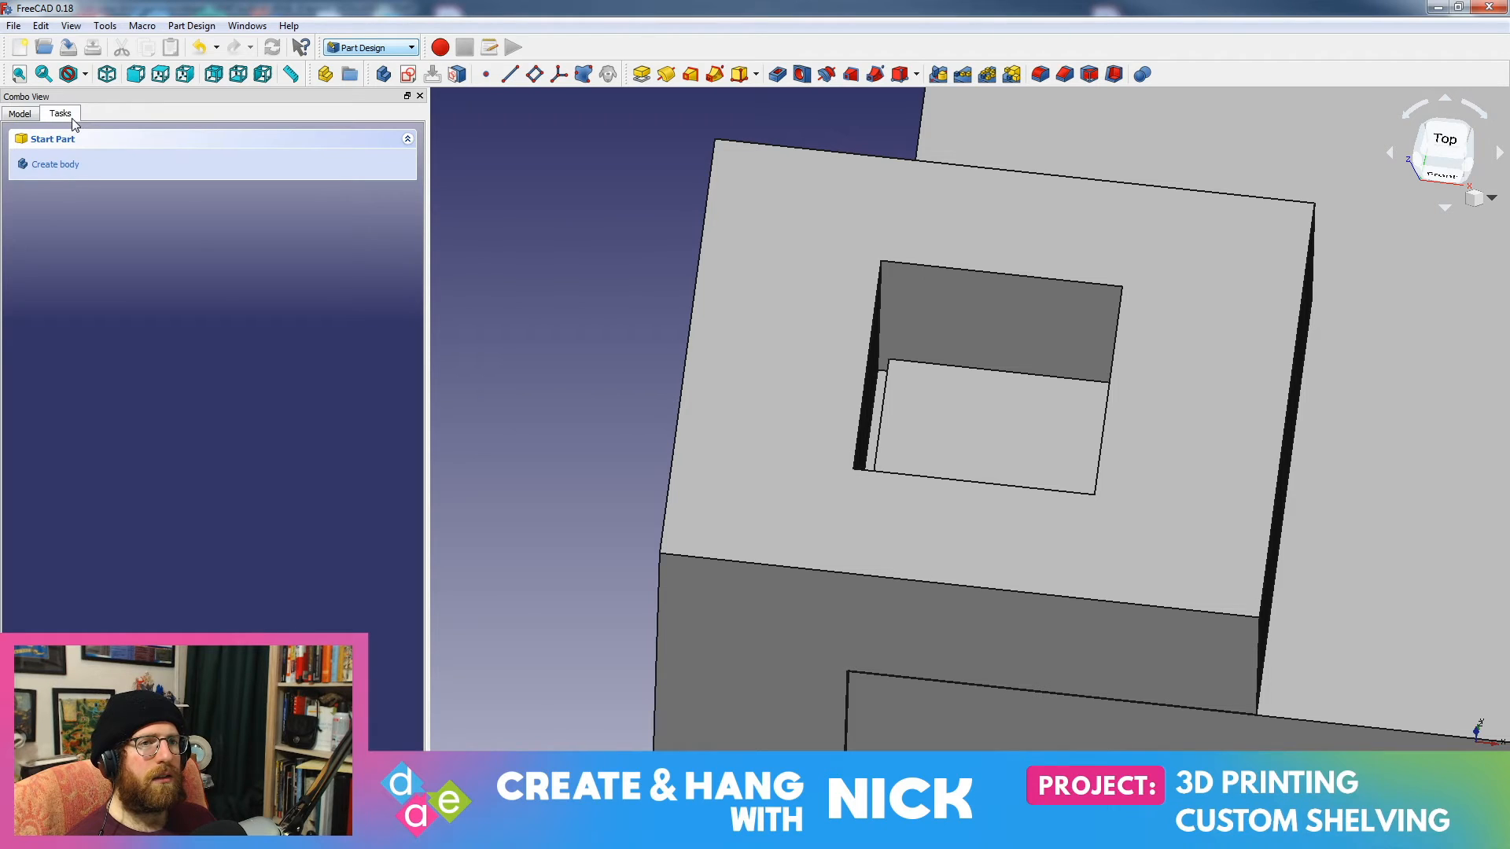
pyautogui.click(30, 115)
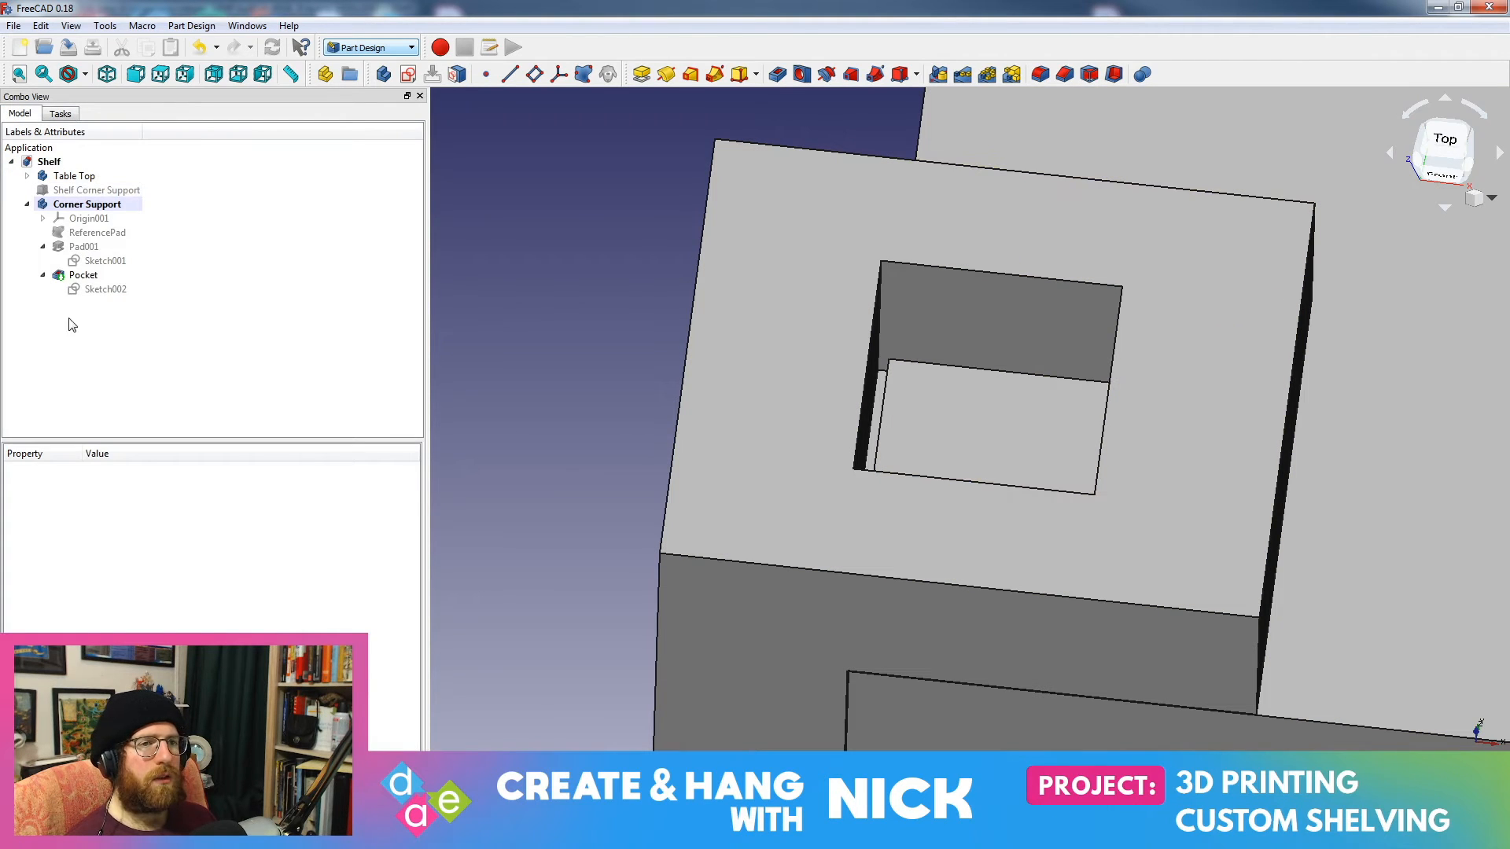
pyautogui.doubleClick(105, 289)
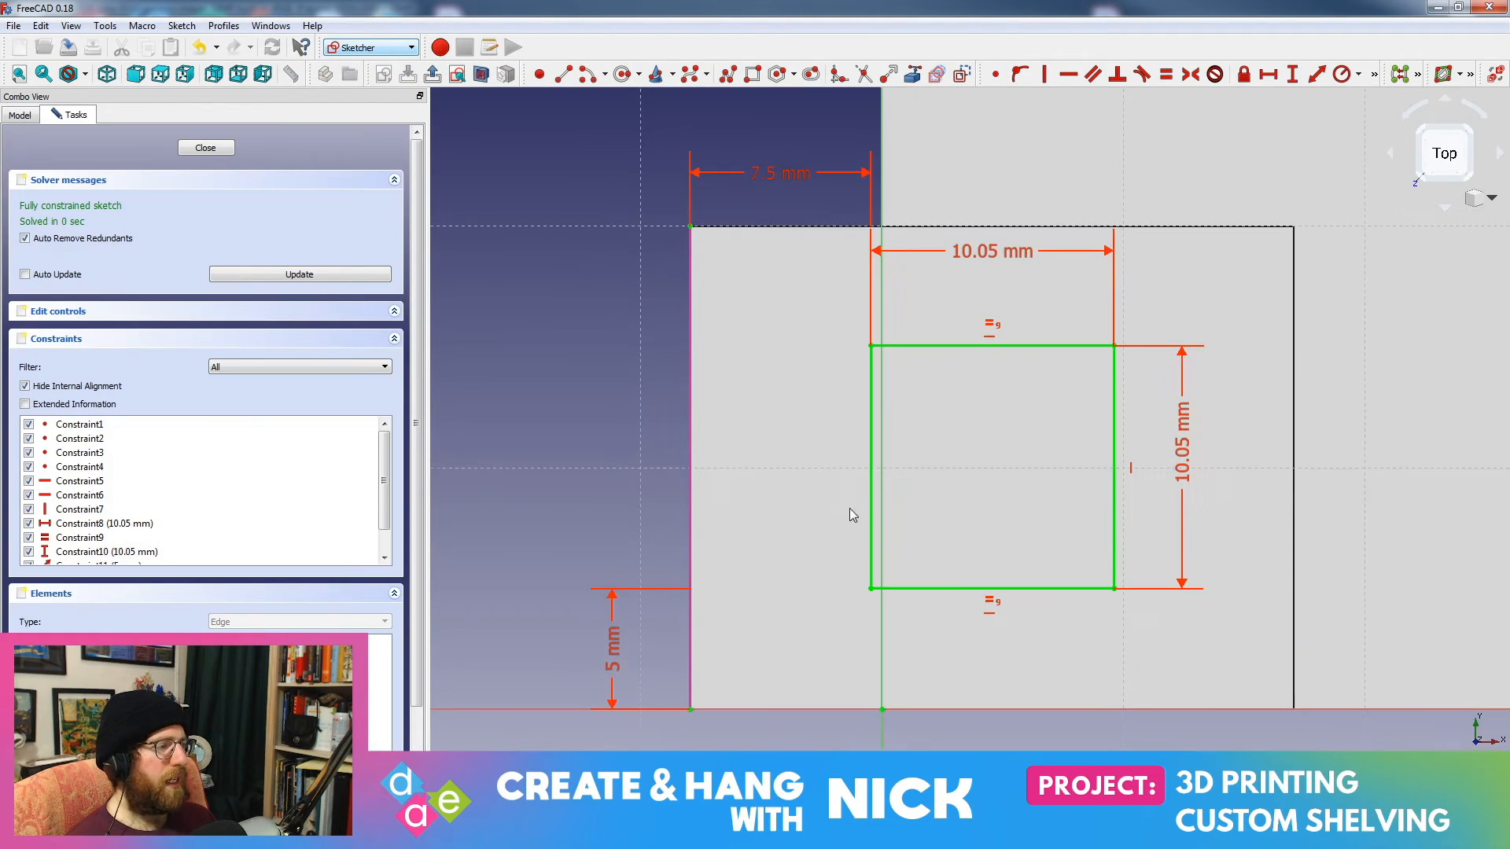
pyautogui.click(224, 149)
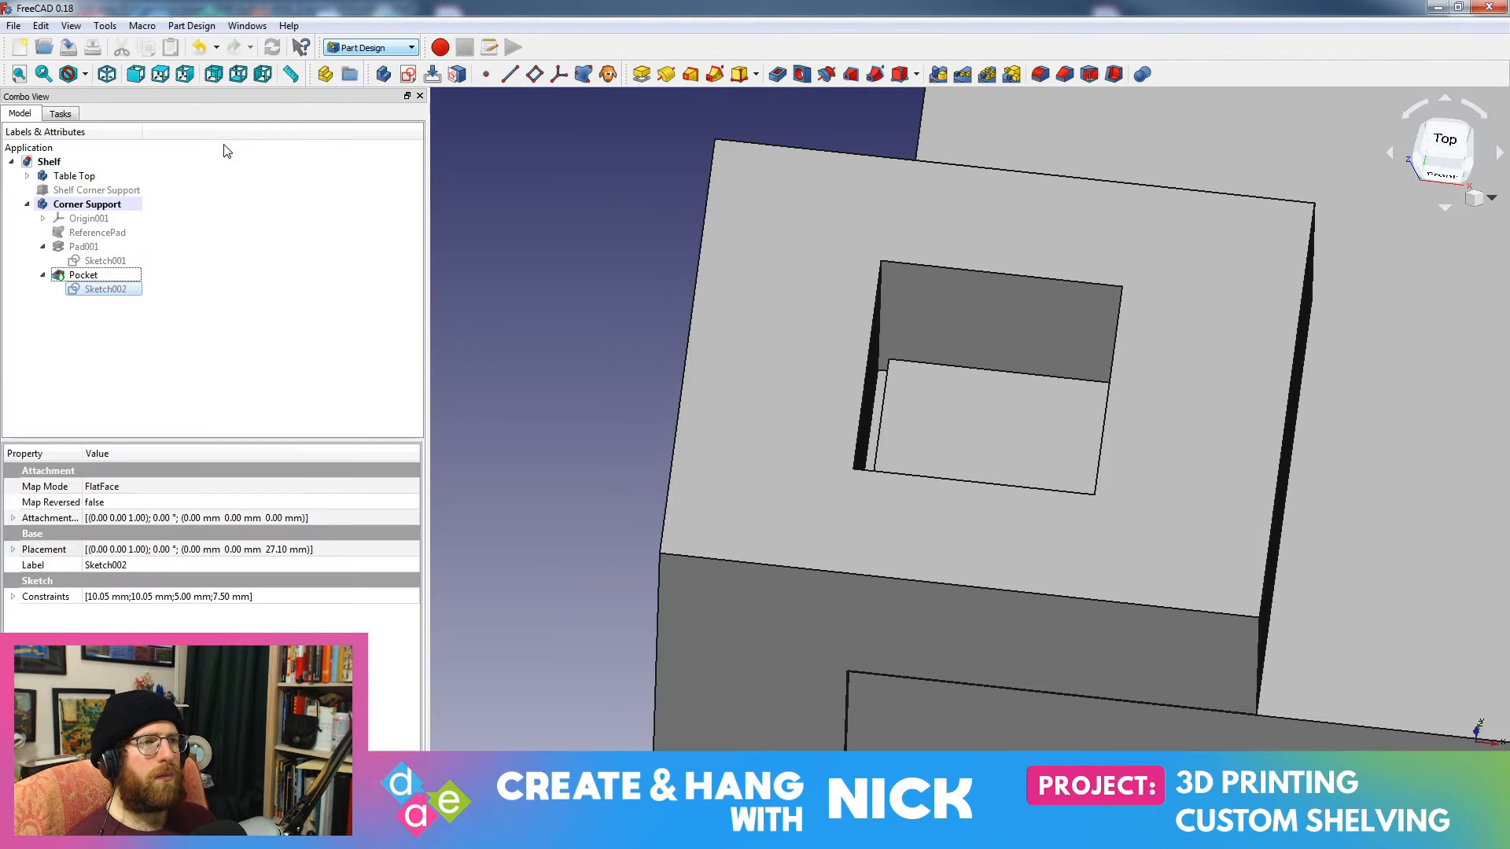
# Step: In the socket's square sketch, set the horizontal distance from the bracket's outer edge to the square to 8 mm and close the sketch
pyautogui.doubleClick(101, 290)
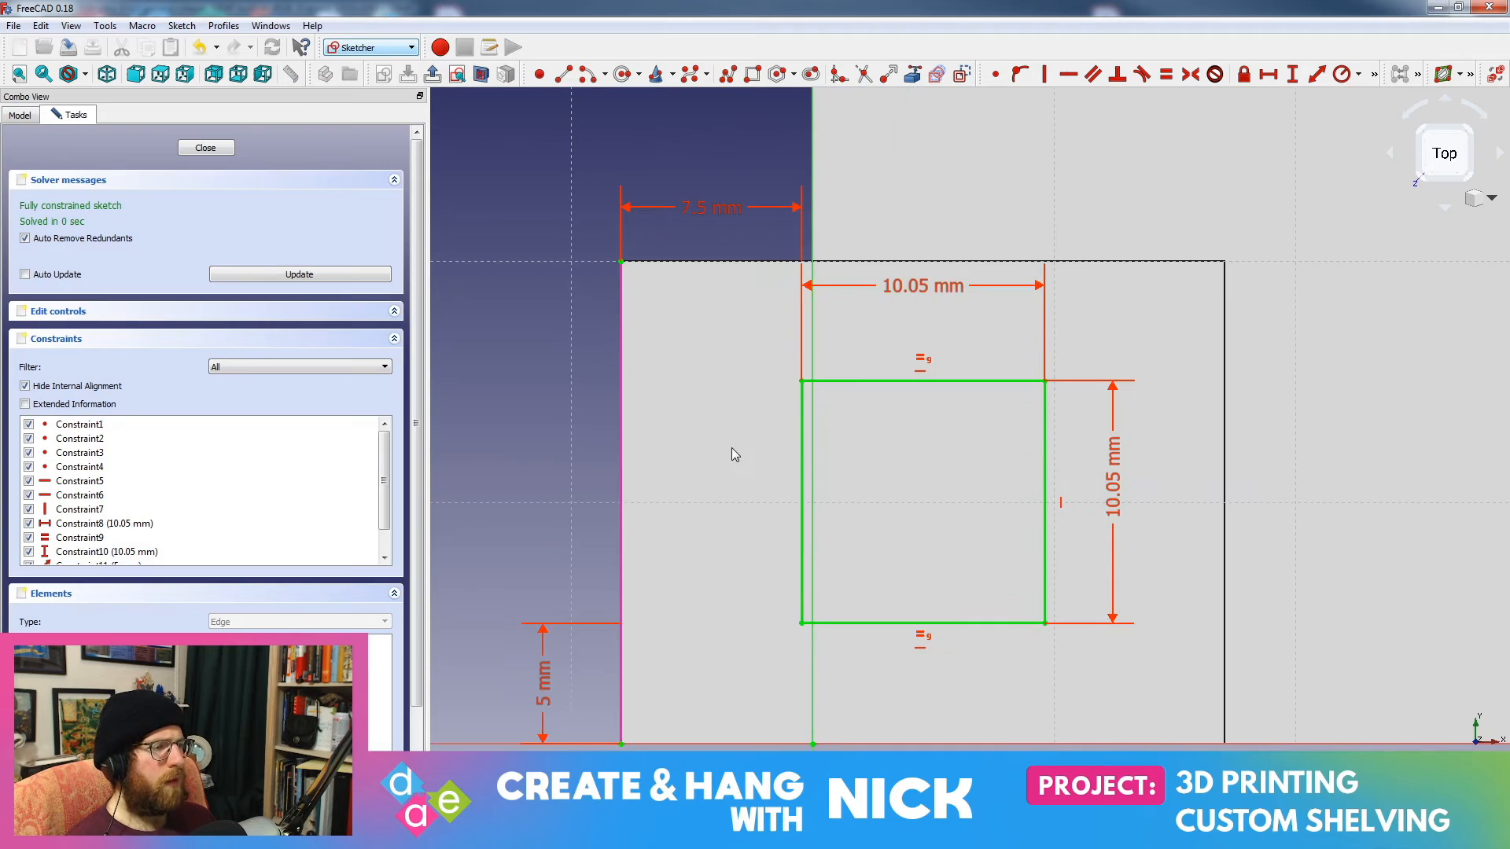
pyautogui.doubleClick(716, 209)
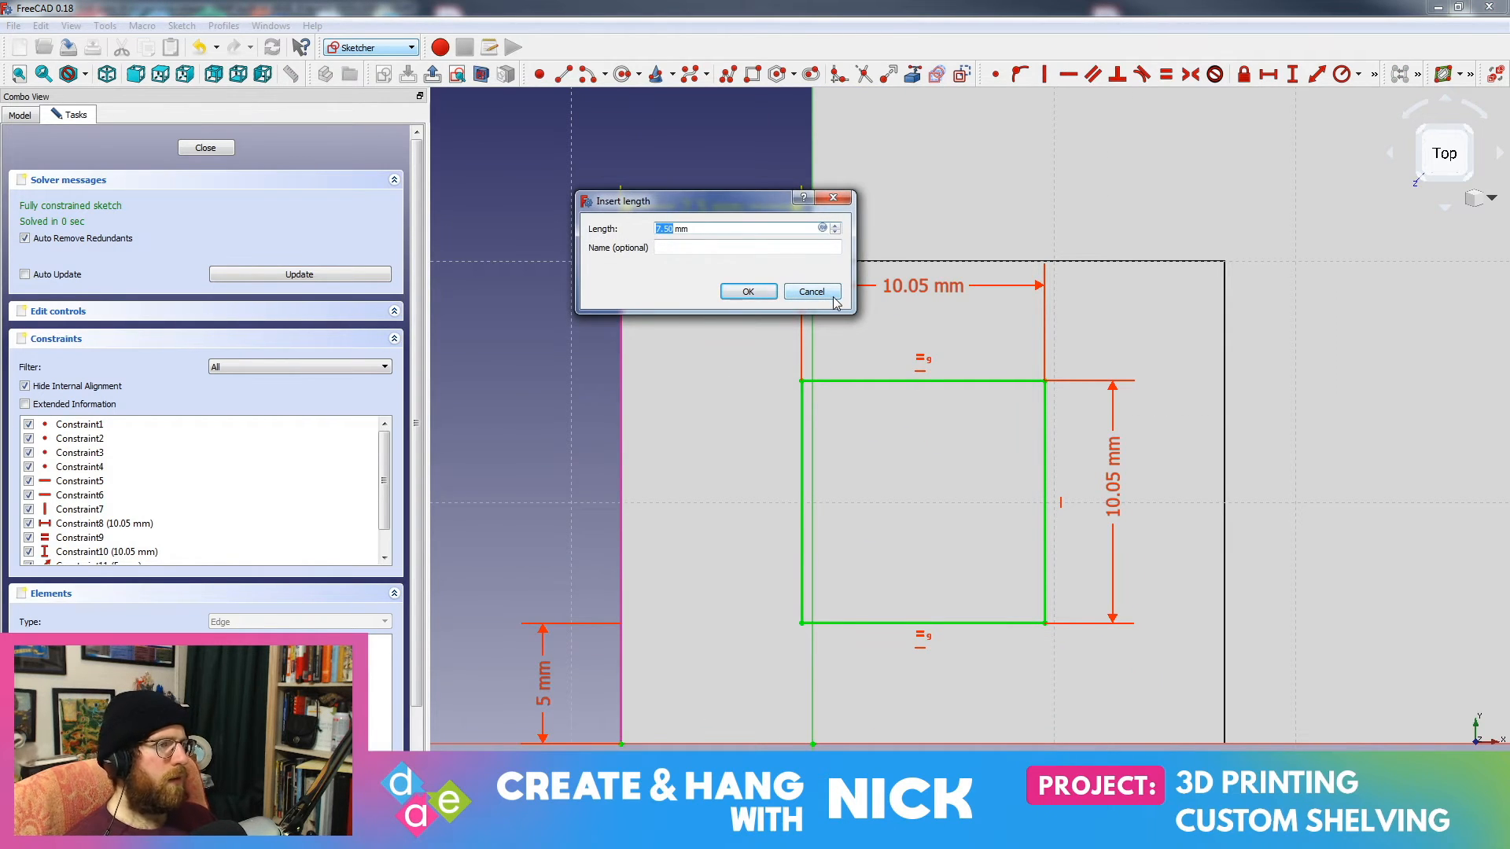
pyautogui.press('Right')
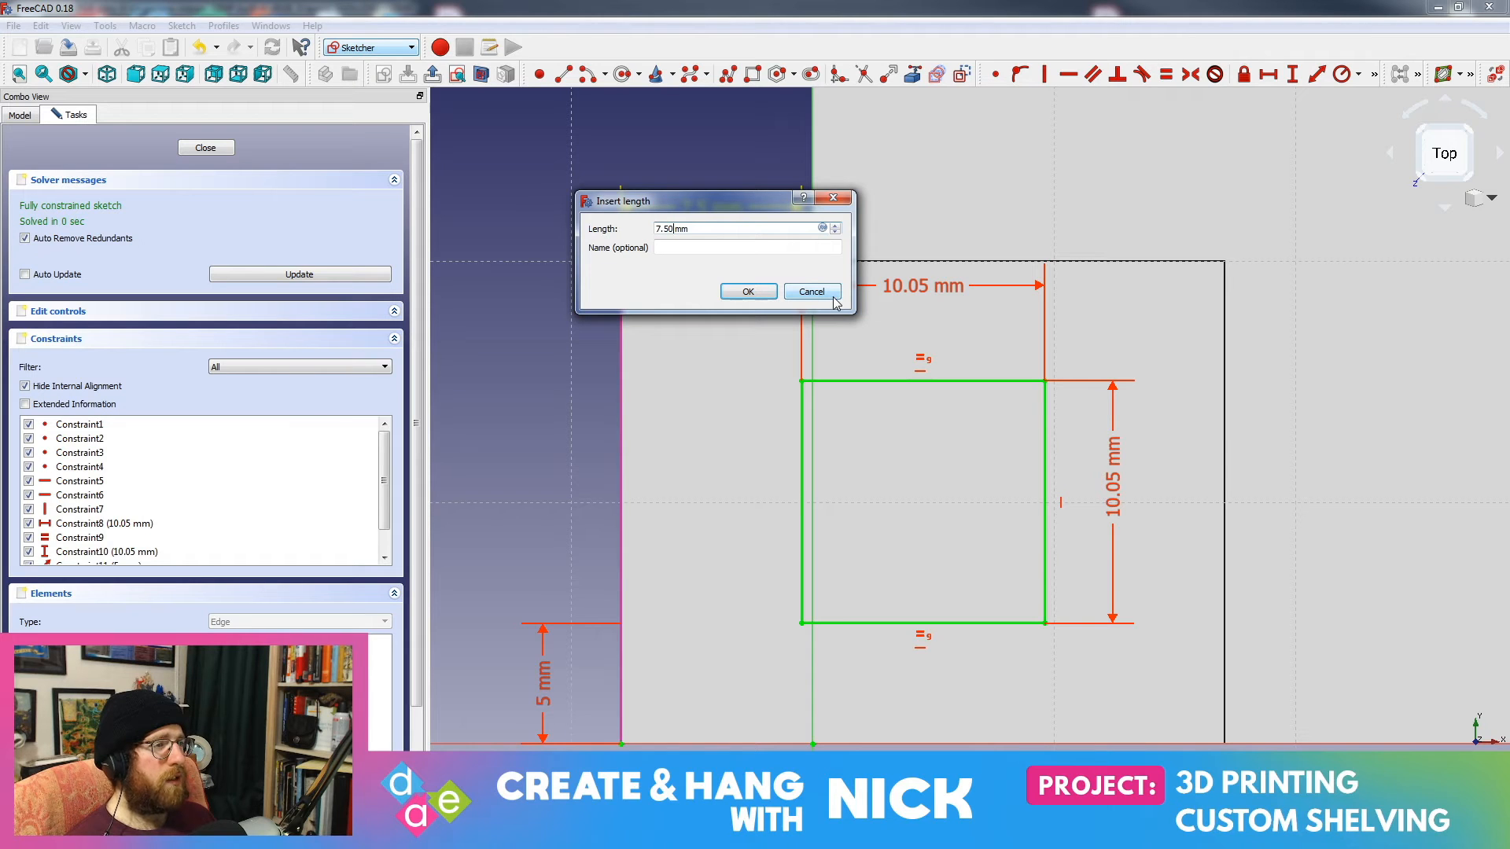
pyautogui.press('BackSpace')
pyautogui.press('BackSpace')
pyautogui.press('BackSpace')
pyautogui.write('8')
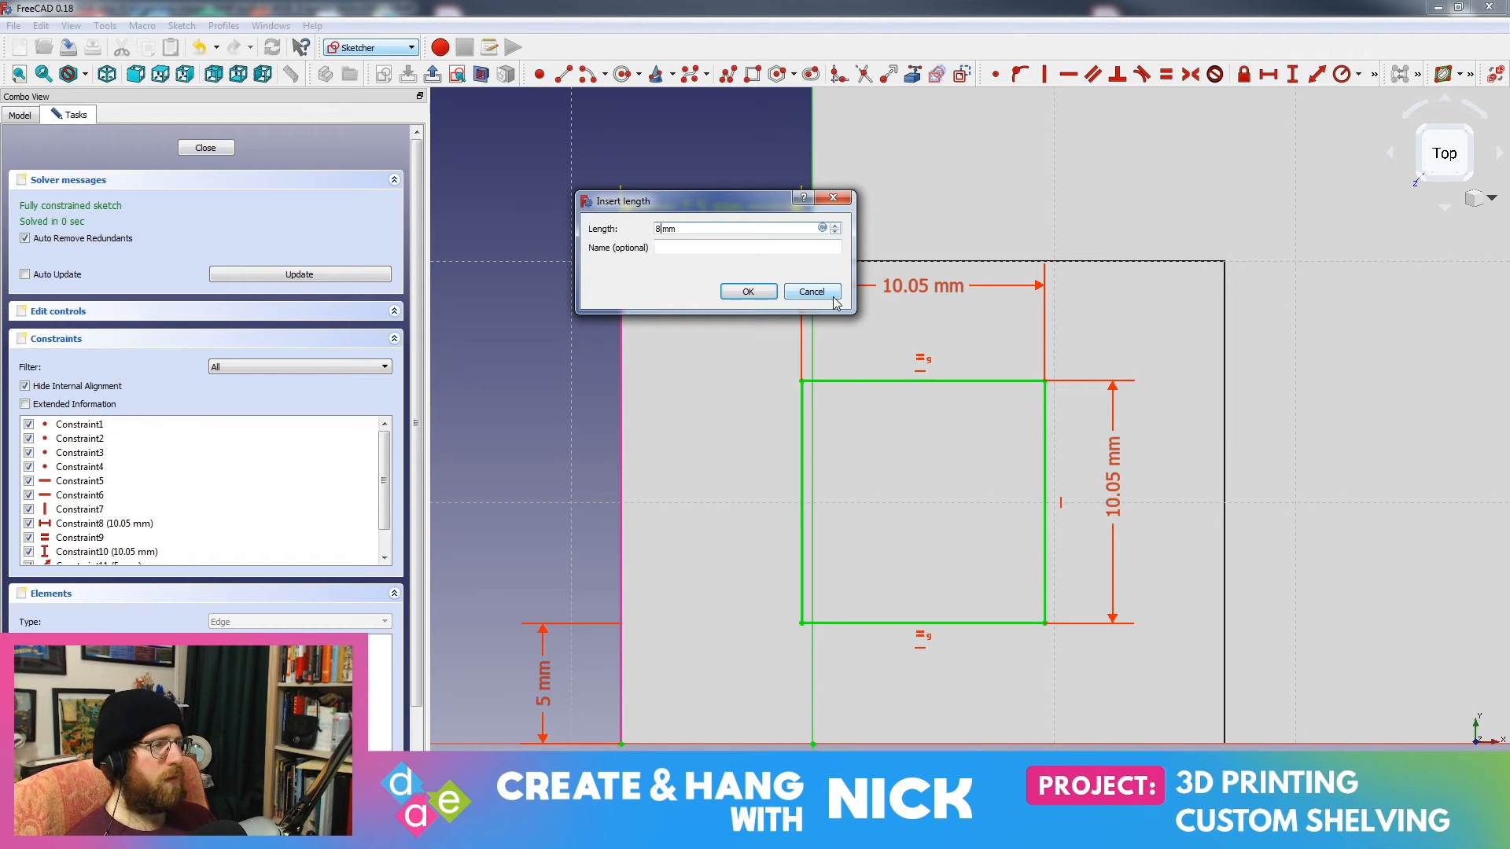
pyautogui.press('Return')
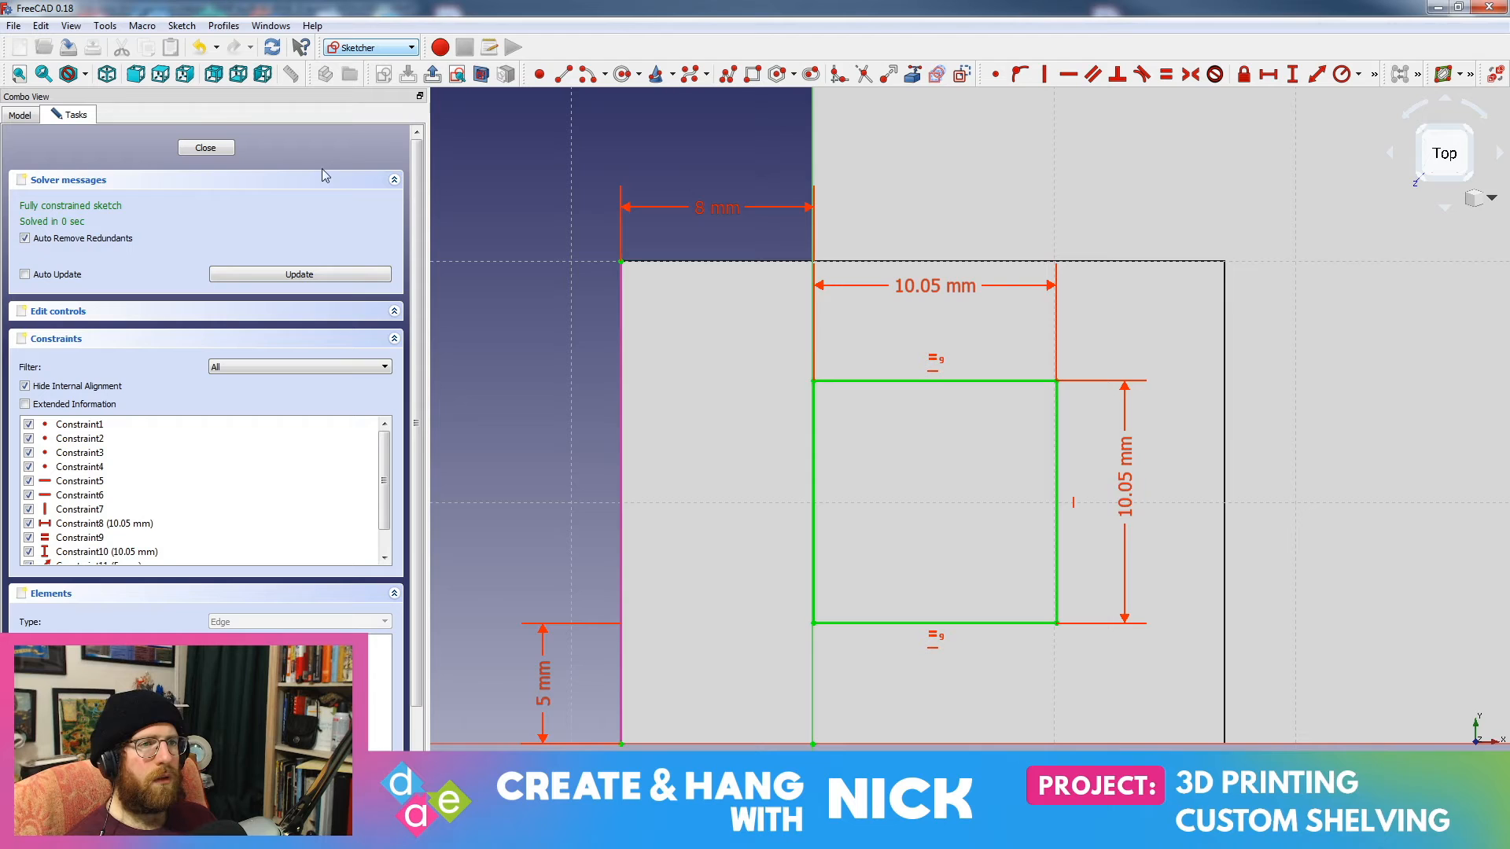
pyautogui.click(205, 148)
# Step: Examine the bracket and its socket on the table top's corner from several angles, both close up and with the whole shelf
pyautogui.moveTo(437, 371)
pyautogui.mouseDown(button='middle')
pyautogui.moveTo(539, 327)
pyautogui.moveTo(493, 354)
pyautogui.moveTo(498, 405)
pyautogui.moveTo(926, 236)
pyautogui.mouseUp(button='middle')
pyautogui.scroll(5, 974, 326)
pyautogui.moveTo(1025, 627); pyautogui.dragTo(995, 576, button='middle')
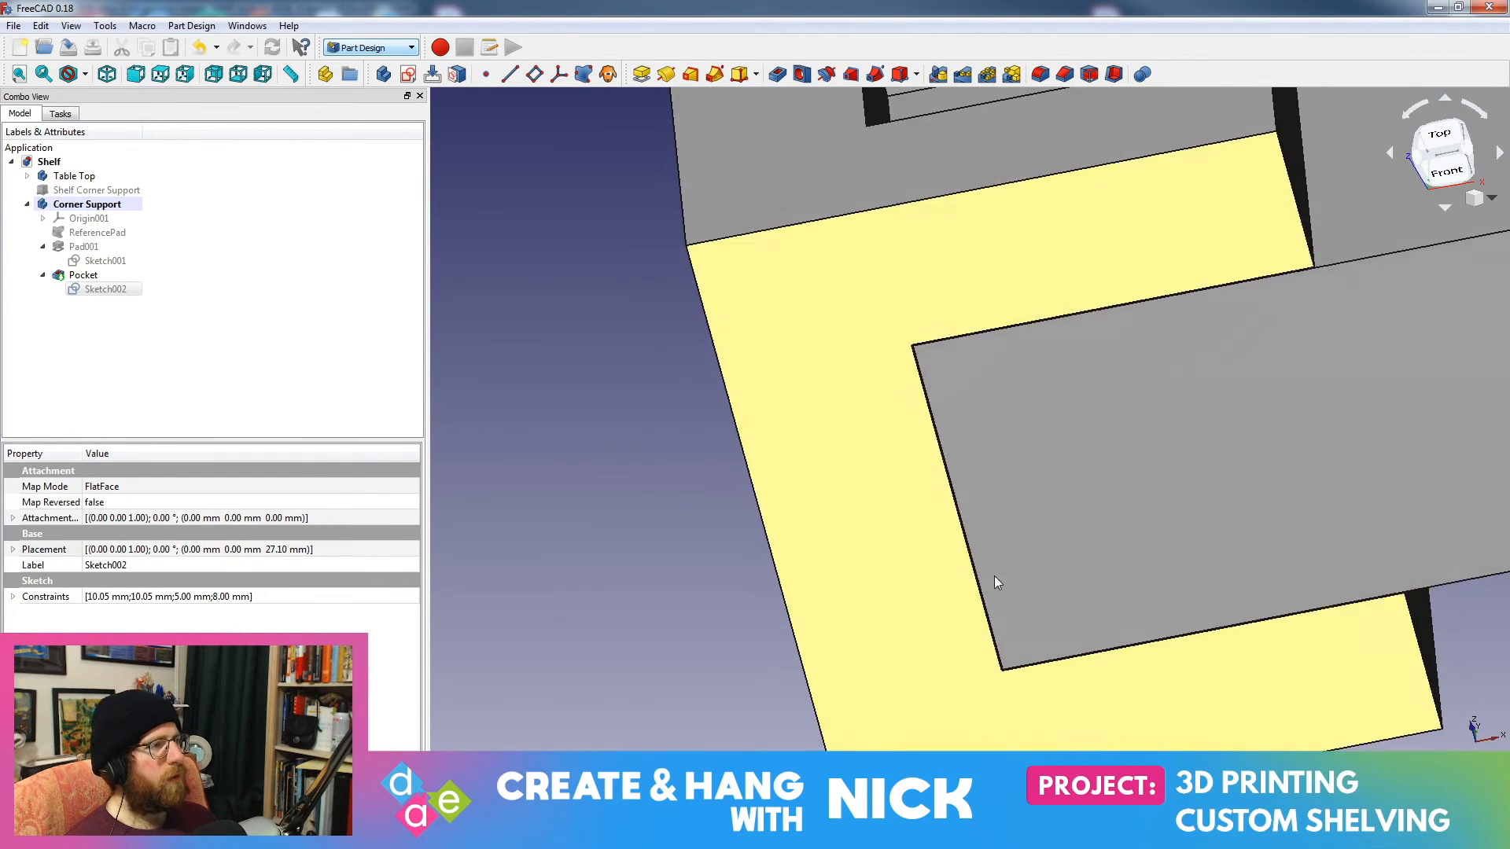
pyautogui.moveTo(1098, 416); pyautogui.dragTo(1182, 267, button='middle')
pyautogui.scroll(-6, 1085, 441)
pyautogui.scroll(-8, 1183, 267)
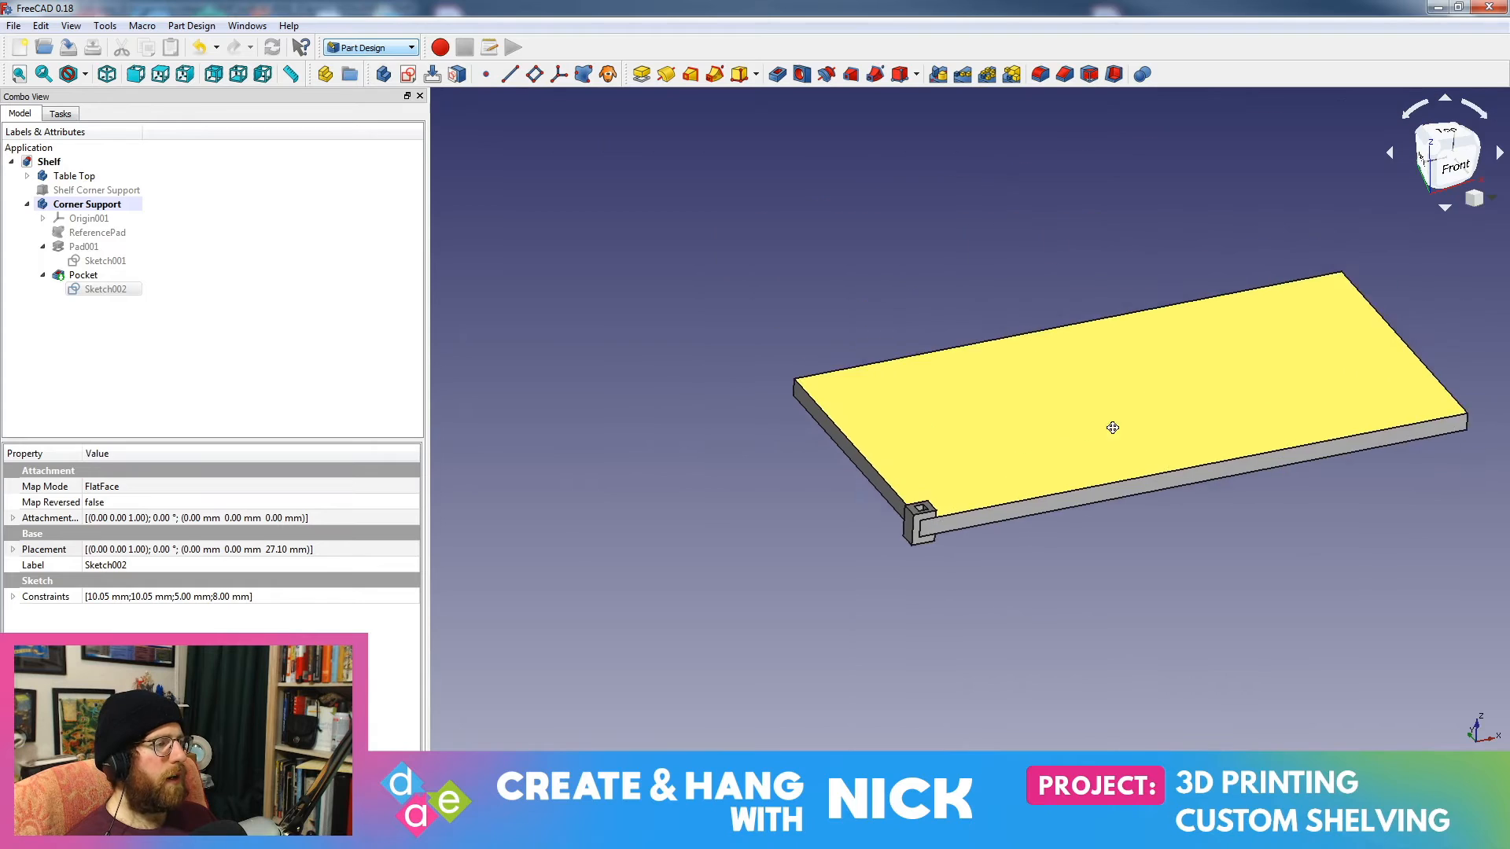
pyautogui.scroll(5, 944, 574)
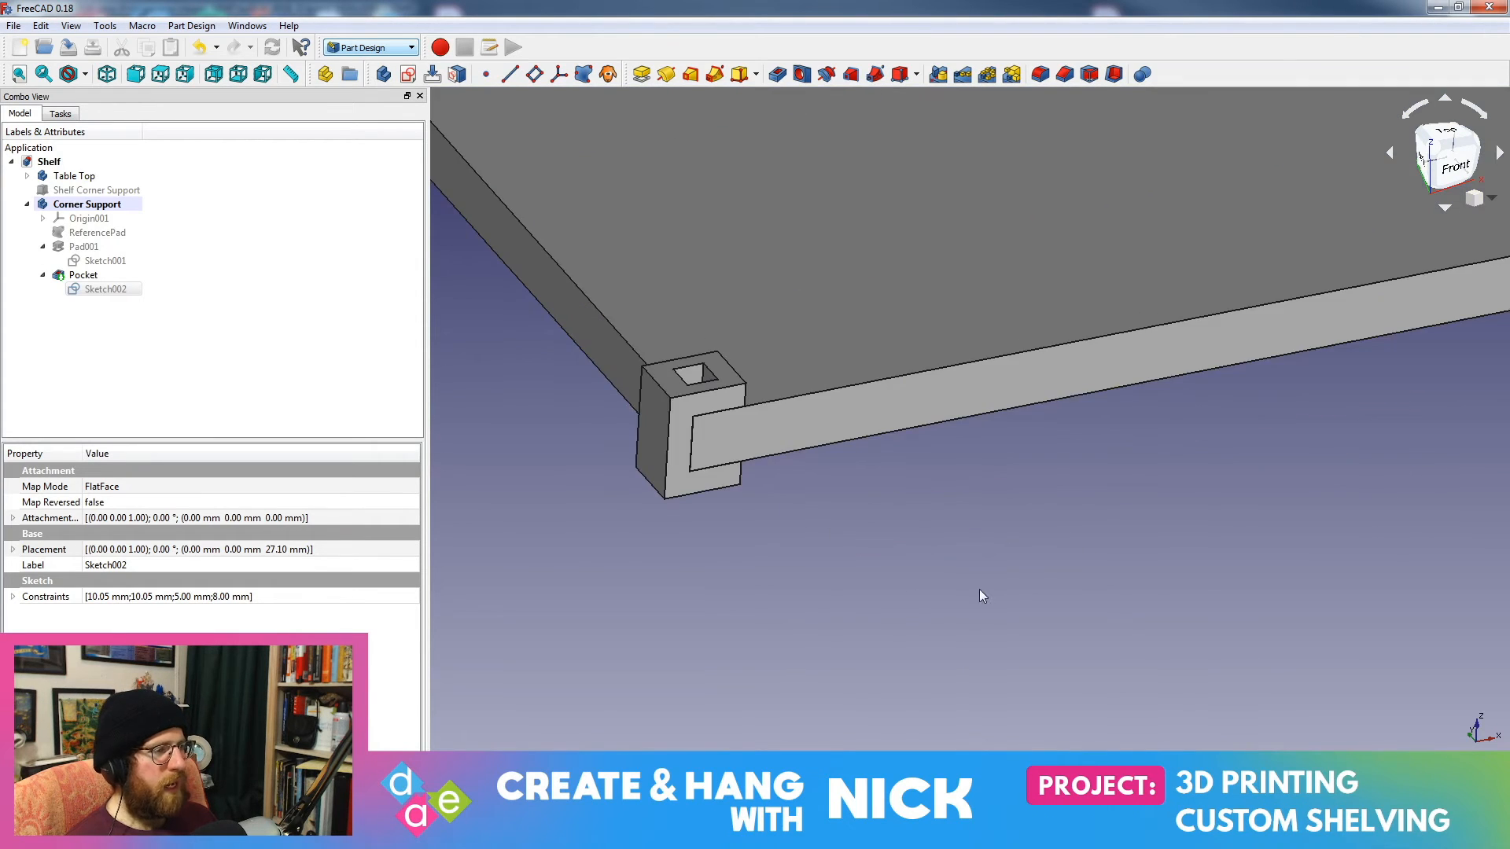
pyautogui.scroll(-5, 960, 606)
pyautogui.scroll(2, 920, 621)
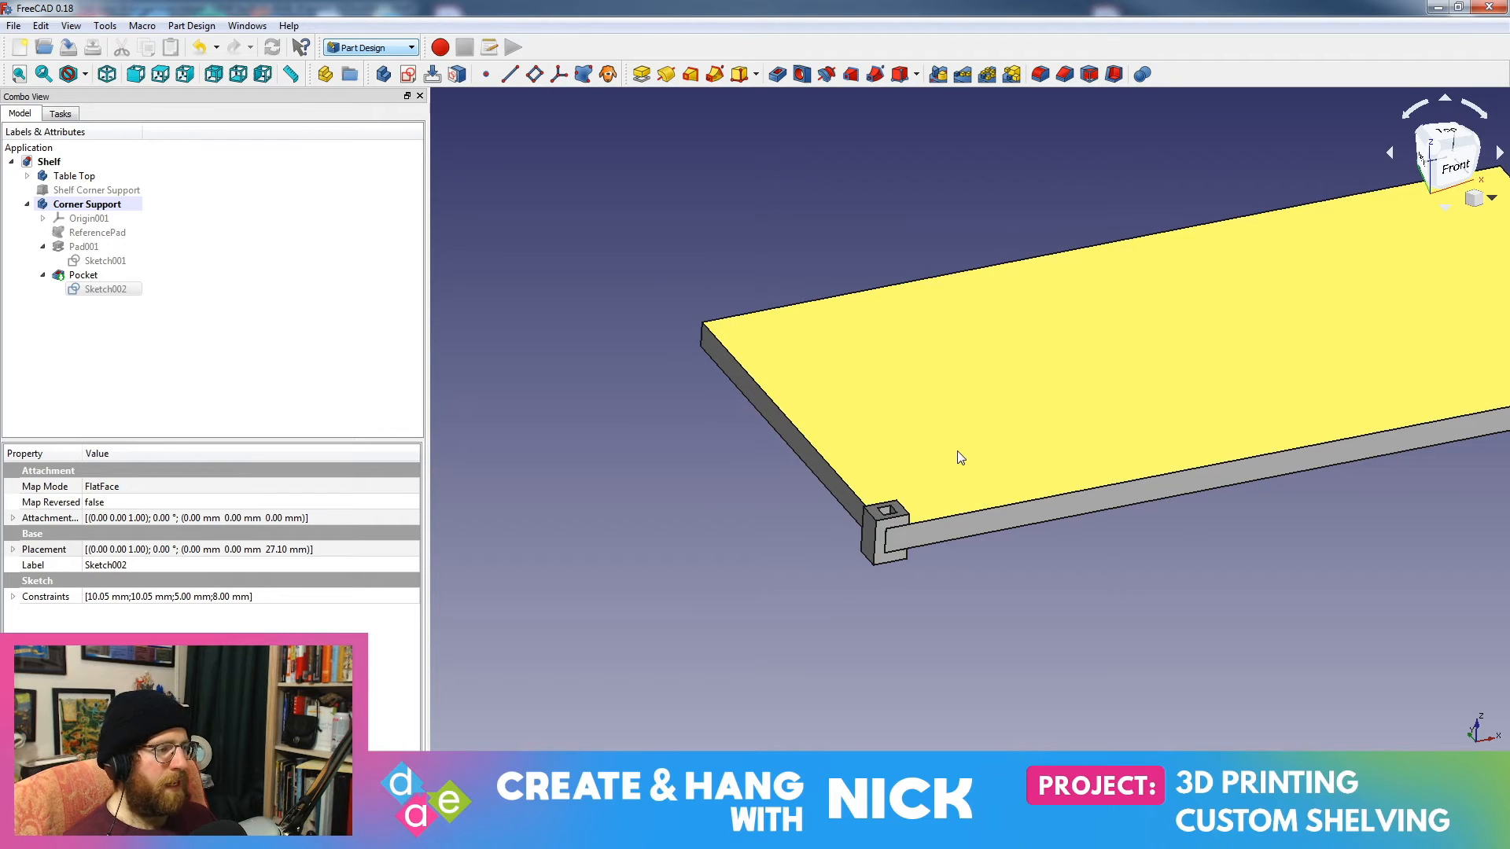
pyautogui.moveTo(973, 467); pyautogui.dragTo(953, 591, button='middle')
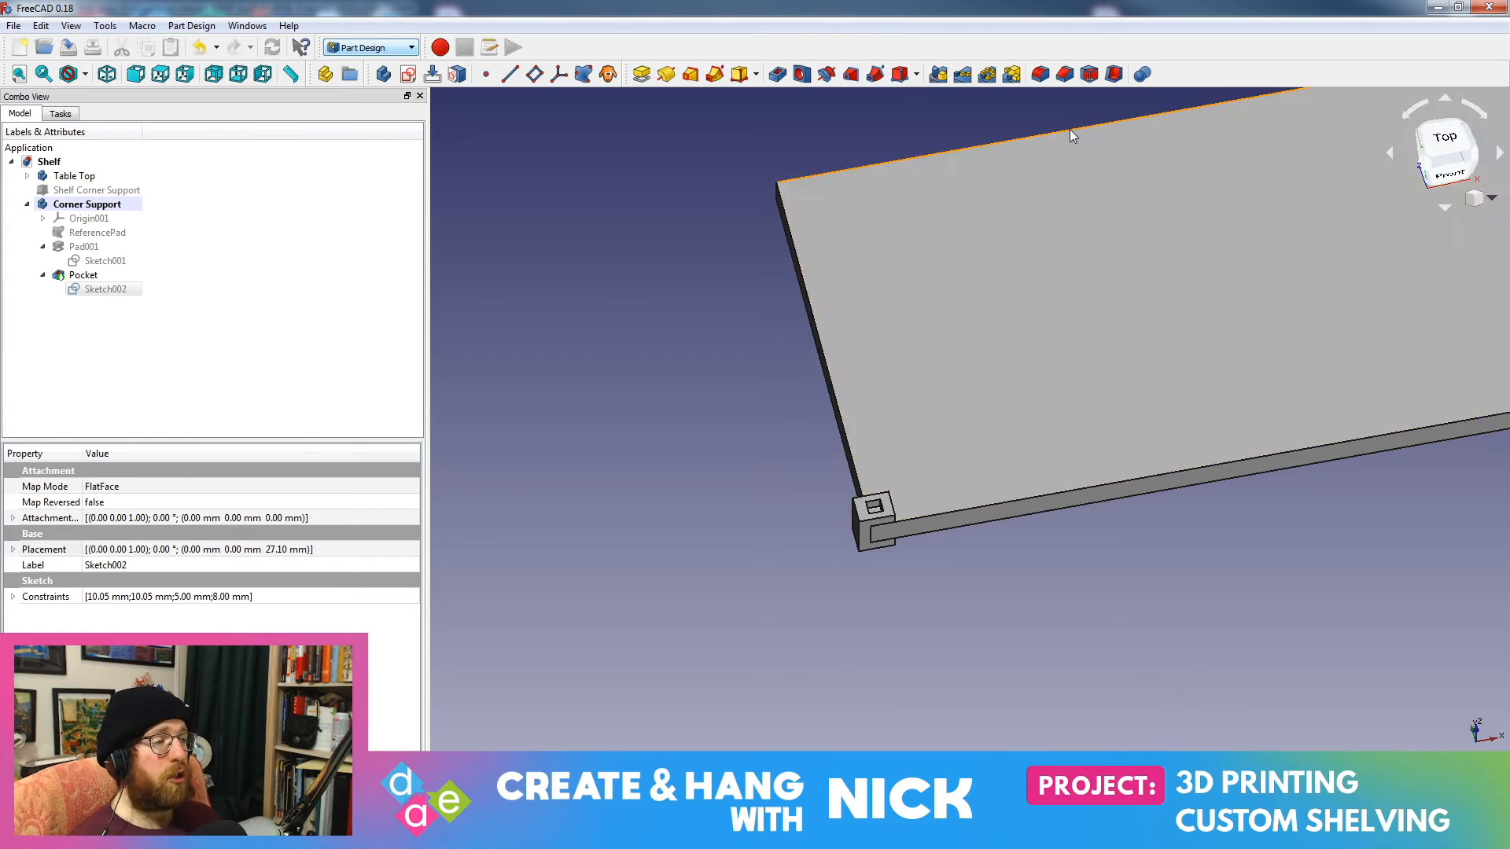
pyautogui.moveTo(1072, 138); pyautogui.dragTo(1018, 203, button='middle')
pyautogui.moveTo(1131, 356); pyautogui.dragTo(1059, 288, button='middle')
pyautogui.scroll(1, 1076, 376)
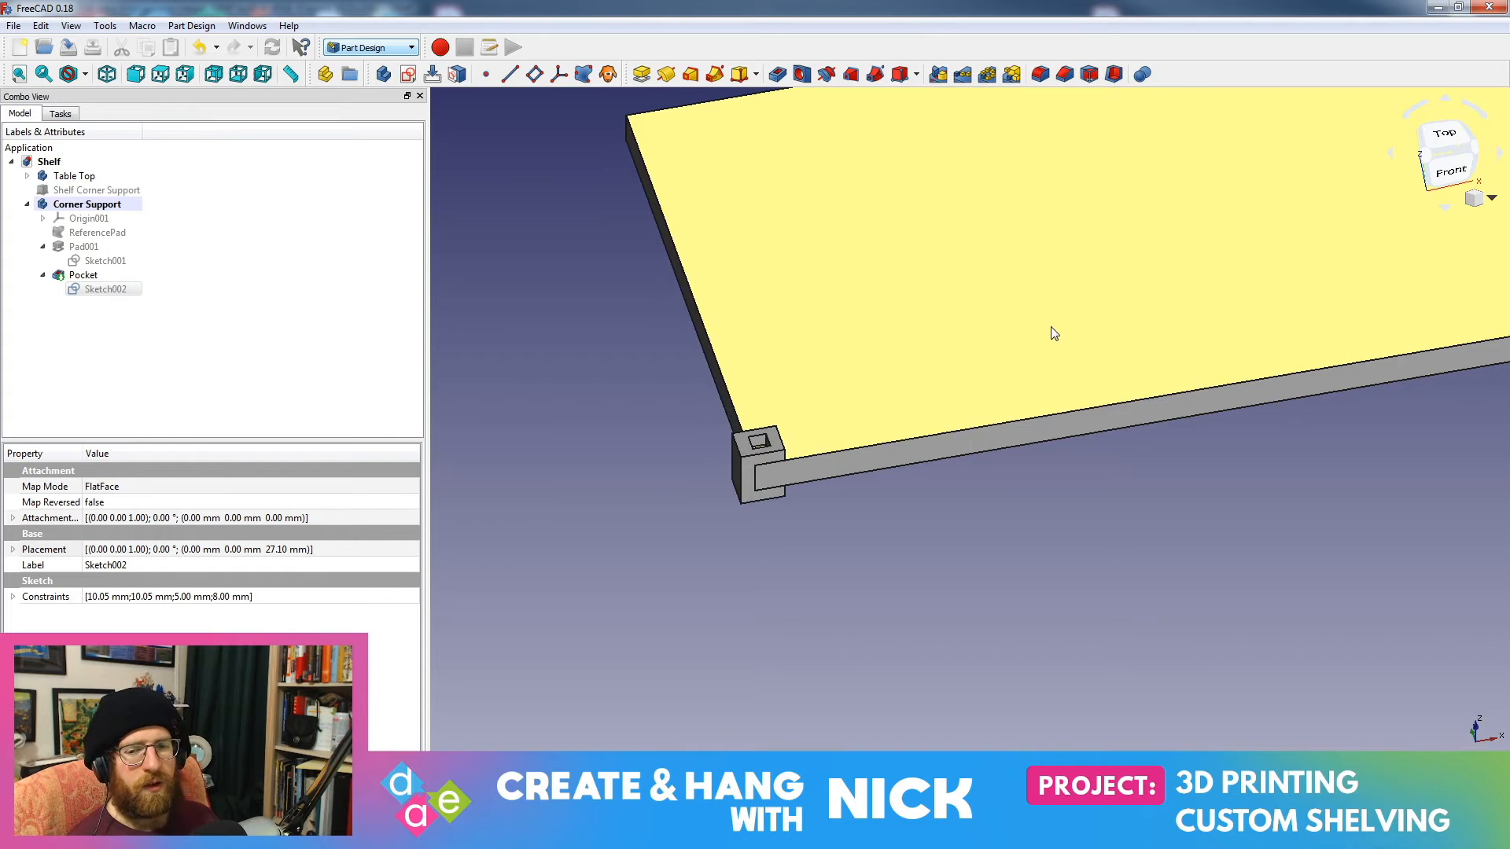
pyautogui.moveTo(1109, 228); pyautogui.dragTo(1054, 441, button='middle')
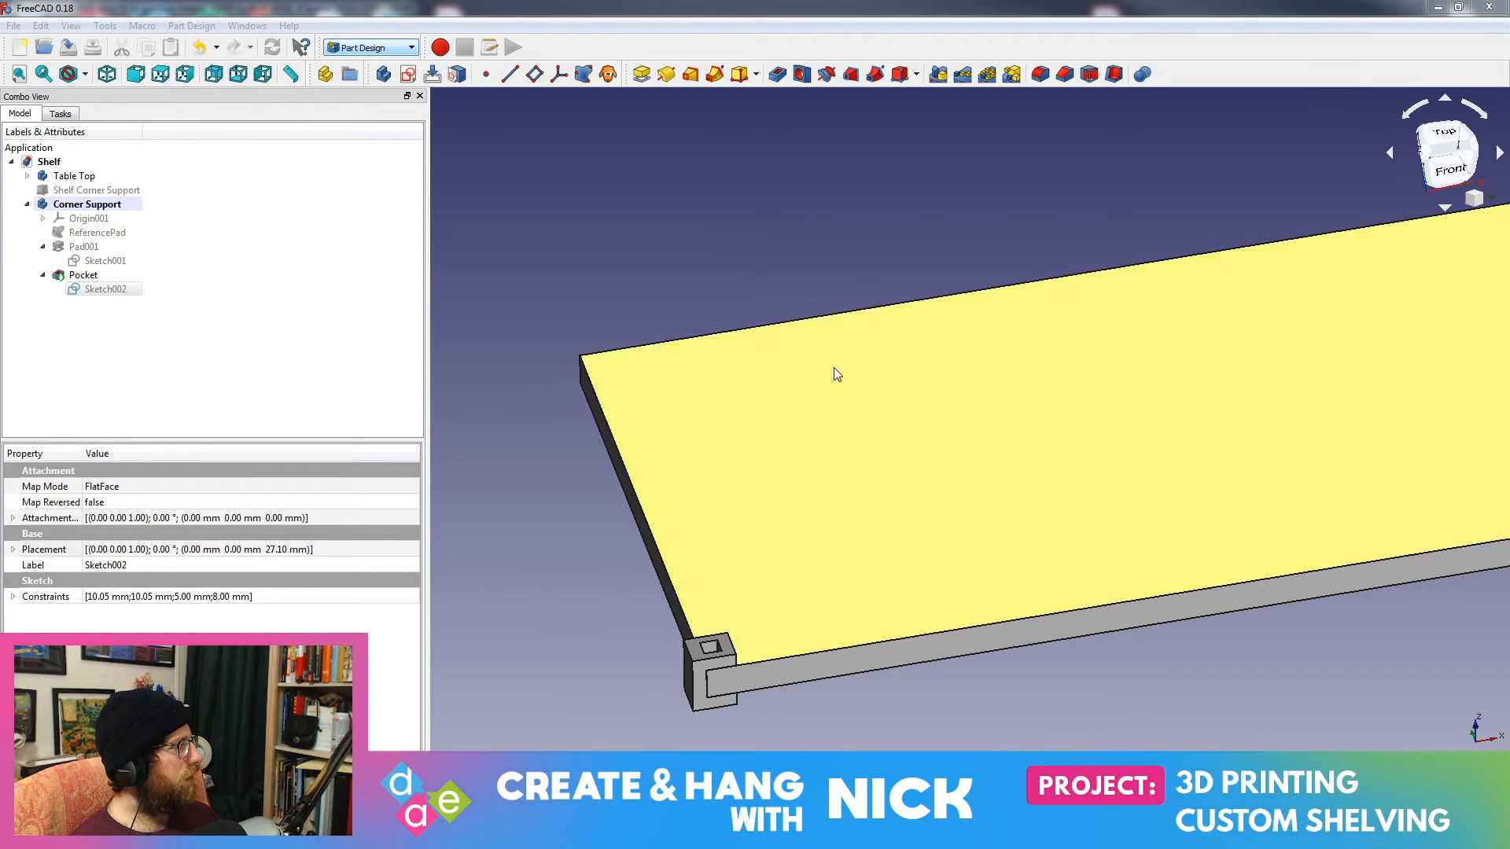
pyautogui.moveTo(743, 588); pyautogui.dragTo(802, 468, button='middle')
pyautogui.scroll(-1, 866, 619)
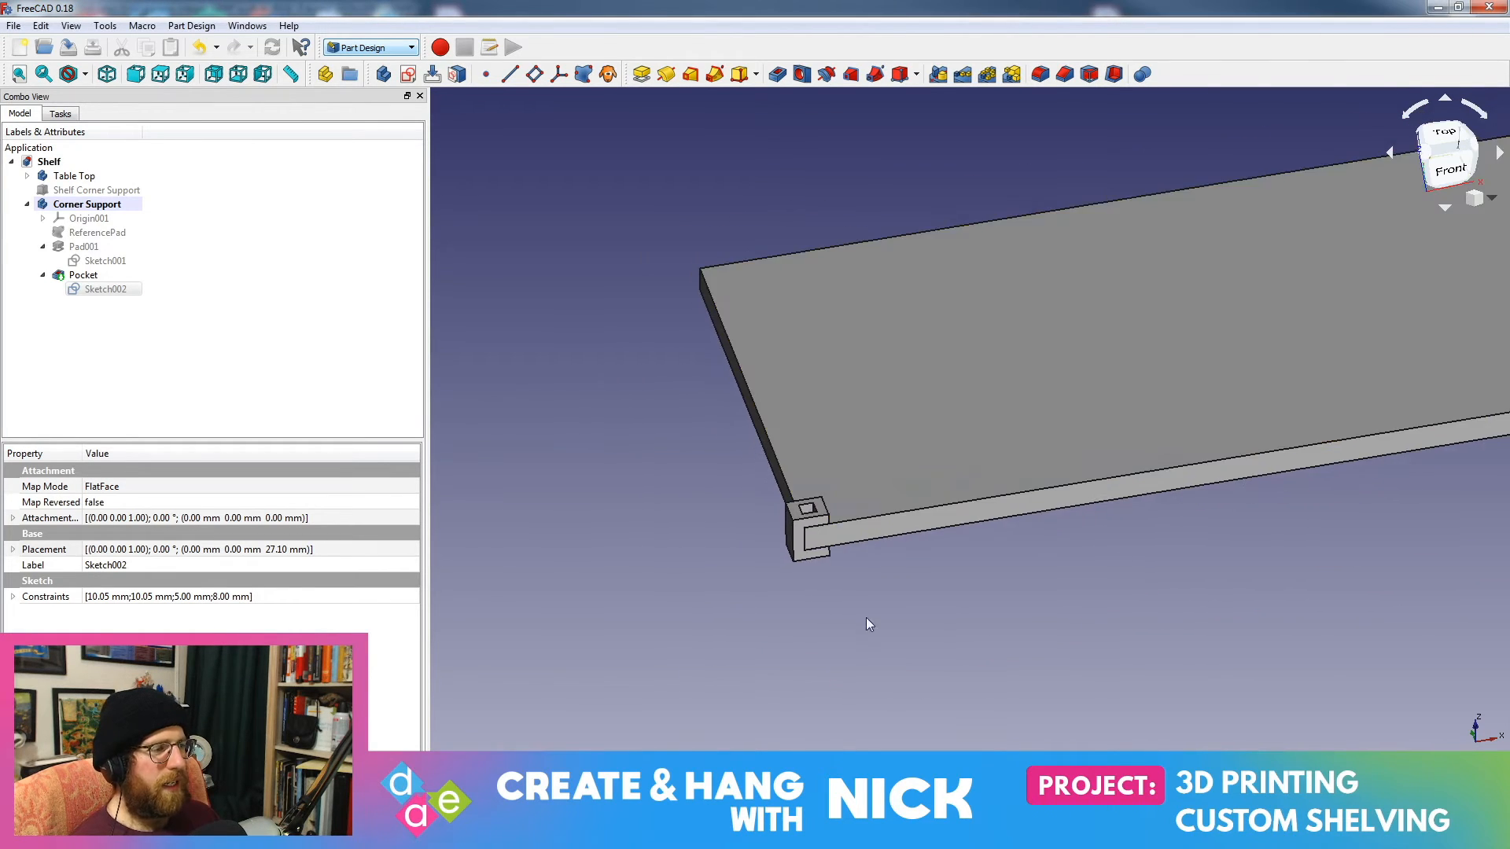
pyautogui.moveTo(865, 618); pyautogui.dragTo(806, 692, button='middle')
pyautogui.scroll(5, 850, 604)
pyautogui.scroll(-5, 782, 384)
pyautogui.moveTo(782, 445); pyautogui.dragTo(797, 377, button='middle')
pyautogui.moveTo(909, 594); pyautogui.dragTo(940, 478, button='middle')
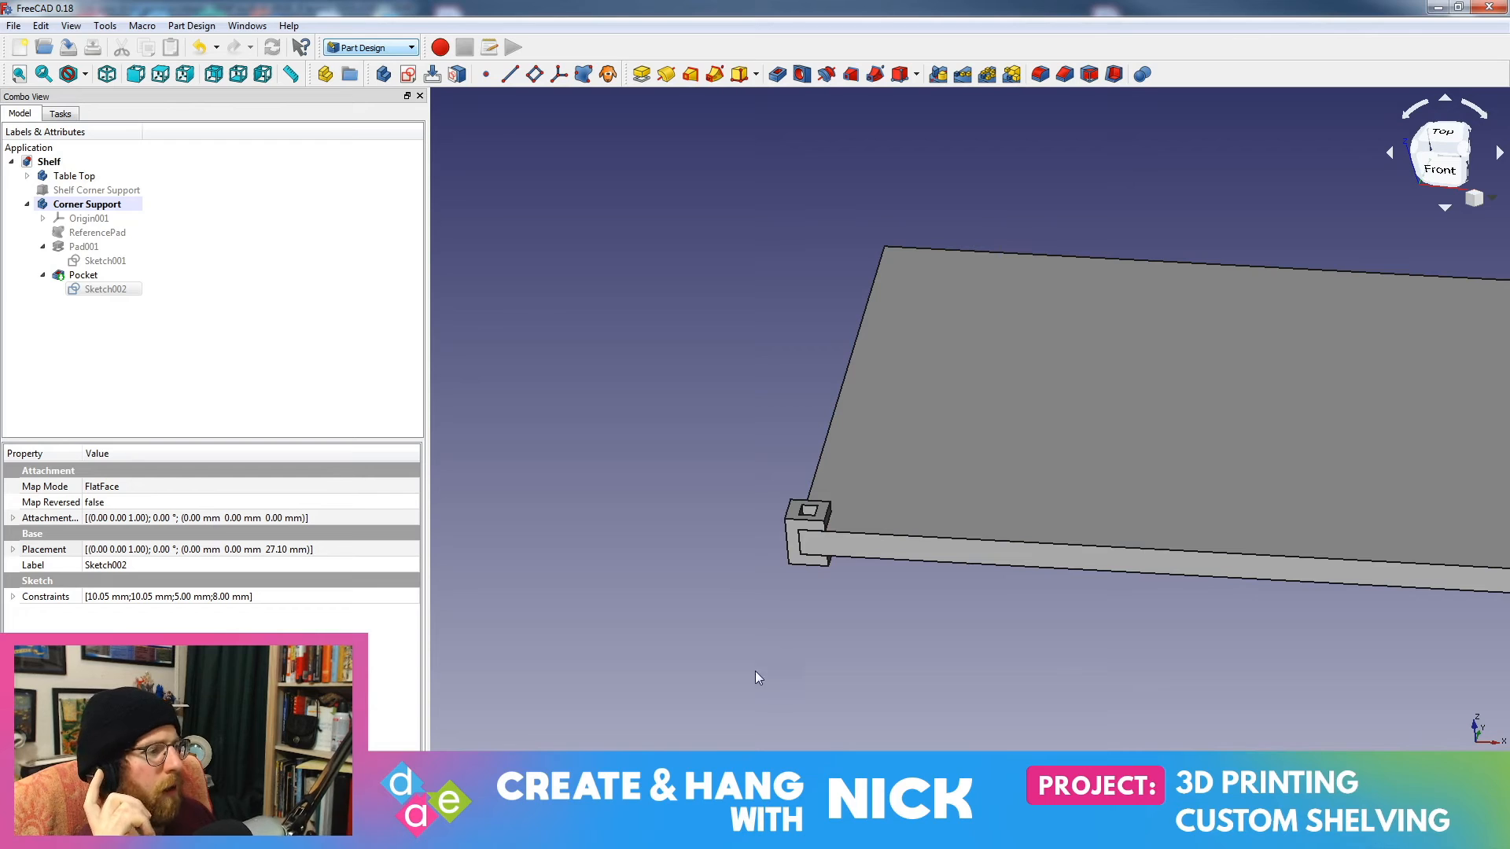
pyautogui.scroll(2, 826, 588)
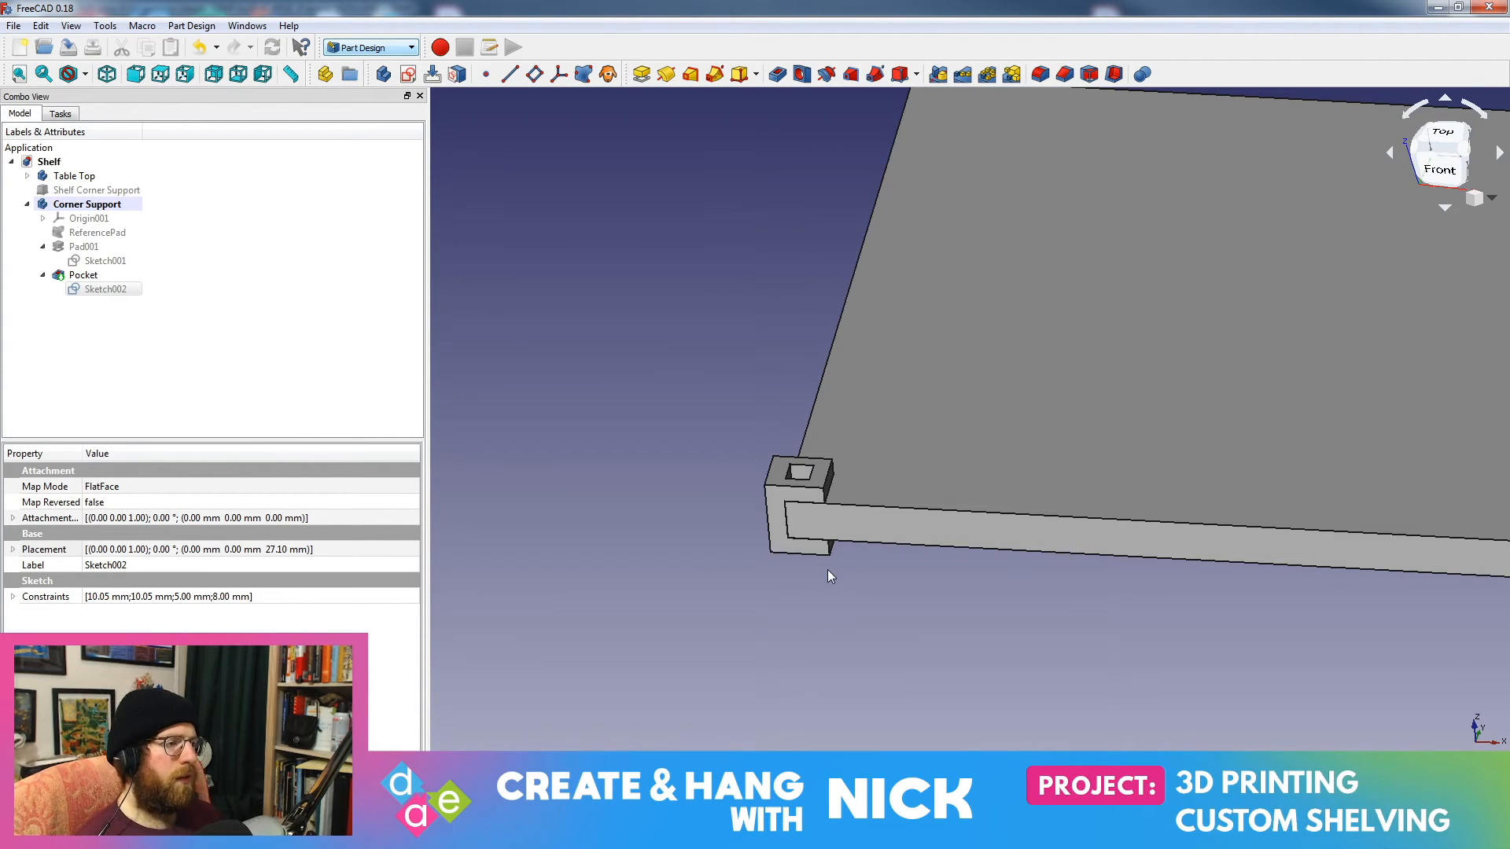
pyautogui.moveTo(853, 548); pyautogui.dragTo(852, 655, button='middle')
pyautogui.scroll(2, 857, 652)
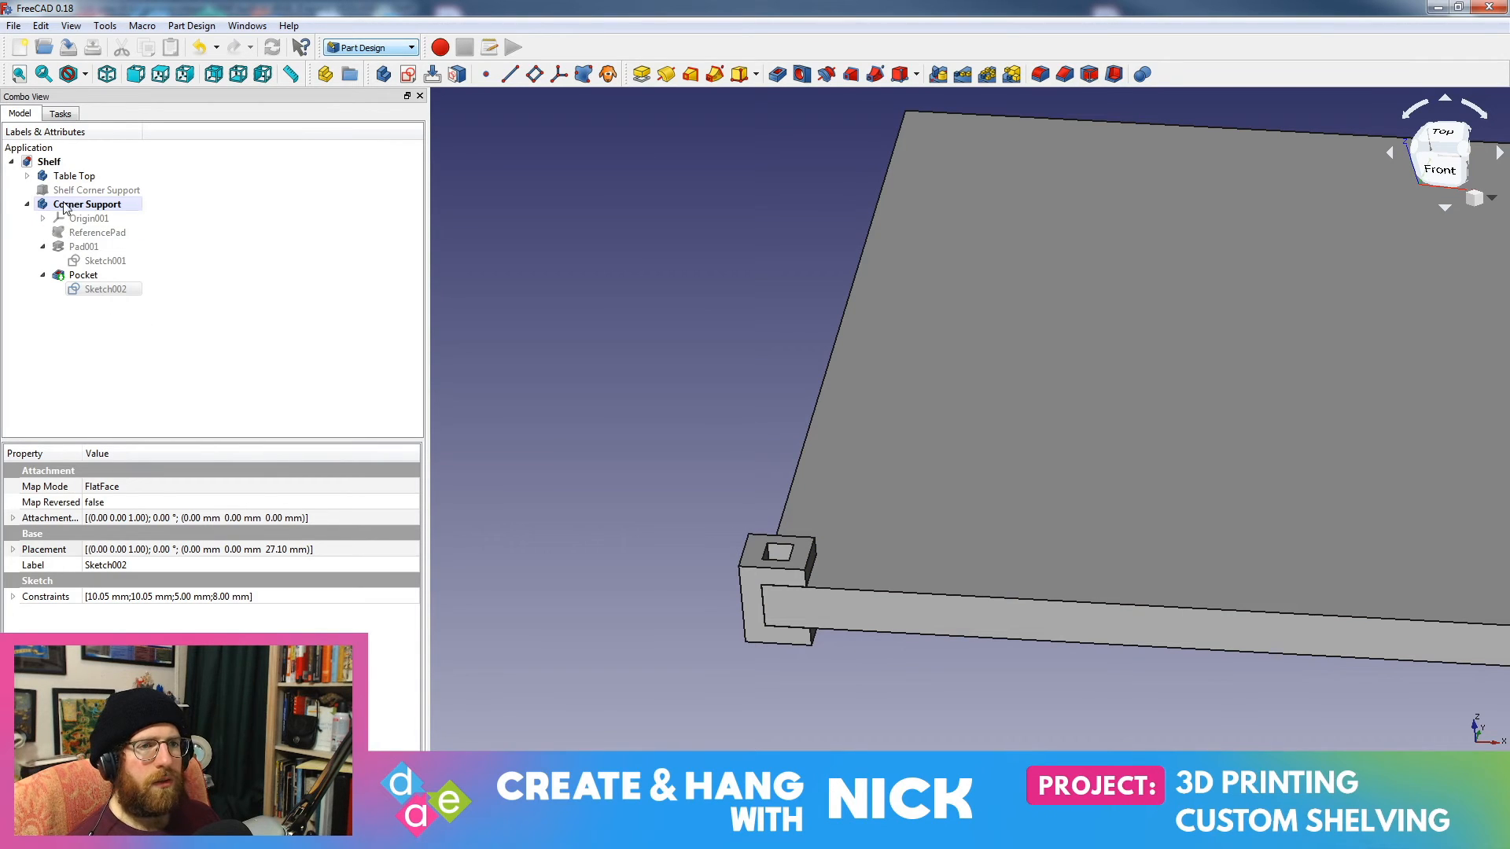
# Step: Show the Shelf Corner Support post to inspect how it seats in the bracket's socket, and hide it again
pyautogui.click(27, 204)
pyautogui.click(74, 176)
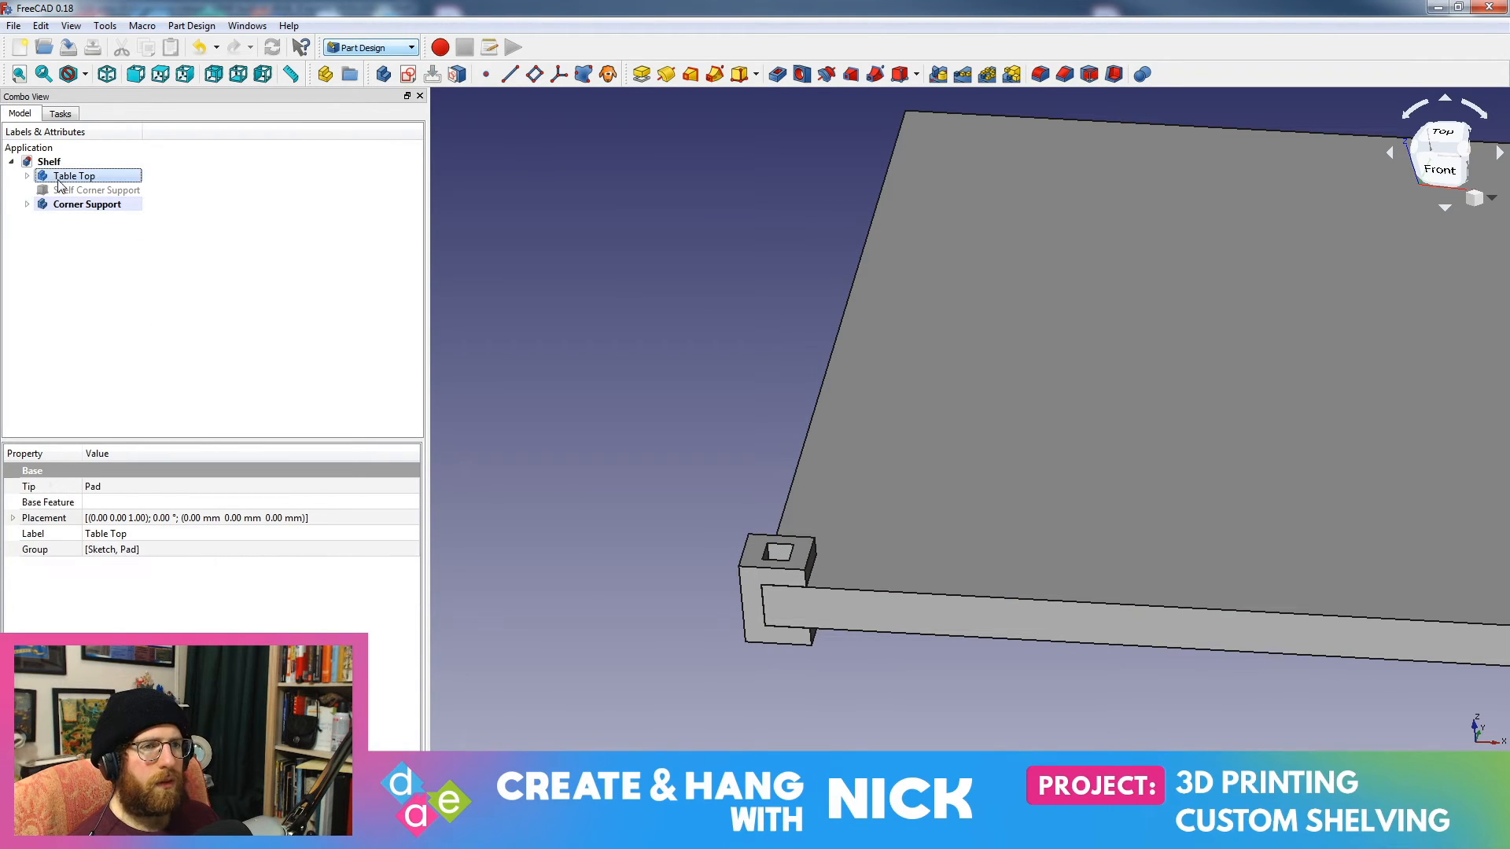
pyautogui.click(64, 190)
pyautogui.press('space')
pyautogui.moveTo(1057, 399); pyautogui.dragTo(1253, 269, button='middle')
pyautogui.scroll(4, 1093, 432)
pyautogui.moveTo(1093, 431)
pyautogui.mouseDown(button='middle')
pyautogui.moveTo(1088, 381)
pyautogui.moveTo(1082, 527)
pyautogui.moveTo(1031, 509)
pyautogui.moveTo(1115, 417)
pyautogui.moveTo(1101, 440)
pyautogui.mouseUp(button='middle')
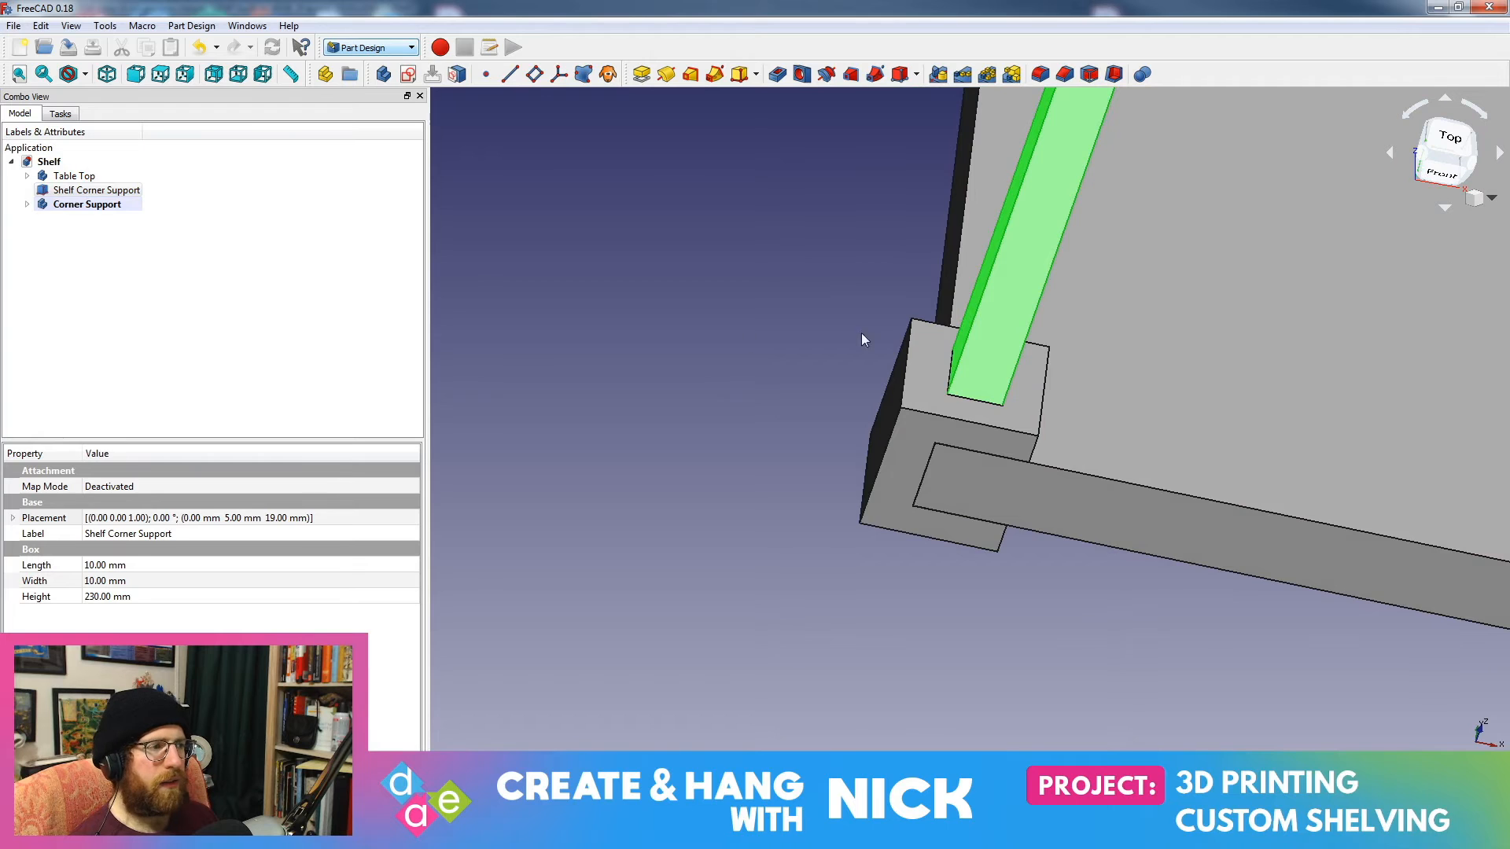
pyautogui.moveTo(861, 333); pyautogui.dragTo(906, 429, button='middle')
pyautogui.scroll(5, 871, 467)
pyautogui.scroll(-9, 908, 358)
pyautogui.moveTo(910, 493); pyautogui.dragTo(941, 401, button='middle')
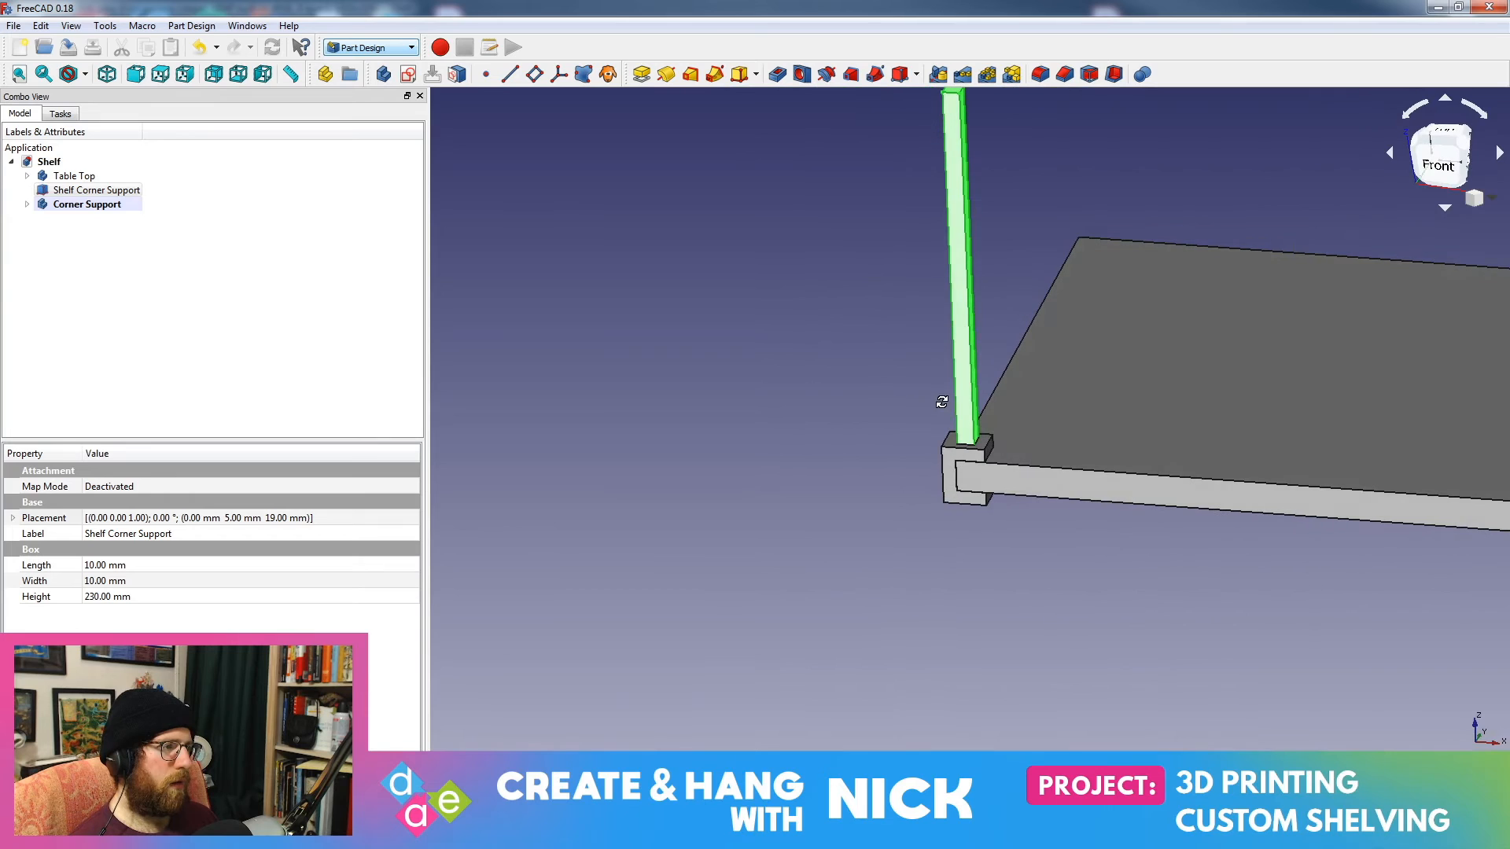
pyautogui.click(86, 206)
pyautogui.click(83, 190)
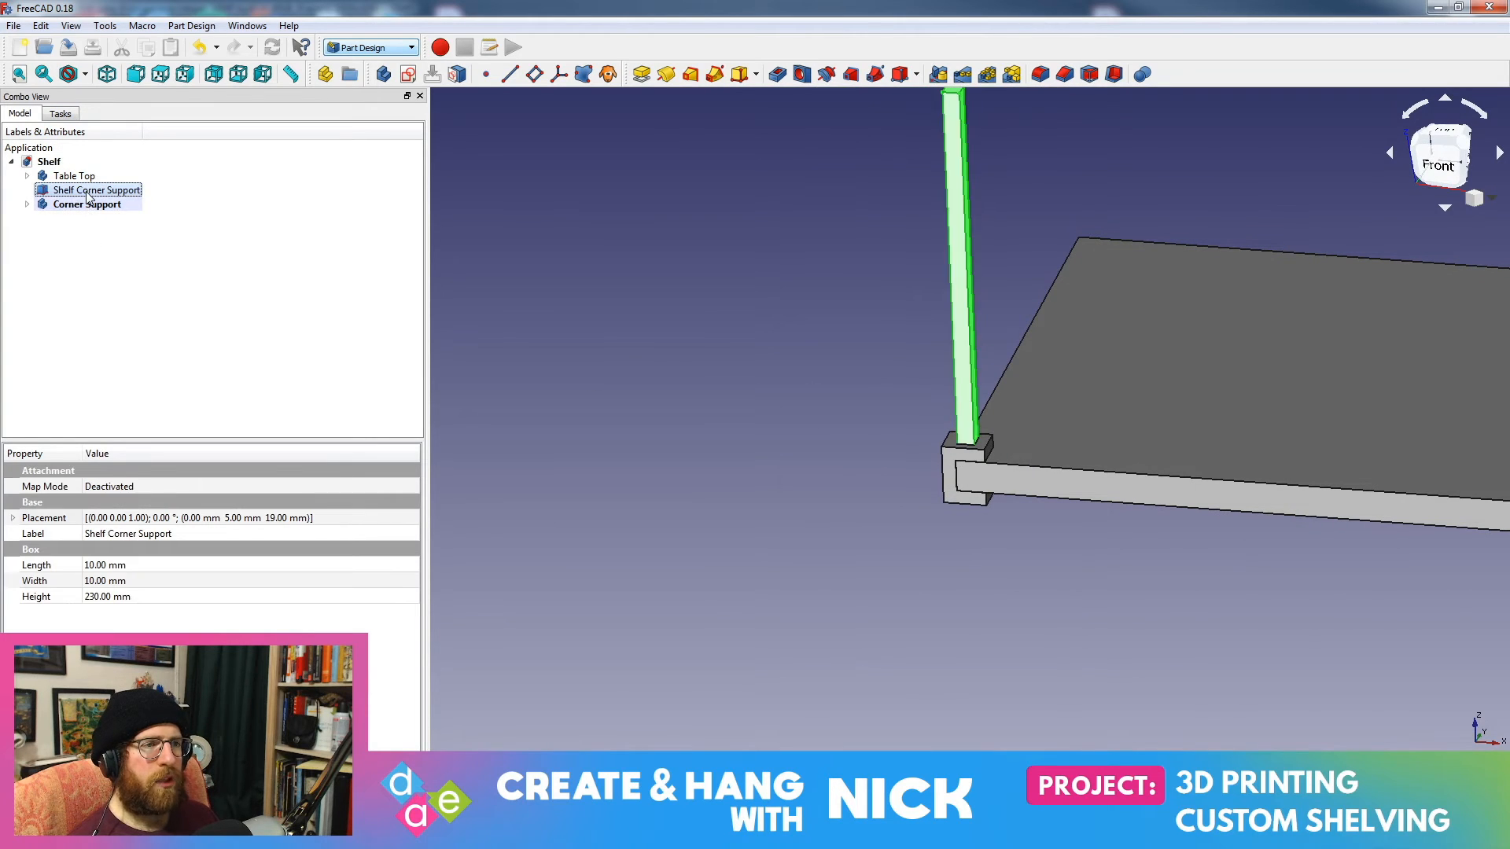
pyautogui.press('space')
# Step: Select the socket's sketch under Corner Support and examine the open socket and the bracket's wall thicknesses up close
pyautogui.click(28, 205)
pyautogui.click(105, 289)
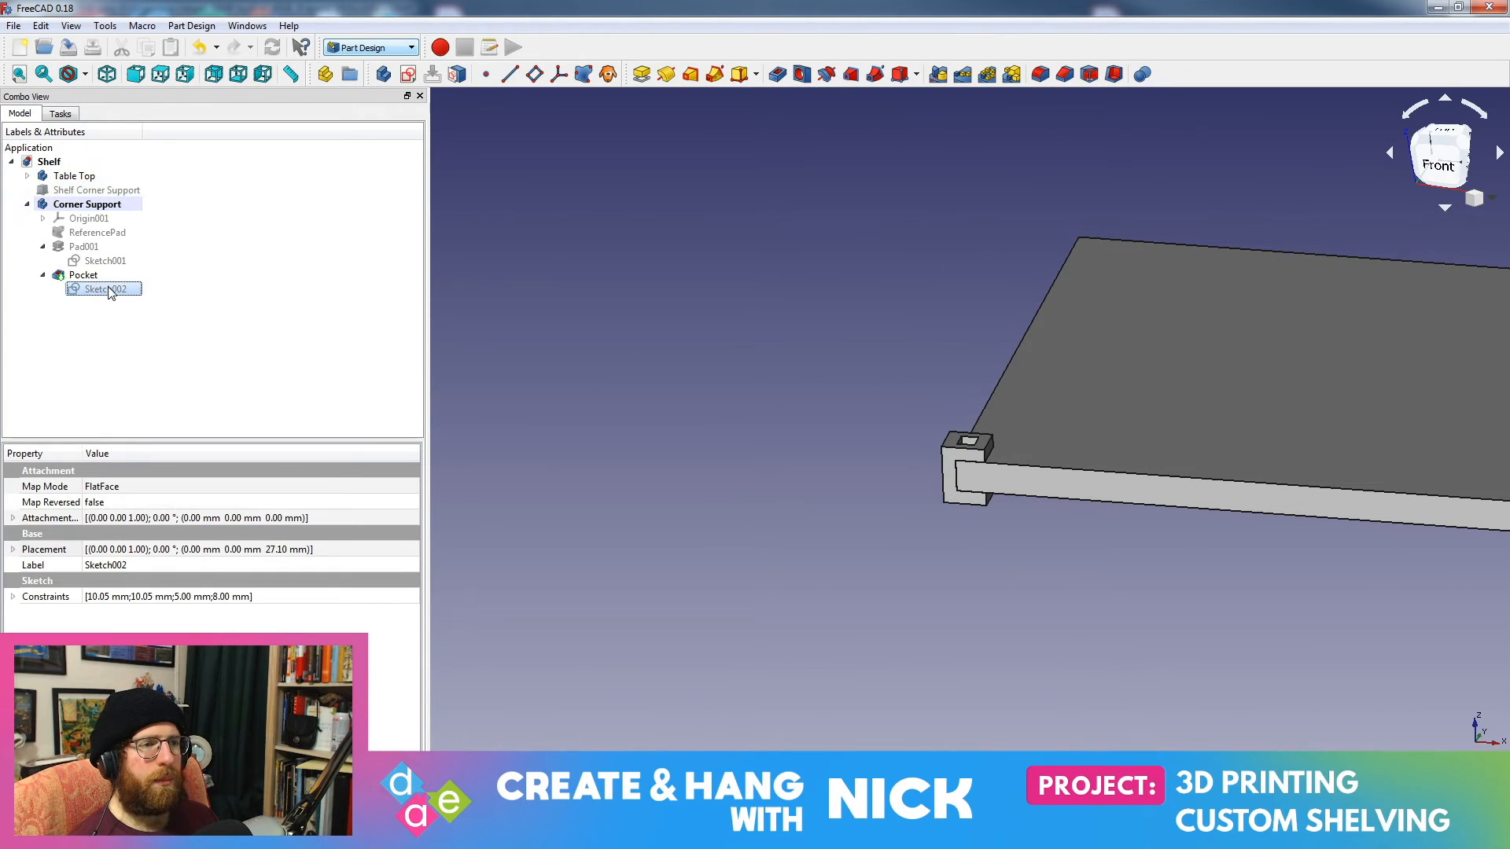
pyautogui.scroll(6, 817, 292)
pyautogui.scroll(-5, 822, 292)
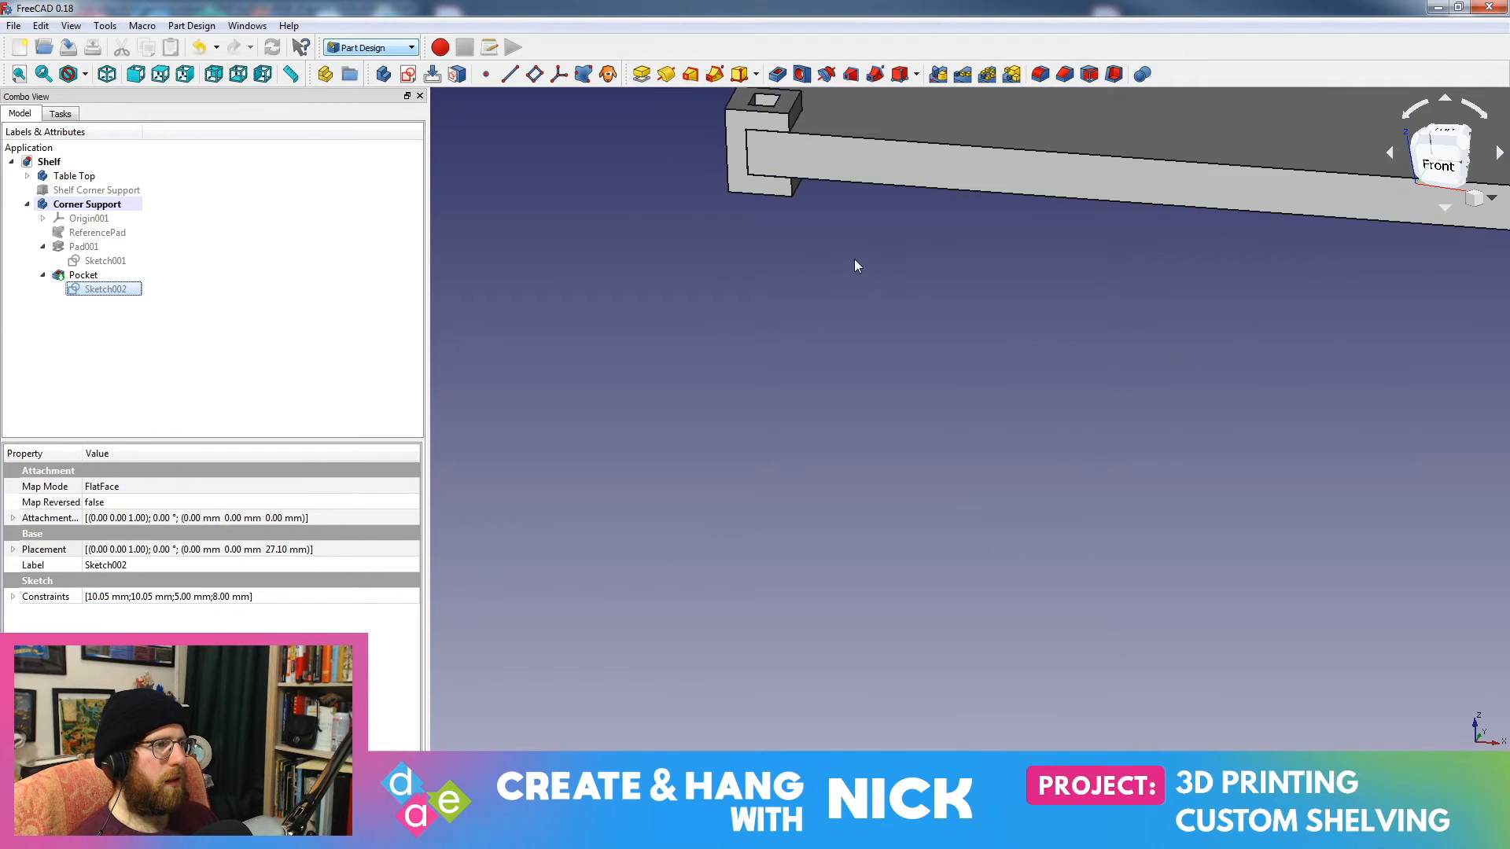
pyautogui.moveTo(857, 266); pyautogui.dragTo(1082, 548, button='middle')
pyautogui.scroll(4, 1085, 527)
pyautogui.moveTo(1091, 475); pyautogui.dragTo(1098, 543, button='middle')
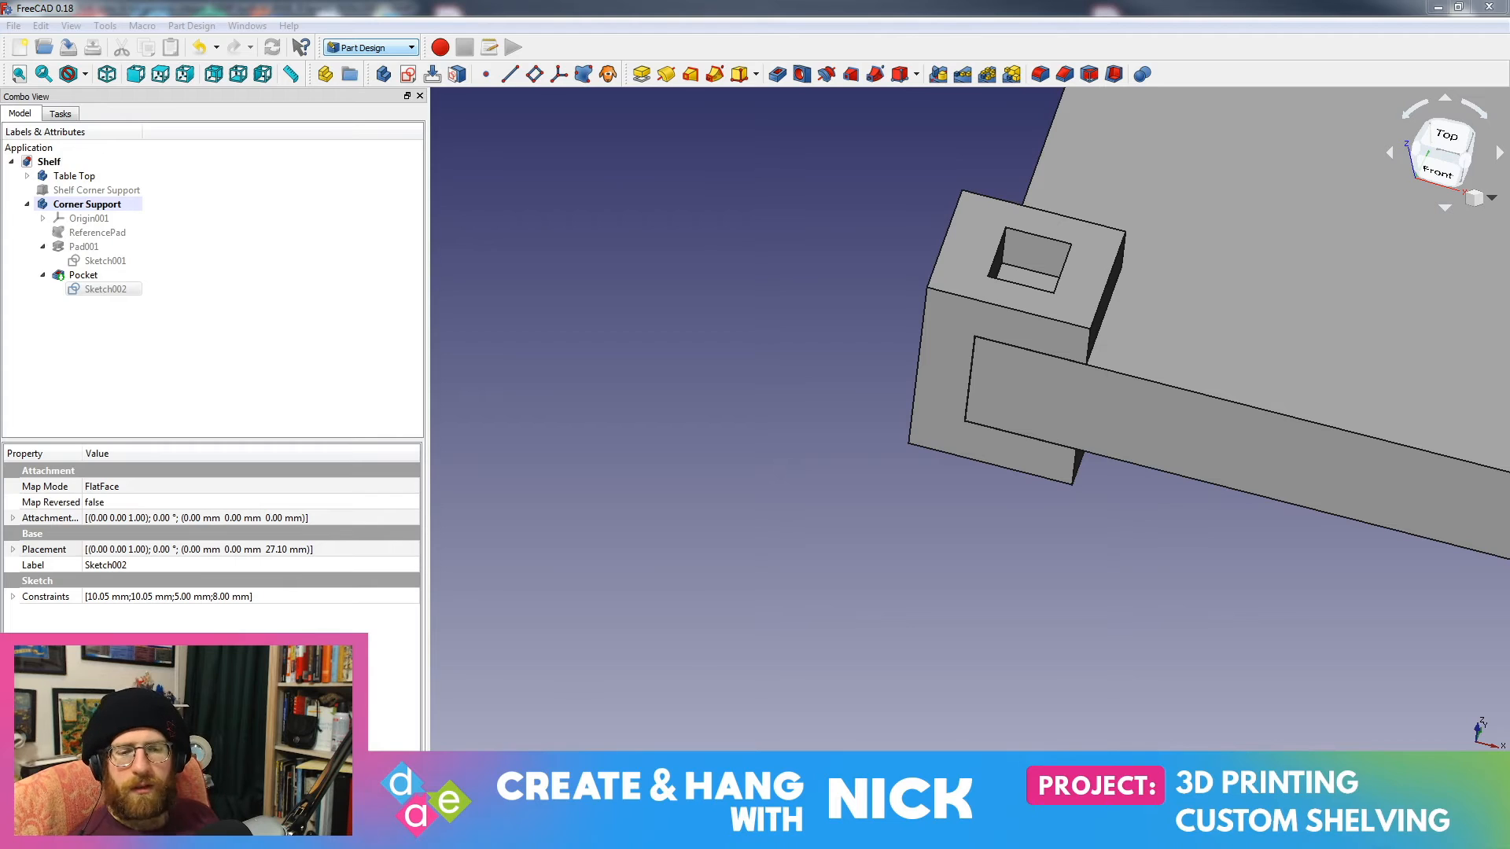
pyautogui.scroll(5, 711, 469)
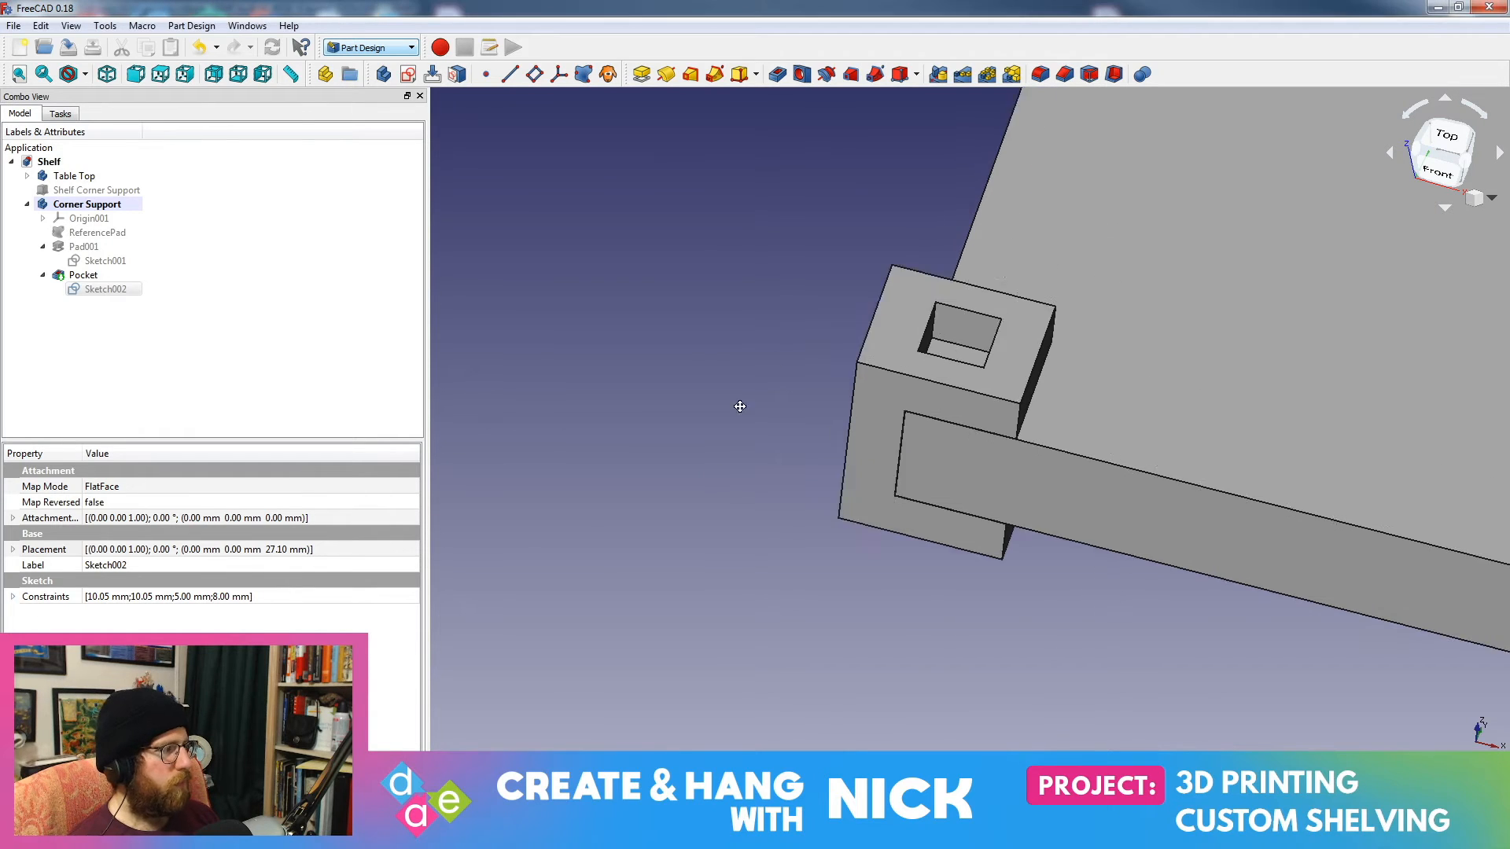
pyautogui.moveTo(898, 233); pyautogui.dragTo(849, 253, button='middle')
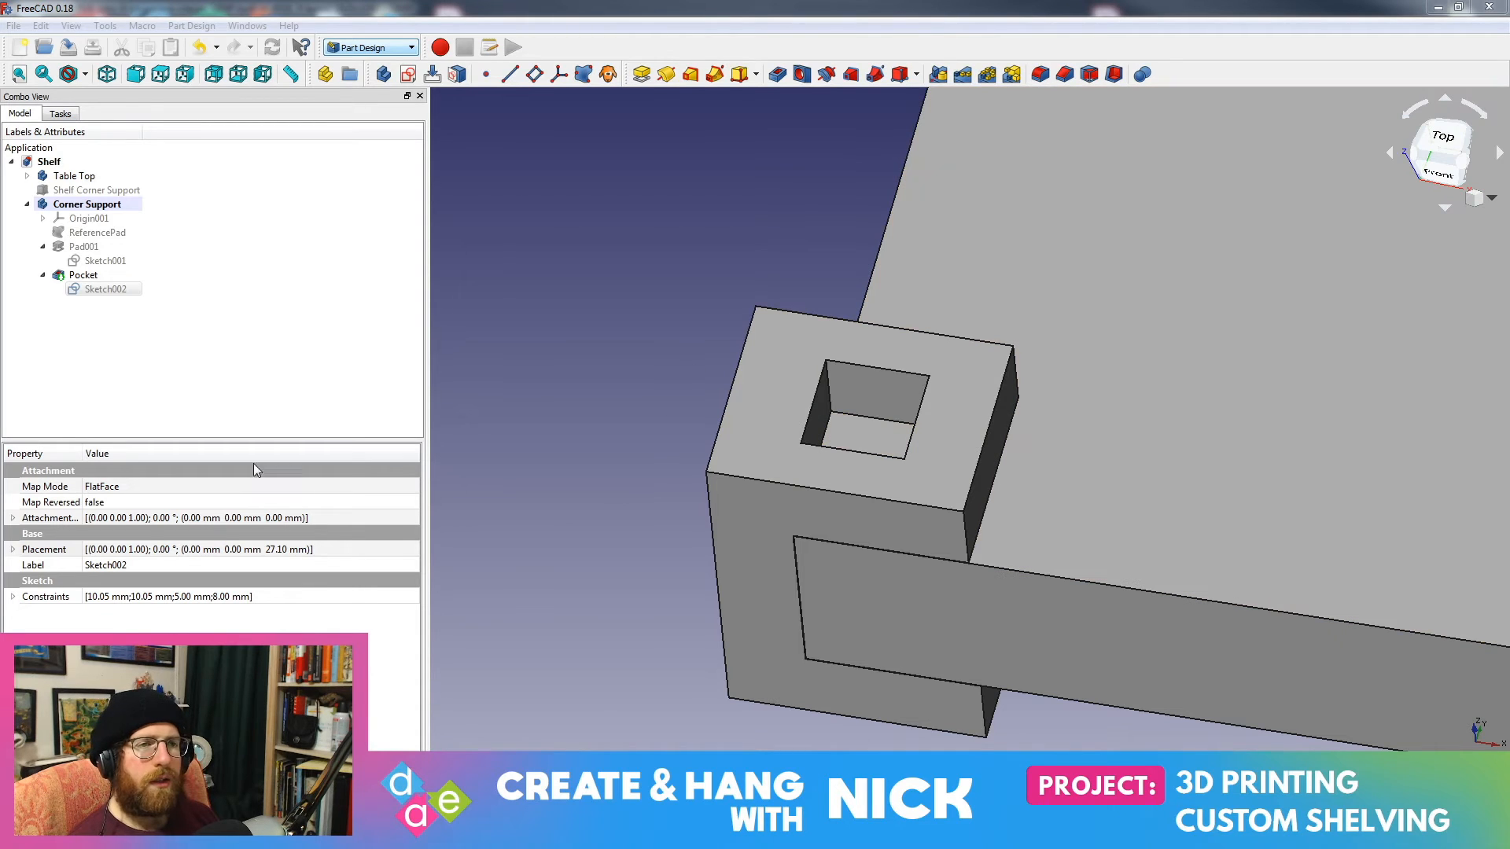
# Step: Check the dimensions in the bracket's profile sketch and the socket's square sketch, closing both unchanged and collapsing the Corner Support body
pyautogui.click(85, 275)
pyautogui.doubleClick(101, 262)
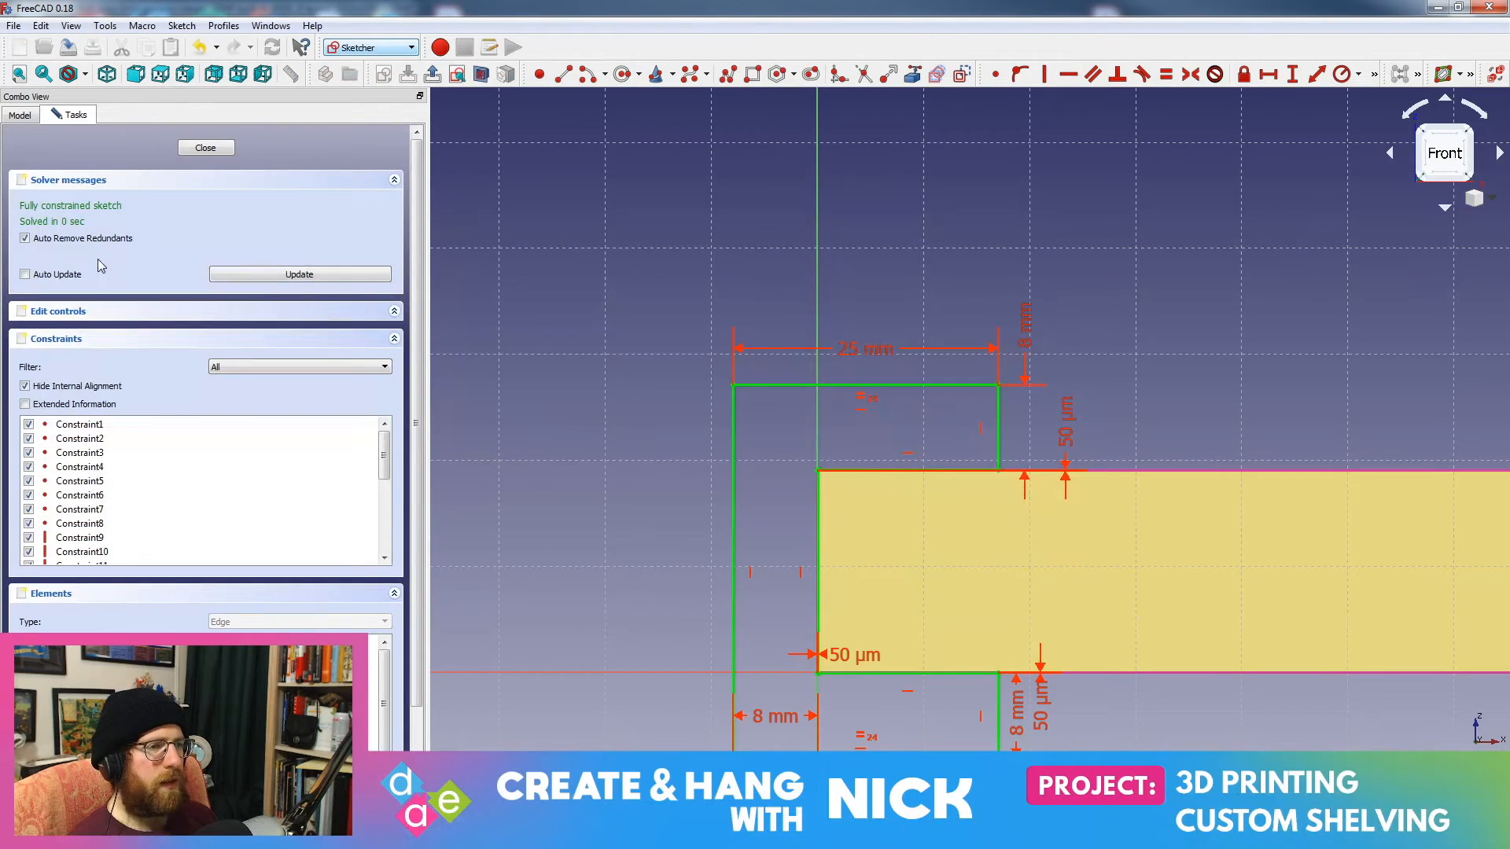
pyautogui.click(205, 148)
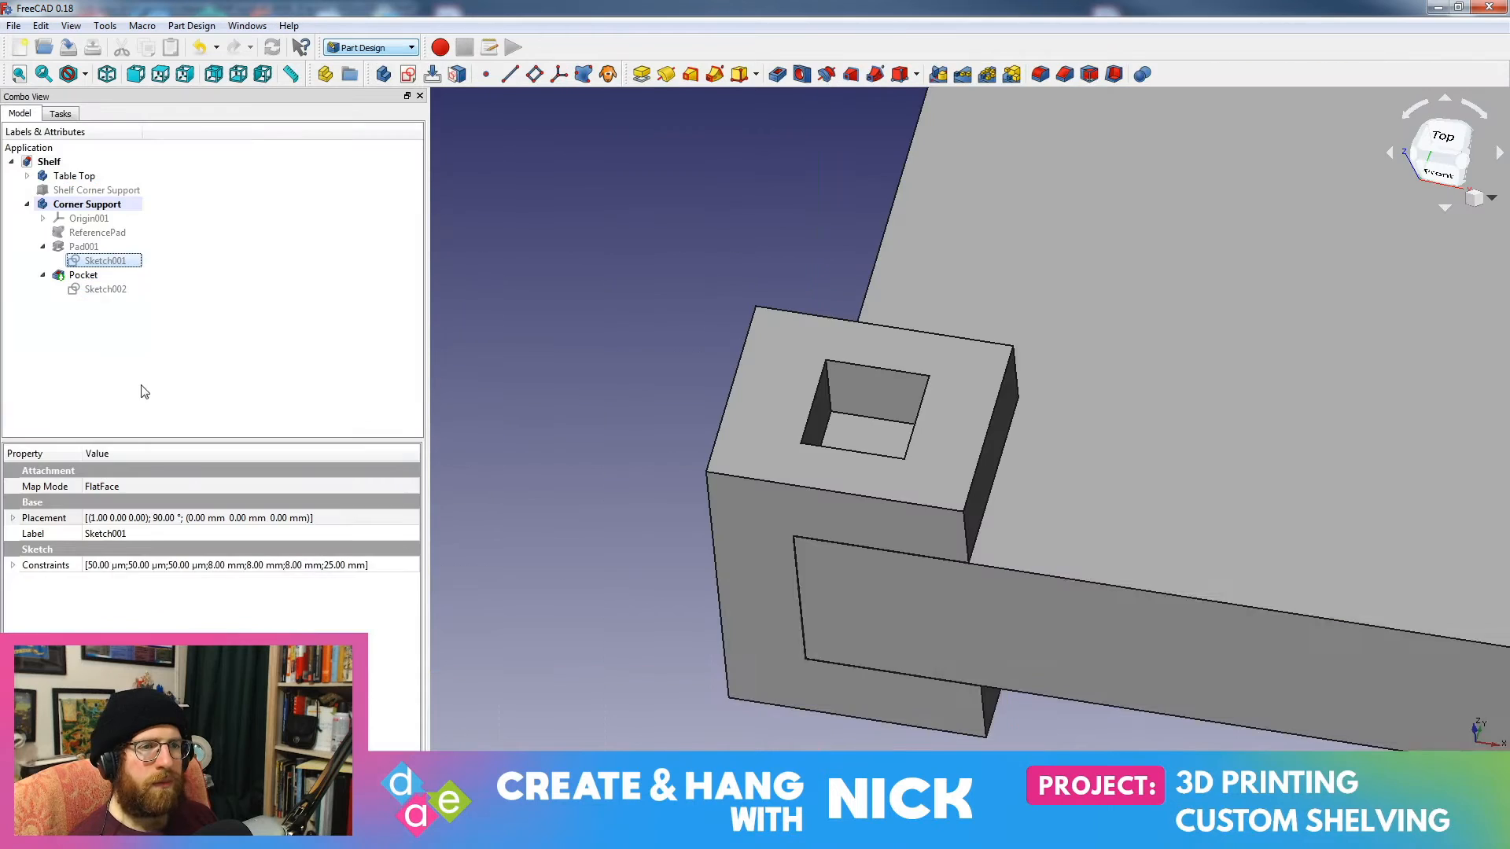
pyautogui.doubleClick(111, 297)
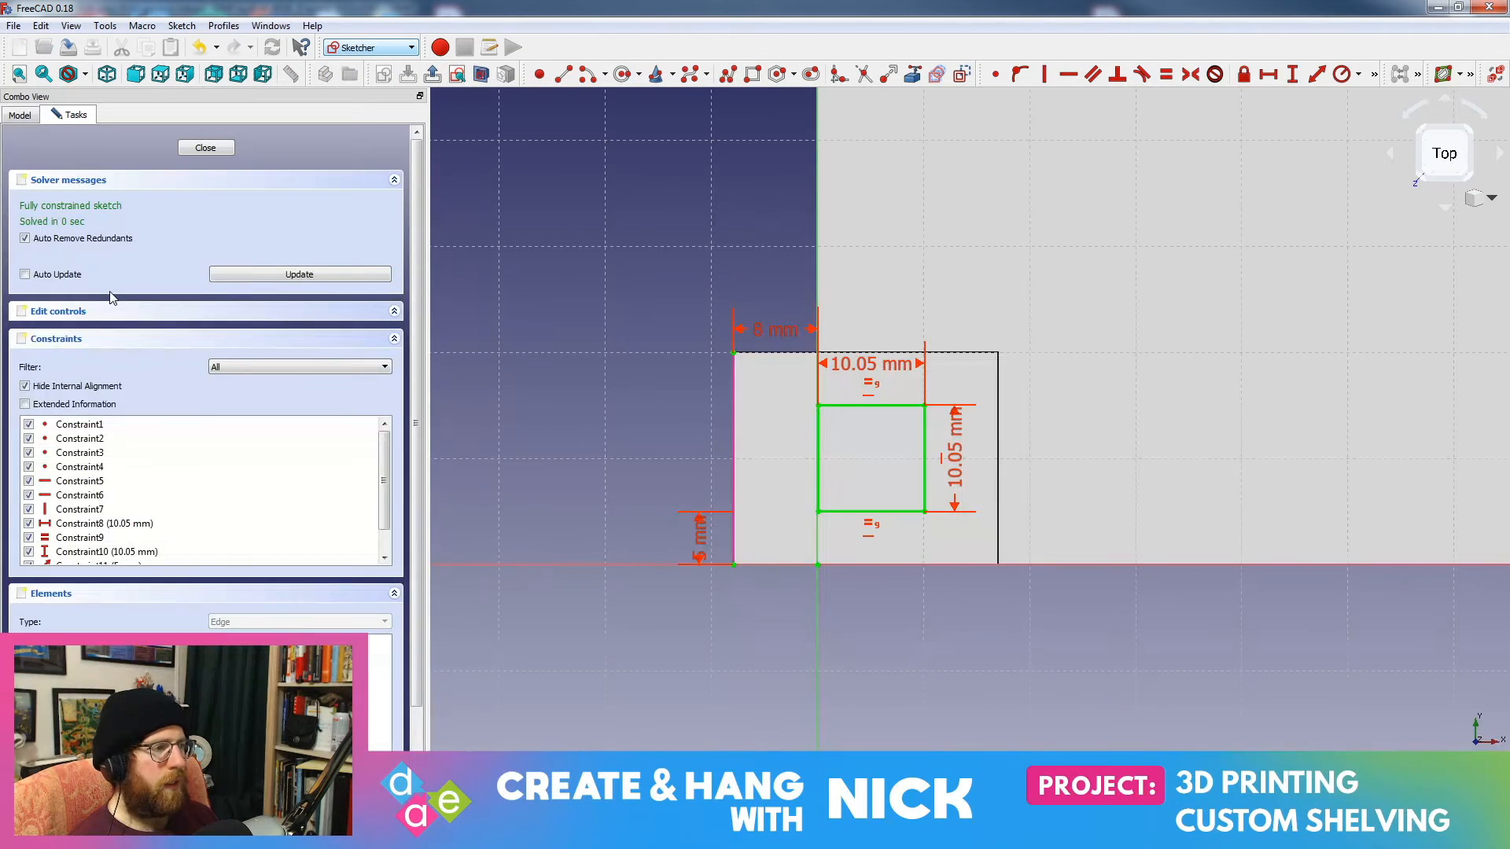
pyautogui.click(214, 150)
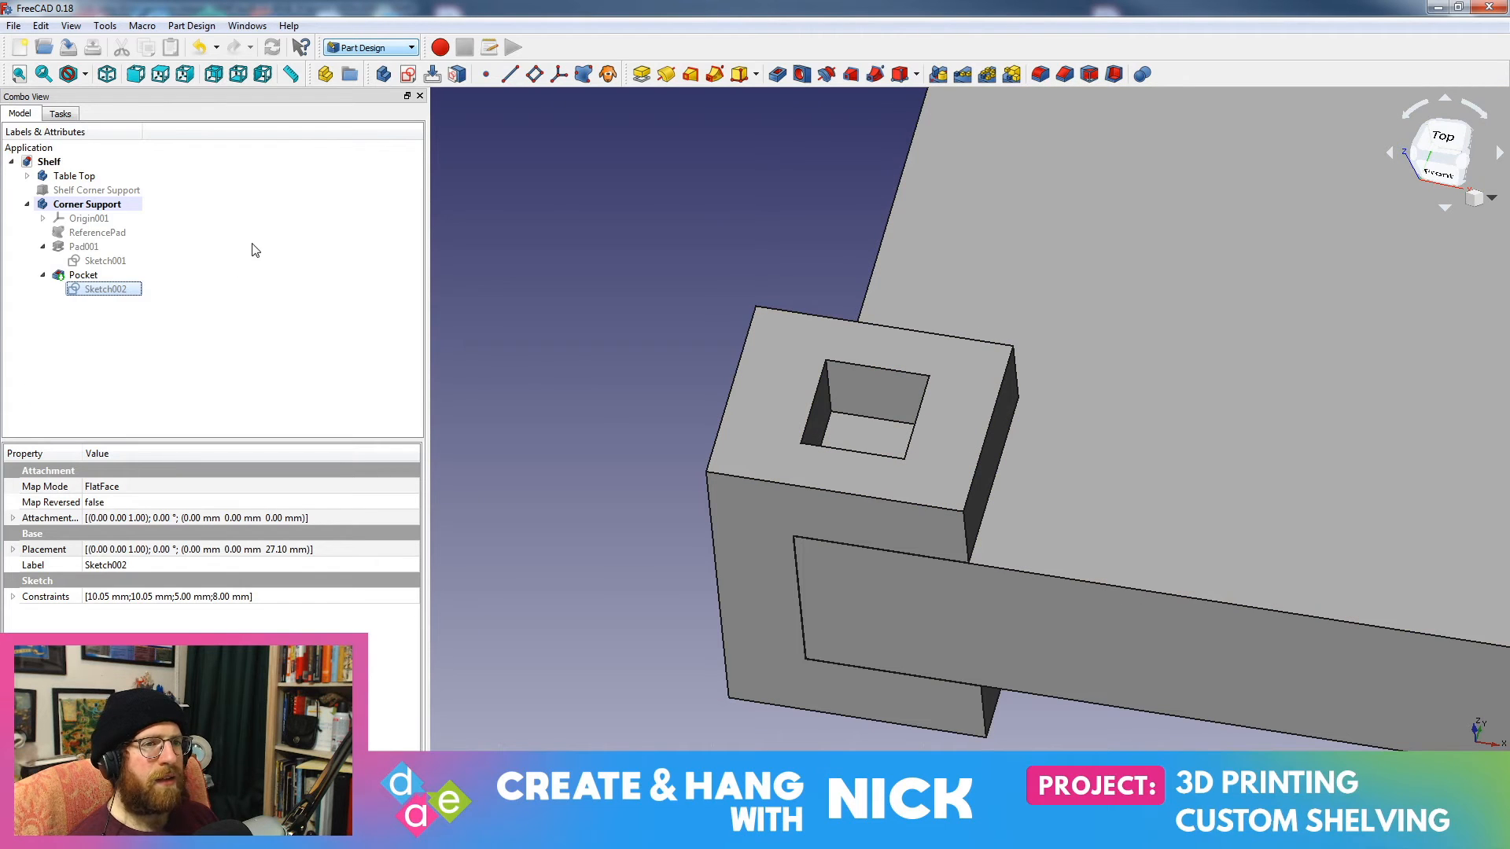
pyautogui.click(27, 204)
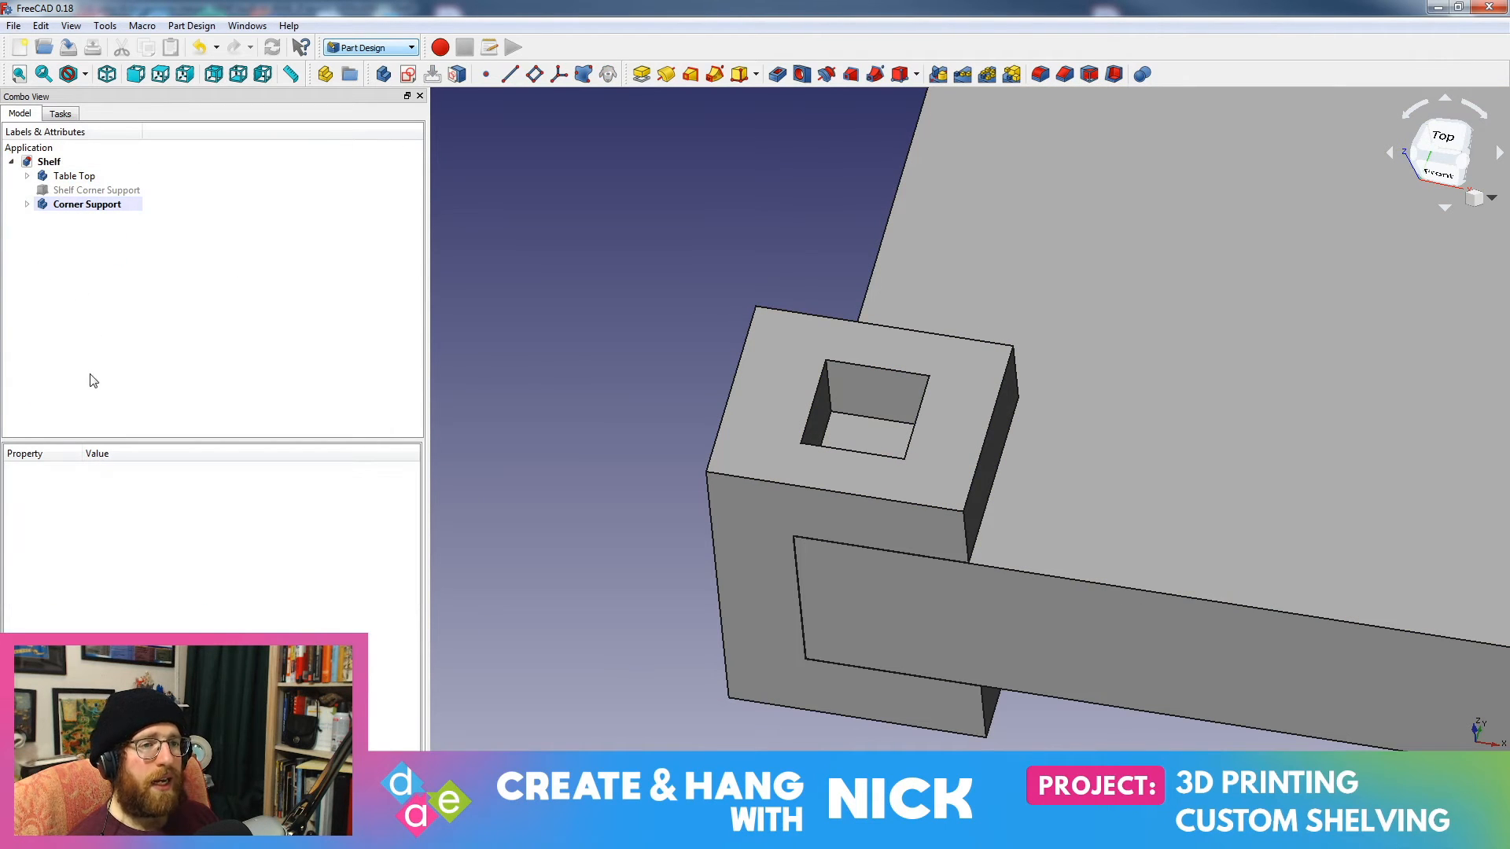
pyautogui.click(403, 47)
pyautogui.click(369, 205)
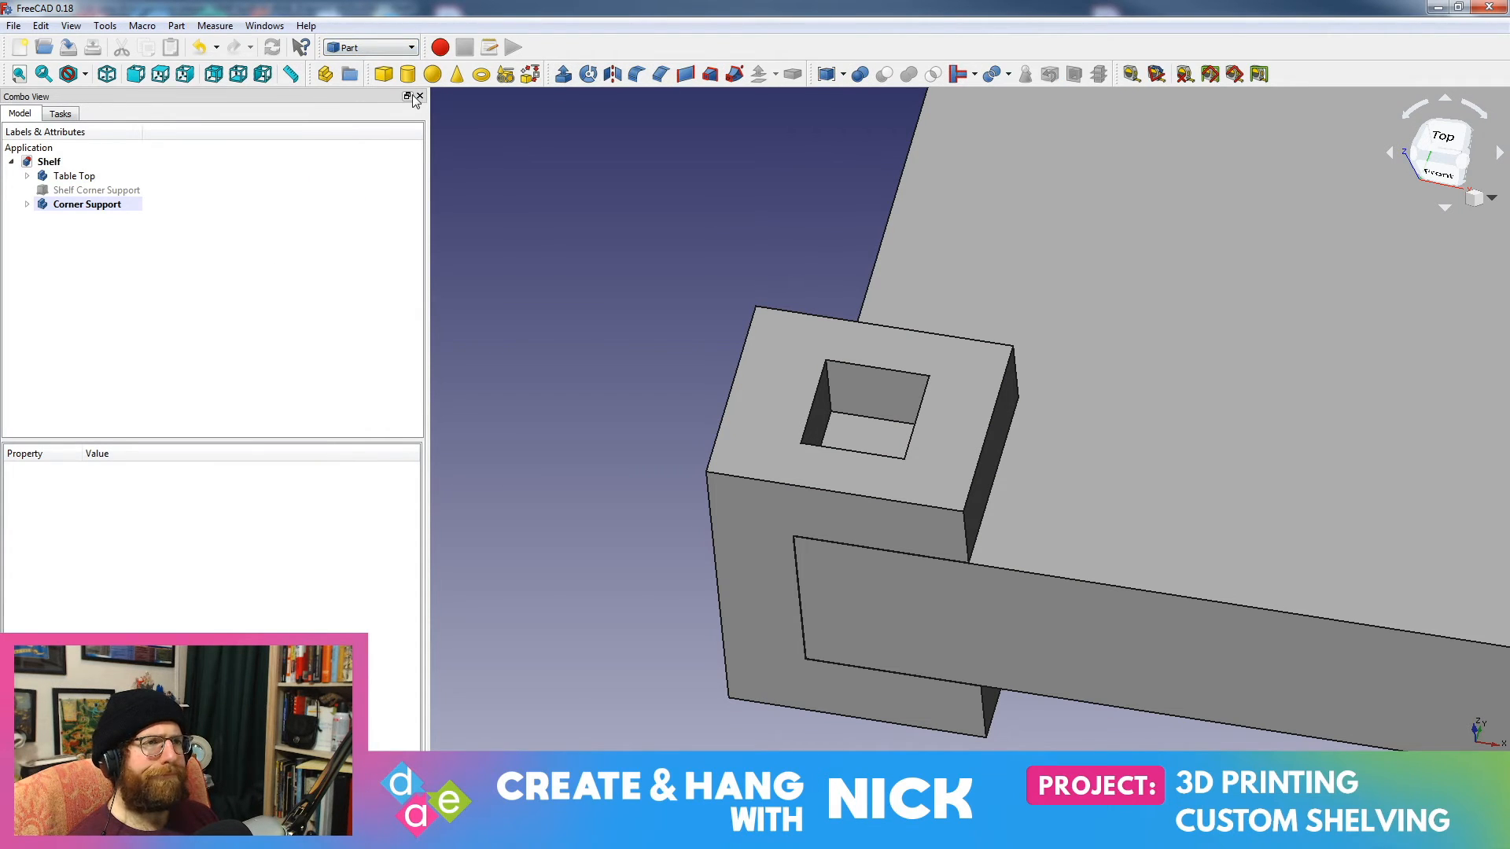
pyautogui.click(370, 47)
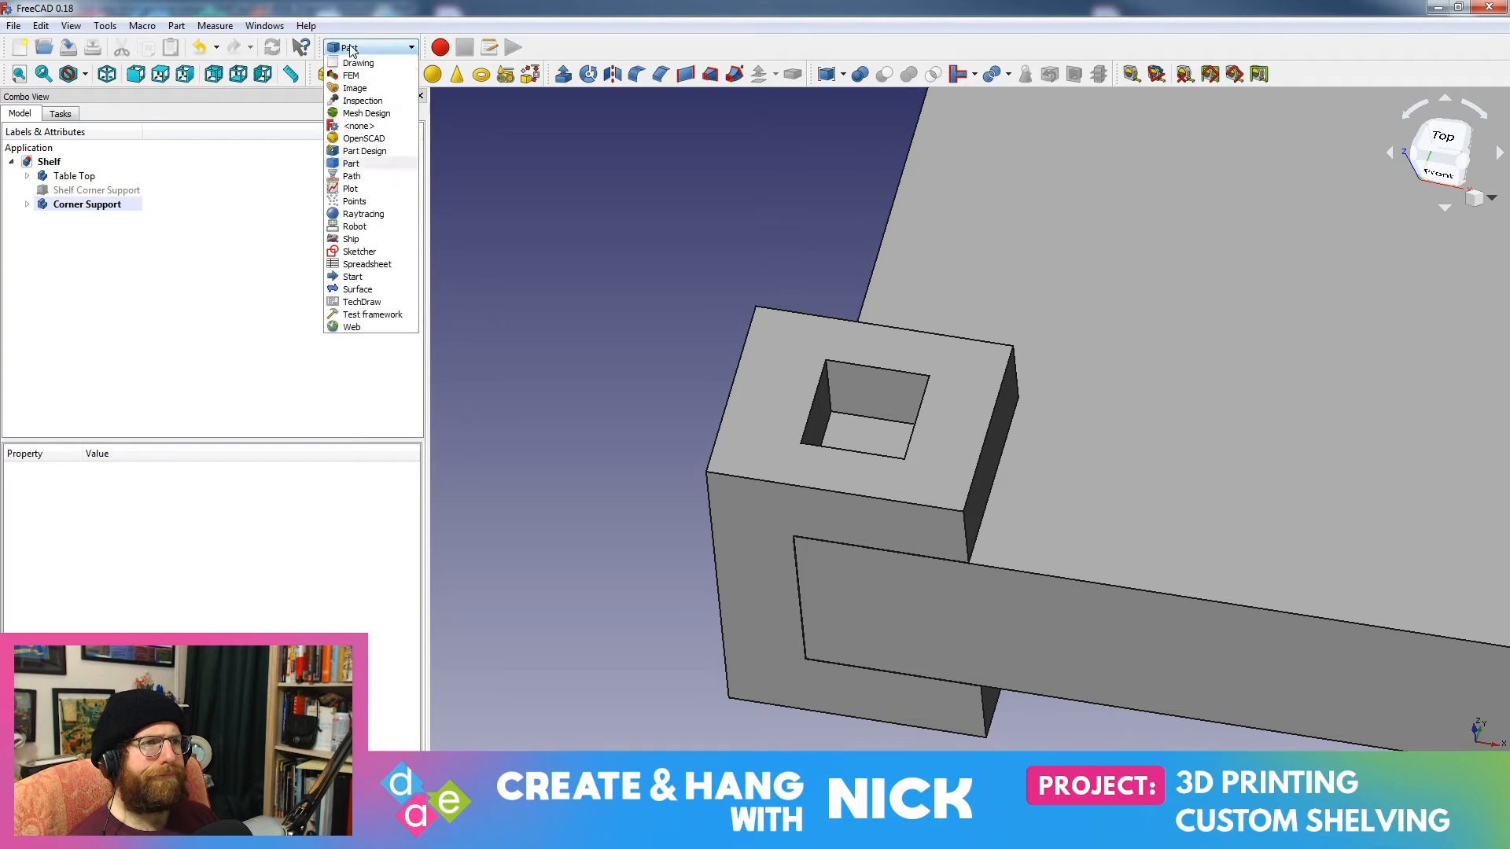
pyautogui.click(365, 191)
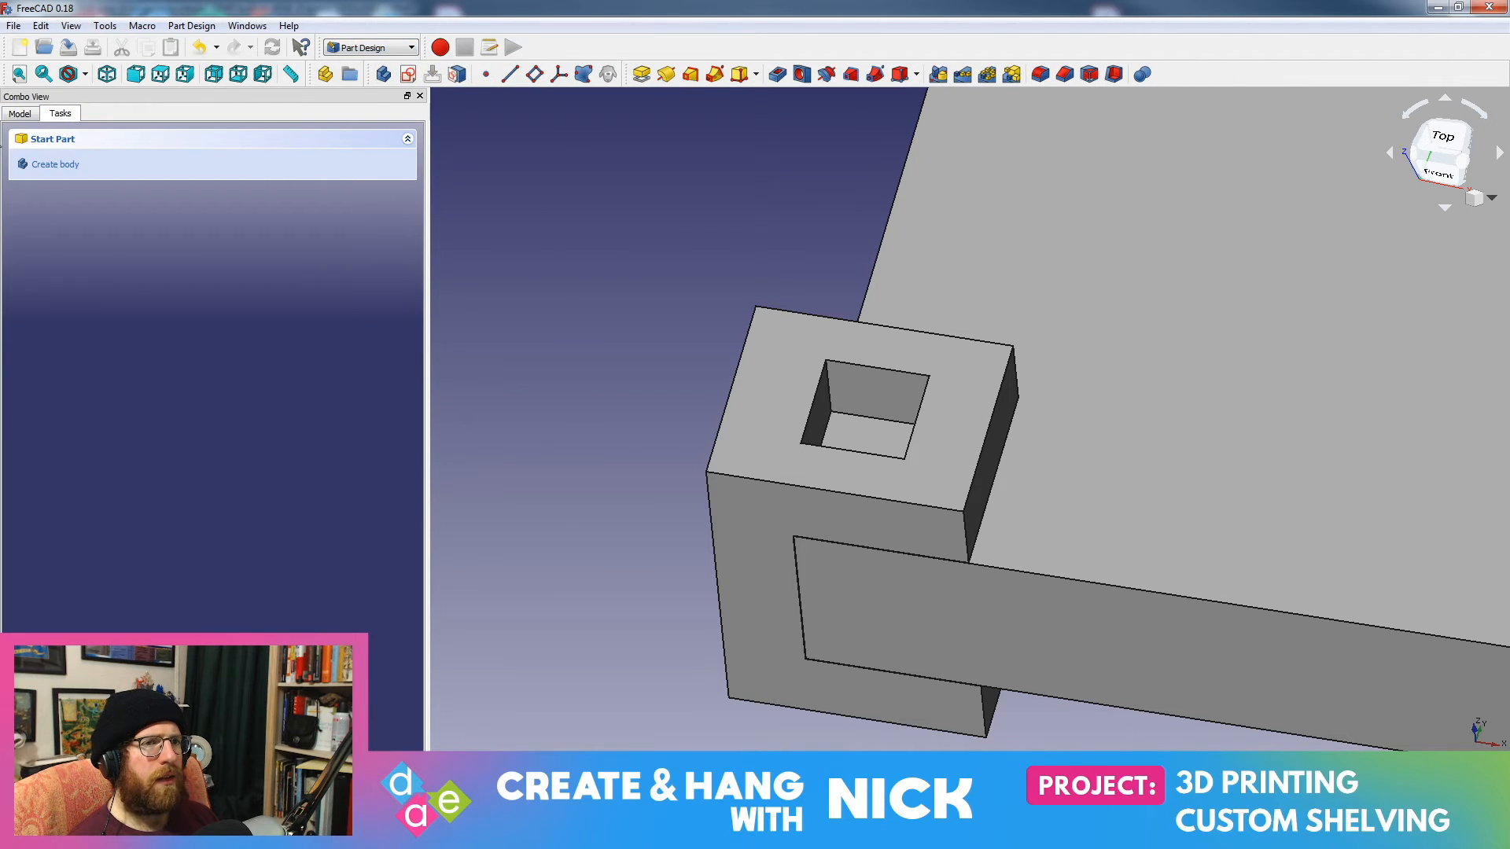
# Step: Create a new body and start a sketch on the bracket's socket face, referencing it as an independent copy
pyautogui.click(55, 164)
pyautogui.moveTo(892, 386); pyautogui.dragTo(856, 551, button='middle')
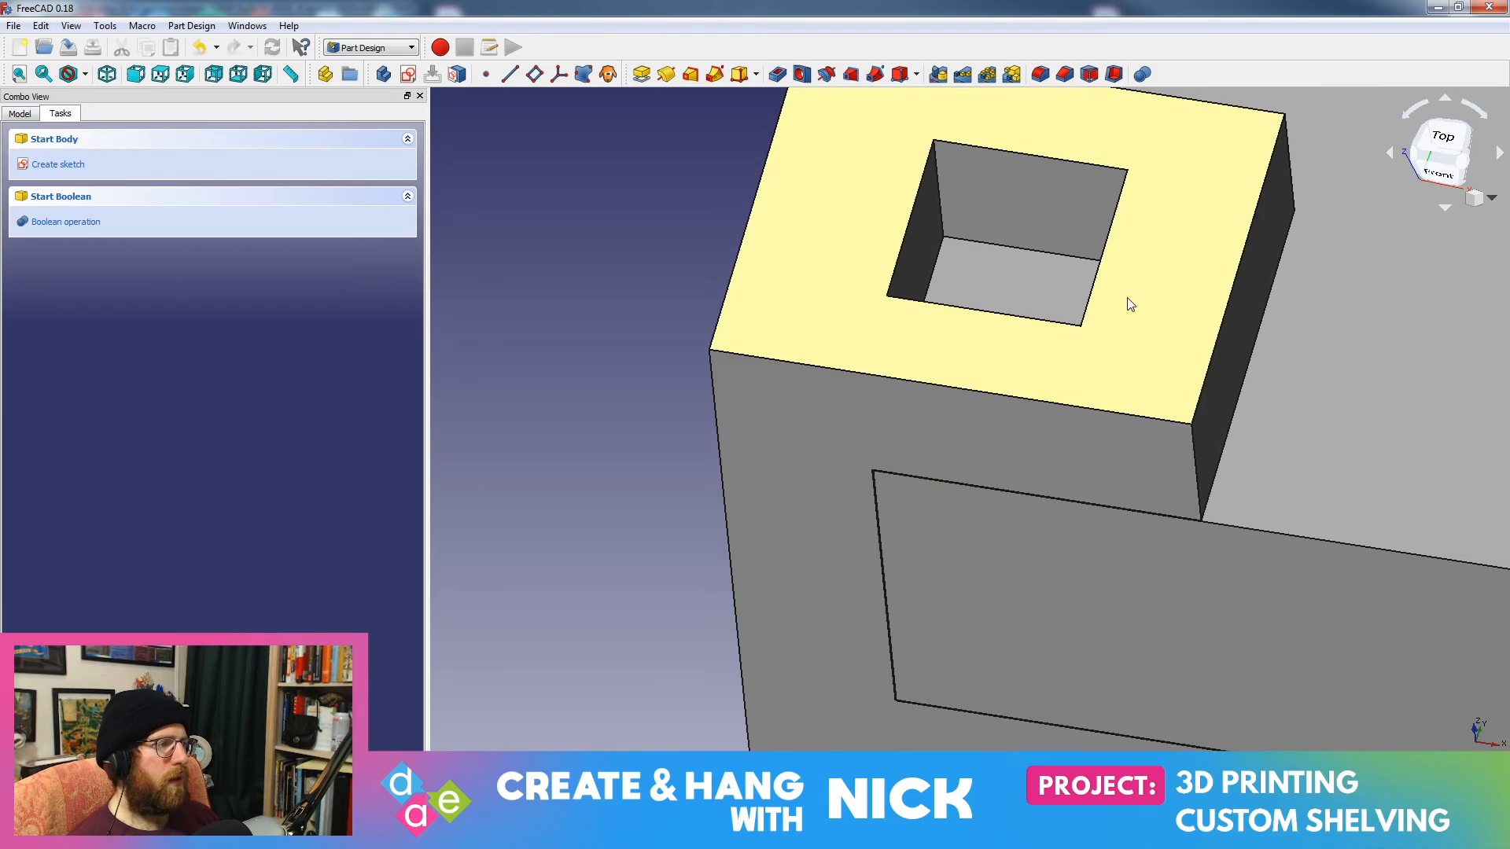
pyautogui.click(1129, 303)
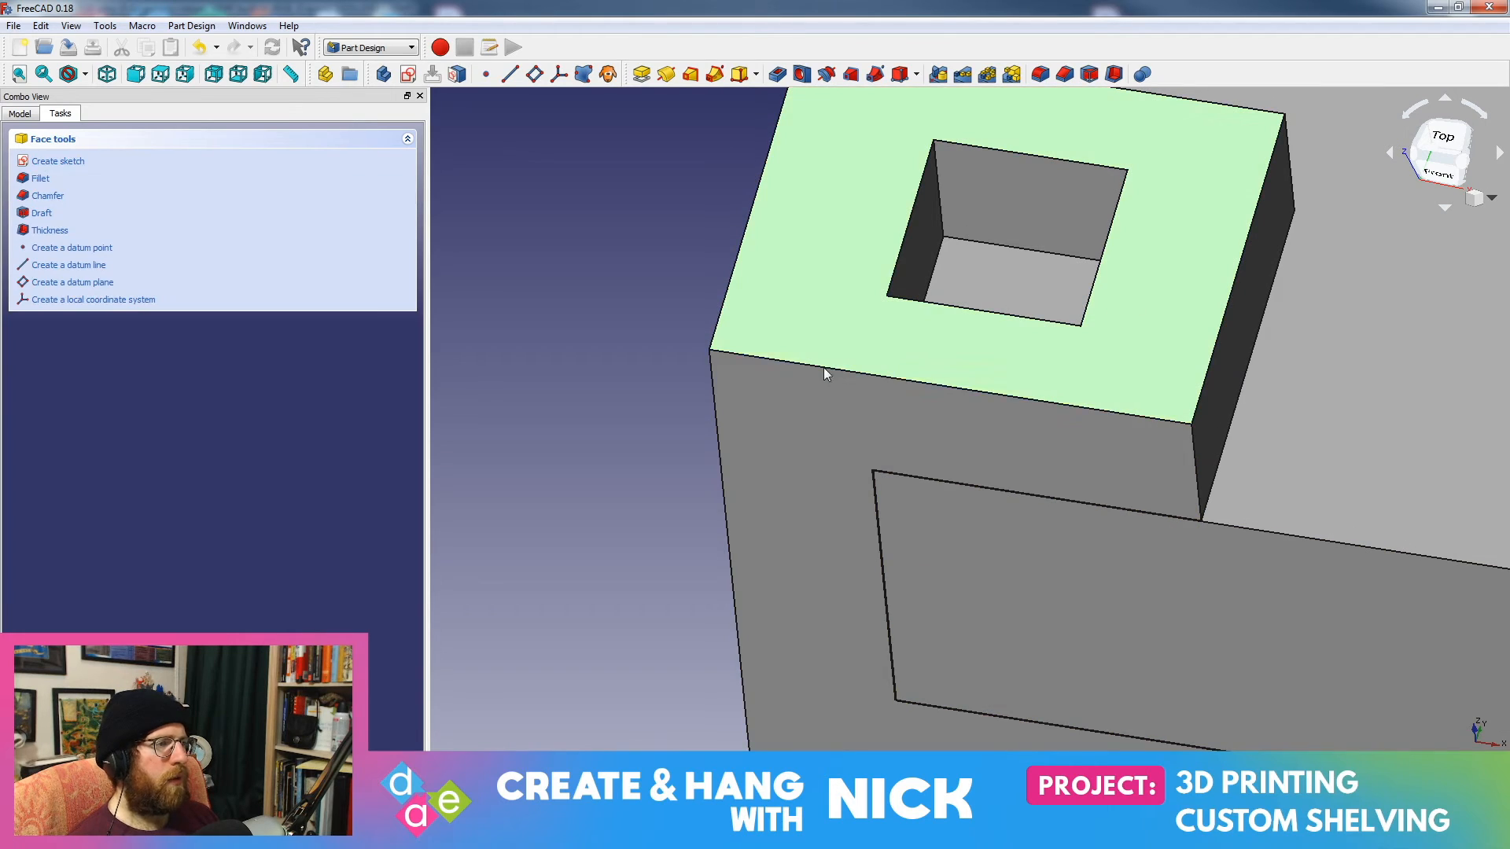
pyautogui.click(69, 162)
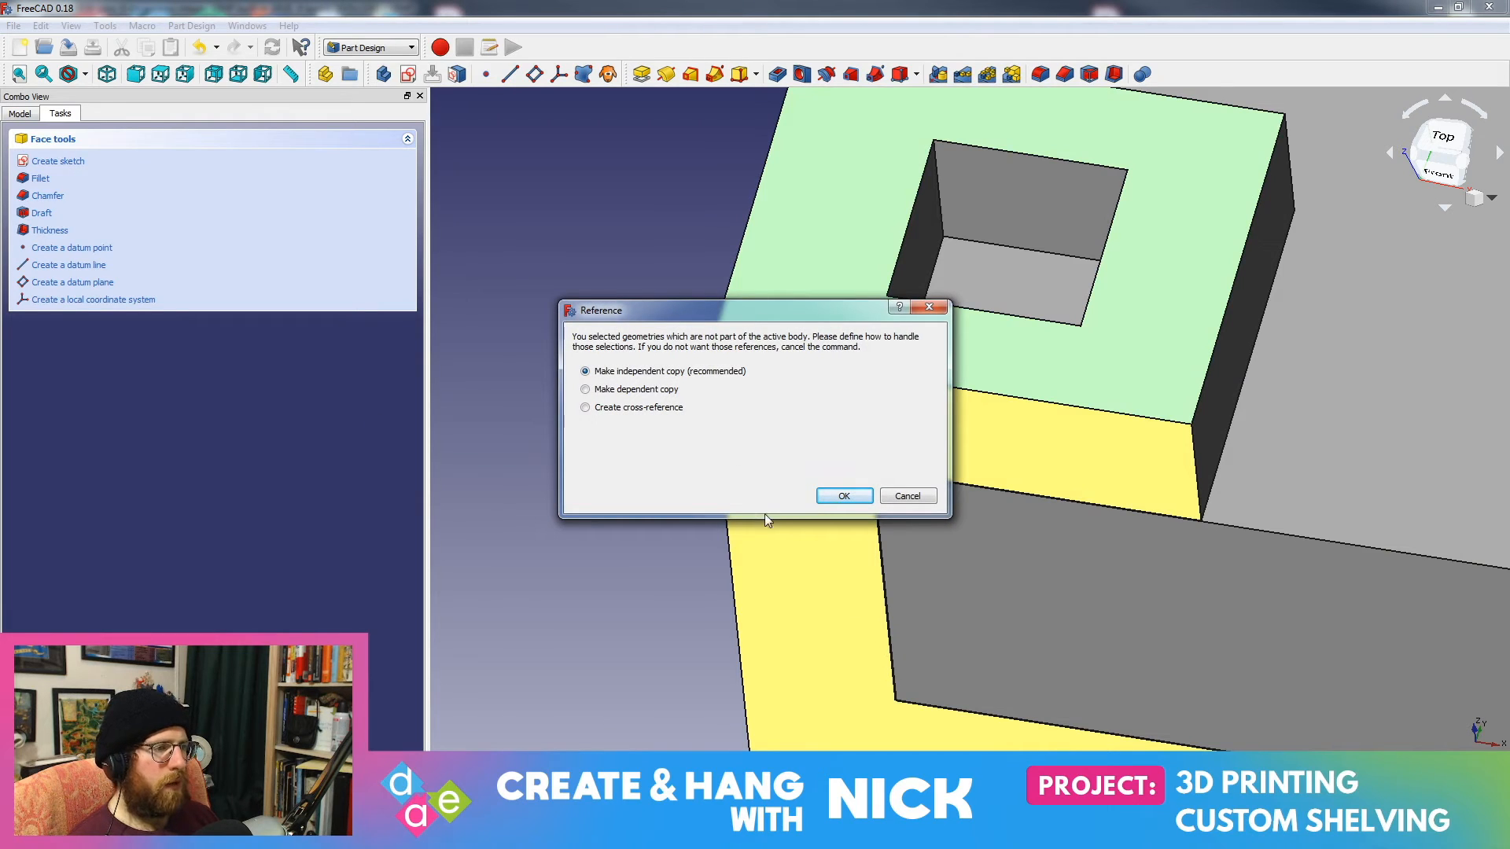
pyautogui.click(844, 496)
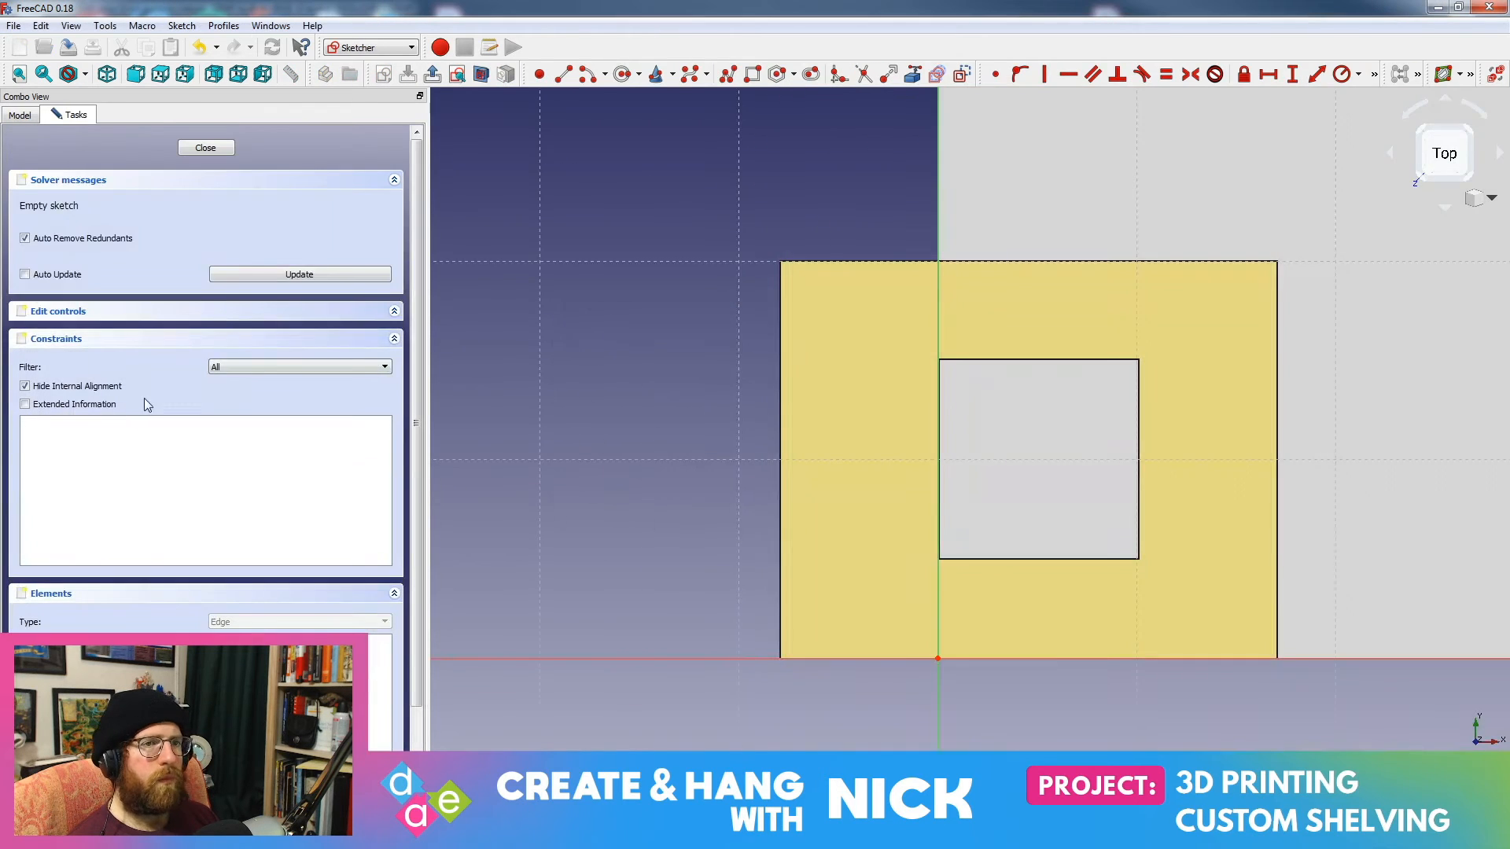
# Step: Sketch a rectangle about 9.3 mm square just inside the edges of the socket opening
pyautogui.moveTo(823, 475); pyautogui.dragTo(643, 414, button='middle')
pyautogui.scroll(2, 750, 462)
pyautogui.moveTo(936, 307)
pyautogui.mouseDown(button='middle')
pyautogui.moveTo(842, 321)
pyautogui.moveTo(883, 376)
pyautogui.mouseUp(button='middle')
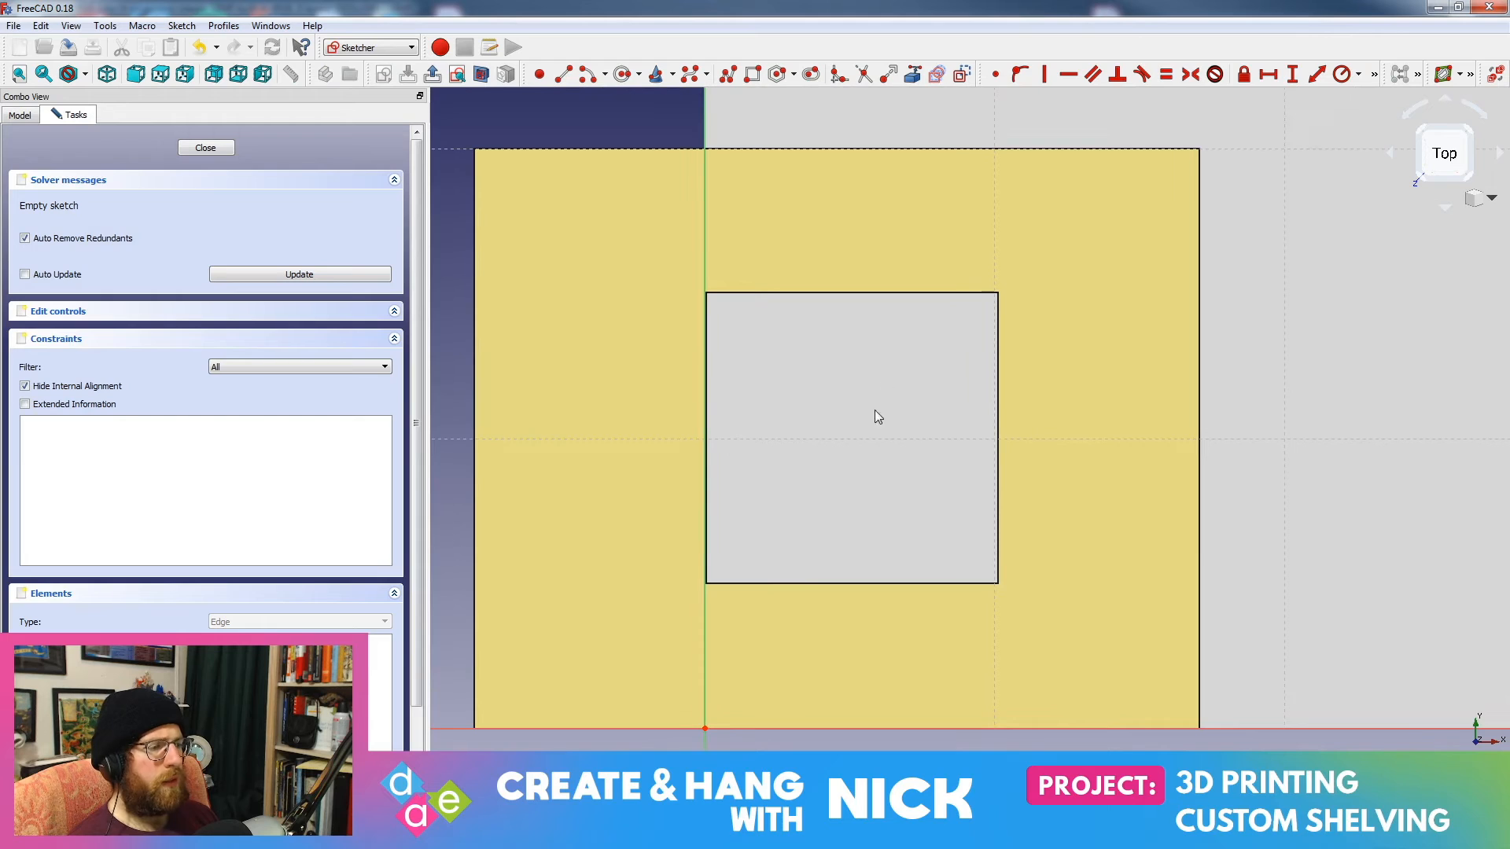
pyautogui.click(752, 74)
pyautogui.click(712, 296)
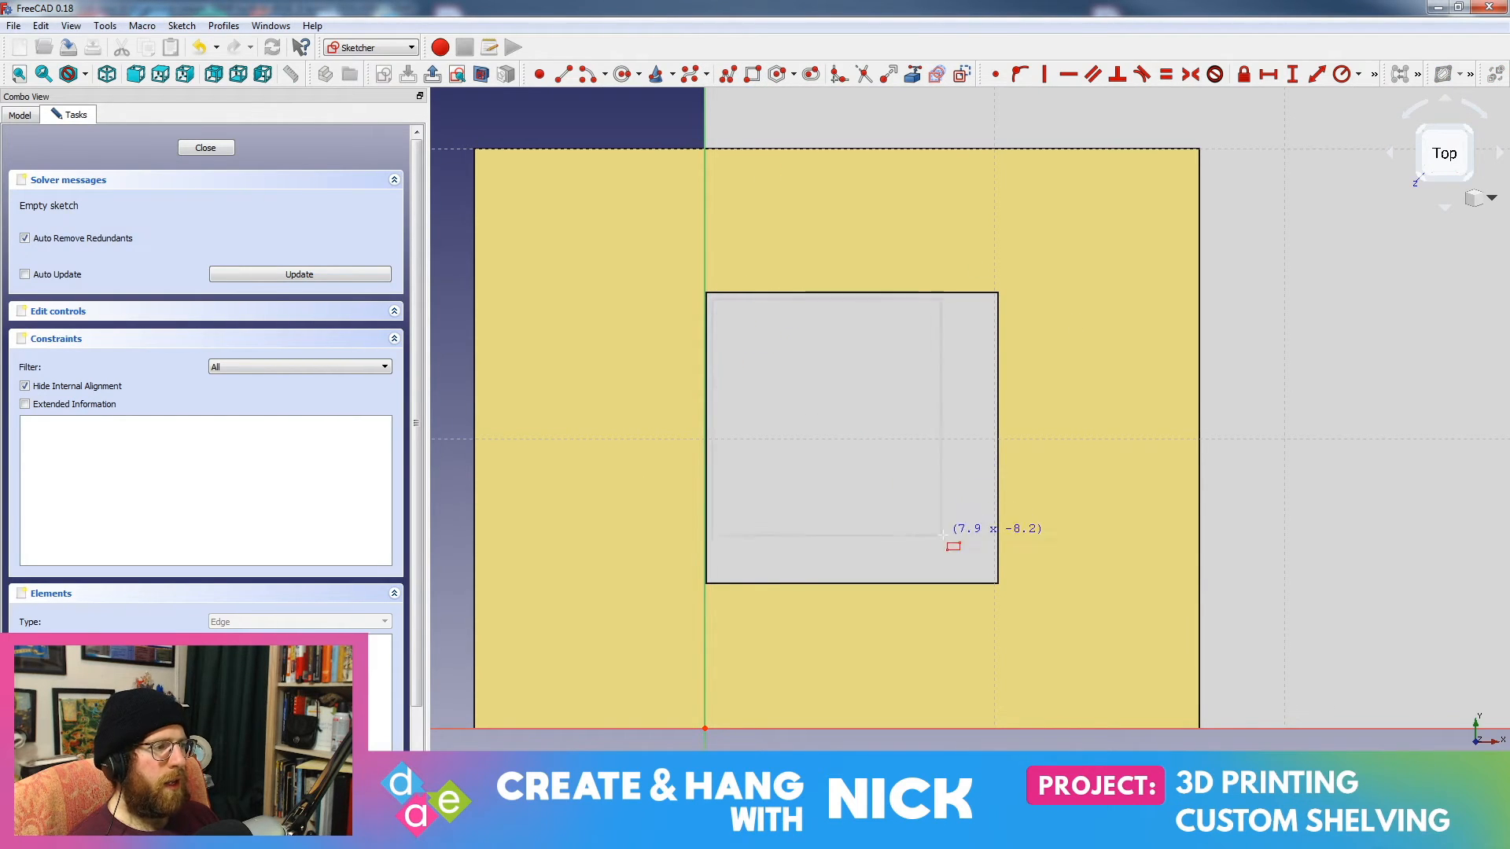
pyautogui.click(983, 568)
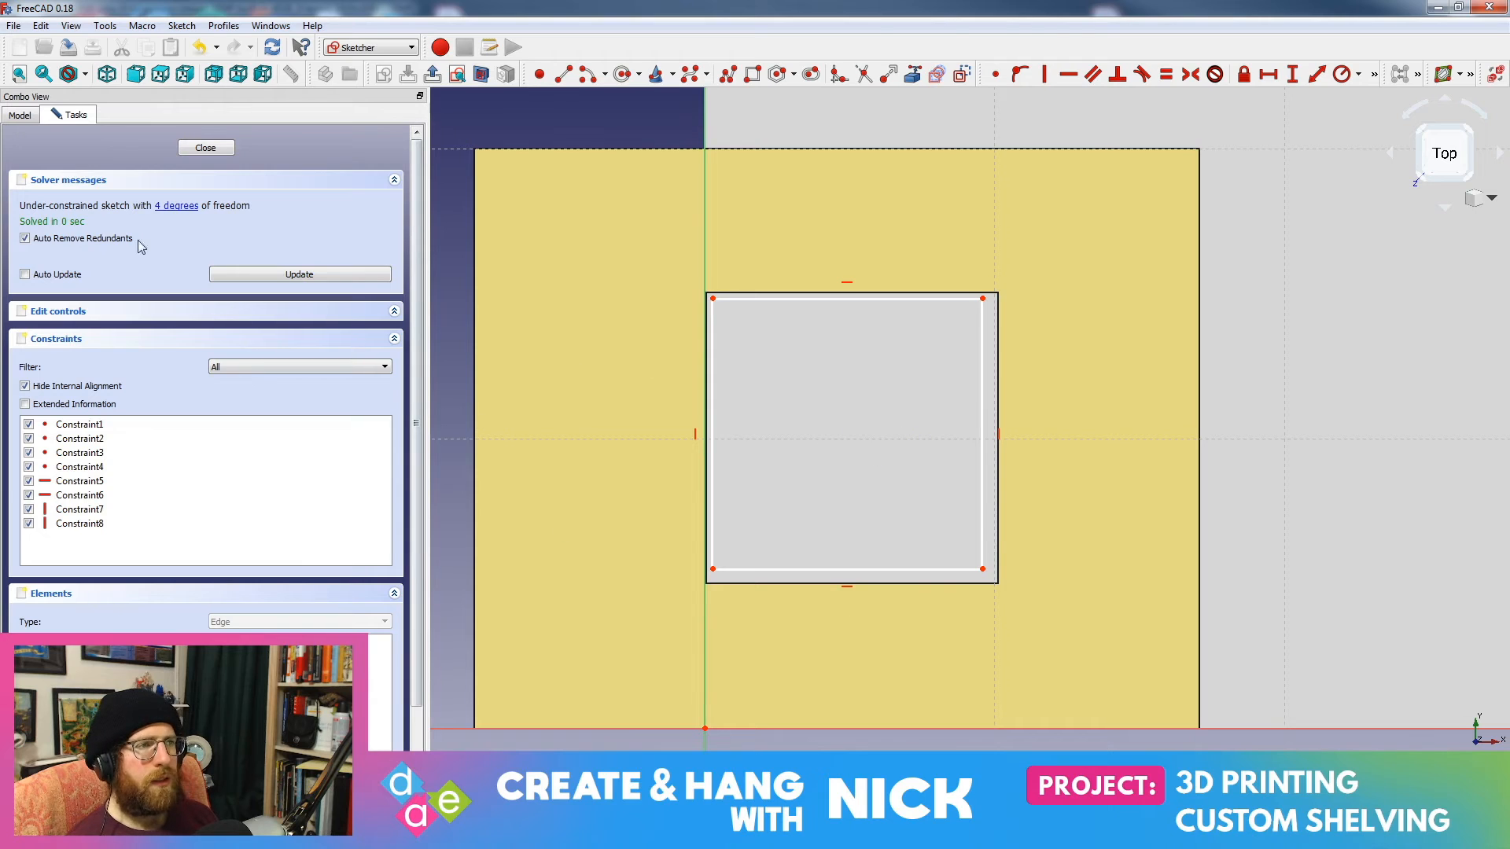
# Step: Constrain the rectangle's horizontal width to 10 mm
pyautogui.click(787, 298)
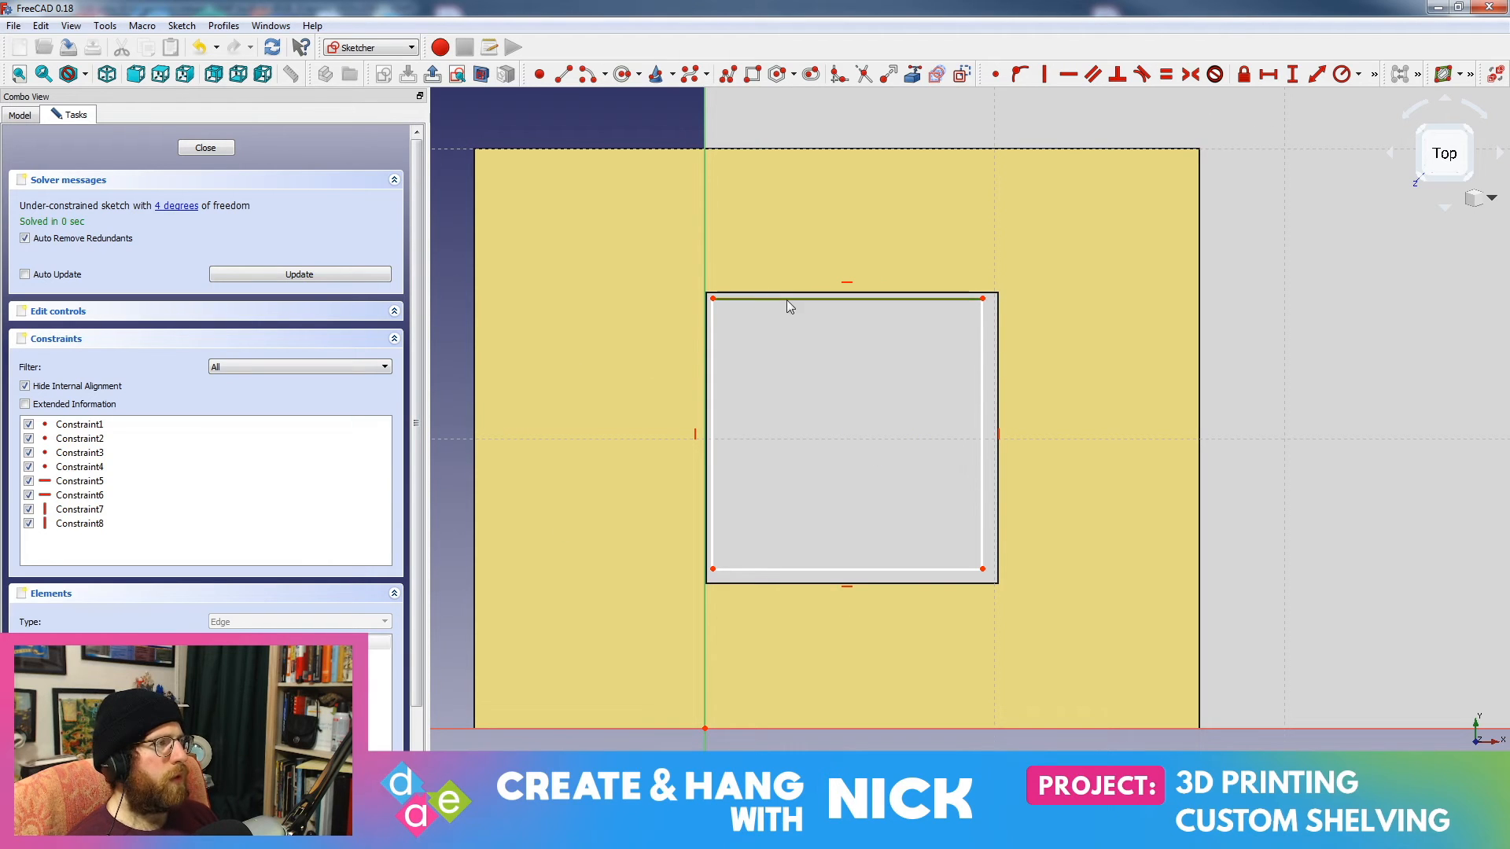
pyautogui.click(1269, 75)
pyautogui.write('10')
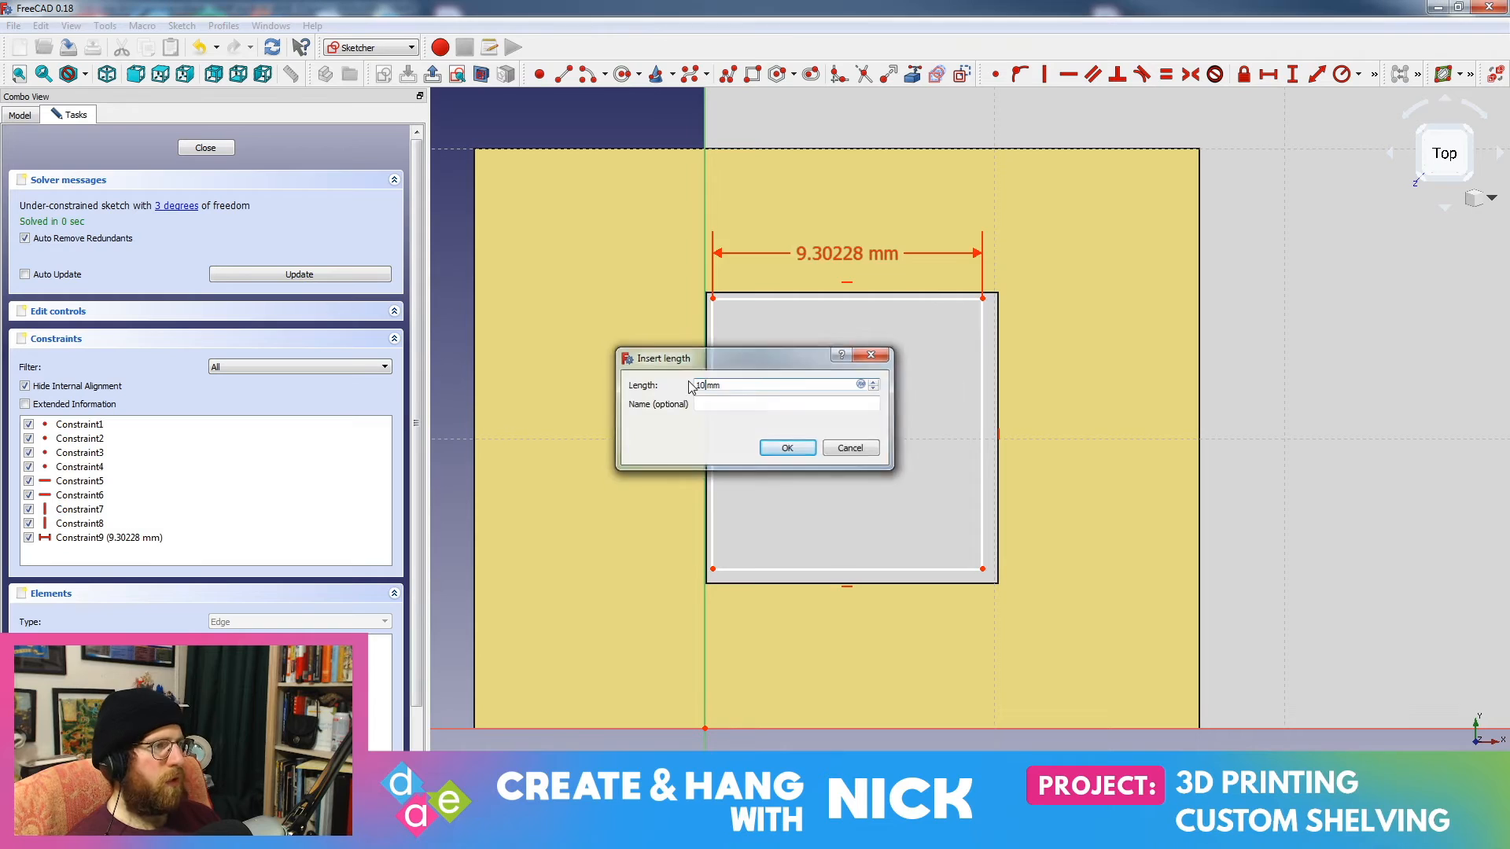
pyautogui.press('Return')
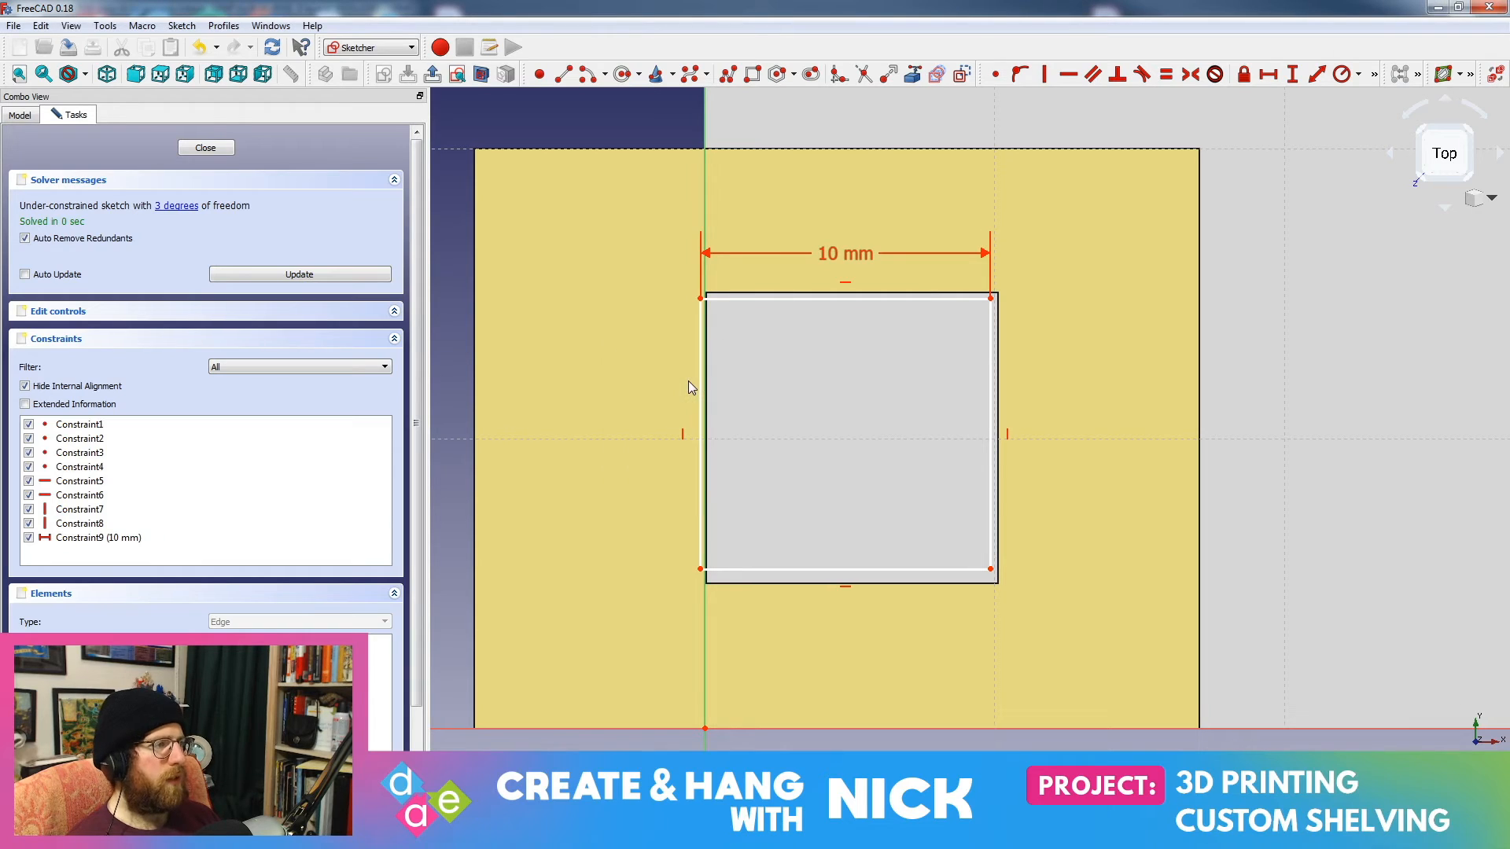
# Step: Make the rectangle's two horizontal sides equal and constrain its vertical height to 10 mm
pyautogui.click(888, 568)
pyautogui.click(917, 299)
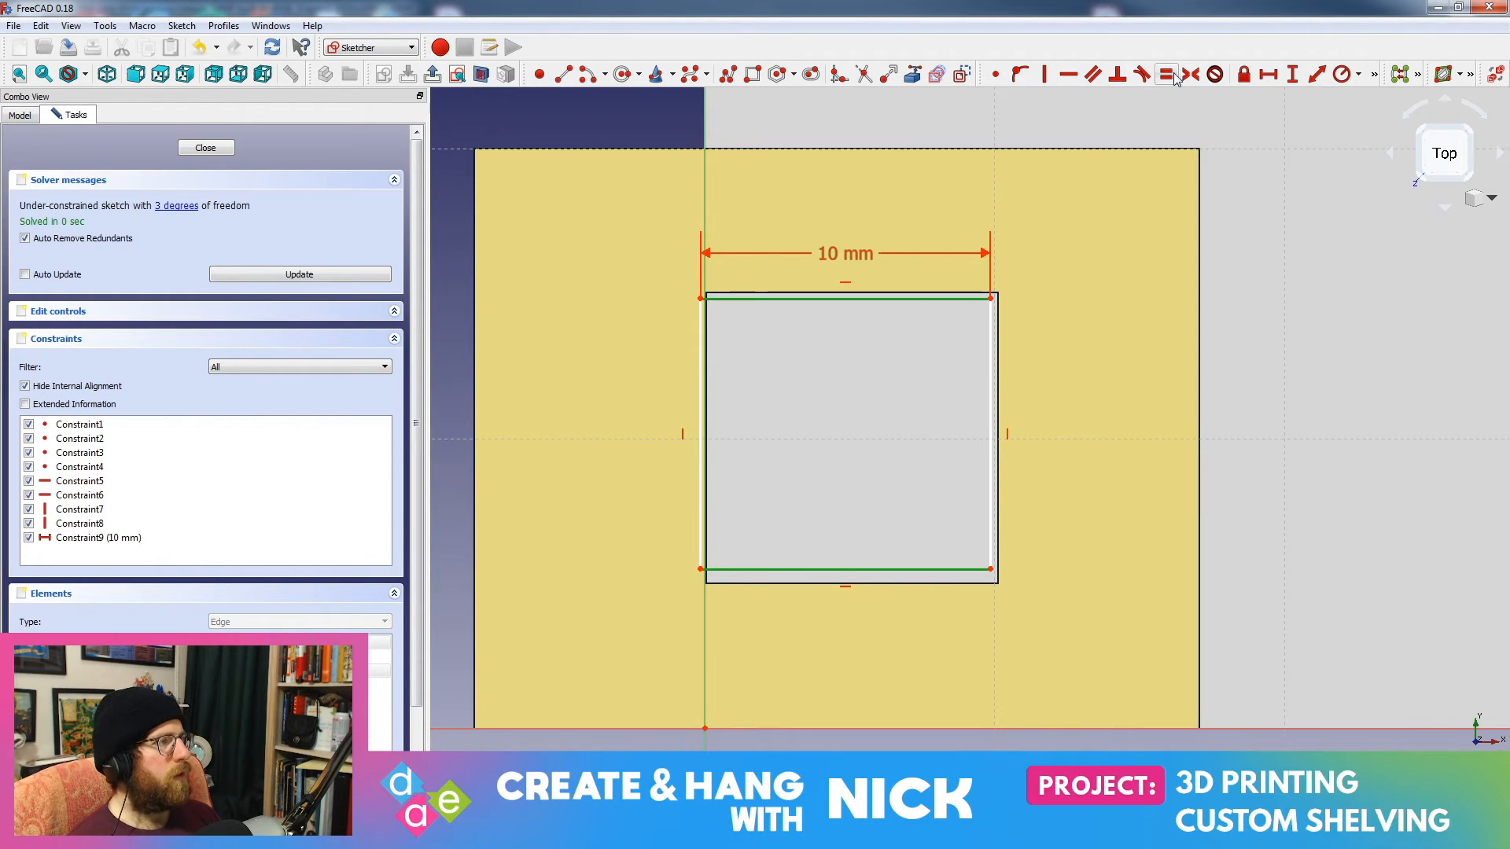
pyautogui.click(1168, 75)
pyautogui.click(989, 368)
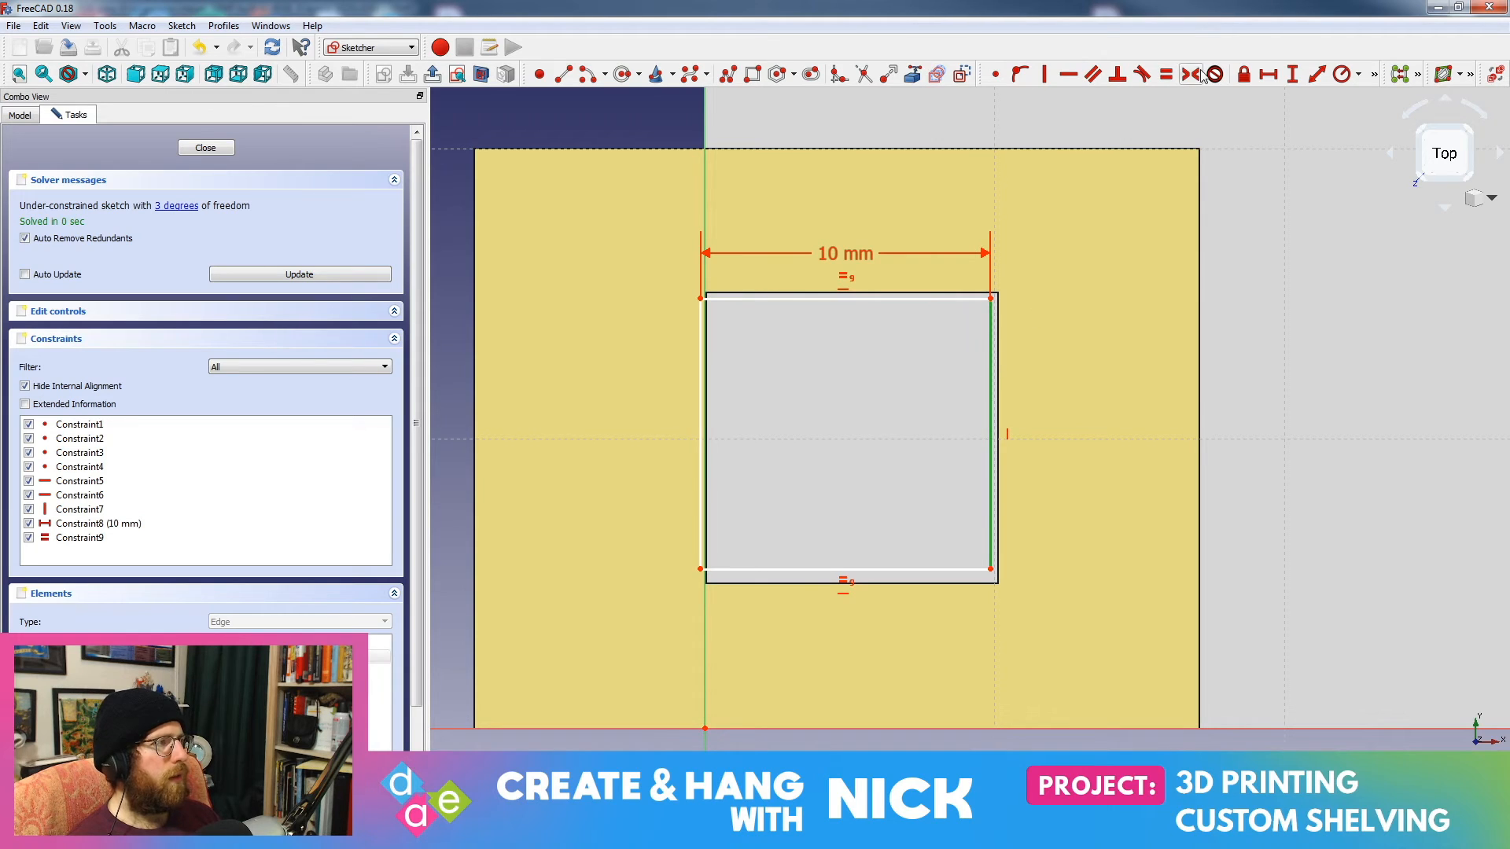
pyautogui.click(1292, 74)
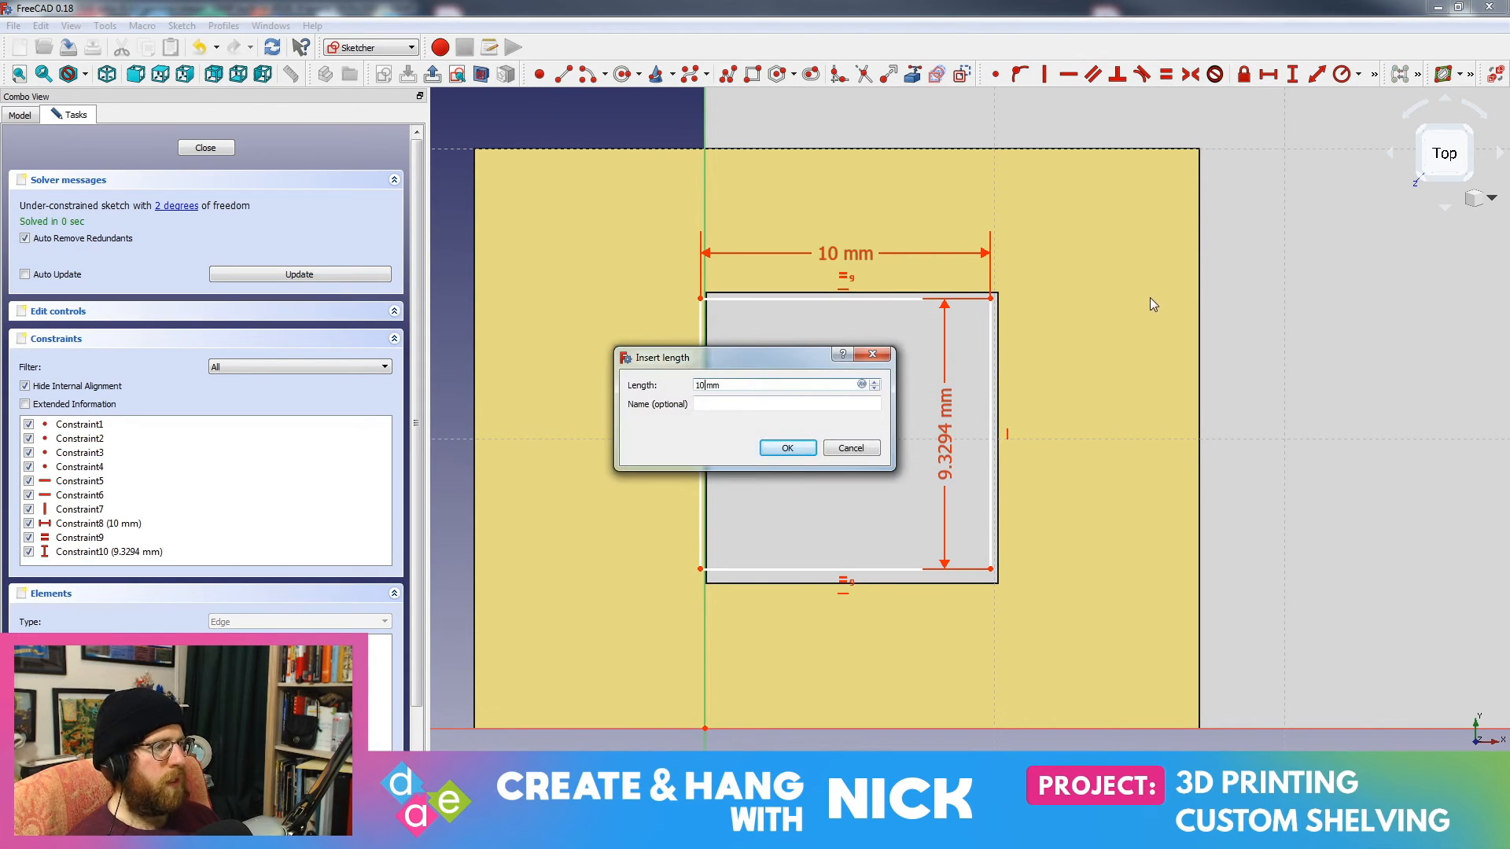
pyautogui.press('Return')
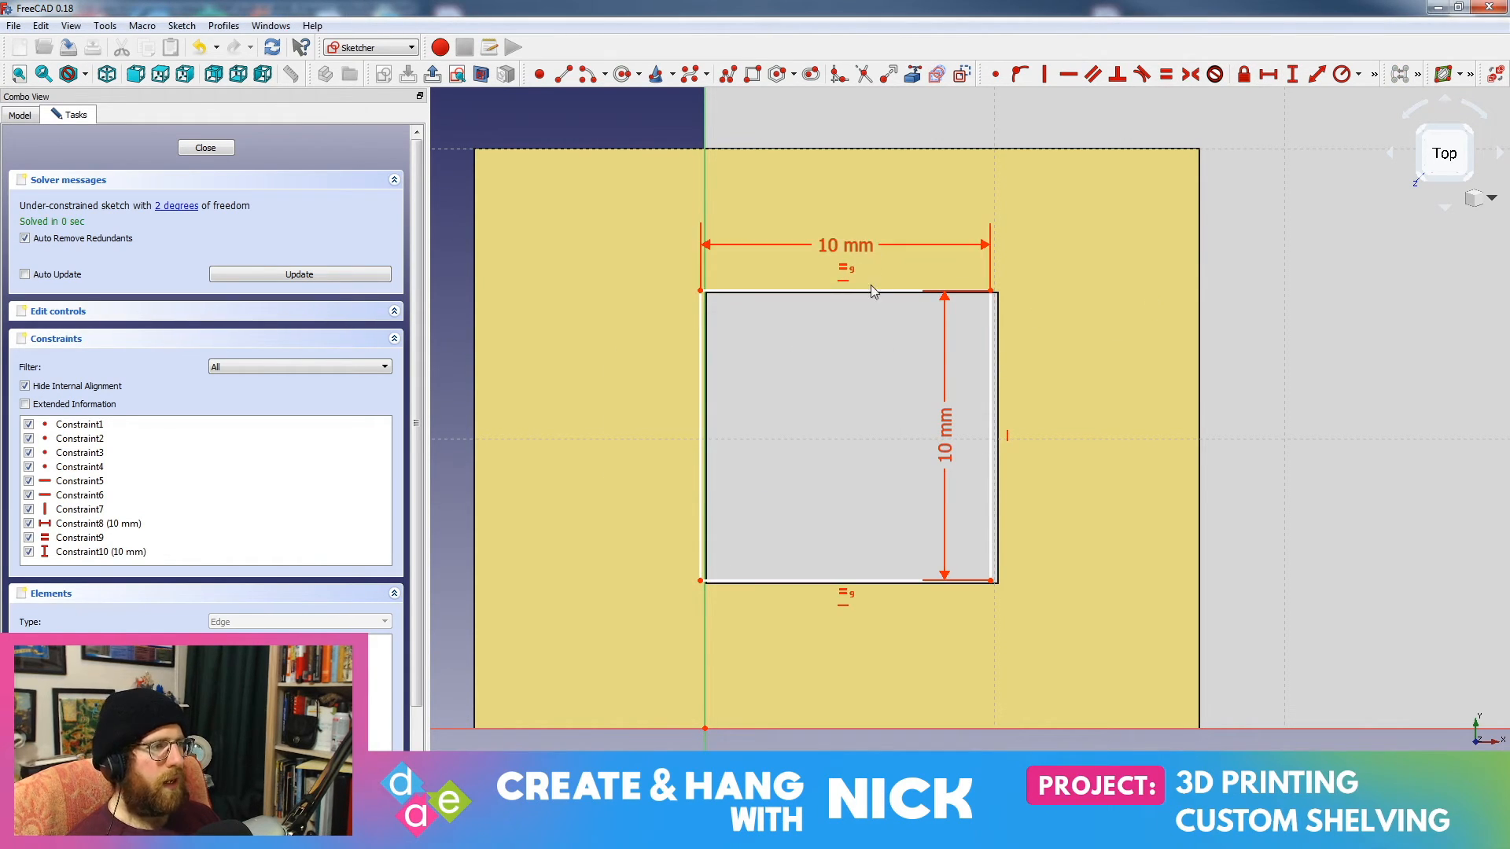
# Step: Move the height dimension clear of the square and reposition the square inside the socket opening
pyautogui.moveTo(945, 354); pyautogui.dragTo(1040, 426)
pyautogui.moveTo(890, 295); pyautogui.dragTo(1003, 405)
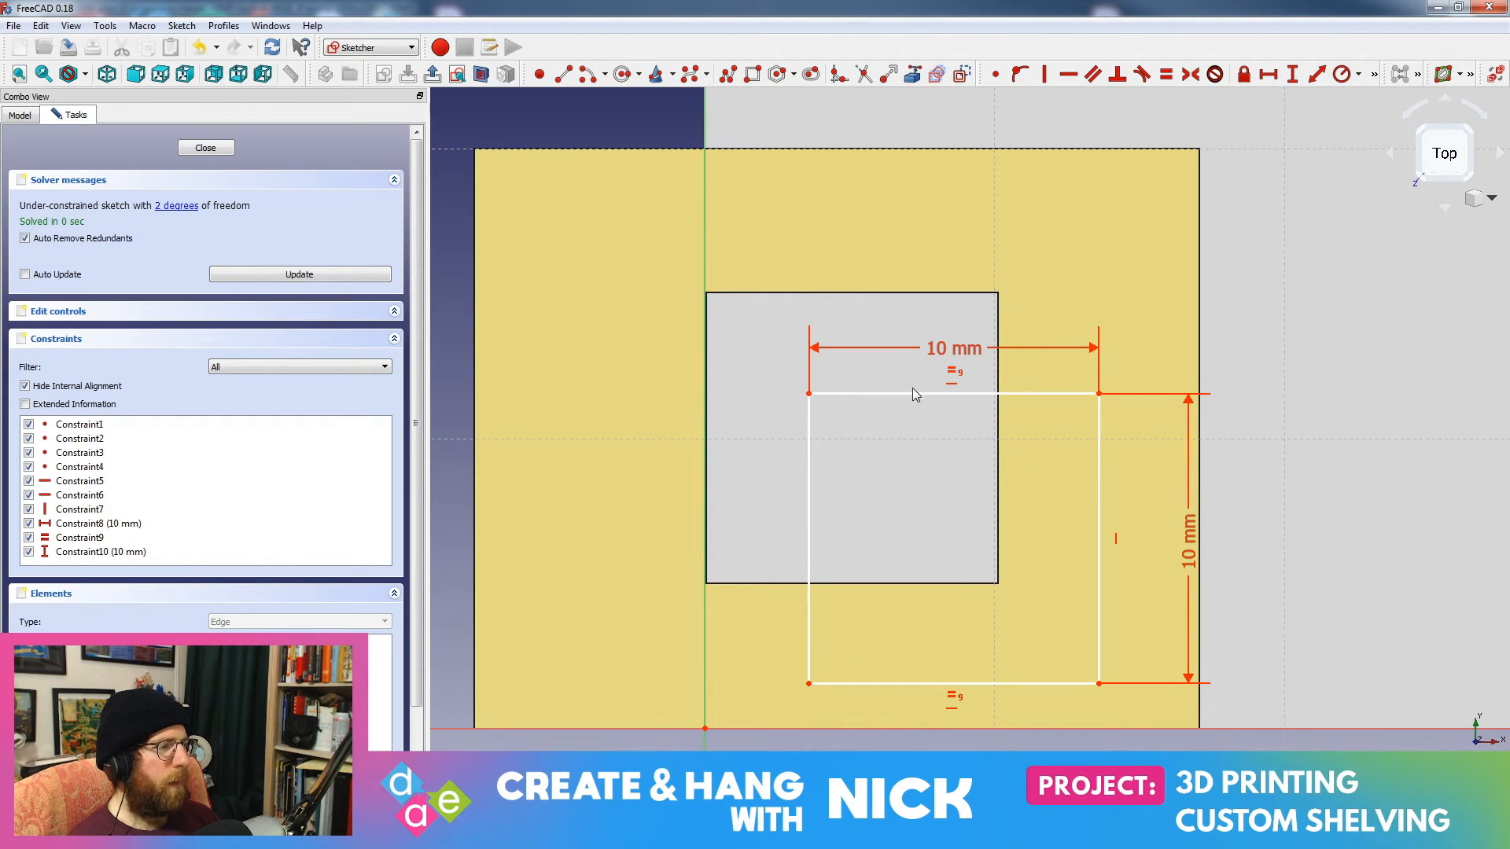
pyautogui.moveTo(910, 392); pyautogui.dragTo(895, 372)
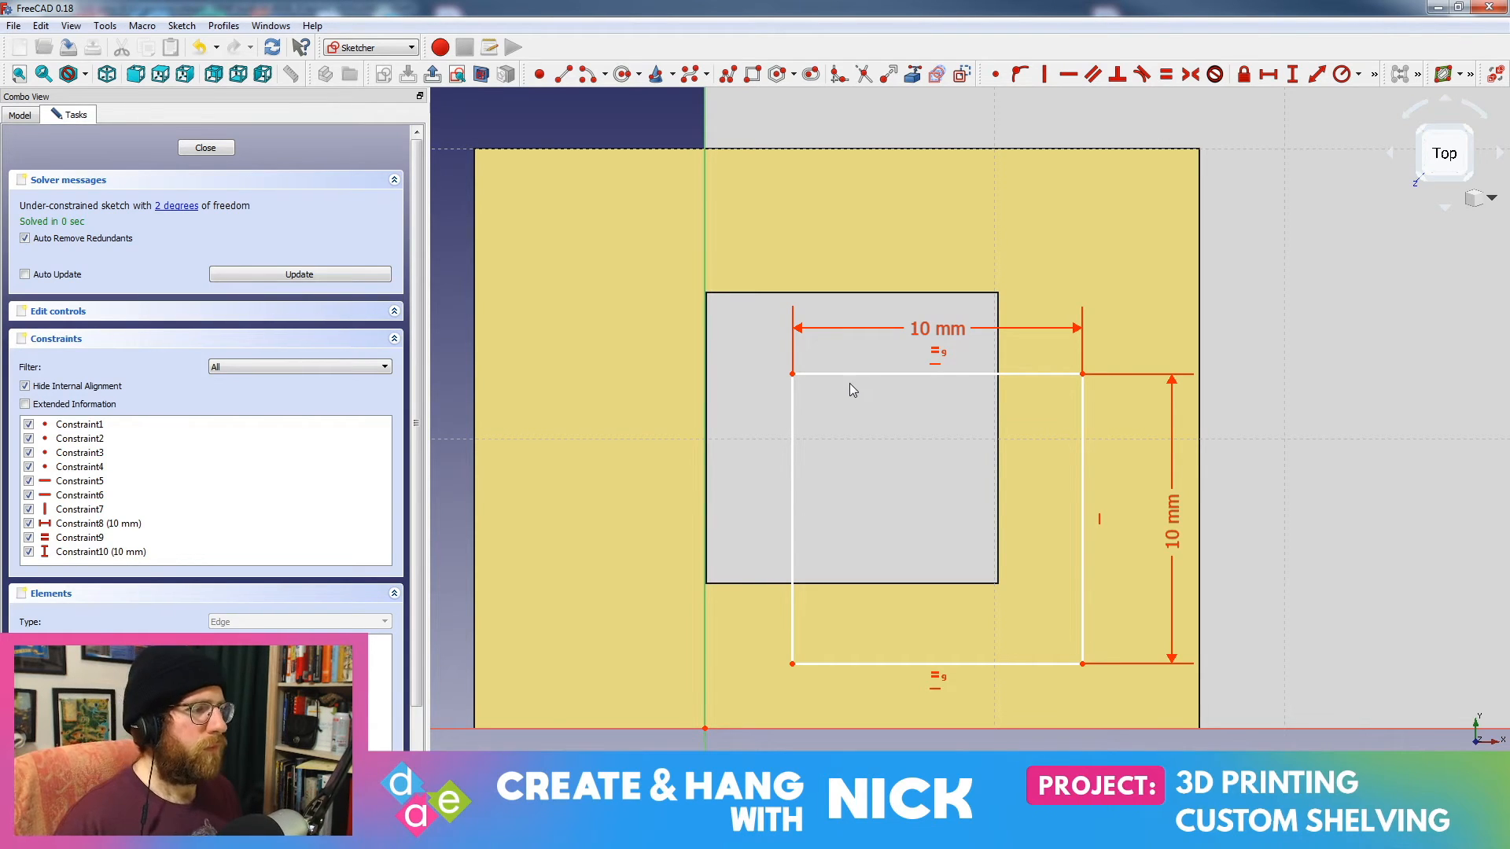
pyautogui.moveTo(851, 375)
pyautogui.mouseDown()
pyautogui.moveTo(866, 310)
pyautogui.moveTo(767, 302)
pyautogui.mouseUp()
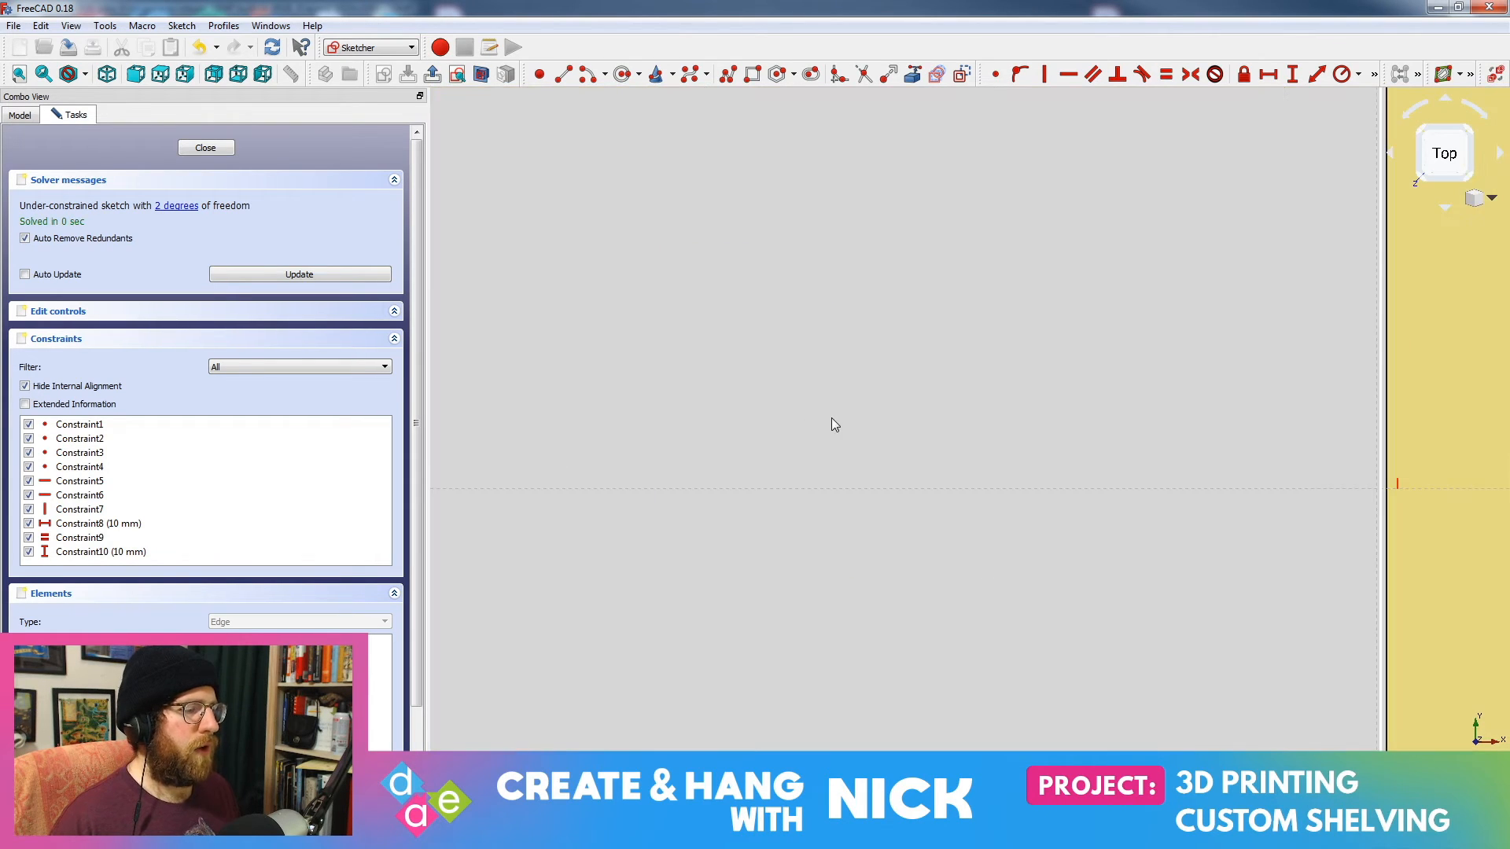
pyautogui.moveTo(908, 303)
pyautogui.mouseDown()
pyautogui.moveTo(933, 288)
pyautogui.moveTo(909, 303)
pyautogui.mouseUp()
# Step: Examine the clearance between the 10 mm square and the socket's edges up close and at an angle, and close the sketch
pyautogui.scroll(6, 807, 356)
pyautogui.scroll(4, 806, 355)
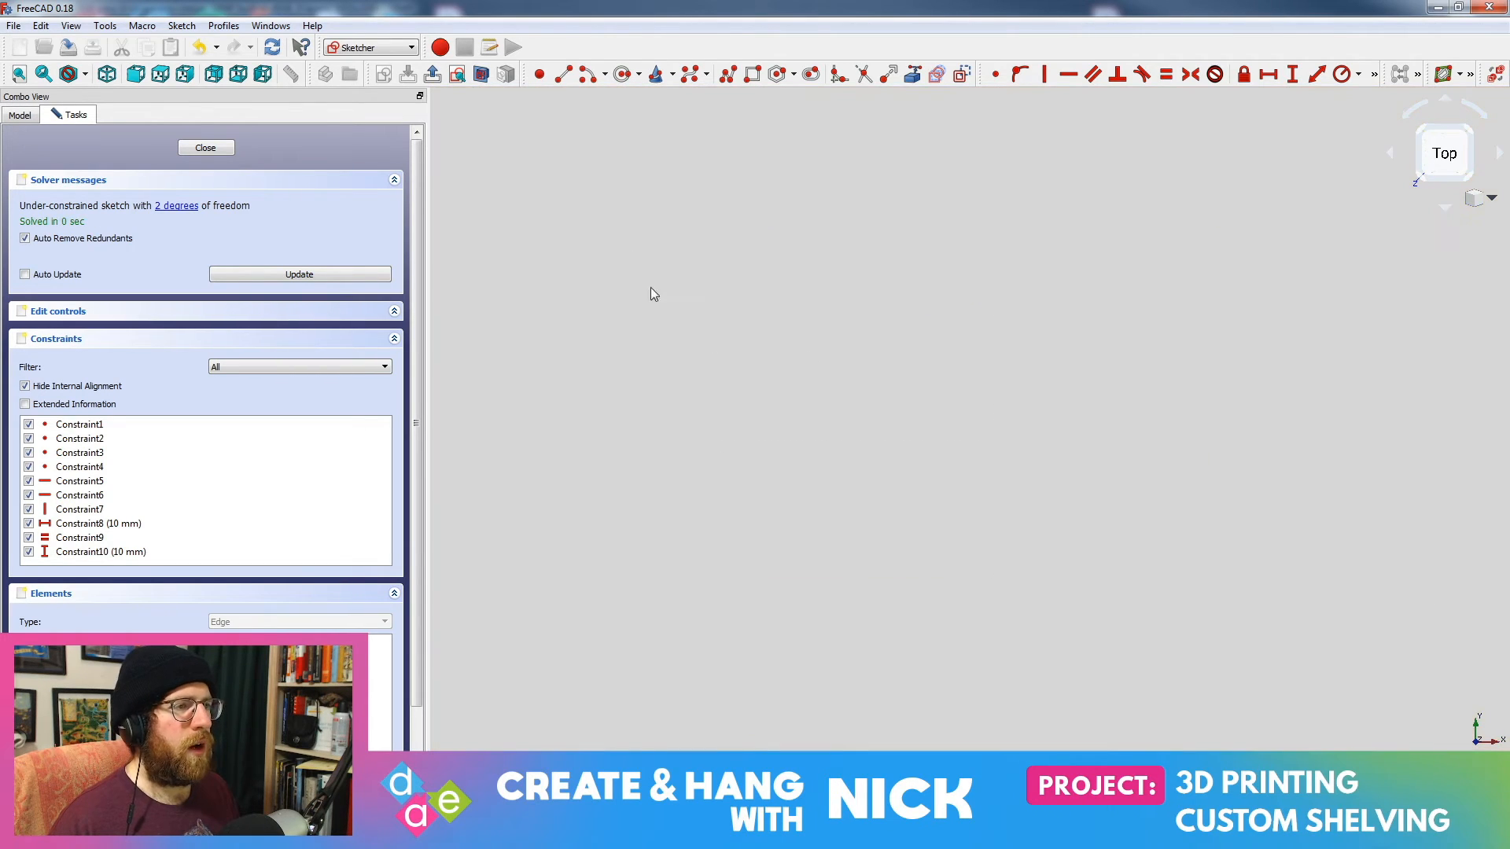
pyautogui.moveTo(598, 250); pyautogui.dragTo(1156, 705, button='middle')
pyautogui.scroll(2, 805, 505)
pyautogui.scroll(-8, 801, 507)
pyautogui.scroll(-4, 802, 524)
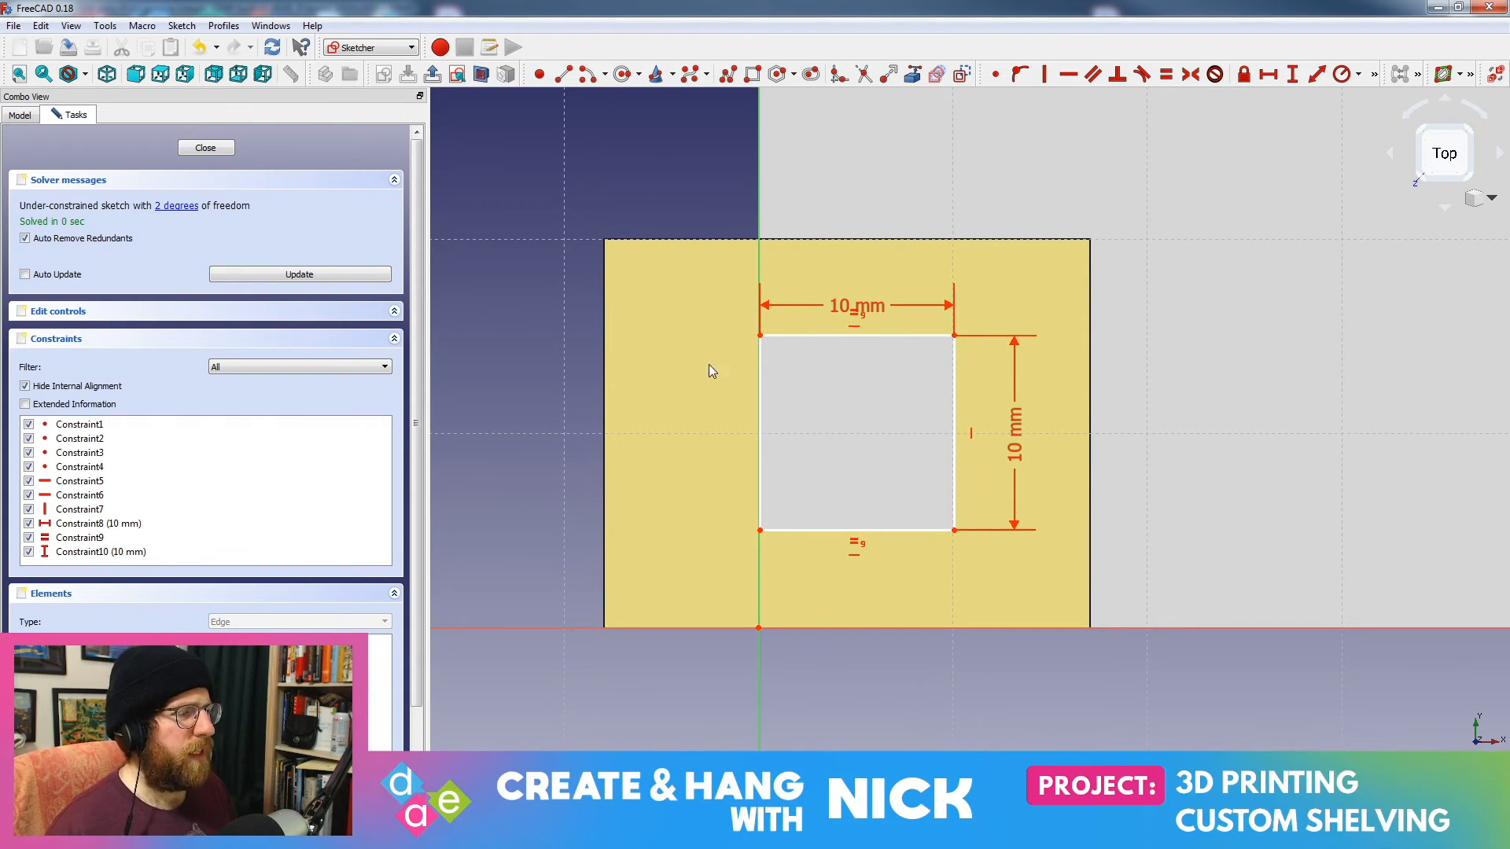
pyautogui.scroll(6, 790, 522)
pyautogui.moveTo(826, 556)
pyautogui.mouseDown(button='middle')
pyautogui.moveTo(752, 421)
pyautogui.moveTo(1210, 404)
pyautogui.moveTo(1125, 492)
pyautogui.moveTo(978, 526)
pyautogui.moveTo(983, 537)
pyautogui.mouseUp(button='middle')
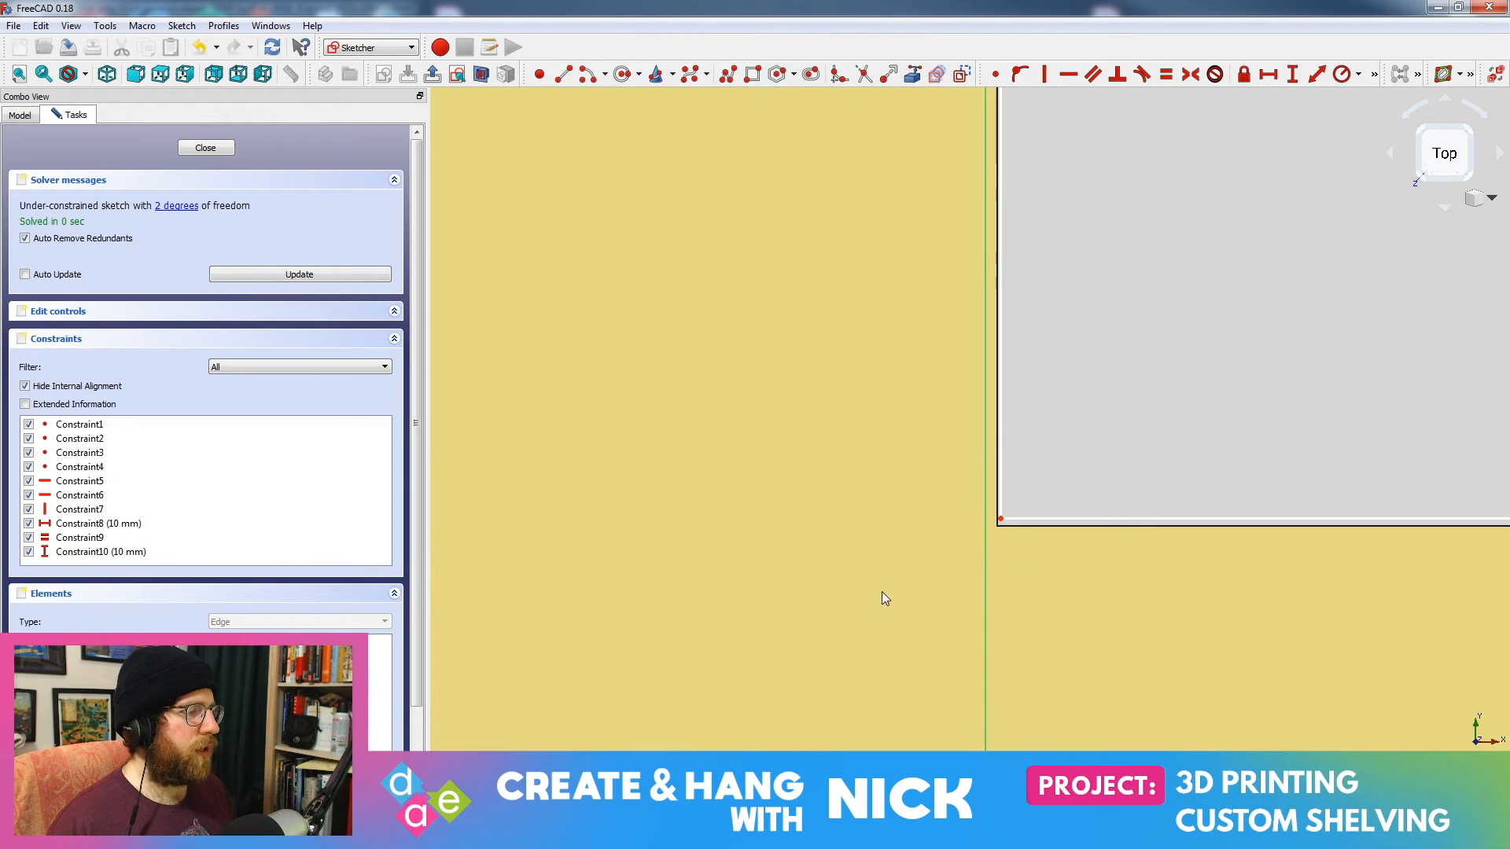
pyautogui.moveTo(880, 591)
pyautogui.mouseDown(button='middle')
pyautogui.moveTo(892, 436)
pyautogui.moveTo(909, 426)
pyautogui.mouseUp(button='middle')
pyautogui.scroll(-10, 909, 426)
pyautogui.moveTo(930, 354); pyautogui.dragTo(930, 626, button='middle')
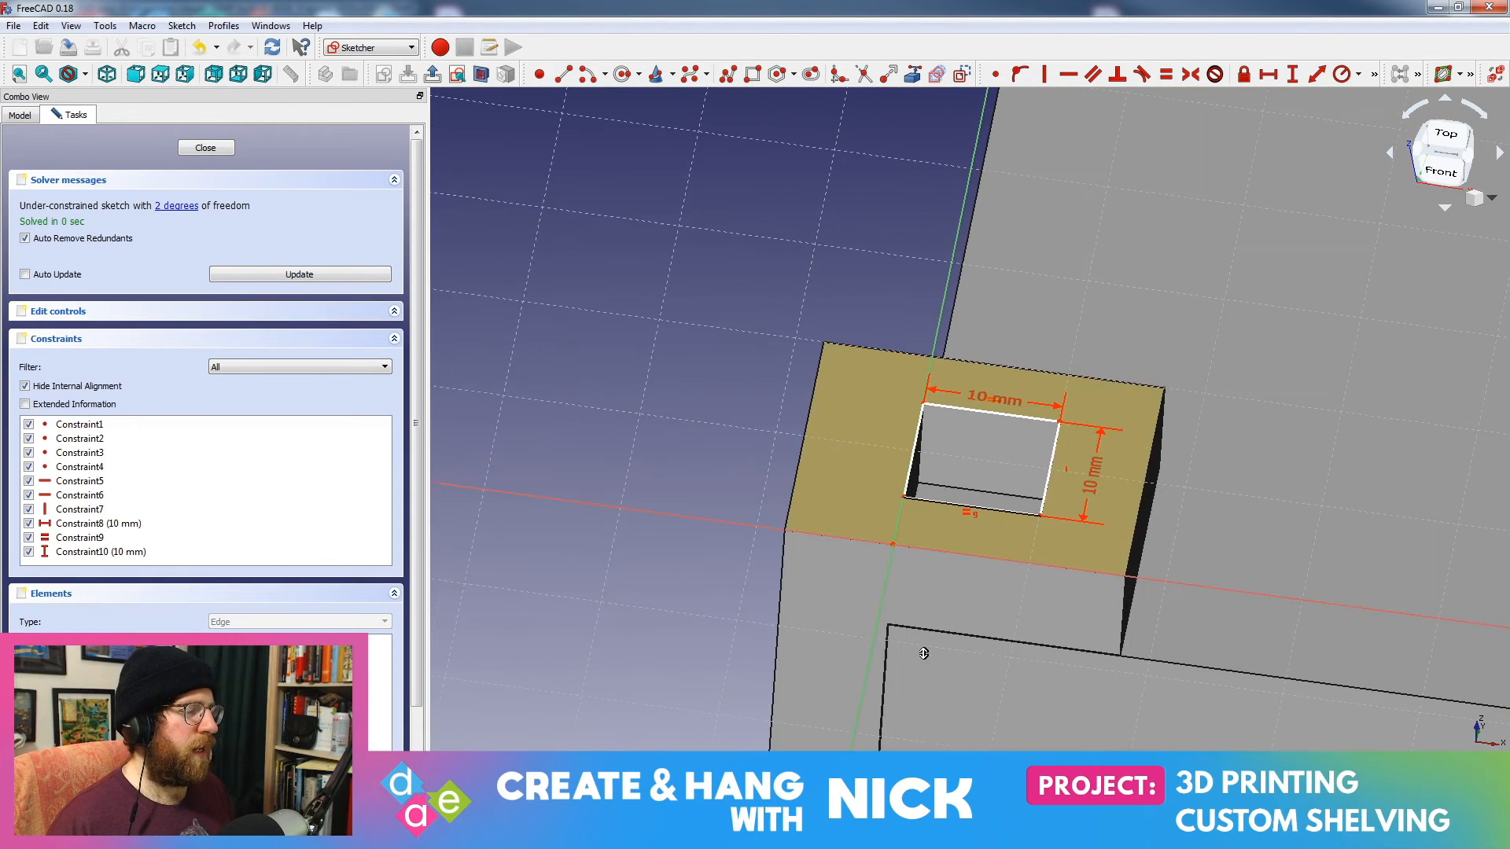
pyautogui.scroll(3, 930, 626)
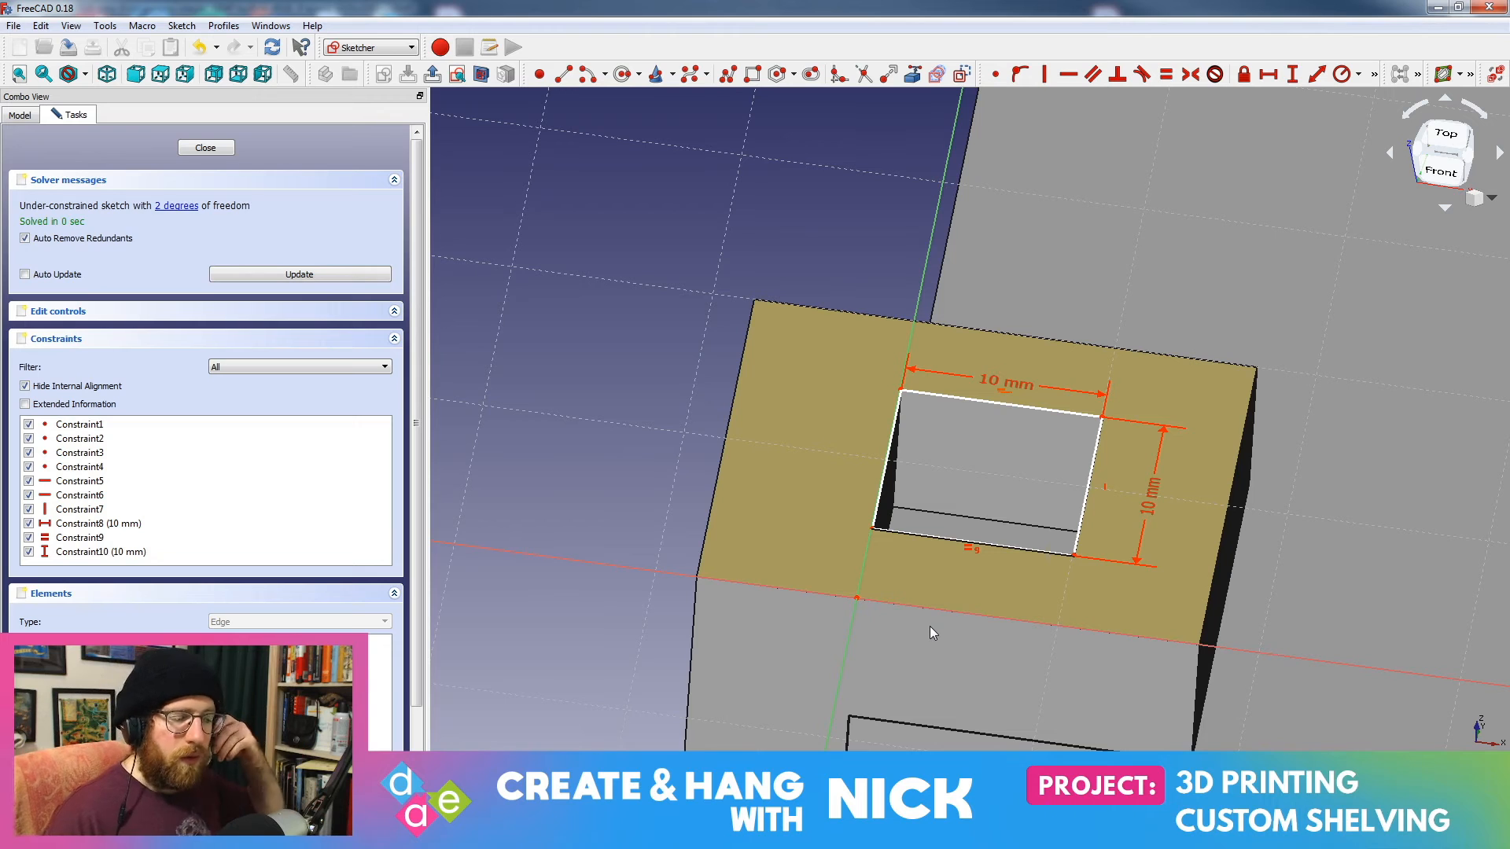
pyautogui.scroll(-3, 1004, 687)
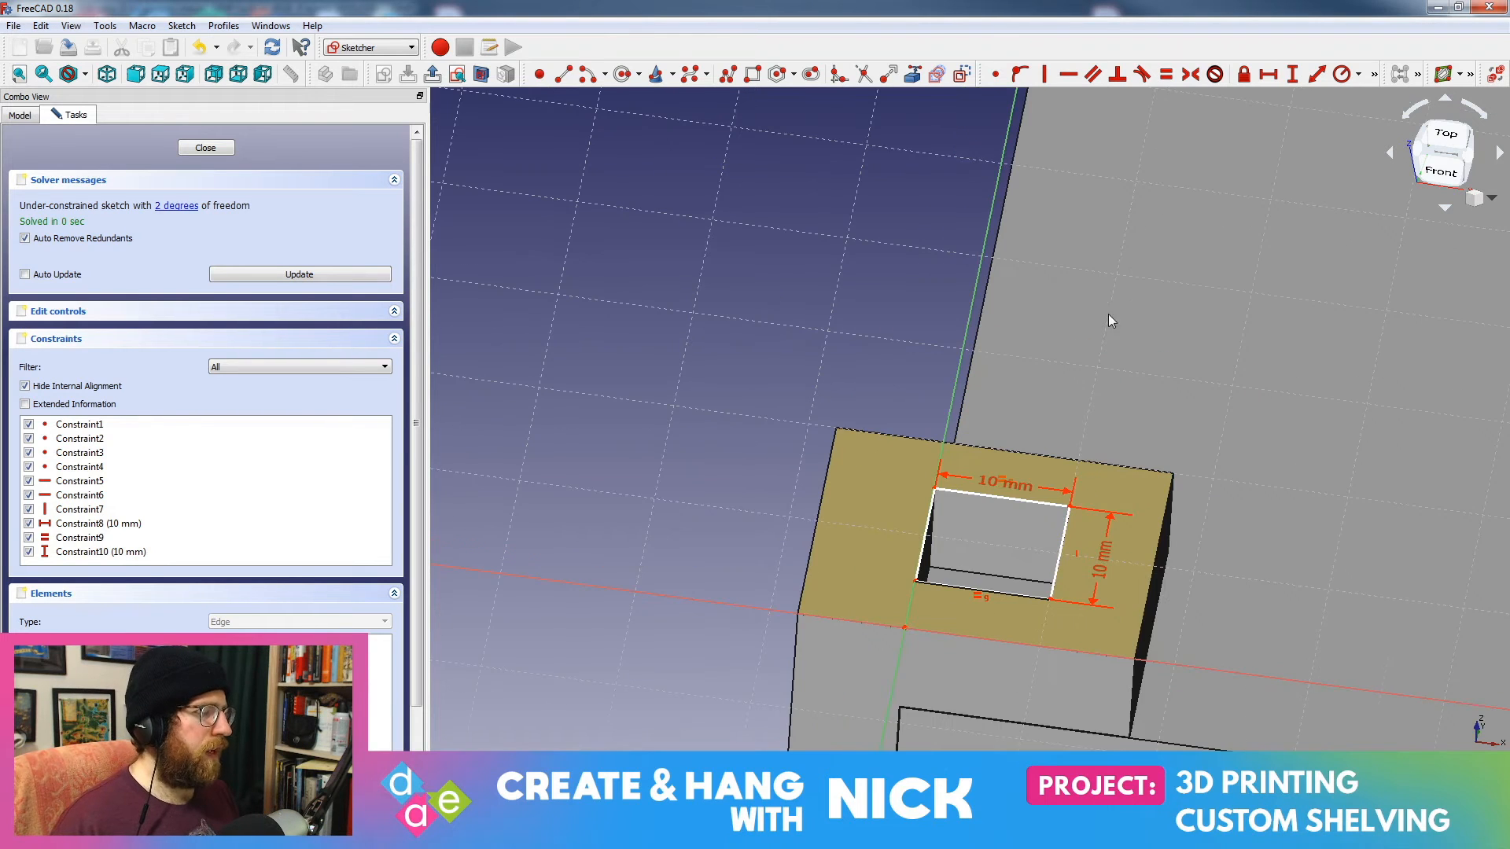
pyautogui.moveTo(1109, 320)
pyautogui.mouseDown(button='middle')
pyautogui.moveTo(1048, 364)
pyautogui.moveTo(1073, 301)
pyautogui.mouseUp(button='middle')
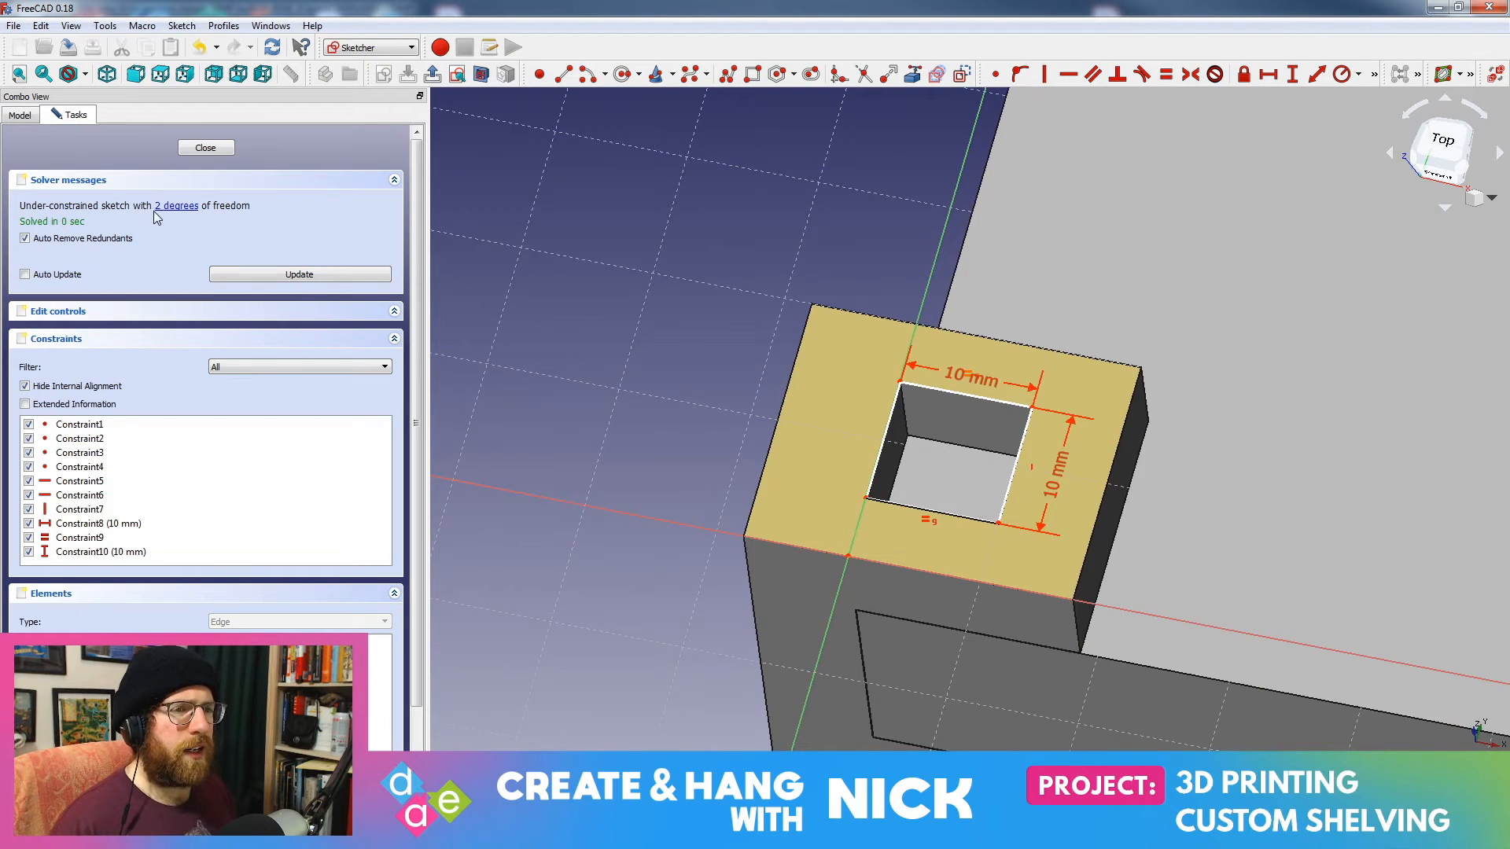
pyautogui.click(205, 148)
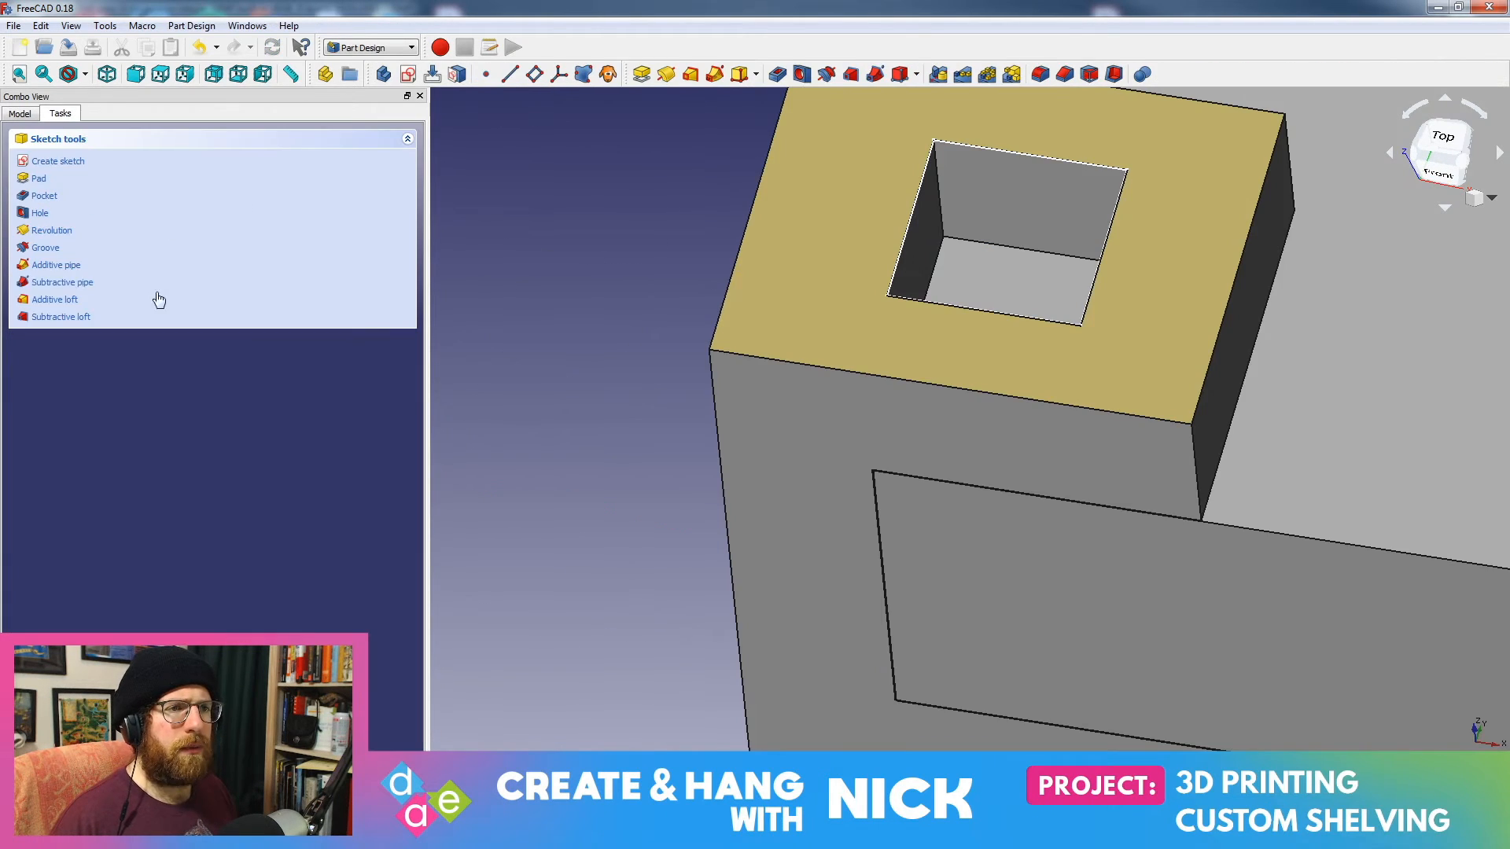
pyautogui.click(47, 190)
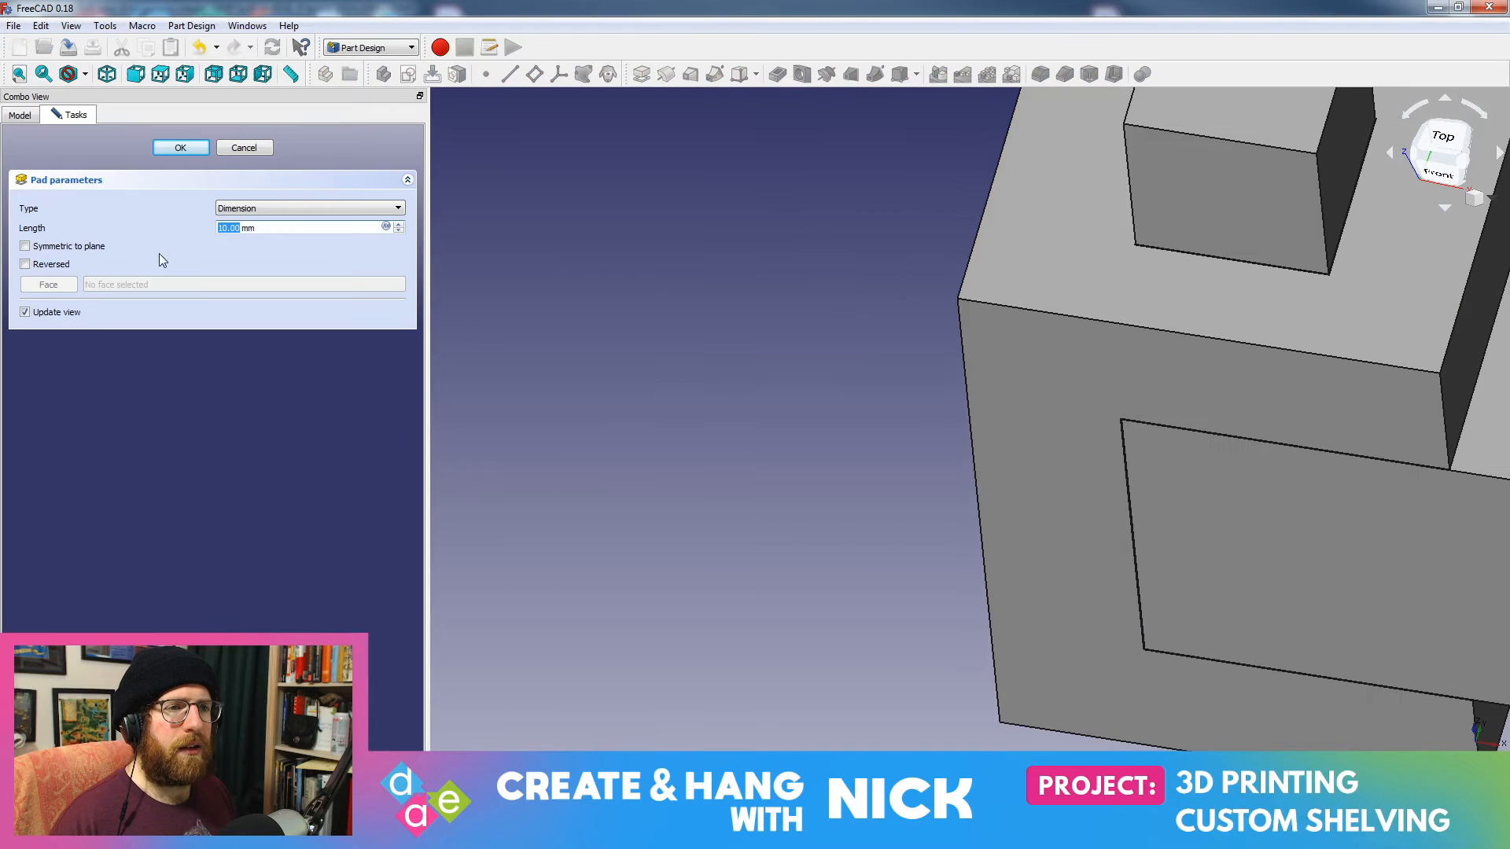
pyautogui.click(301, 208)
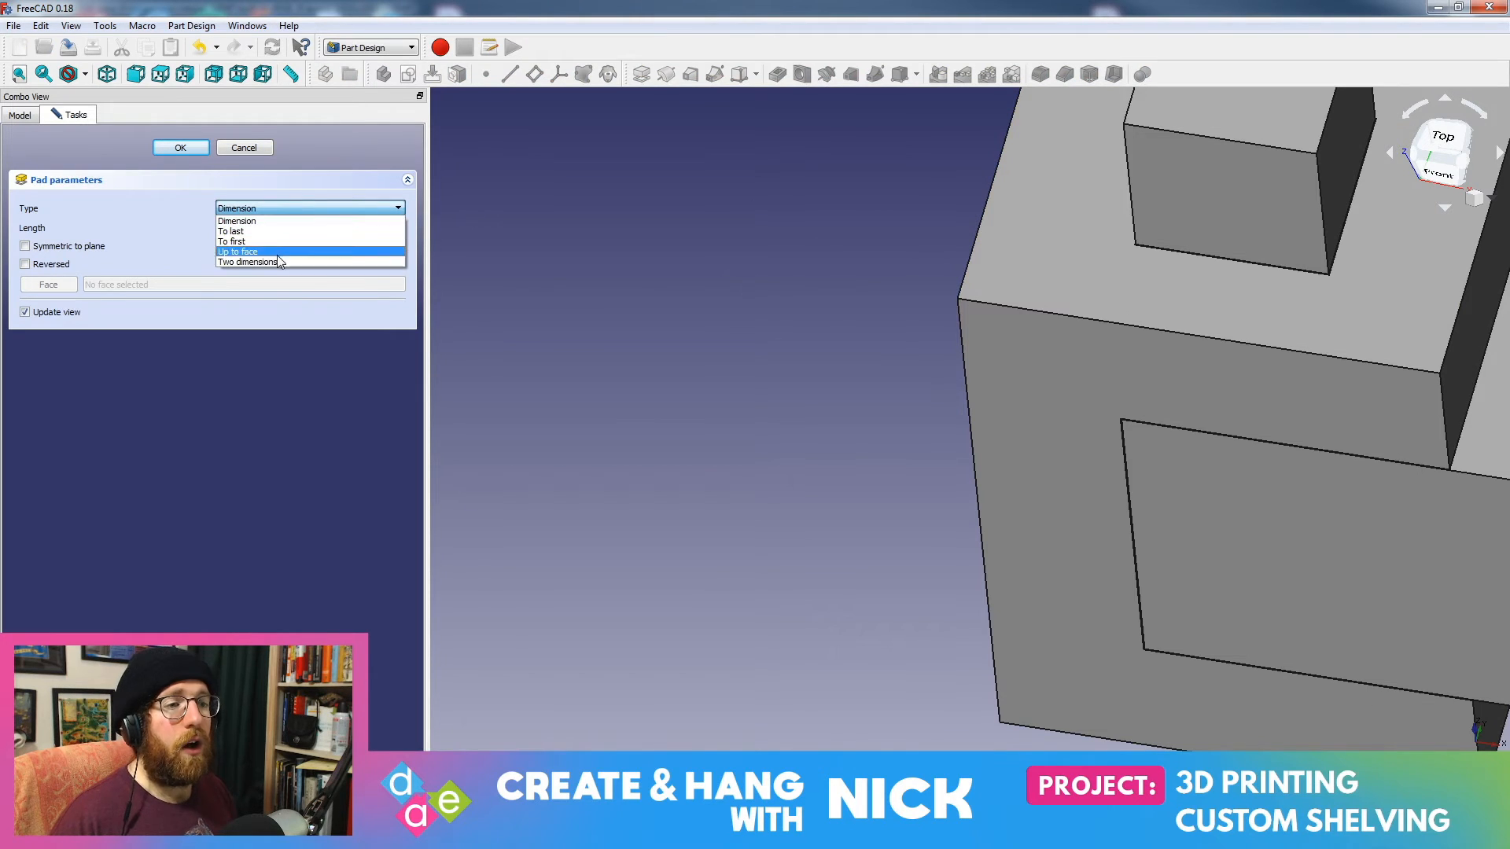
pyautogui.click(260, 144)
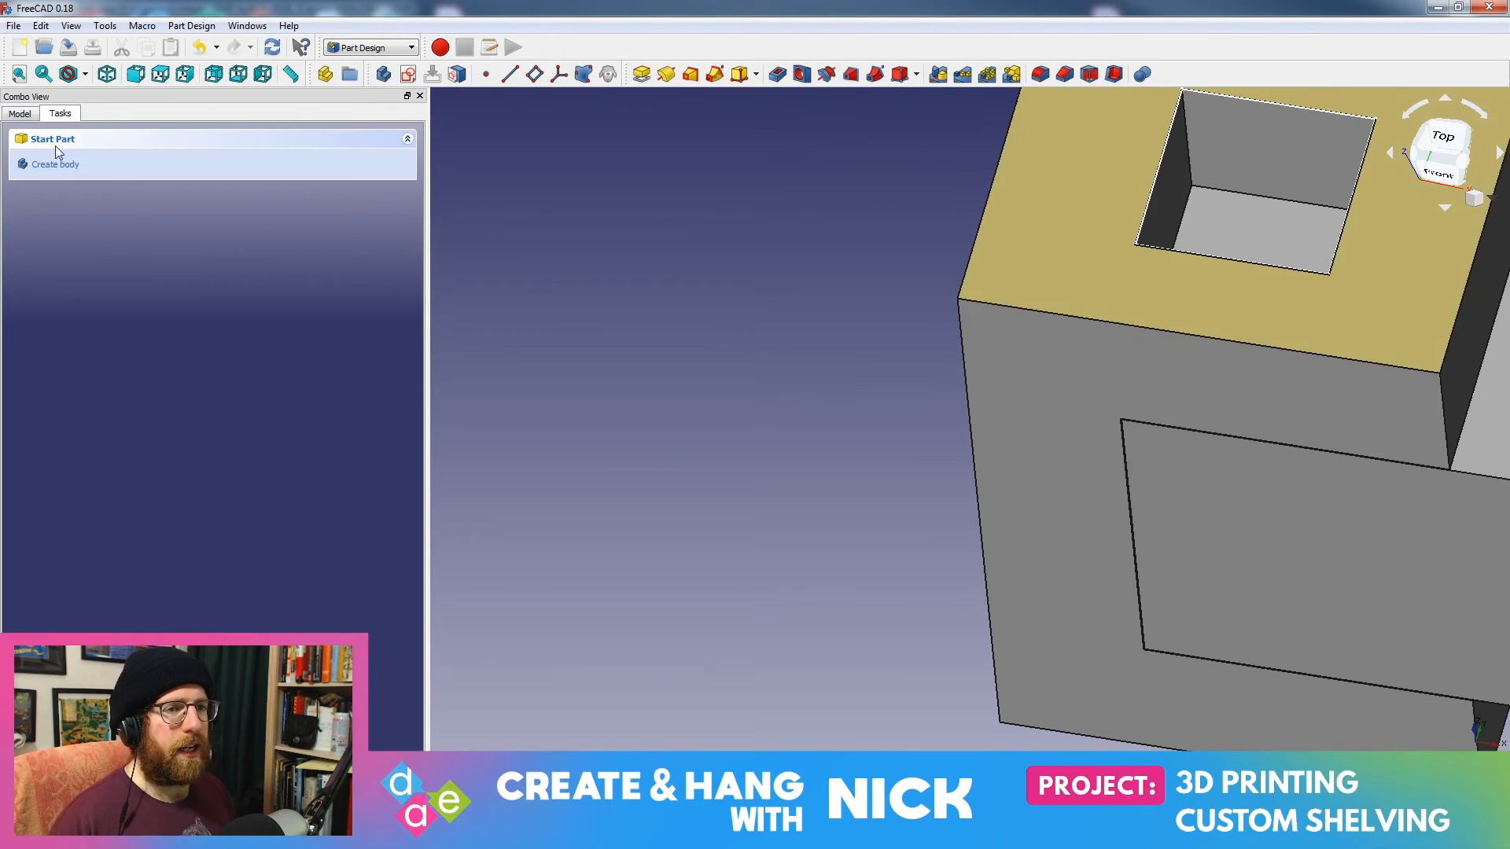
# Step: Hide the Corner Support body and select an edge of the new square sketch
pyautogui.click(21, 115)
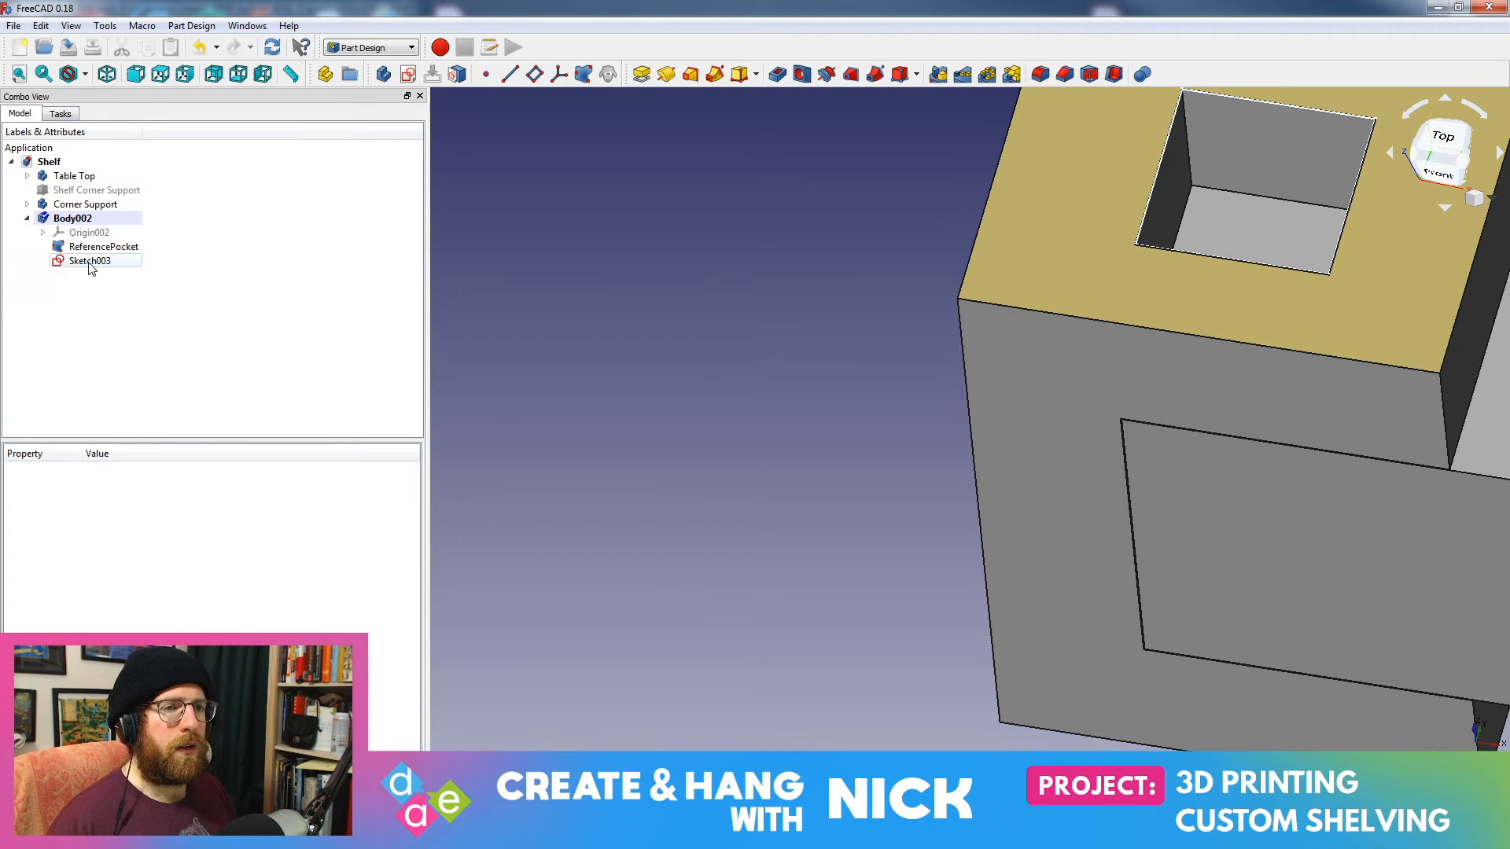
pyautogui.click(85, 204)
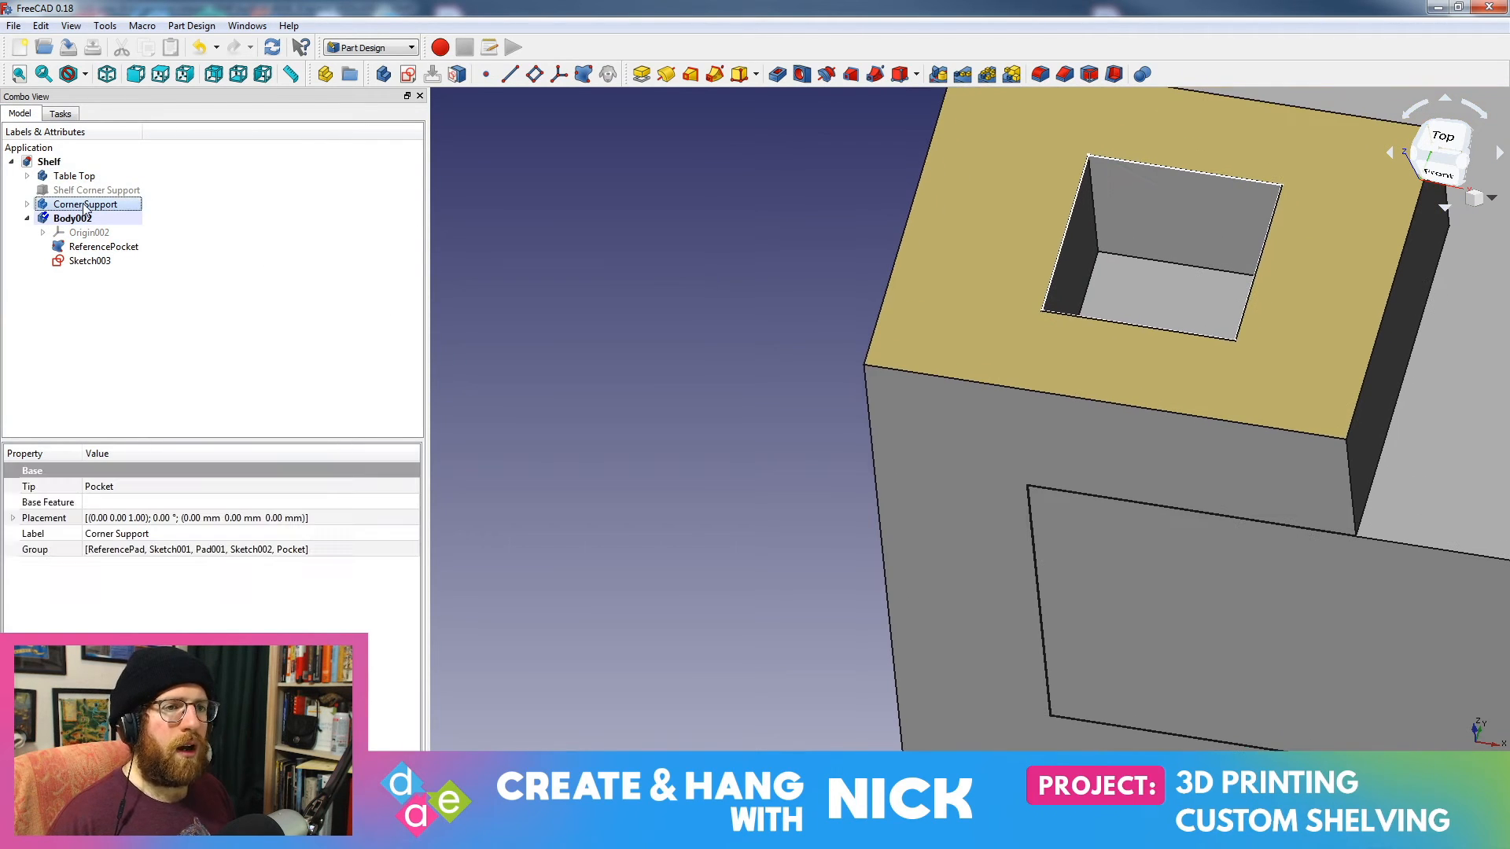
pyautogui.press('space')
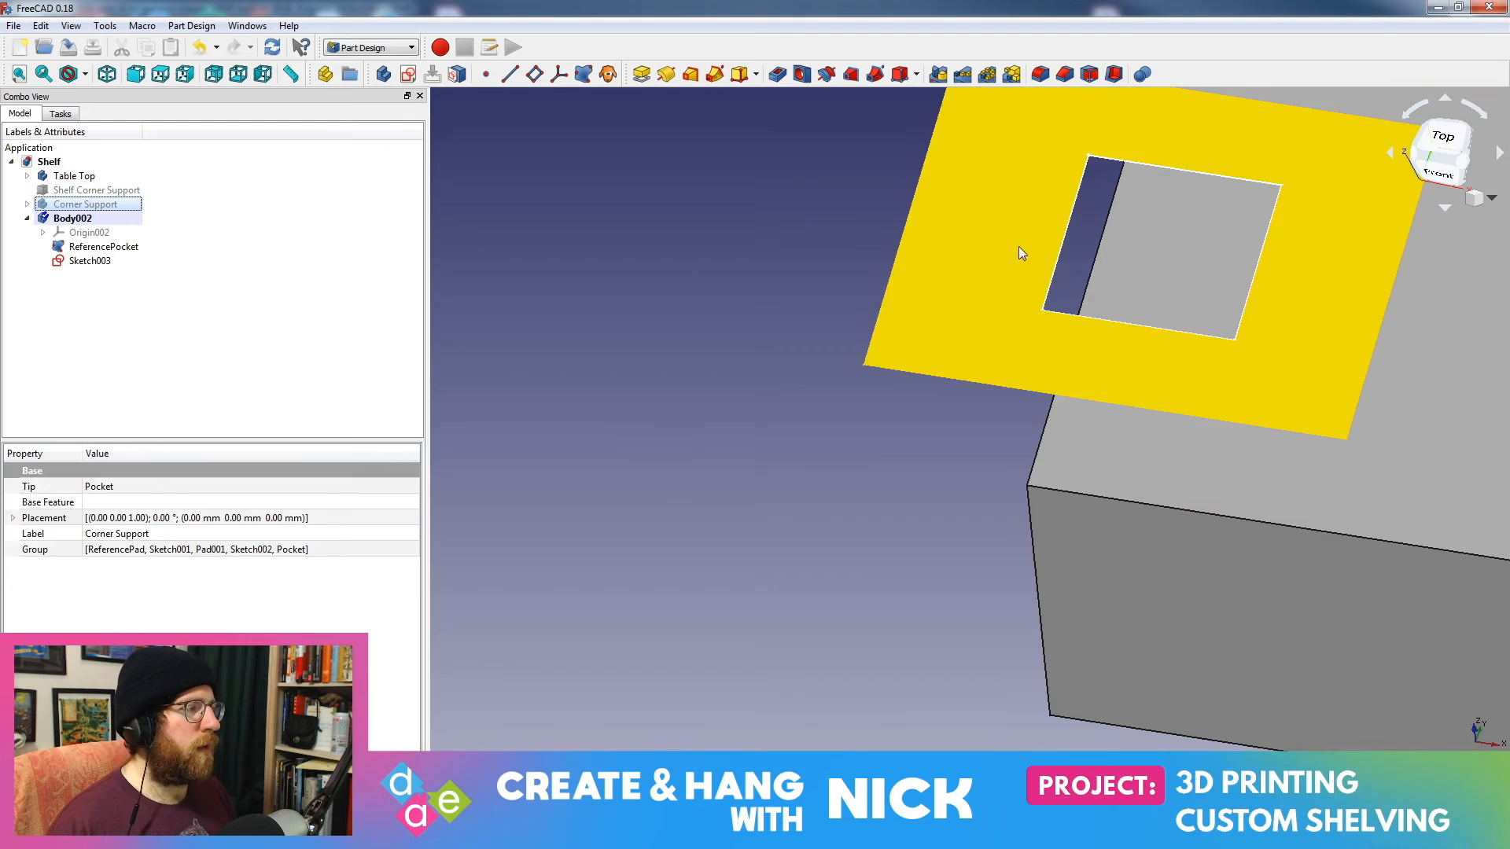
pyautogui.click(1071, 228)
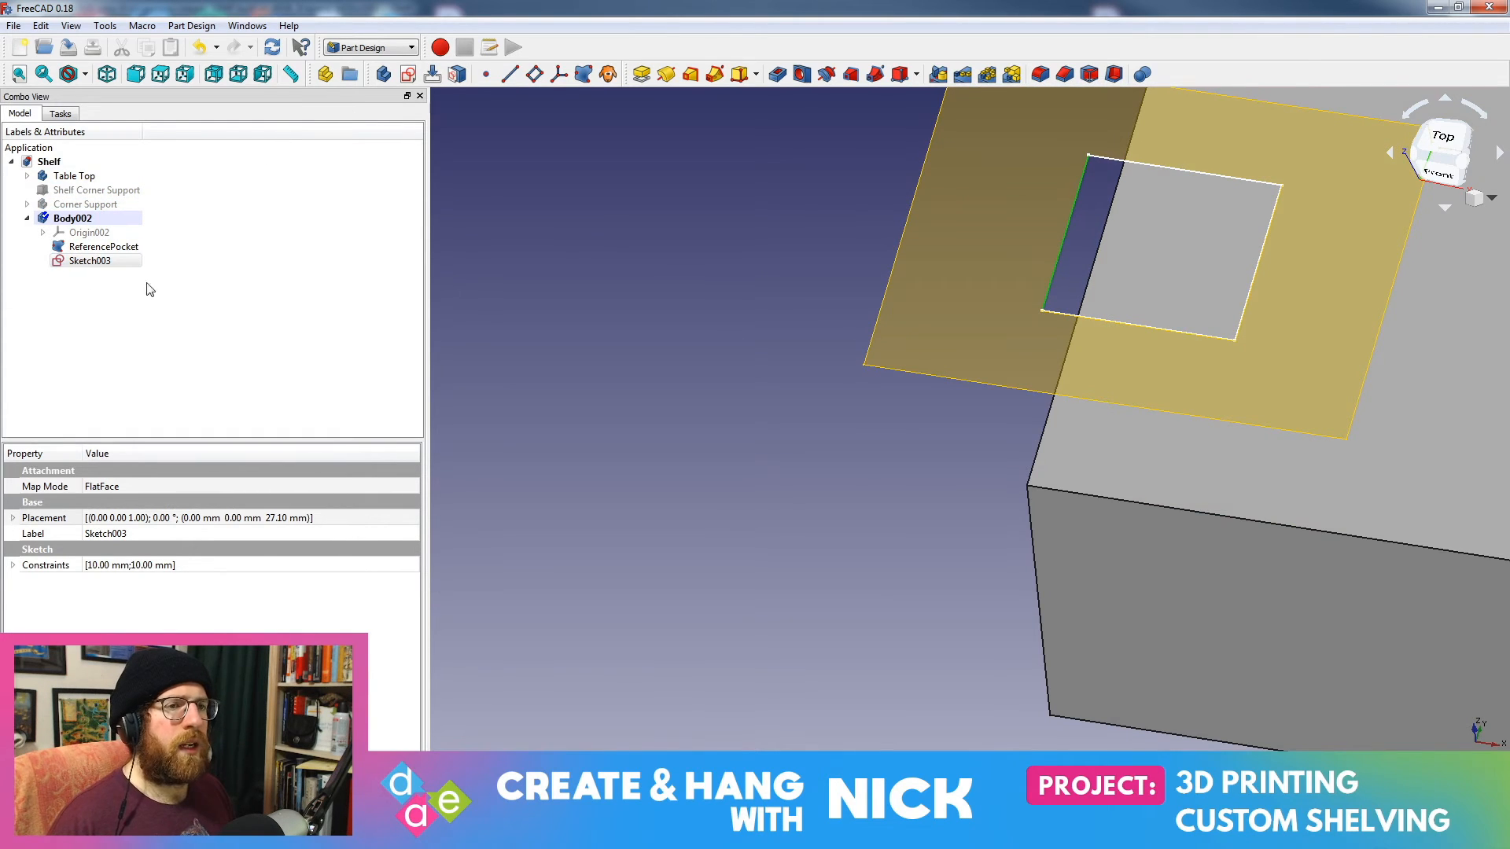
# Step: Reopen the 10 mm square's sketch, move the square aside, and reference the socket opening's four edges as external geometry
pyautogui.doubleClick(87, 263)
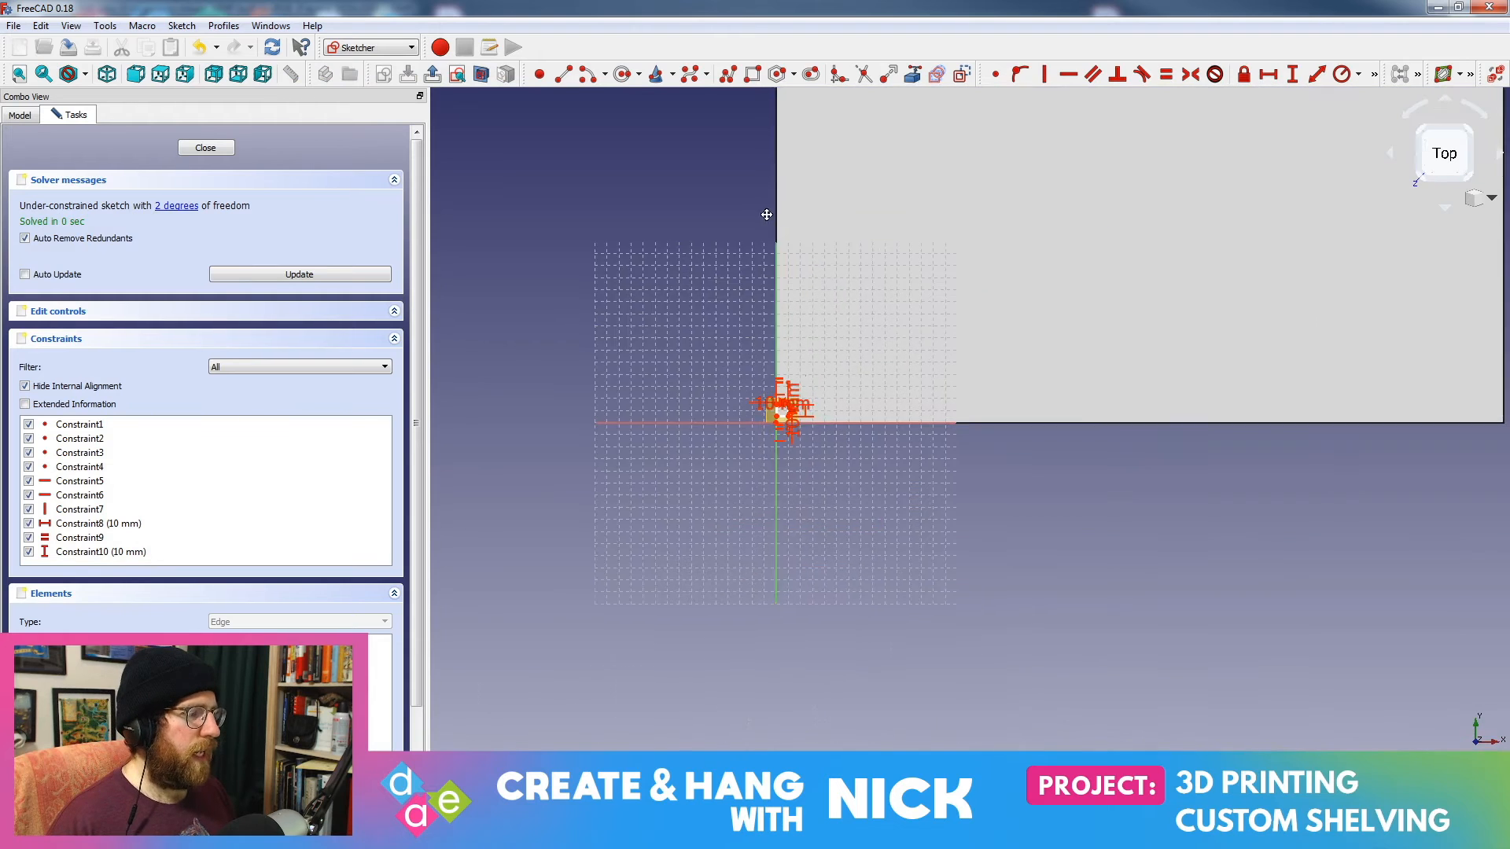
pyautogui.scroll(10, 823, 401)
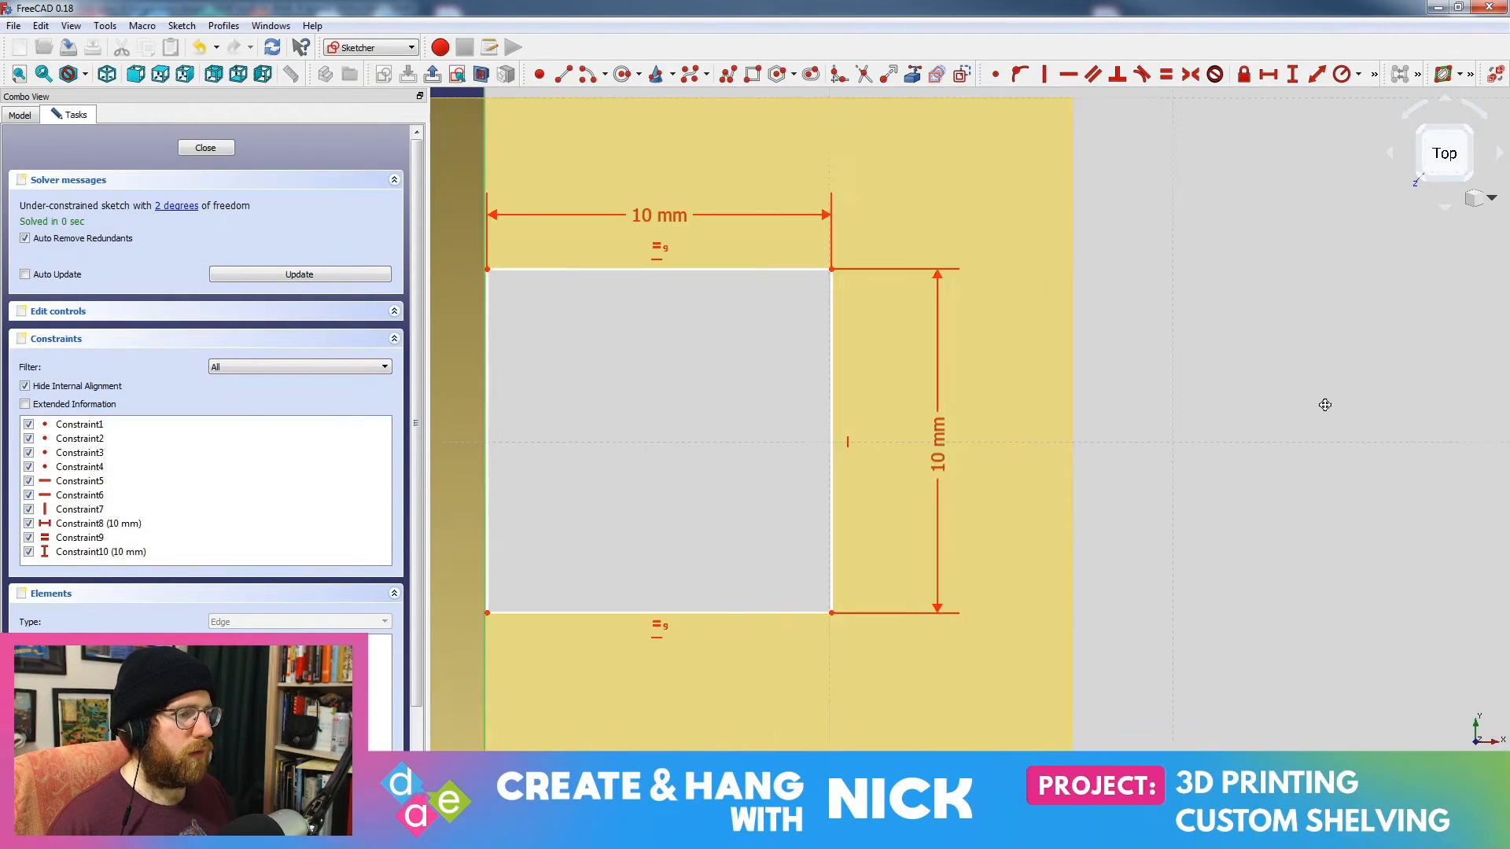
pyautogui.moveTo(691, 253)
pyautogui.mouseDown()
pyautogui.moveTo(1329, 201)
pyautogui.moveTo(1206, 201)
pyautogui.mouseUp()
pyautogui.click(912, 74)
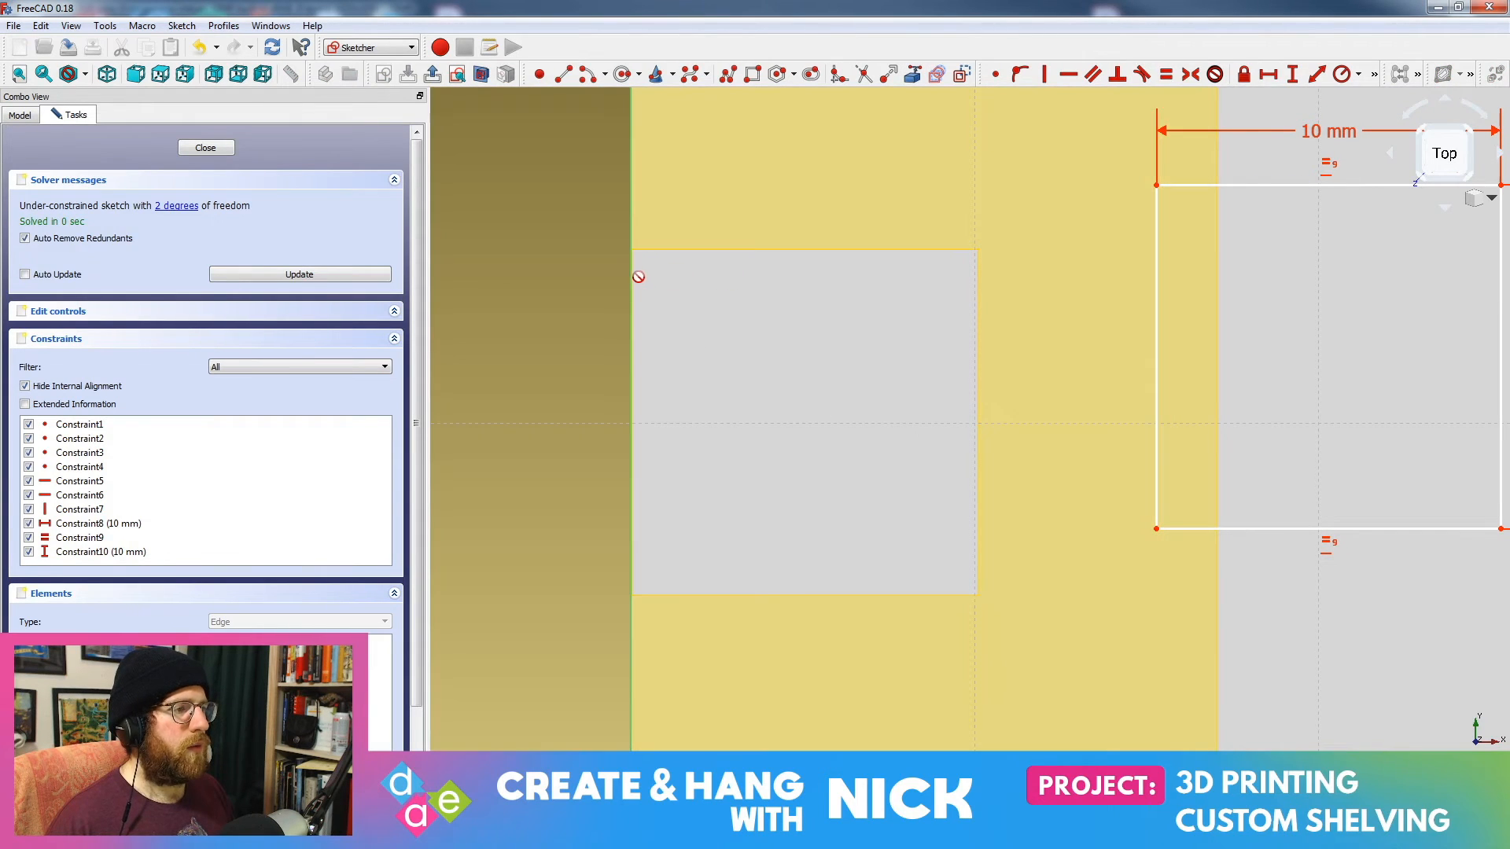
pyautogui.click(631, 283)
pyautogui.click(664, 251)
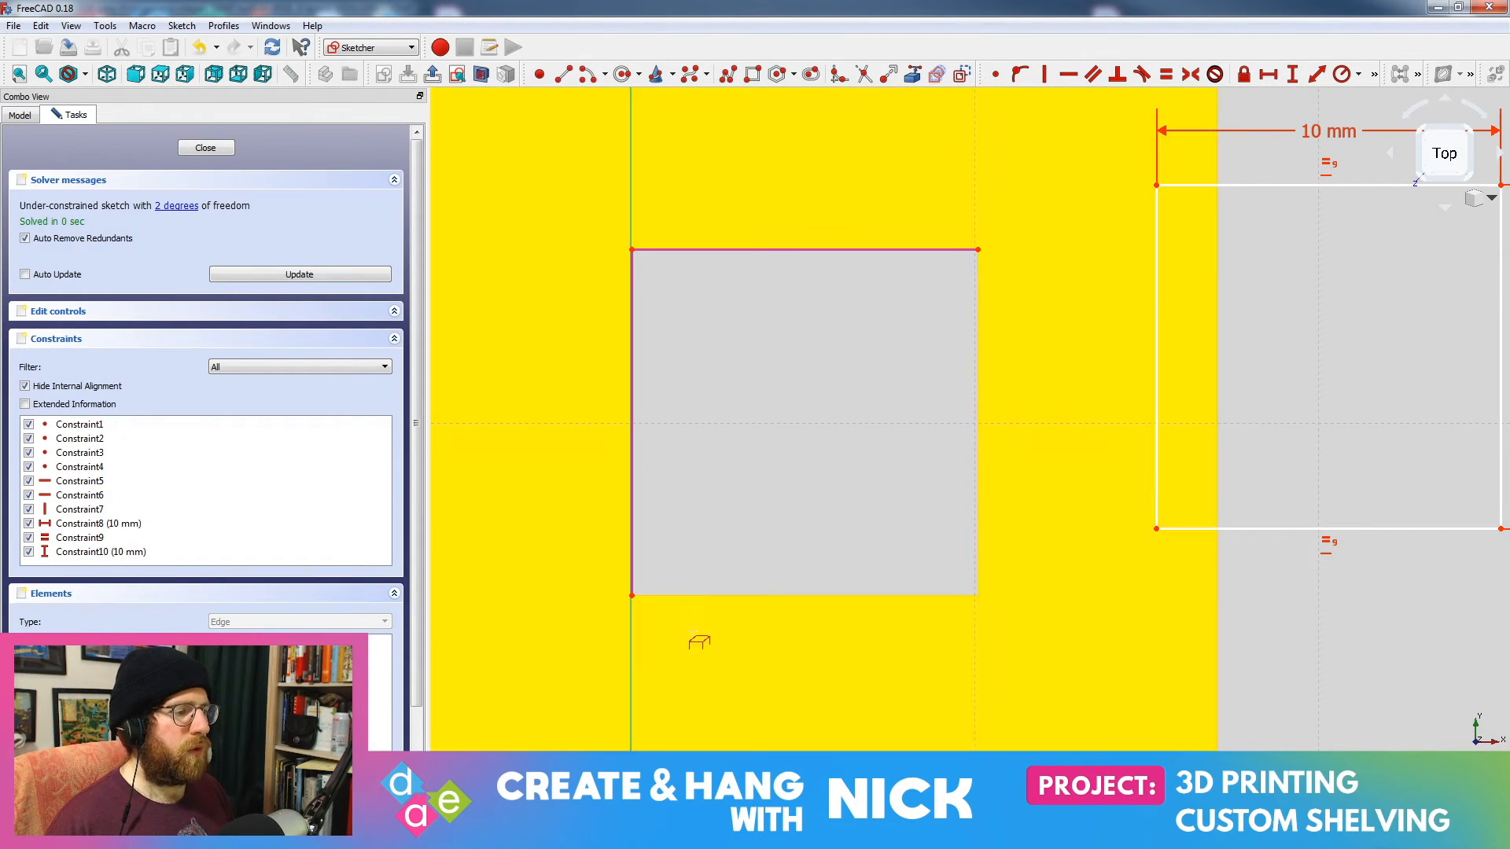
pyautogui.click(700, 596)
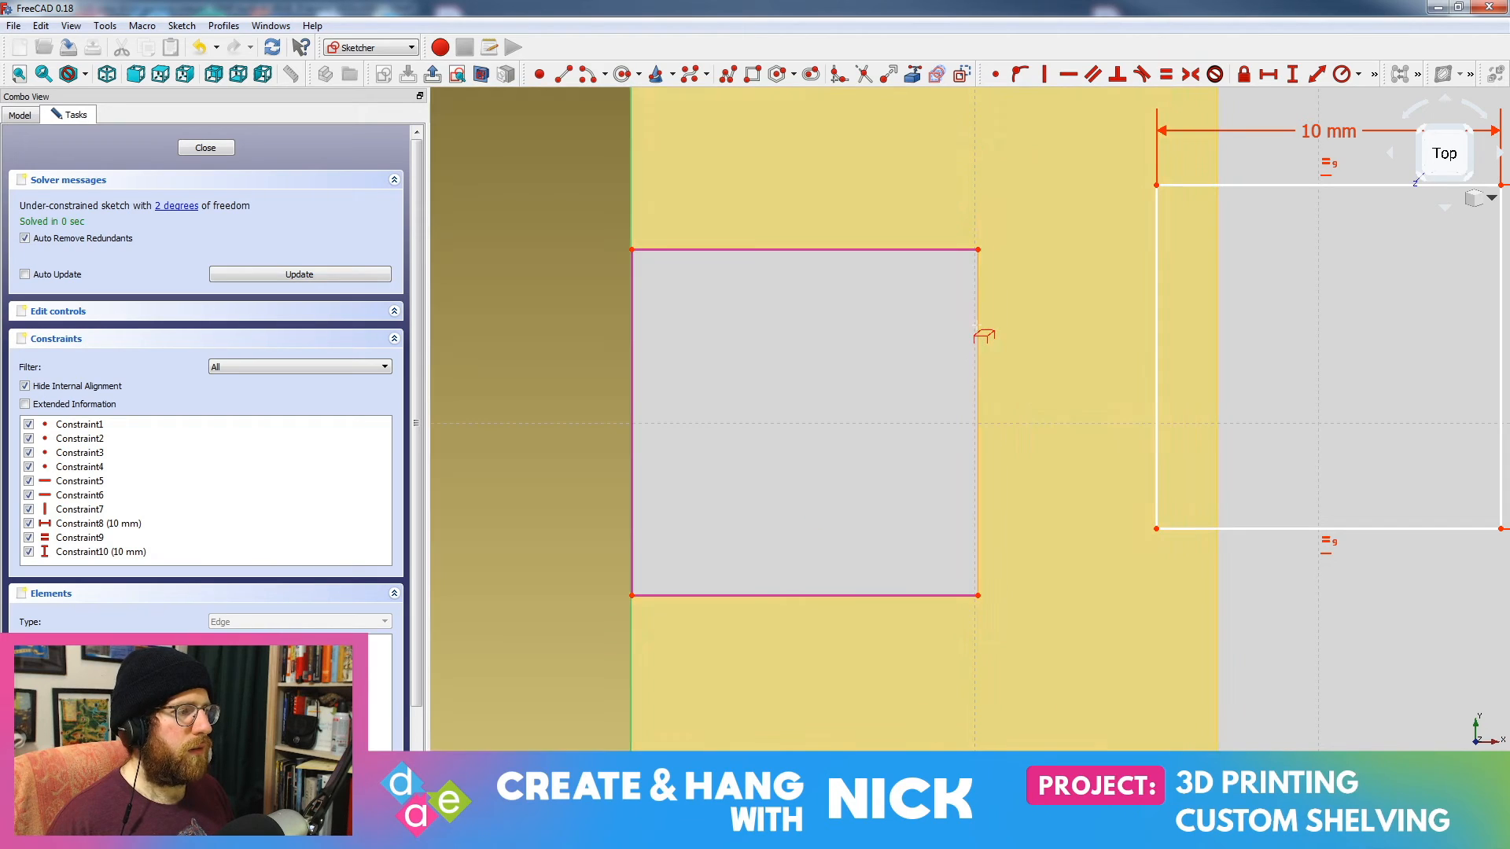
pyautogui.click(979, 327)
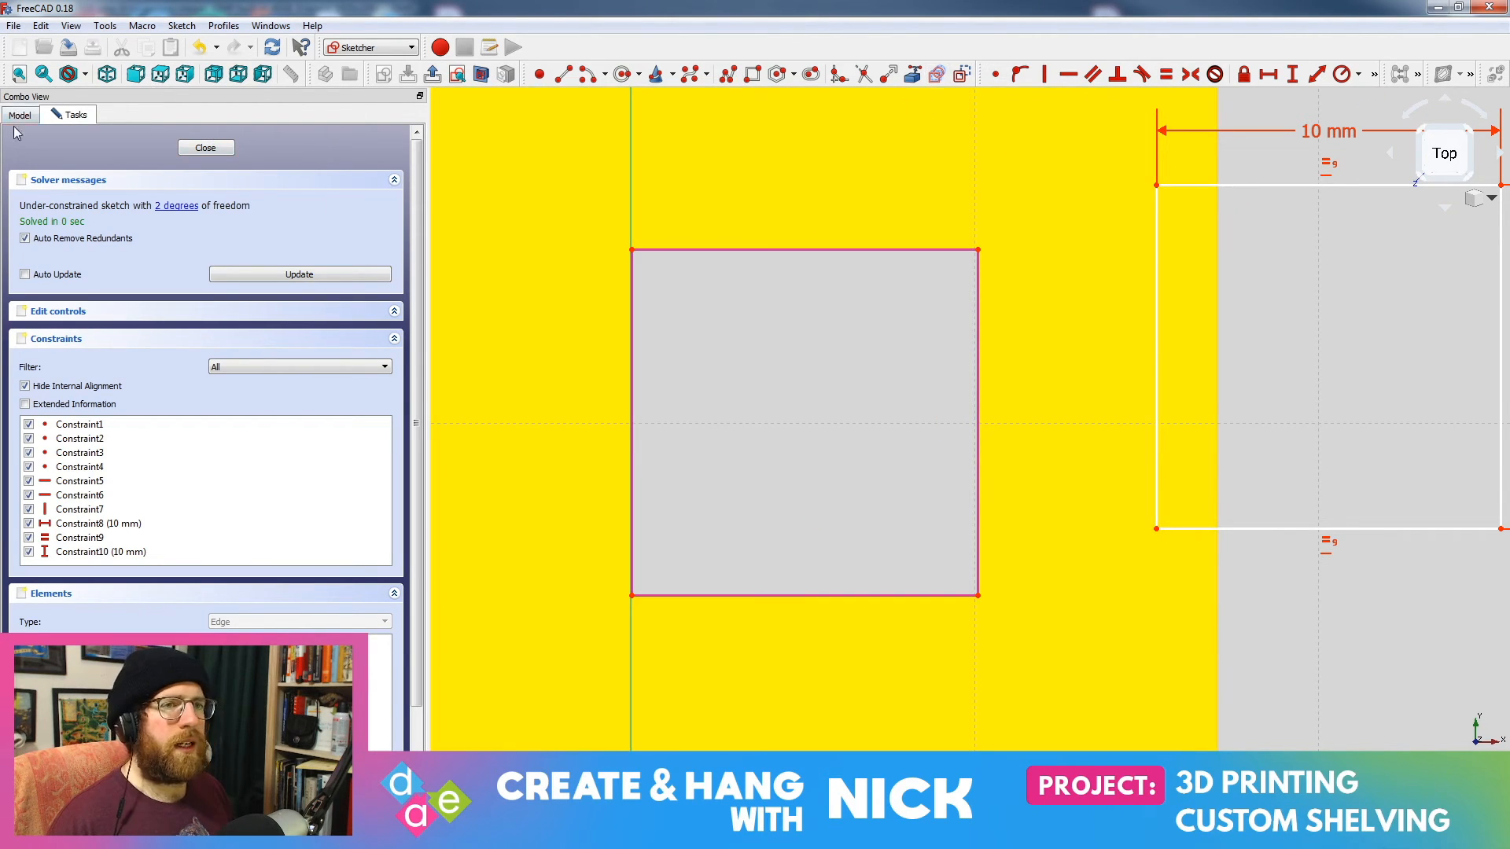
pyautogui.rightClick(1056, 295)
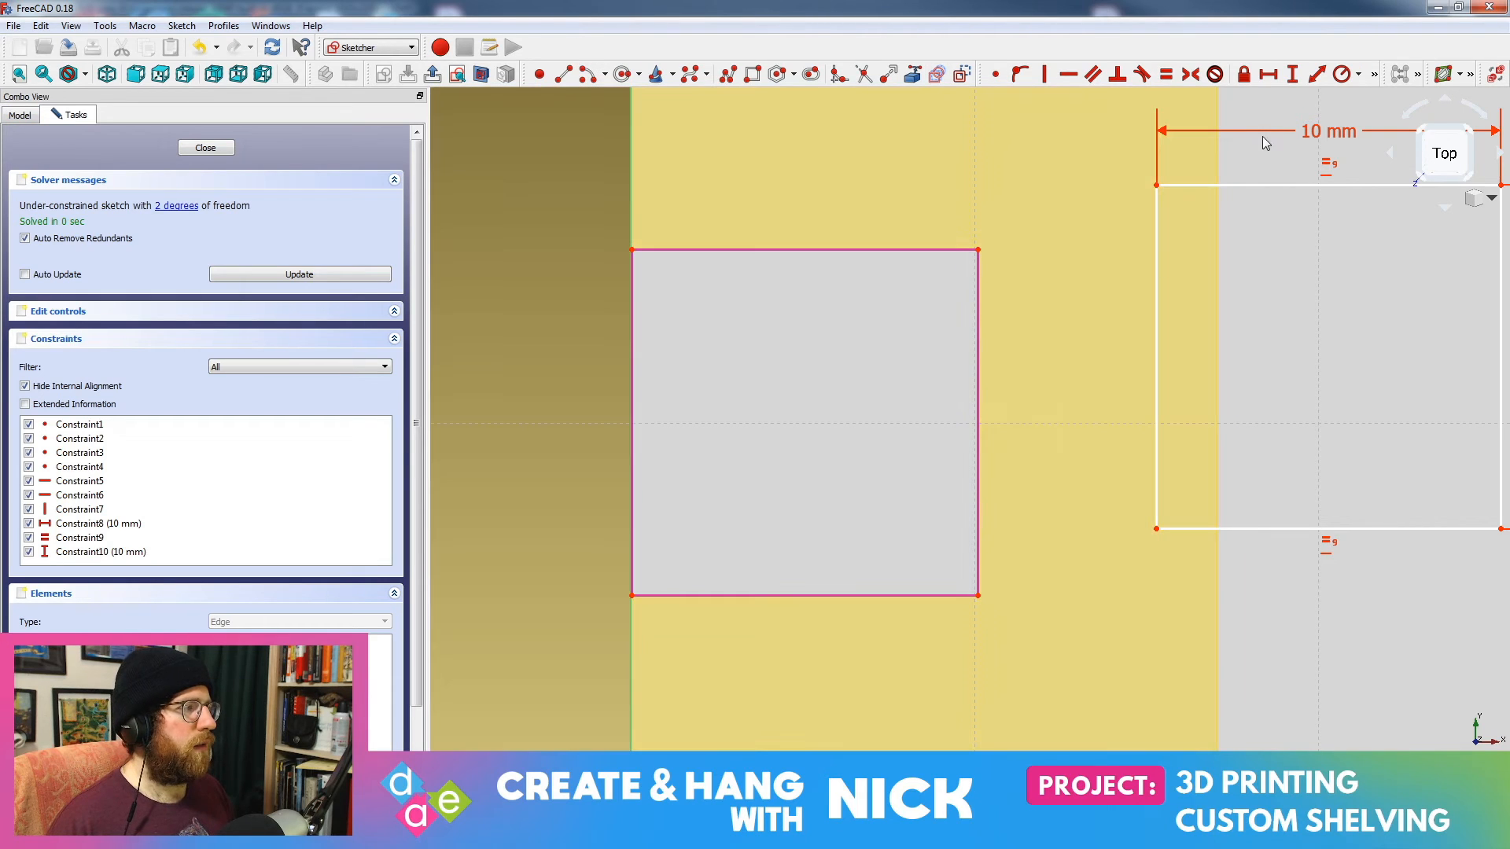
# Step: Move the square back into the socket opening and constrain its upper-left corner 0.05 mm from the opening's left edge
pyautogui.moveTo(1280, 187); pyautogui.dragTo(775, 268)
pyautogui.moveTo(731, 381); pyautogui.dragTo(898, 419, button='middle')
pyautogui.scroll(3, 899, 425)
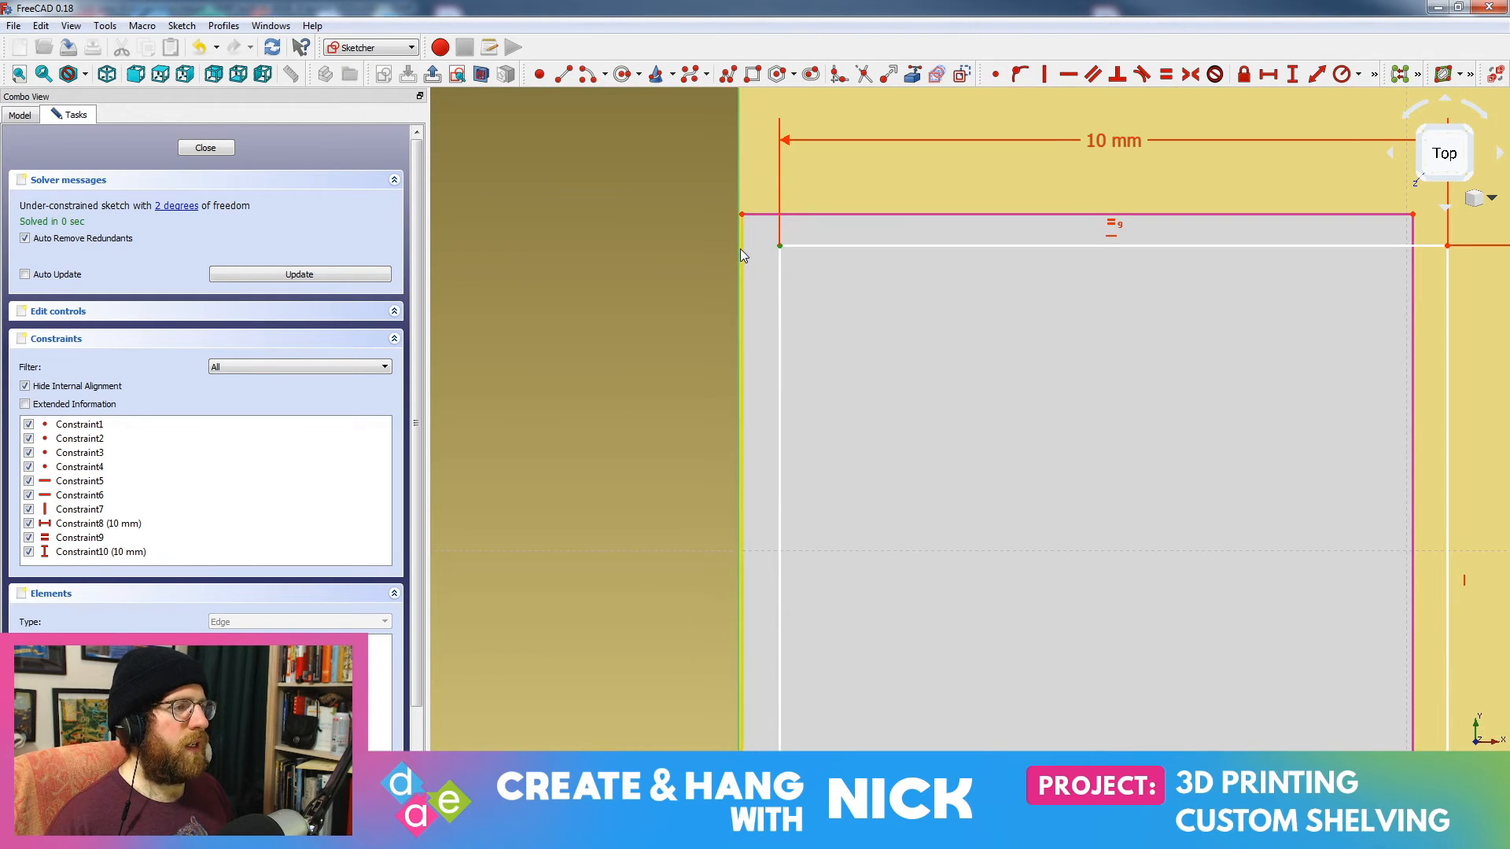
pyautogui.click(739, 250)
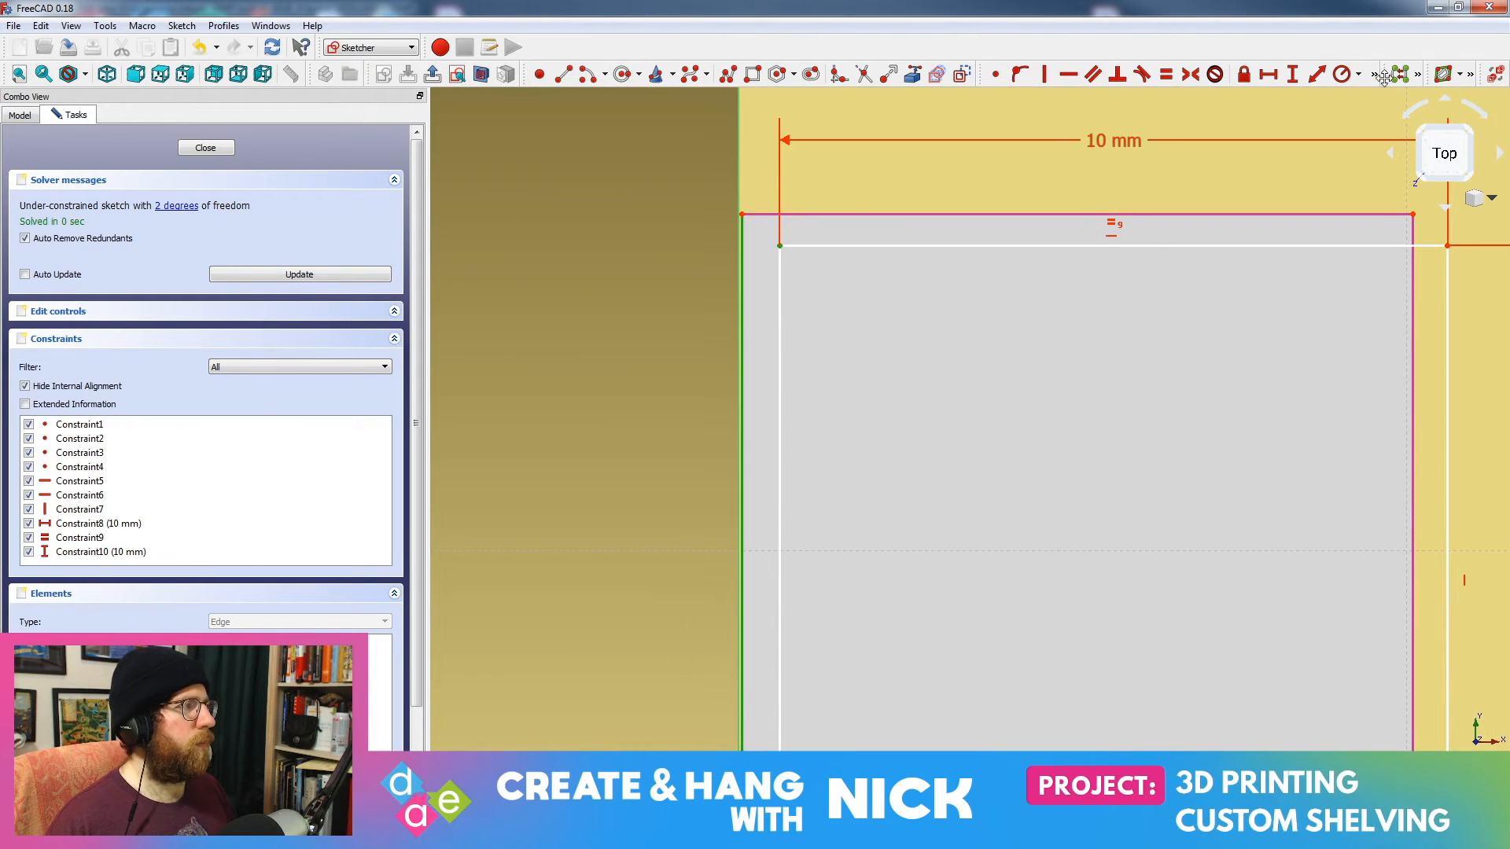
pyautogui.click(1317, 74)
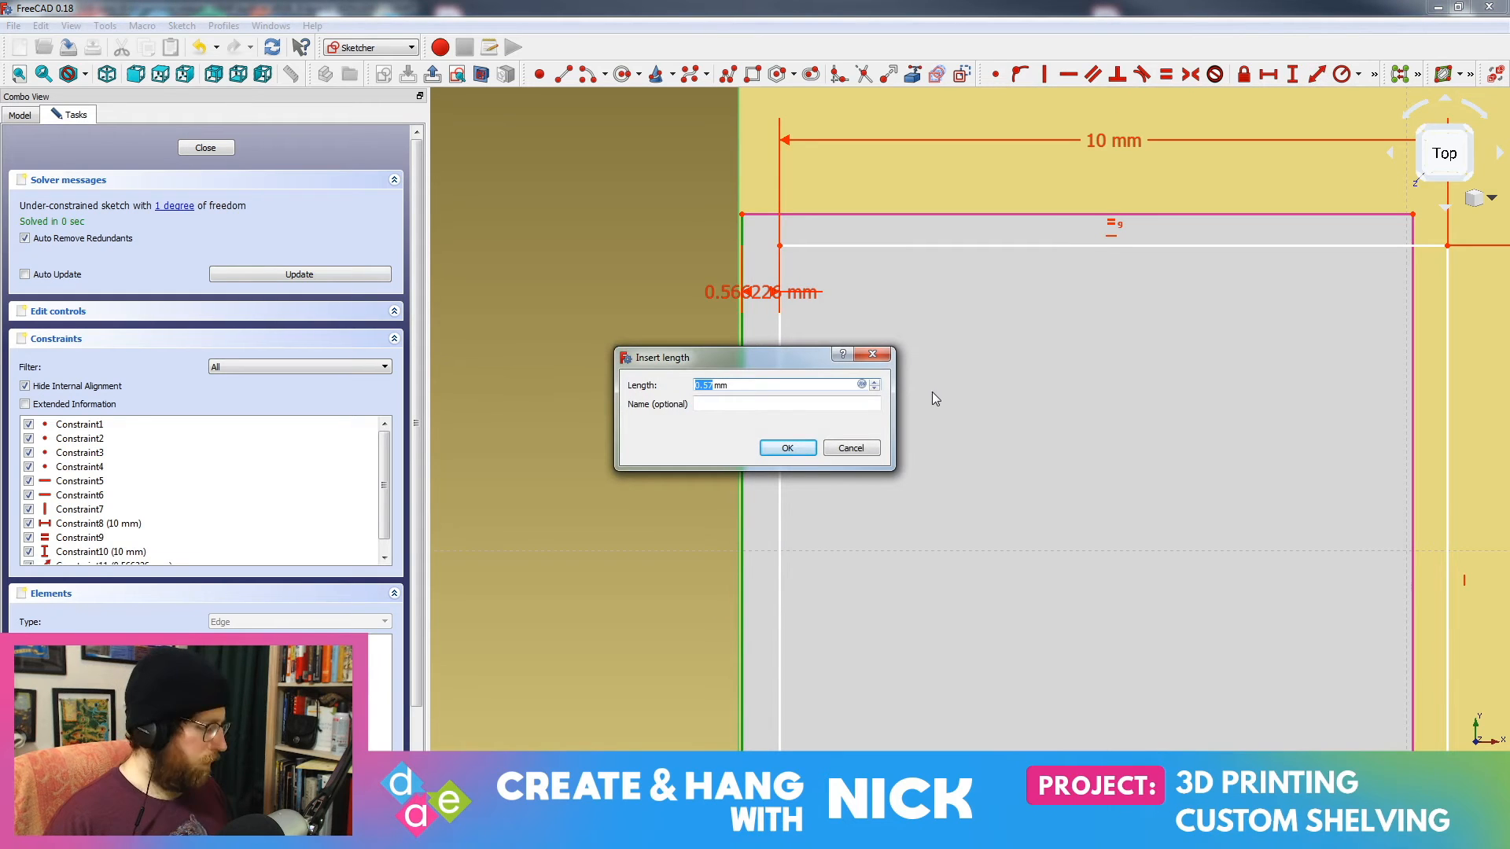
pyautogui.write('50')
pyautogui.press('Return')
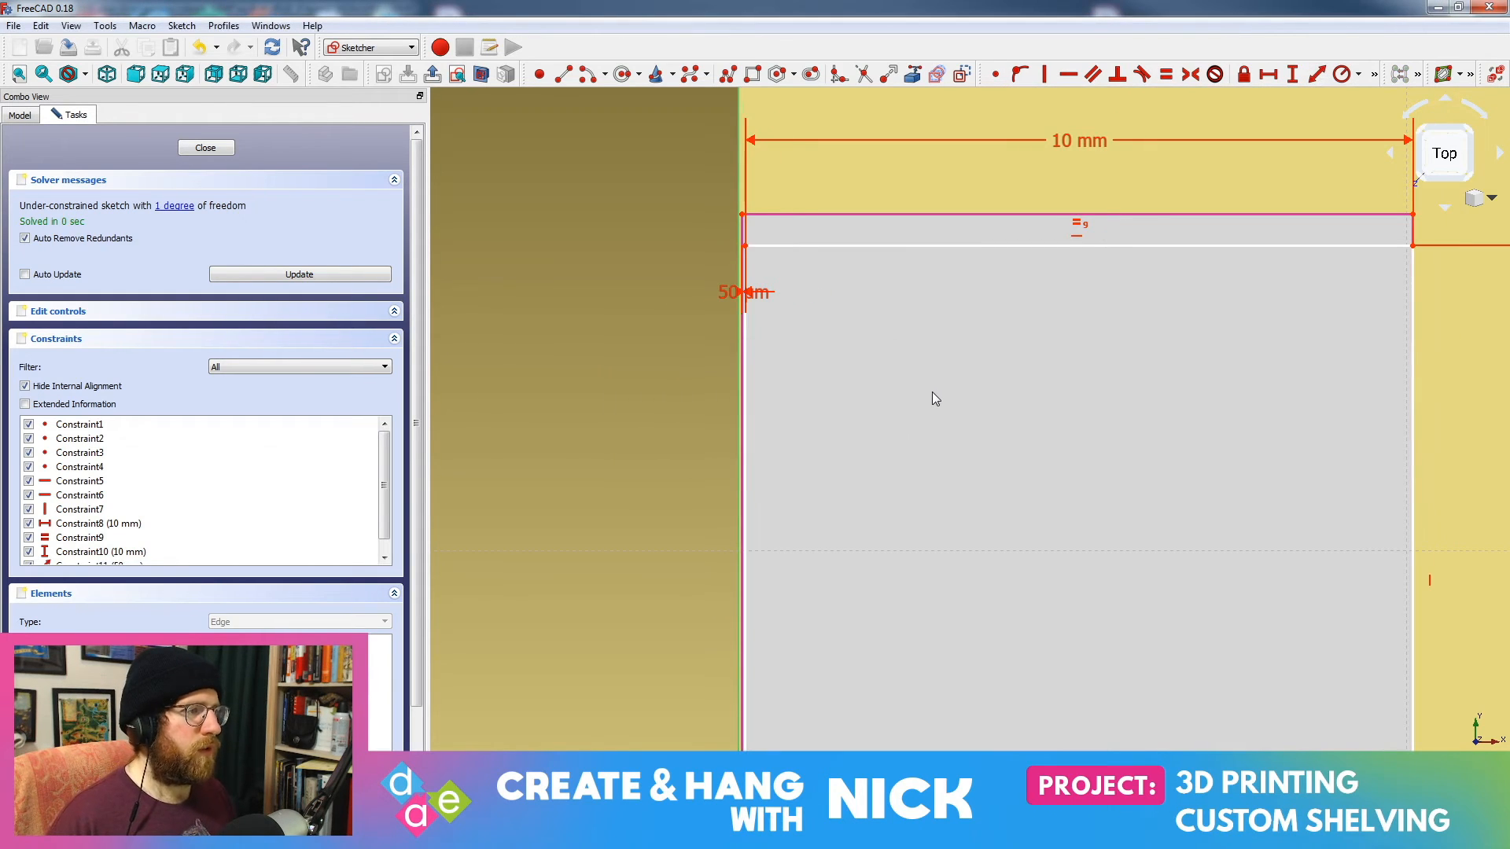
# Step: Constrain the square's upper-left corner 0.05 mm from the opening's upper edge
pyautogui.scroll(4, 897, 304)
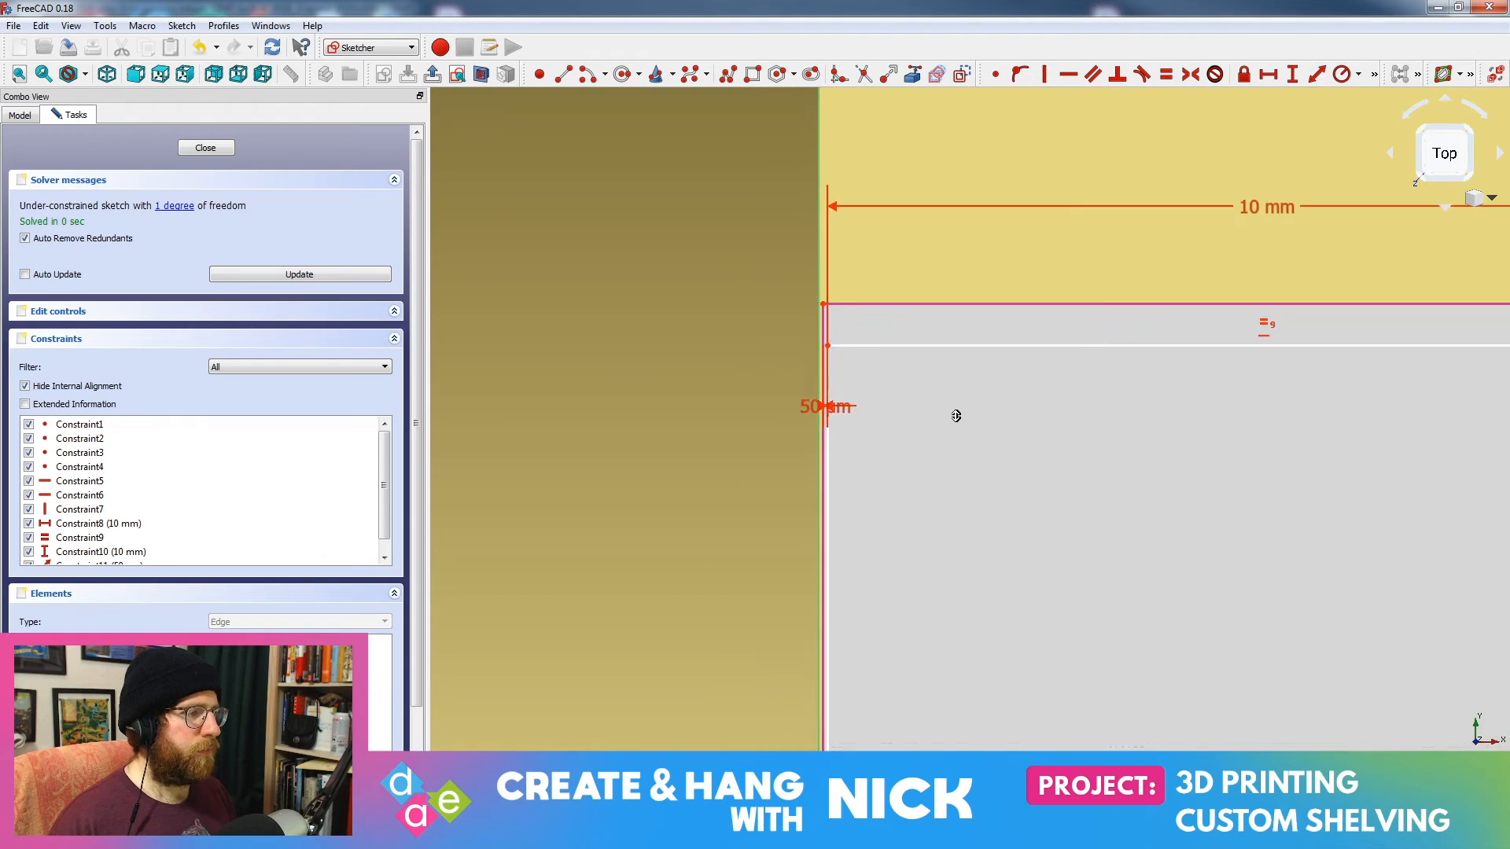
pyautogui.click(846, 298)
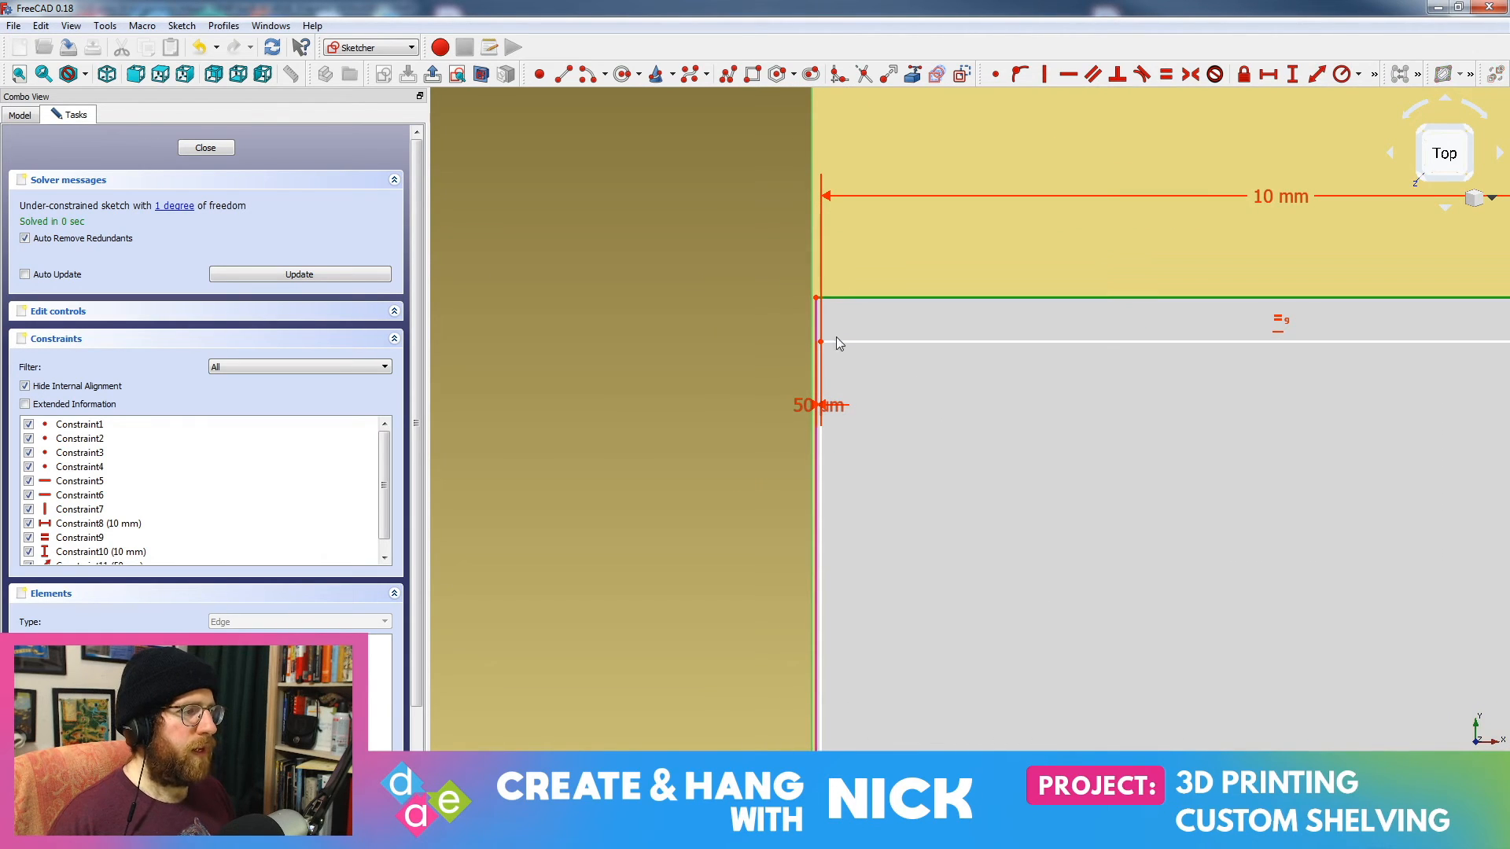
pyautogui.click(822, 343)
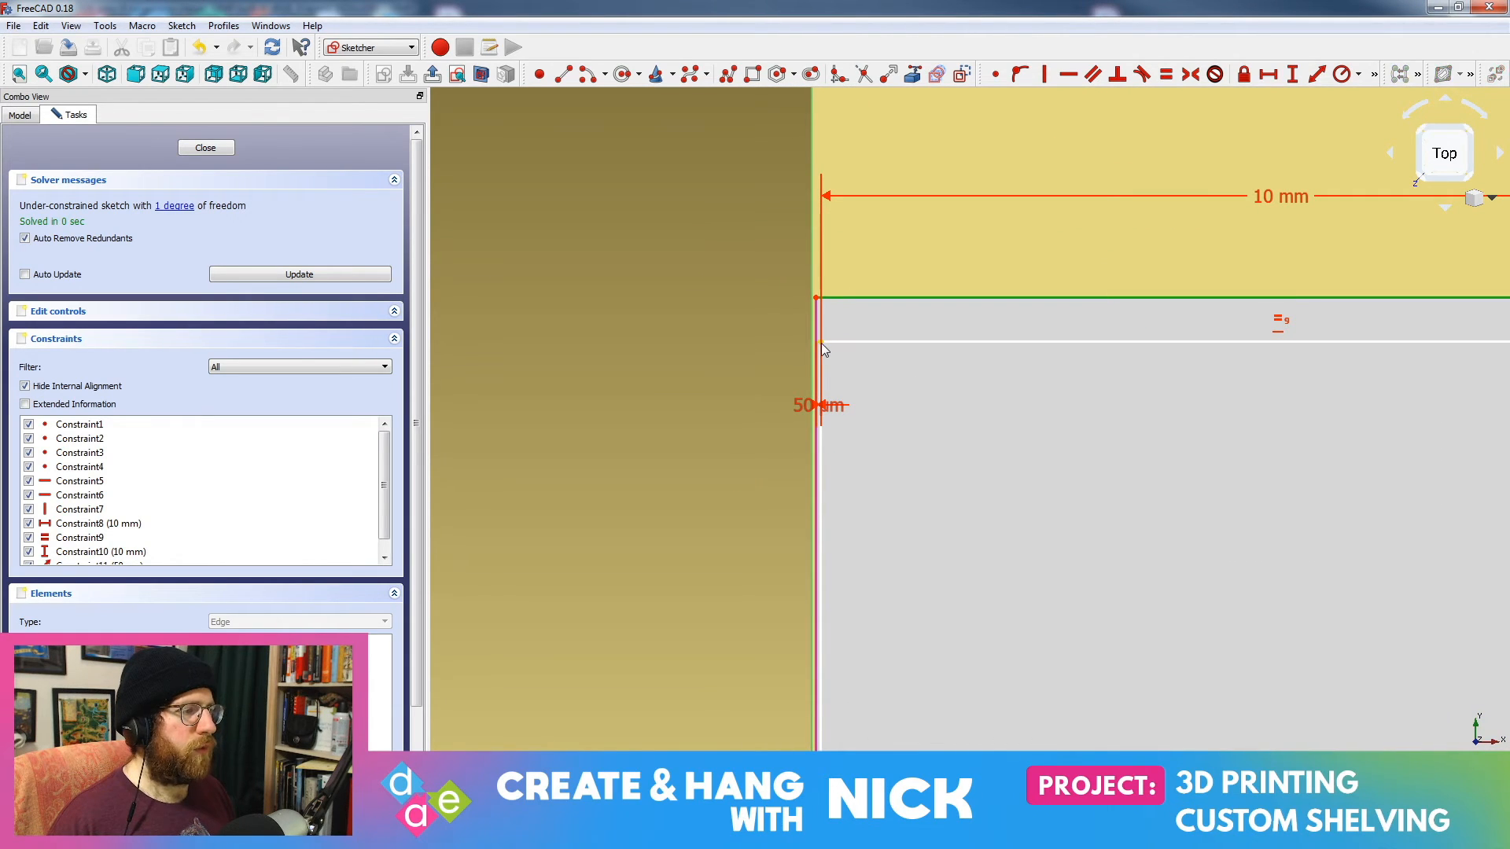
pyautogui.click(1318, 74)
pyautogui.write('.05')
pyautogui.press('Return')
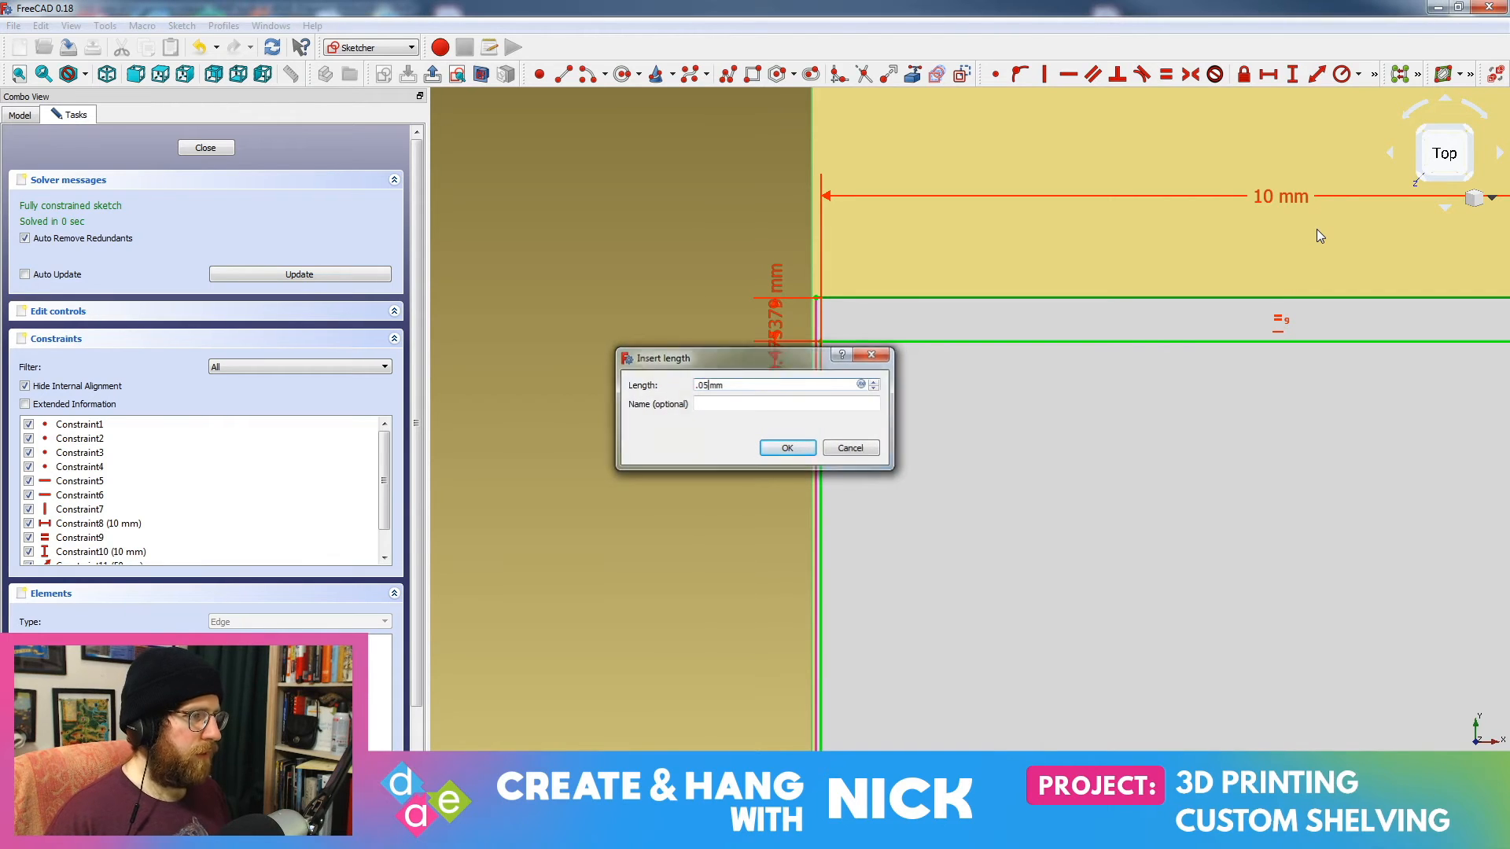
# Step: Examine the gap between the square and the socket opening along the upper edge and at both upper corners
pyautogui.scroll(-6, 1225, 460)
pyautogui.moveTo(1268, 492); pyautogui.dragTo(1080, 393, button='middle')
pyautogui.scroll(4, 1082, 395)
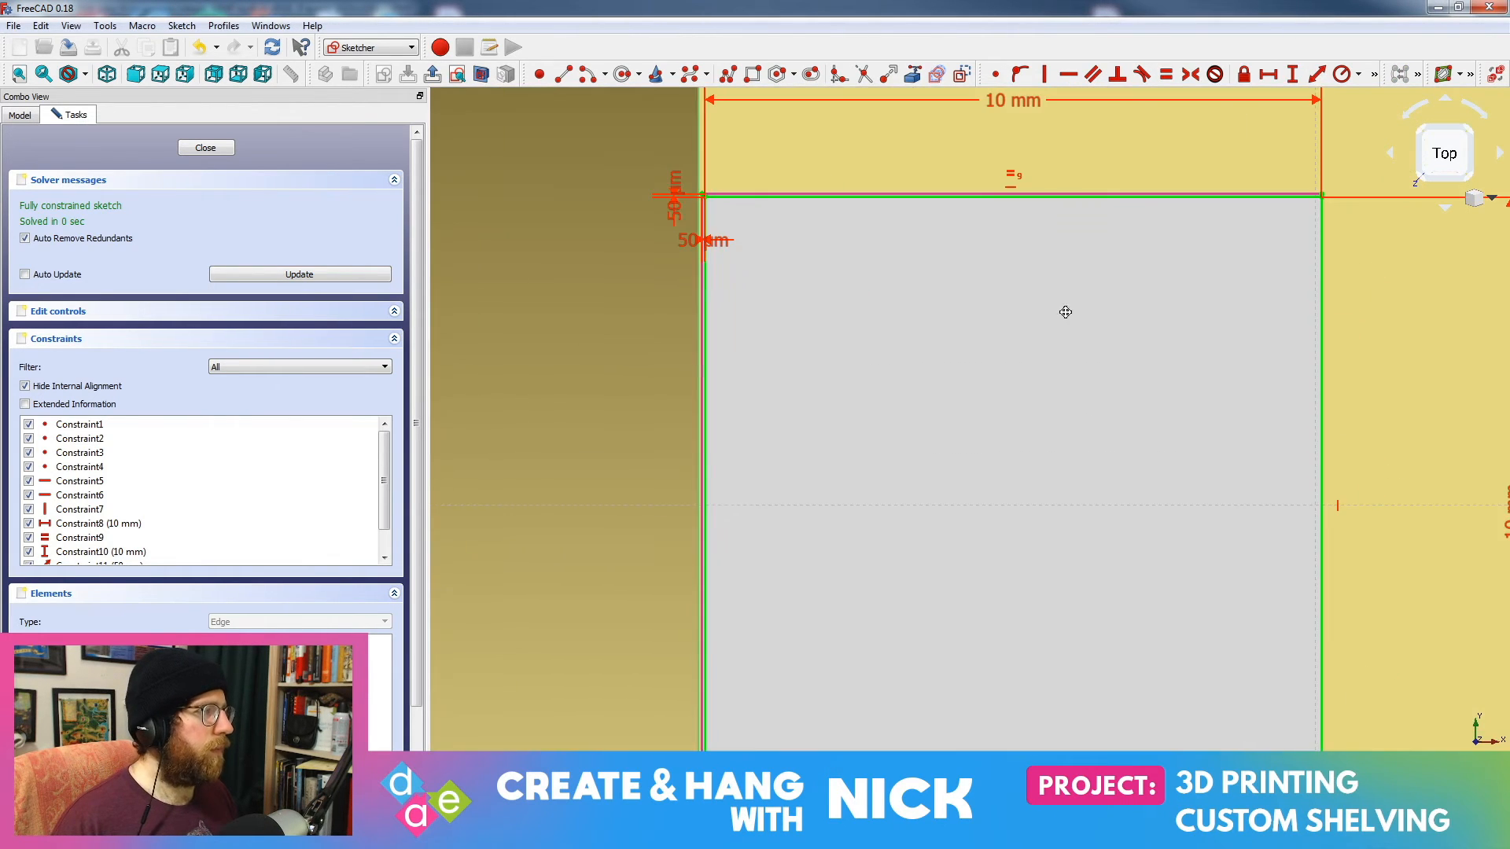
pyautogui.moveTo(1065, 314); pyautogui.dragTo(910, 397, button='middle')
pyautogui.scroll(4, 1023, 402)
pyautogui.moveTo(1246, 276); pyautogui.dragTo(826, 715, button='middle')
pyautogui.scroll(5, 984, 625)
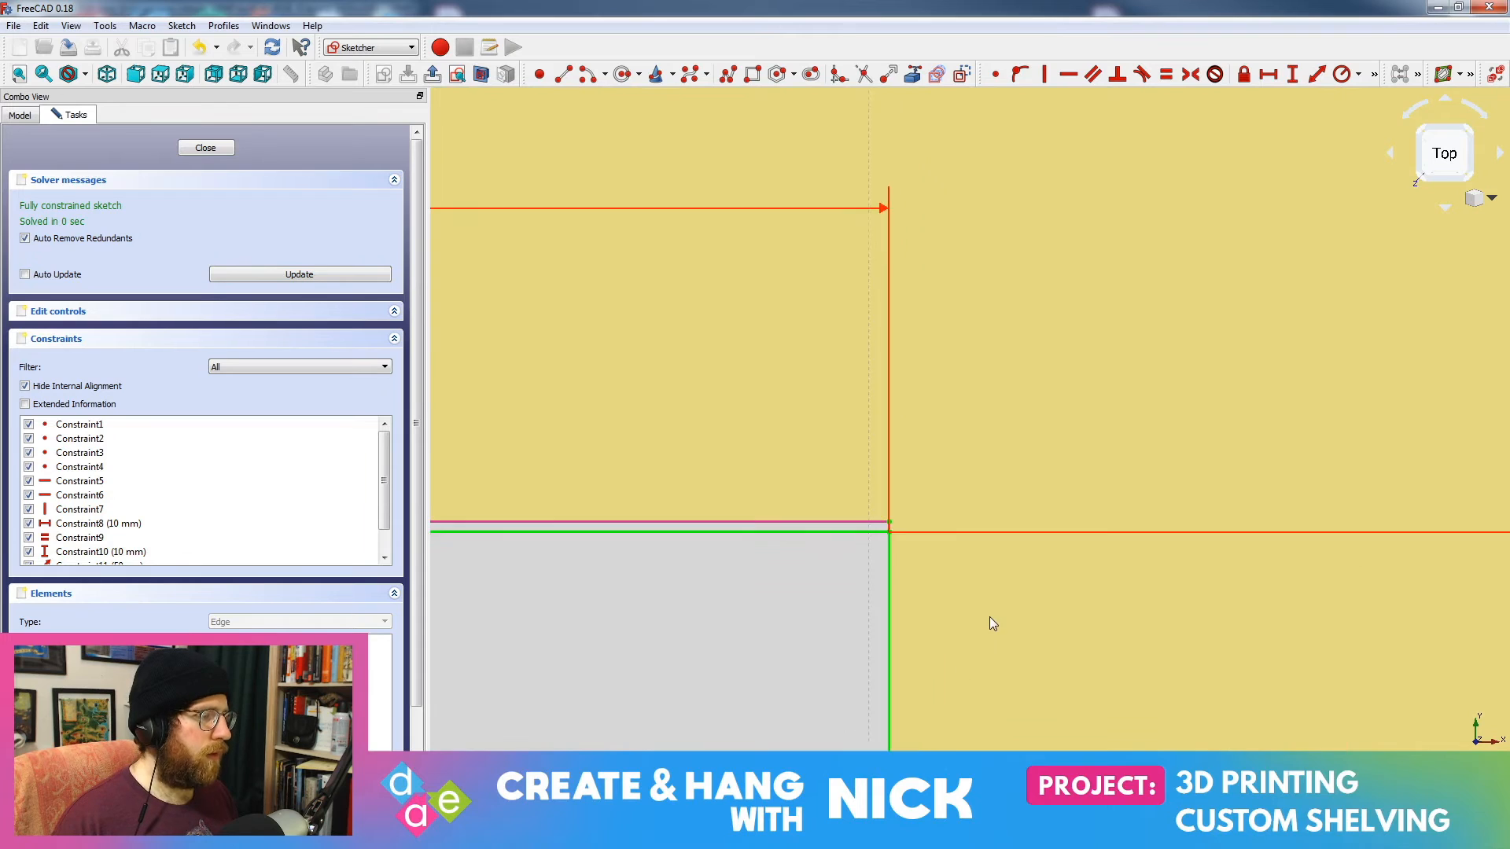
pyautogui.moveTo(881, 493); pyautogui.dragTo(1061, 481, button='middle')
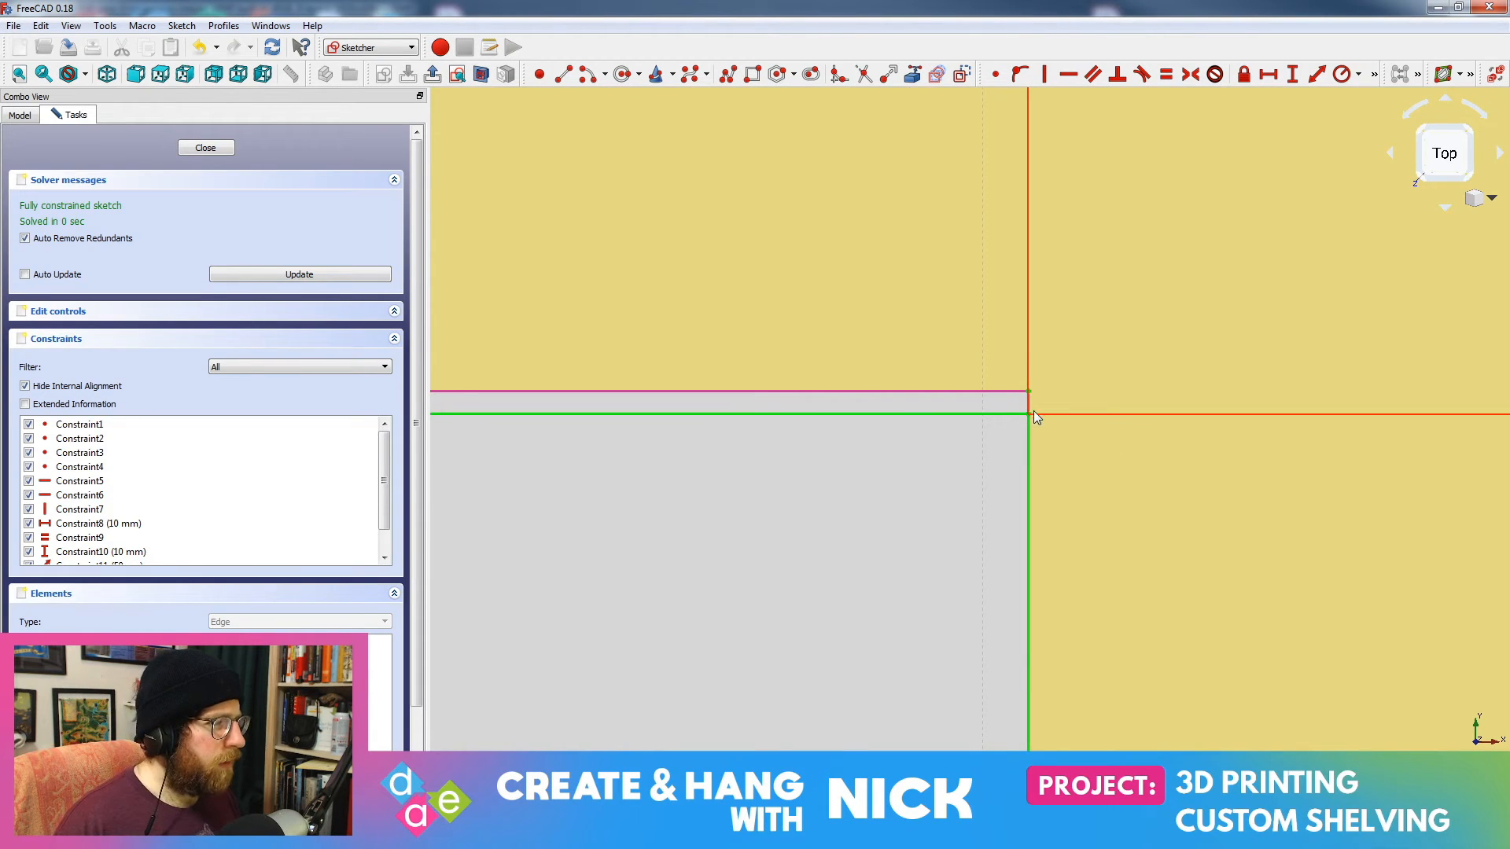
pyautogui.scroll(6, 933, 520)
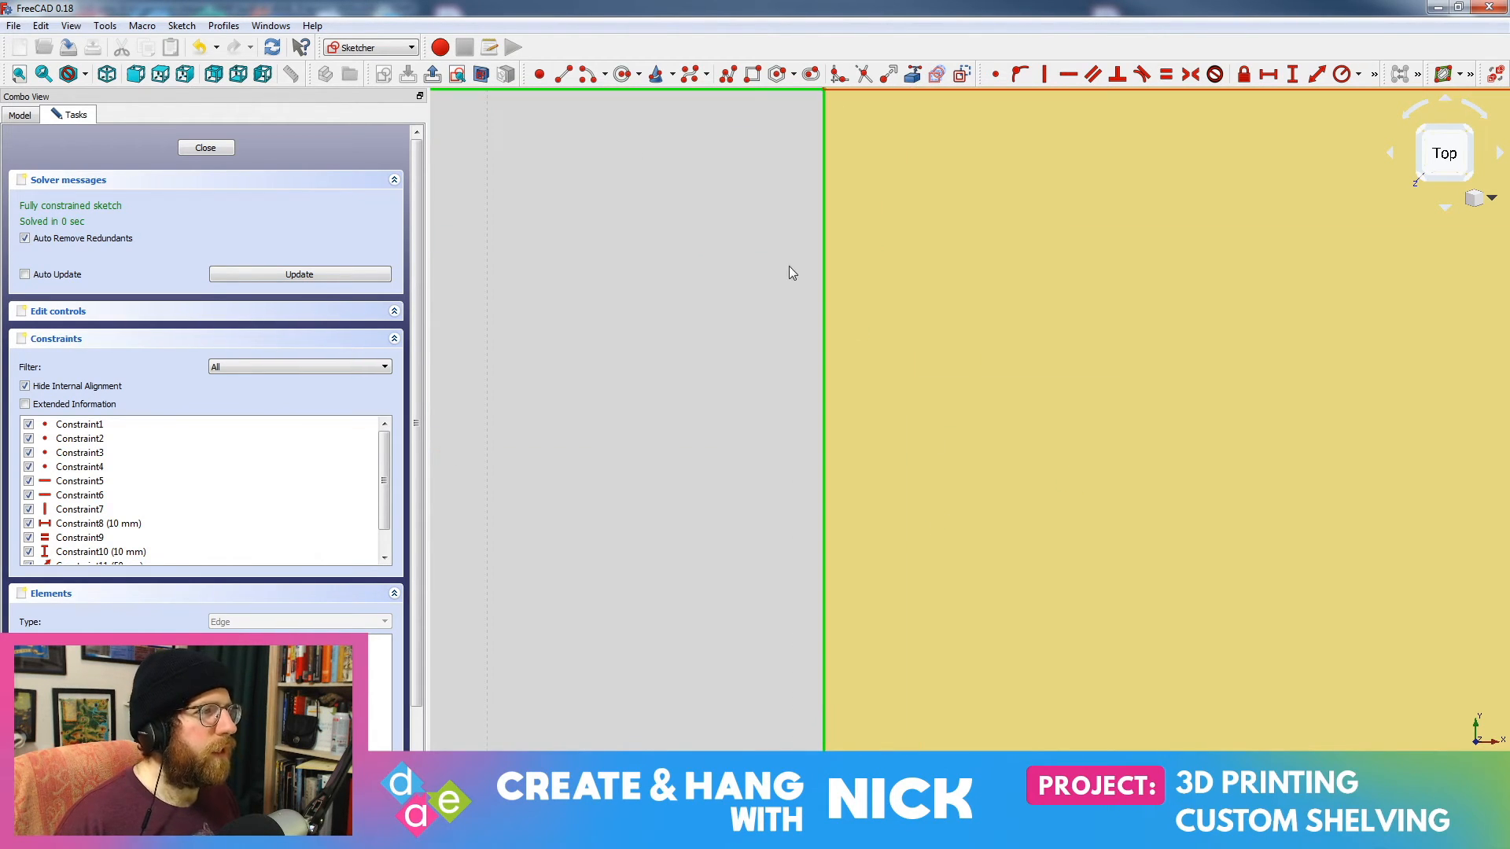
pyautogui.moveTo(731, 262); pyautogui.dragTo(1416, 352, button='middle')
pyautogui.scroll(-8, 724, 368)
pyautogui.moveTo(604, 379); pyautogui.dragTo(1182, 398, button='middle')
pyautogui.moveTo(865, 383); pyautogui.dragTo(1345, 385, button='middle')
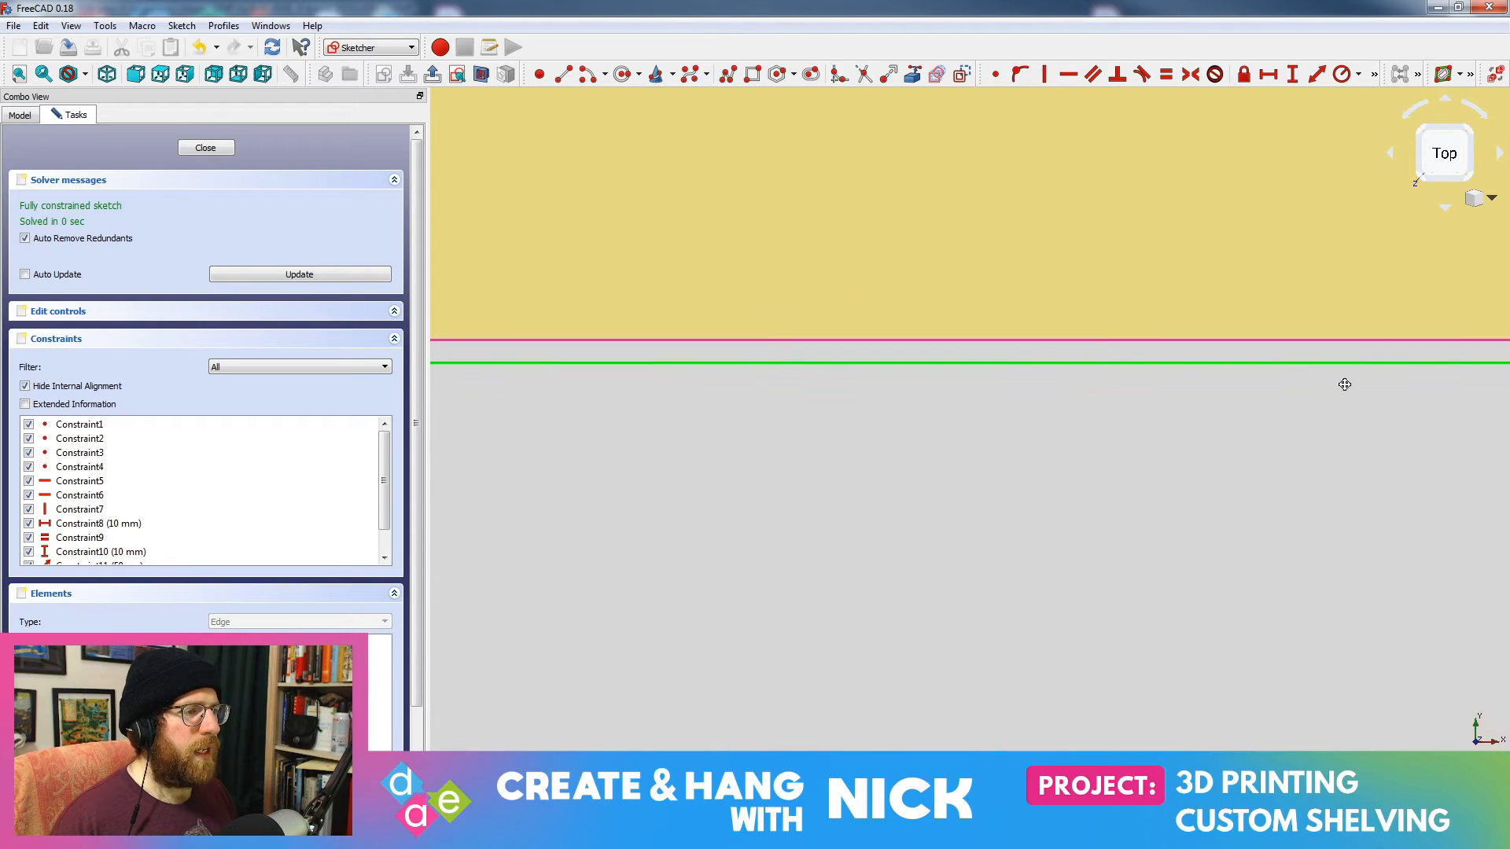
pyautogui.scroll(-6, 975, 383)
pyautogui.moveTo(641, 397); pyautogui.dragTo(1428, 401, button='middle')
pyautogui.moveTo(886, 428)
pyautogui.mouseDown(button='middle')
pyautogui.moveTo(1169, 448)
pyautogui.moveTo(1221, 468)
pyautogui.mouseUp(button='middle')
pyautogui.scroll(5, 1045, 451)
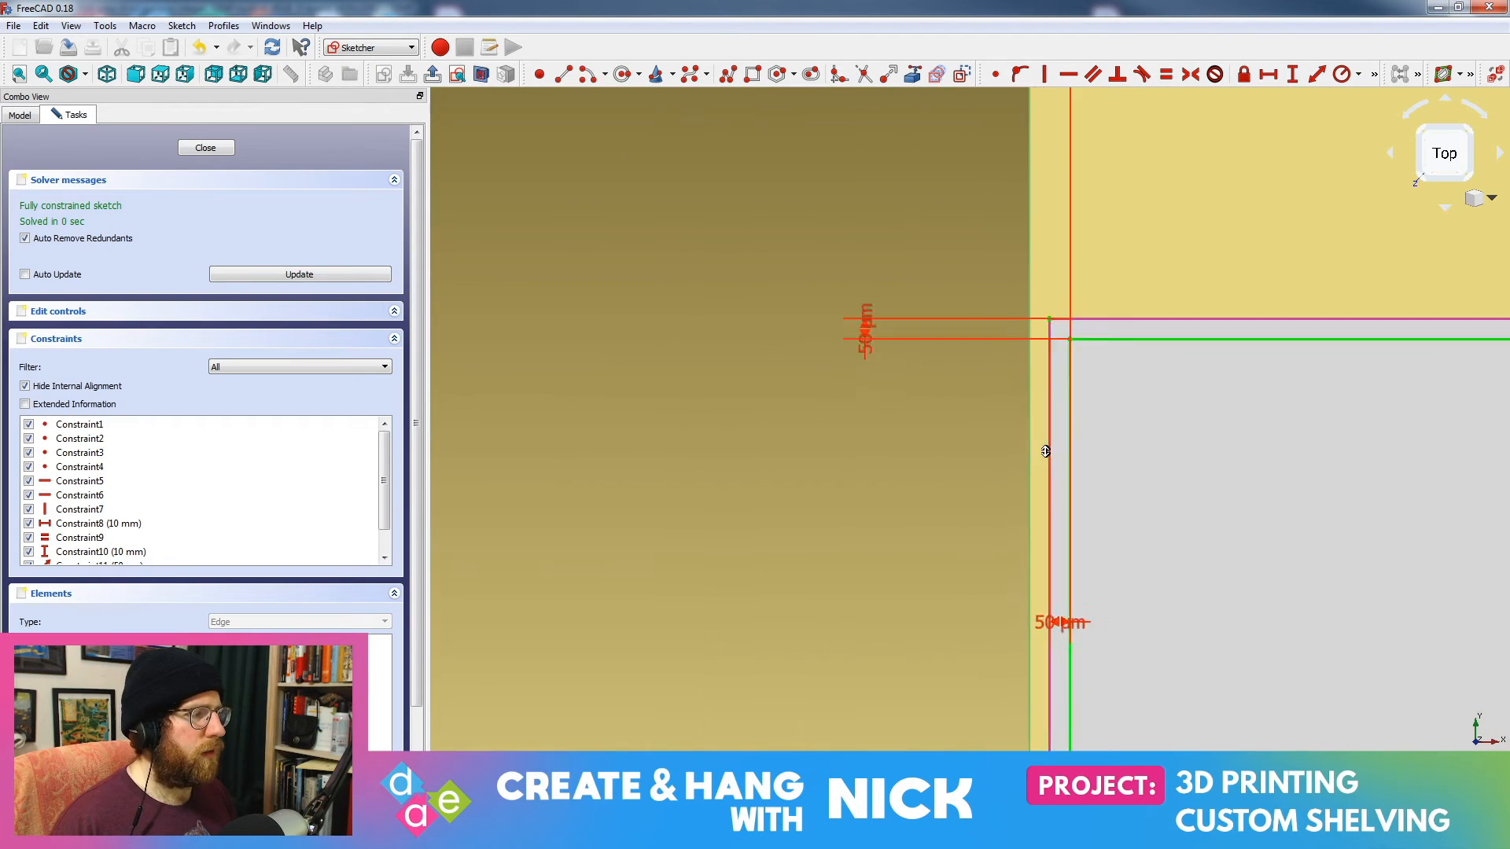
pyautogui.scroll(2, 1045, 451)
pyautogui.moveTo(1182, 349); pyautogui.dragTo(1145, 352, button='middle')
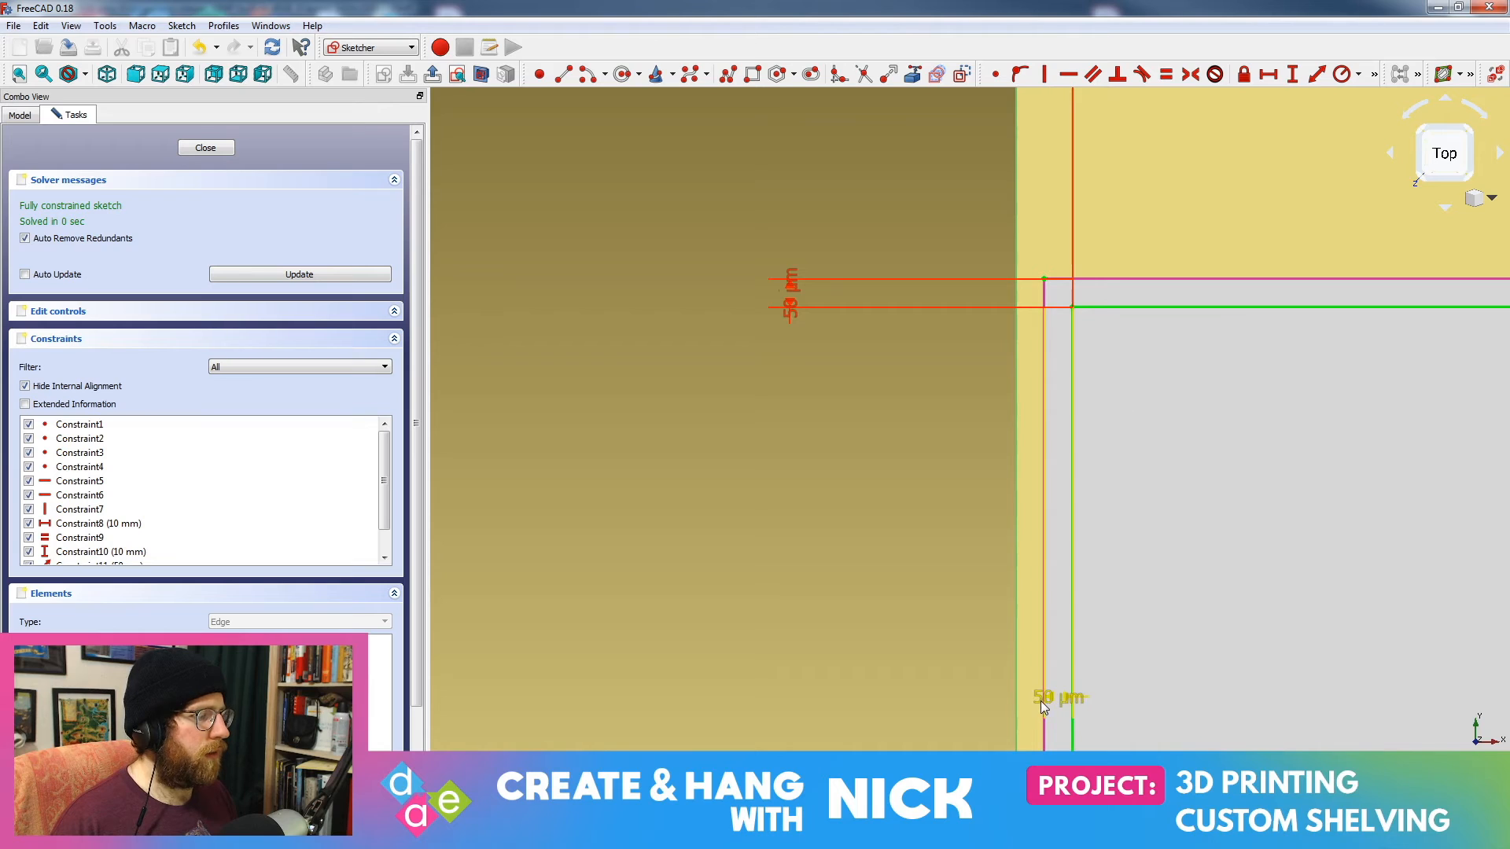
# Step: Move the left-side clearance dimension clear of the gap, check the lower-left corner's clearance, and close the sketch
pyautogui.moveTo(1041, 704); pyautogui.dragTo(902, 670)
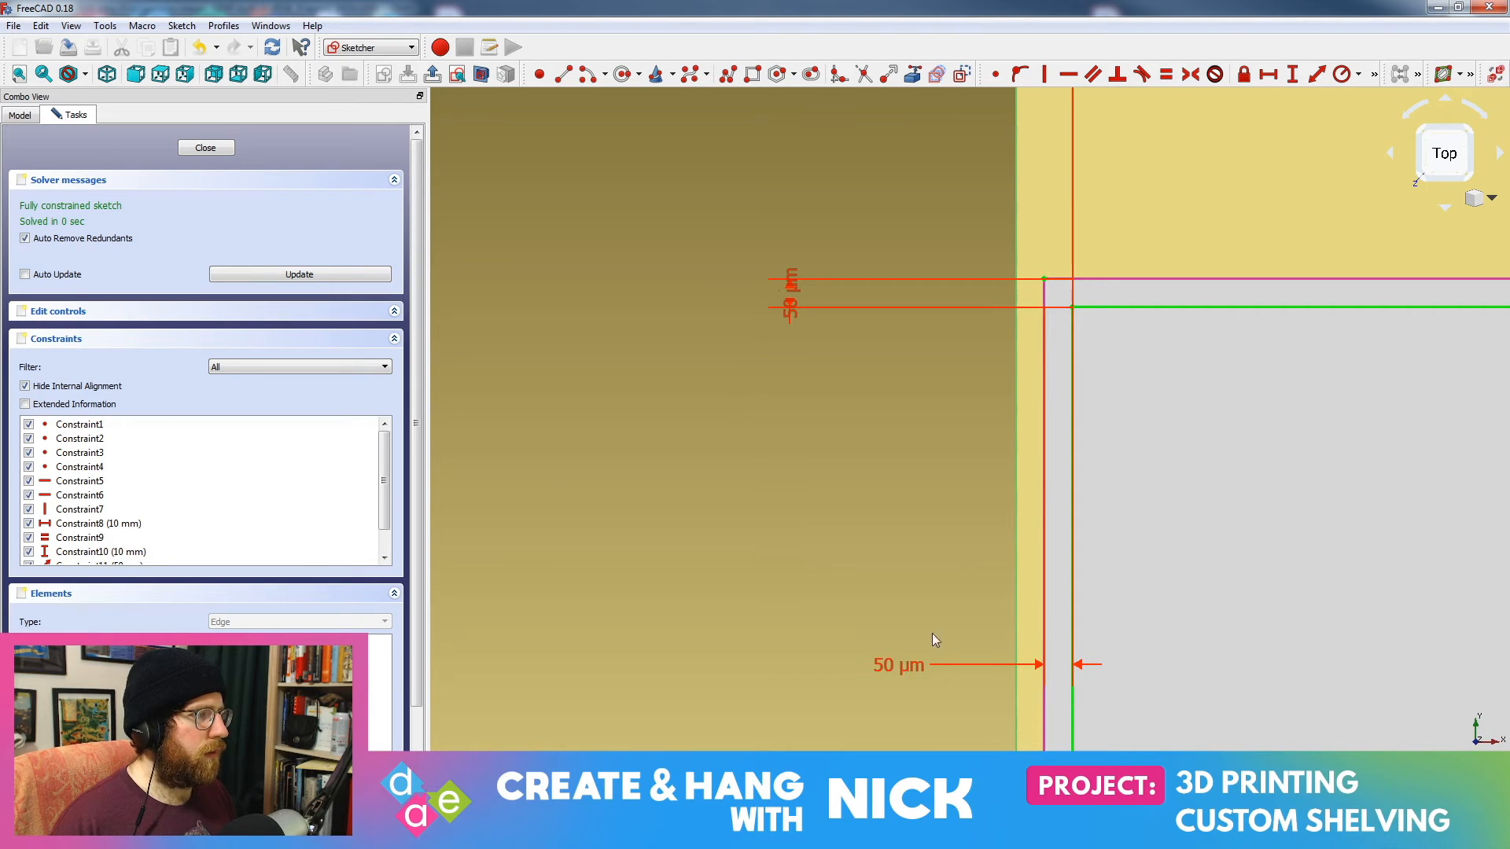
pyautogui.moveTo(1053, 454); pyautogui.dragTo(984, 460, button='middle')
pyautogui.scroll(-4, 1093, 520)
pyautogui.moveTo(1216, 619); pyautogui.dragTo(1096, 339, button='middle')
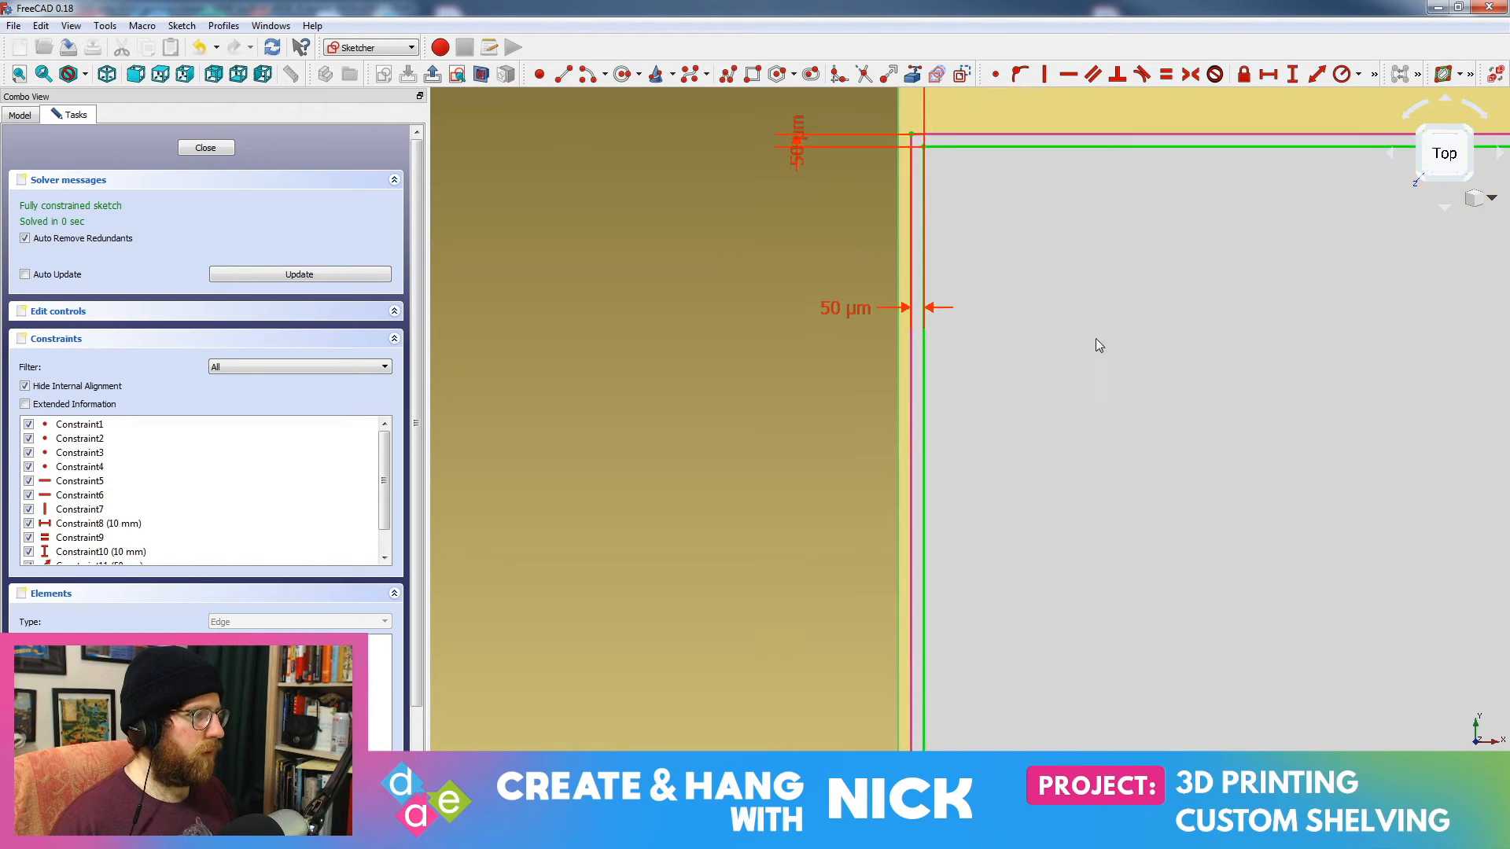
pyautogui.moveTo(1106, 755); pyautogui.dragTo(1081, 350, button='middle')
pyautogui.moveTo(1075, 634)
pyautogui.mouseDown(button='middle')
pyautogui.moveTo(1087, 583)
pyautogui.moveTo(1066, 315)
pyautogui.moveTo(1031, 317)
pyautogui.moveTo(1056, 764)
pyautogui.mouseUp(button='middle')
pyautogui.scroll(-8, 1046, 432)
pyautogui.scroll(6, 1026, 631)
pyautogui.moveTo(1033, 365); pyautogui.dragTo(959, 623, button='middle')
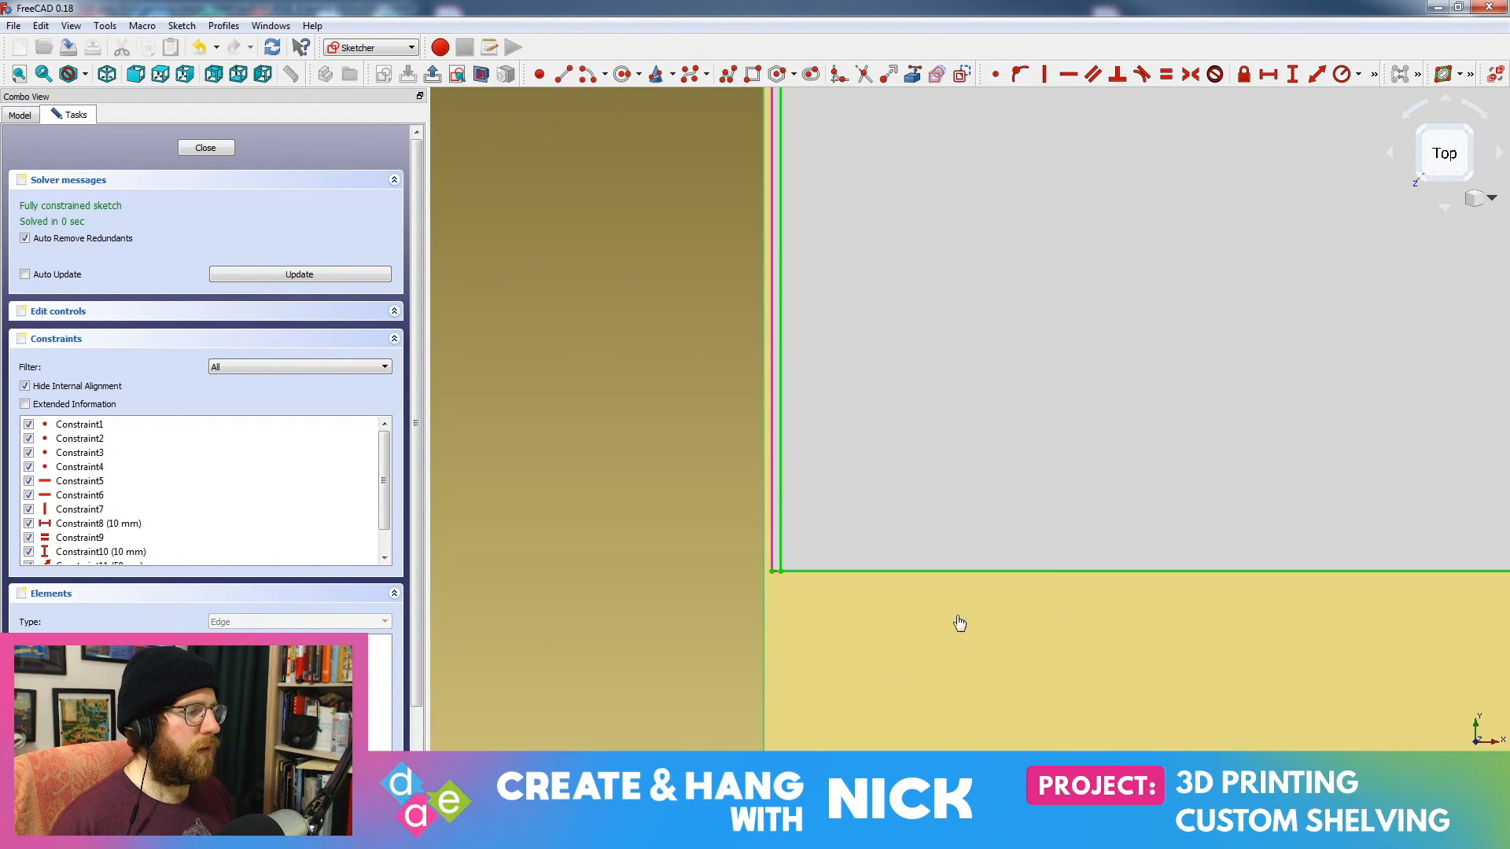
pyautogui.click(206, 150)
pyautogui.moveTo(1021, 313); pyautogui.dragTo(851, 552, button='middle')
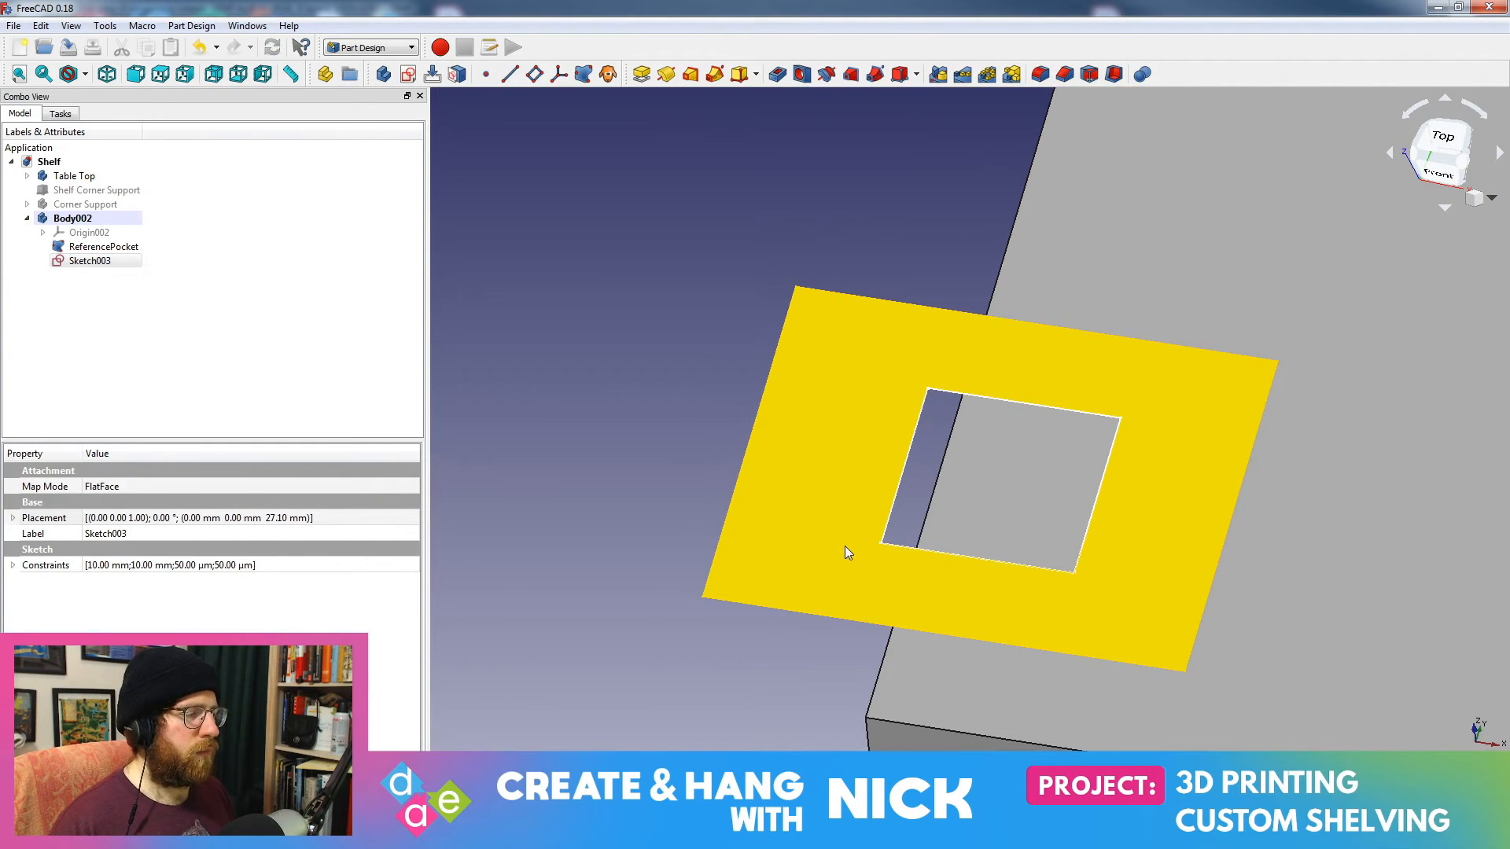
# Step: Hide Body002 and show the Corner Support body
pyautogui.click(26, 218)
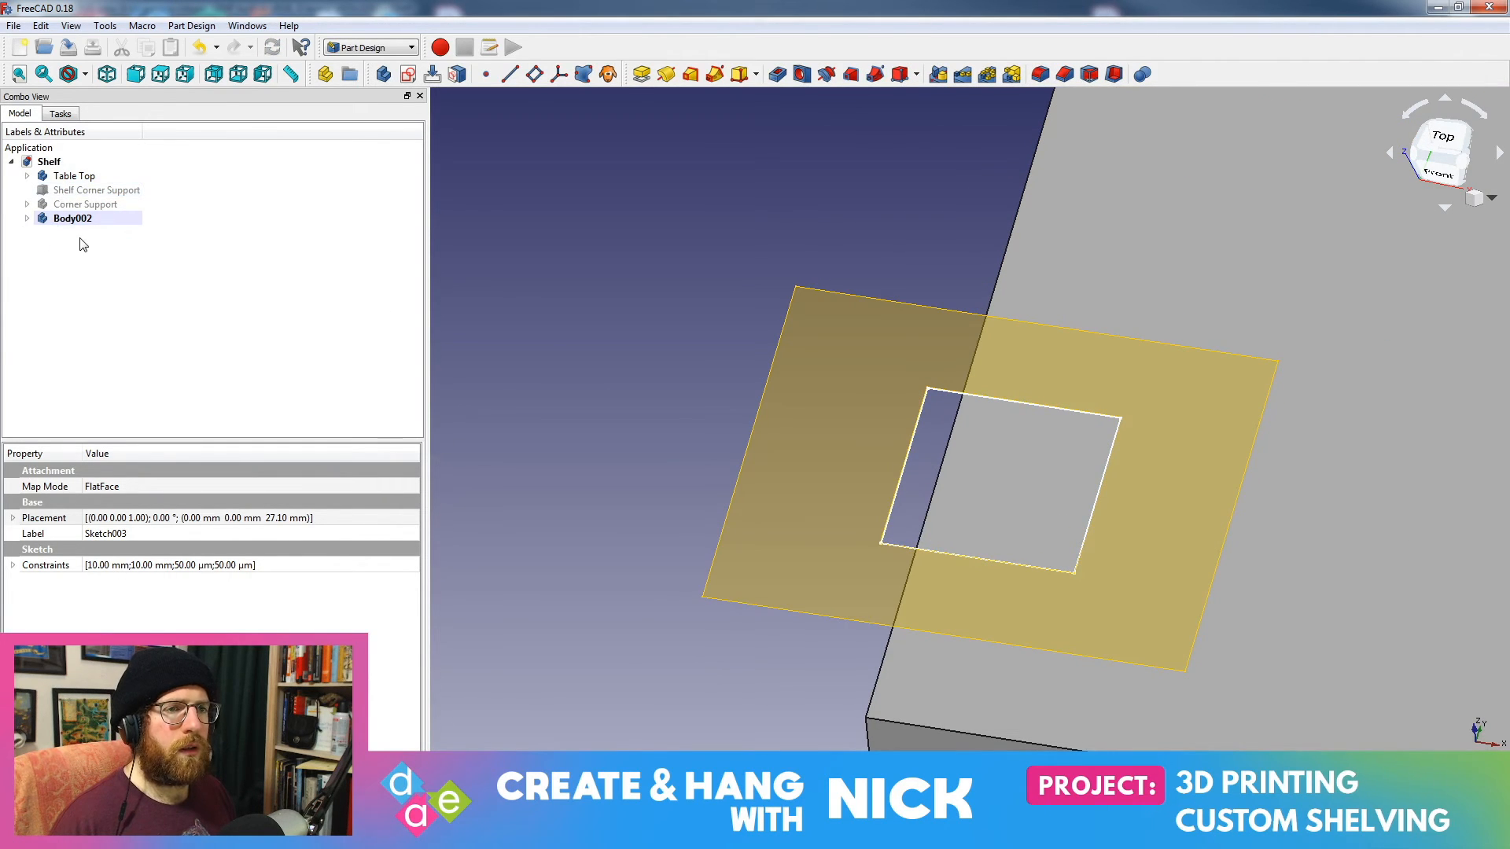
pyautogui.click(69, 220)
pyautogui.press('space')
pyautogui.click(70, 206)
pyautogui.press('space')
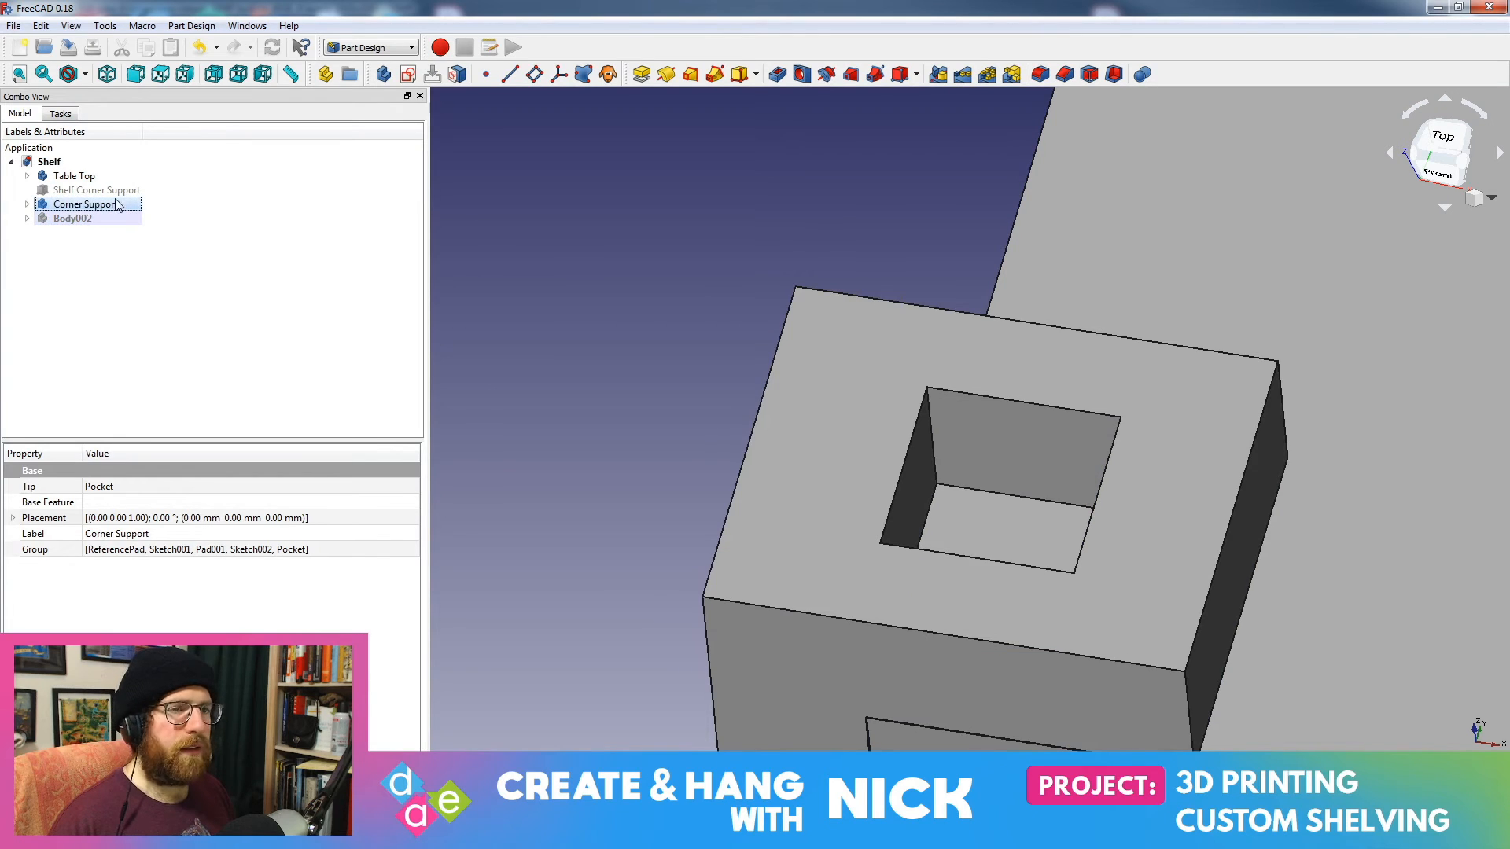
# Step: Inspect the dimensions in the Corner Support pad's profile sketch and close it
pyautogui.click(27, 204)
pyautogui.click(42, 246)
pyautogui.click(43, 274)
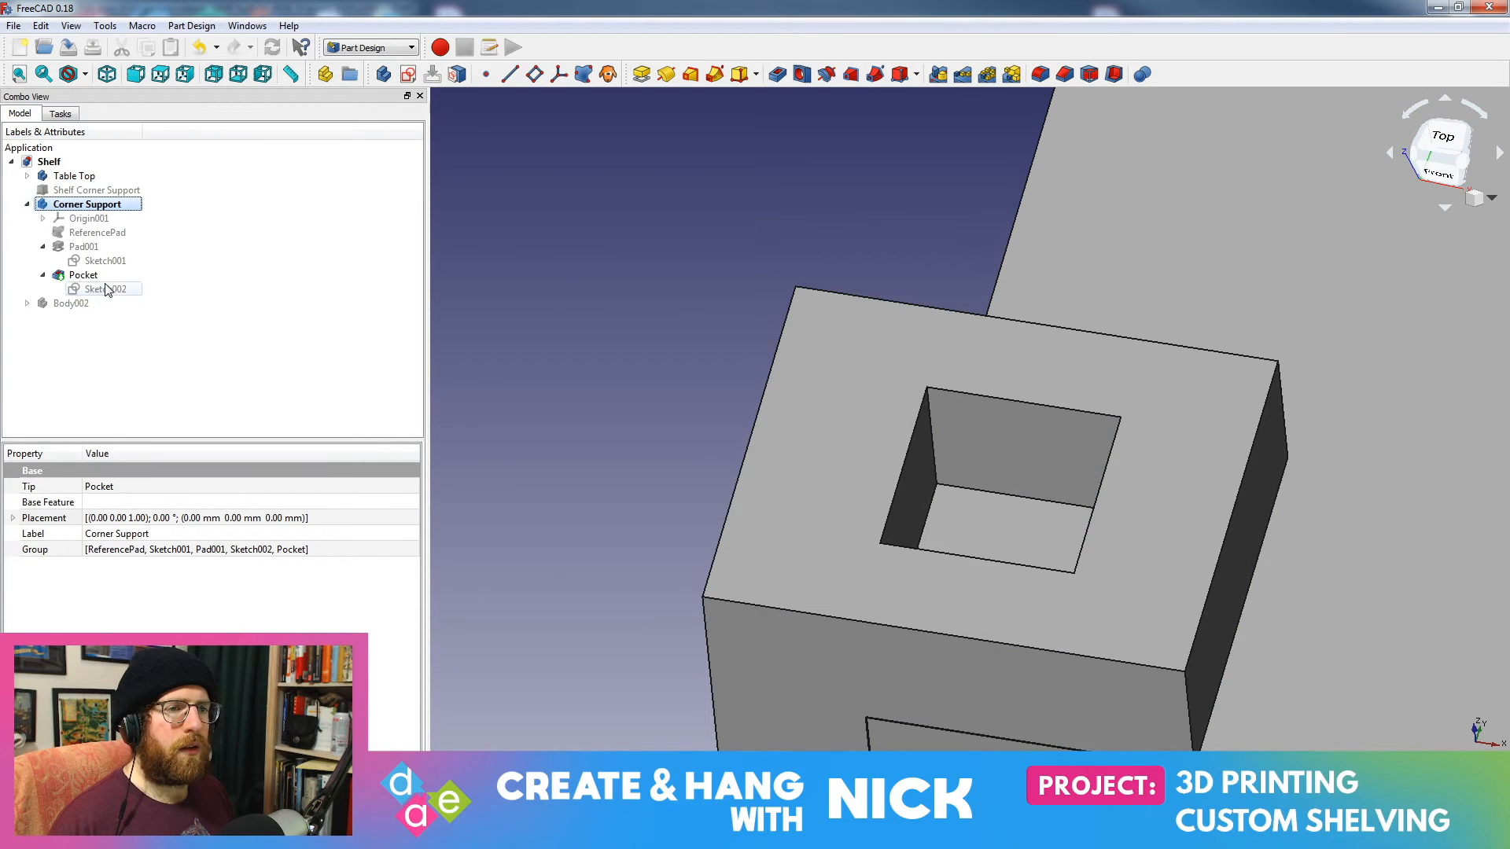
pyautogui.click(107, 288)
pyautogui.doubleClick(107, 262)
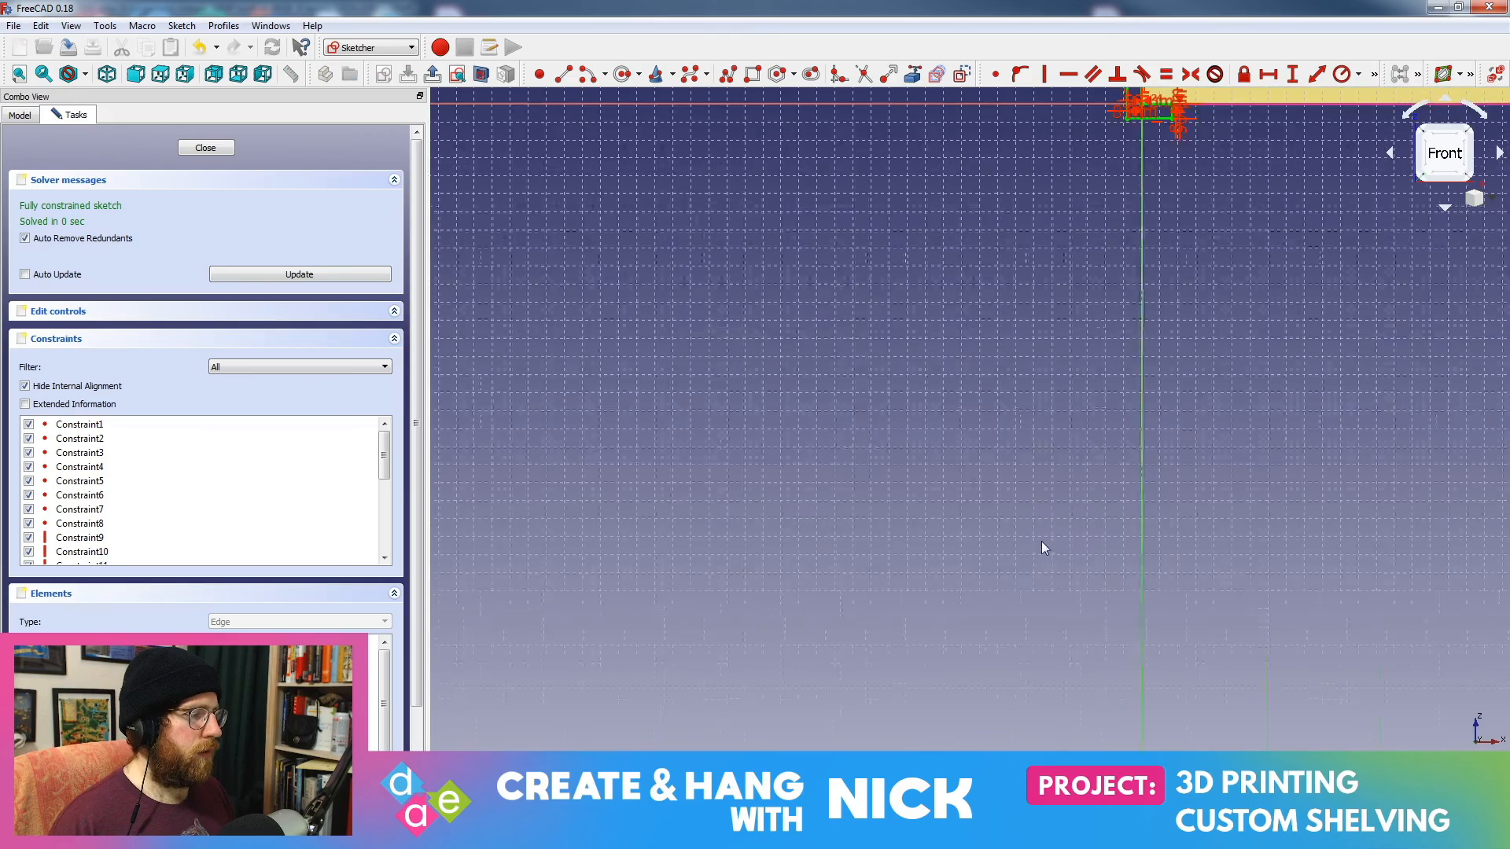
pyautogui.scroll(2, 1139, 555)
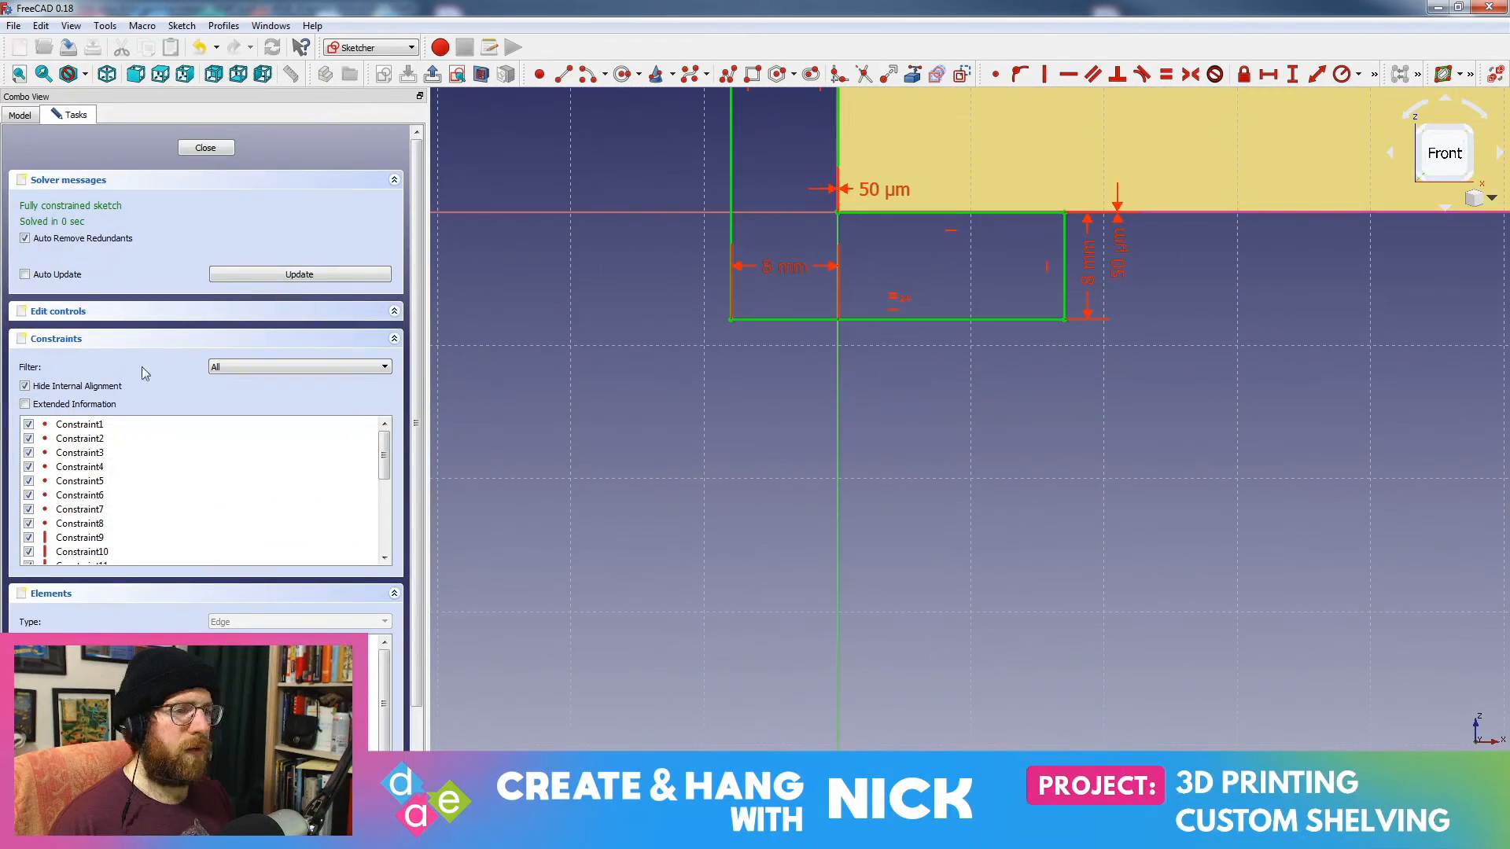
pyautogui.click(202, 149)
# Step: Inspect the square opening's size and offset dimensions in the Corner Support pocket's sketch, Sketch002, and close it
pyautogui.doubleClick(88, 291)
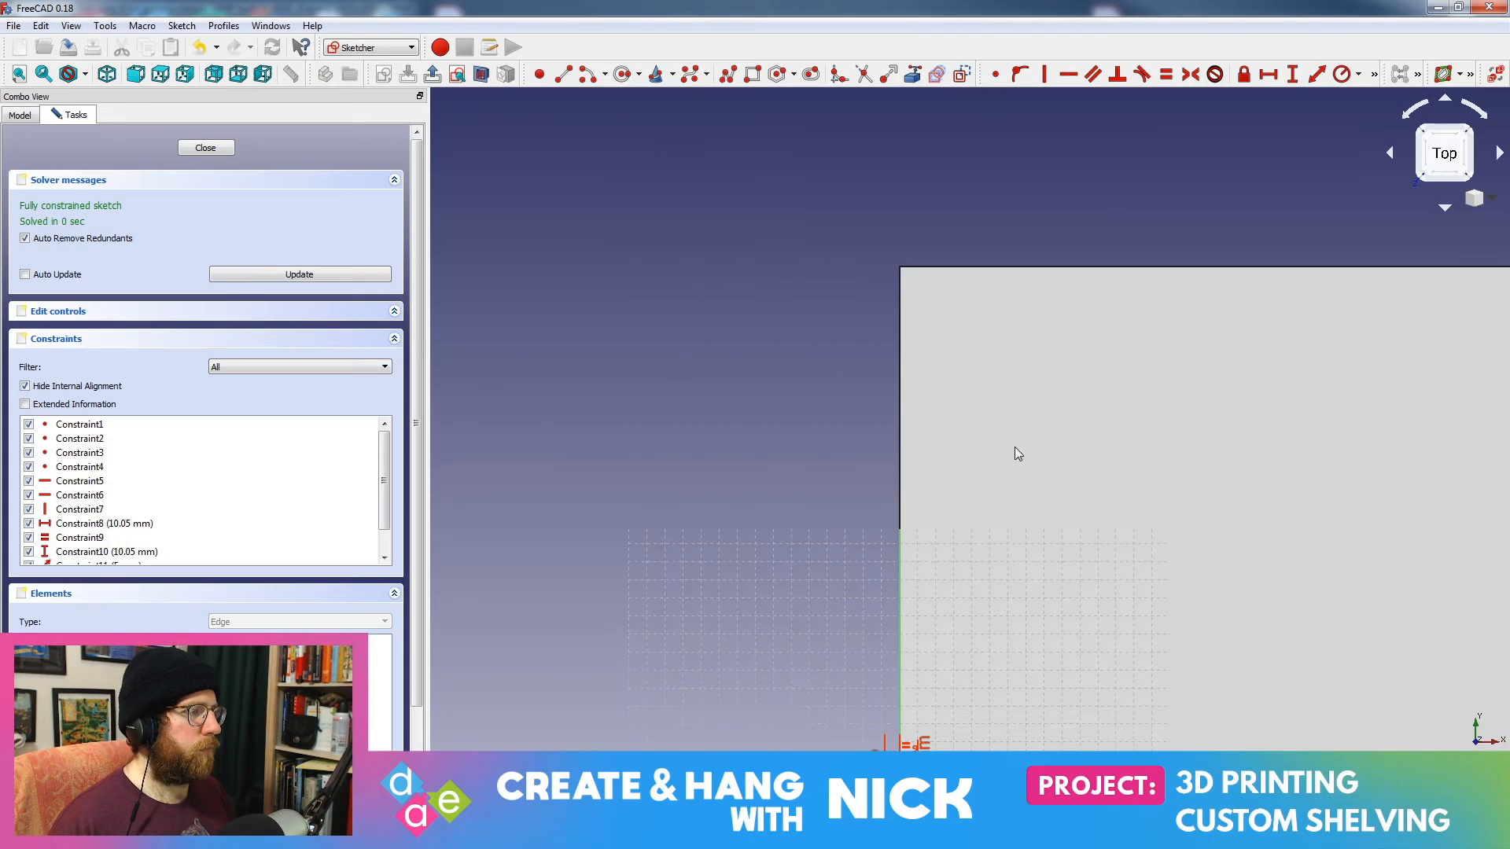
pyautogui.scroll(8, 957, 613)
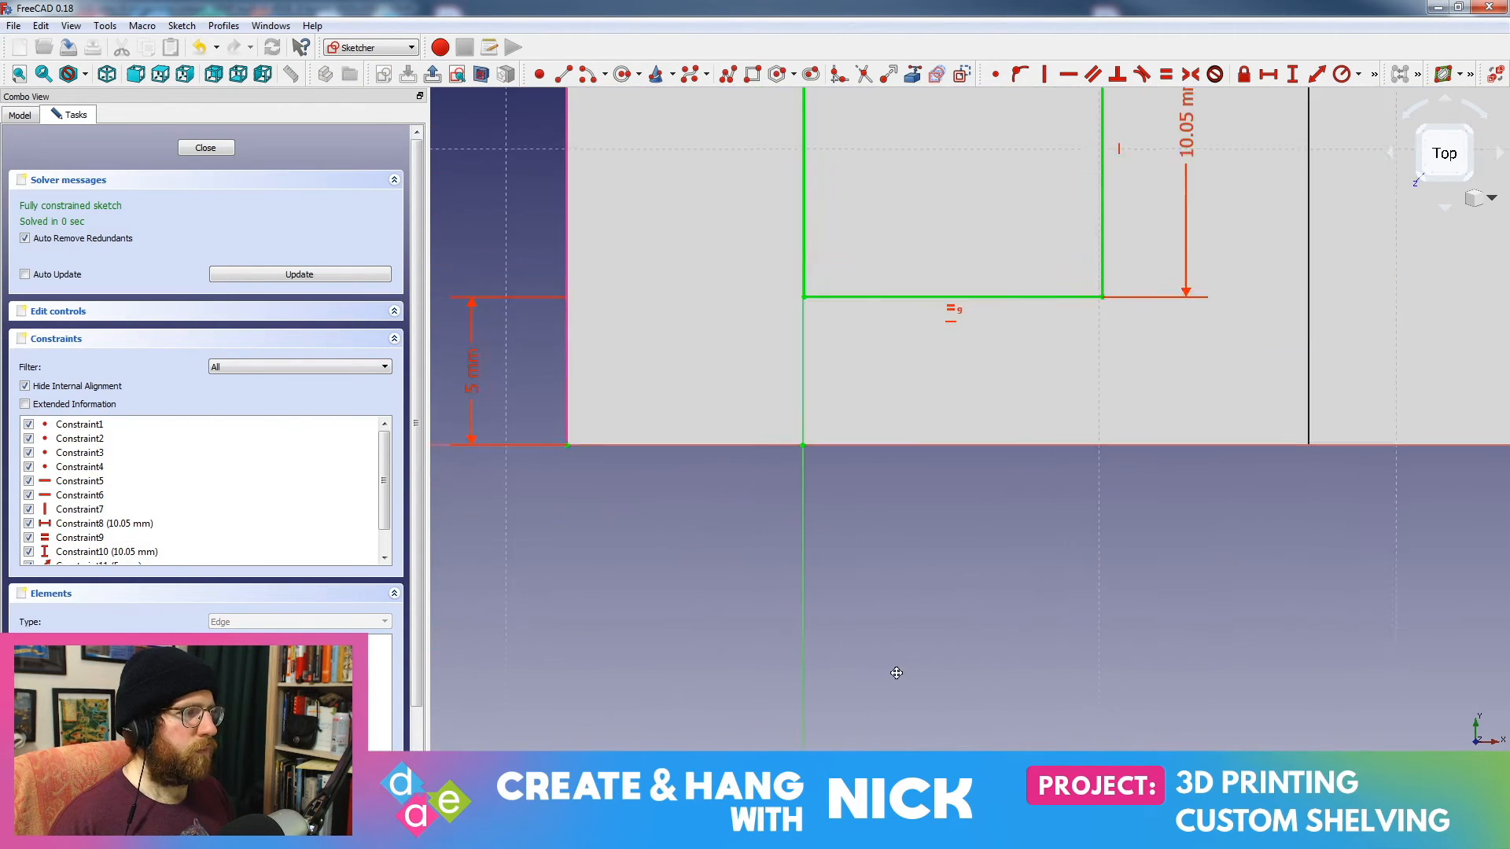
pyautogui.moveTo(1086, 541); pyautogui.dragTo(1085, 542, button='middle')
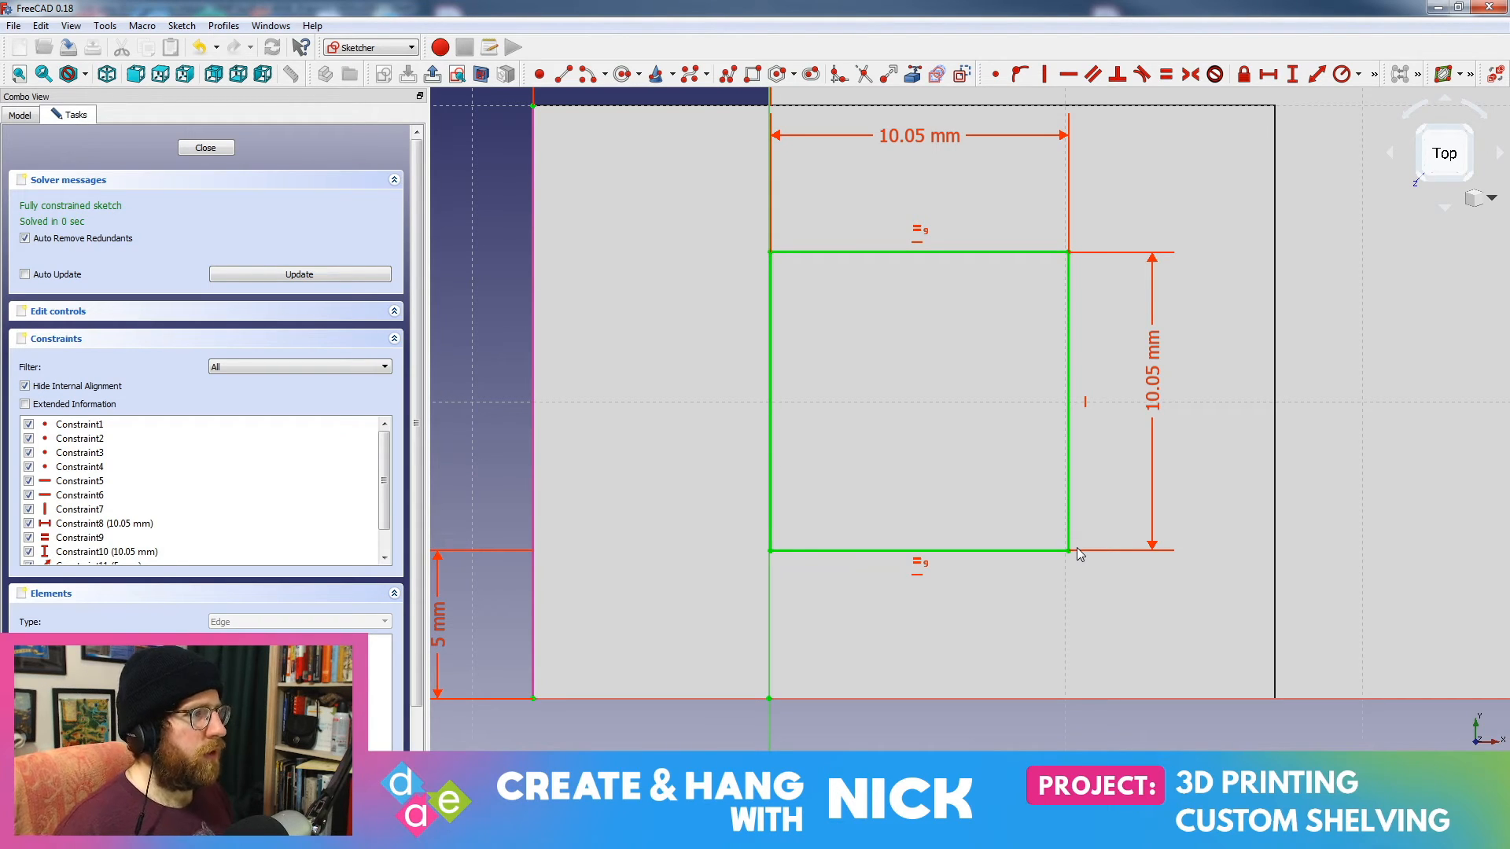
pyautogui.scroll(4, 1074, 549)
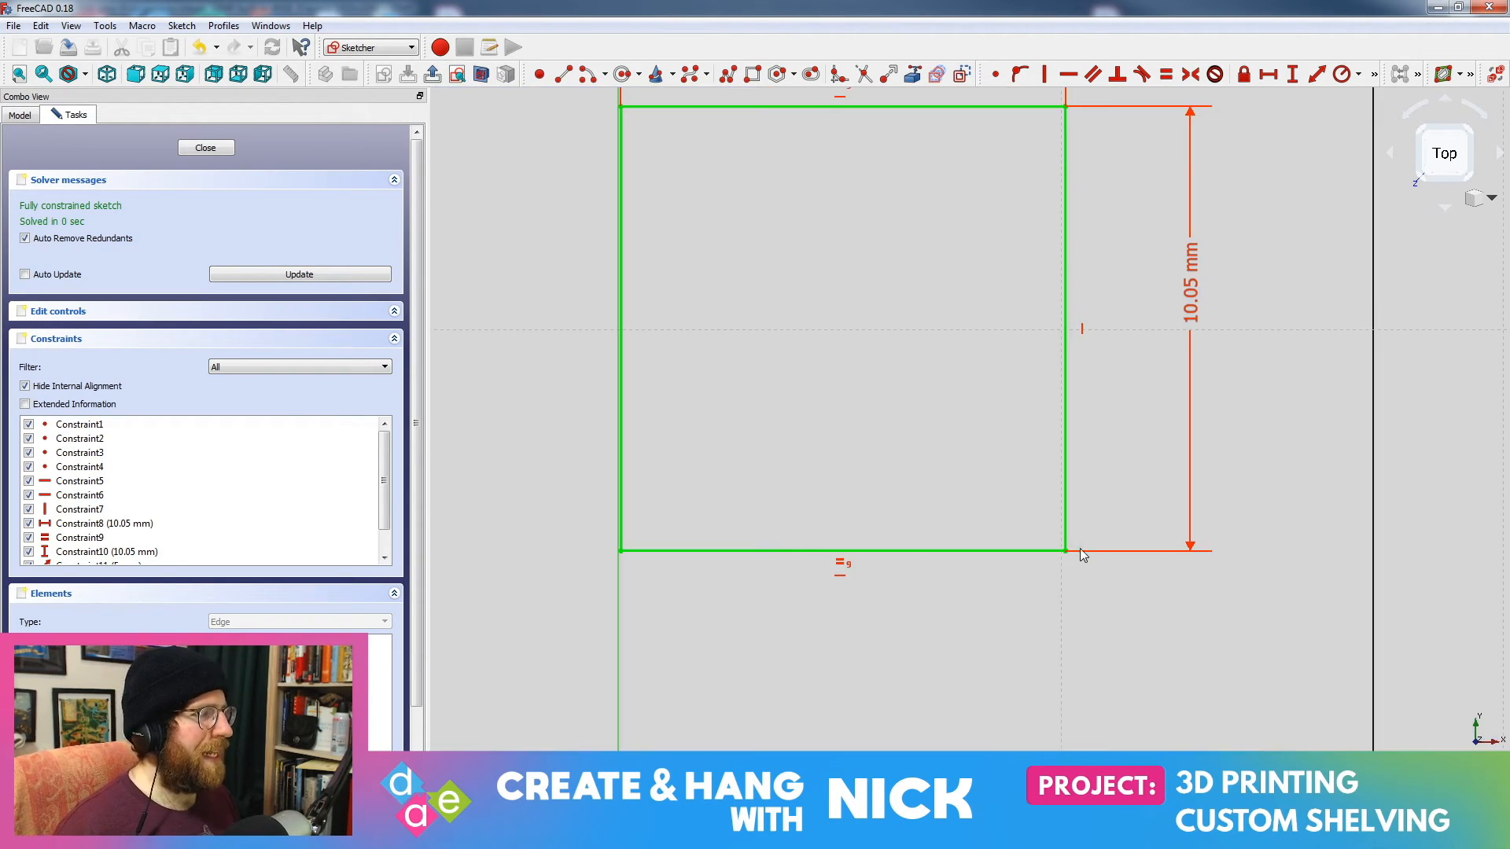
pyautogui.moveTo(1053, 453); pyautogui.dragTo(998, 406, button='middle')
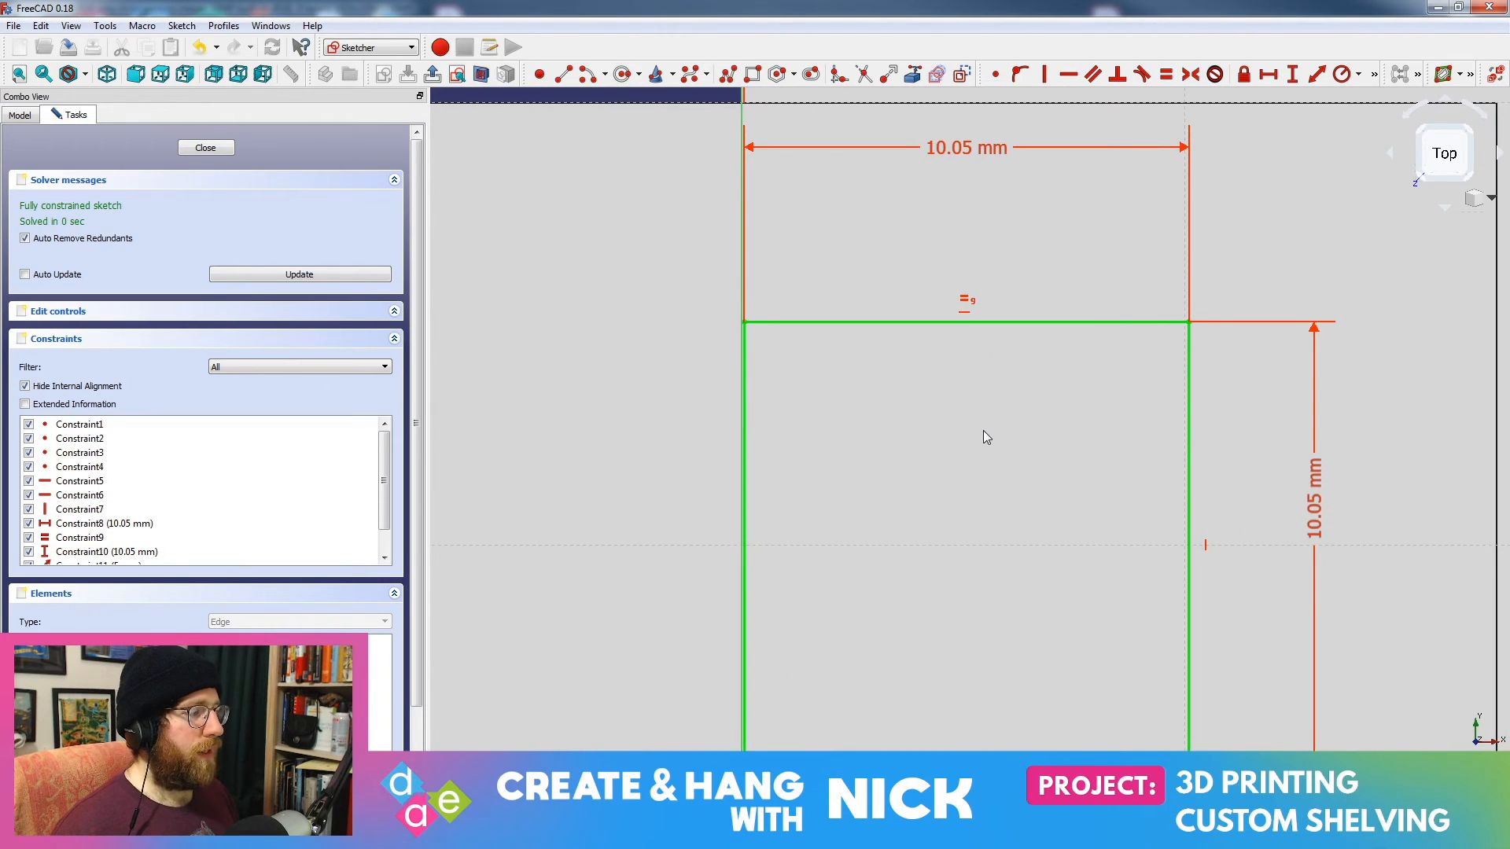
pyautogui.scroll(-4, 985, 472)
pyautogui.scroll(1, 987, 477)
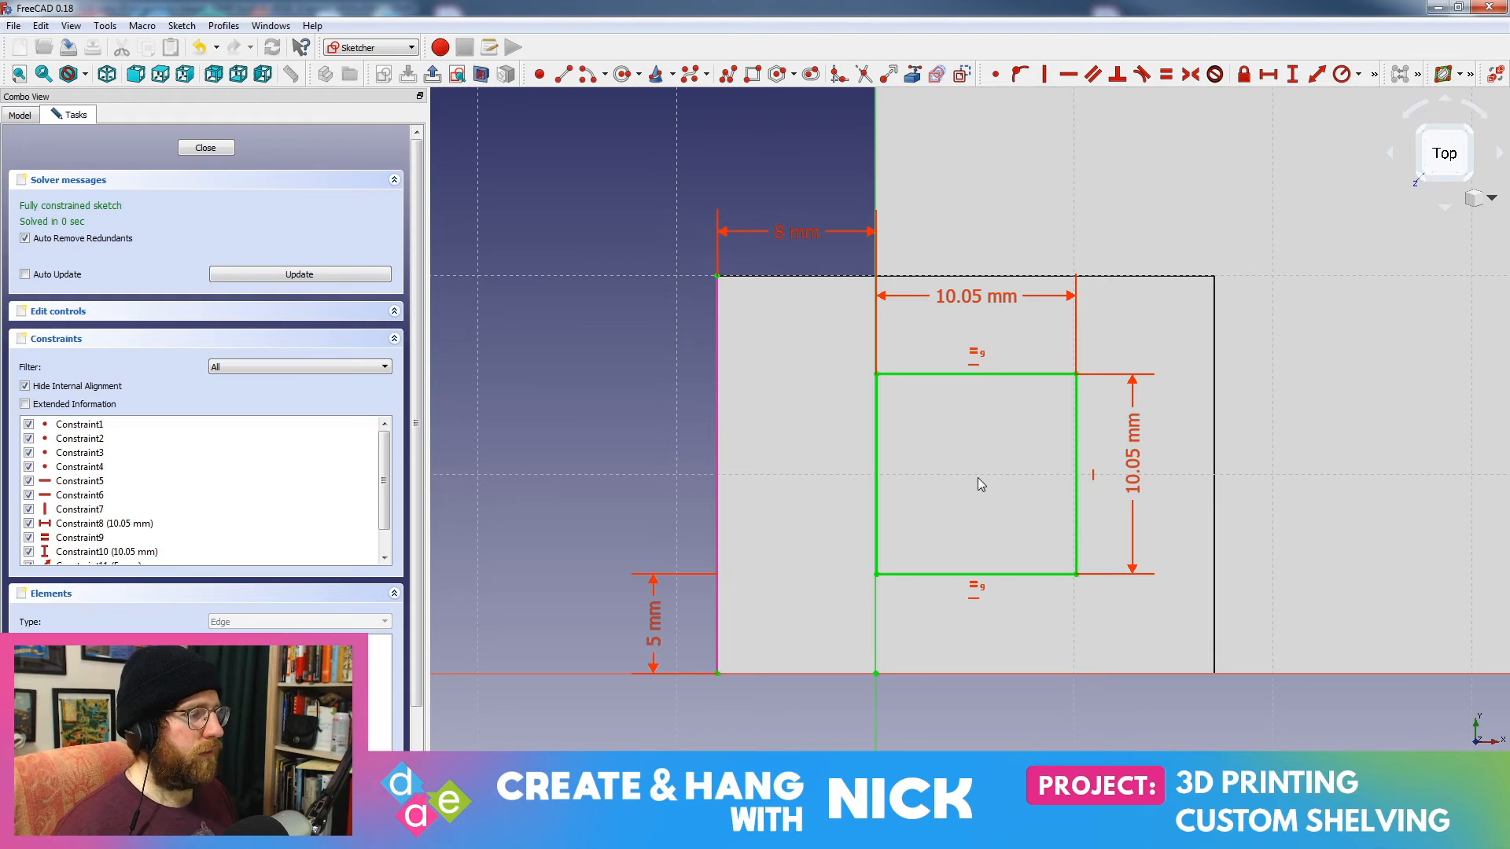
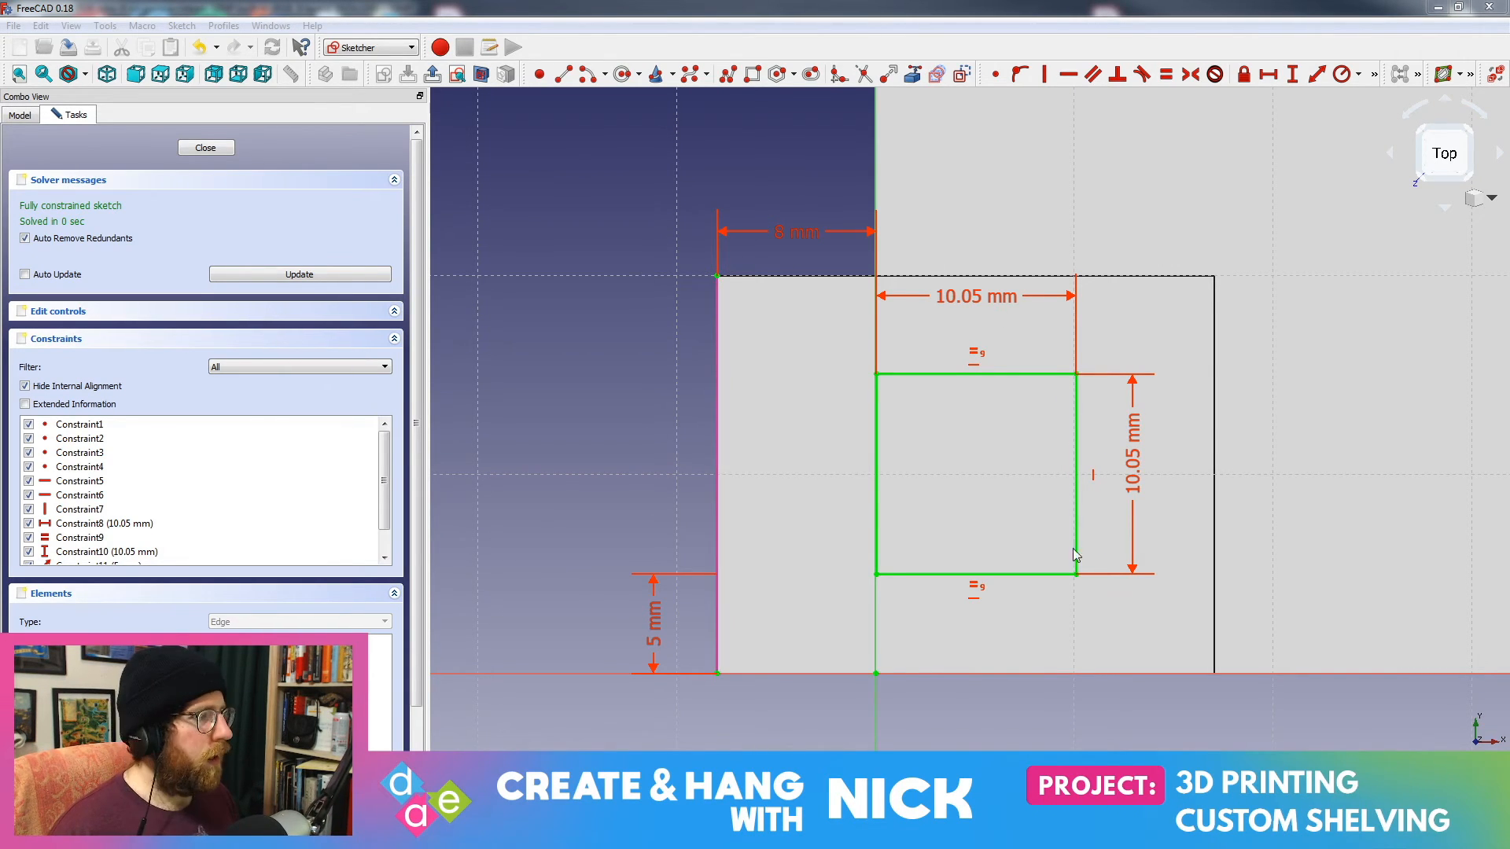
pyautogui.scroll(5, 1046, 377)
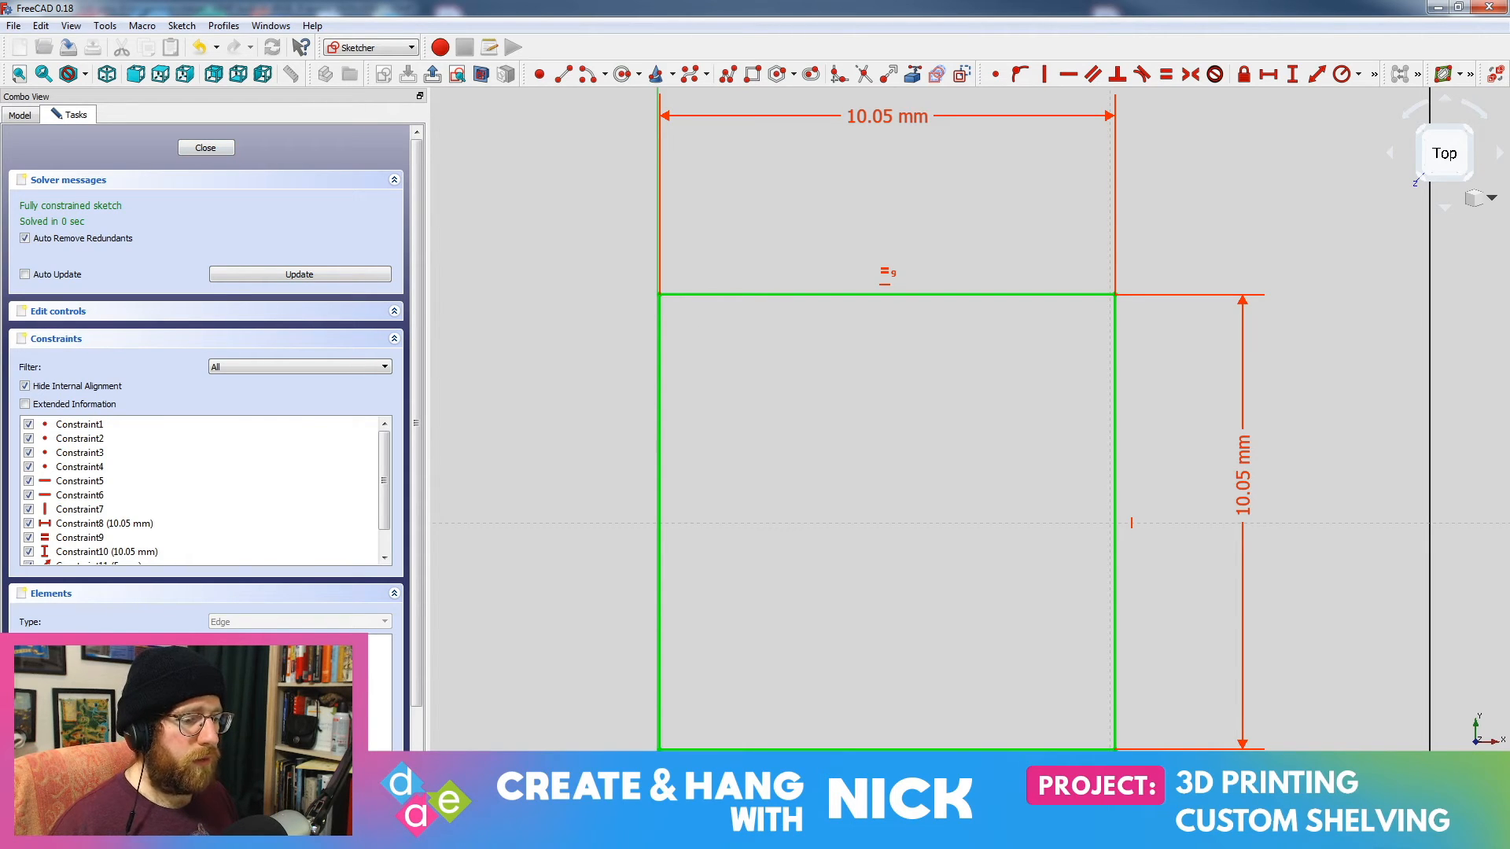
pyautogui.click(208, 147)
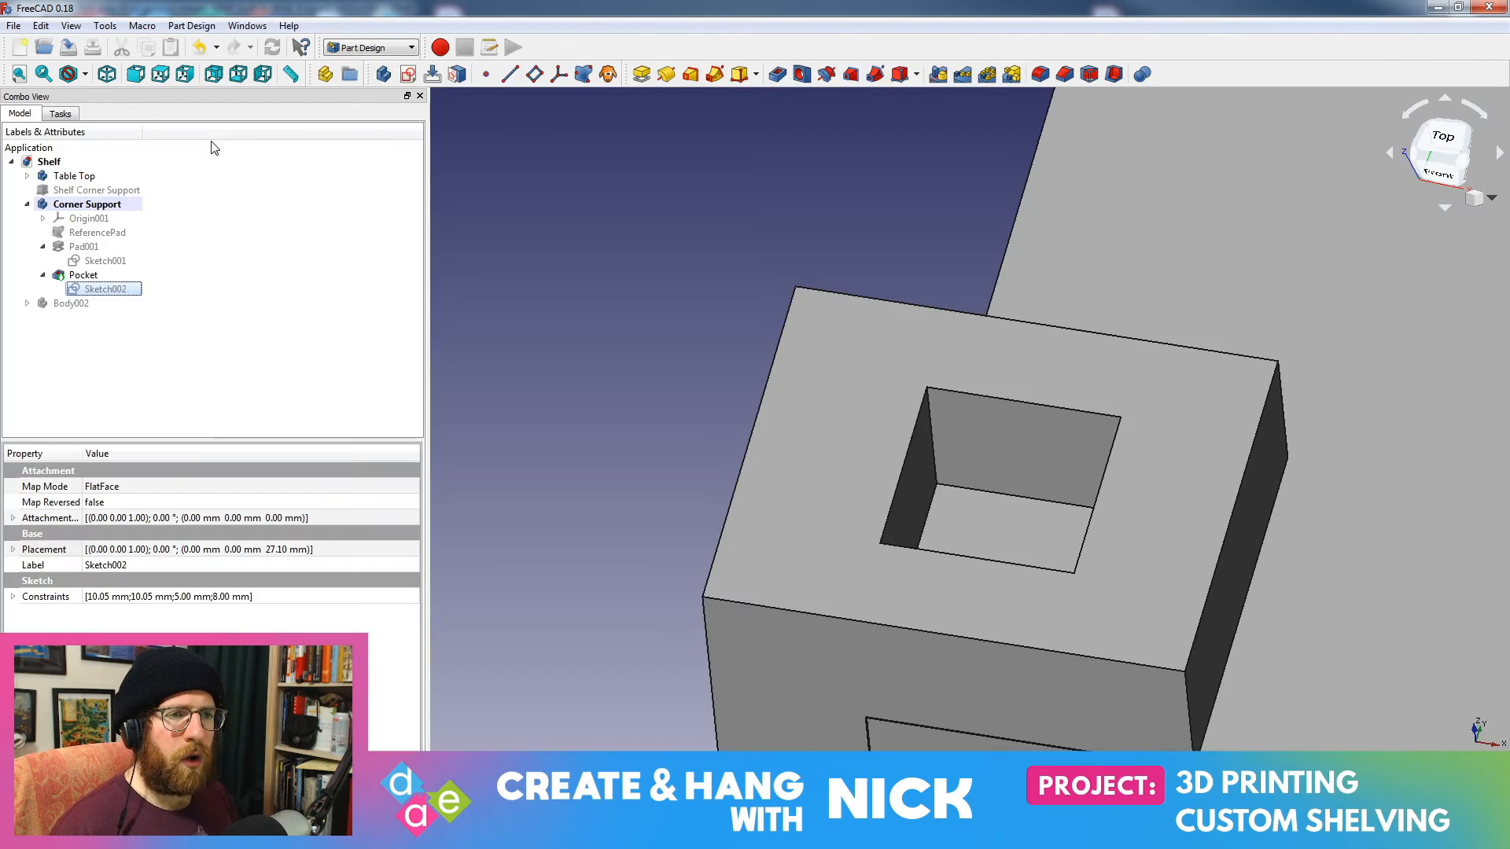
# Step: Show the pocket's Sketch002 and briefly open and close Sketch003 of Body002
pyautogui.click(27, 303)
pyautogui.press('space')
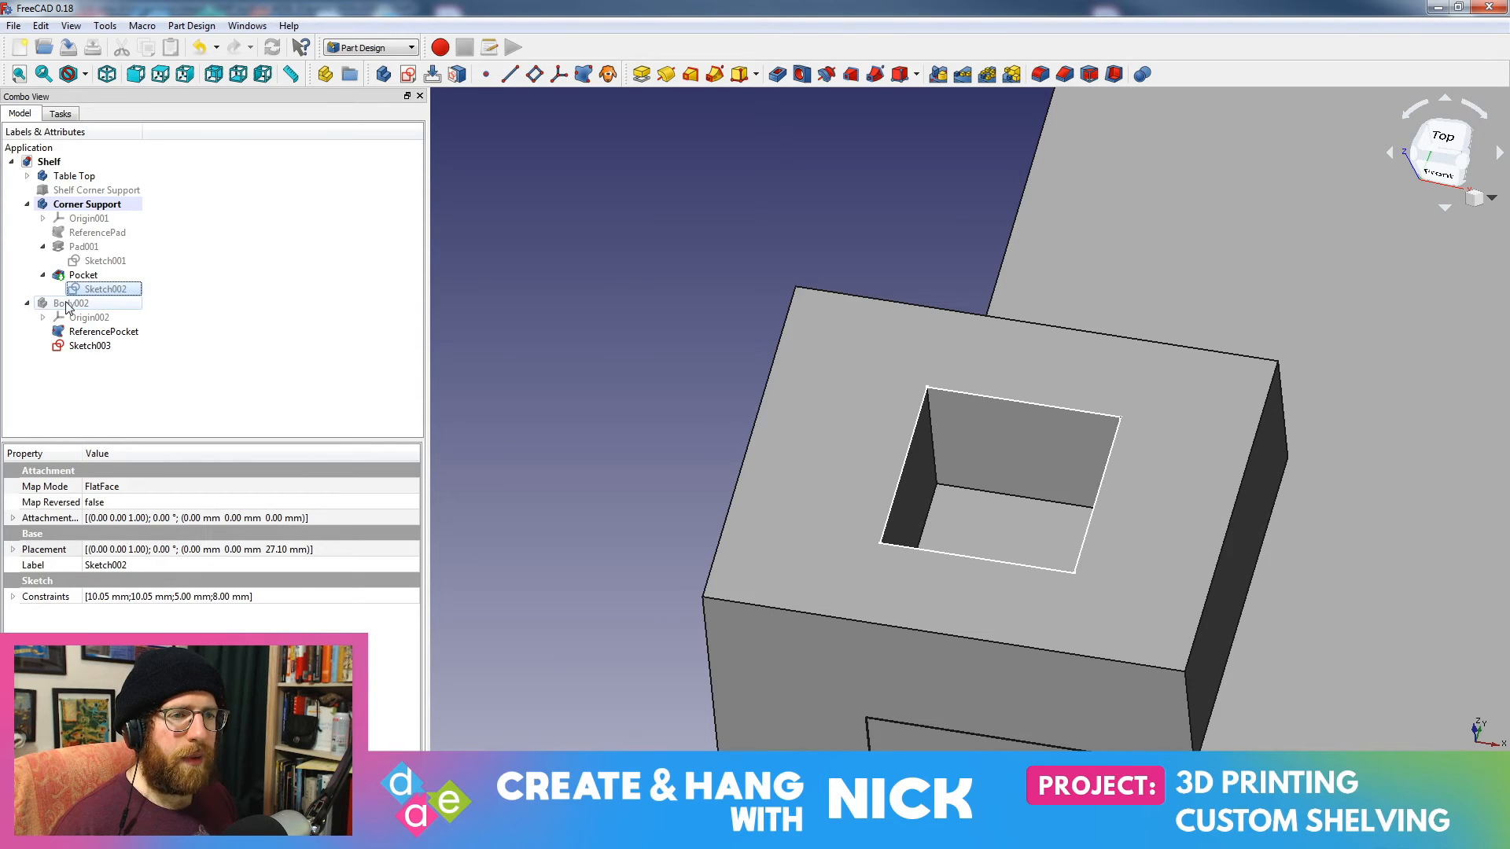
pyautogui.doubleClick(77, 344)
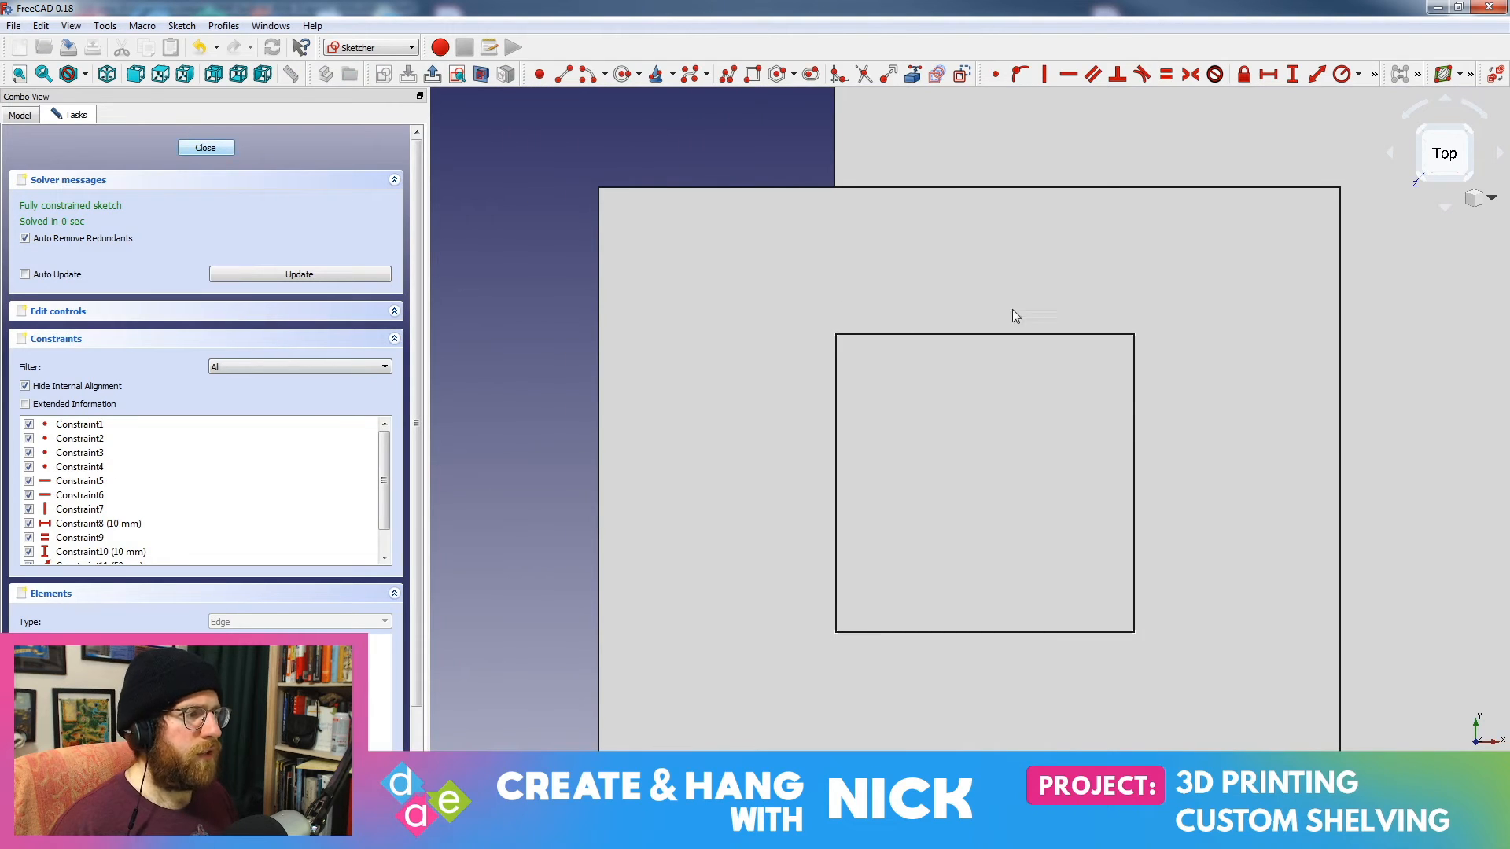
pyautogui.scroll(2, 895, 365)
pyautogui.click(206, 147)
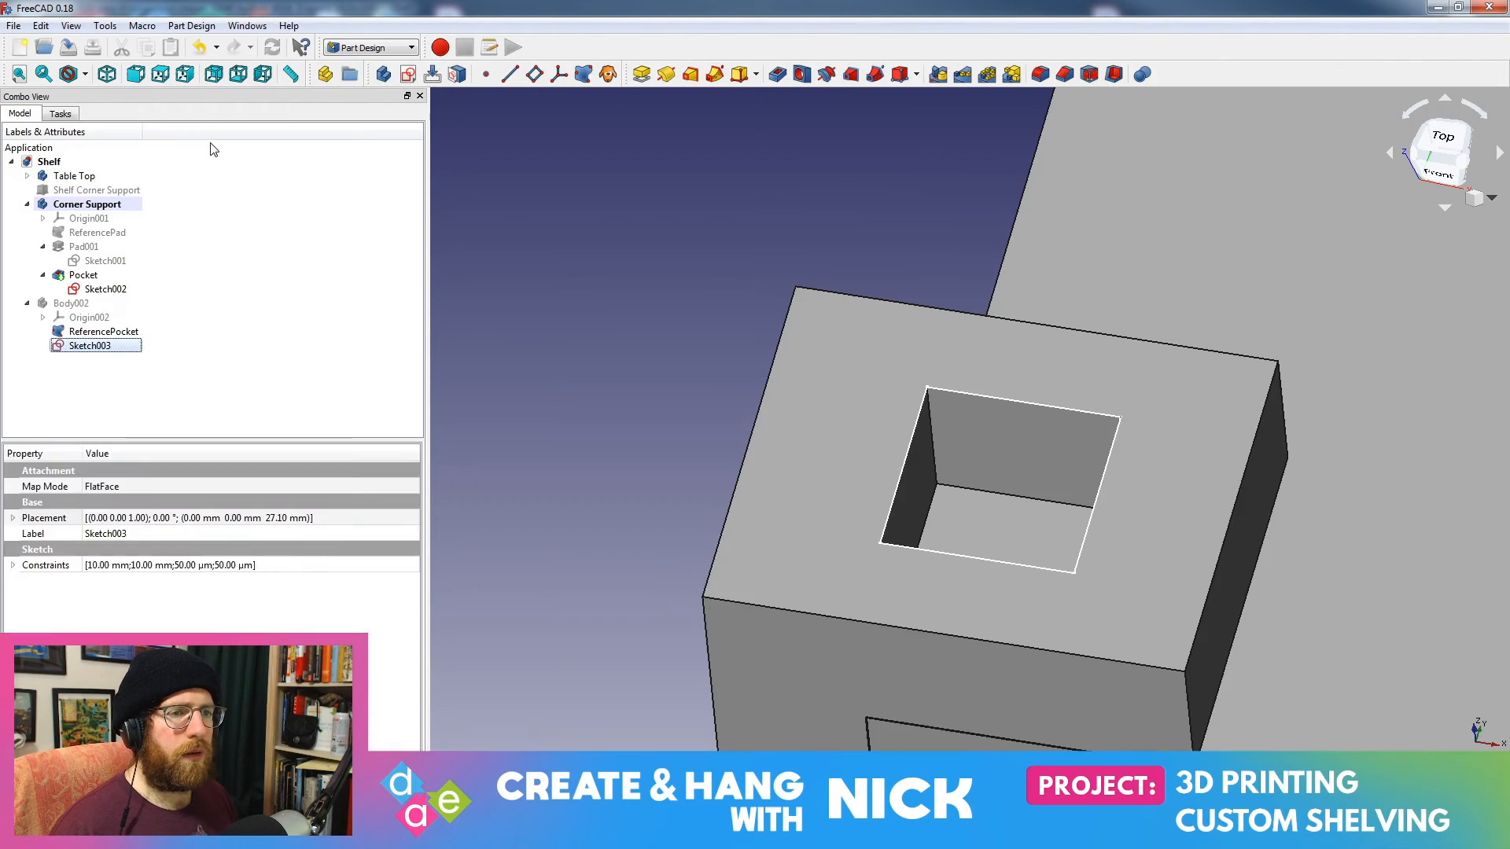
pyautogui.click(89, 346)
pyautogui.click(71, 303)
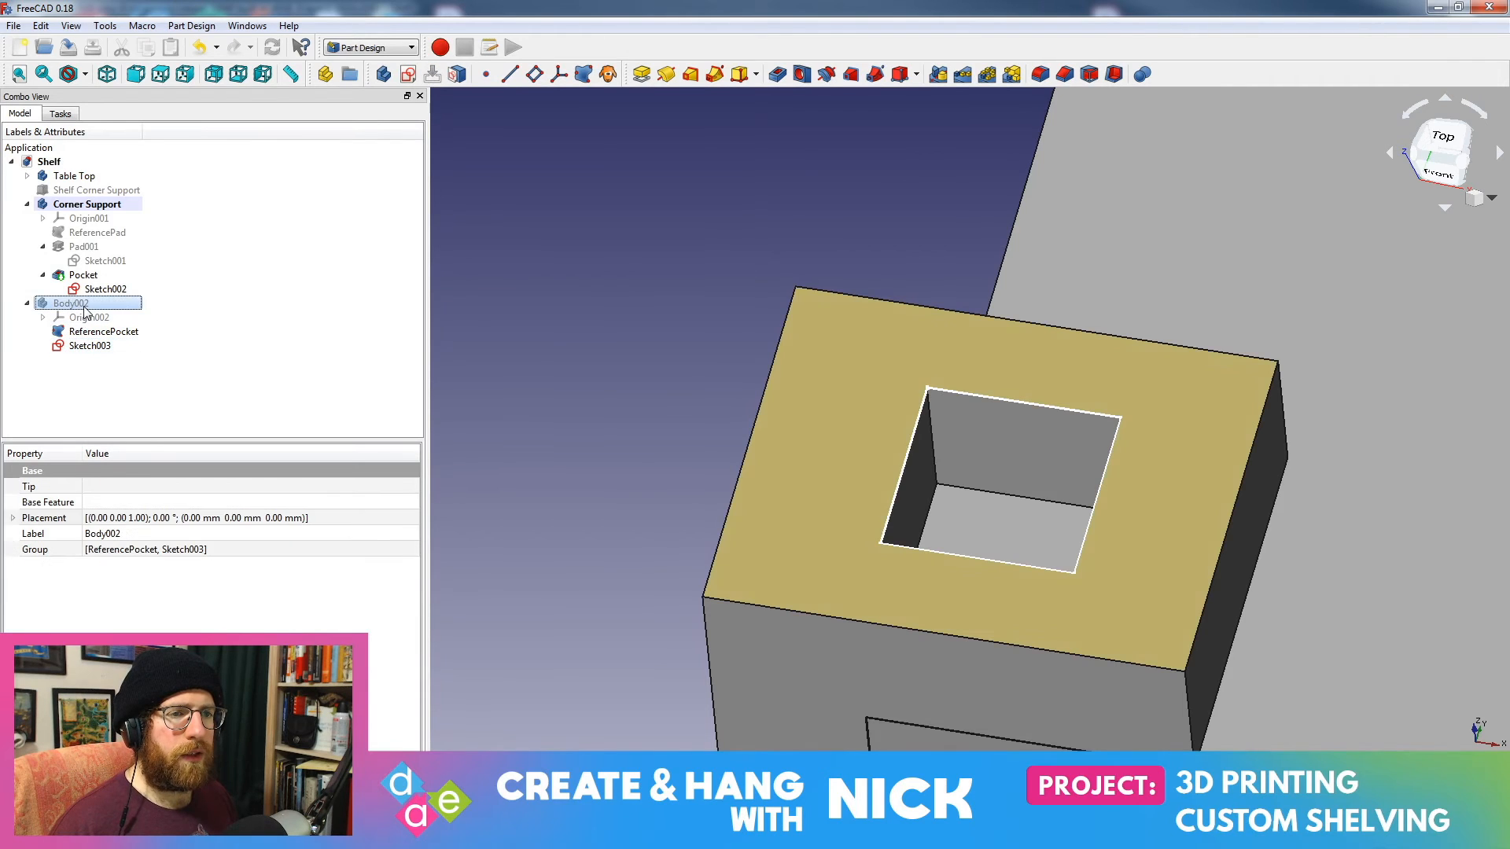
# Step: Reopen Sketch003 and move the horizontal clearance dimension clear of the square's upper-left corner
pyautogui.doubleClick(90, 346)
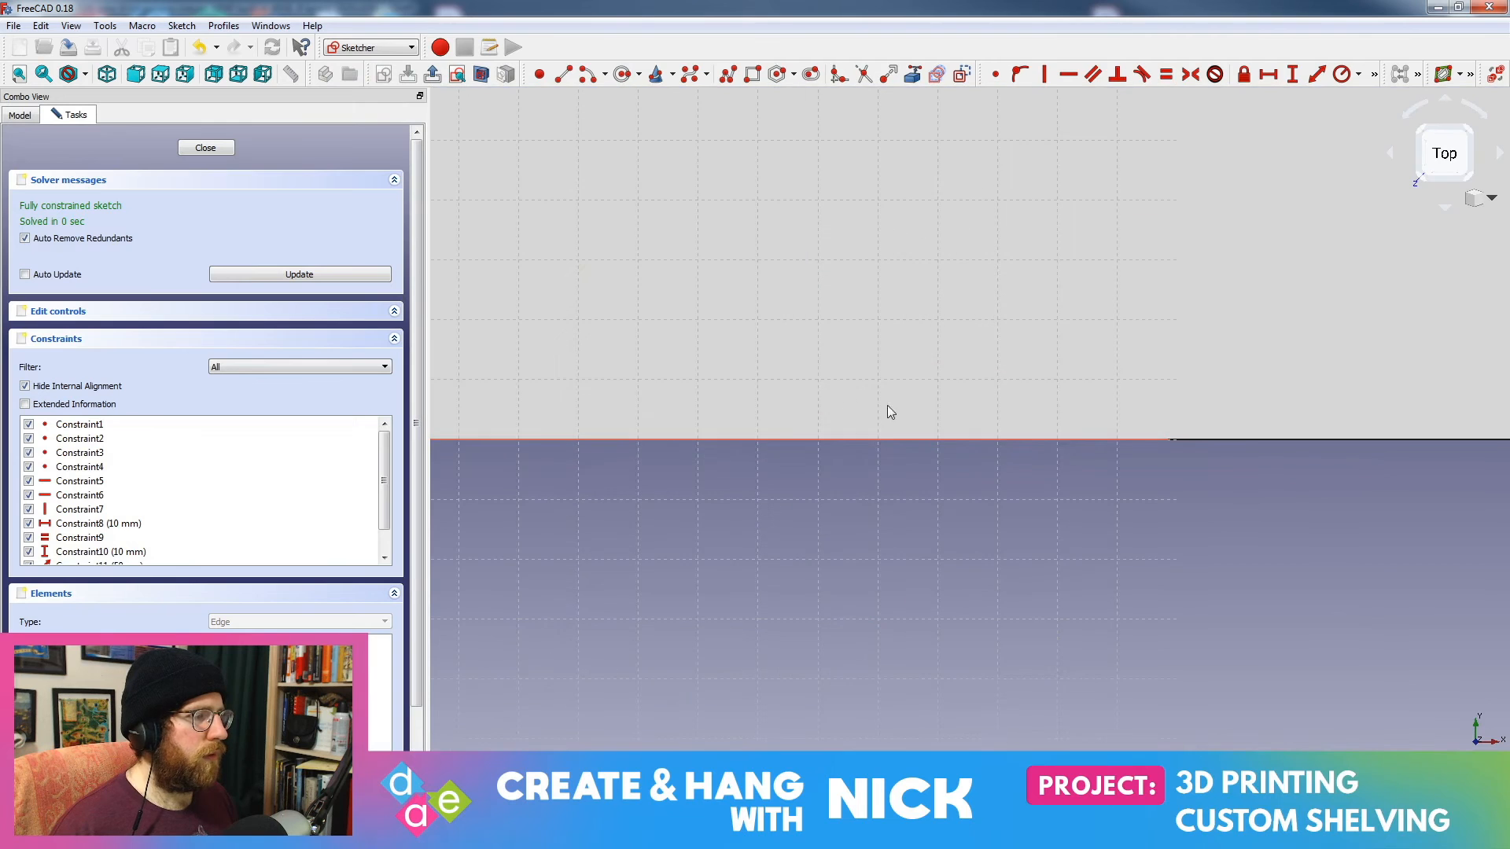
pyautogui.scroll(6, 1250, 398)
pyautogui.moveTo(559, 354); pyautogui.dragTo(1153, 401, button='middle')
pyautogui.scroll(4, 1035, 441)
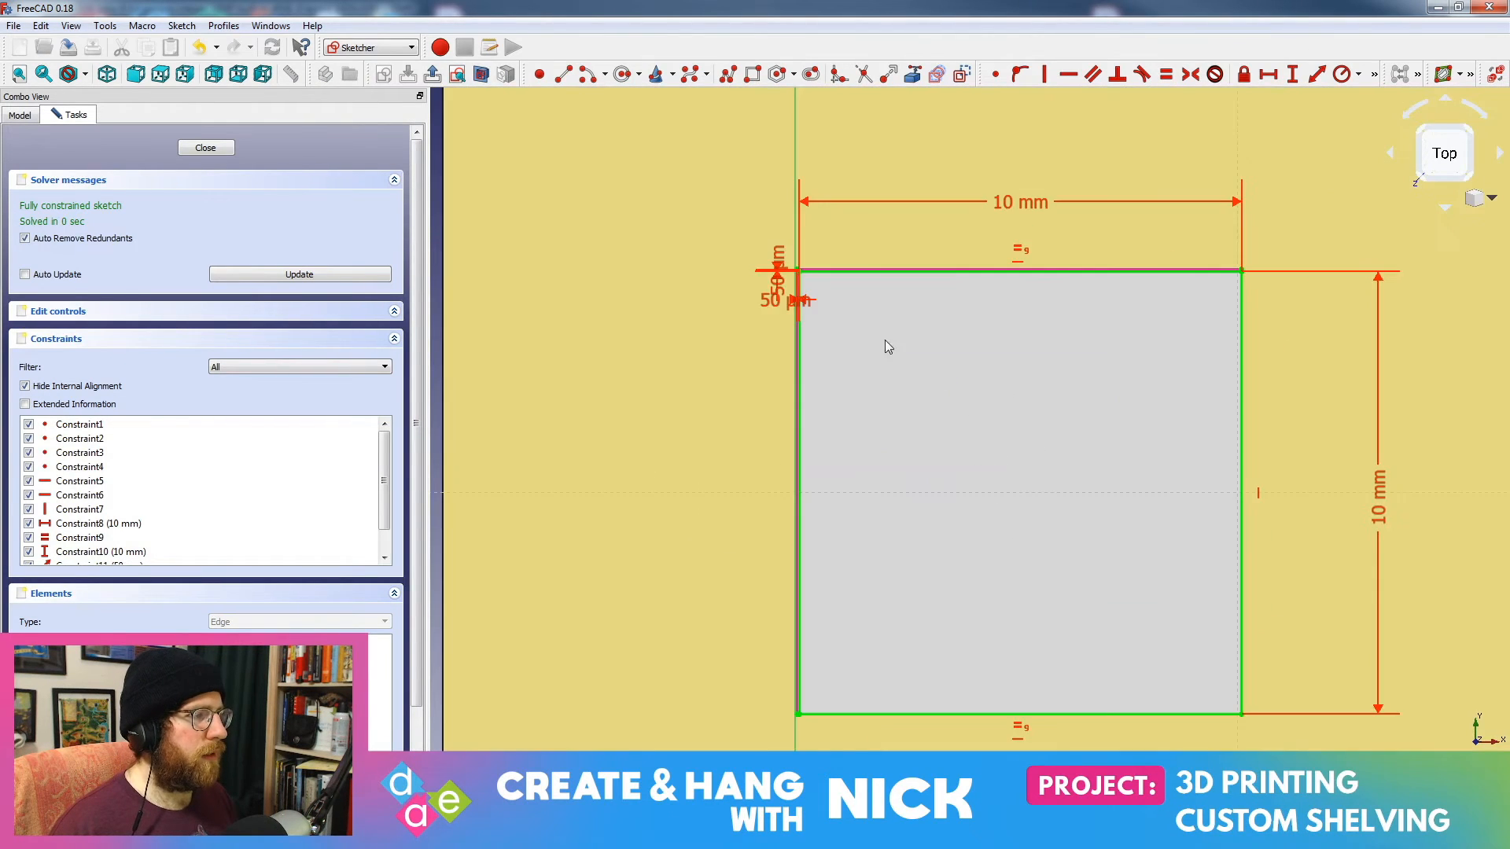
pyautogui.moveTo(806, 404); pyautogui.dragTo(1005, 488, button='middle')
pyautogui.scroll(3, 1005, 488)
pyautogui.moveTo(1073, 373); pyautogui.dragTo(1041, 422, button='middle')
pyautogui.scroll(3, 1041, 425)
pyautogui.moveTo(990, 267)
pyautogui.mouseDown(button='middle')
pyautogui.moveTo(1031, 273)
pyautogui.moveTo(1042, 401)
pyautogui.moveTo(989, 322)
pyautogui.mouseUp(button='middle')
pyautogui.scroll(2, 1022, 424)
pyautogui.scroll(2, 1031, 404)
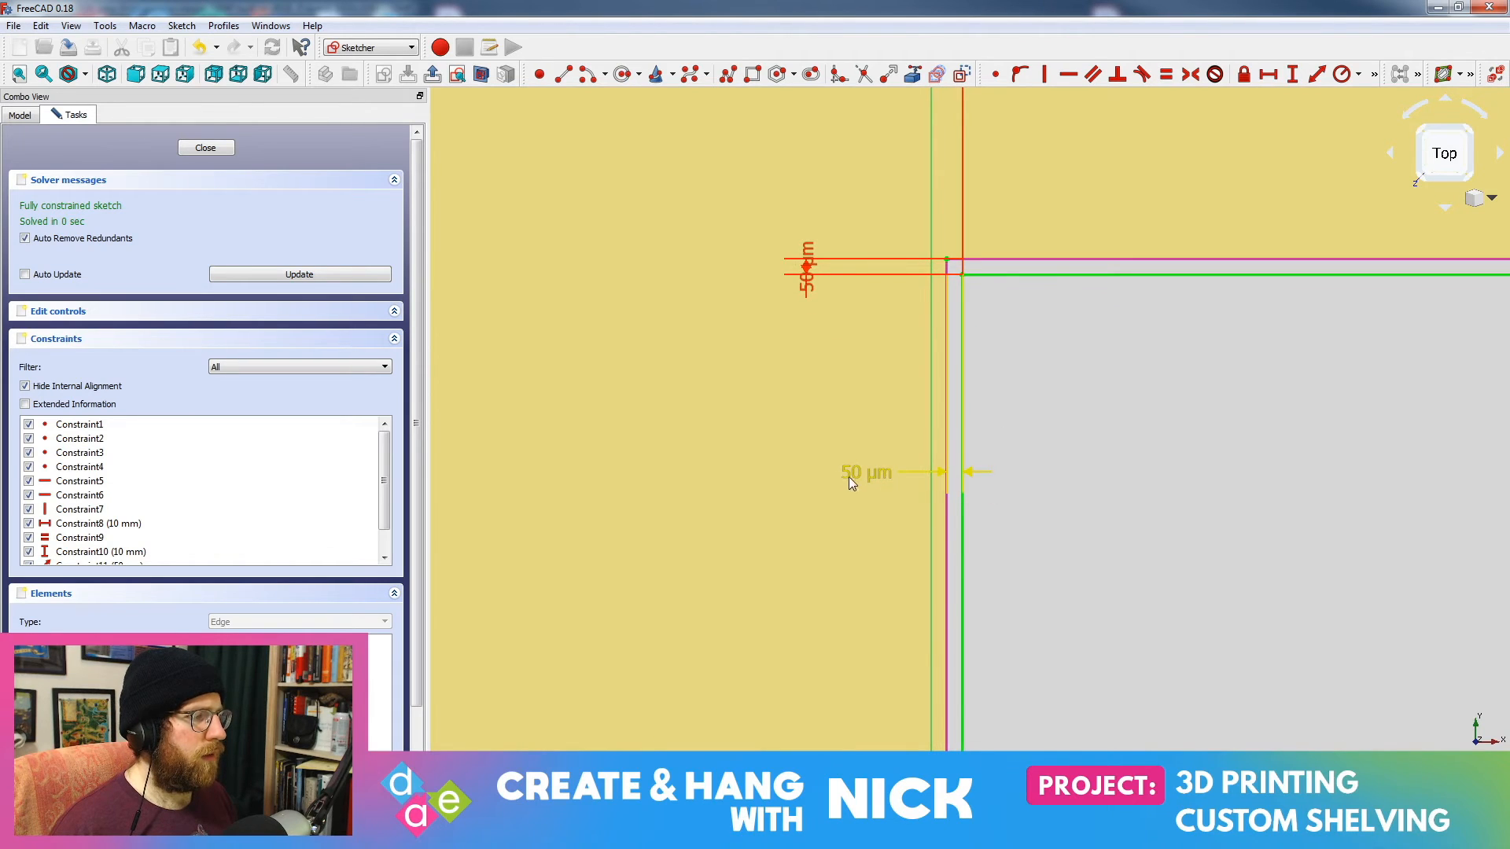
pyautogui.moveTo(889, 482); pyautogui.dragTo(863, 448)
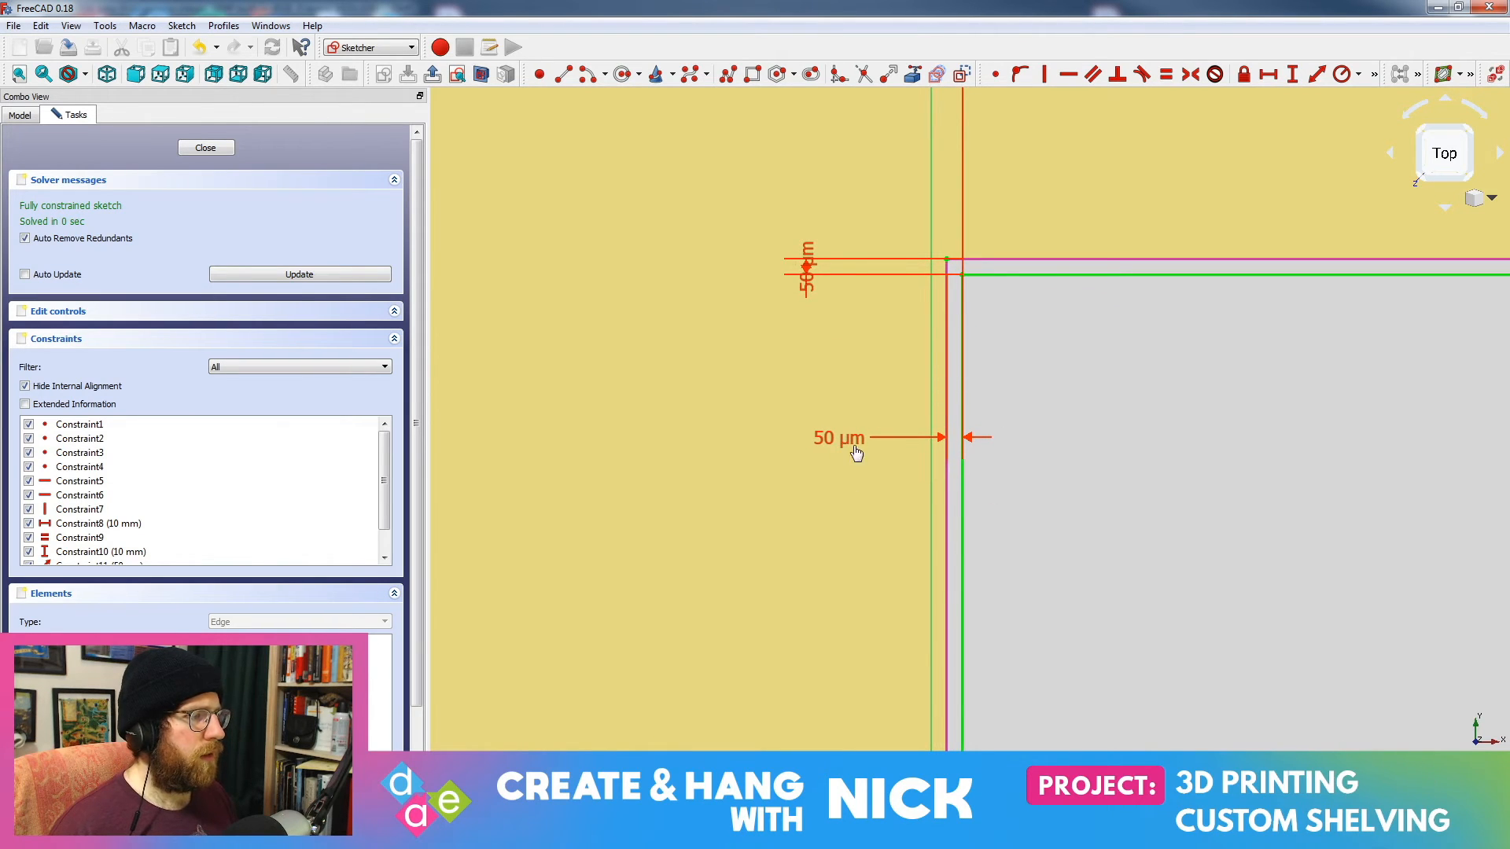
# Step: Set the horizontal clearance between the square and the socket's left edge to 0.05 mm
pyautogui.doubleClick(851, 439)
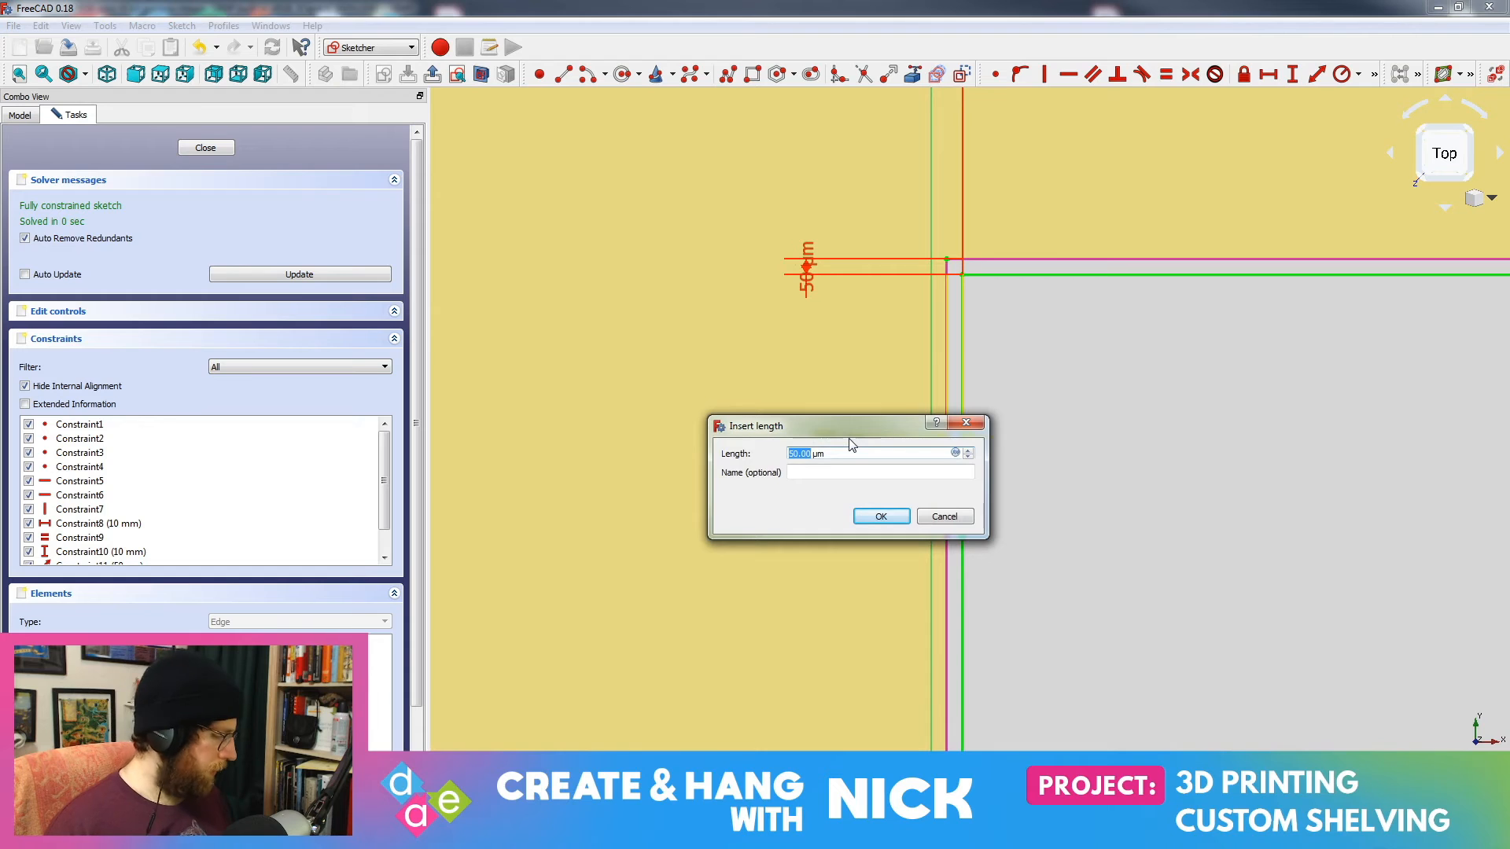
pyautogui.write('.0')
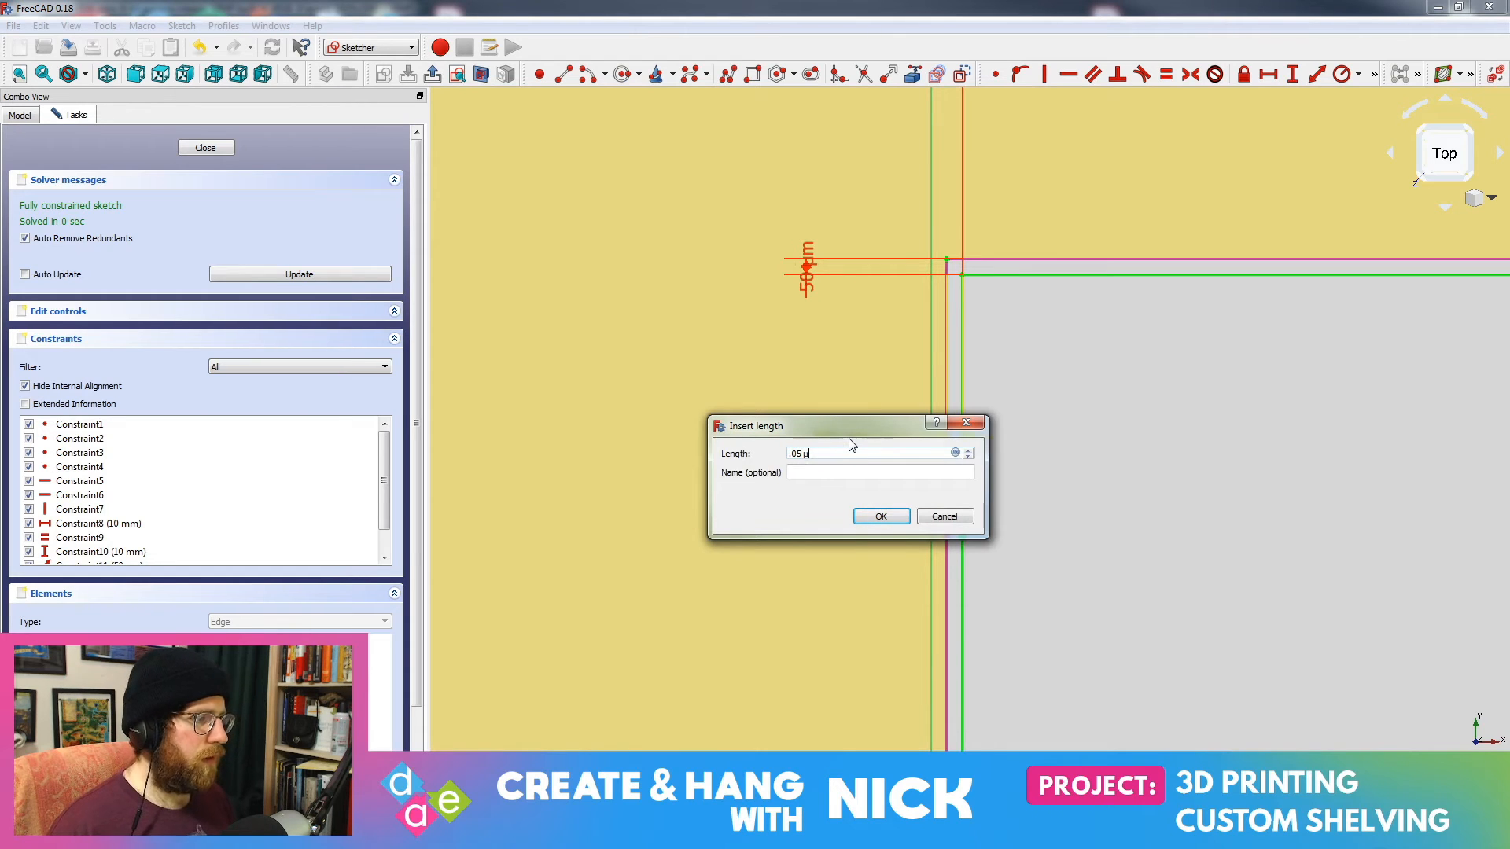
pyautogui.write('5')
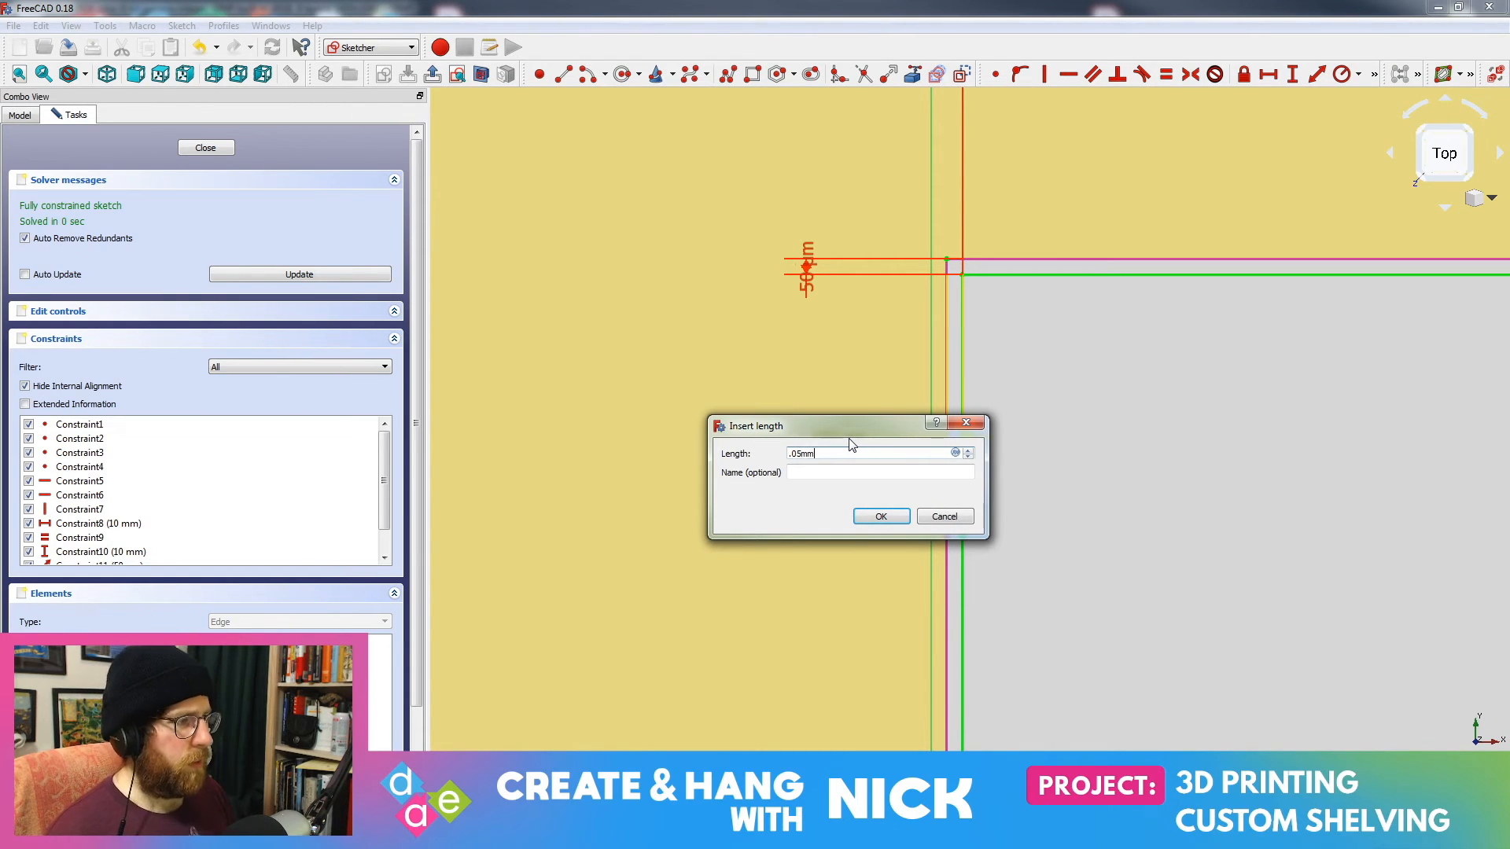
pyautogui.write('mm')
pyautogui.press('Return')
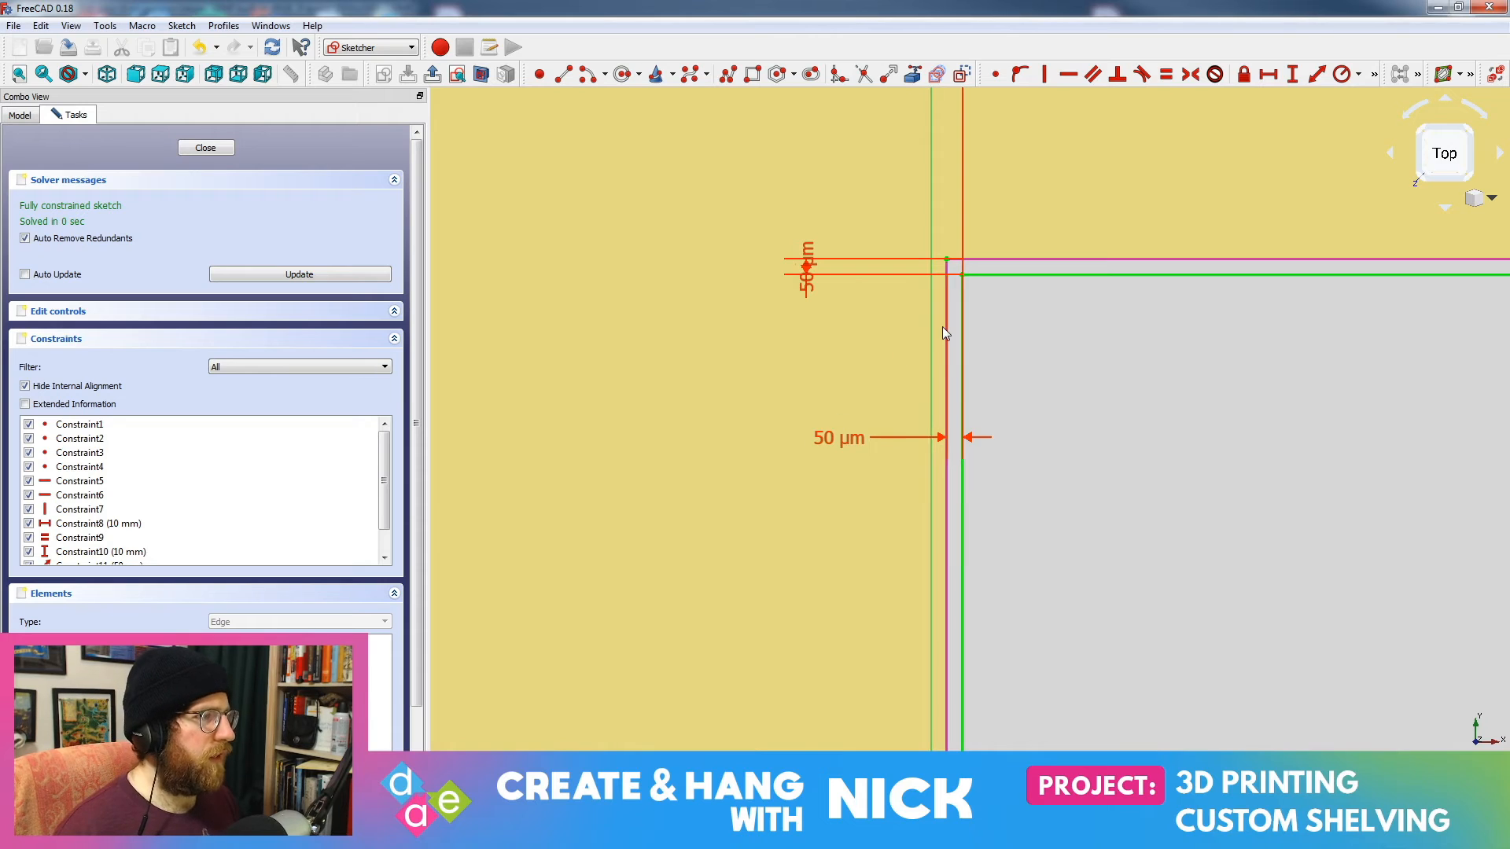
# Step: Delete the vertical and horizontal clearance dimensions at the square's upper-left corner
pyautogui.moveTo(1046, 398)
pyautogui.mouseDown(button='middle')
pyautogui.moveTo(760, 381)
pyautogui.moveTo(1028, 463)
pyautogui.mouseUp(button='middle')
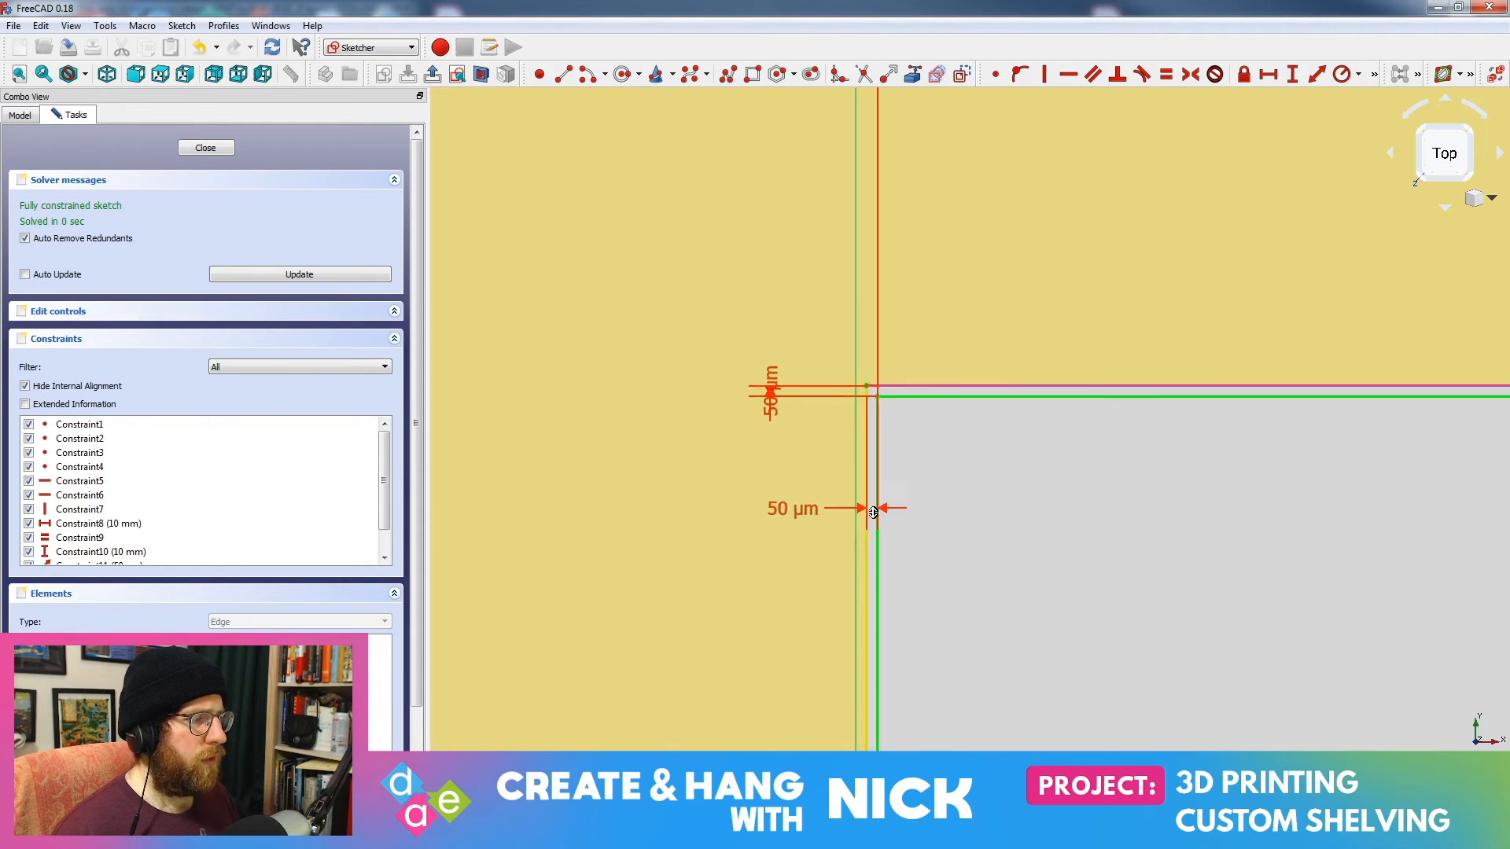
pyautogui.scroll(4, 877, 511)
pyautogui.moveTo(893, 464); pyautogui.dragTo(953, 456, button='middle')
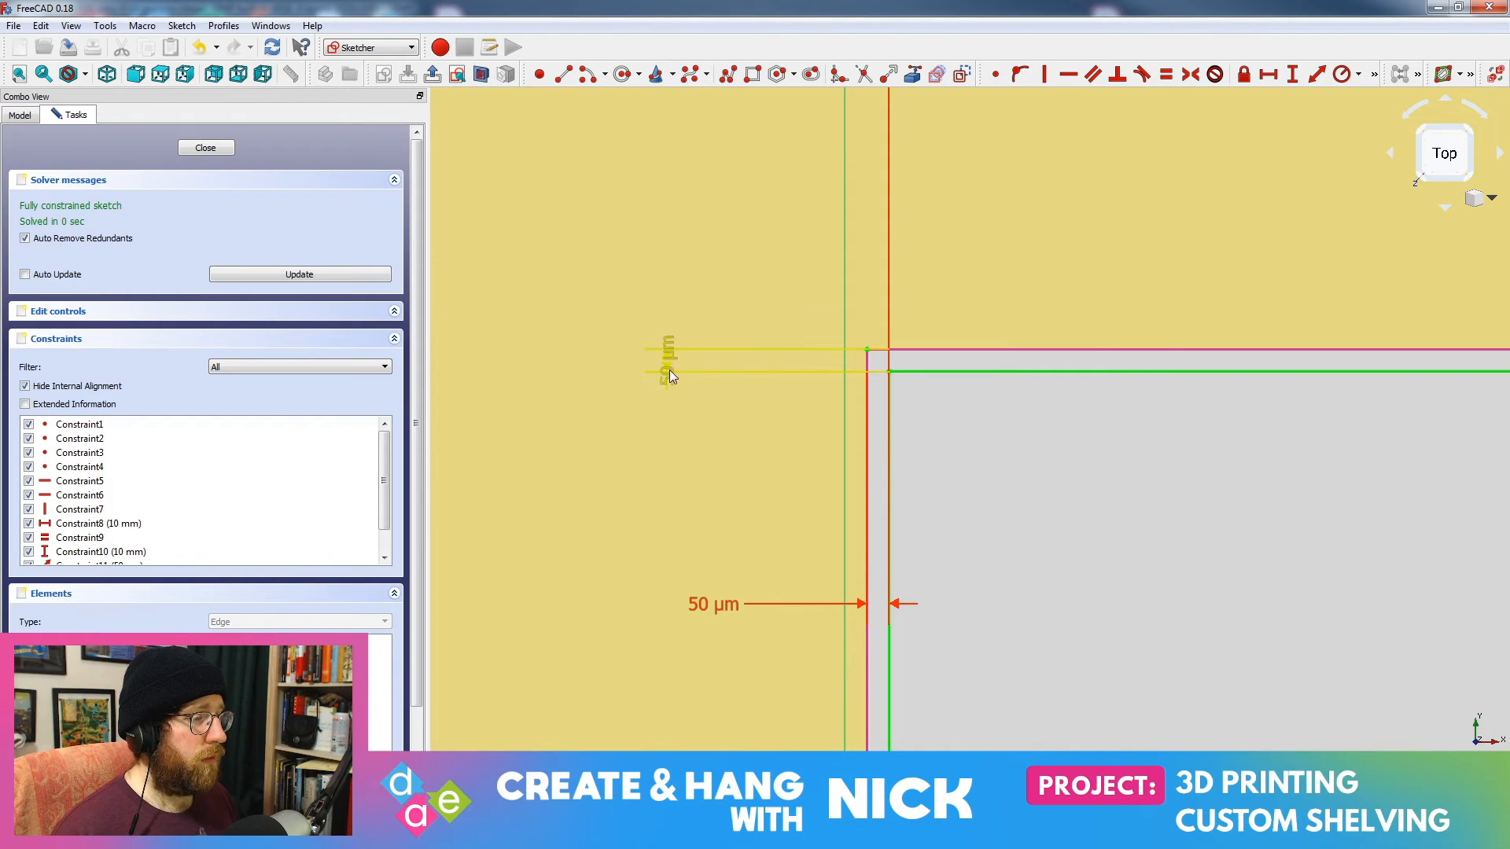
pyautogui.moveTo(668, 369); pyautogui.dragTo(1170, 287)
pyautogui.click(1140, 308)
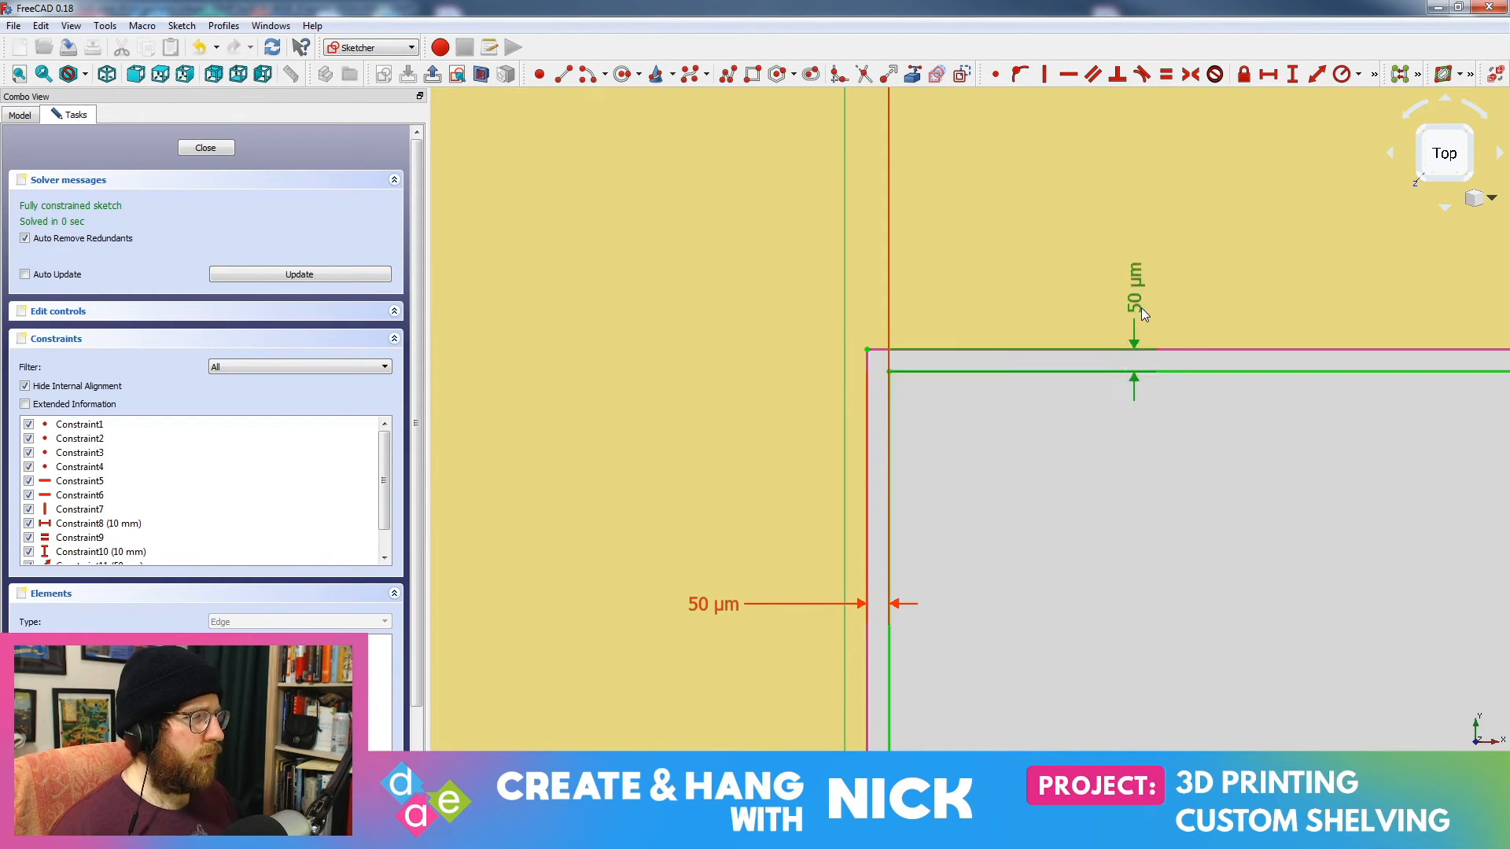
pyautogui.press('Delete')
pyautogui.click(729, 606)
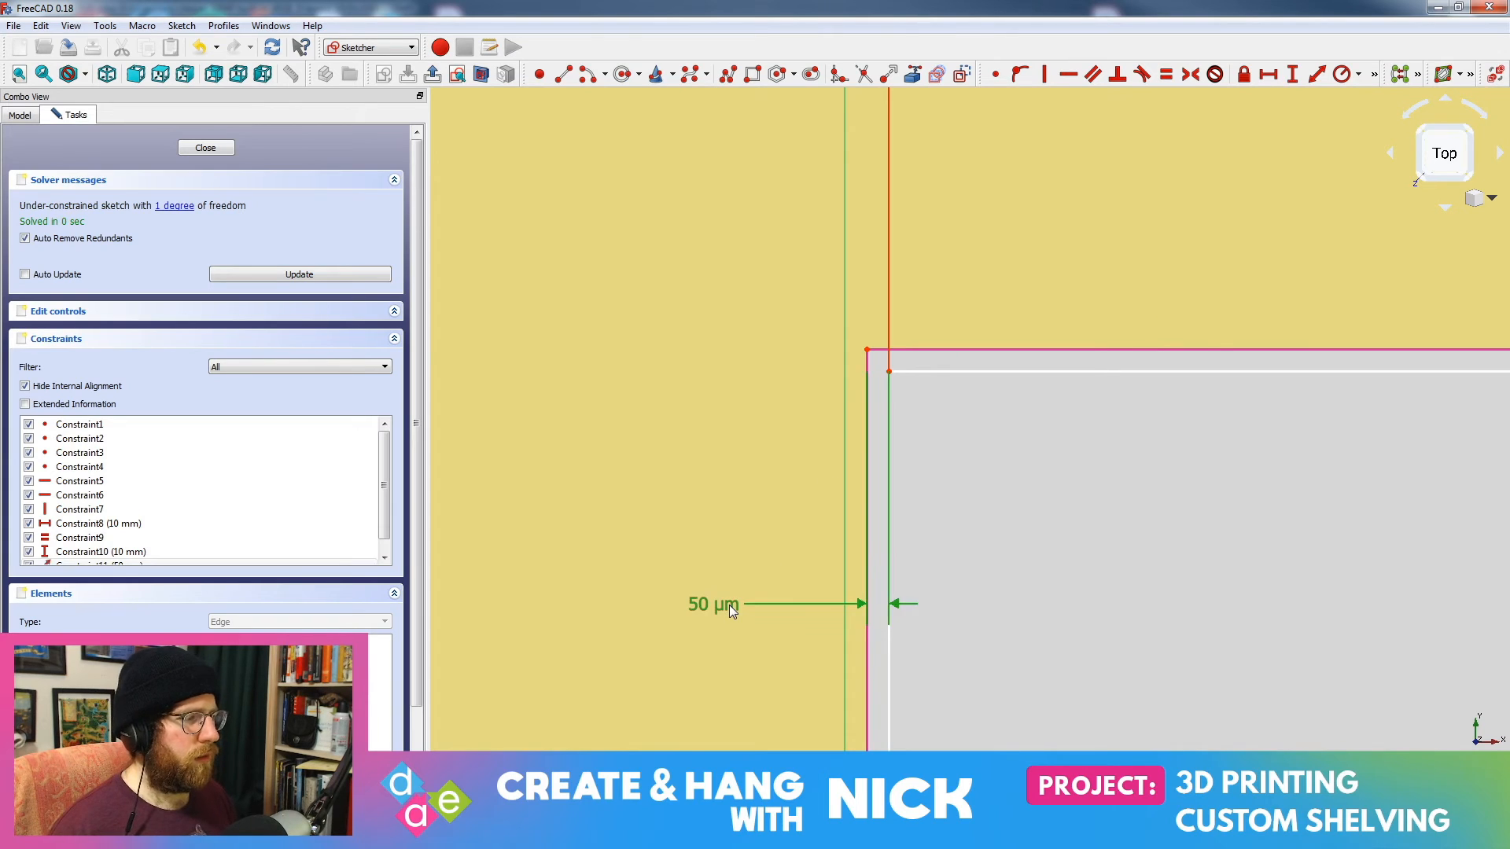
pyautogui.press('Delete')
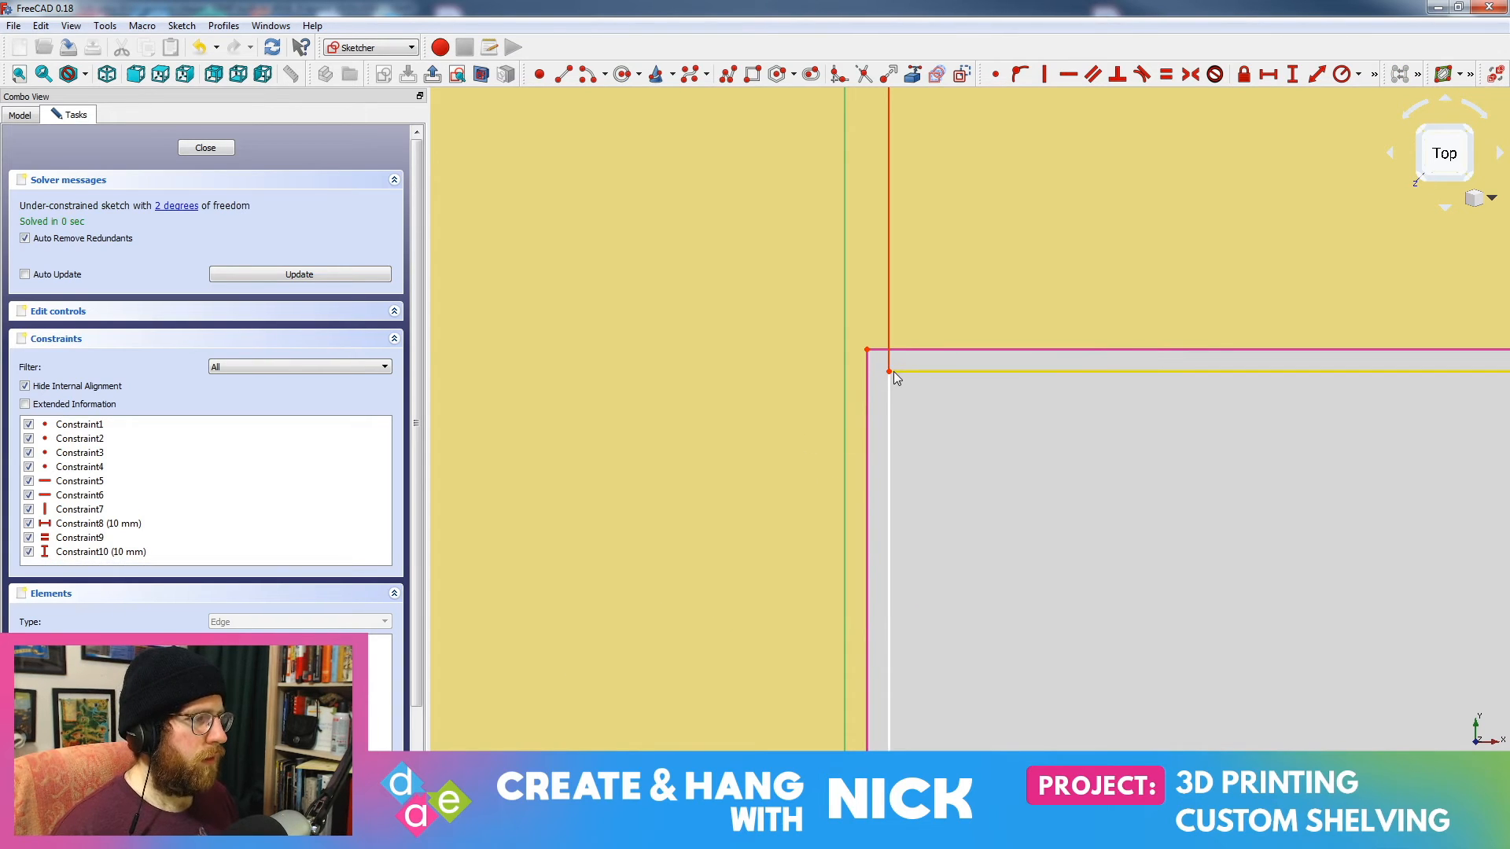
# Step: Move the 10 mm square up and to the right so it is offset from the socket opening's edges
pyautogui.moveTo(892, 372); pyautogui.dragTo(875, 358)
pyautogui.scroll(2, 973, 414)
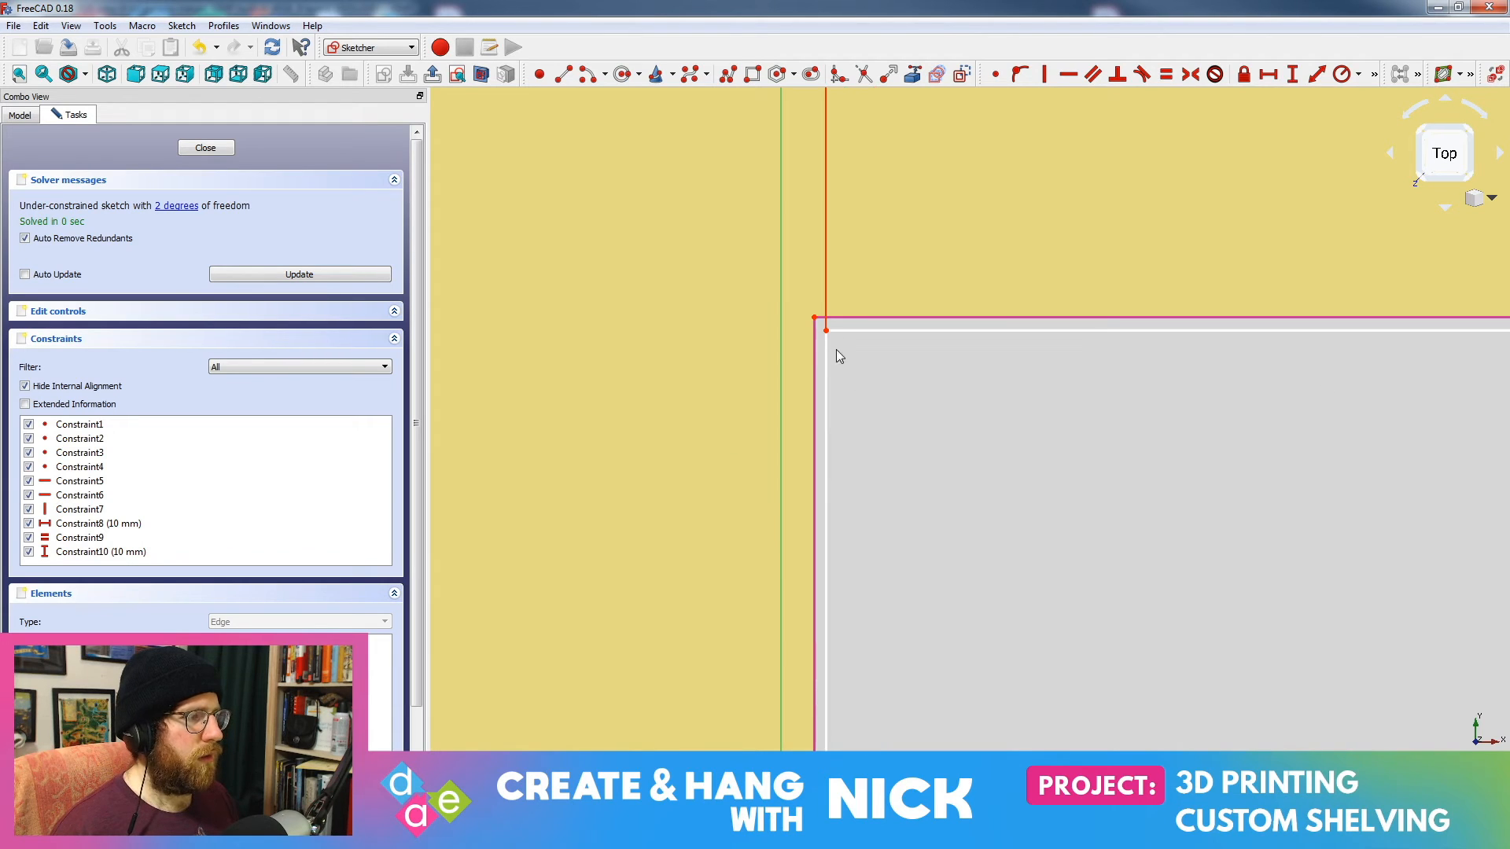
pyautogui.scroll(-6, 870, 303)
pyautogui.scroll(-3, 873, 304)
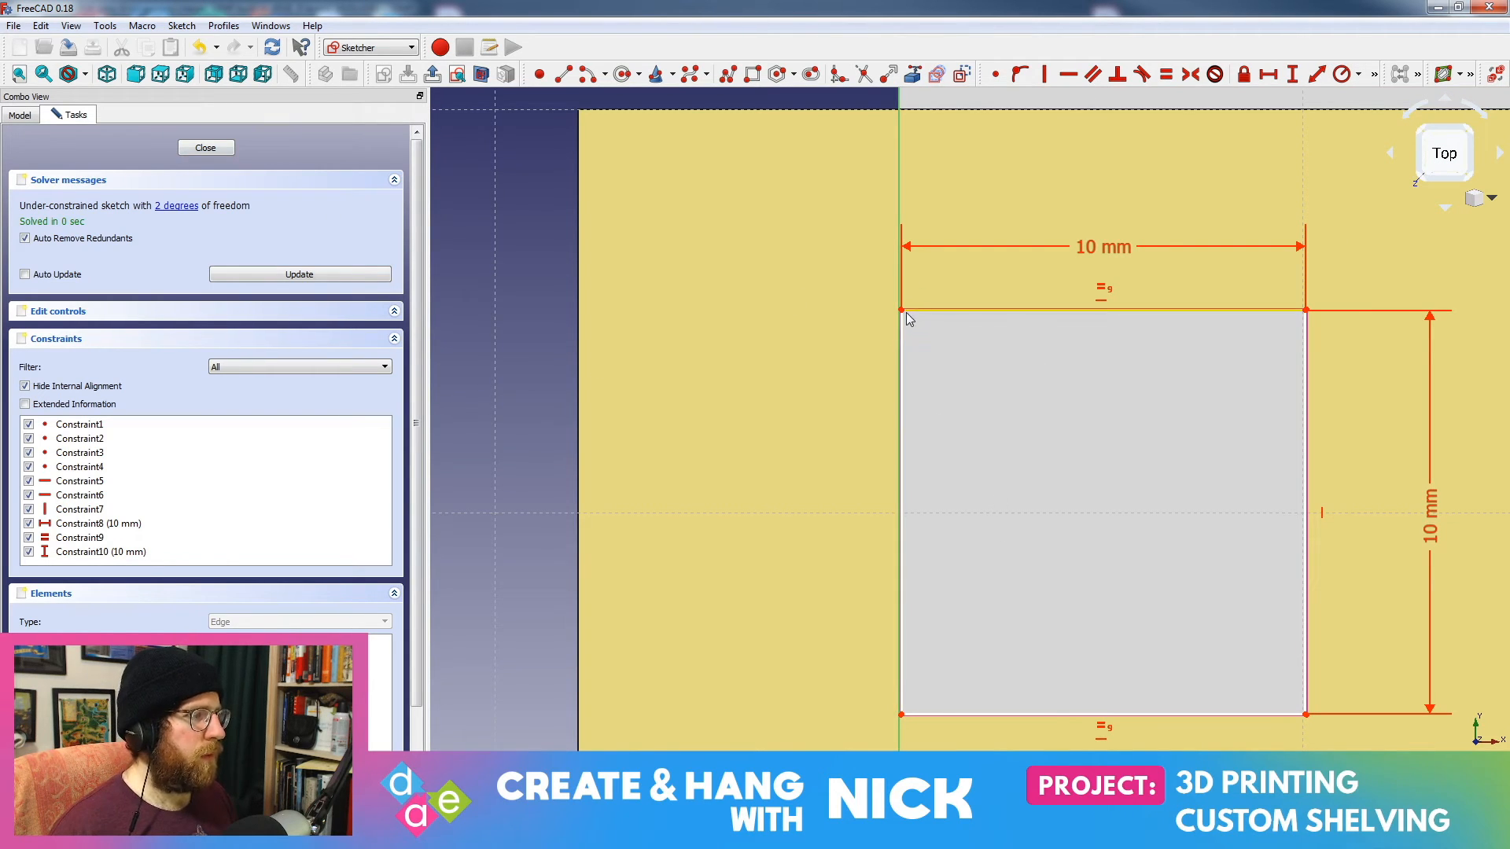
pyautogui.moveTo(906, 313)
pyautogui.mouseDown()
pyautogui.moveTo(972, 318)
pyautogui.moveTo(1078, 275)
pyautogui.mouseUp()
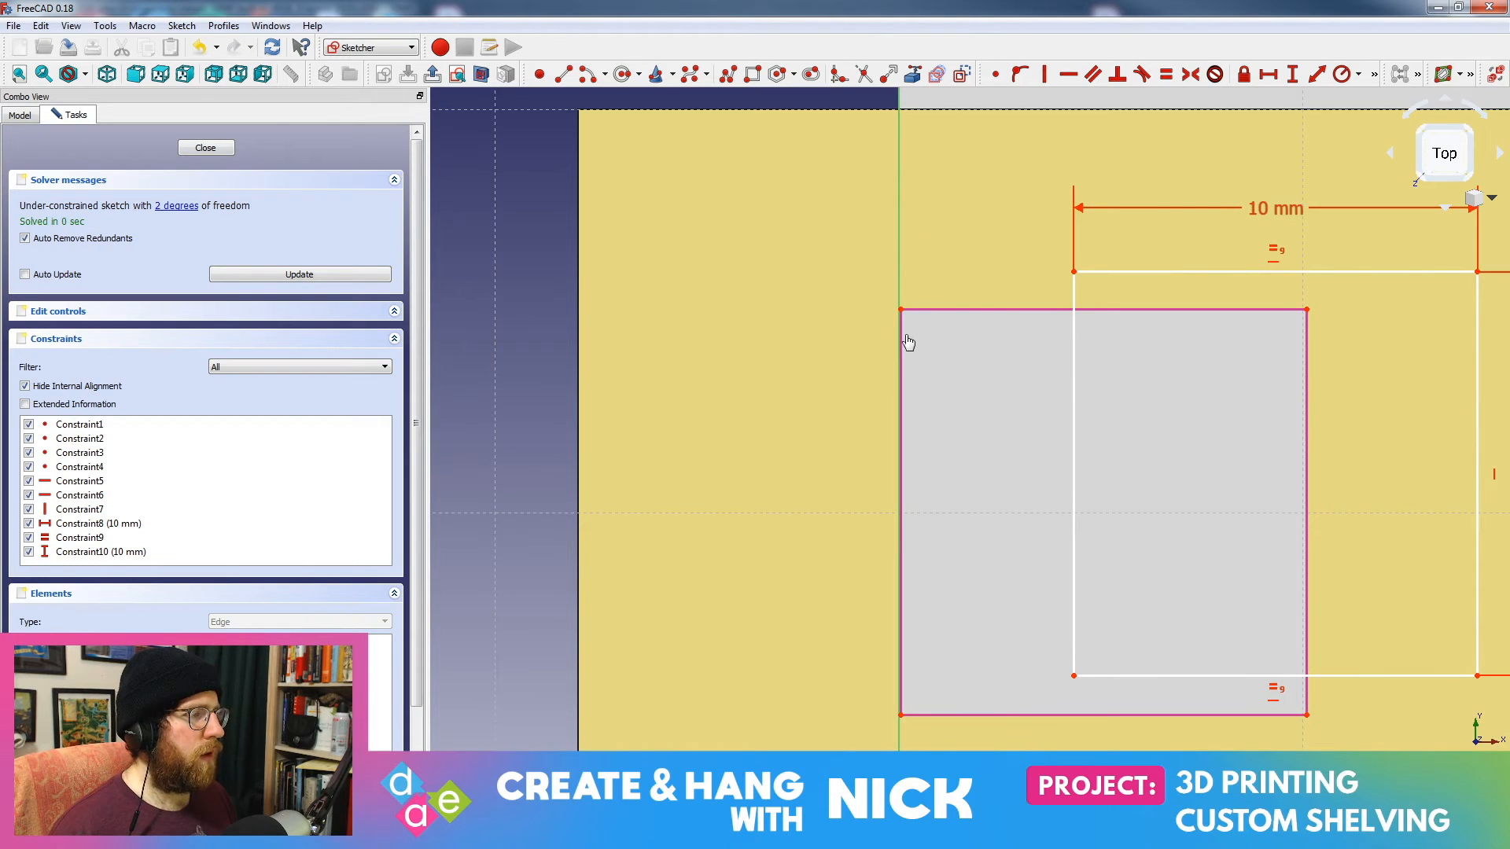
# Step: Switch to reference constraints and add a vertical dimension to the socket opening's left edge and a horizontal one to its upper edge
pyautogui.click(1374, 76)
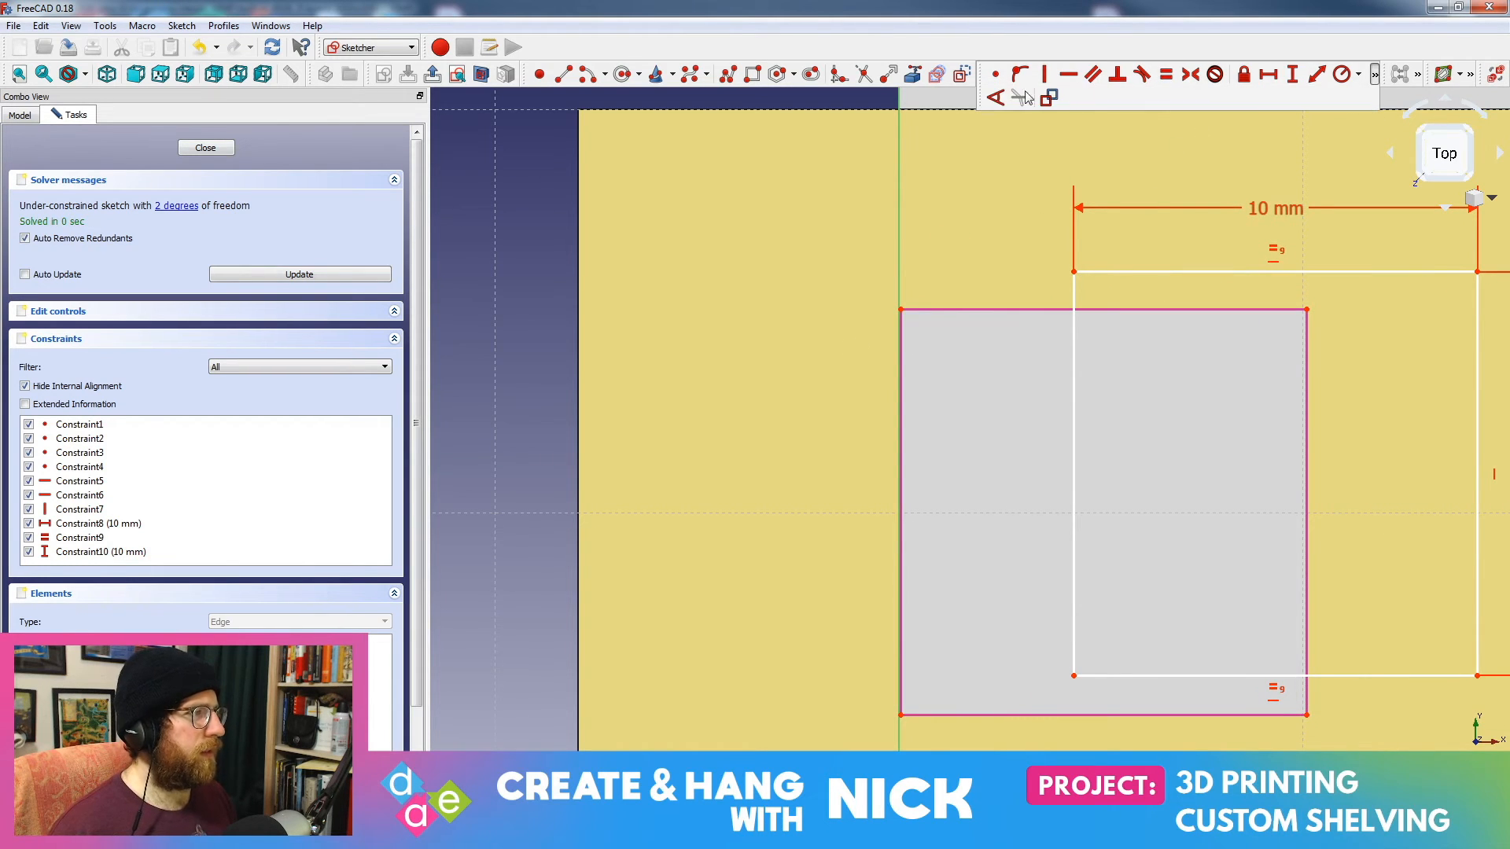
pyautogui.click(1056, 101)
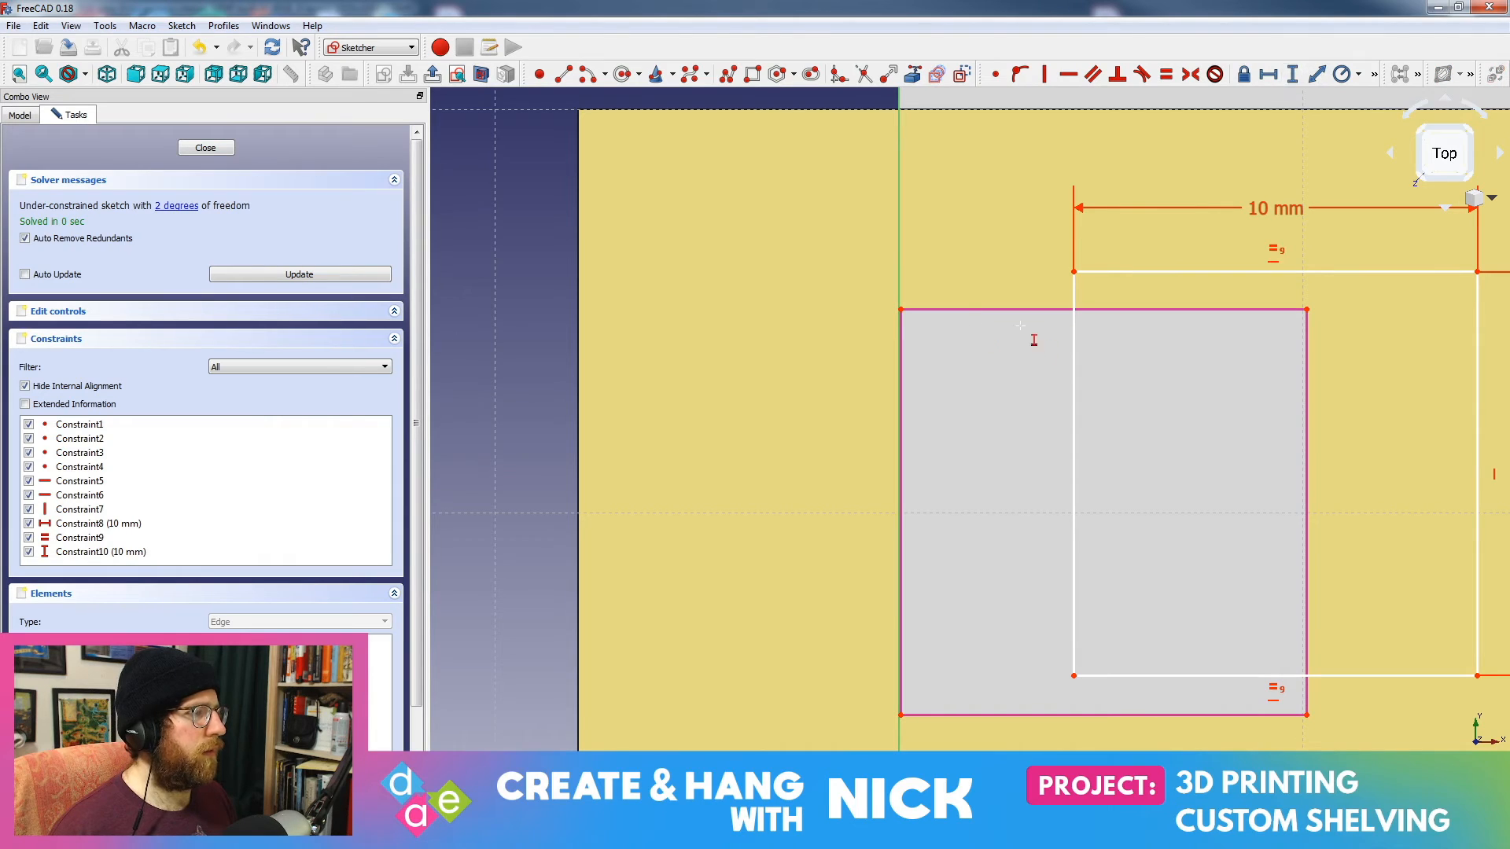
pyautogui.click(900, 350)
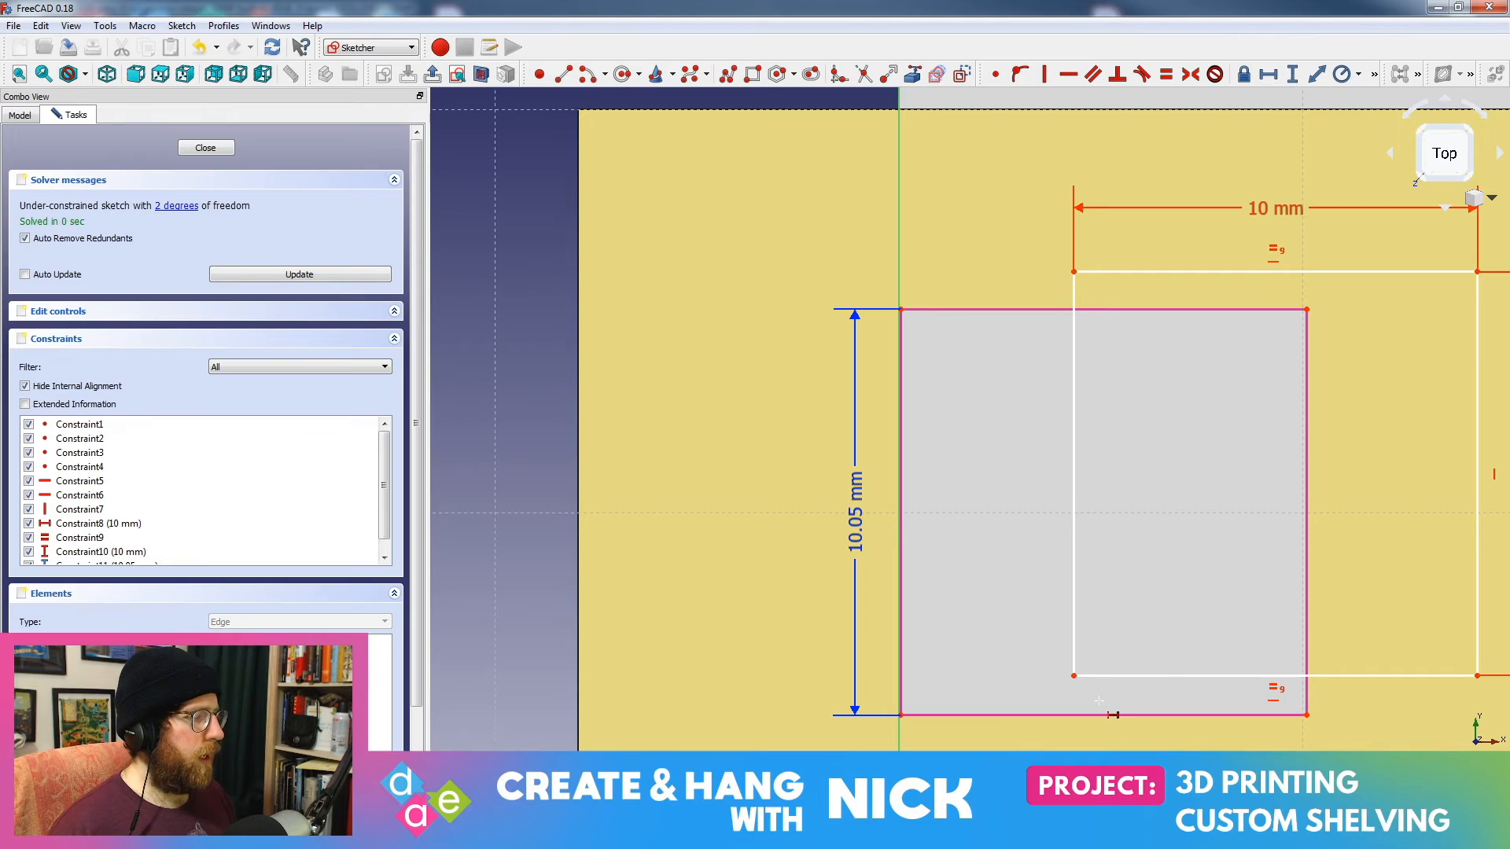
pyautogui.click(992, 312)
pyautogui.click(1267, 76)
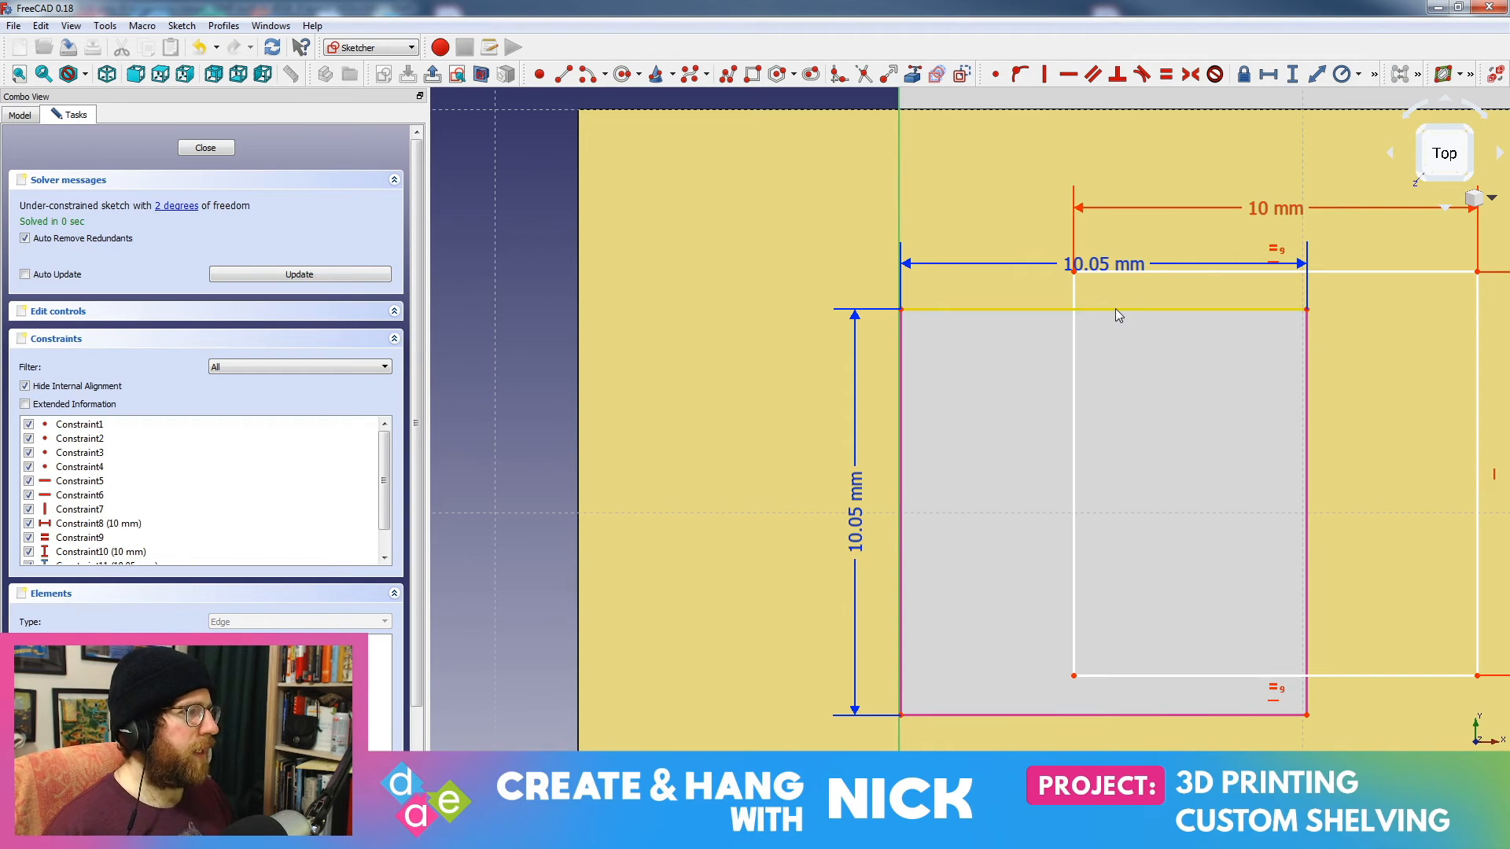
# Step: Shift the square's 10 mm width dimension closer to it and move the square back just inside the socket's upper-left corner
pyautogui.moveTo(1288, 206)
pyautogui.mouseDown()
pyautogui.moveTo(1299, 219)
pyautogui.moveTo(1237, 228)
pyautogui.moveTo(1264, 221)
pyautogui.mouseUp()
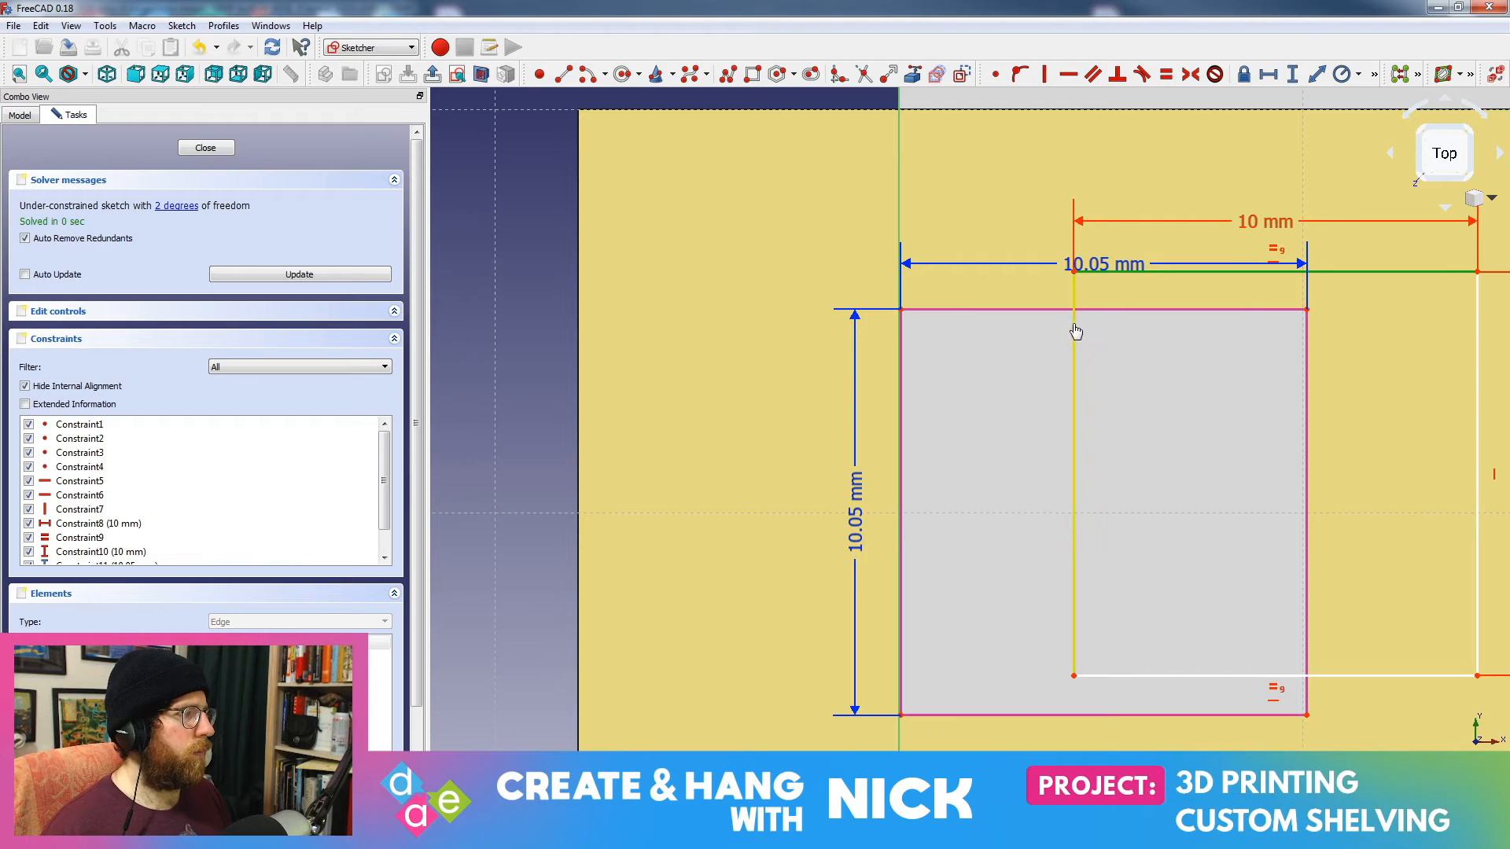
pyautogui.moveTo(1075, 327)
pyautogui.mouseDown()
pyautogui.moveTo(901, 400)
pyautogui.moveTo(889, 378)
pyautogui.moveTo(907, 367)
pyautogui.mouseUp()
pyautogui.scroll(8, 978, 446)
pyautogui.moveTo(975, 393); pyautogui.dragTo(1150, 736, button='middle')
pyautogui.moveTo(913, 256)
pyautogui.mouseDown(button='middle')
pyautogui.moveTo(933, 269)
pyautogui.moveTo(1020, 527)
pyautogui.mouseUp(button='middle')
pyautogui.scroll(3, 979, 434)
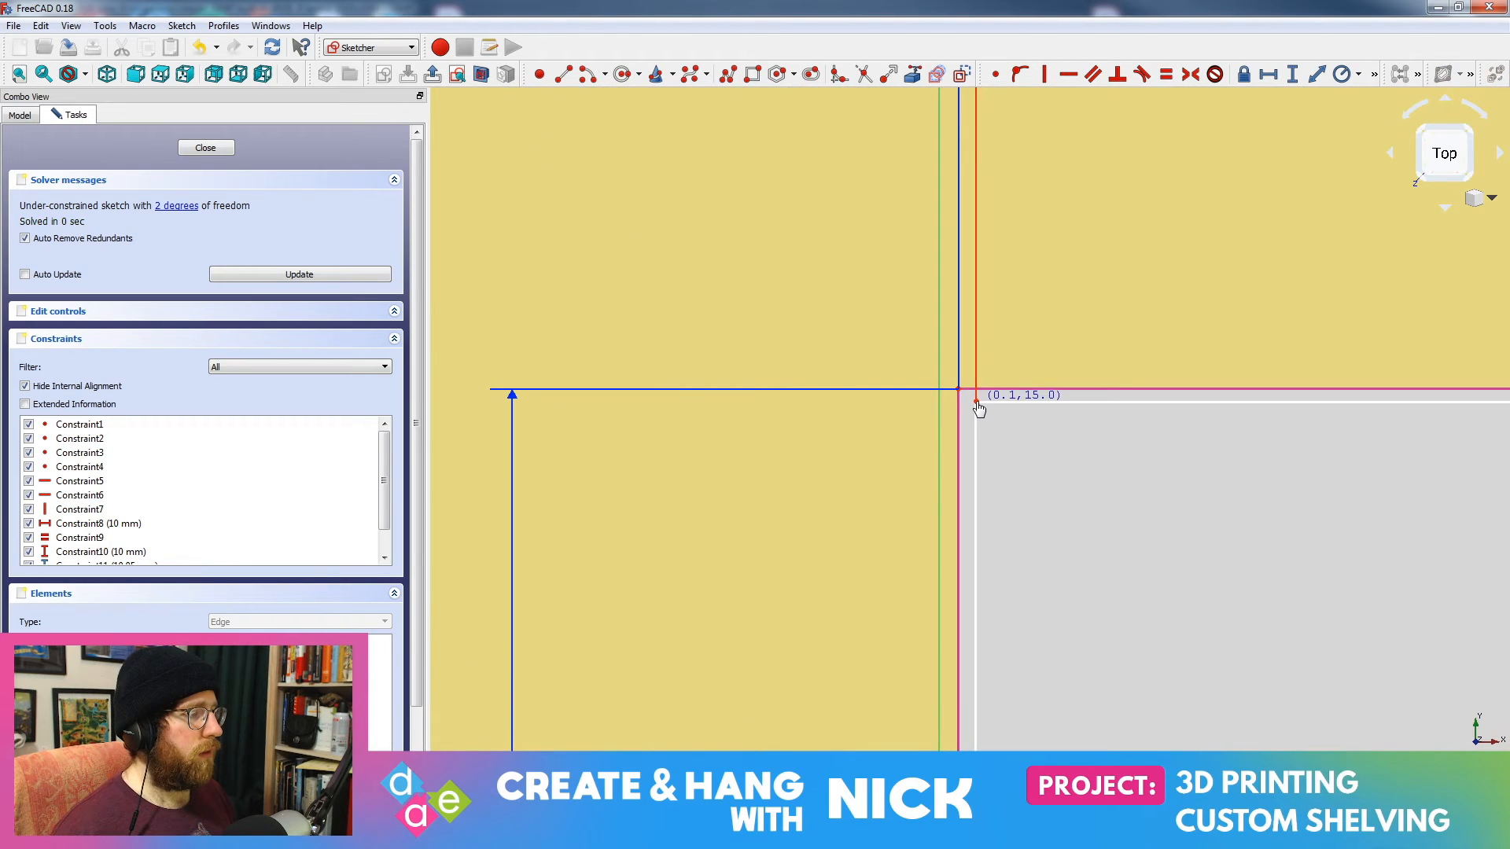
# Step: Nudge the 10 mm square so its upper-left corner sits slightly inside the socket opening's upper-left corner
pyautogui.moveTo(973, 401); pyautogui.dragTo(971, 399)
pyautogui.scroll(-5, 950, 460)
pyautogui.moveTo(1010, 536); pyautogui.dragTo(997, 357, button='middle')
pyautogui.scroll(-8, 1116, 347)
pyautogui.scroll(6, 1149, 492)
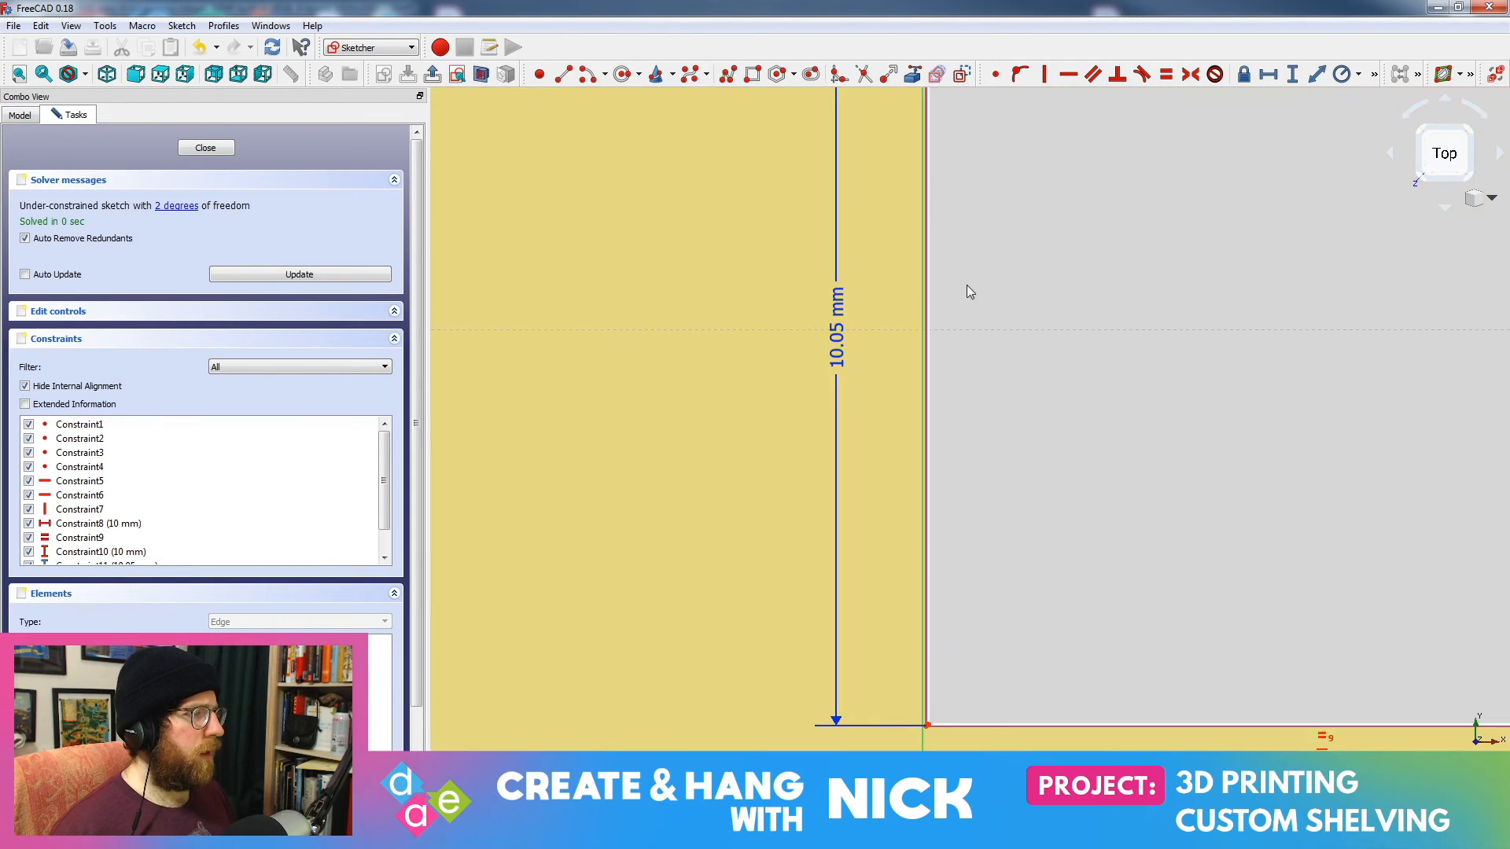
pyautogui.moveTo(953, 201); pyautogui.dragTo(1066, 552, button='middle')
pyautogui.scroll(2, 1067, 331)
pyautogui.moveTo(1067, 332)
pyautogui.mouseDown(button='middle')
pyautogui.moveTo(1105, 295)
pyautogui.moveTo(1041, 448)
pyautogui.mouseUp(button='middle')
pyautogui.moveTo(1005, 381); pyautogui.dragTo(1016, 396)
# Step: Switch back to driving constraints, set a 0.05 mm horizontal clearance between the socket's and square's upper-left corners, and move its label outside the square
pyautogui.click(1015, 397)
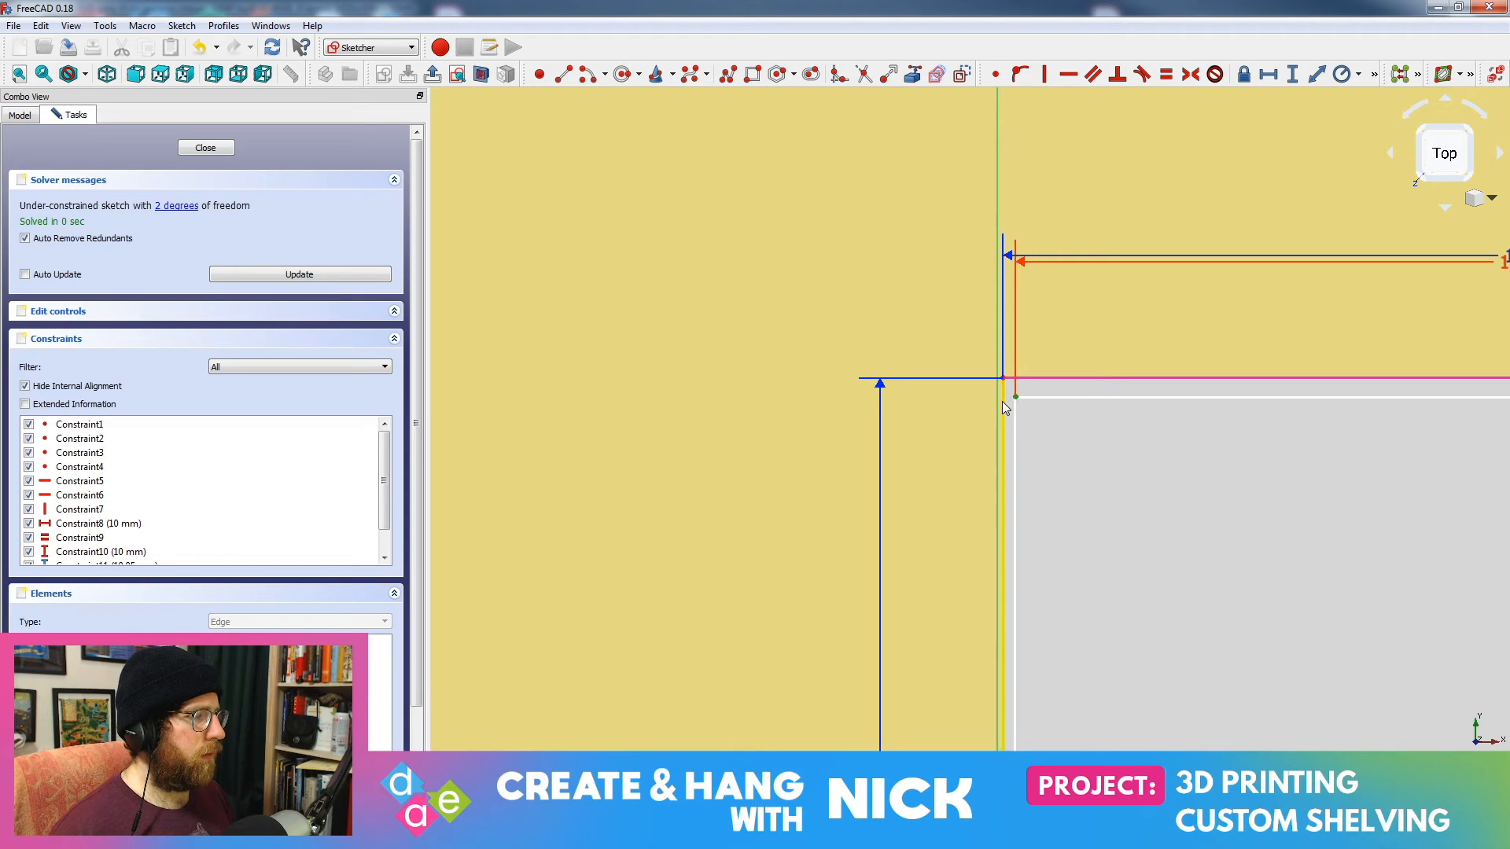
pyautogui.click(1003, 404)
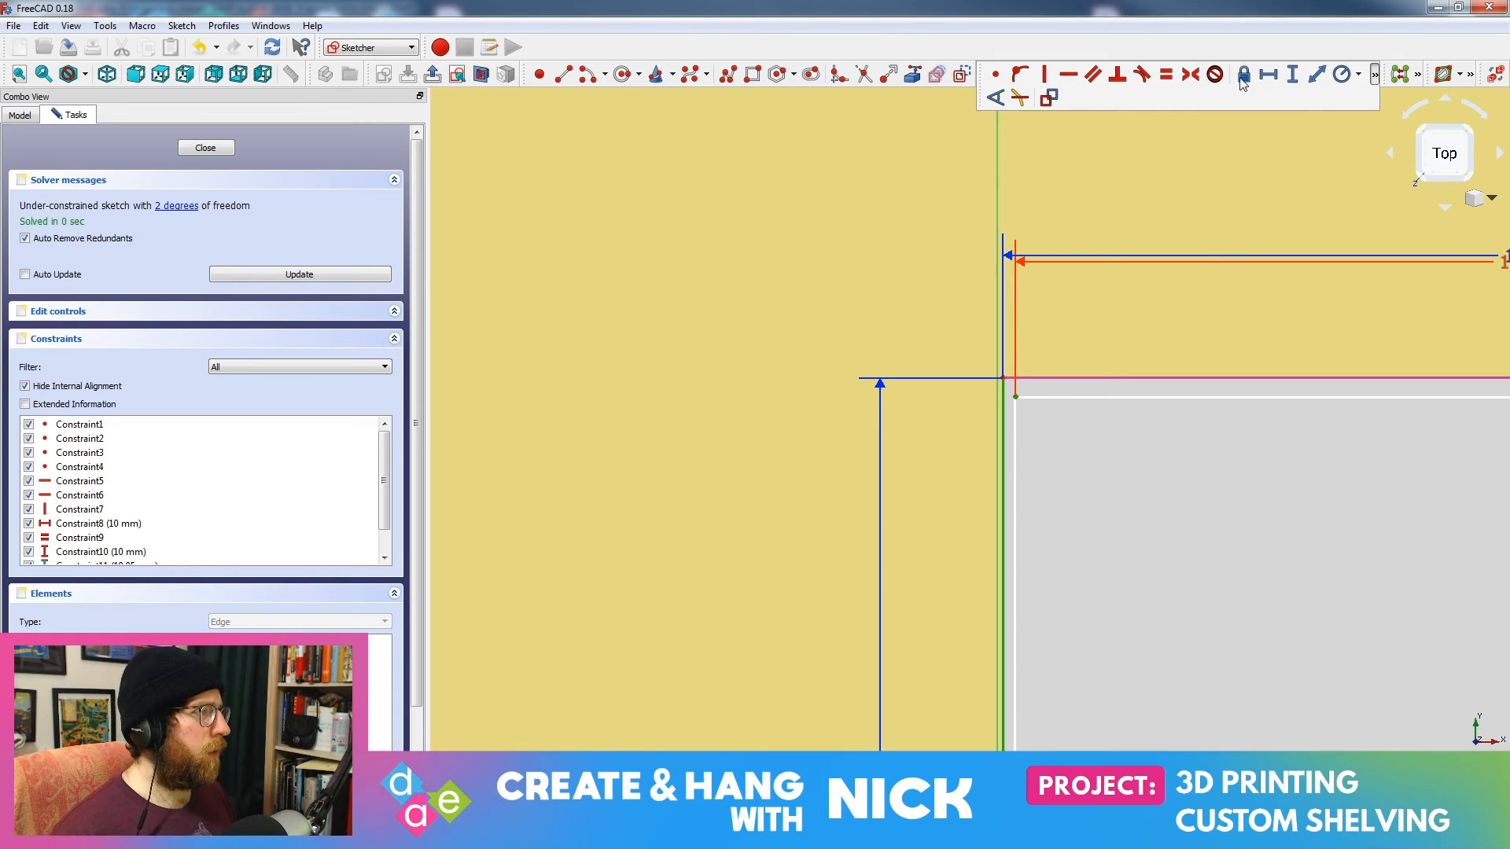
pyautogui.click(1016, 398)
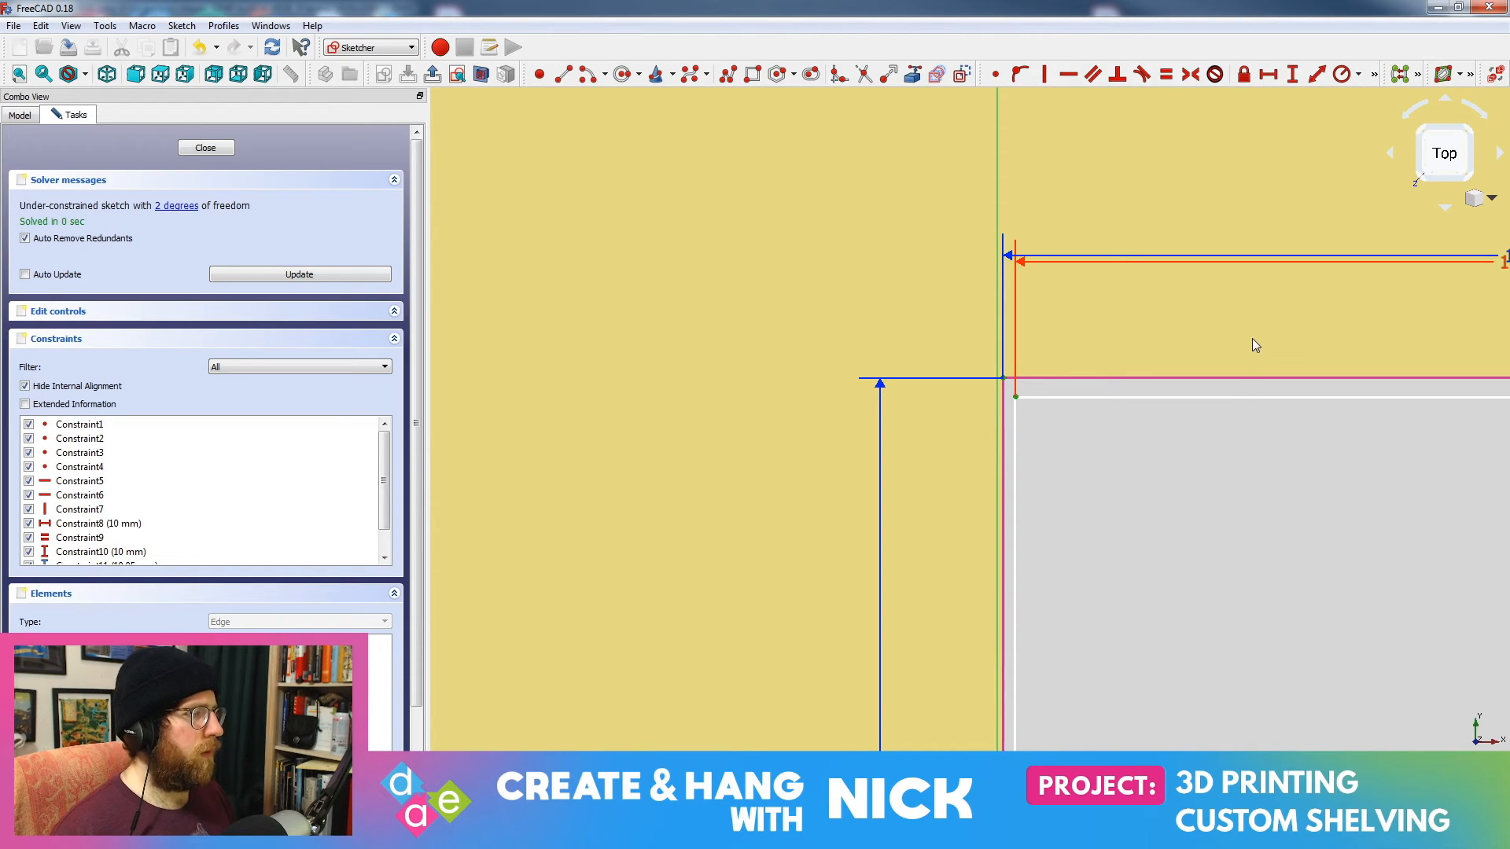
pyautogui.click(1274, 75)
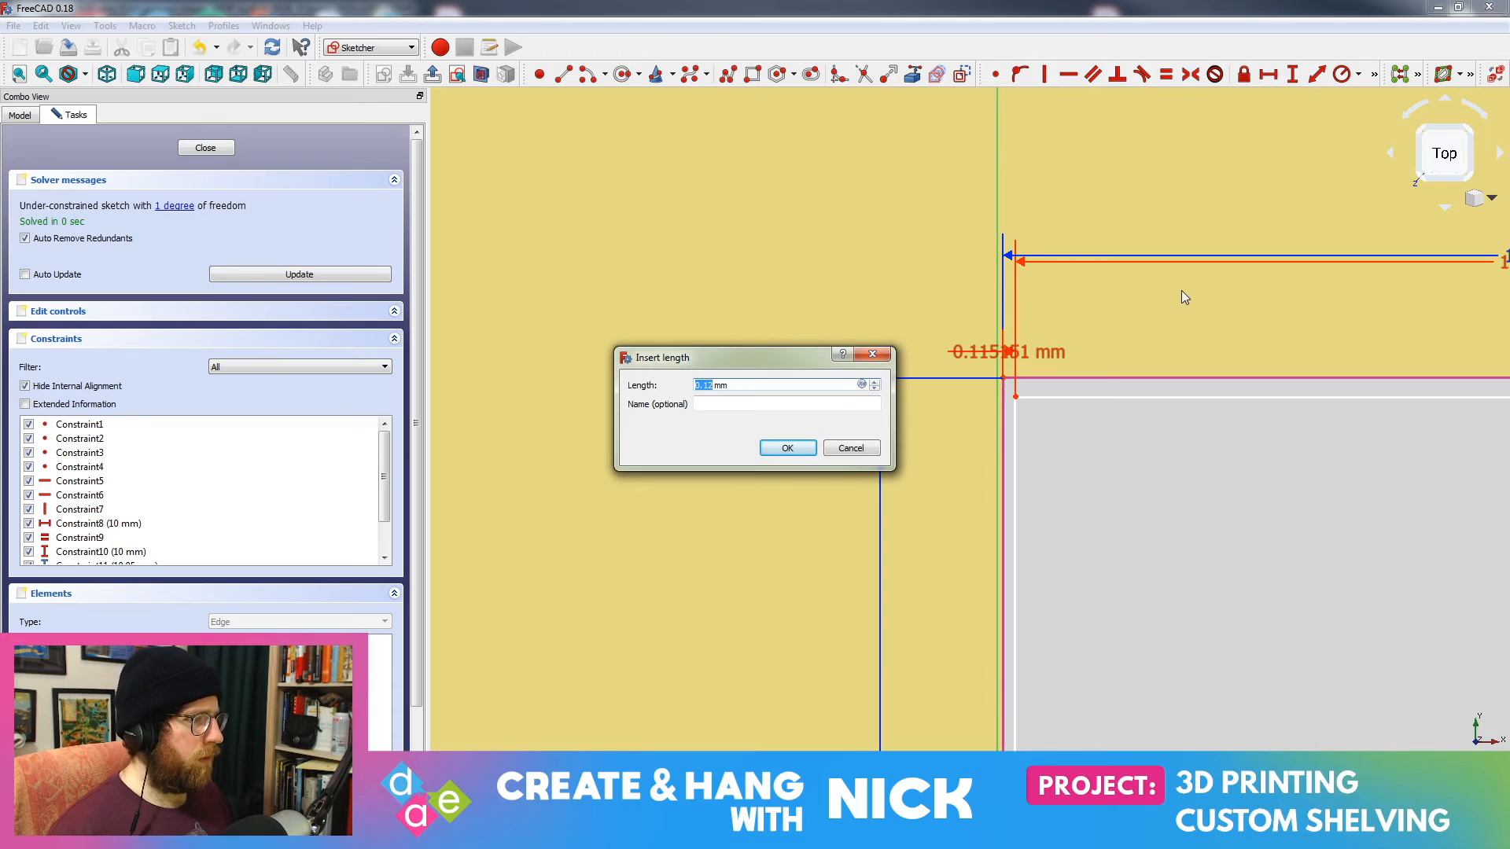
pyautogui.write('.0')
pyautogui.press('Return')
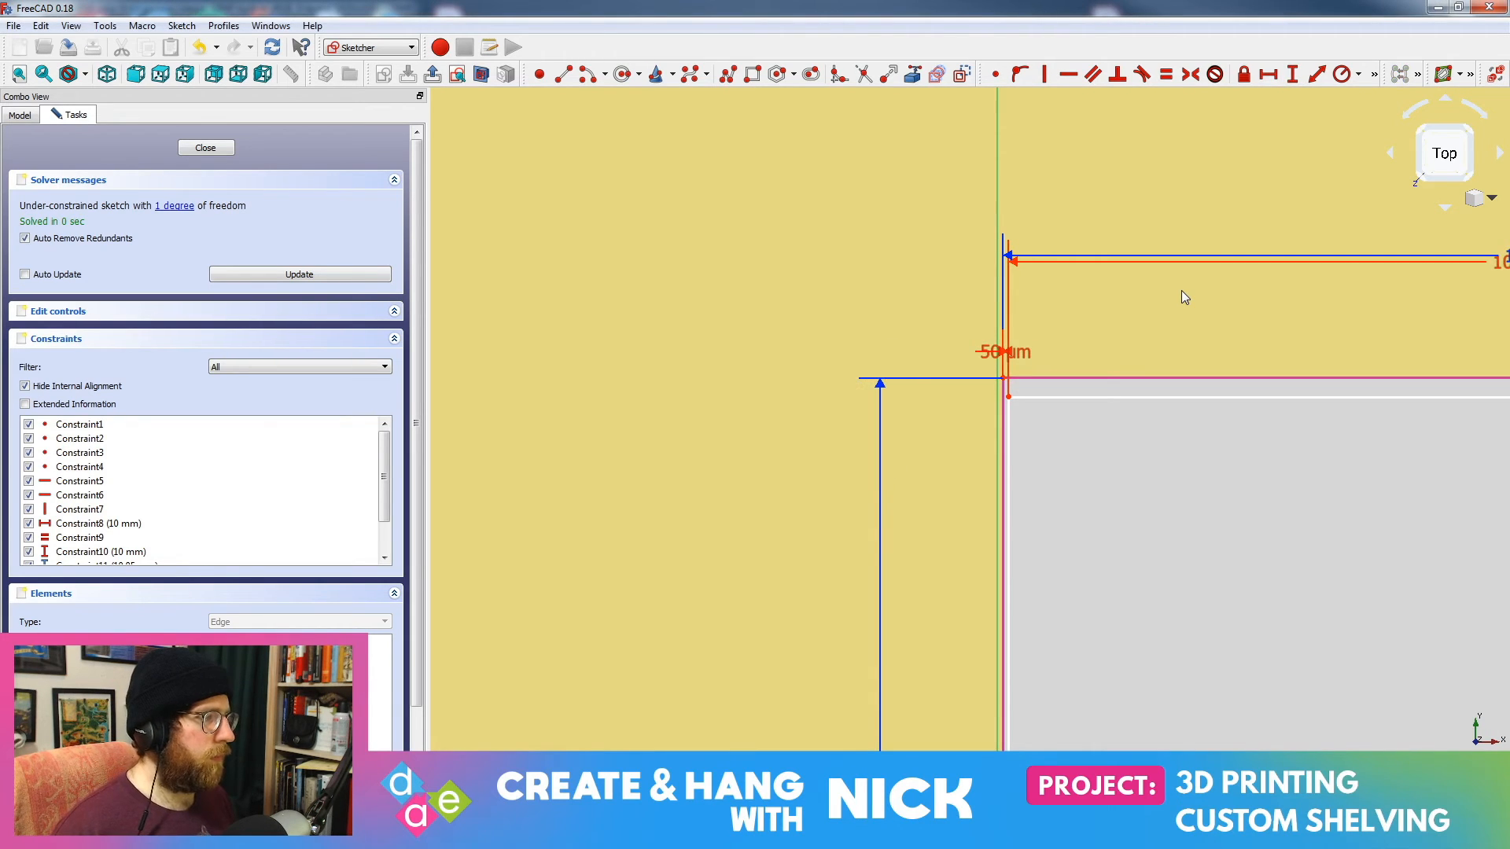
pyautogui.moveTo(850, 277); pyautogui.dragTo(743, 294)
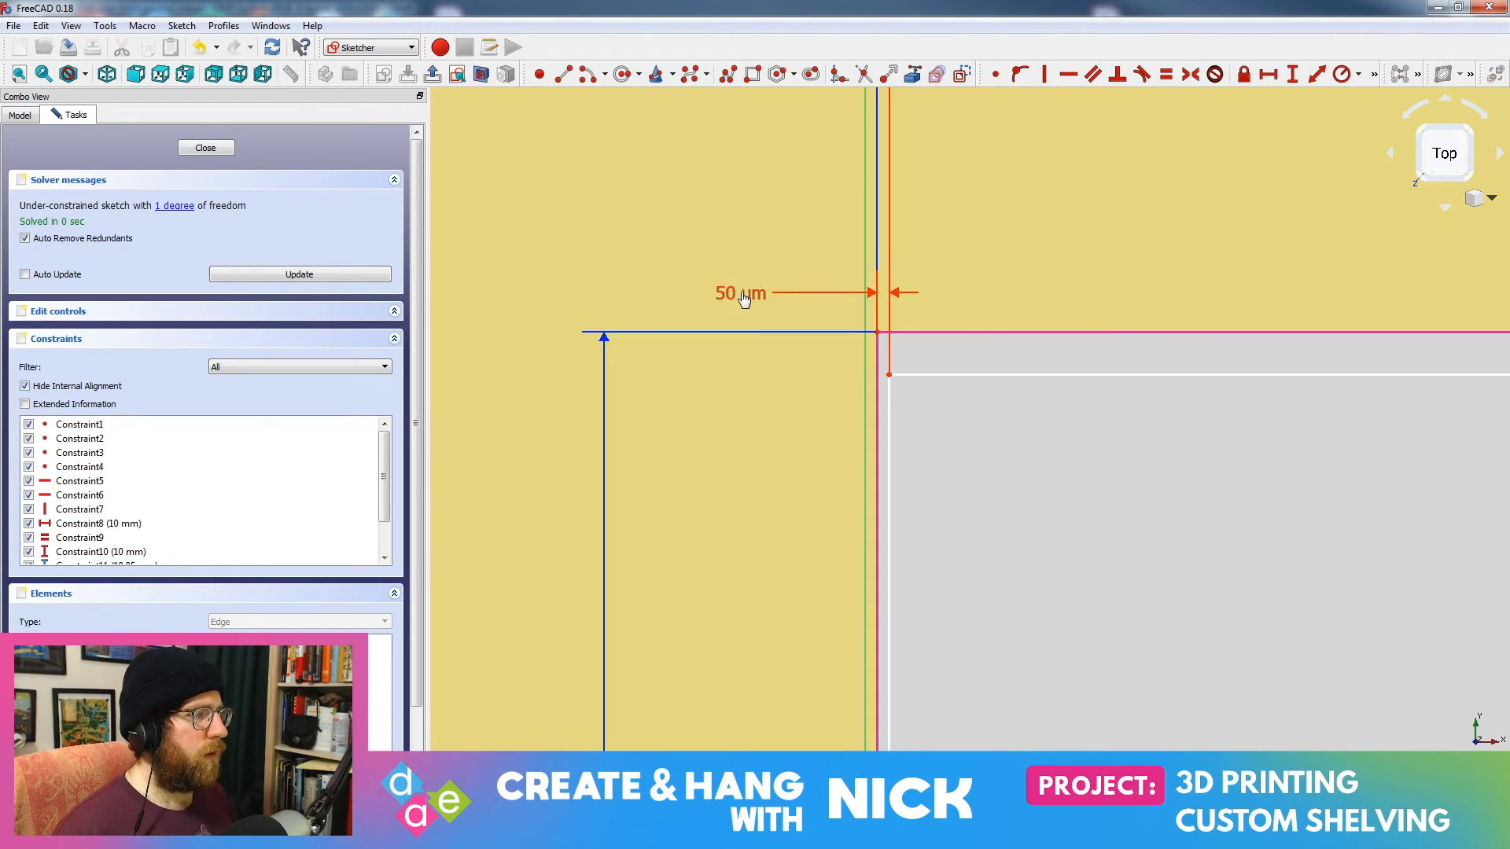
# Step: Add a vertical clearance dimension of 0.05 mm between the upper-left corners of the socket opening and the square
pyautogui.click(878, 333)
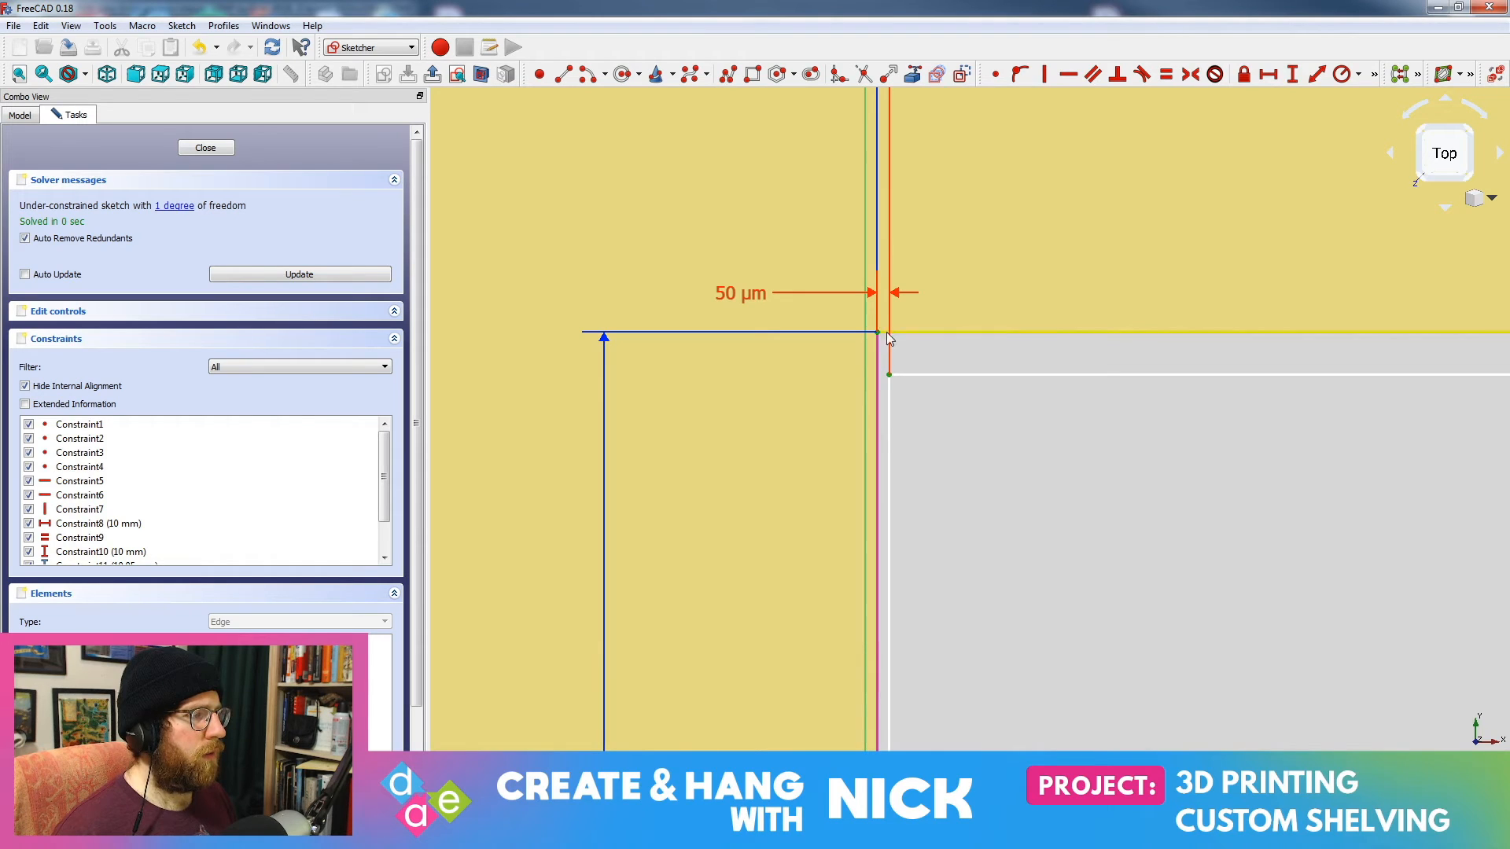
pyautogui.click(1292, 74)
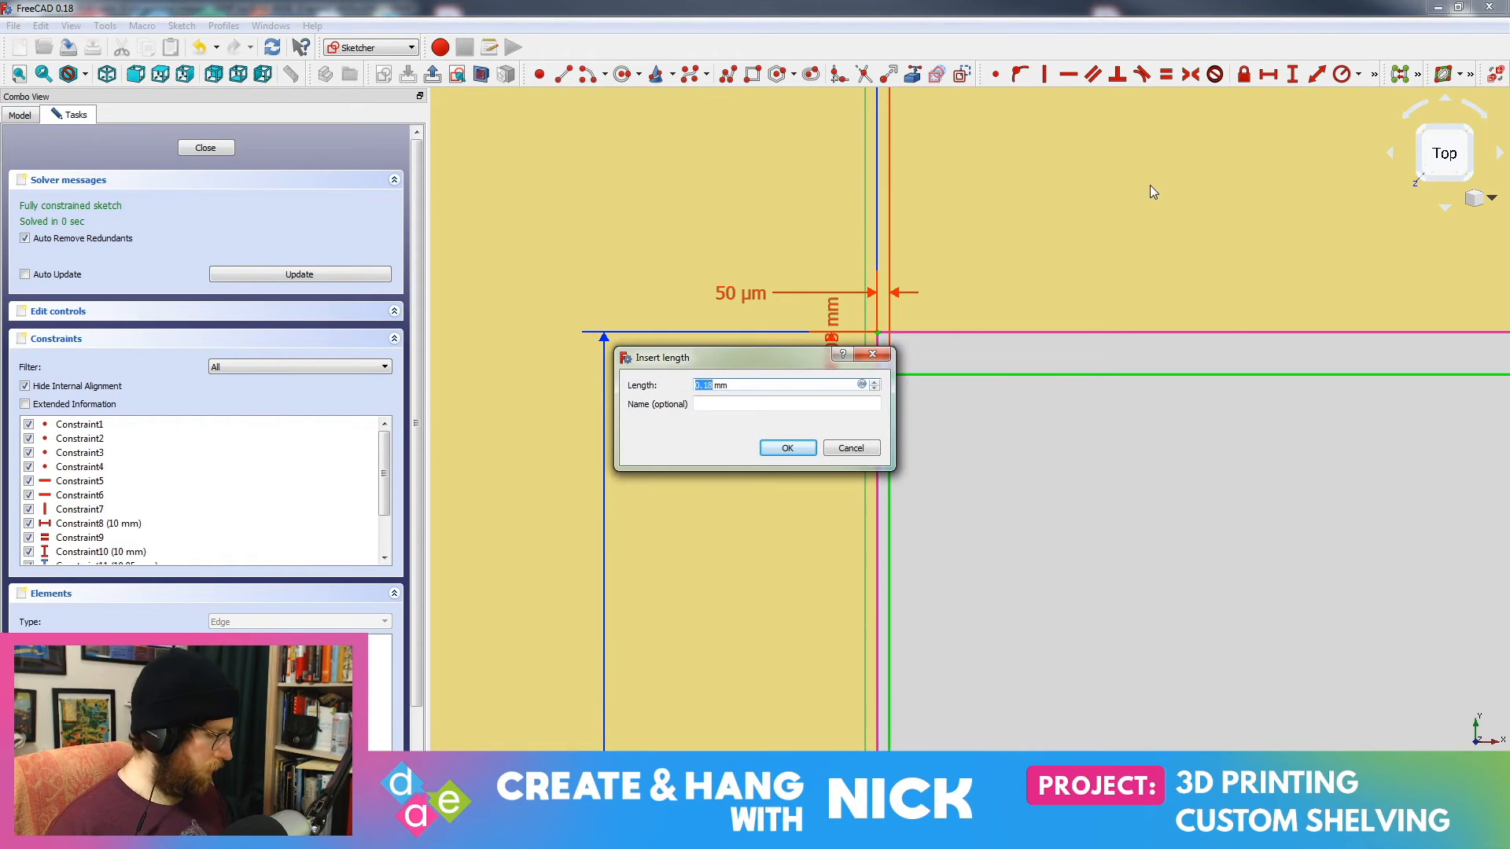
pyautogui.write('.05')
pyautogui.press('Return')
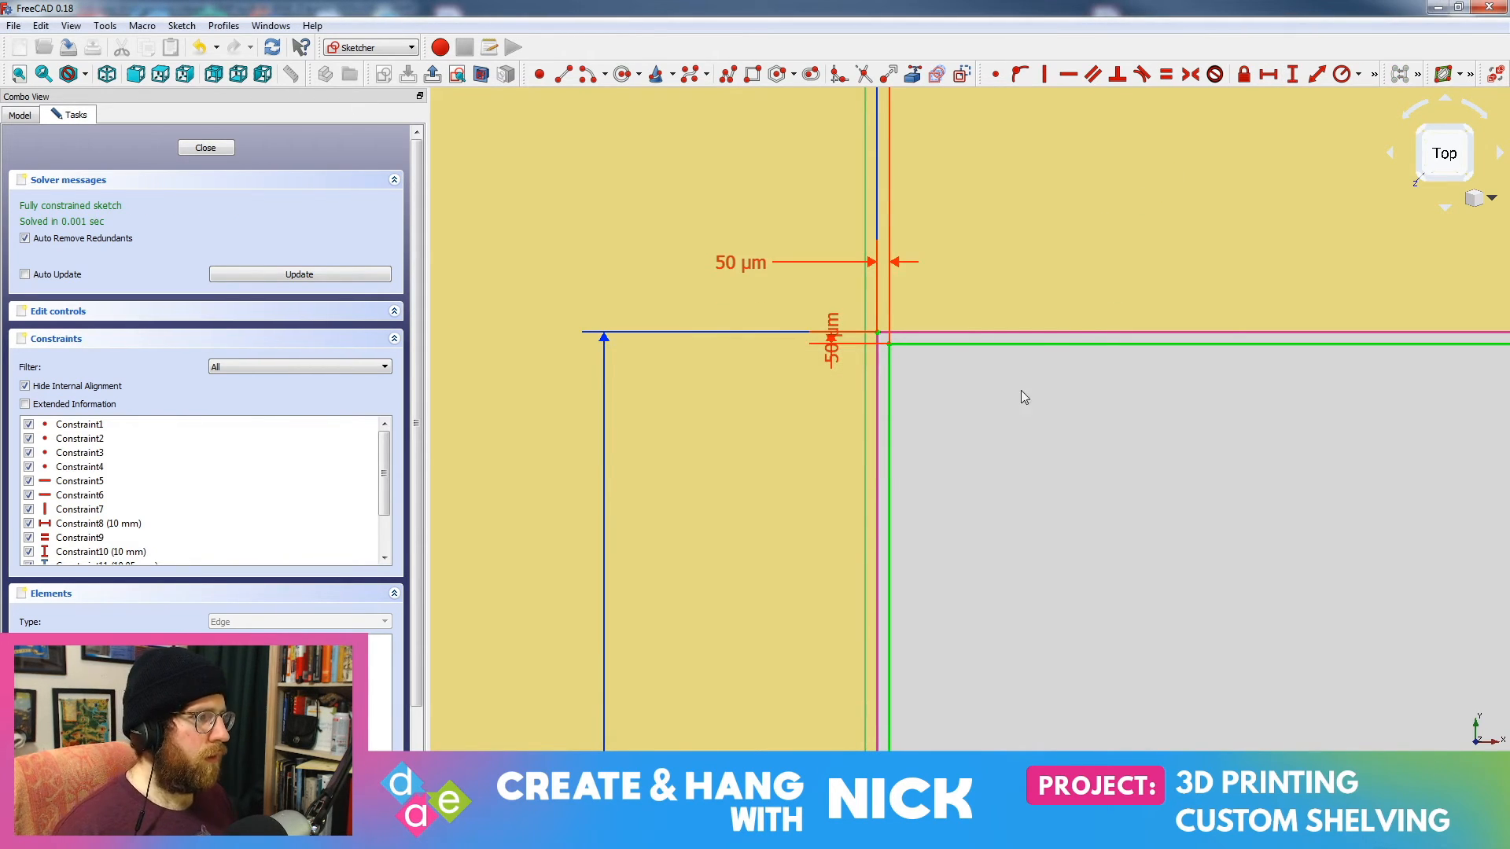
# Step: Examine the gap between the square and the socket opening at the upper-right and upper-left corners, then across the whole square
pyautogui.moveTo(1110, 439); pyautogui.dragTo(605, 440, button='middle')
pyautogui.scroll(3, 896, 445)
pyautogui.moveTo(1126, 347); pyautogui.dragTo(852, 470, button='middle')
pyautogui.scroll(3, 1062, 491)
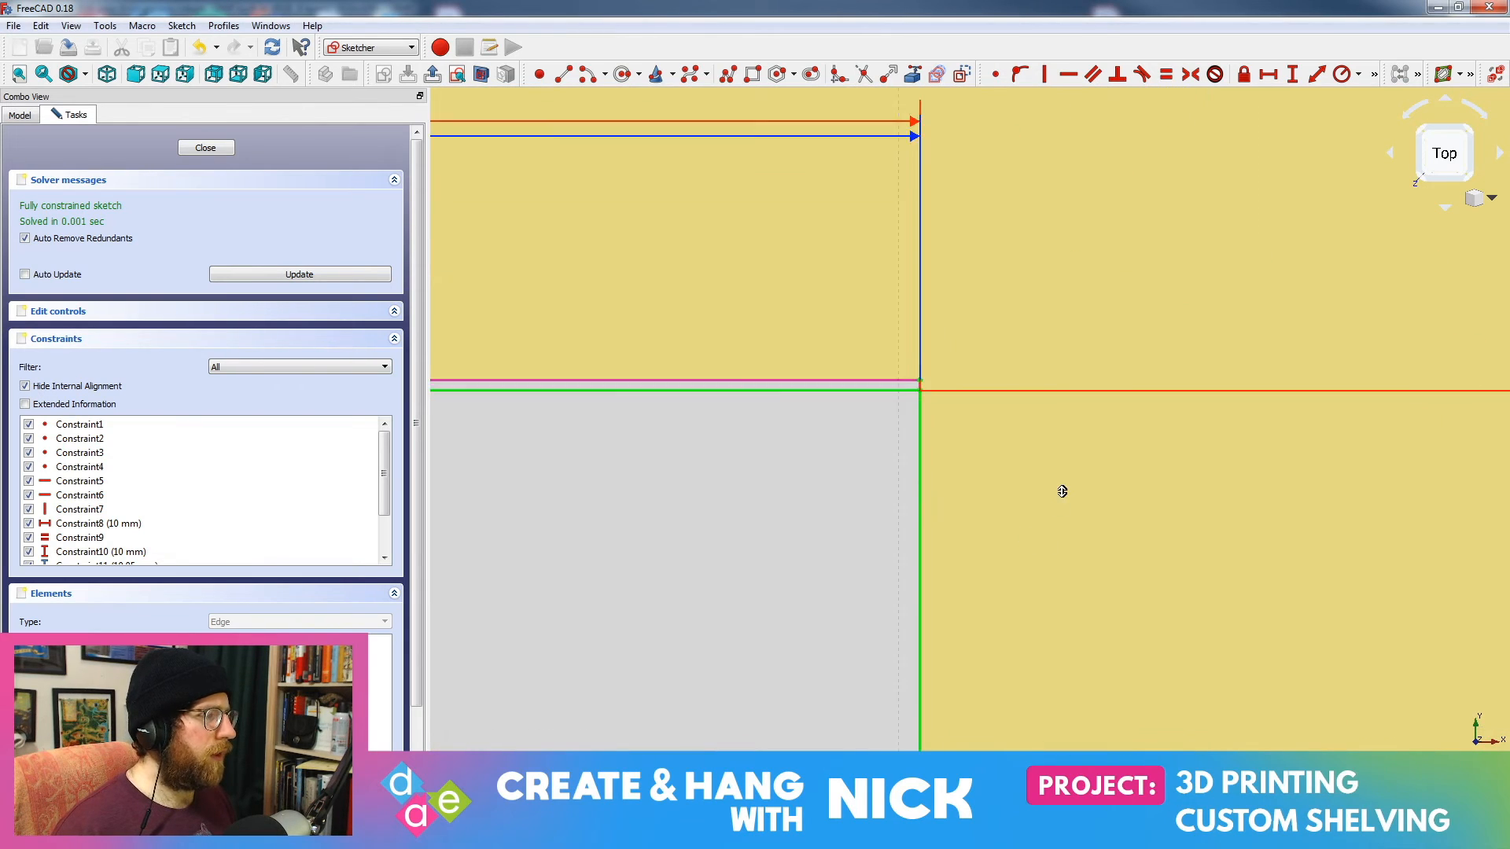
pyautogui.scroll(-6, 930, 403)
pyautogui.moveTo(631, 427); pyautogui.dragTo(1486, 414, button='middle')
pyautogui.moveTo(765, 375); pyautogui.dragTo(1352, 426, button='middle')
pyautogui.scroll(2, 1352, 426)
pyautogui.moveTo(1193, 462)
pyautogui.mouseDown(button='middle')
pyautogui.moveTo(989, 400)
pyautogui.moveTo(977, 371)
pyautogui.mouseUp(button='middle')
pyautogui.scroll(5, 976, 371)
pyautogui.moveTo(1010, 378)
pyautogui.mouseDown(button='middle')
pyautogui.moveTo(1062, 441)
pyautogui.moveTo(1039, 436)
pyautogui.mouseUp(button='middle')
pyautogui.scroll(2, 1012, 513)
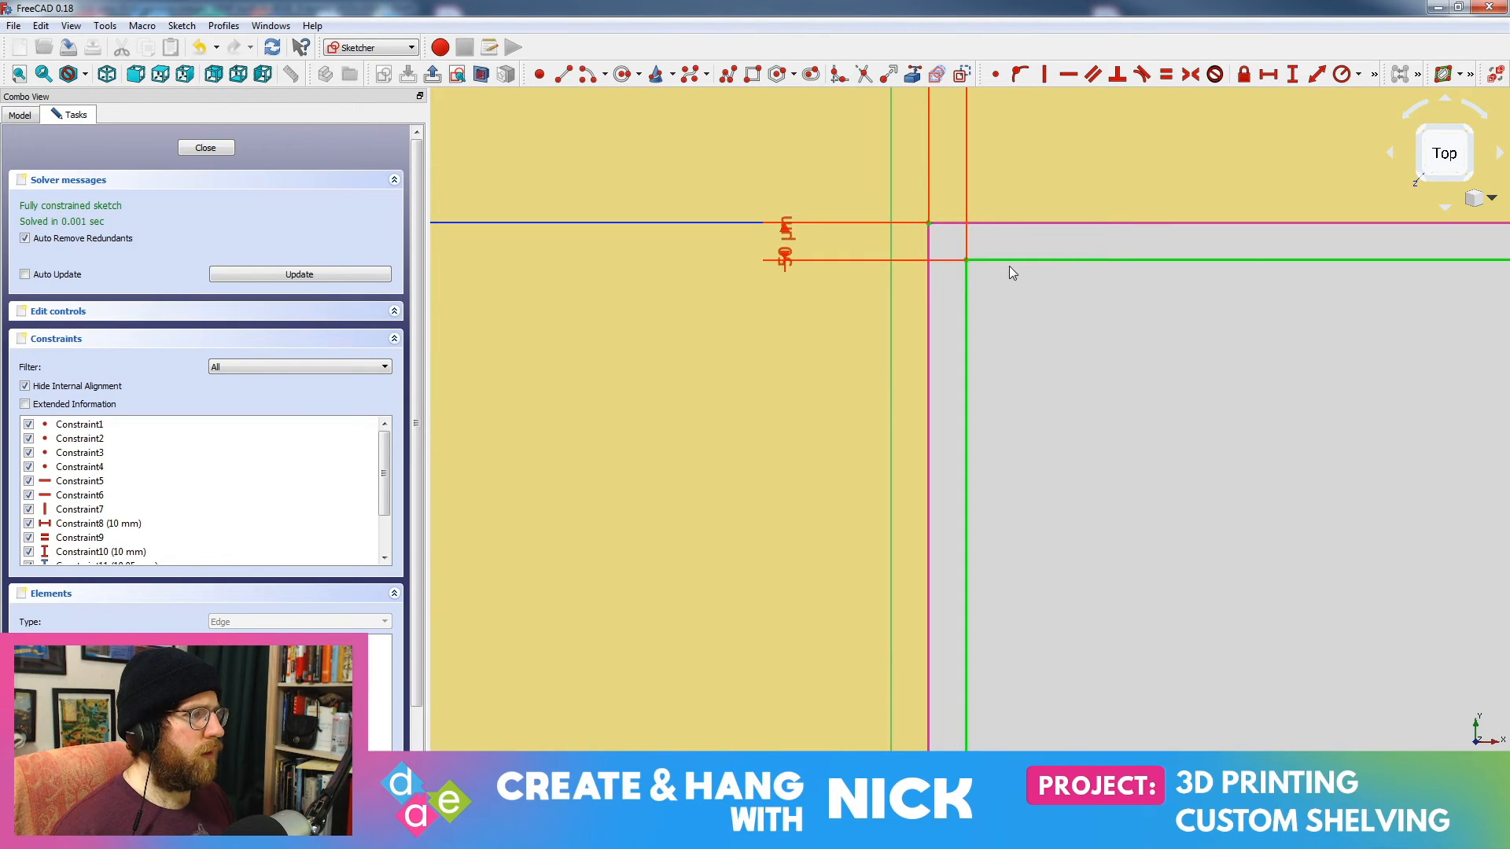
pyautogui.moveTo(1008, 266); pyautogui.dragTo(1038, 476, button='middle')
pyautogui.scroll(-4, 1045, 539)
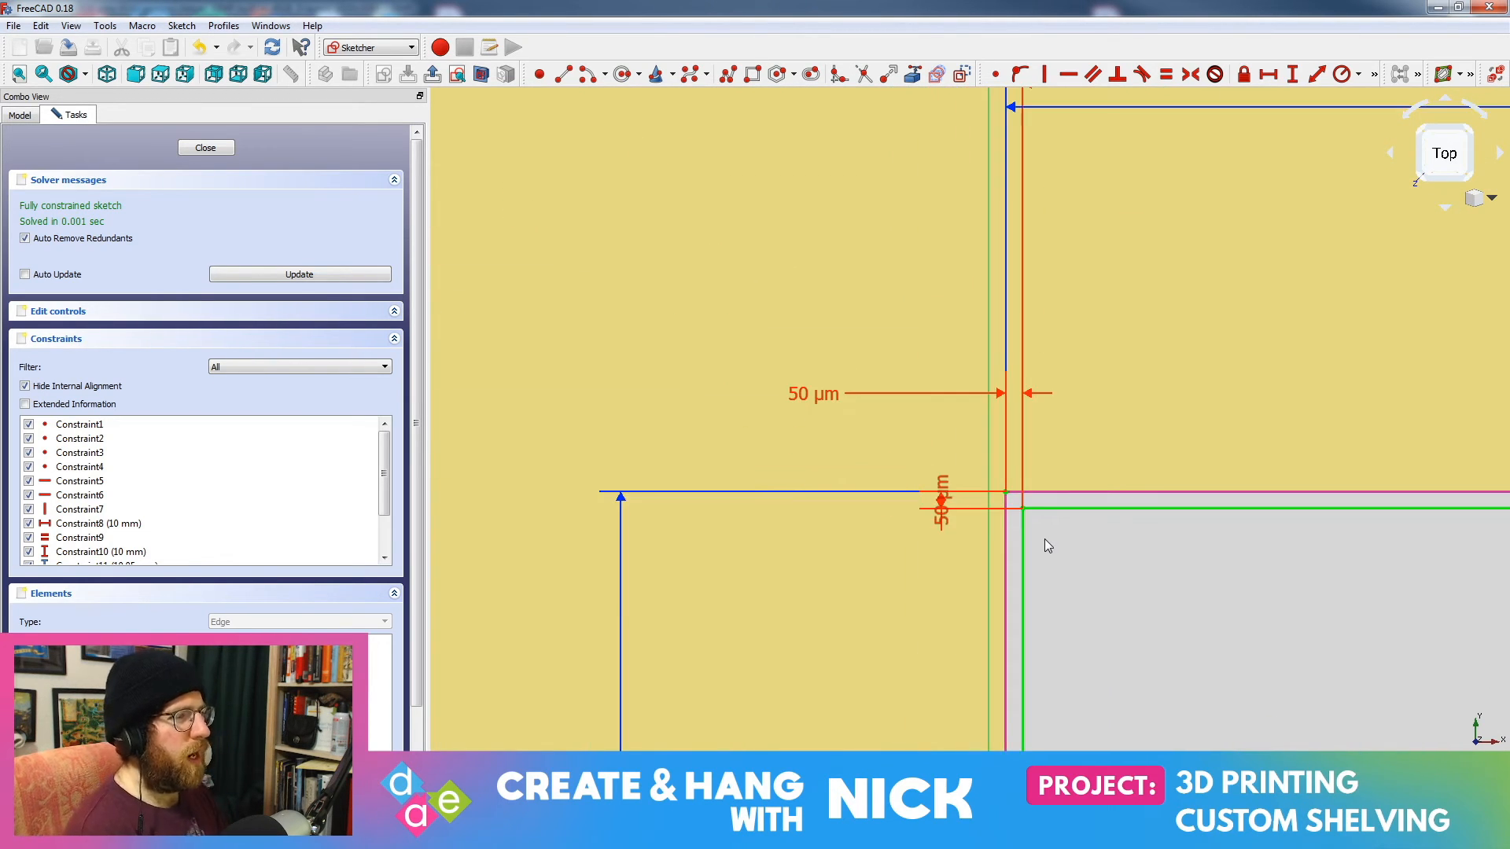
pyautogui.scroll(-3, 1045, 540)
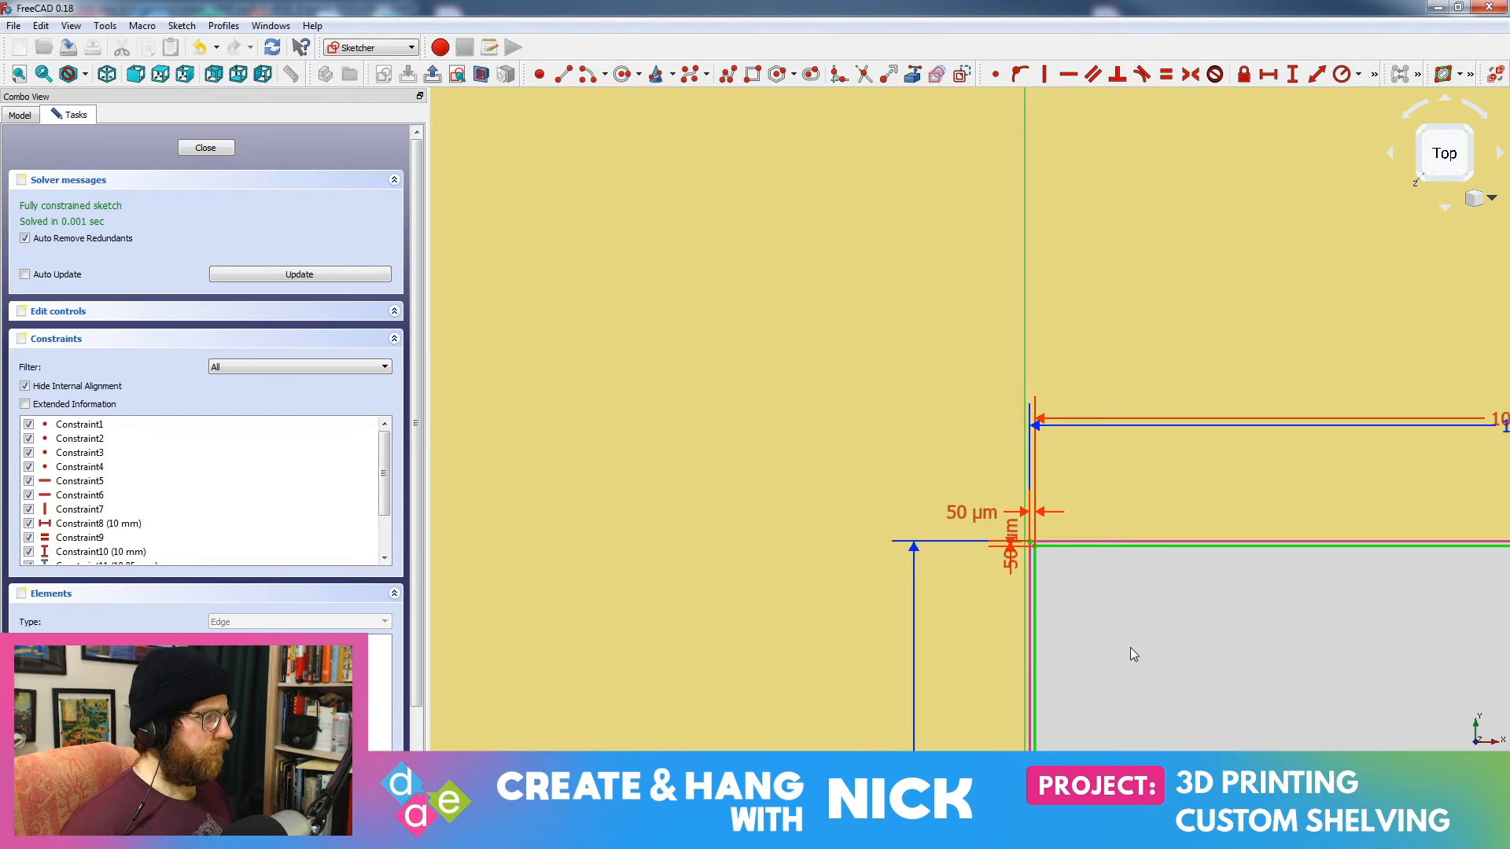
pyautogui.moveTo(1130, 648); pyautogui.dragTo(968, 387, button='middle')
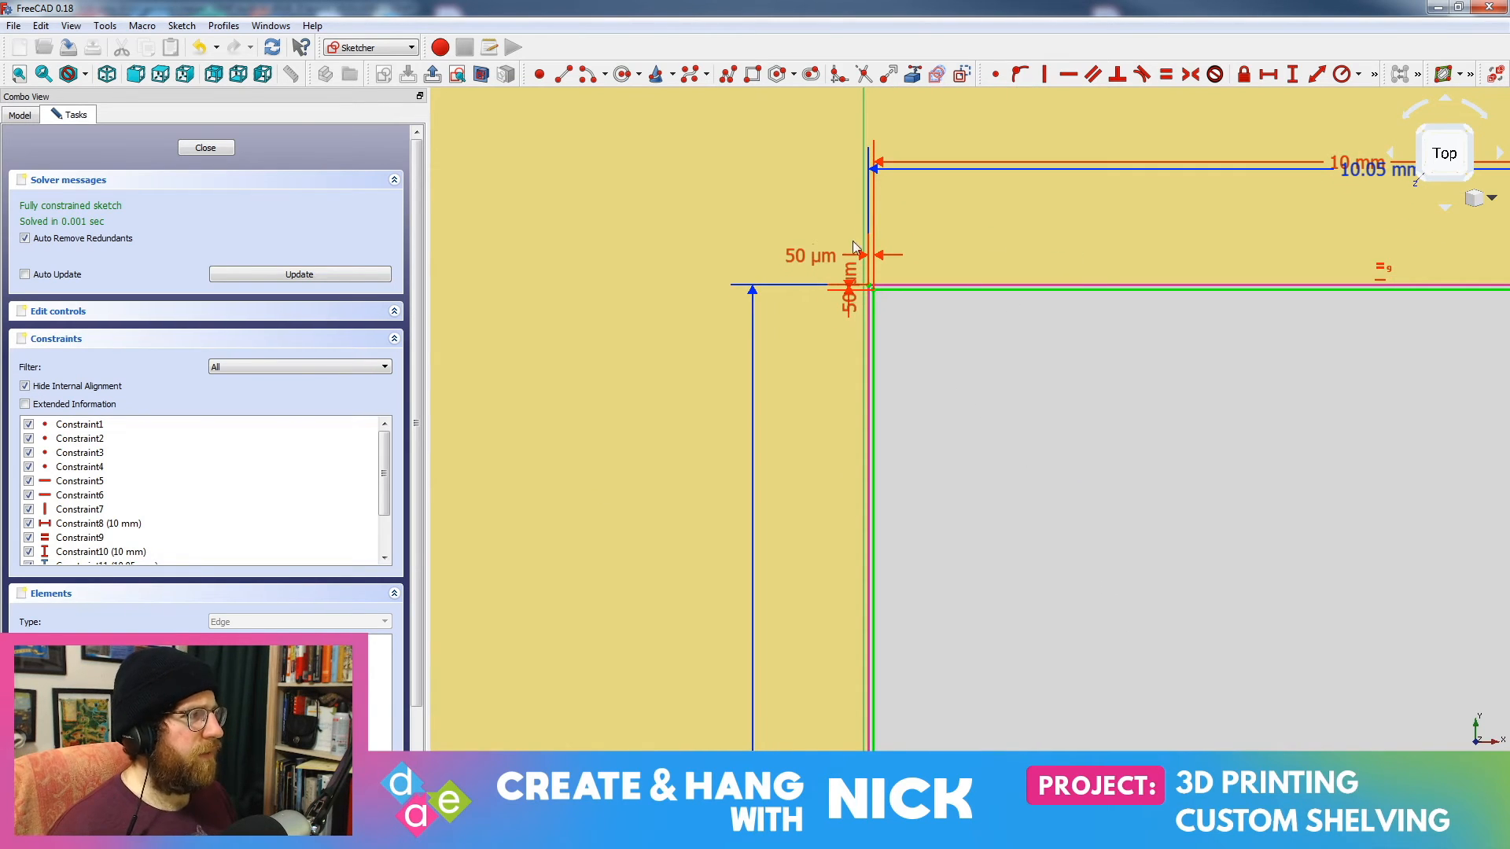
pyautogui.scroll(-3, 1139, 630)
pyautogui.moveTo(1190, 549); pyautogui.dragTo(997, 329, button='middle')
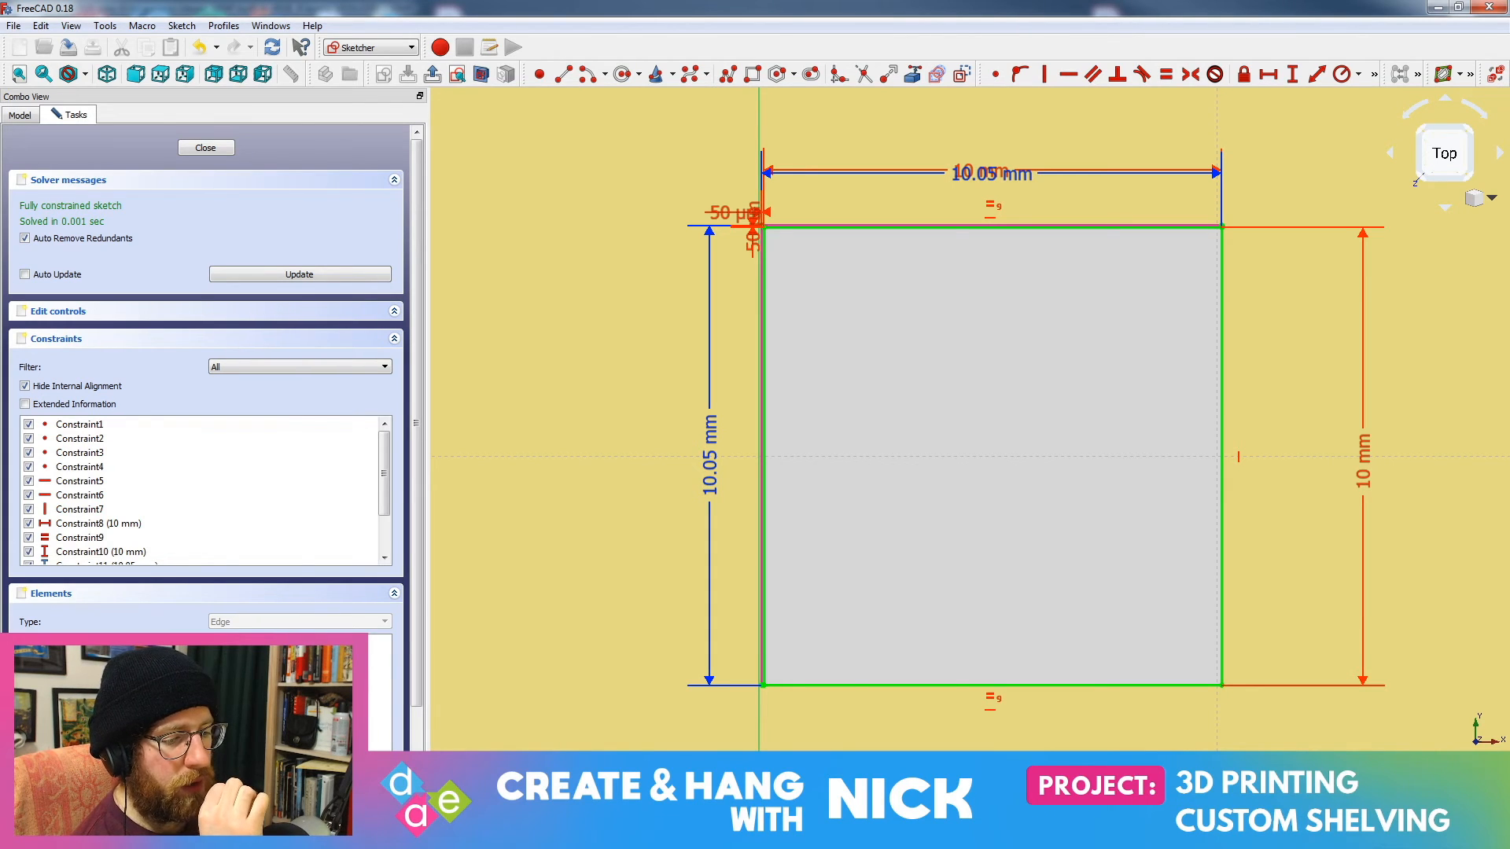
# Step: Switch to GIMP and erase the whole drawing on the sketch 2 #5 layer using the Eraser at size 514
pyautogui.hotkey('alt', 'Tab')
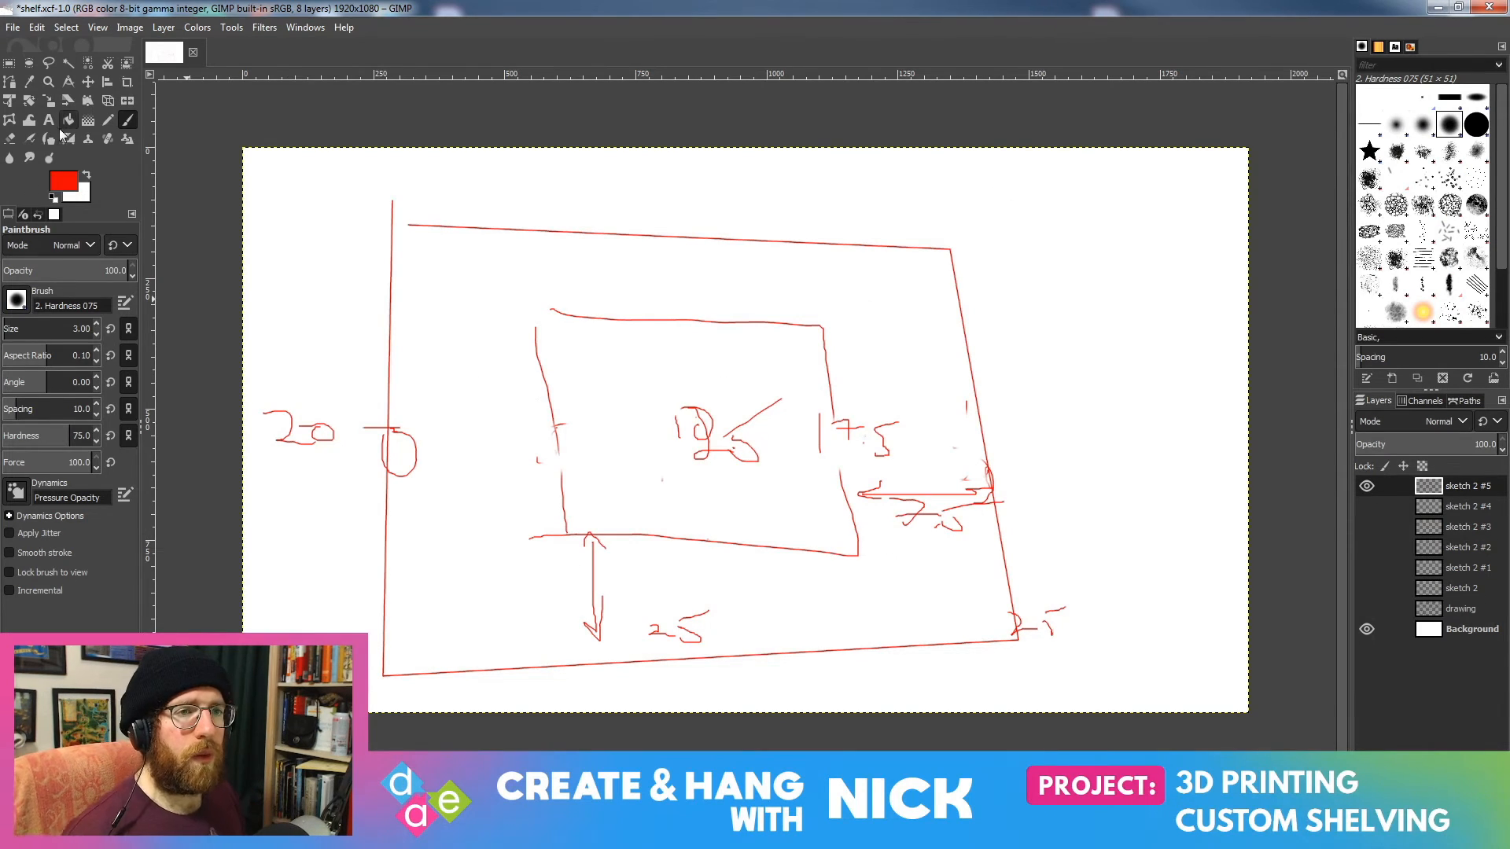
pyautogui.click(9, 139)
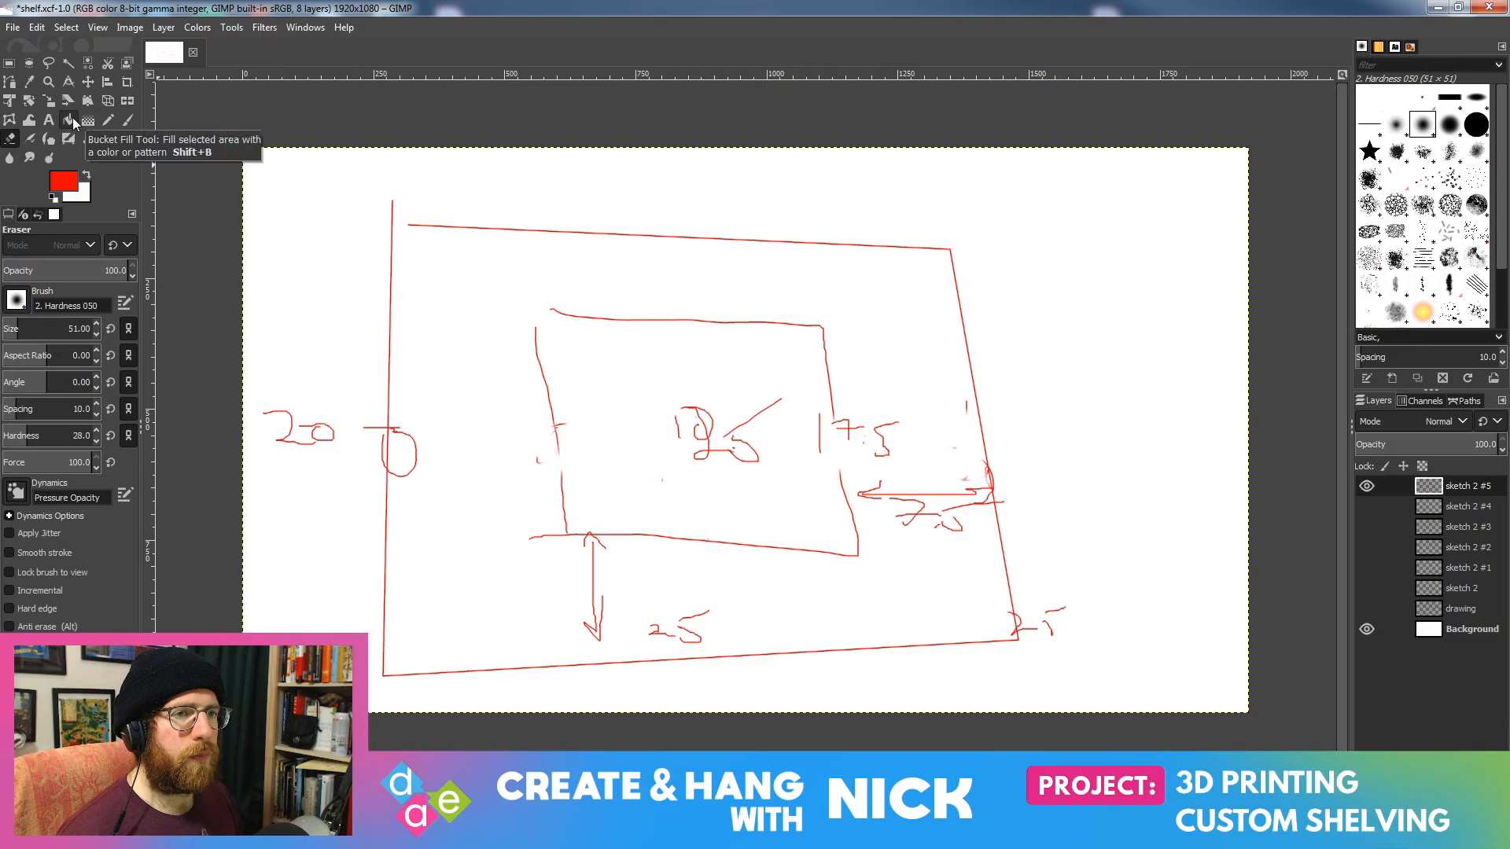
pyautogui.click(126, 123)
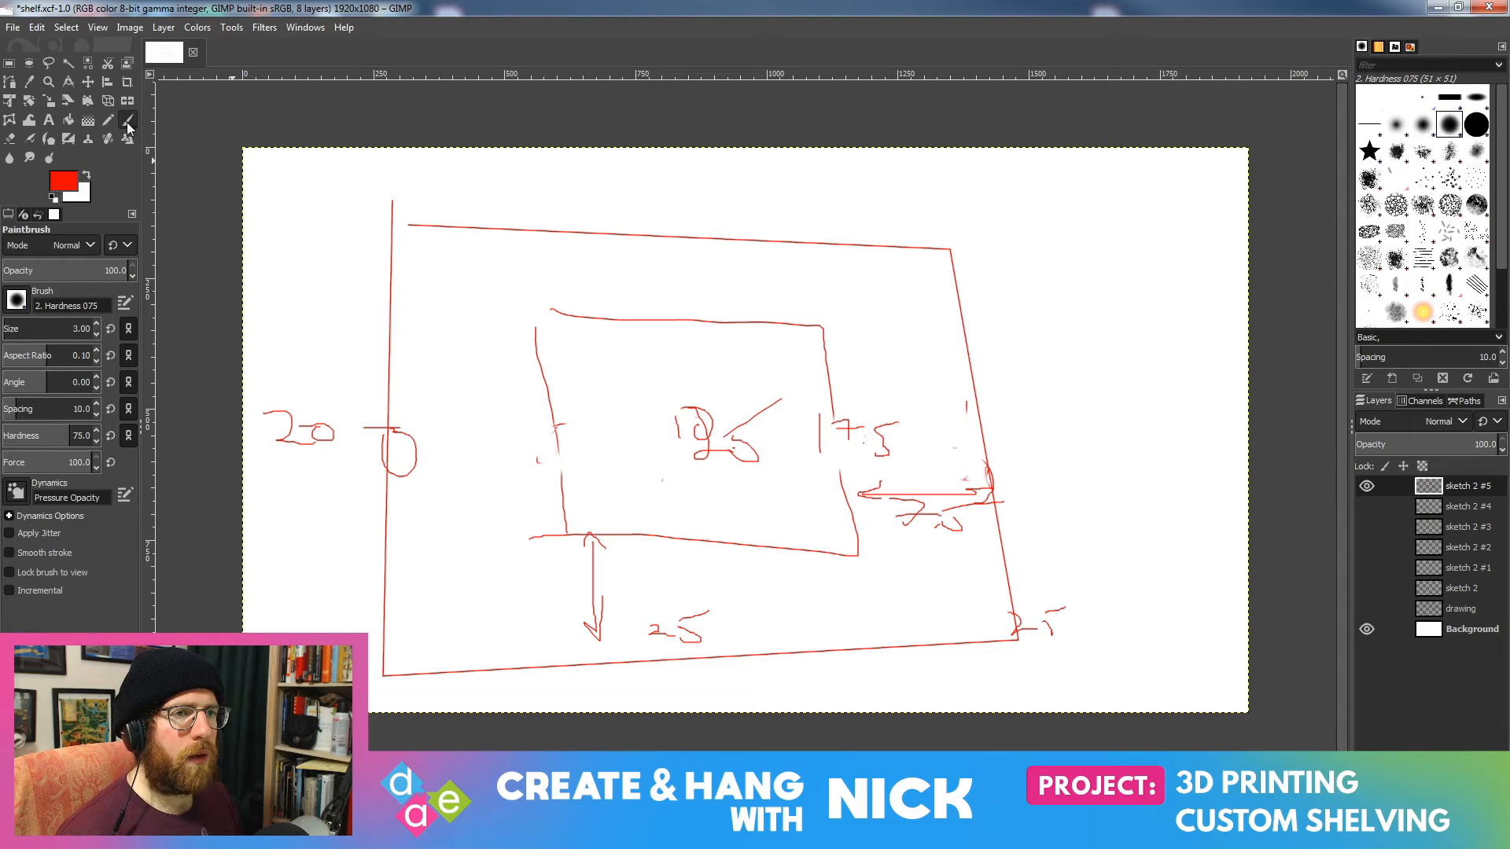
pyautogui.moveTo(334, 191)
pyautogui.mouseDown()
pyautogui.moveTo(391, 213)
pyautogui.moveTo(397, 253)
pyautogui.mouseUp()
pyautogui.click(14, 143)
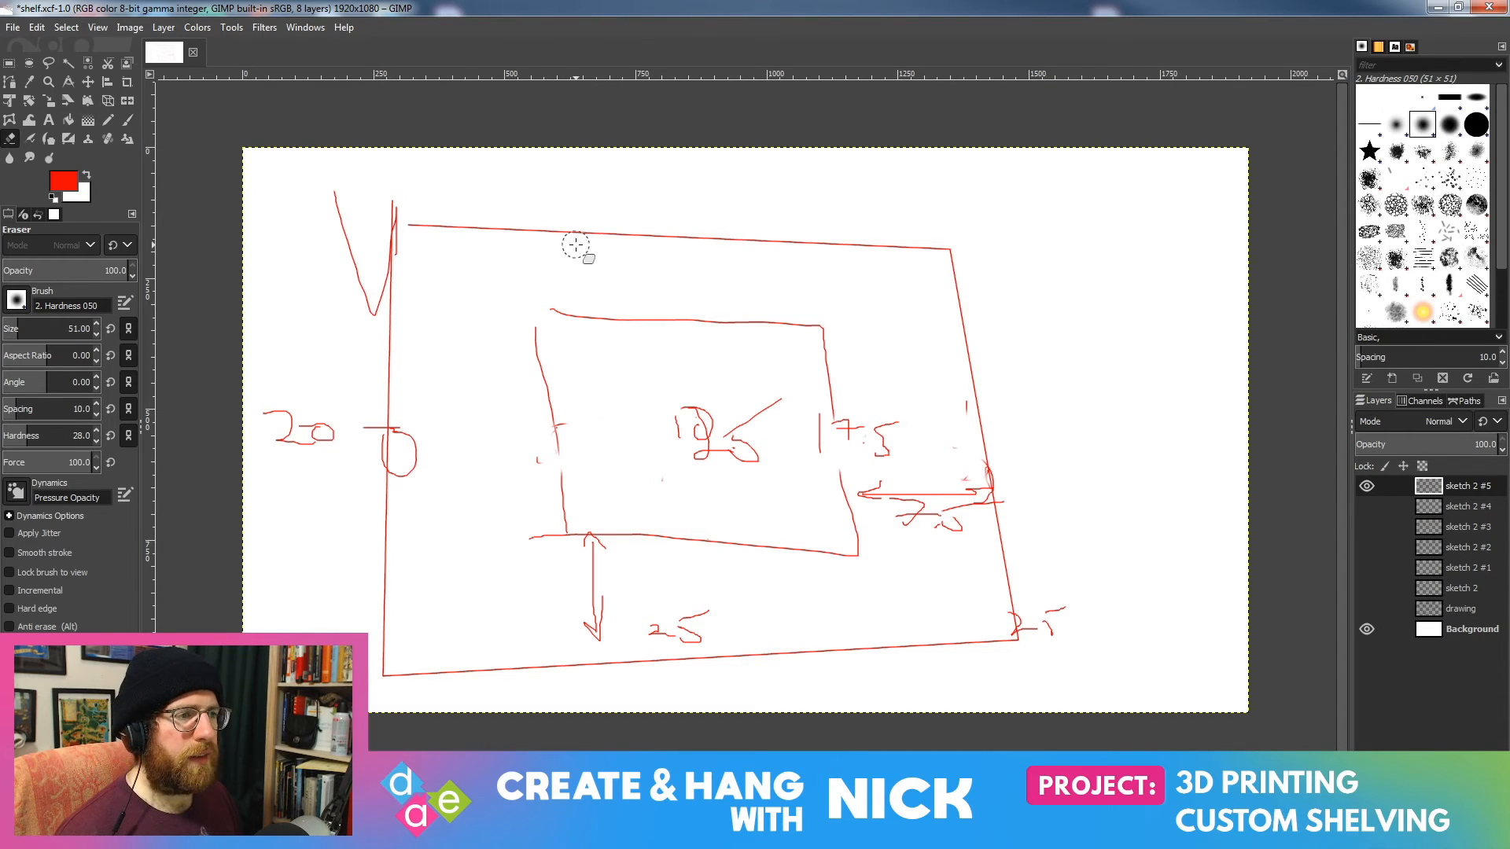
pyautogui.rightClick(576, 243)
pyautogui.click(638, 237)
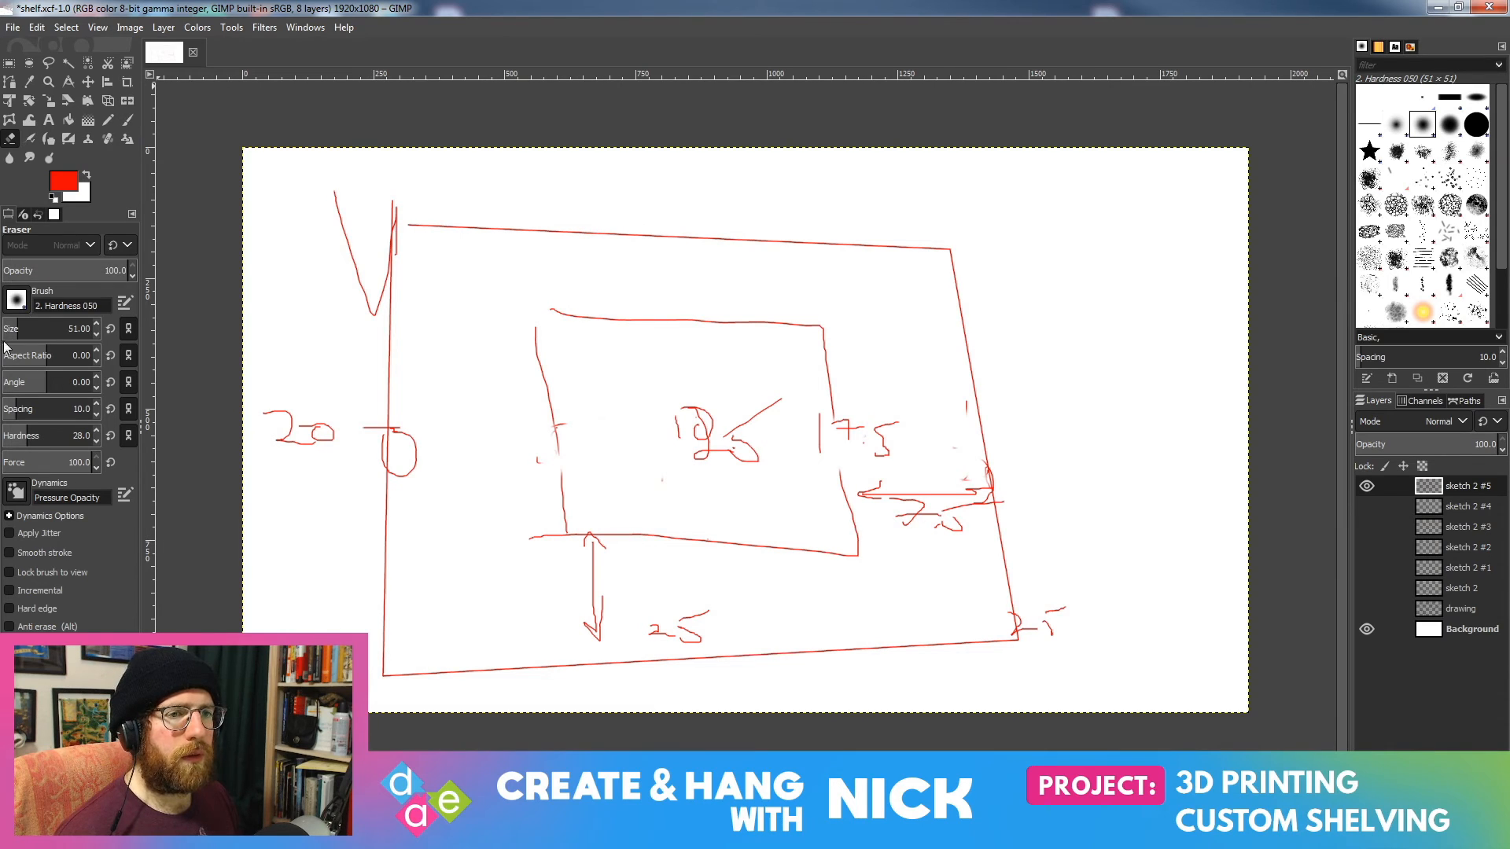
pyautogui.click(23, 327)
pyautogui.moveTo(25, 325); pyautogui.dragTo(62, 324)
pyautogui.moveTo(378, 235)
pyautogui.mouseDown()
pyautogui.moveTo(322, 230)
pyautogui.moveTo(401, 674)
pyautogui.moveTo(567, 719)
pyautogui.moveTo(903, 556)
pyautogui.moveTo(862, 404)
pyautogui.moveTo(251, 227)
pyautogui.mouseUp()
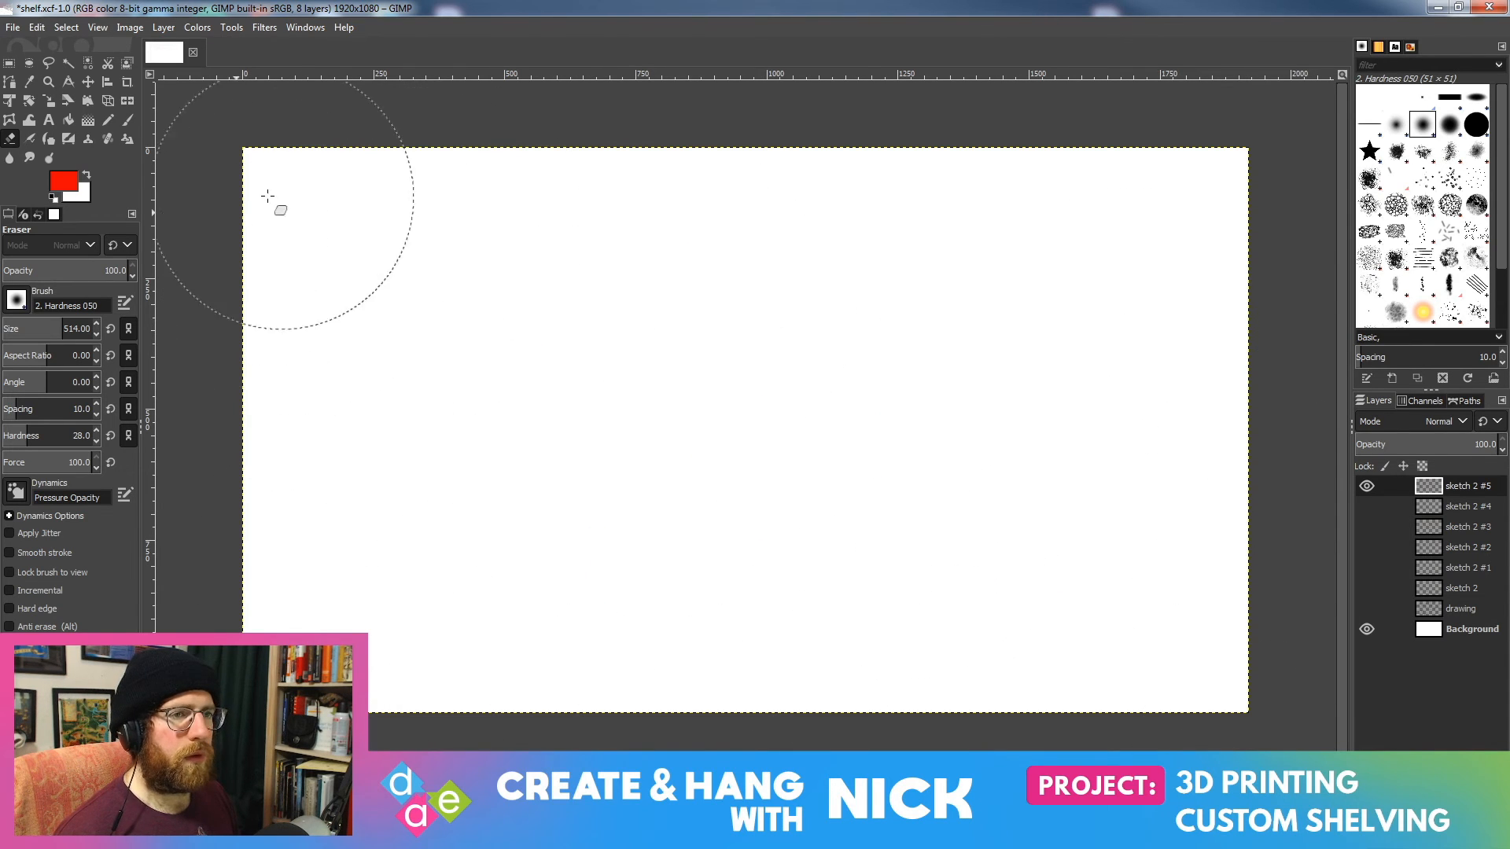
pyautogui.click(126, 120)
pyautogui.moveTo(581, 218)
pyautogui.mouseDown()
pyautogui.moveTo(554, 414)
pyautogui.moveTo(866, 250)
pyautogui.moveTo(501, 209)
pyautogui.mouseUp()
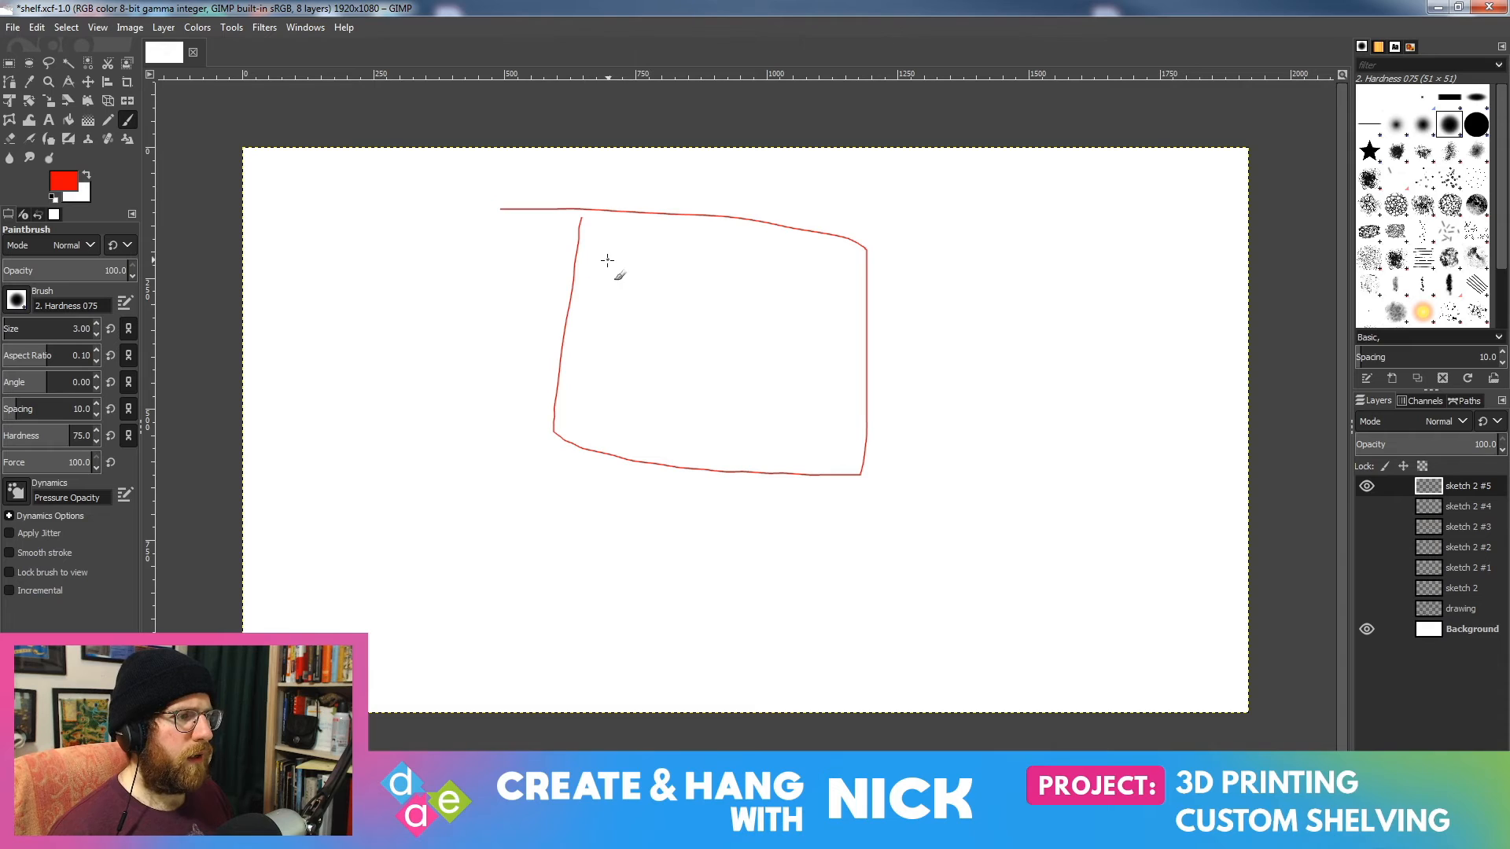
pyautogui.moveTo(629, 249)
pyautogui.mouseDown()
pyautogui.moveTo(636, 382)
pyautogui.moveTo(824, 439)
pyautogui.moveTo(655, 226)
pyautogui.mouseUp()
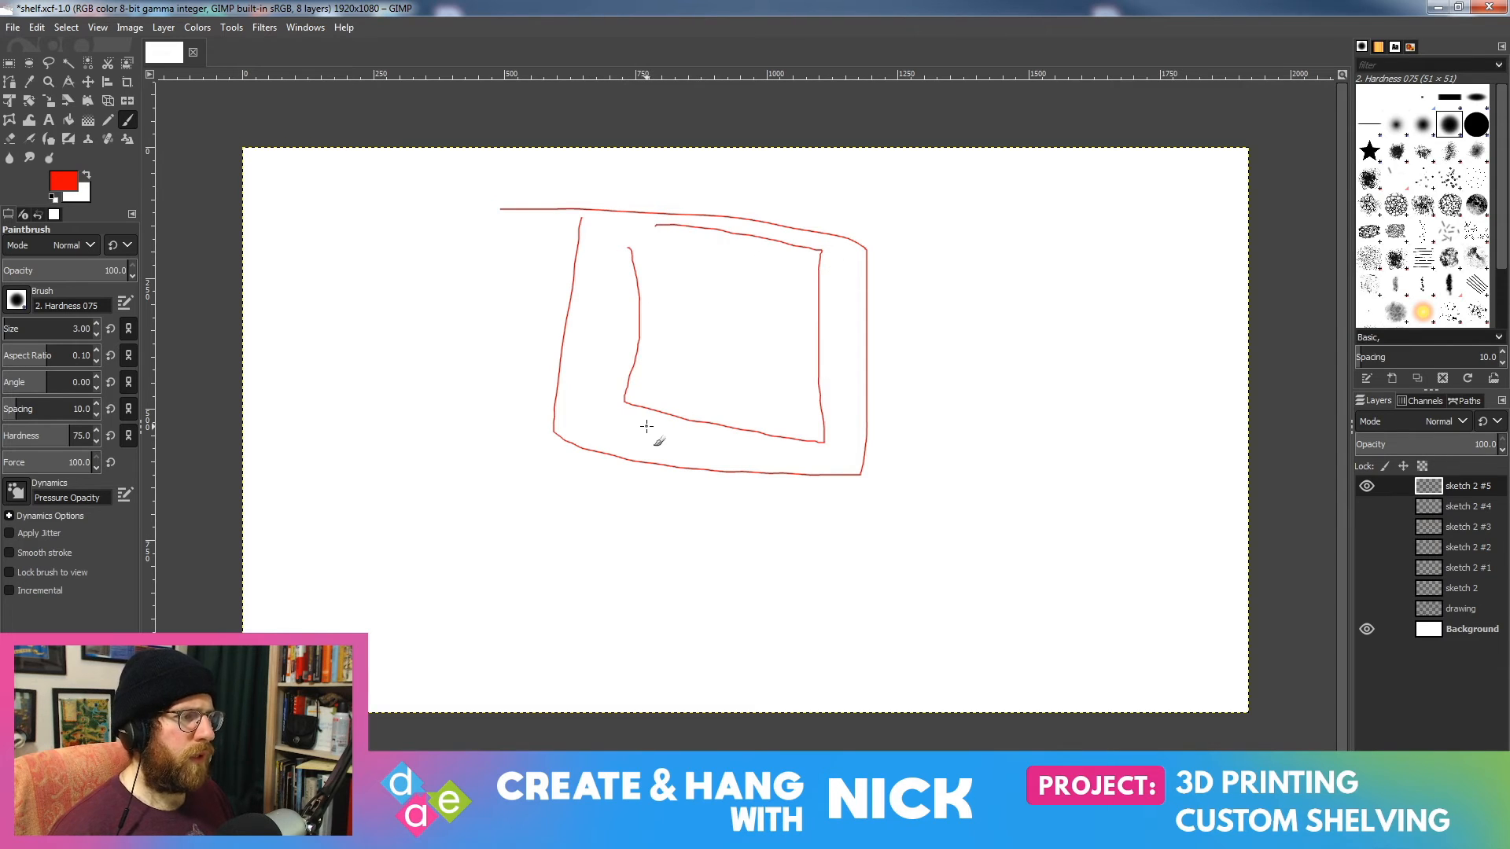
pyautogui.hotkey('ctrl', 'z')
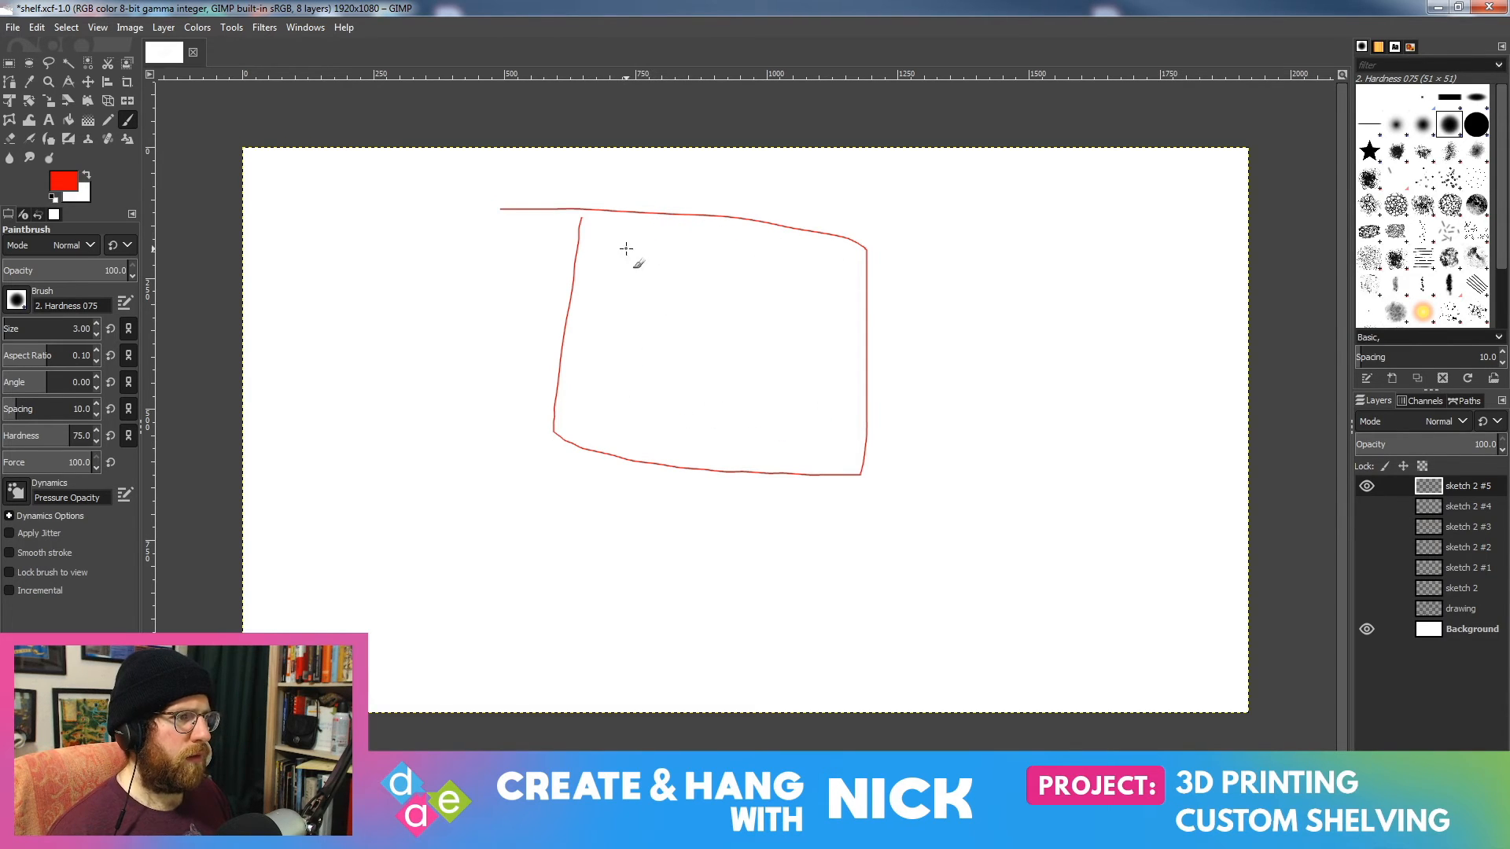
pyautogui.hotkey('ctrl', 'z')
pyautogui.hotkey('ctrl', 'z')
pyautogui.moveTo(582, 218); pyautogui.dragTo(525, 248)
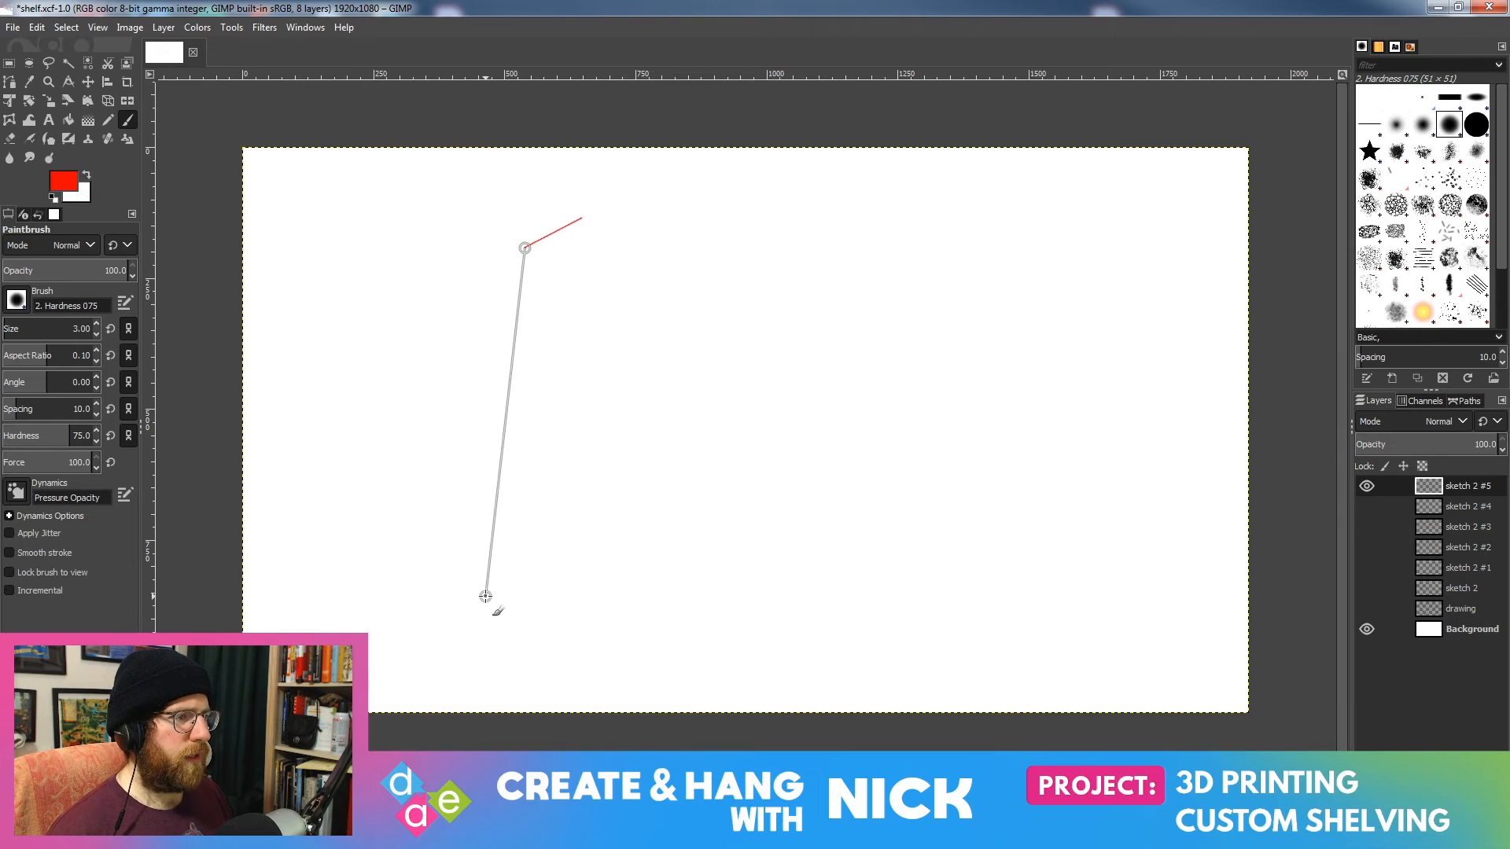
pyautogui.hotkey('ctrl', 'z')
pyautogui.keyDown('shift'); pyautogui.click(513, 209); pyautogui.keyUp('shift')
pyautogui.hotkey('ctrl', 'z')
# Step: Draw a large red four-sided outline from straight Paintbrush lines across the middle of the canvas, closing its upper-left corner
pyautogui.click(513, 221)
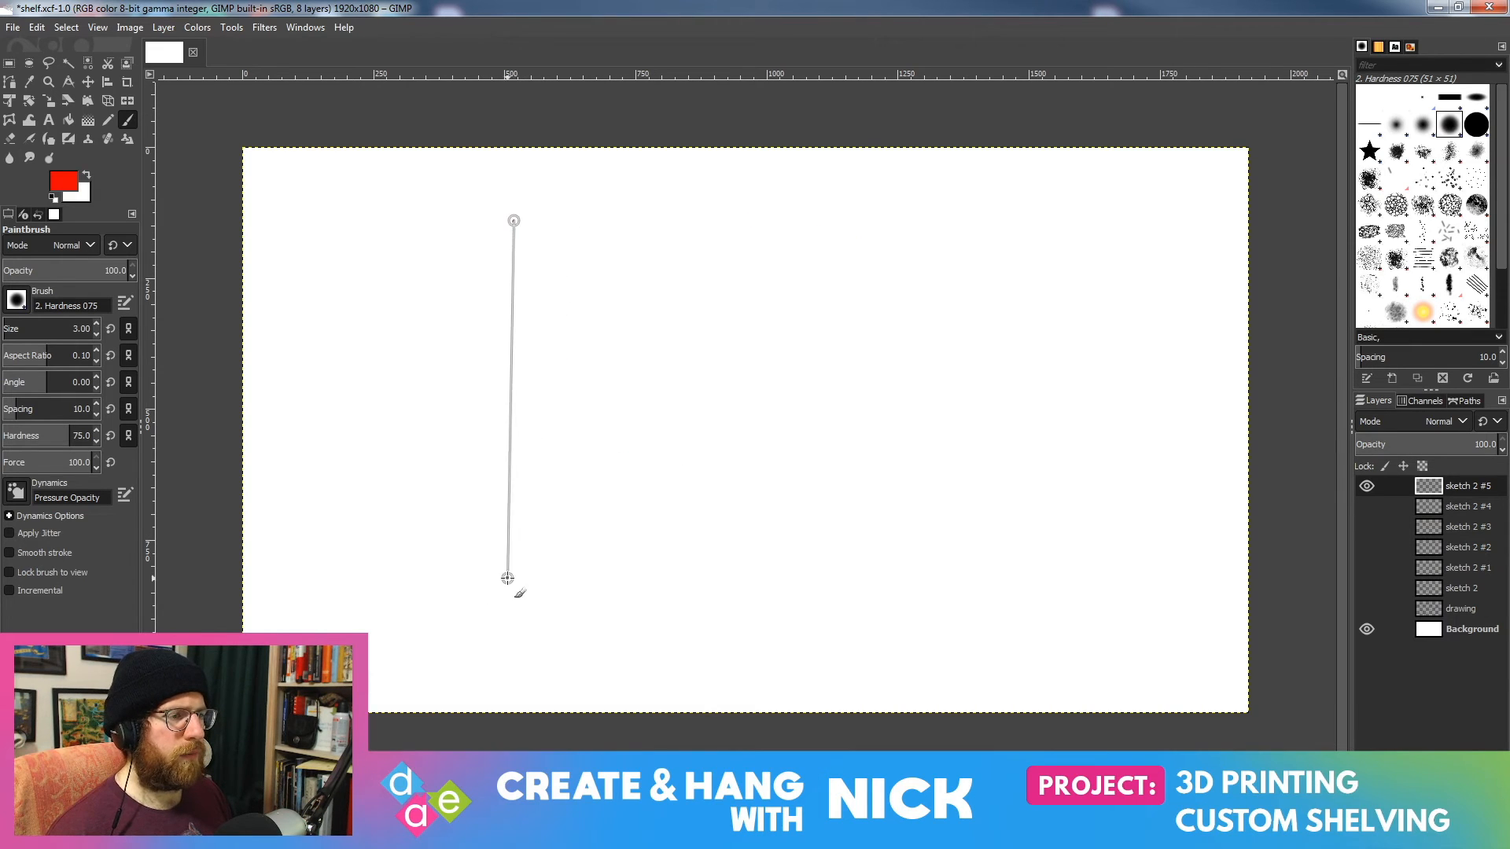
pyautogui.keyDown('shift'); pyautogui.click(505, 587); pyautogui.keyUp('shift')
pyautogui.keyDown('shift'); pyautogui.click(1004, 613); pyautogui.keyUp('shift')
pyautogui.keyDown('shift'); pyautogui.click(989, 205); pyautogui.keyUp('shift')
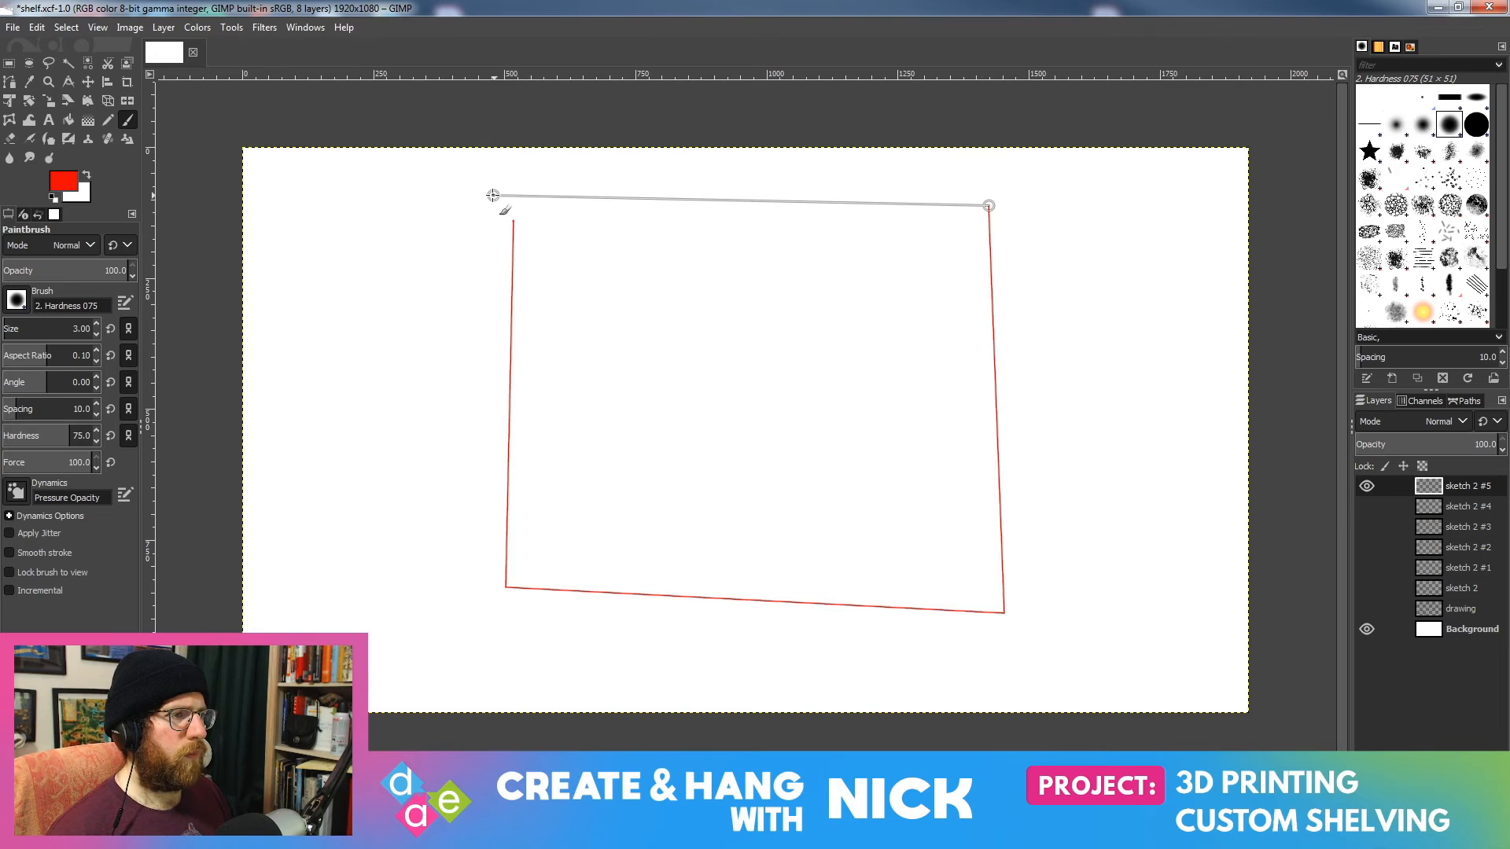
pyautogui.keyDown('shift'); pyautogui.click(512, 199); pyautogui.keyUp('shift')
pyautogui.moveTo(513, 199); pyautogui.dragTo(512, 233)
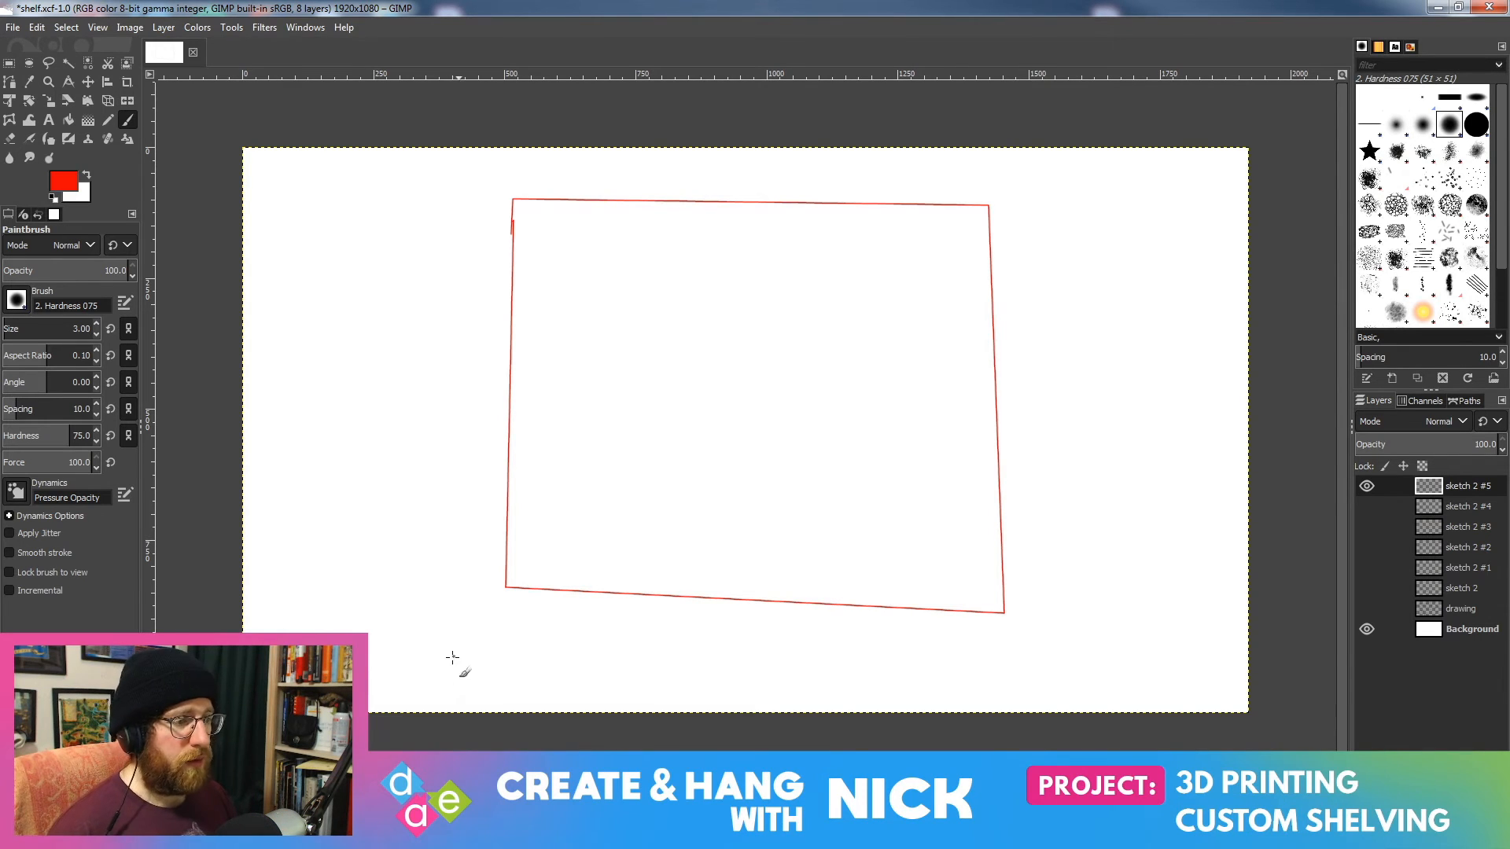
# Step: Switch to FreeCAD
pyautogui.hotkey('alt', 'Tab')
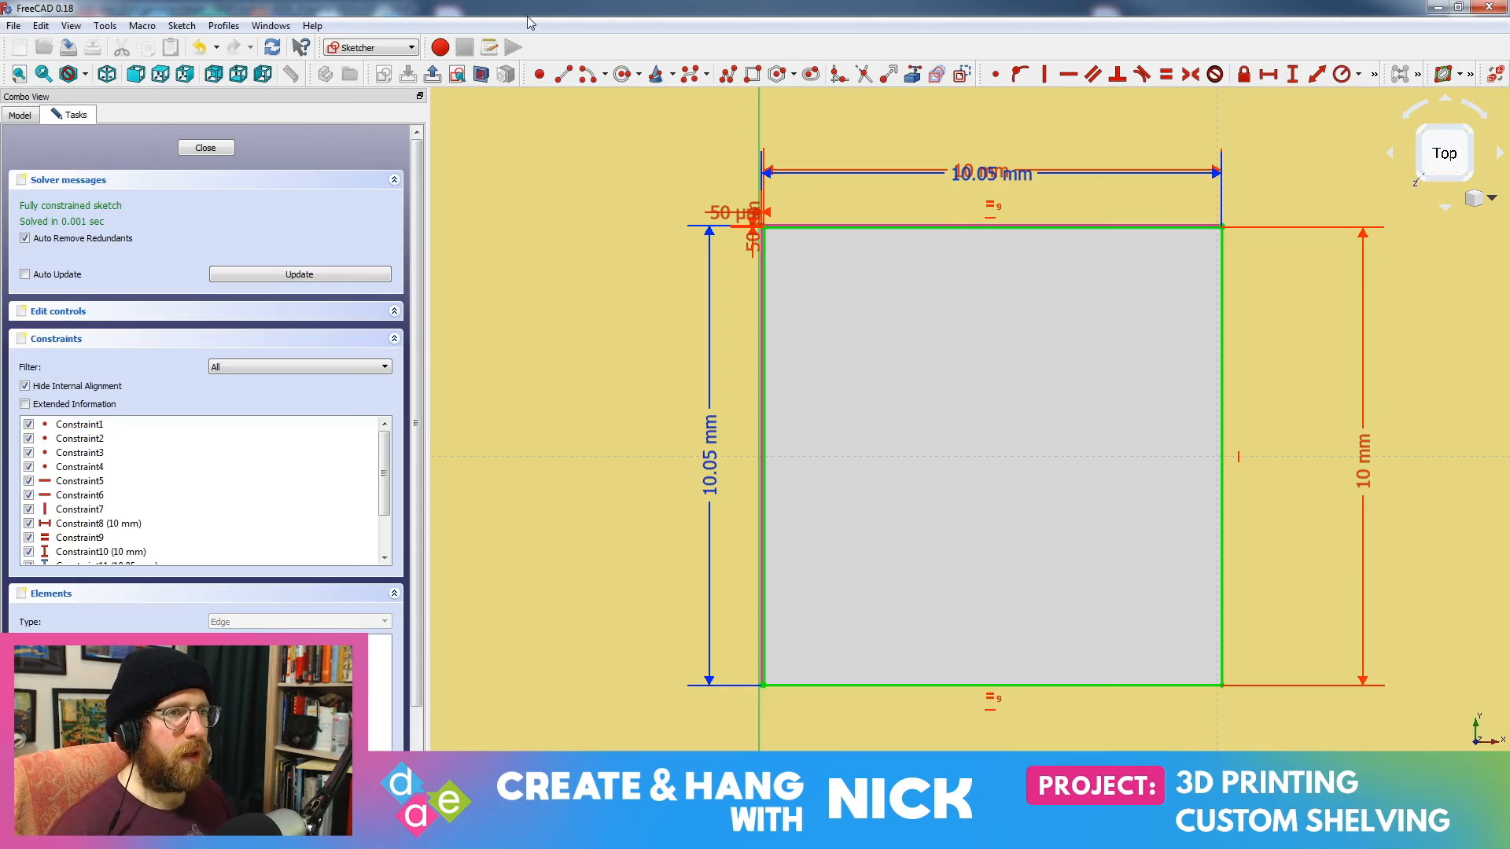
pyautogui.click(13, 25)
pyautogui.click(13, 25)
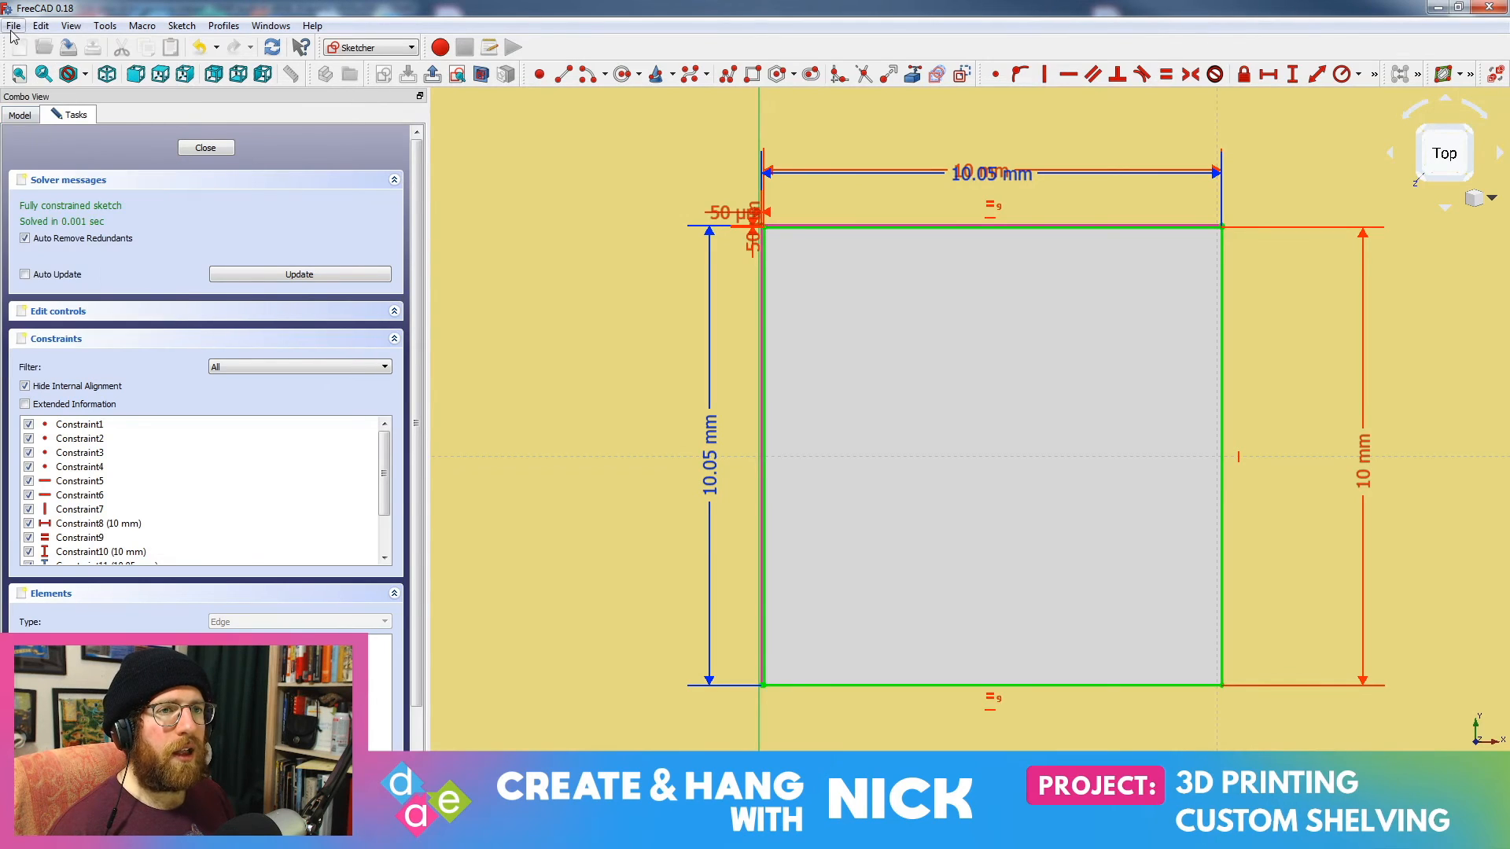
pyautogui.click(13, 25)
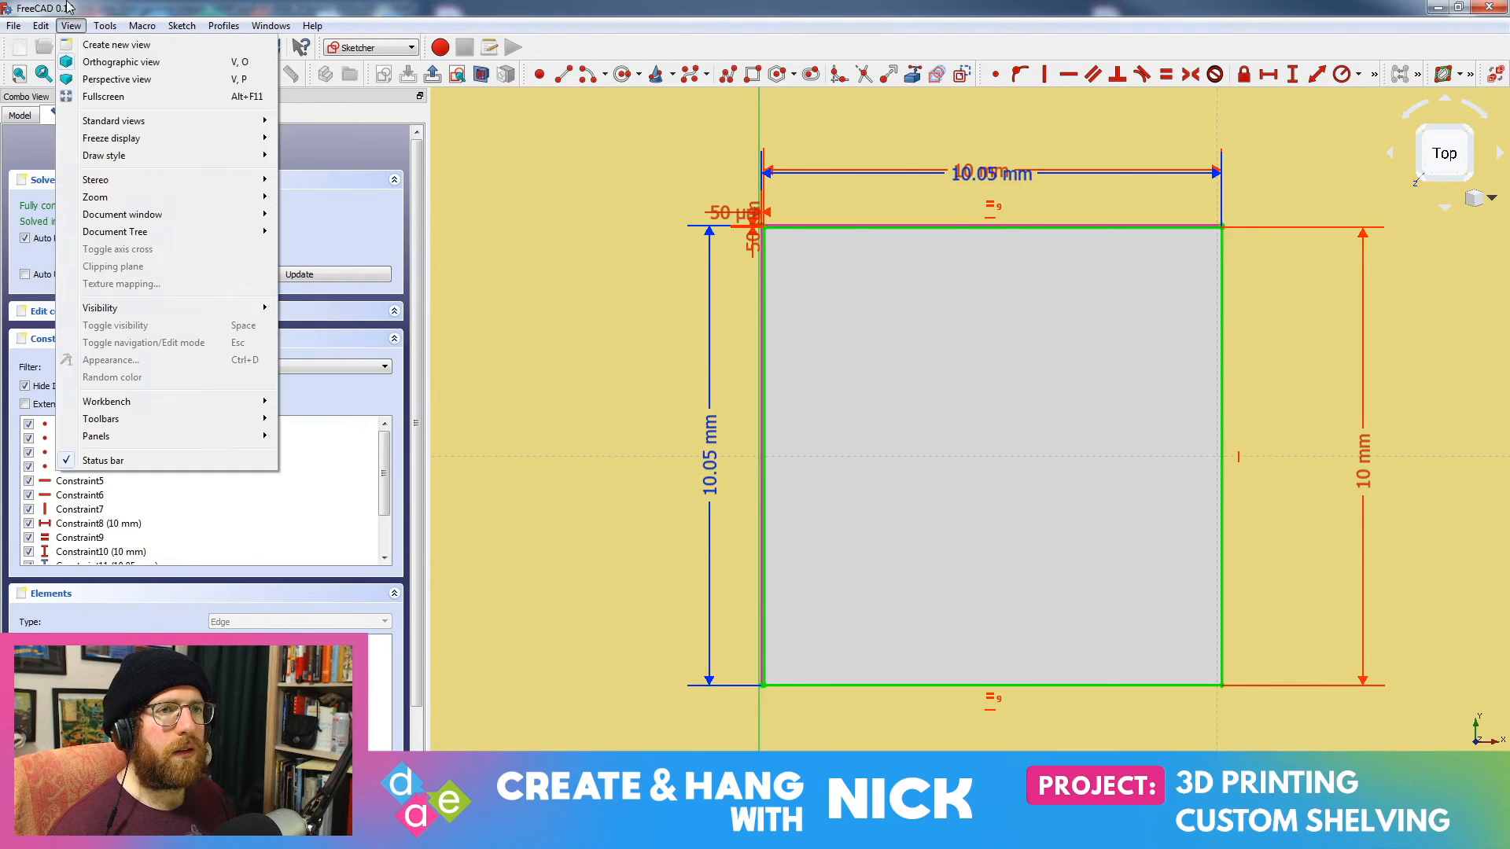
pyautogui.click(19, 23)
pyautogui.hotkey('alt', 'Tab')
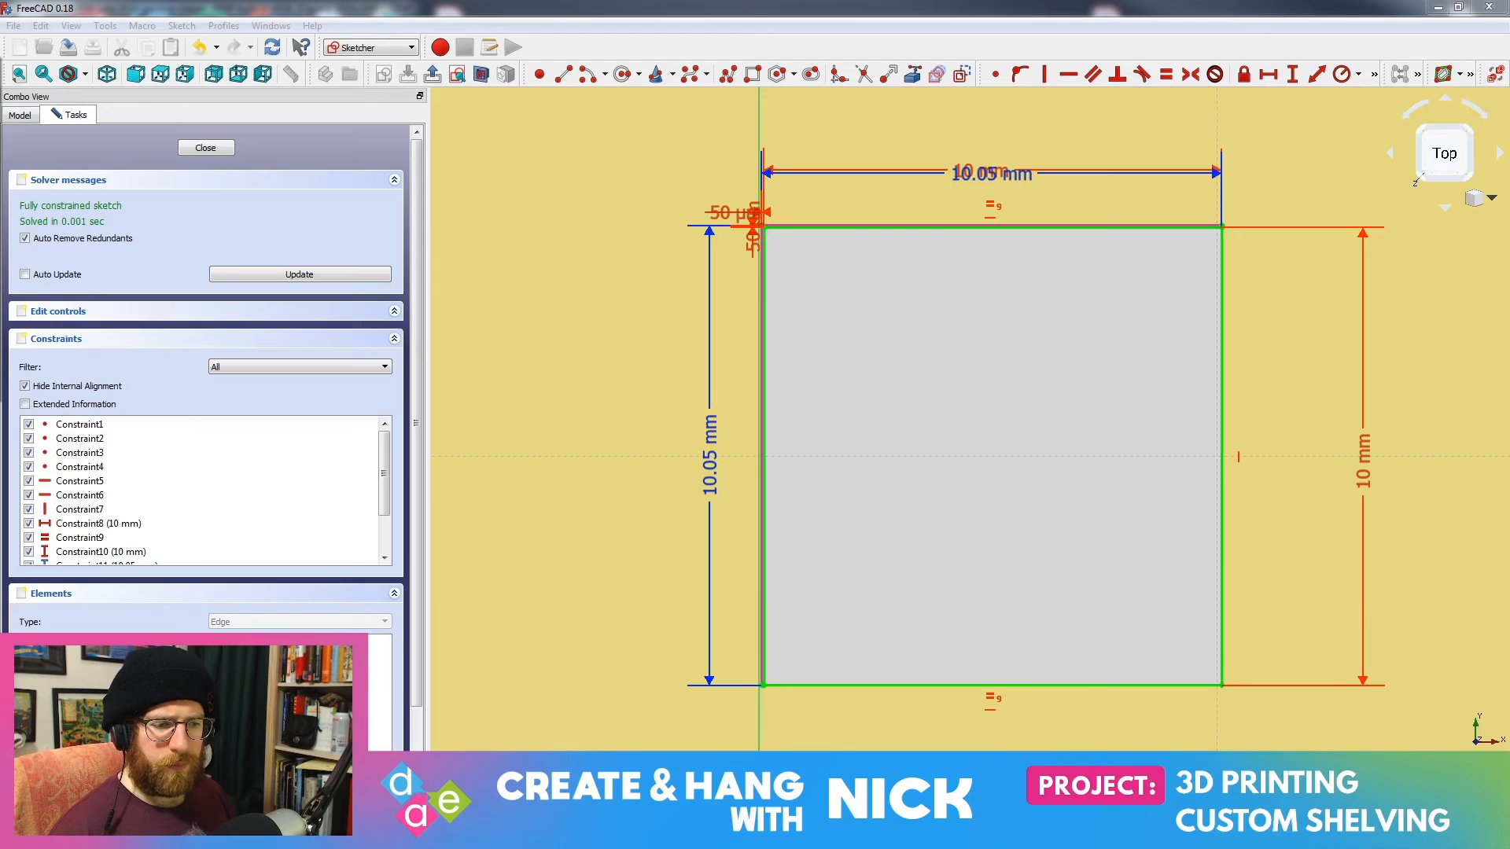
pyautogui.click(47, 23)
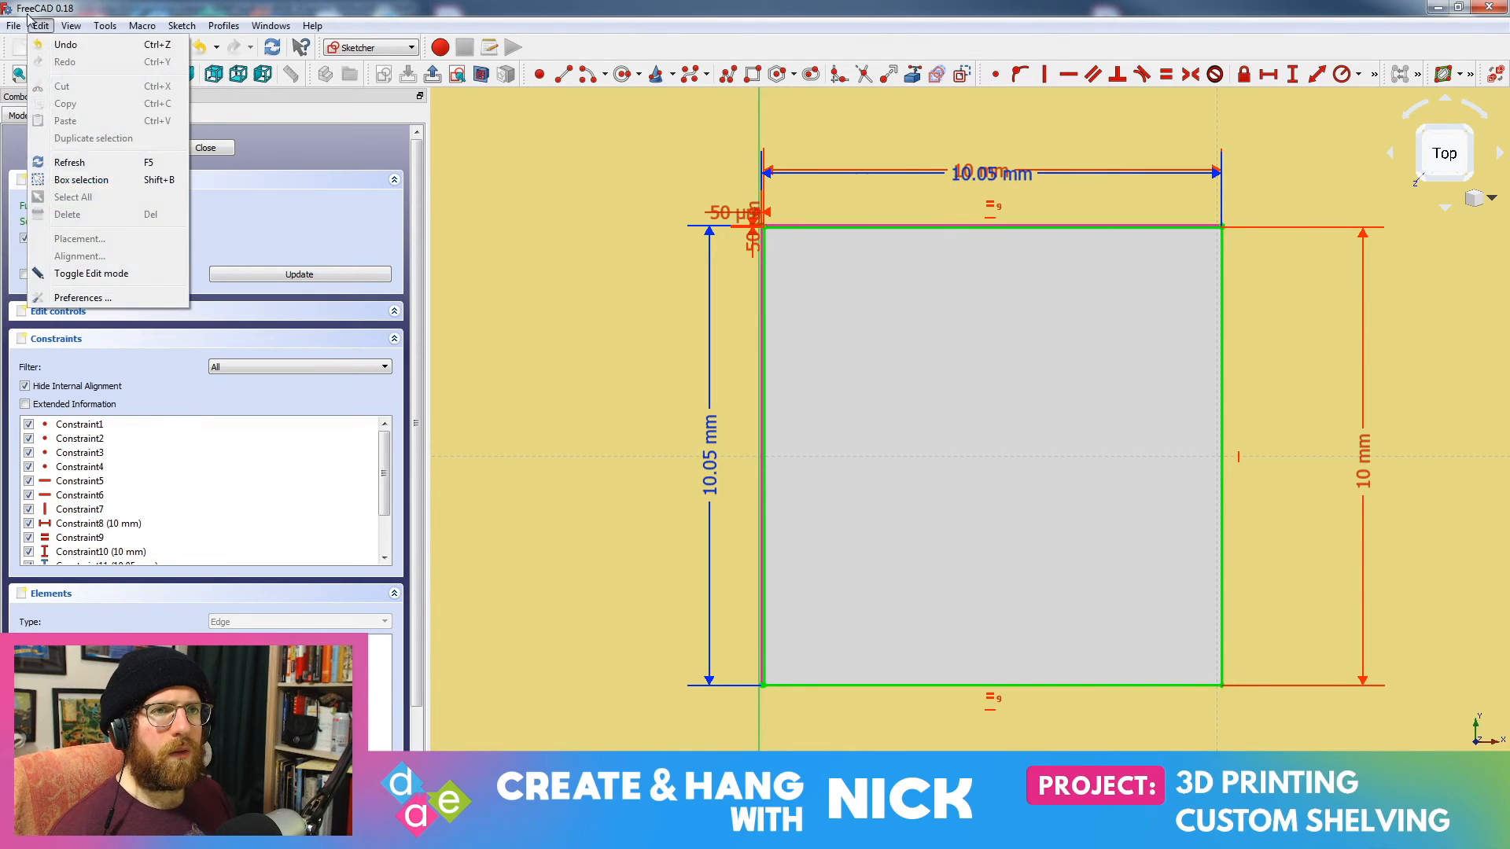
pyautogui.click(15, 23)
pyautogui.click(16, 26)
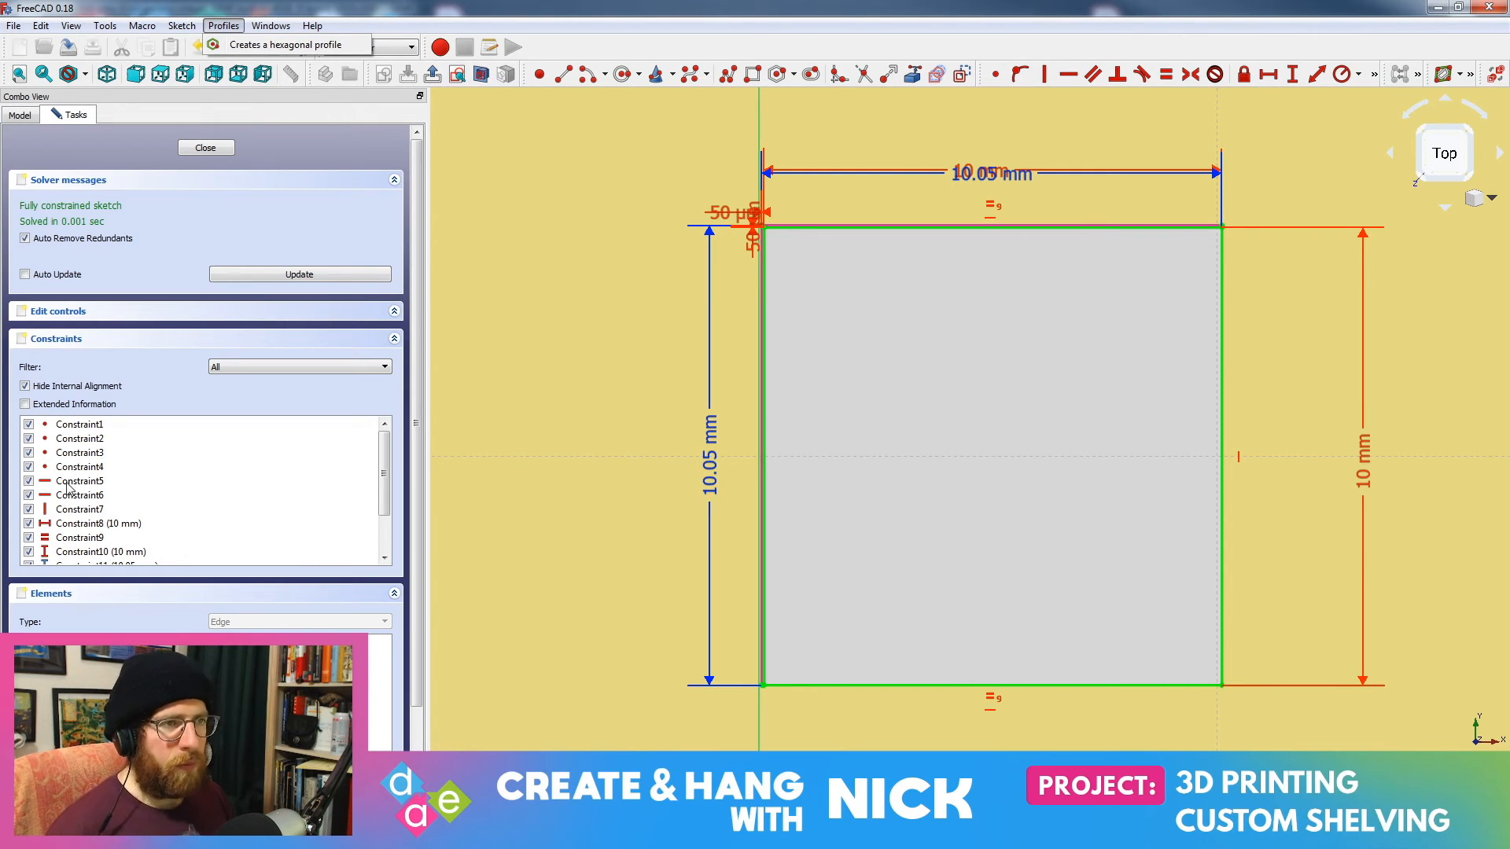
pyautogui.click(14, 26)
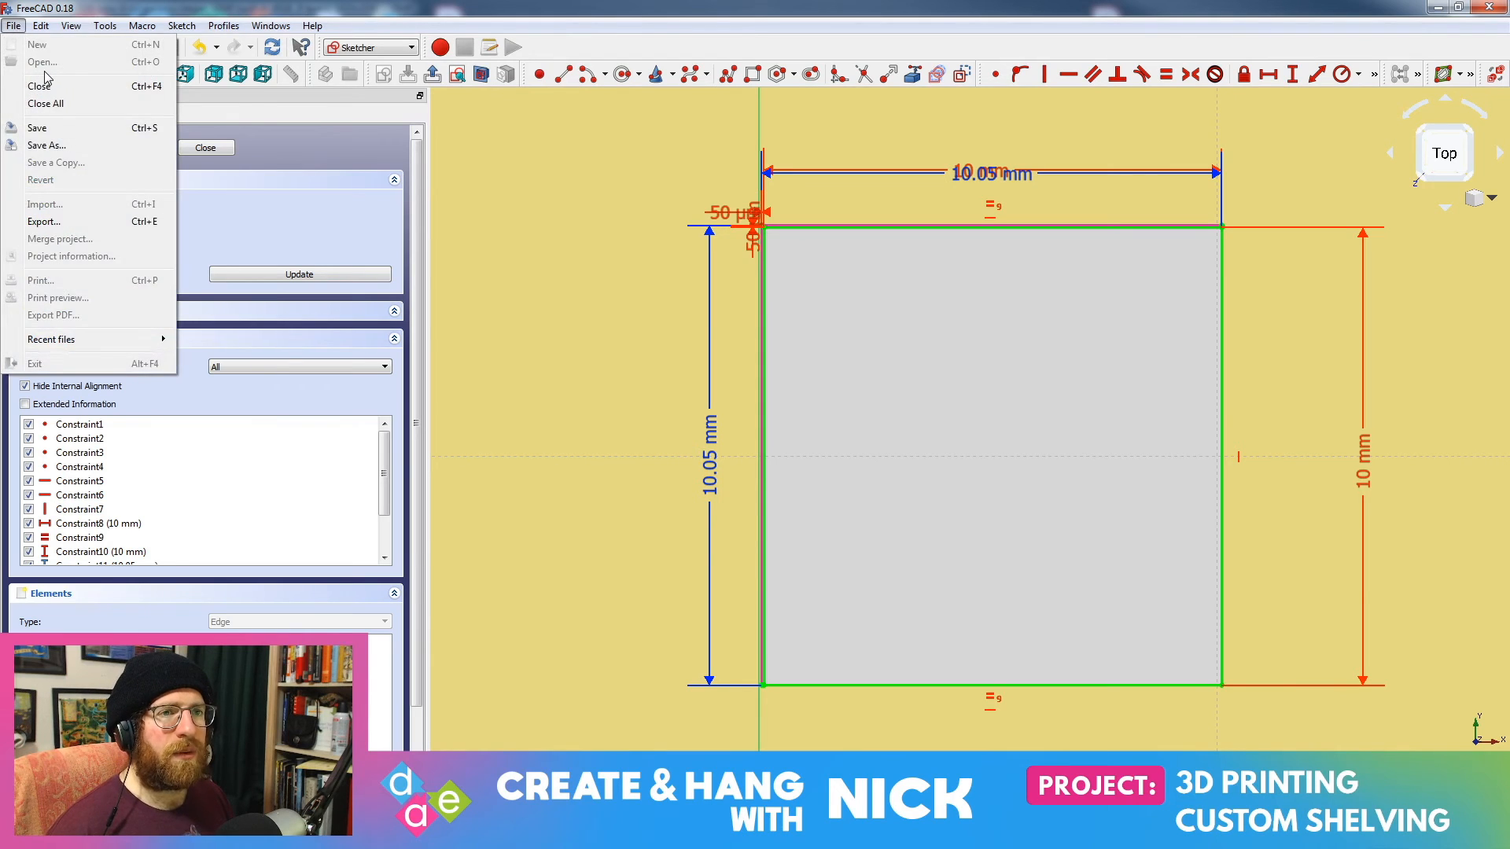
pyautogui.click(174, 7)
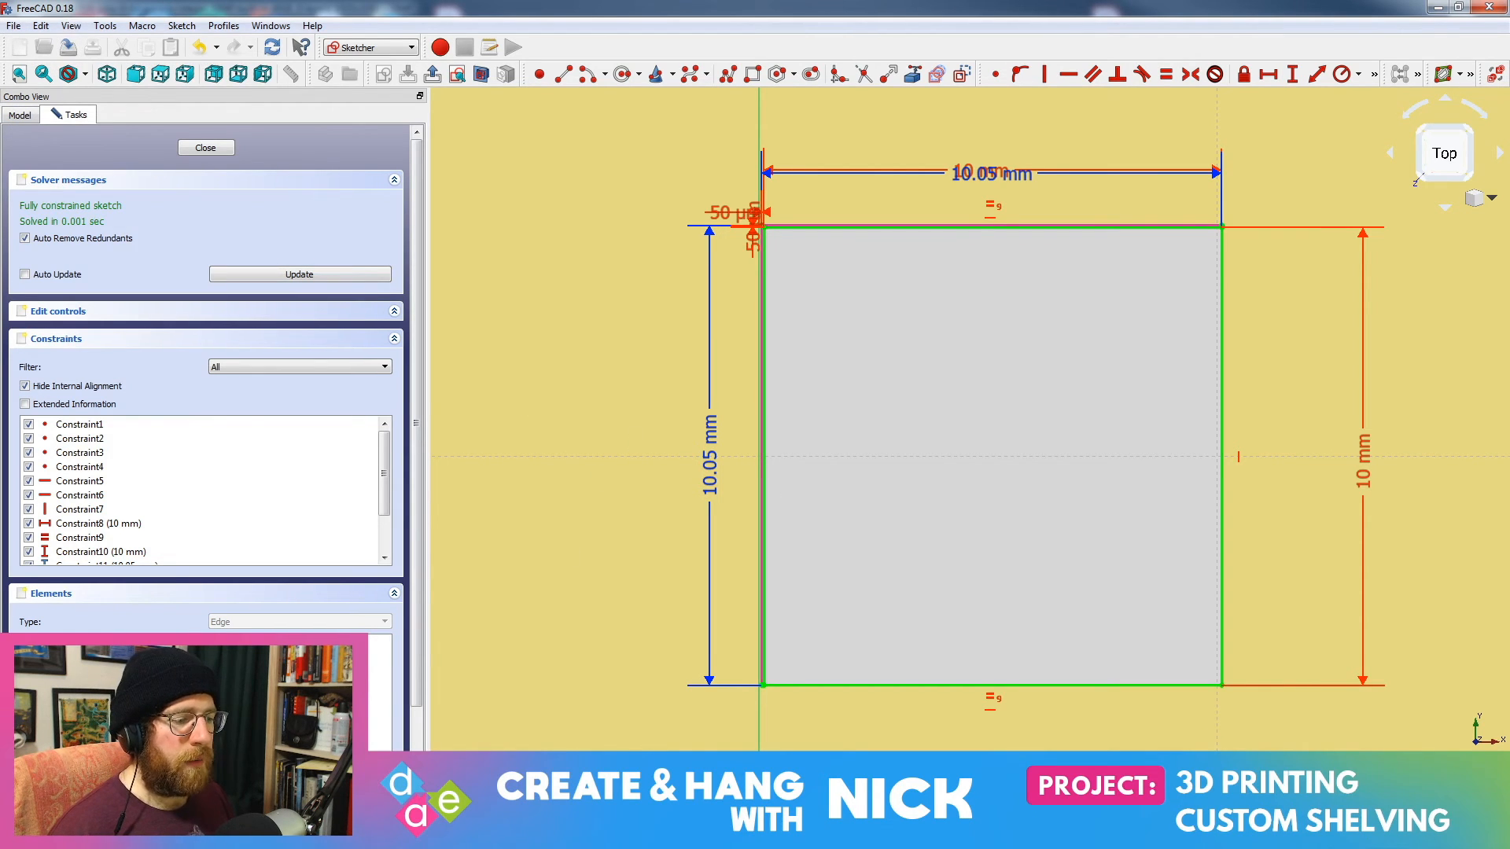
pyautogui.click(471, 792)
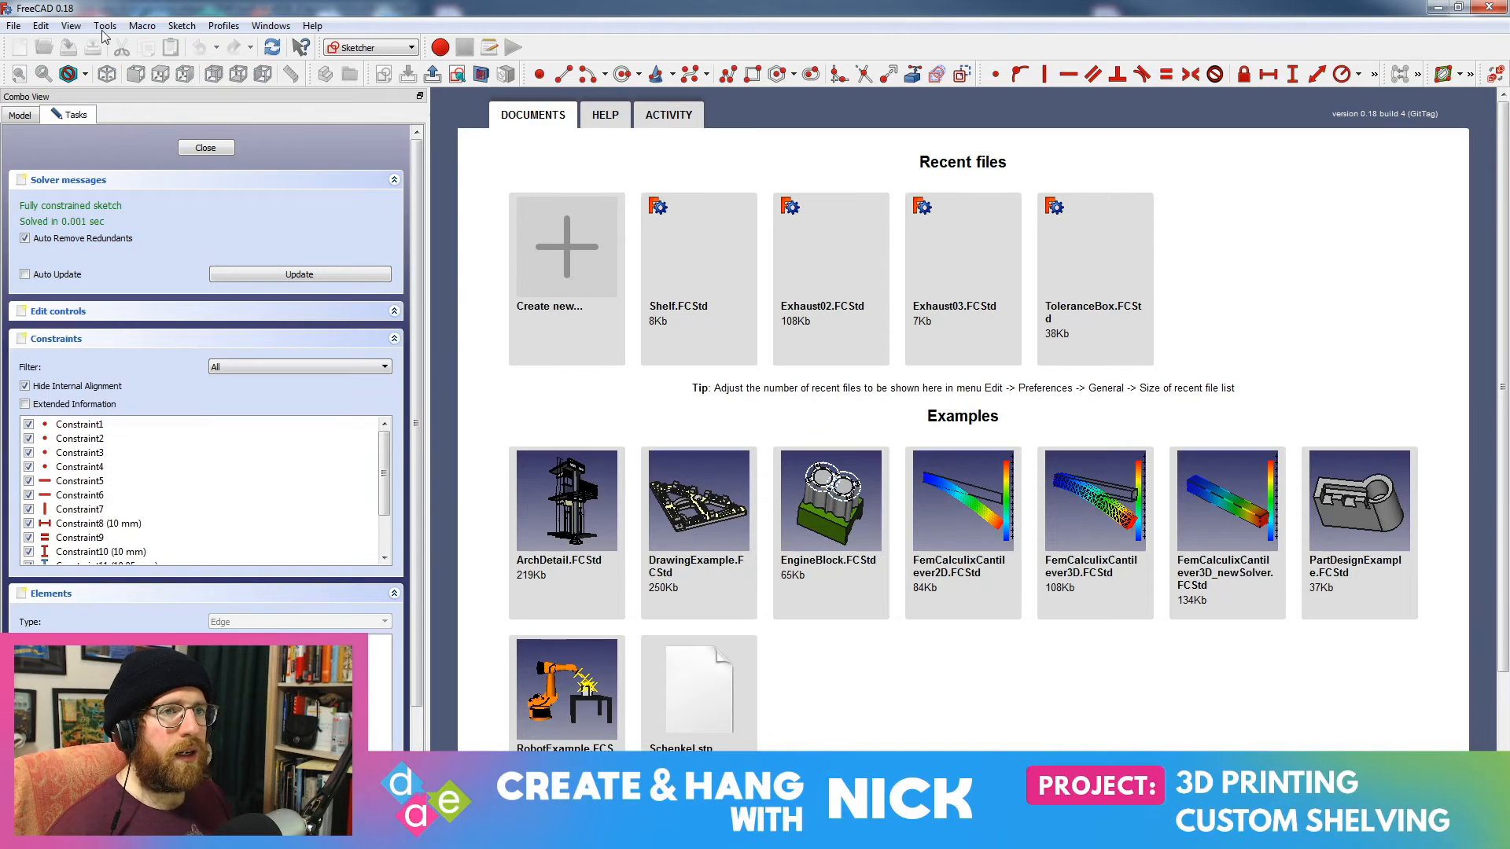
pyautogui.moveTo(22, 11); pyautogui.dragTo(17, 17)
pyautogui.click(11, 30)
pyautogui.click(102, 12)
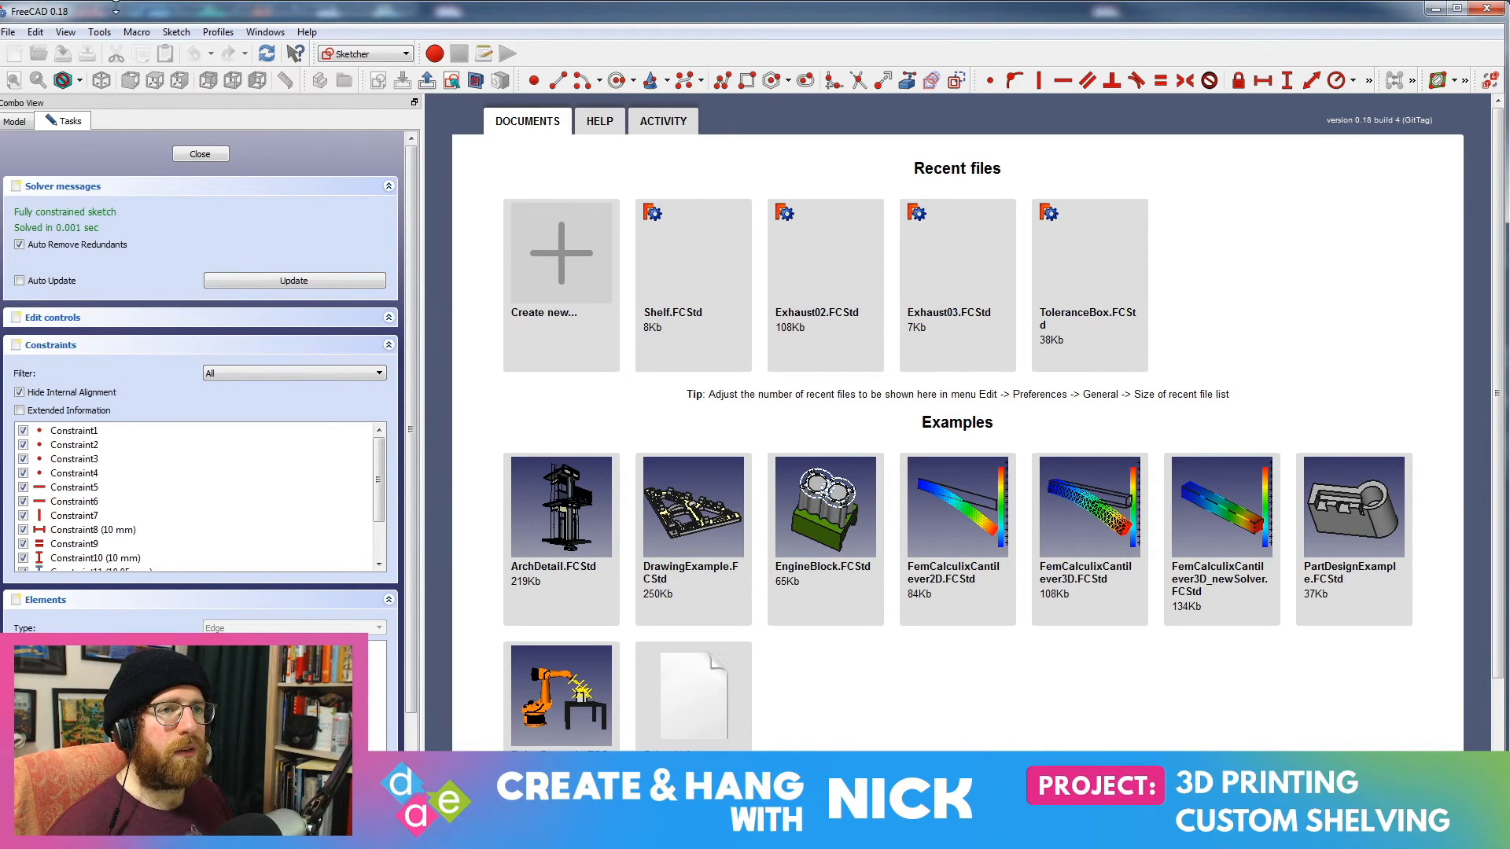
pyautogui.doubleClick(115, 6)
pyautogui.click(543, 792)
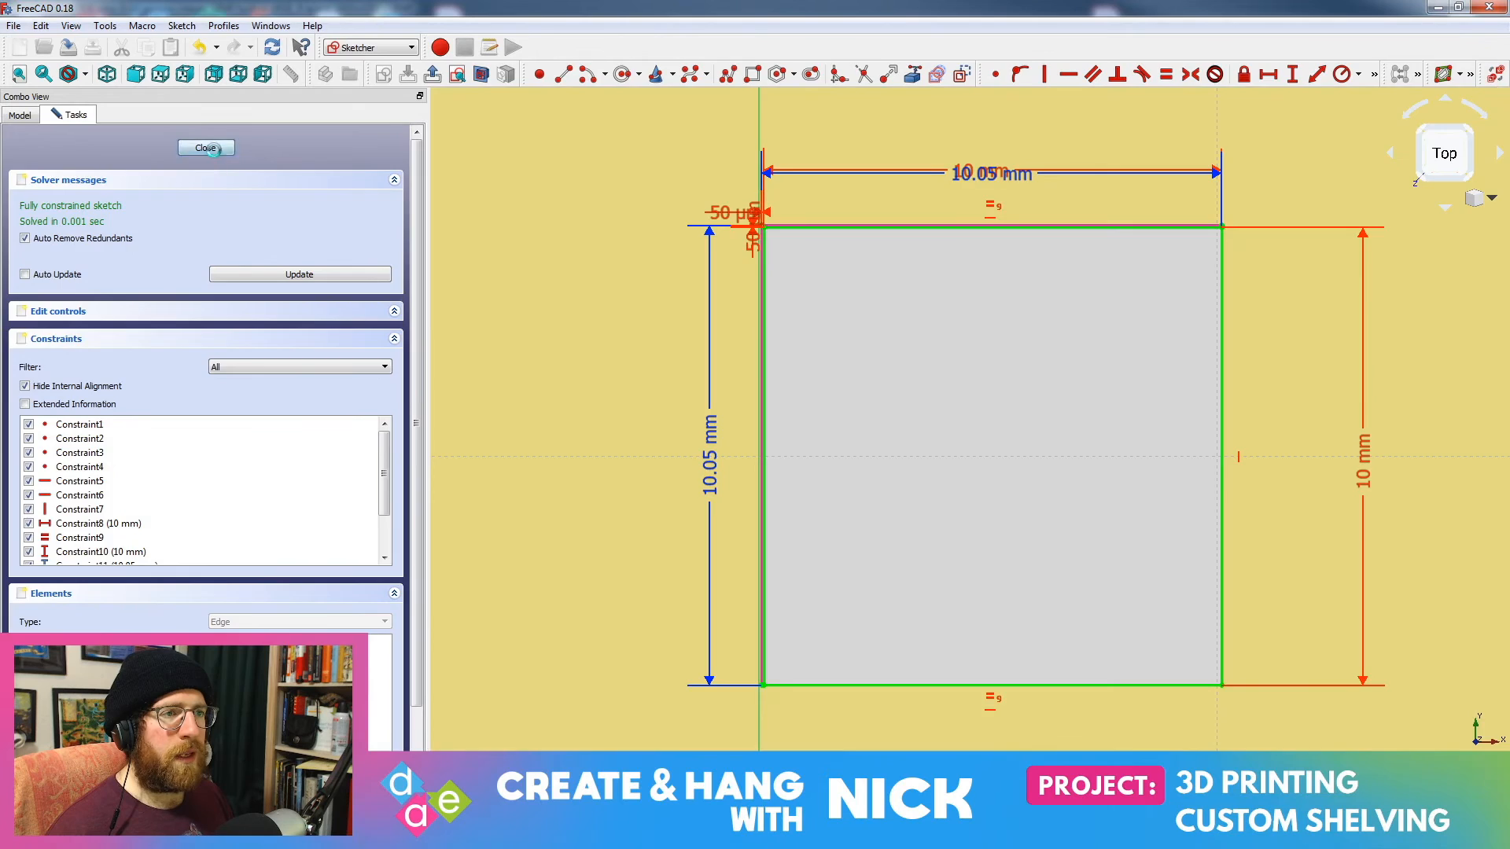
# Step: Close the sketch being edited and open the toleranceTest document from the Exhaust Port folder in Hang Out Projects
pyautogui.click(218, 146)
pyautogui.click(14, 25)
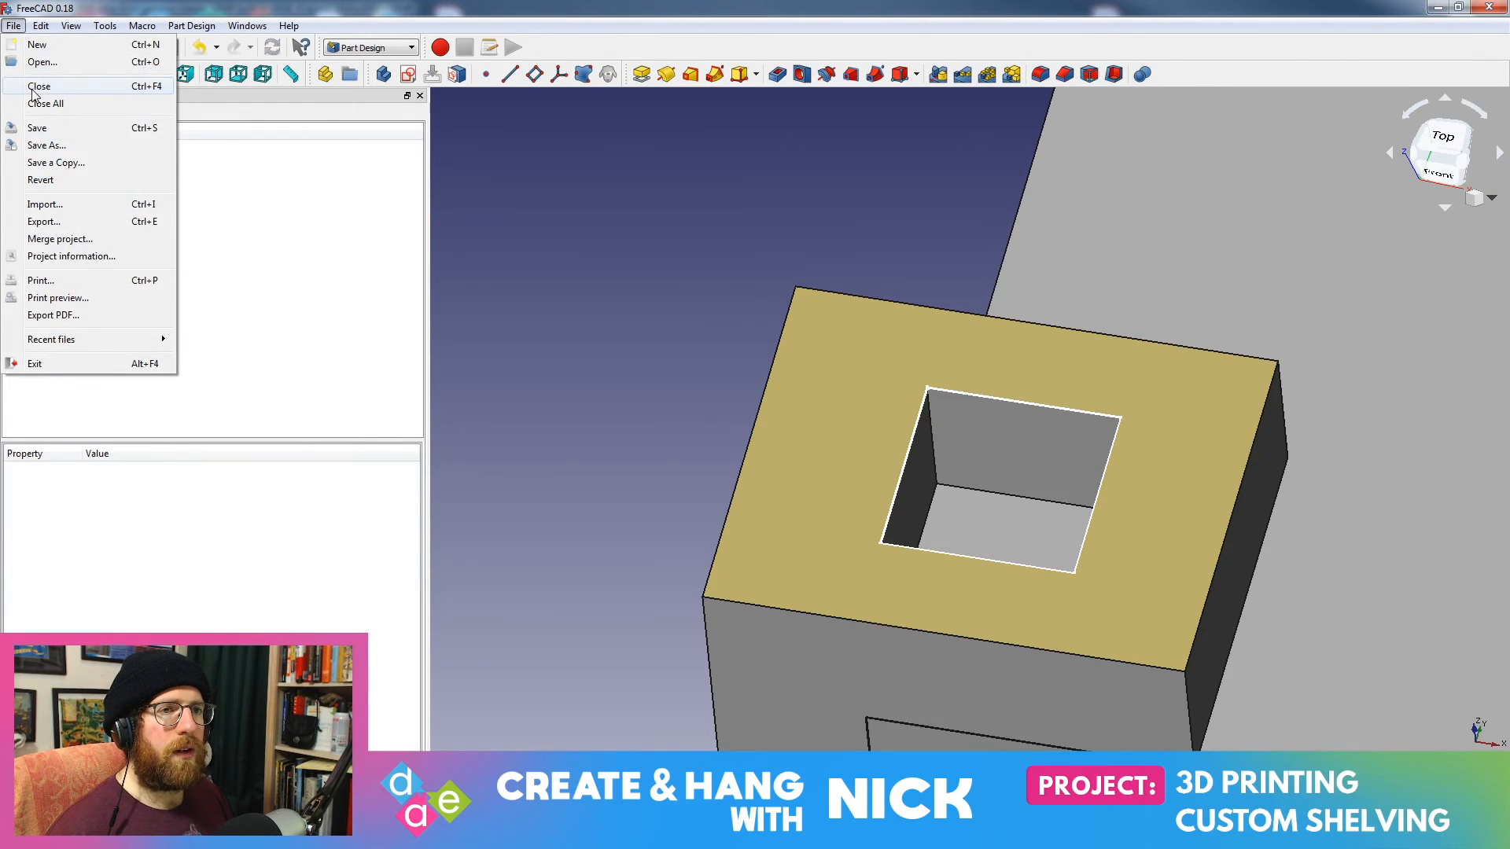
pyautogui.click(19, 28)
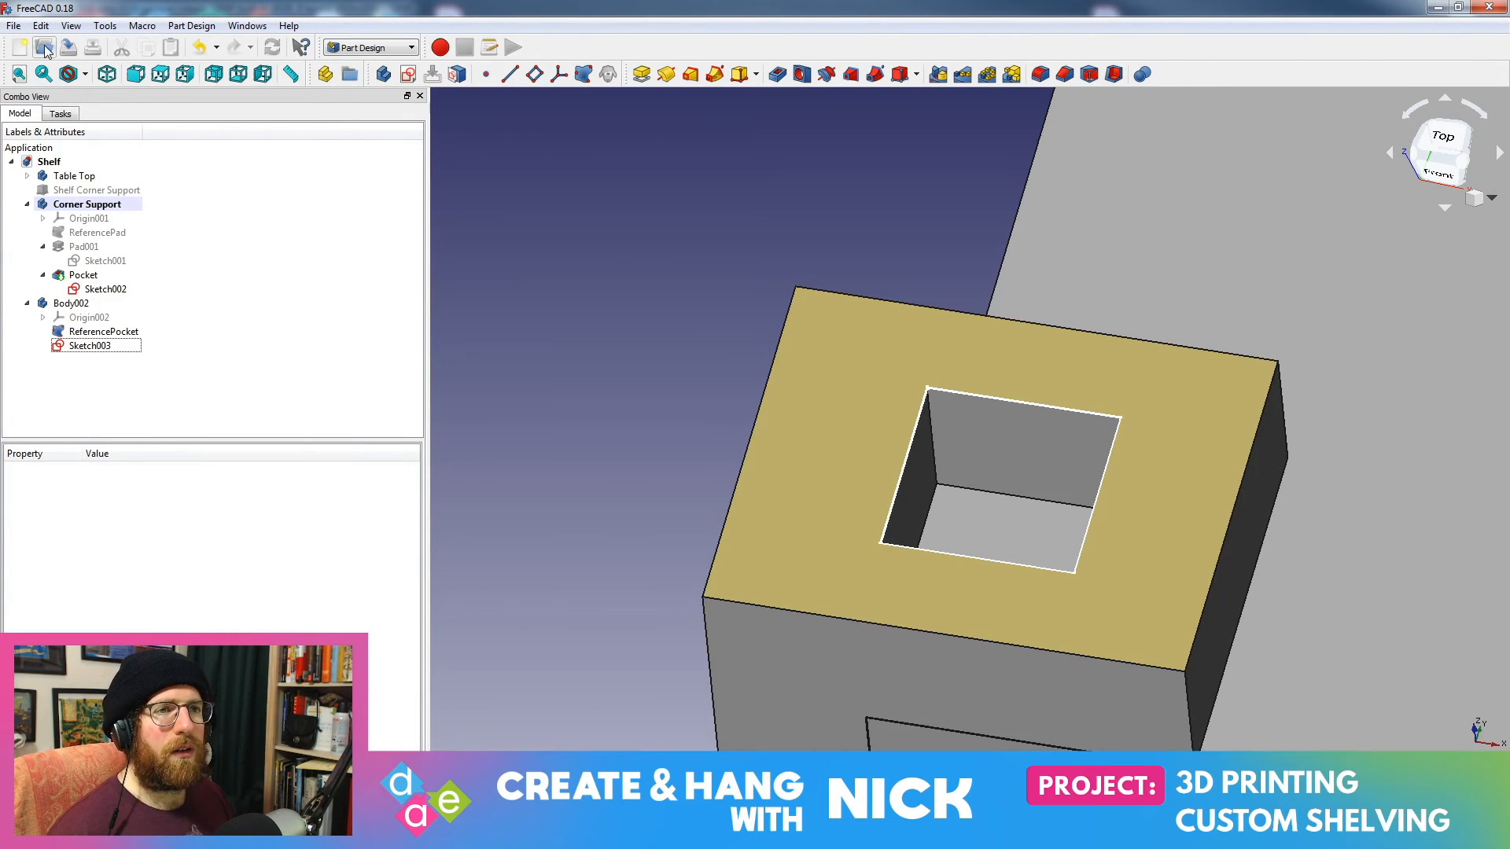
pyautogui.click(45, 49)
pyautogui.click(767, 248)
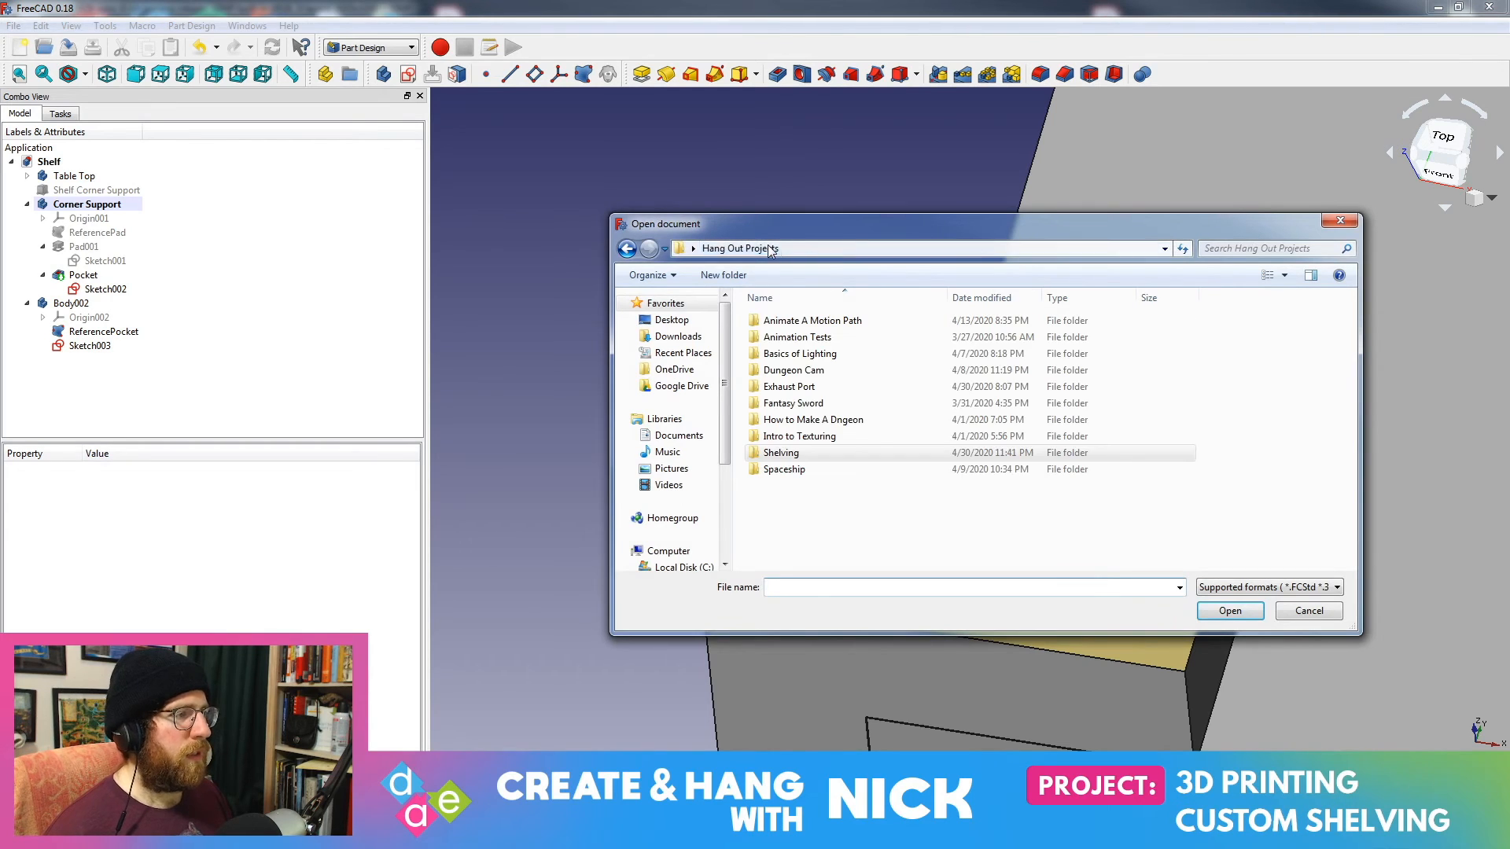
pyautogui.doubleClick(789, 386)
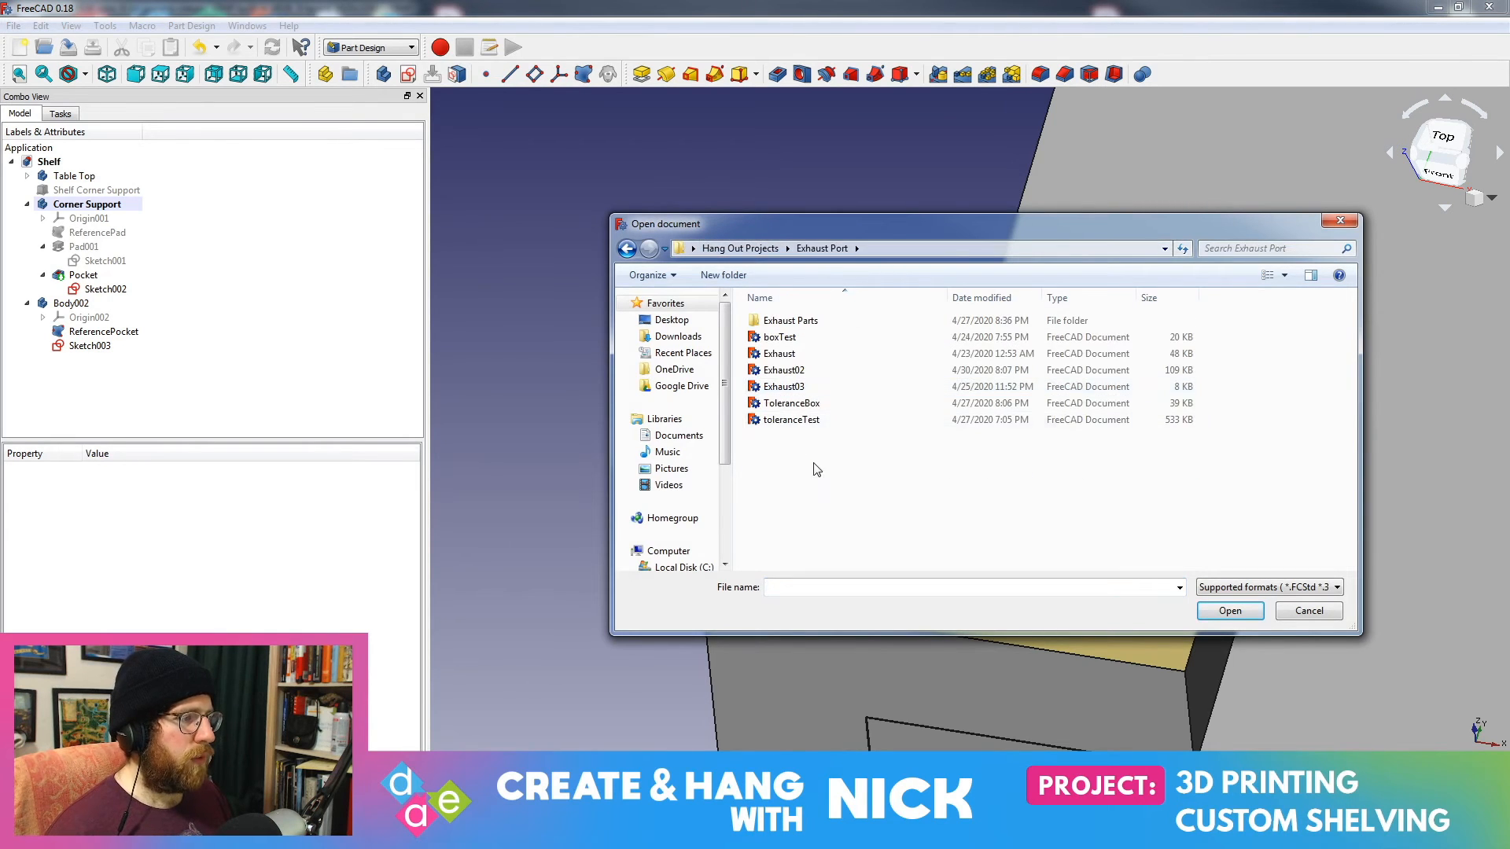
pyautogui.doubleClick(793, 420)
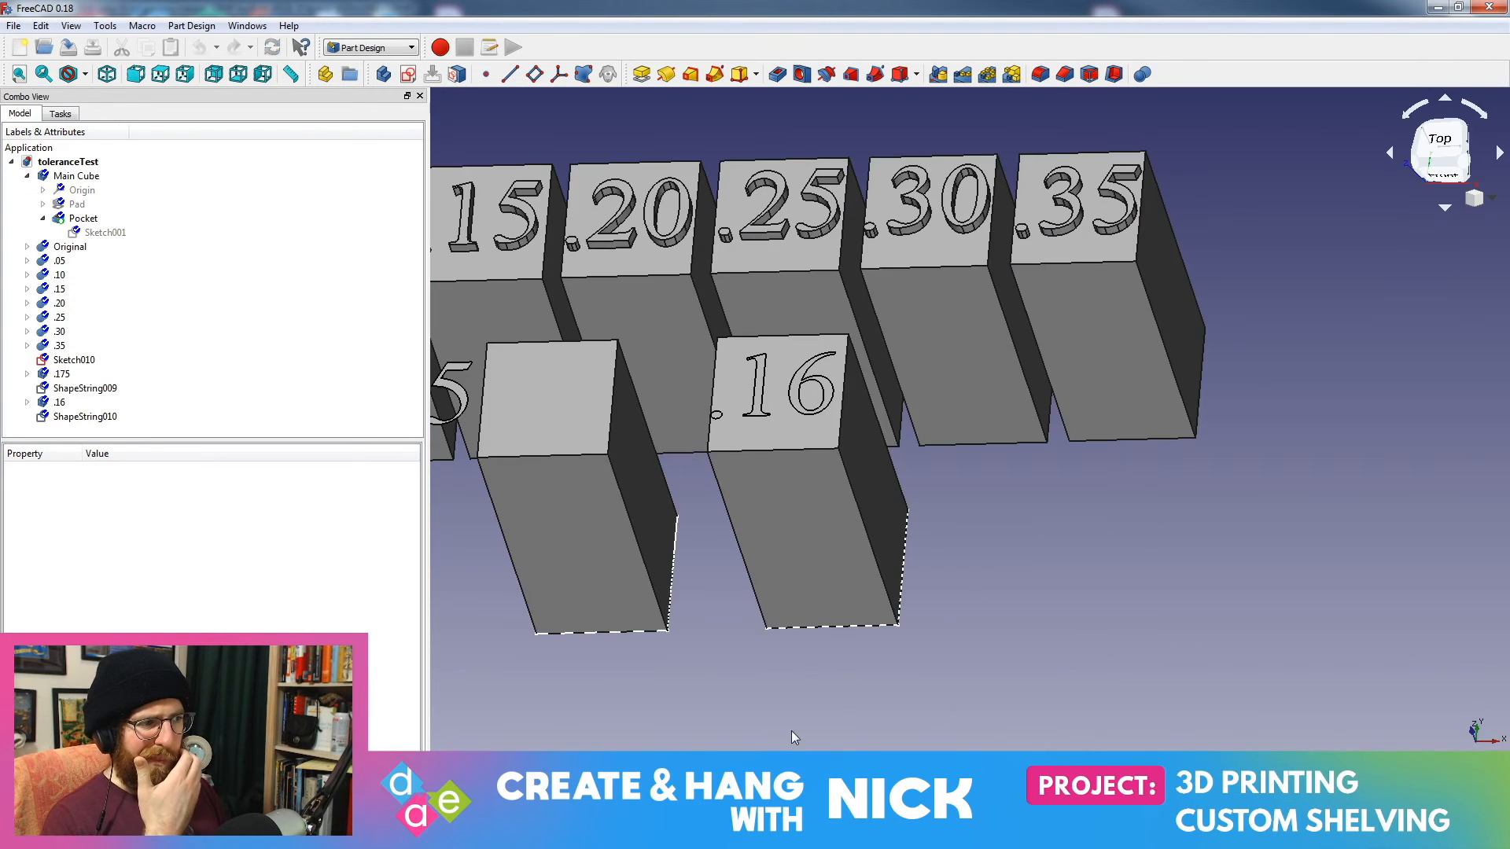
# Step: Examine the numbered tolerance blocks, then expand the .05 block's components and view the properties of its ShapeString
pyautogui.moveTo(591, 340); pyautogui.dragTo(1272, 389, button='middle')
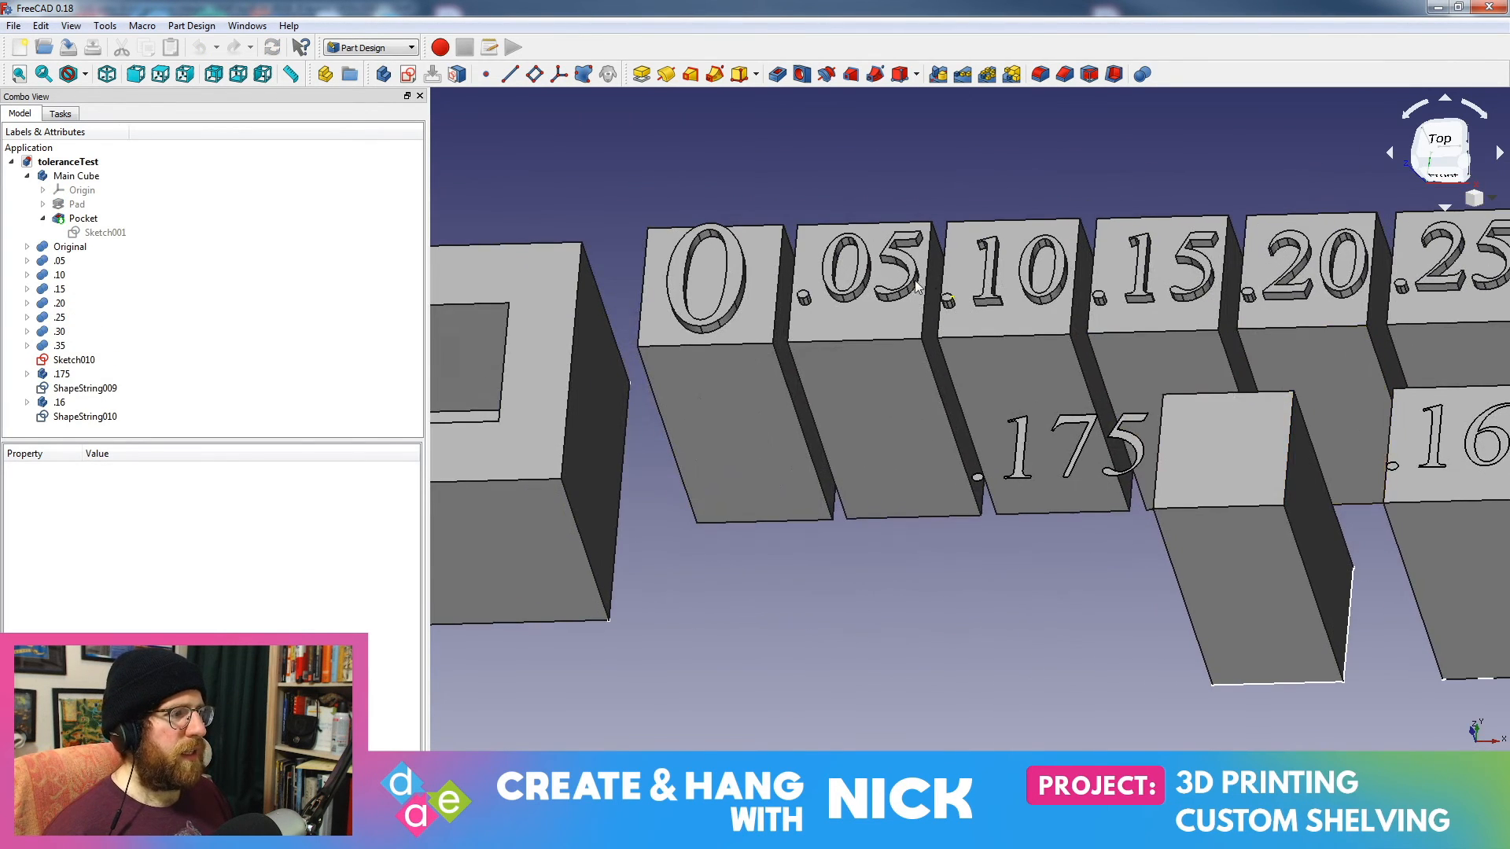
pyautogui.moveTo(915, 283); pyautogui.dragTo(985, 420, button='middle')
pyautogui.scroll(6, 920, 608)
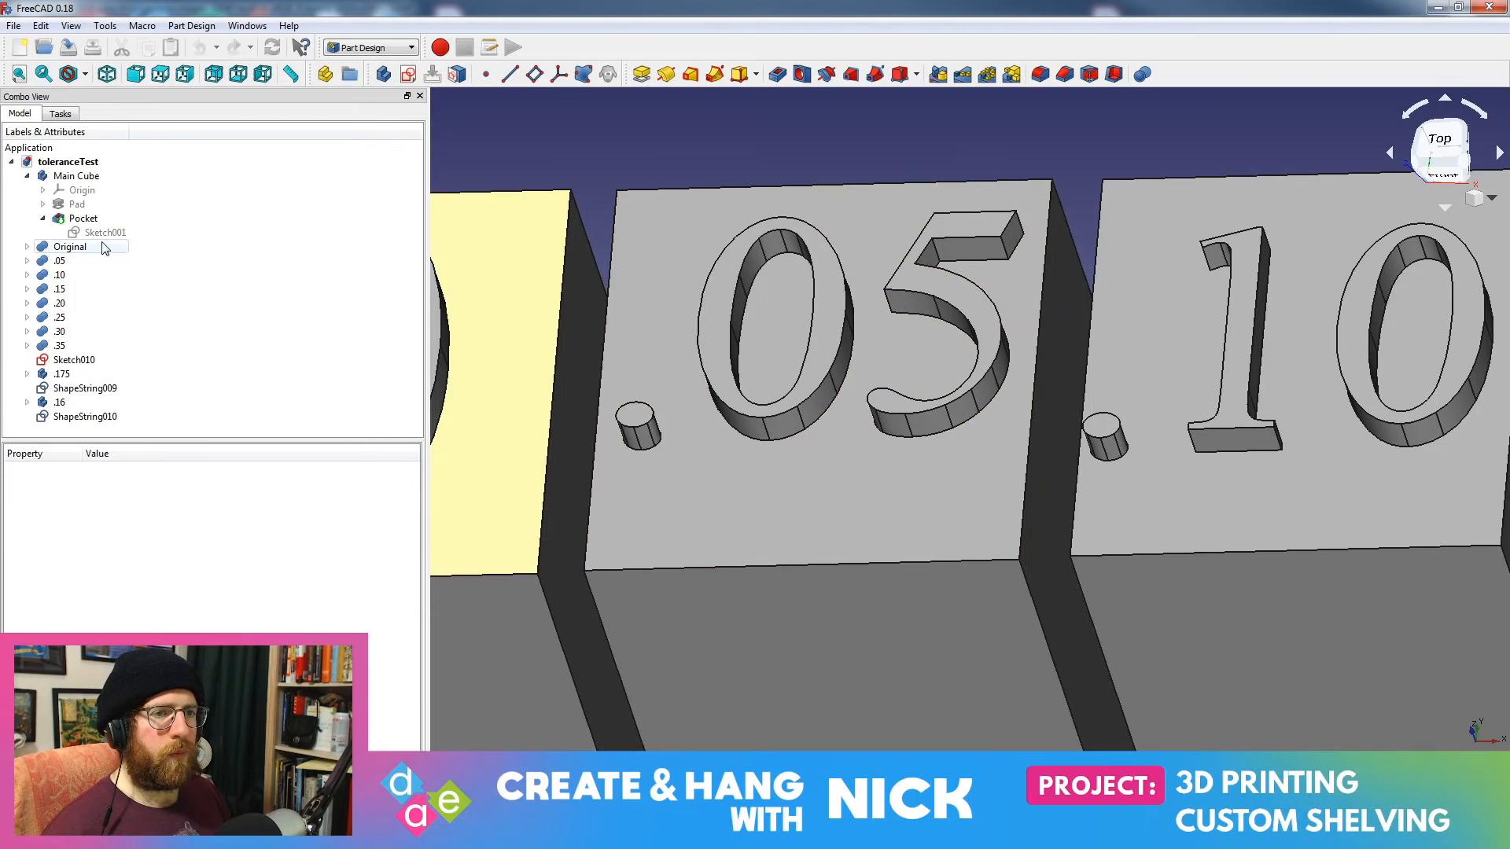
pyautogui.click(27, 260)
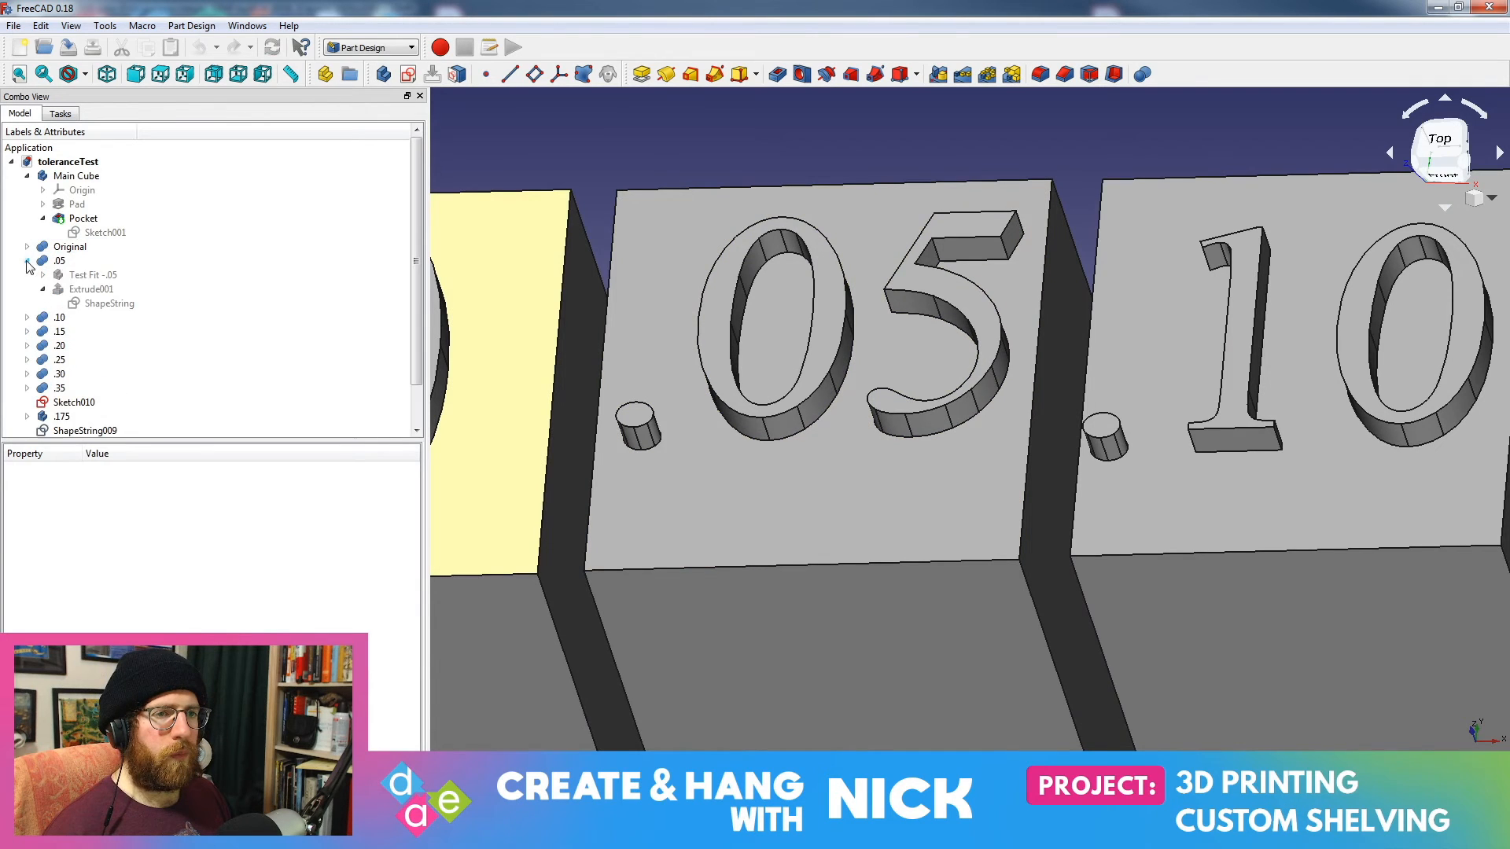
pyautogui.click(58, 289)
pyautogui.click(58, 402)
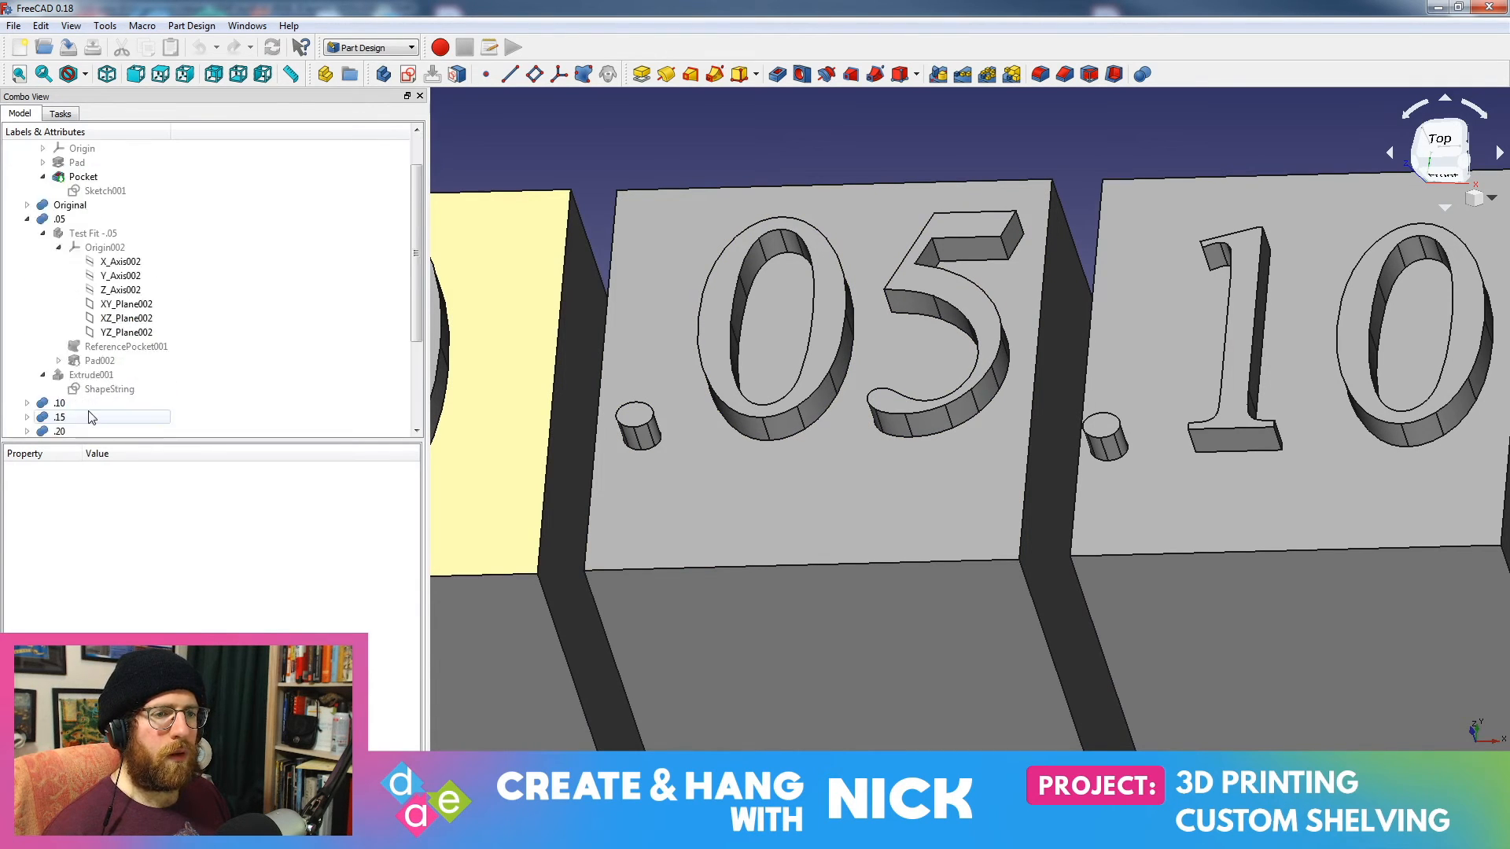
pyautogui.scroll(-2, 103, 346)
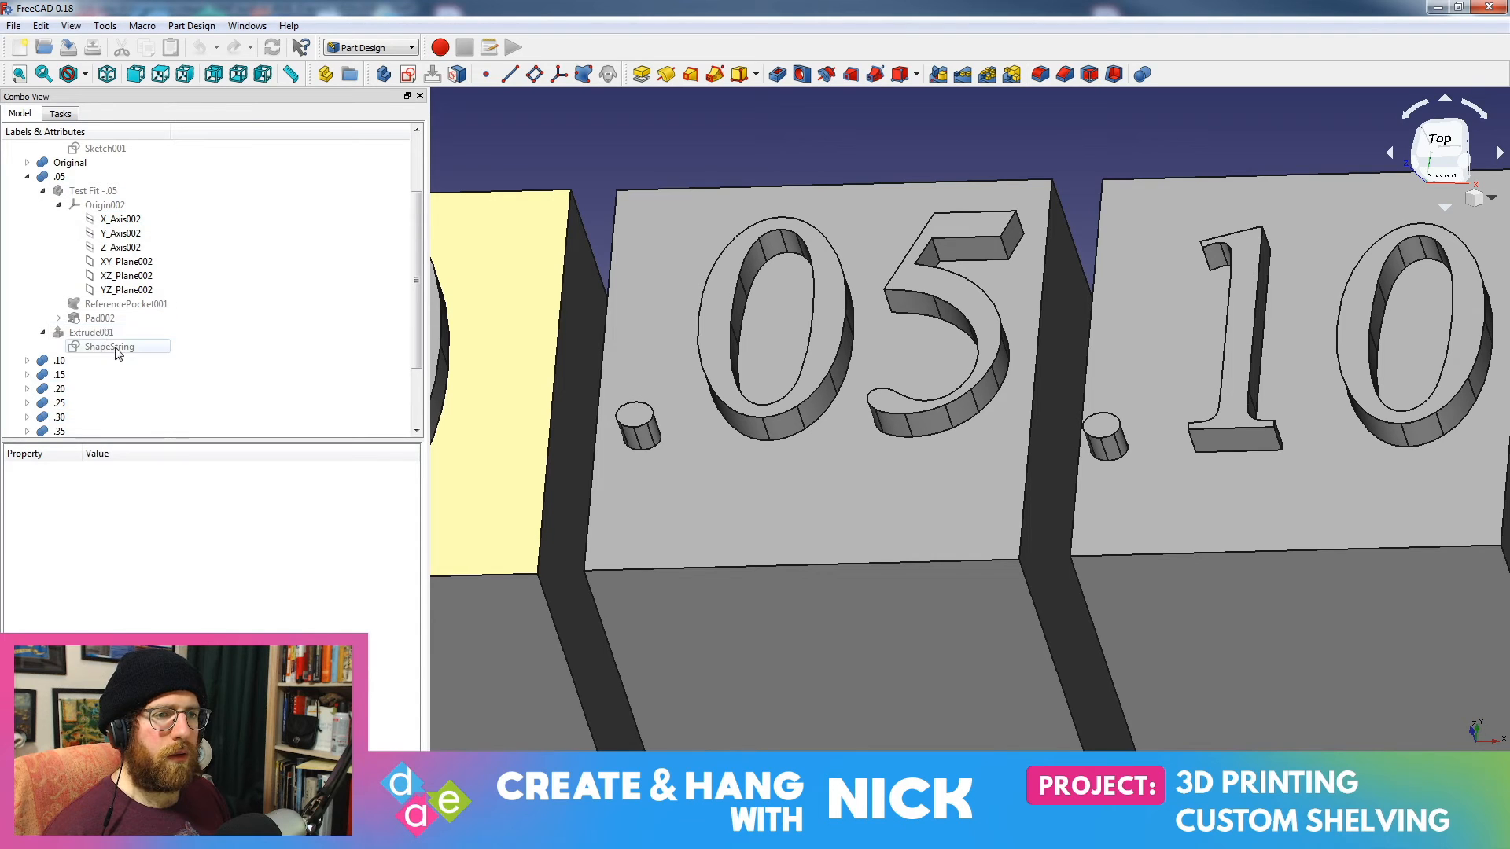
pyautogui.click(114, 347)
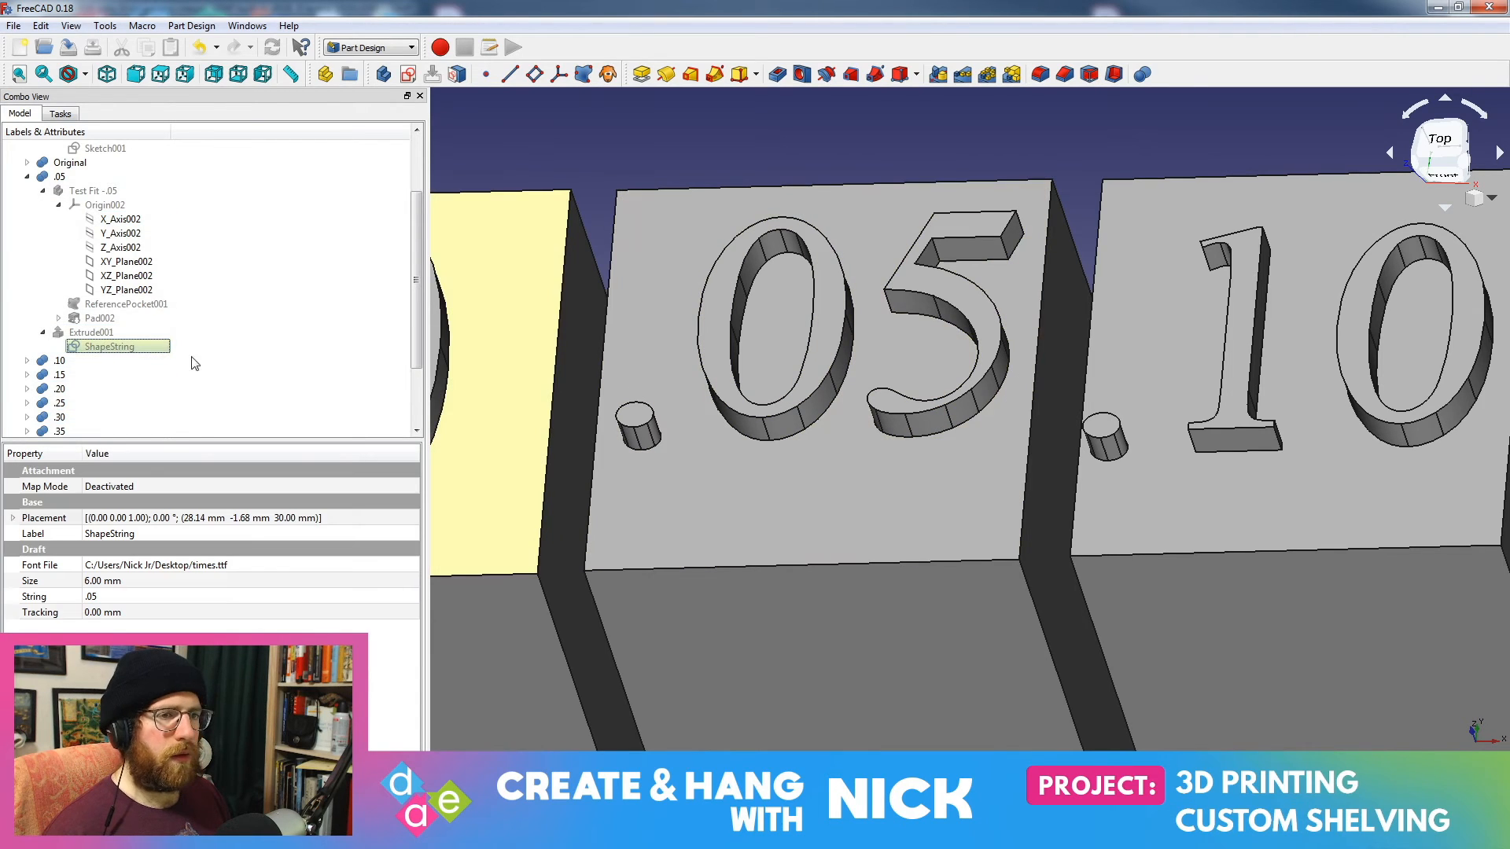
# Step: Make the Test Fit -.05 body, its Pad002 and the Extrude001 label visible within the .05 block
pyautogui.click(61, 177)
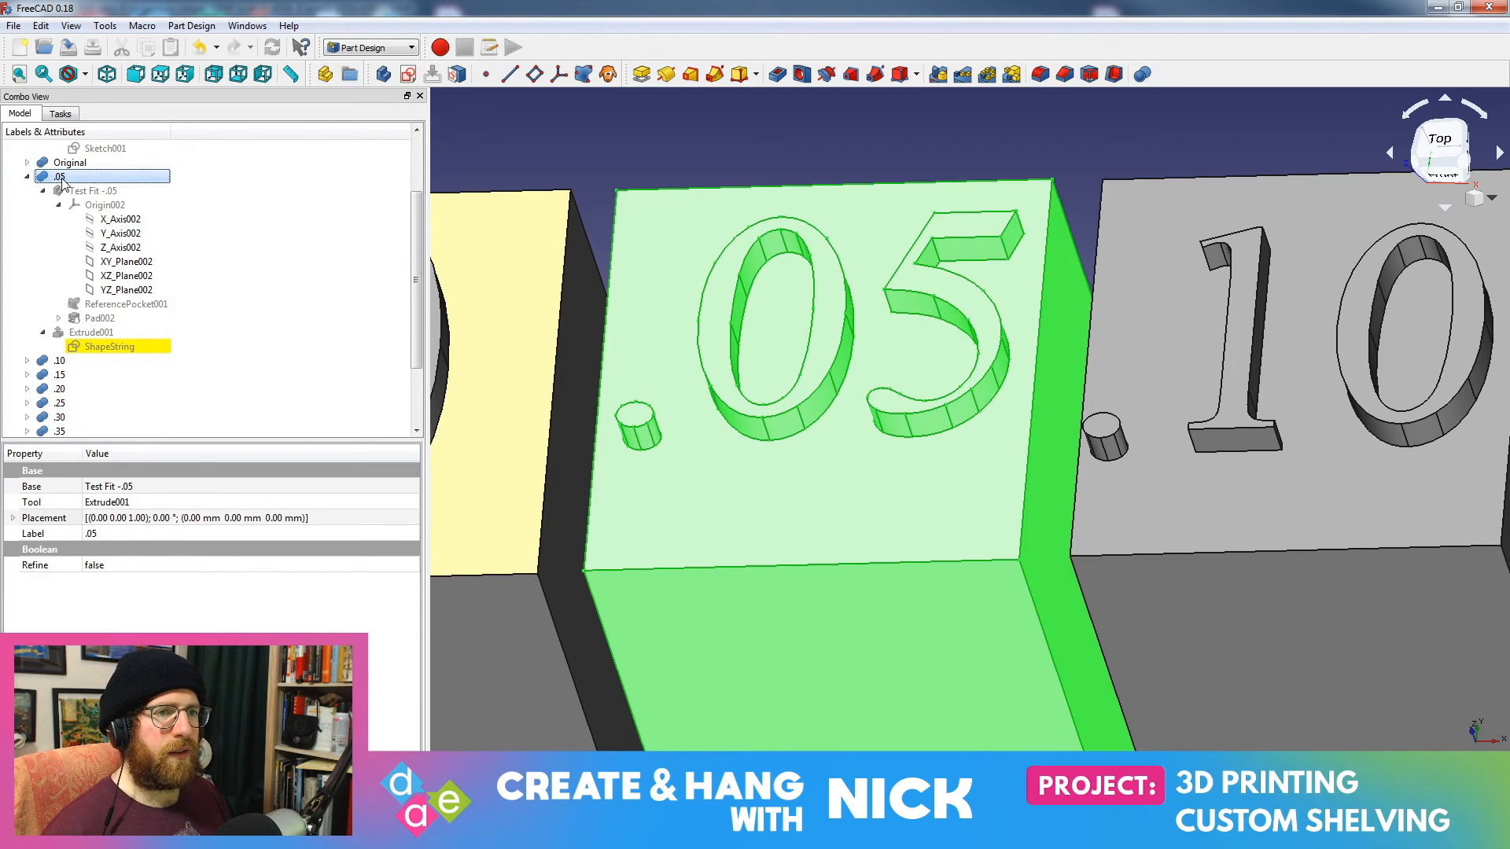
pyautogui.click(93, 191)
pyautogui.click(114, 347)
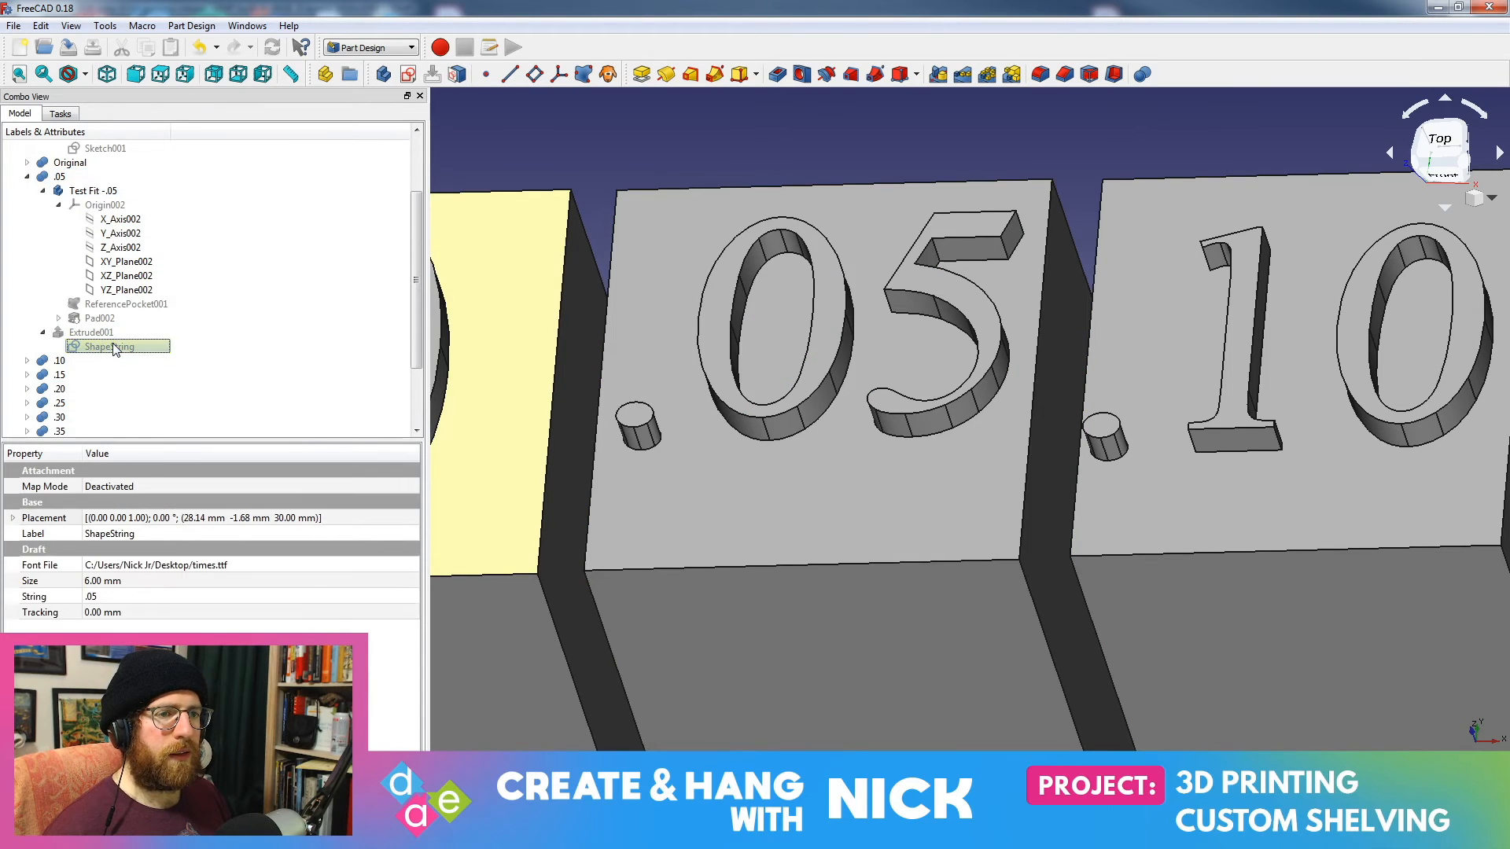
pyautogui.scroll(-6, 864, 302)
pyautogui.moveTo(799, 274); pyautogui.dragTo(921, 367, button='middle')
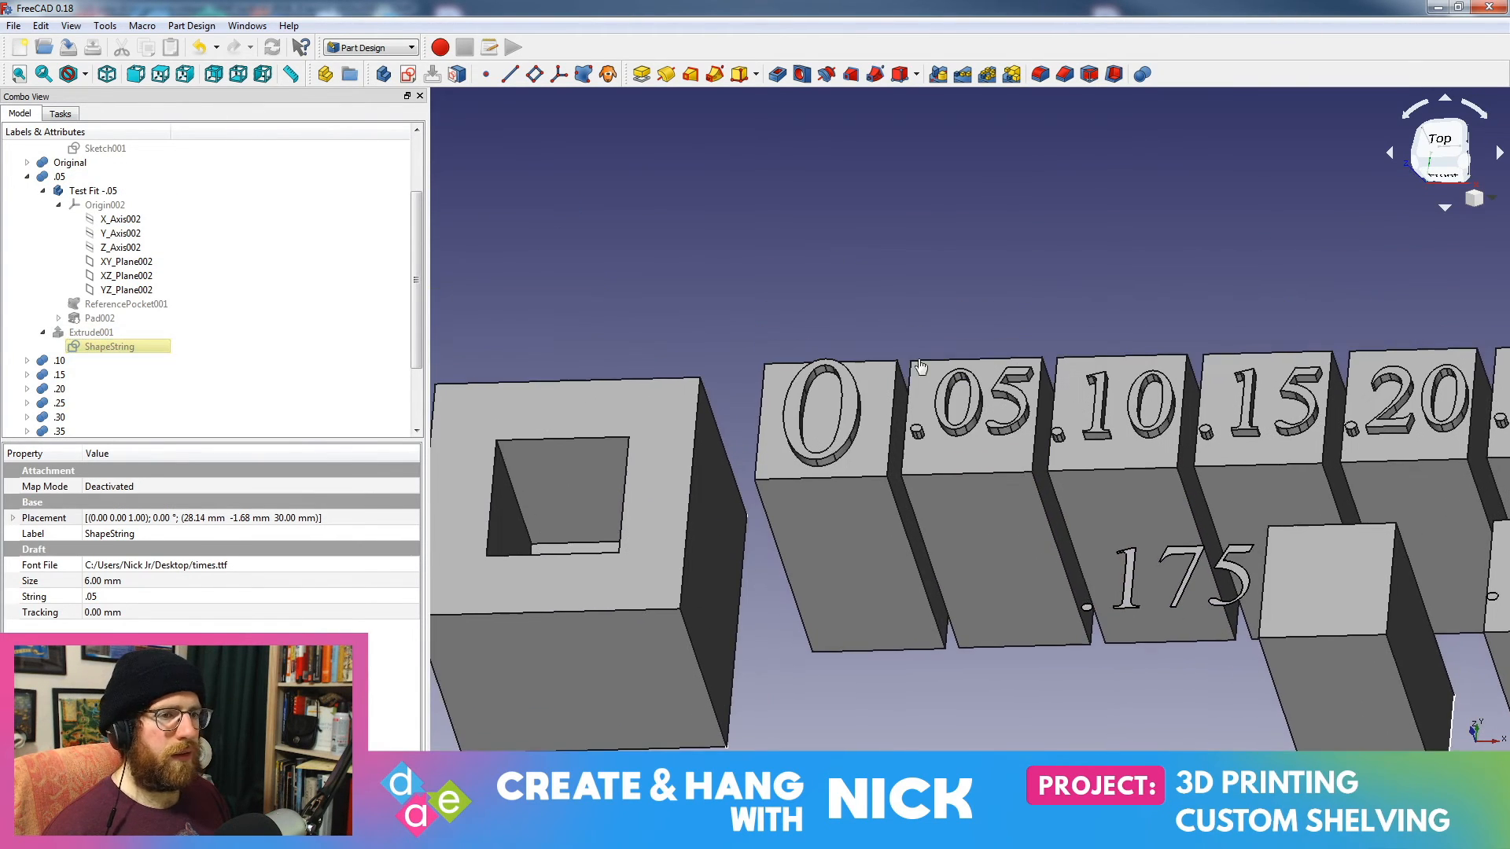
pyautogui.doubleClick(86, 349)
pyautogui.click(102, 318)
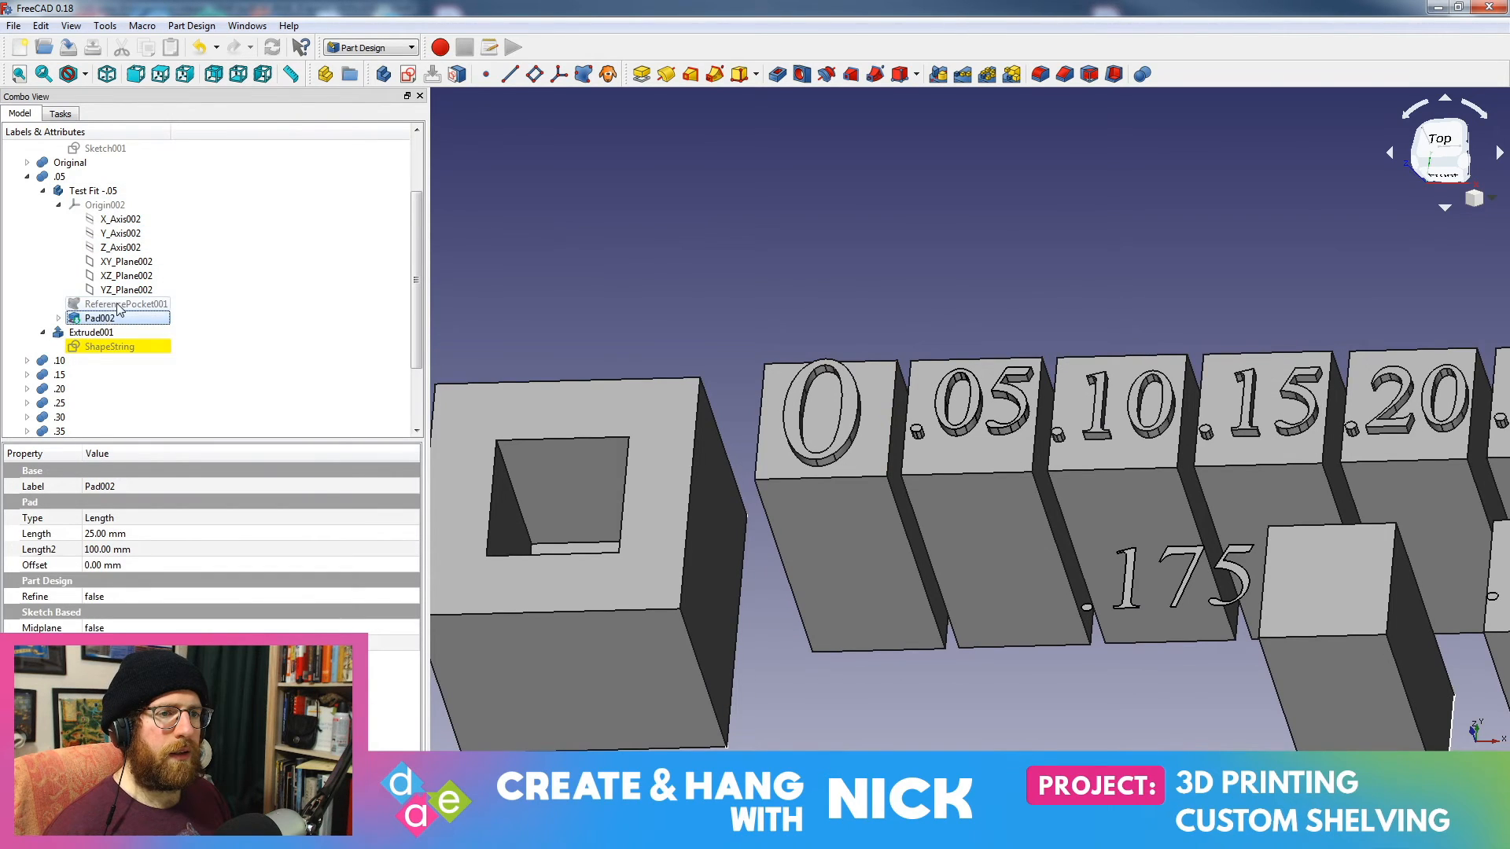
# Step: Hide Pad002 in the Test Fit -.05 body and hide the combined .05 object
pyautogui.click(117, 309)
pyautogui.press('space')
pyautogui.moveTo(1048, 452); pyautogui.dragTo(661, 419, button='middle')
pyautogui.scroll(-4, 622, 431)
pyautogui.click(60, 177)
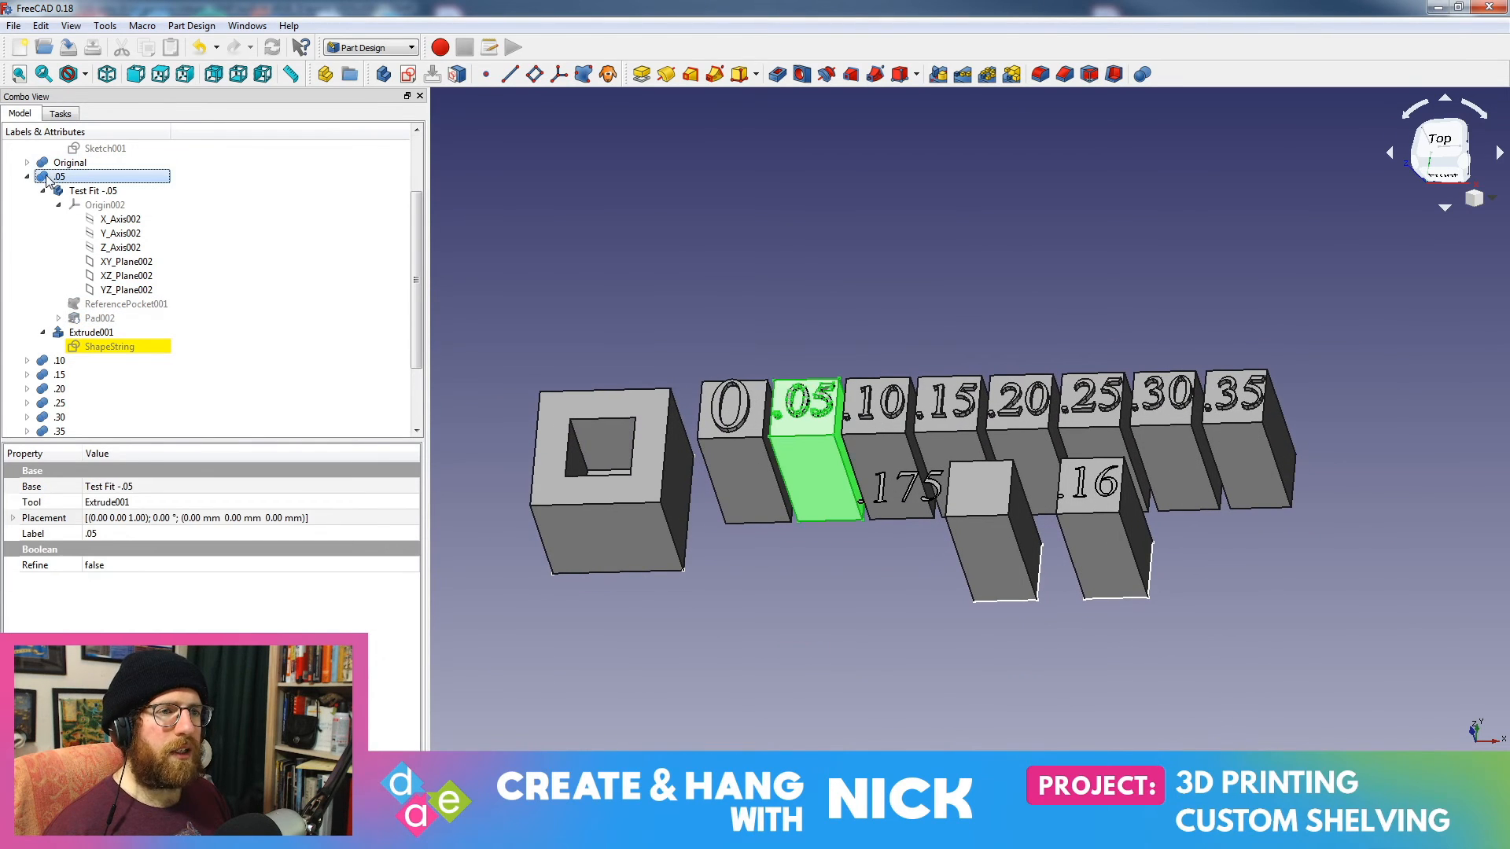
pyautogui.press('space')
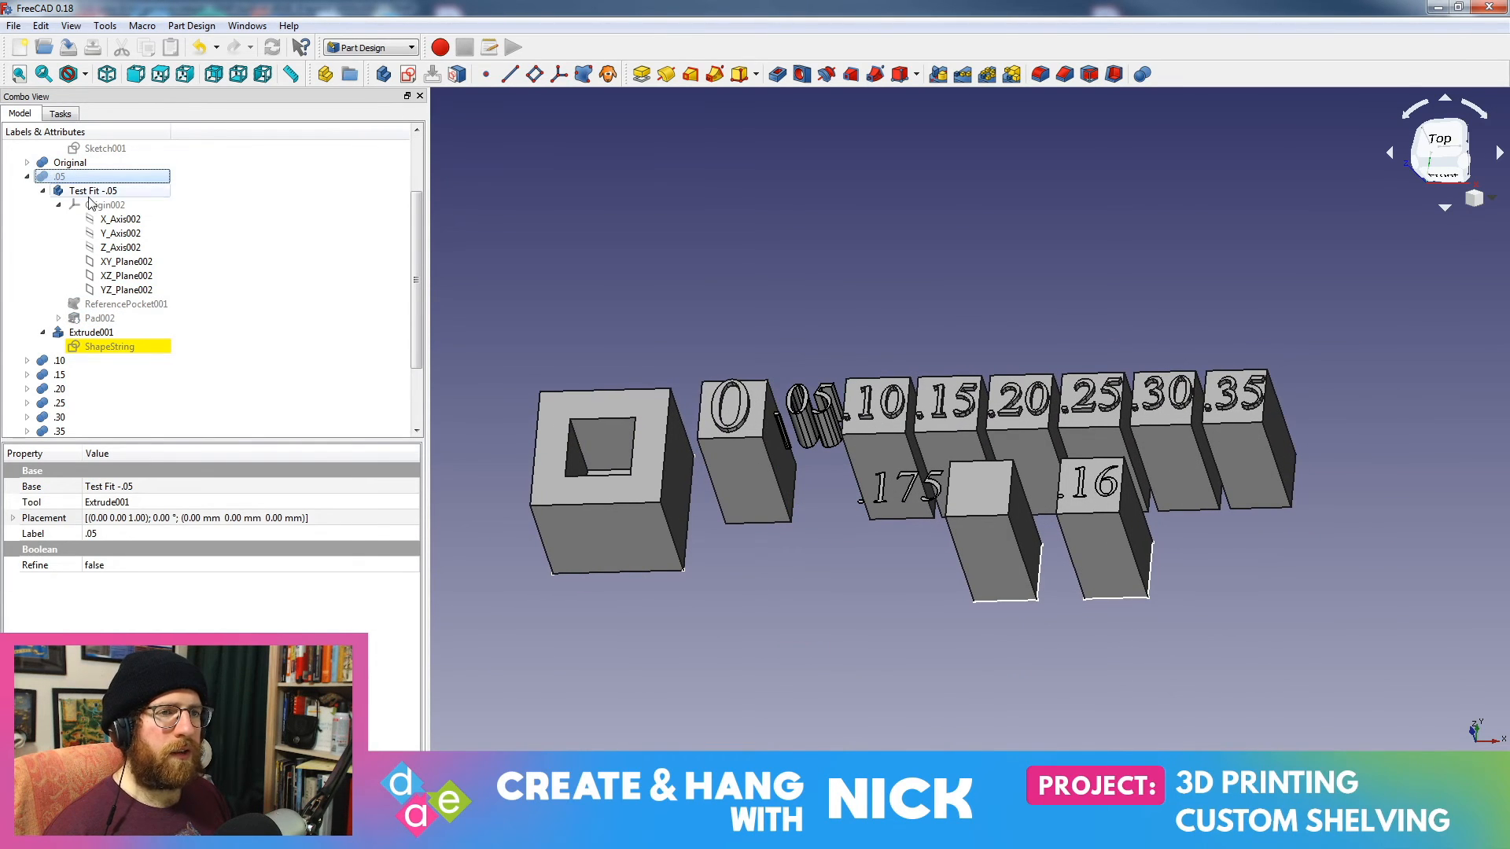
# Step: Hide the Extrude001 label and make Pad002 visible in the Test Fit -.05 body
pyautogui.click(102, 332)
pyautogui.press('space')
pyautogui.click(108, 319)
pyautogui.press('space')
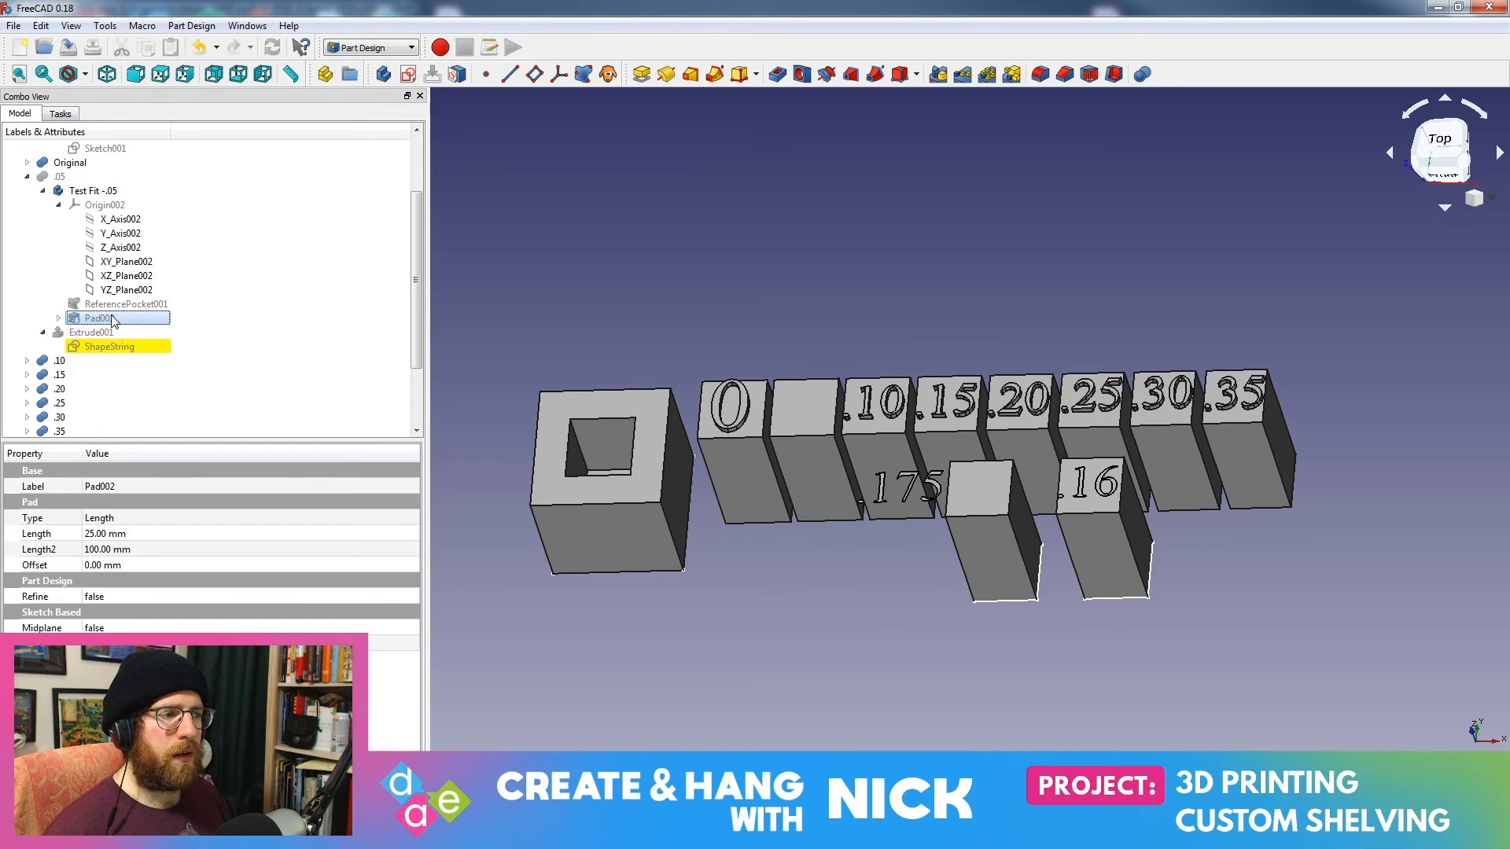
# Step: Check the ShapeString's properties and the datum shape parameters of ReferencePocket001 without changing them
pyautogui.click(116, 350)
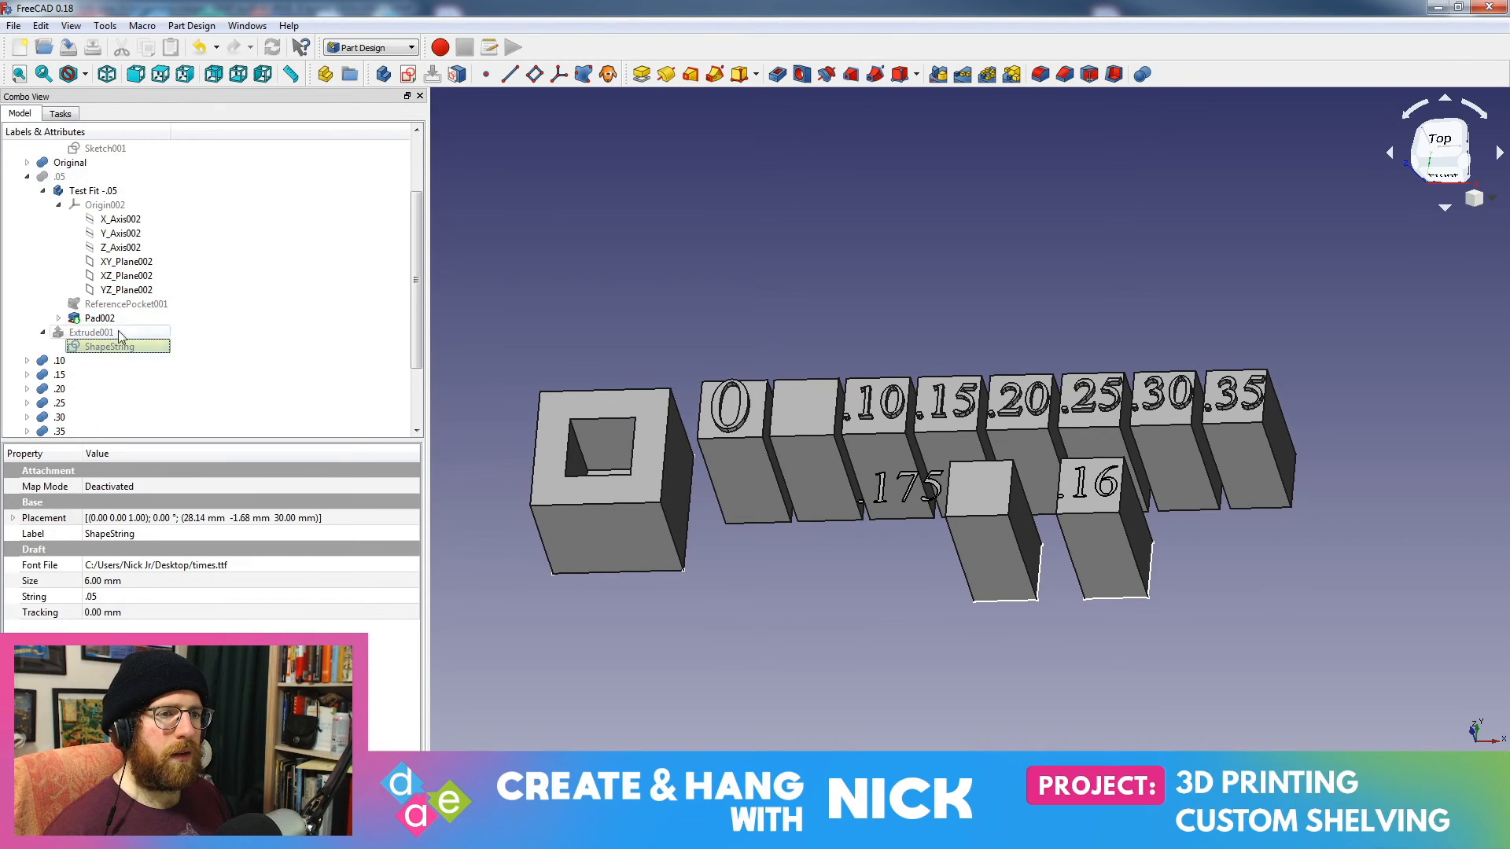
pyautogui.click(130, 306)
pyautogui.doubleClick(130, 305)
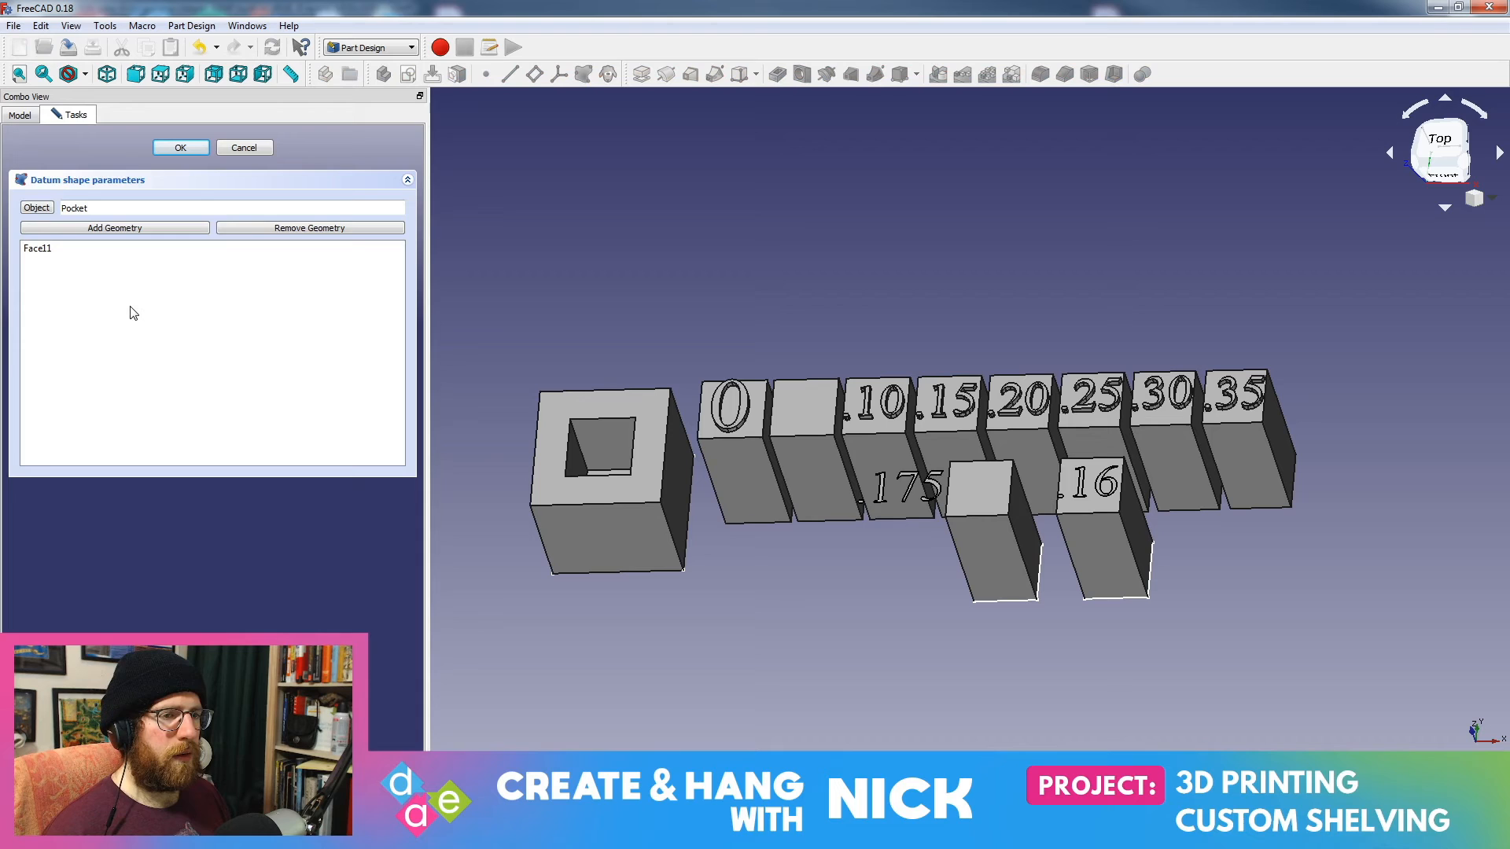
pyautogui.click(268, 151)
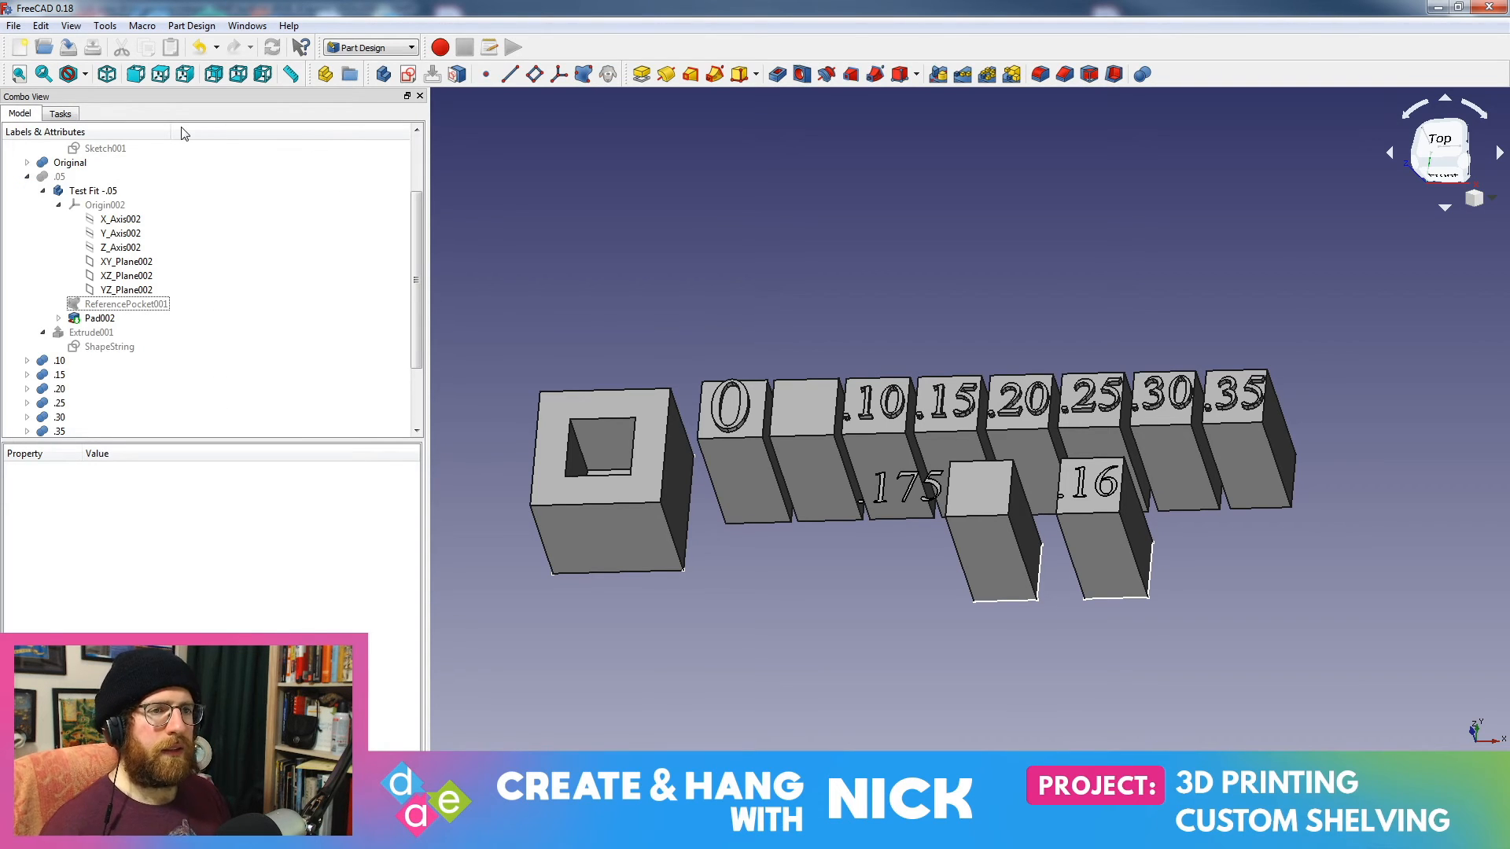
# Step: Make ReferencePocket001 visible in the Test Fit -.05 body and recheck its datum shape parameters
pyautogui.click(93, 191)
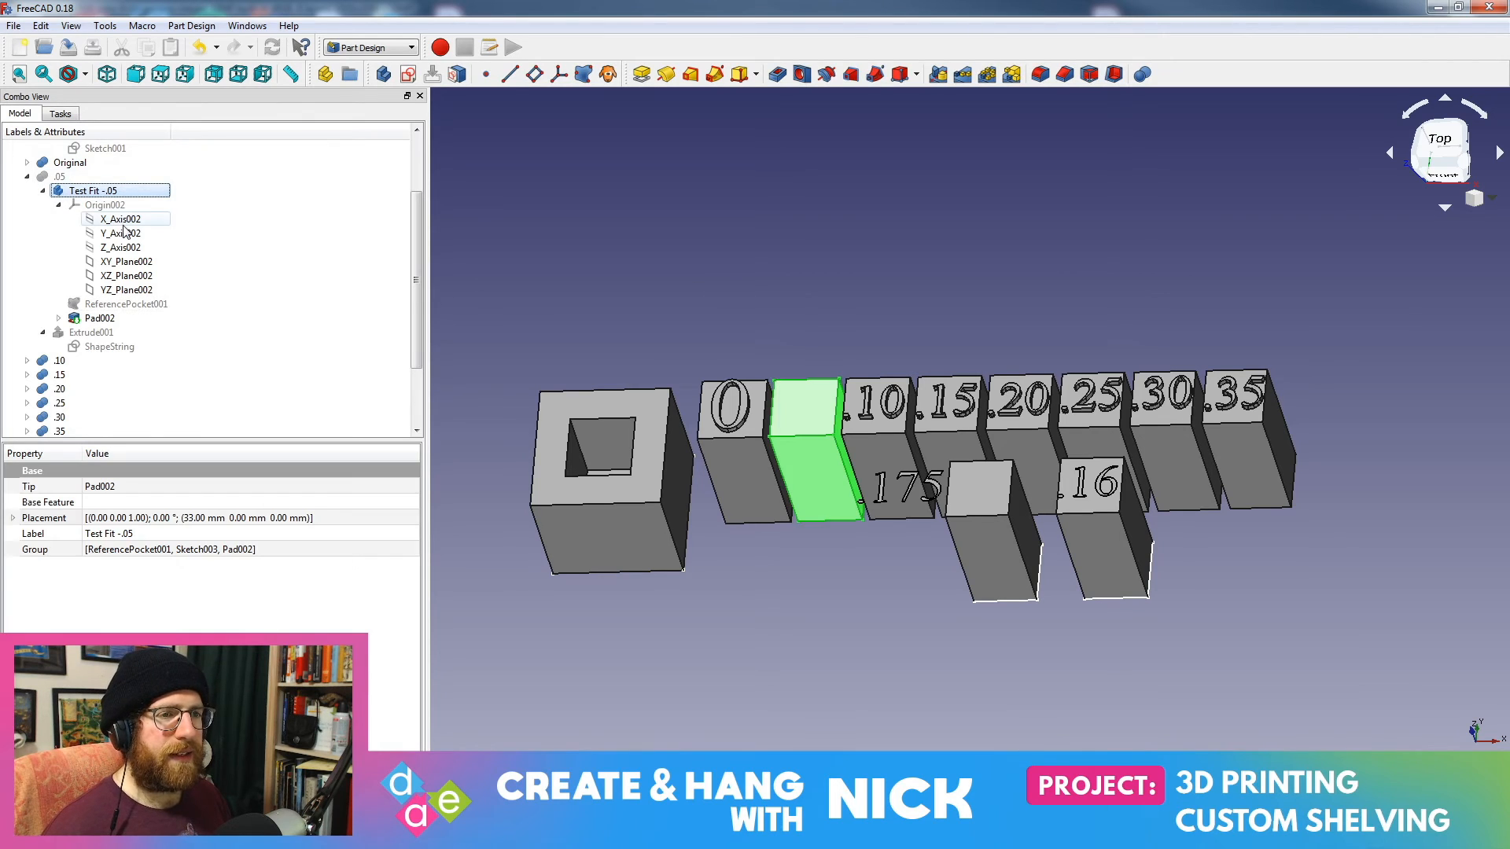
pyautogui.scroll(4, 672, 390)
pyautogui.moveTo(978, 405); pyautogui.dragTo(952, 383, button='middle')
pyautogui.click(137, 301)
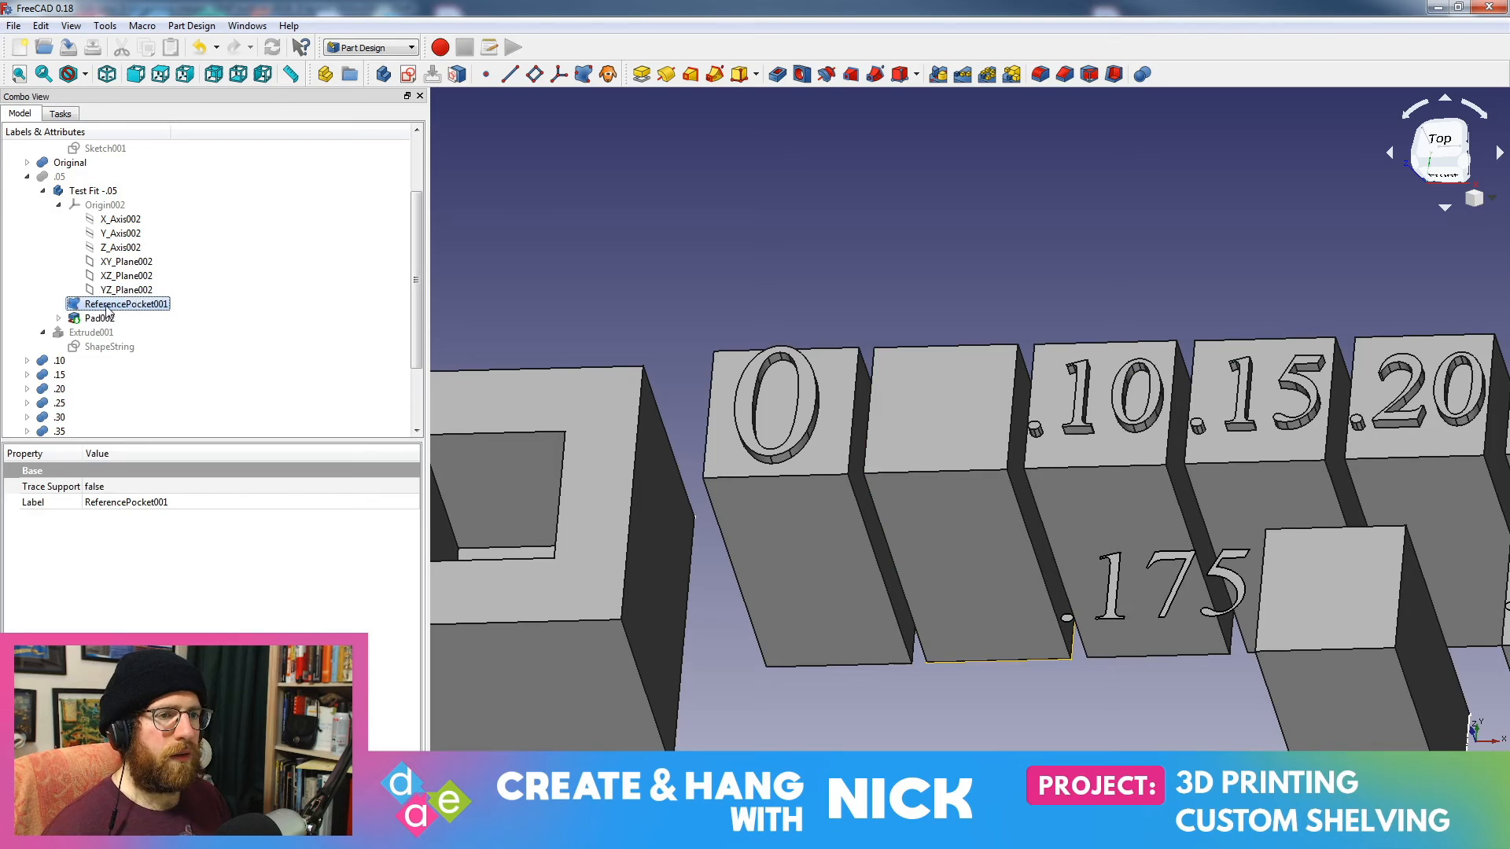
pyautogui.doubleClick(115, 309)
pyautogui.click(245, 148)
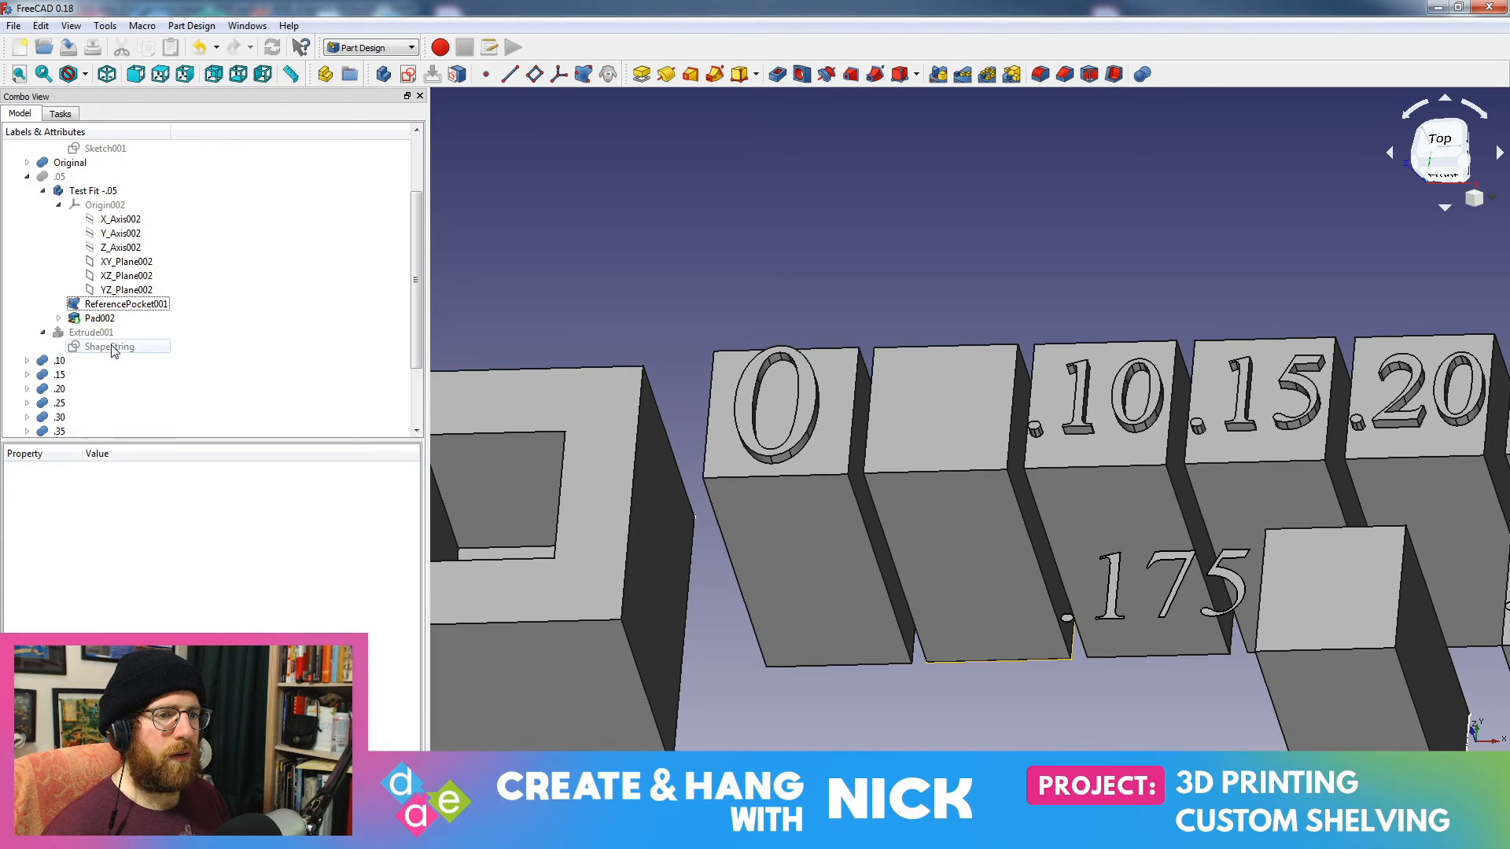
# Step: Make the .05 block's ShapeString visible and view the properties of the Main Cube body
pyautogui.click(112, 349)
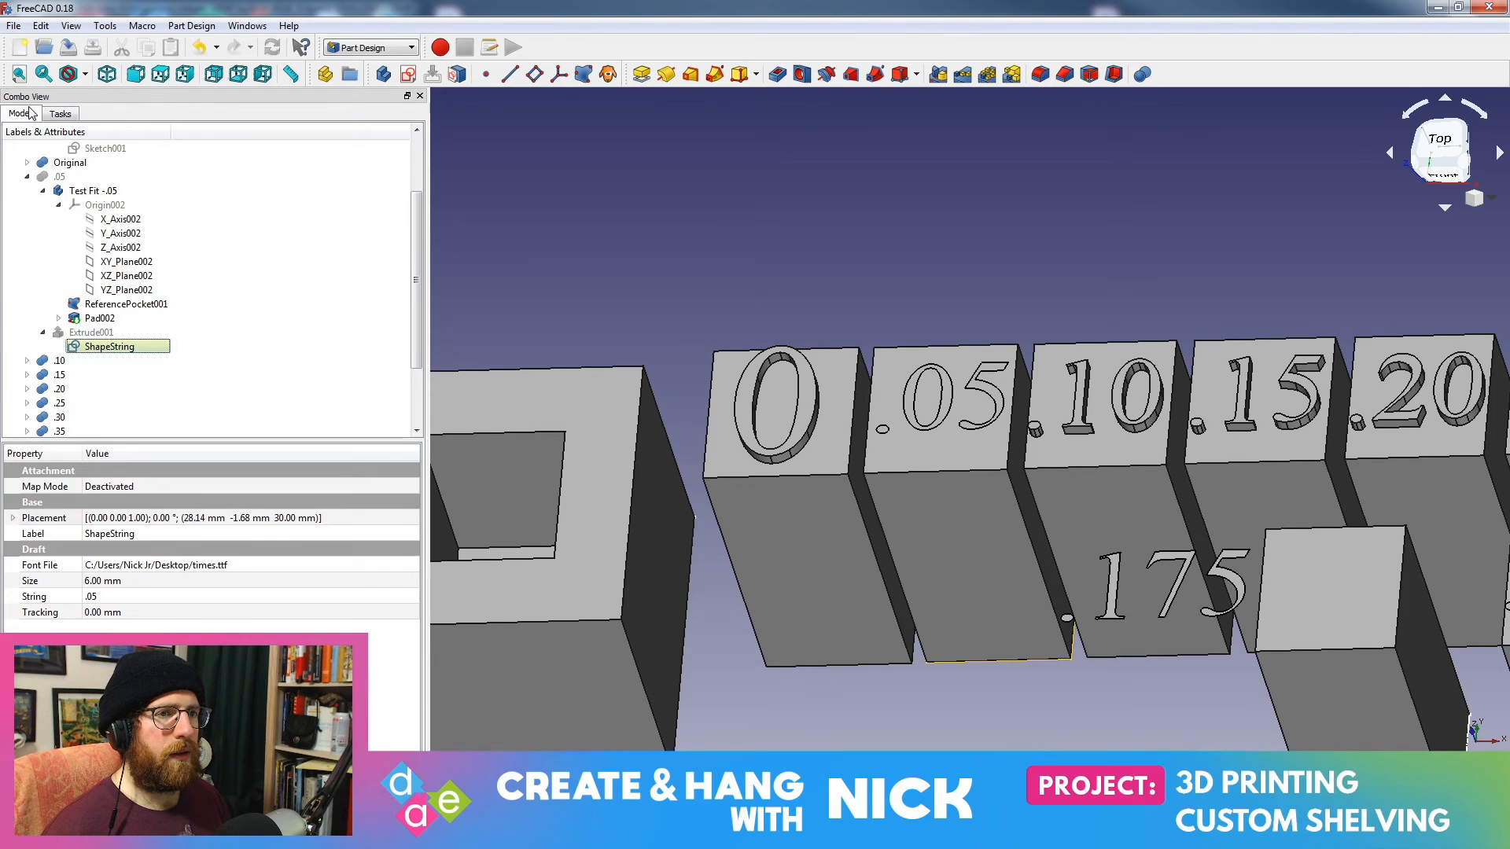
pyautogui.scroll(-2, 118, 322)
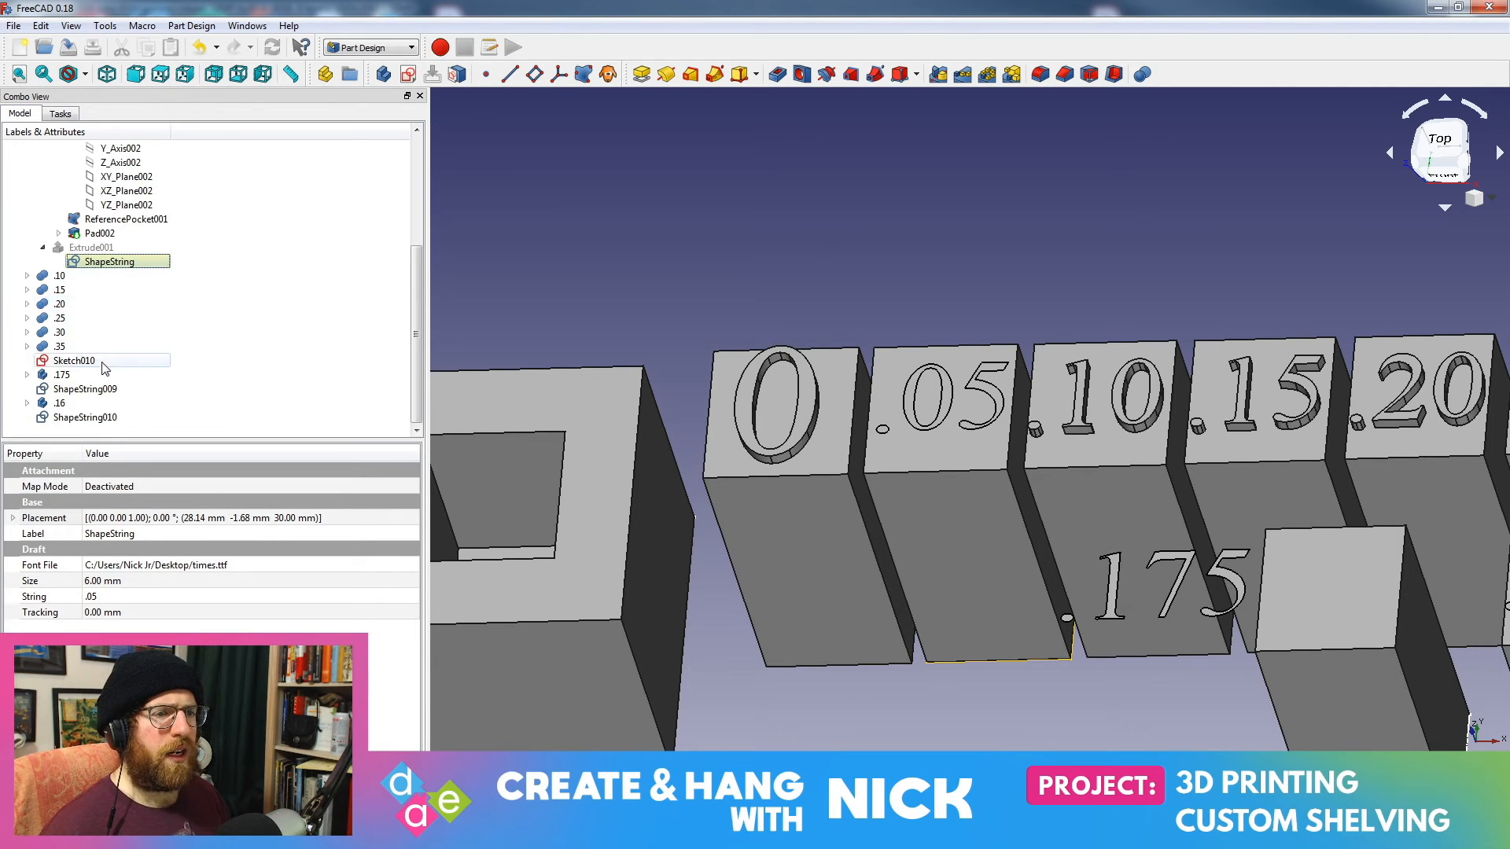
pyautogui.scroll(4, 155, 393)
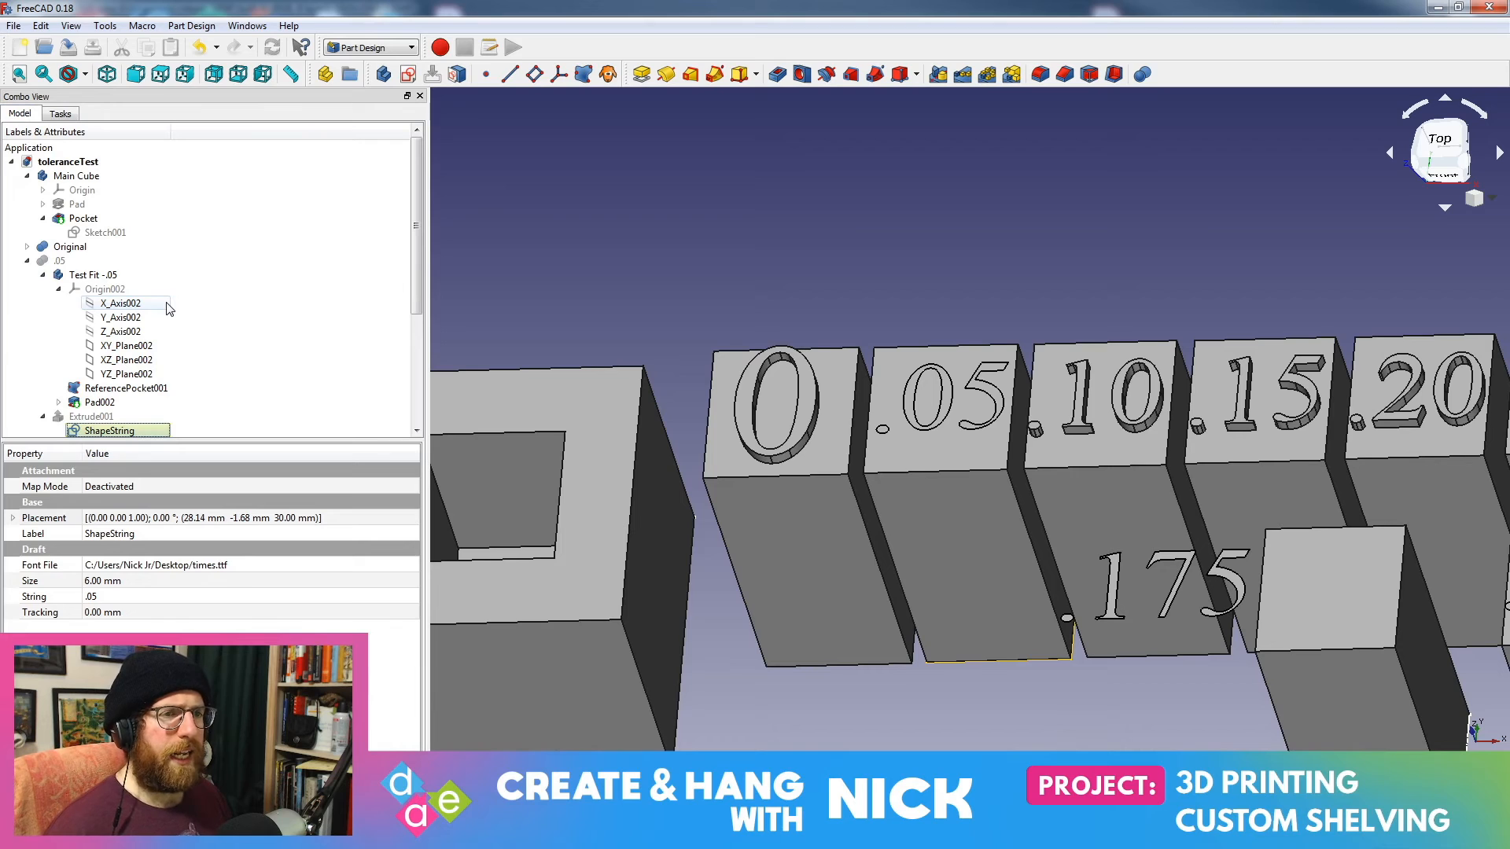
pyautogui.click(78, 176)
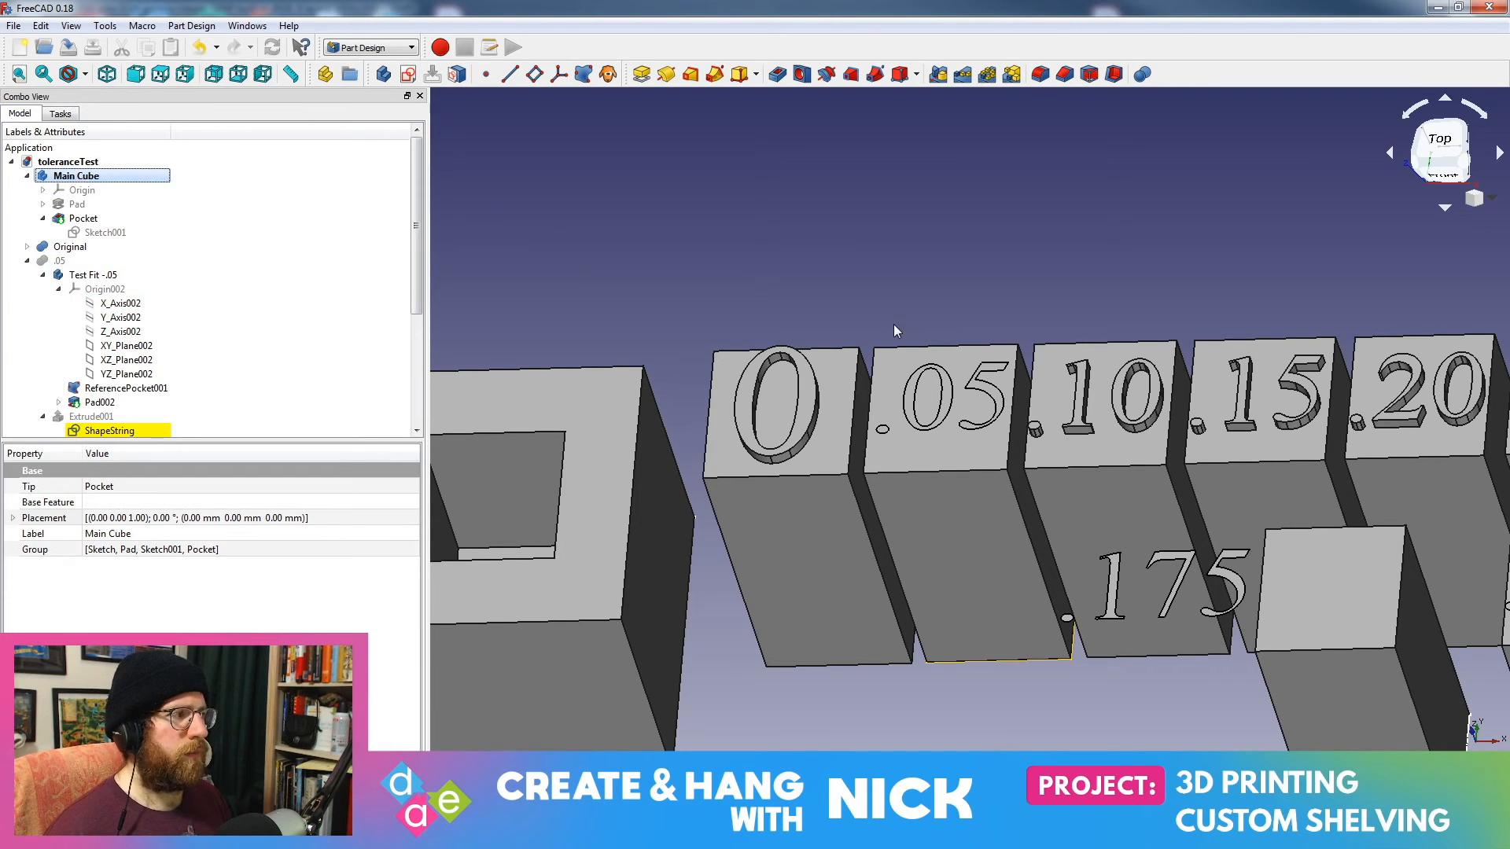
pyautogui.moveTo(914, 350); pyautogui.dragTo(923, 239, button='middle')
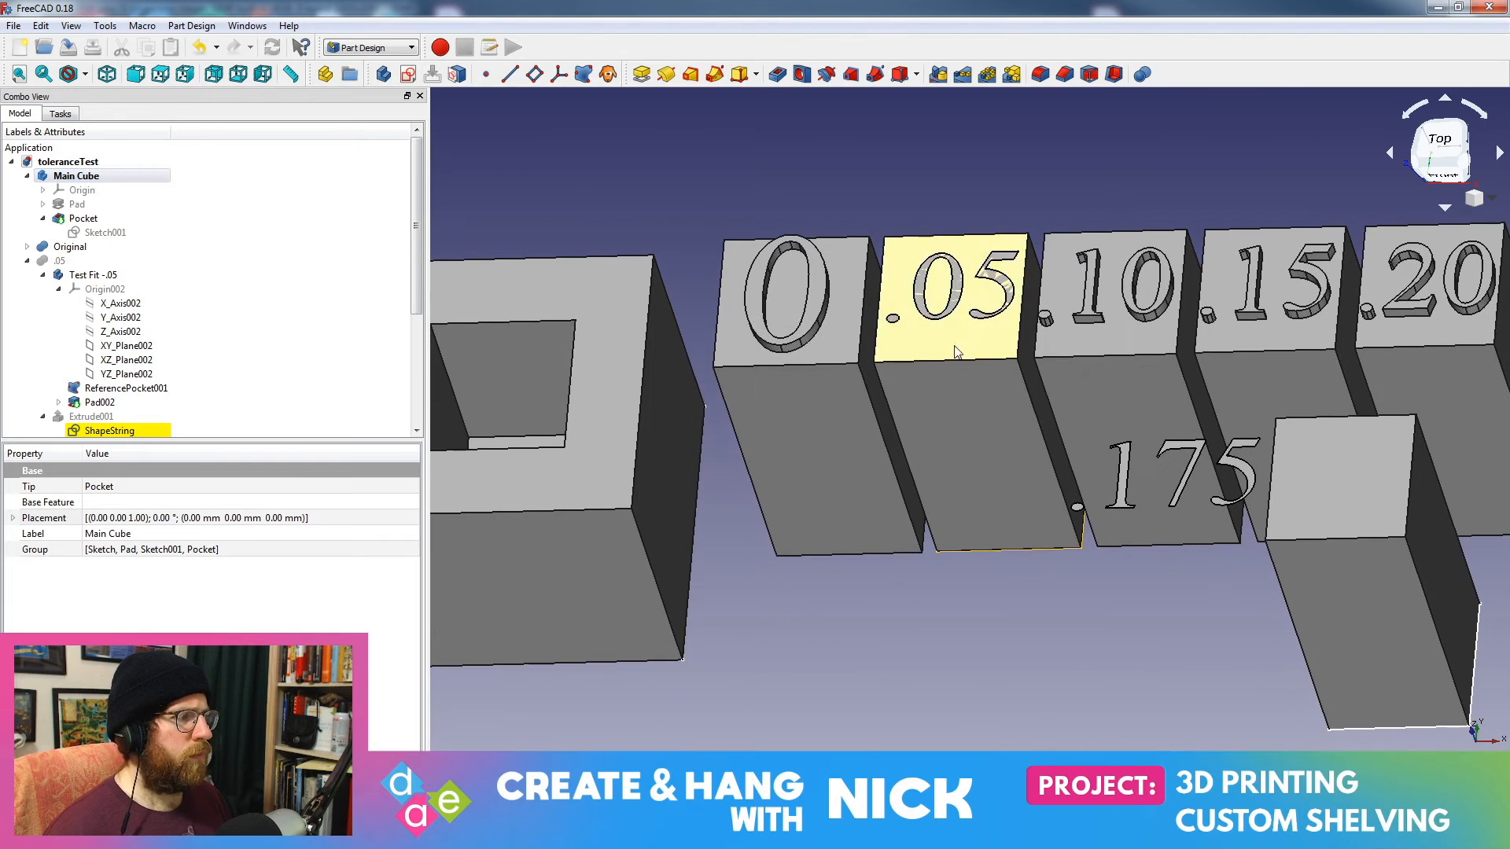
pyautogui.scroll(-1, 134, 379)
# Step: Hide Pad002 in the Test Fit -.05 body and view the properties of Extrude001 and its ShapeString
pyautogui.click(114, 362)
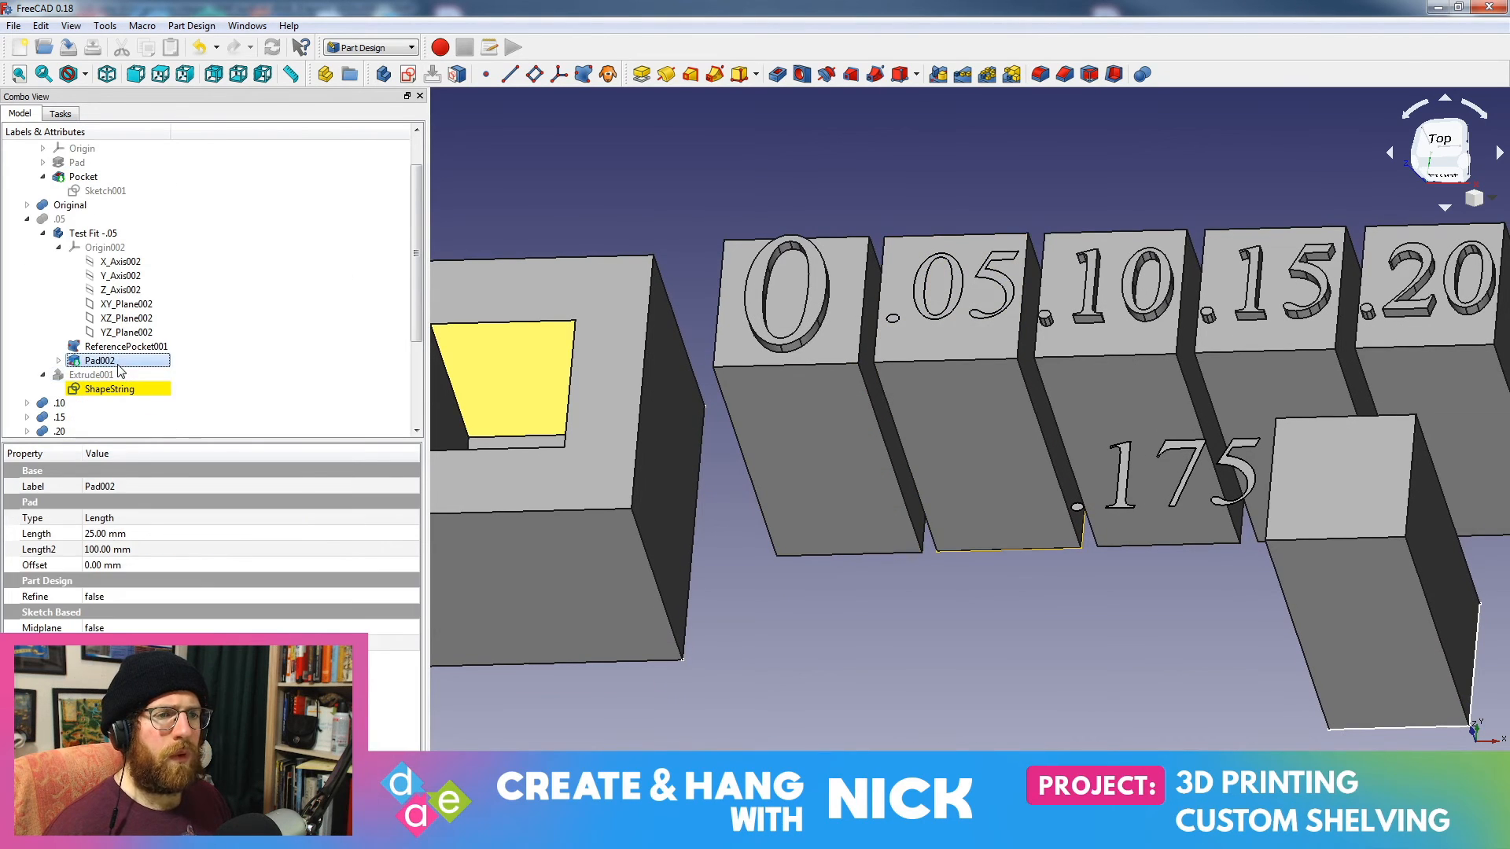
pyautogui.press('space')
pyautogui.click(116, 374)
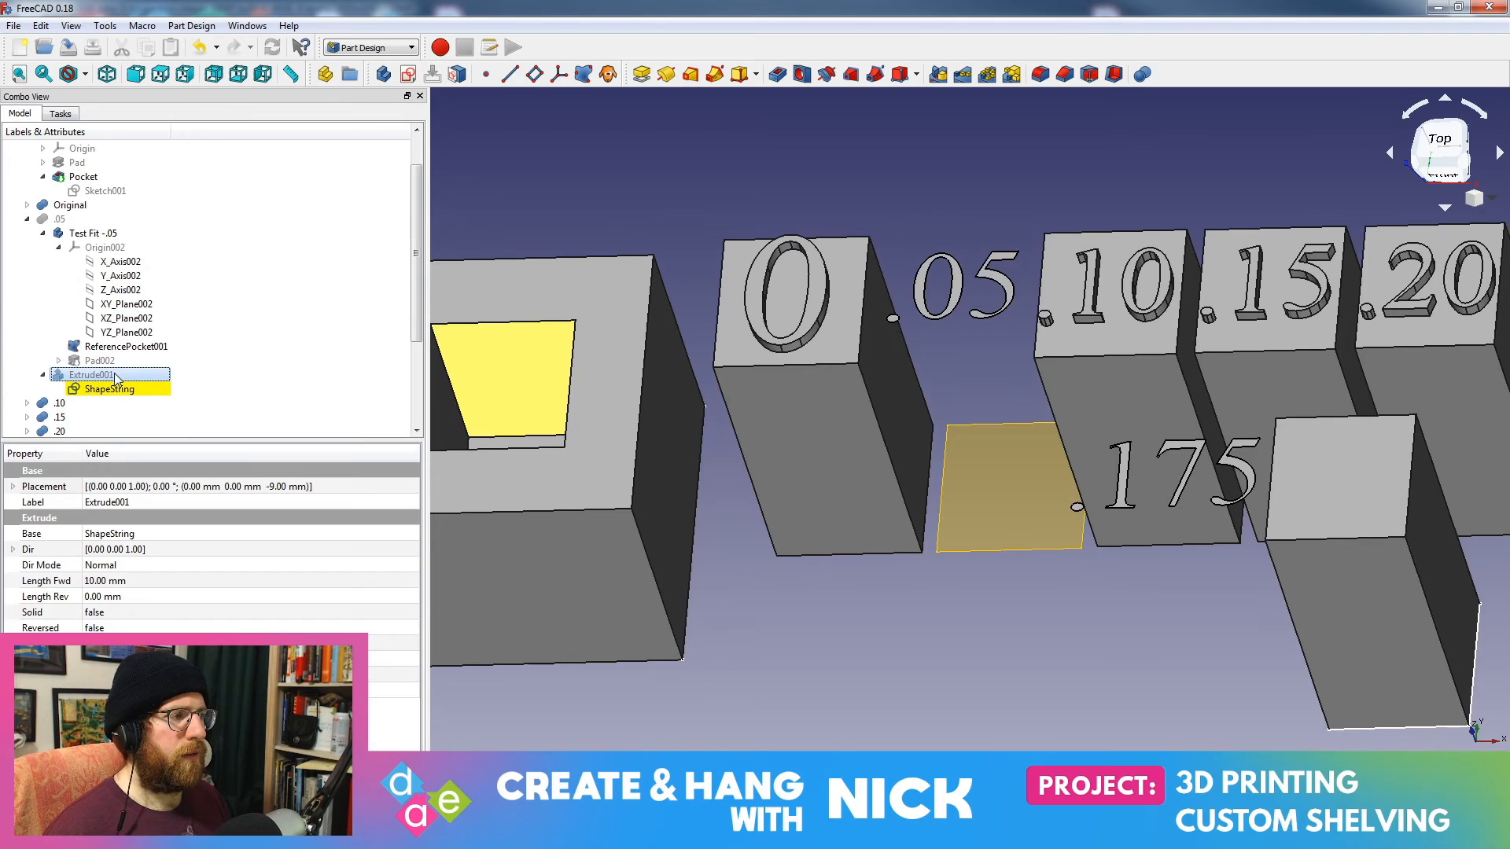
pyautogui.click(112, 390)
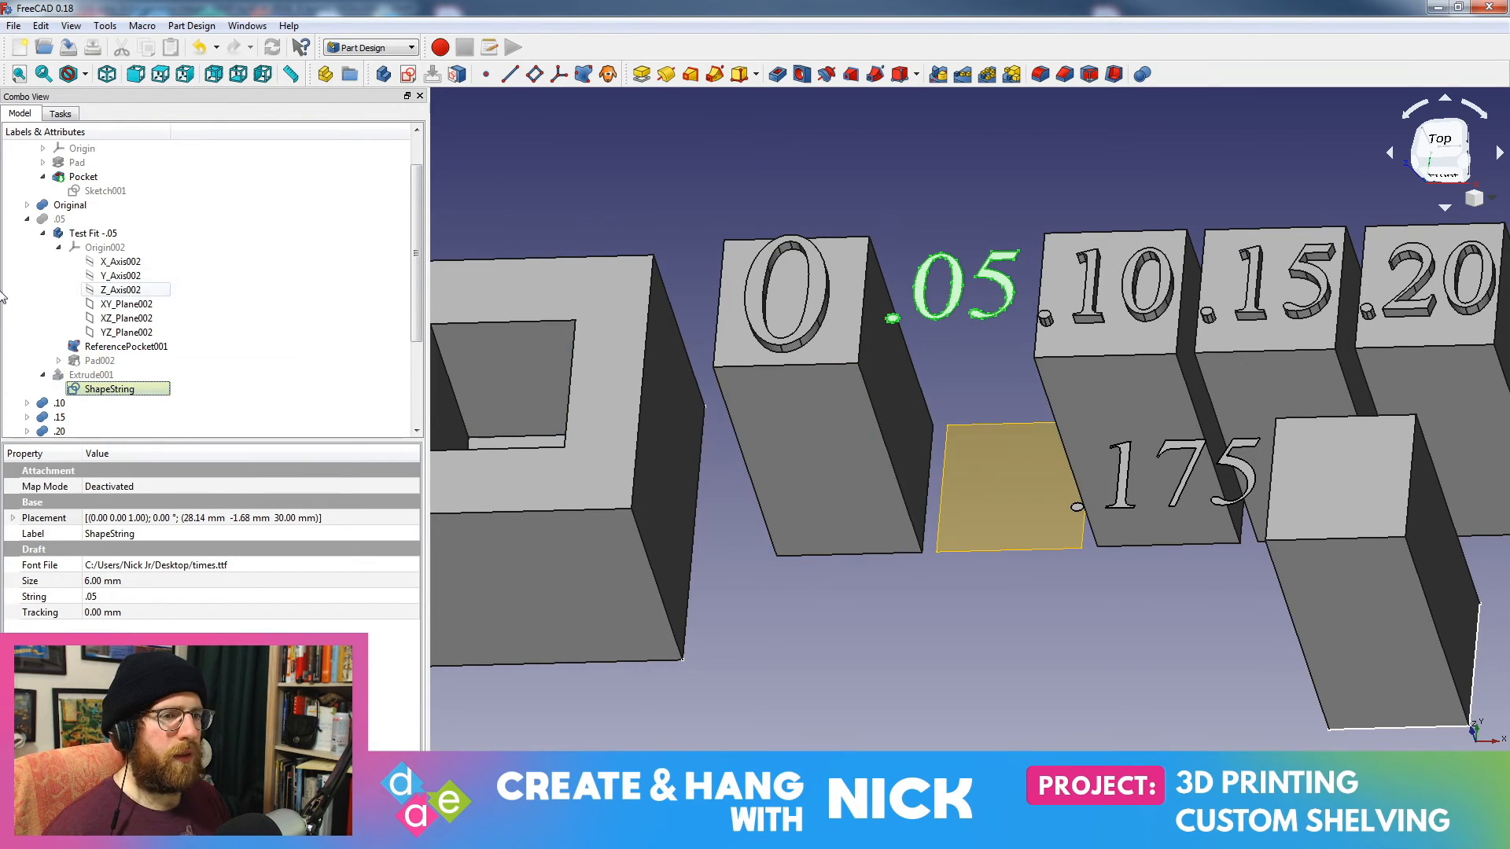
pyautogui.click(69, 113)
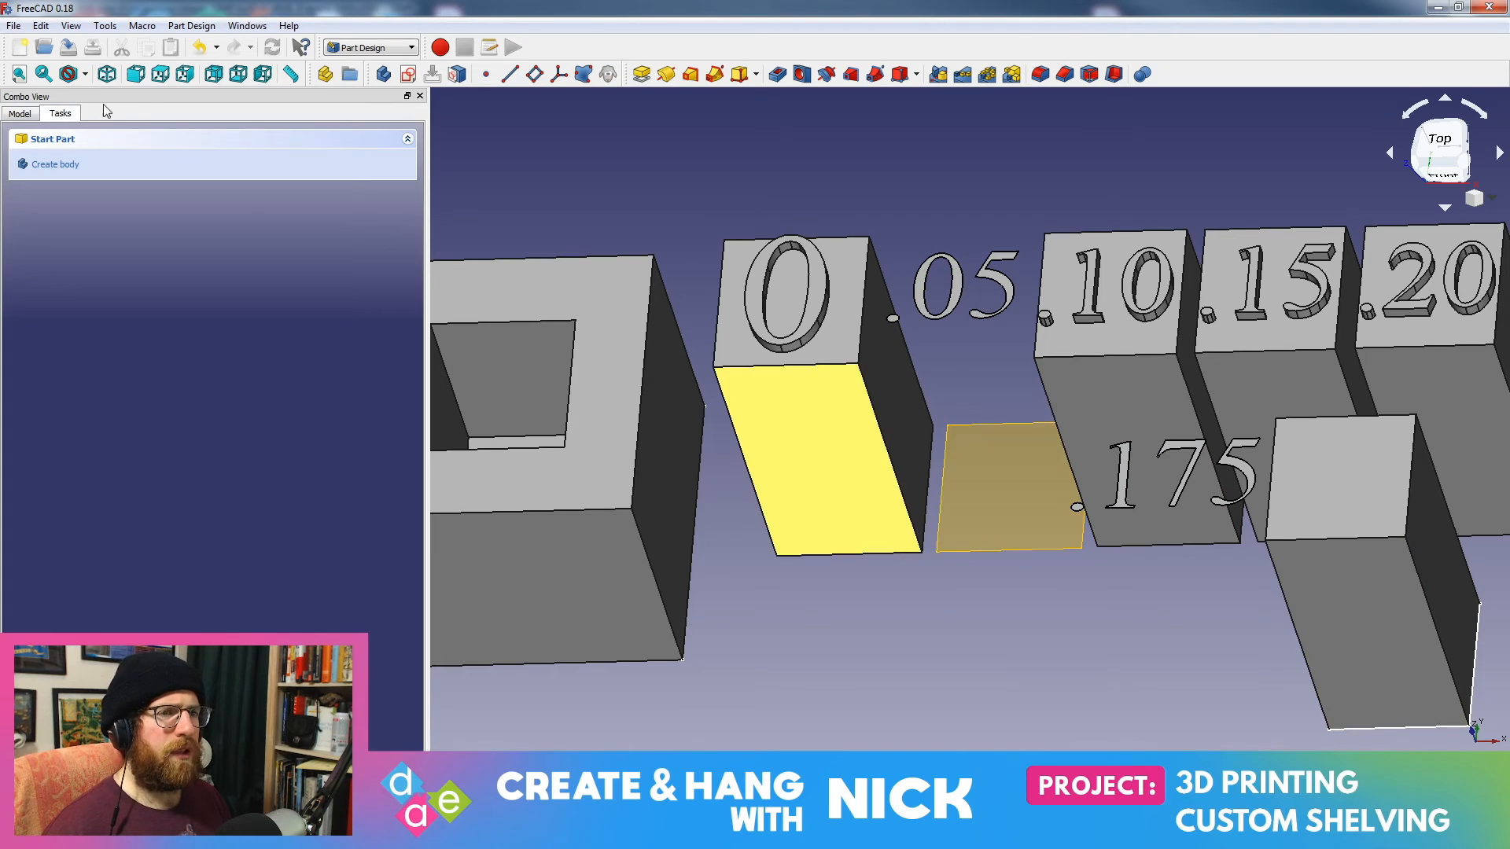
pyautogui.click(4, 115)
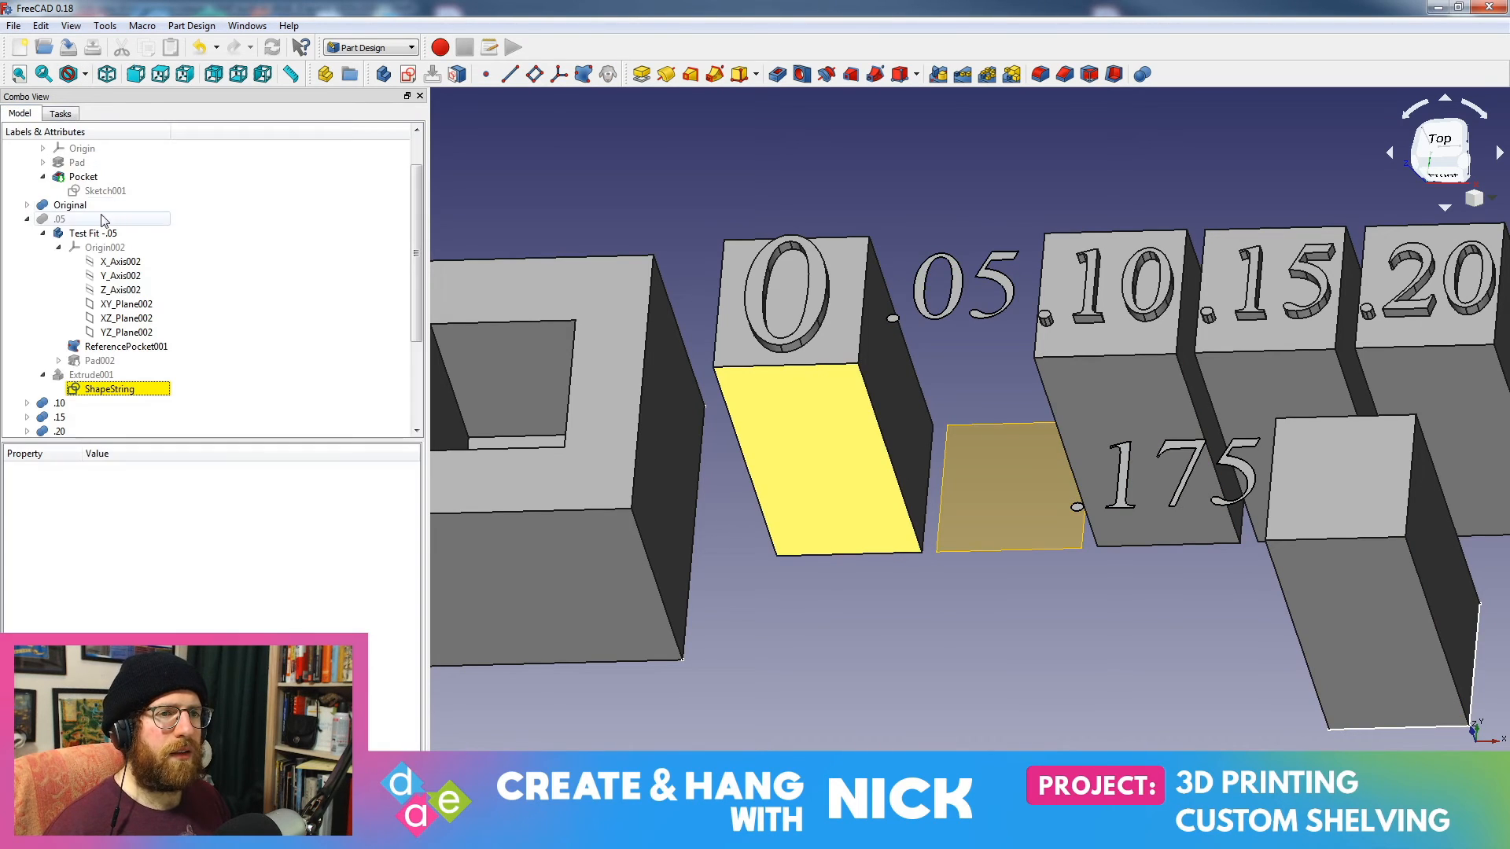
# Step: Make the combined .05 object visible and view the properties of its Test Fit -.05 body
pyautogui.click(57, 221)
pyautogui.press('space')
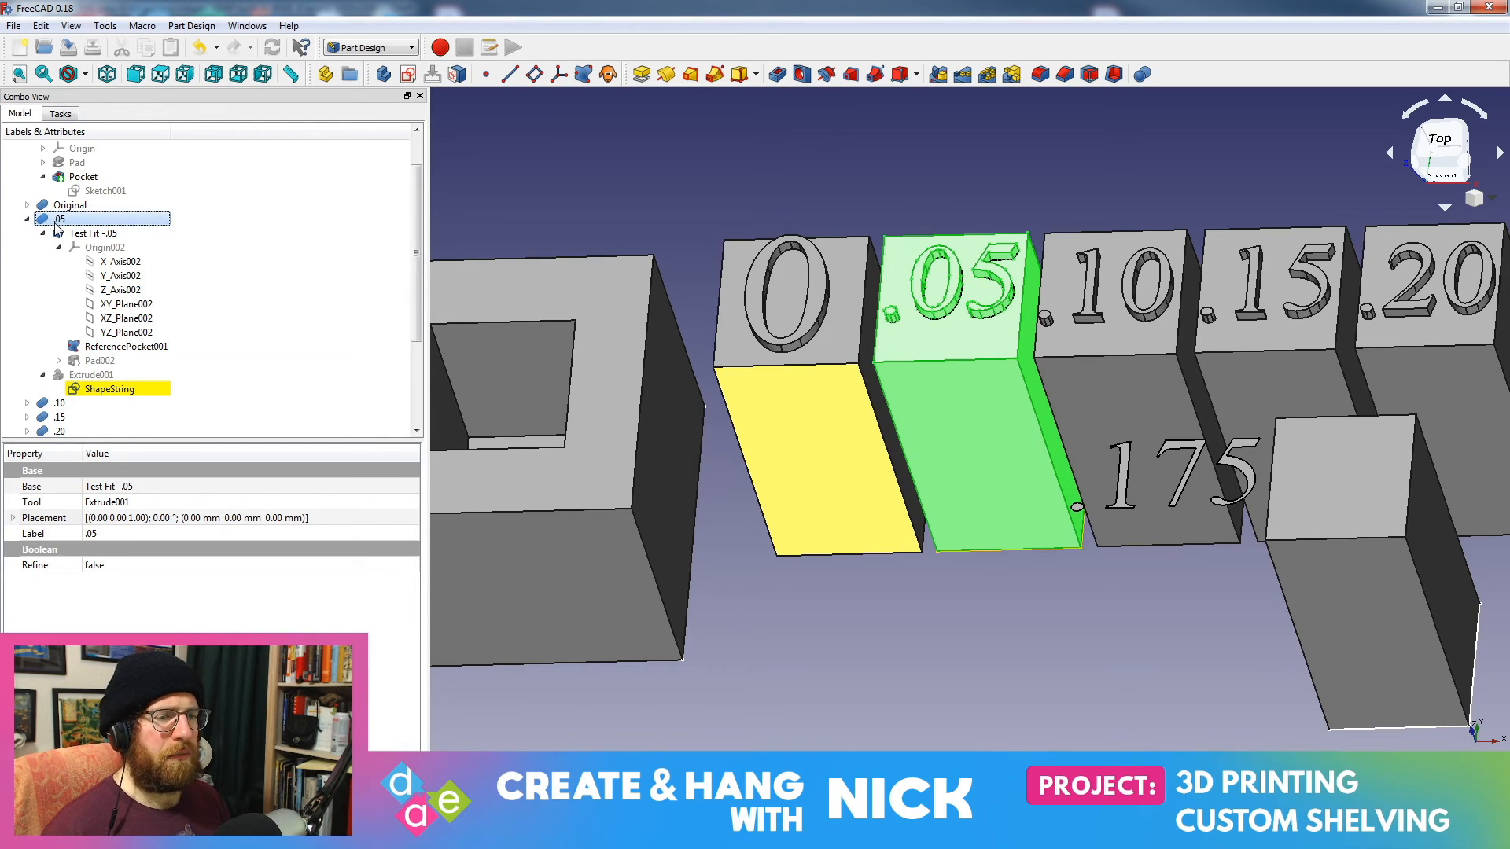
pyautogui.rightClick(55, 224)
pyautogui.press('Escape')
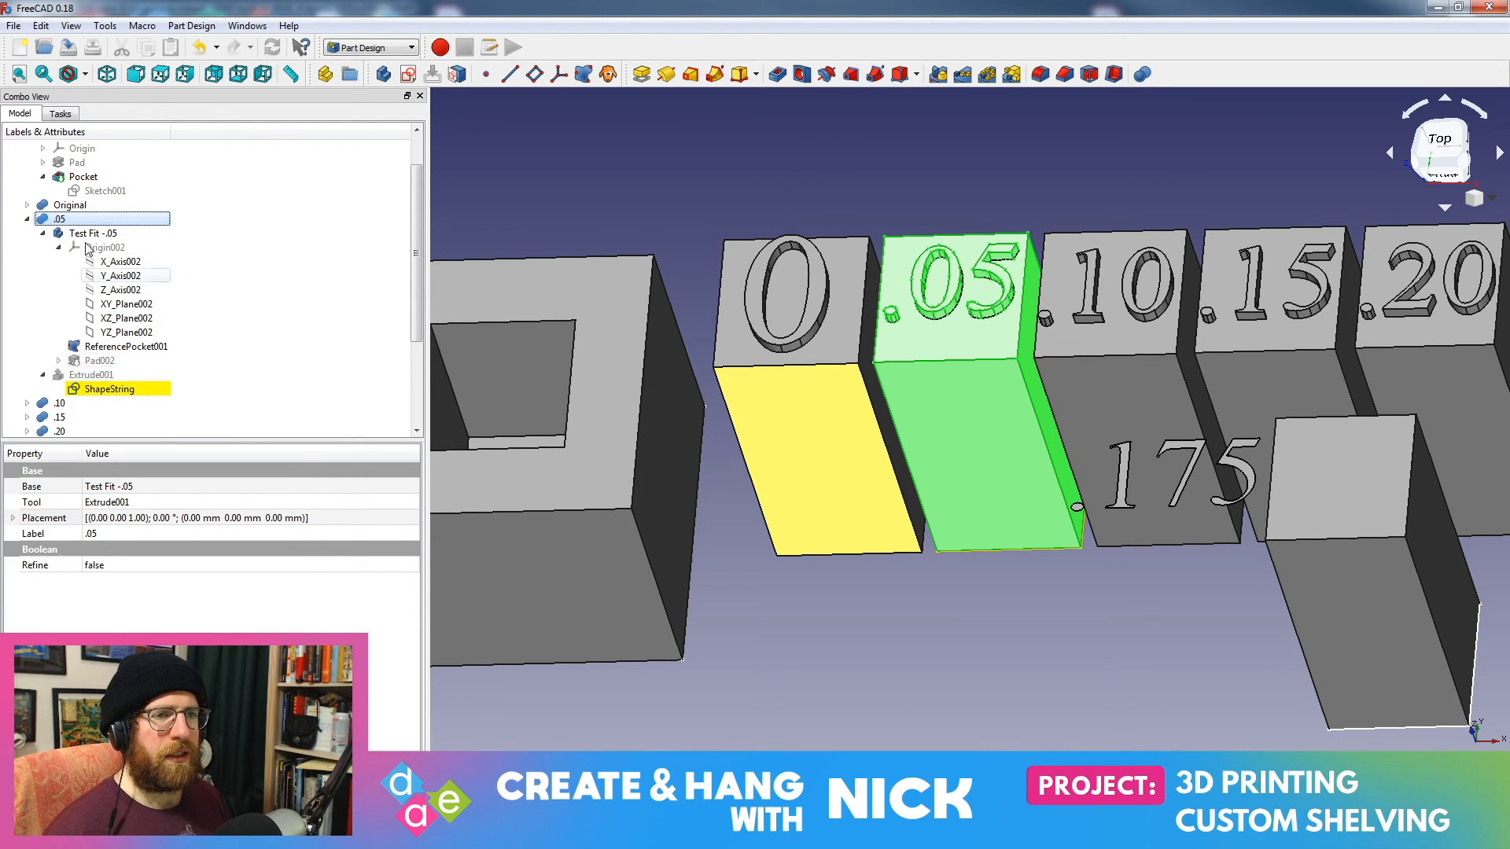
pyautogui.click(92, 207)
pyautogui.click(155, 220)
pyautogui.click(104, 233)
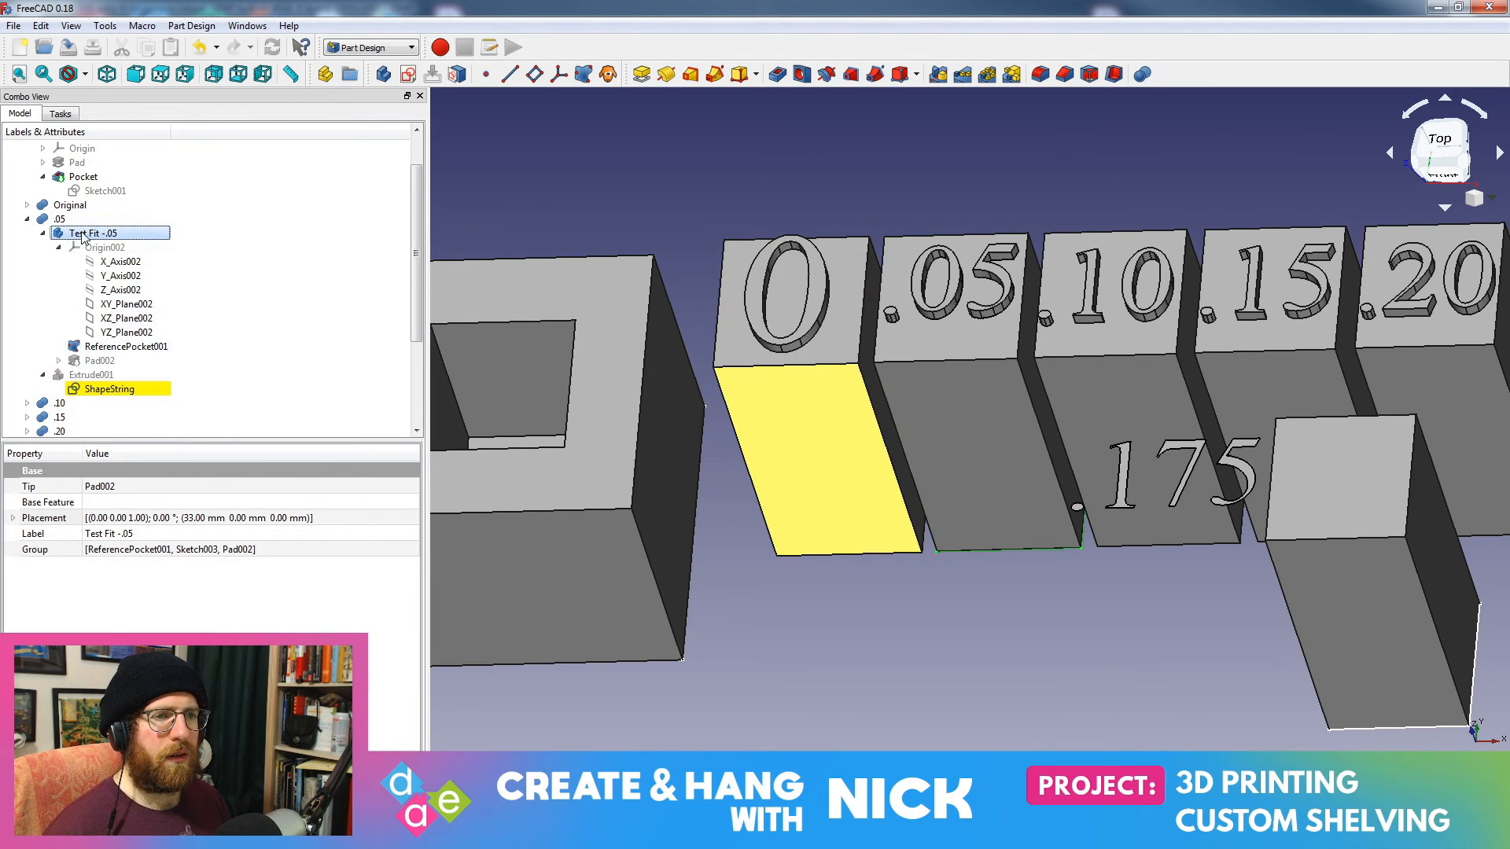
# Step: Switch to GIMP and paint a smaller red square with straight lines inside the existing outer one
pyautogui.moveTo(82, 236); pyautogui.dragTo(266, 444)
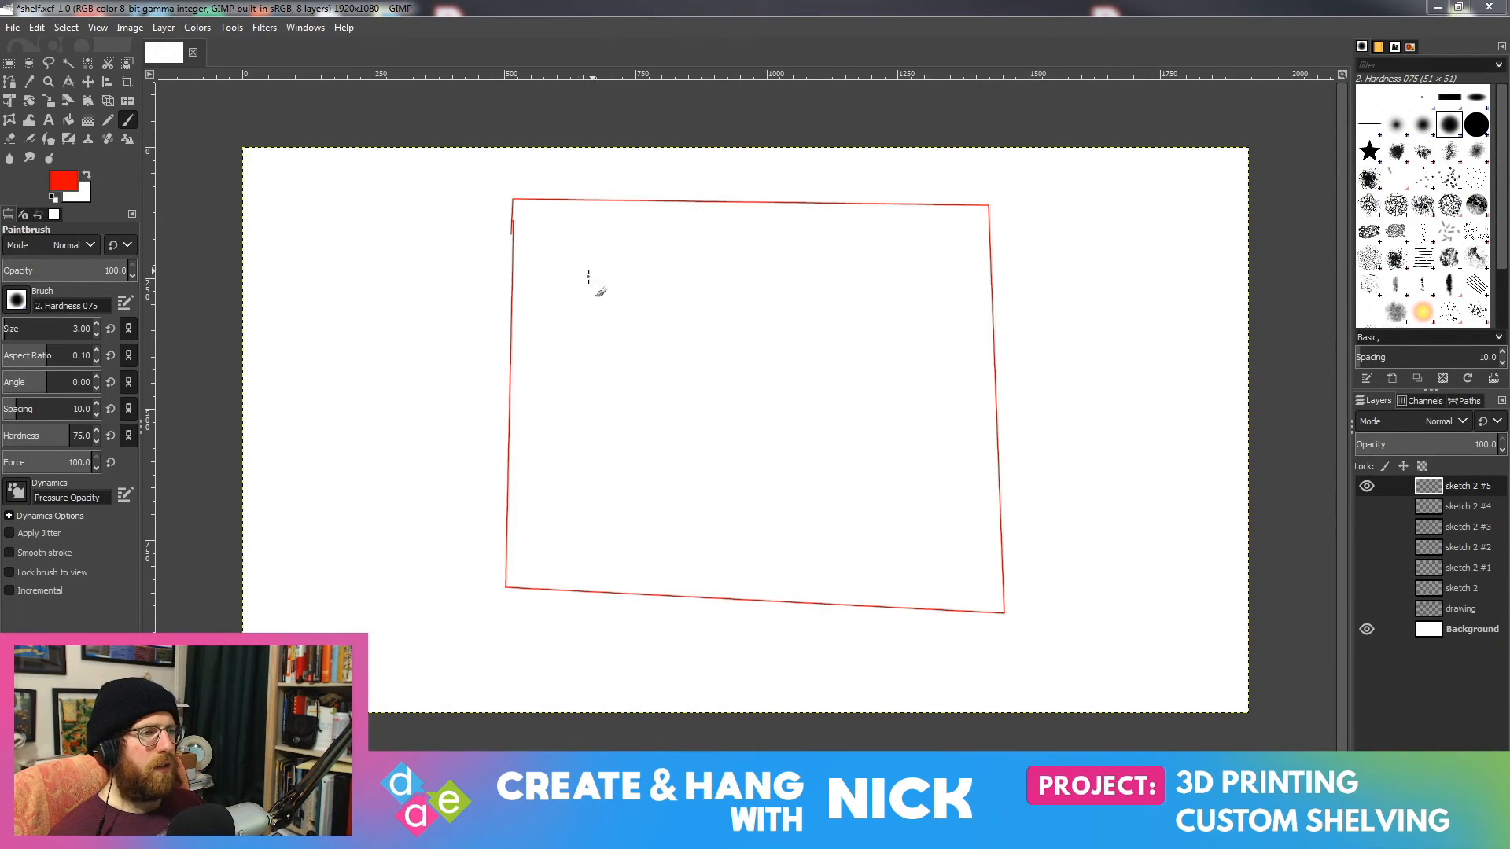
pyautogui.click(593, 250)
pyautogui.keyDown('shift'); pyautogui.click(596, 543); pyautogui.keyUp('shift')
pyautogui.keyDown('shift'); pyautogui.click(921, 567); pyautogui.keyUp('shift')
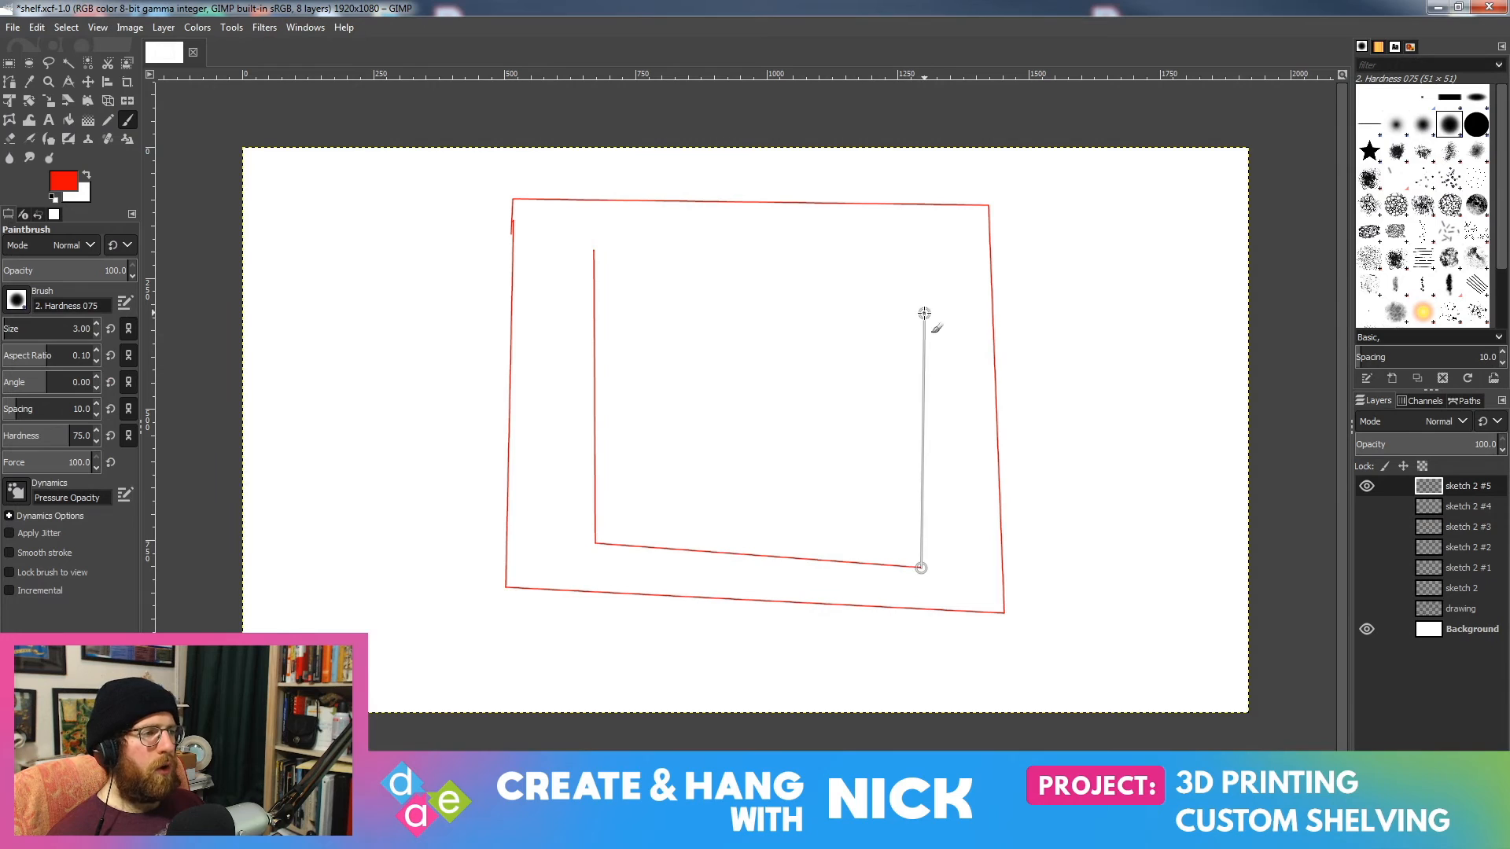
pyautogui.keyDown('shift'); pyautogui.click(921, 255); pyautogui.keyUp('shift')
pyautogui.keyDown('shift'); pyautogui.click(599, 246); pyautogui.keyUp('shift')
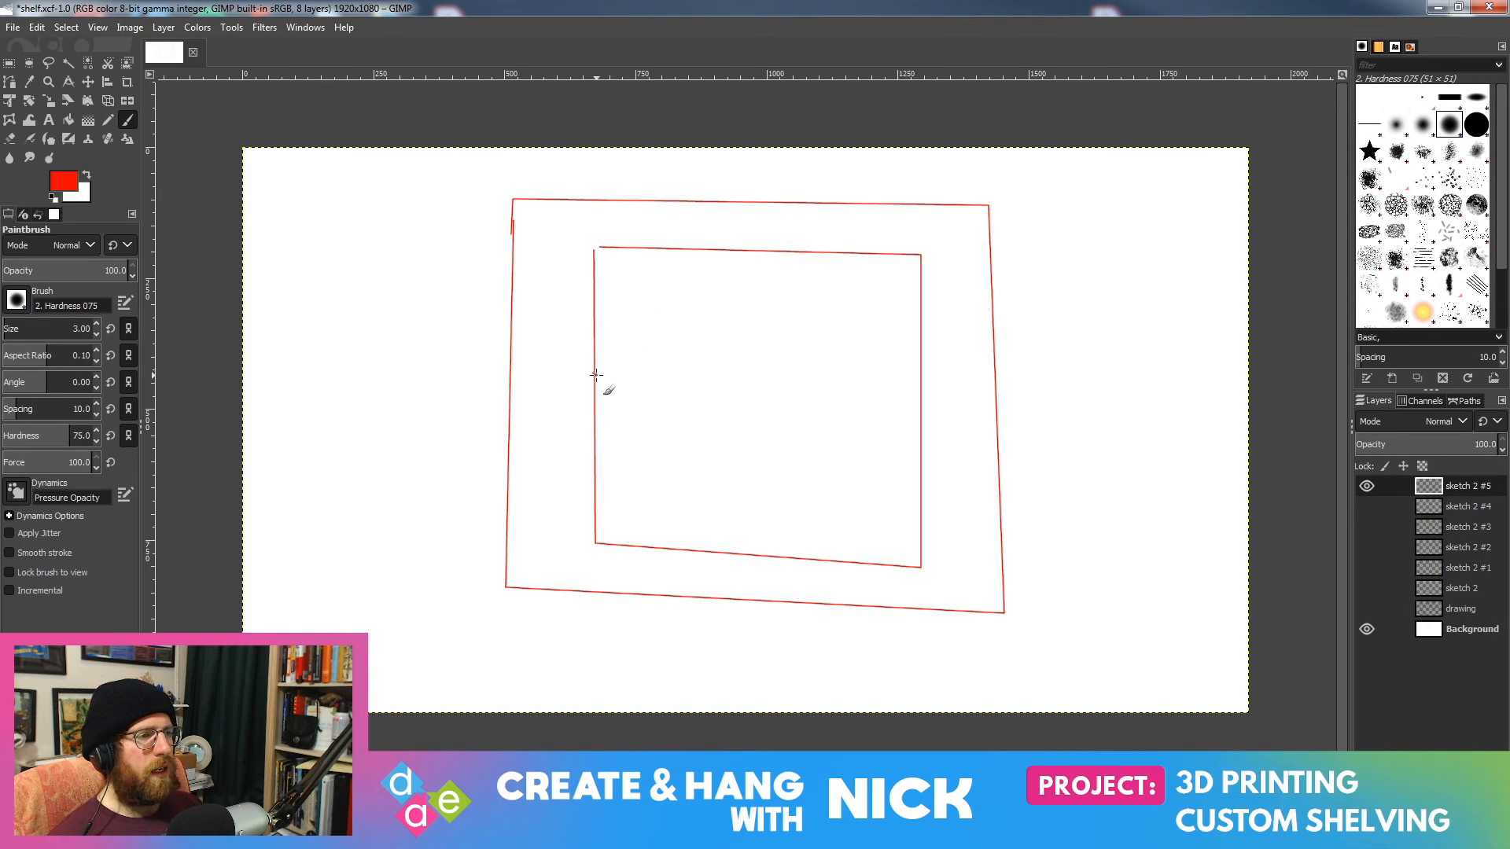
# Step: Draw outward arrows from the two vertical sides of the inner square and label each 1mm
pyautogui.moveTo(596, 375)
pyautogui.mouseDown()
pyautogui.moveTo(553, 376)
pyautogui.moveTo(571, 414)
pyautogui.mouseUp()
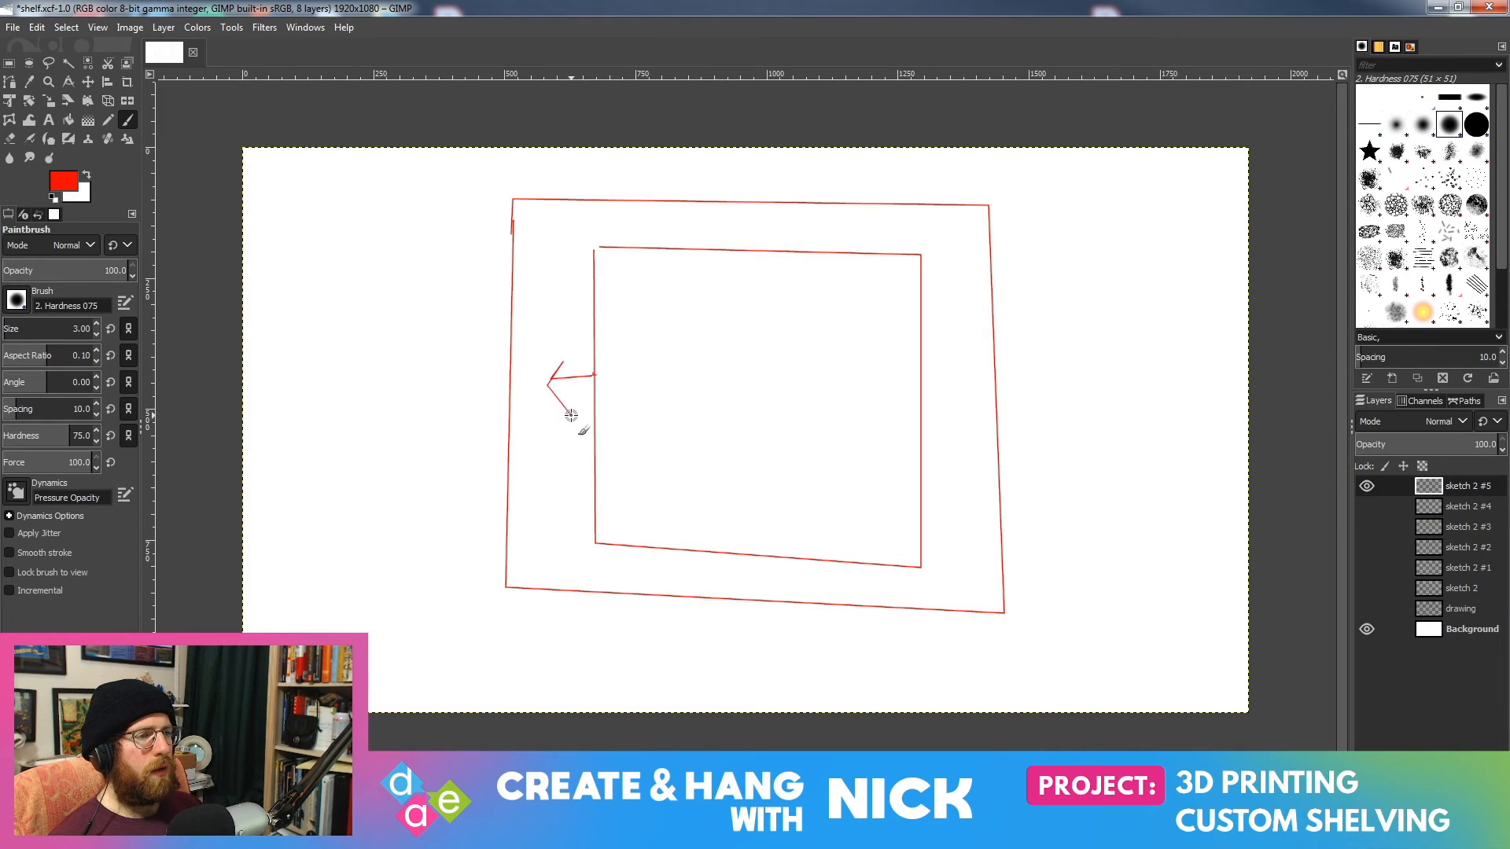
pyautogui.moveTo(557, 320)
pyautogui.mouseDown()
pyautogui.moveTo(556, 342)
pyautogui.moveTo(613, 346)
pyautogui.mouseUp()
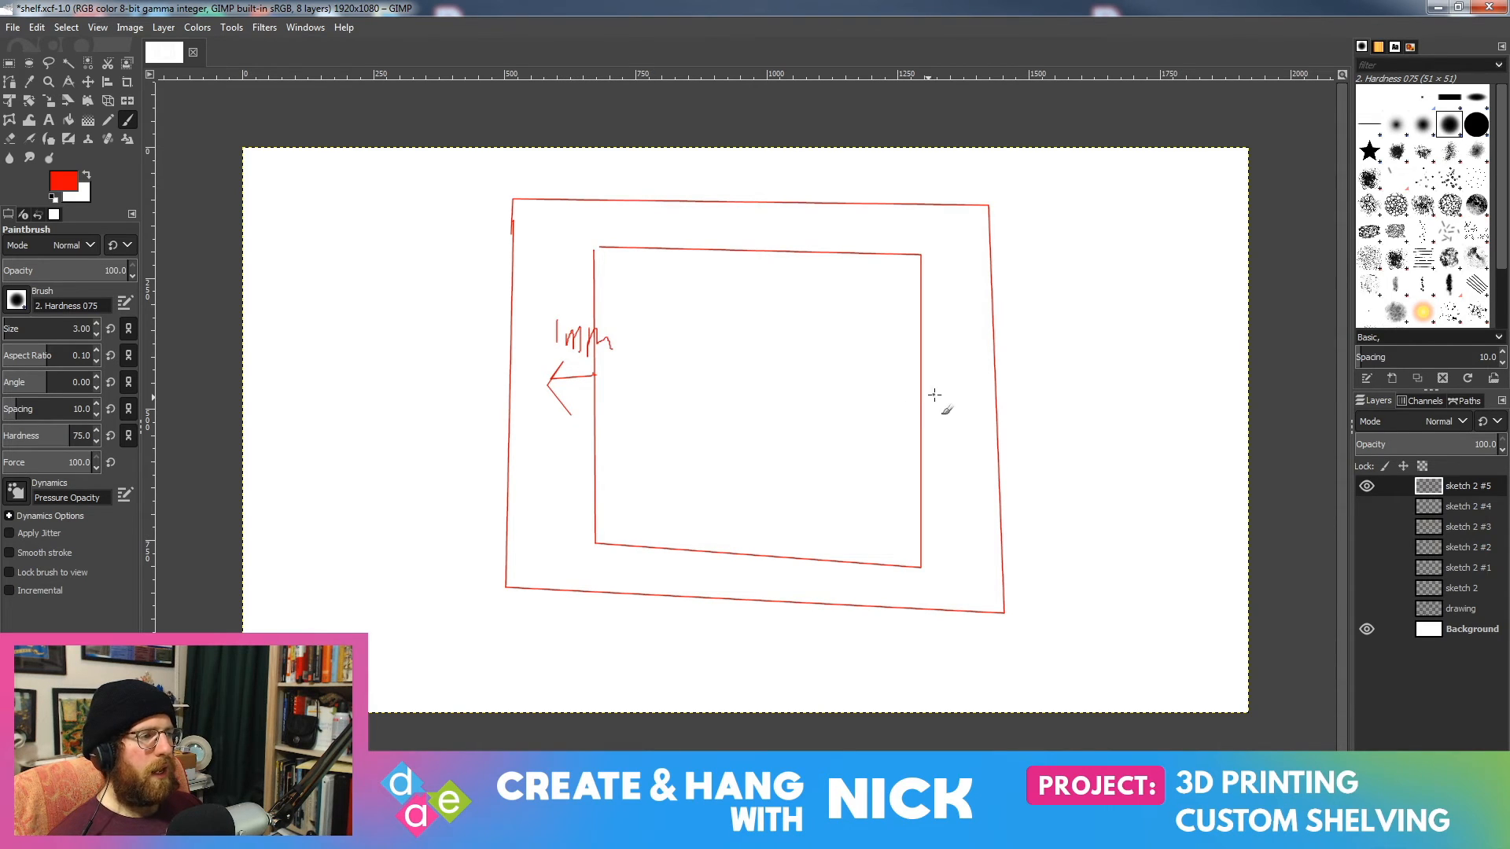
pyautogui.moveTo(922, 399)
pyautogui.mouseDown()
pyautogui.moveTo(995, 398)
pyautogui.moveTo(973, 371)
pyautogui.moveTo(954, 460)
pyautogui.mouseUp()
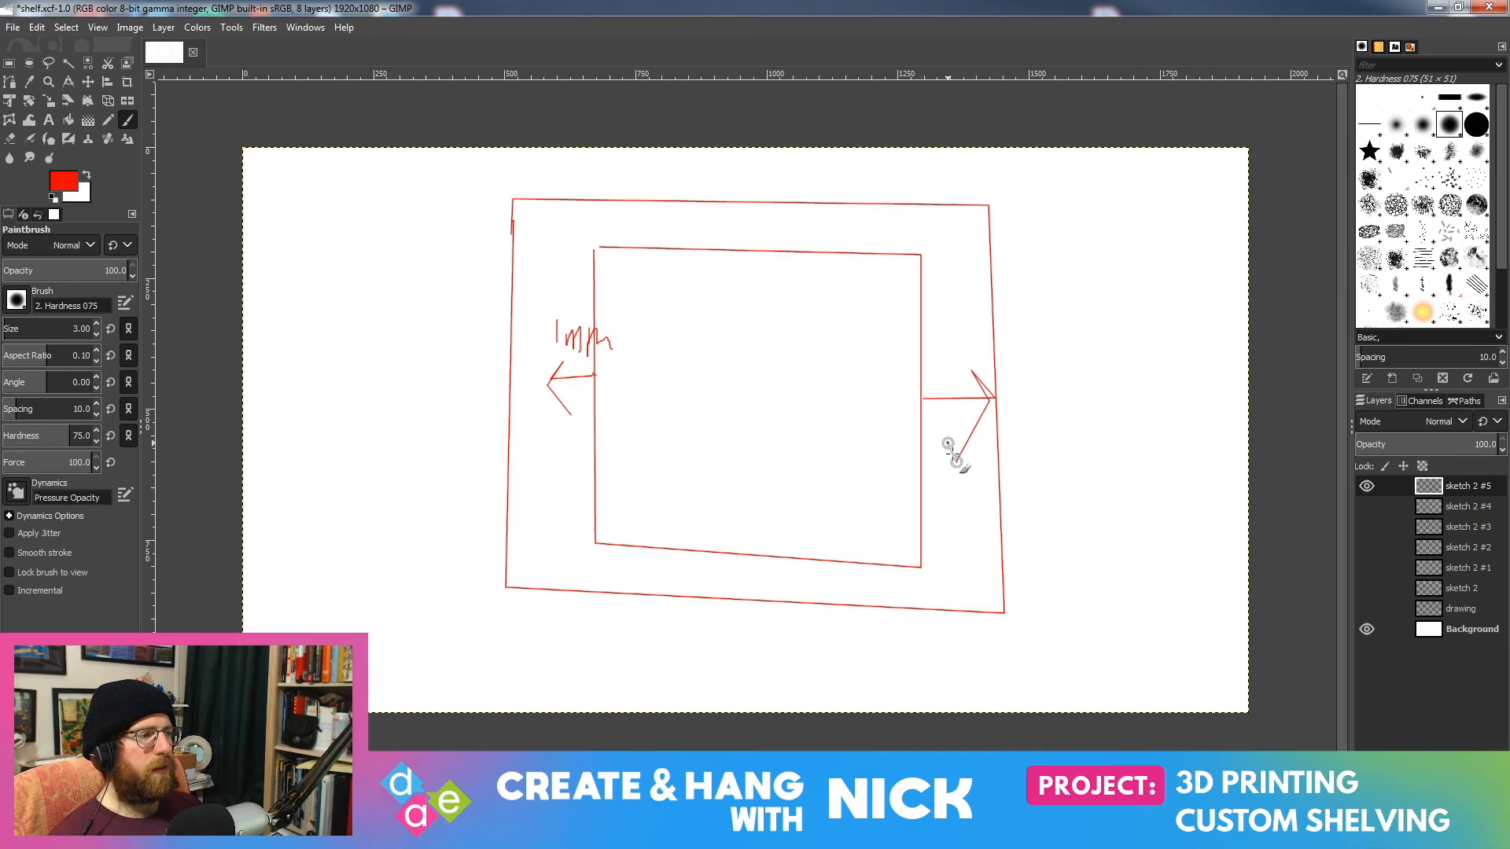
pyautogui.moveTo(929, 346)
pyautogui.mouseDown()
pyautogui.moveTo(932, 372)
pyautogui.moveTo(982, 368)
pyautogui.mouseUp()
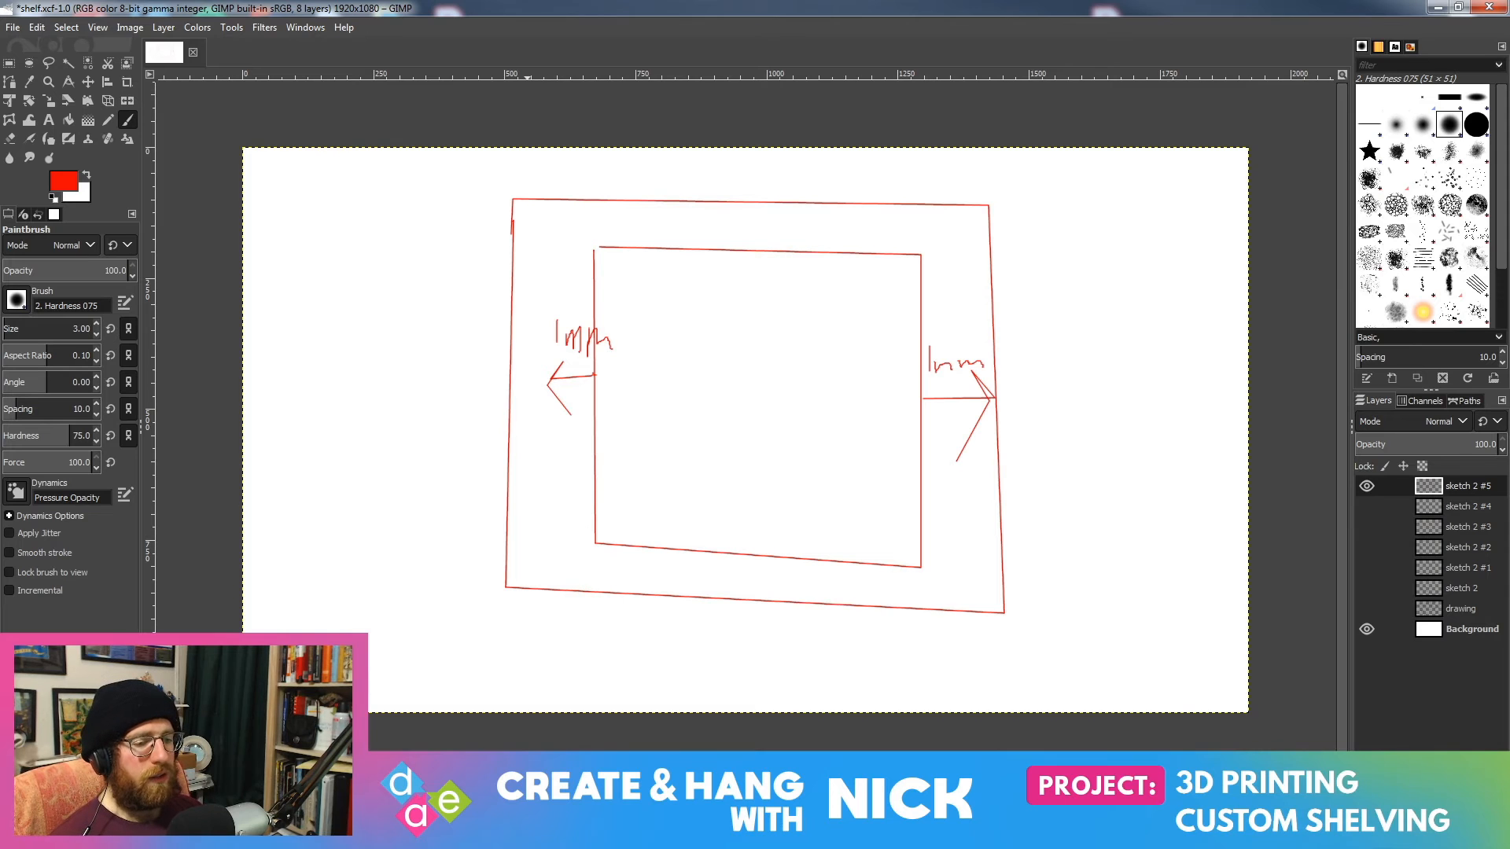
pyautogui.hotkey('alt', 'Tab')
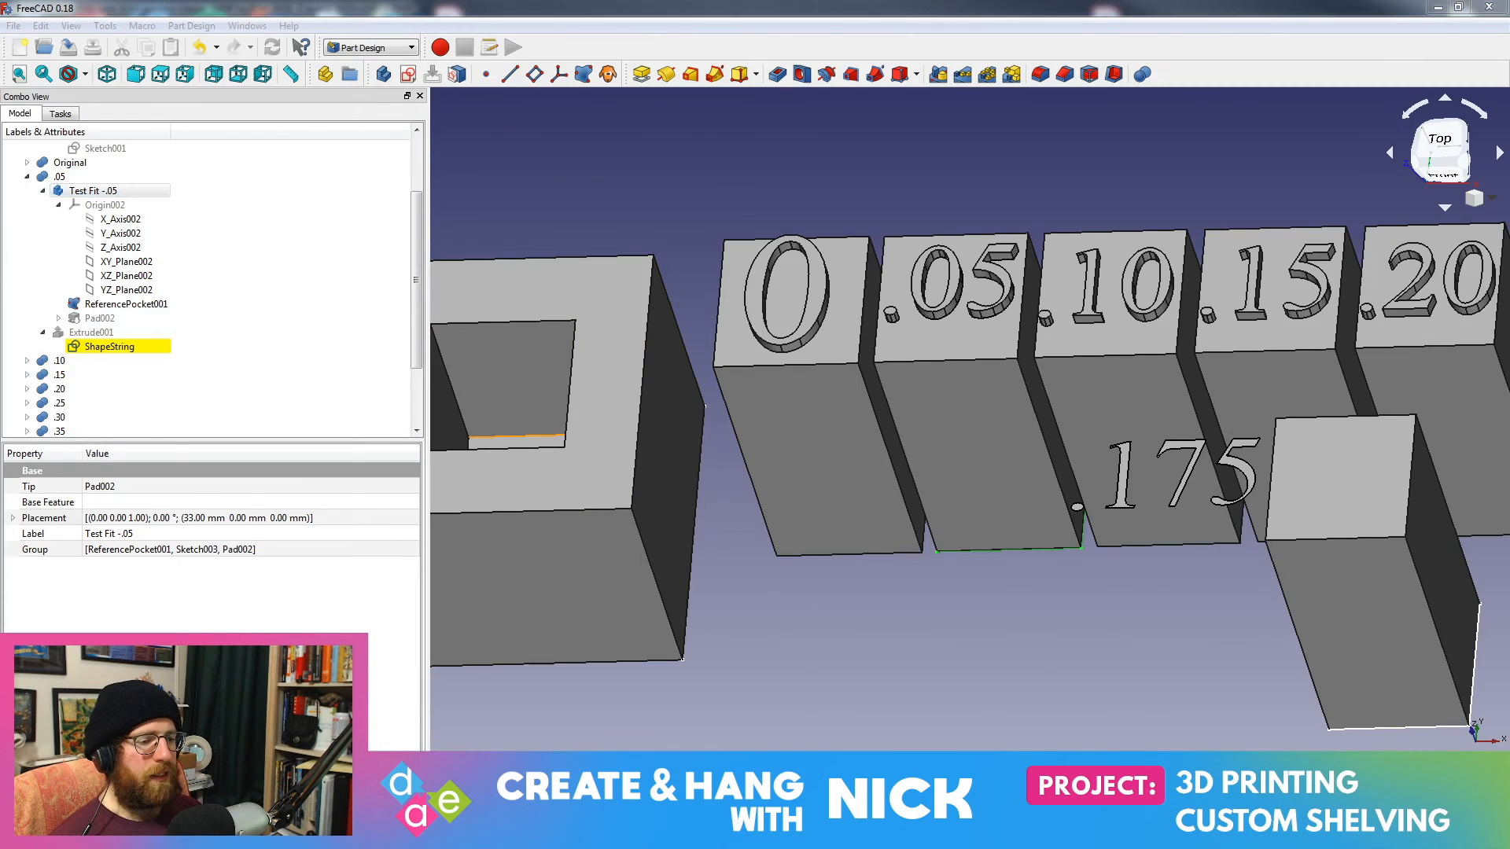
pyautogui.hotkey('alt', 'Tab')
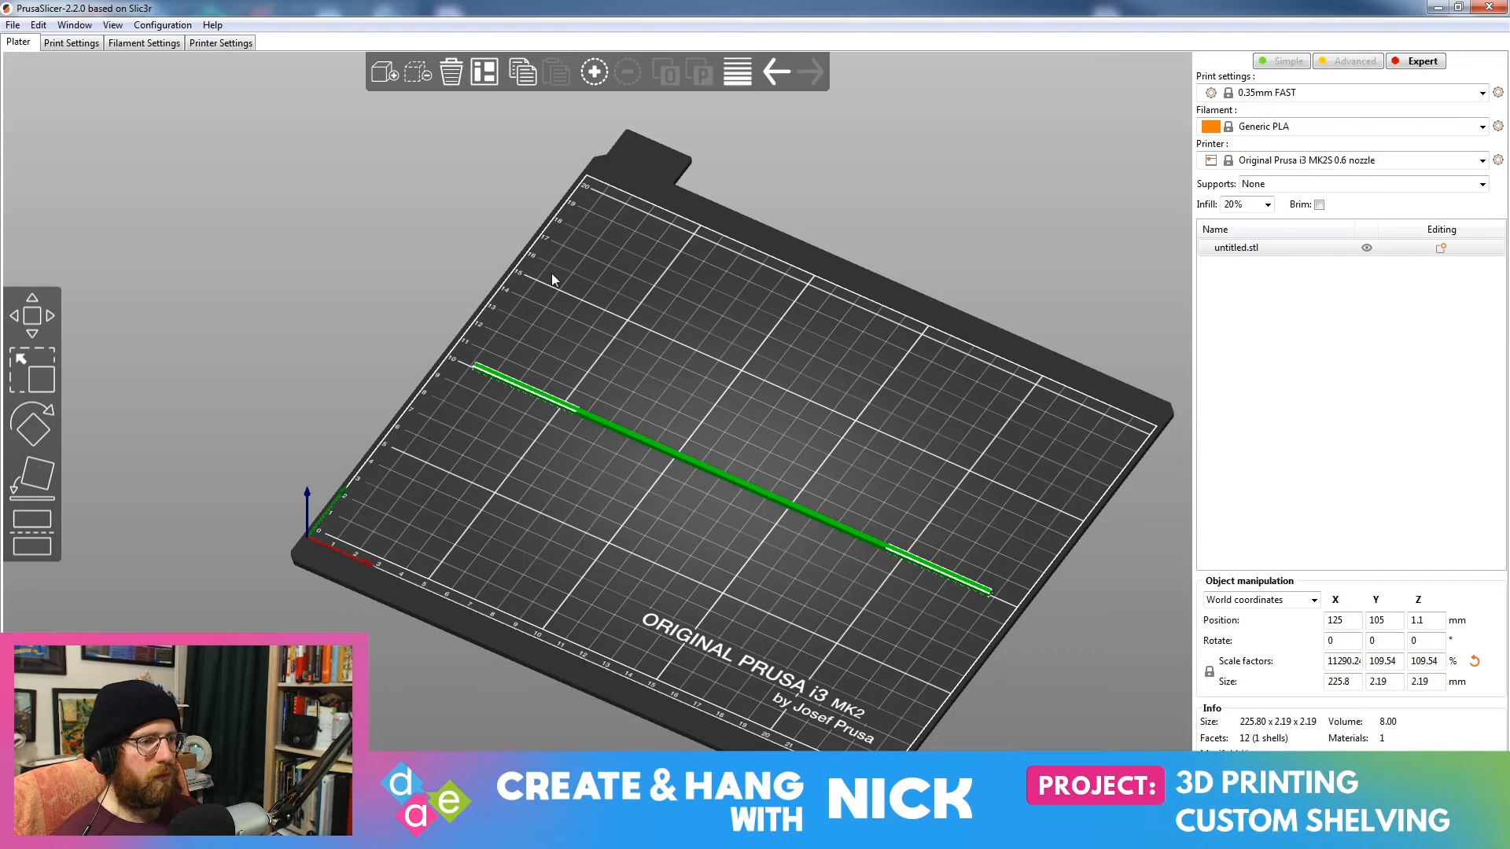
pyautogui.hotkey('alt', 'Tab')
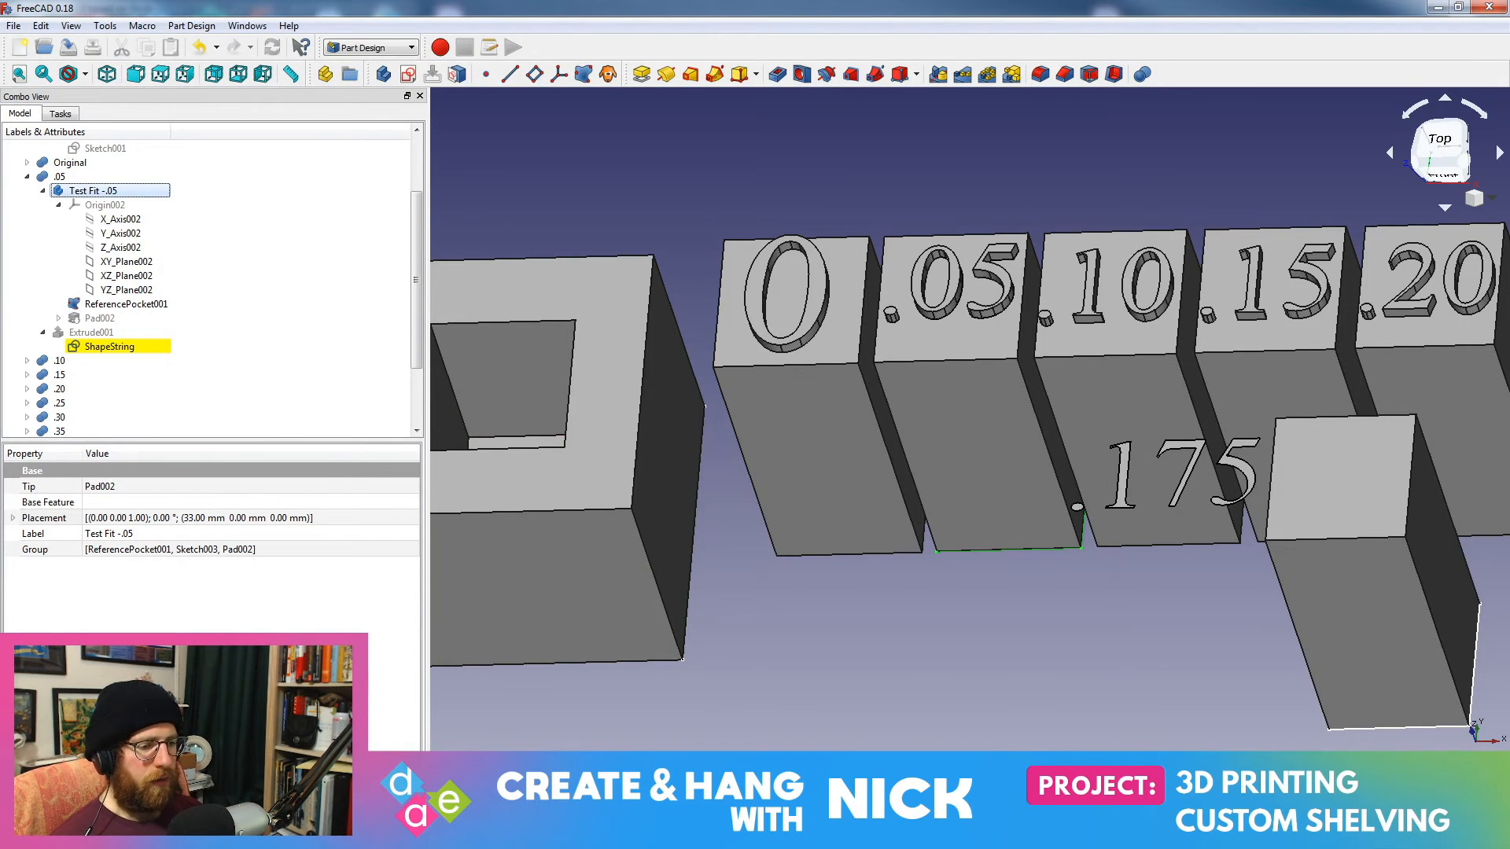
pyautogui.hotkey('alt', 'Tab')
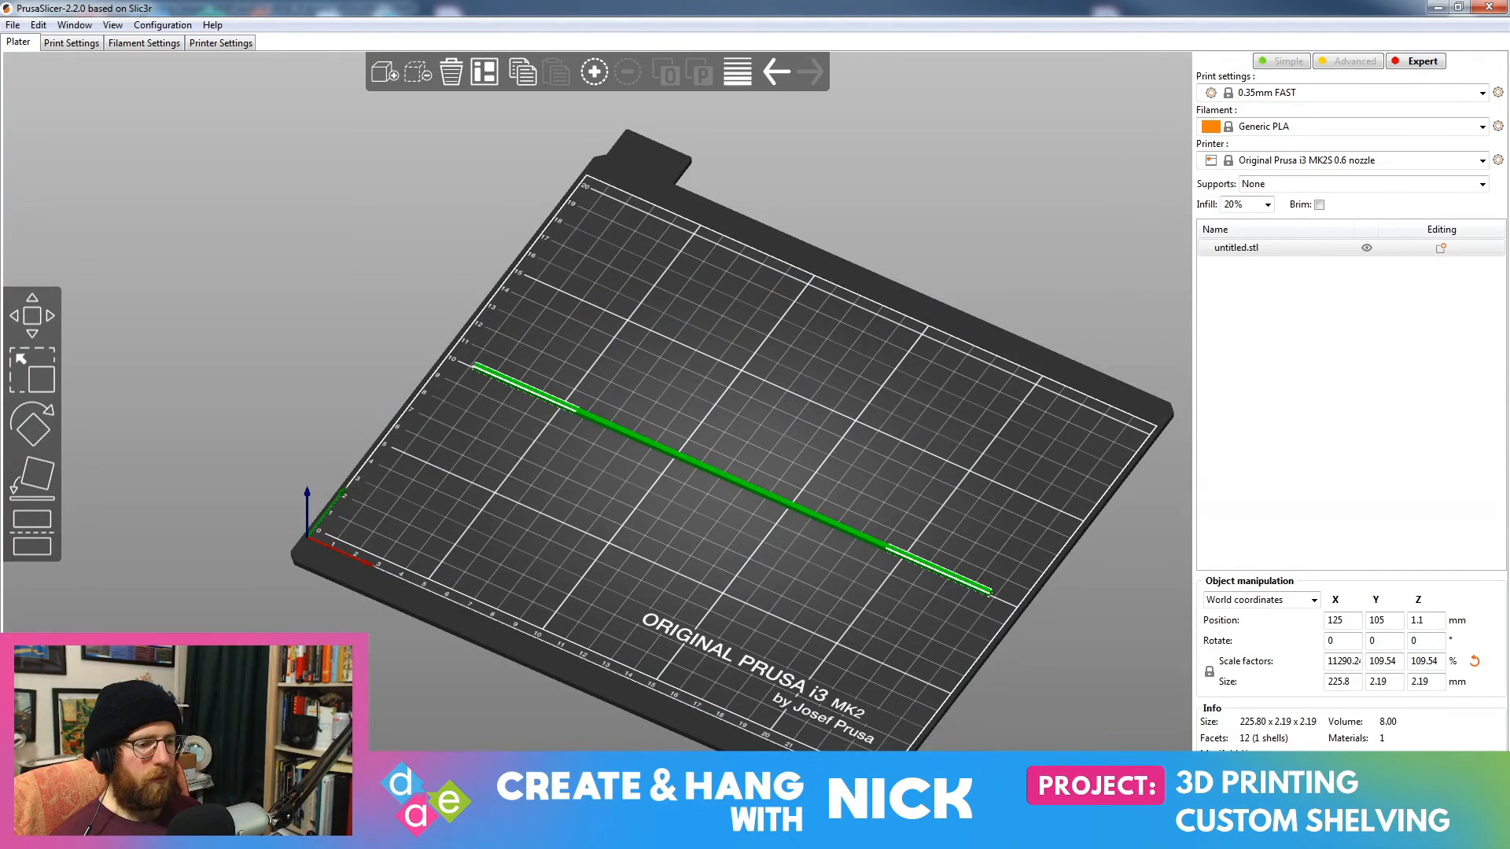
pyautogui.hotkey('alt', 'Tab')
pyautogui.hotkey('alt', 'Tab')
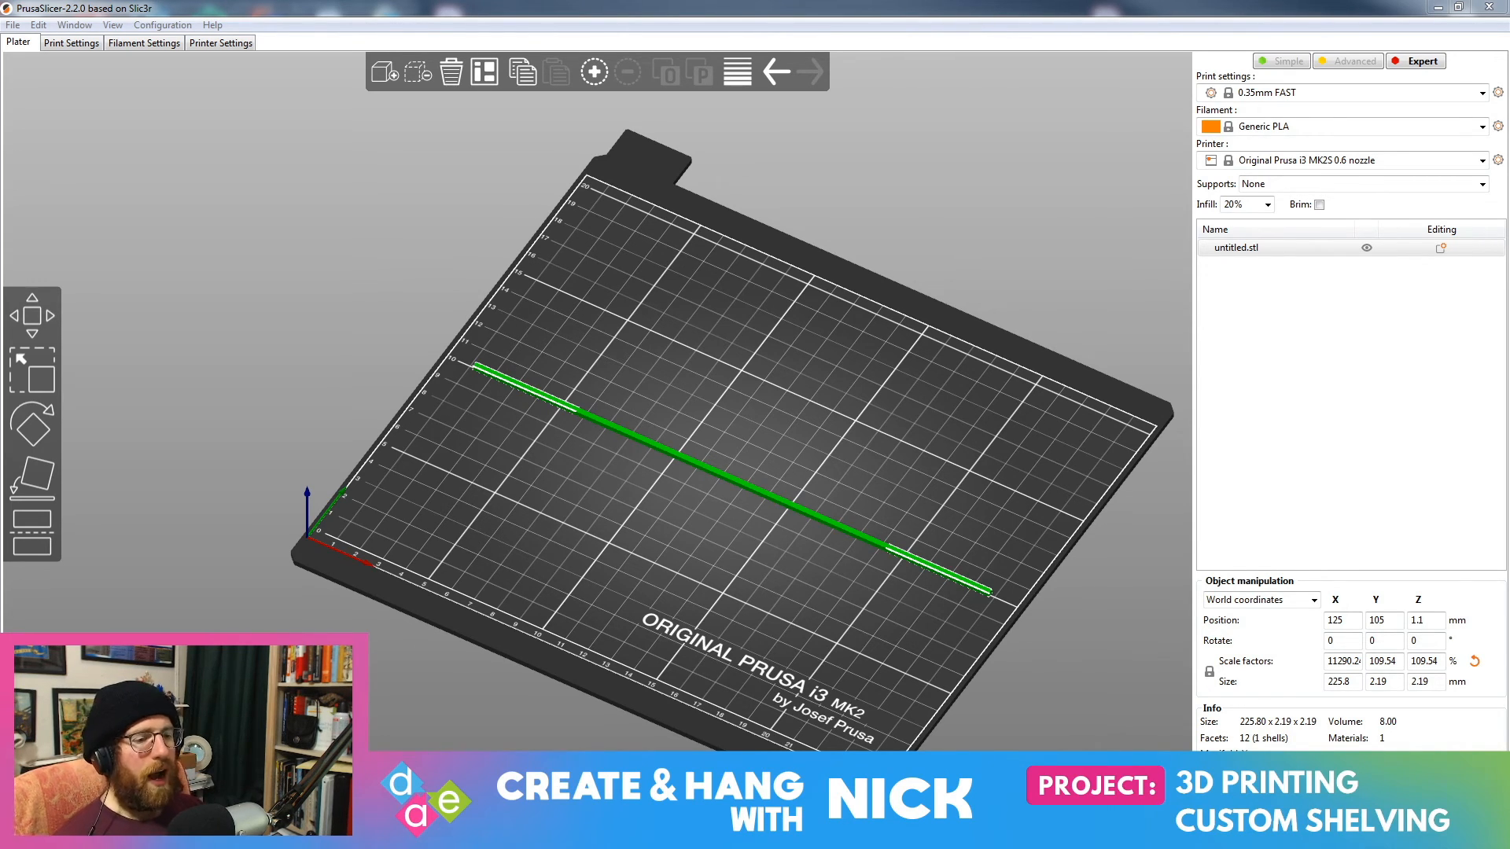
# Step: Switch to the Shelf document in FreeCAD and open Sketch003 of Body002 for editing
pyautogui.hotkey('alt', 'Tab')
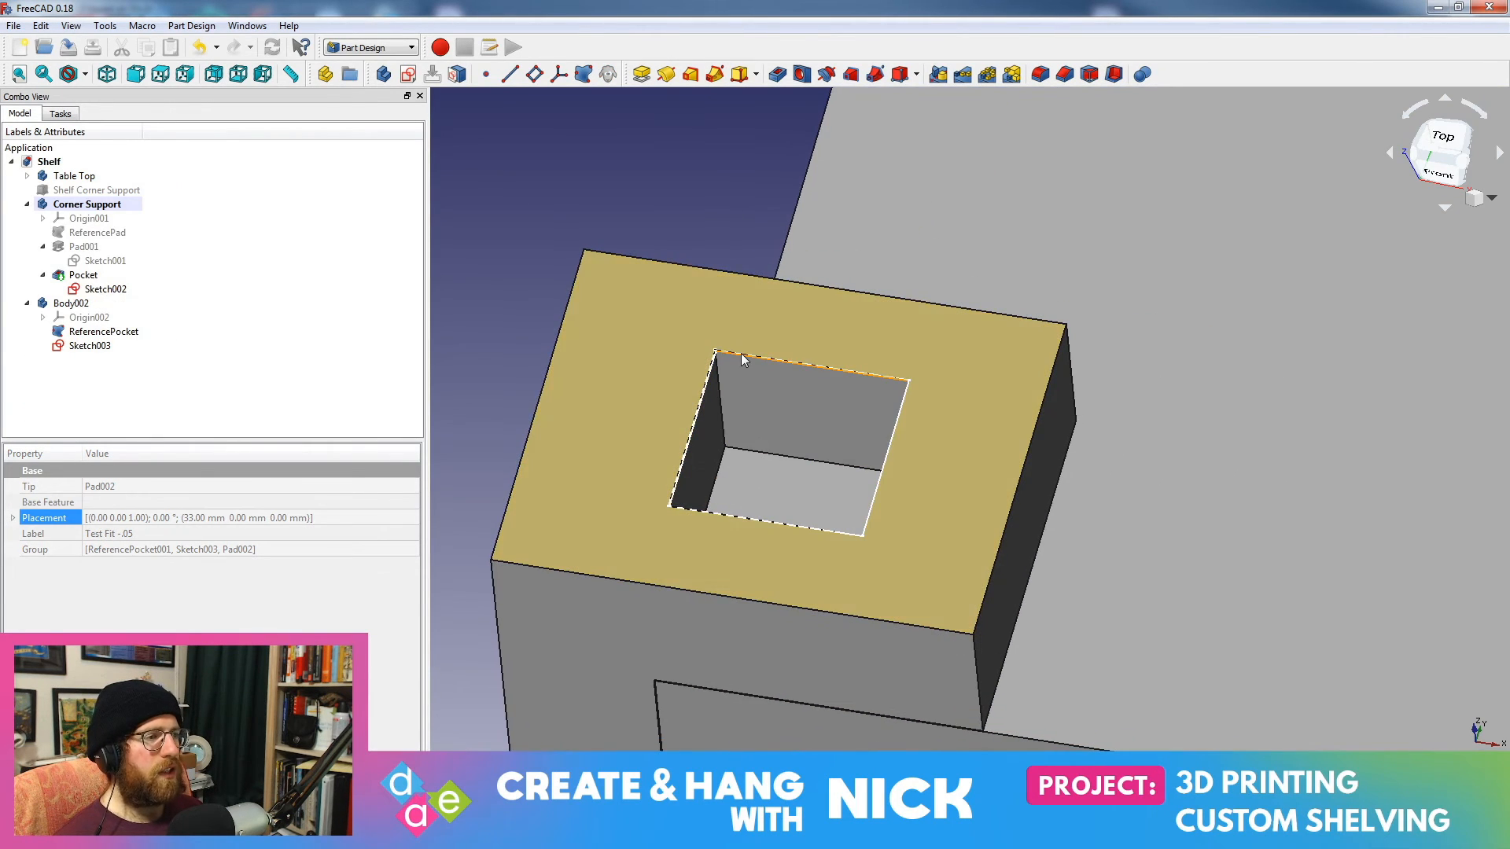
pyautogui.doubleClick(90, 346)
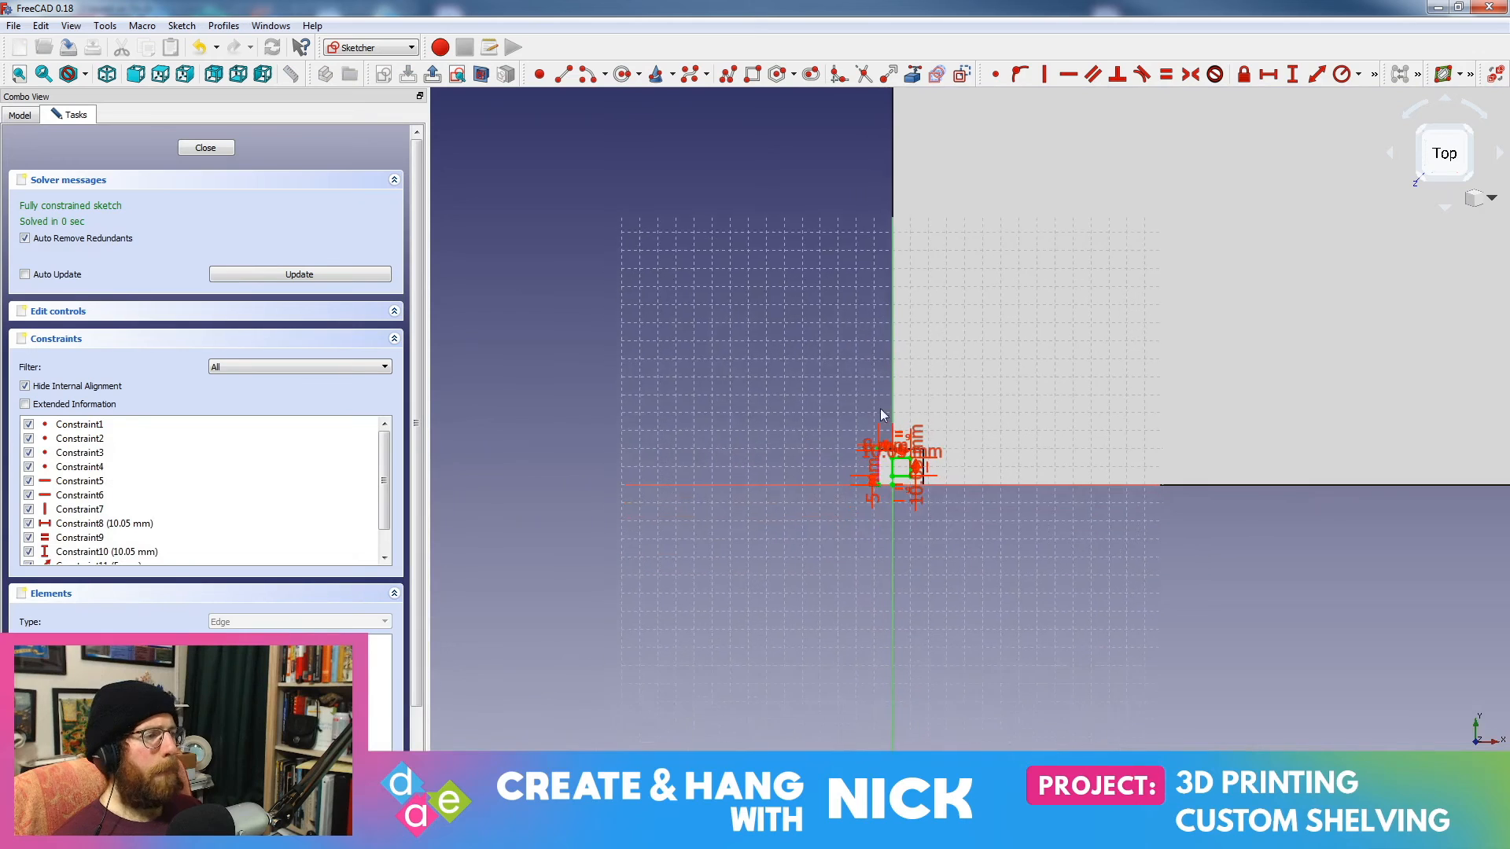
pyautogui.scroll(10, 880, 415)
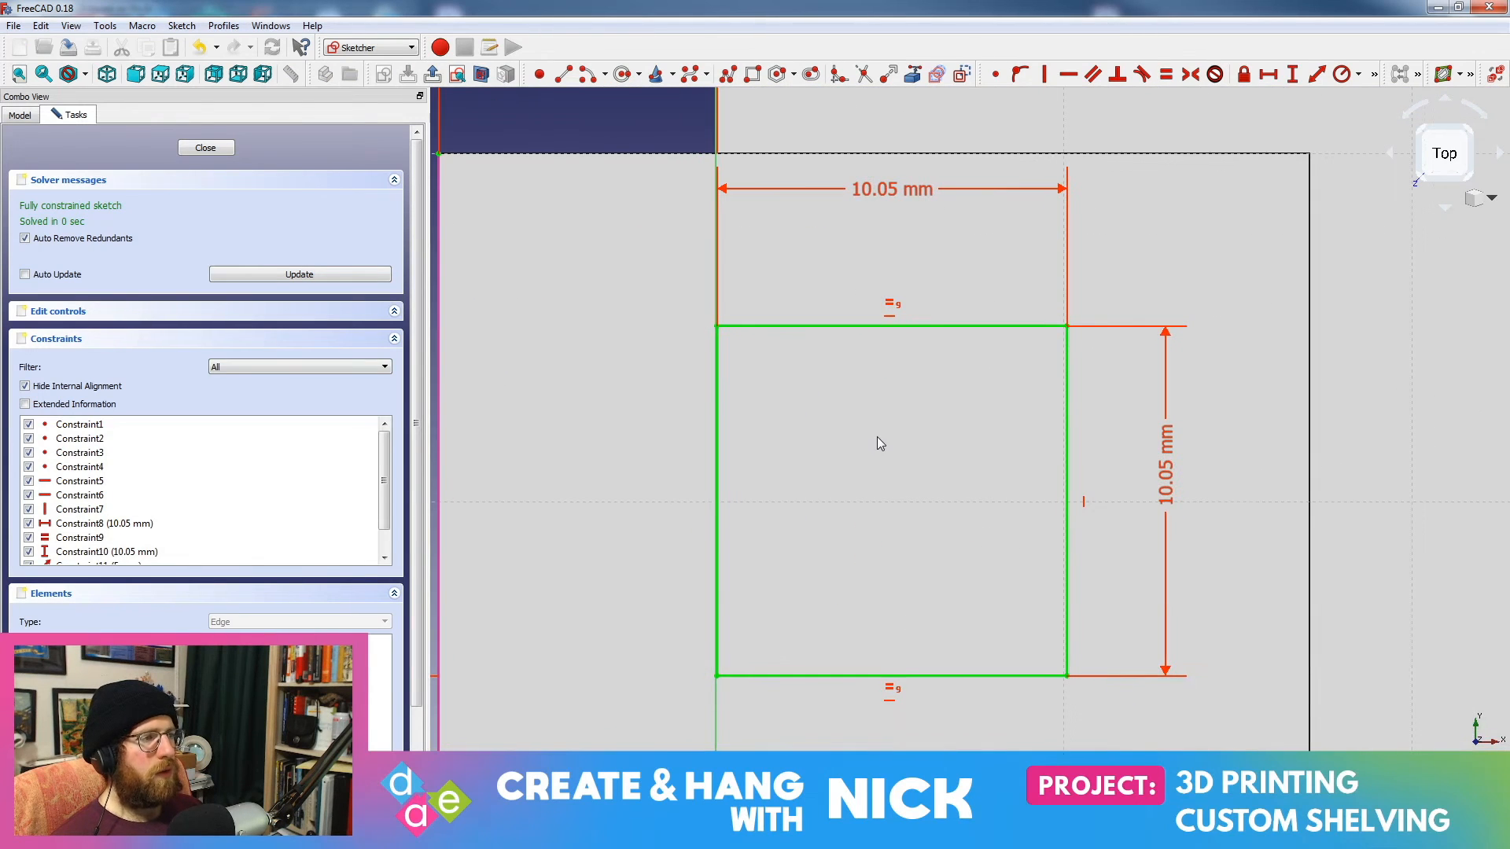
# Step: Close the open sketch, hide the Corner Support body, and keep Body002 visible
pyautogui.moveTo(890, 445)
pyautogui.mouseDown(button='middle')
pyautogui.moveTo(1031, 381)
pyautogui.moveTo(1031, 360)
pyautogui.mouseUp(button='middle')
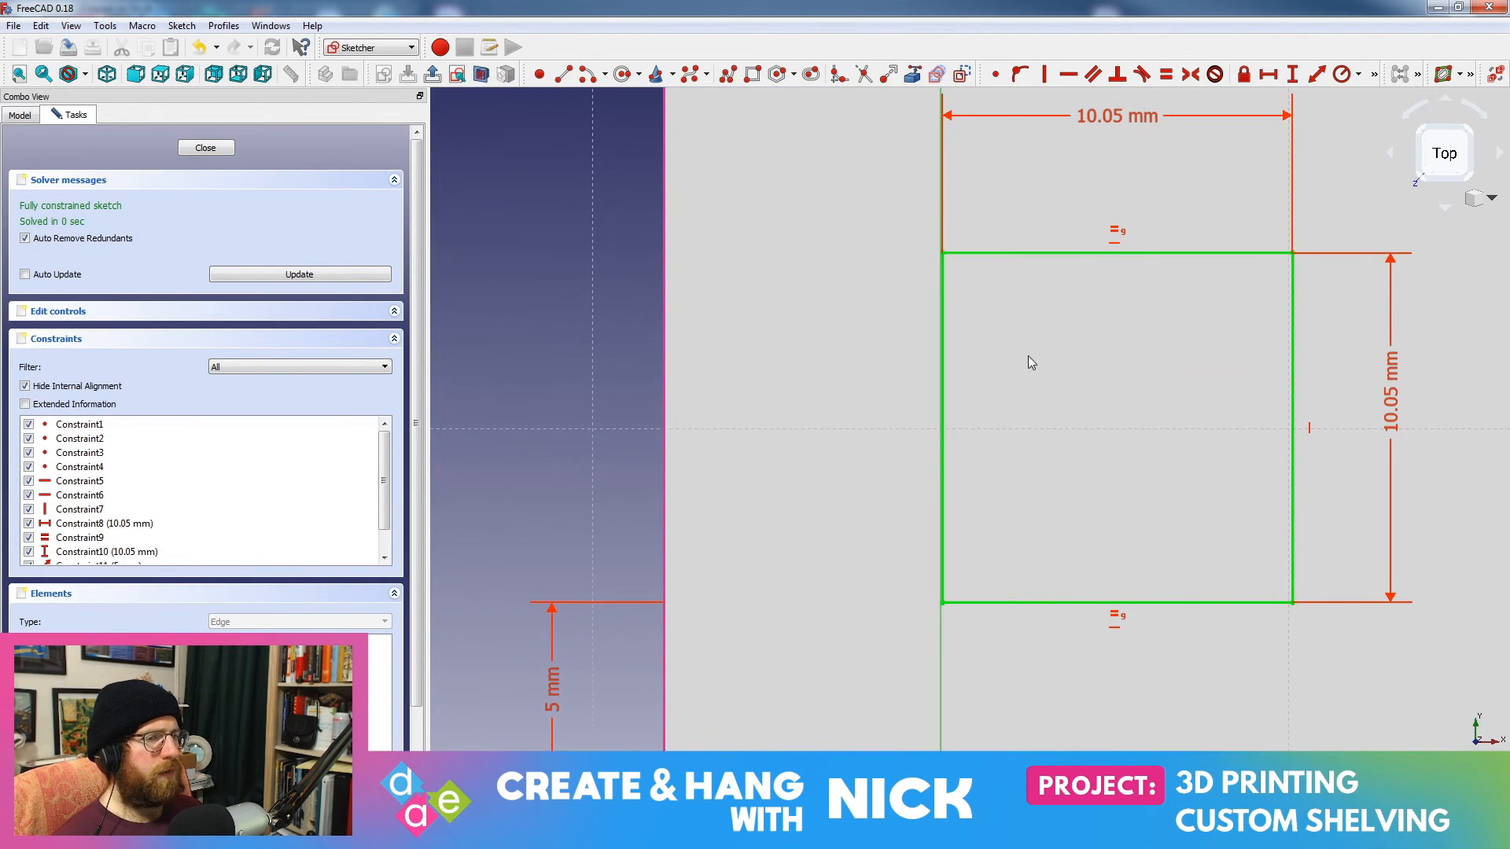
pyautogui.click(204, 149)
pyautogui.click(79, 305)
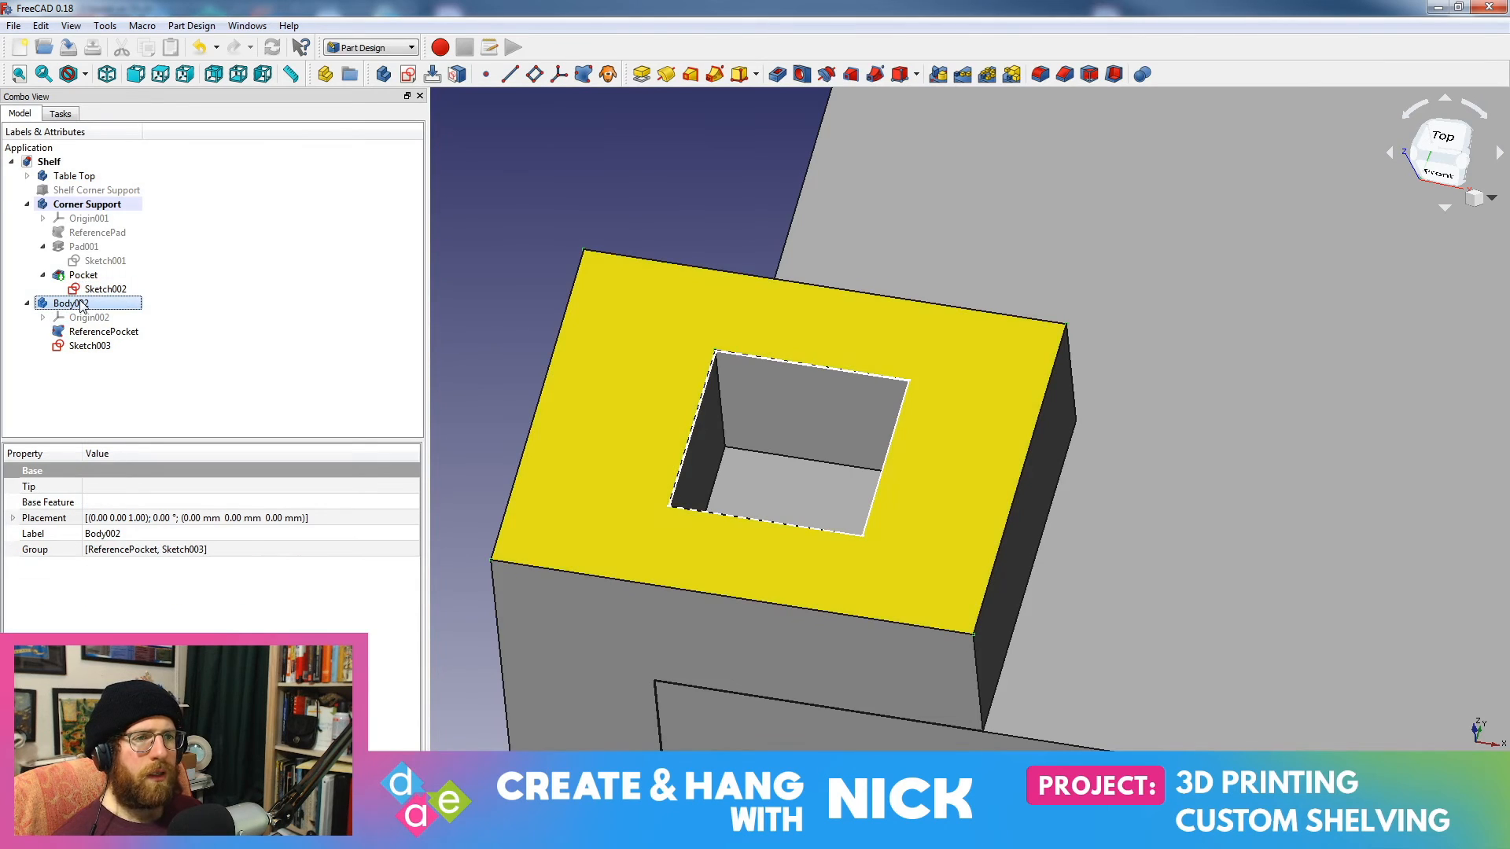
pyautogui.click(88, 206)
pyautogui.press('space')
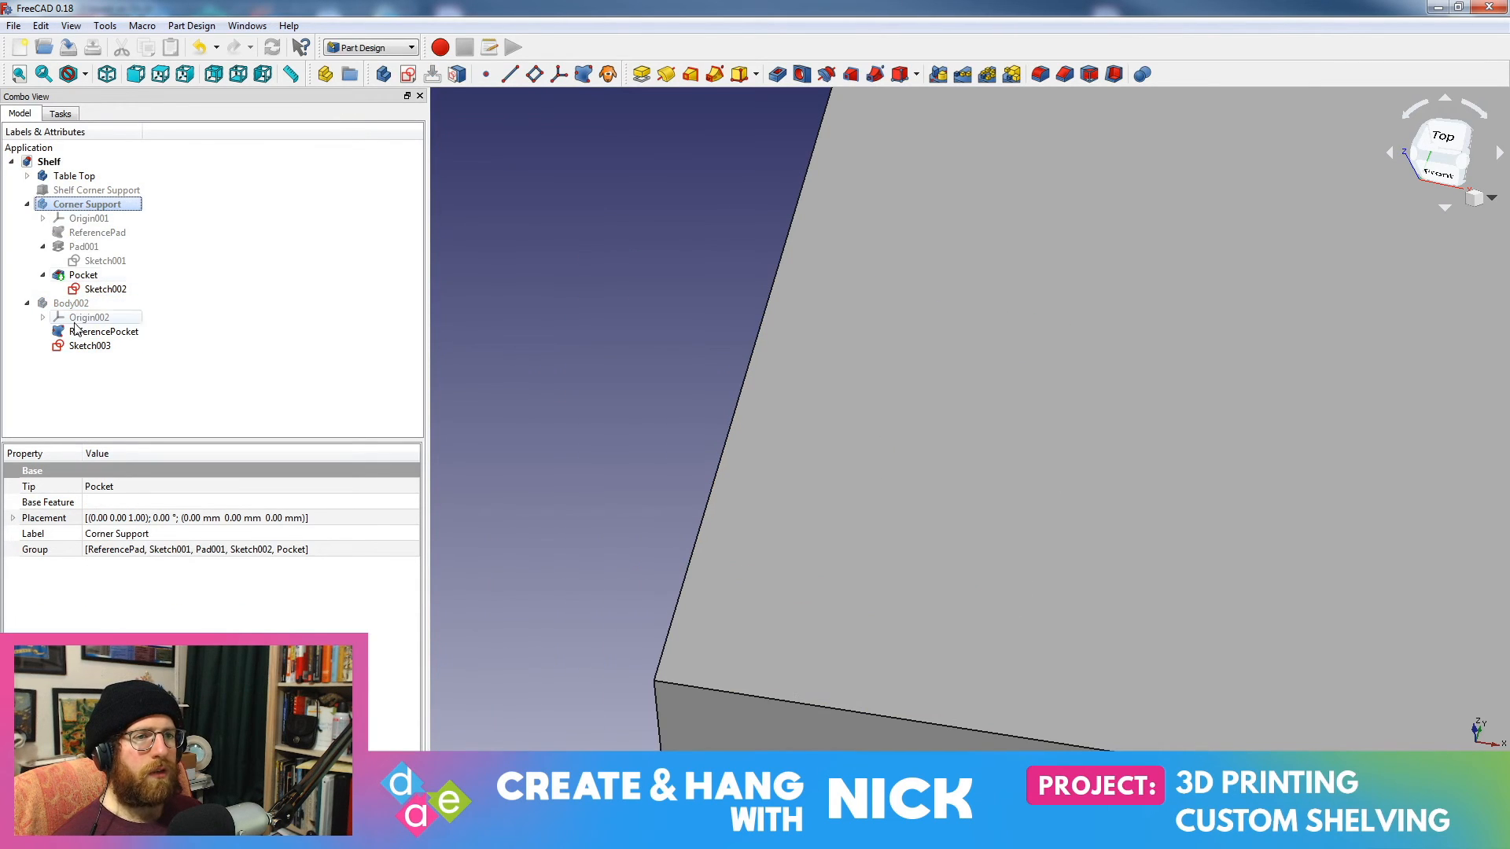
pyautogui.click(79, 304)
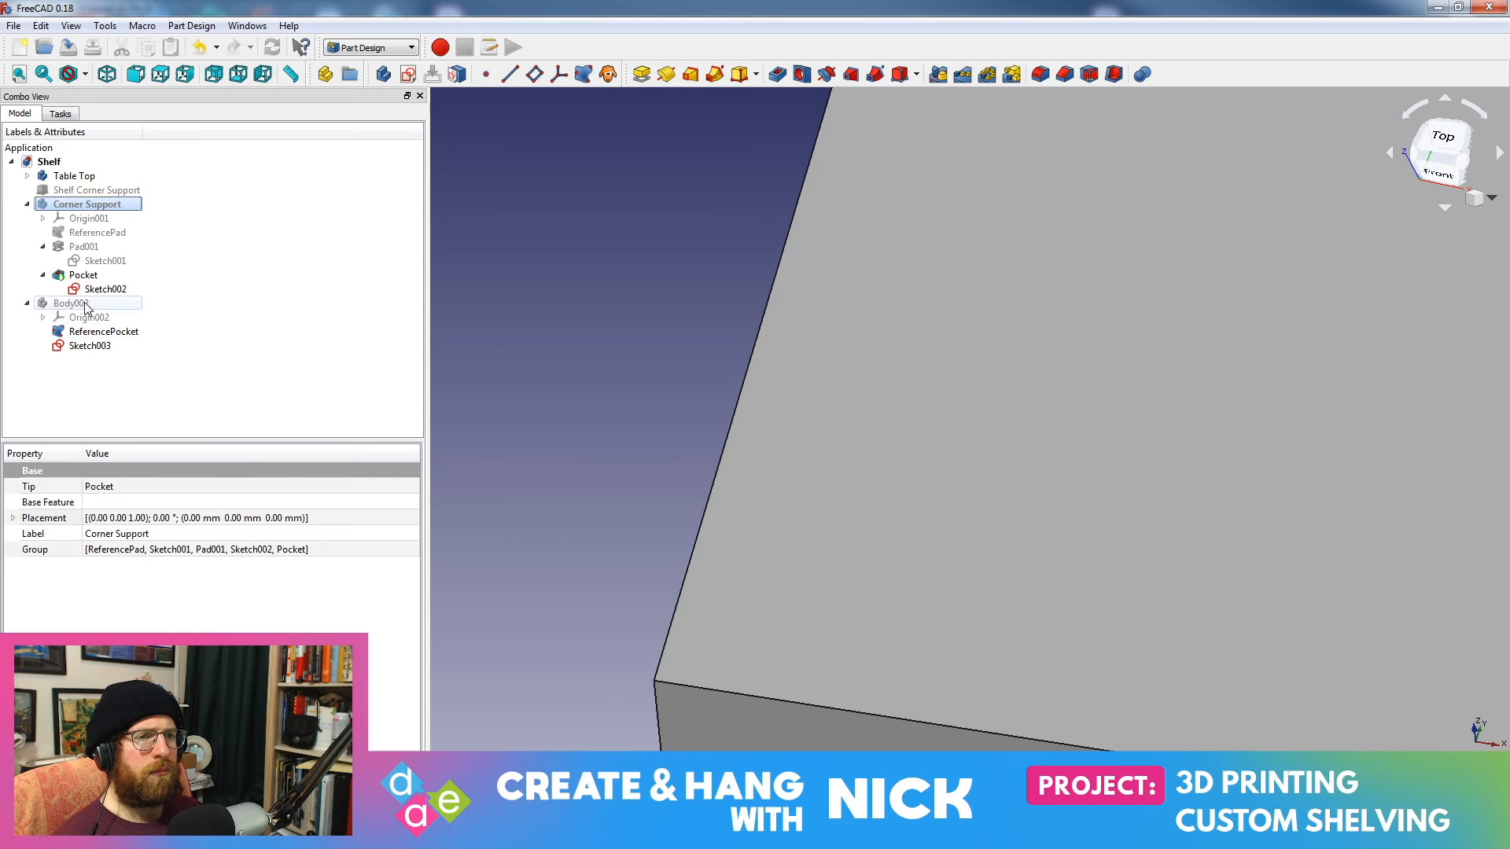
pyautogui.press('space')
# Step: Check the datum shape parameters of ReferencePocket in Body002 and leave them without changes
pyautogui.click(88, 333)
pyautogui.doubleClick(85, 334)
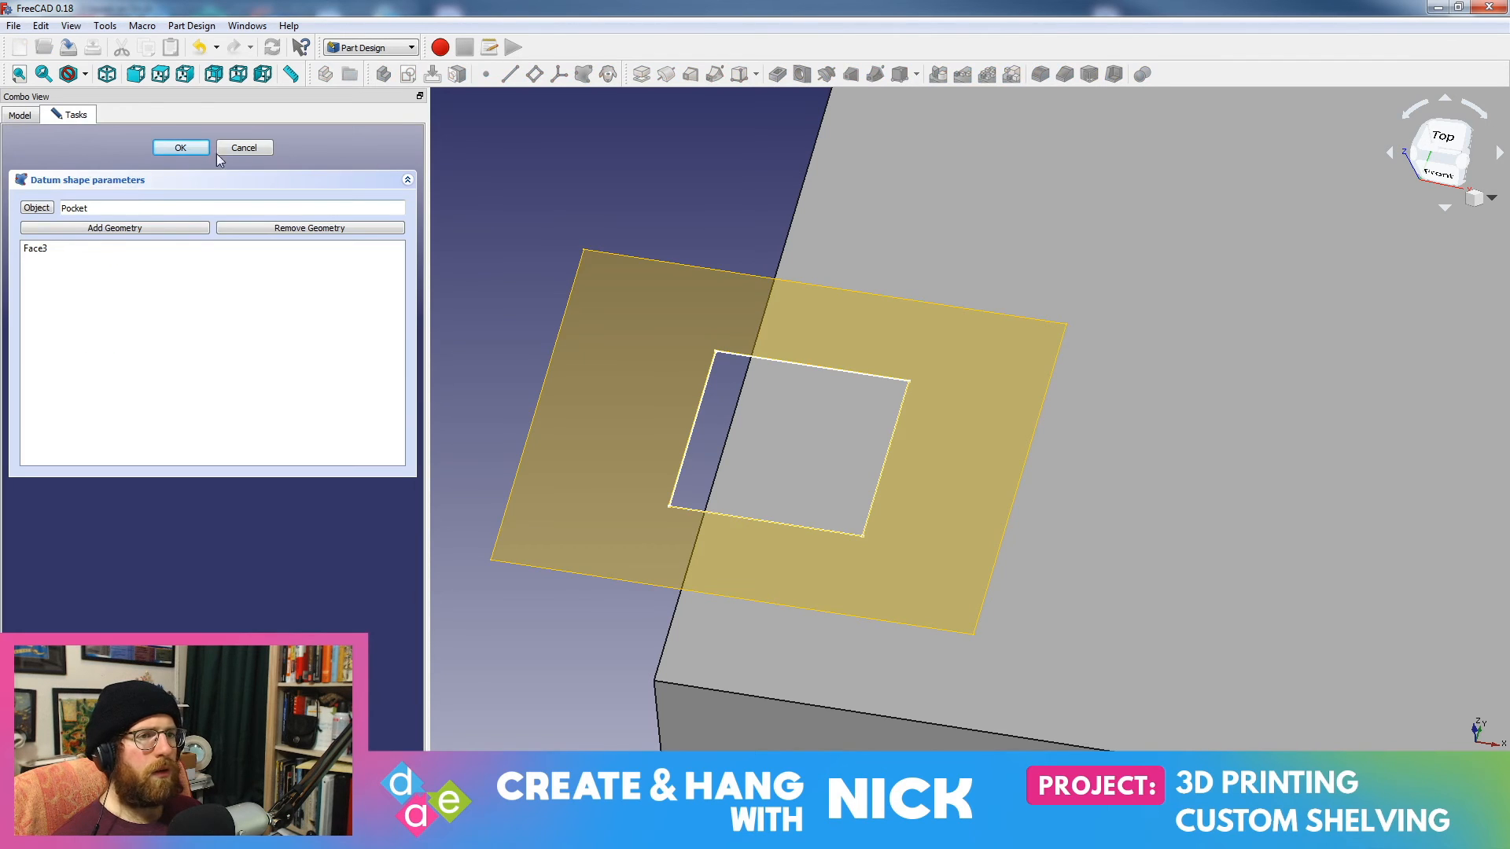
pyautogui.click(244, 148)
# Step: Open Sketch003 for editing and set the vertical offset between the inner square's corner and the pocket outline's corner to 25 µm
pyautogui.doubleClick(110, 348)
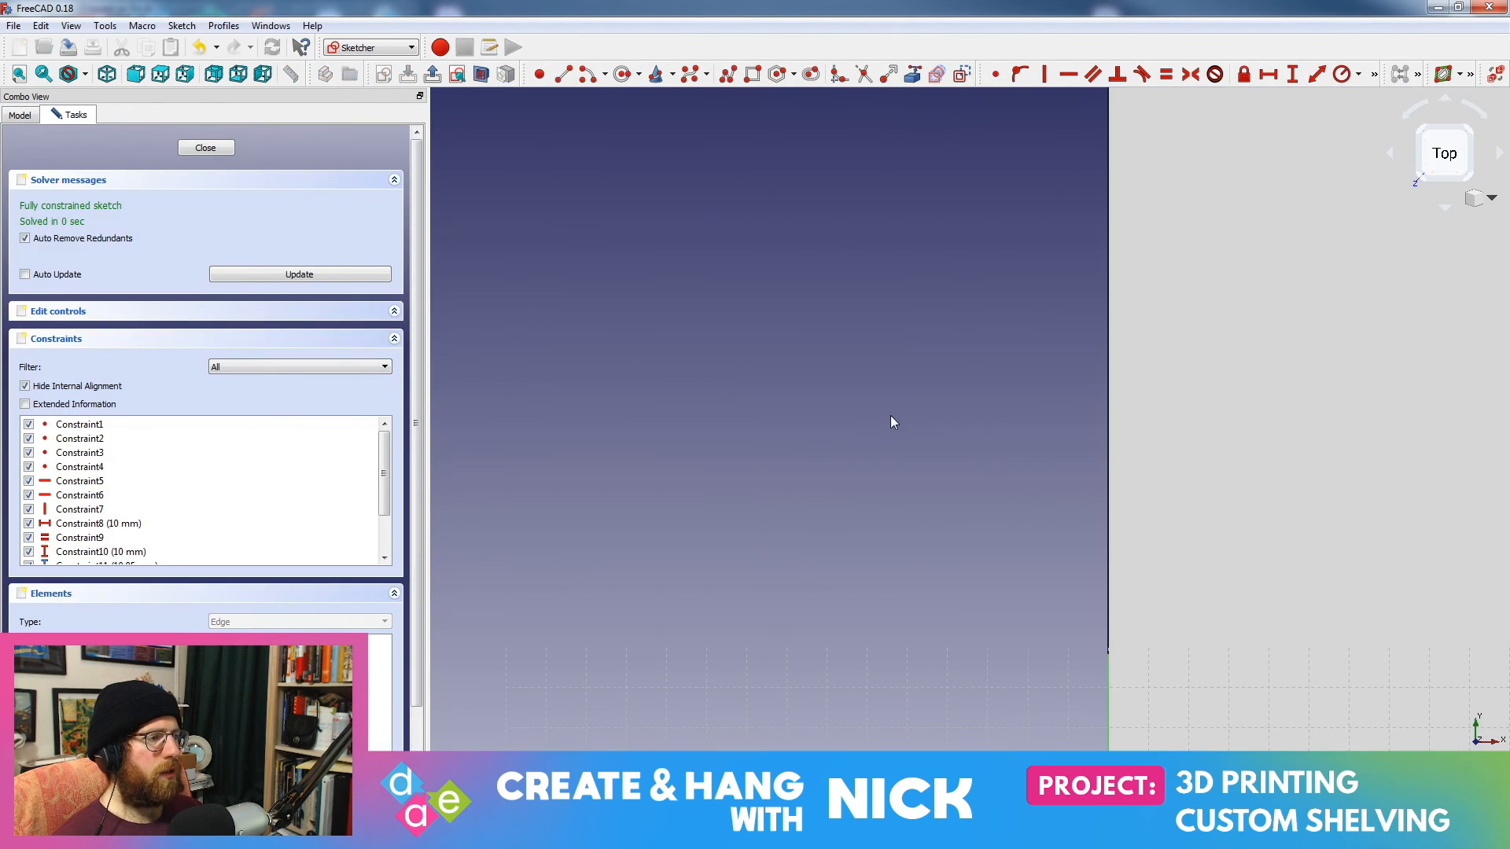
pyautogui.keyDown('alt'); pyautogui.moveTo(1030, 515); pyautogui.dragTo(672, 98, button='middle'); pyautogui.keyUp('alt')
pyautogui.keyDown('alt'); pyautogui.moveTo(765, 739); pyautogui.dragTo(869, 472, button='middle'); pyautogui.keyUp('alt')
pyautogui.keyDown('alt'); pyautogui.moveTo(867, 553); pyautogui.dragTo(866, 458, button='right'); pyautogui.keyUp('alt')
pyautogui.keyDown('alt'); pyautogui.moveTo(653, 620); pyautogui.dragTo(880, 443, button='middle'); pyautogui.keyUp('alt')
pyautogui.keyDown('alt'); pyautogui.moveTo(880, 443); pyautogui.dragTo(880, 356, button='right'); pyautogui.keyUp('alt')
pyautogui.keyDown('alt'); pyautogui.moveTo(691, 477); pyautogui.dragTo(1030, 336, button='middle'); pyautogui.keyUp('alt')
pyautogui.moveTo(699, 512)
pyautogui.keyDown('alt'); pyautogui.mouseDown(button='middle')
pyautogui.moveTo(1070, 357)
pyautogui.moveTo(1106, 362)
pyautogui.mouseUp(button='middle'); pyautogui.keyUp('alt')
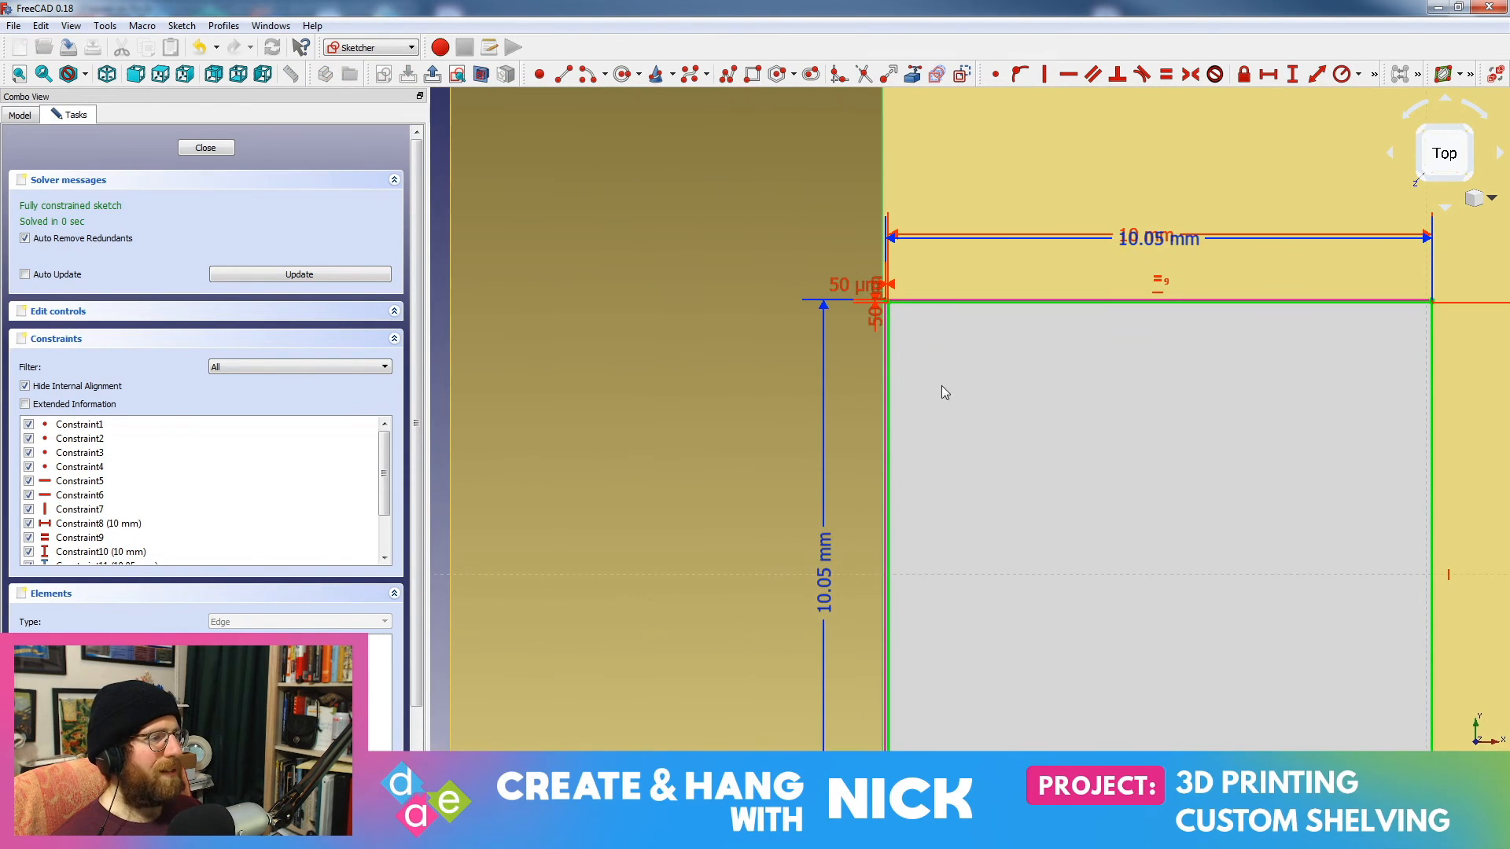
pyautogui.keyDown('alt'); pyautogui.moveTo(928, 429); pyautogui.dragTo(974, 502, button='middle'); pyautogui.keyUp('alt')
pyautogui.keyDown('alt'); pyautogui.moveTo(974, 501); pyautogui.dragTo(969, 393, button='right'); pyautogui.keyUp('alt')
pyautogui.keyDown('alt'); pyautogui.moveTo(692, 151); pyautogui.dragTo(693, 295, button='middle'); pyautogui.keyUp('alt')
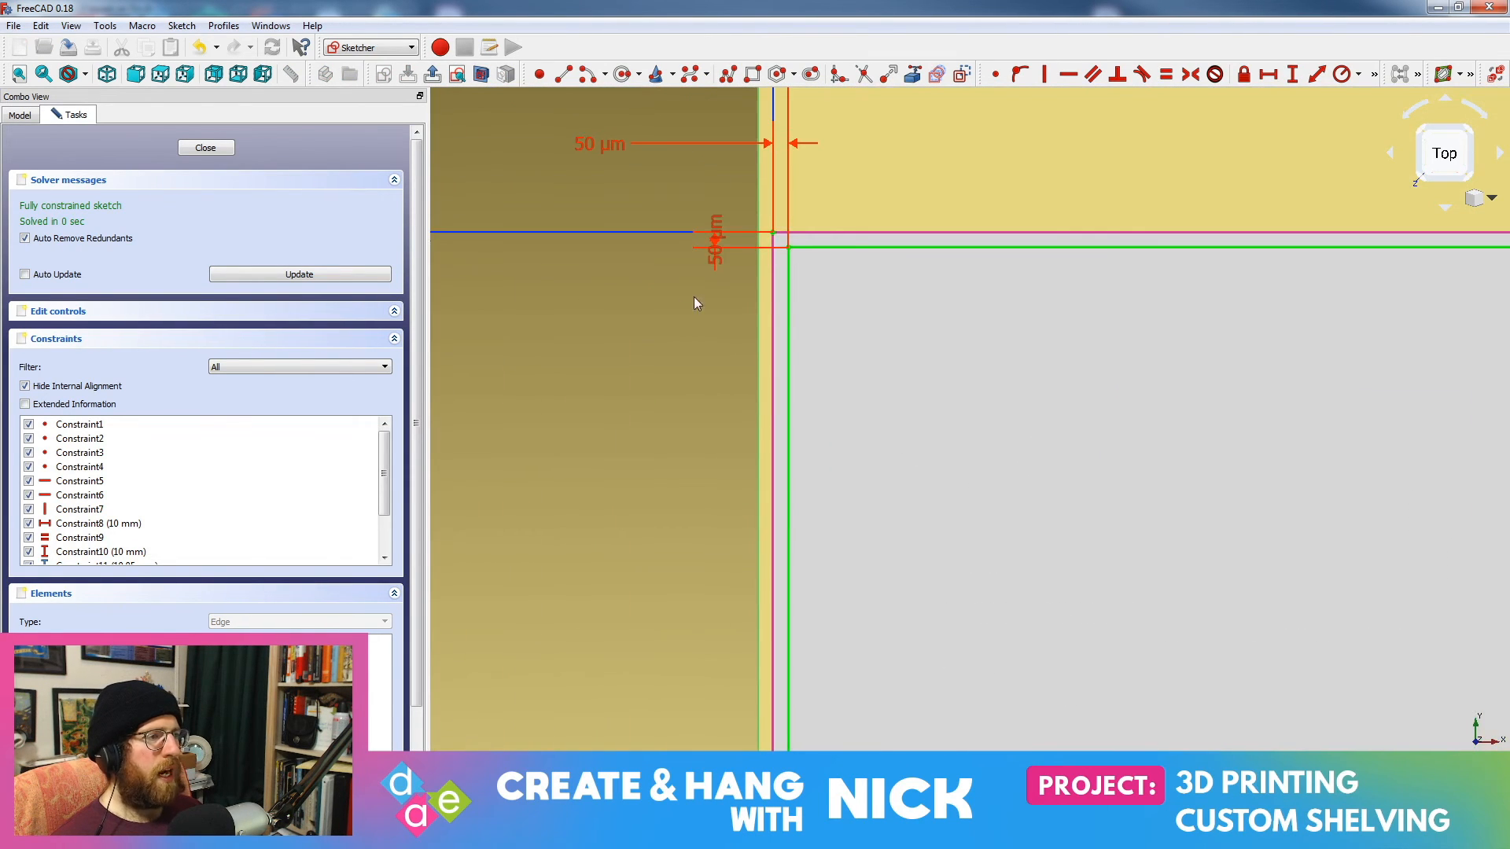
pyautogui.doubleClick(720, 251)
pyautogui.click(665, 259)
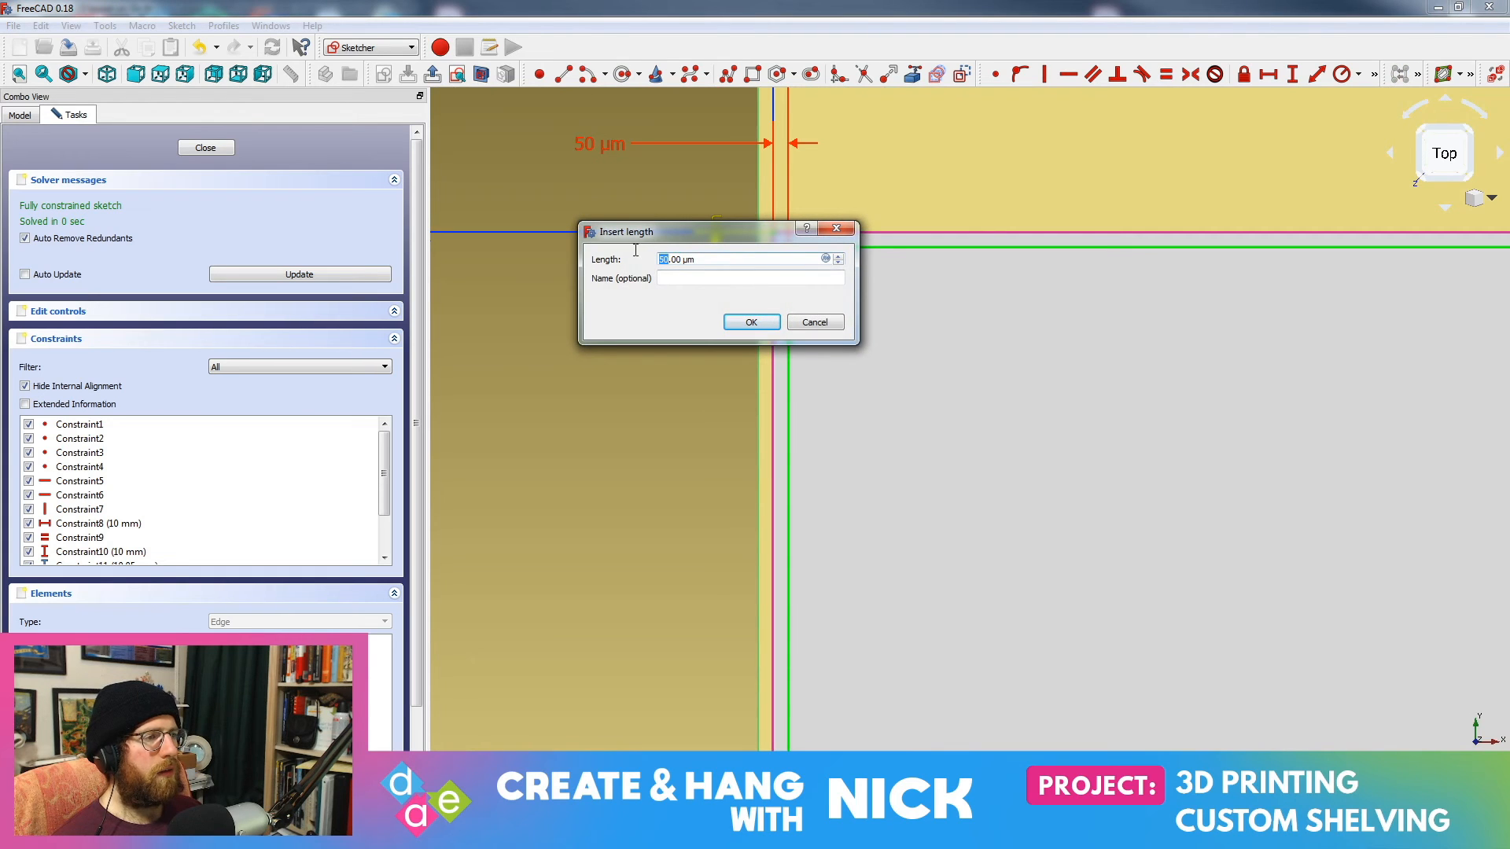
pyautogui.write('25')
pyautogui.press('Return')
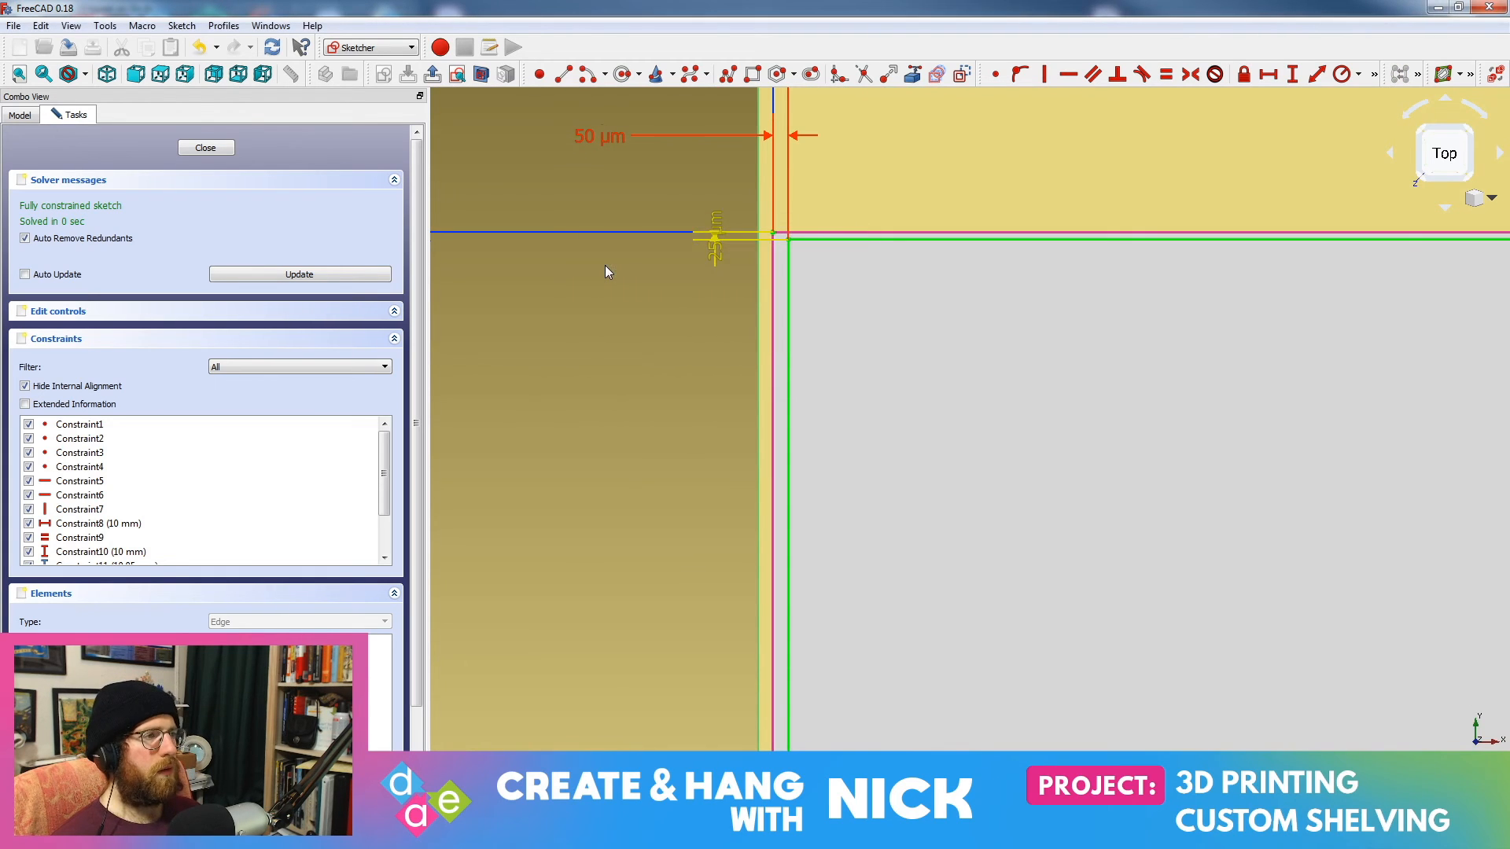
# Step: Set the horizontal offset between the inner square's corner and the pocket outline's corner to 25 µm
pyautogui.doubleClick(582, 138)
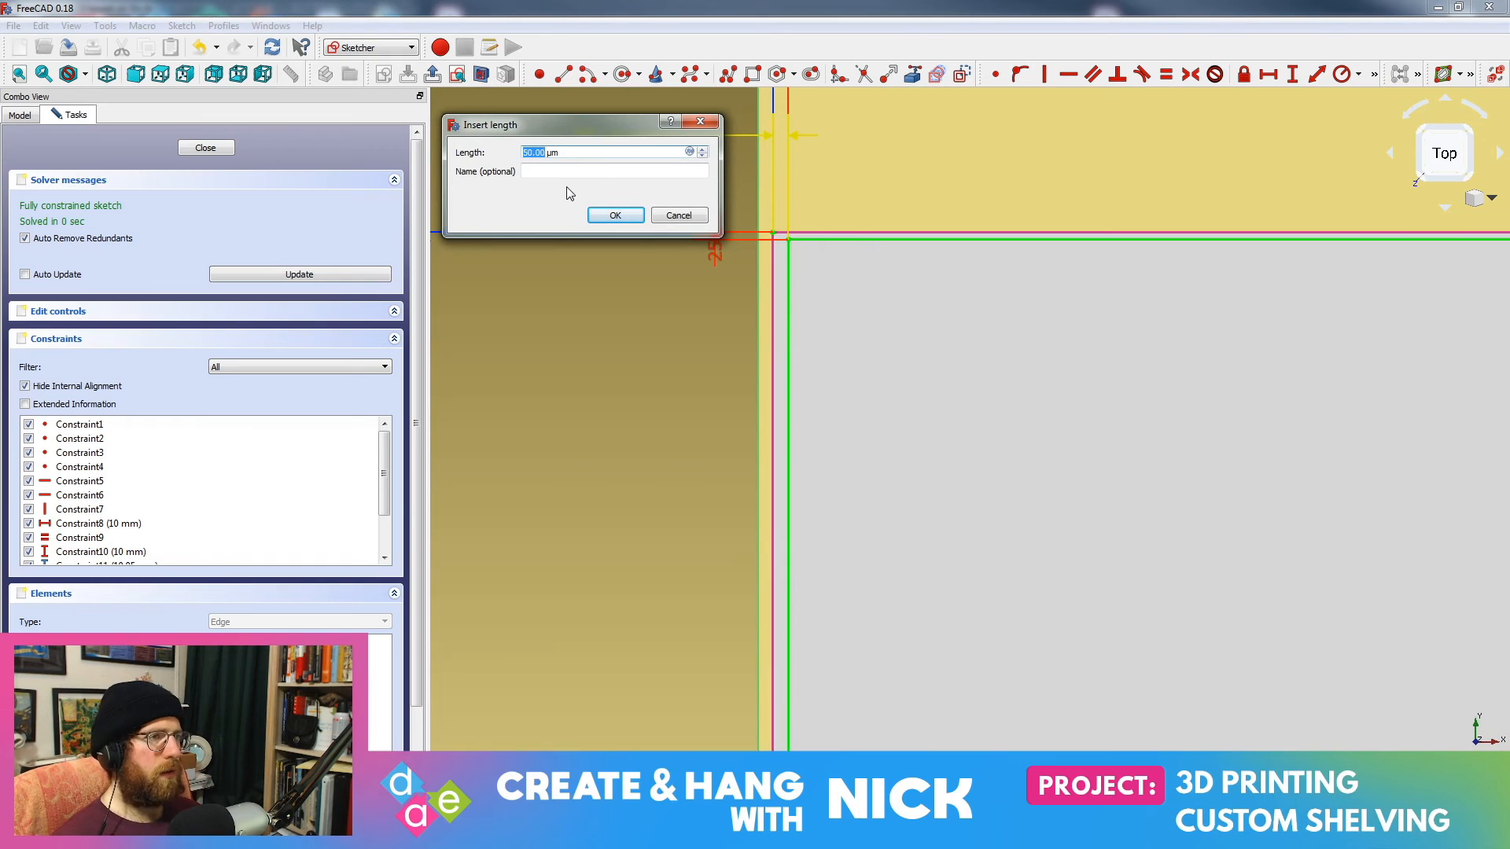
pyautogui.press('Left')
pyautogui.press('Left')
pyautogui.press('Left')
pyautogui.press('BackSpace')
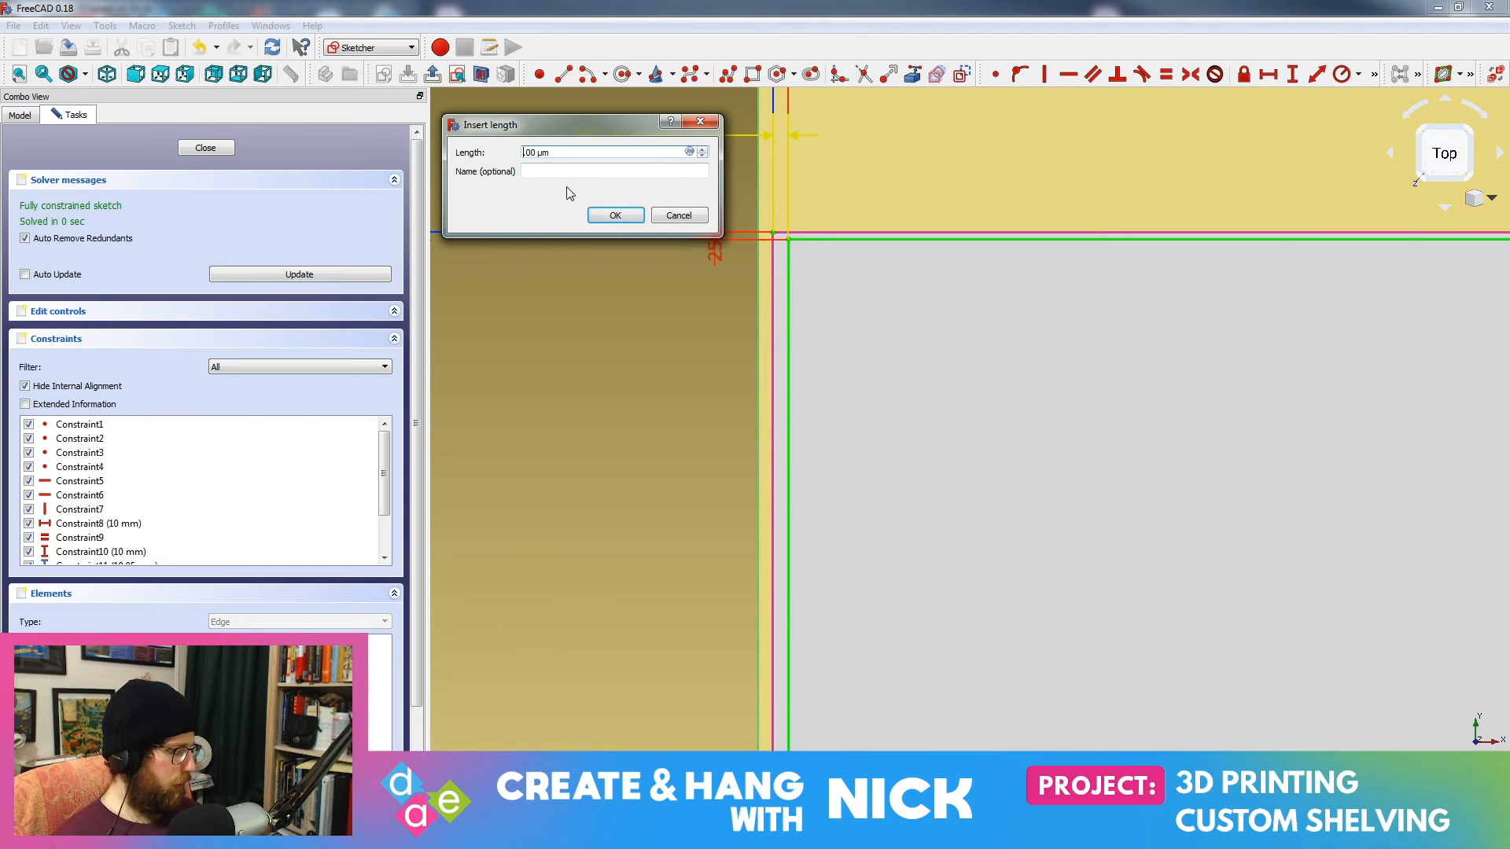
pyautogui.press('Return')
# Step: Examine the gap between the inner square and the pocket outline around the remaining corners, and close the sketch
pyautogui.scroll(-8, 919, 445)
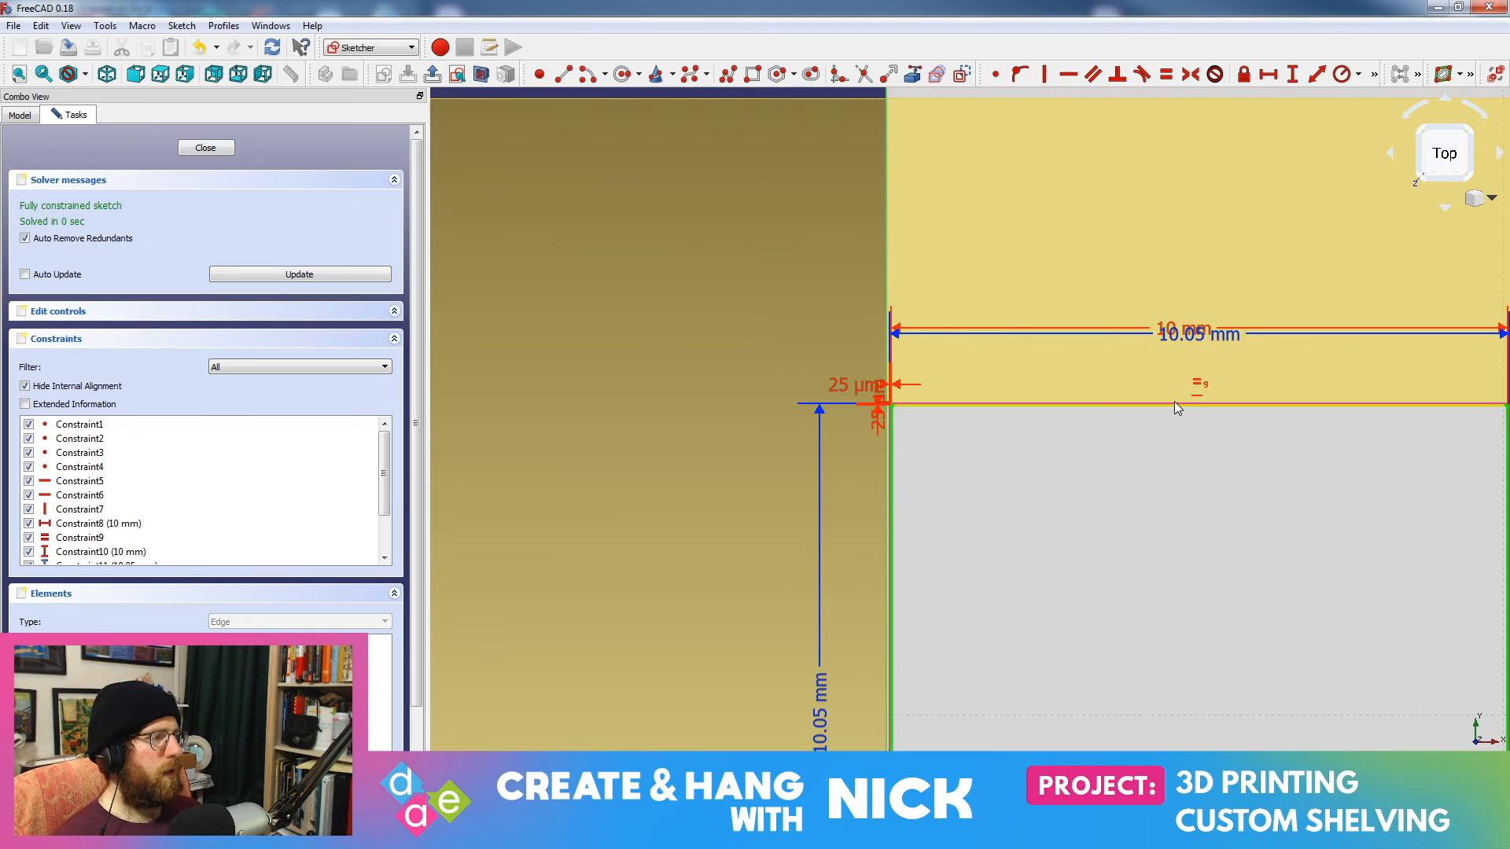
pyautogui.moveTo(1176, 405); pyautogui.dragTo(669, 409, button='middle')
pyautogui.scroll(8, 983, 429)
pyautogui.moveTo(1038, 476); pyautogui.dragTo(942, 563, button='middle')
pyautogui.scroll(5, 989, 494)
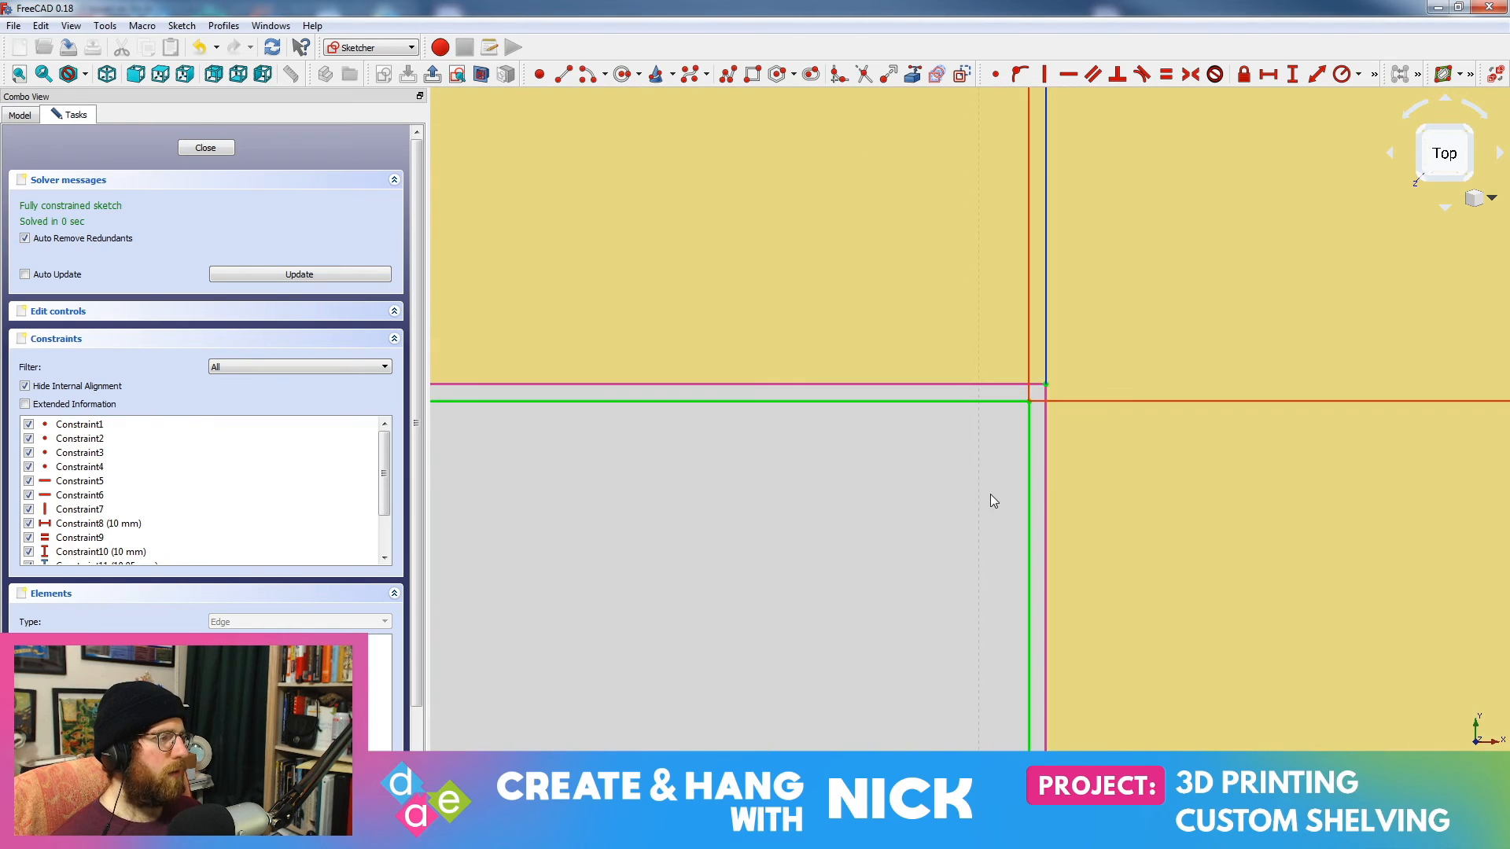
pyautogui.scroll(-13, 990, 494)
pyautogui.scroll(-6, 989, 494)
pyautogui.moveTo(808, 563); pyautogui.dragTo(902, 469, button='middle')
pyautogui.scroll(3, 906, 530)
pyautogui.moveTo(905, 529)
pyautogui.mouseDown(button='middle')
pyautogui.moveTo(1004, 485)
pyautogui.moveTo(793, 546)
pyautogui.mouseUp(button='middle')
pyautogui.scroll(2, 1007, 455)
pyautogui.click(208, 149)
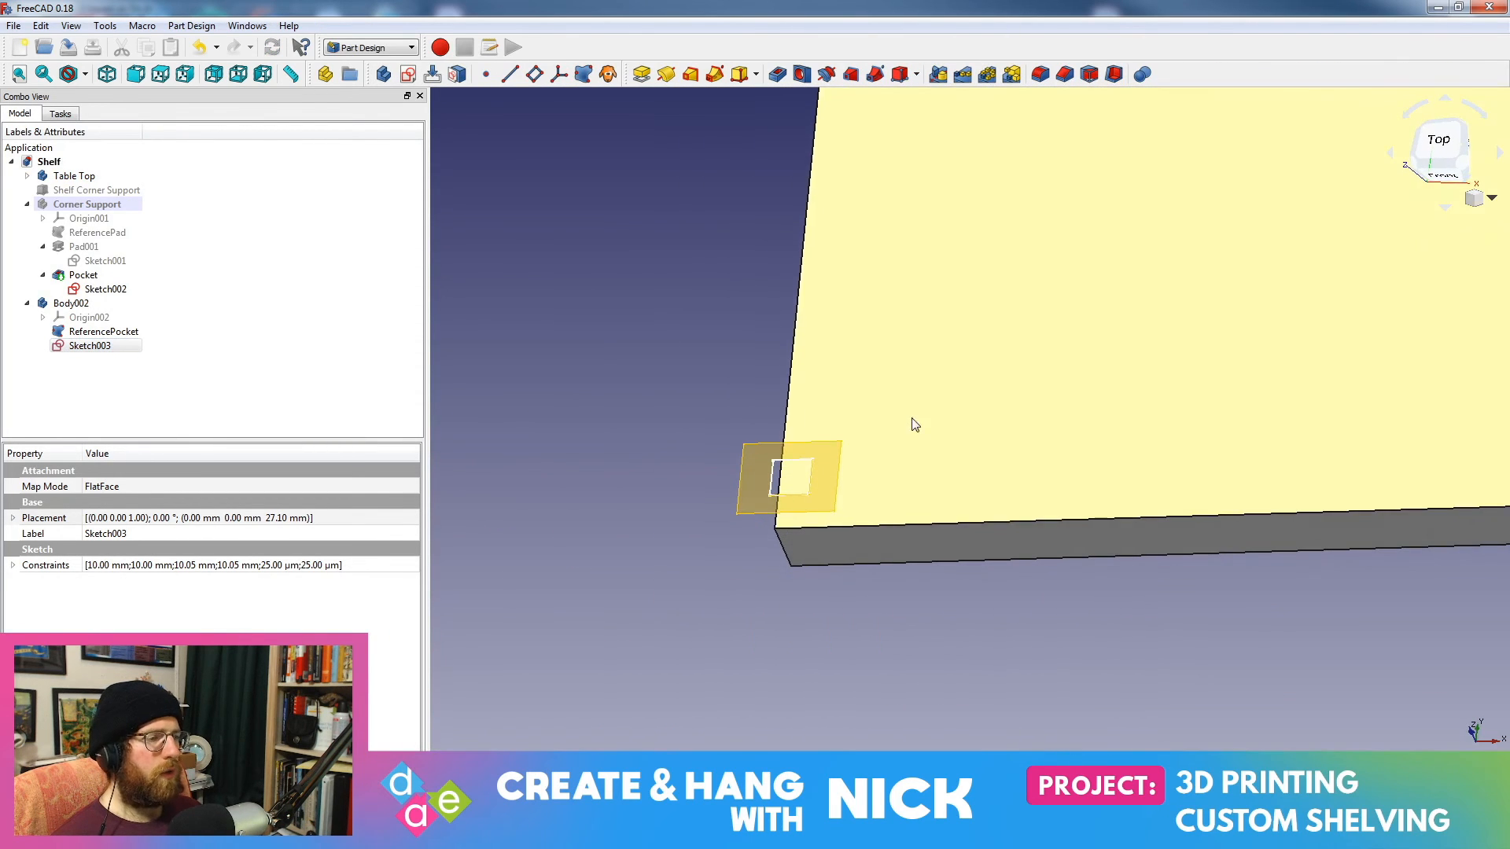
# Step: Try to pad Sketch003 with a dependent copy of the reference, using the Two dimensions type
pyautogui.click(88, 346)
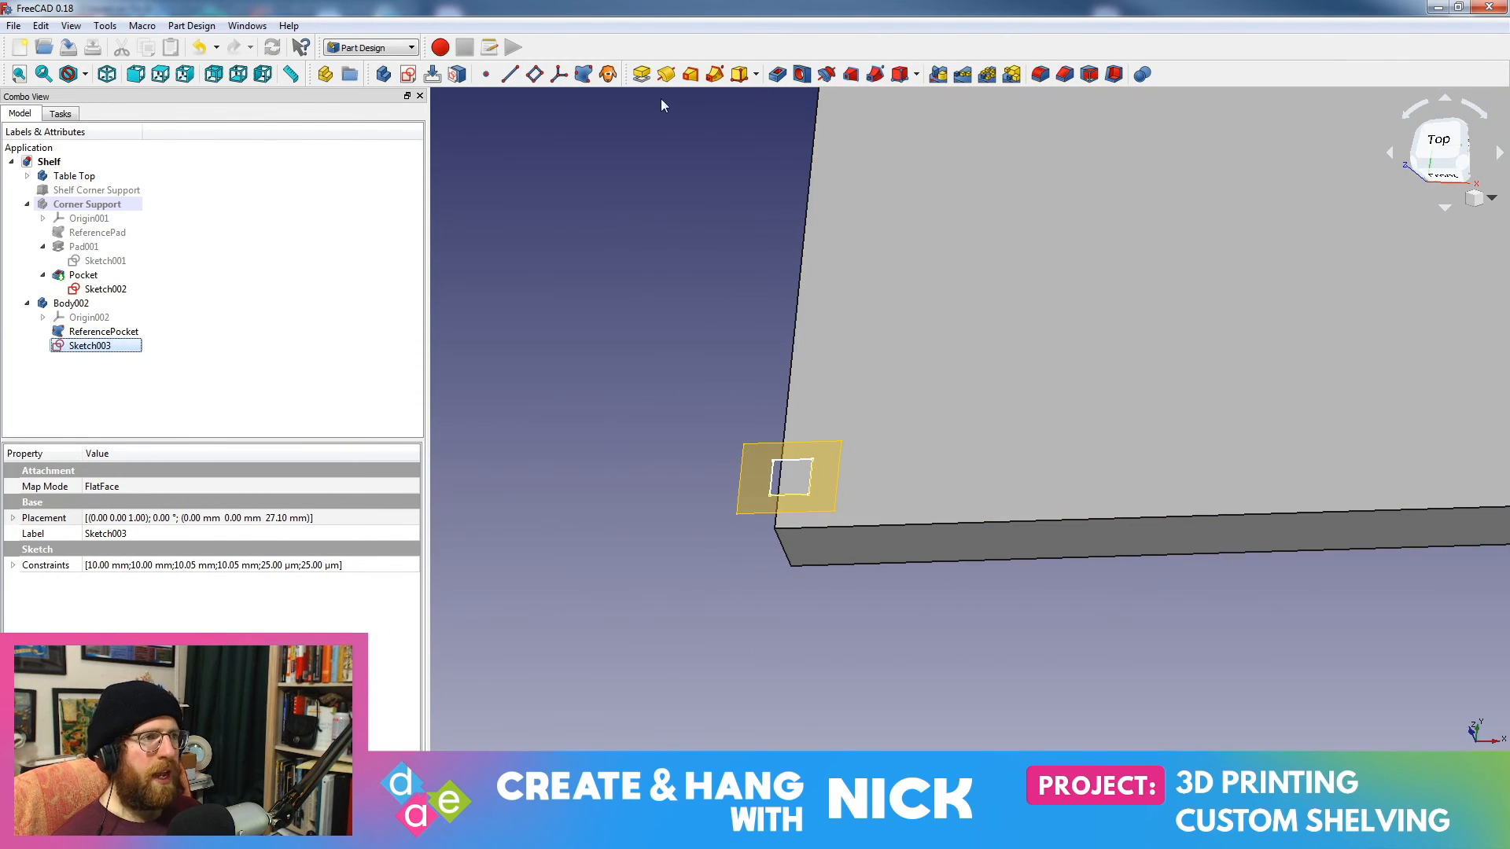
pyautogui.click(642, 77)
pyautogui.click(674, 392)
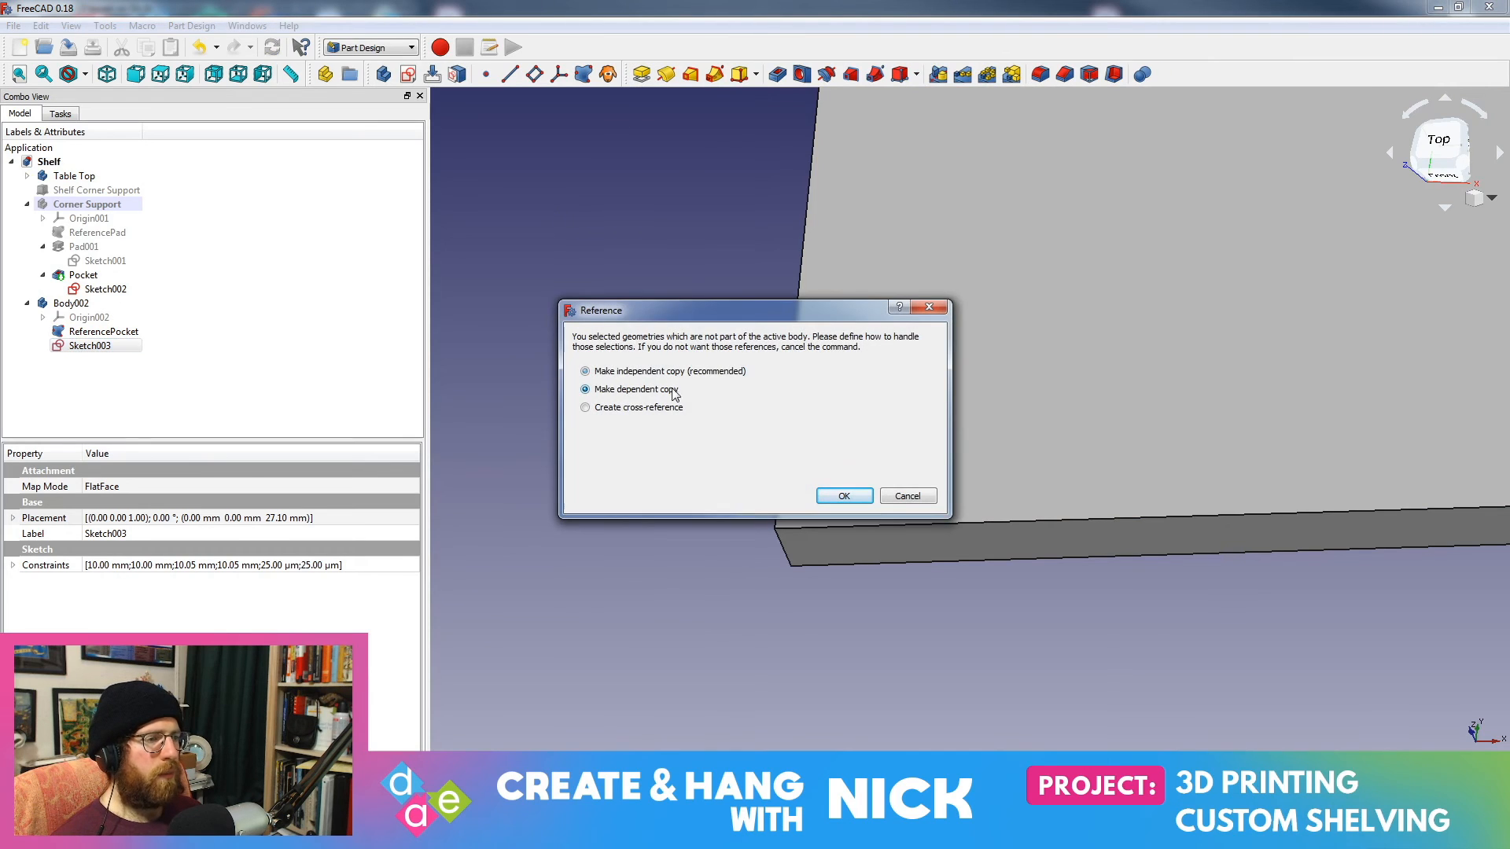
pyautogui.click(840, 497)
pyautogui.click(265, 208)
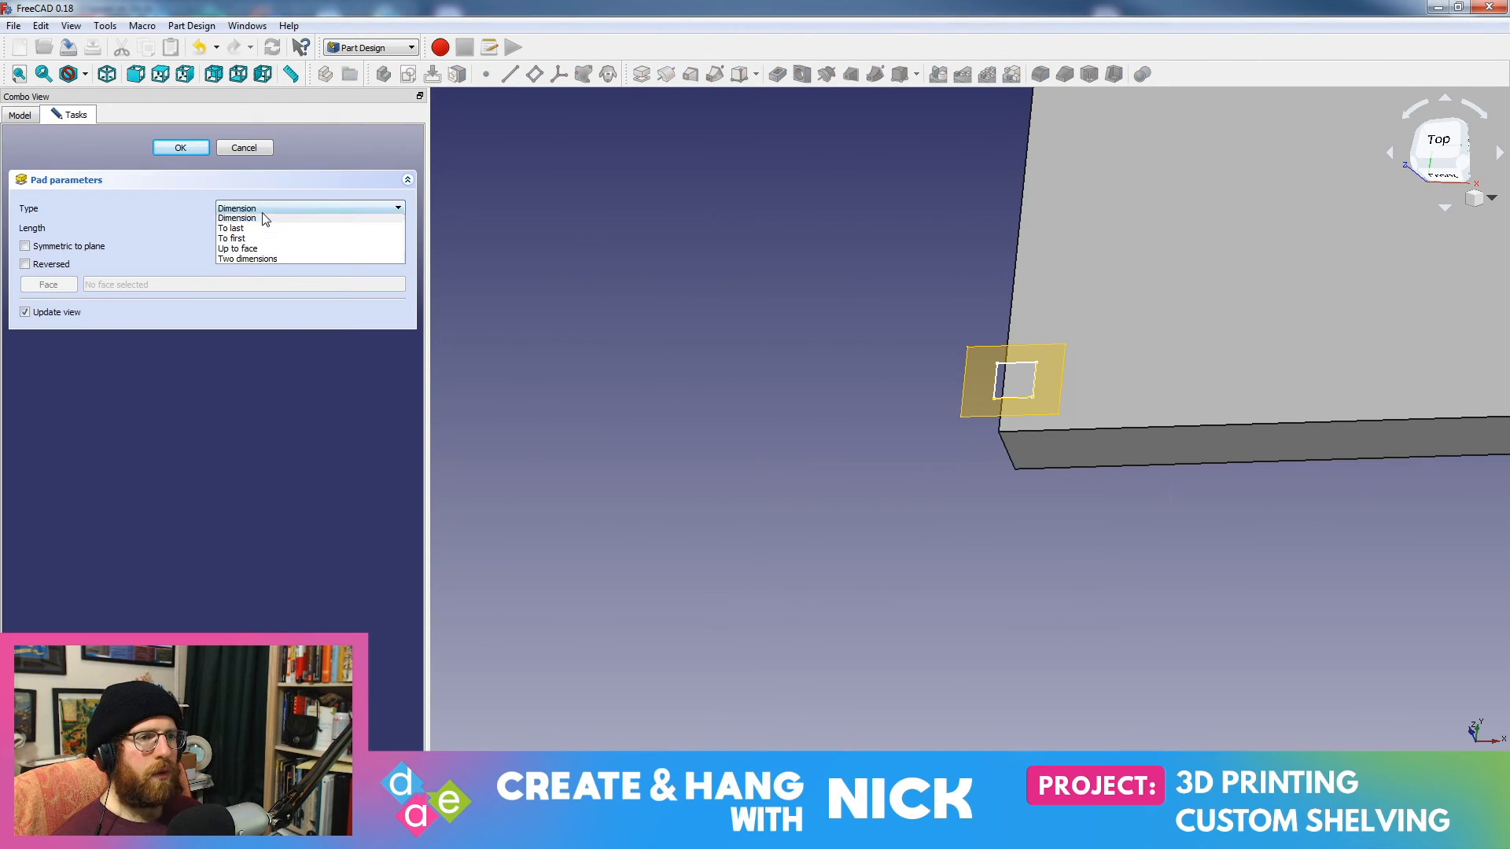
pyautogui.click(254, 262)
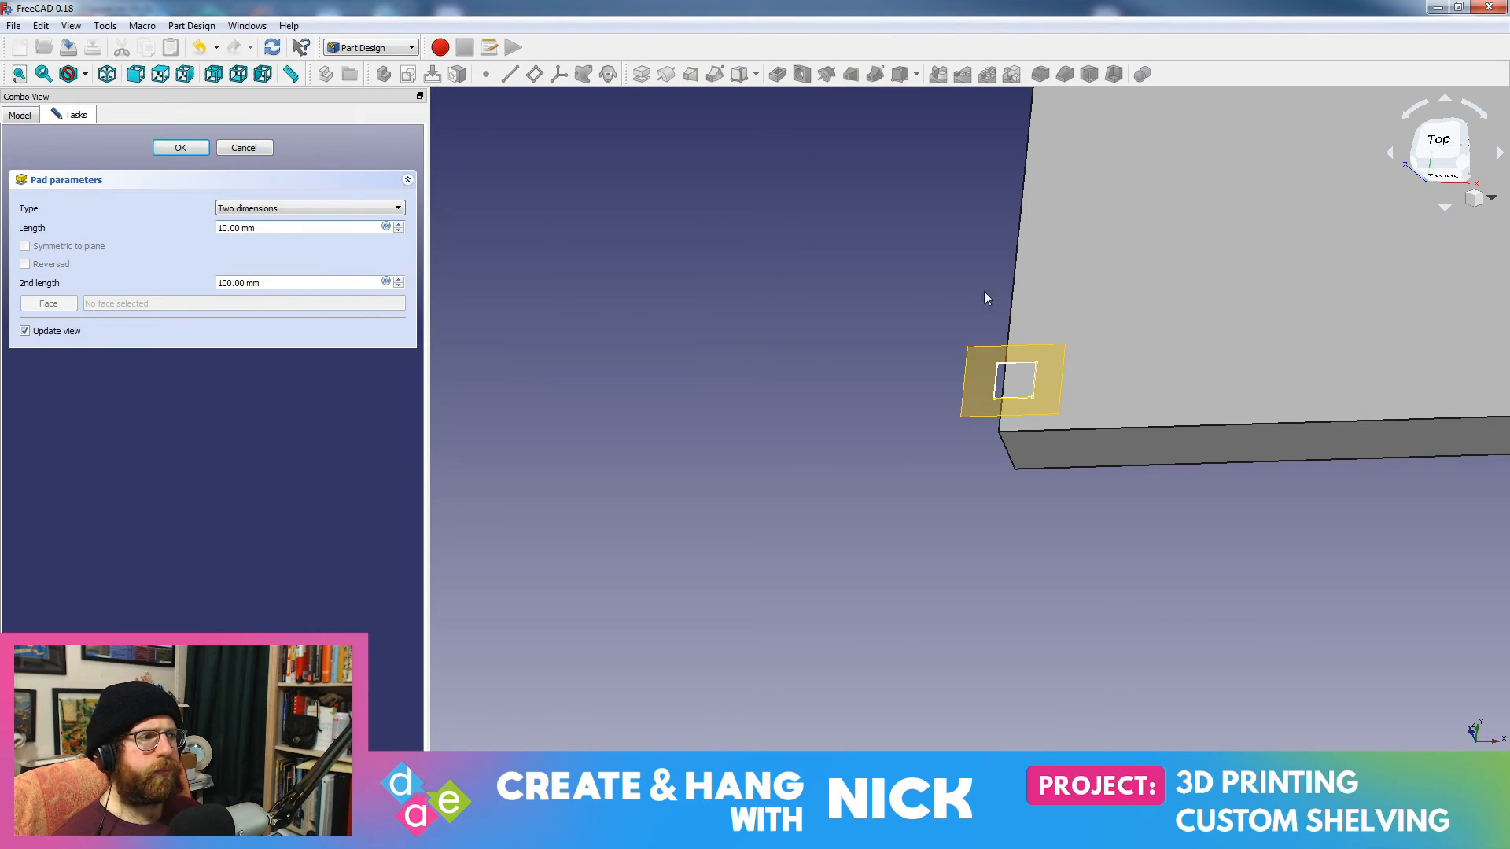
pyautogui.moveTo(986, 297)
pyautogui.mouseDown(button='middle')
pyautogui.moveTo(933, 425)
pyautogui.moveTo(964, 266)
pyautogui.moveTo(934, 506)
pyautogui.moveTo(980, 442)
pyautogui.moveTo(961, 563)
pyautogui.mouseUp(button='middle')
pyautogui.scroll(4, 1010, 362)
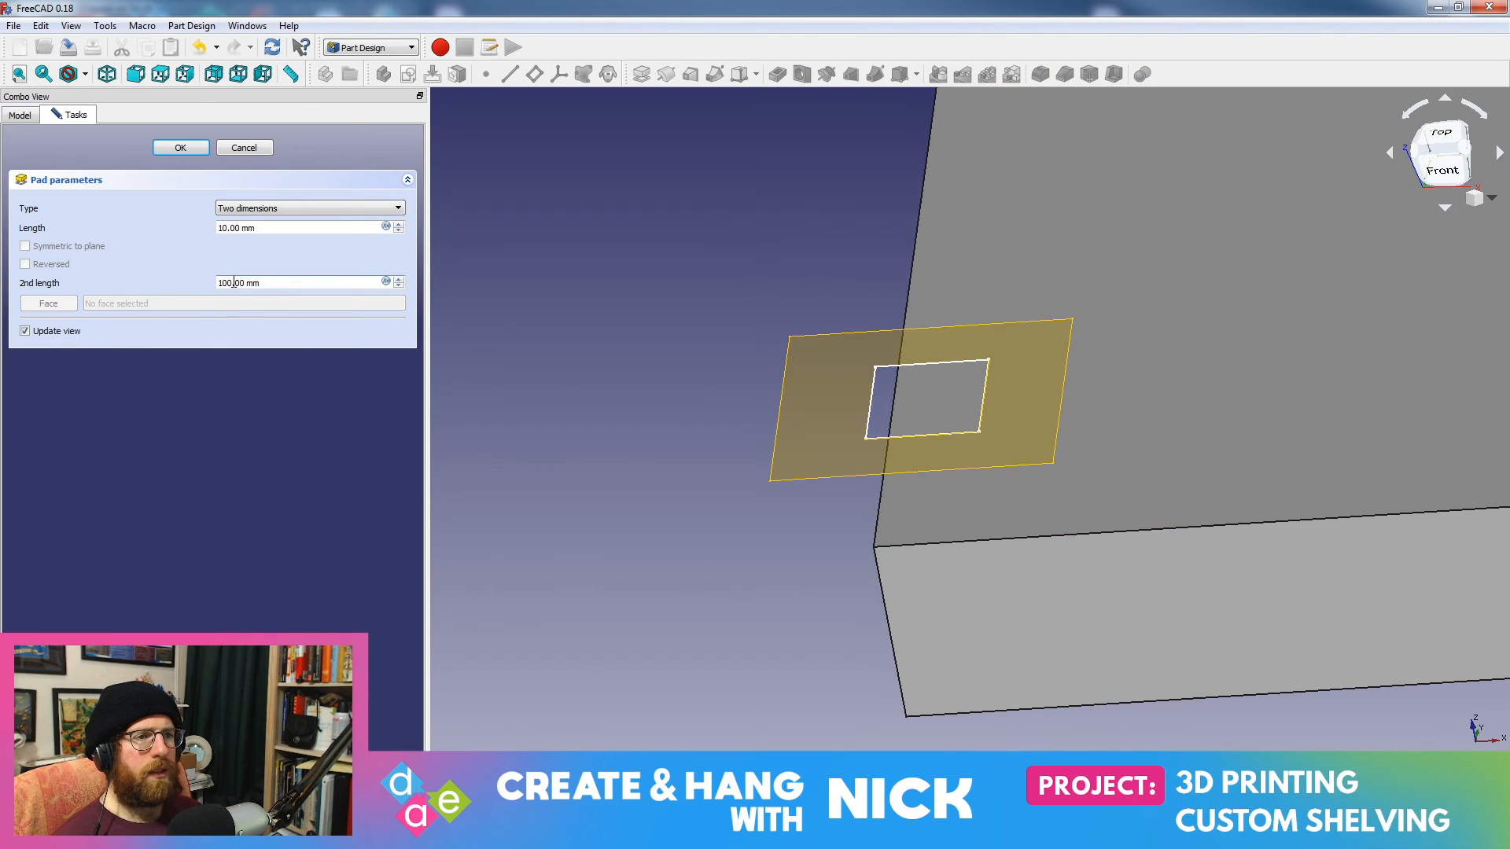
# Step: Try a pad length of 222 mm with a second length of 8 mm, and cancel the pad
pyautogui.write('8')
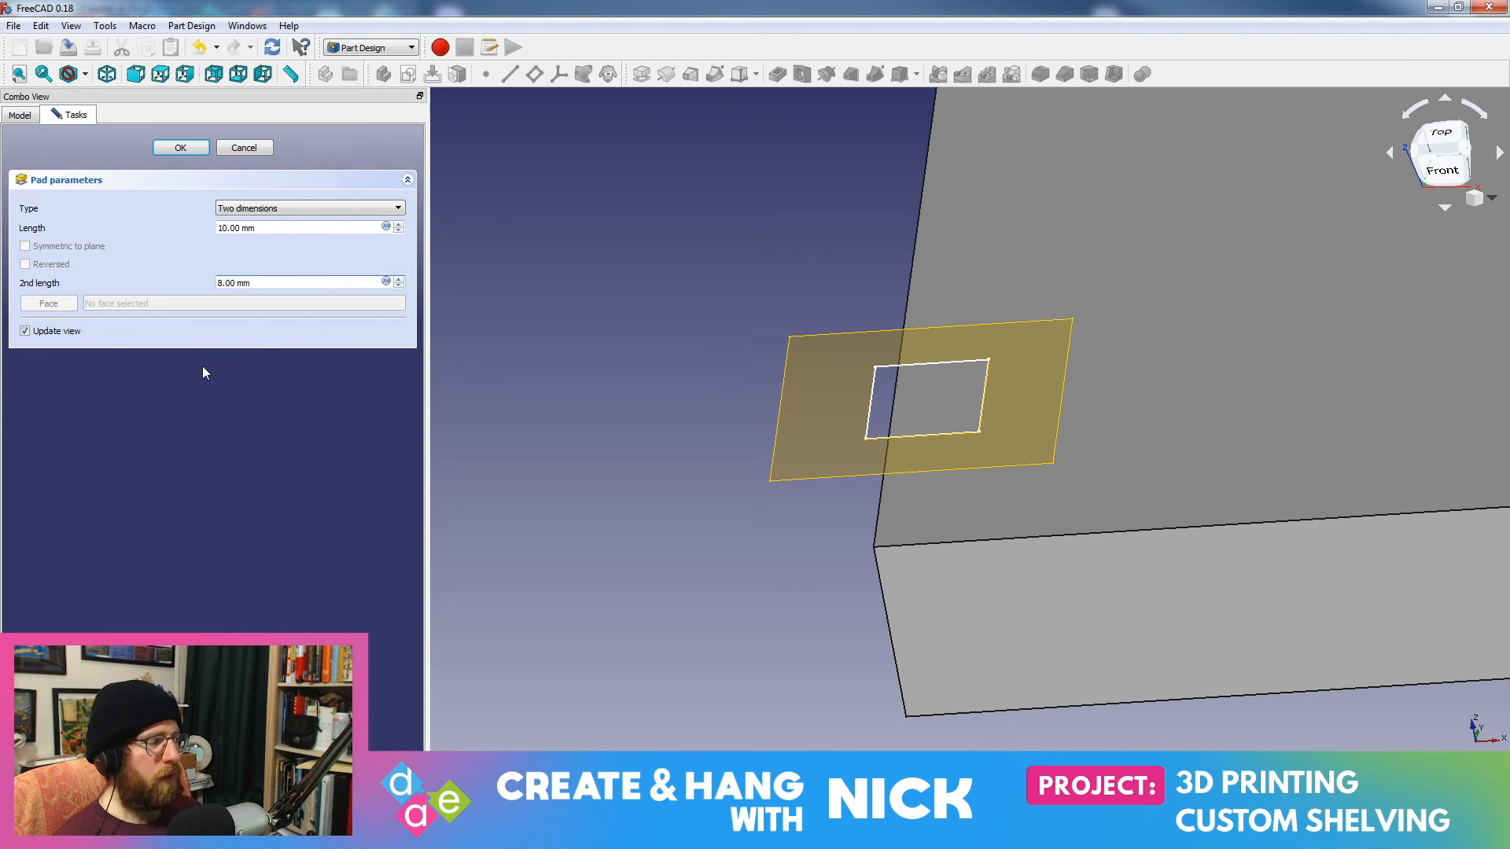
pyautogui.click(239, 225)
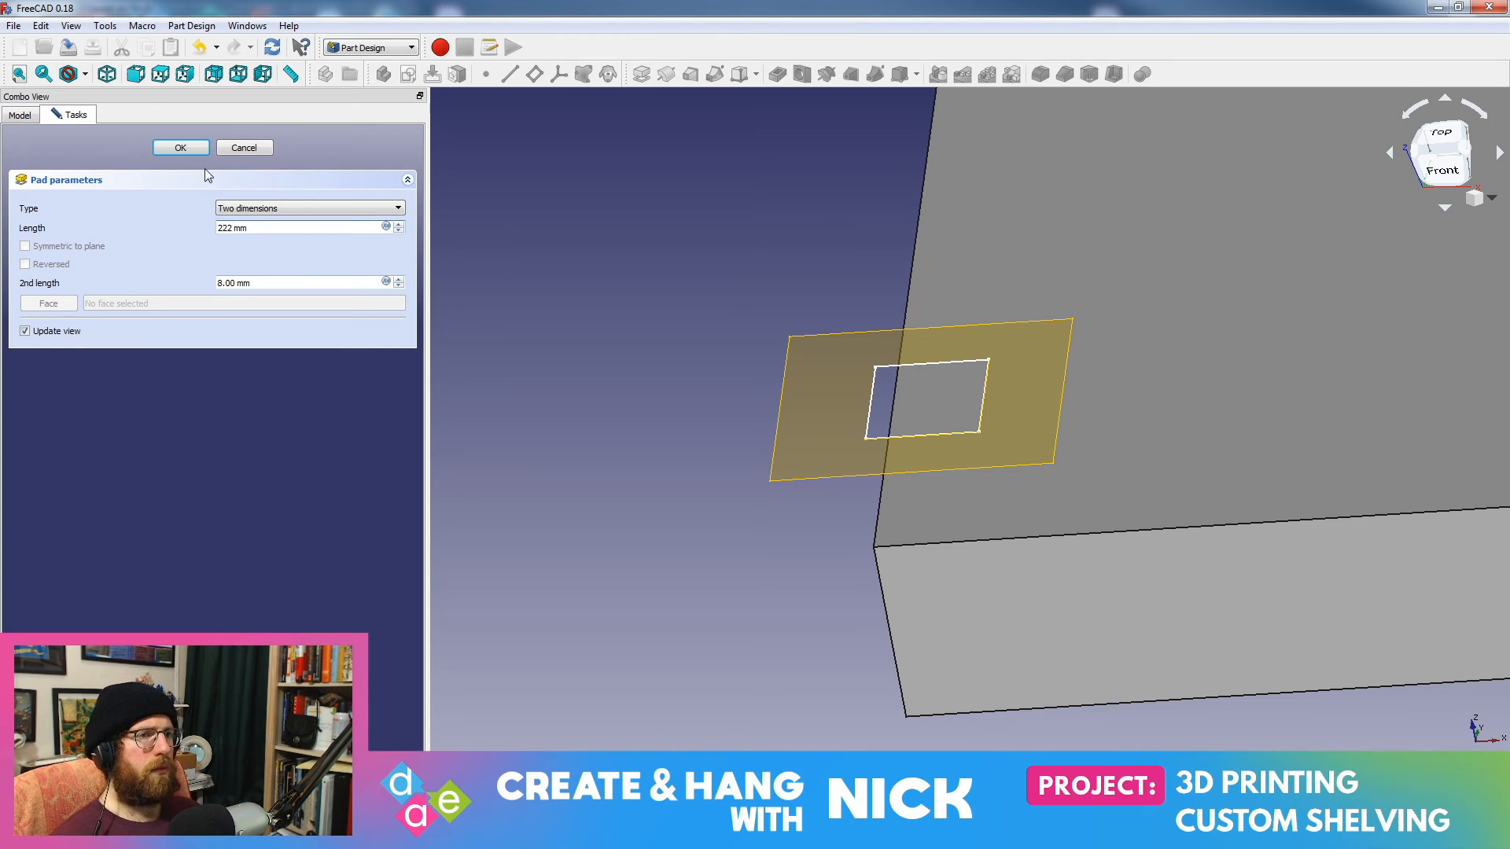
pyautogui.click(201, 148)
pyautogui.click(806, 437)
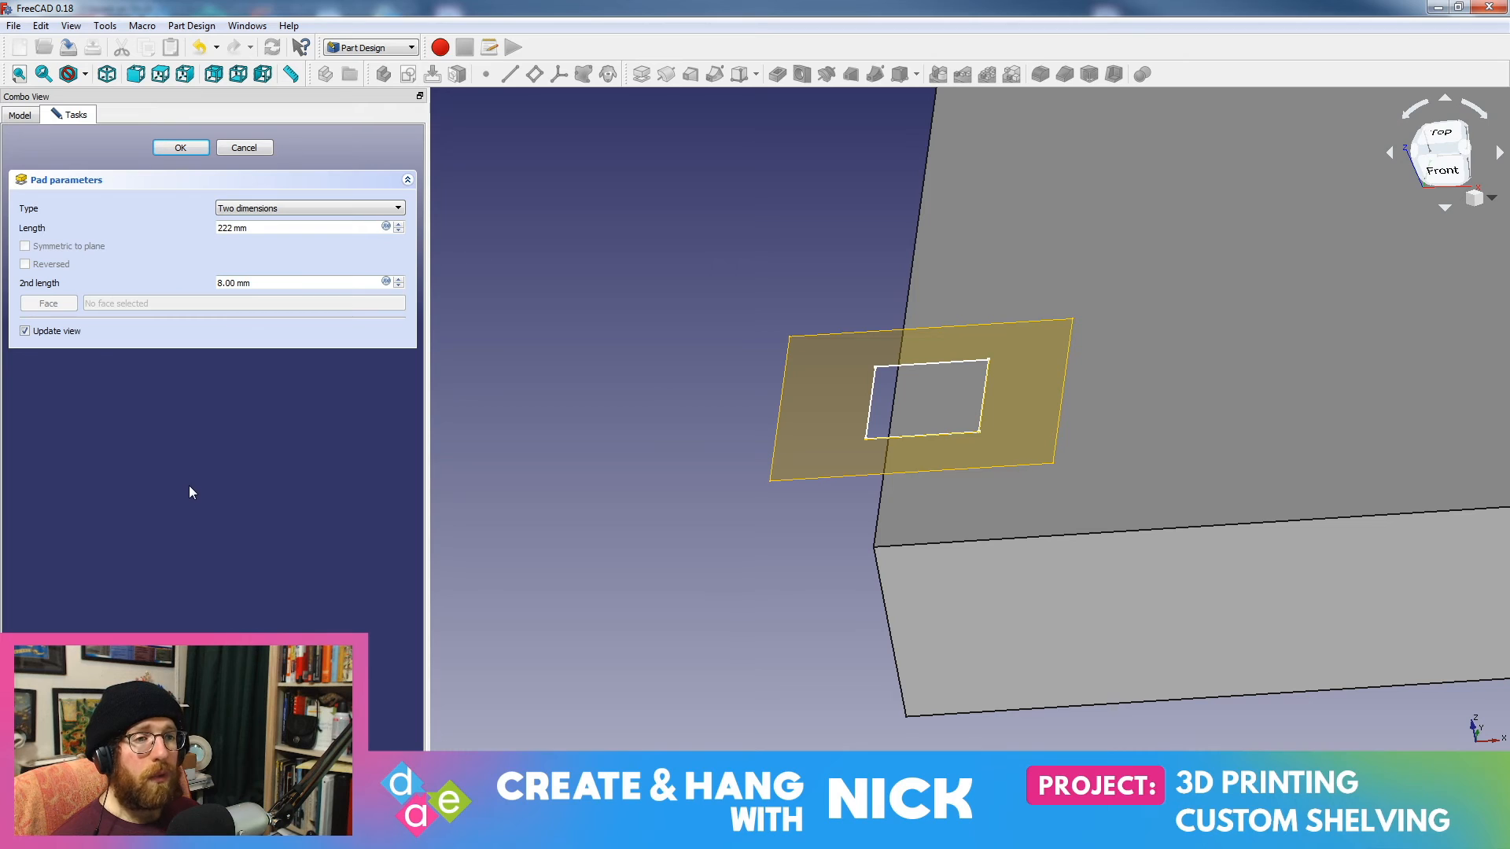
pyautogui.click(248, 148)
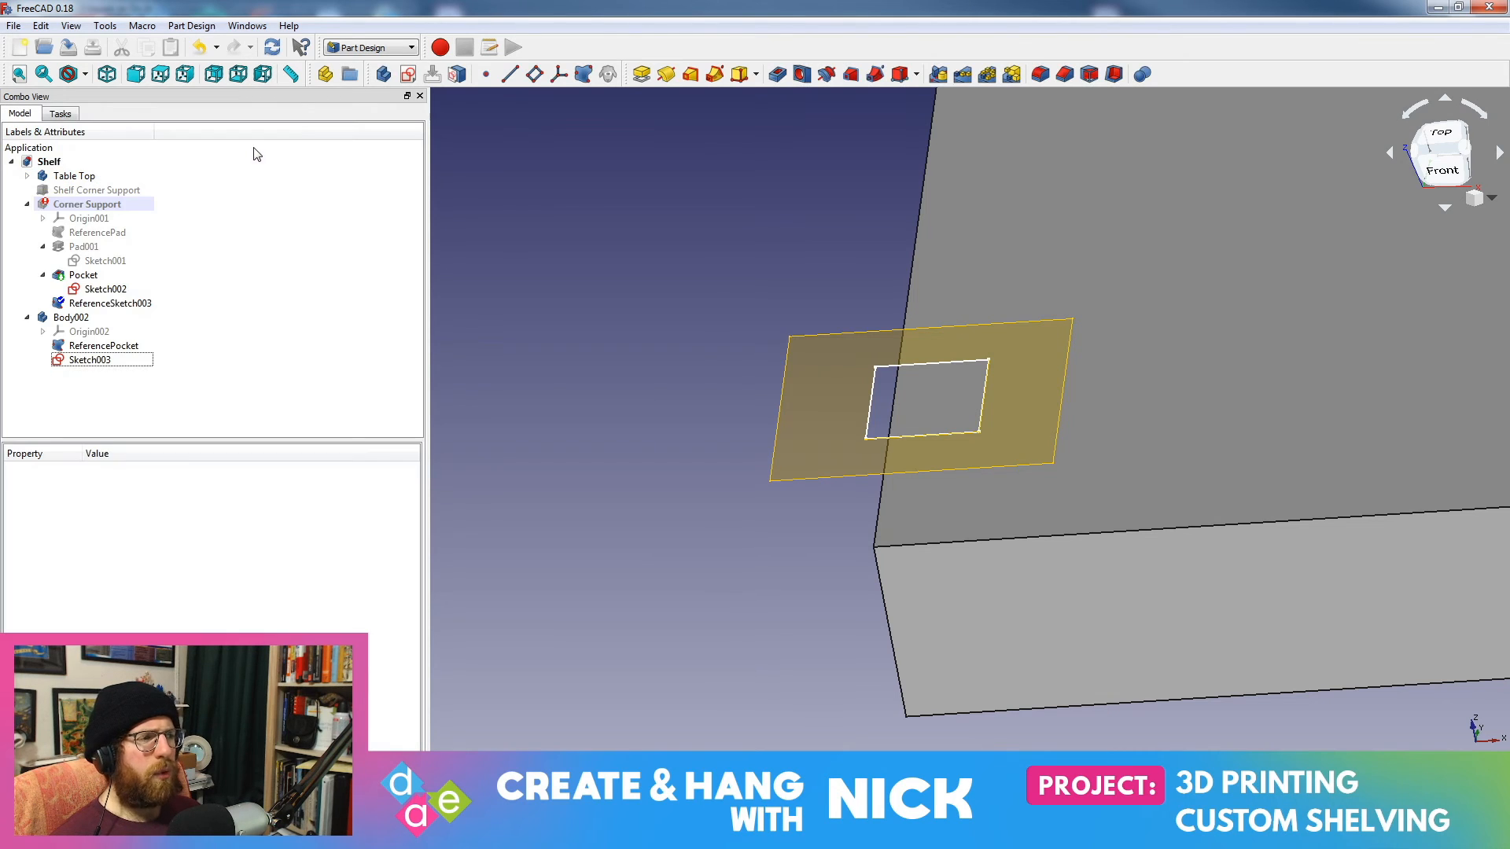
# Step: Show the Corner Support body again and check the datum shape parameters of its ReferenceSketch003
pyautogui.click(95, 347)
pyautogui.click(93, 373)
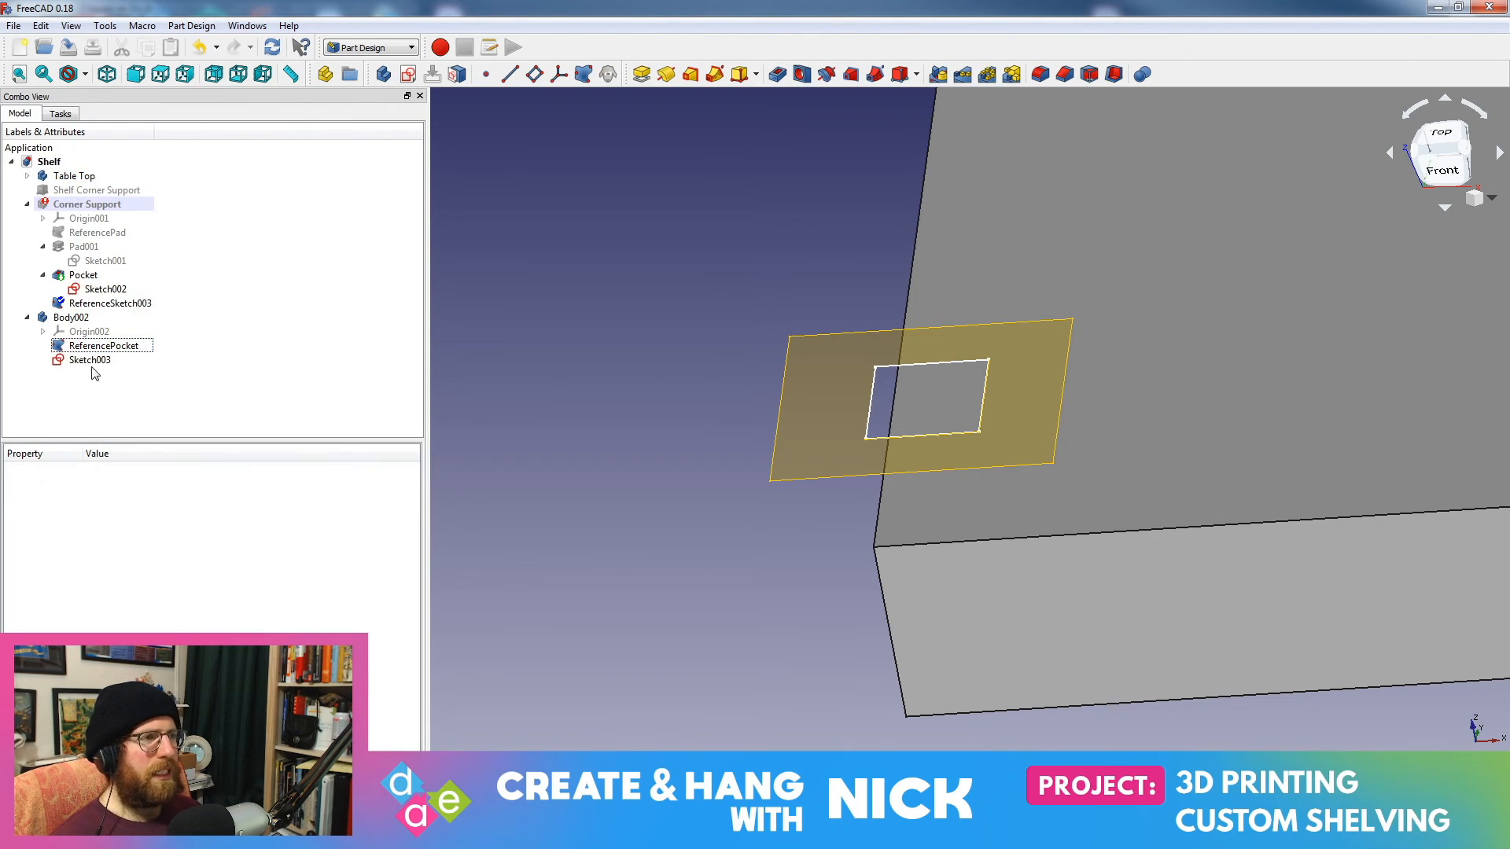
pyautogui.click(91, 361)
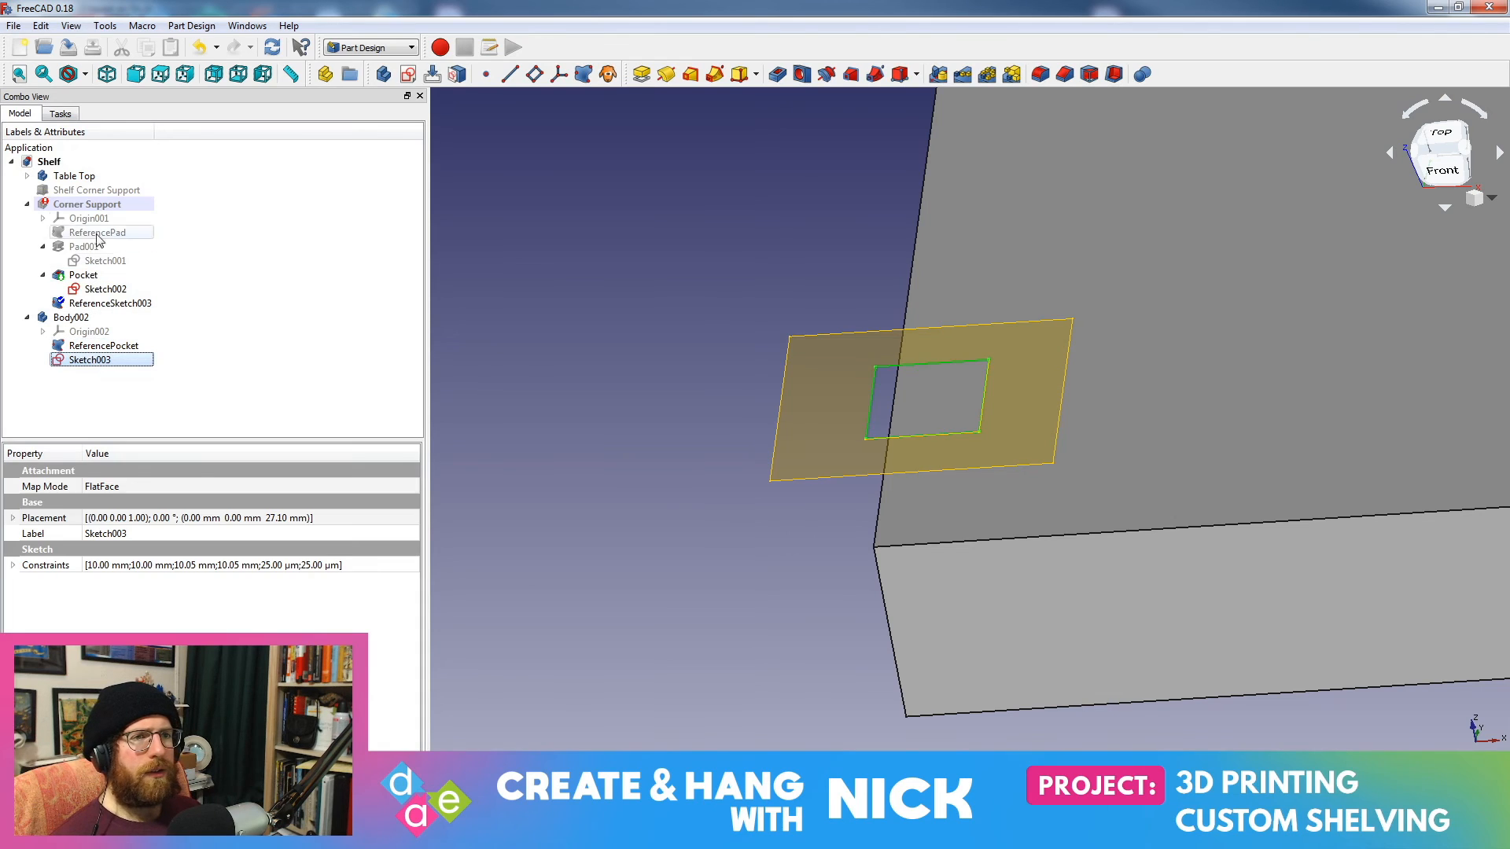
pyautogui.click(98, 206)
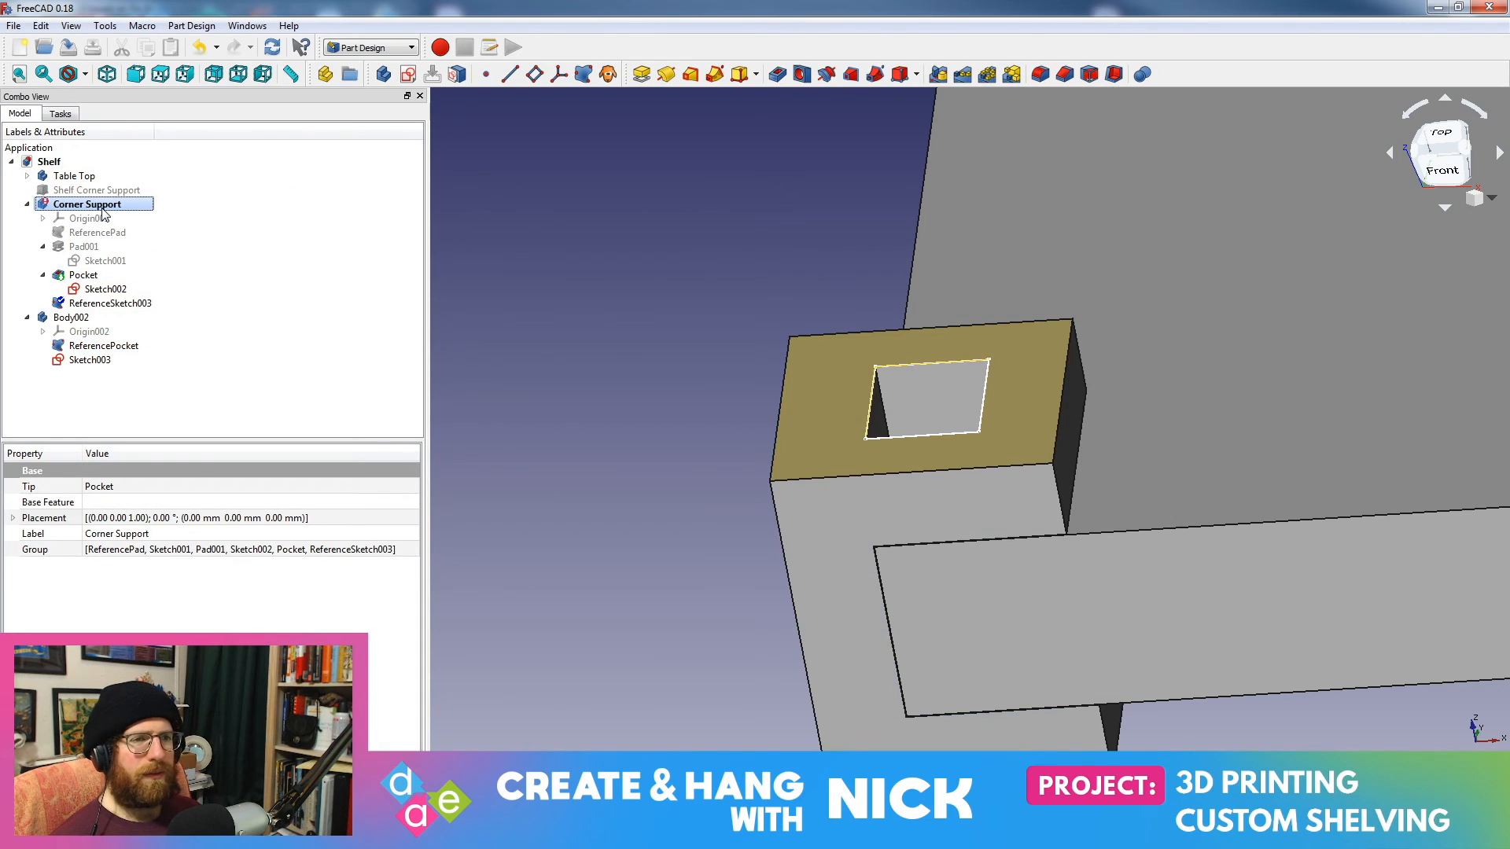
pyautogui.doubleClick(106, 304)
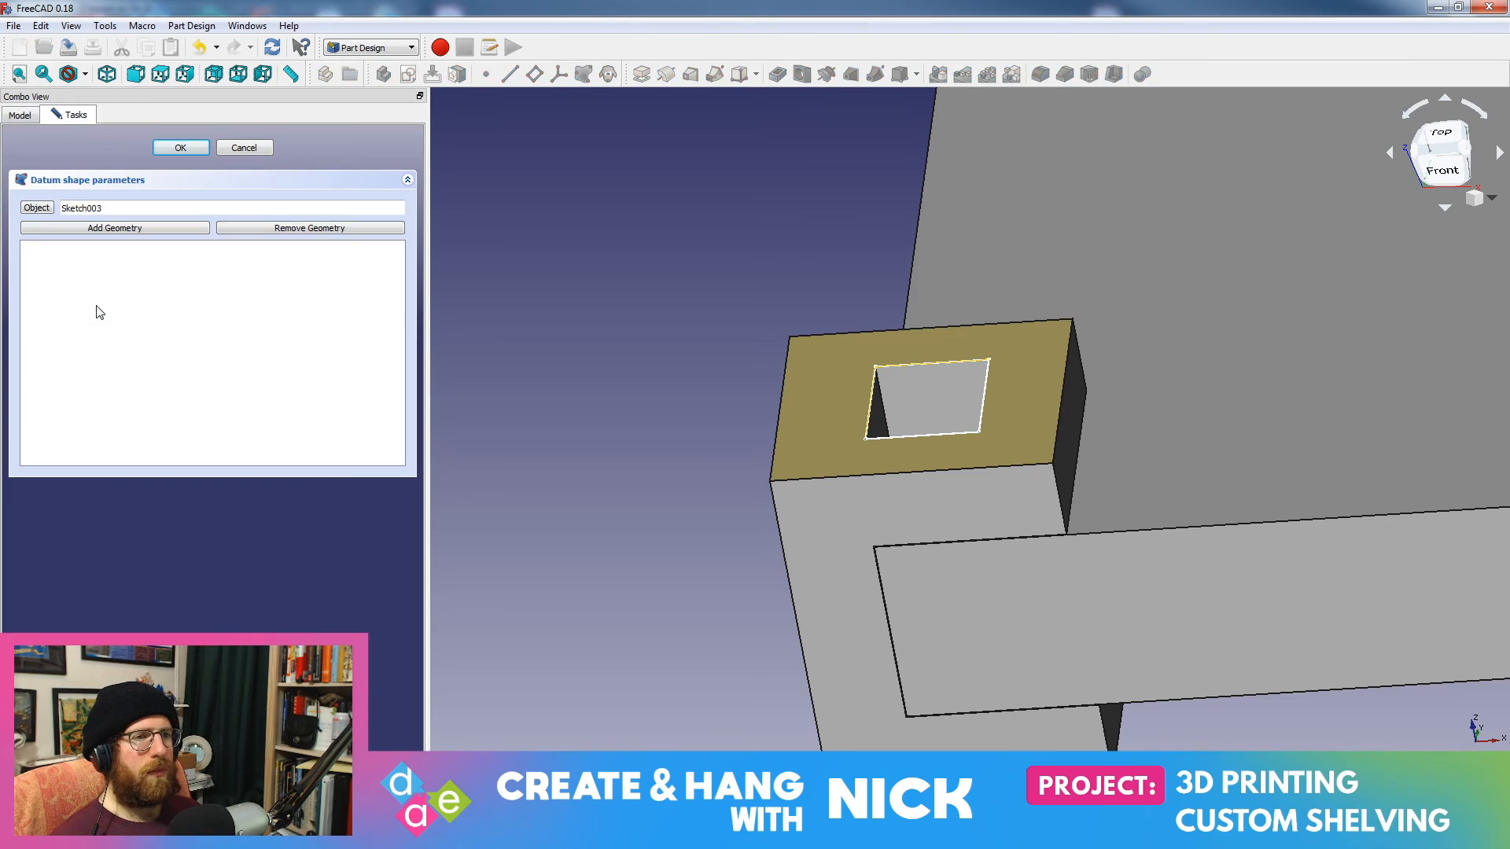
pyautogui.click(246, 149)
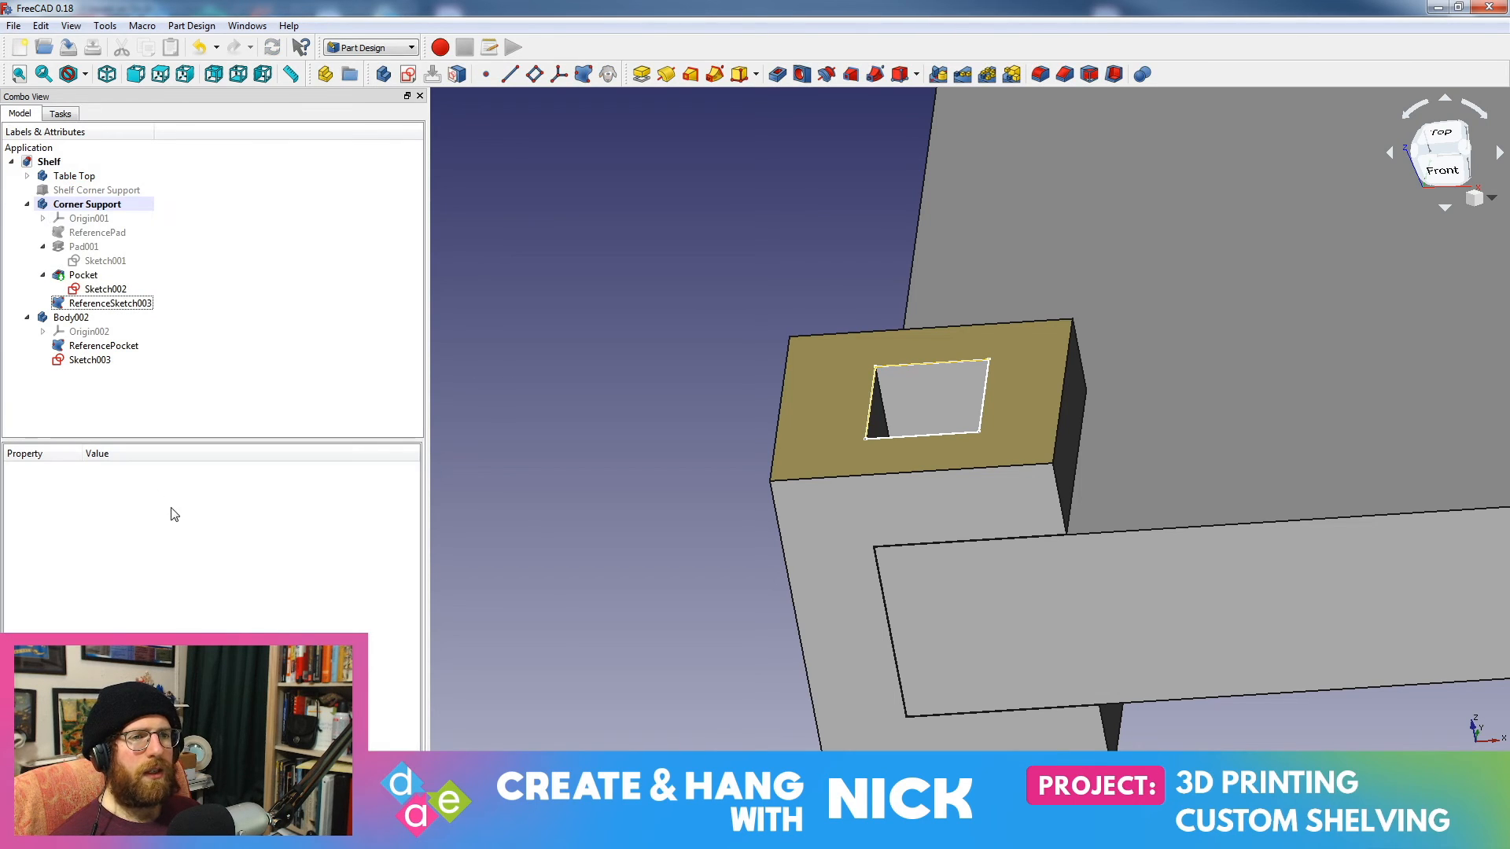
# Step: Collapse the Corner Support branch, open Sketch003 of Body002 for a check, and close it again
pyautogui.click(27, 204)
pyautogui.doubleClick(89, 262)
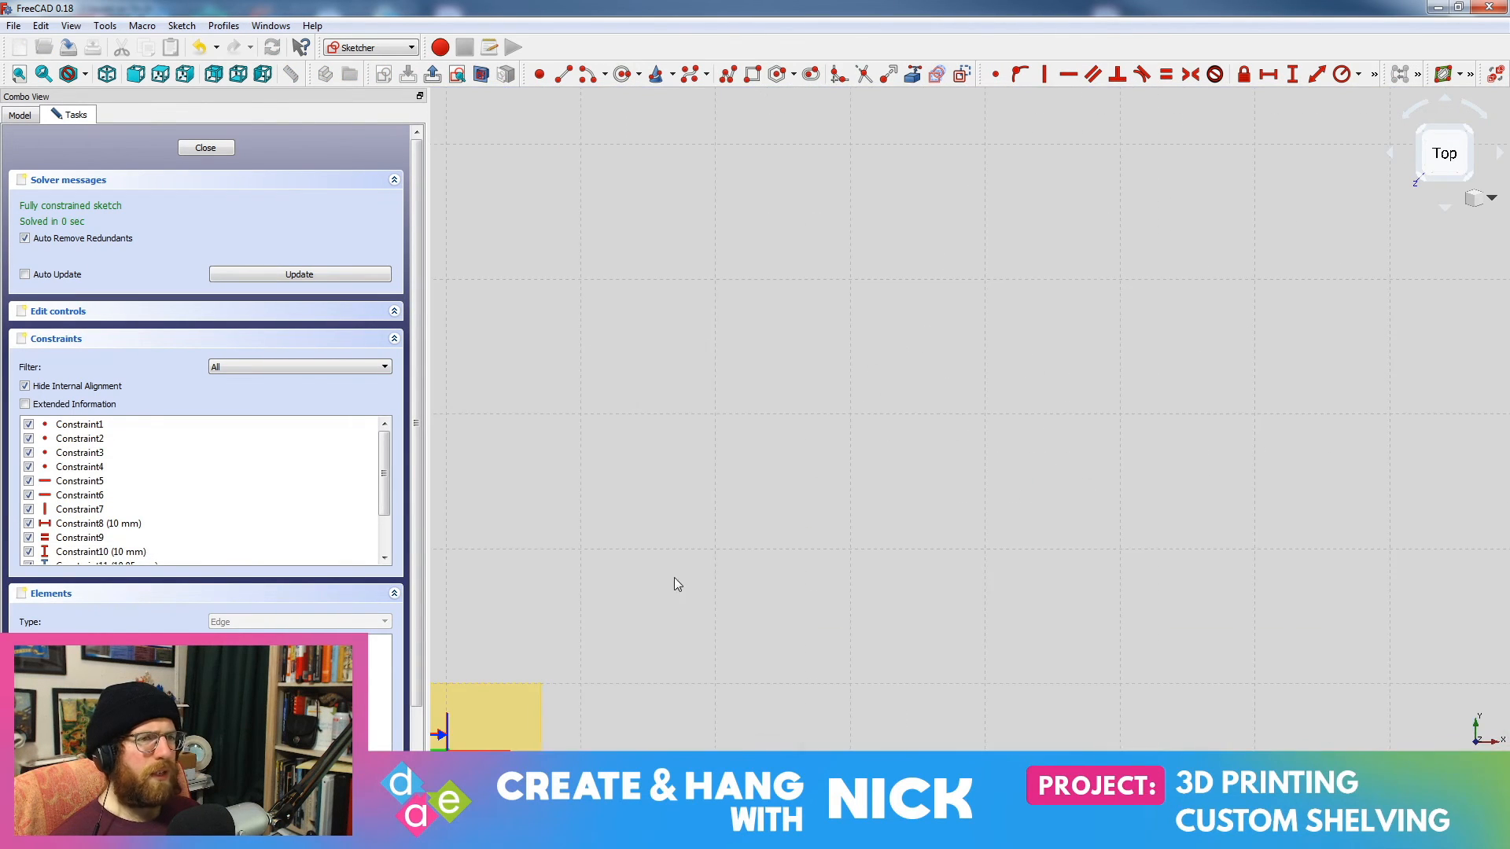
pyautogui.click(206, 147)
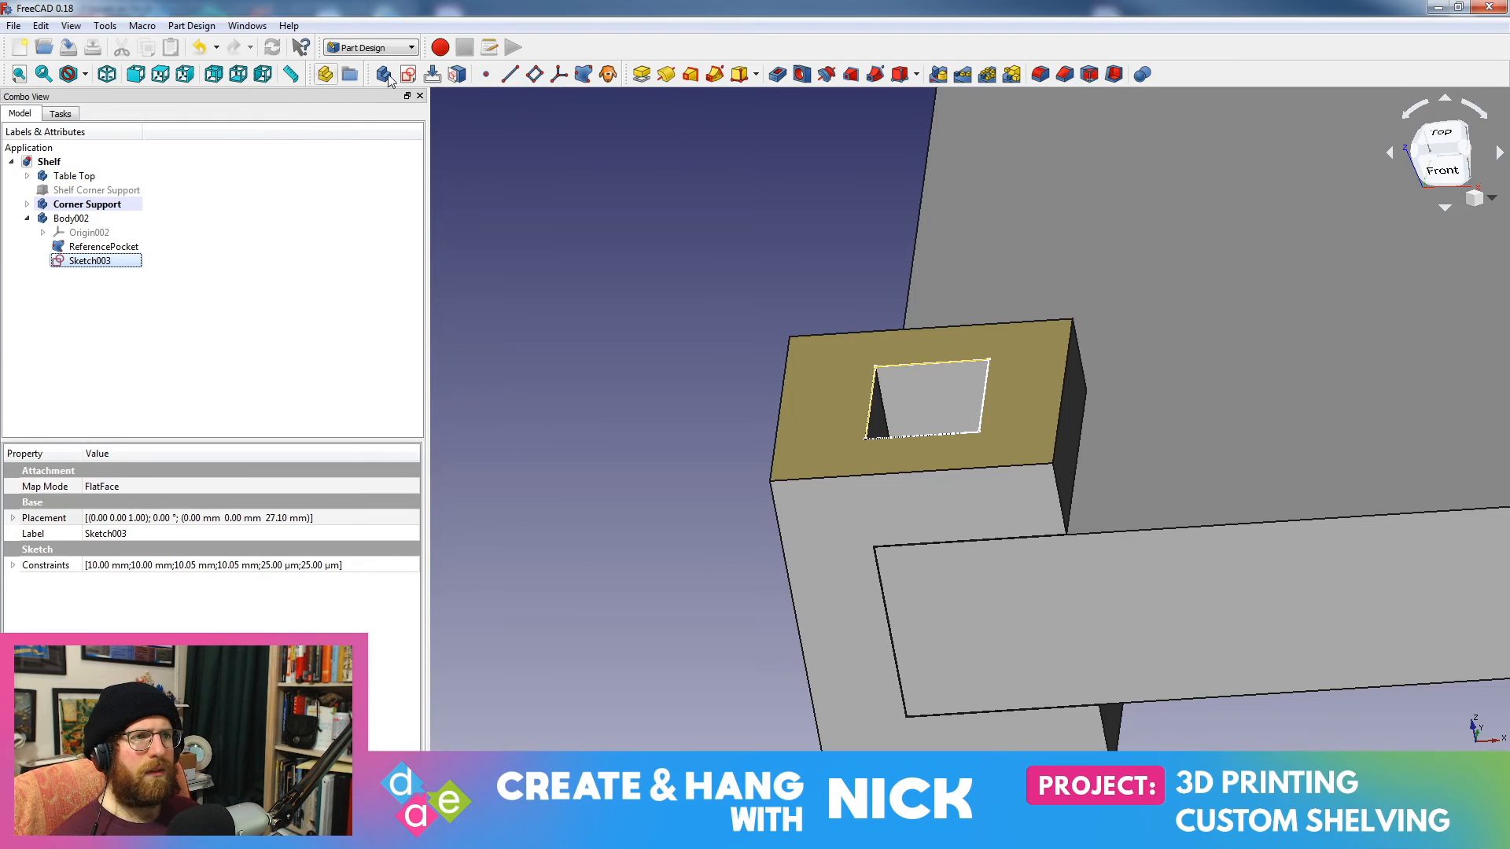
# Step: Try to pad Sketch003 by 10 mm with a dependent copy of the reference, and cancel the pad
pyautogui.click(641, 74)
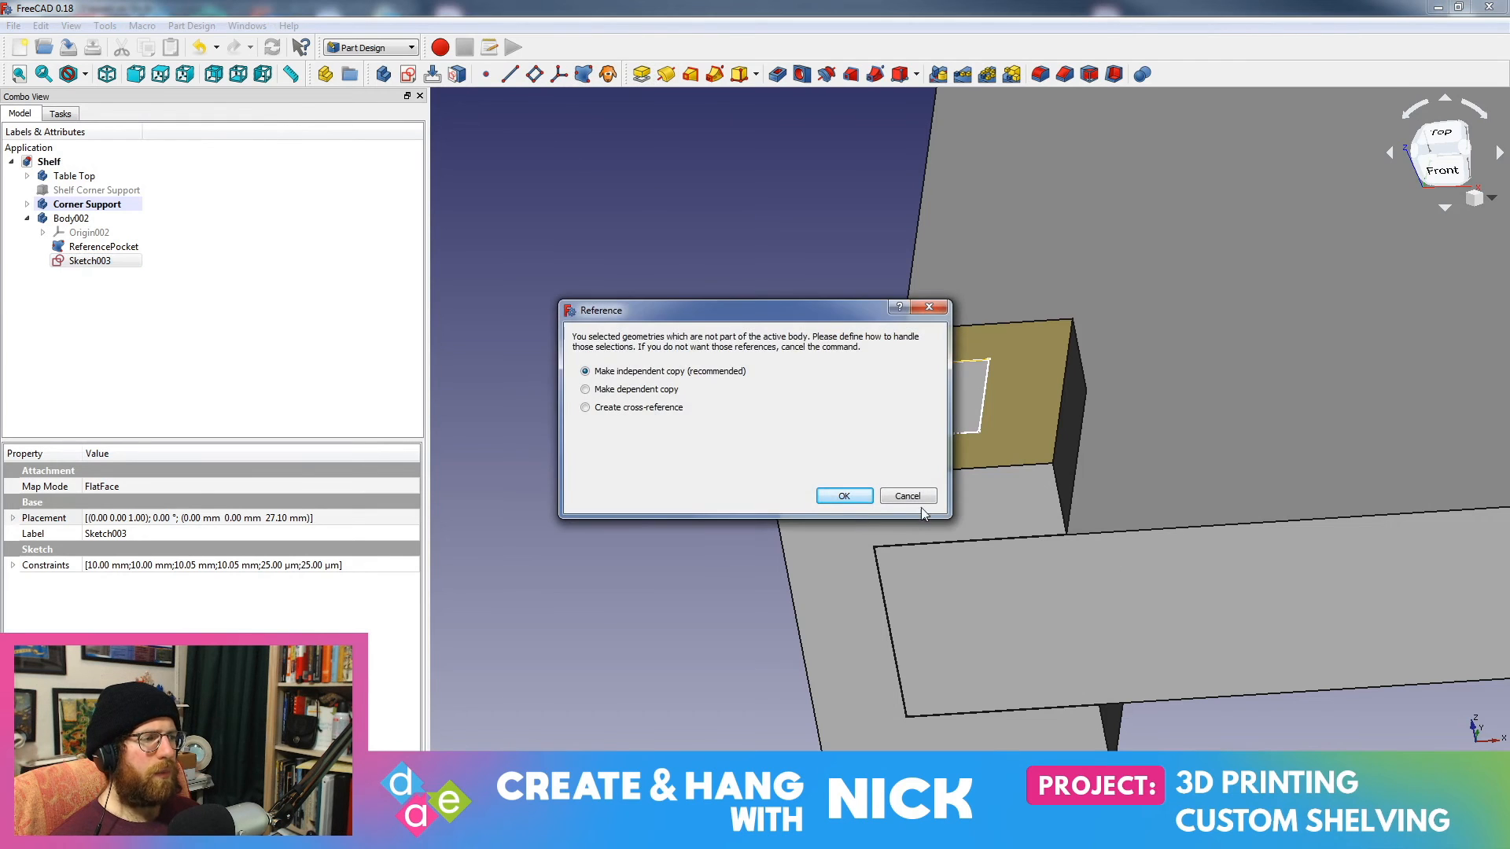
pyautogui.click(919, 502)
pyautogui.click(642, 74)
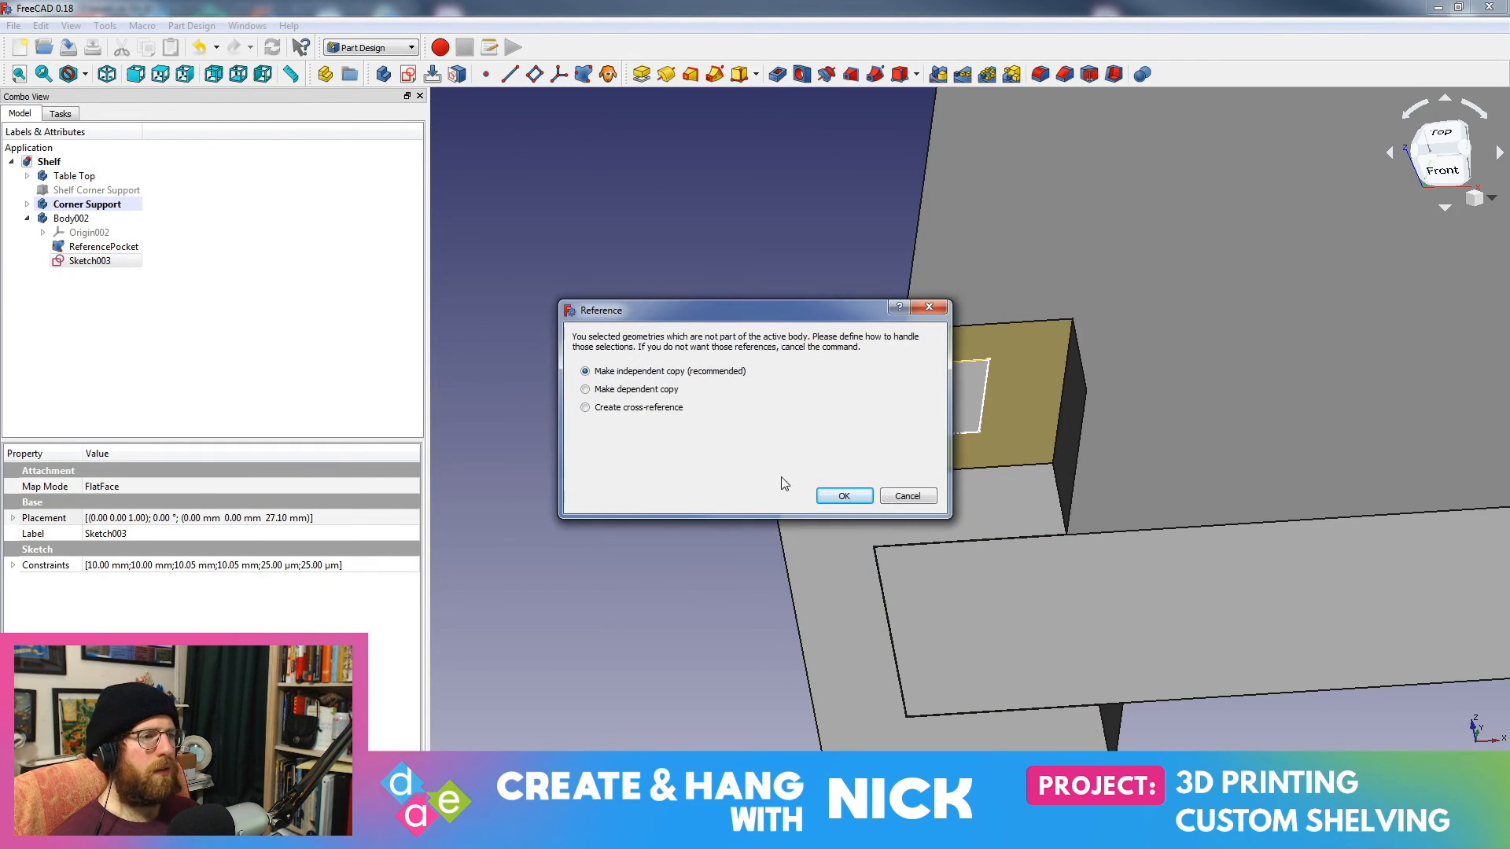
pyautogui.click(676, 390)
pyautogui.click(835, 495)
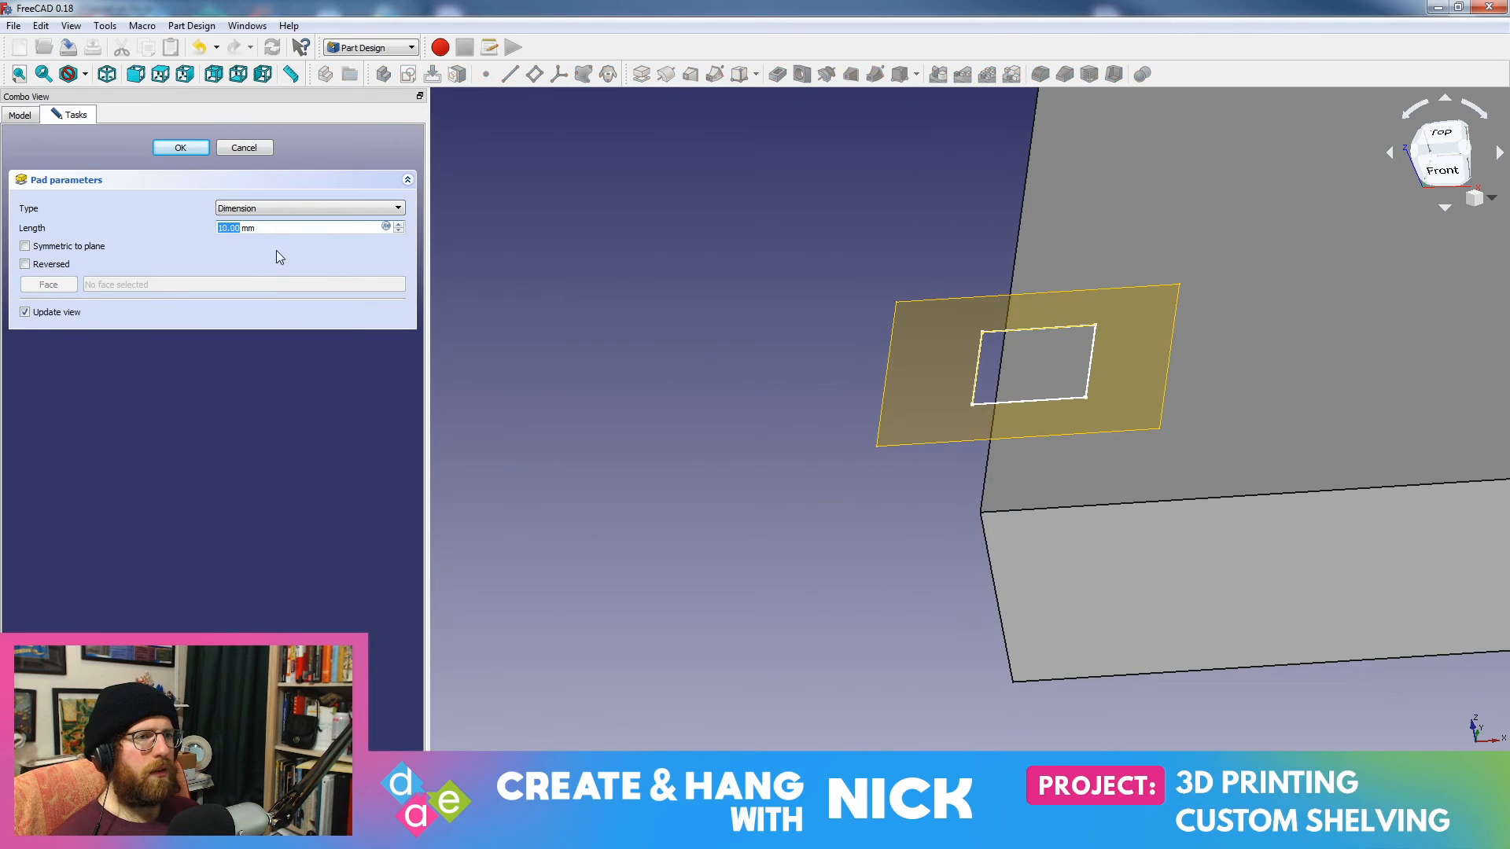
pyautogui.click(201, 149)
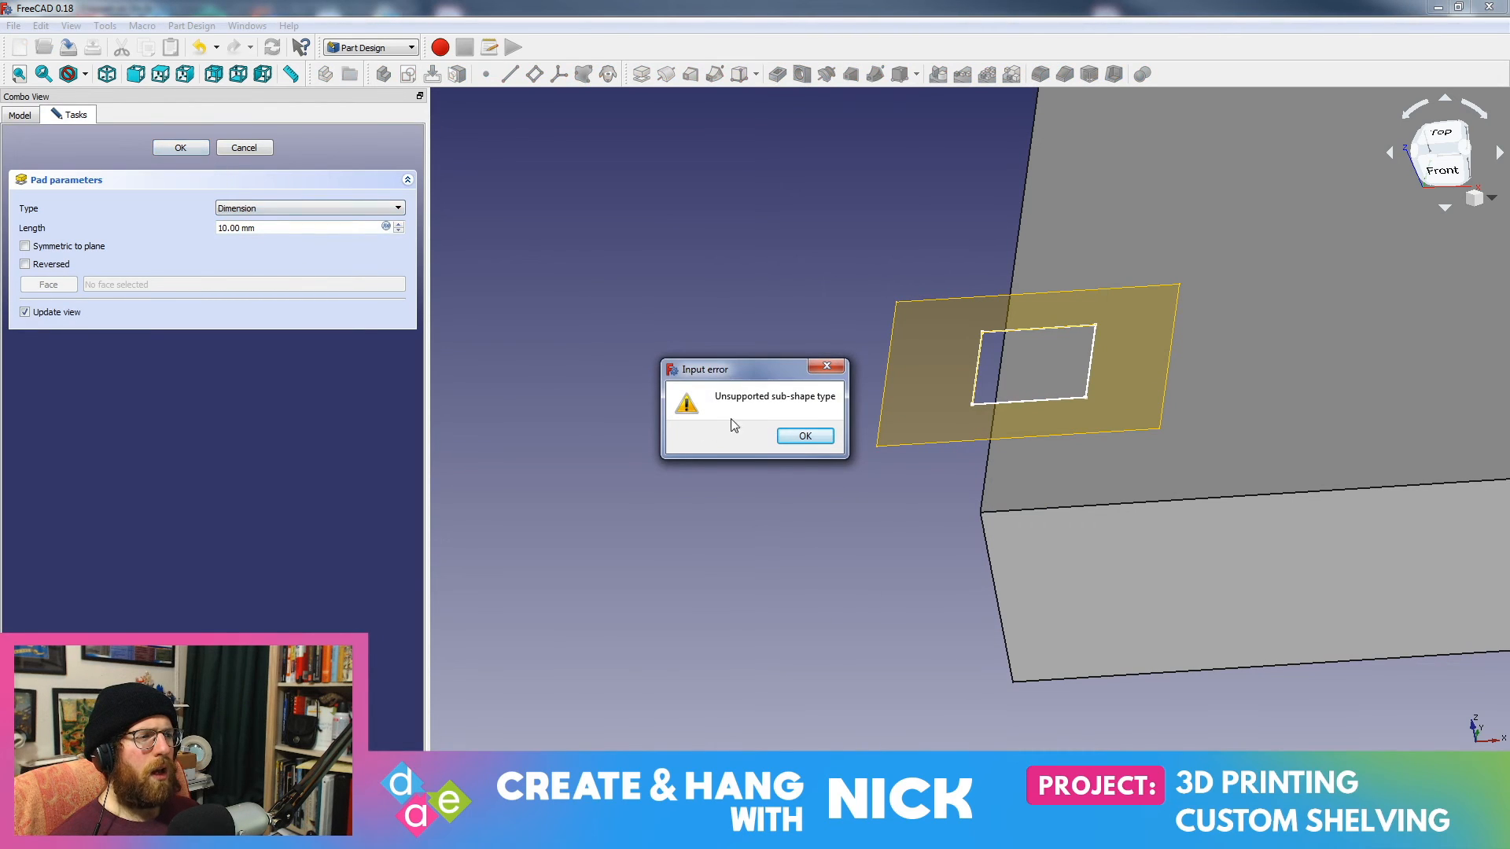
pyautogui.click(804, 437)
pyautogui.click(250, 148)
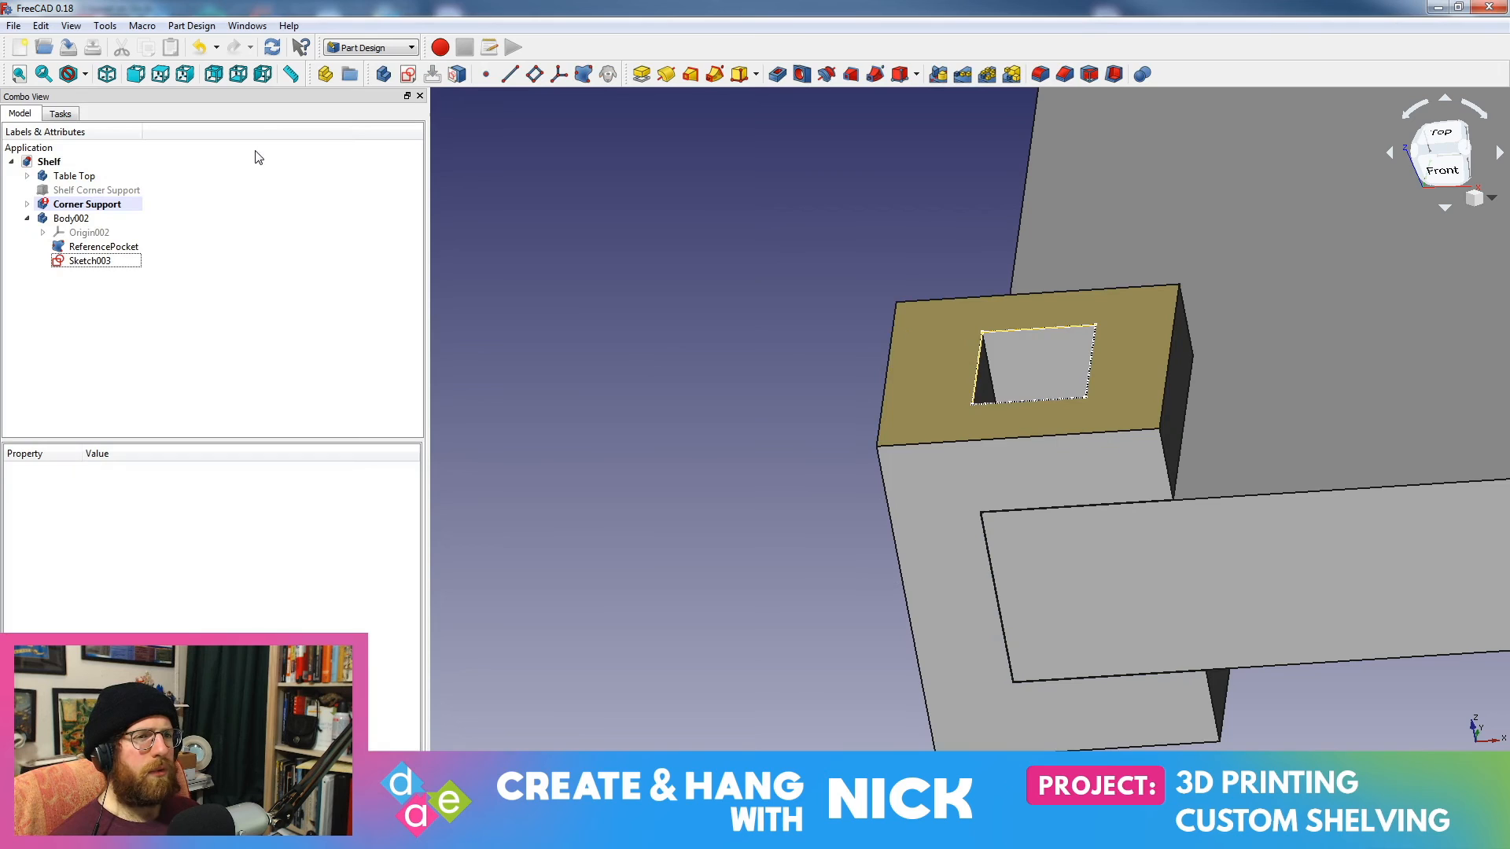
# Step: Expand the Corner Support branch and check the datum shape parameters of ReferenceSketch003001
pyautogui.click(116, 249)
pyautogui.click(75, 262)
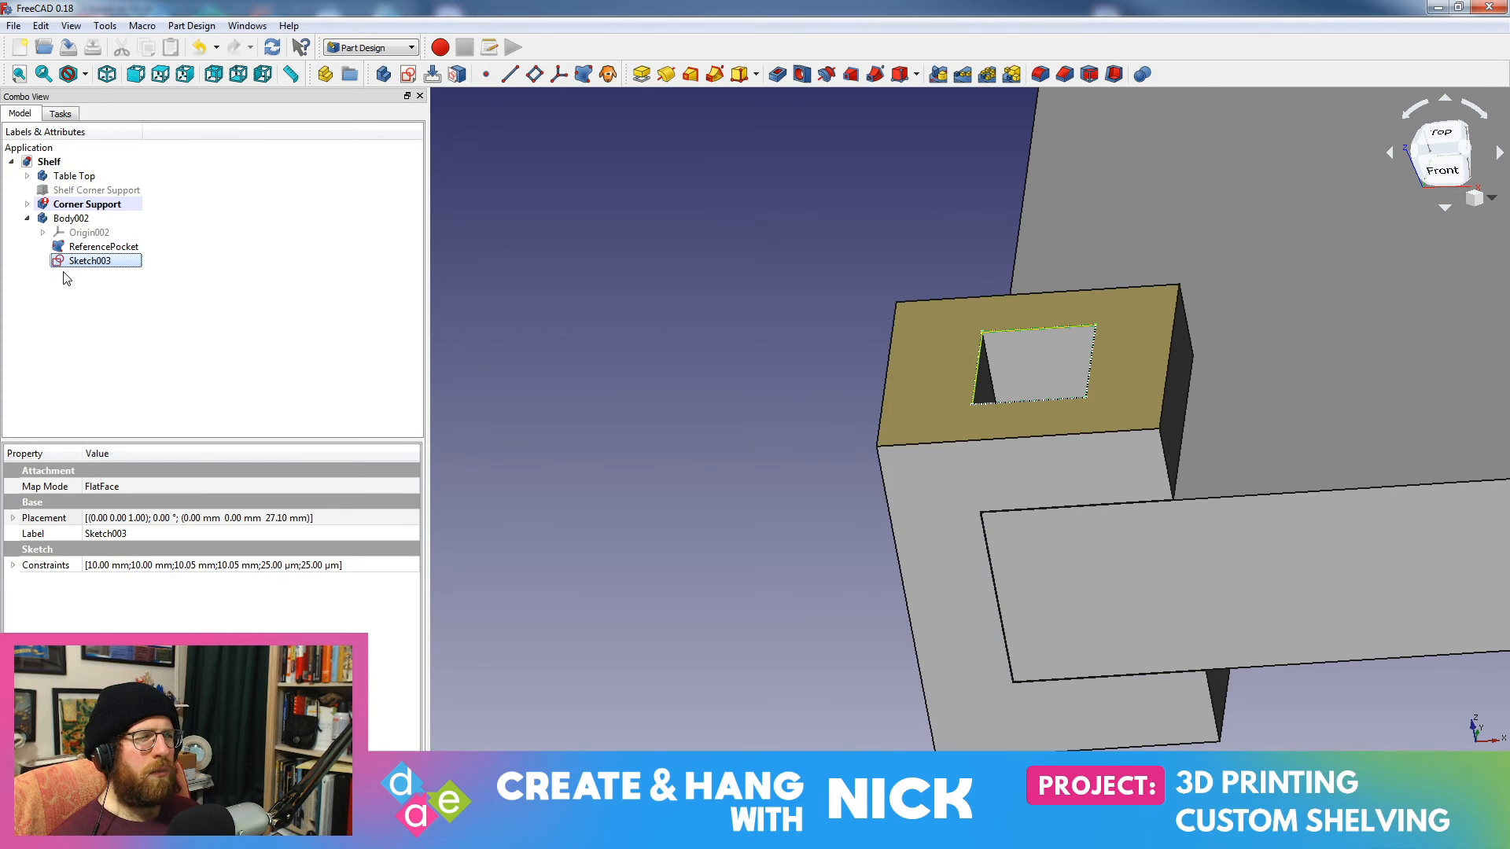
pyautogui.moveTo(817, 302); pyautogui.dragTo(730, 399, button='middle')
pyautogui.scroll(1, 730, 399)
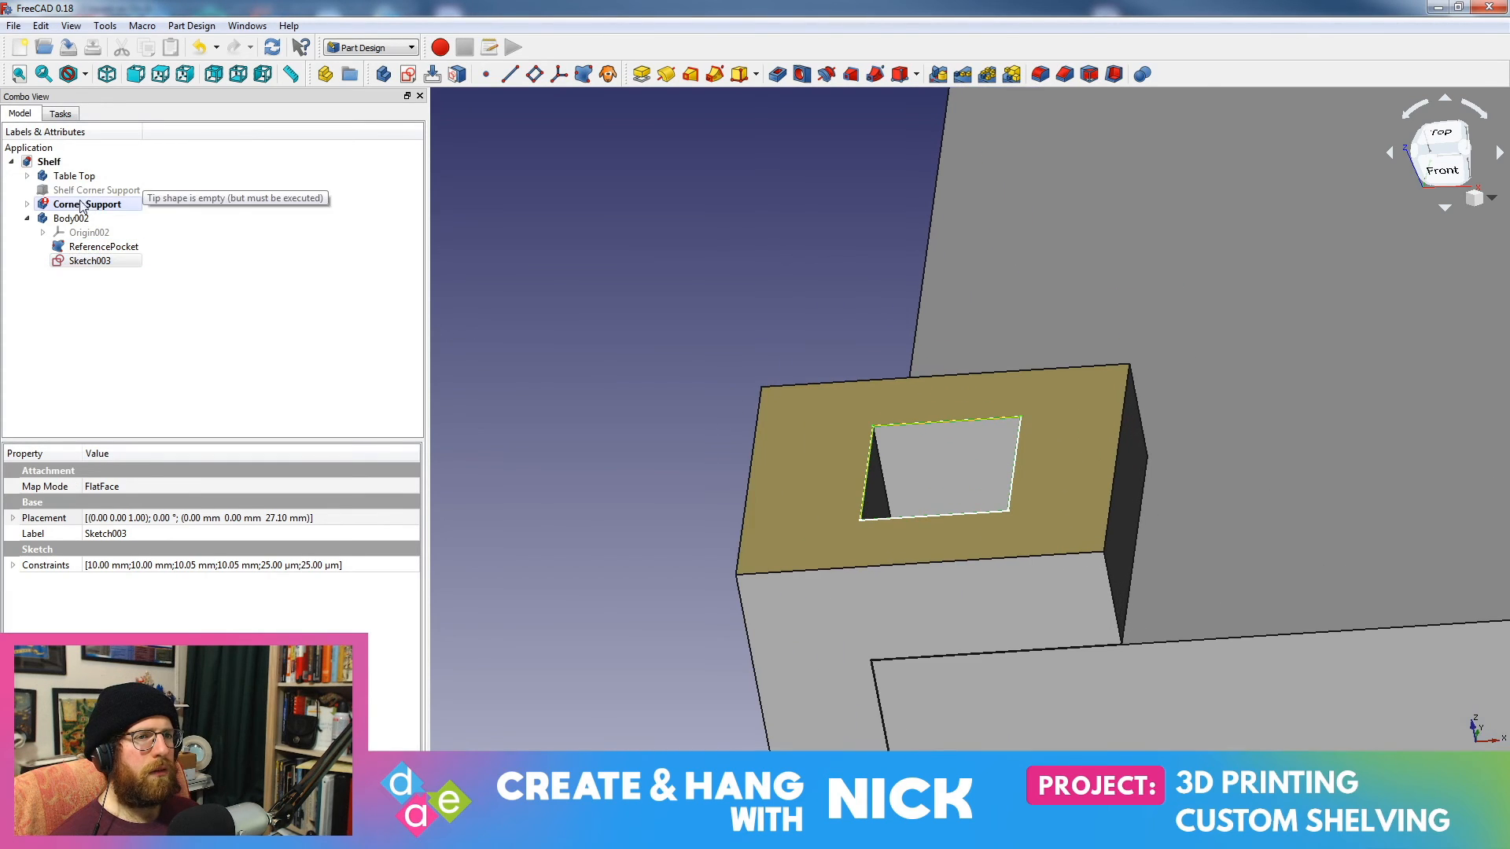
pyautogui.click(28, 204)
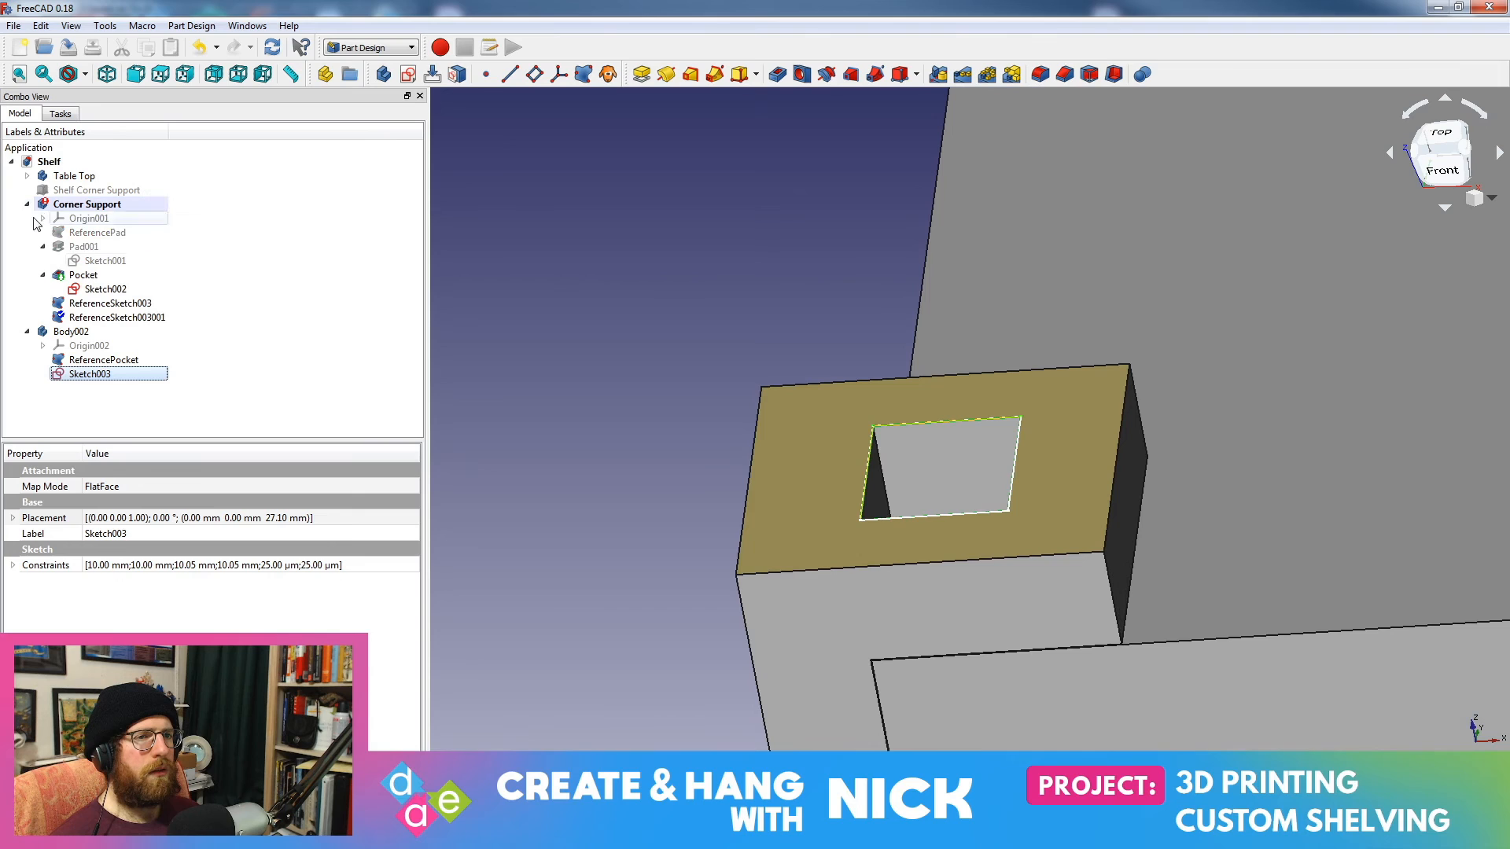
pyautogui.click(96, 362)
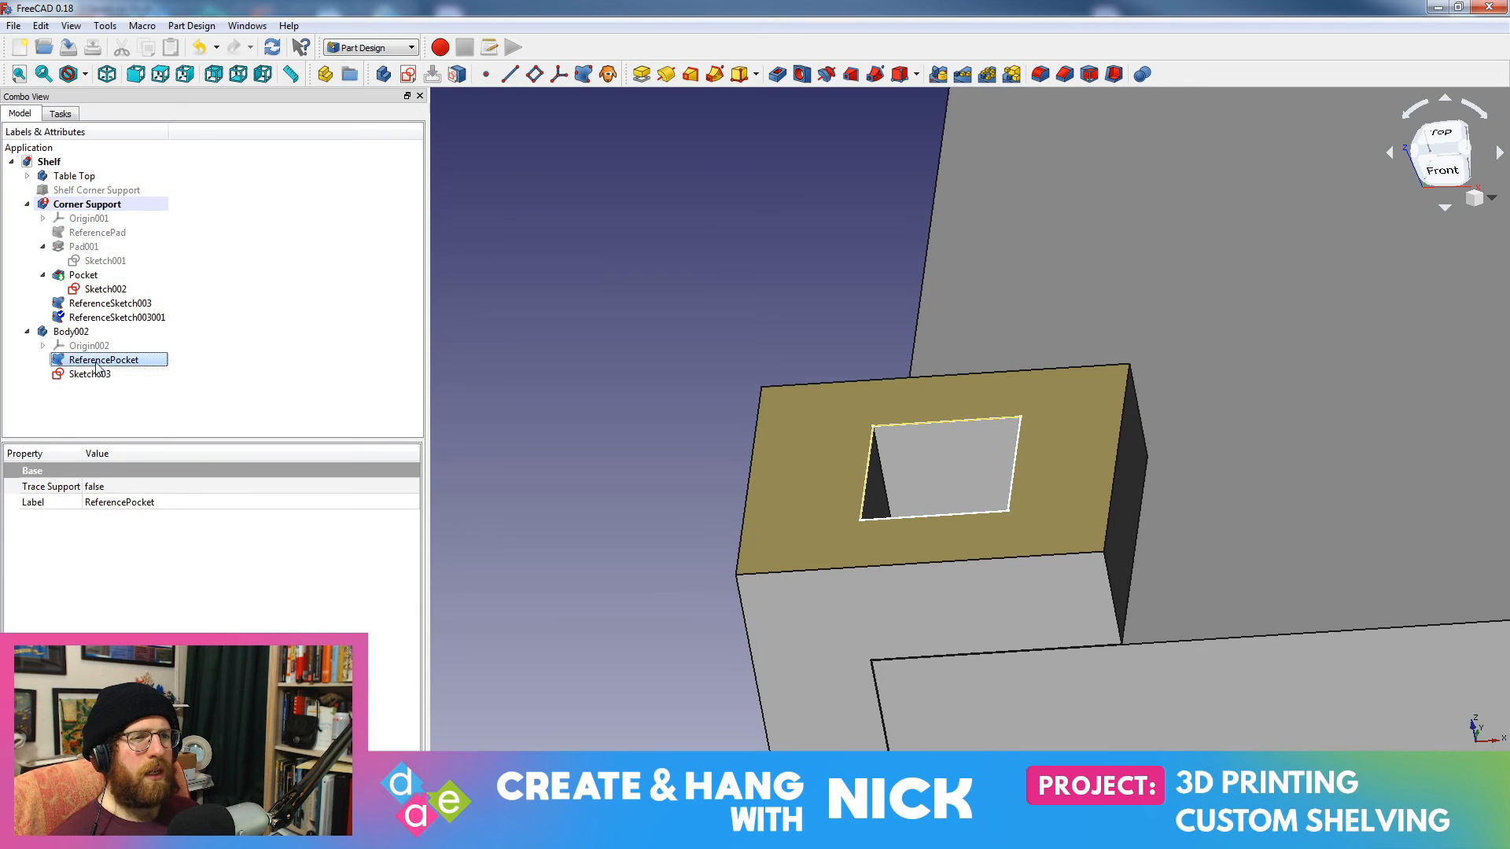
pyautogui.click(101, 318)
pyautogui.doubleClick(102, 321)
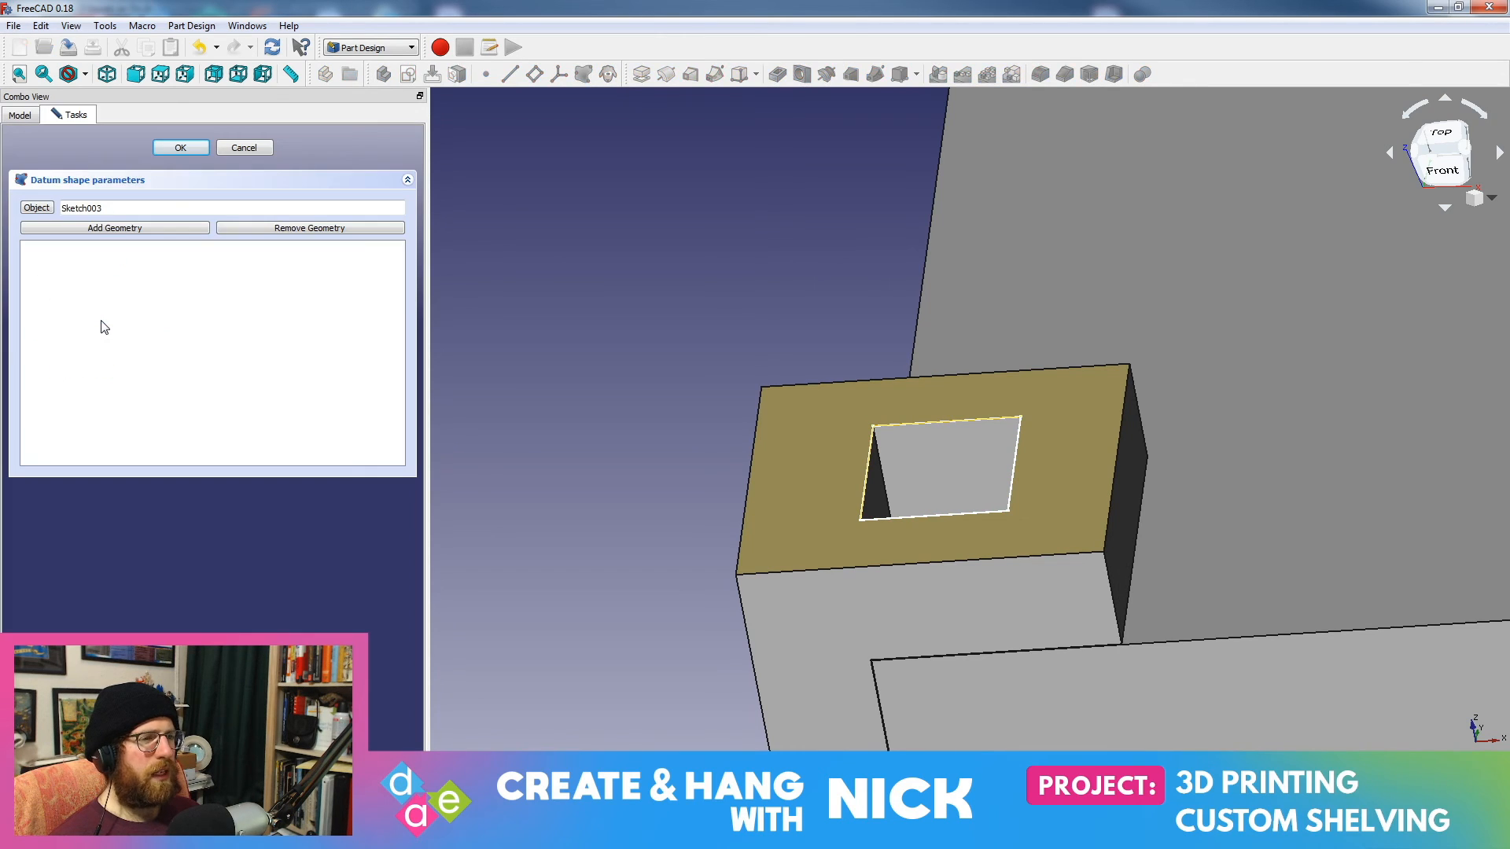
pyautogui.click(196, 148)
pyautogui.click(126, 318)
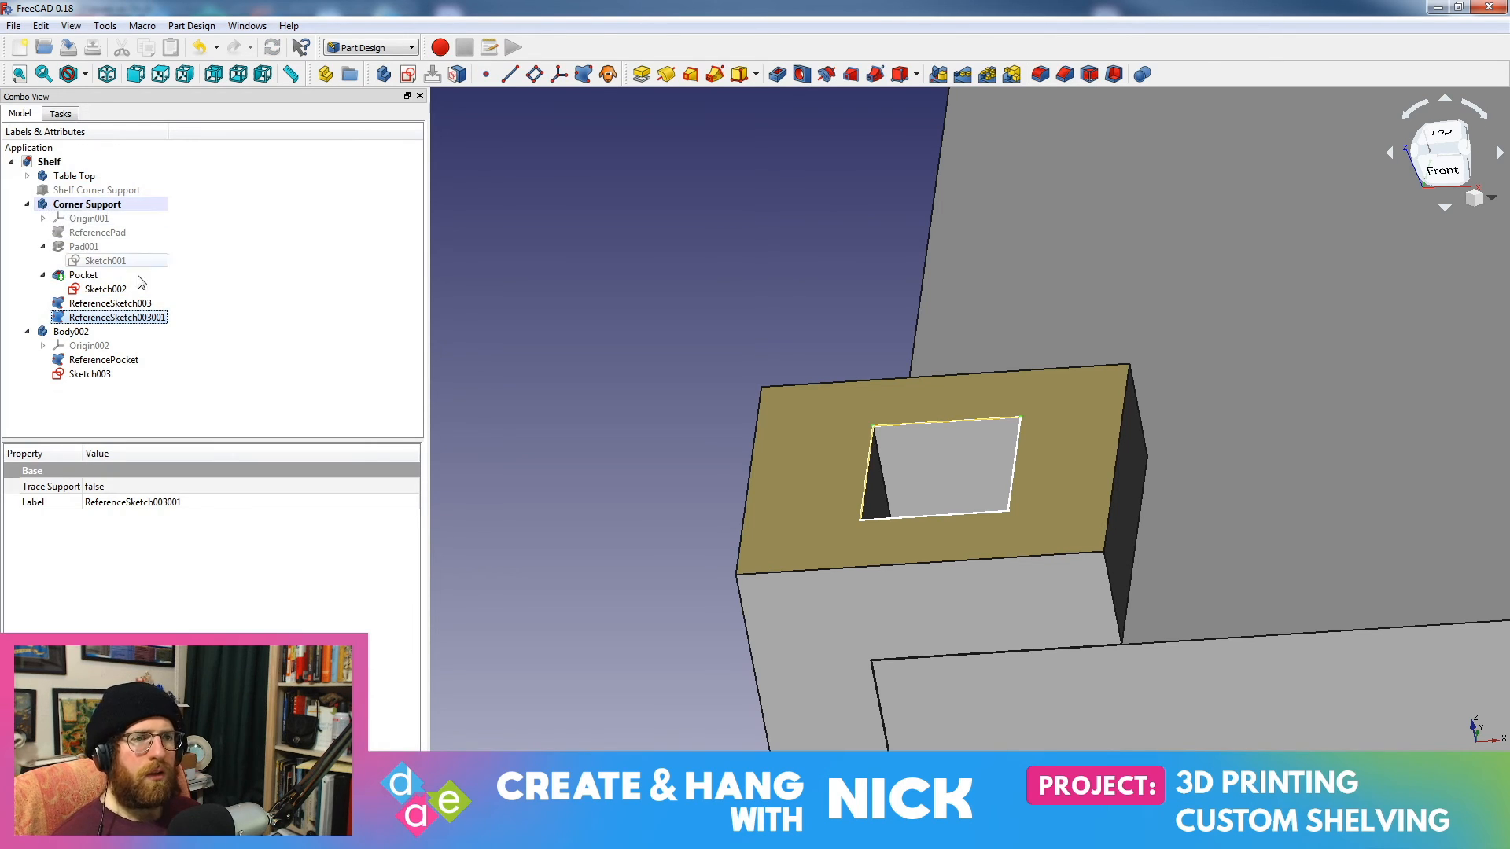
# Step: Hide Body002 and collapse its branch in the model tree
pyautogui.click(93, 334)
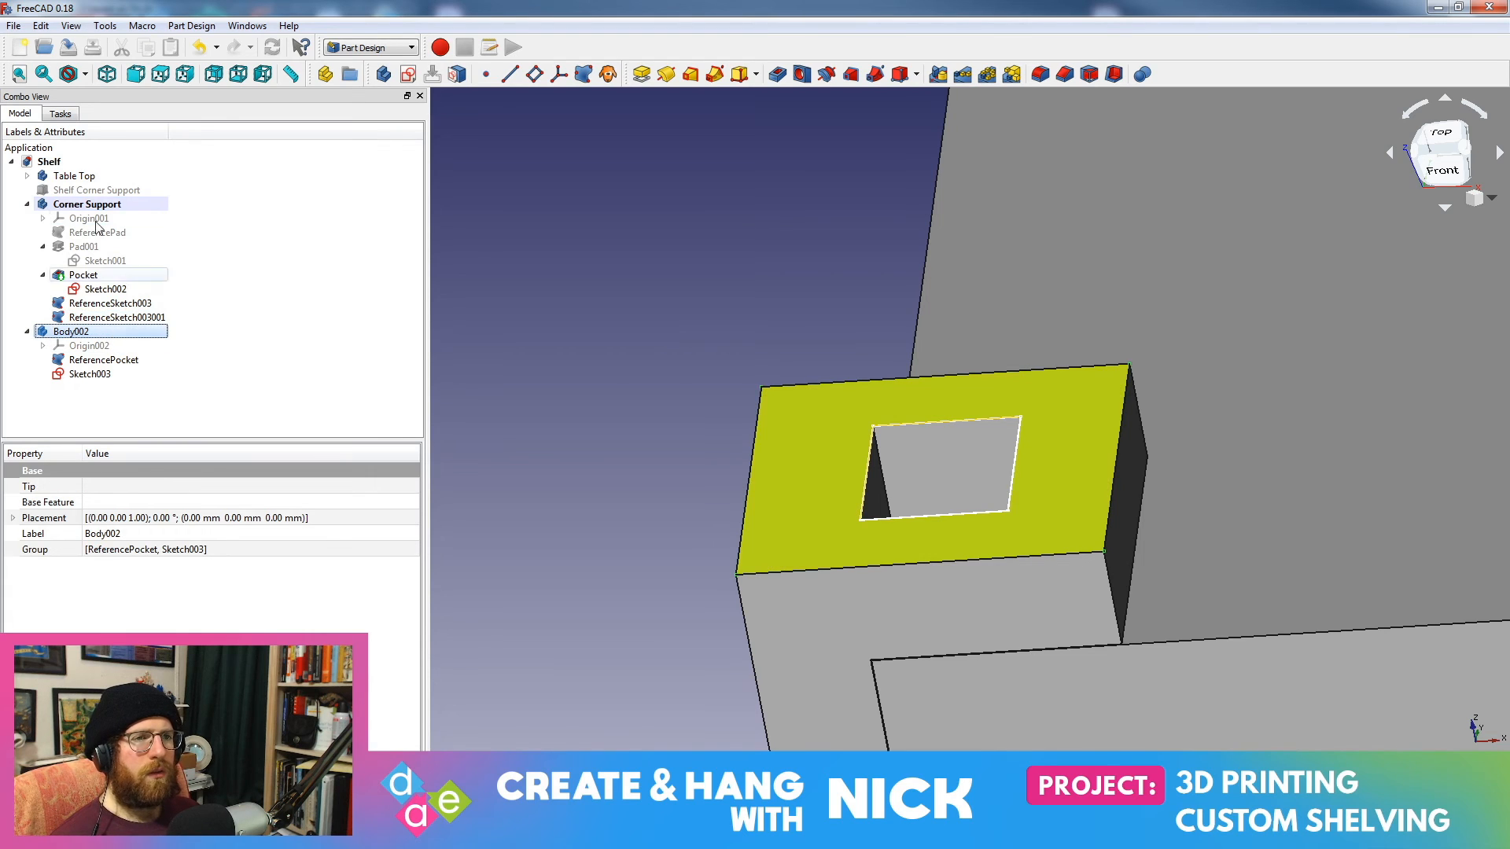
pyautogui.press('space')
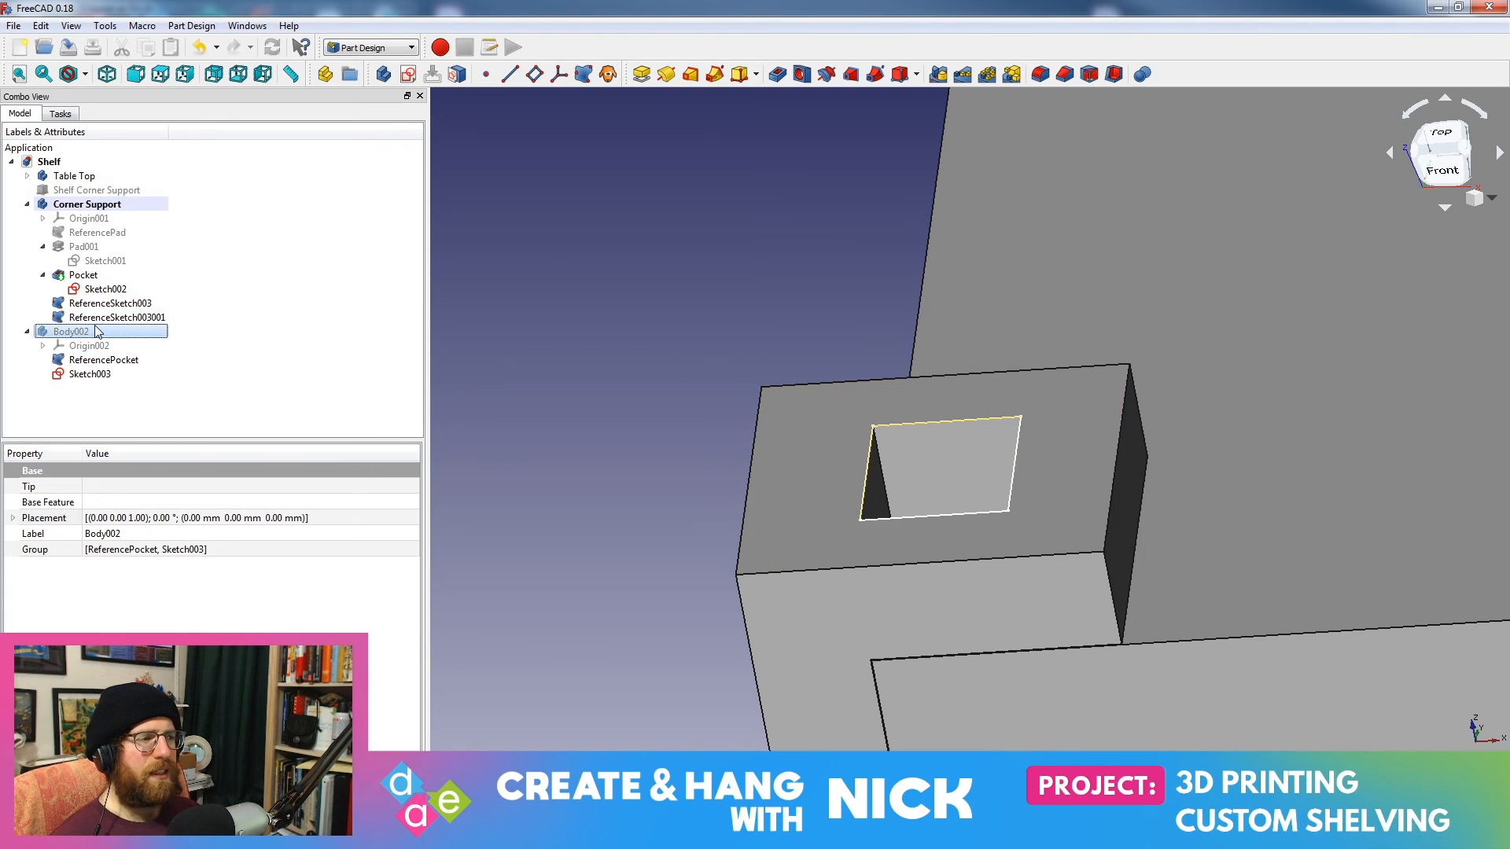
pyautogui.press('space')
pyautogui.press('space')
pyautogui.click(95, 306)
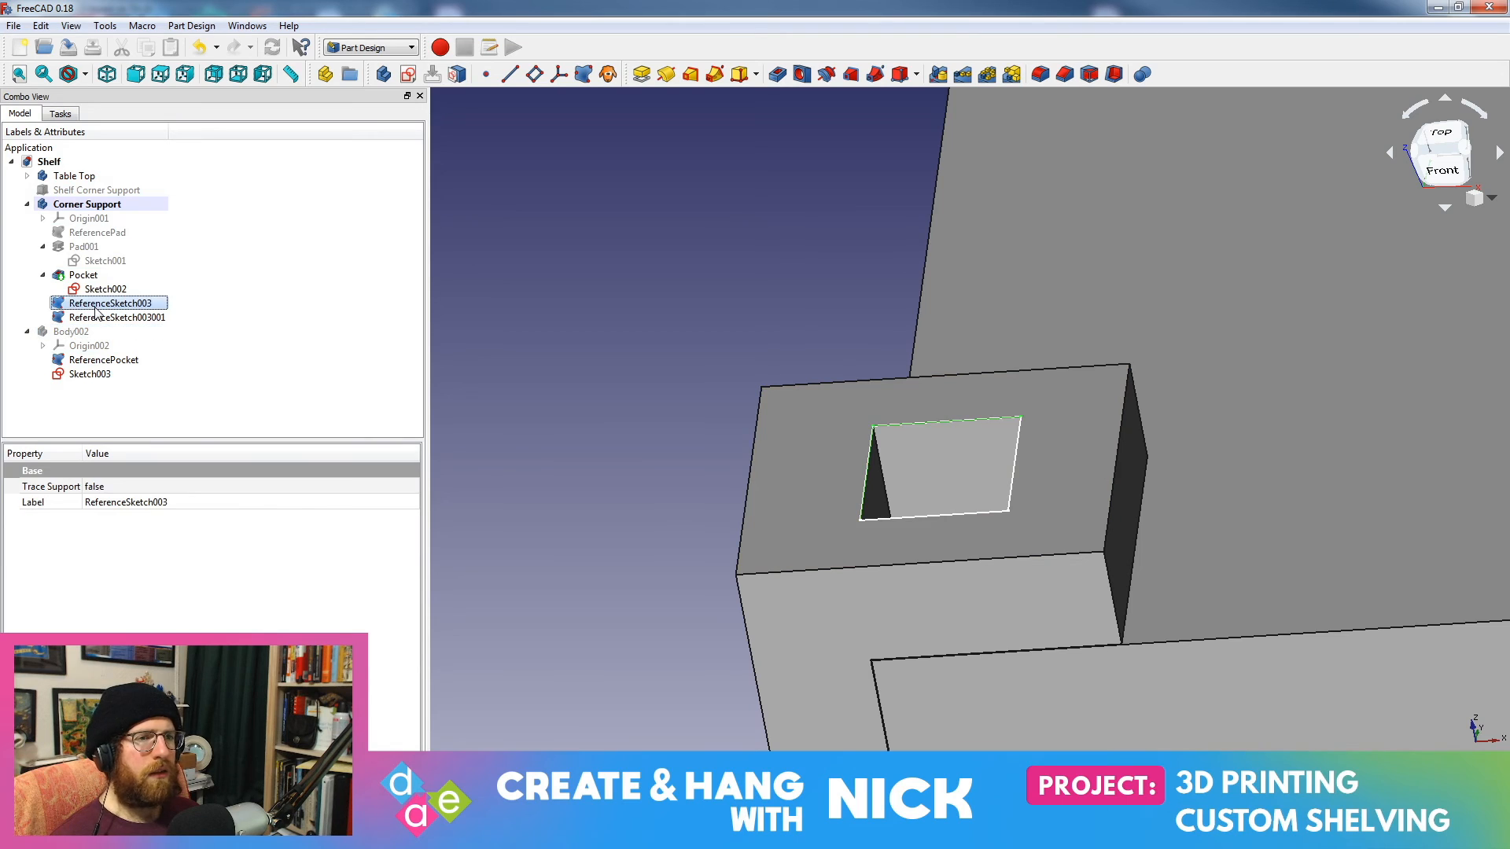
pyautogui.click(26, 332)
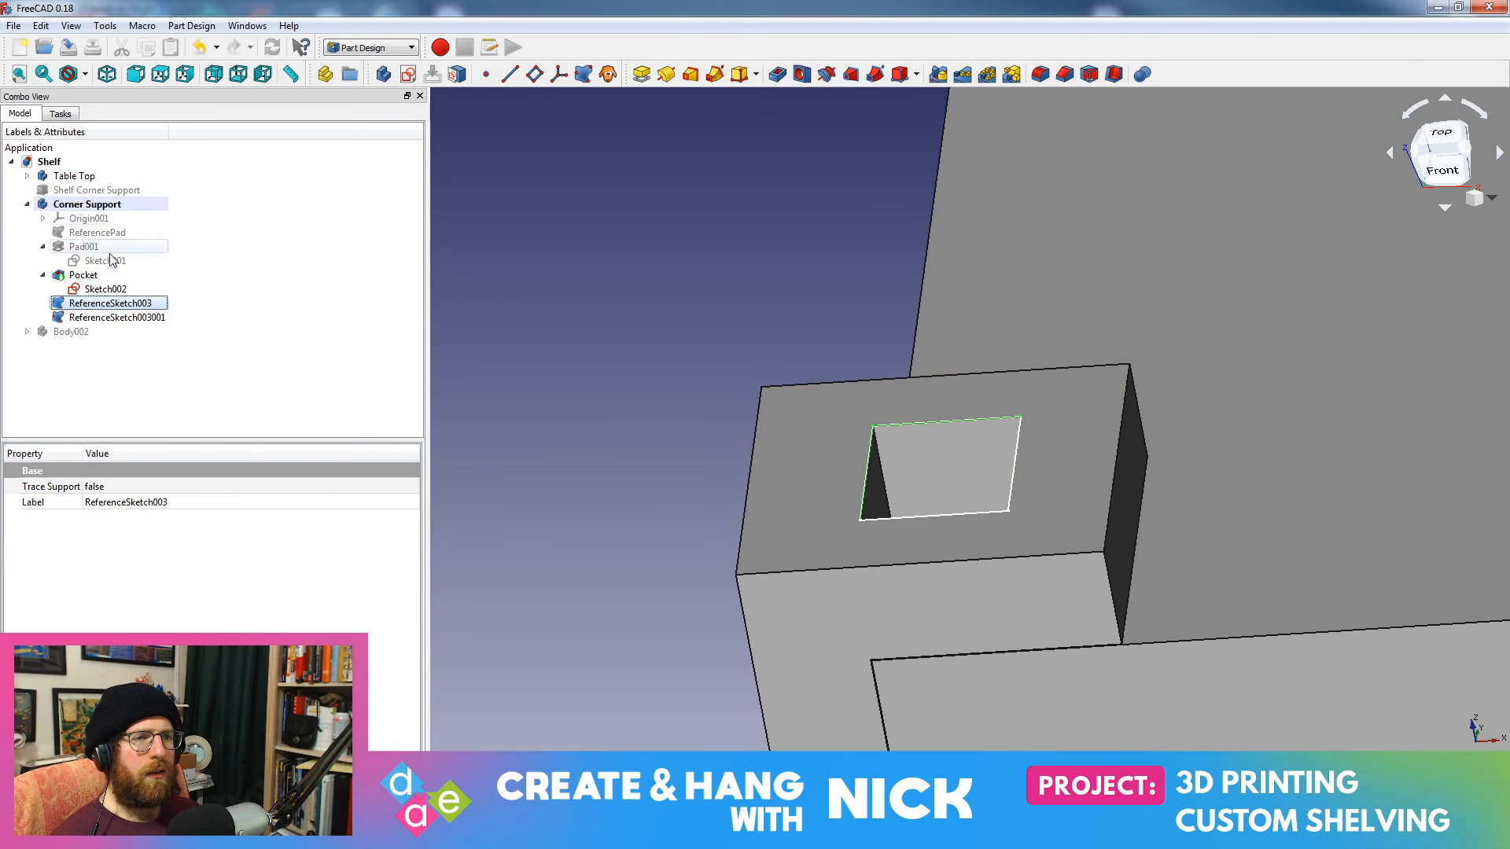
# Step: Open the Pocket's Sketch002, examine the square's size and offset dimensions in top view, and close the sketch
pyautogui.doubleClick(108, 289)
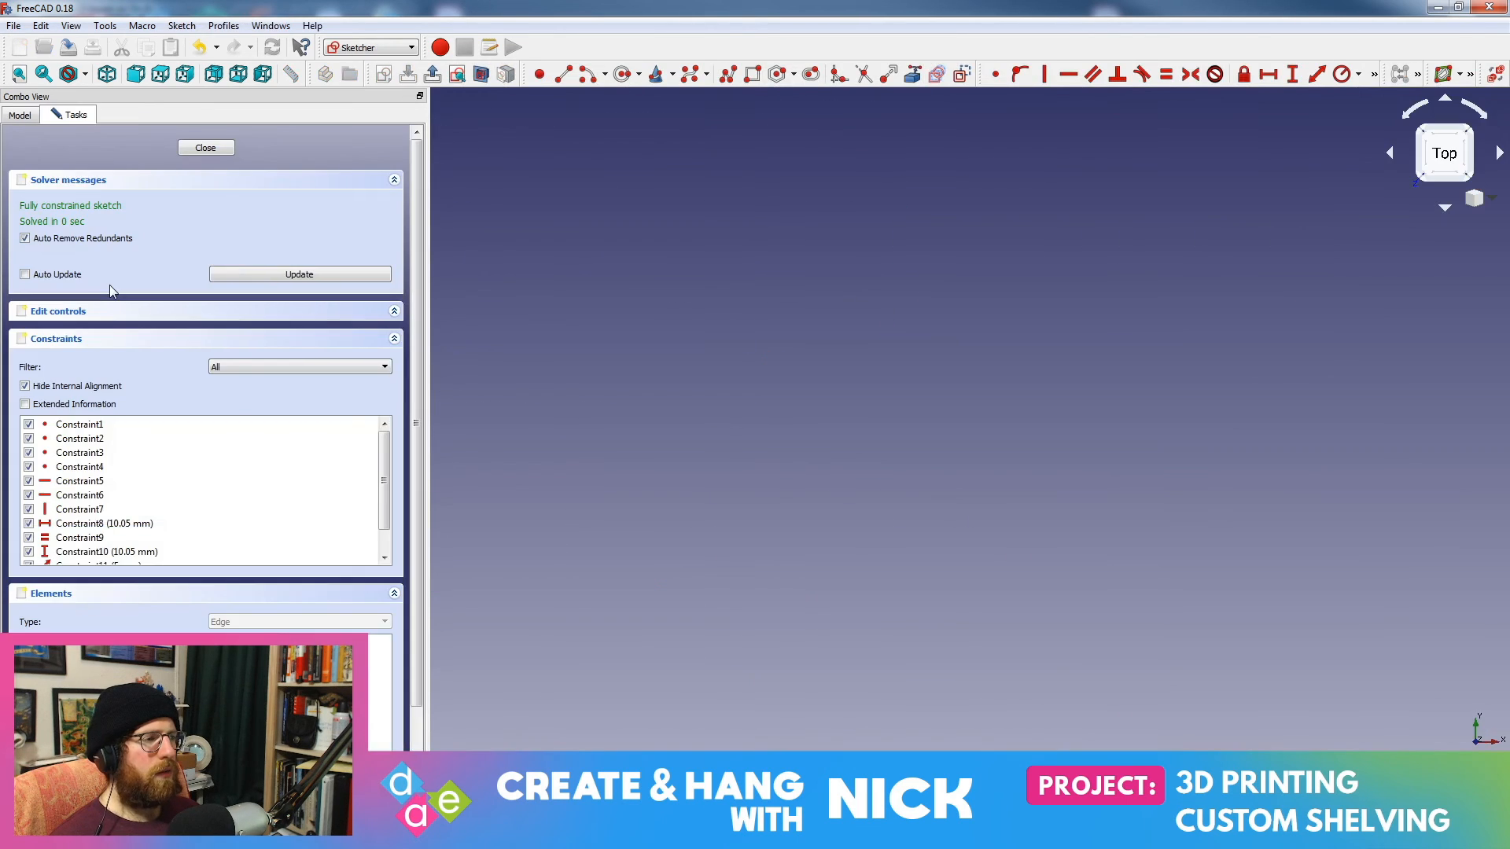
pyautogui.scroll(-10, 1299, 383)
pyautogui.moveTo(1219, 549)
pyautogui.mouseDown(button='middle')
pyautogui.moveTo(1055, 327)
pyautogui.moveTo(1035, 372)
pyautogui.mouseUp(button='middle')
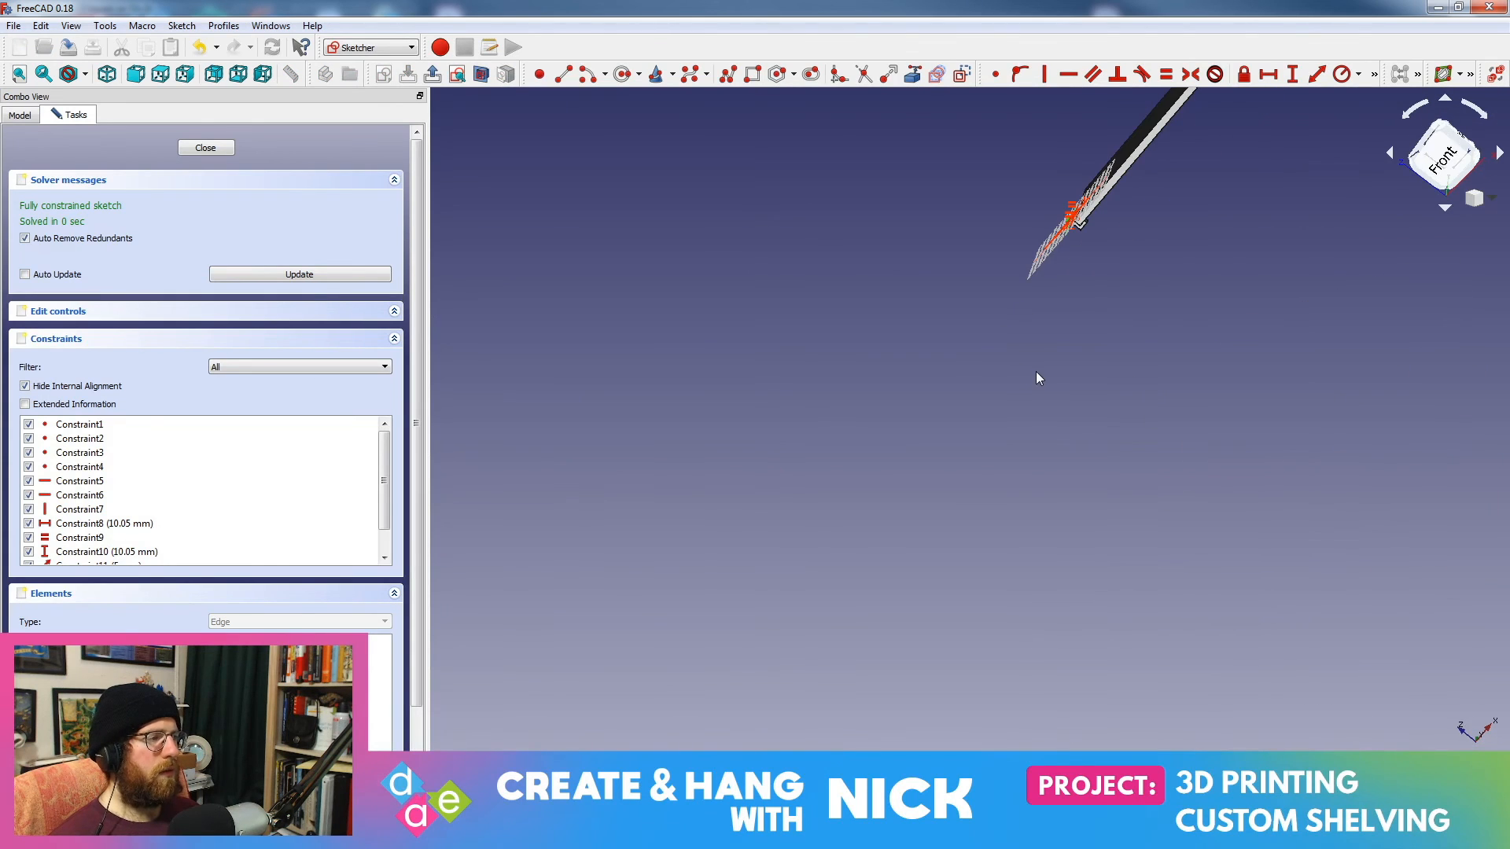
pyautogui.press('2')
pyautogui.scroll(5, 1179, 438)
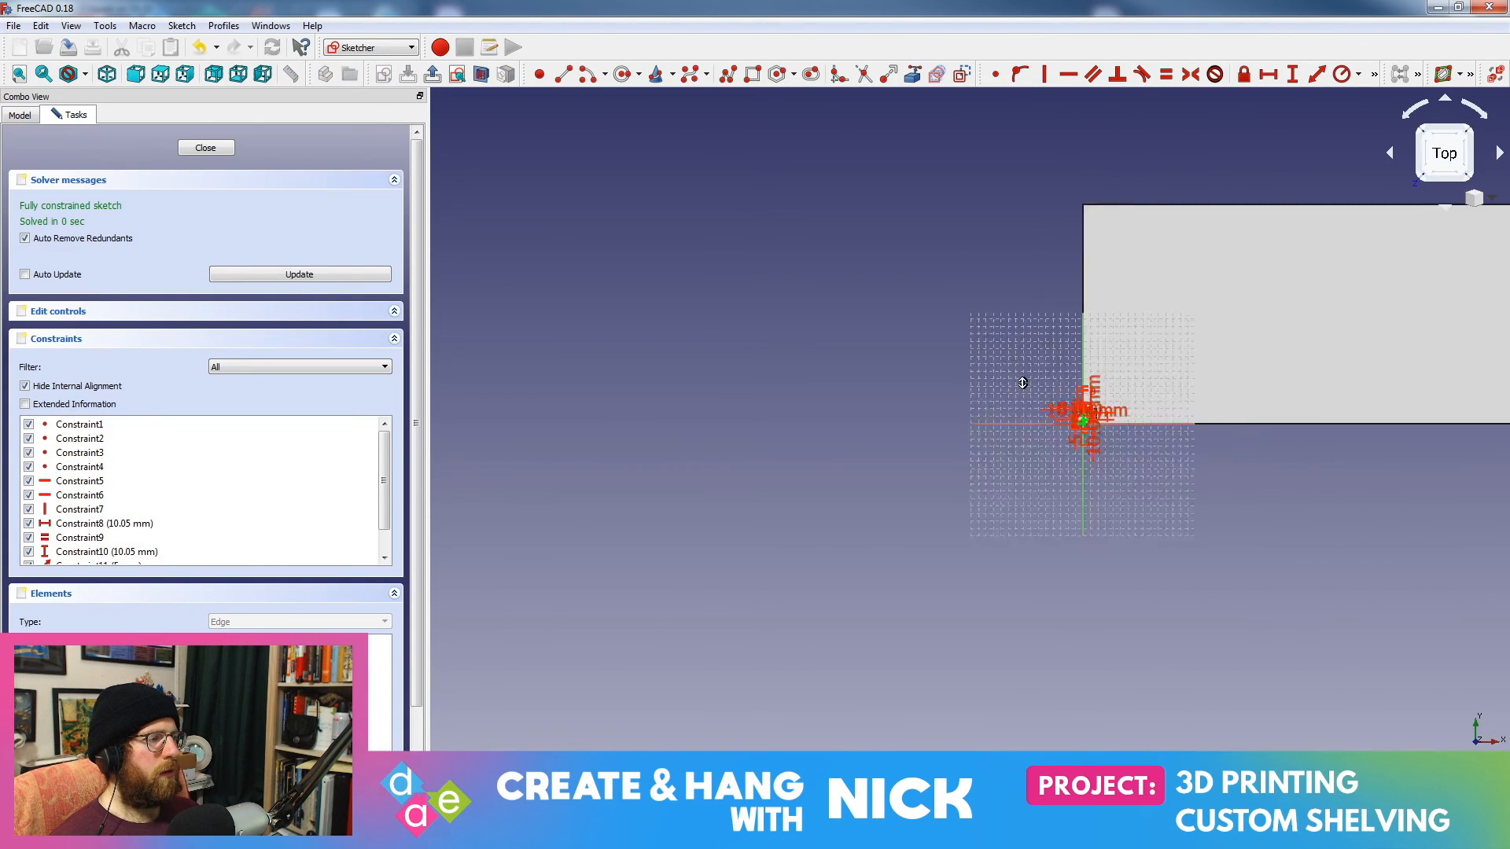
pyautogui.scroll(10, 1023, 383)
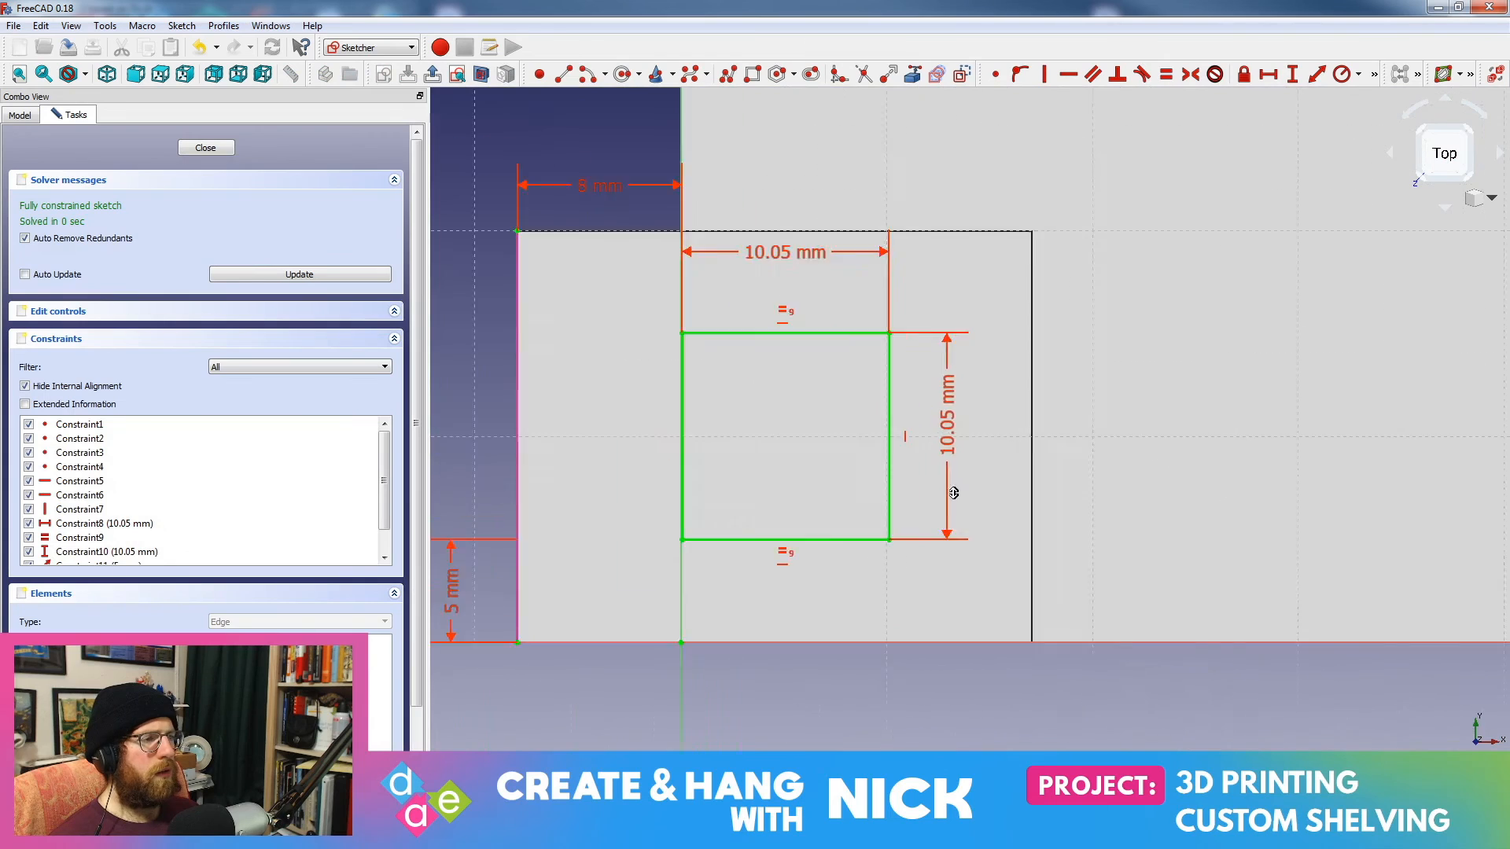
pyautogui.scroll(3, 953, 493)
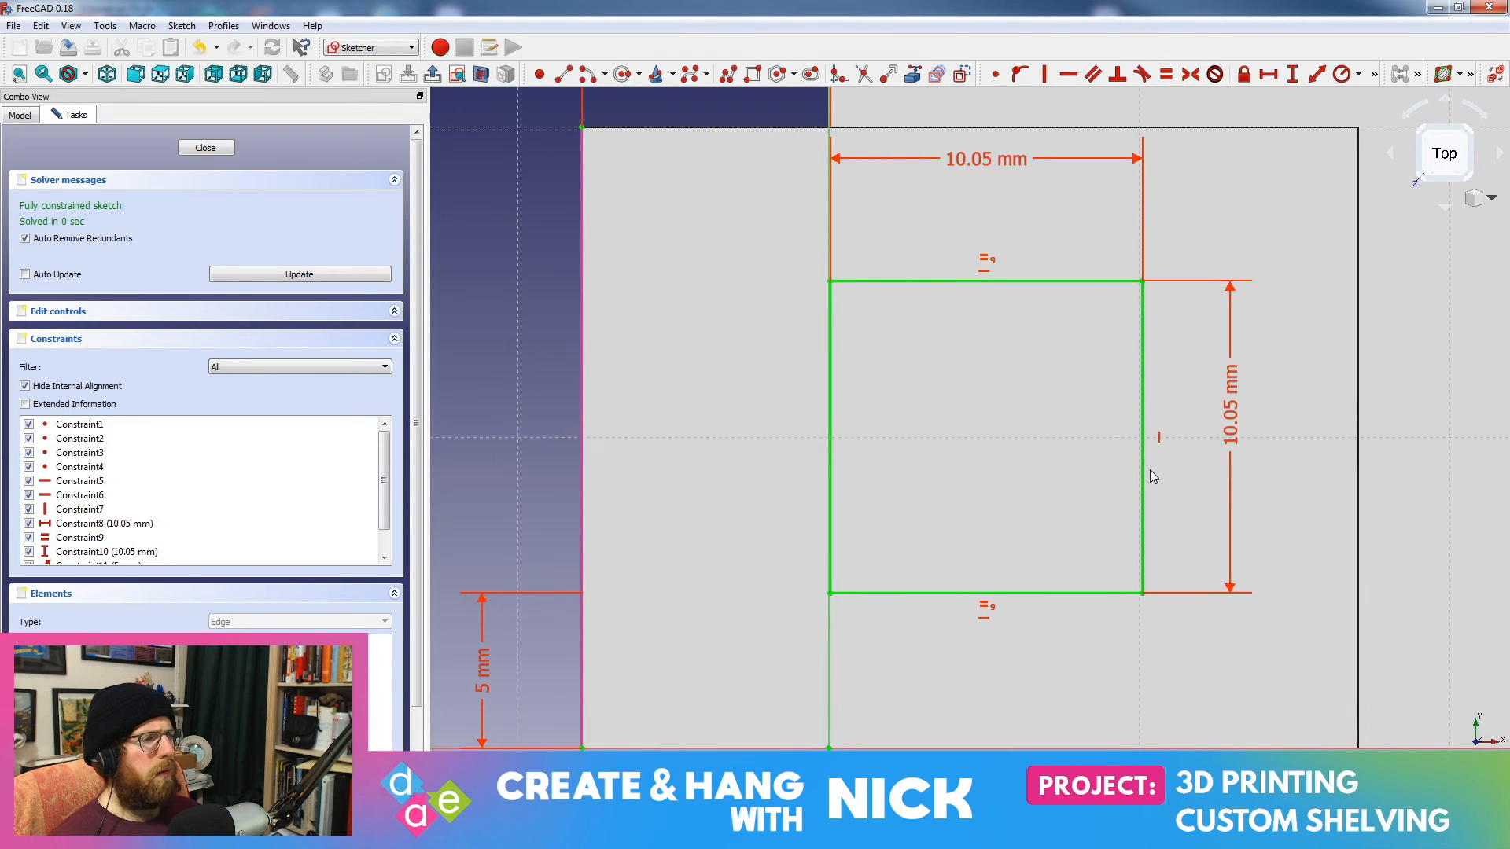
pyautogui.click(190, 148)
# Step: Check the source object of ReferenceSketch003001 in the Corner Support body, and delete this reference
pyautogui.click(102, 317)
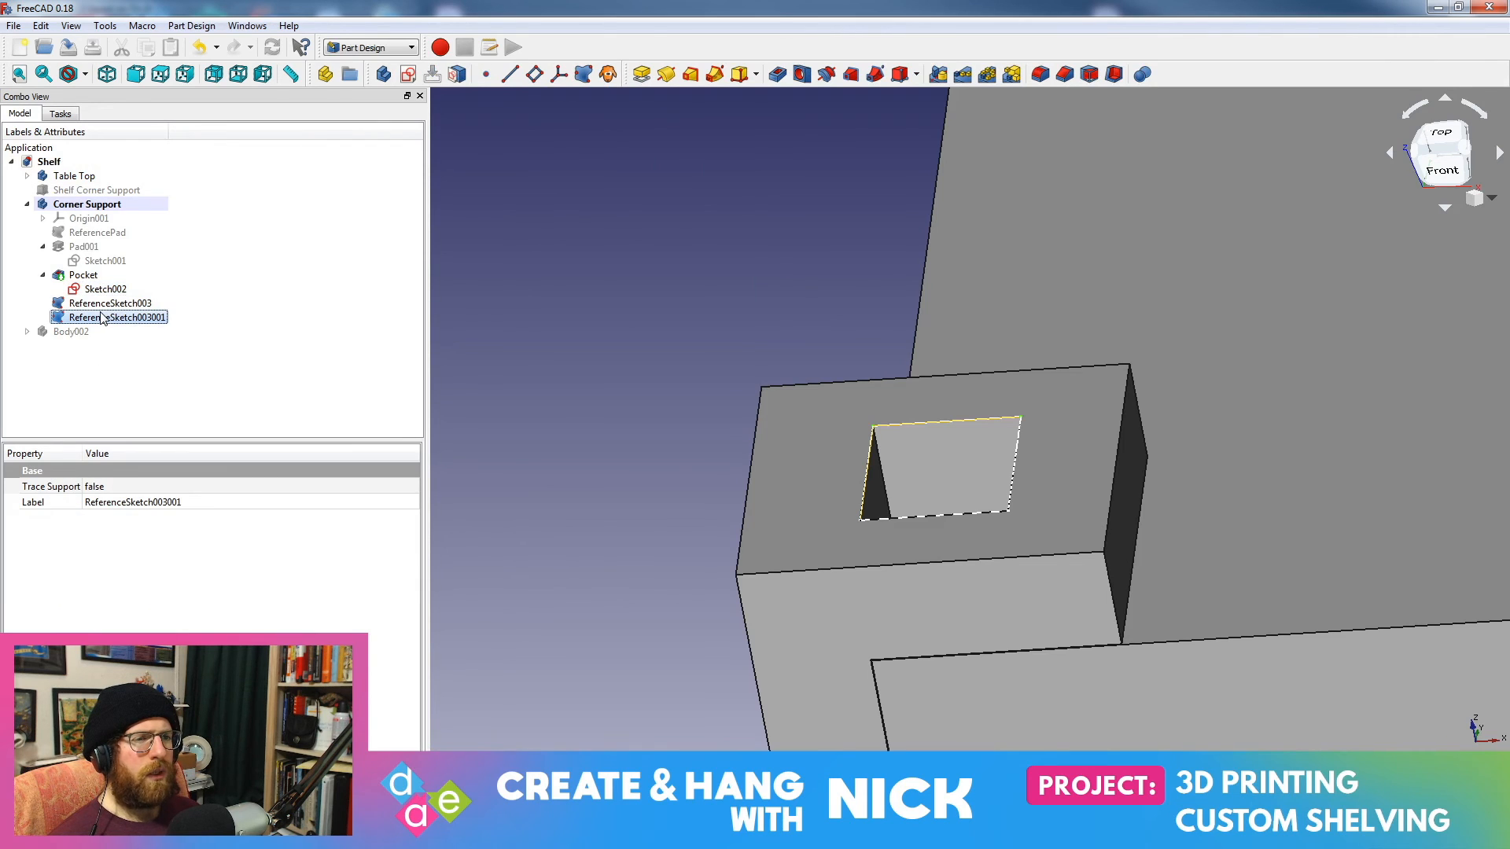
pyautogui.doubleClick(101, 317)
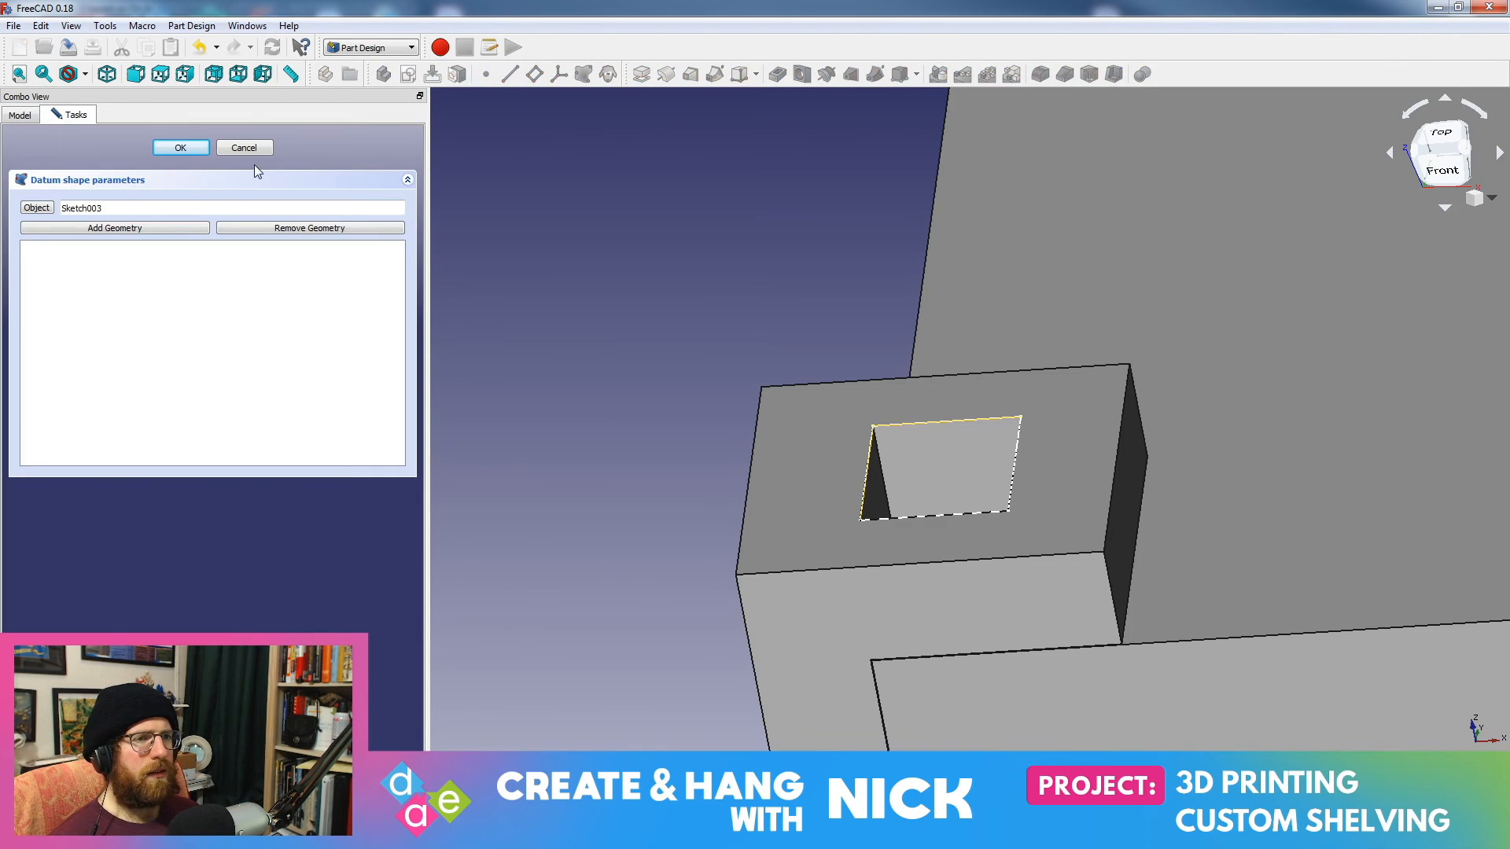
pyautogui.click(244, 148)
pyautogui.click(133, 323)
pyautogui.press('Delete')
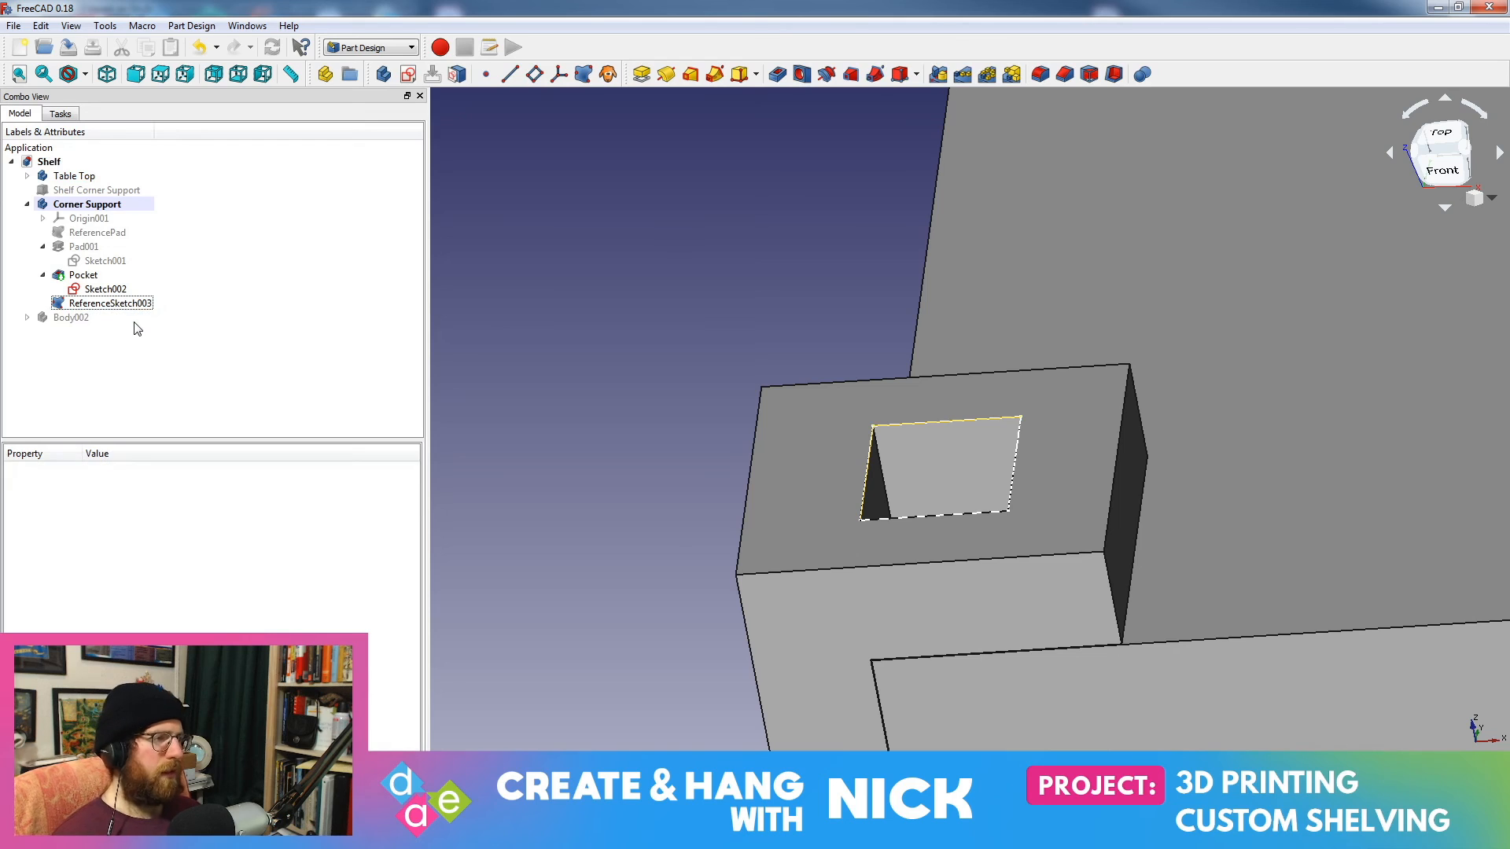
# Step: Delete the remaining ReferenceSketch003 from the Corner Support body
pyautogui.click(111, 304)
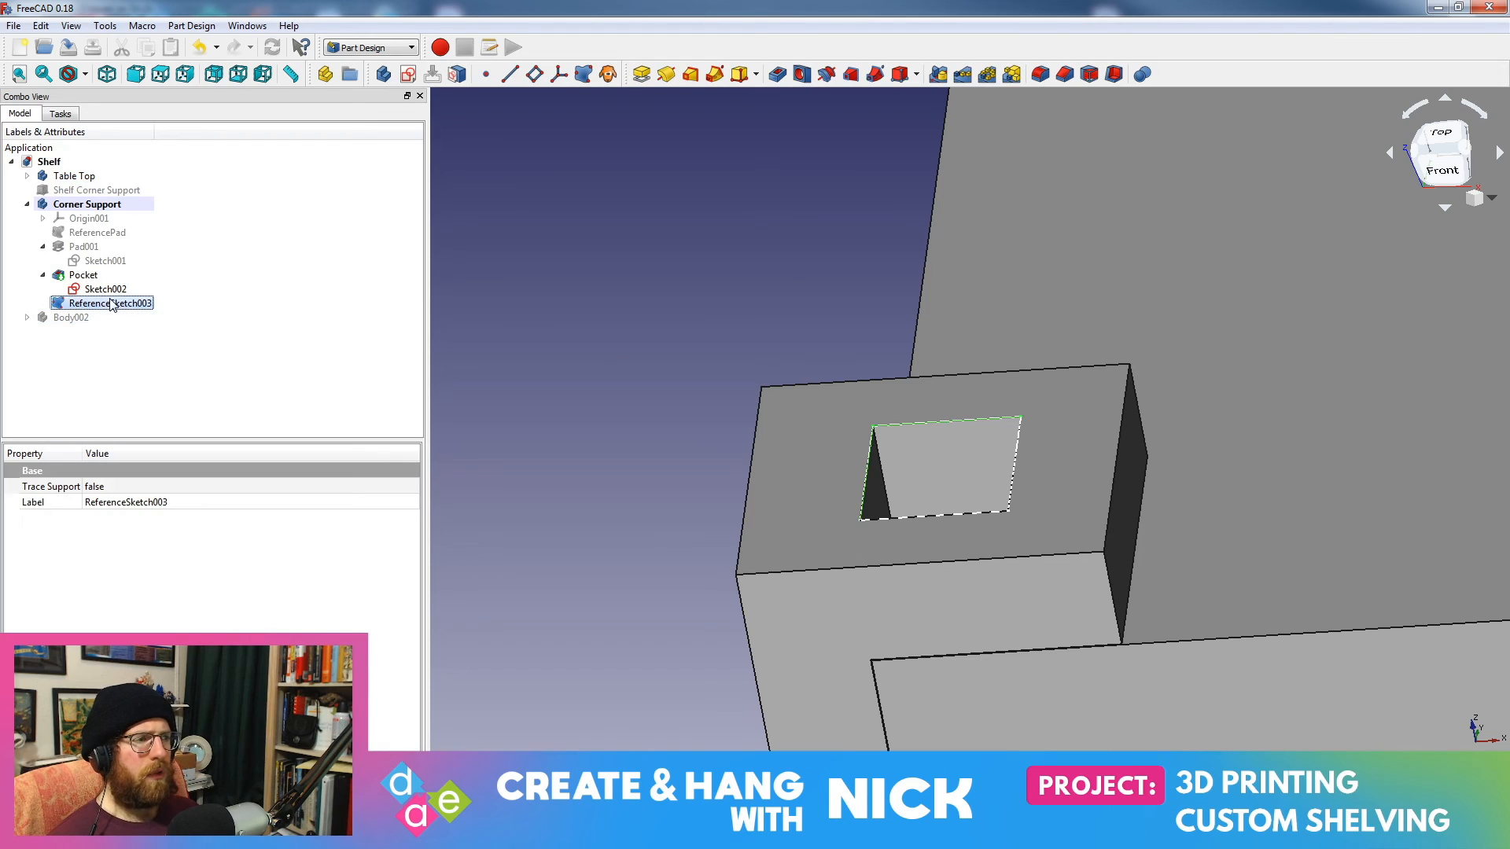
pyautogui.click(97, 233)
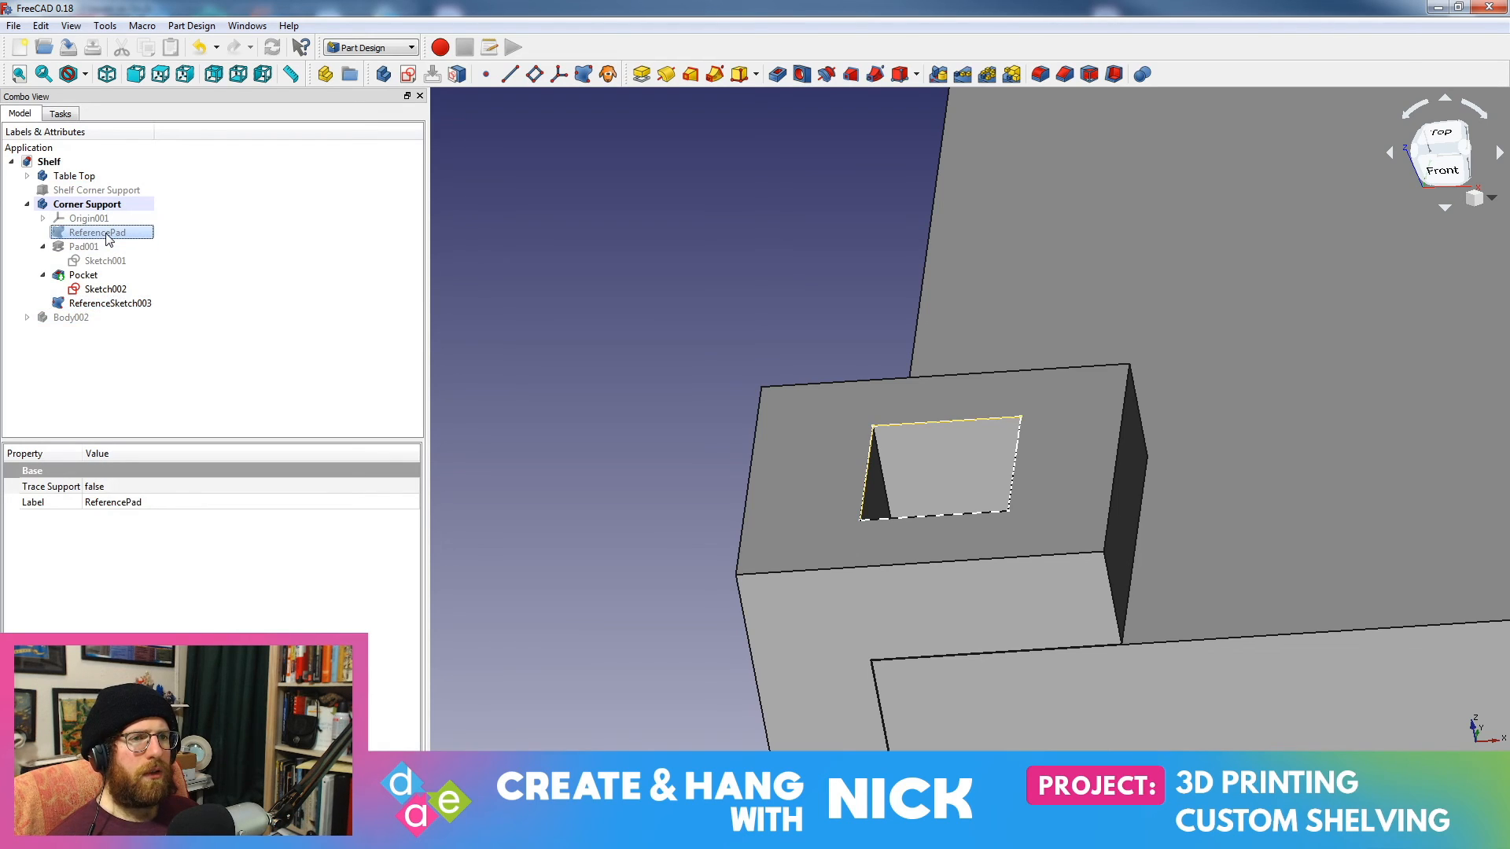
pyautogui.click(101, 305)
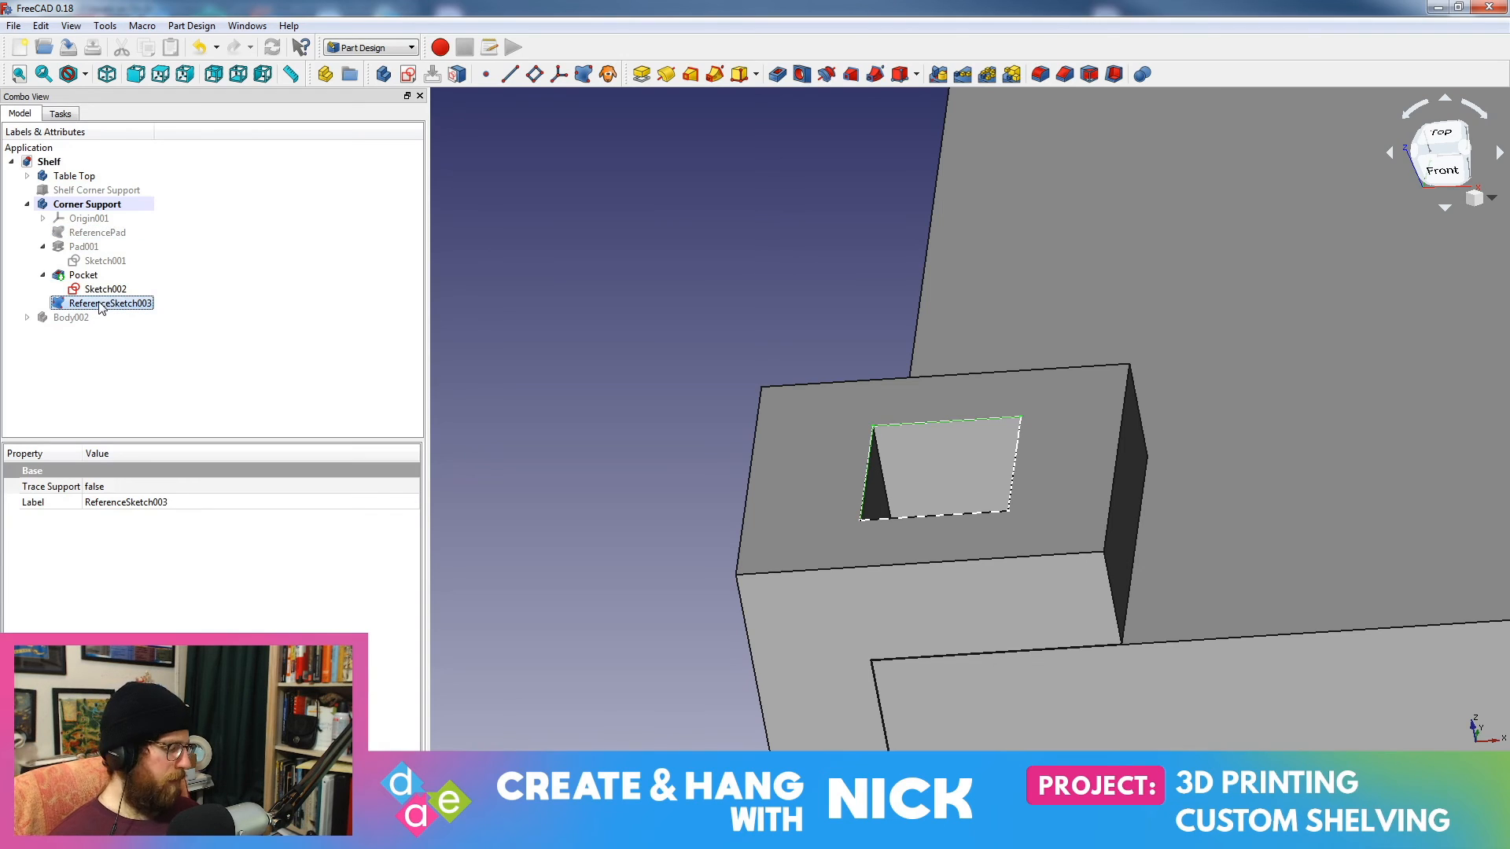
pyautogui.press('Delete')
# Step: Expand the Body002 branch and show Body002 again
pyautogui.click(110, 290)
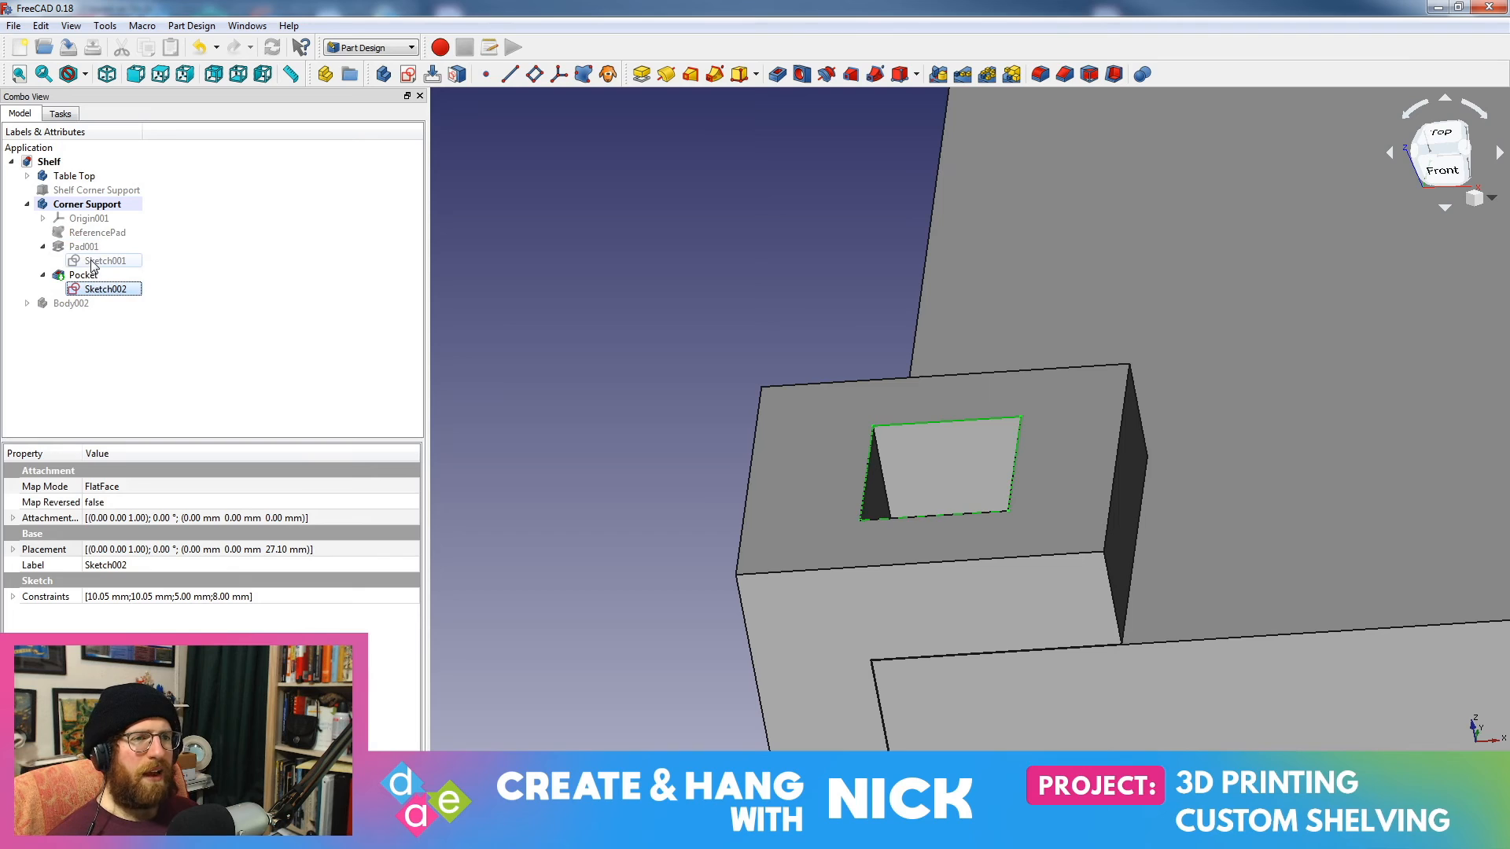
pyautogui.scroll(-5, 822, 601)
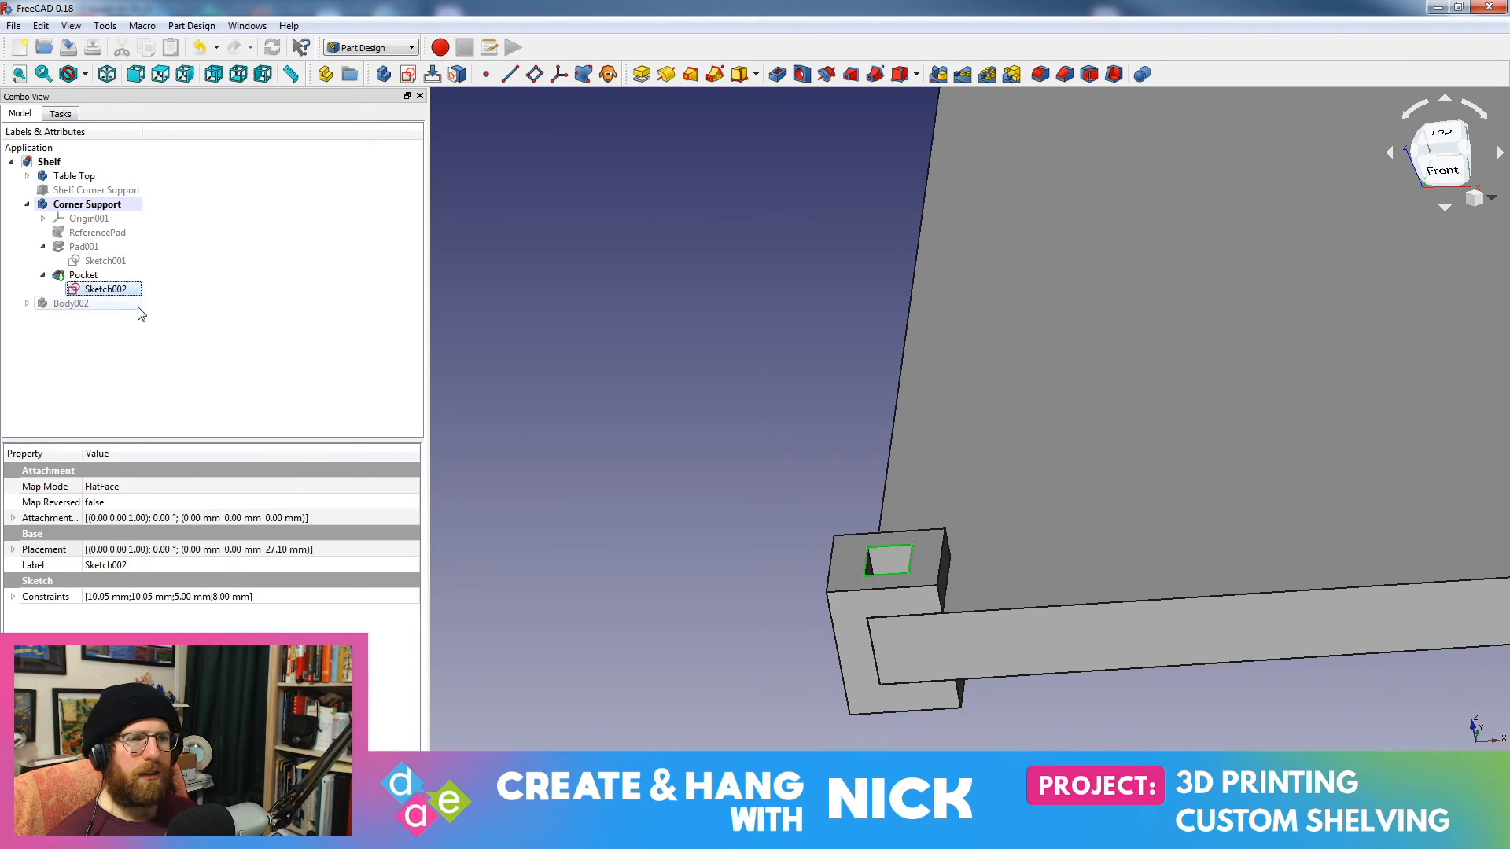
pyautogui.click(27, 305)
pyautogui.click(71, 304)
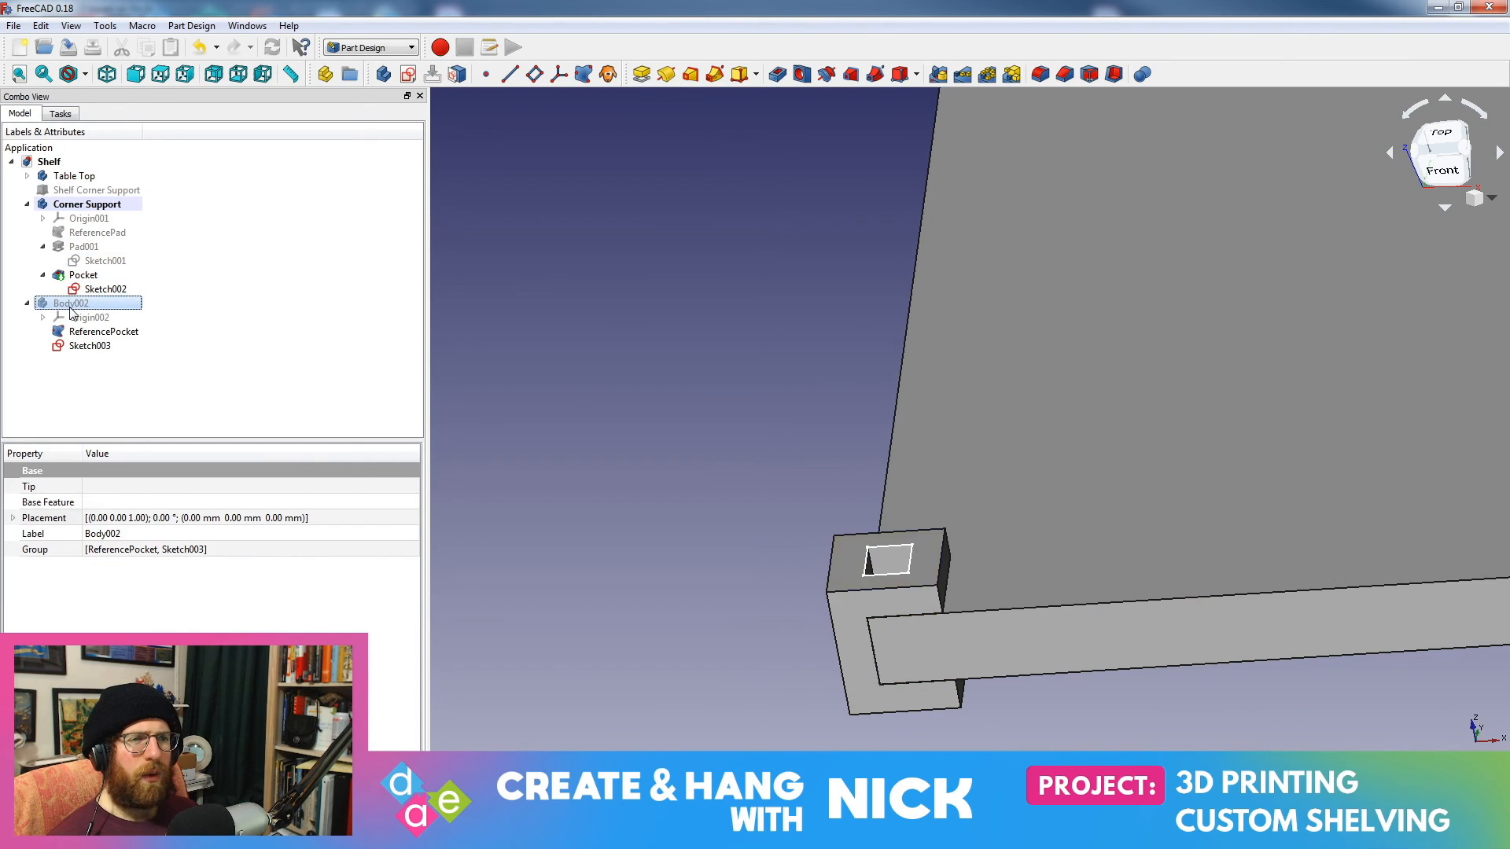
pyautogui.click(108, 347)
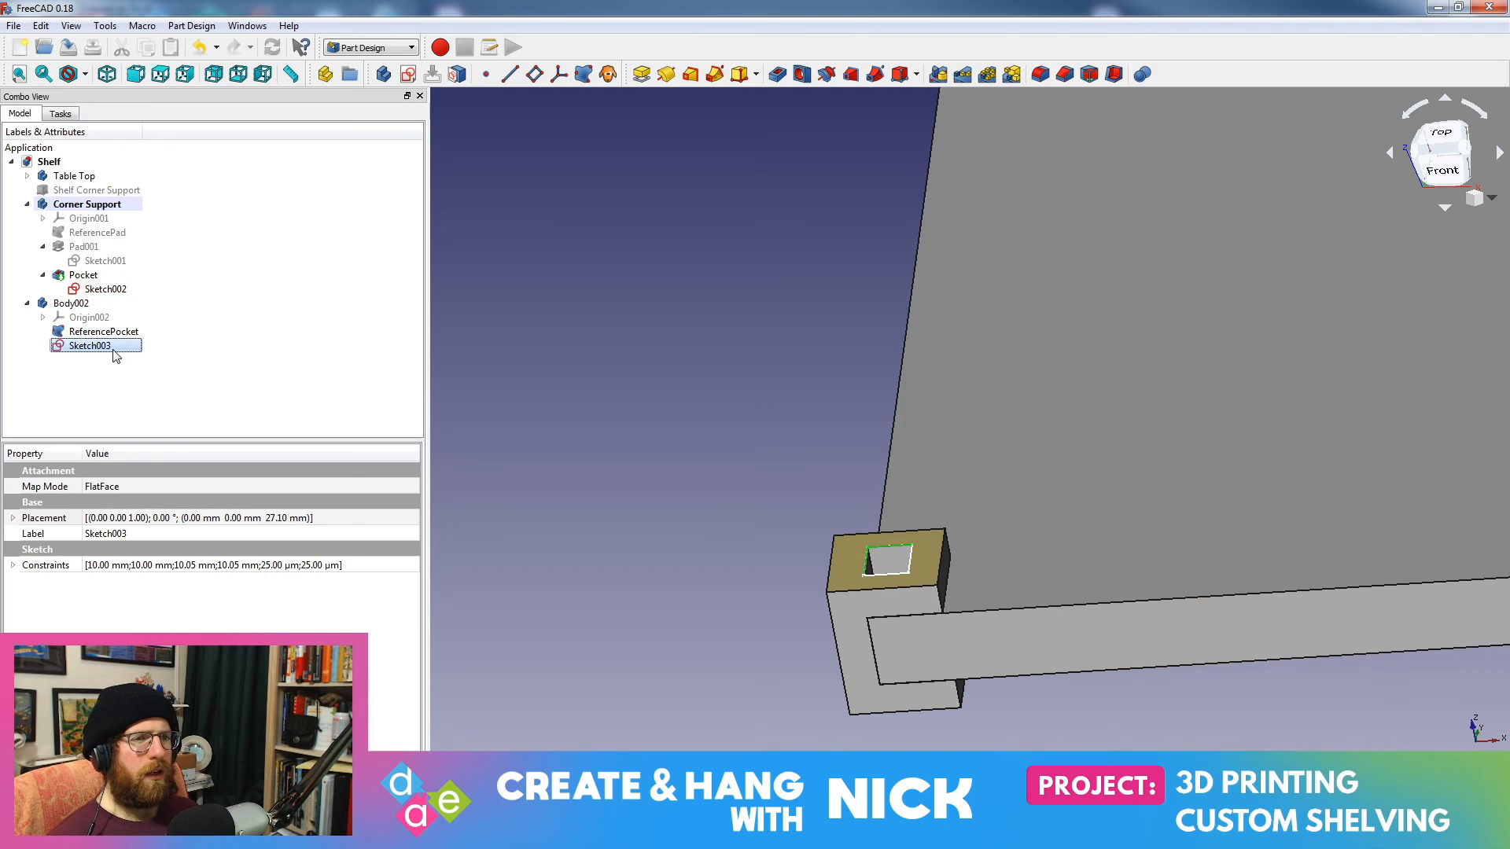
pyautogui.click(641, 74)
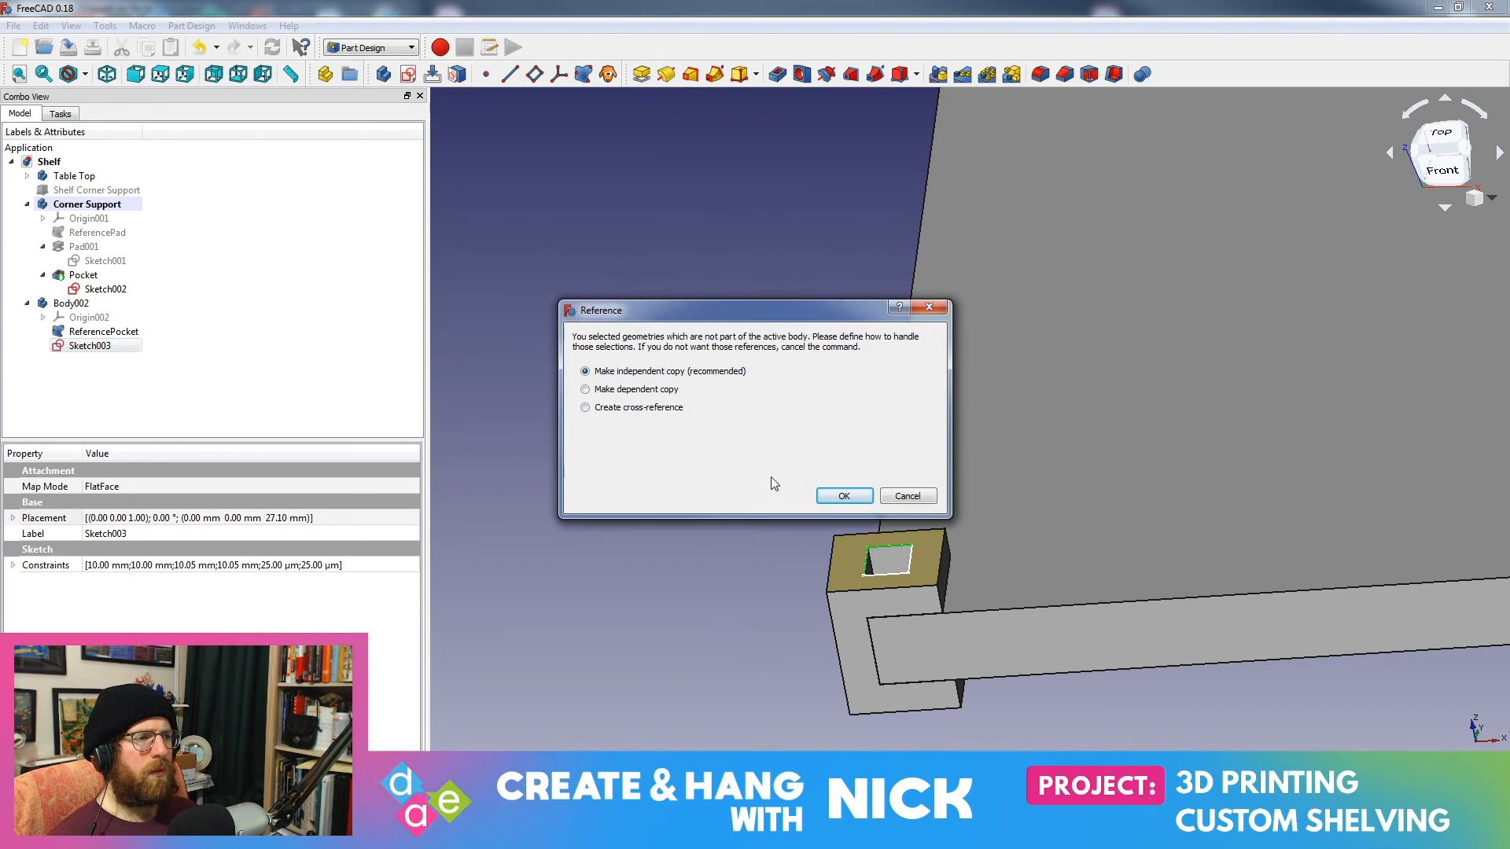
pyautogui.click(835, 496)
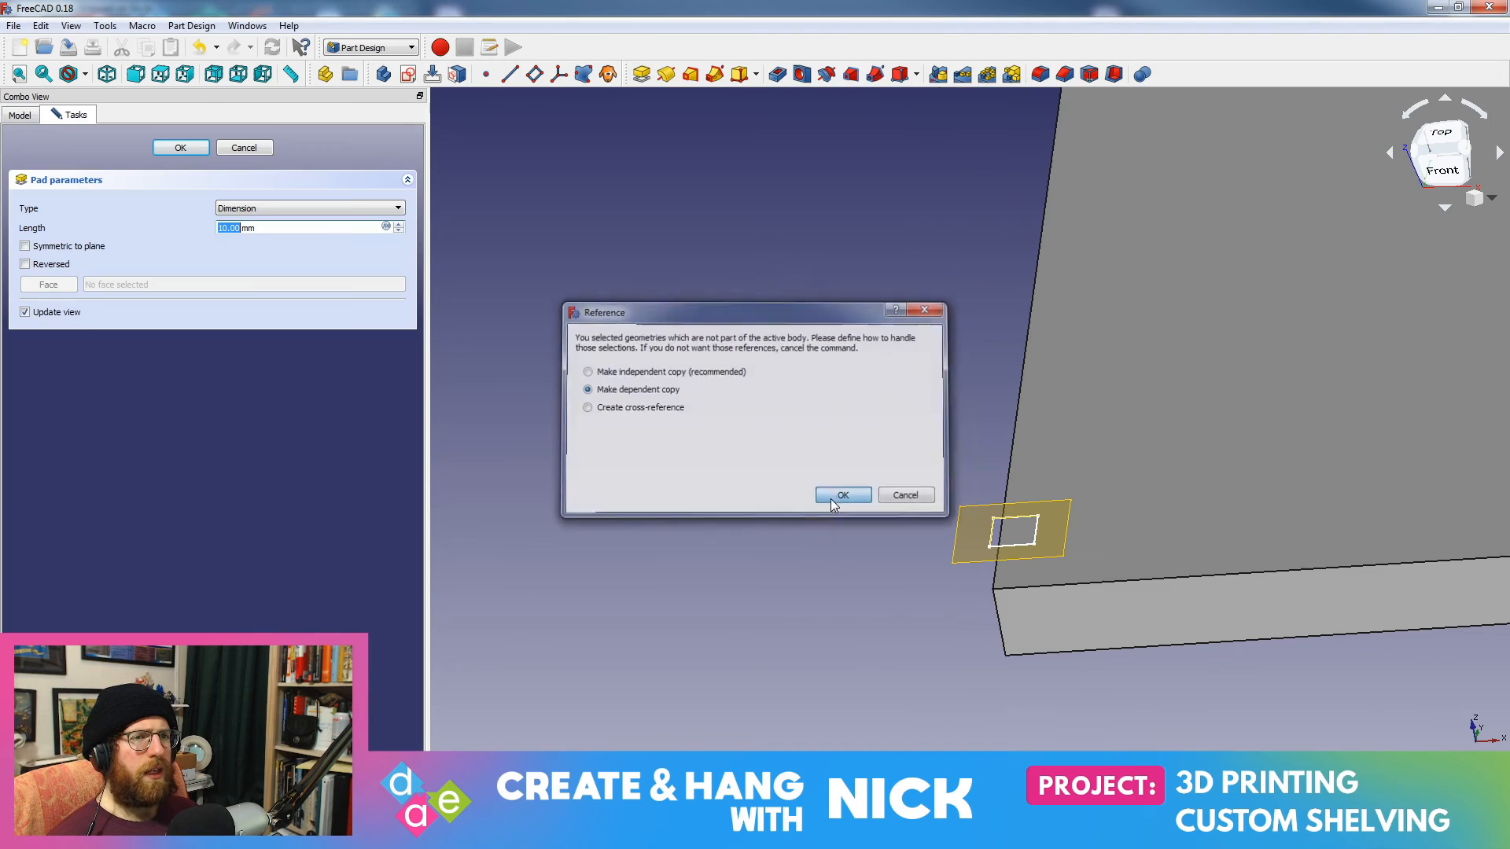
pyautogui.moveTo(890, 462); pyautogui.dragTo(687, 377, button='middle')
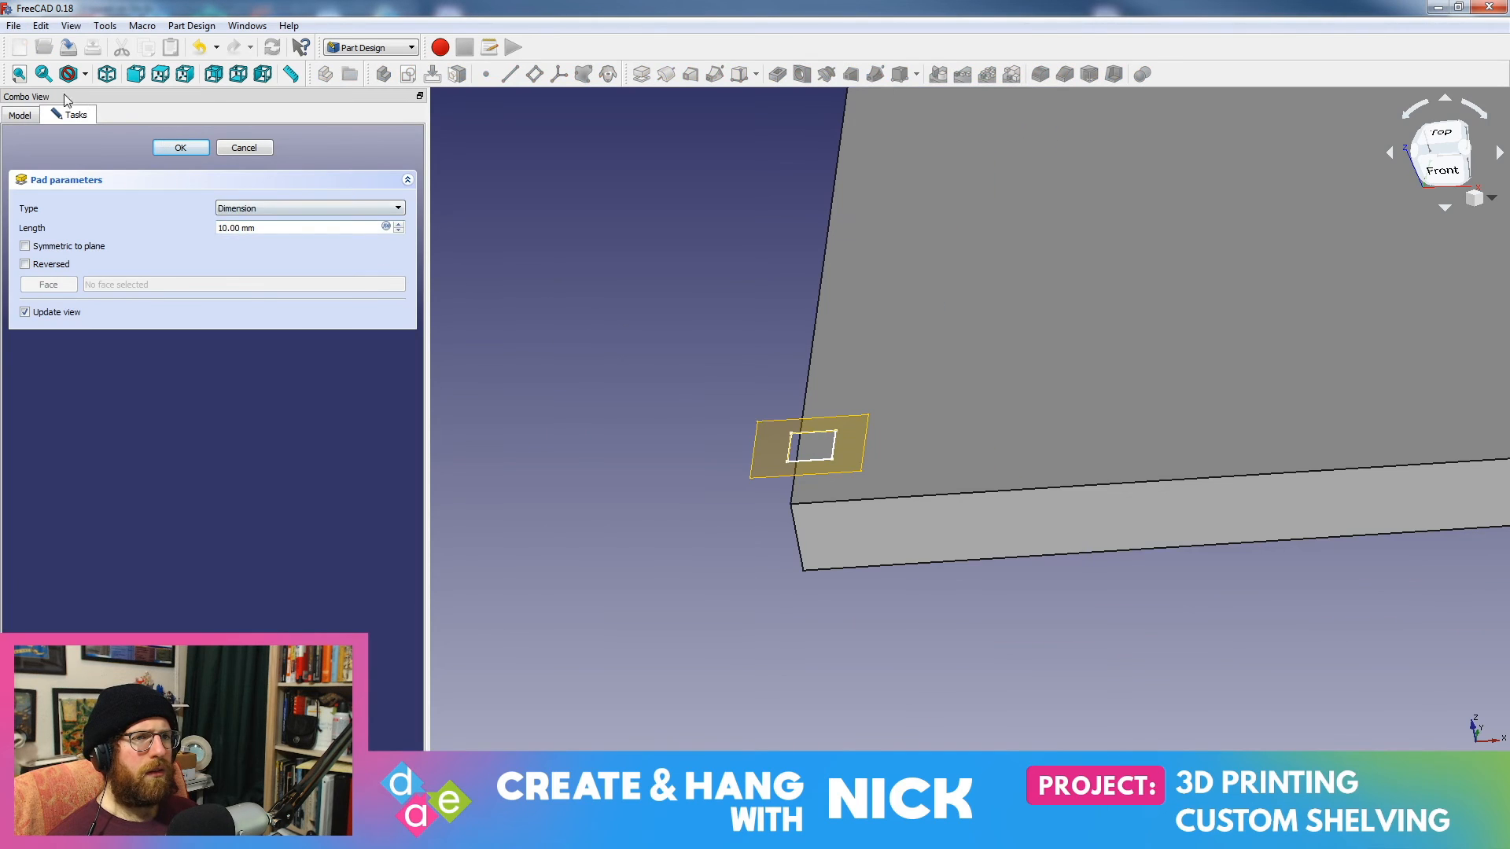
pyautogui.click(23, 118)
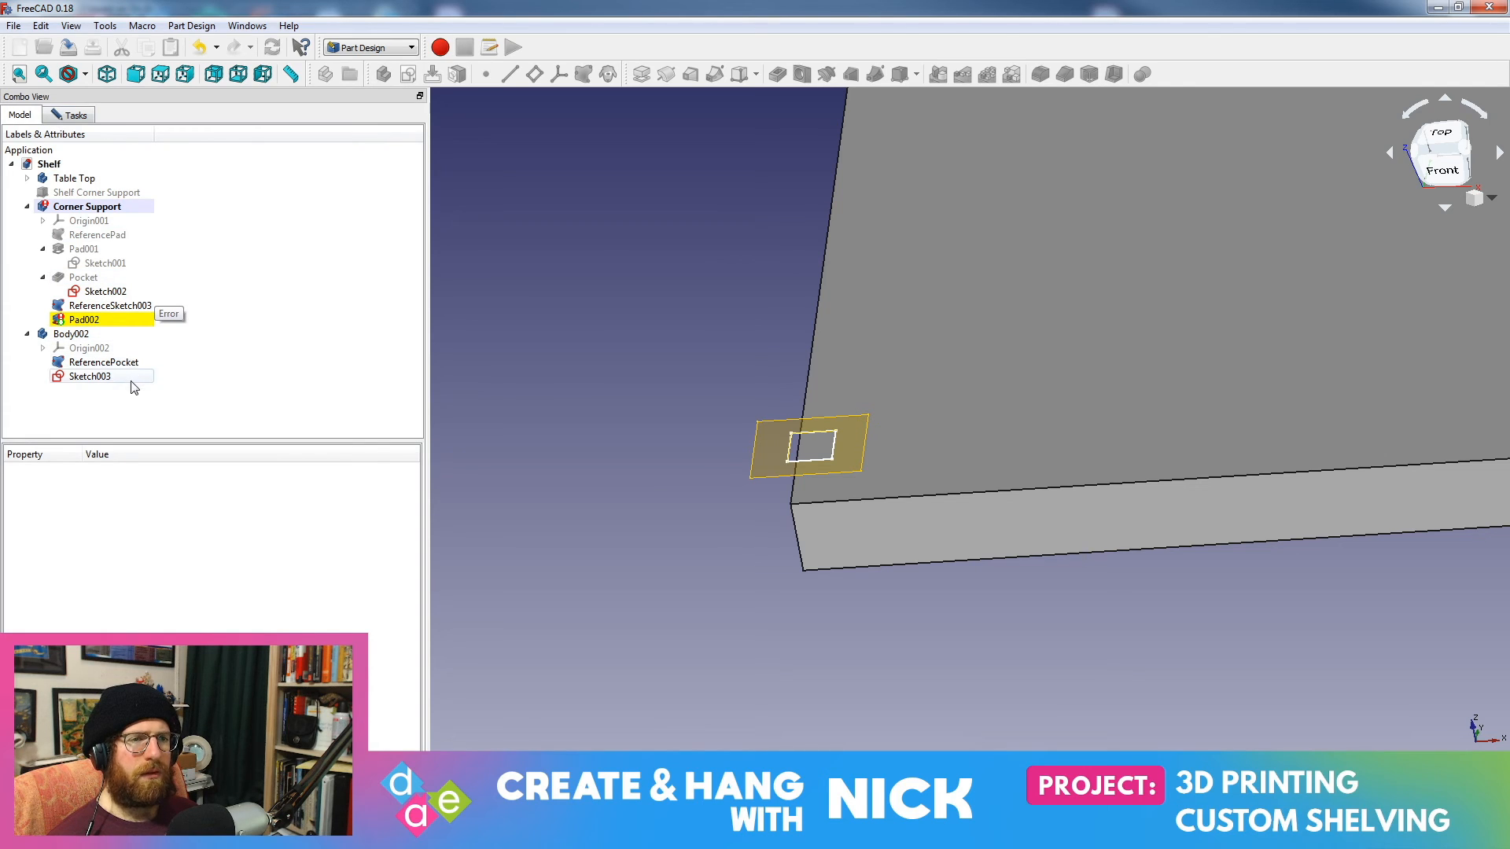
pyautogui.scroll(3, 681, 345)
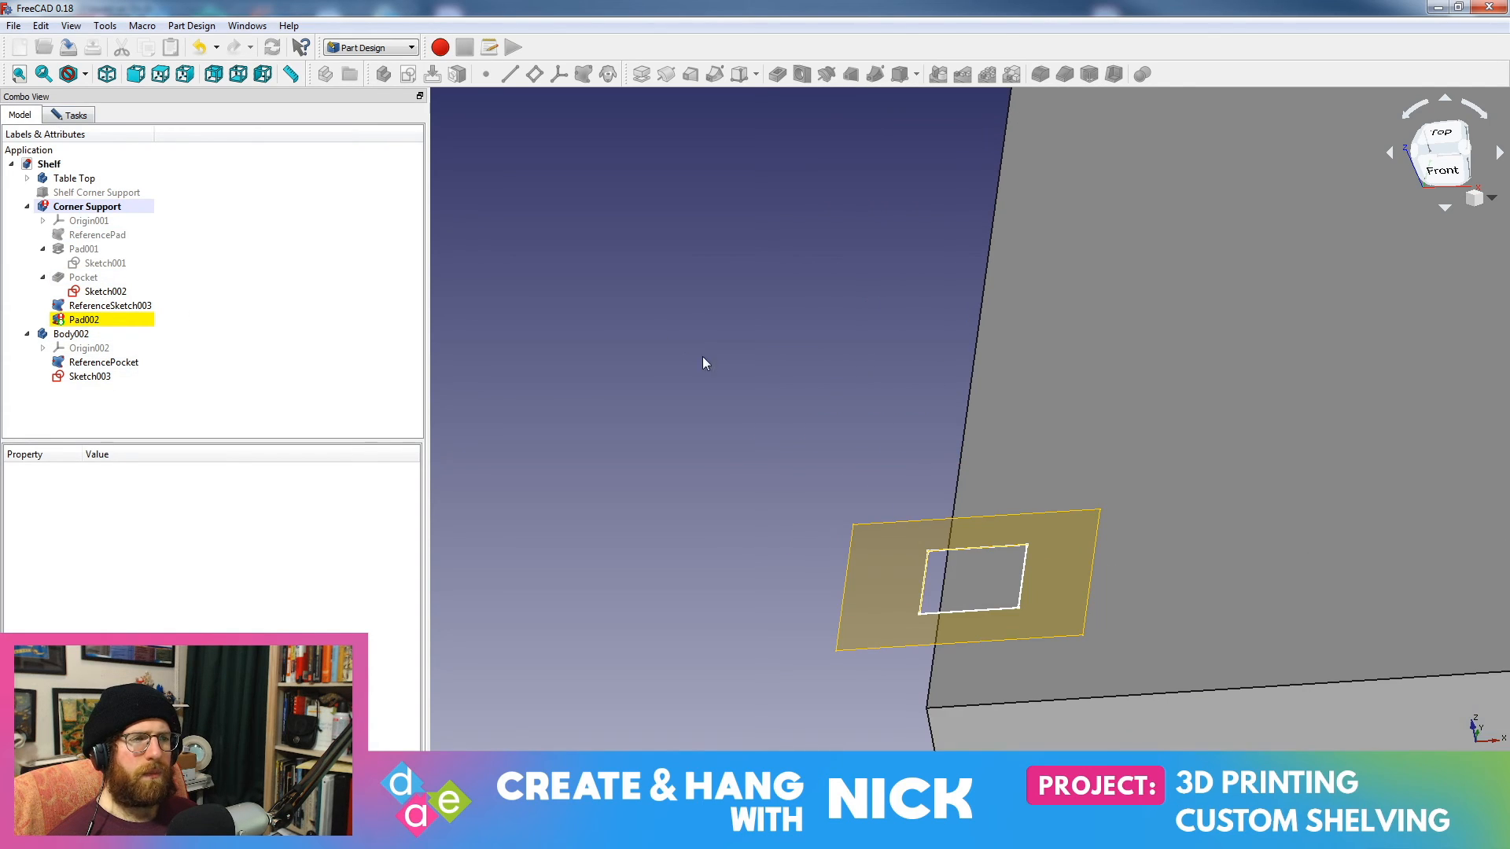
pyautogui.click(85, 118)
pyautogui.click(245, 148)
pyautogui.click(112, 303)
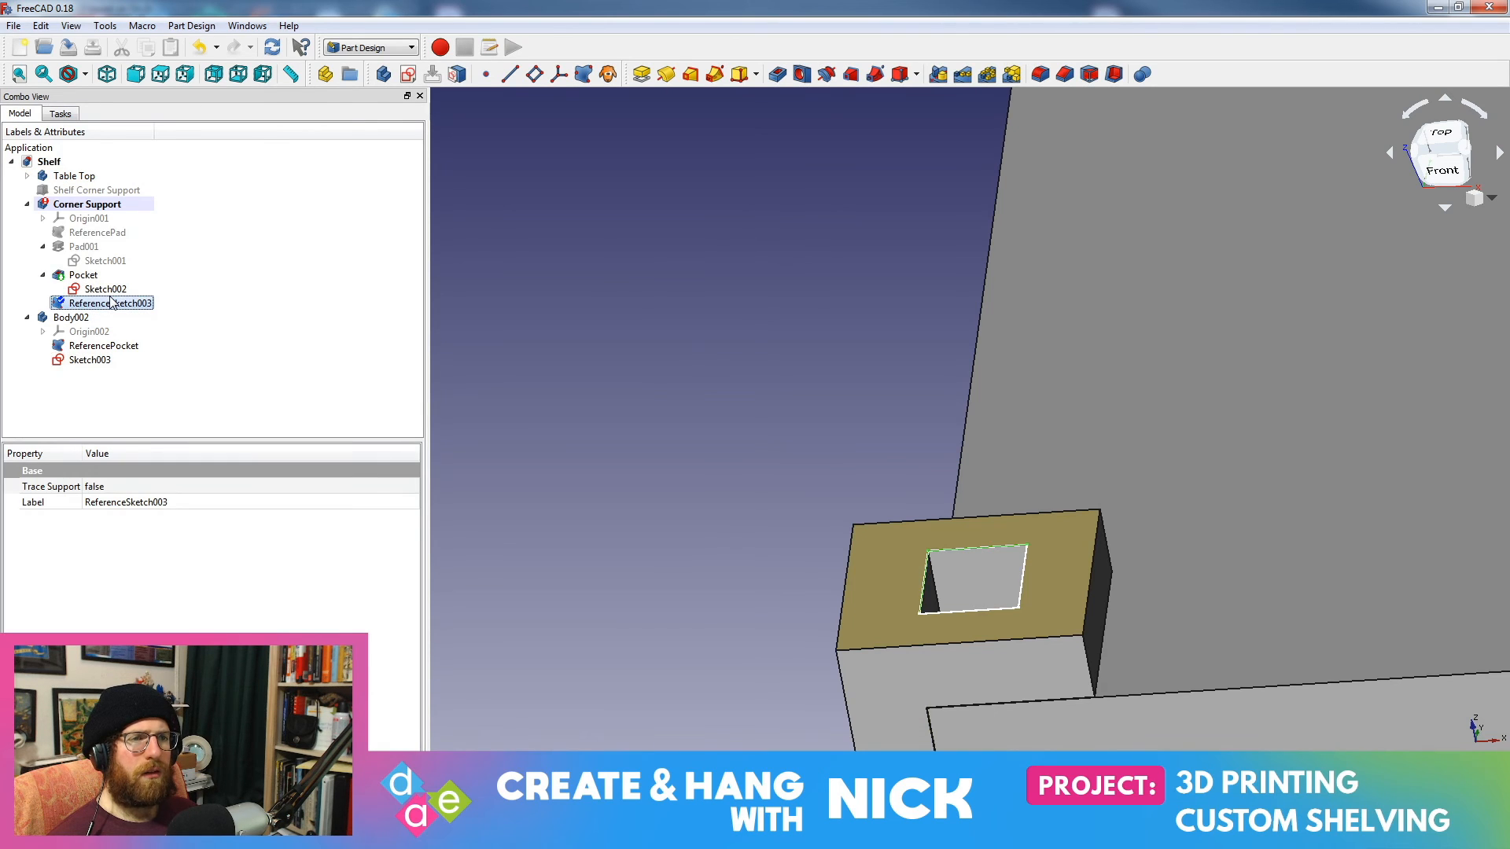
pyautogui.press('Delete')
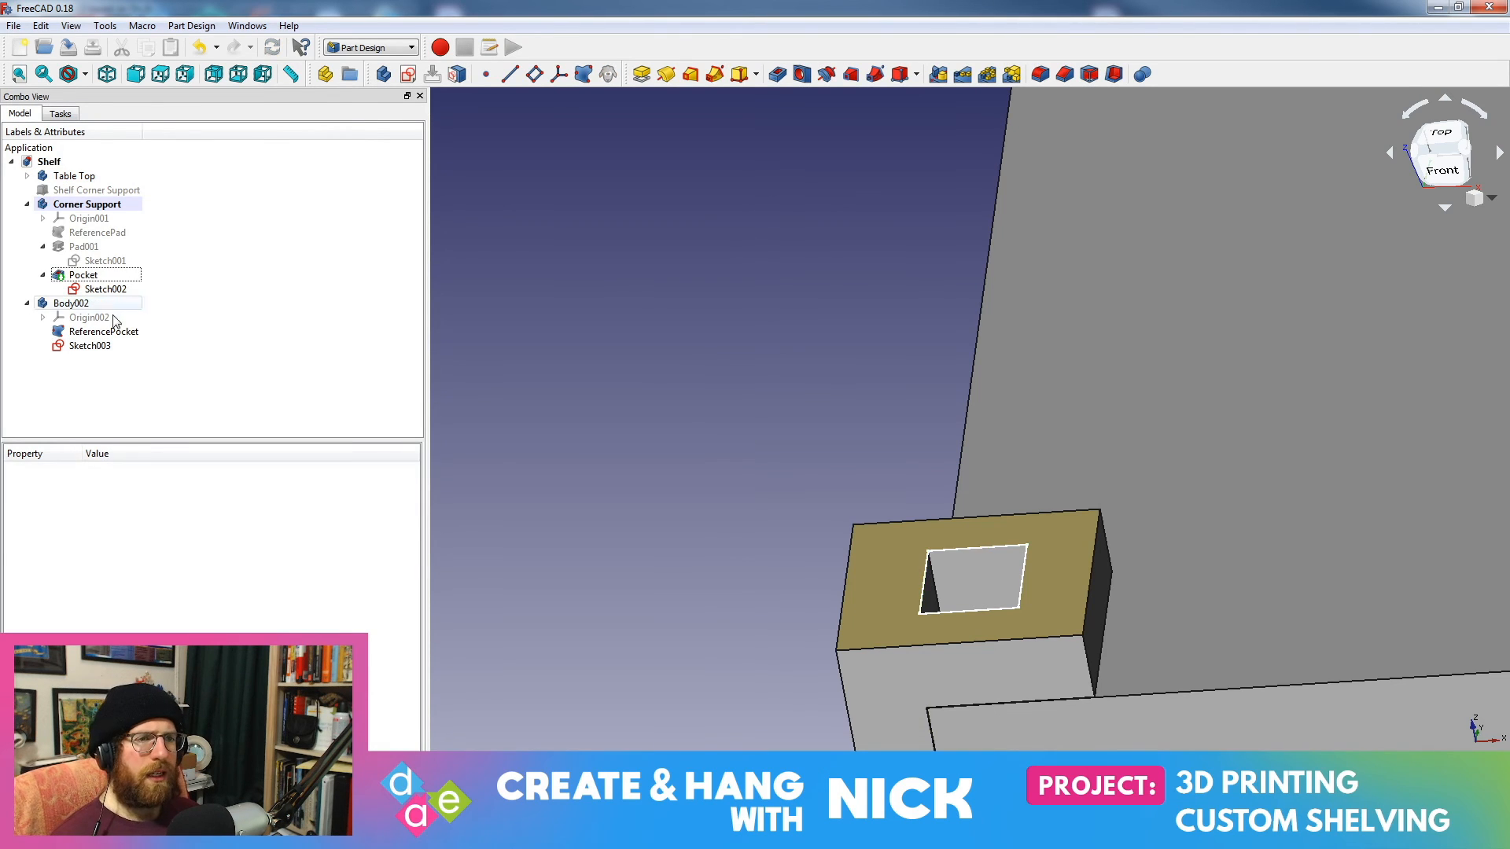
# Step: Check the properties of Sketch003 and ReferencePocket in Body002
pyautogui.click(99, 347)
pyautogui.moveTo(629, 394); pyautogui.dragTo(570, 274, button='middle')
pyautogui.keyDown('ctrl'); pyautogui.moveTo(568, 362); pyautogui.dragTo(582, 321, button='middle'); pyautogui.keyUp('ctrl')
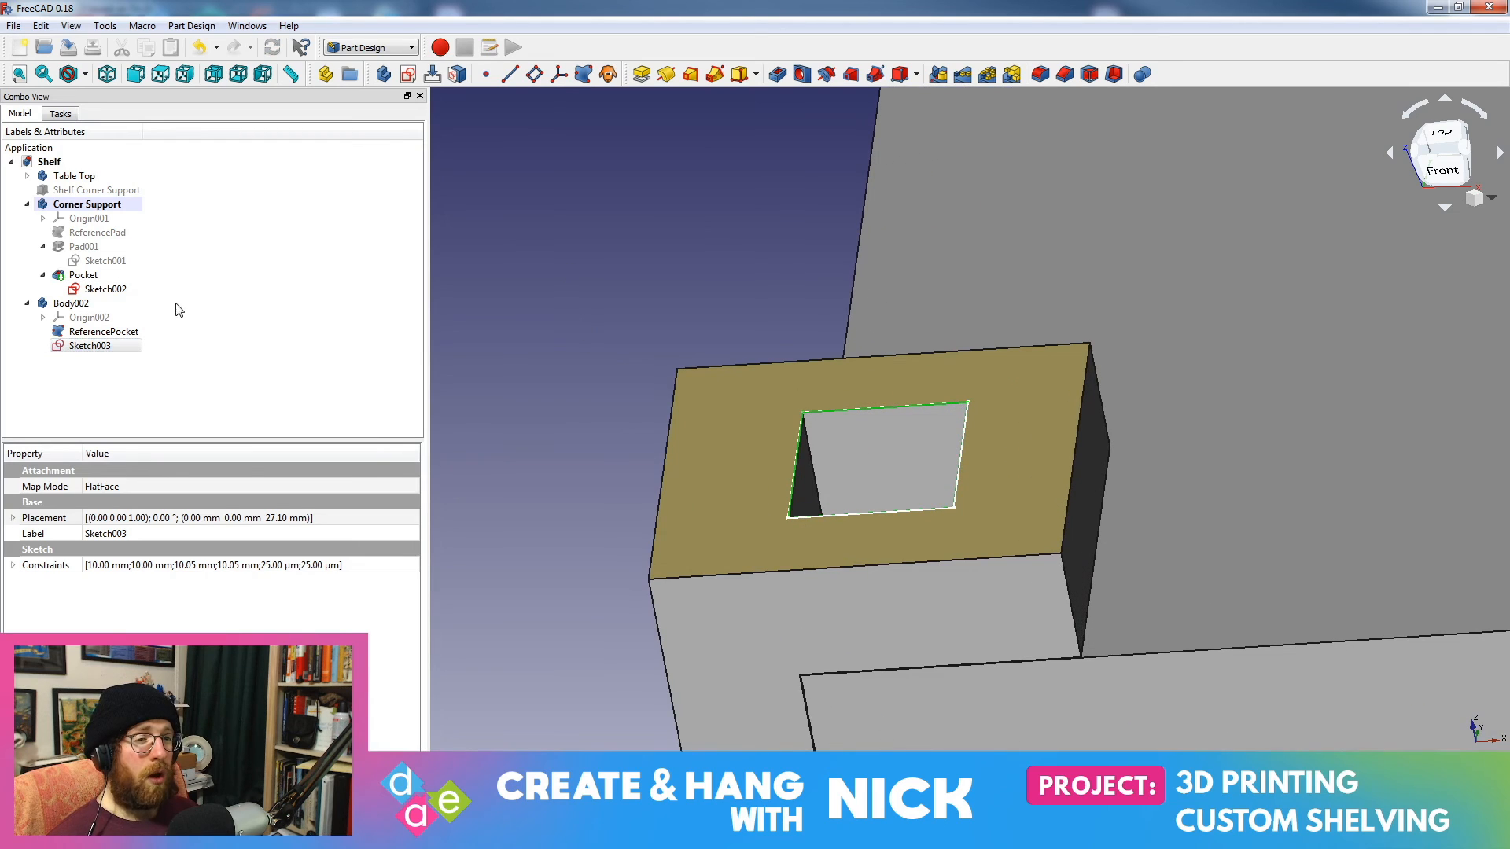
pyautogui.click(74, 304)
pyautogui.click(86, 349)
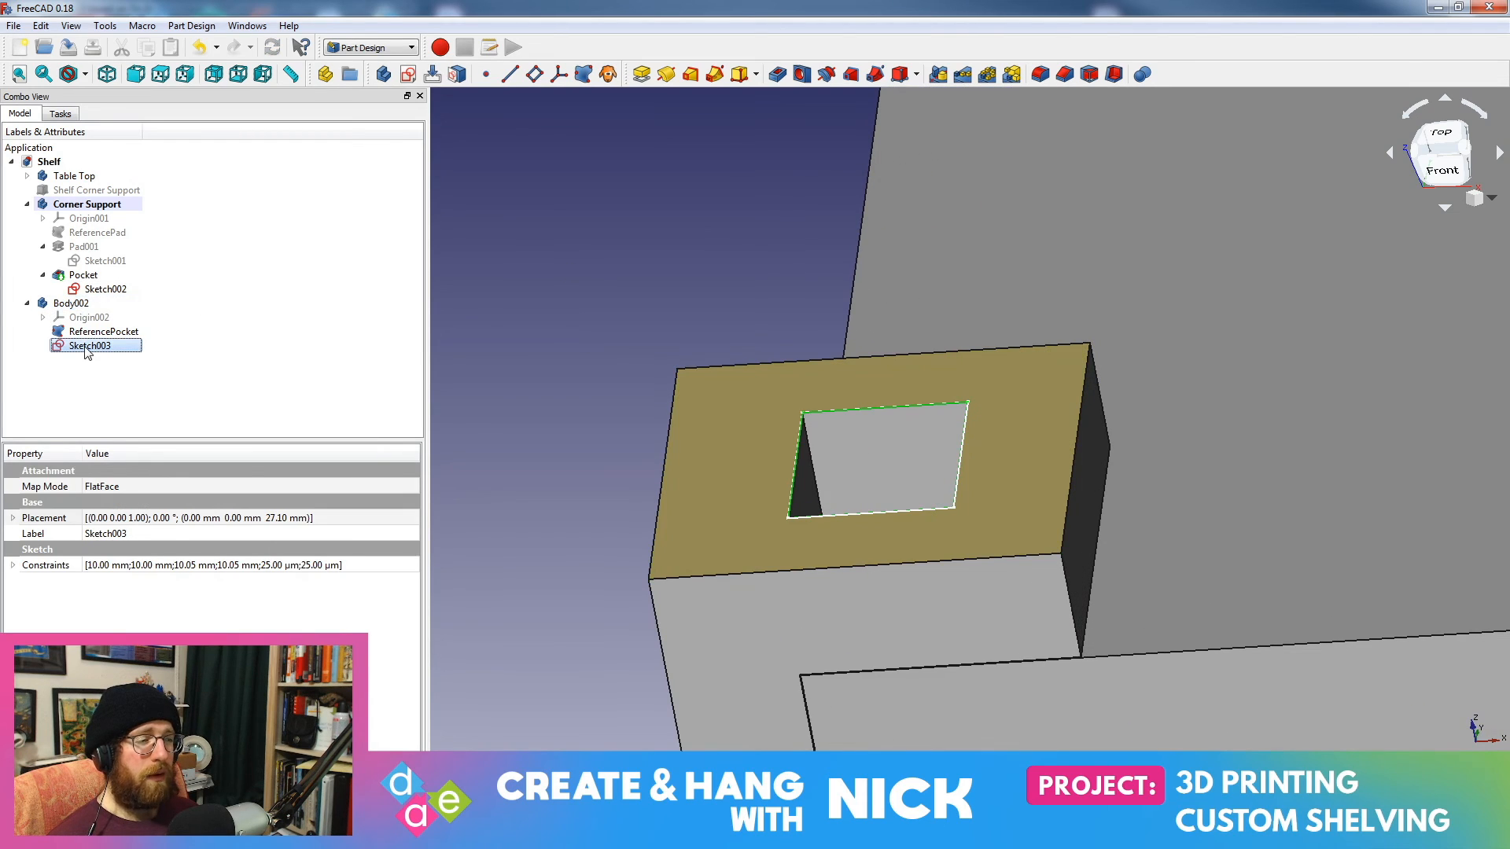
pyautogui.click(124, 387)
pyautogui.click(100, 333)
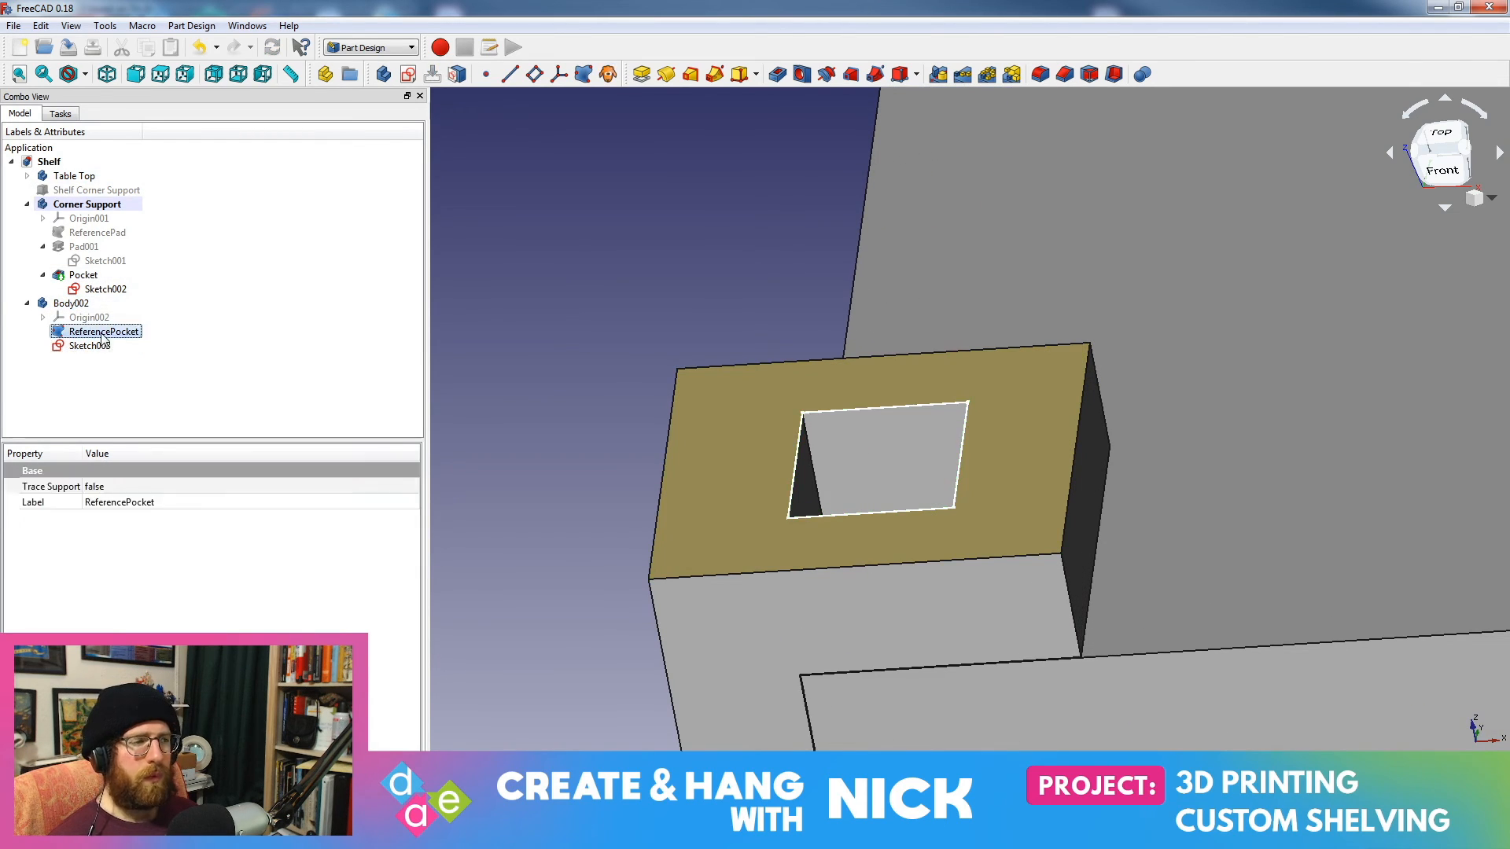
pyautogui.click(88, 348)
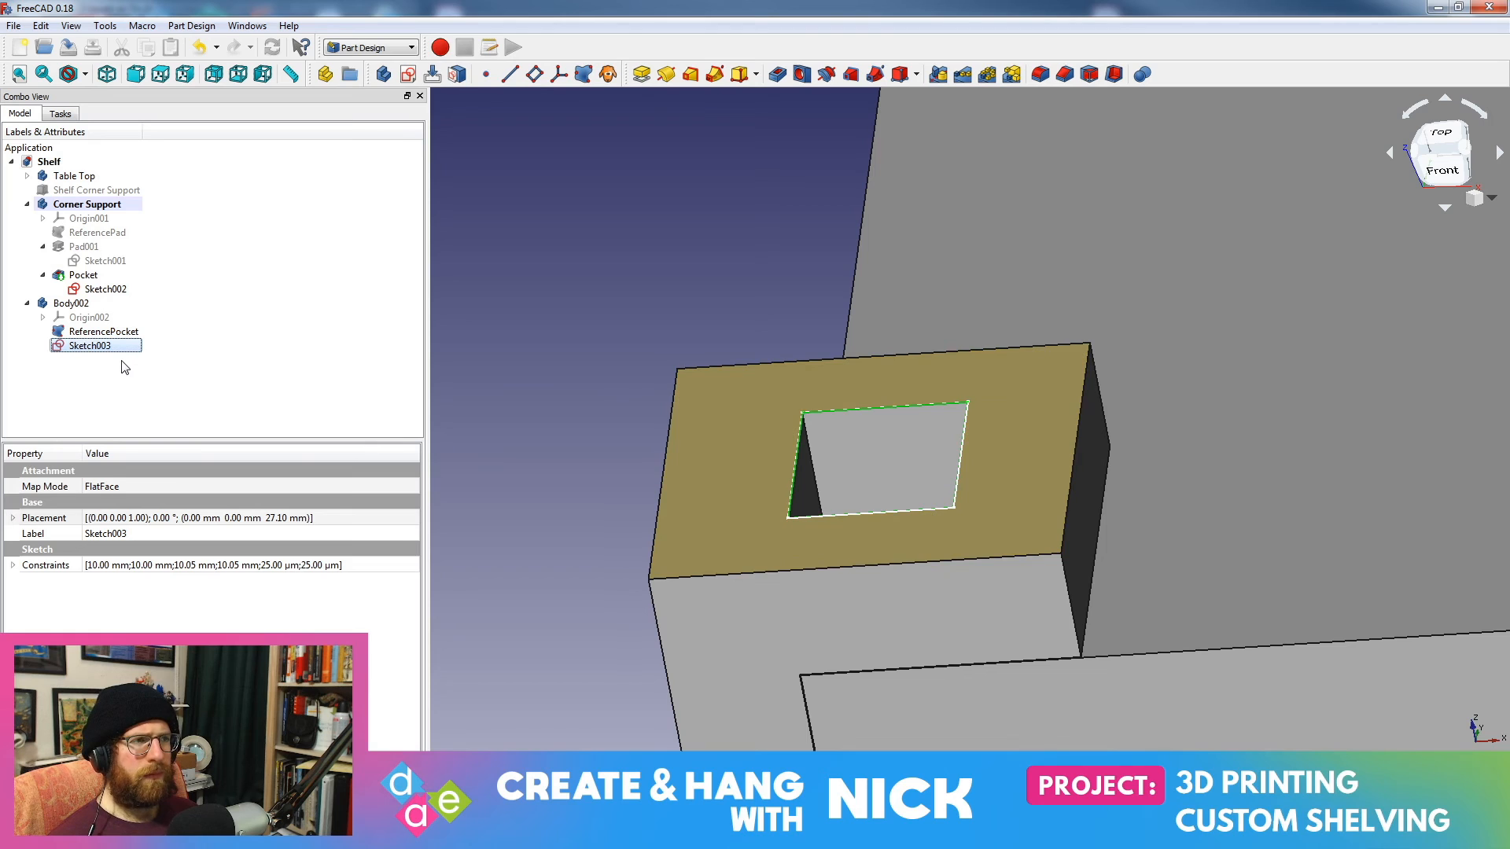
# Step: Open Body002's Sketch003, examine the square's size and offset constraints, and close the sketch
pyautogui.doubleClick(107, 348)
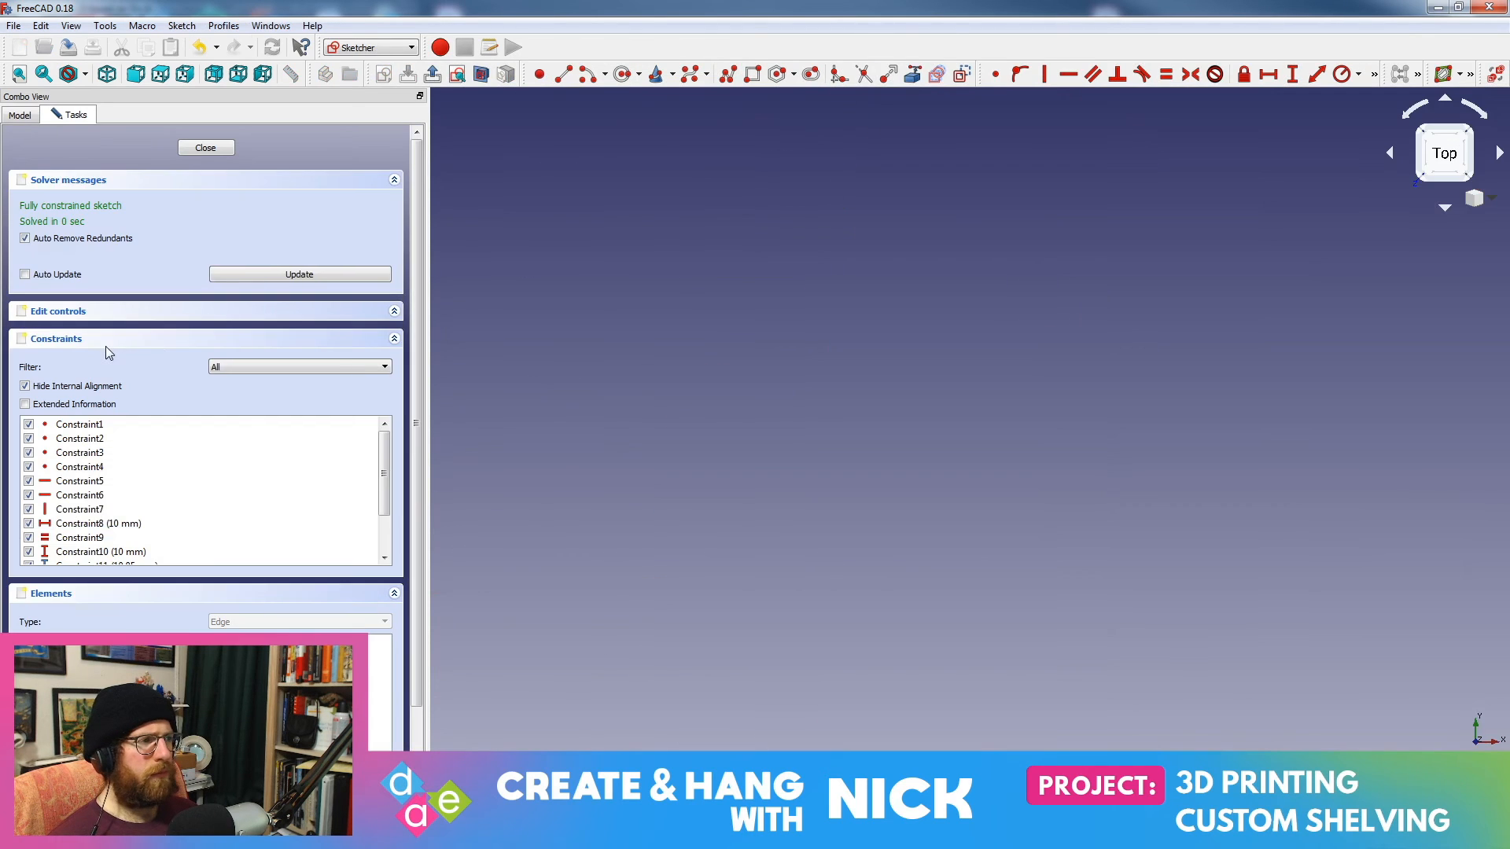
pyautogui.scroll(-1, 395, 325)
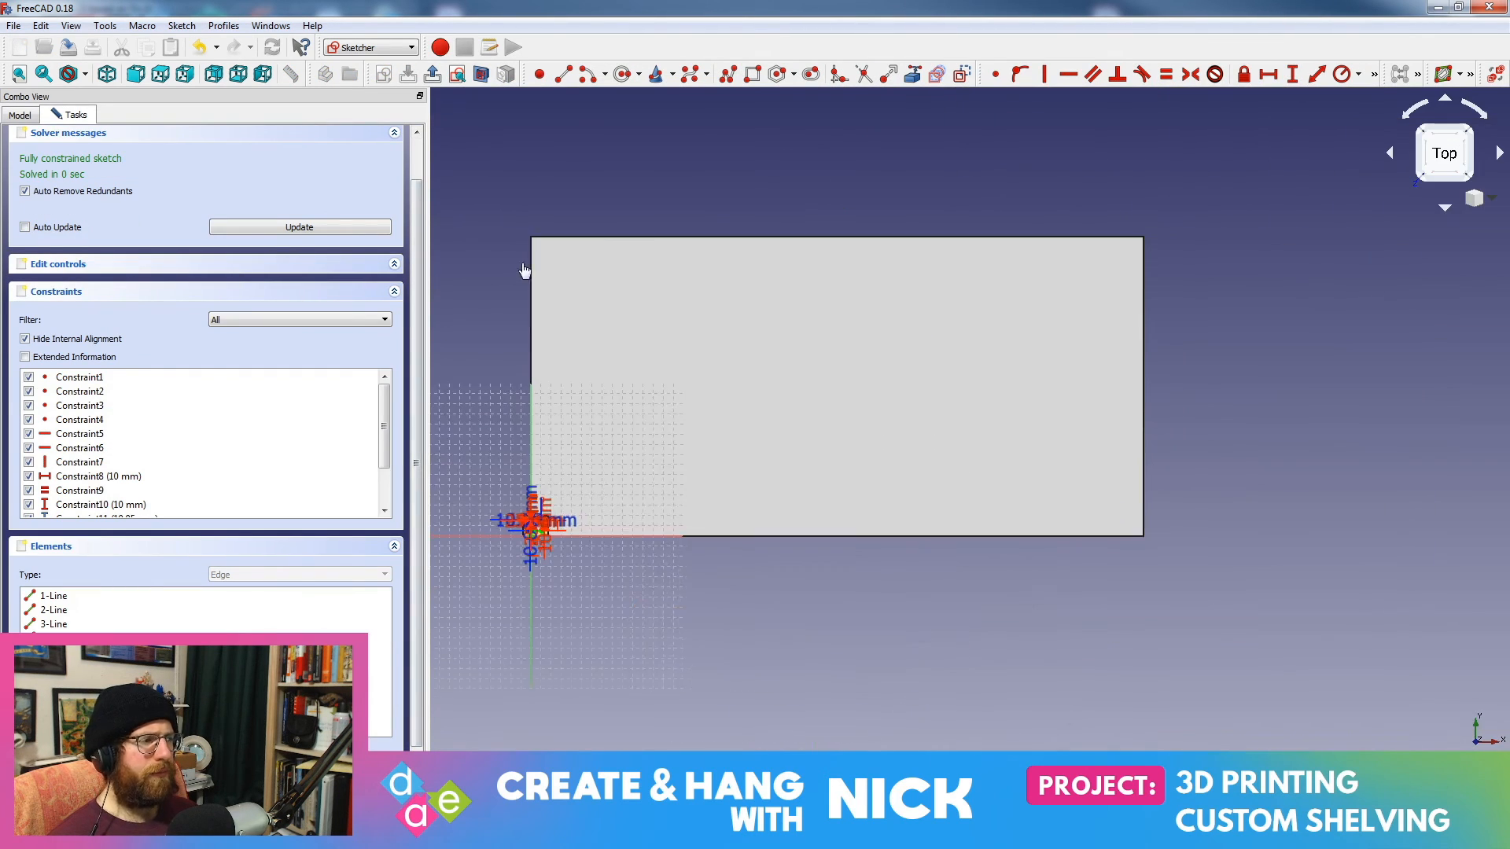
pyautogui.scroll(5, 575, 504)
pyautogui.moveTo(593, 570)
pyautogui.mouseDown(button='middle')
pyautogui.moveTo(934, 297)
pyautogui.moveTo(1099, 530)
pyautogui.mouseUp(button='middle')
pyautogui.scroll(11, 971, 434)
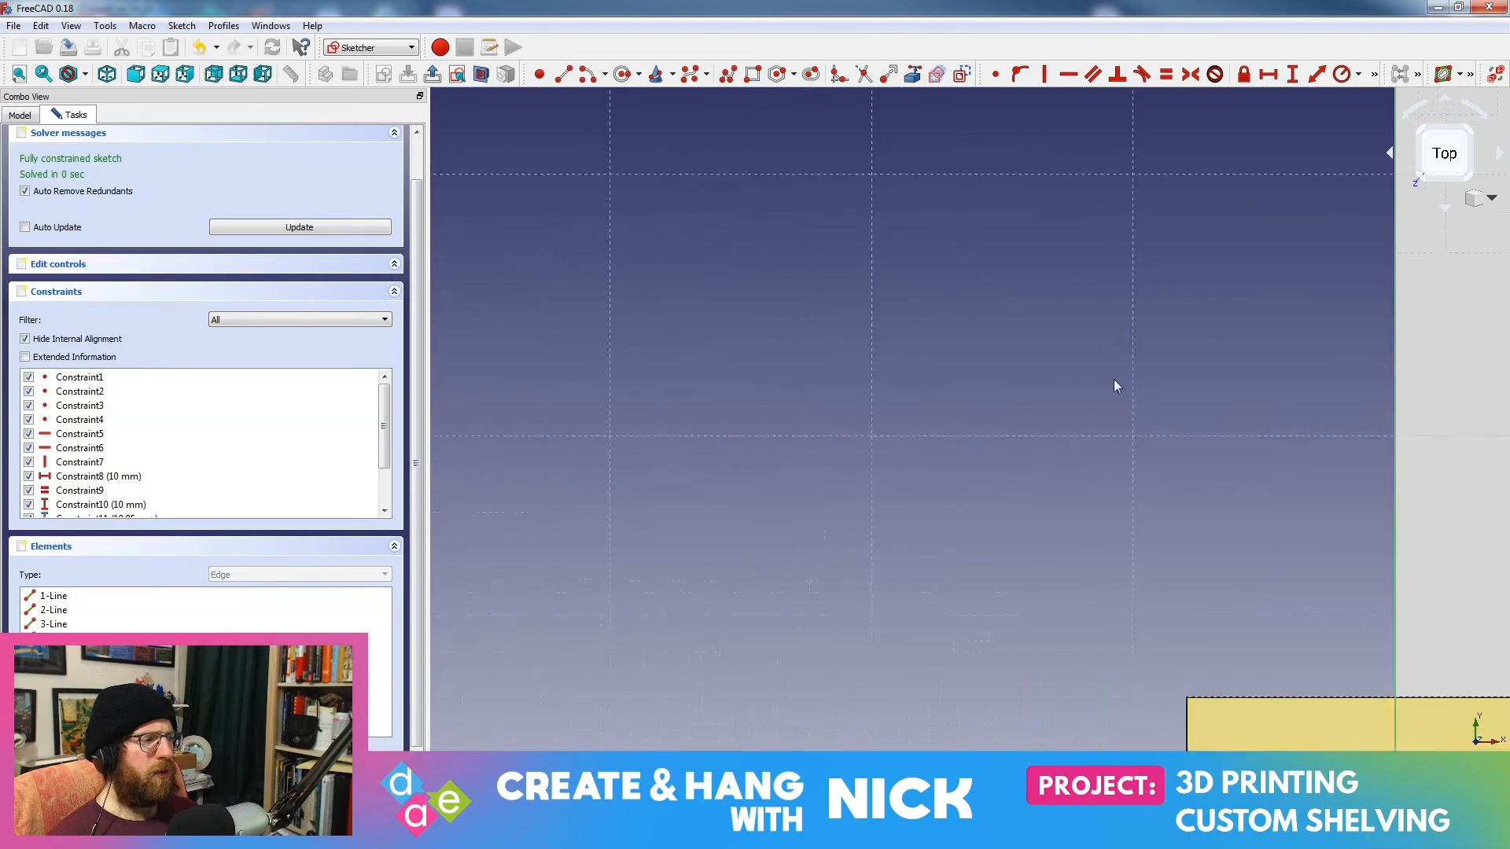
pyautogui.moveTo(1292, 699); pyautogui.dragTo(757, 263, button='middle')
pyautogui.scroll(2, 763, 263)
pyautogui.moveTo(917, 419)
pyautogui.mouseDown(button='middle')
pyautogui.moveTo(848, 313)
pyautogui.moveTo(922, 423)
pyautogui.mouseUp(button='middle')
pyautogui.scroll(2, 850, 315)
pyautogui.scroll(3, 928, 417)
pyautogui.scroll(-5, 932, 401)
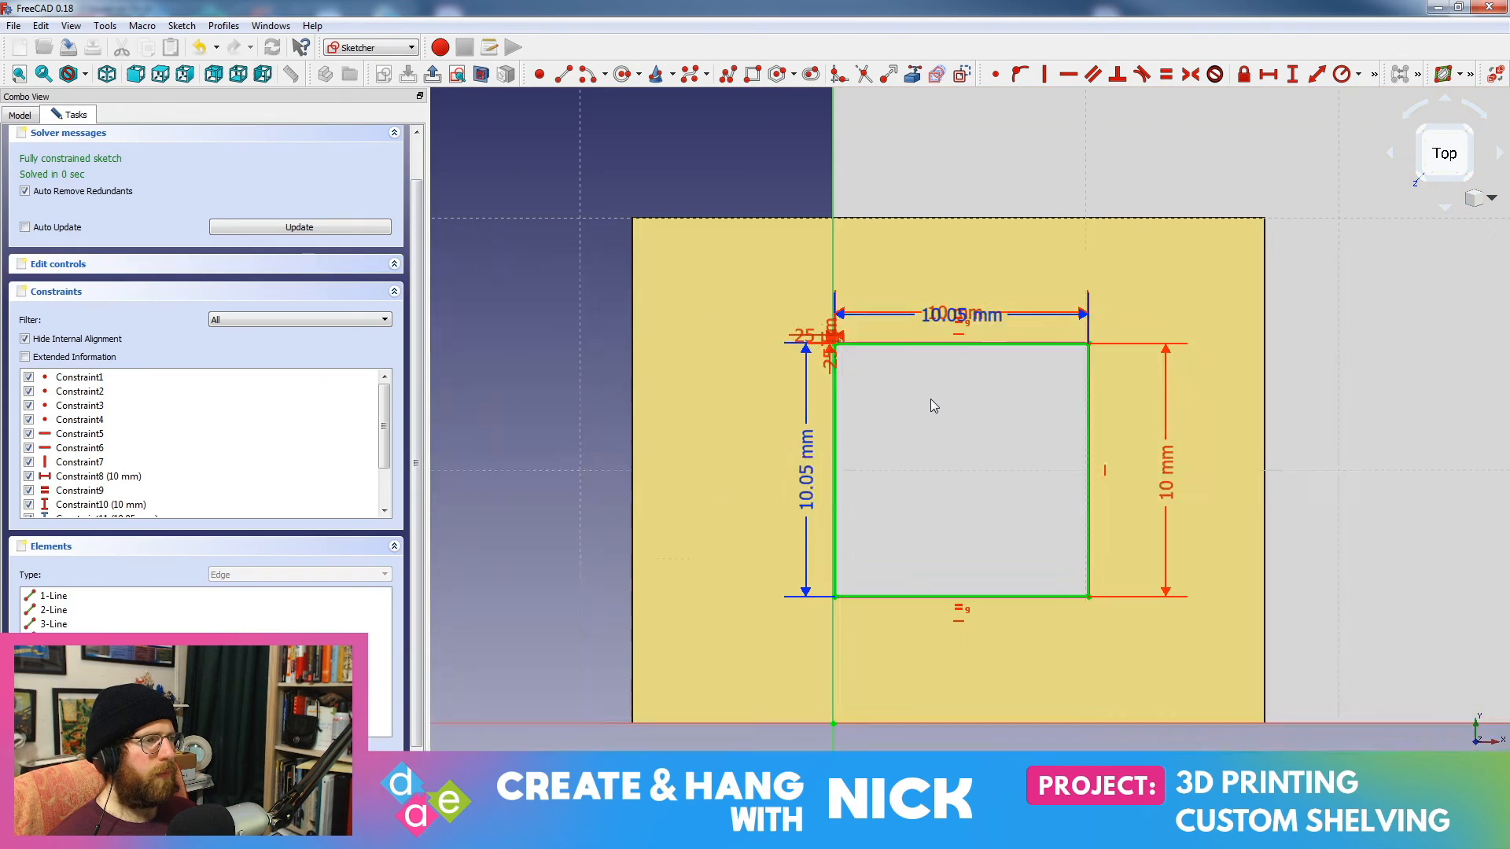
pyautogui.scroll(3, 887, 382)
pyautogui.moveTo(839, 341); pyautogui.dragTo(940, 426, button='middle')
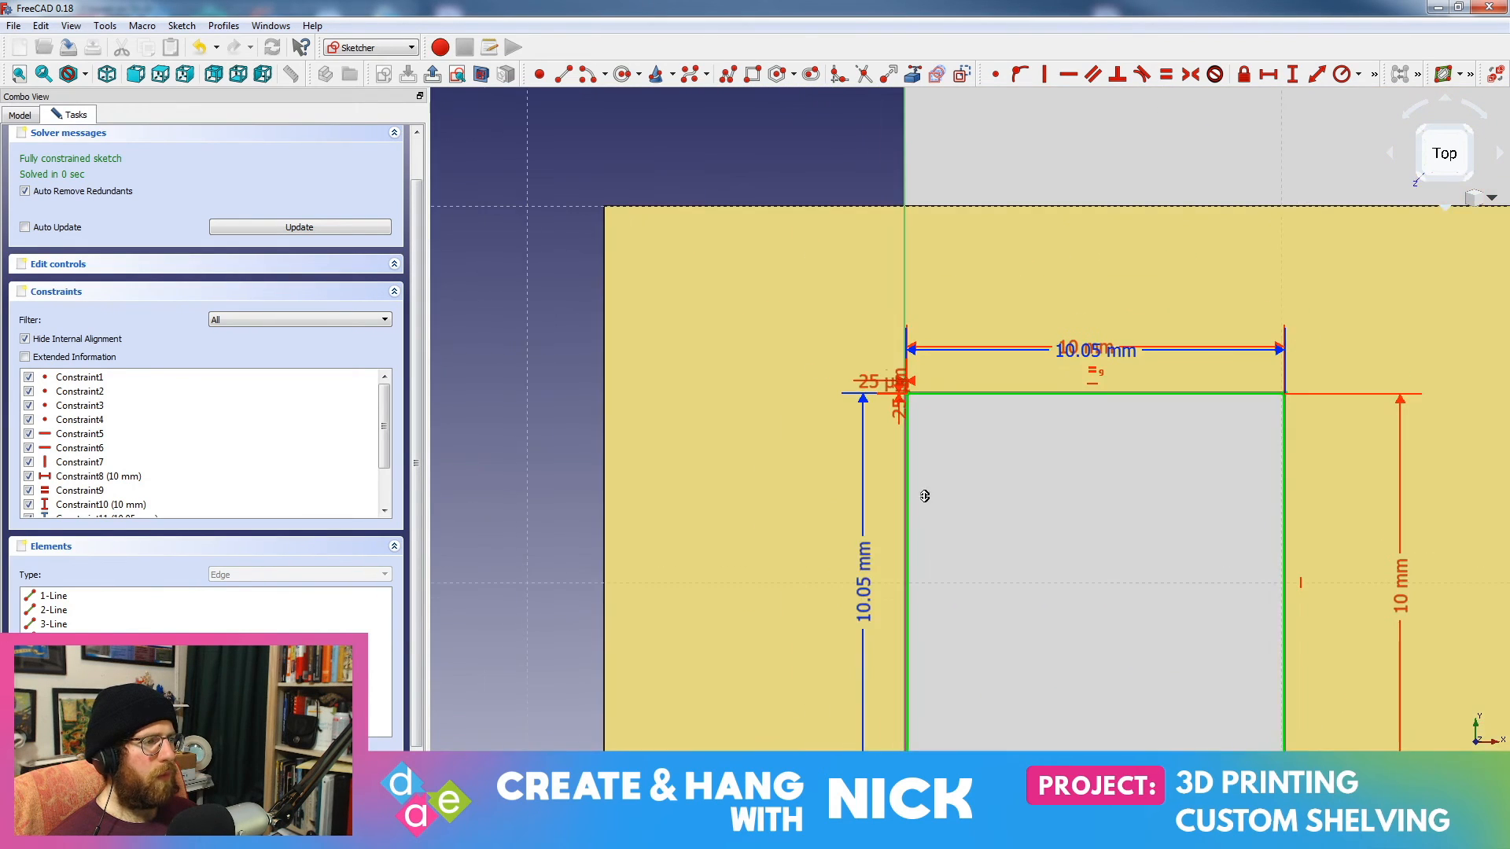
pyautogui.scroll(5, 941, 427)
pyautogui.scroll(-5, 937, 427)
pyautogui.scroll(1, 942, 445)
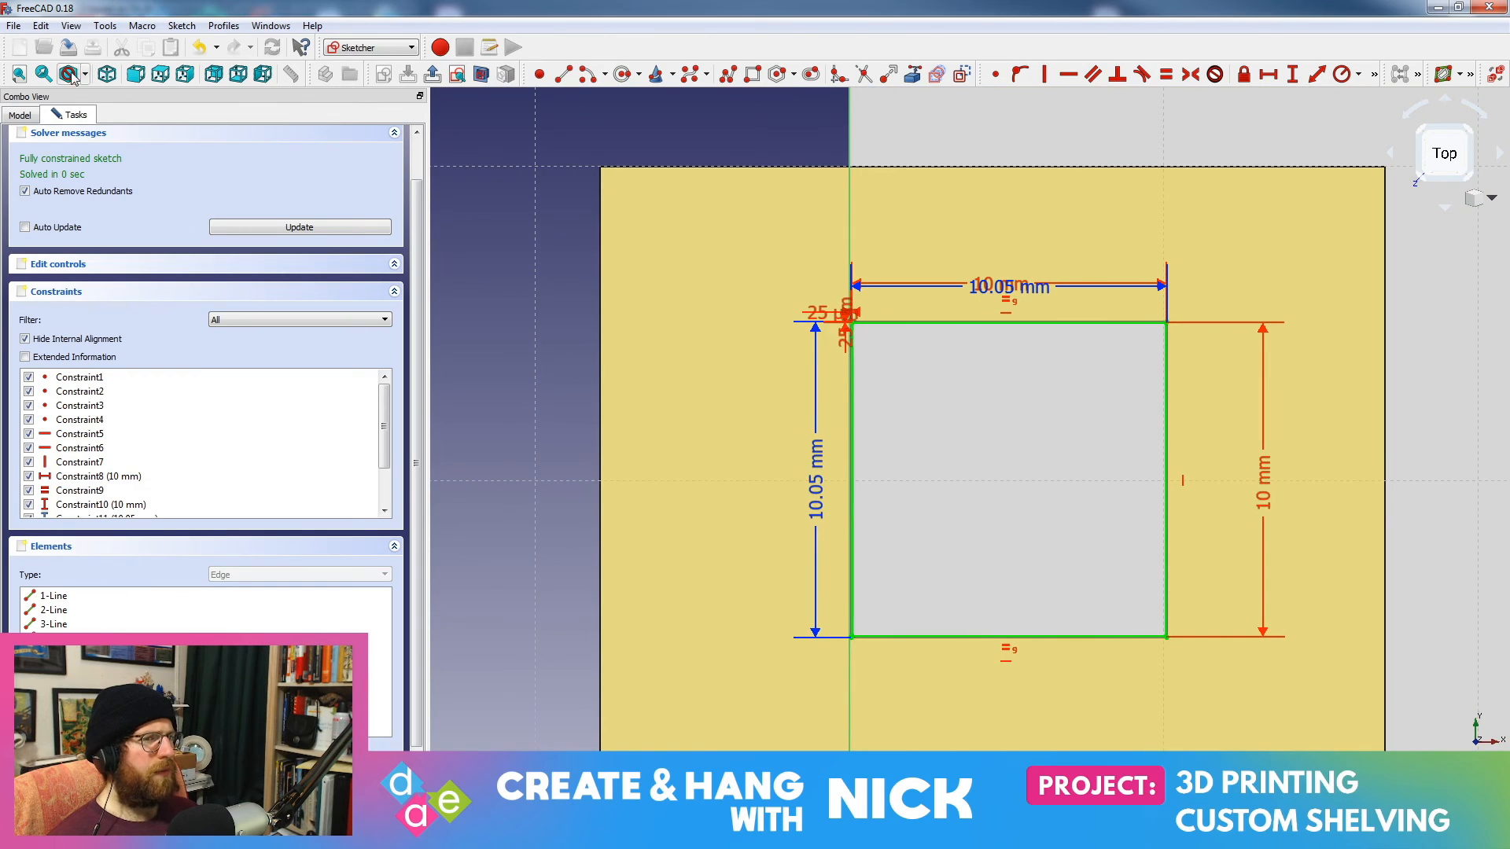
pyautogui.click(20, 114)
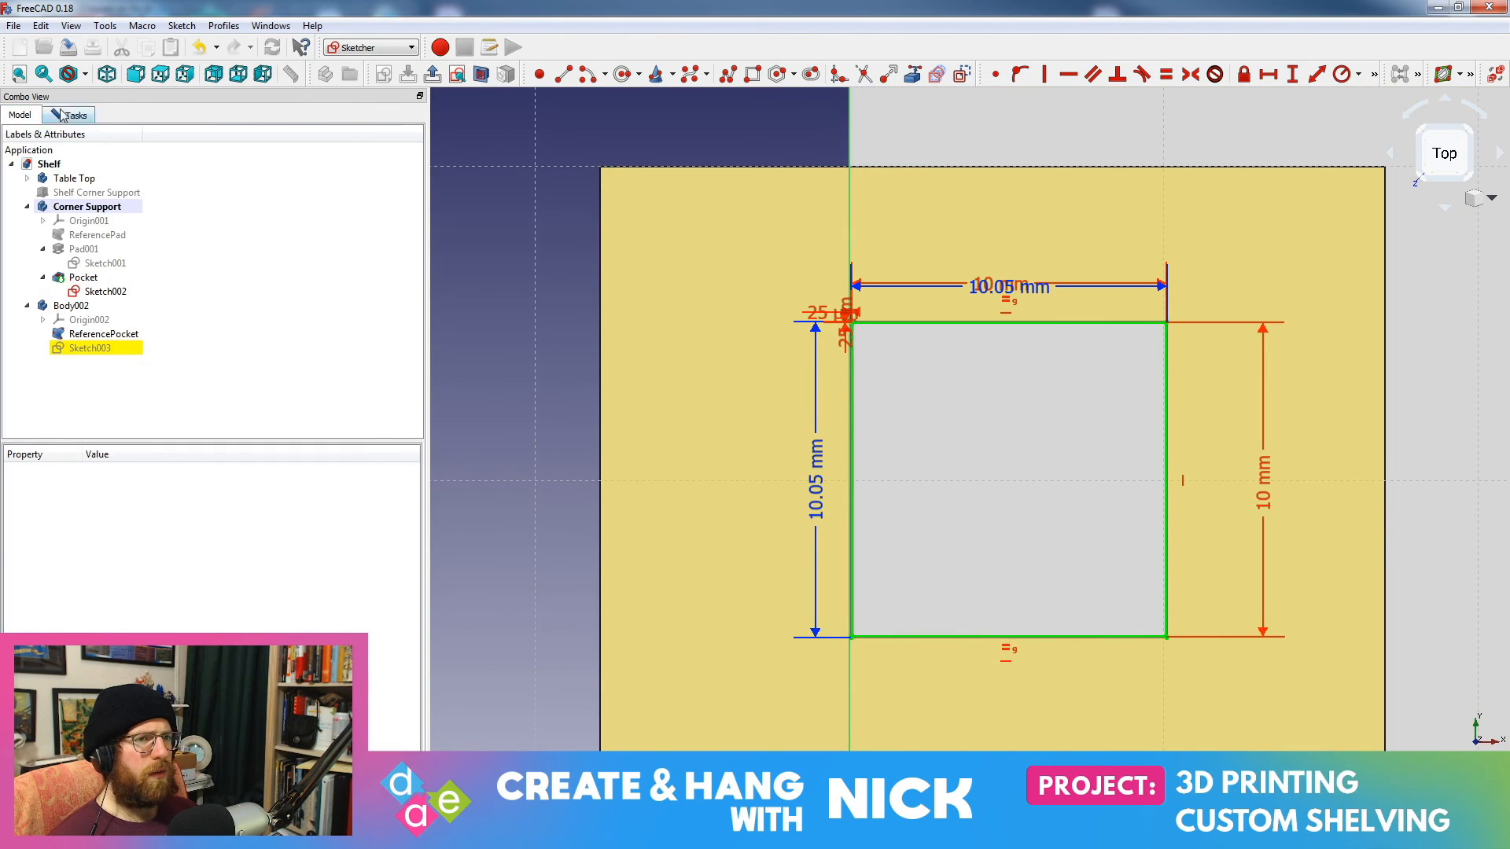
pyautogui.click(69, 115)
pyautogui.scroll(2, 234, 144)
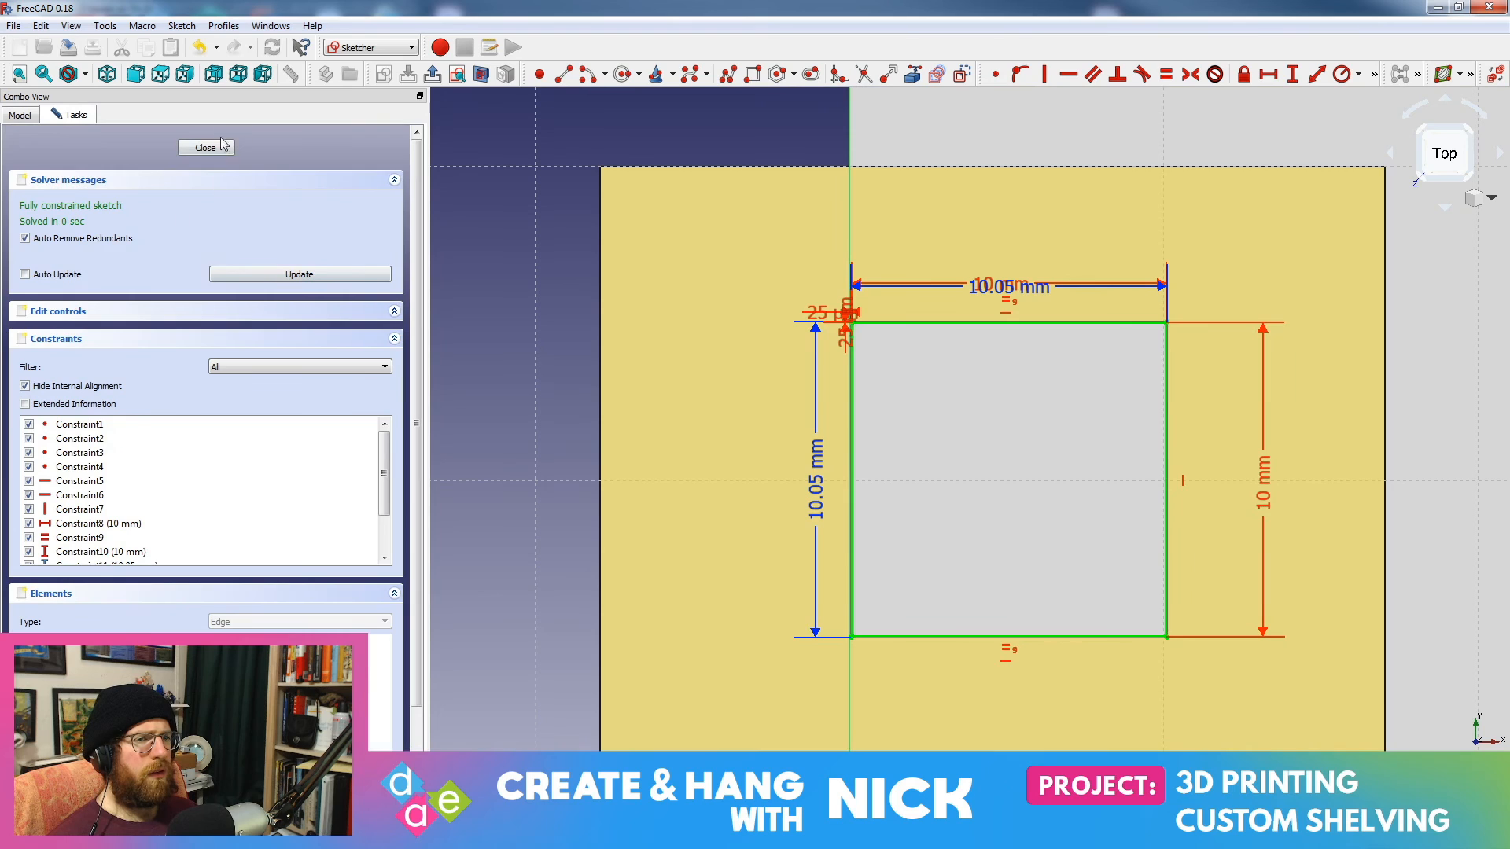
pyautogui.scroll(-2, 376, 505)
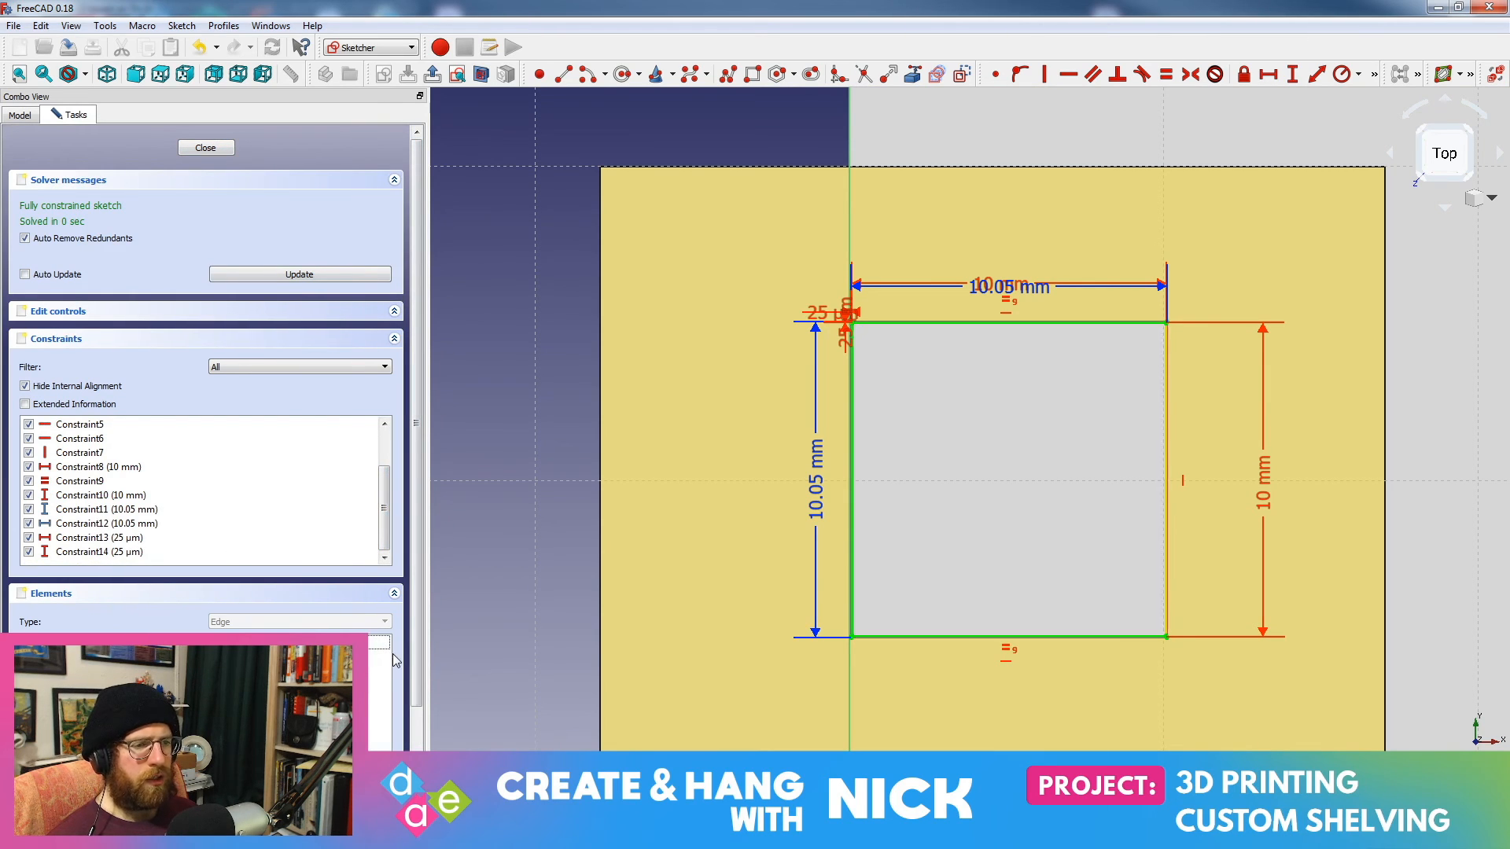
pyautogui.click(226, 150)
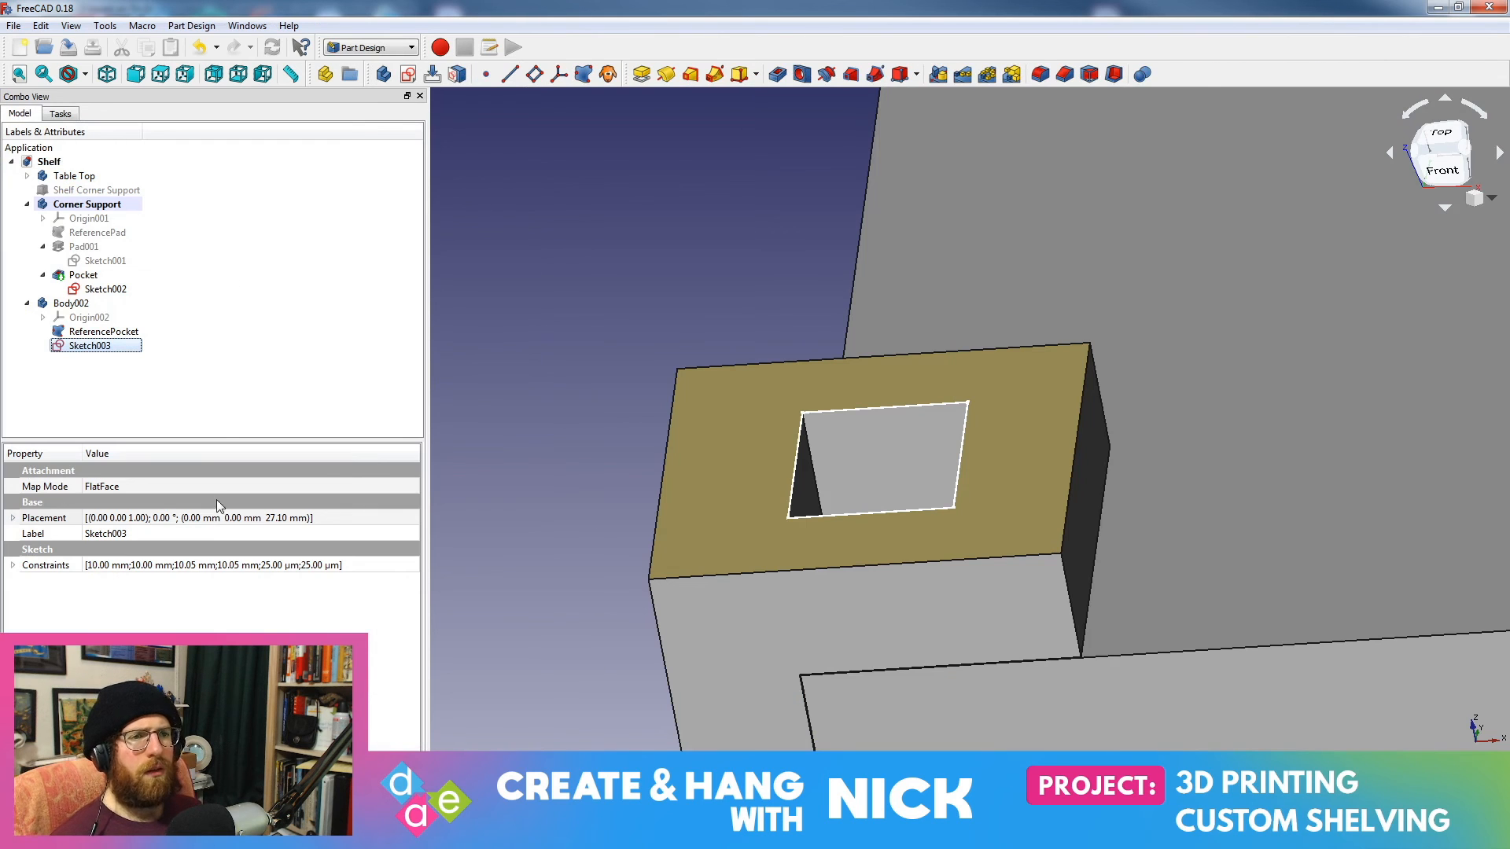
# Step: Make Body002 the active body and pad its Sketch003 with type Two dimensions and a 2nd length of 8 mm
pyautogui.click(63, 304)
pyautogui.doubleClick(63, 304)
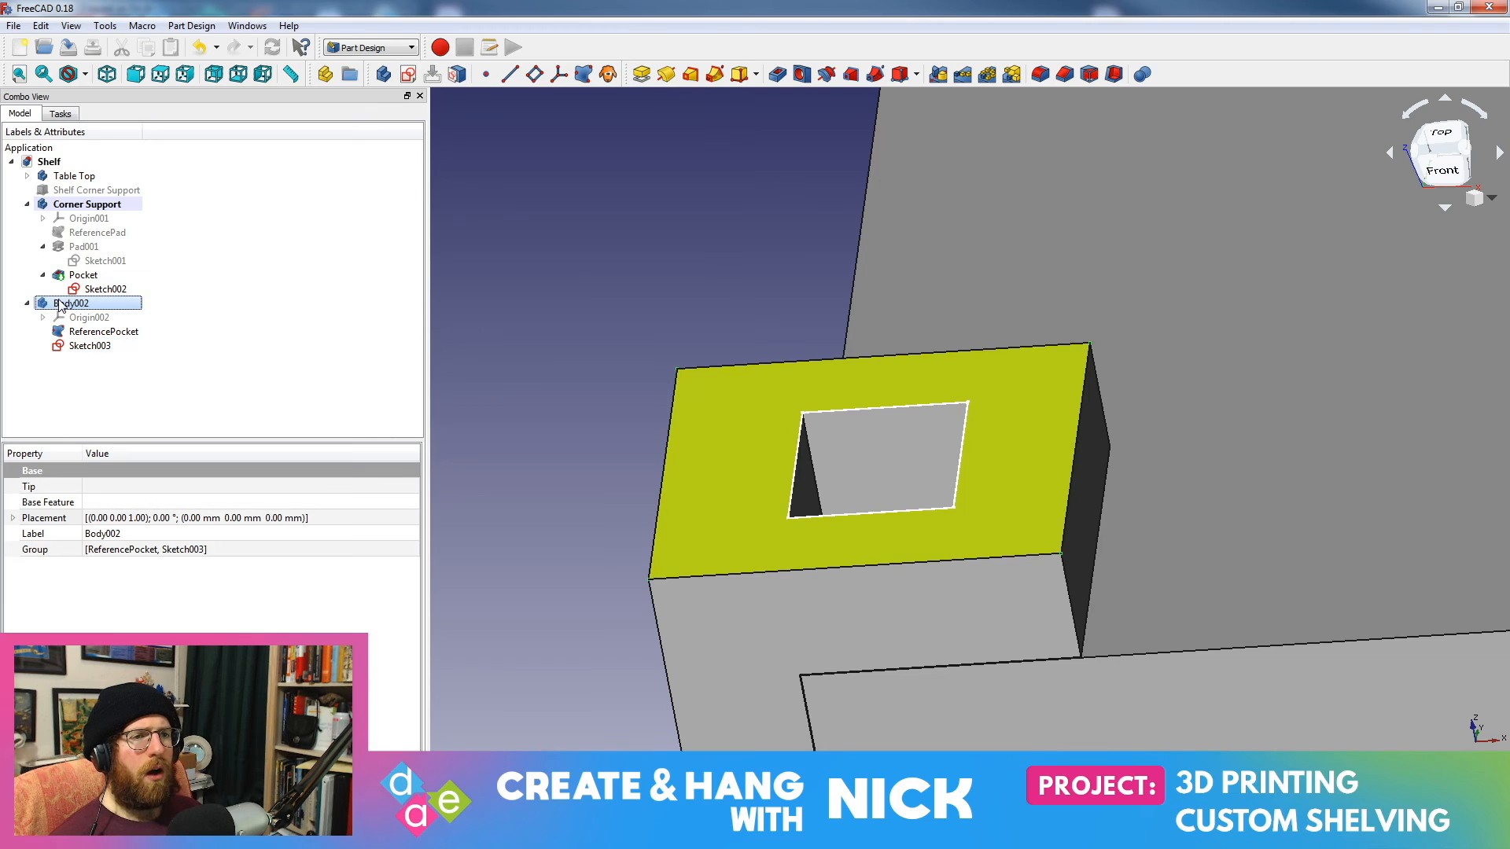
pyautogui.click(91, 261)
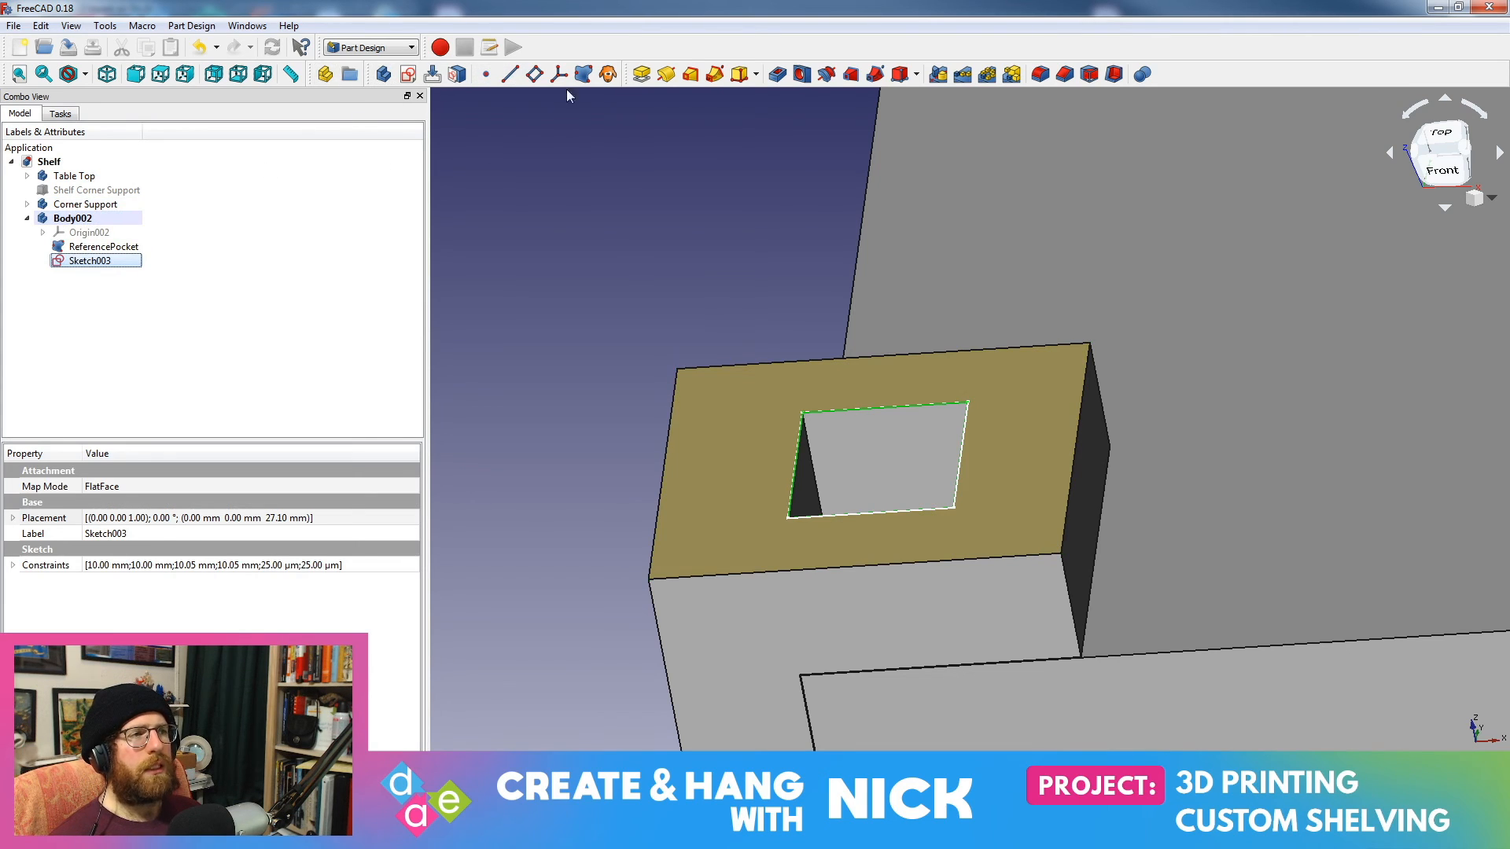
pyautogui.click(638, 75)
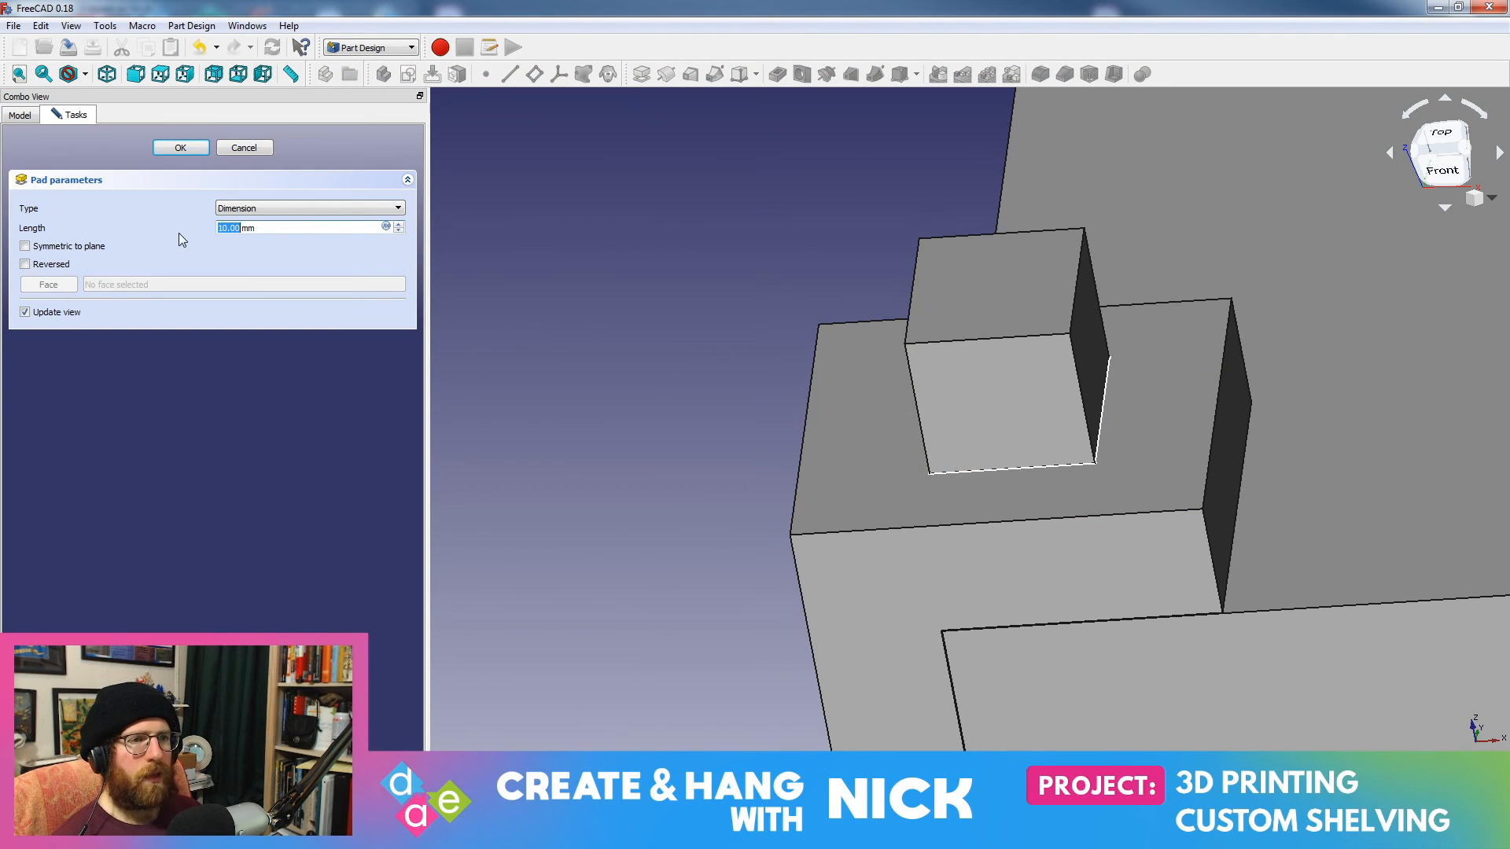
pyautogui.click(260, 208)
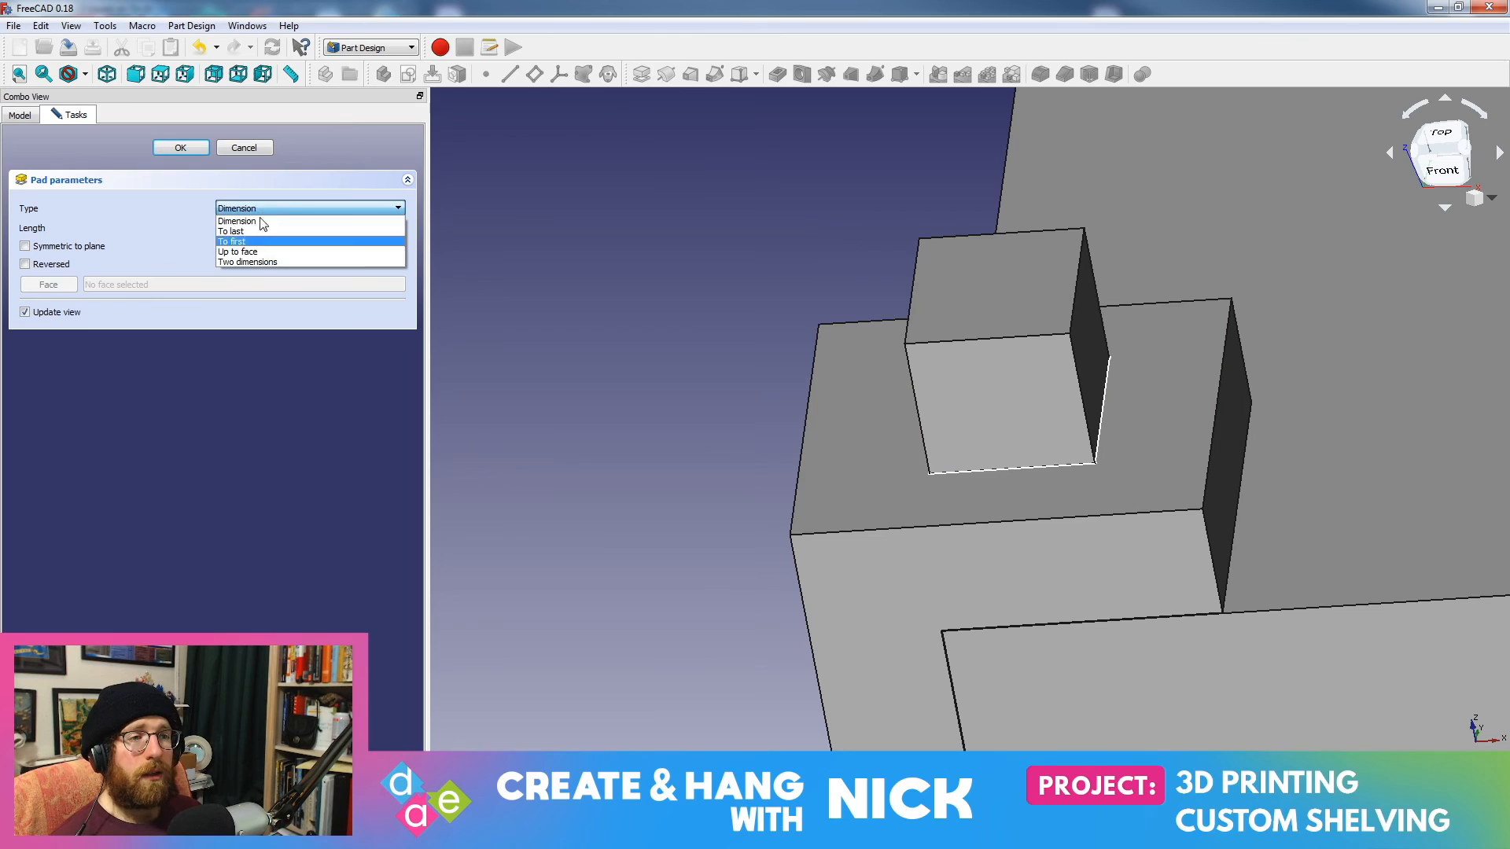
pyautogui.click(260, 261)
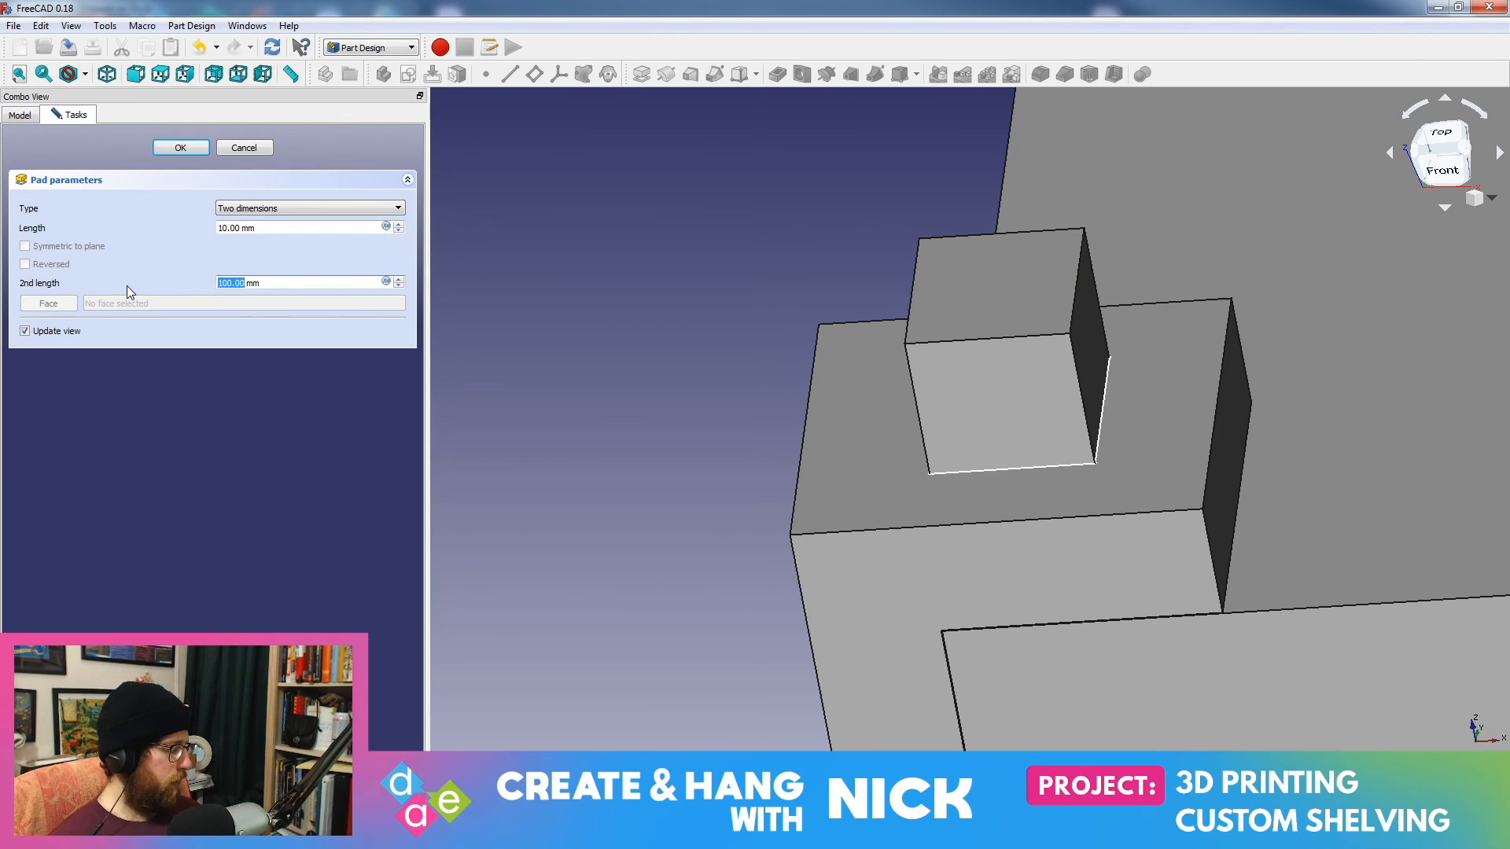
pyautogui.press('Return')
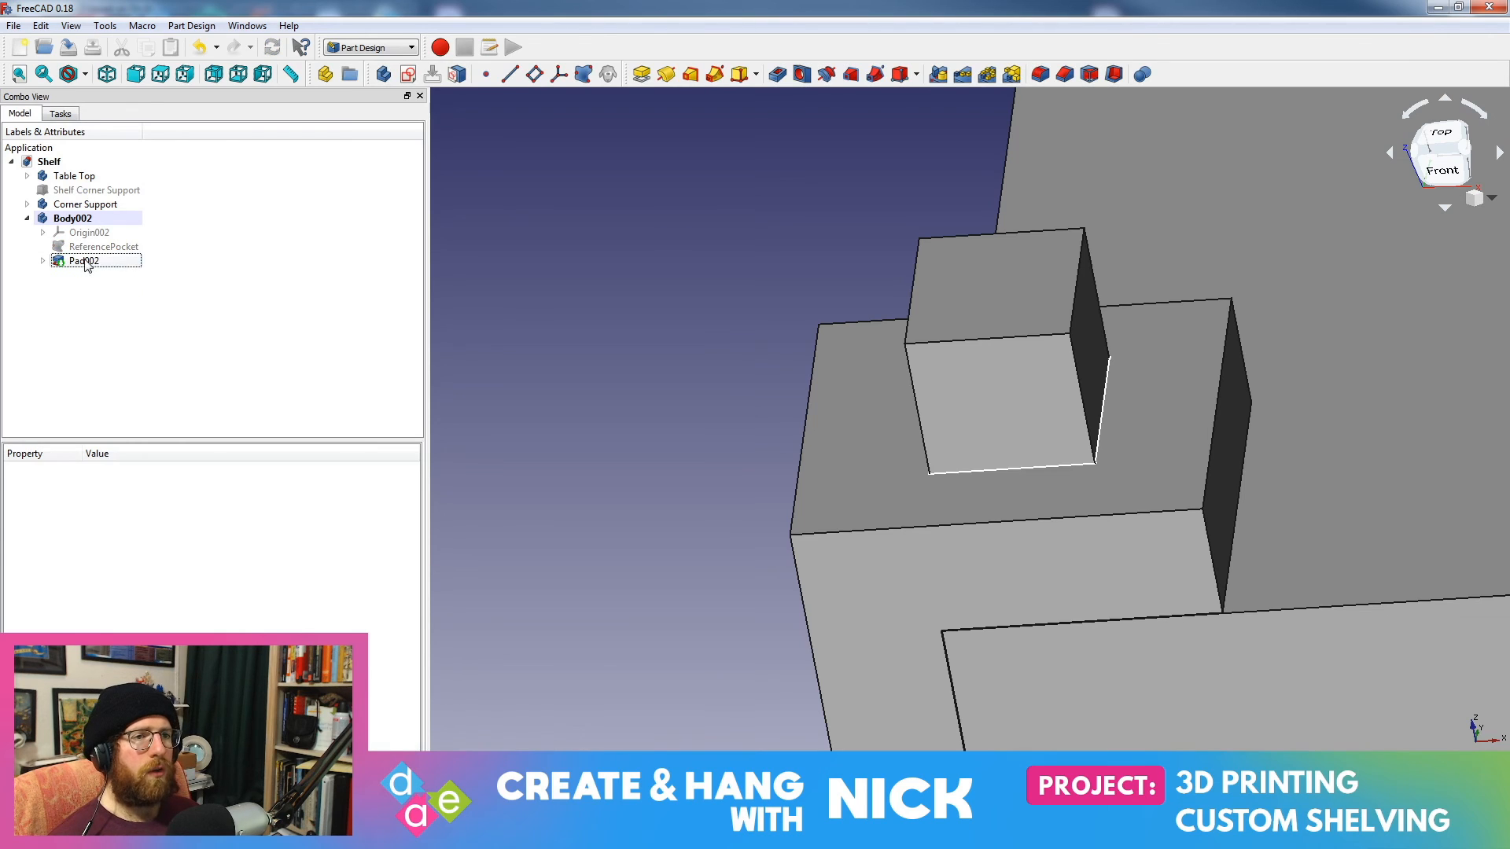
# Step: Set the first length of Body002's pad to 222 mm
pyautogui.doubleClick(83, 260)
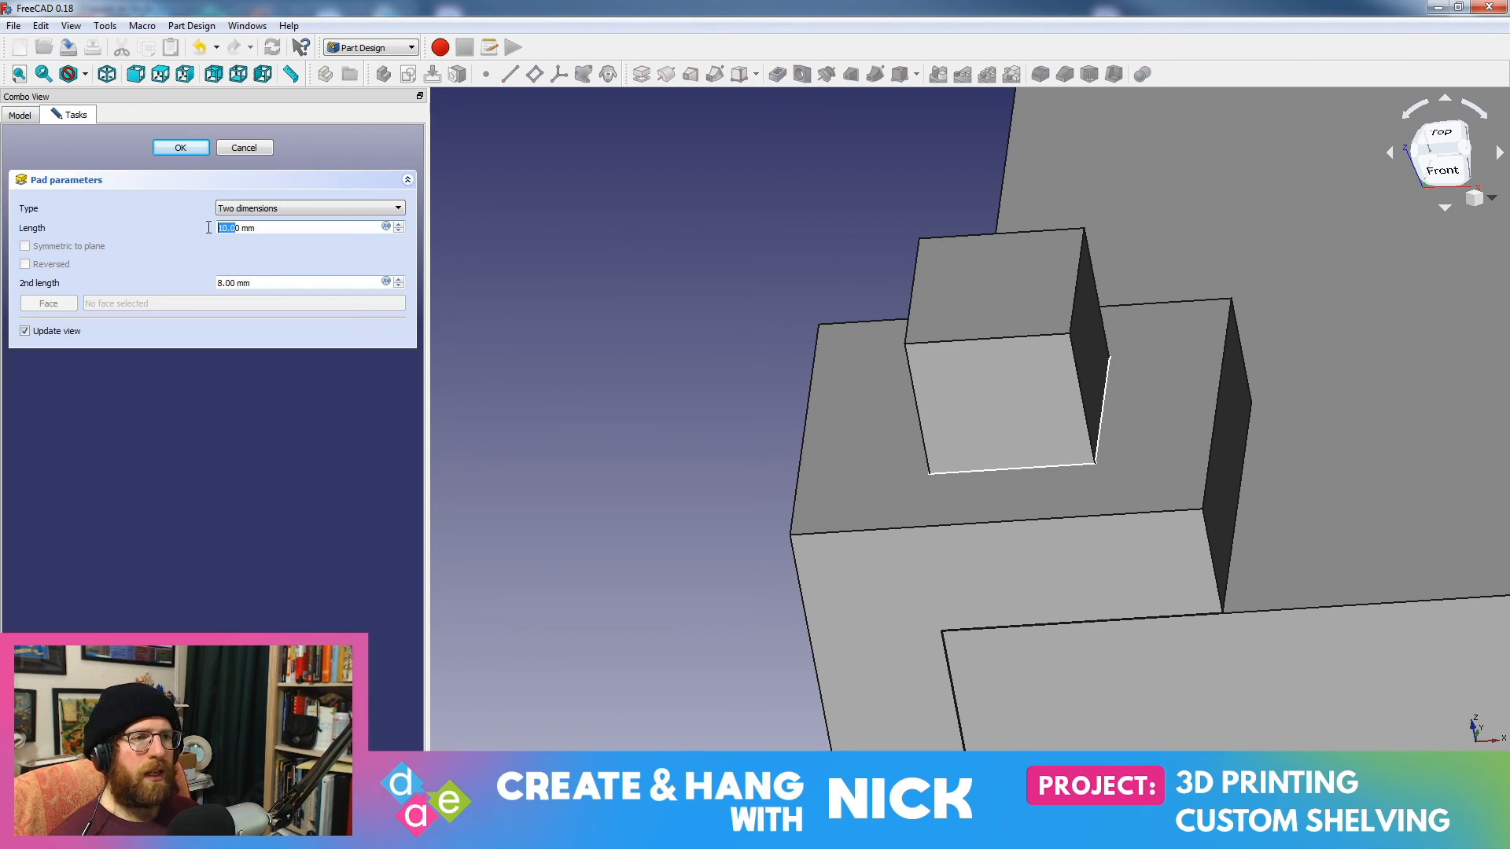
pyautogui.press('BackSpace')
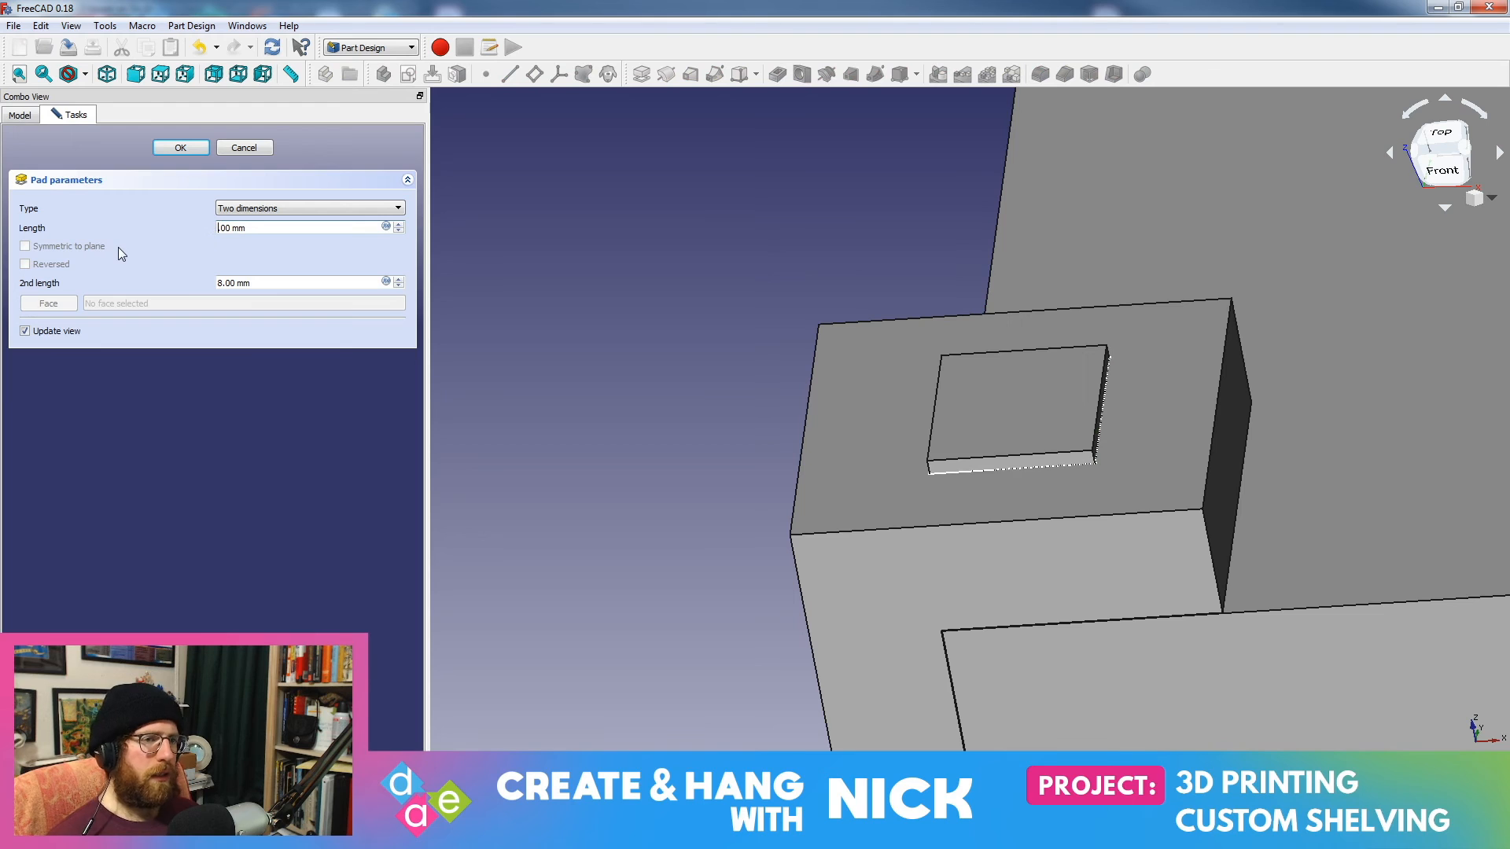
pyautogui.write('222')
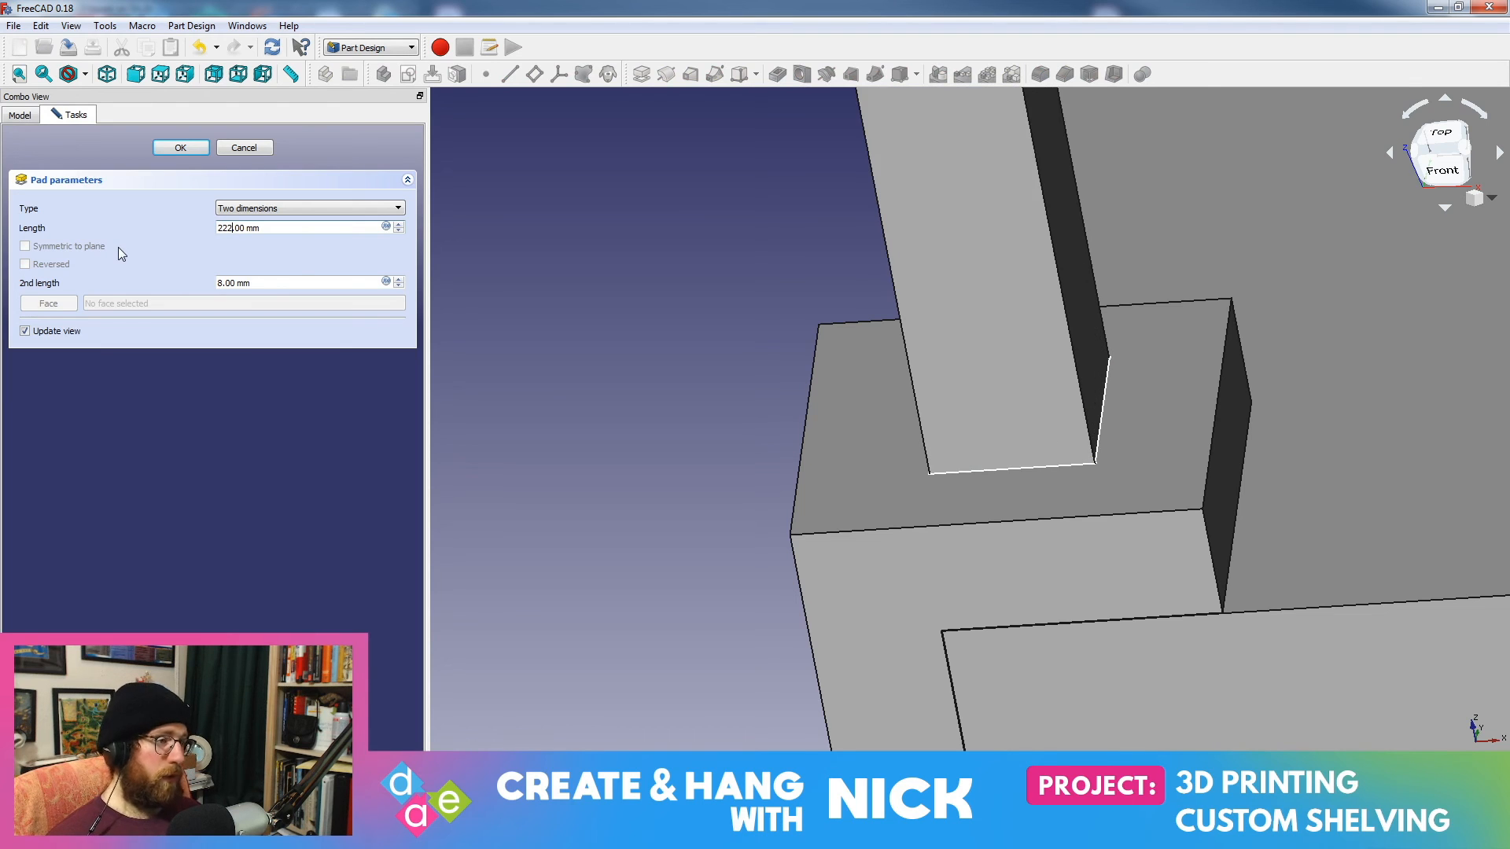
pyautogui.click(181, 148)
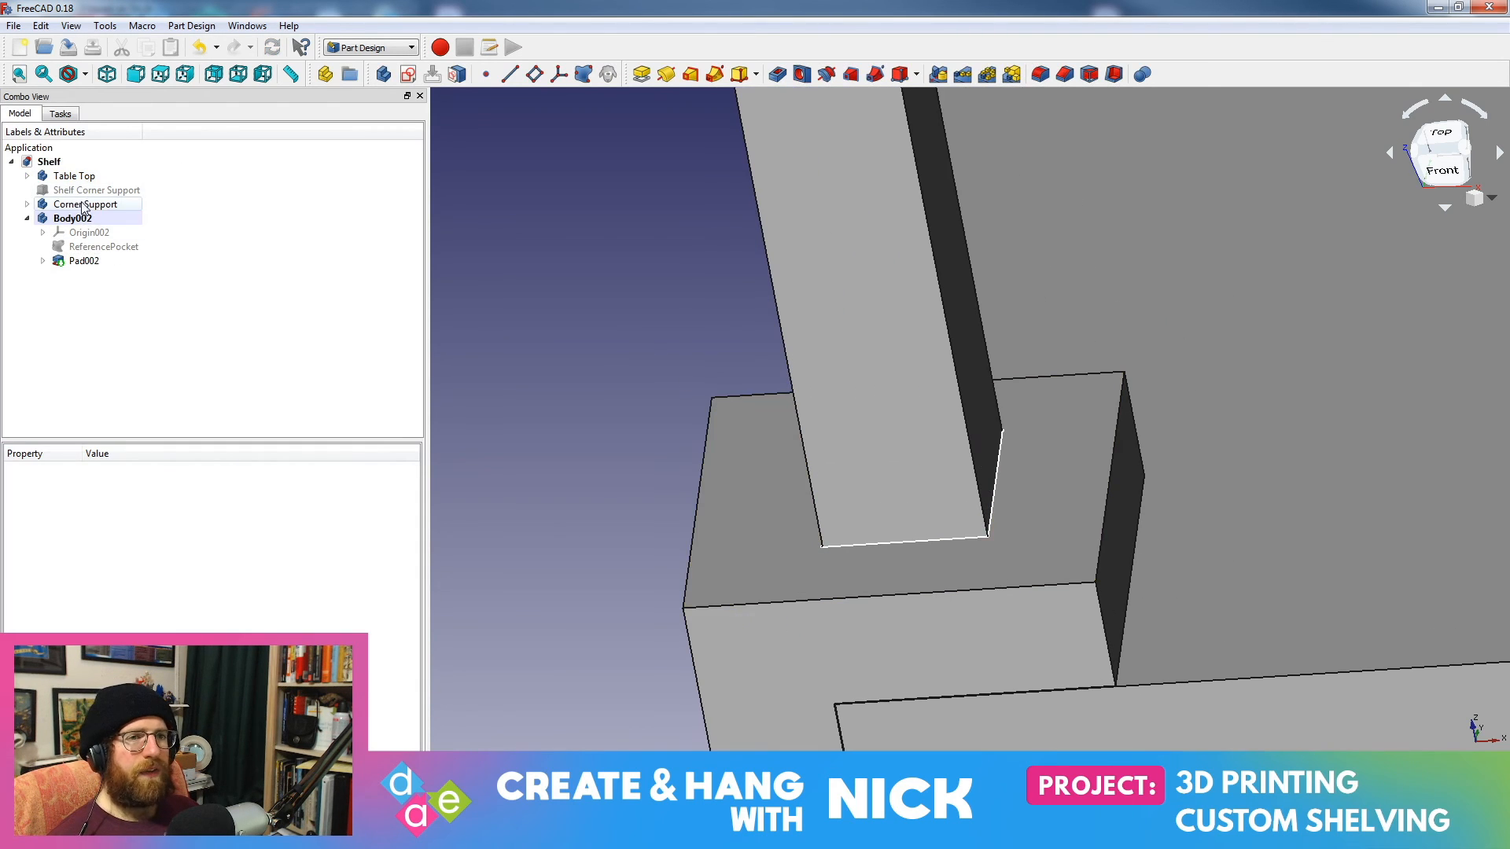
# Step: Hide the Corner Support and examine the gap between the post's base and the table top from the front
pyautogui.click(85, 206)
pyautogui.press('space')
pyautogui.moveTo(627, 450); pyautogui.dragTo(637, 407, button='middle')
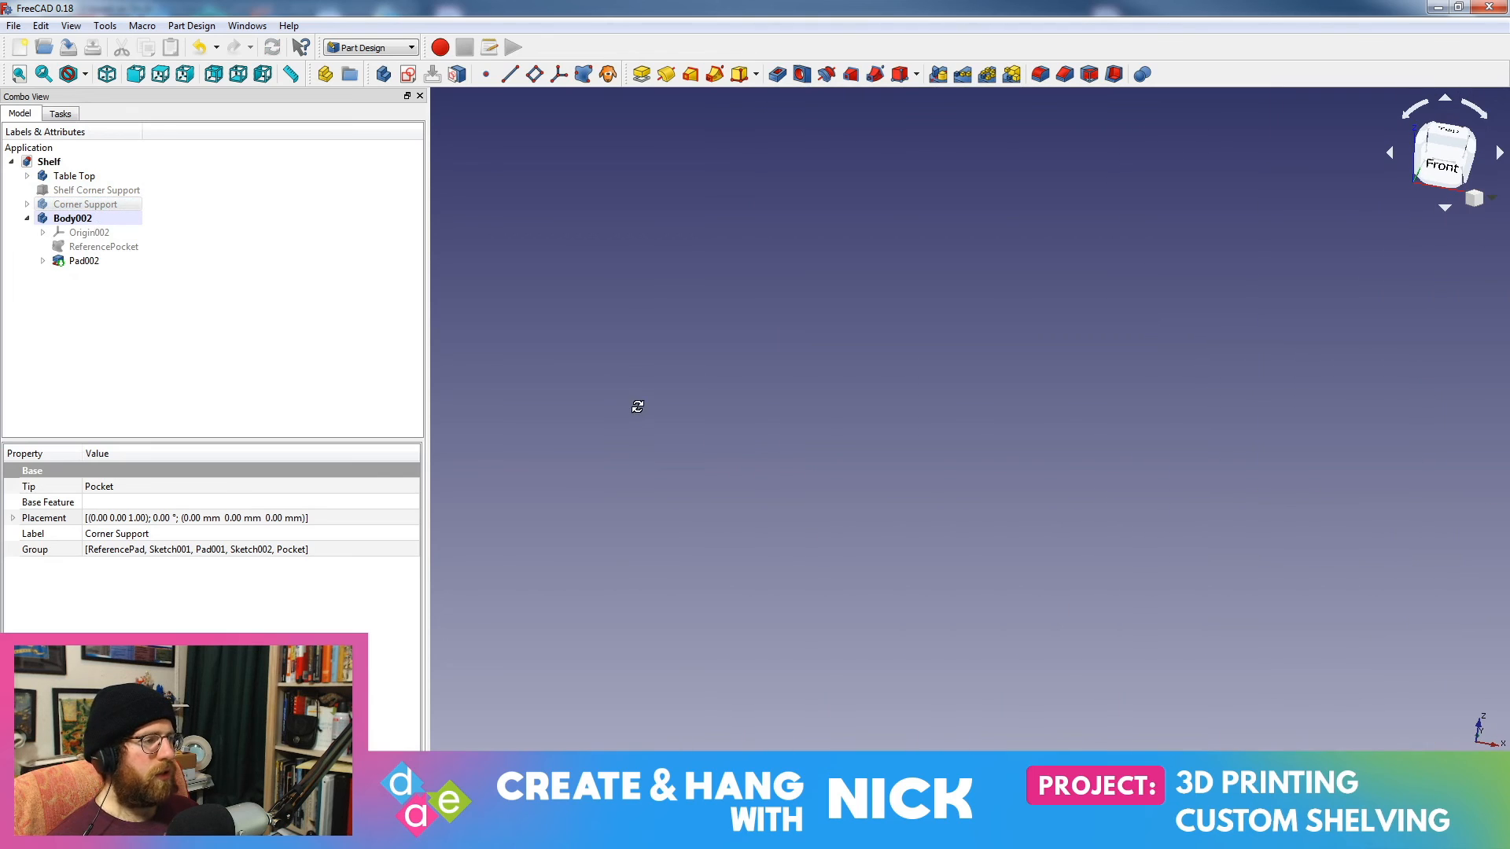
pyautogui.click(1415, 187)
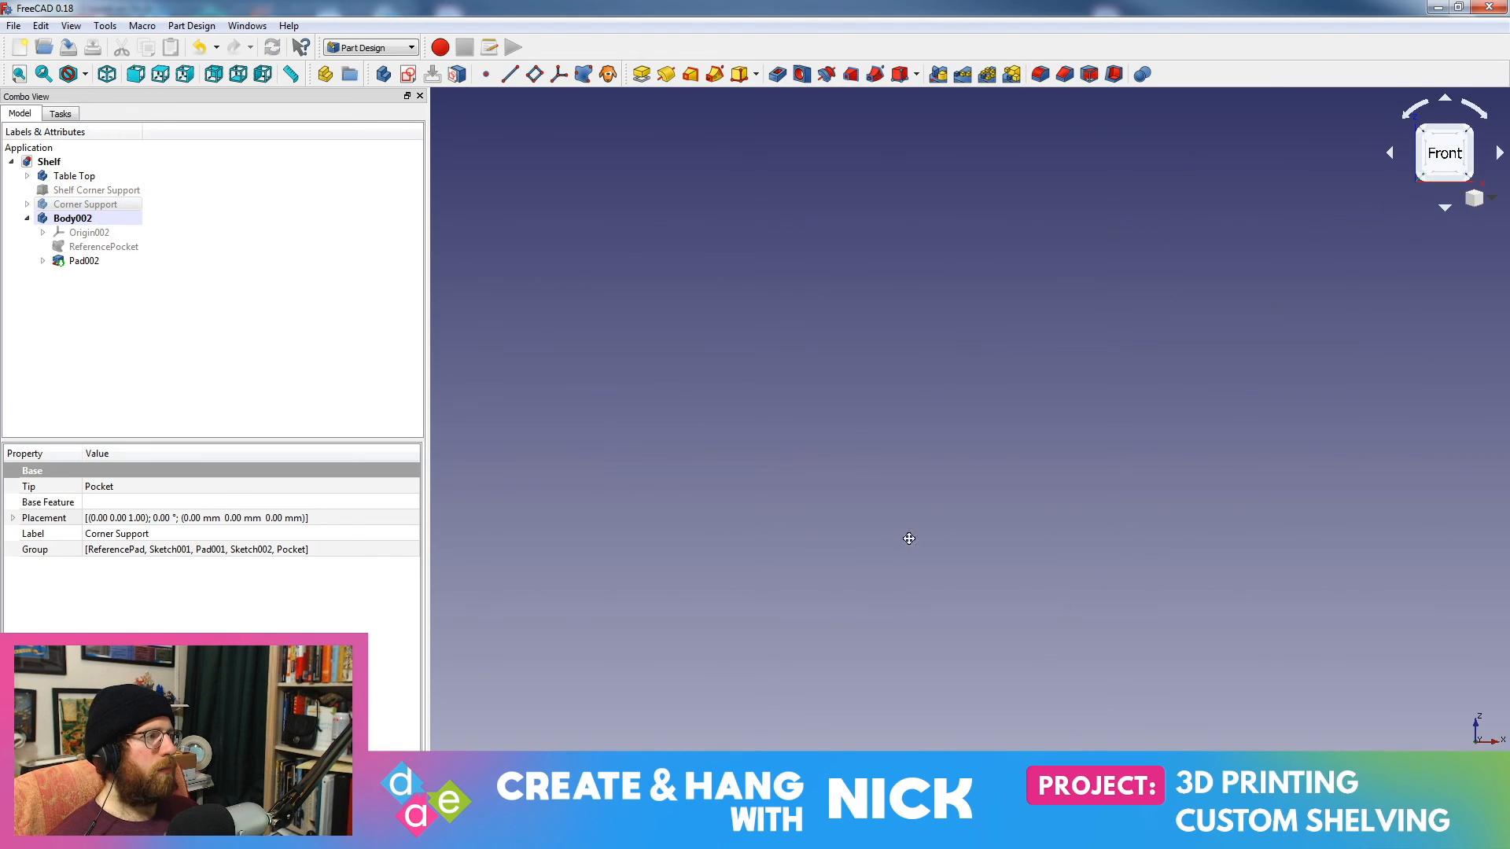
pyautogui.click(1491, 199)
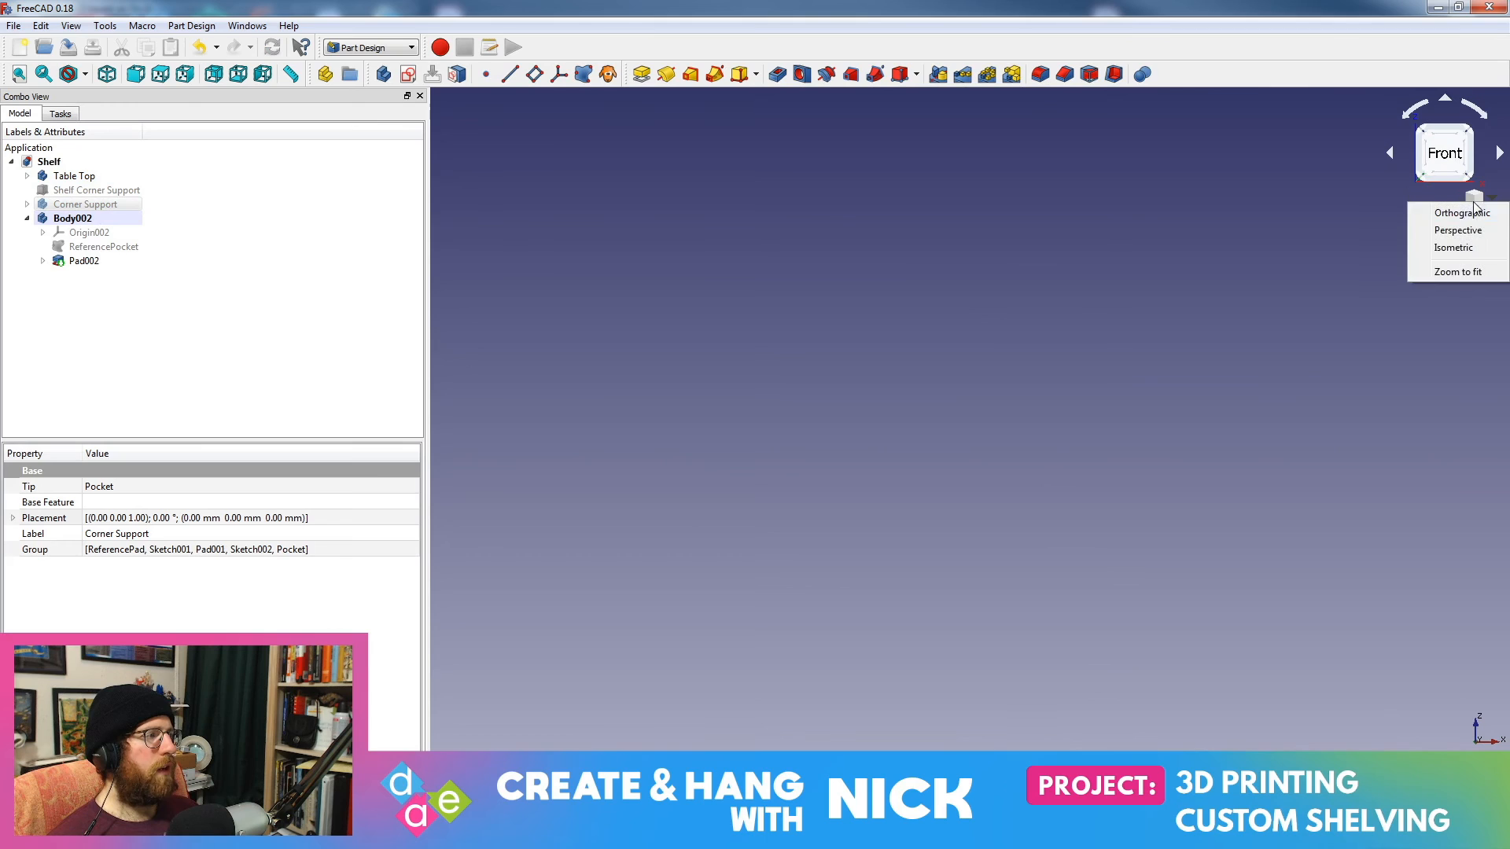
pyautogui.click(1447, 269)
pyautogui.moveTo(790, 511); pyautogui.dragTo(957, 434, button='middle')
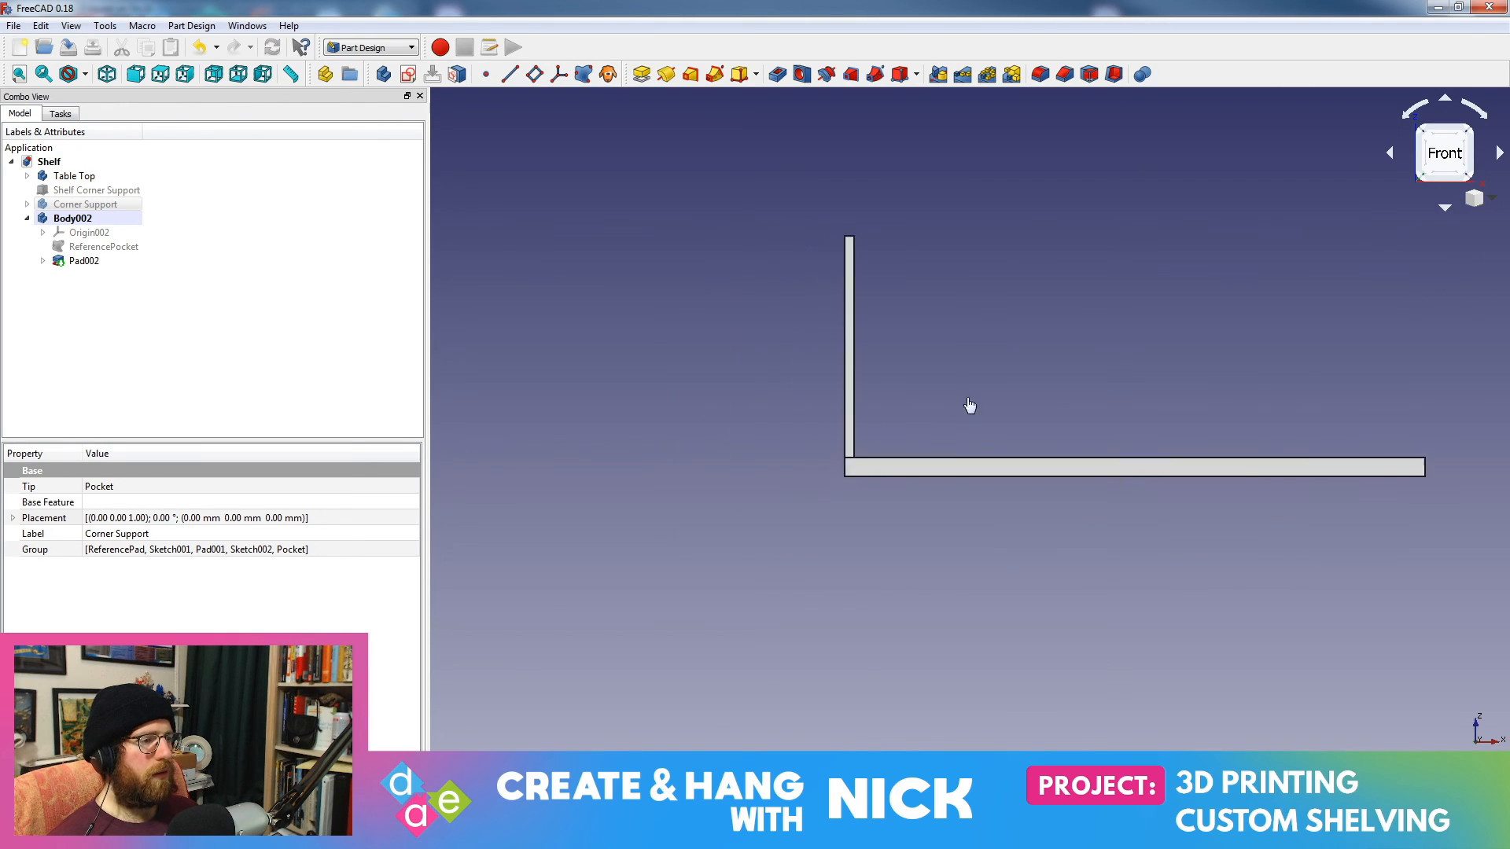
pyautogui.scroll(12, 841, 470)
pyautogui.moveTo(1087, 241); pyautogui.dragTo(1027, 397, button='middle')
pyautogui.scroll(6, 1027, 384)
pyautogui.scroll(6, 1027, 385)
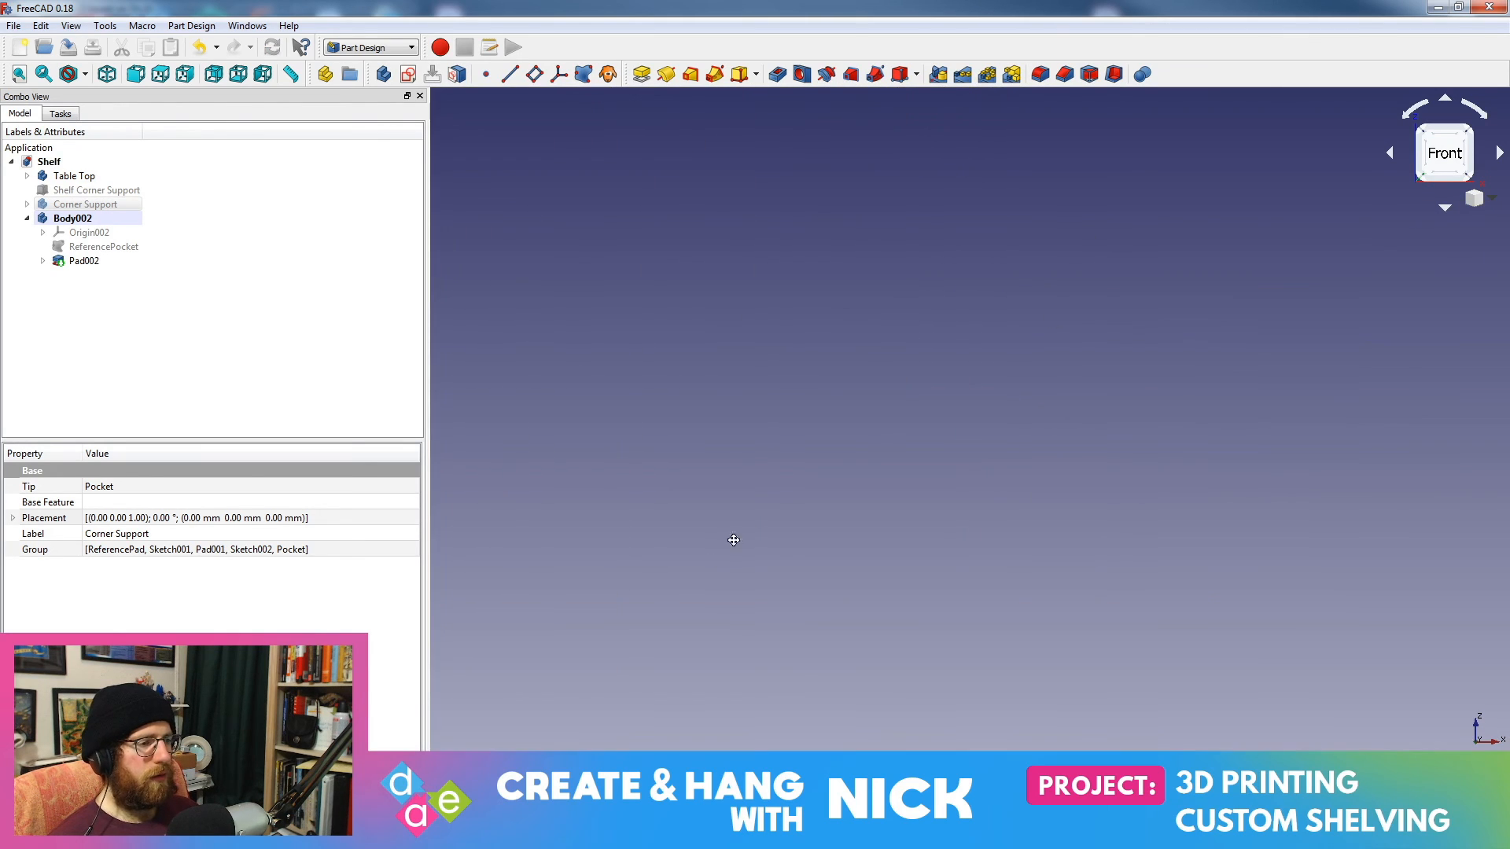
pyautogui.moveTo(733, 539); pyautogui.dragTo(1509, 10, button='middle')
pyautogui.moveTo(471, 190); pyautogui.dragTo(749, 224, button='middle')
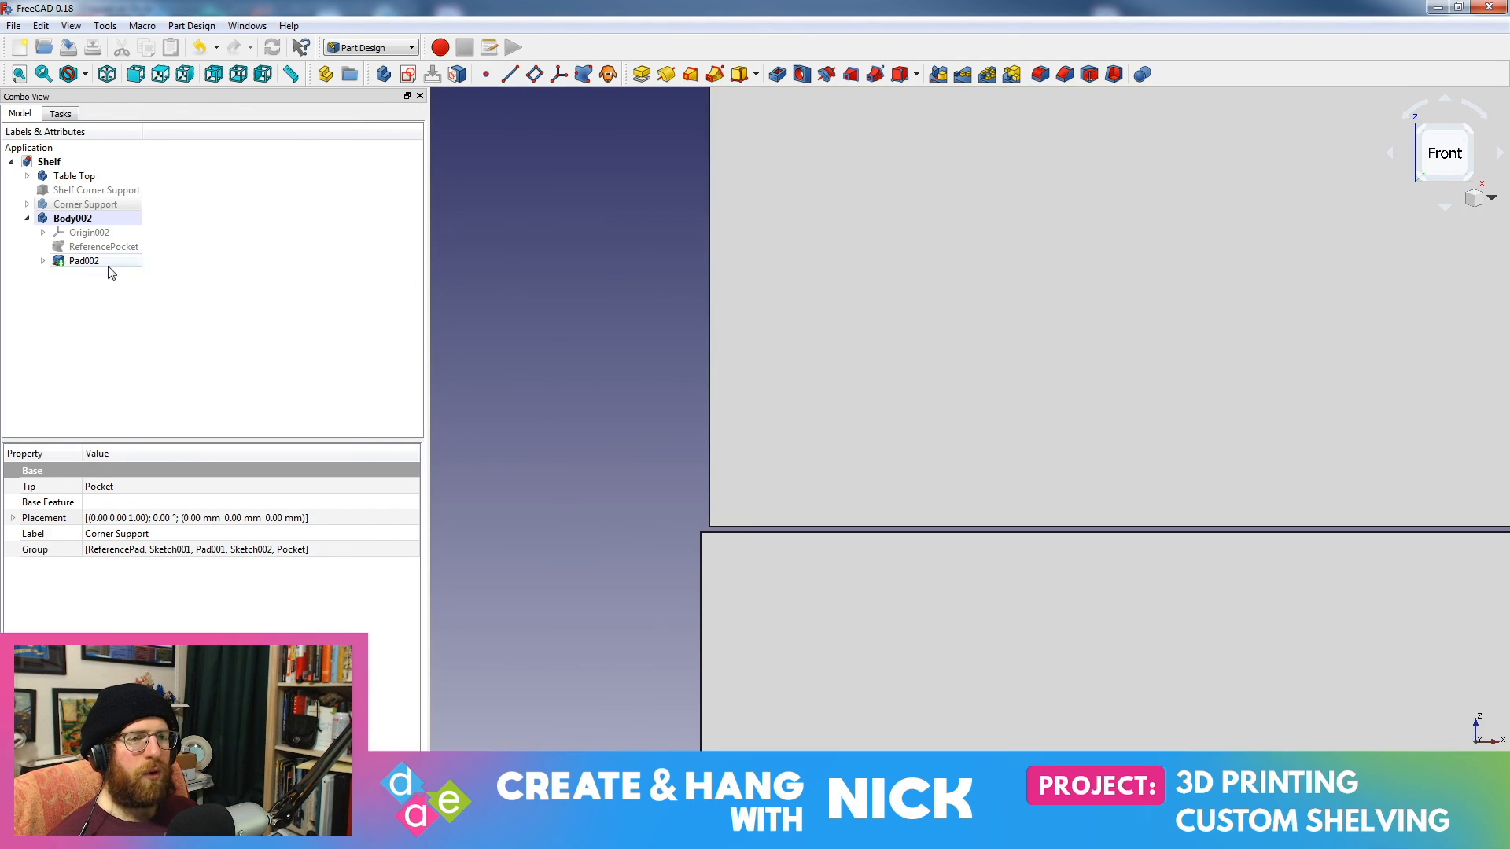
# Step: Open and close Sketch003 of Pad002, and inspect the post's lower end against the table top's corner
pyautogui.click(42, 262)
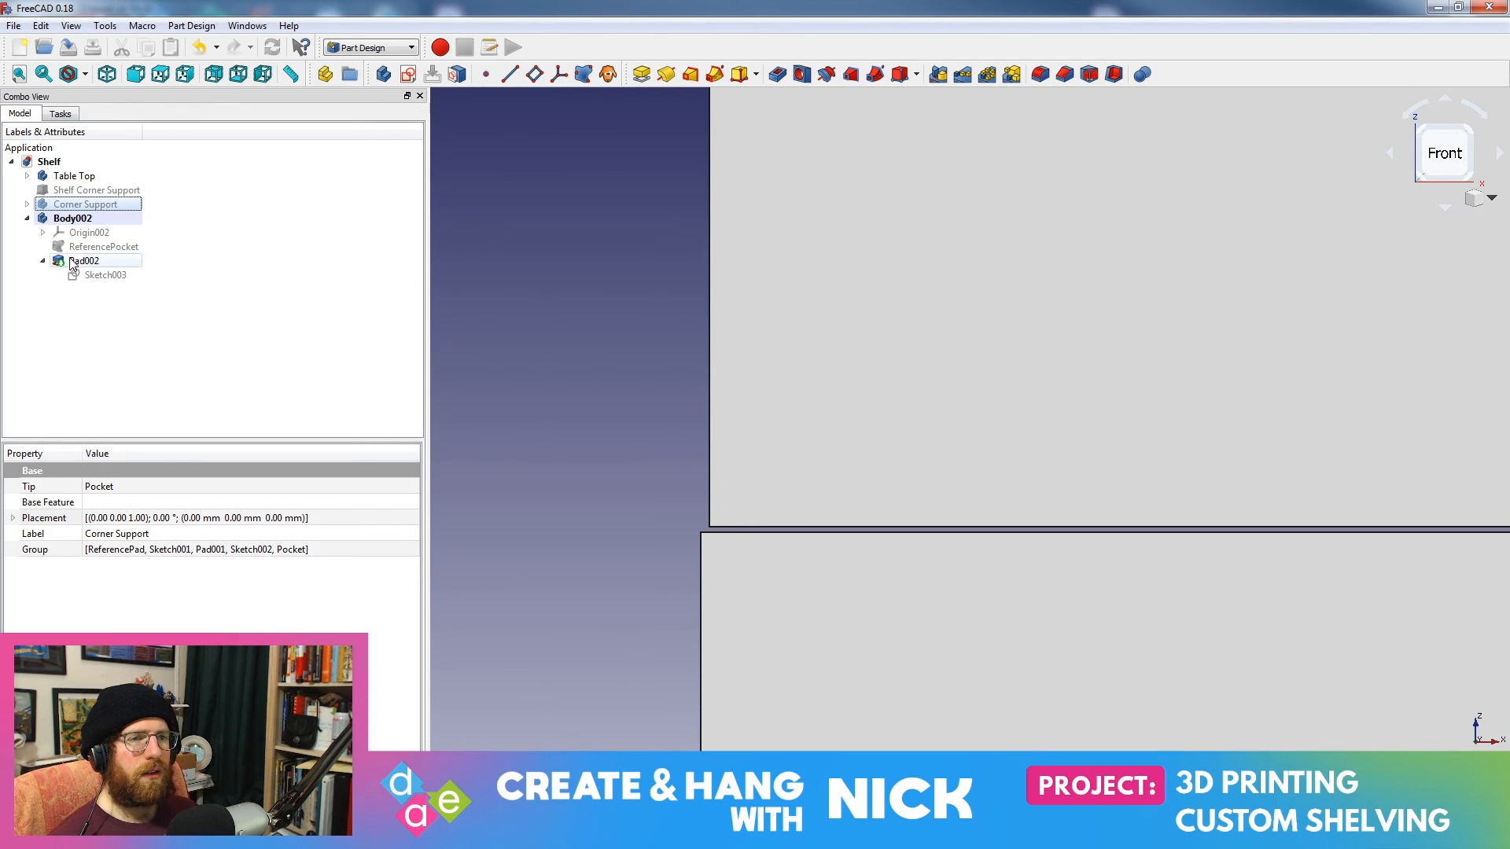
pyautogui.click(105, 278)
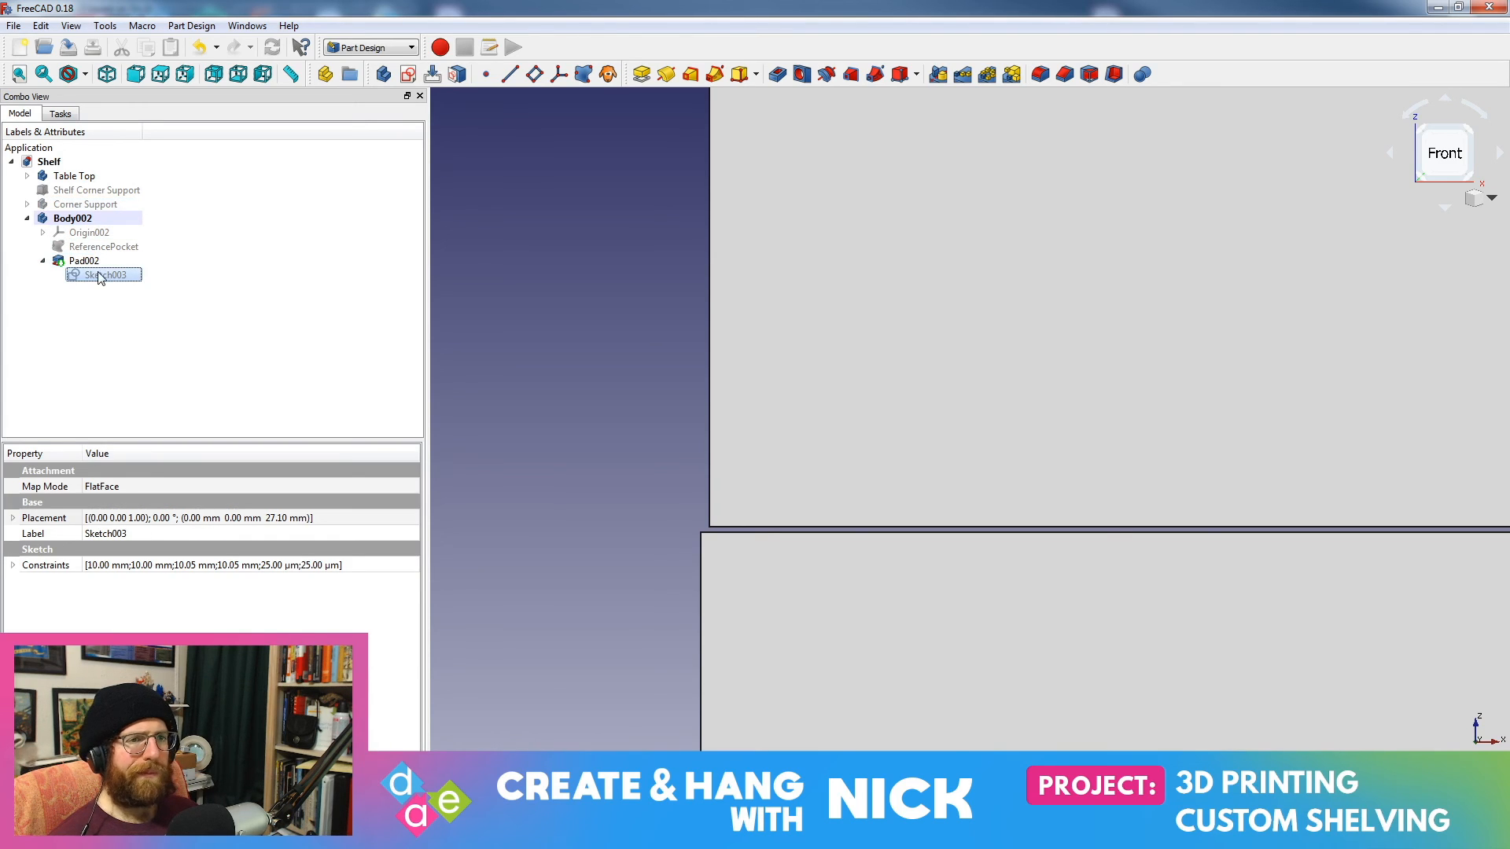
pyautogui.doubleClick(97, 277)
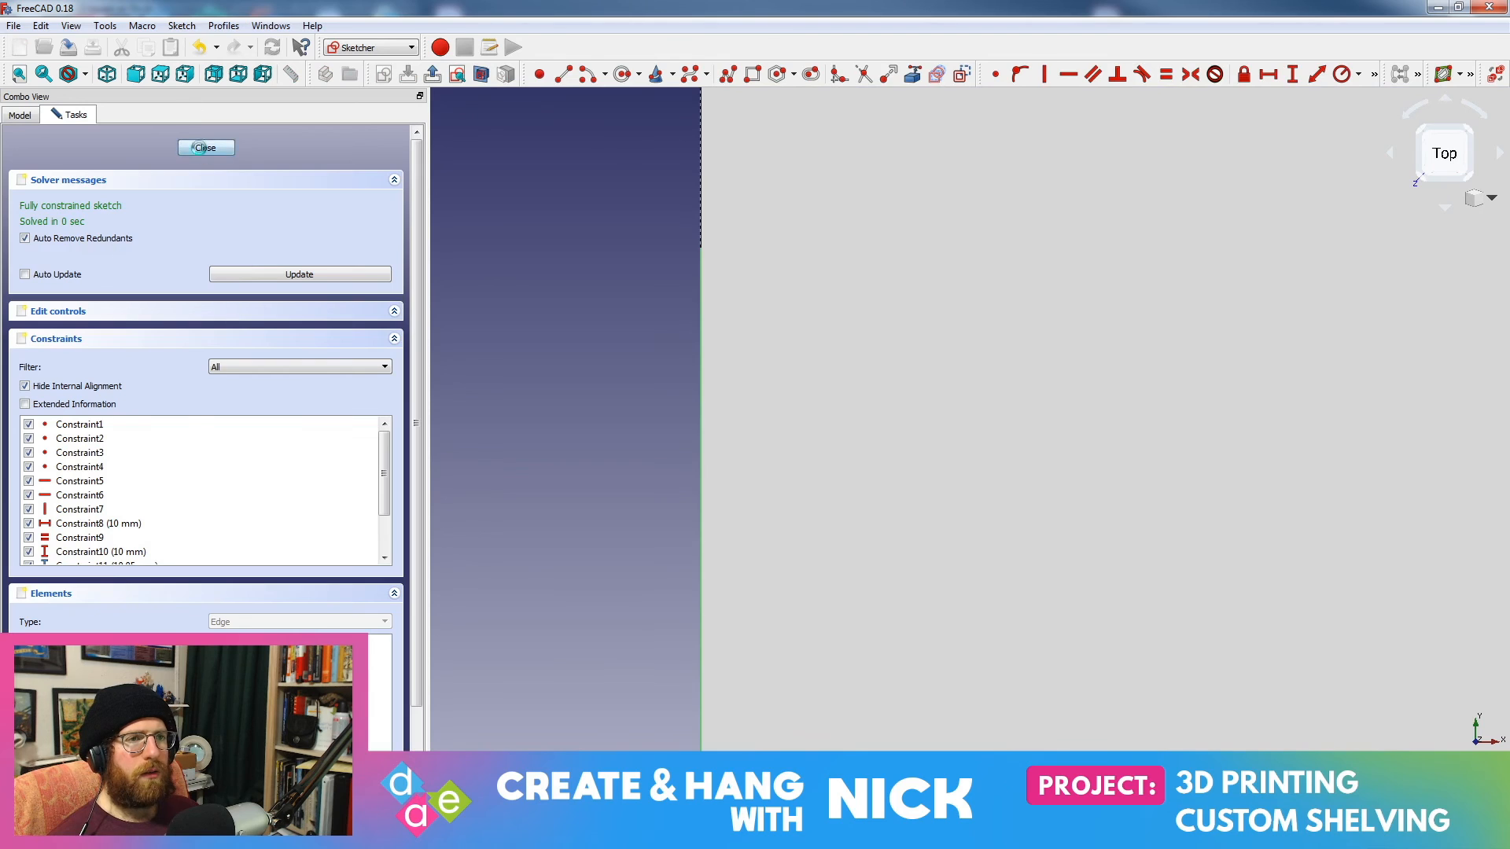
pyautogui.click(203, 148)
pyautogui.scroll(-5, 941, 472)
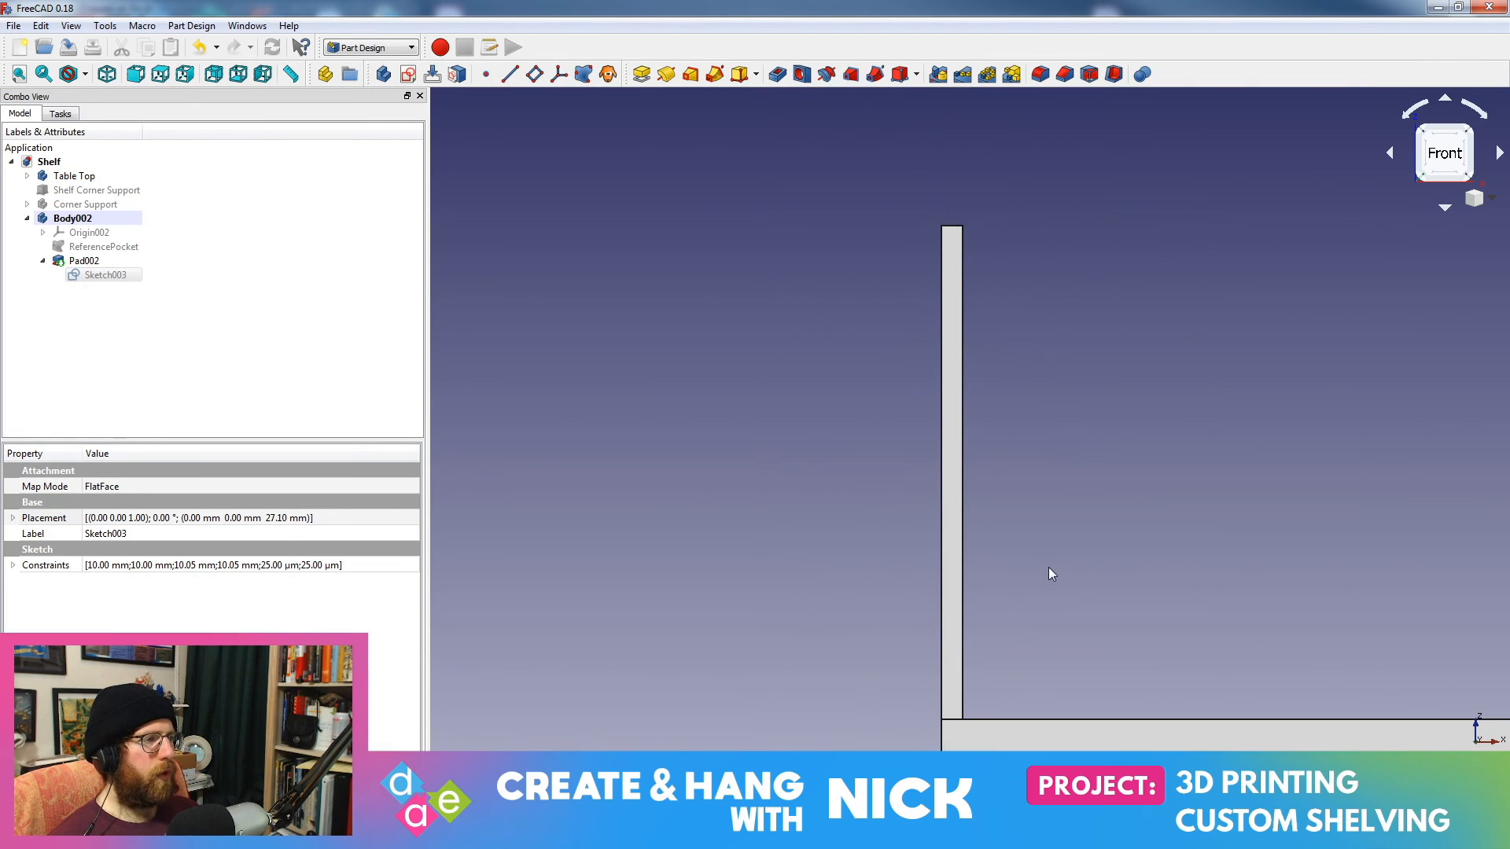
pyautogui.moveTo(1048, 574); pyautogui.dragTo(1045, 426, button='middle')
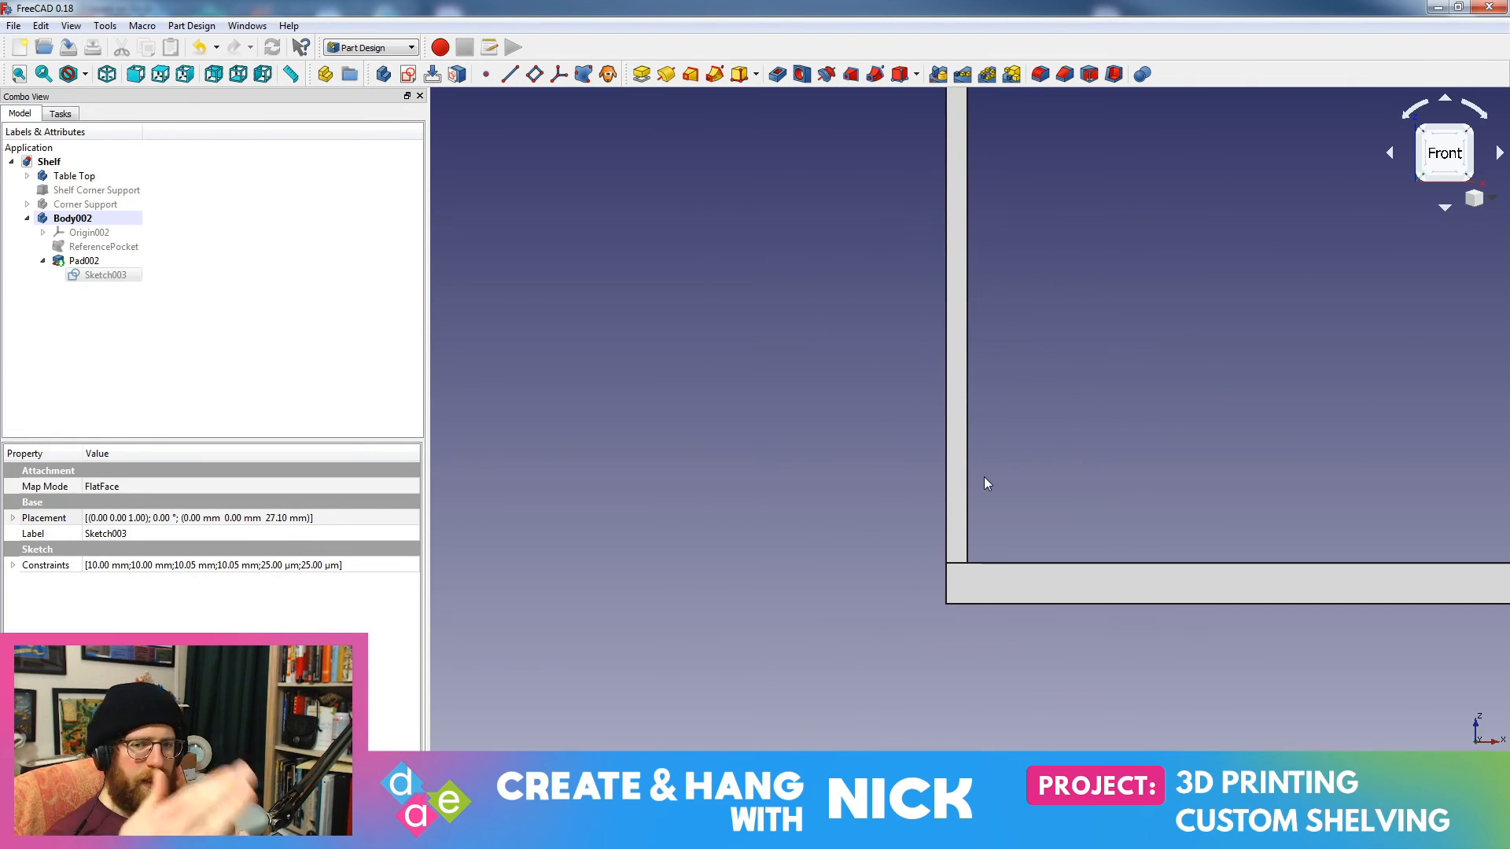
pyautogui.scroll(6, 946, 523)
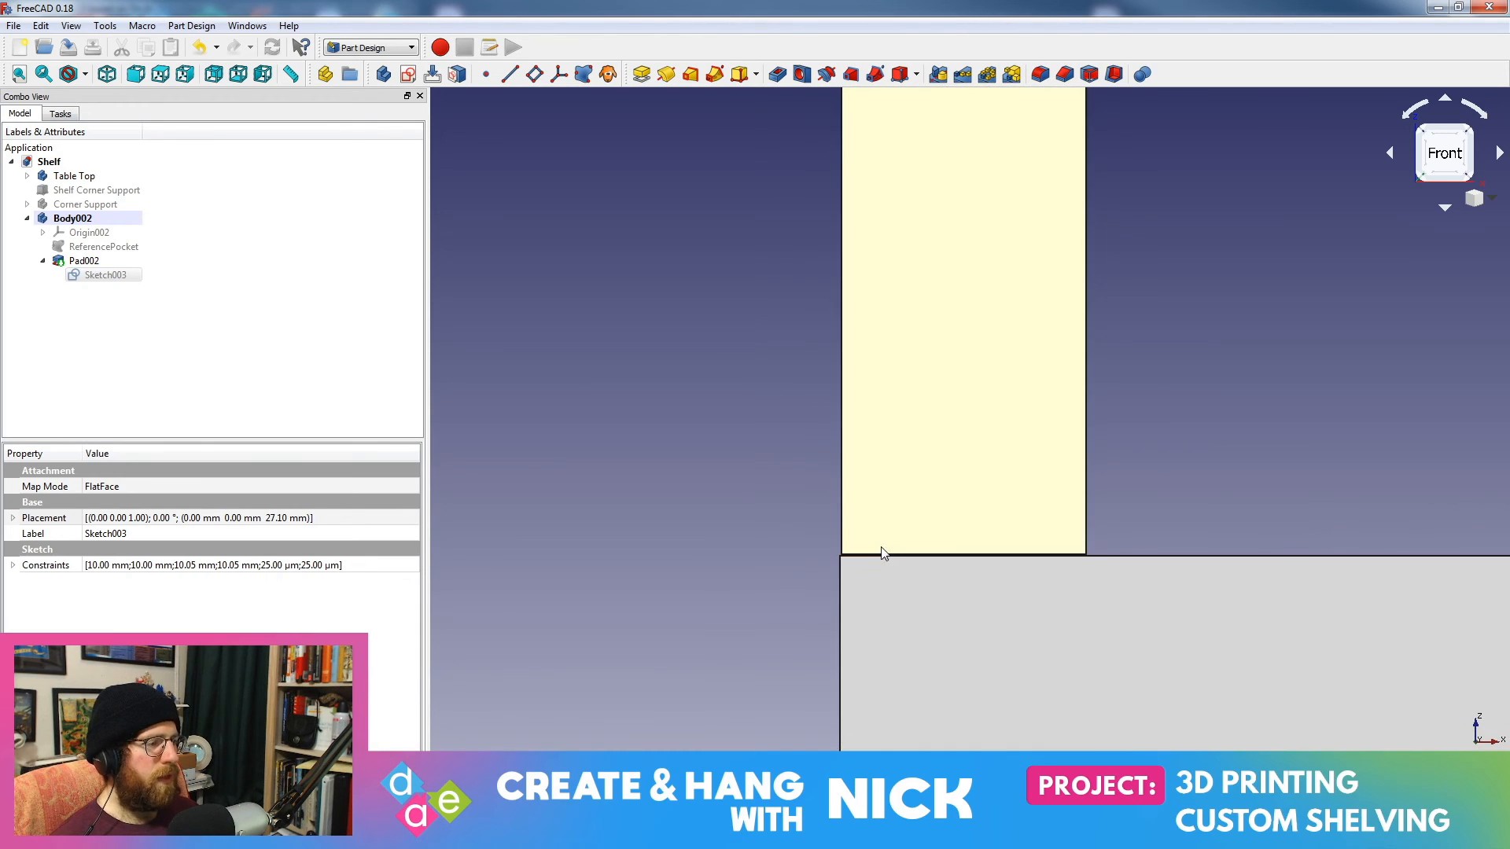
pyautogui.scroll(5, 865, 523)
# Step: Check the pad parameters of Pad002 and leave them without changes
pyautogui.click(51, 274)
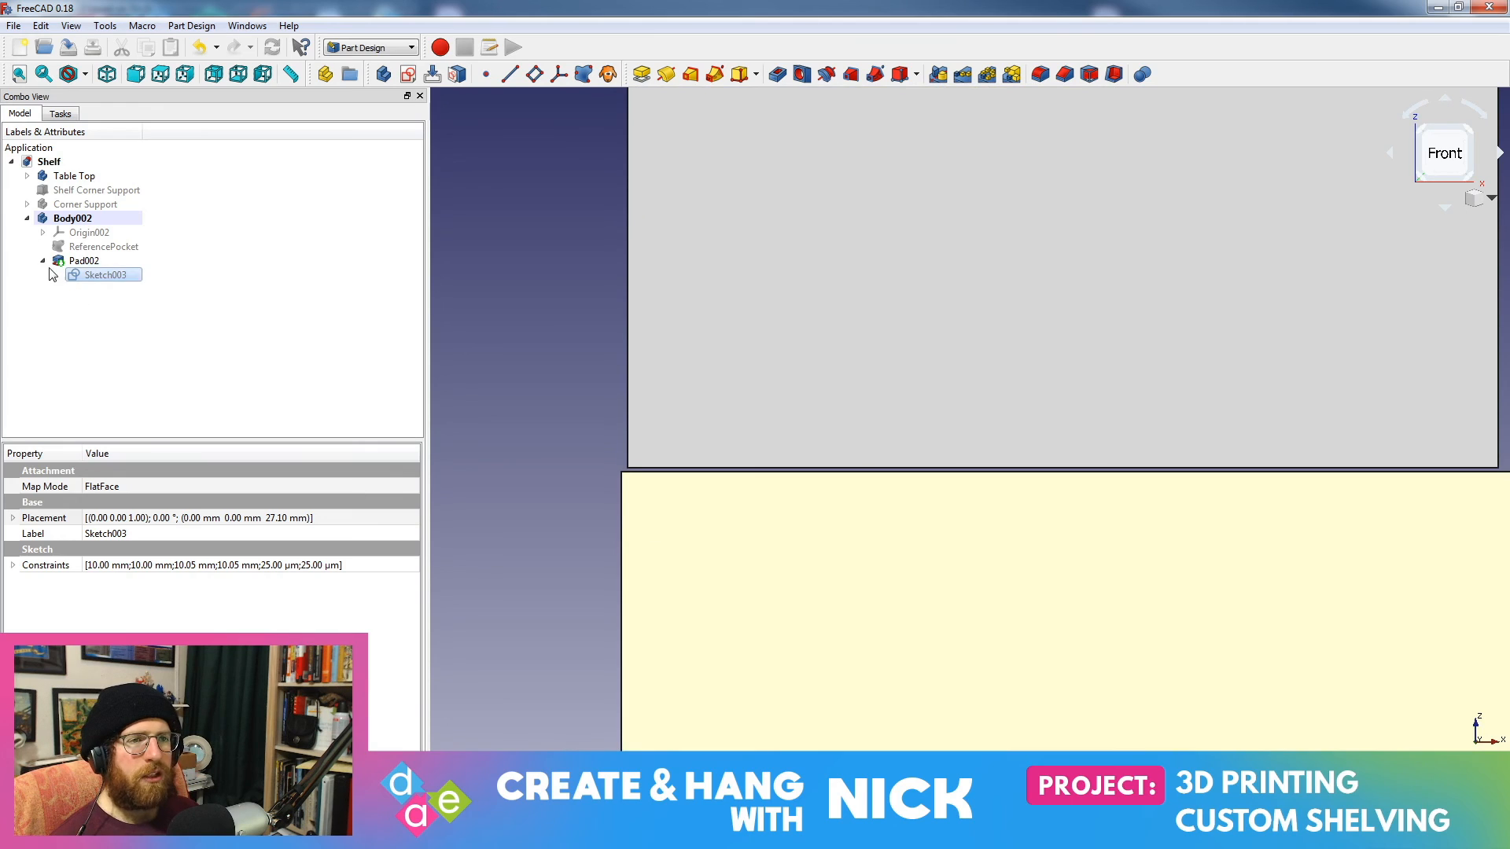
pyautogui.doubleClick(44, 262)
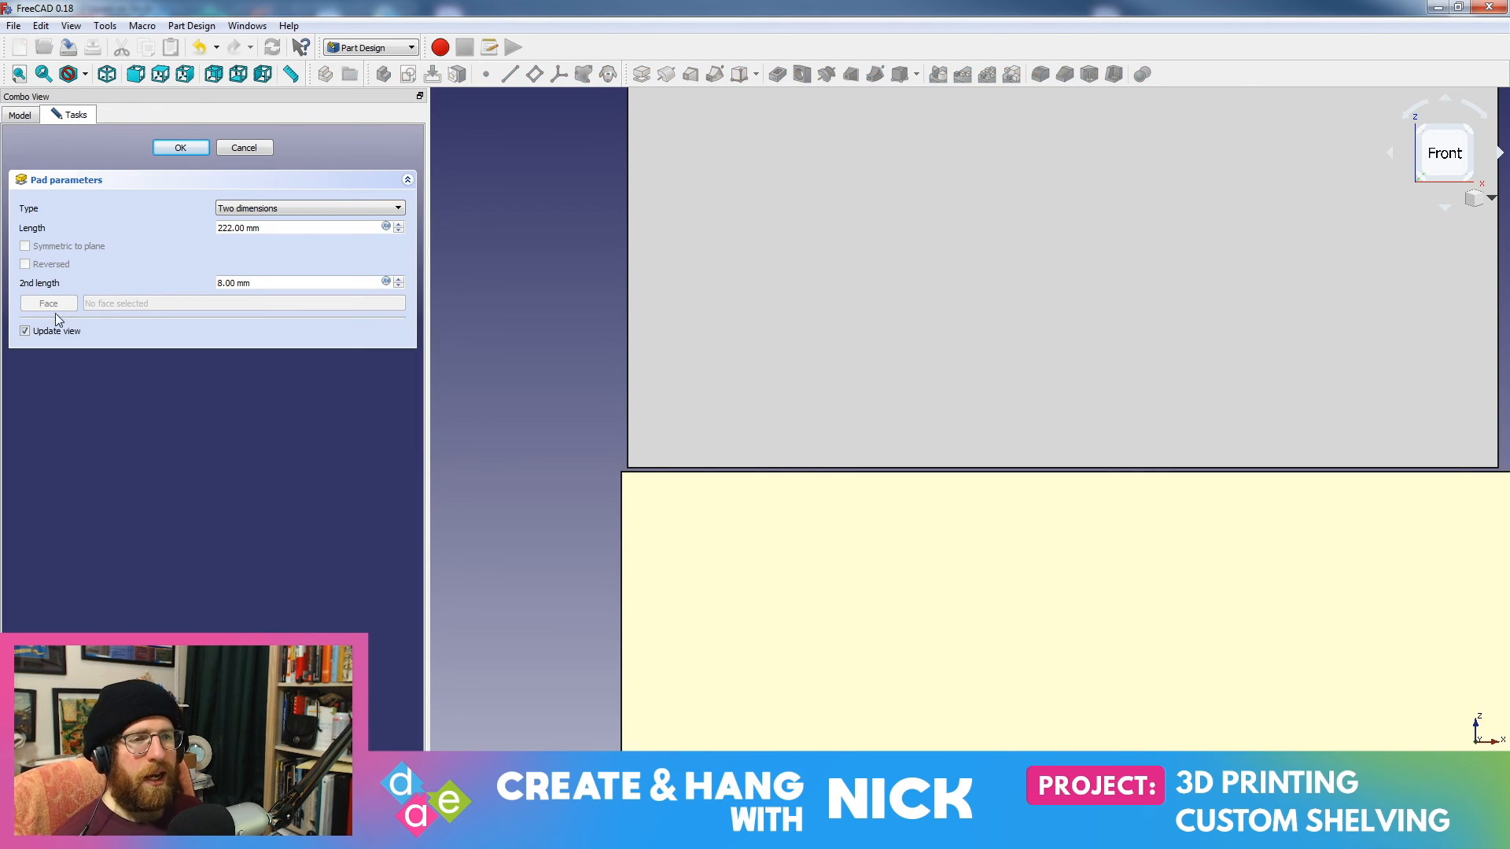
pyautogui.click(244, 148)
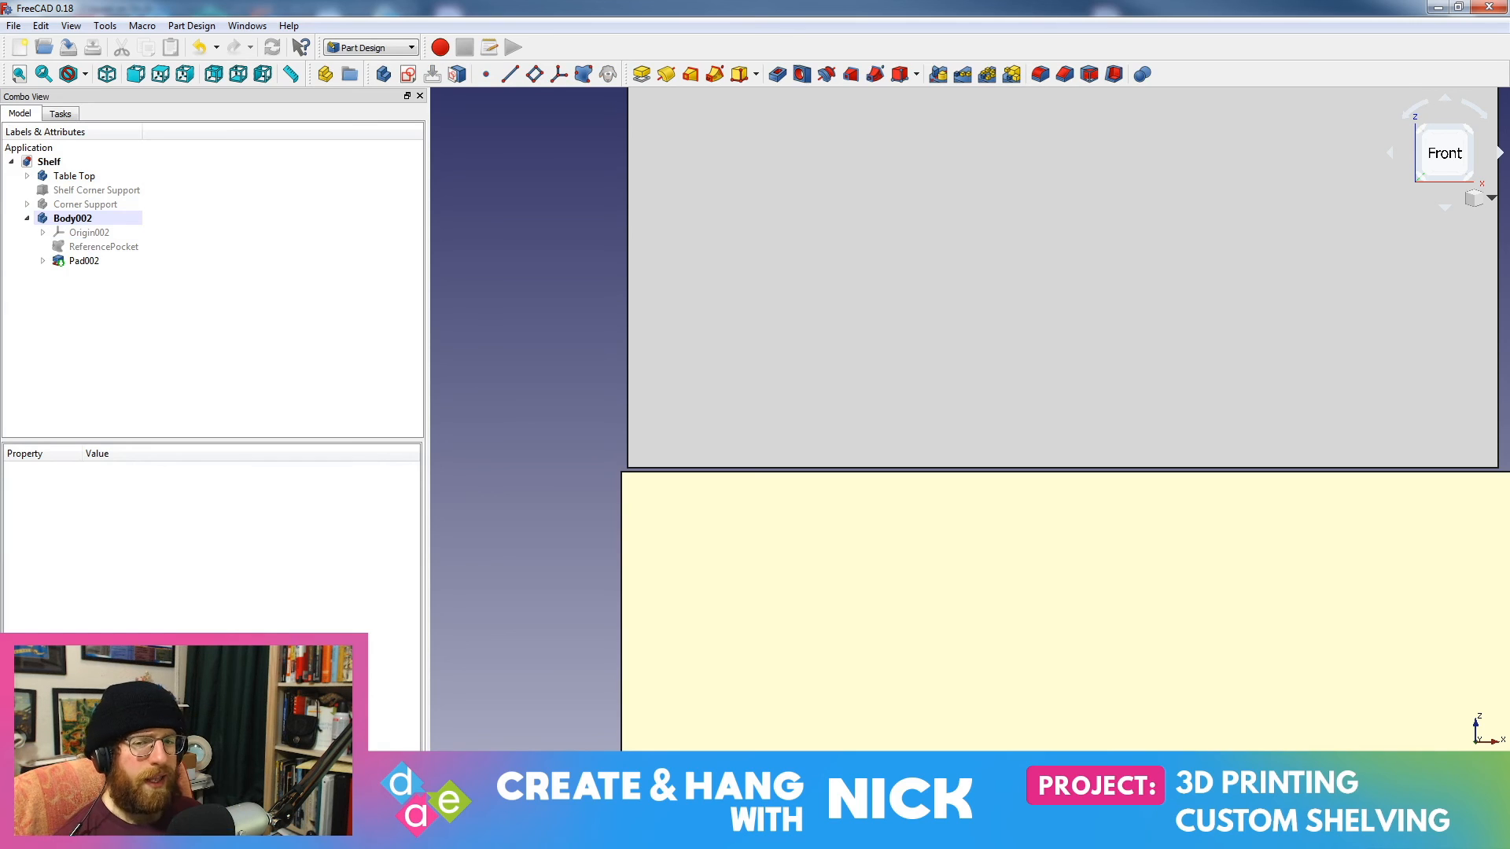
# Step: Reopen Sketch003 of Pad002, examine the square's size and offset constraints, and close the sketch
pyautogui.click(42, 261)
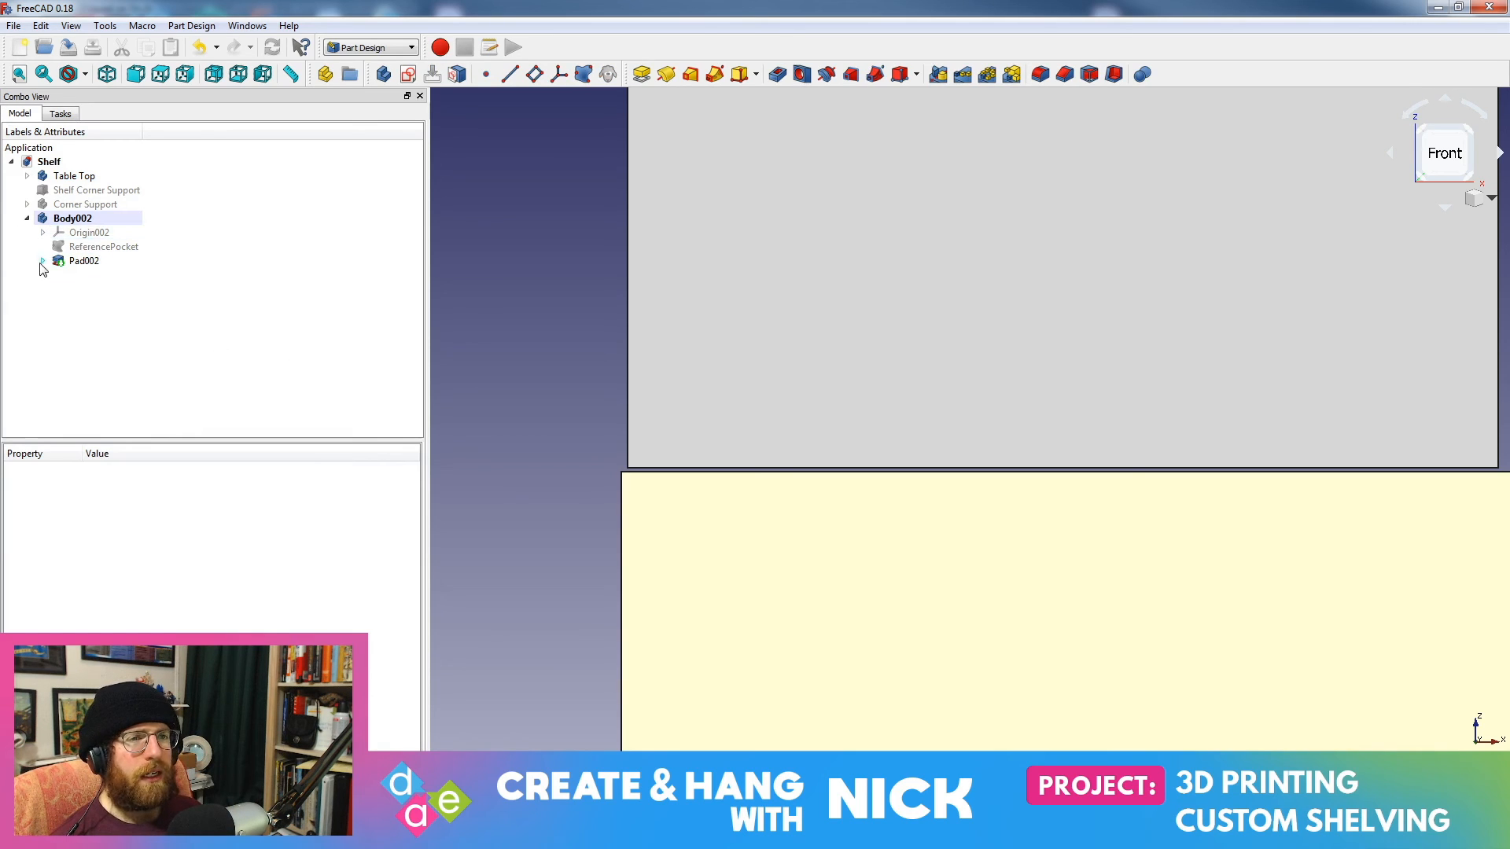
pyautogui.click(104, 276)
pyautogui.doubleClick(105, 275)
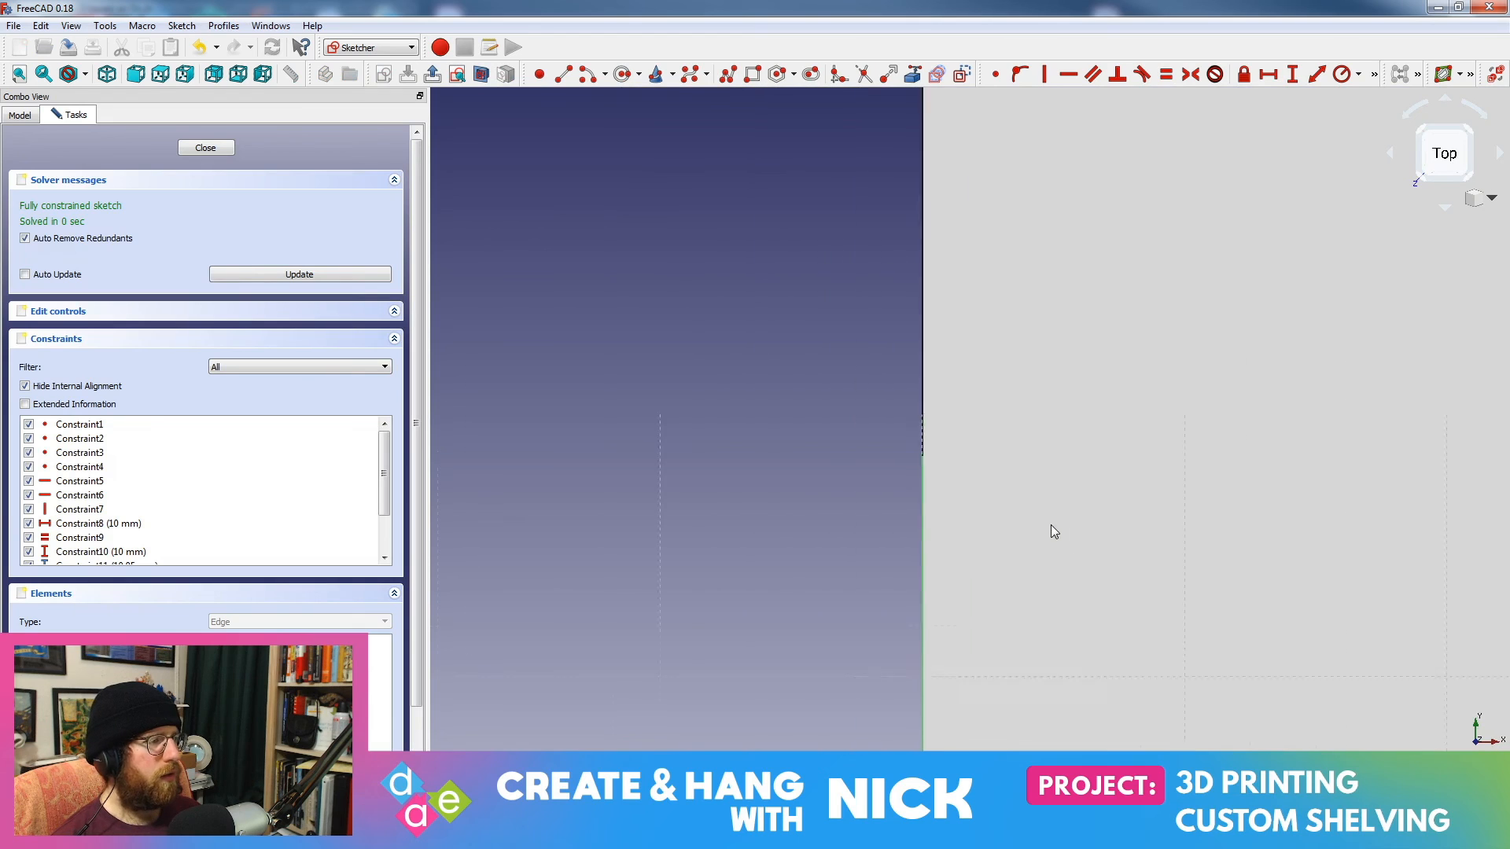
pyautogui.moveTo(977, 702)
pyautogui.mouseDown(button='middle')
pyautogui.moveTo(991, 546)
pyautogui.moveTo(964, 340)
pyautogui.mouseUp(button='middle')
pyautogui.scroll(4, 950, 480)
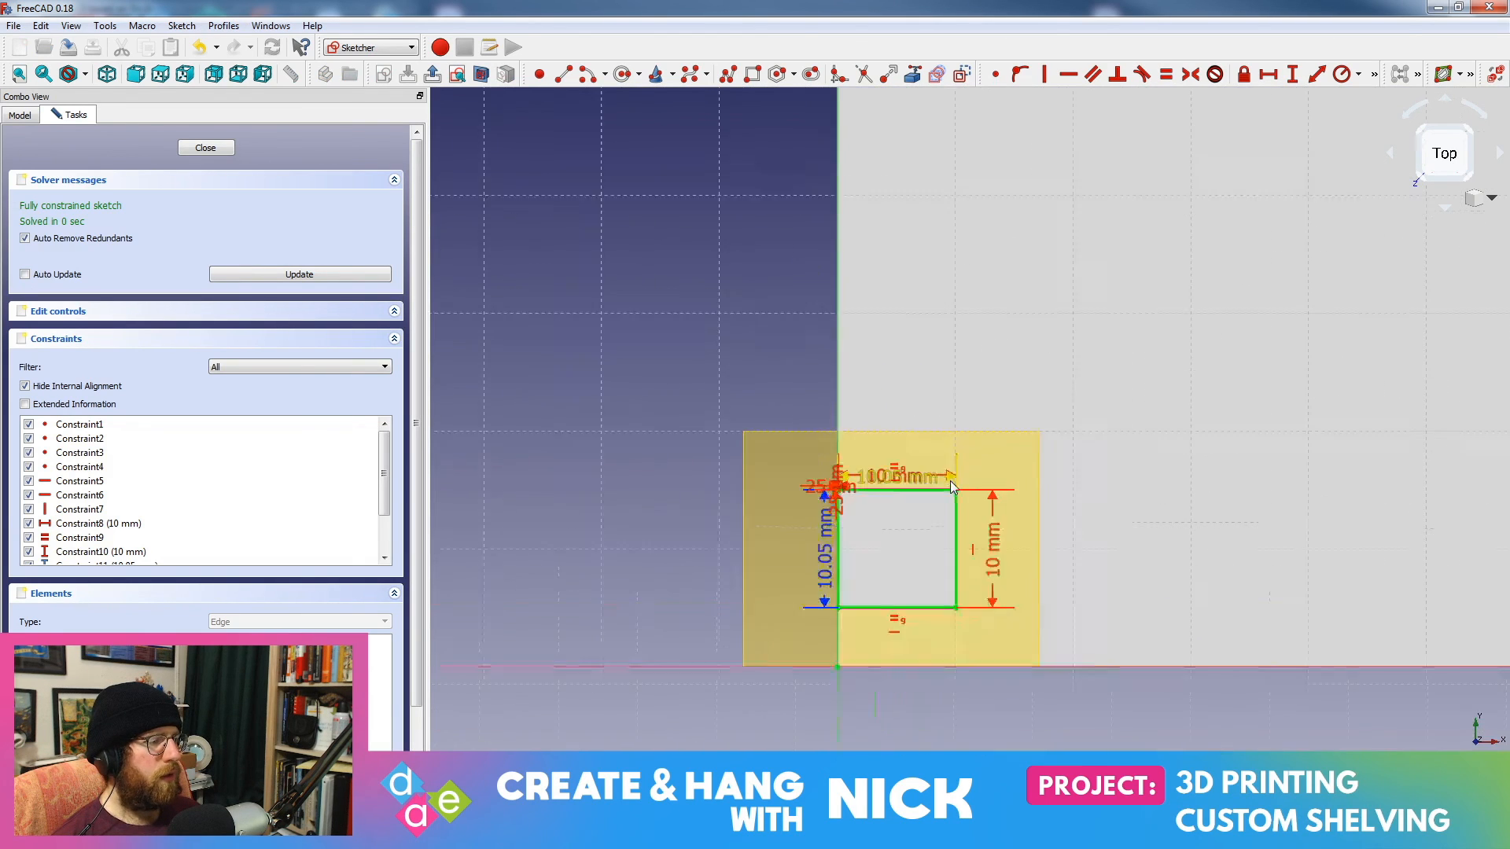
pyautogui.click(206, 148)
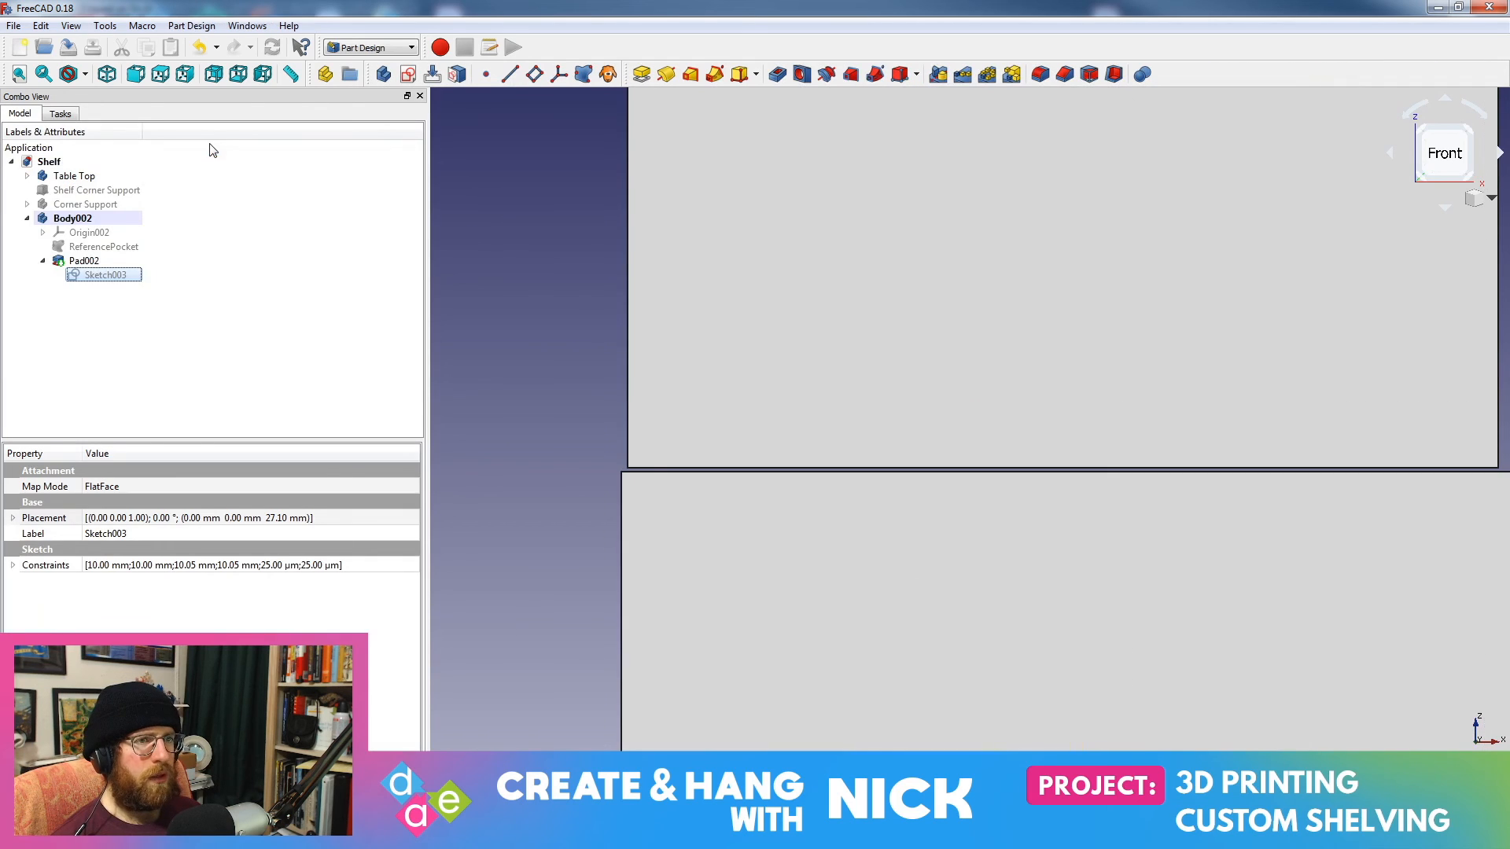
# Step: Open the Corner Support pocket's Sketch002, check its dimension constraints, and close the sketch
pyautogui.click(28, 219)
pyautogui.click(27, 205)
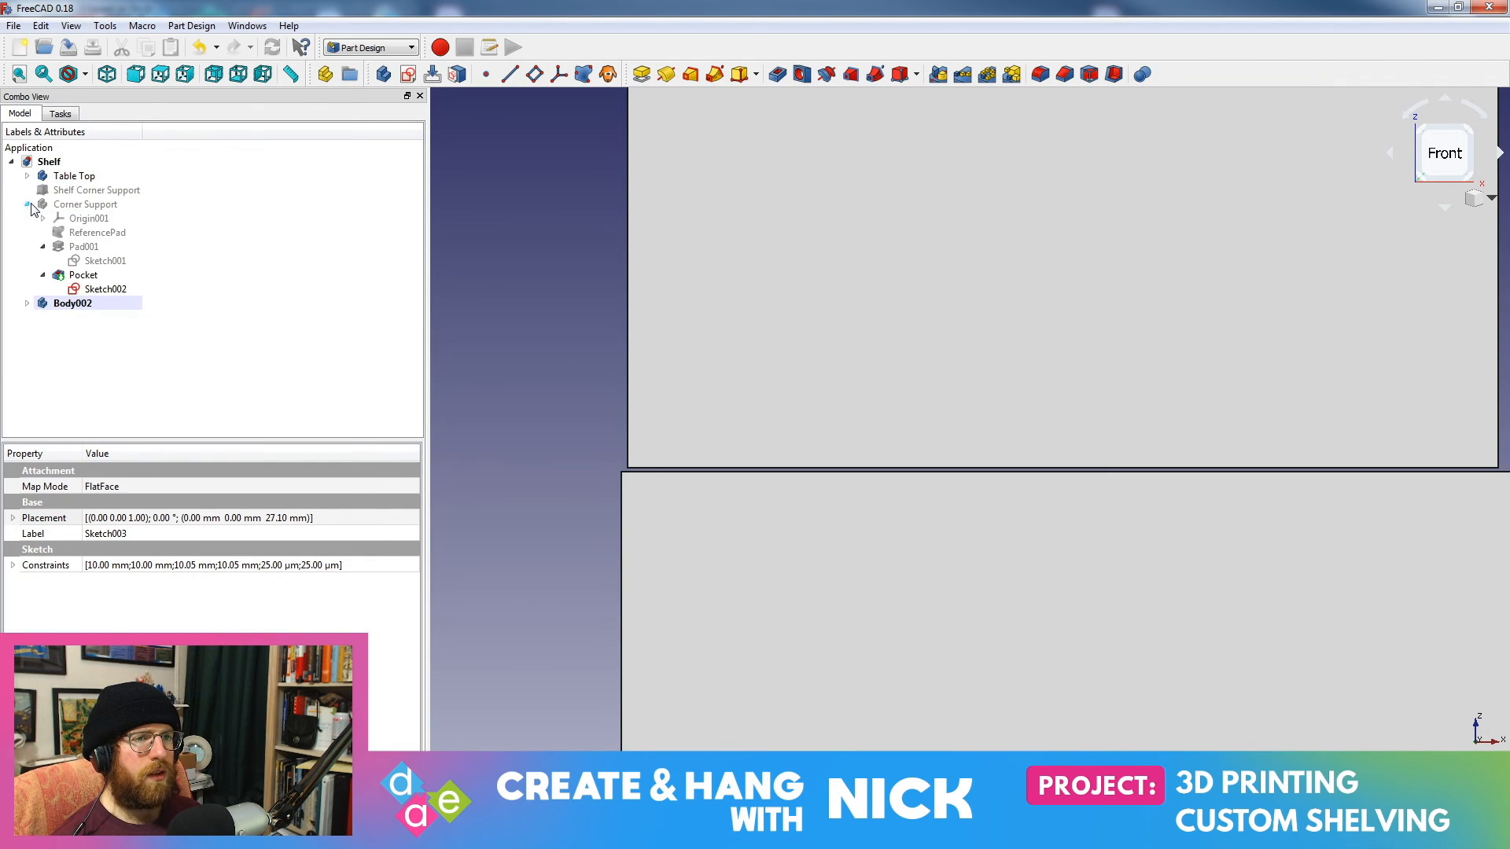
pyautogui.click(92, 289)
pyautogui.doubleClick(92, 289)
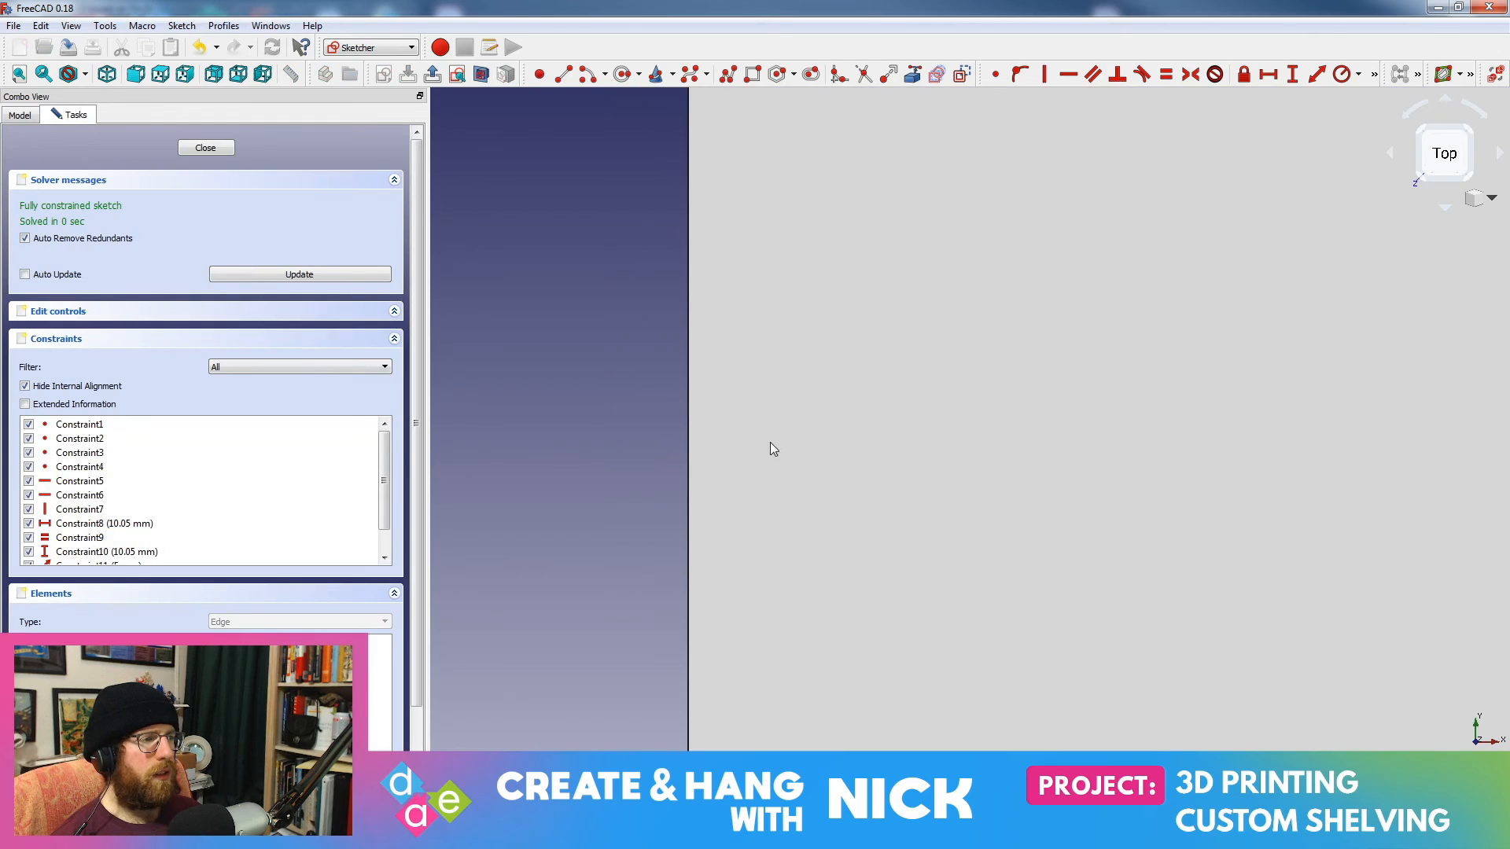
pyautogui.scroll(5, 944, 602)
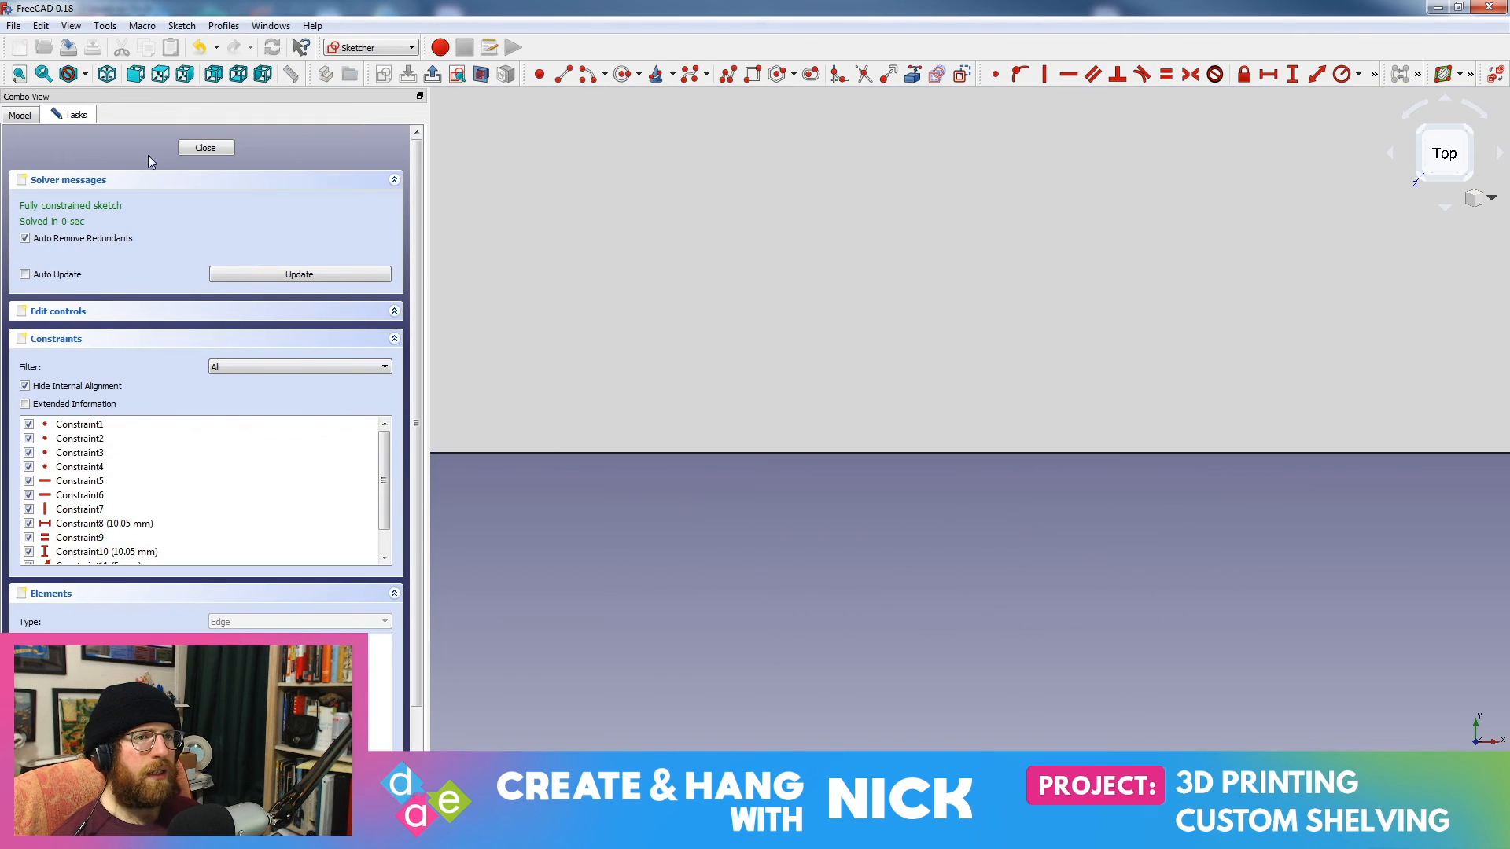
pyautogui.click(205, 148)
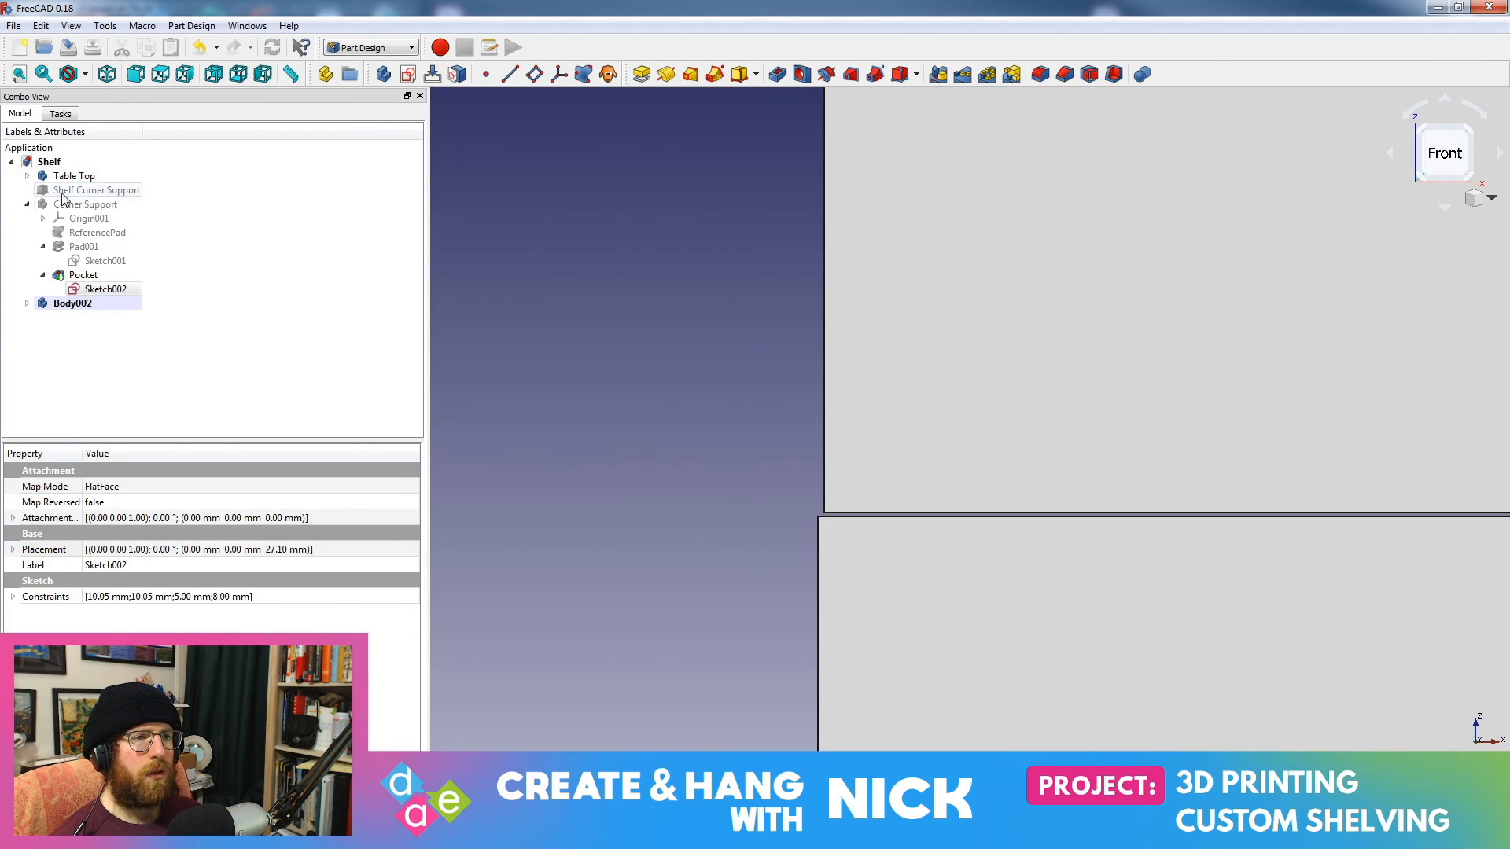
# Step: Show the Corner Support again and examine the clearance between it and the table top from the front
pyautogui.click(62, 205)
pyautogui.press('space')
pyautogui.scroll(-12, 983, 511)
pyautogui.scroll(4, 1005, 520)
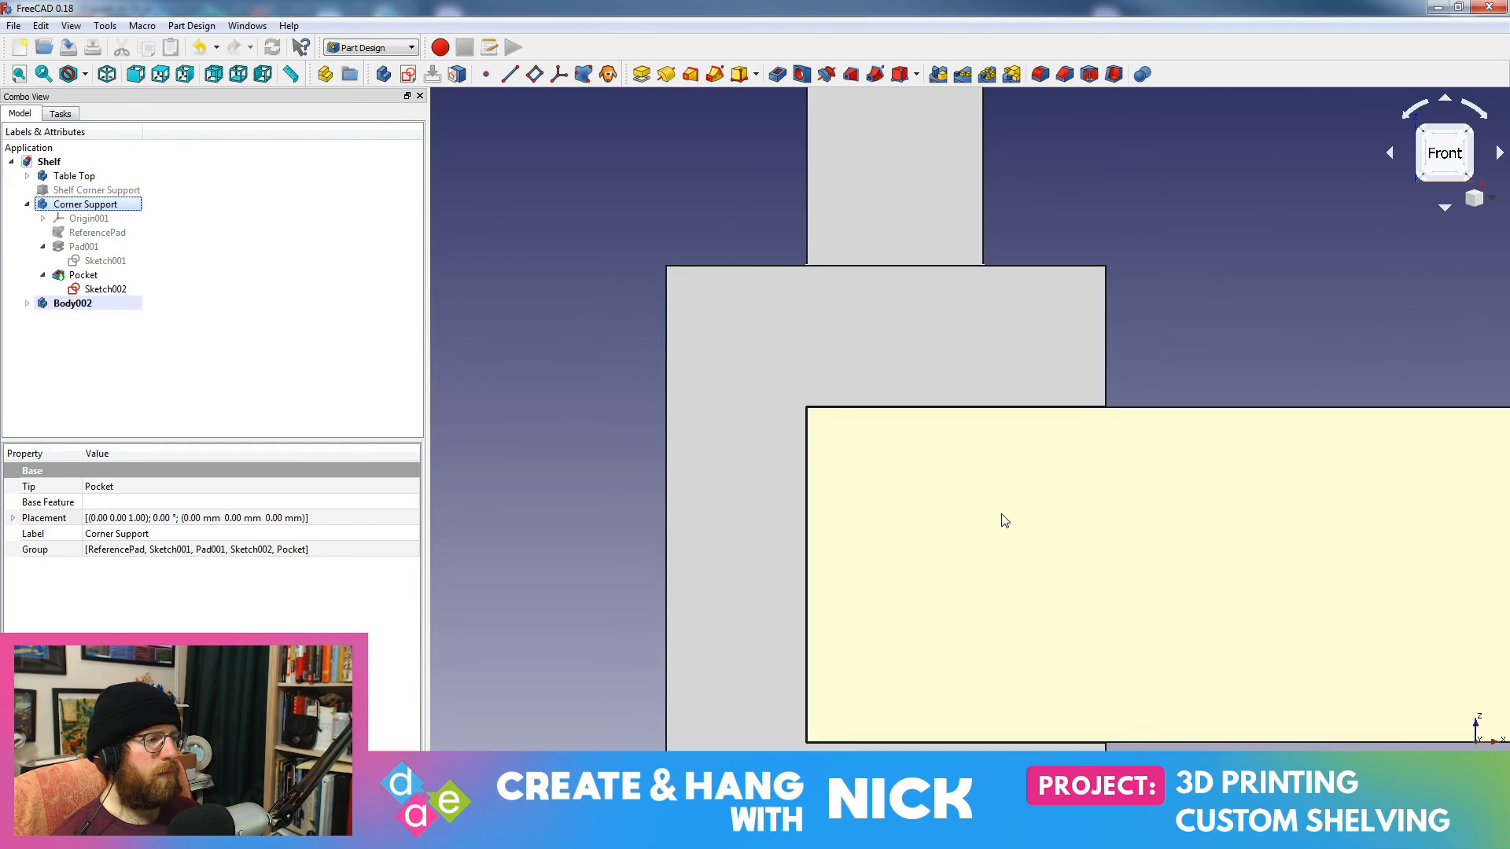
pyautogui.scroll(5, 1006, 521)
pyautogui.moveTo(908, 470); pyautogui.dragTo(1011, 503, button='middle')
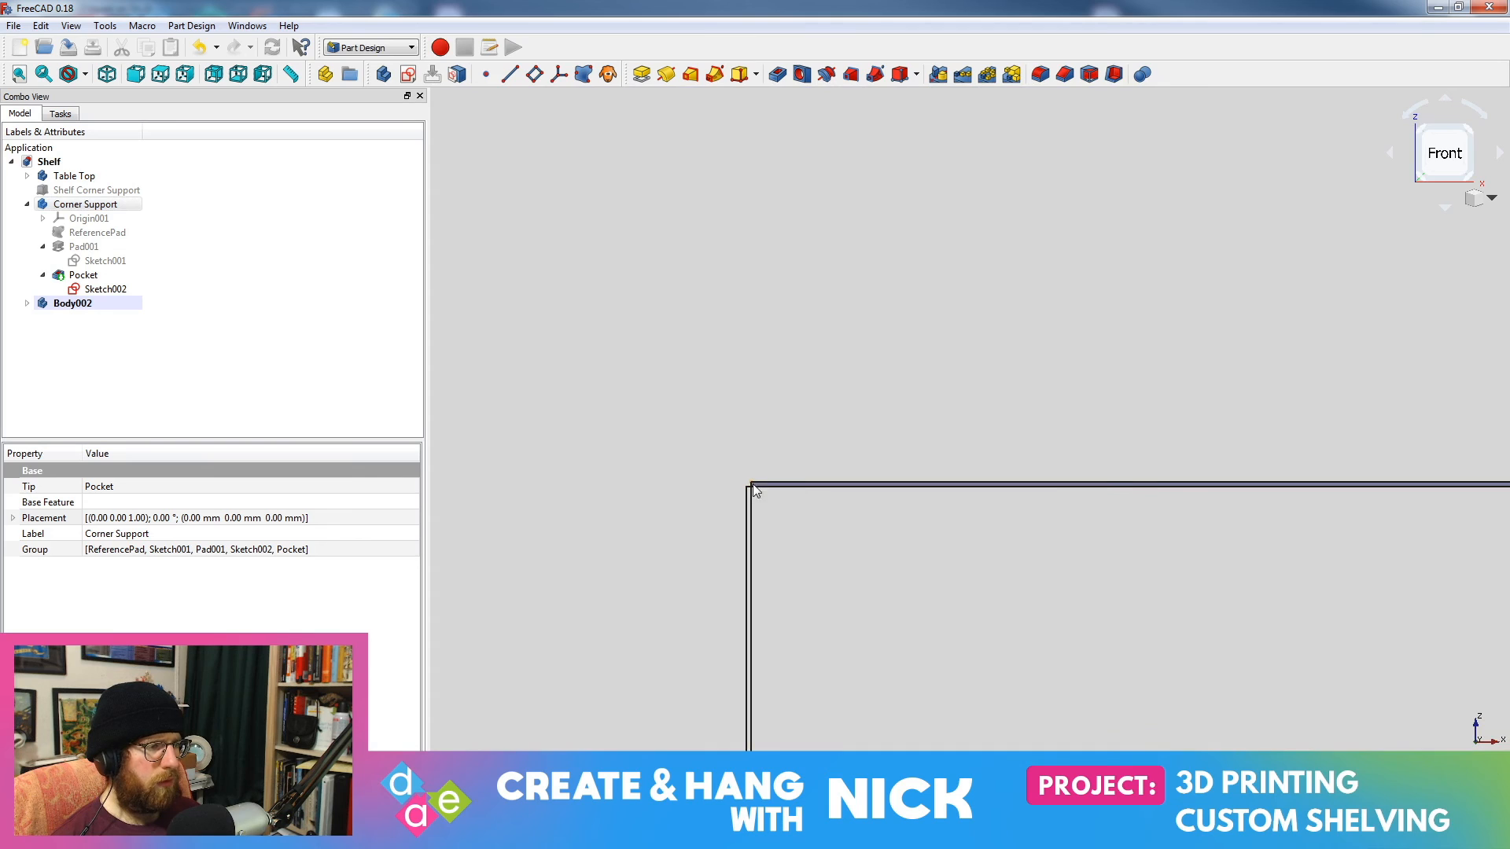
pyautogui.scroll(-8, 897, 552)
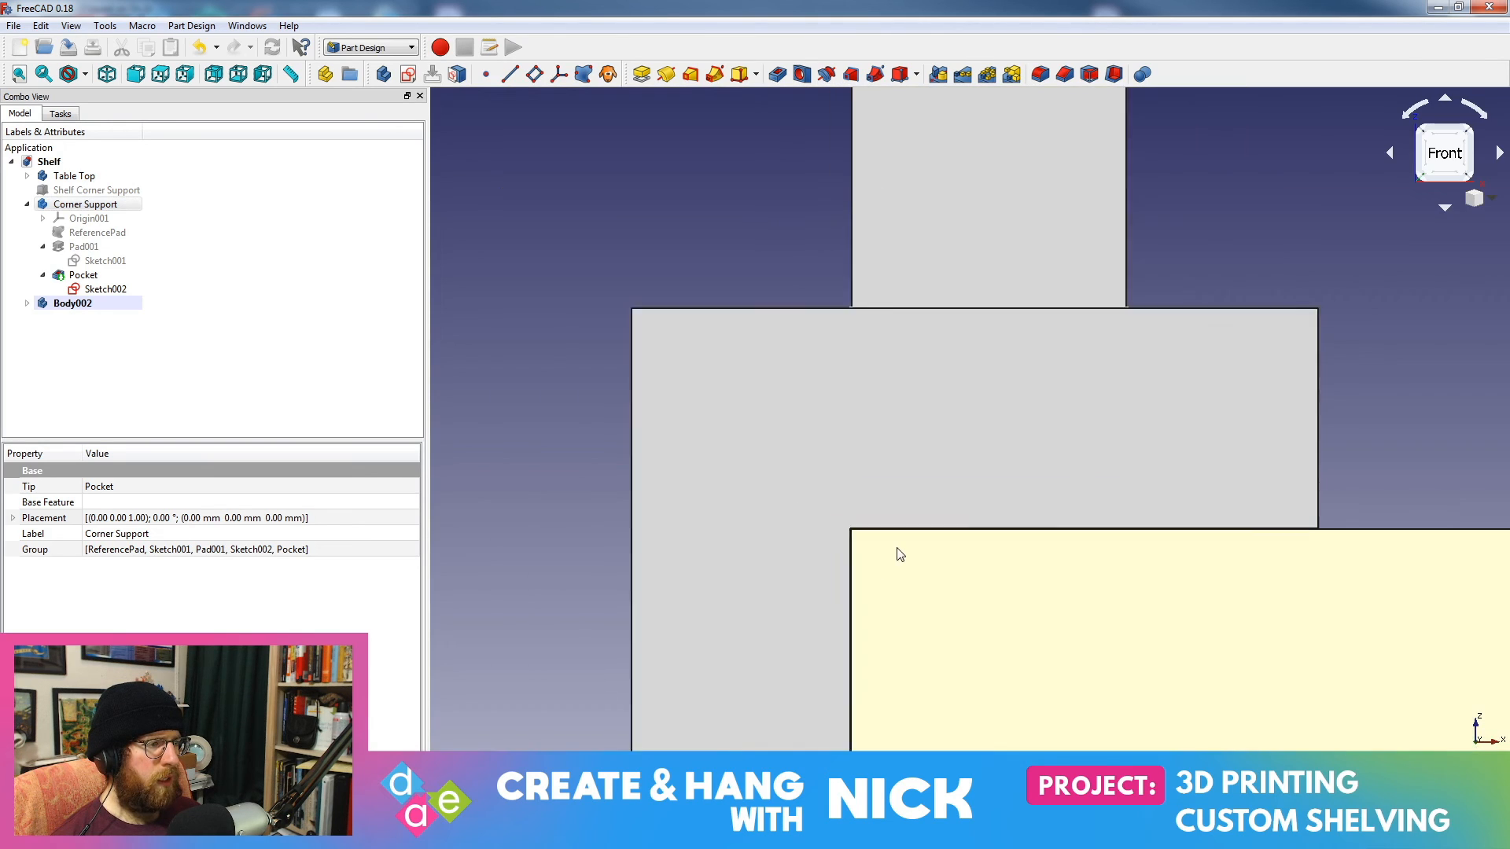
pyautogui.moveTo(1058, 644); pyautogui.dragTo(1079, 307, button='middle')
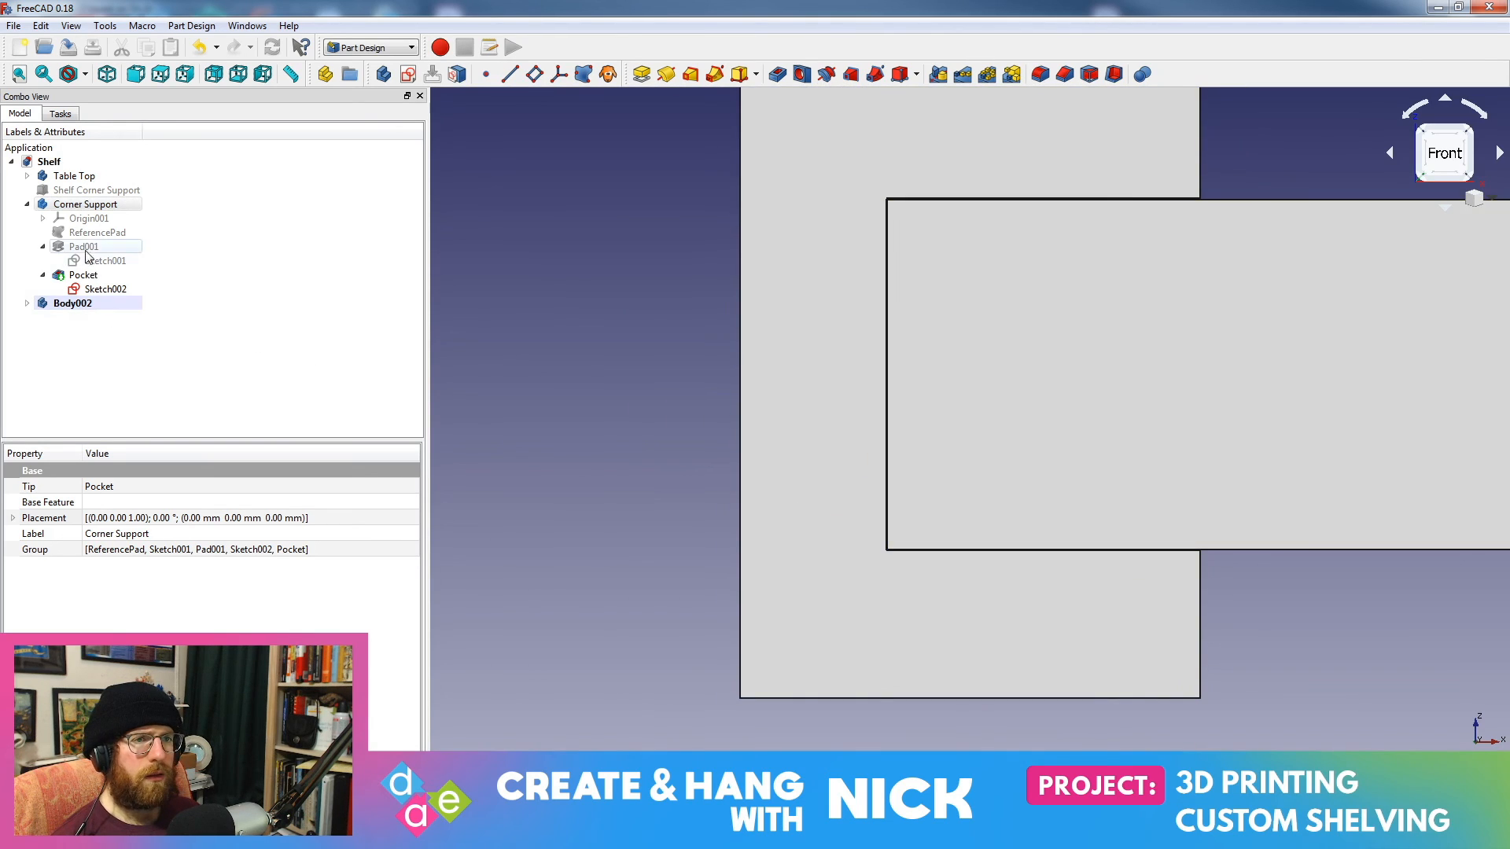
# Step: Open the Corner Support's Sketch001 profile and examine the clearance at the table top's upper corner
pyautogui.doubleClick(110, 290)
pyautogui.moveTo(991, 214); pyautogui.dragTo(969, 484, button='middle')
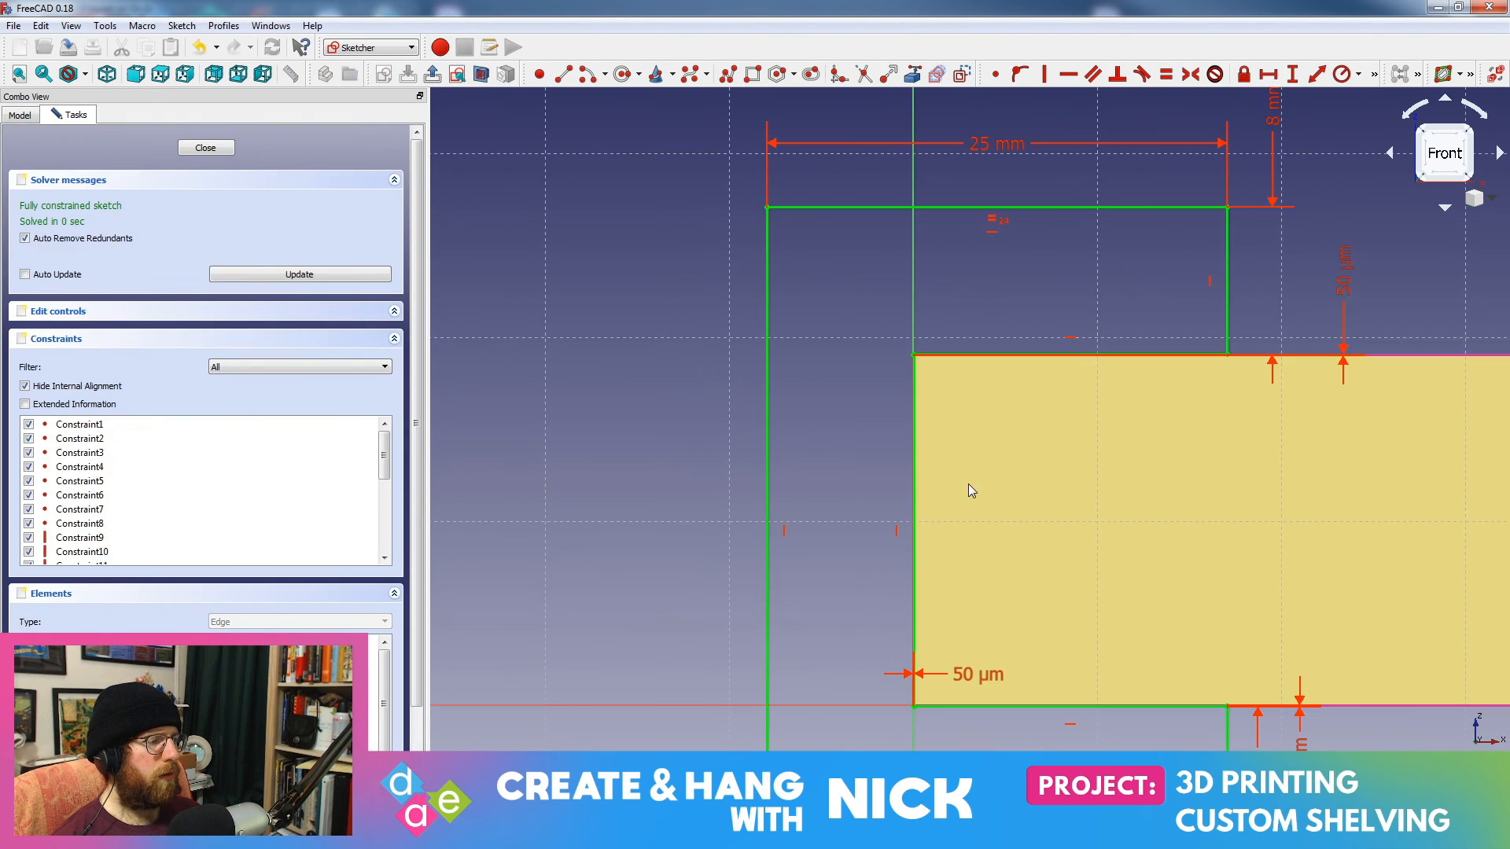
pyautogui.scroll(6, 981, 448)
pyautogui.moveTo(941, 343); pyautogui.dragTo(1048, 437, button='middle')
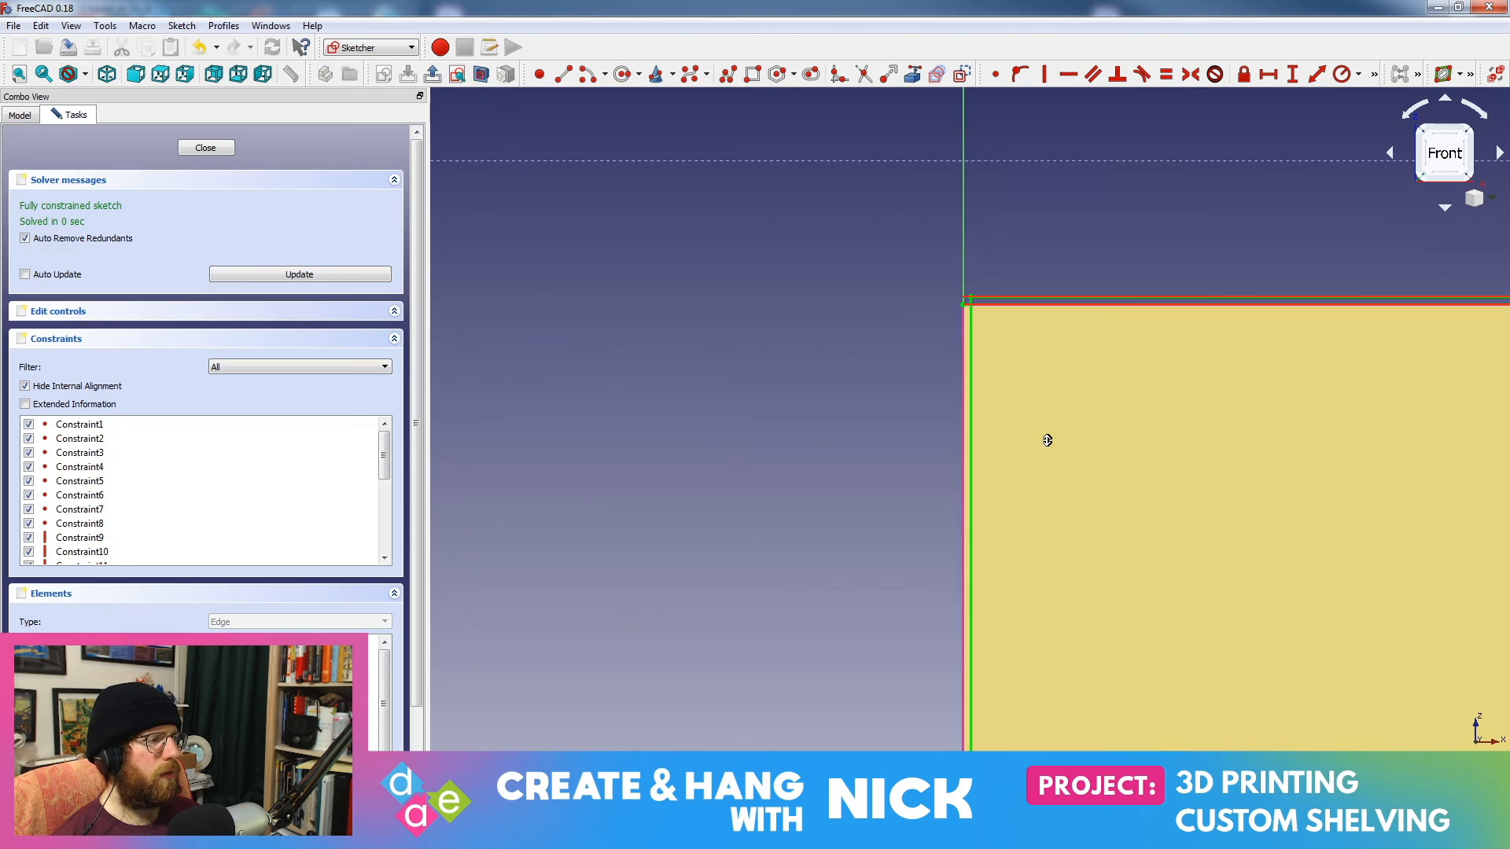
pyautogui.scroll(5, 1048, 428)
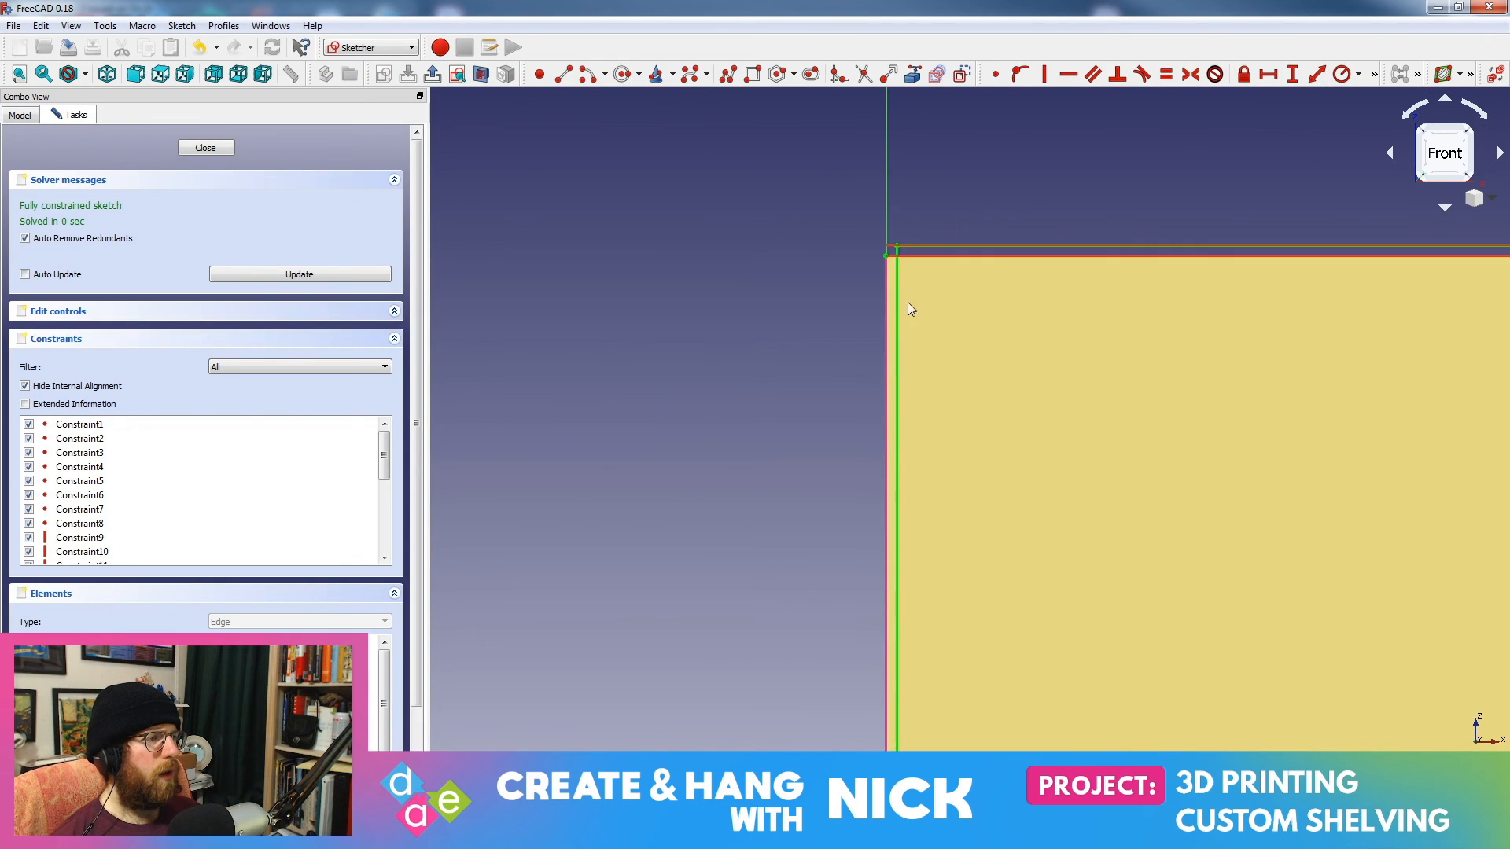
pyautogui.scroll(-5, 910, 378)
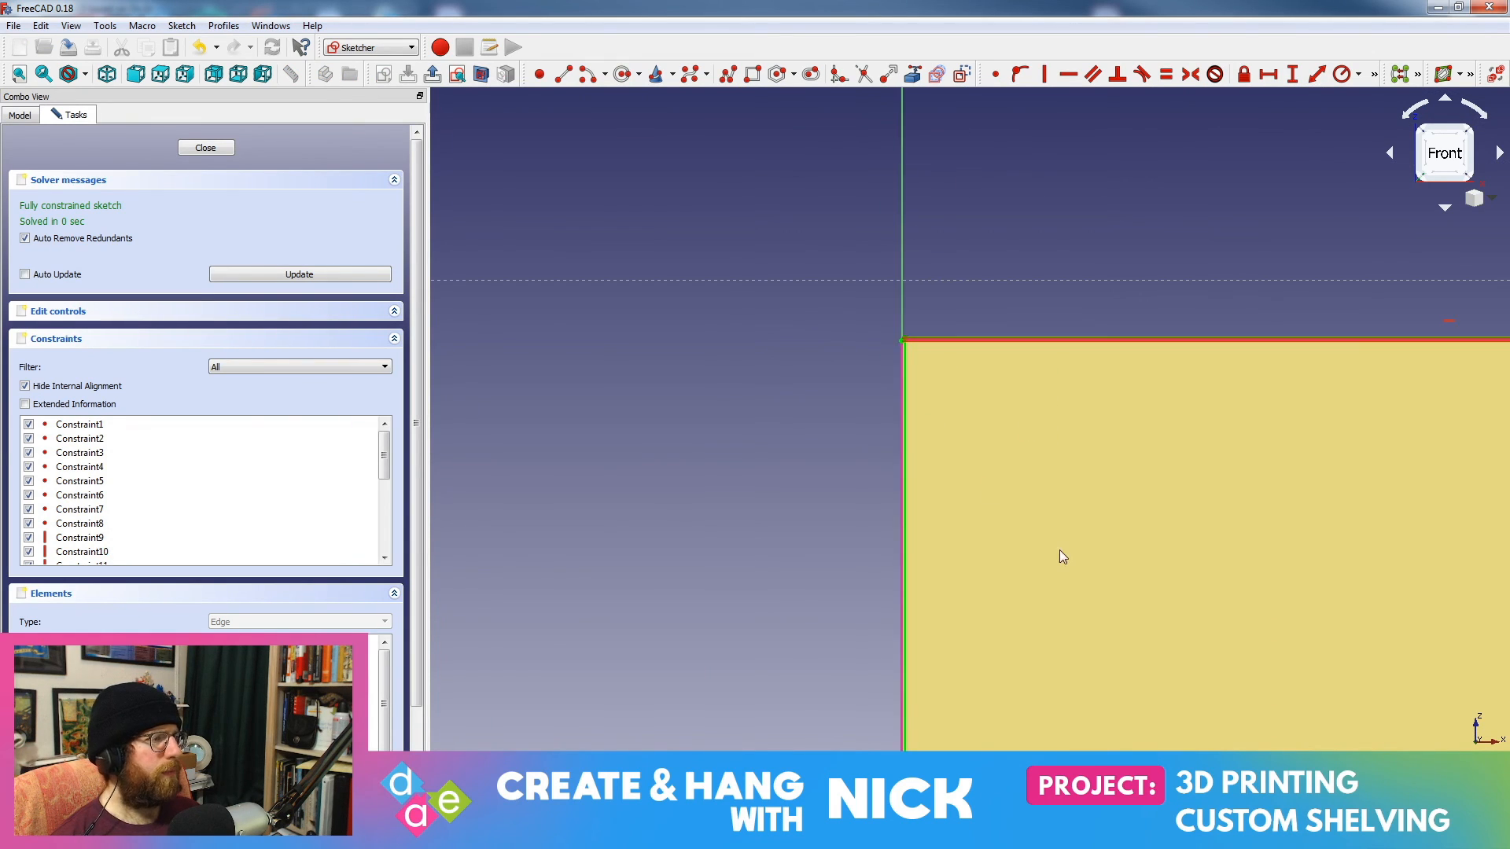
pyautogui.scroll(5, 935, 523)
pyautogui.scroll(-5, 928, 566)
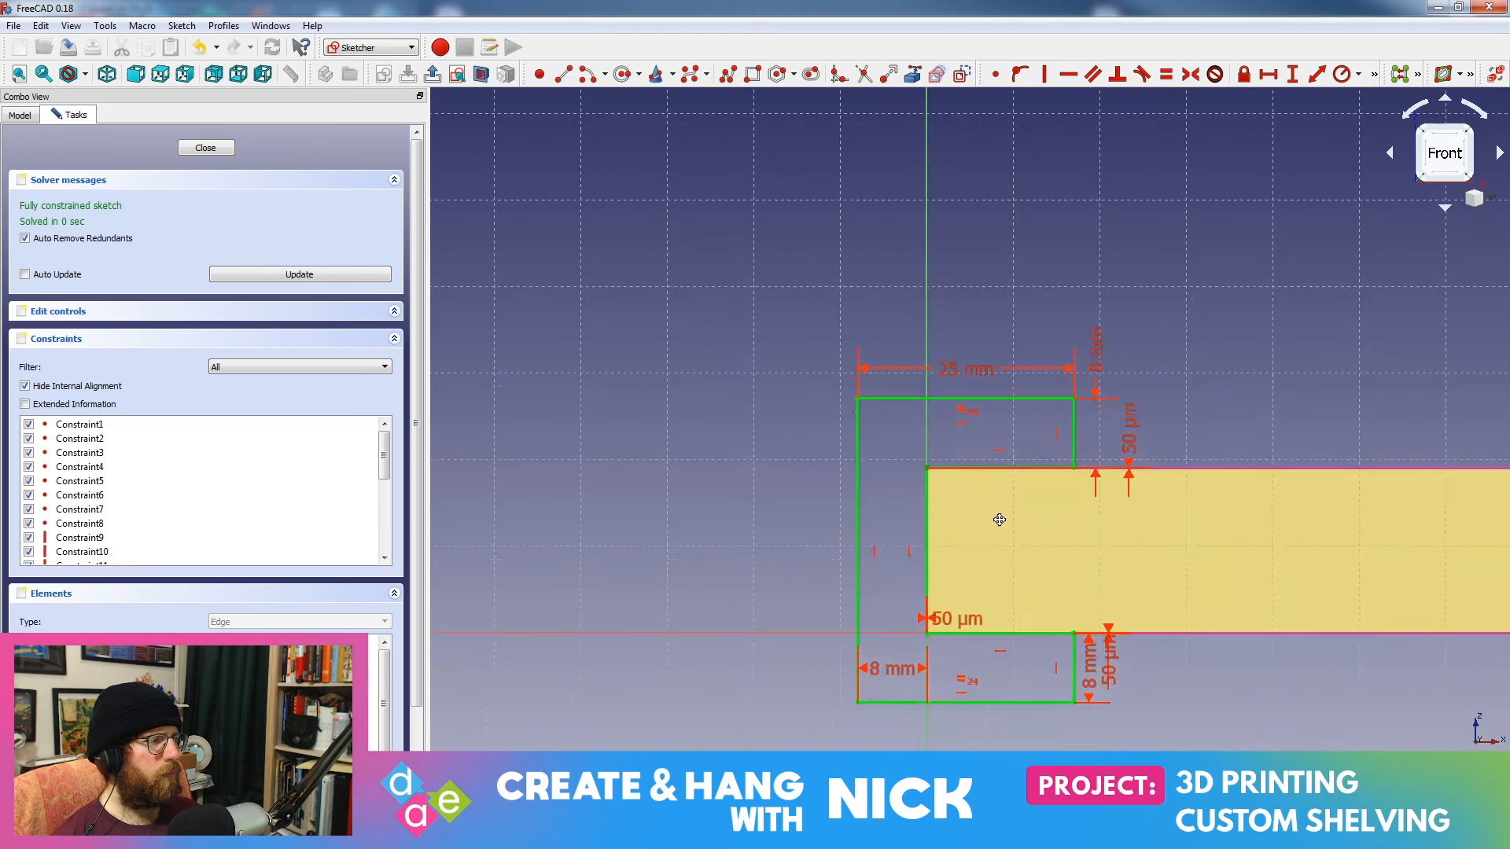
# Step: Examine the clearance constraints around the table top's lower corner in the Corner Support's Sketch001
pyautogui.scroll(6, 983, 532)
pyautogui.keyDown('alt'); pyautogui.moveTo(774, 641); pyautogui.dragTo(1038, 598, button='middle'); pyautogui.keyUp('alt')
pyautogui.moveTo(1038, 598)
pyautogui.keyDown('alt'); pyautogui.mouseDown(button='right')
pyautogui.moveTo(1049, 490)
pyautogui.moveTo(1025, 531)
pyautogui.mouseUp(button='right'); pyautogui.keyUp('alt')
pyautogui.moveTo(1104, 497)
pyautogui.keyDown('alt'); pyautogui.mouseDown(button='middle')
pyautogui.moveTo(907, 474)
pyautogui.moveTo(543, 548)
pyautogui.moveTo(2, 510)
pyautogui.moveTo(1134, 527)
pyautogui.mouseUp(button='middle'); pyautogui.keyUp('alt')
pyautogui.moveTo(1364, 427)
pyautogui.mouseDown(button='middle')
pyautogui.moveTo(994, 330)
pyautogui.moveTo(756, 340)
pyautogui.mouseUp(button='middle')
pyautogui.scroll(-4, 1026, 492)
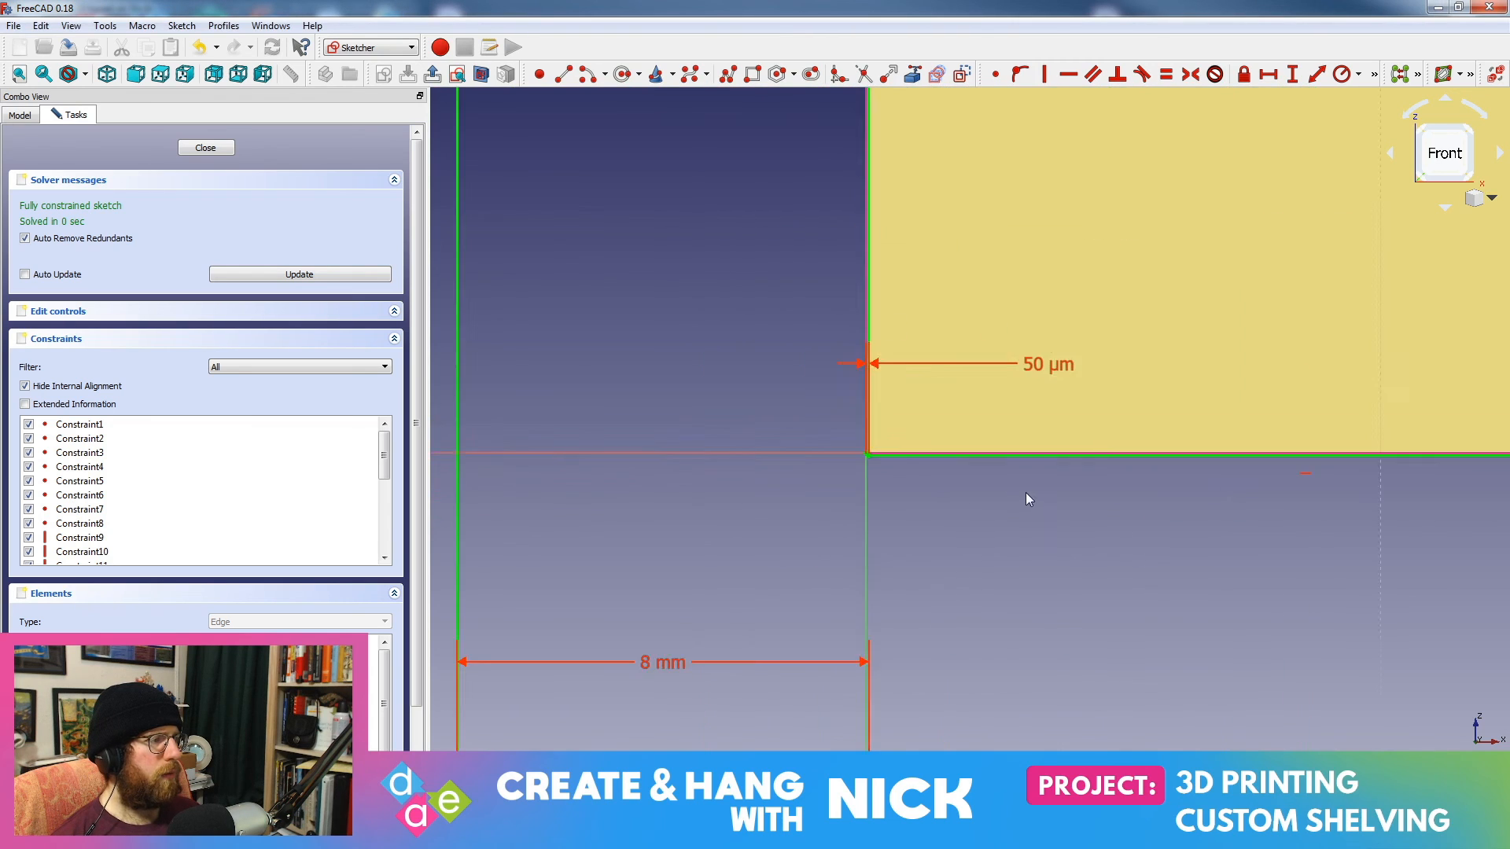
pyautogui.scroll(-6, 1025, 511)
pyautogui.keyDown('alt'); pyautogui.moveTo(1048, 603); pyautogui.dragTo(1082, 587, button='middle'); pyautogui.keyUp('alt')
pyautogui.keyDown('alt'); pyautogui.moveTo(1083, 587); pyautogui.dragTo(1093, 526, button='right'); pyautogui.keyUp('alt')
pyautogui.keyDown('alt'); pyautogui.moveTo(1124, 605); pyautogui.dragTo(1055, 474, button='middle'); pyautogui.keyUp('alt')
pyautogui.keyDown('alt'); pyautogui.moveTo(1041, 563); pyautogui.dragTo(1045, 479, button='right'); pyautogui.keyUp('alt')
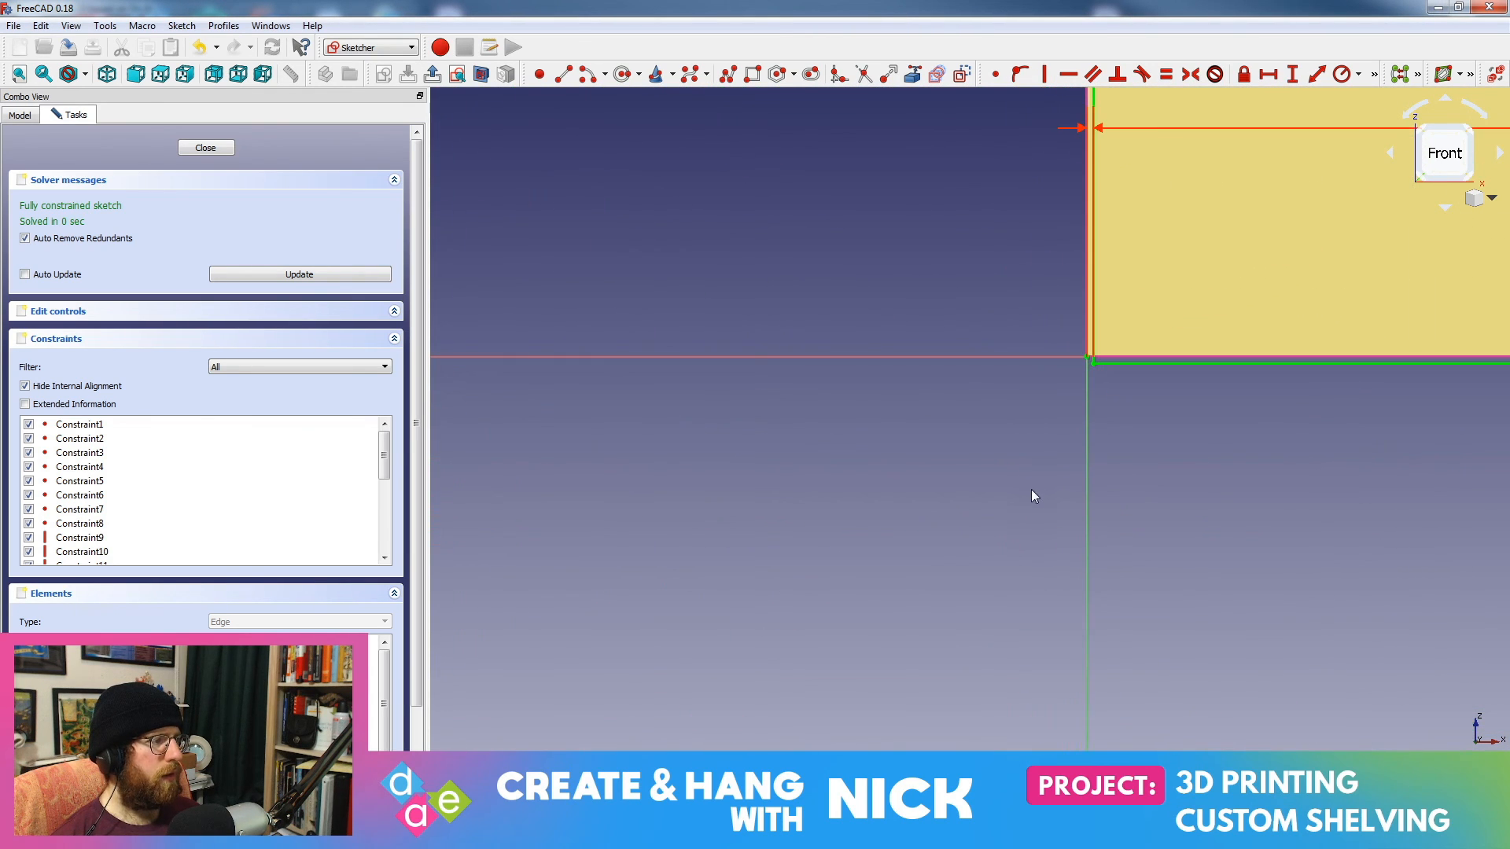
pyautogui.scroll(-3, 1094, 390)
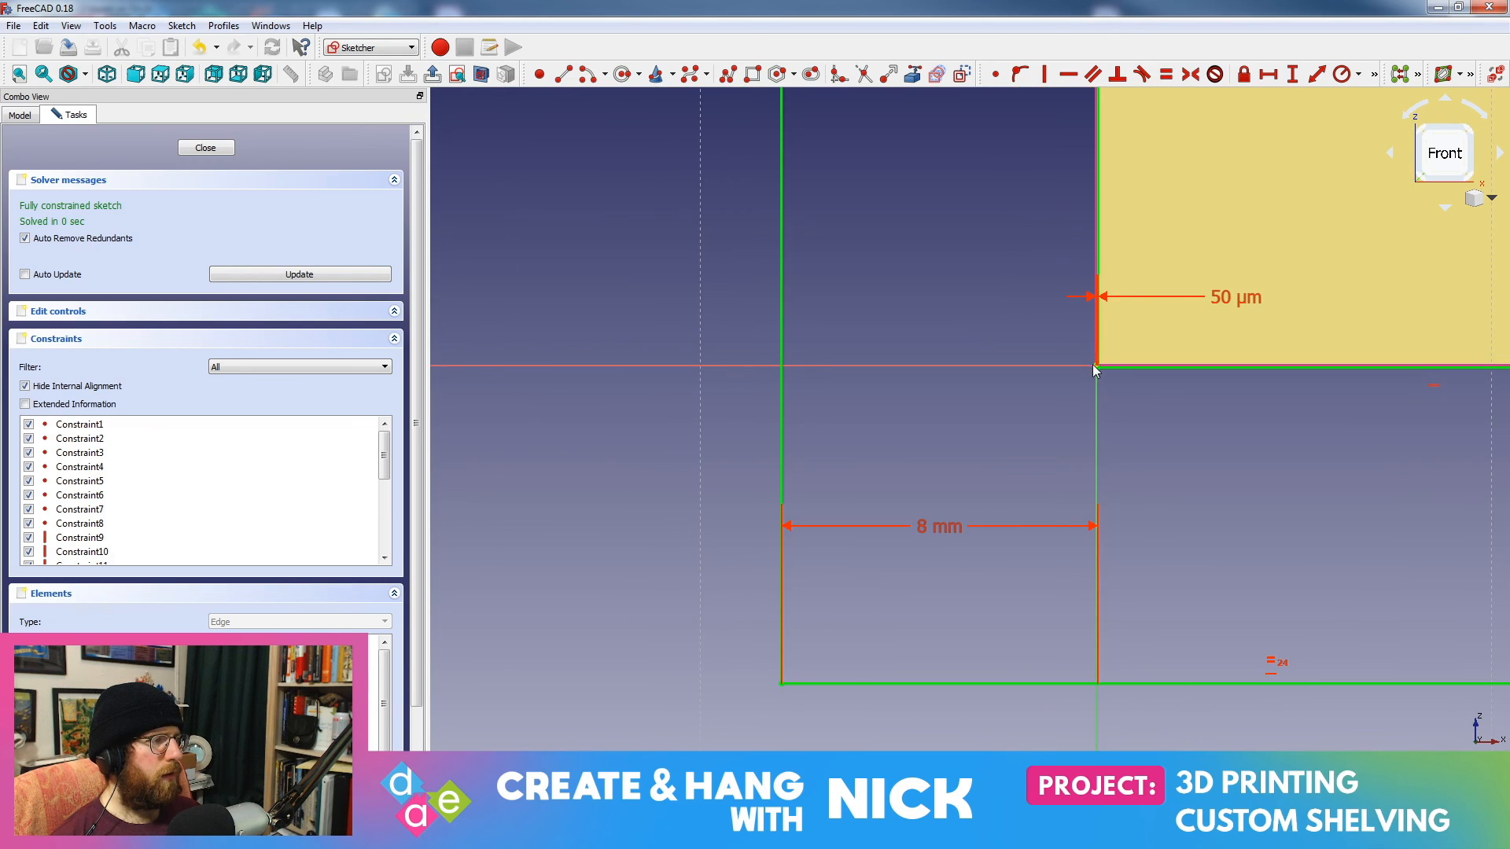
pyautogui.scroll(4, 1098, 445)
pyautogui.moveTo(1169, 304); pyautogui.dragTo(917, 574, button='middle')
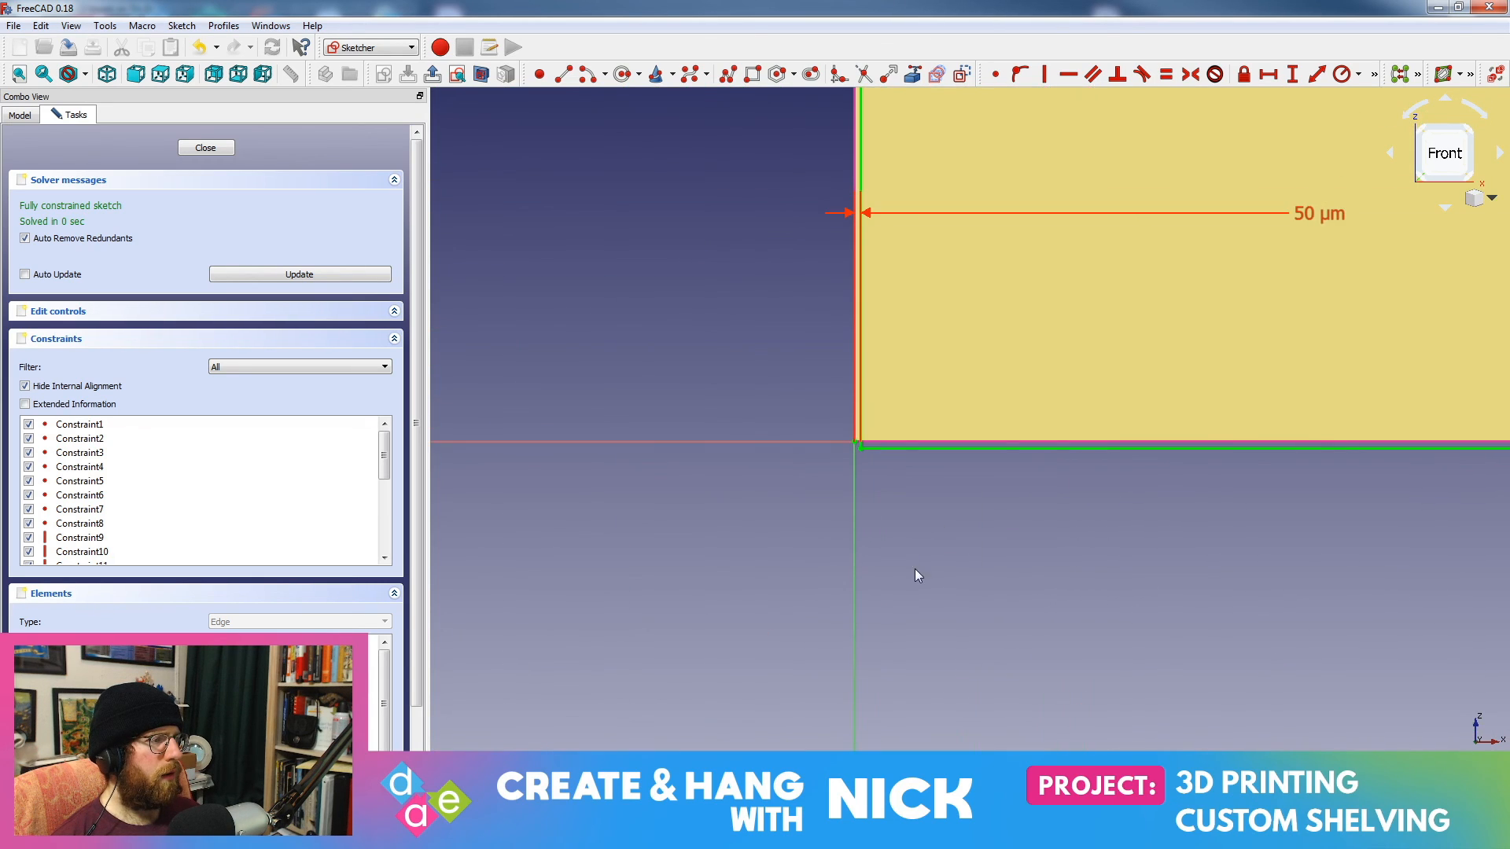
# Step: Try to flip the profile's 50 µm horizontal offset to the other side of the vertical axis with a negative value
pyautogui.doubleClick(1305, 217)
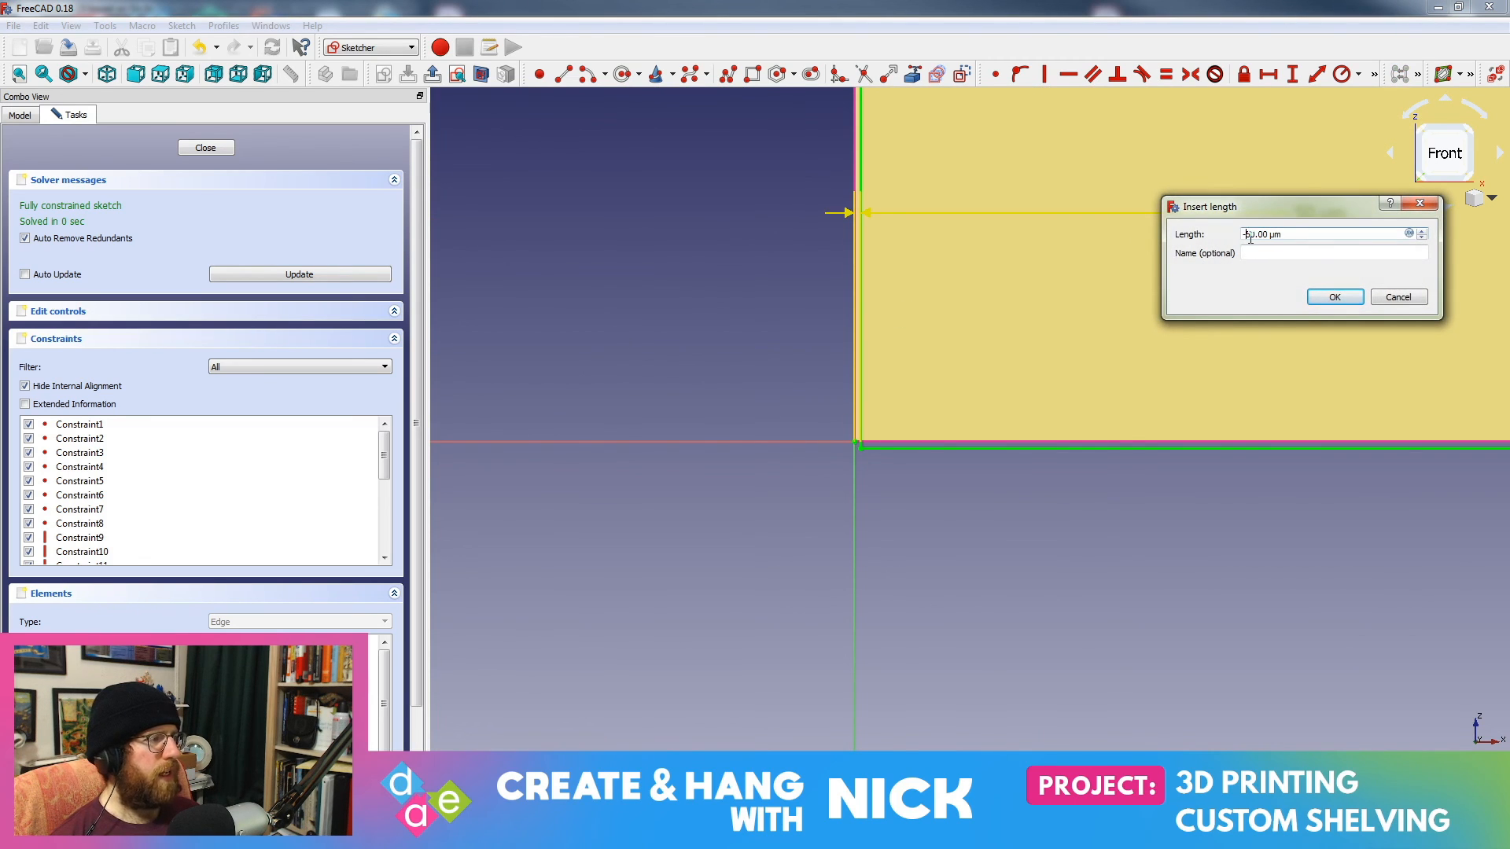
pyautogui.press('Return')
pyautogui.click(907, 435)
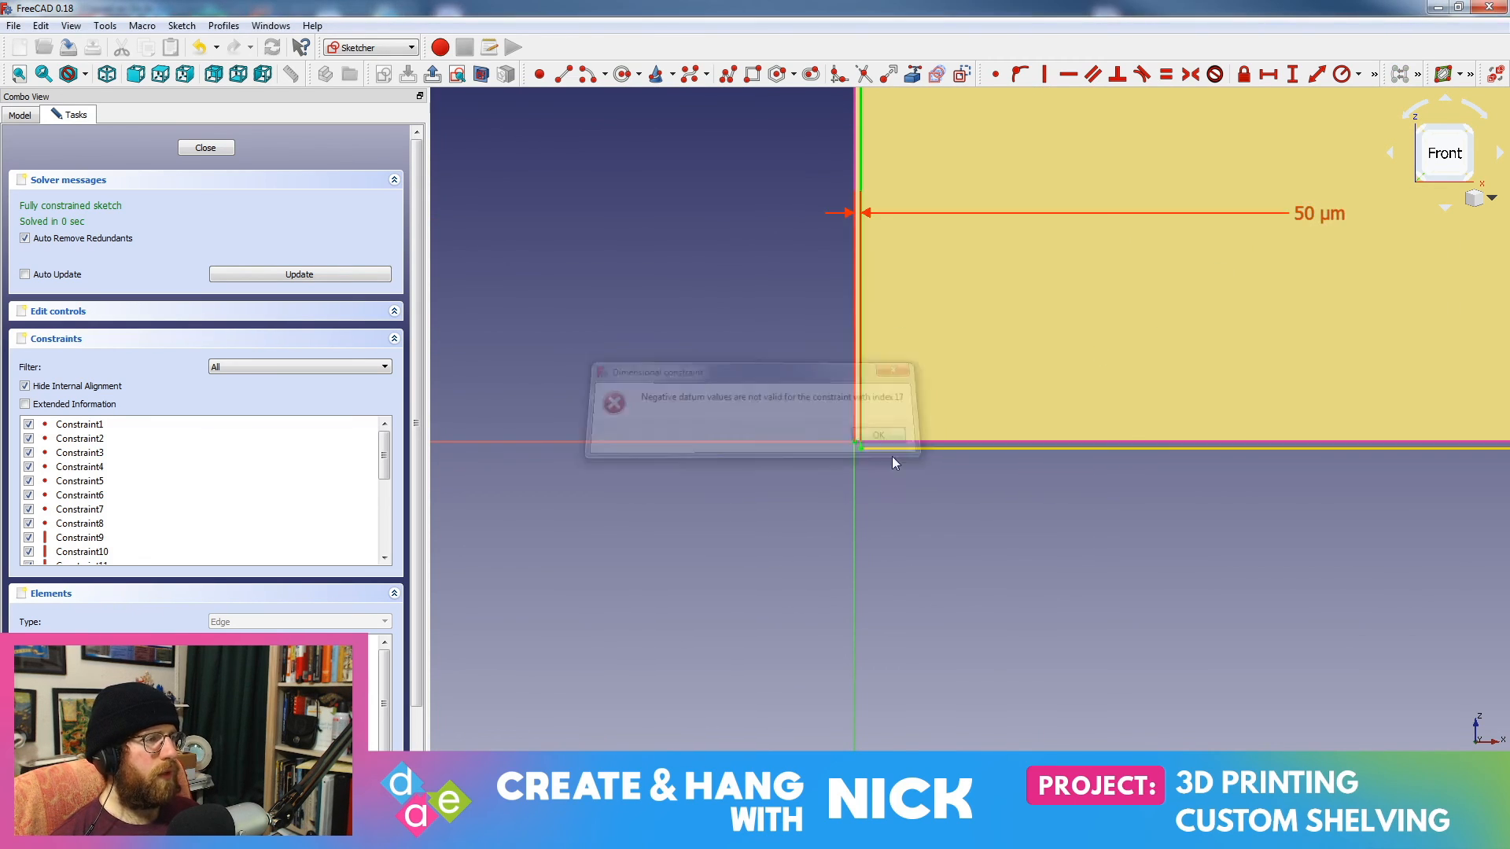
pyautogui.doubleClick(1337, 217)
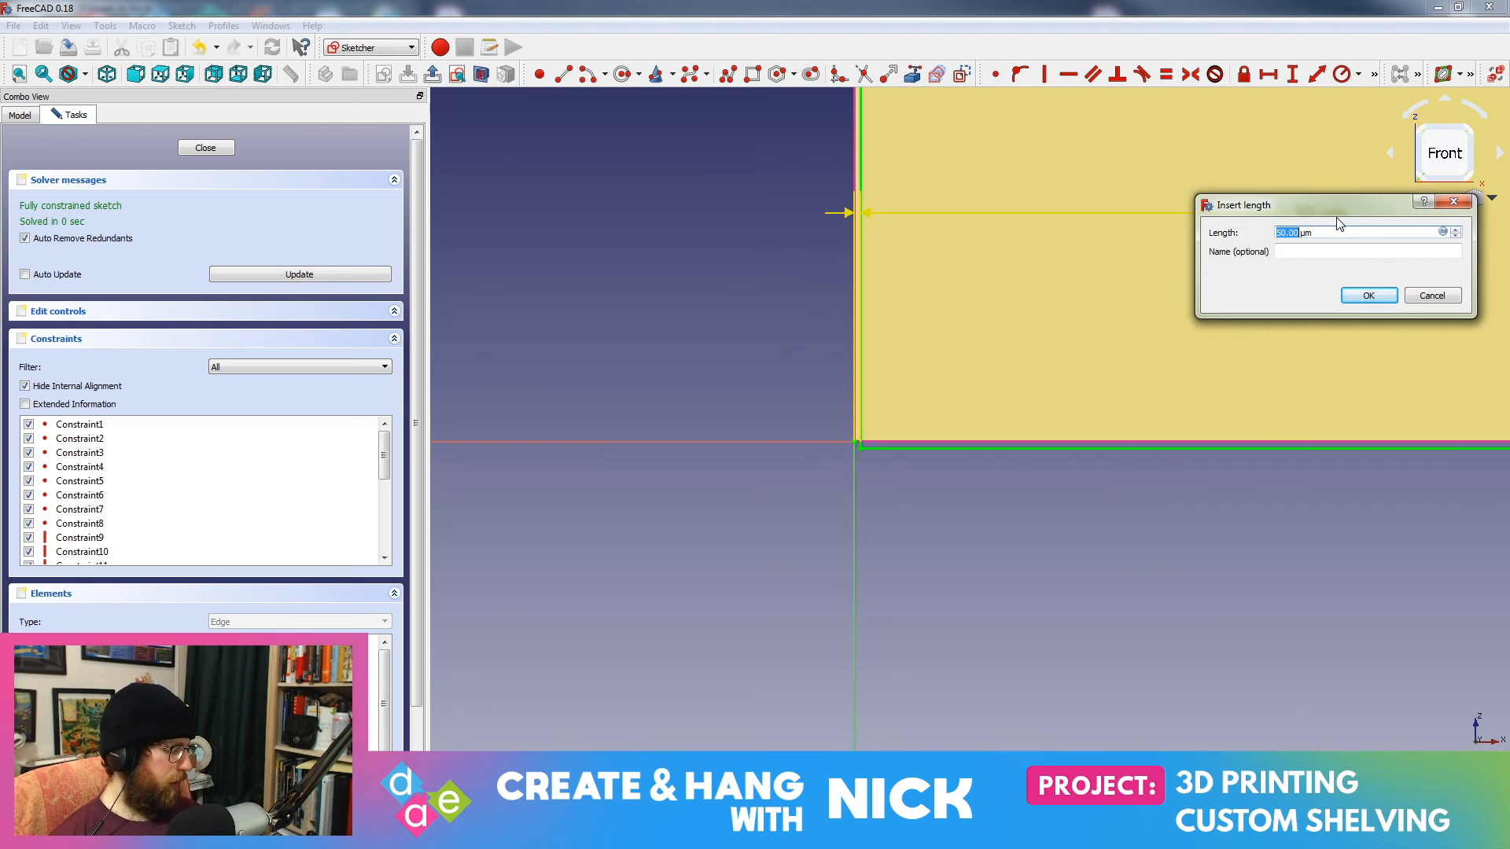
pyautogui.write('50')
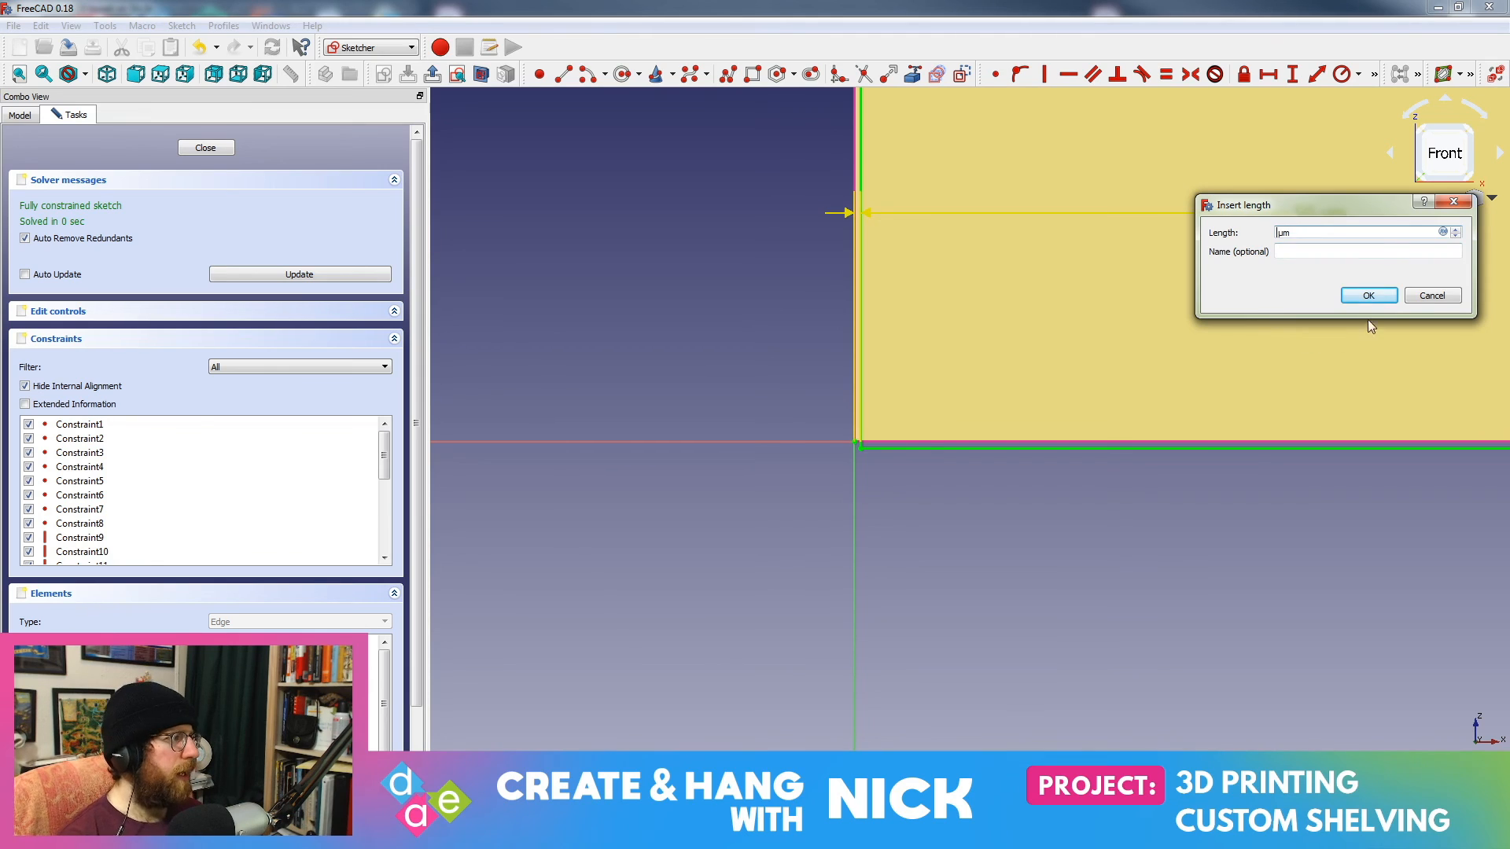
pyautogui.click(1369, 295)
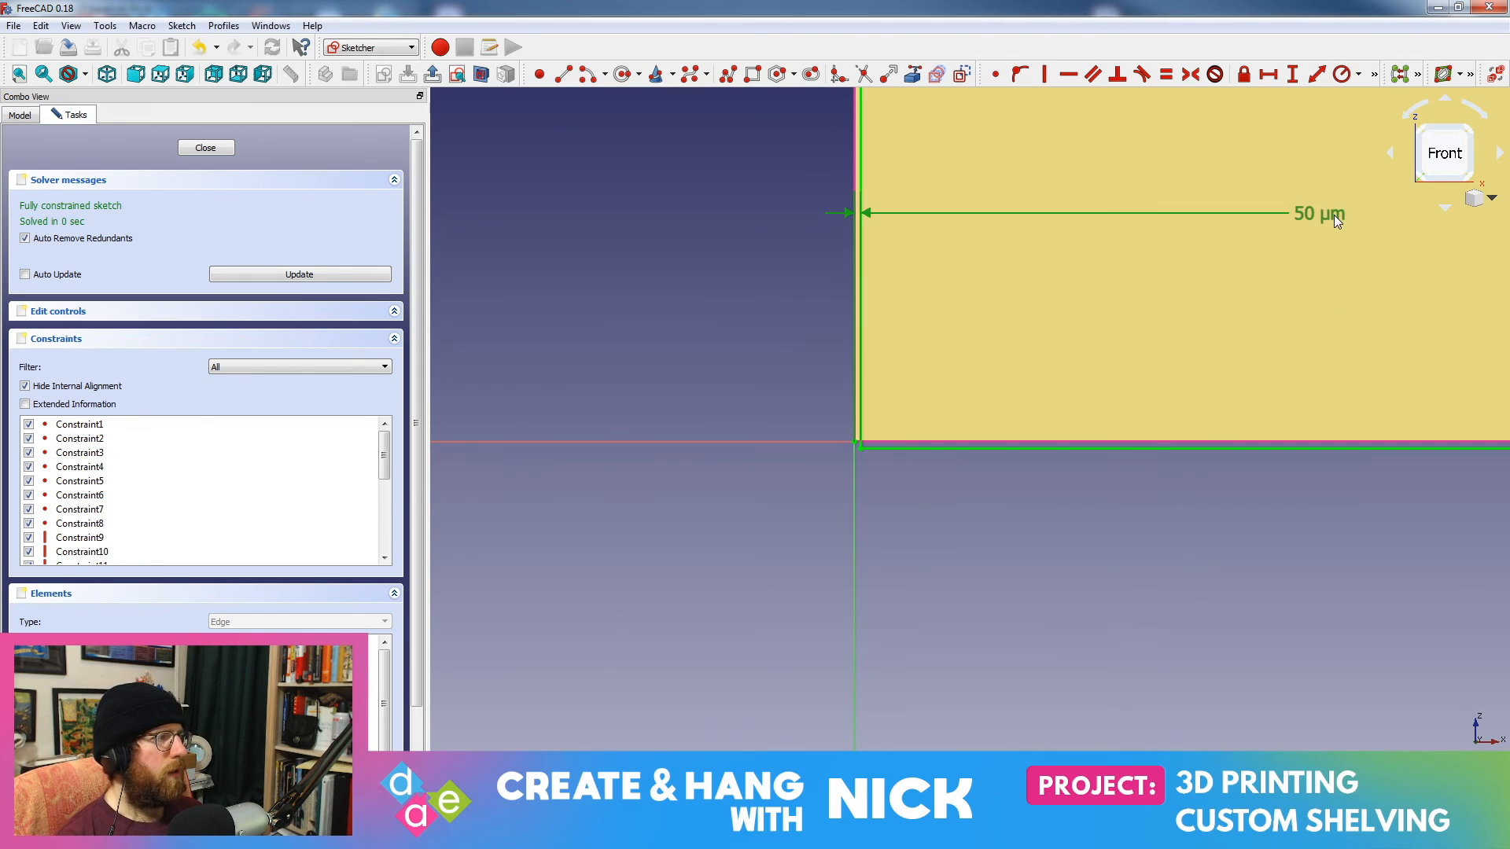
pyautogui.doubleClick(1310, 213)
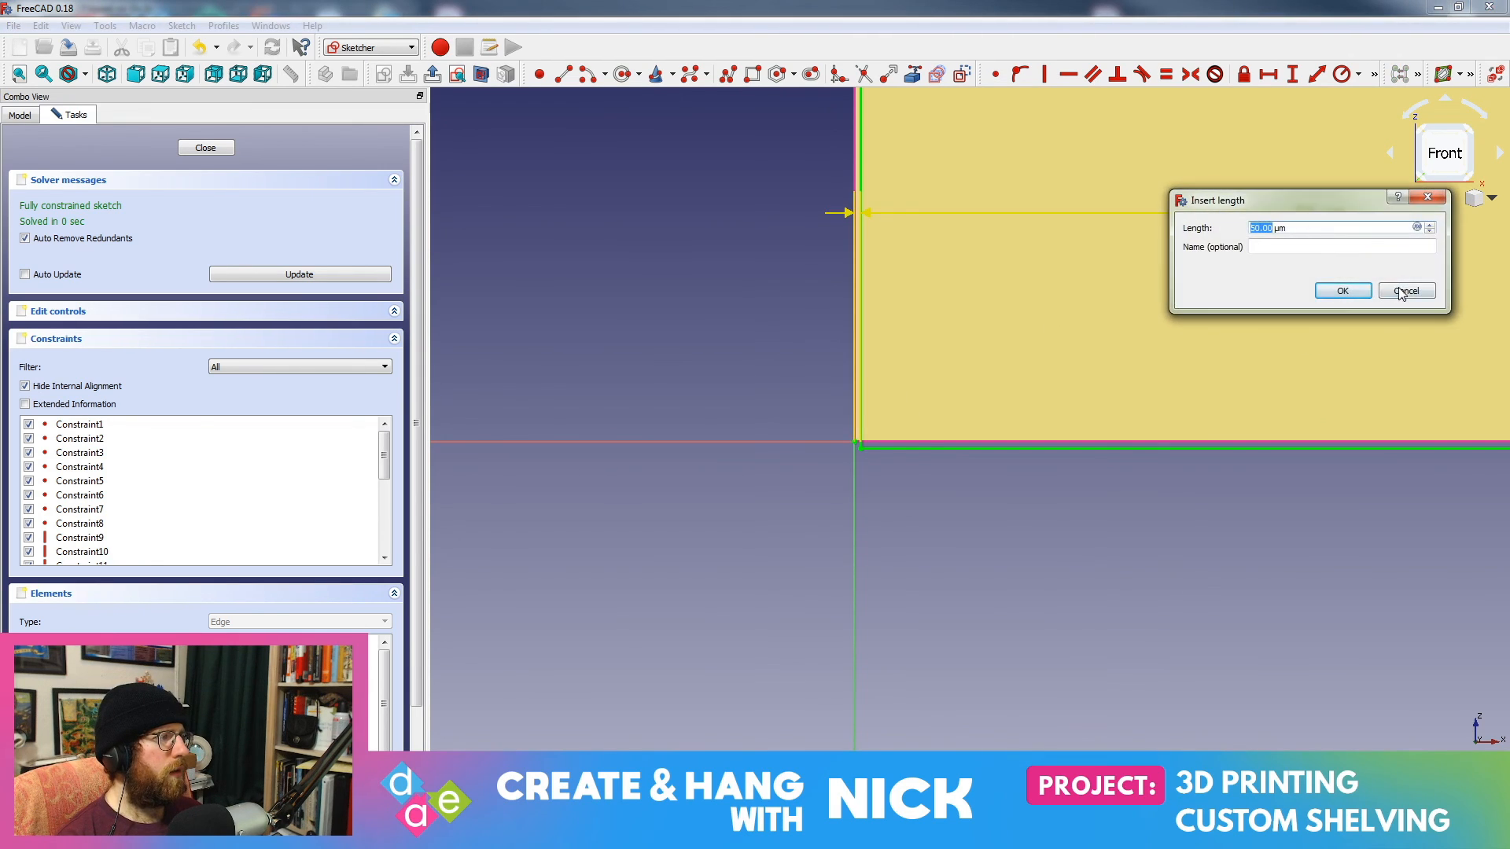
pyautogui.click(1402, 292)
# Step: Delete the horizontal offset constraint and move the profile's lower inner corner outside the table top, past the vertical axis
pyautogui.press('Delete')
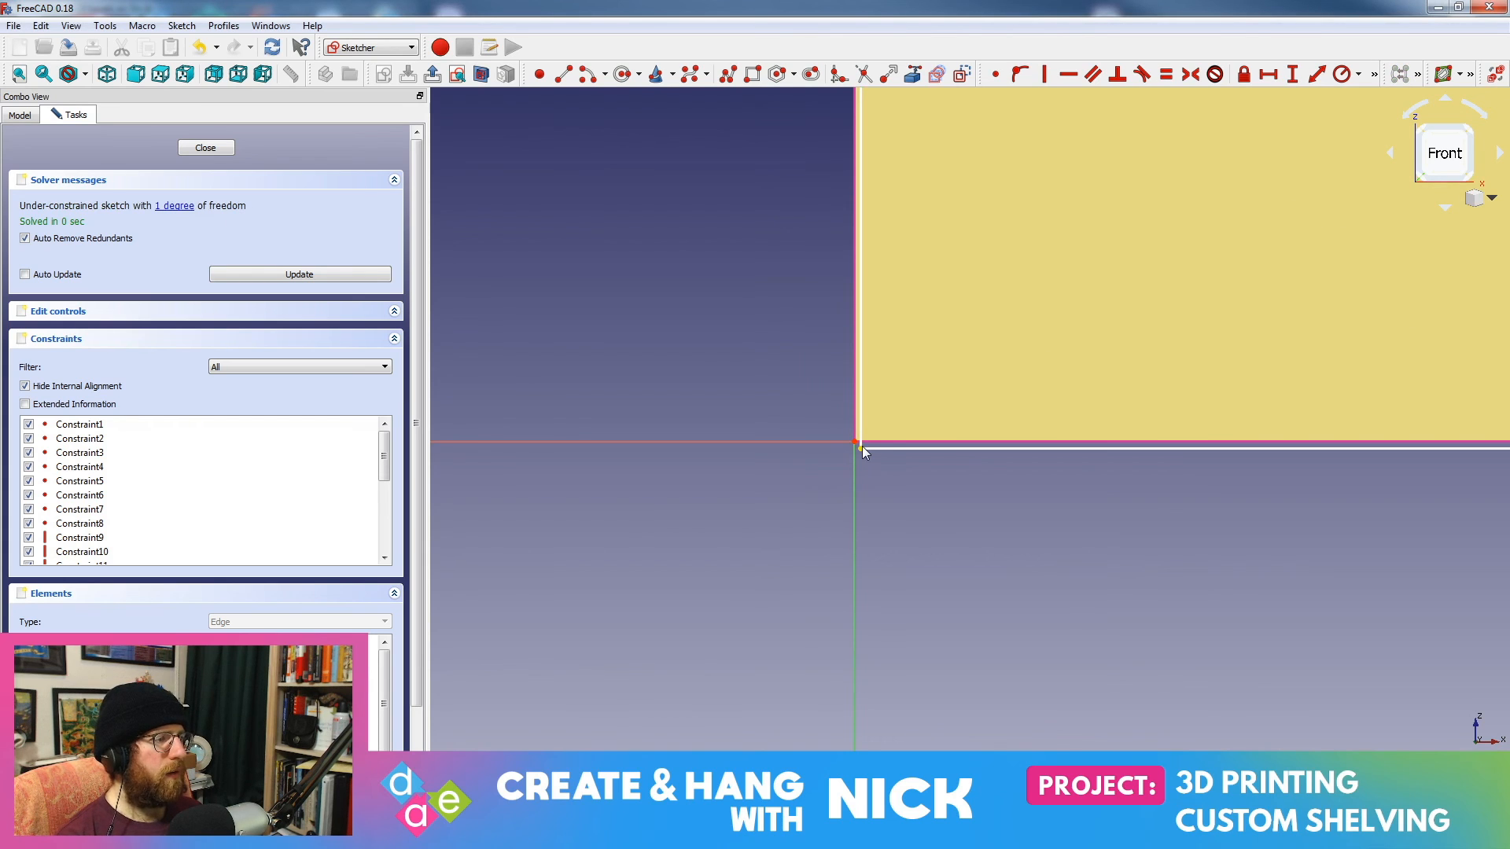
pyautogui.moveTo(860, 458)
pyautogui.mouseDown()
pyautogui.moveTo(841, 458)
pyautogui.moveTo(847, 447)
pyautogui.mouseUp()
pyautogui.scroll(-3, 920, 189)
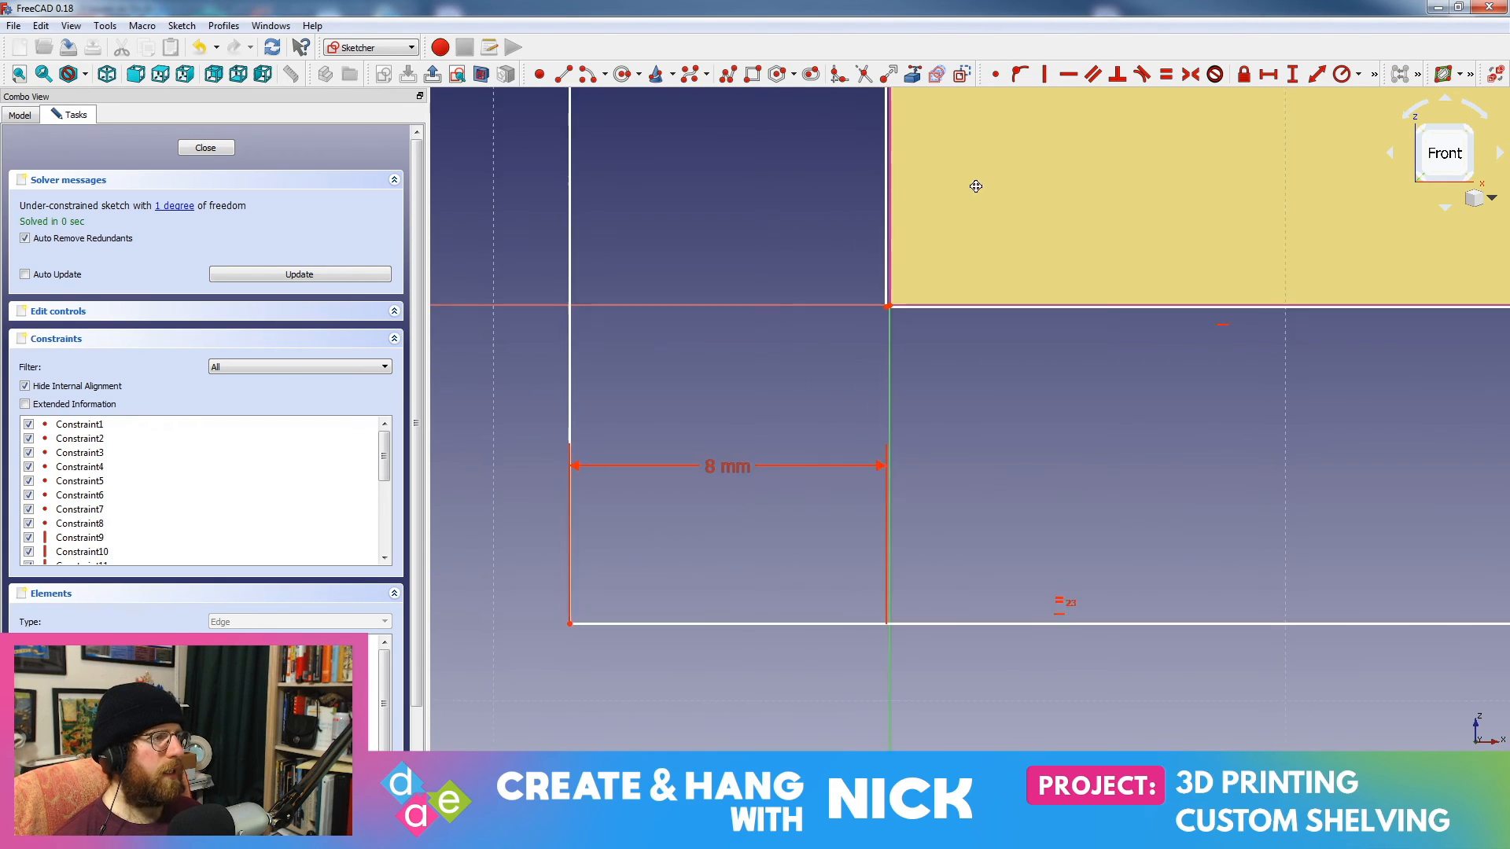
pyautogui.moveTo(974, 185); pyautogui.dragTo(886, 741, button='middle')
pyautogui.scroll(-2, 924, 346)
pyautogui.moveTo(884, 301)
pyautogui.mouseDown(button='middle')
pyautogui.moveTo(941, 634)
pyautogui.moveTo(960, 431)
pyautogui.mouseUp(button='middle')
pyautogui.scroll(6, 940, 630)
pyautogui.moveTo(928, 555); pyautogui.dragTo(441, 427, button='middle')
pyautogui.moveTo(1296, 417); pyautogui.dragTo(735, 497, button='middle')
pyautogui.moveTo(541, 470)
pyautogui.mouseDown(button='middle')
pyautogui.moveTo(827, 456)
pyautogui.moveTo(904, 479)
pyautogui.moveTo(1028, 438)
pyautogui.moveTo(976, 495)
pyautogui.moveTo(986, 619)
pyautogui.mouseUp(button='middle')
pyautogui.scroll(4, 986, 618)
pyautogui.moveTo(1027, 633); pyautogui.dragTo(1008, 394, button='middle')
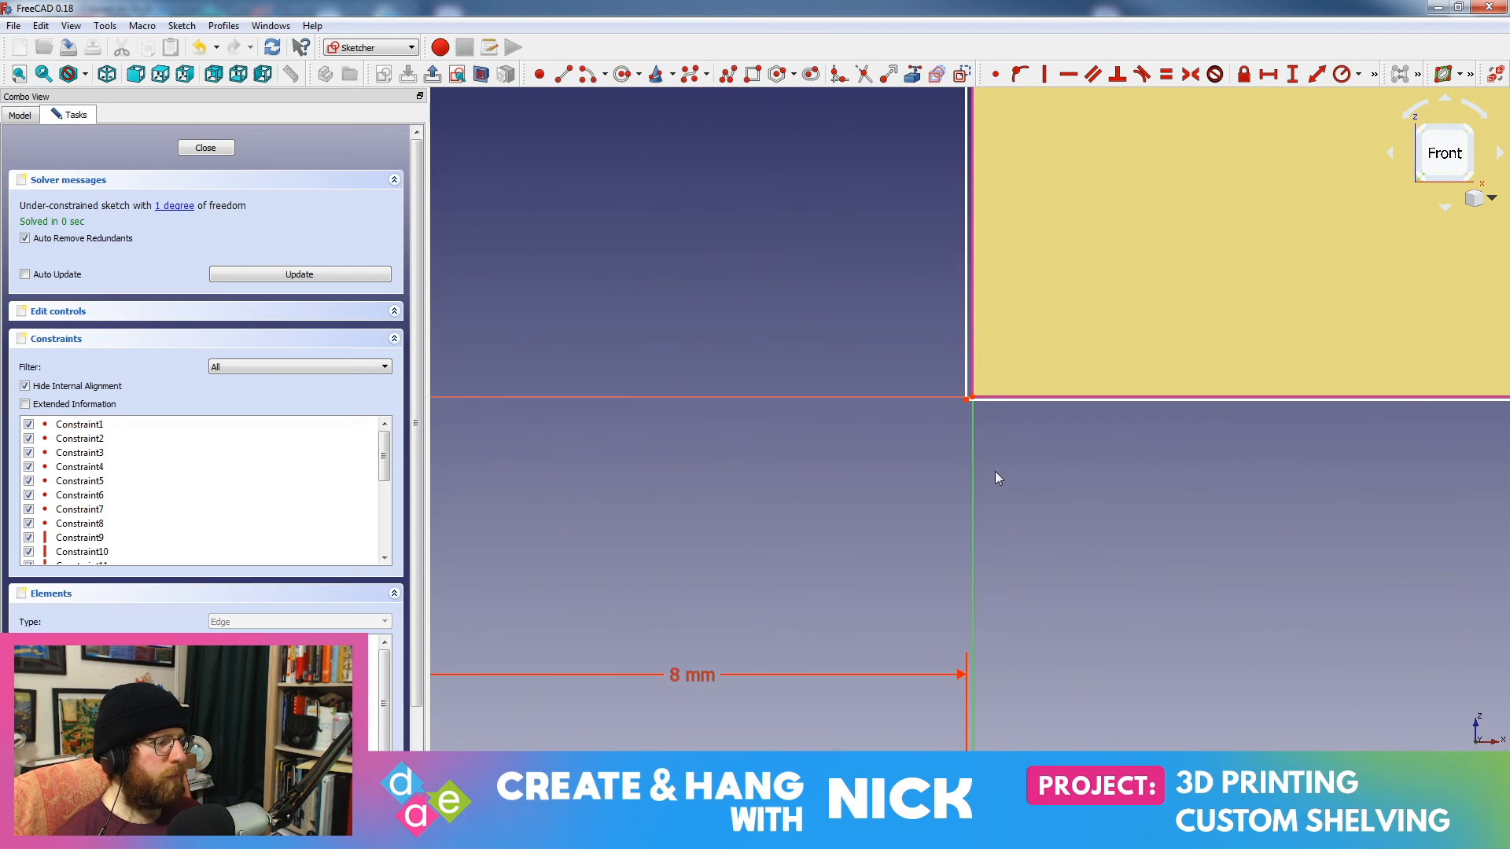
pyautogui.scroll(-4, 967, 491)
pyautogui.scroll(6, 963, 485)
pyautogui.moveTo(979, 376); pyautogui.dragTo(955, 402)
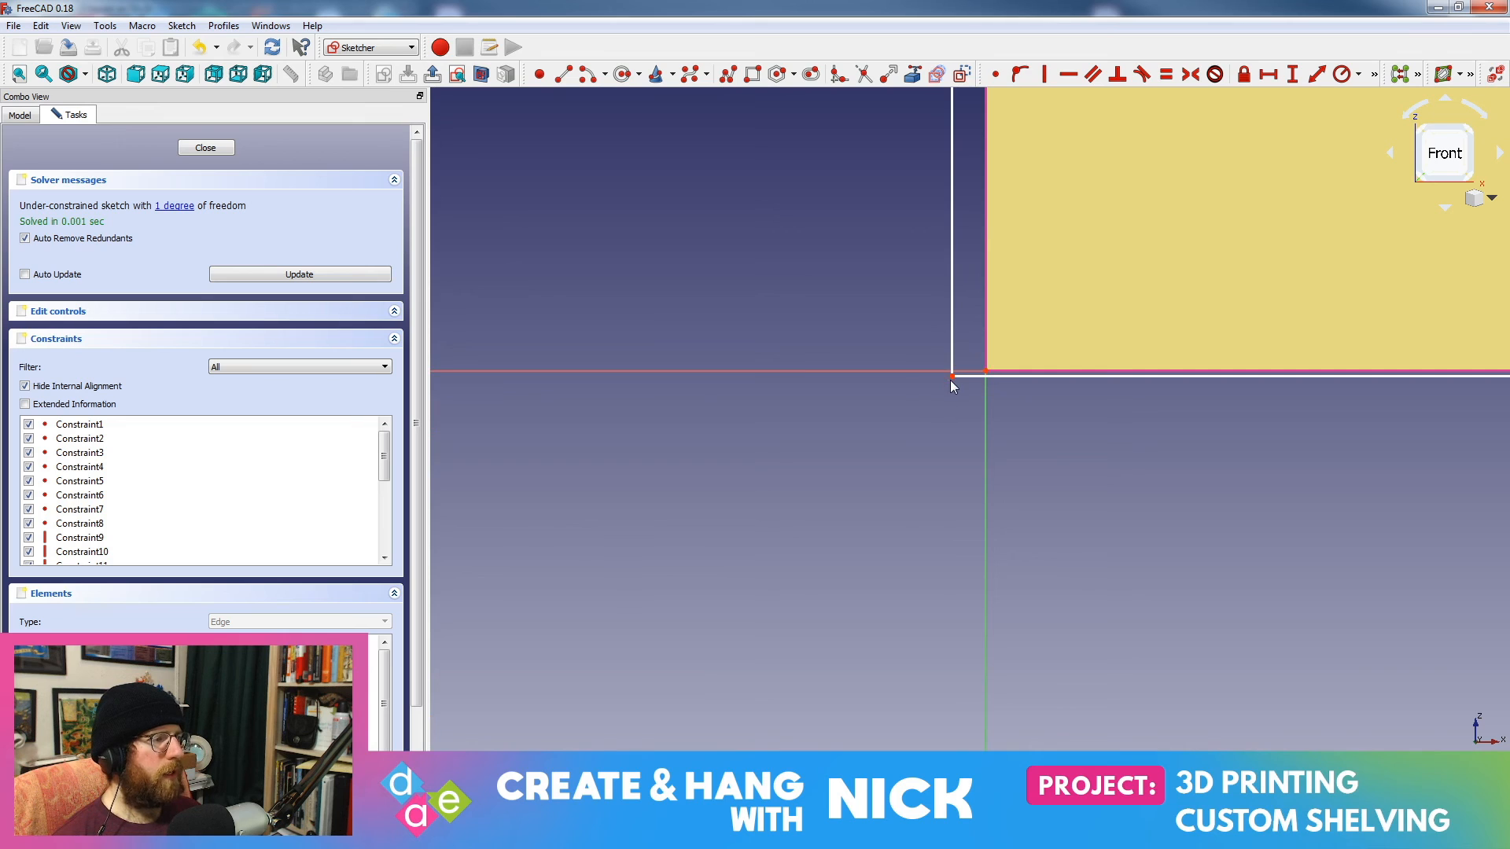
# Step: Constrain the lower inner corner's horizontal distance from the vertical axis to 0.05 mm
pyautogui.click(1277, 76)
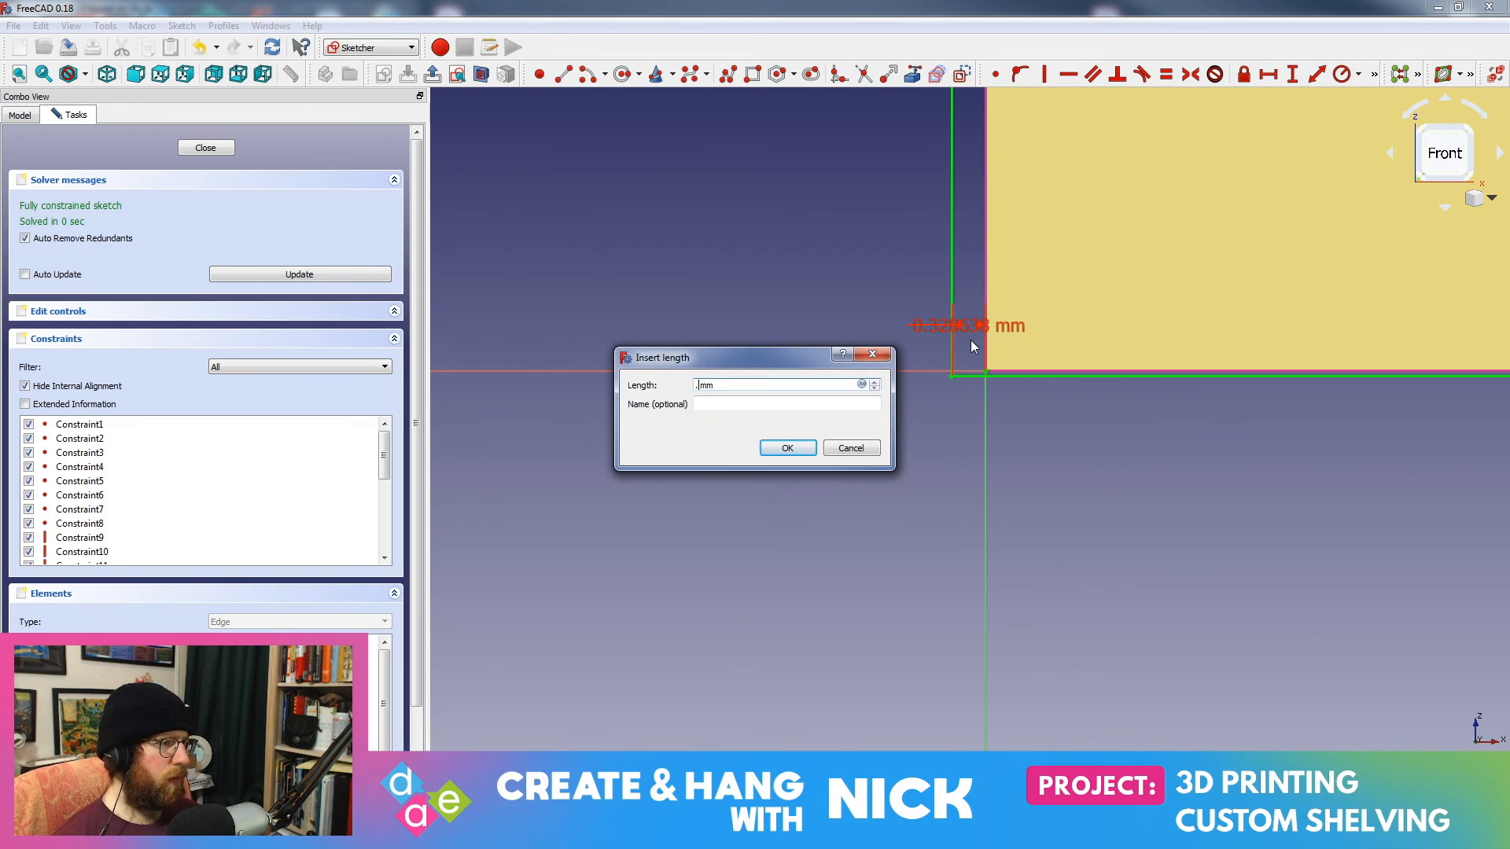
pyautogui.write('.05')
pyautogui.press('Return')
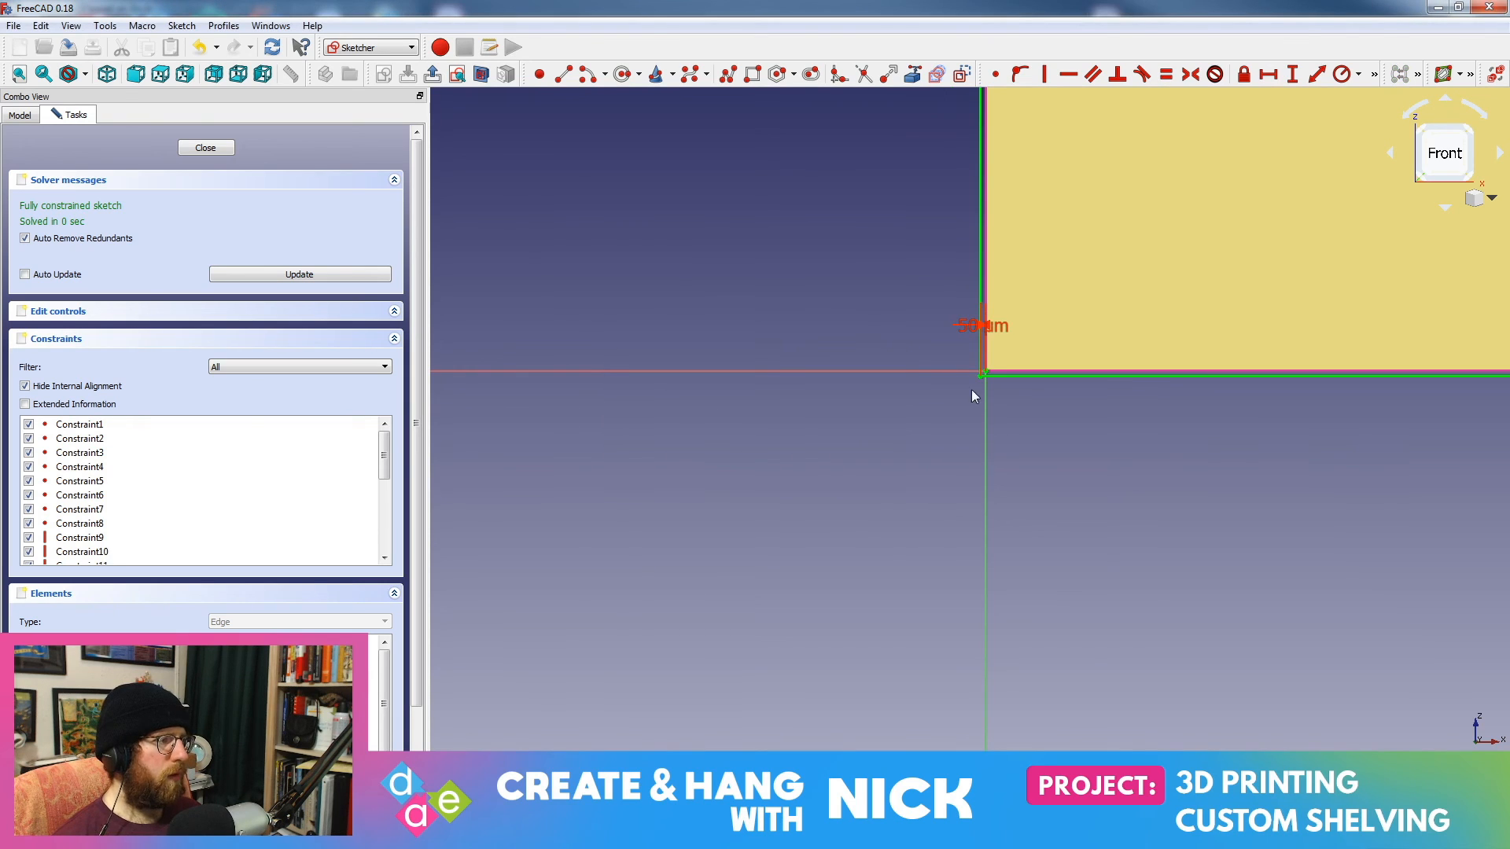
# Step: Examine the clearance between the corrected profile and the table top's upper corner
pyautogui.scroll(-5, 991, 460)
pyautogui.moveTo(1165, 121)
pyautogui.mouseDown(button='middle')
pyautogui.moveTo(1042, 514)
pyautogui.moveTo(1051, 584)
pyautogui.mouseUp(button='middle')
pyautogui.scroll(3, 1054, 475)
pyautogui.scroll(3, 1051, 543)
pyautogui.moveTo(963, 620); pyautogui.dragTo(1038, 503, button='middle')
pyautogui.scroll(3, 992, 583)
pyautogui.scroll(2, 997, 570)
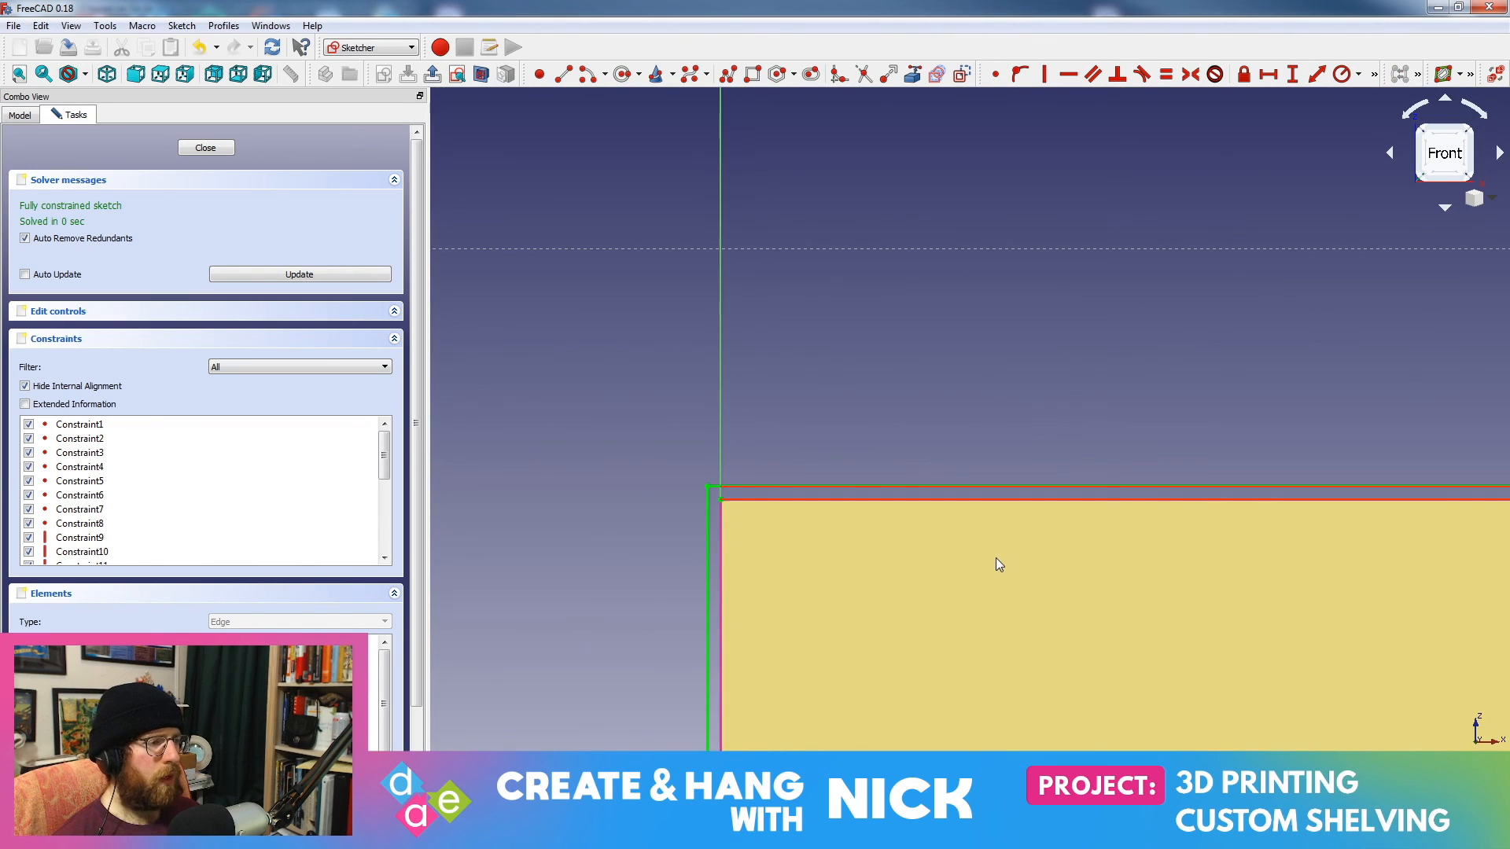
pyautogui.scroll(-6, 995, 558)
pyautogui.moveTo(1338, 534)
pyautogui.mouseDown(button='middle')
pyautogui.moveTo(1211, 489)
pyautogui.moveTo(1145, 503)
pyautogui.mouseUp(button='middle')
# Step: Add a vertical reference dimension to the upper arm's short end edge and close the sketch
pyautogui.click(1176, 355)
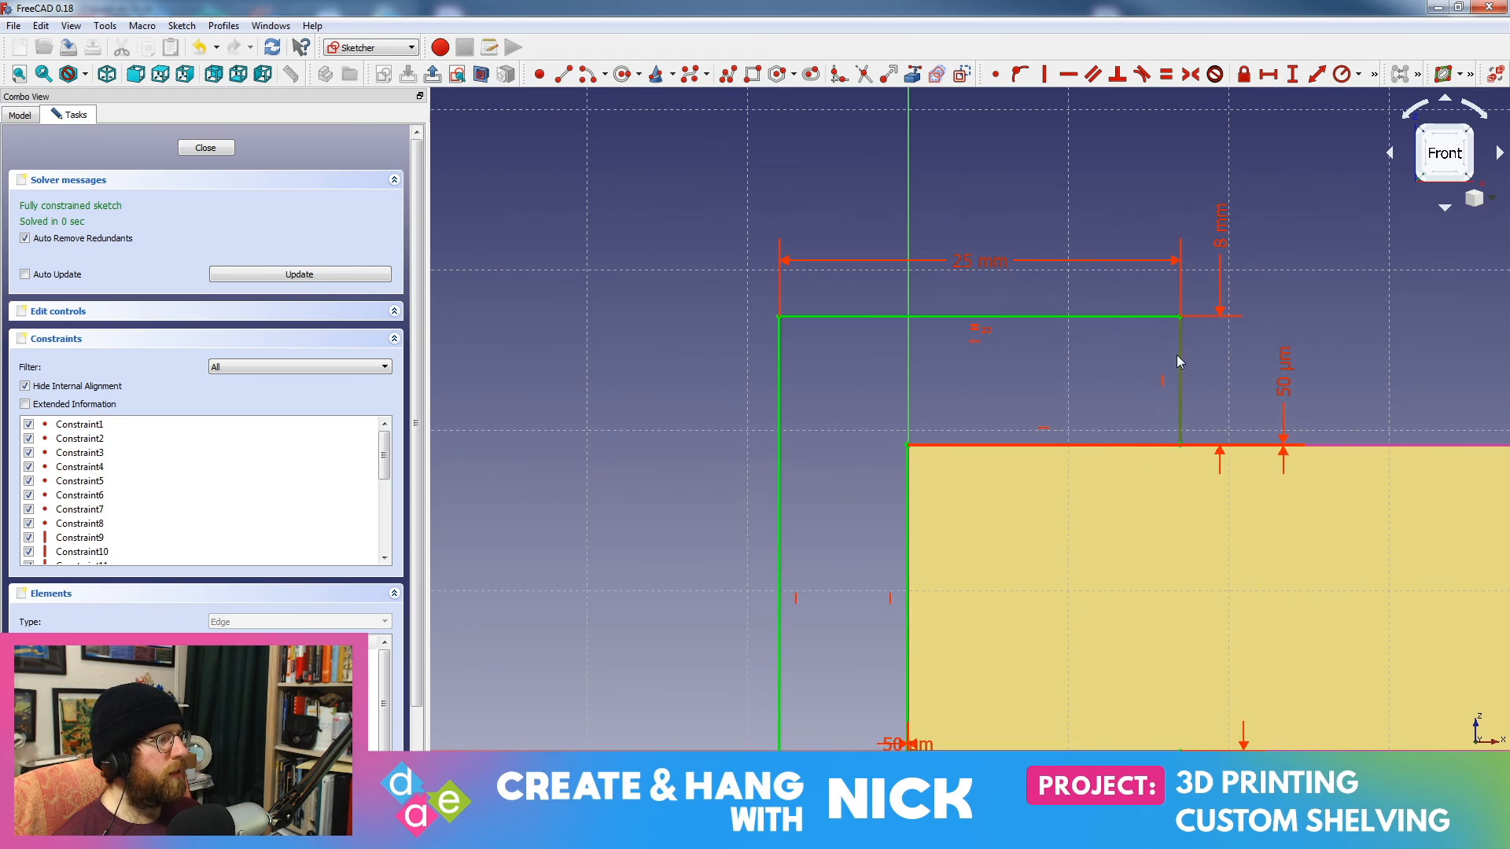
pyautogui.click(1378, 73)
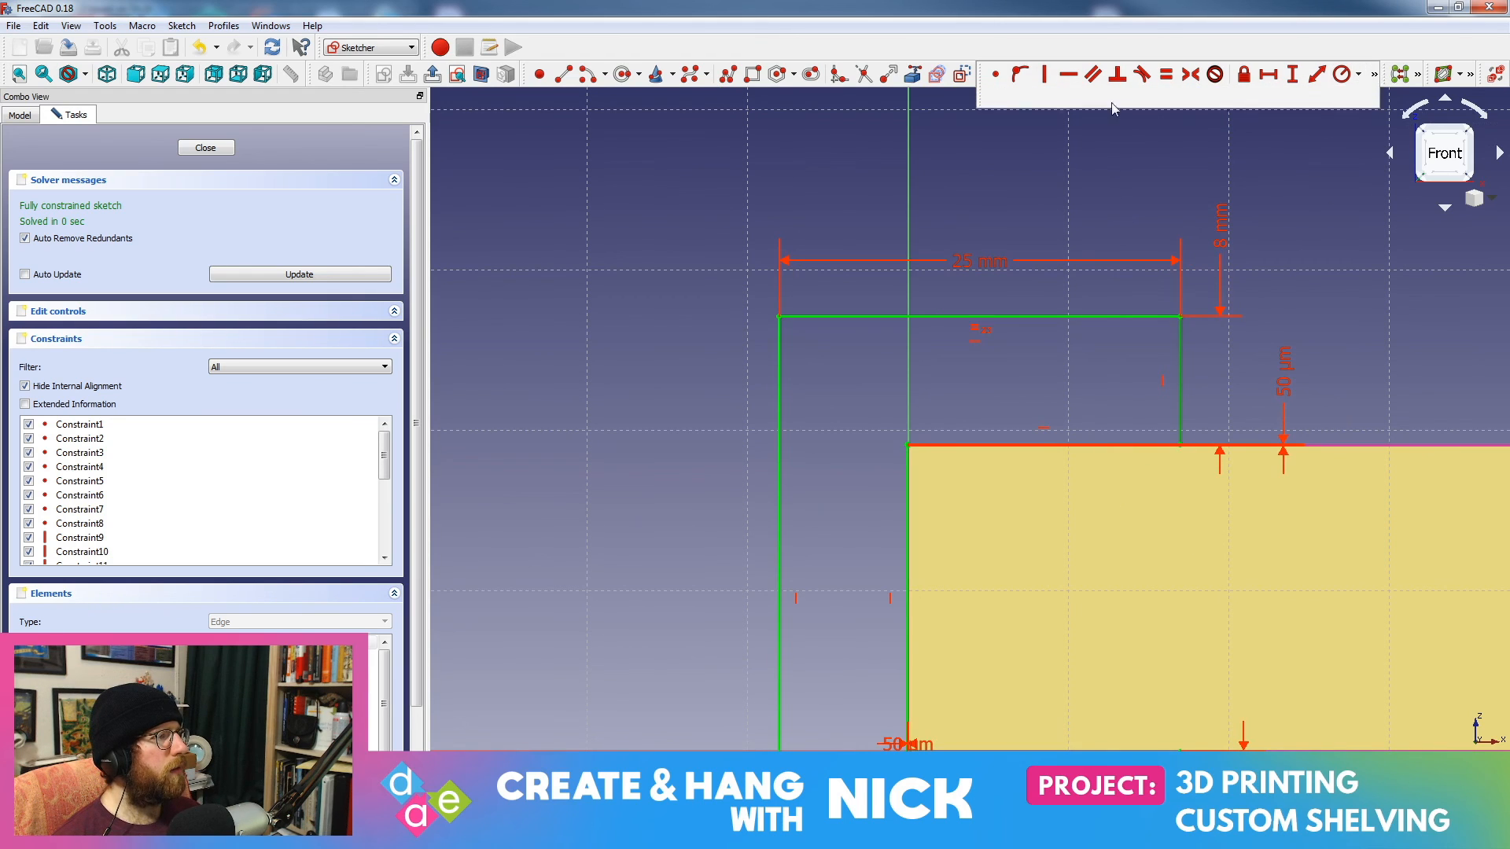
pyautogui.click(1376, 73)
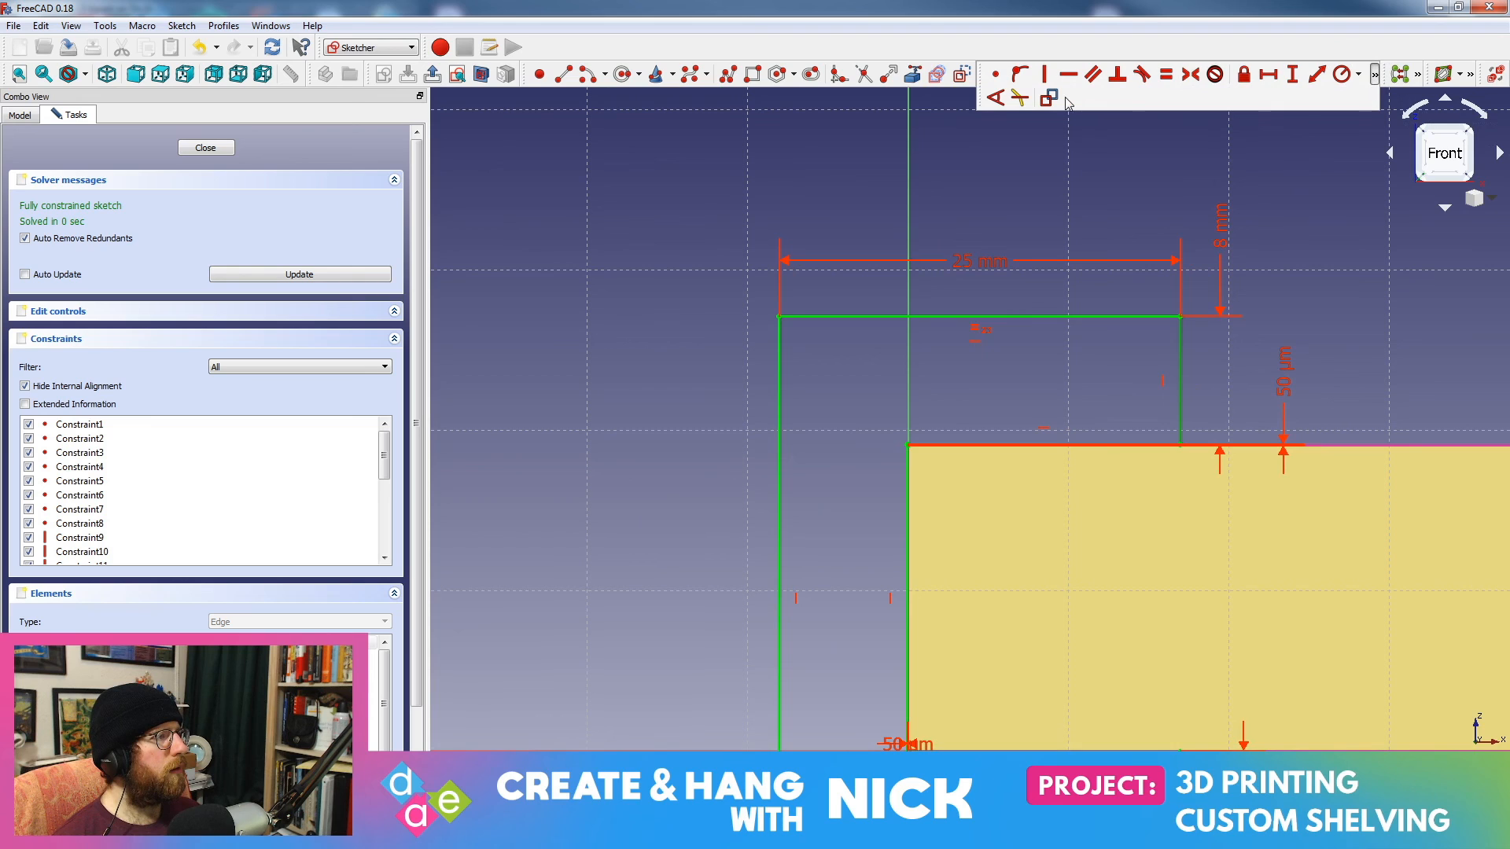
pyautogui.click(1292, 74)
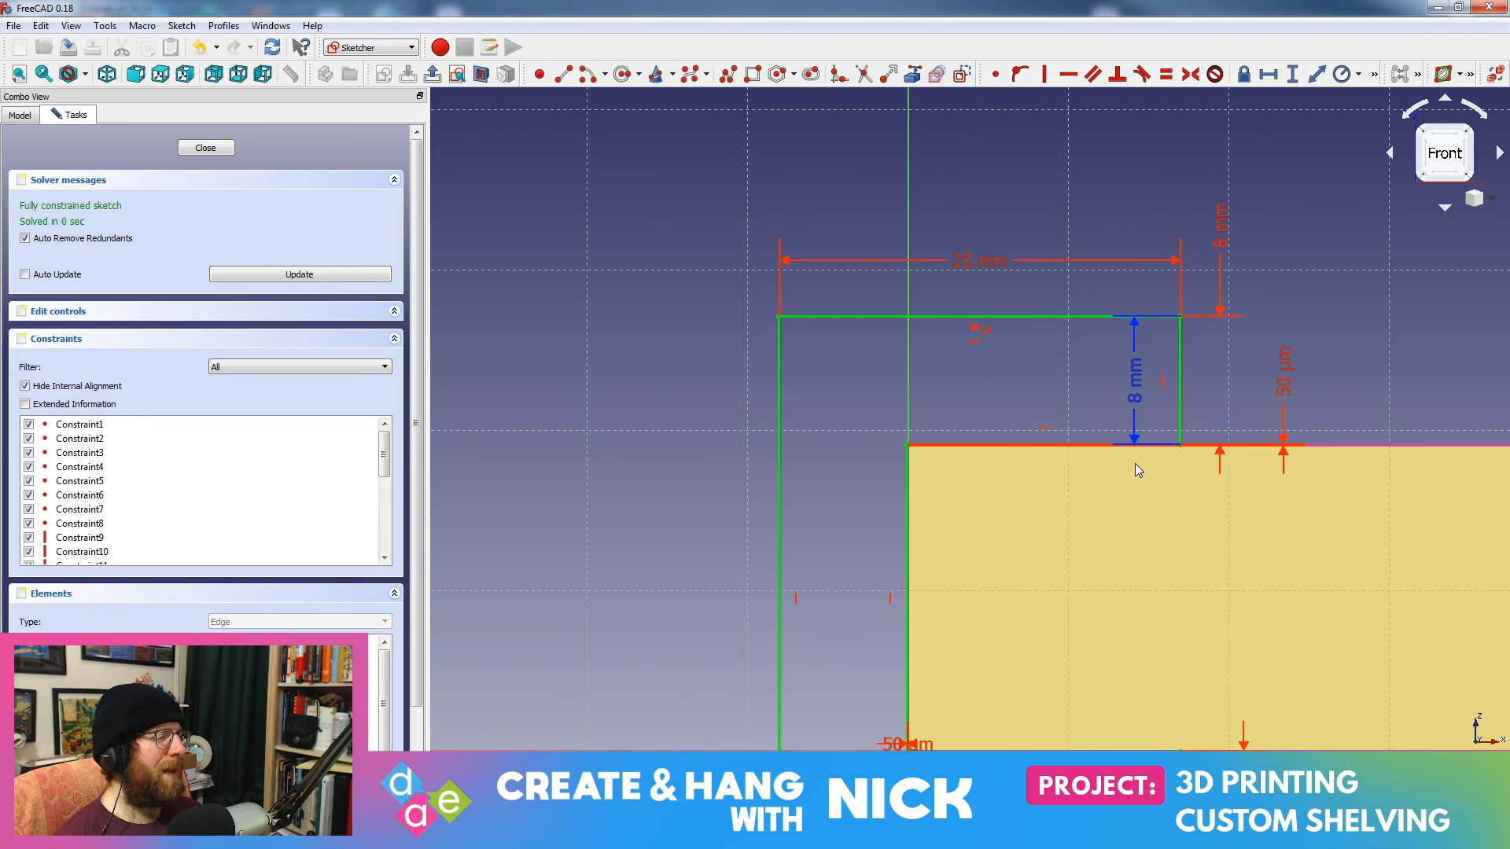
pyautogui.click(205, 148)
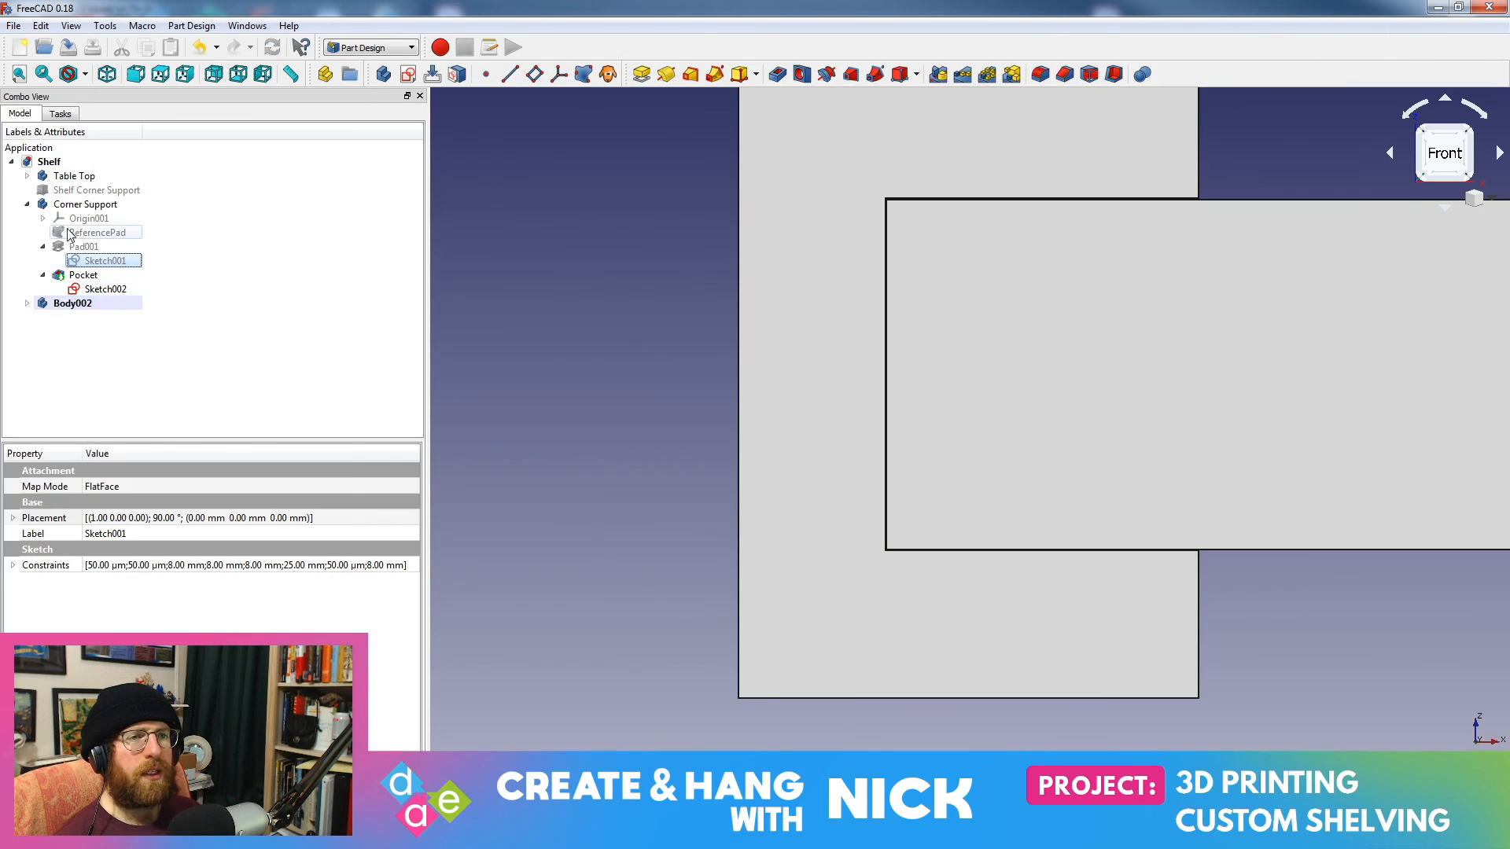
# Step: Show the contents of Body002 and examine how its post meets the Corner Support and table top from the front
pyautogui.click(28, 205)
pyautogui.click(37, 221)
pyautogui.click(27, 220)
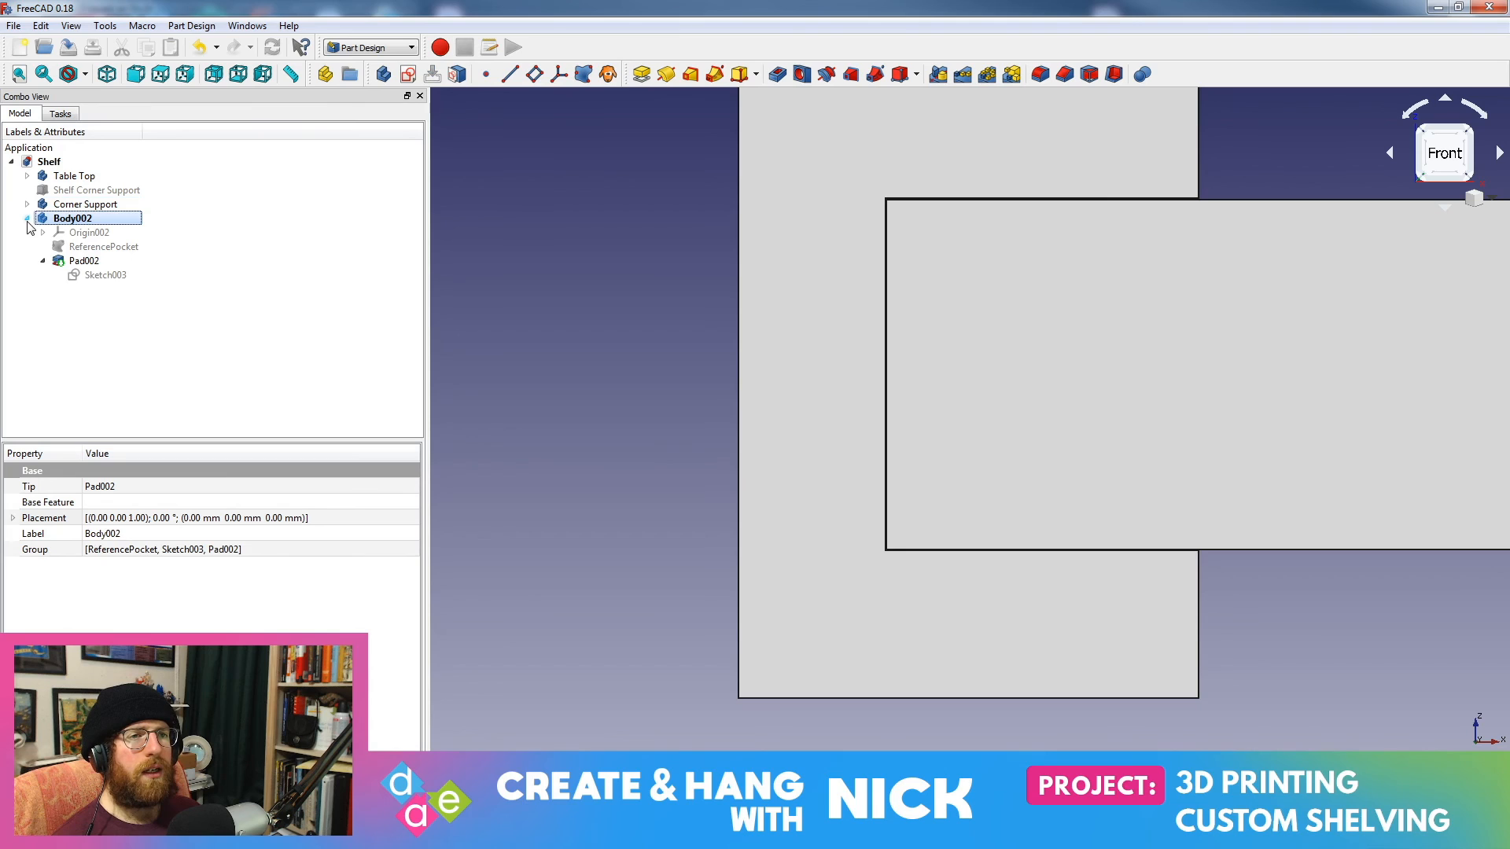
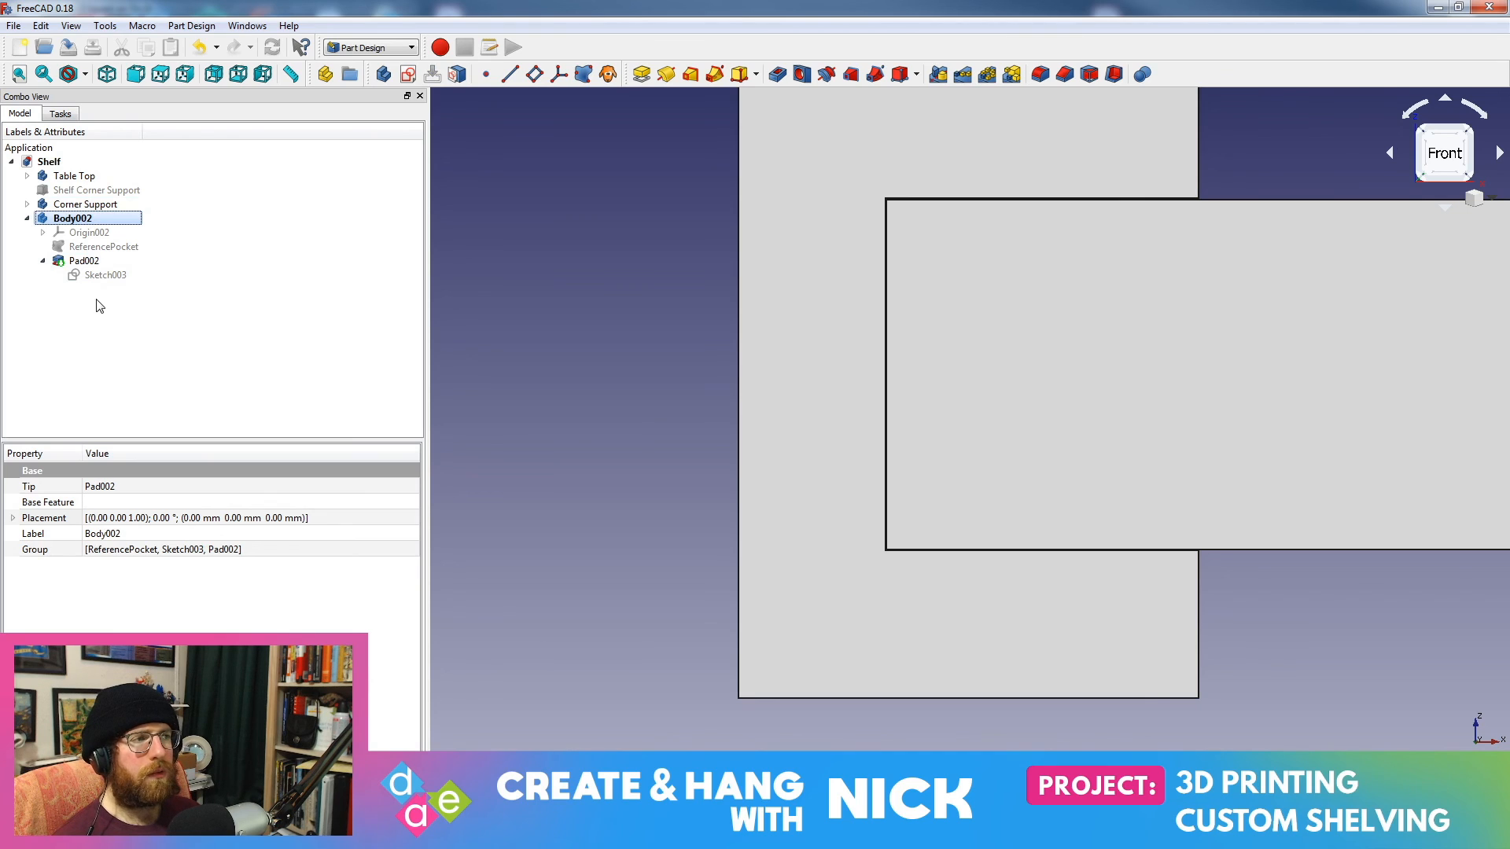
pyautogui.moveTo(1045, 199); pyautogui.dragTo(925, 538, button='middle')
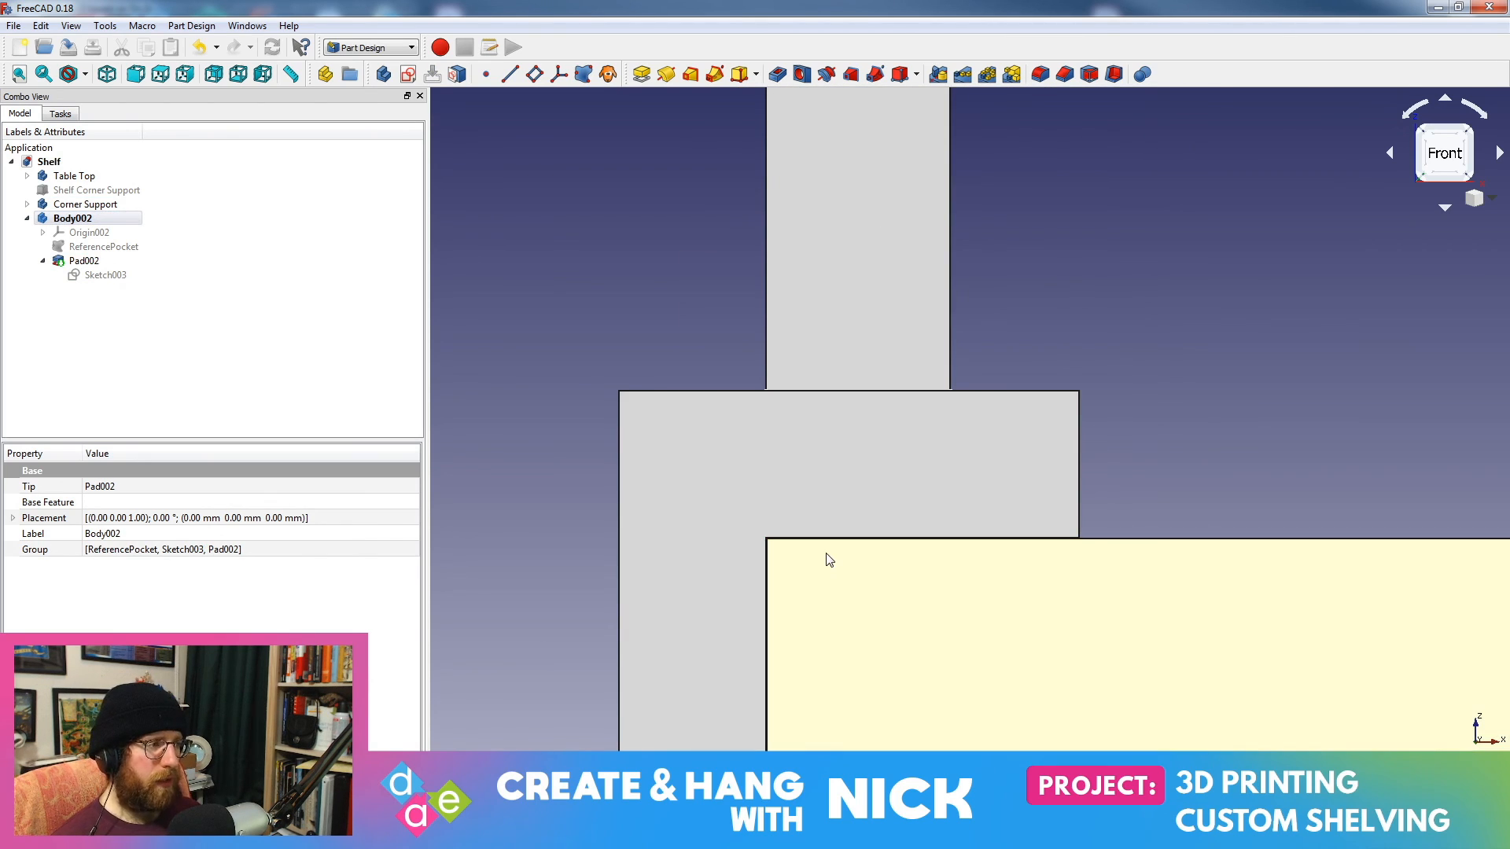
pyautogui.scroll(-10, 829, 560)
pyautogui.scroll(5, 907, 503)
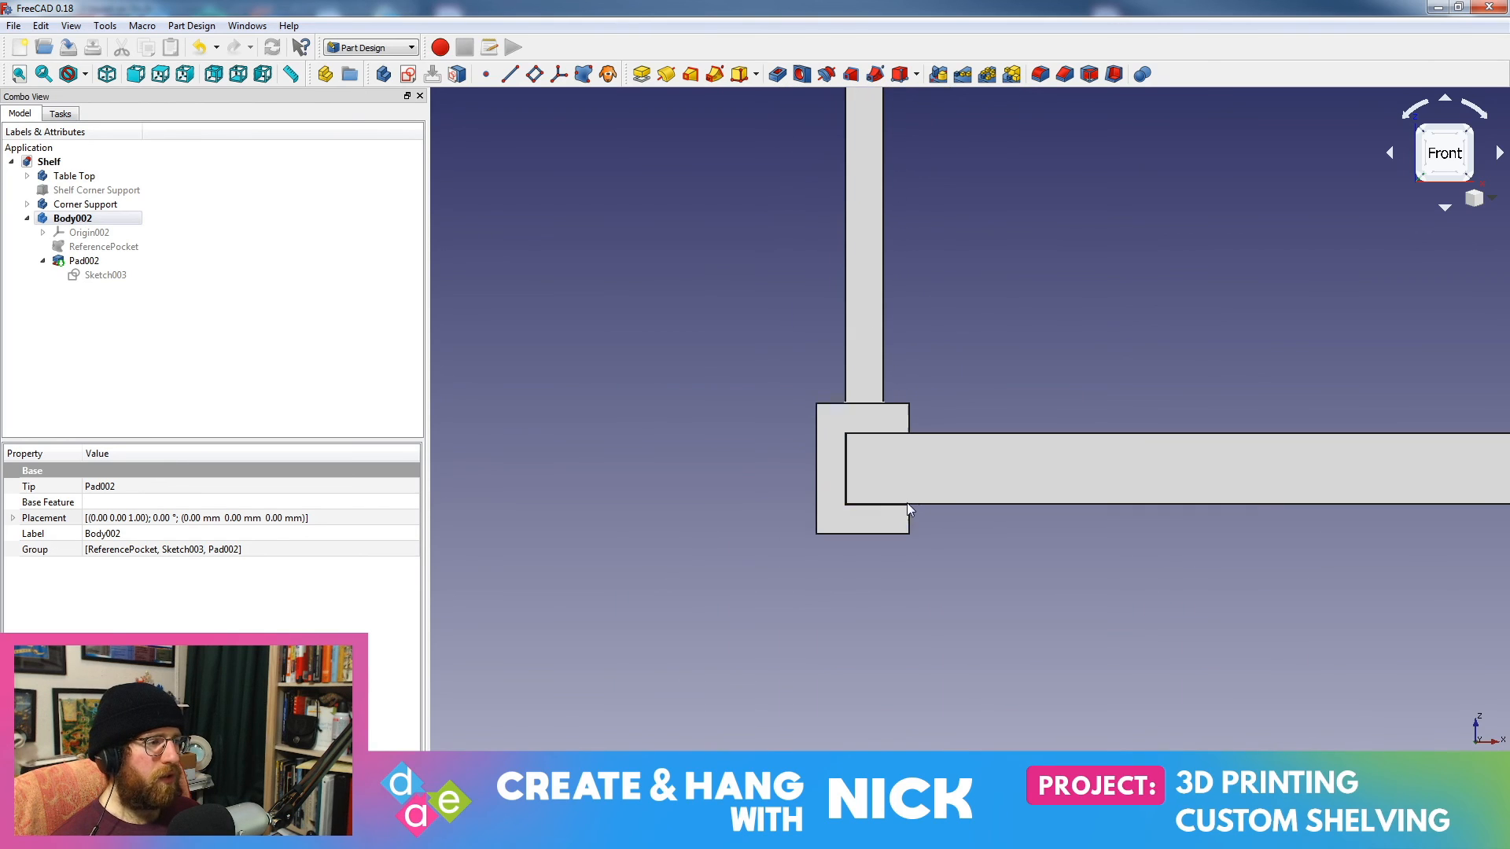
pyautogui.moveTo(974, 228); pyautogui.dragTo(1028, 534, button='middle')
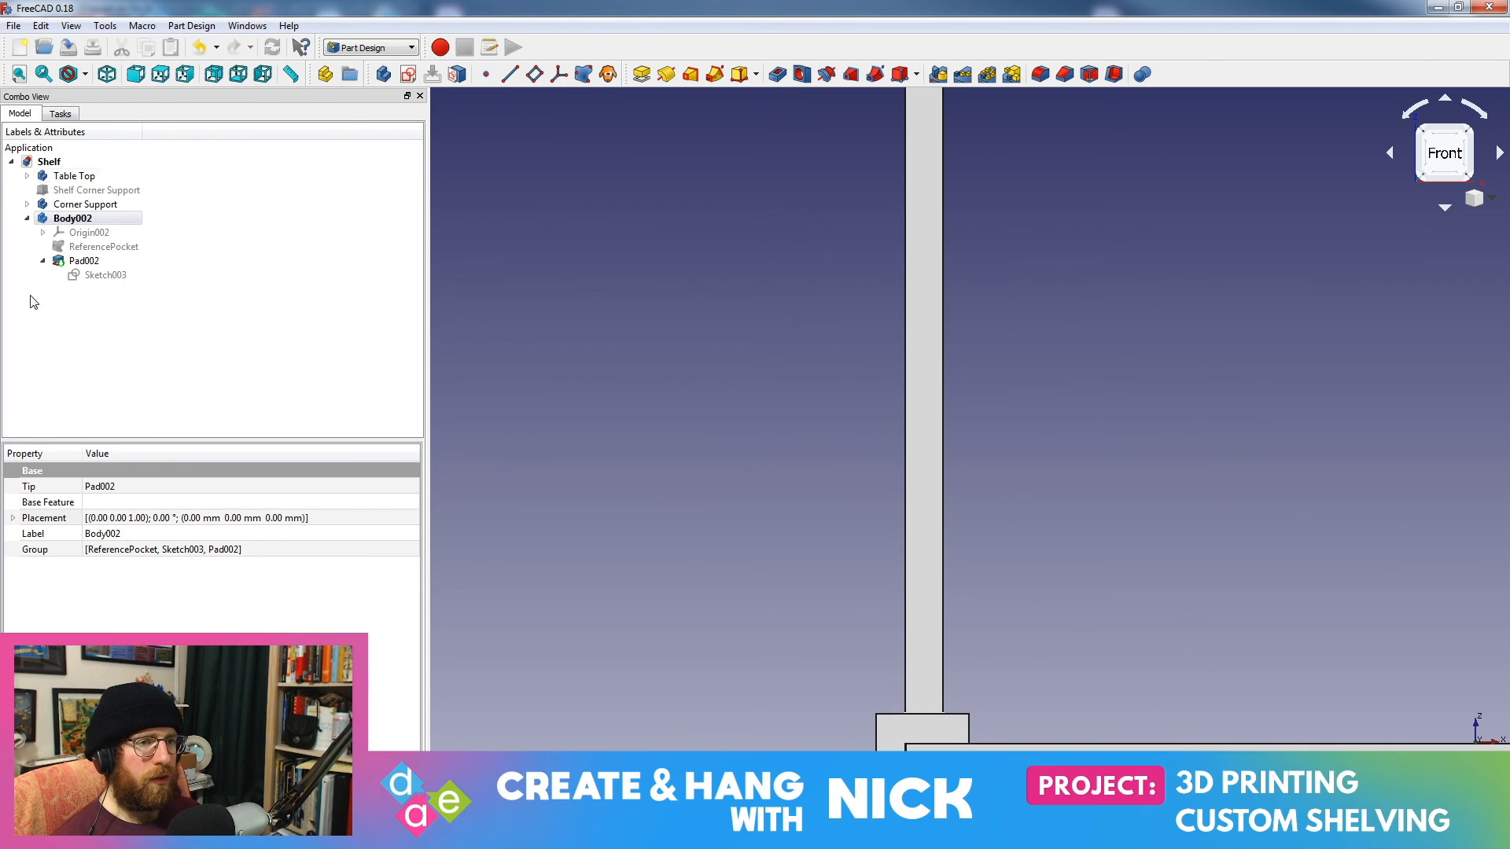
# Step: Set Pad002's length to 221.05 mm and its second length to 8.05 mm
pyautogui.doubleClick(78, 261)
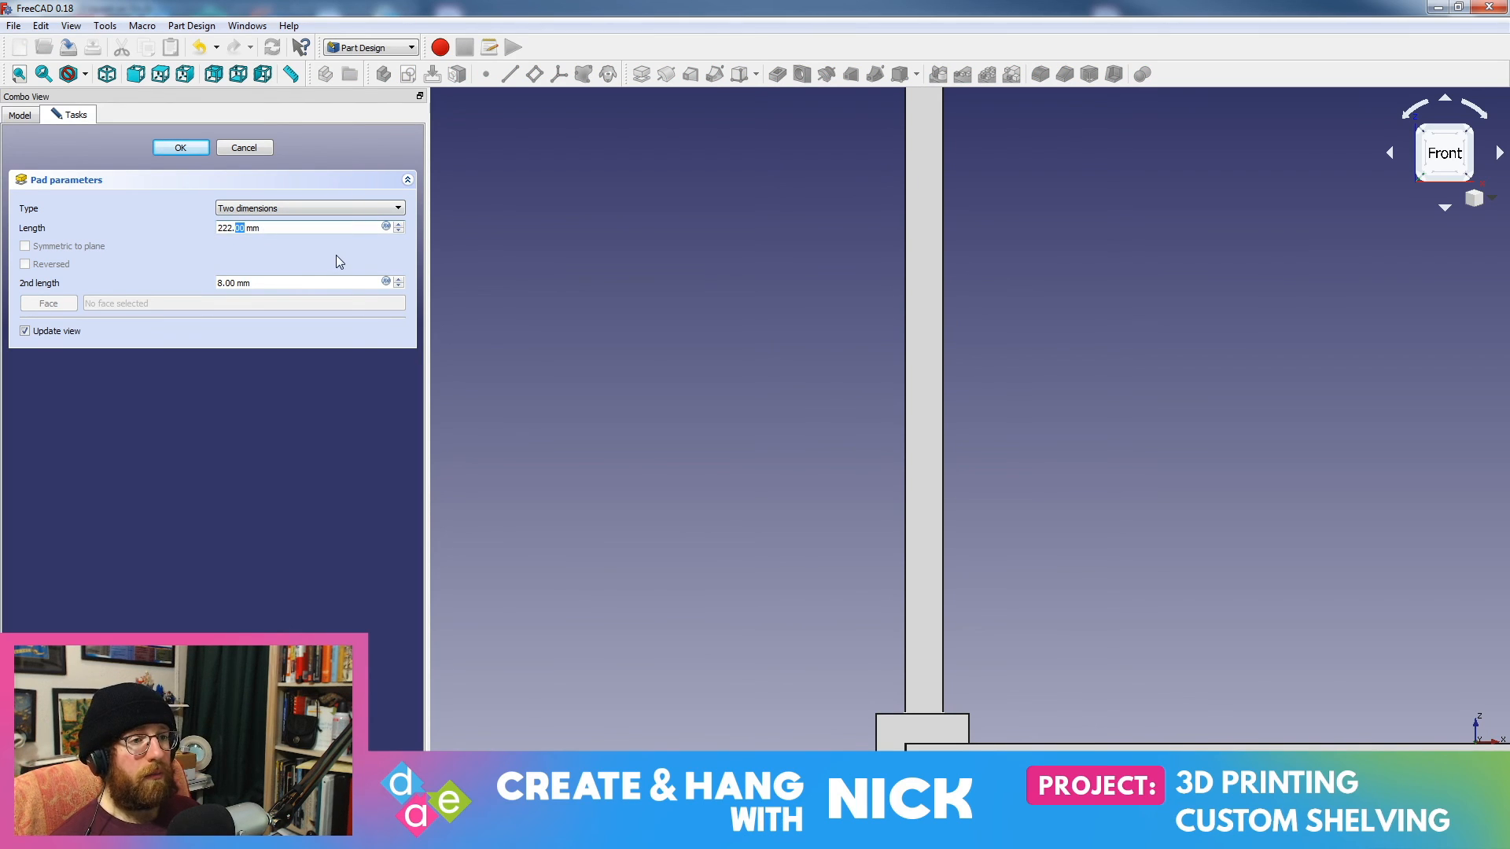
pyautogui.press('BackSpace')
pyautogui.press('BackSpace')
pyautogui.press('BackSpace')
pyautogui.write('1')
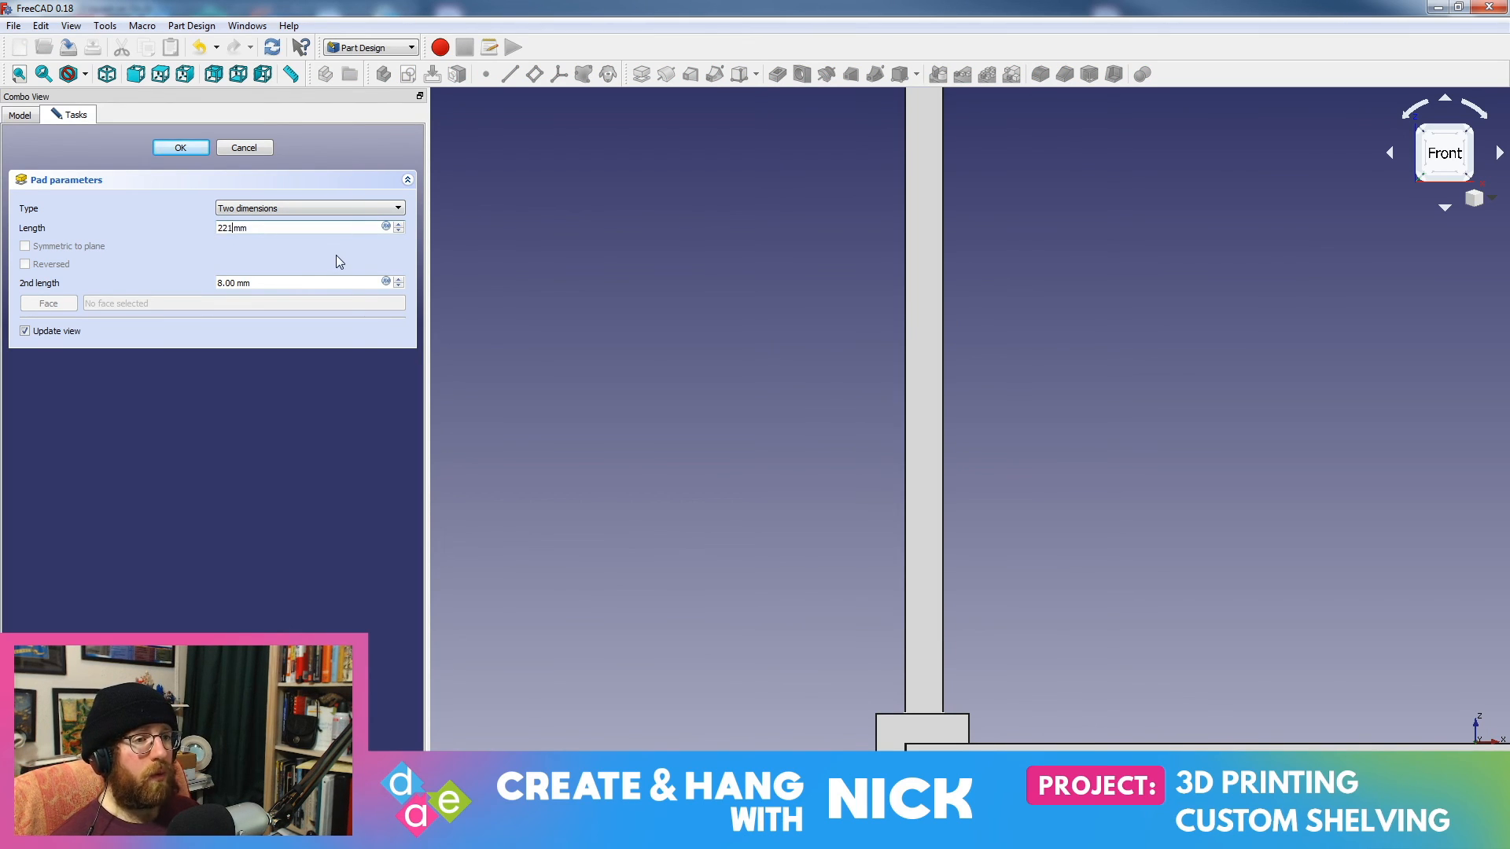
pyautogui.write('.05')
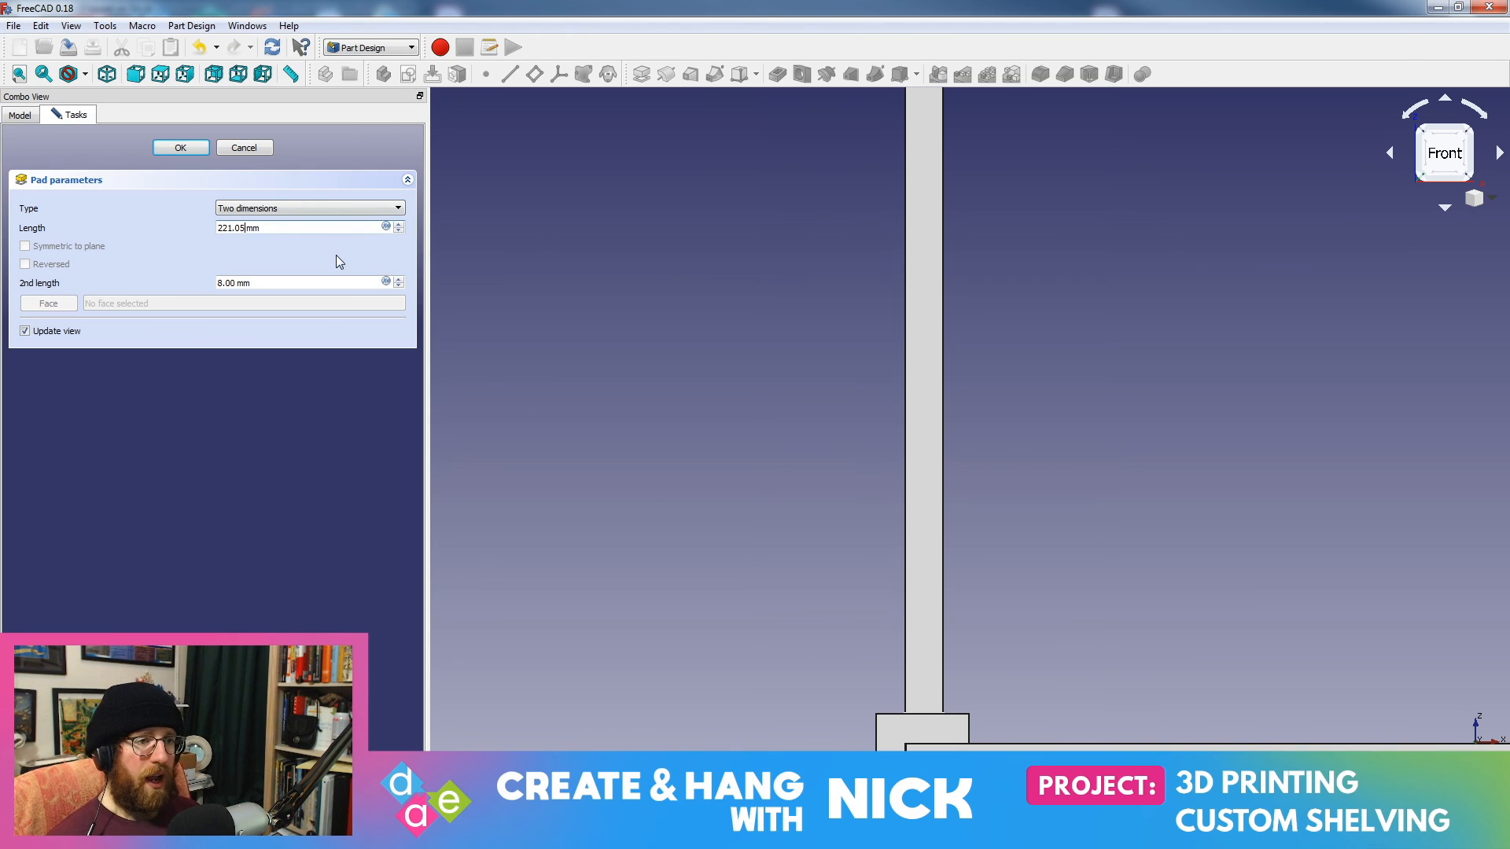
pyautogui.click(236, 283)
pyautogui.press('BackSpace')
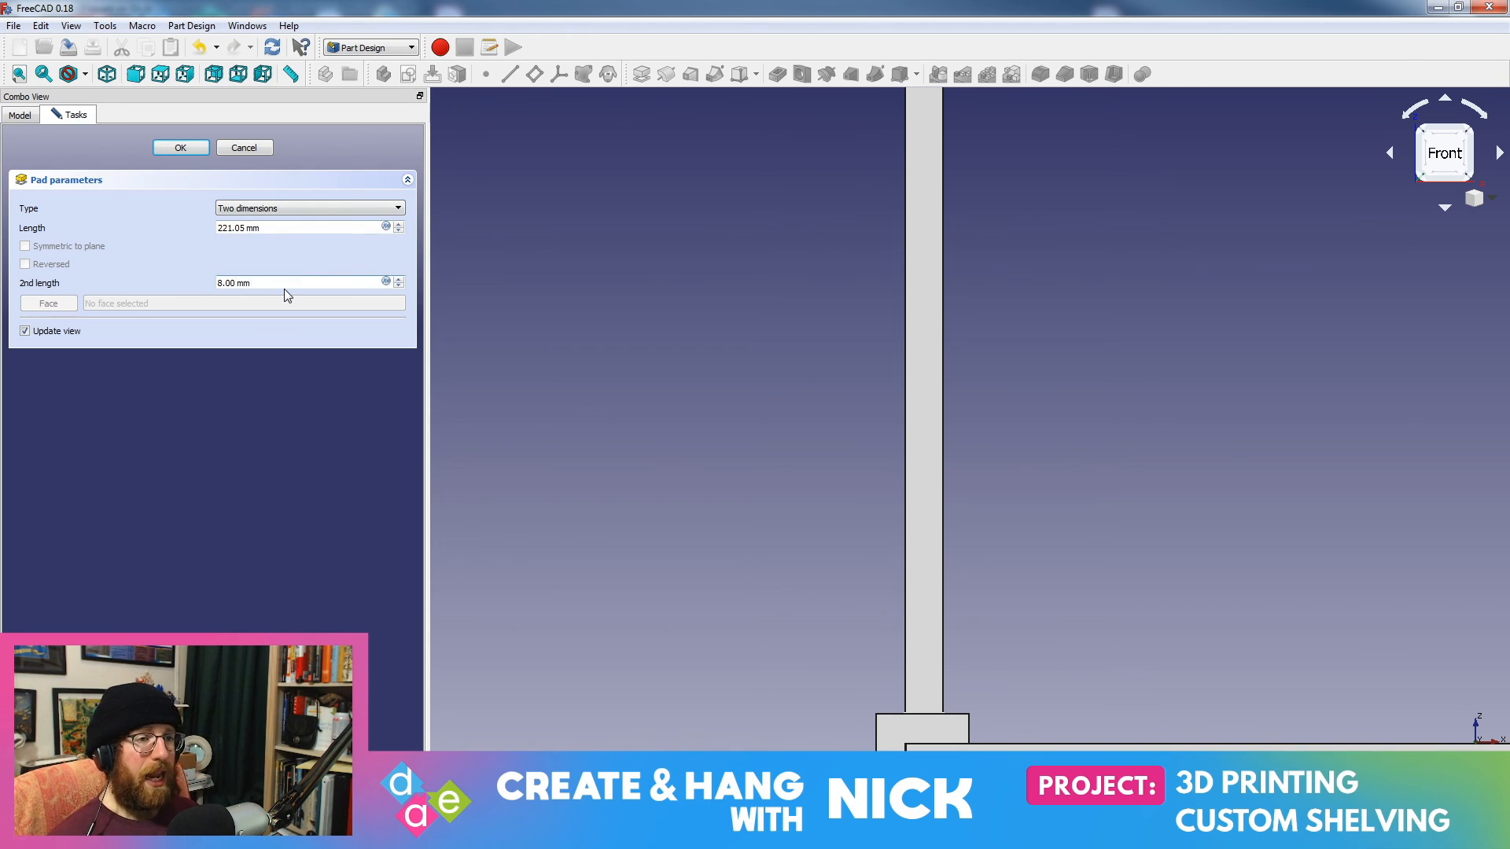
pyautogui.write('5')
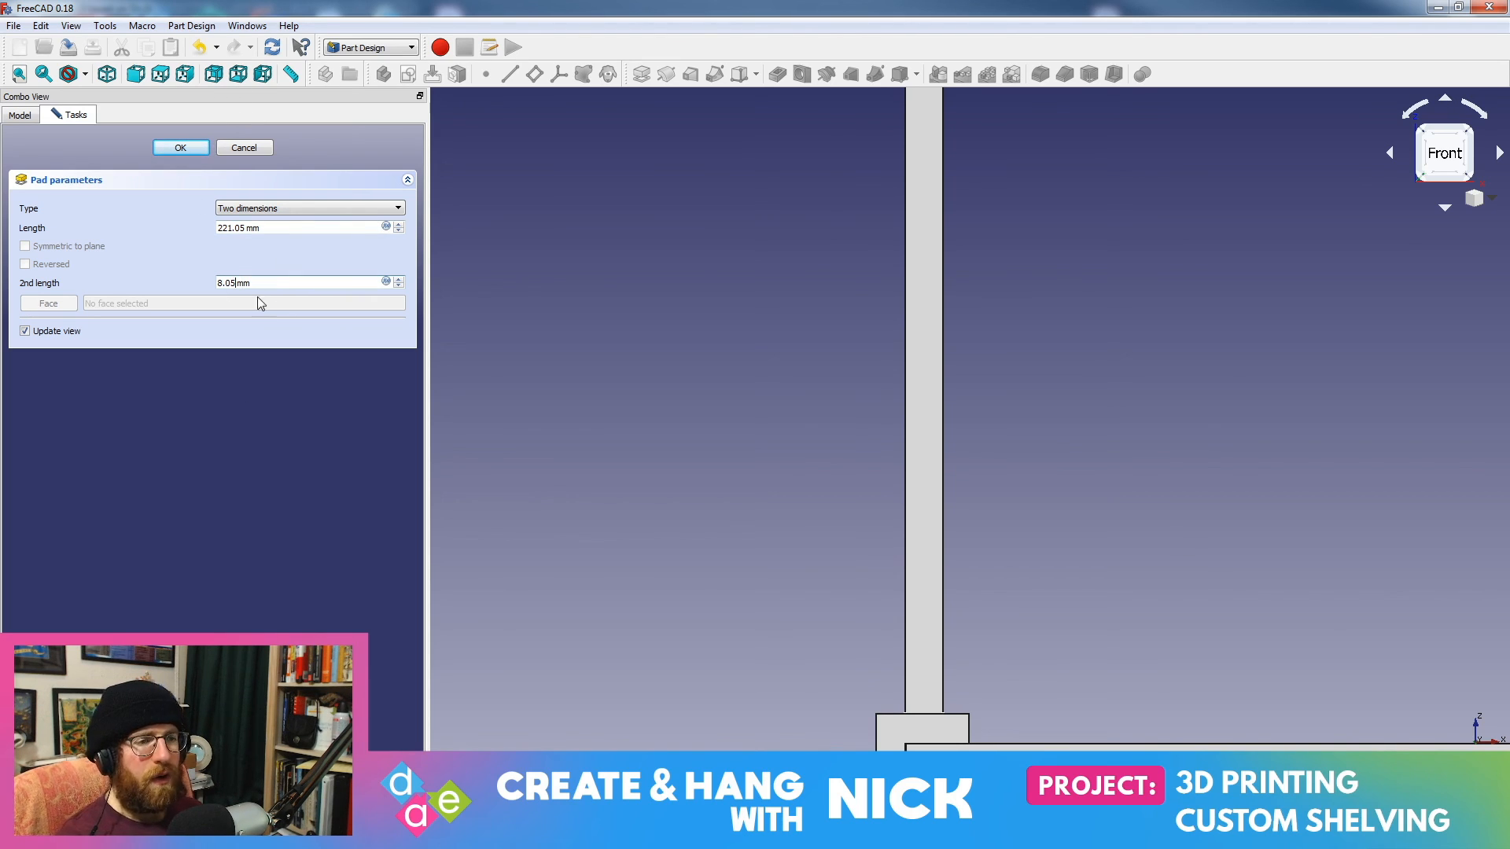
pyautogui.click(185, 145)
# Step: Hide the Corner Support and examine where the post meets the table top
pyautogui.scroll(5, 648, 334)
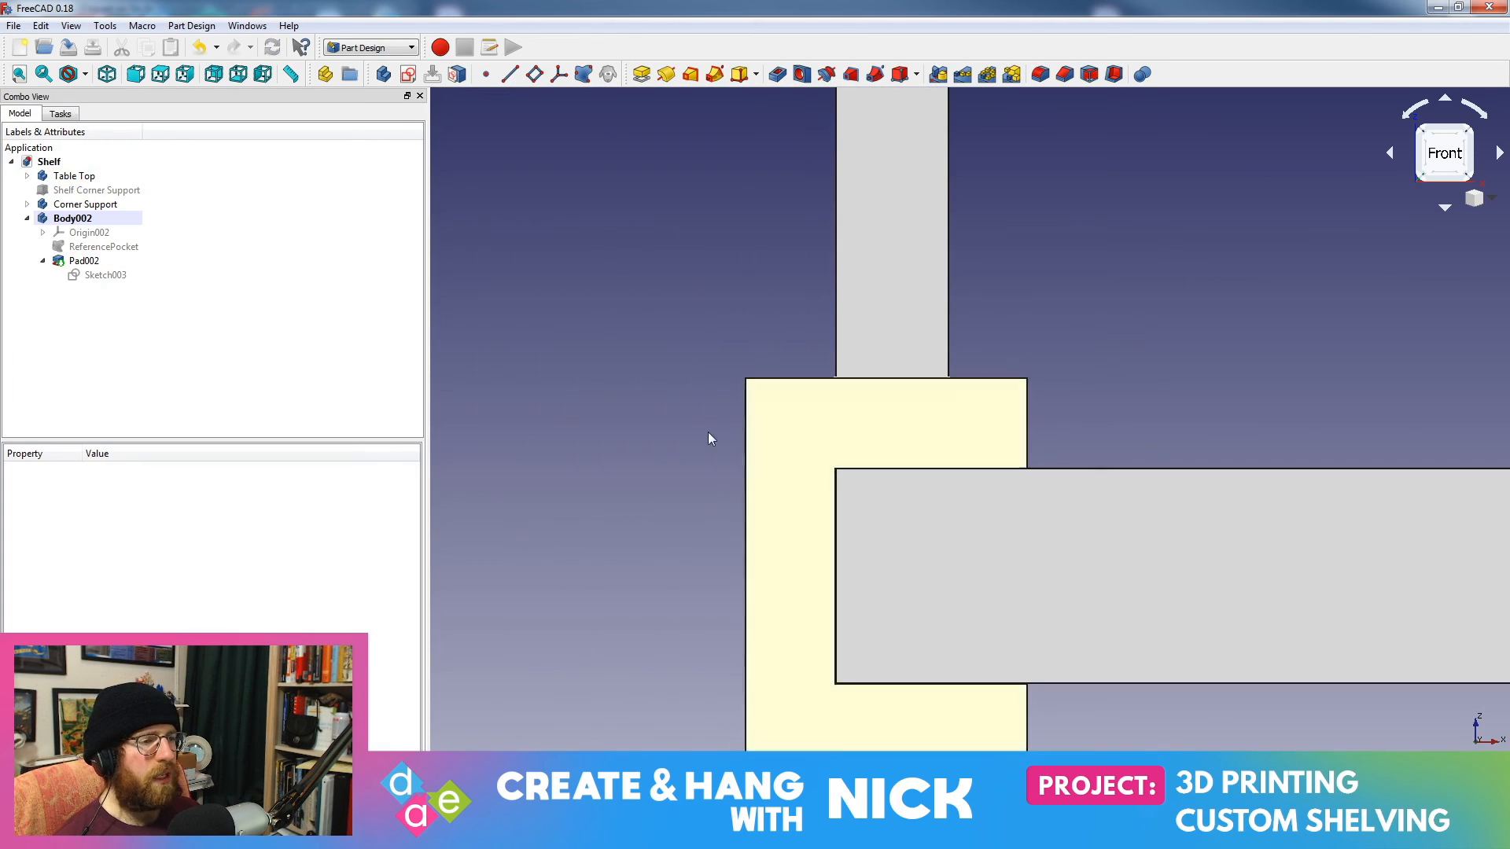
pyautogui.click(77, 218)
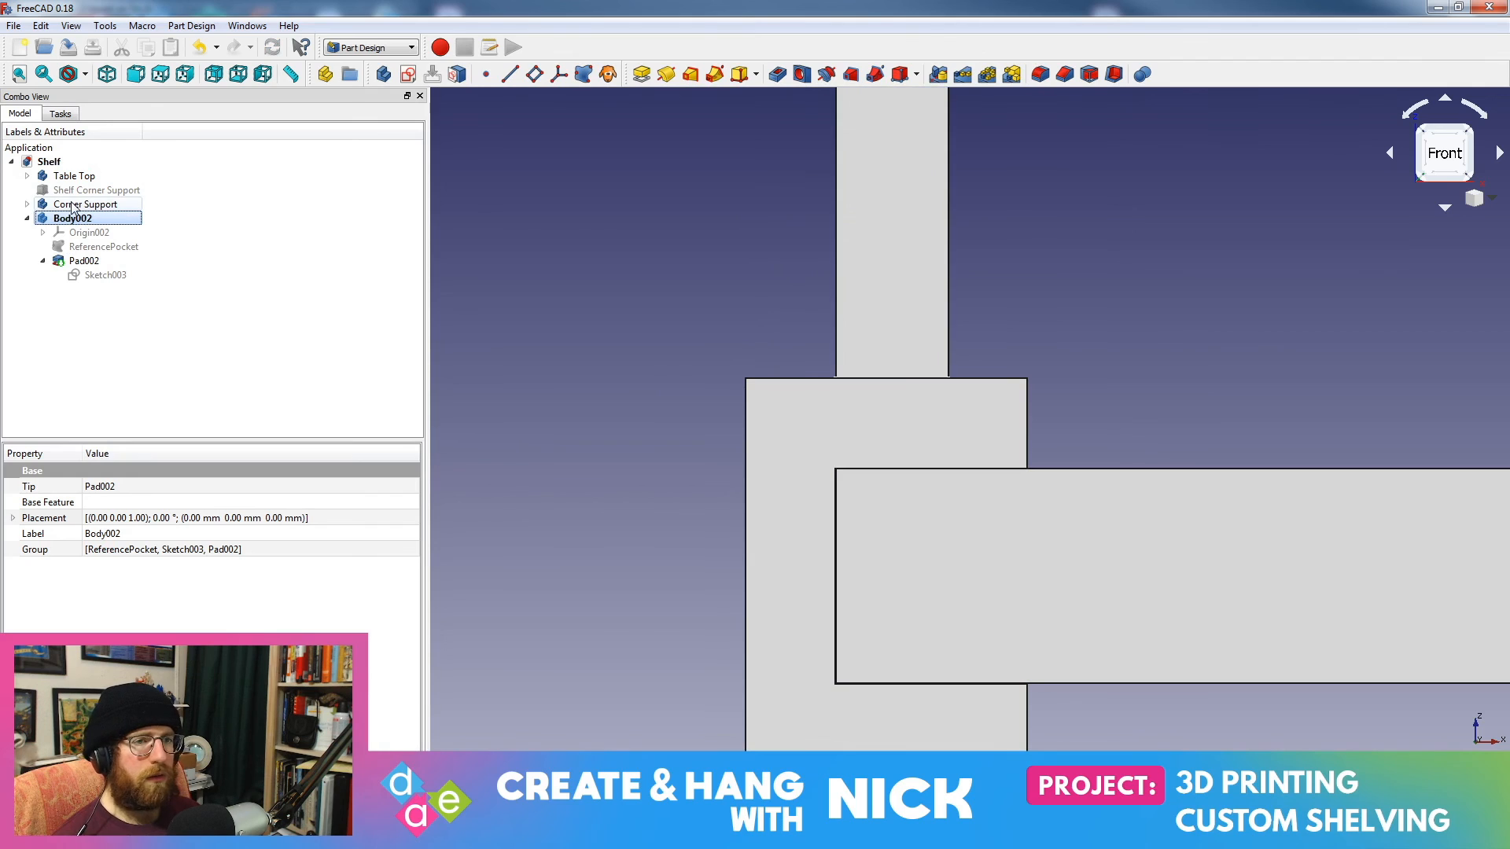
pyautogui.click(72, 207)
pyautogui.press('space')
pyautogui.scroll(6, 621, 470)
pyautogui.moveTo(1258, 417); pyautogui.dragTo(530, 443, button='middle')
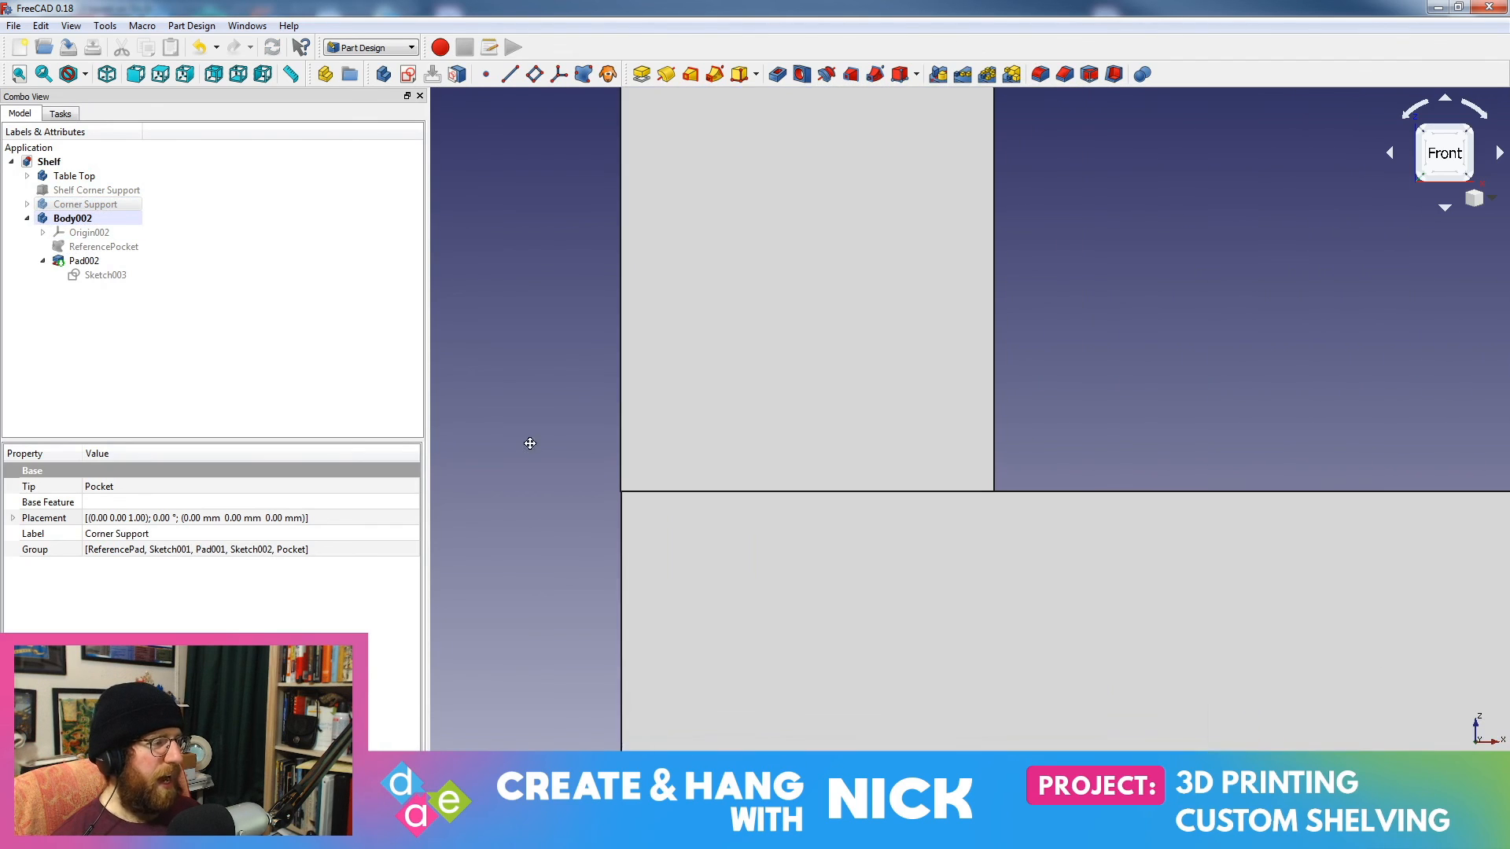
# Step: Examine from the front how the post's outer edge lines up with the table top's end edge at close range
pyautogui.scroll(3, 724, 460)
pyautogui.moveTo(675, 467); pyautogui.dragTo(909, 427, button='middle')
pyautogui.scroll(1, 867, 446)
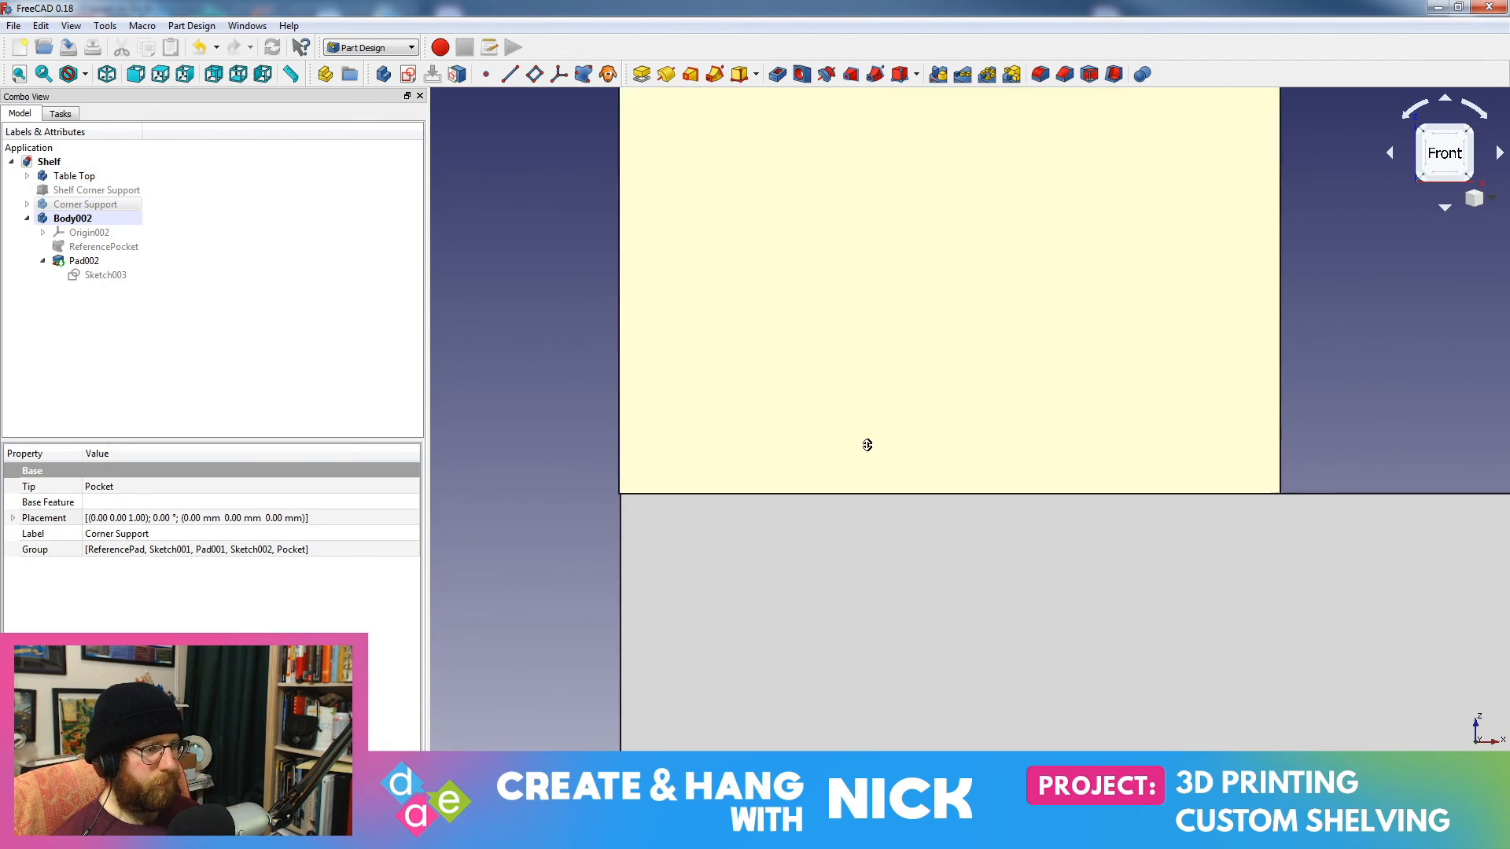
pyautogui.scroll(1, 867, 445)
pyautogui.moveTo(762, 464); pyautogui.dragTo(913, 438, button='middle')
pyautogui.scroll(4, 818, 463)
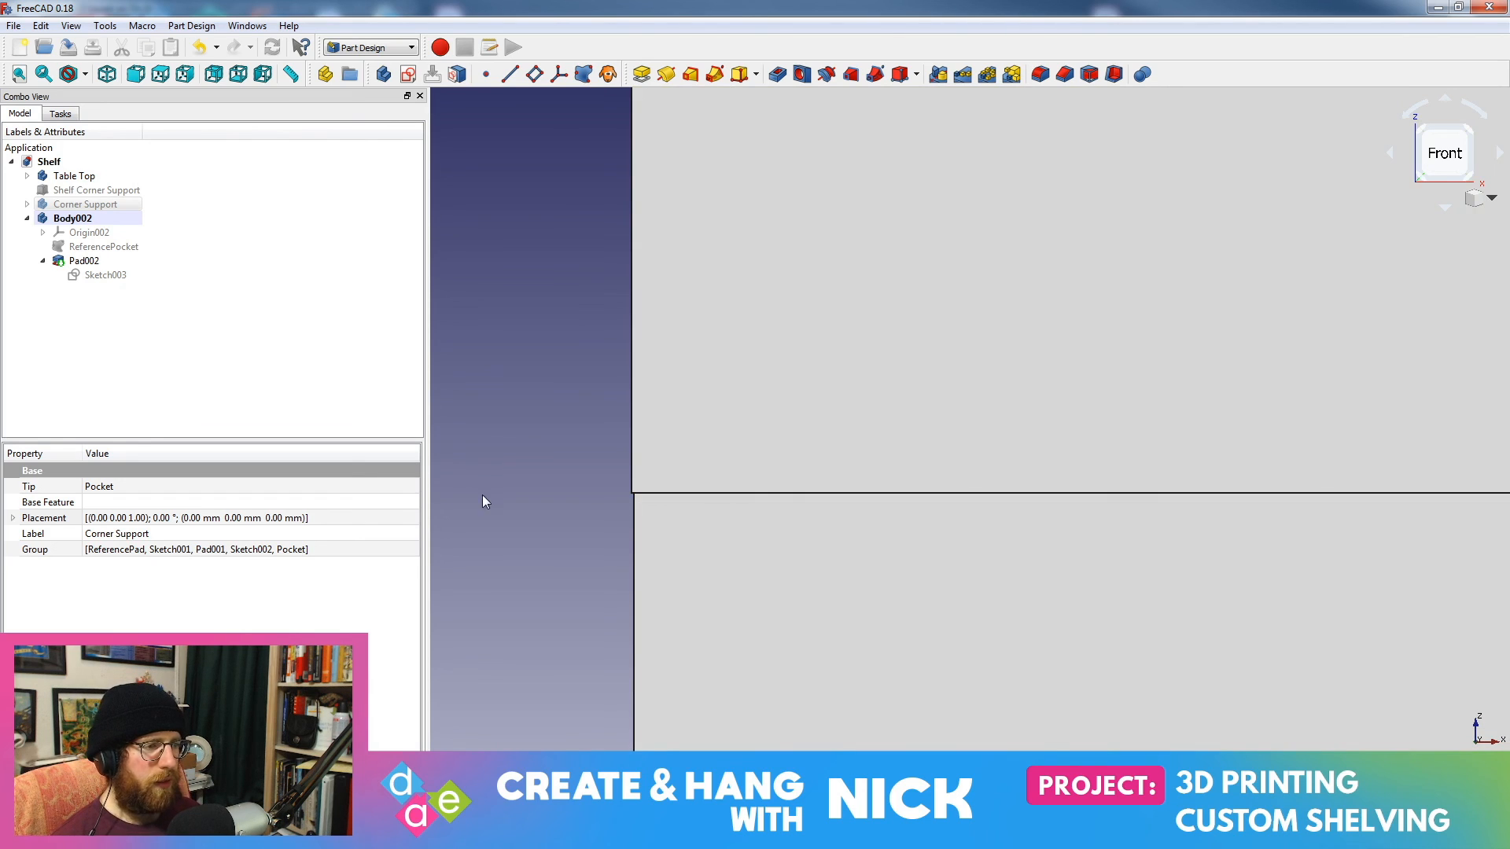
pyautogui.scroll(-3, 786, 492)
pyautogui.scroll(2, 837, 519)
pyautogui.scroll(4, 782, 535)
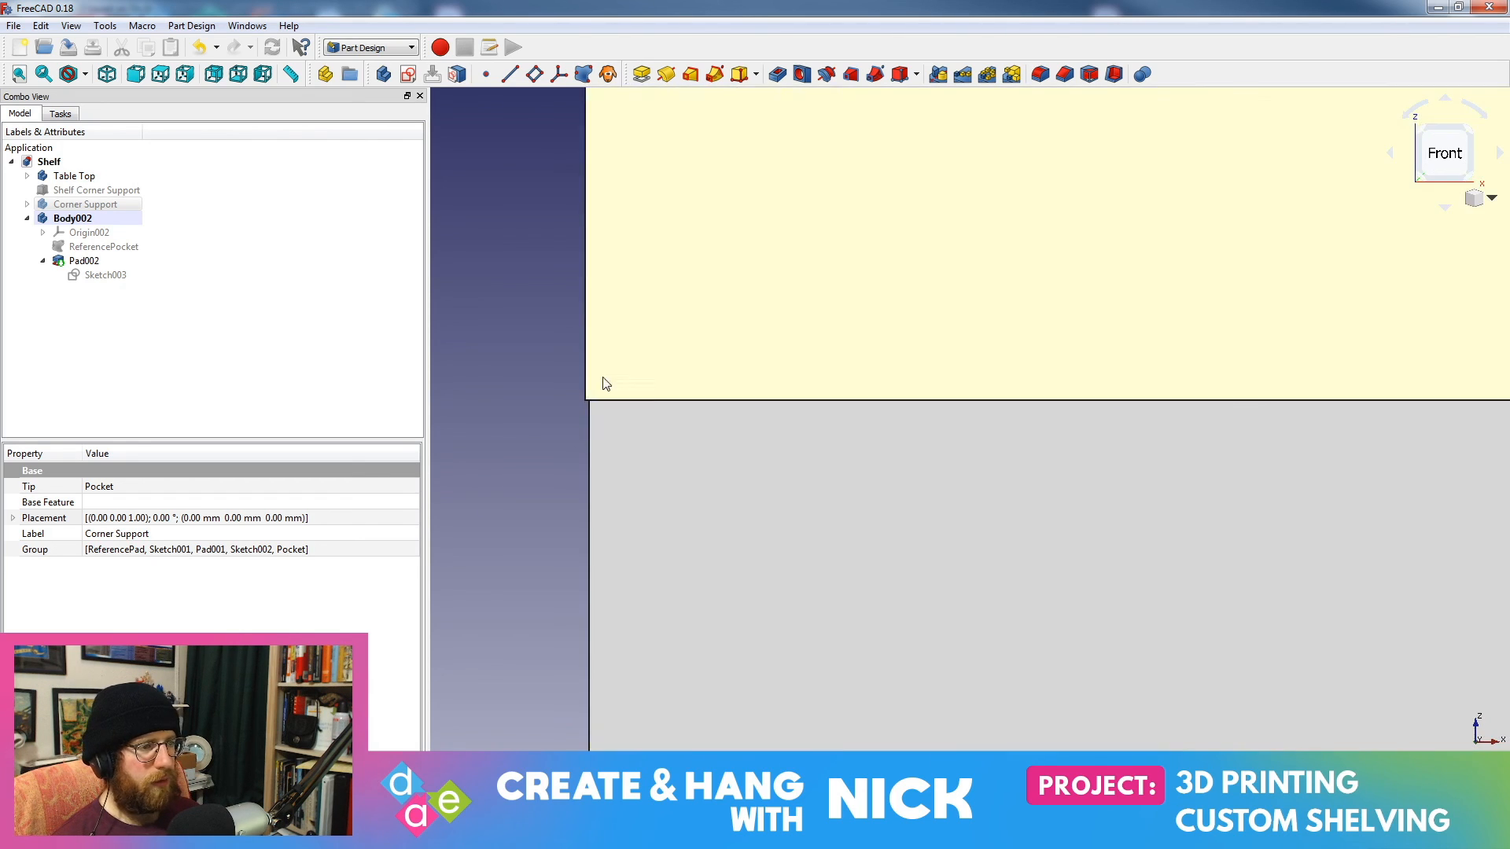
pyautogui.moveTo(542, 519); pyautogui.dragTo(912, 574, button='middle')
pyautogui.scroll(8, 938, 476)
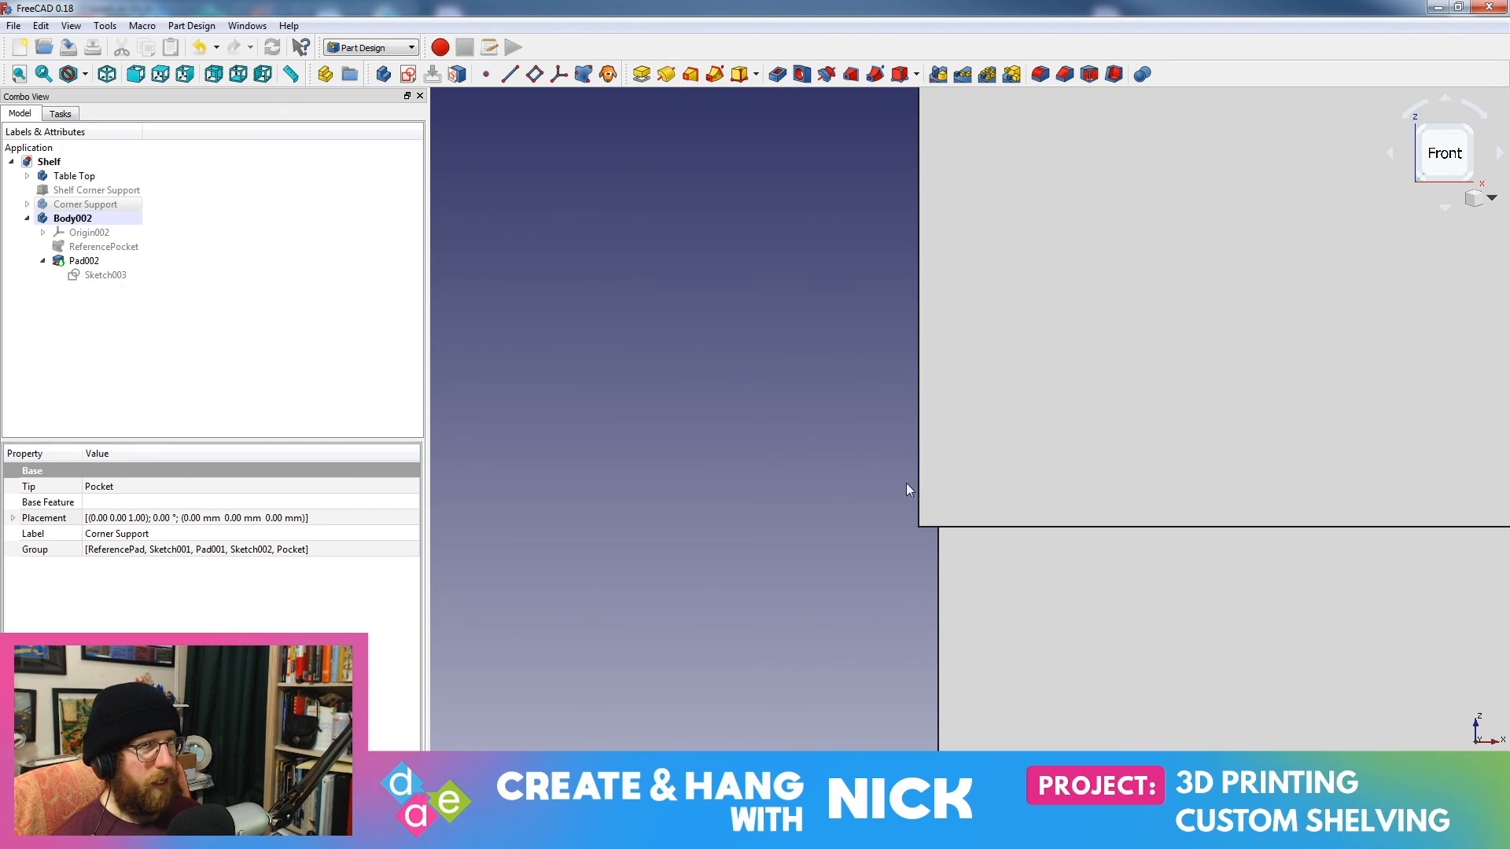
# Step: Show the Corner Support and examine from the front how closely it fits around the table top and post
pyautogui.click(86, 205)
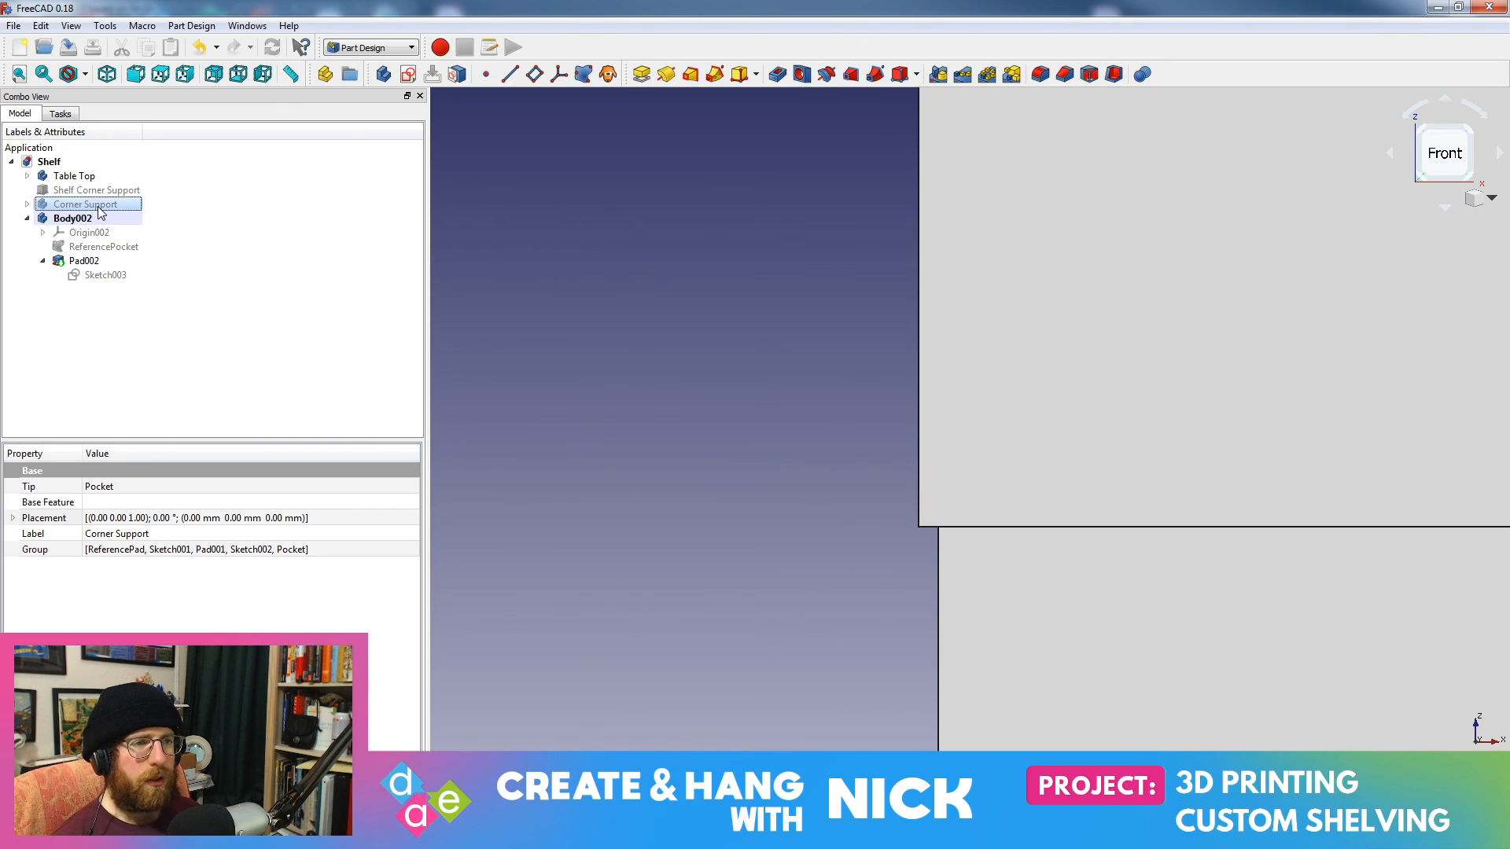
pyautogui.press('space')
pyautogui.scroll(-11, 1140, 582)
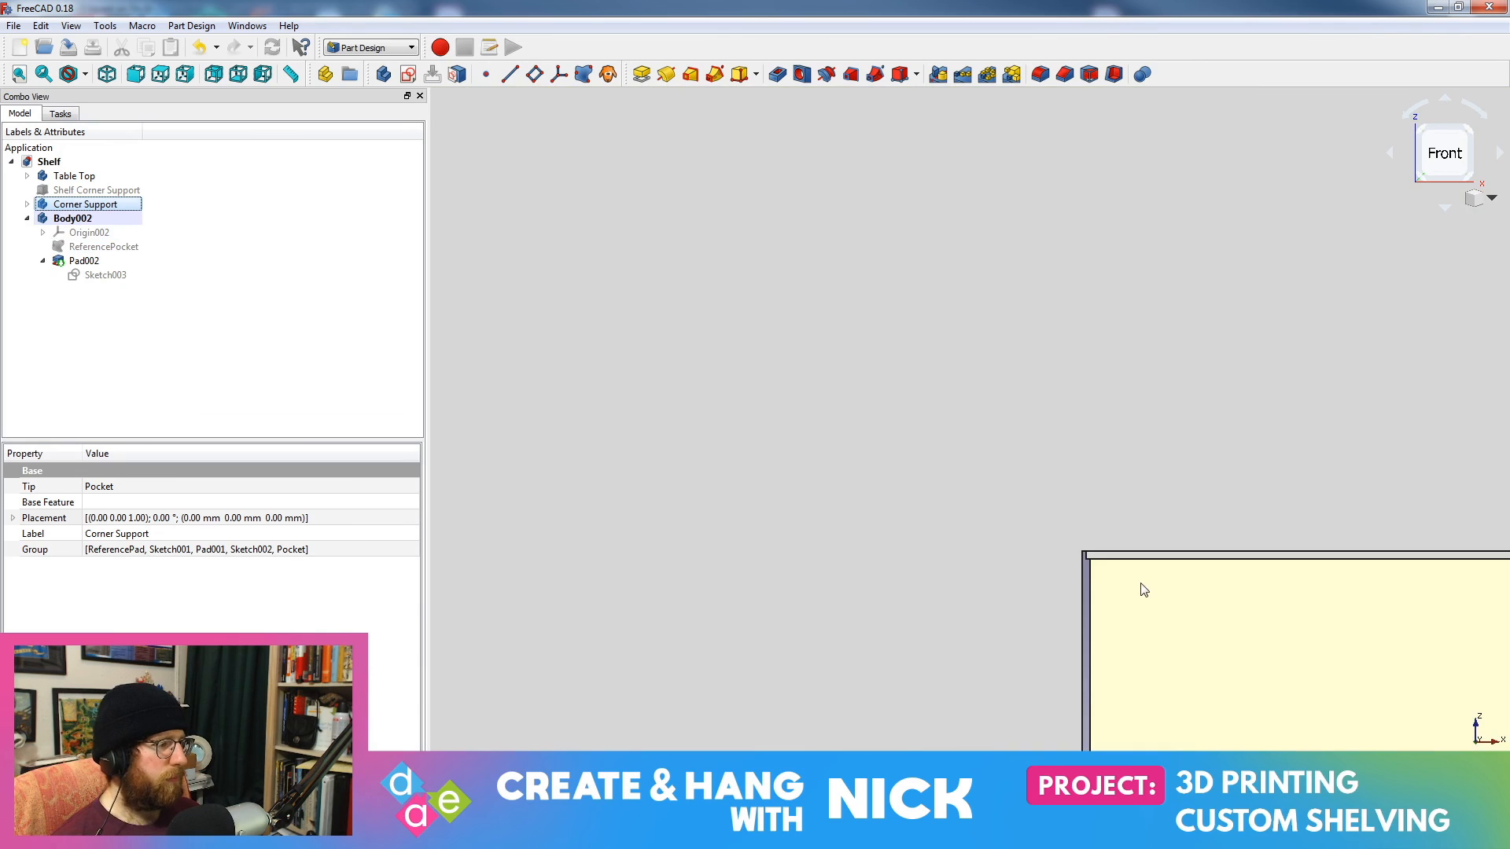
pyautogui.moveTo(1334, 646); pyautogui.dragTo(951, 551, button='middle')
pyautogui.scroll(-3, 1073, 503)
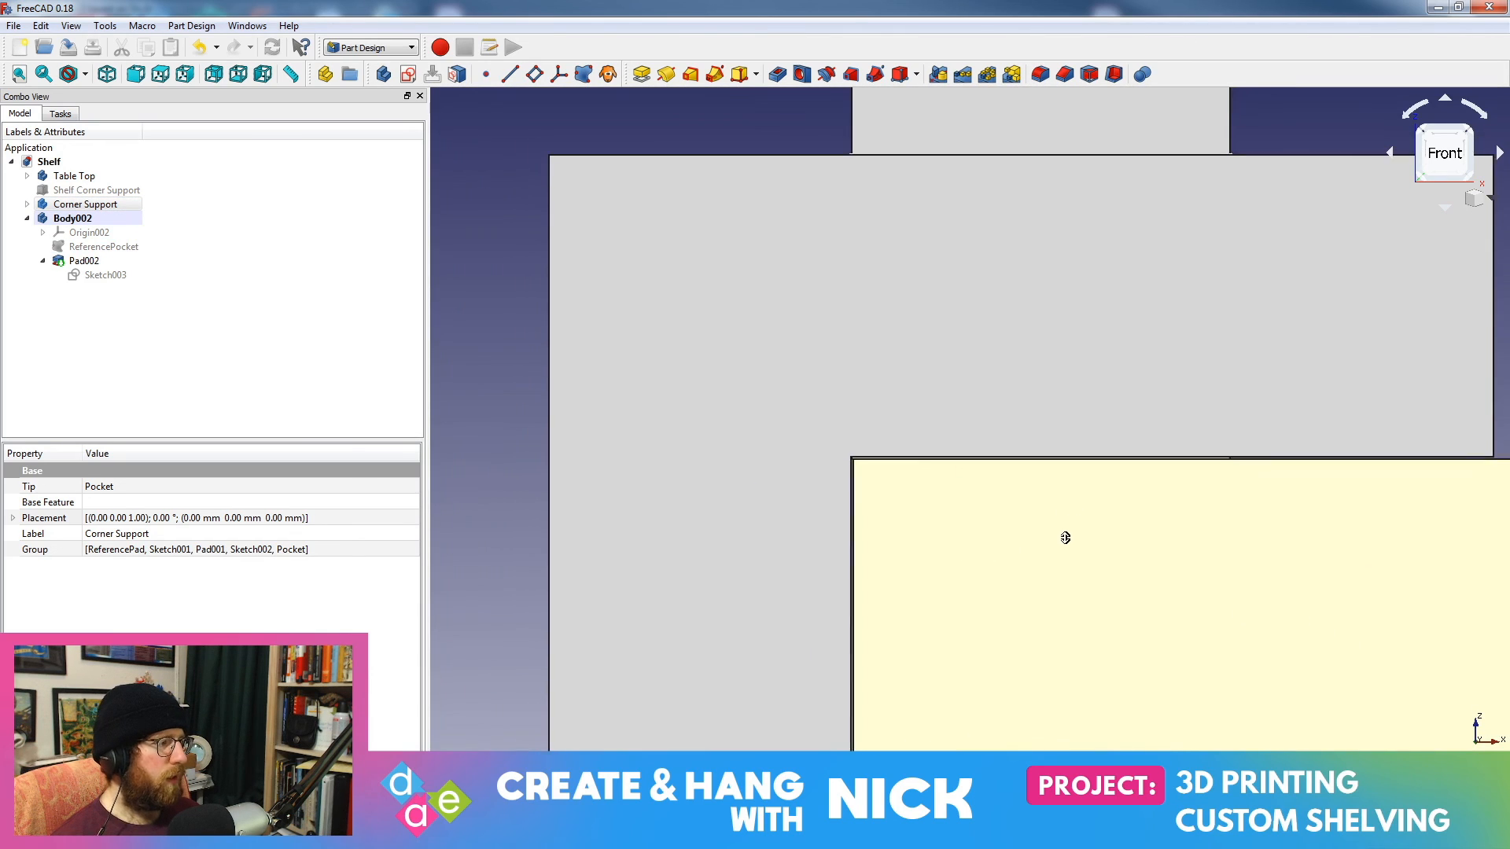
pyautogui.moveTo(1120, 514); pyautogui.dragTo(1064, 528, button='middle')
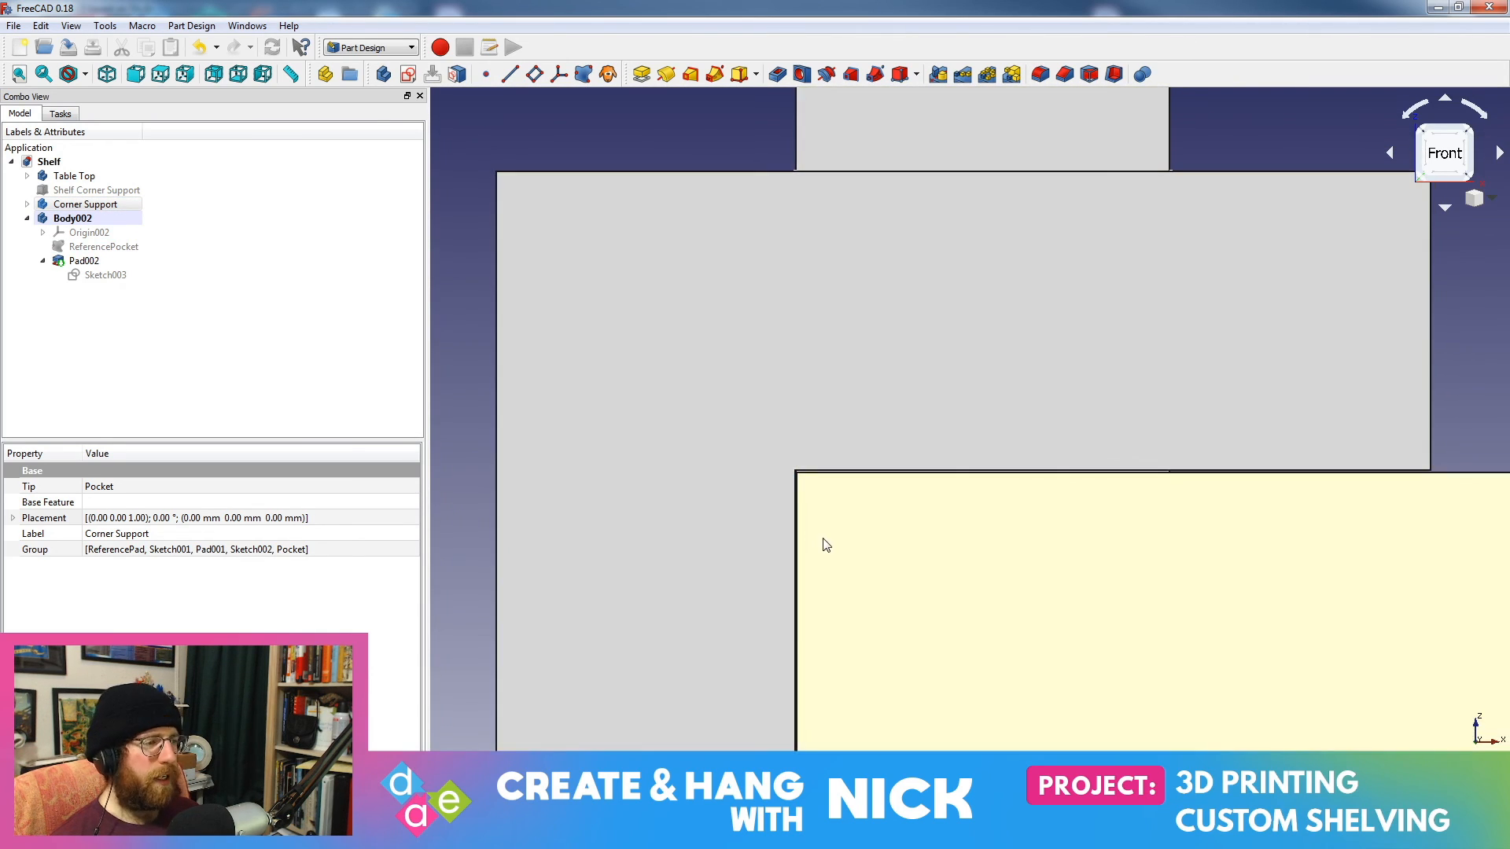
pyautogui.scroll(10, 822, 543)
pyautogui.moveTo(721, 290); pyautogui.dragTo(953, 608, button='middle')
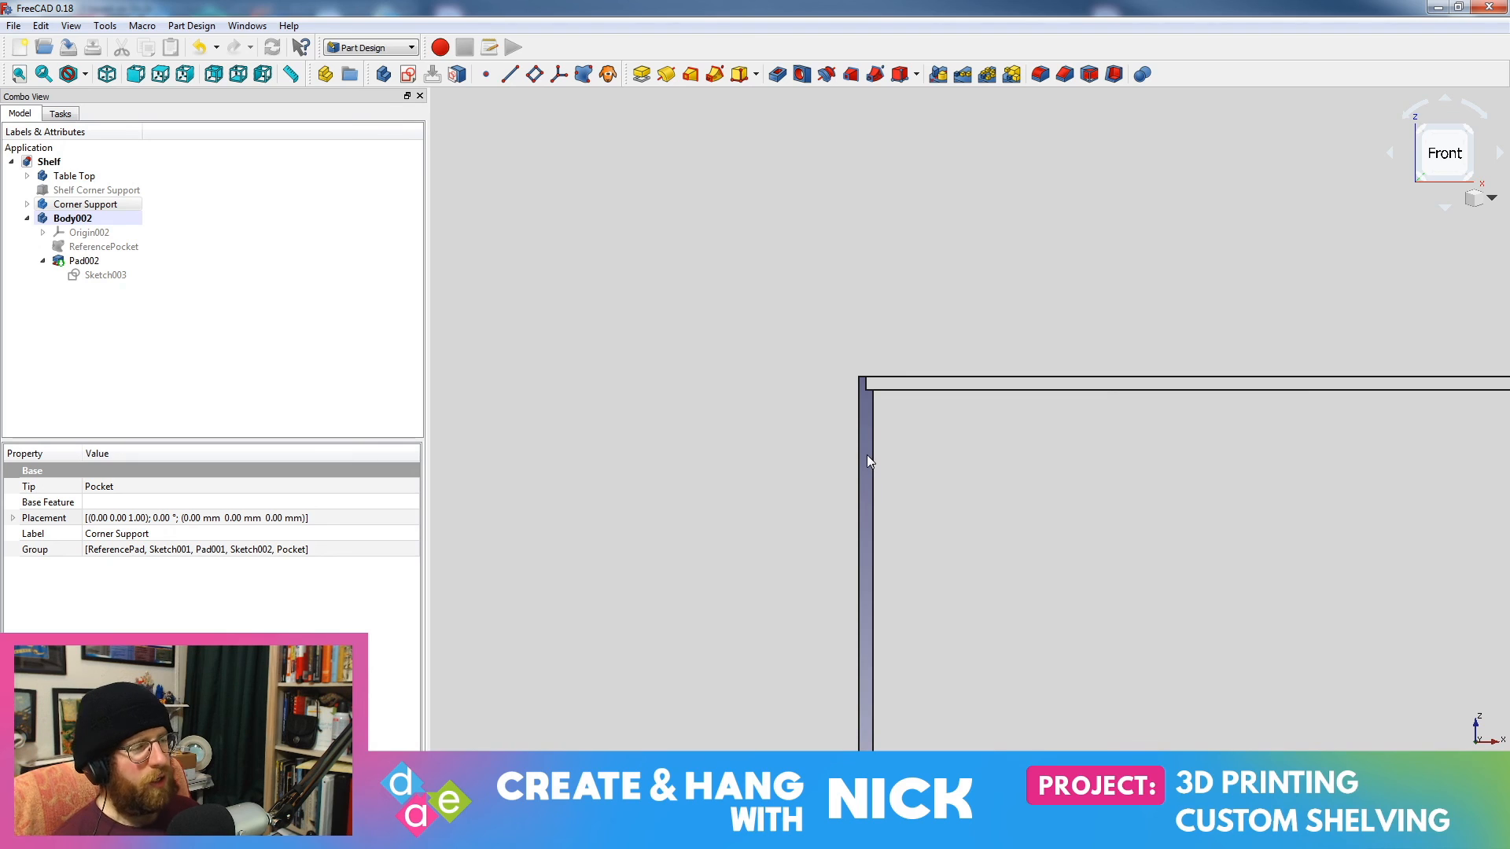
pyautogui.scroll(-5, 936, 472)
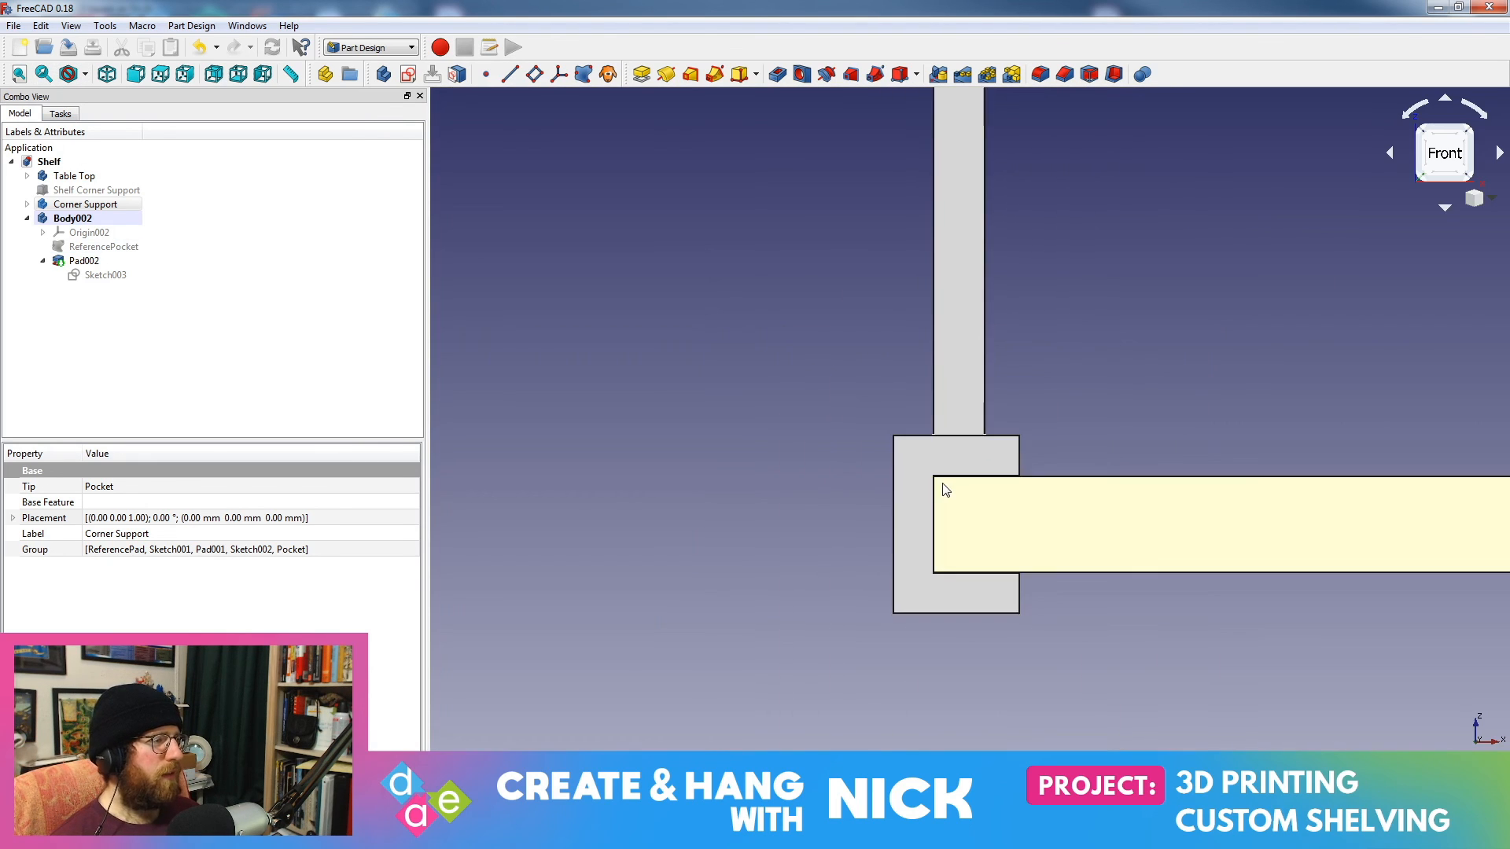
pyautogui.scroll(5, 944, 493)
pyautogui.moveTo(1047, 299); pyautogui.dragTo(817, 275, button='middle')
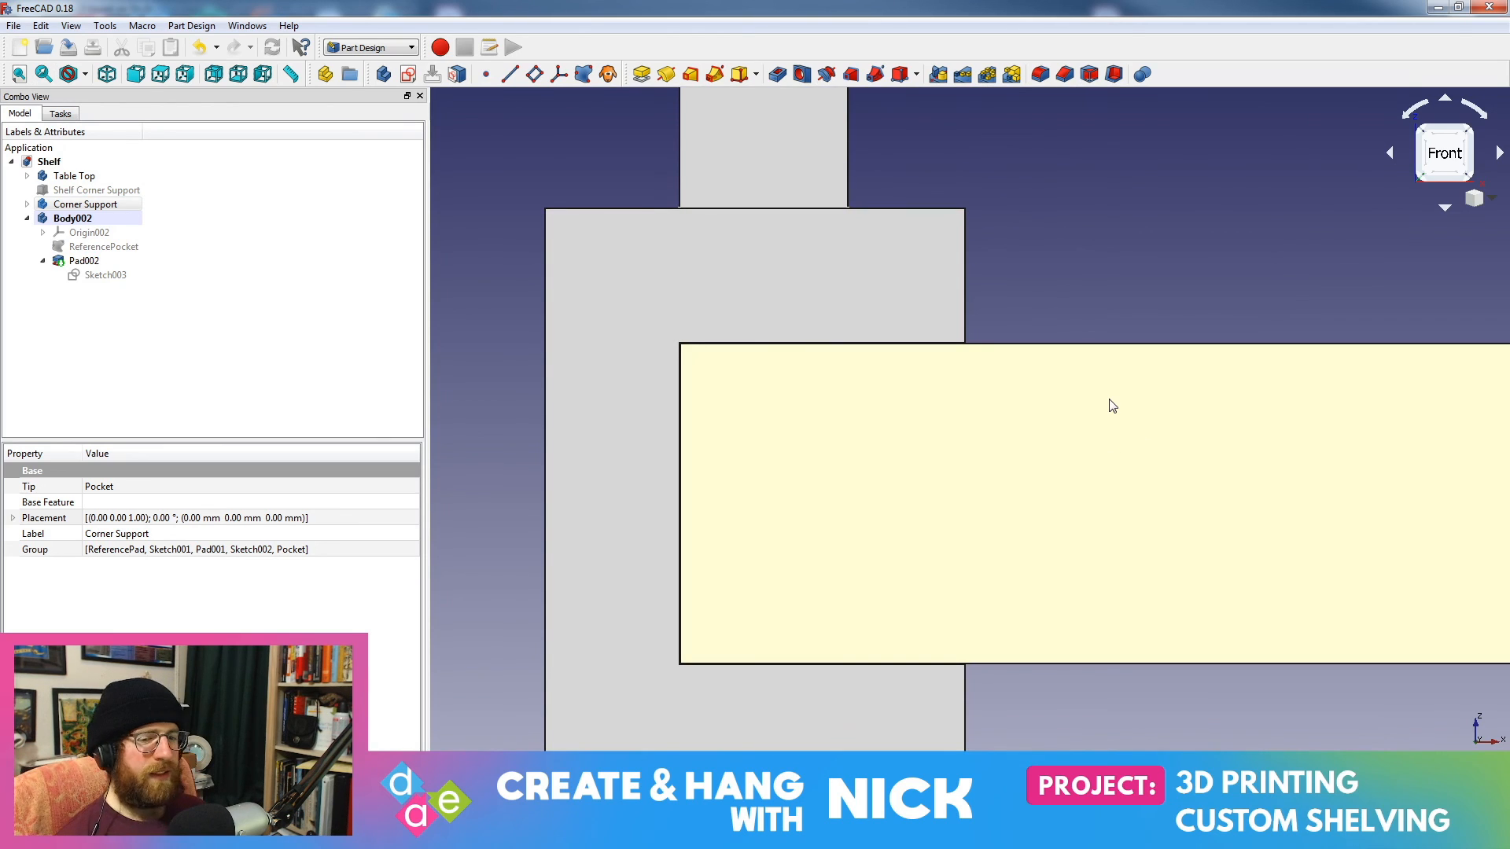
# Step: Review the assembled table top, Corner Support and post at an angle, and save the document
pyautogui.click(61, 115)
pyautogui.click(20, 115)
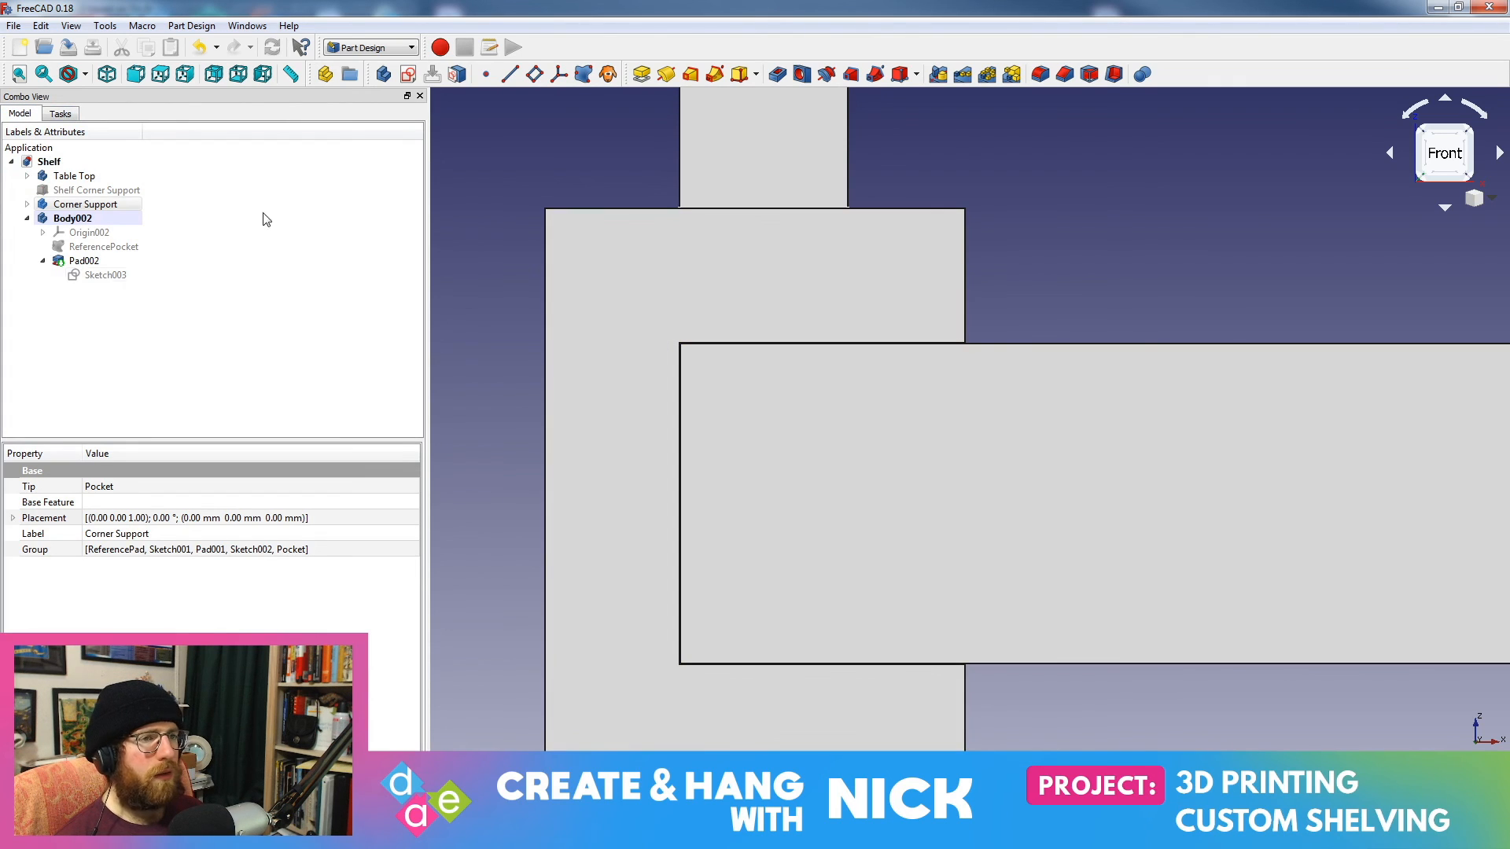
pyautogui.moveTo(748, 253); pyautogui.dragTo(917, 342, button='middle')
pyautogui.scroll(-2, 843, 327)
pyautogui.scroll(-6, 917, 341)
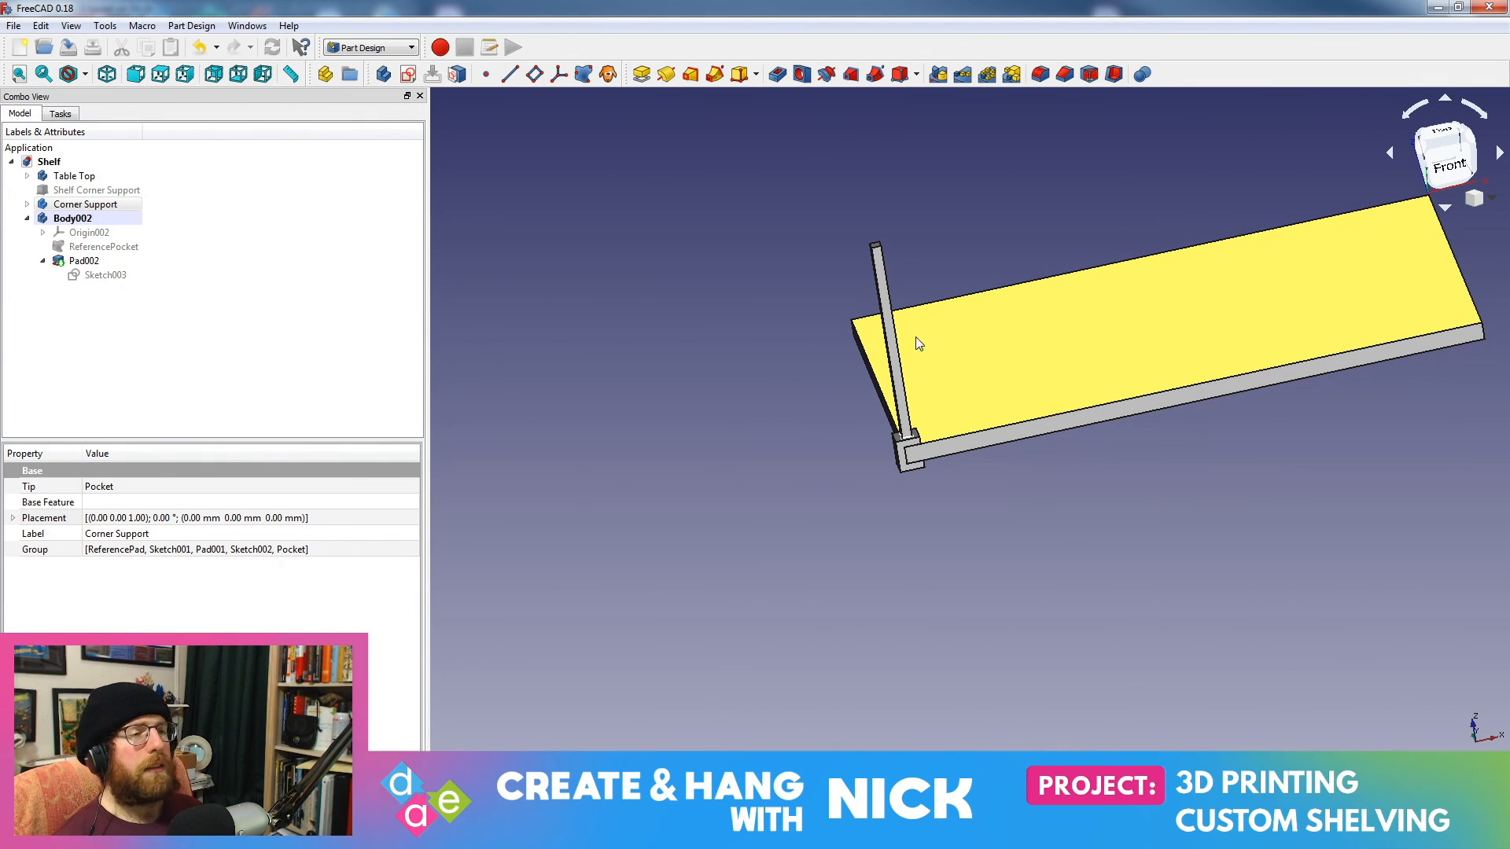
pyautogui.scroll(2, 890, 364)
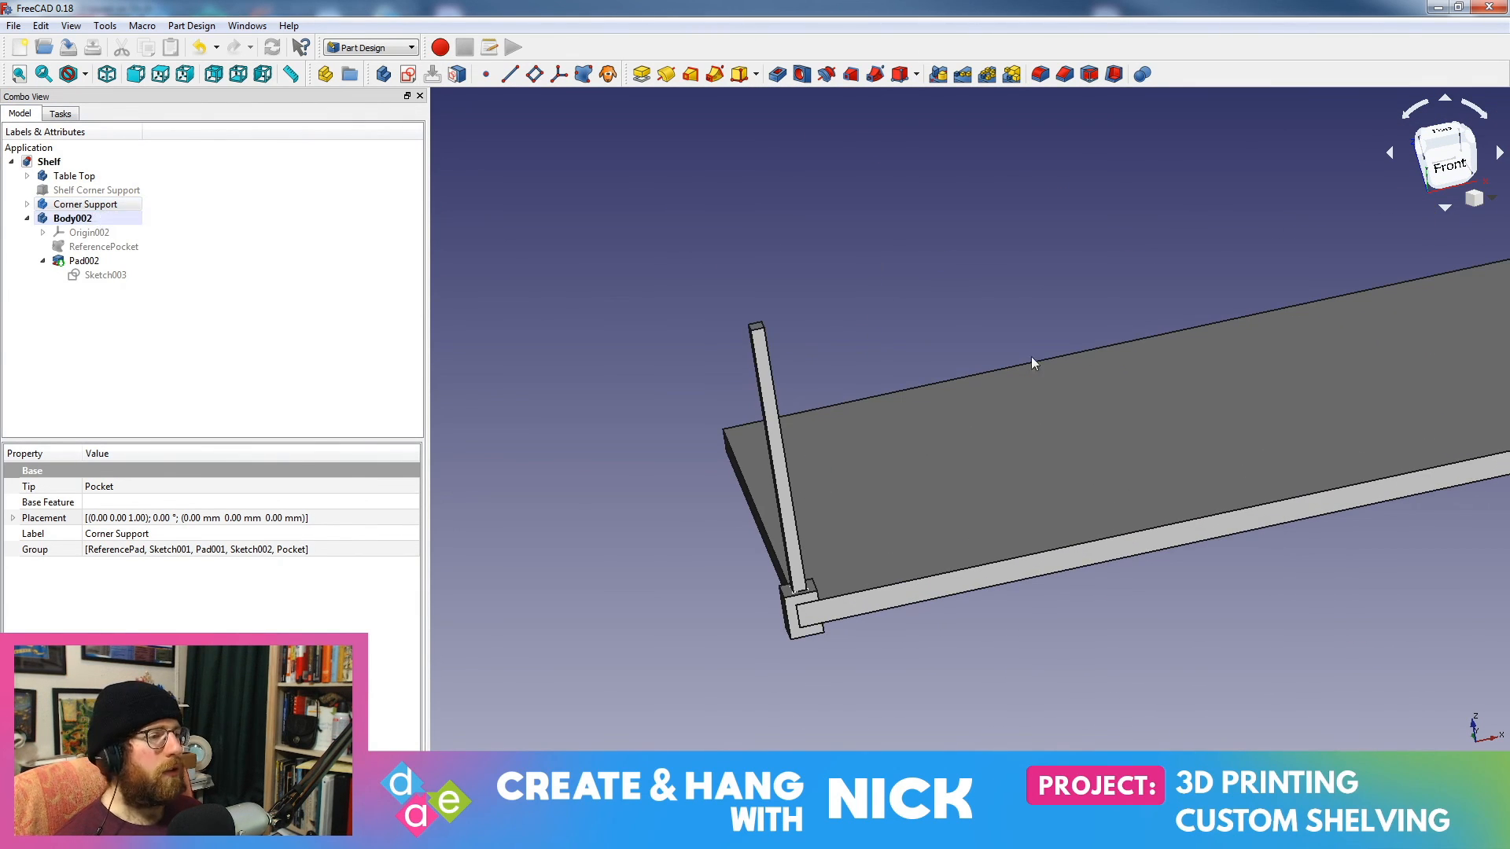
pyautogui.moveTo(1034, 363); pyautogui.dragTo(1051, 341, button='middle')
pyautogui.click(15, 26)
pyautogui.click(48, 128)
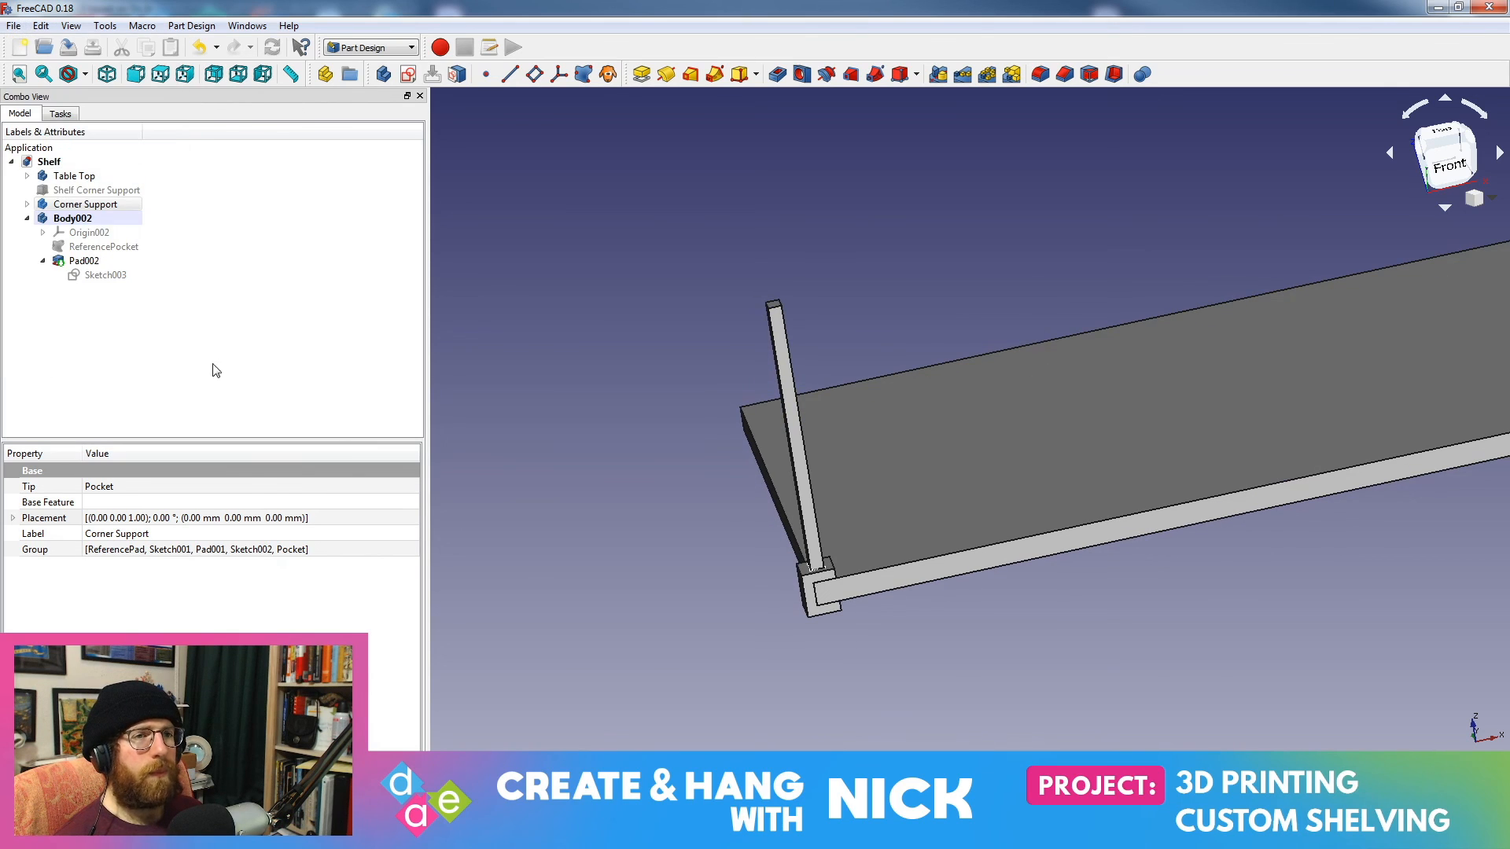
# Step: Examine the post and Corner Support on the table top from several sides, and collapse Body002's contents
pyautogui.moveTo(703, 364); pyautogui.dragTo(668, 305, button='middle')
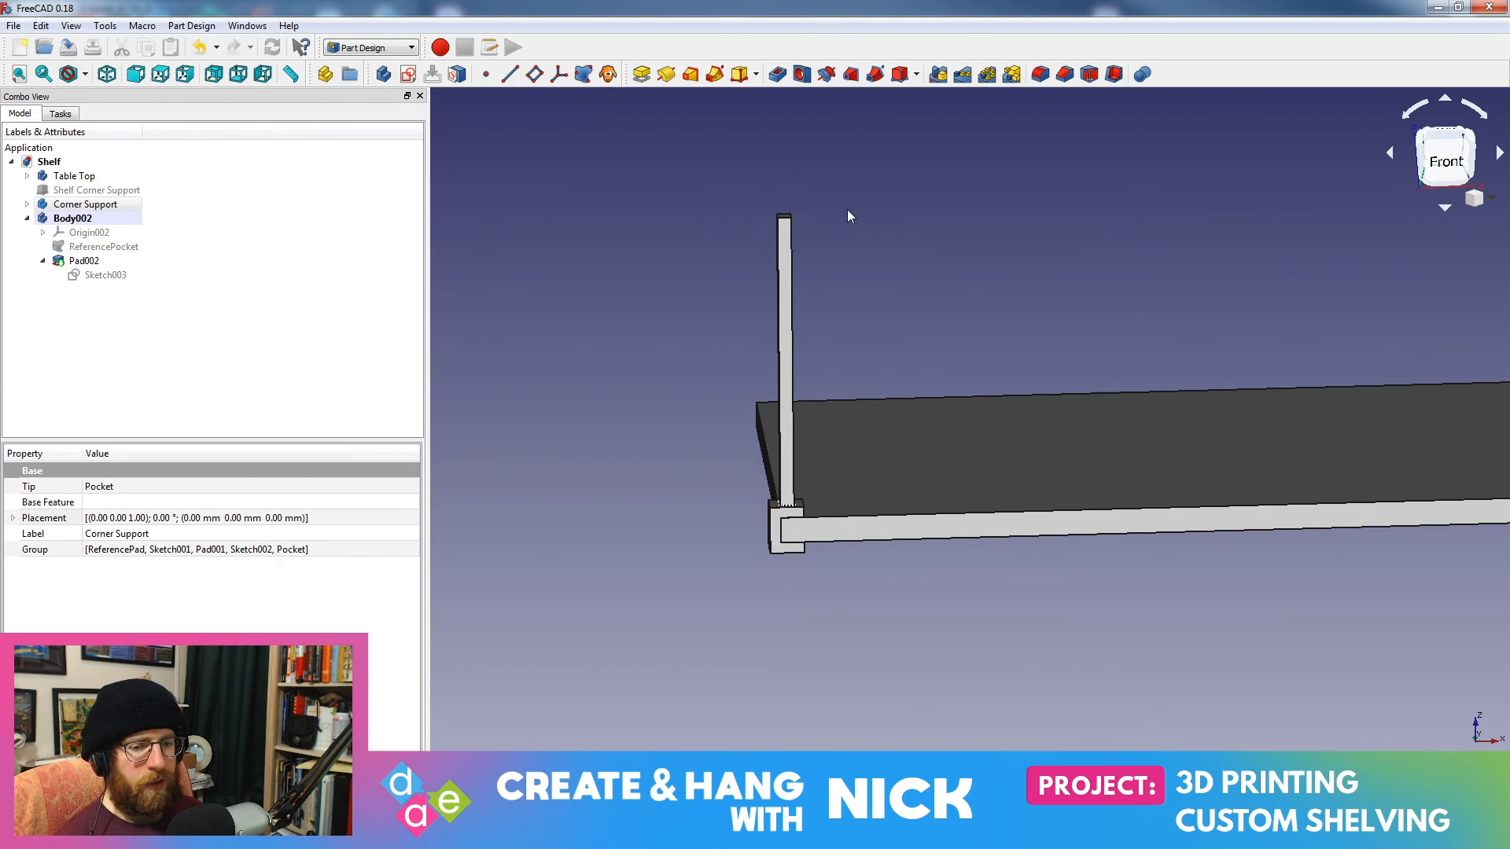
pyautogui.moveTo(902, 582); pyautogui.dragTo(780, 628, button='middle')
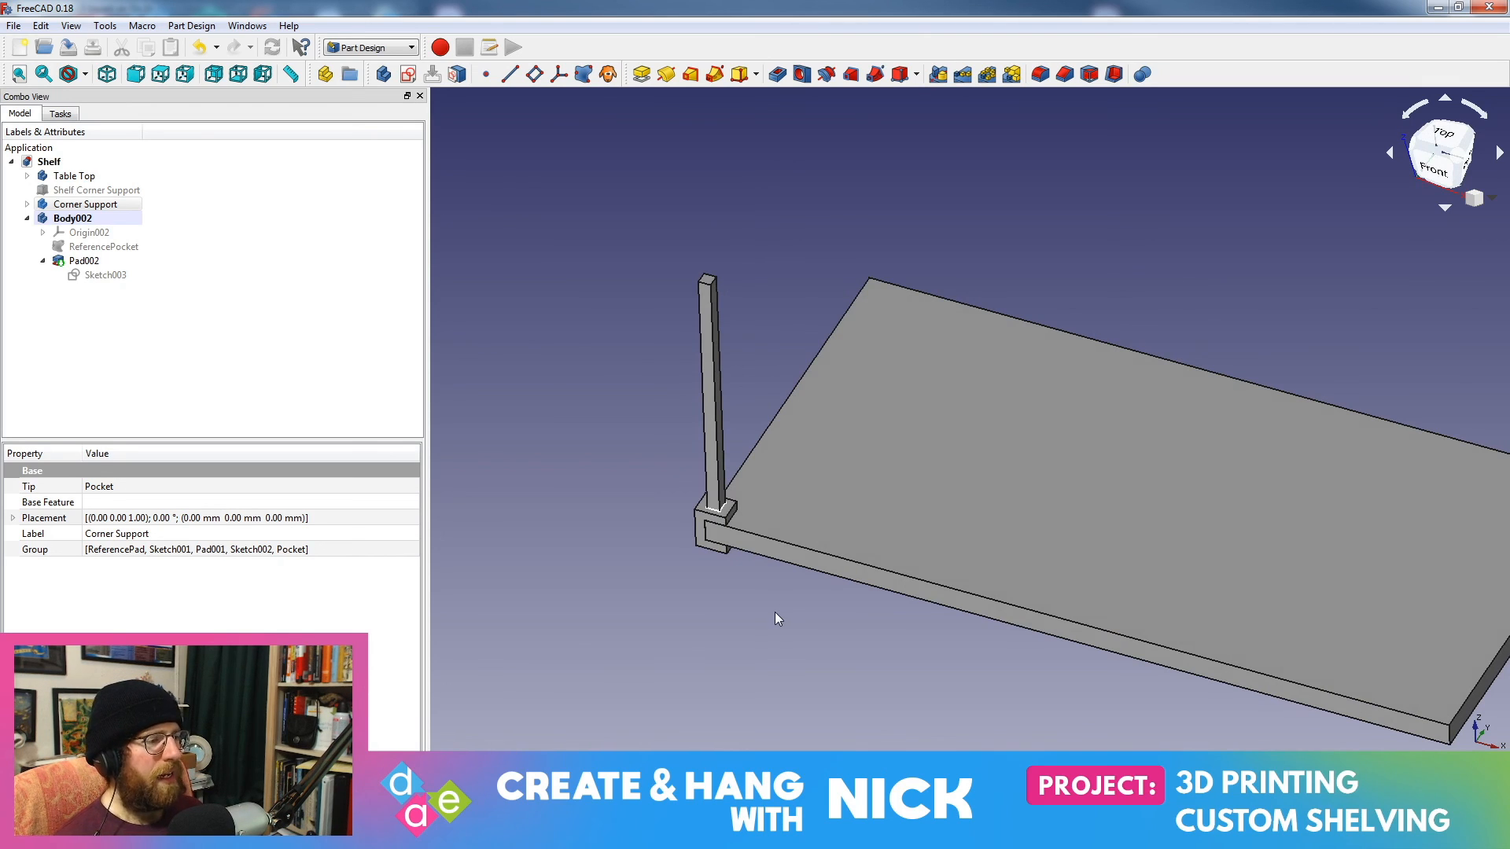
pyautogui.moveTo(775, 611); pyautogui.dragTo(734, 310, button='middle')
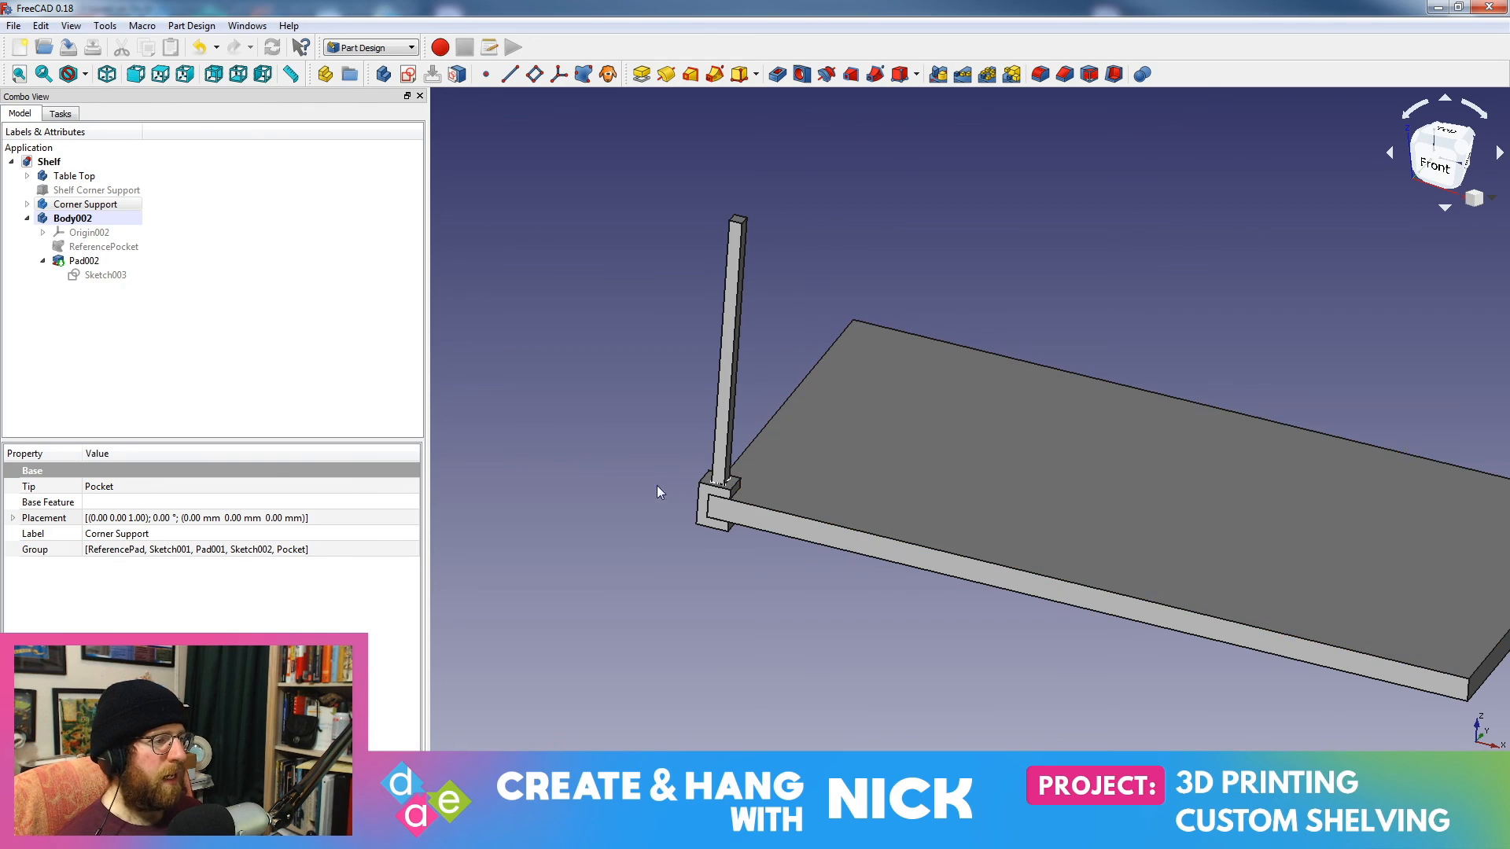
pyautogui.moveTo(826, 610); pyautogui.dragTo(1258, 540, button='middle')
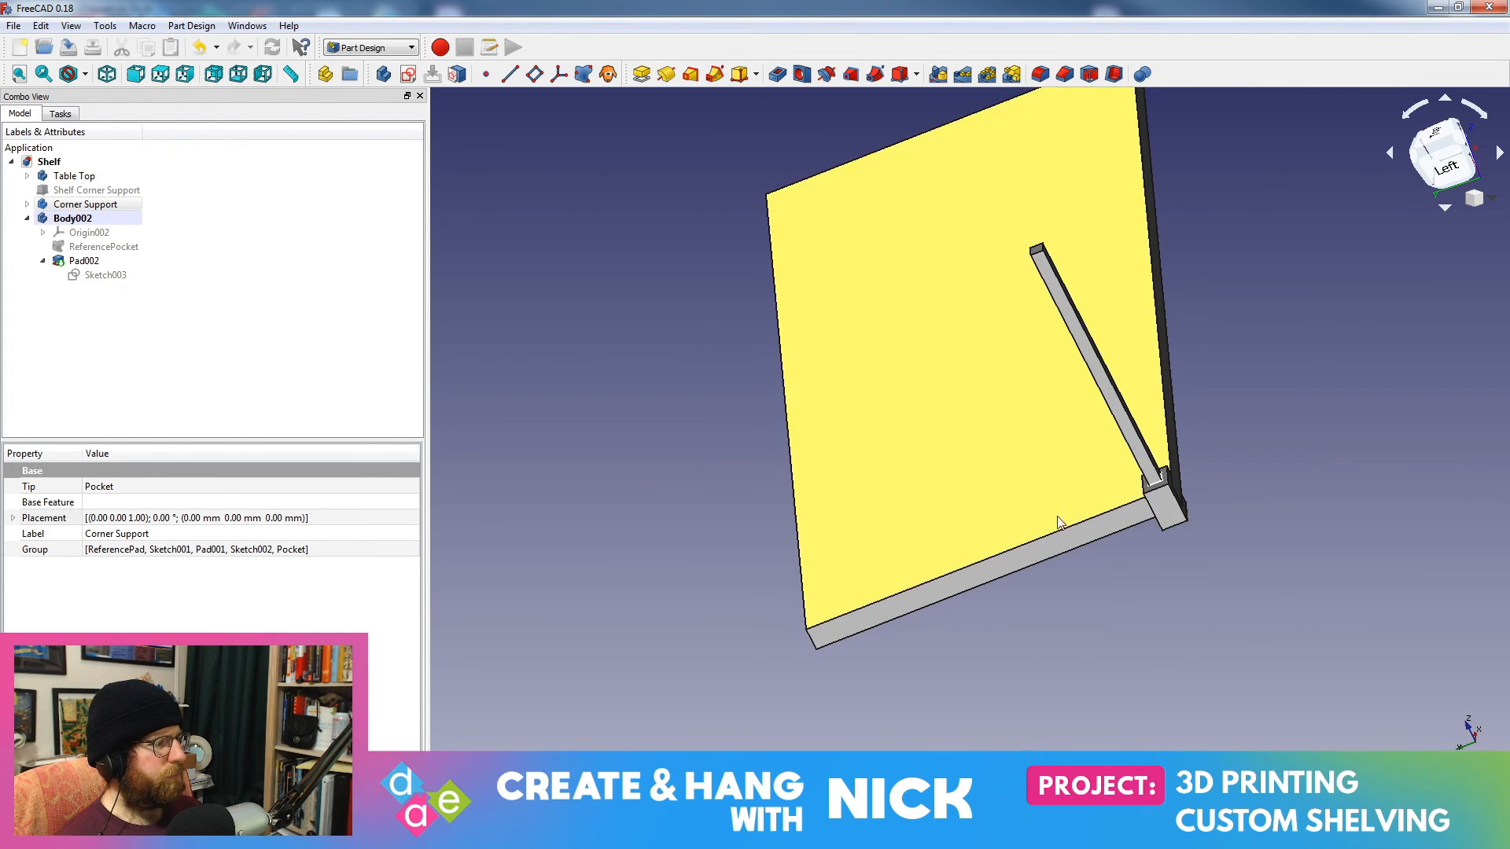
pyautogui.moveTo(805, 677); pyautogui.dragTo(1079, 616, button='middle')
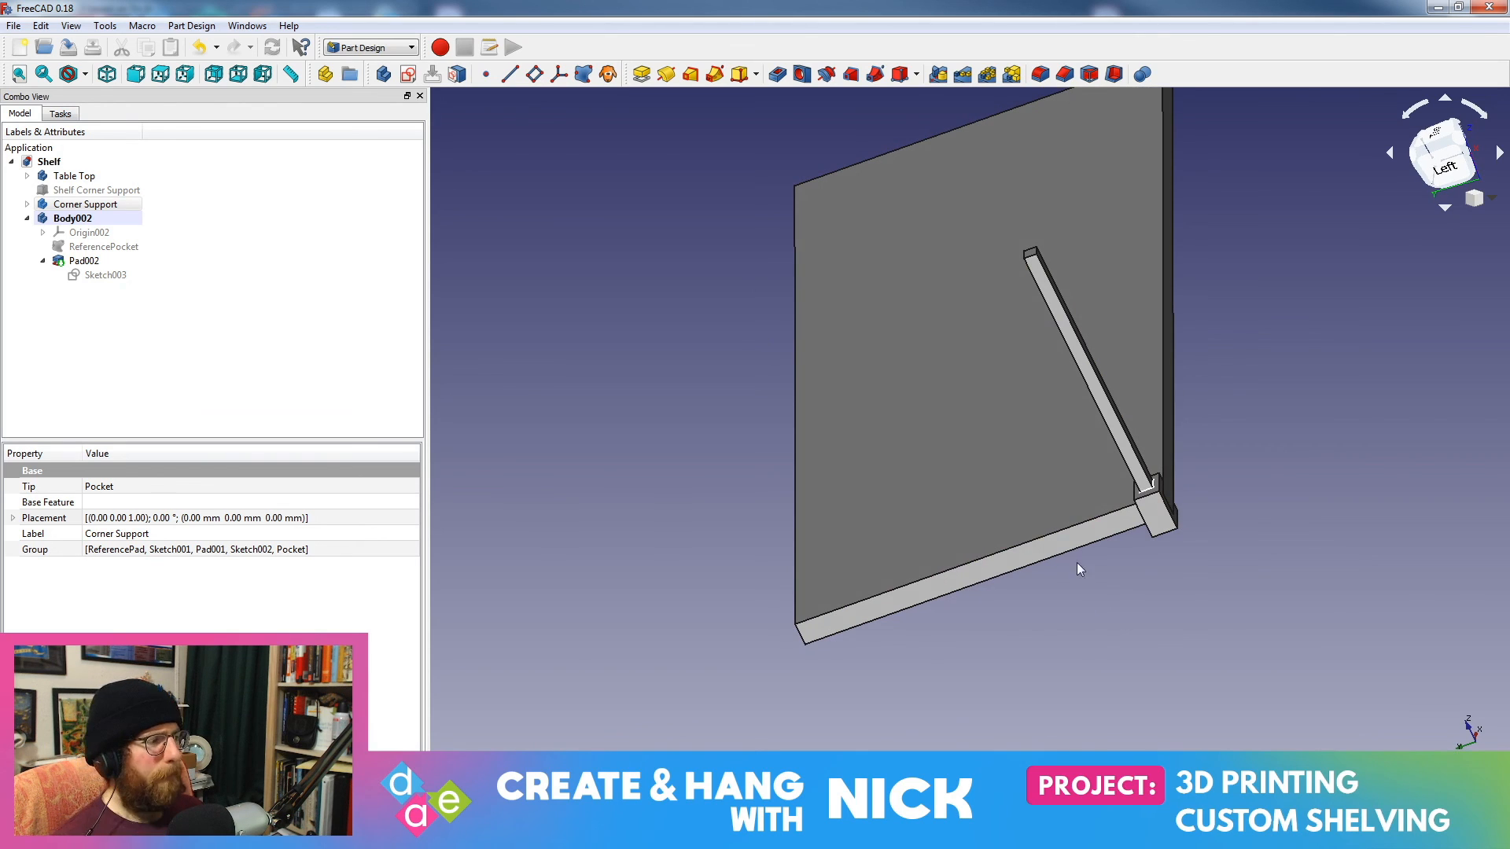
pyautogui.moveTo(1077, 563); pyautogui.dragTo(986, 568, button='middle')
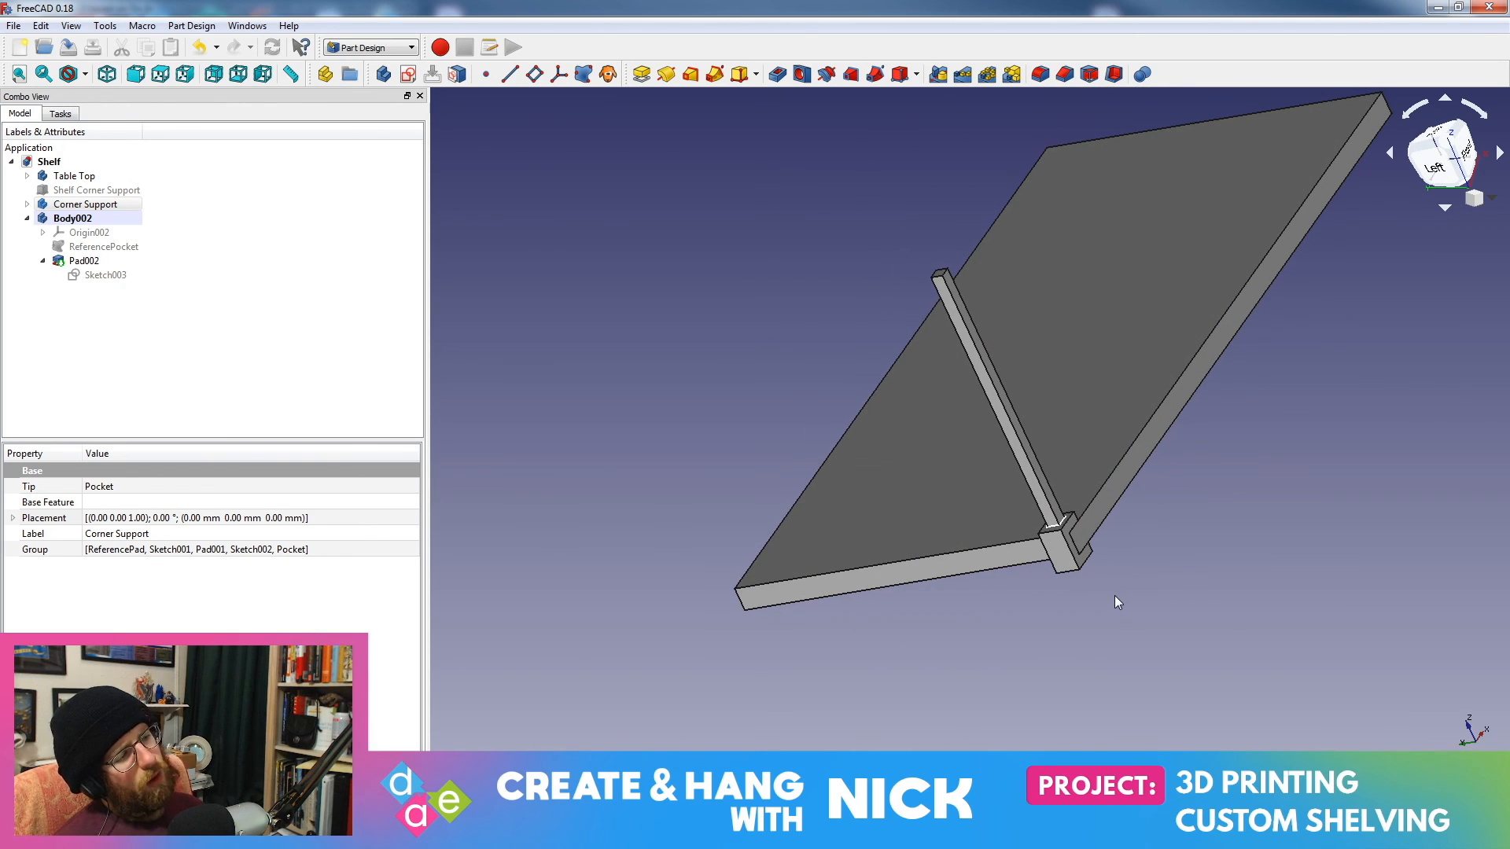
pyautogui.moveTo(786, 581); pyautogui.dragTo(1017, 398, button='middle')
pyautogui.scroll(4, 1007, 547)
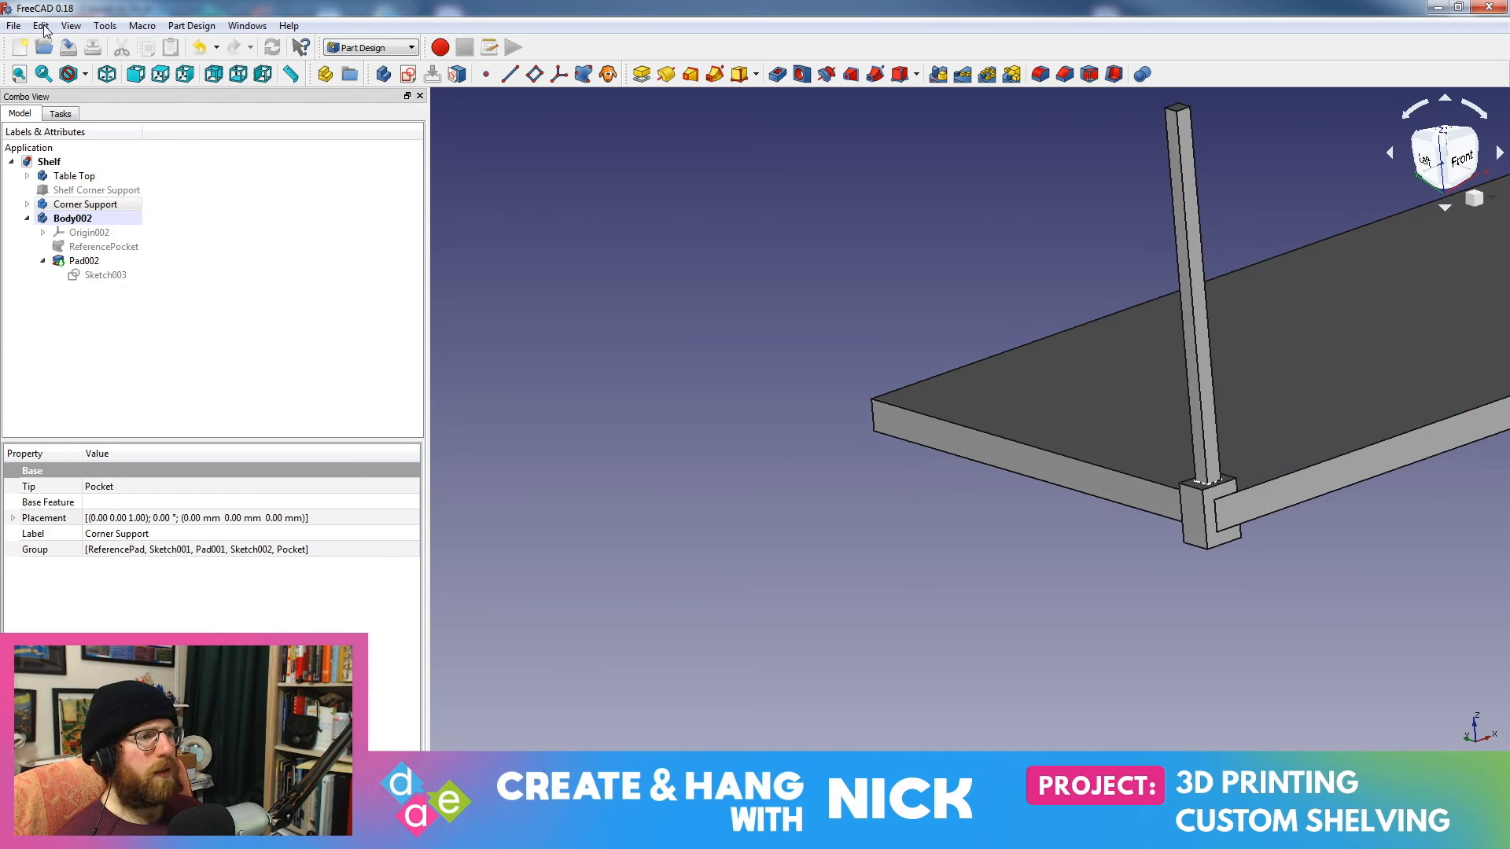
pyautogui.click(27, 218)
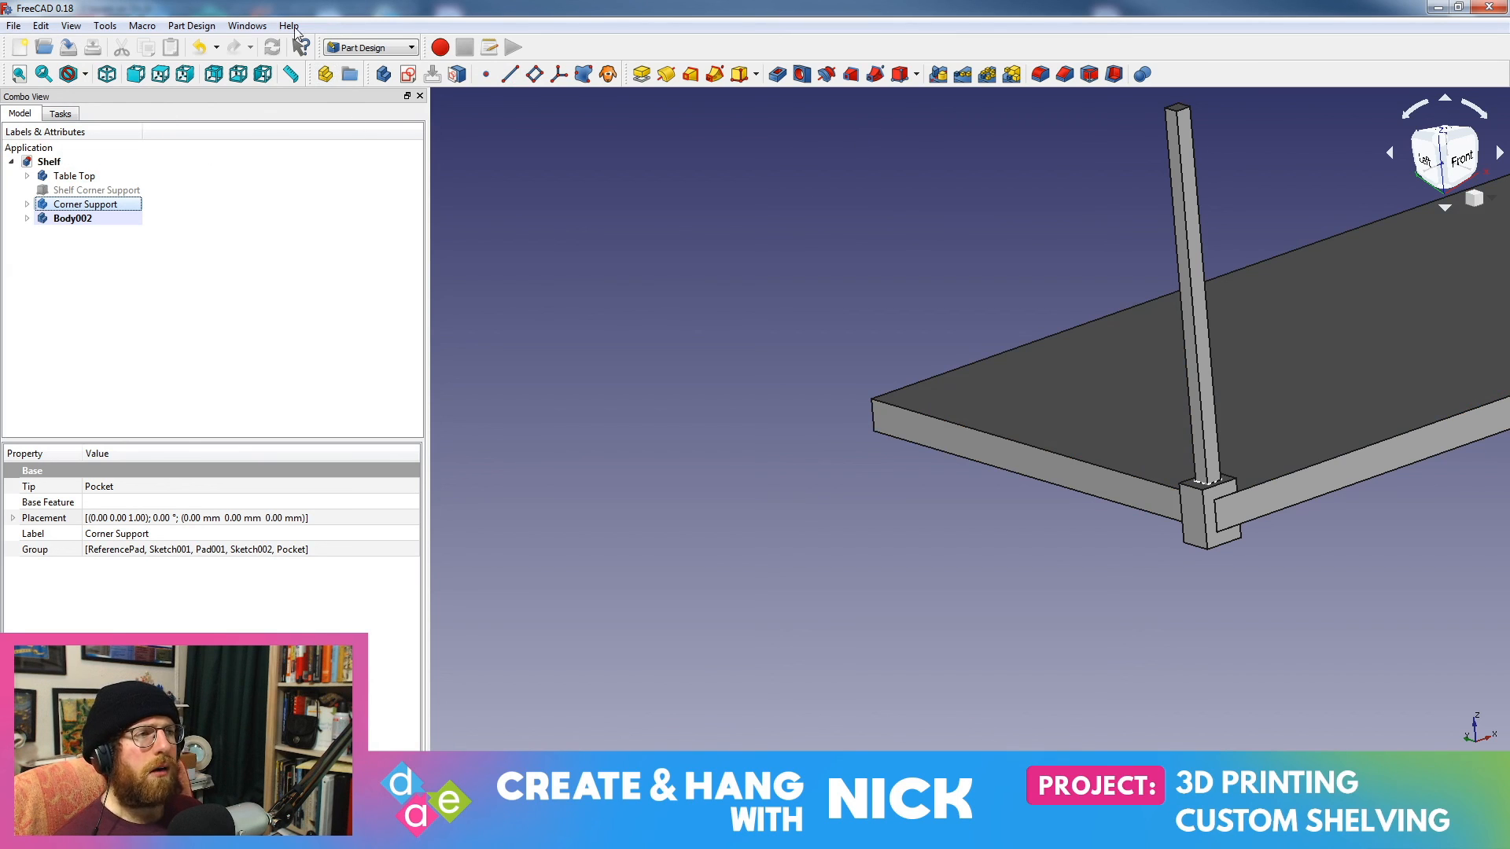
# Step: Try to measure a distance along the upper edge of the table top's short side and select the resulting measurement
pyautogui.moveTo(1105, 437); pyautogui.dragTo(922, 491, button='middle')
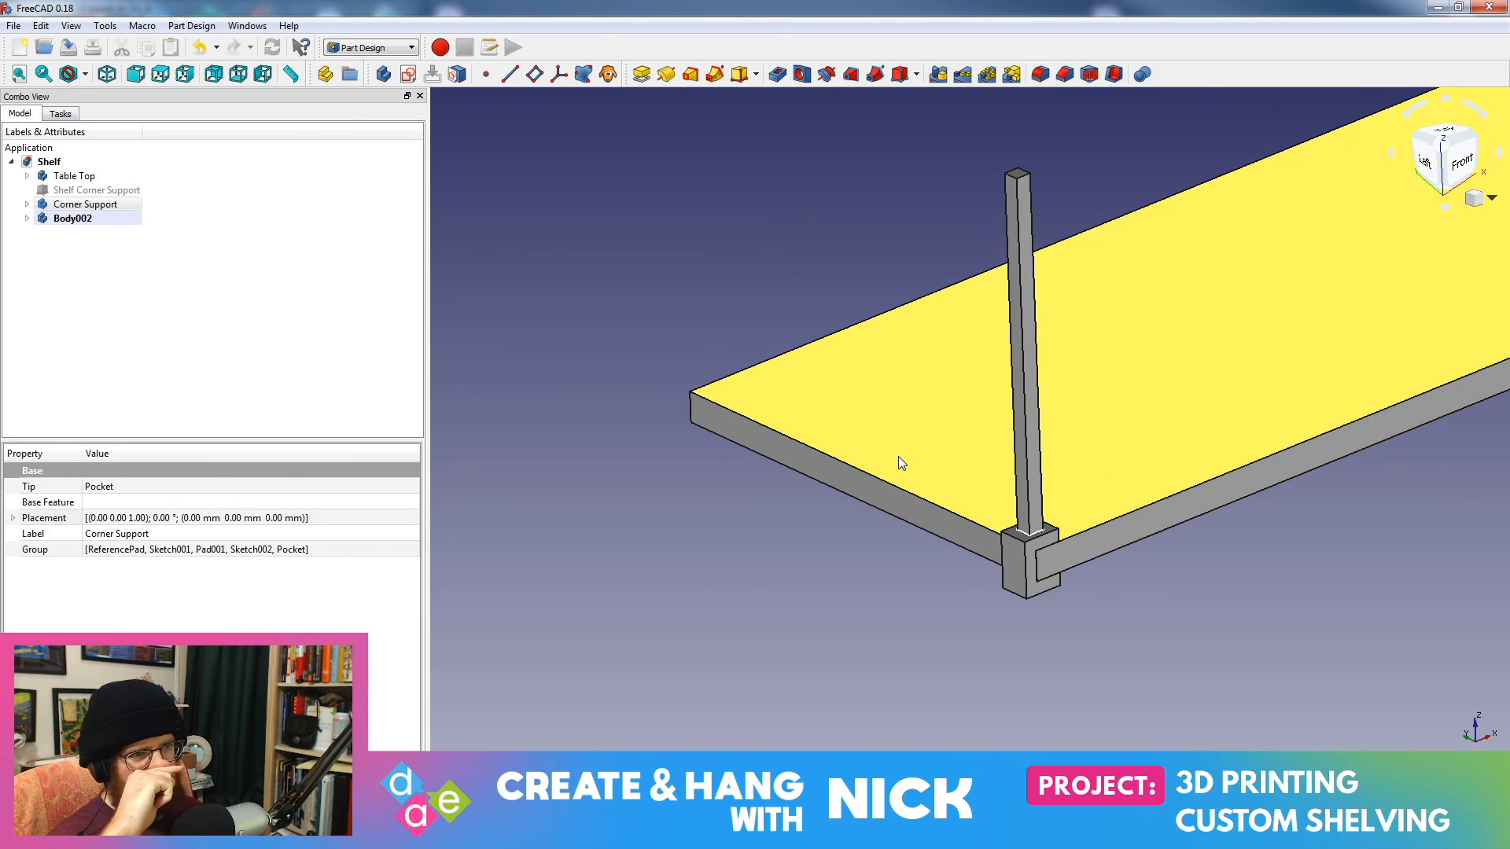
pyautogui.click(293, 74)
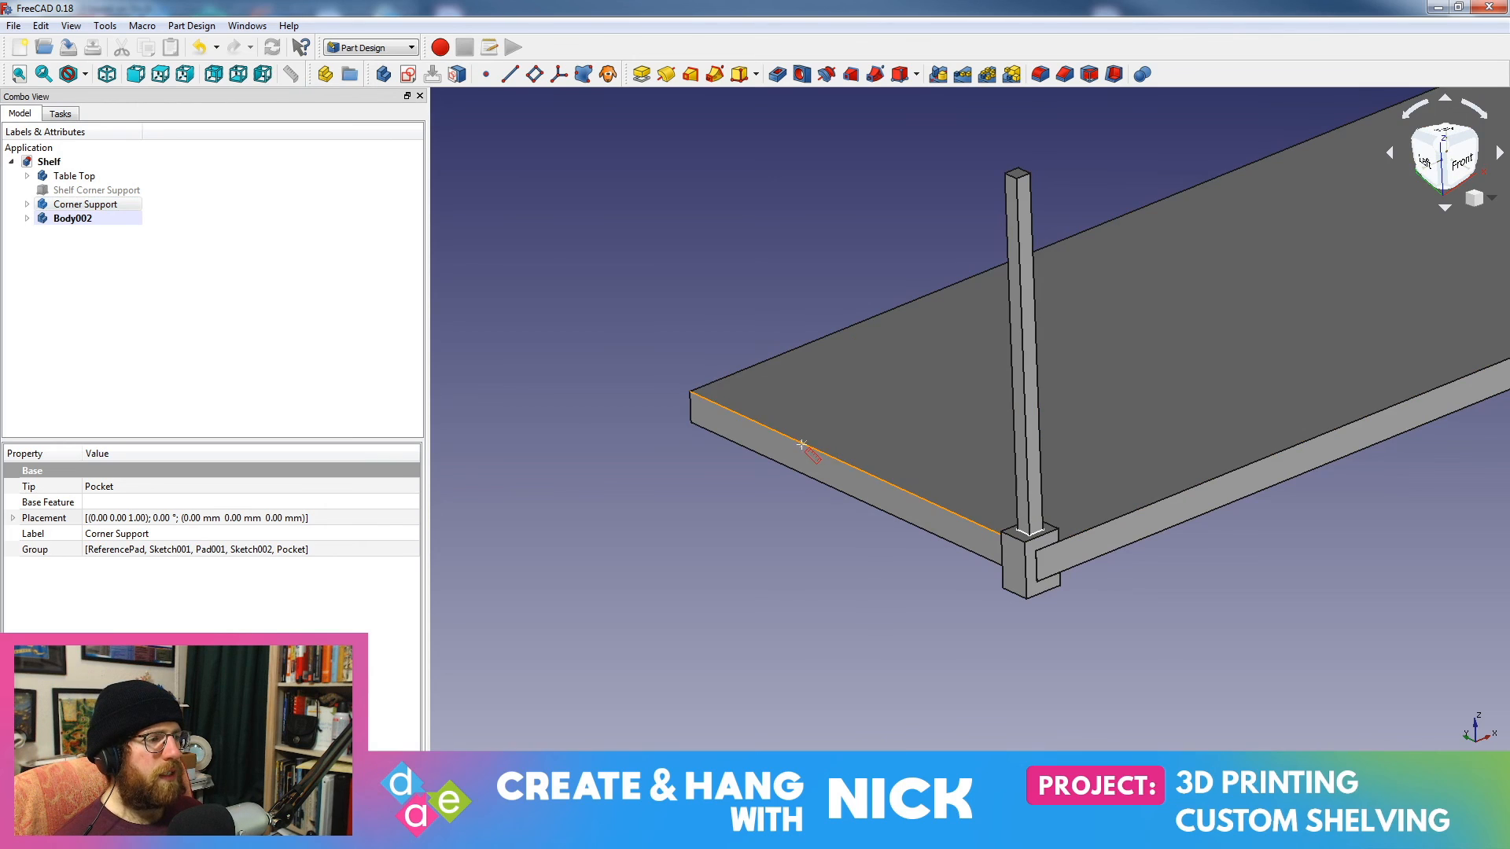
pyautogui.click(706, 403)
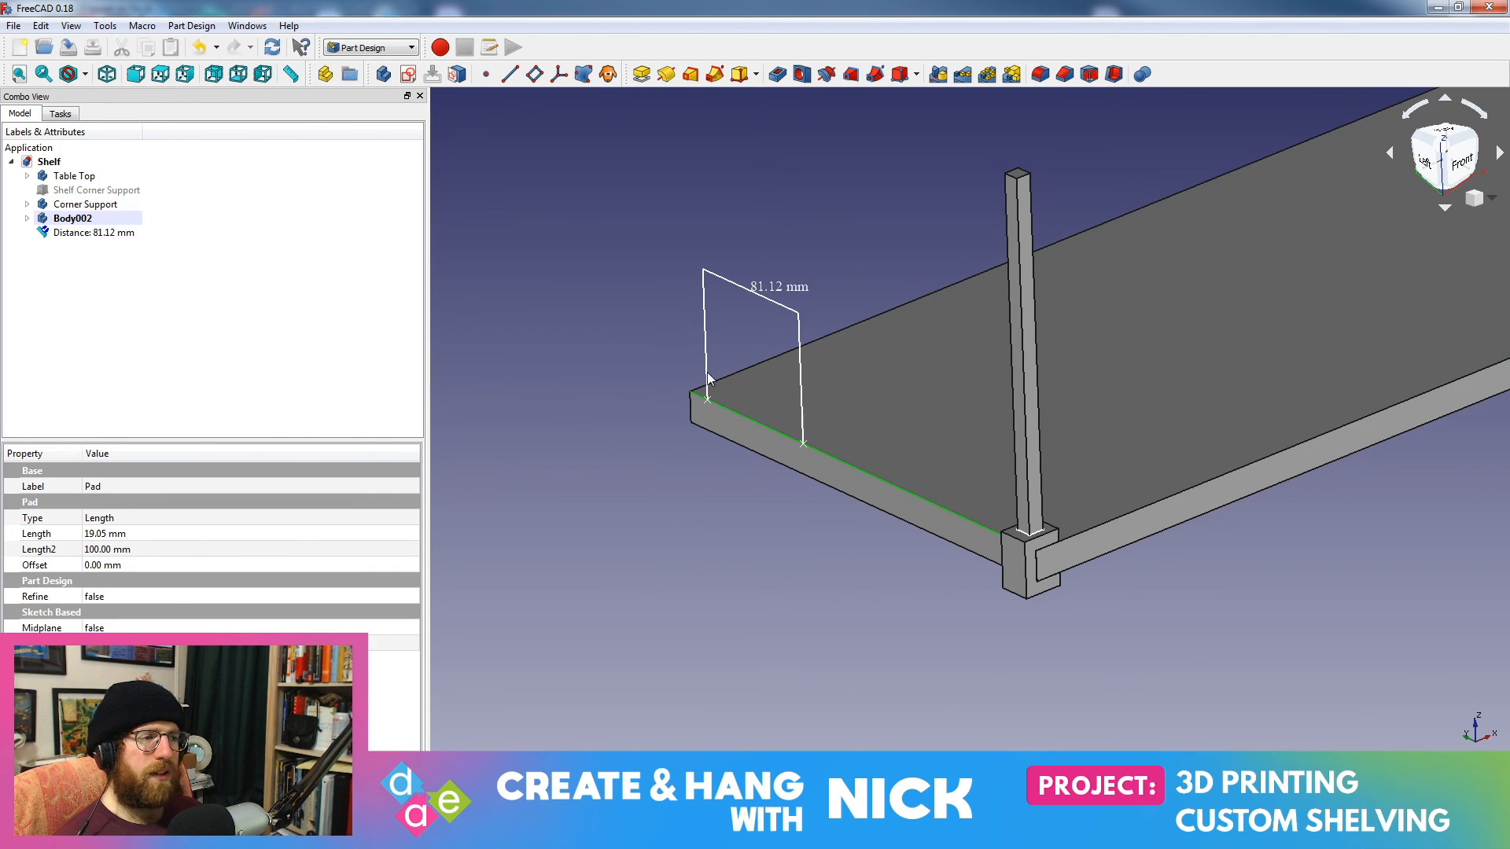
pyautogui.click(696, 401)
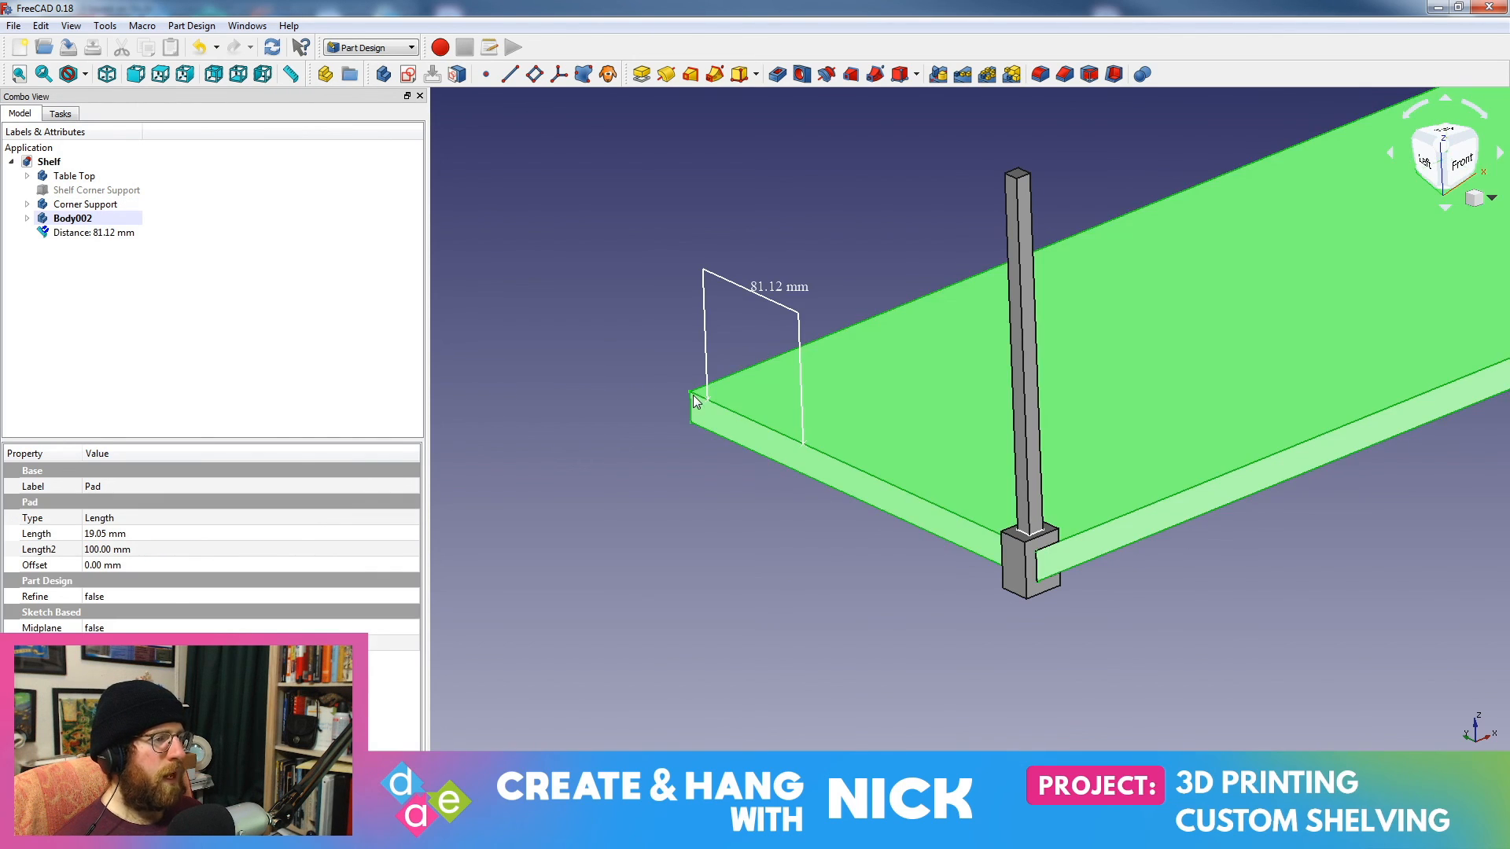
pyautogui.click(764, 293)
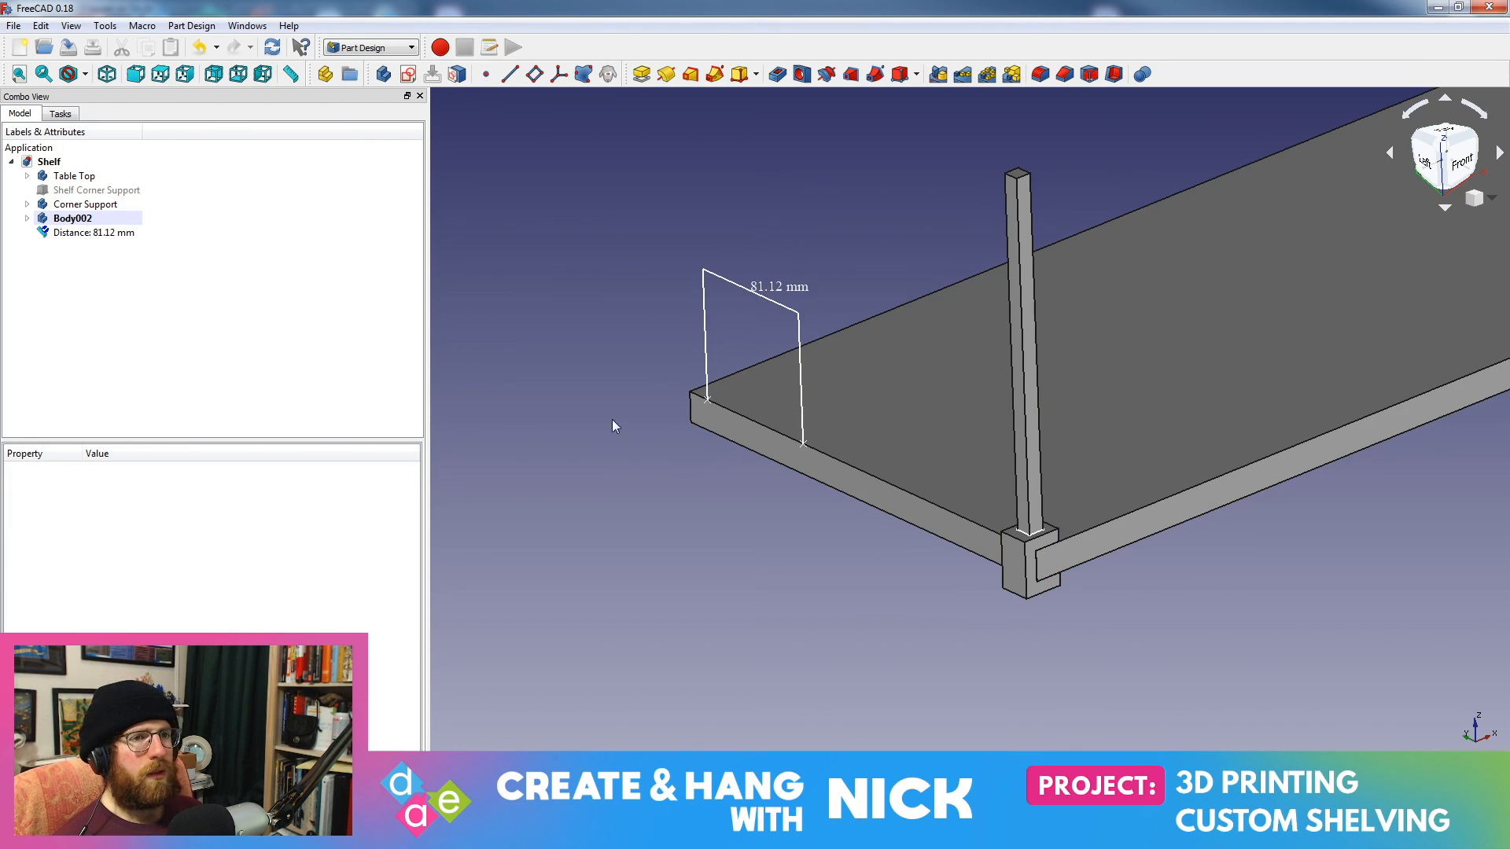
pyautogui.click(72, 235)
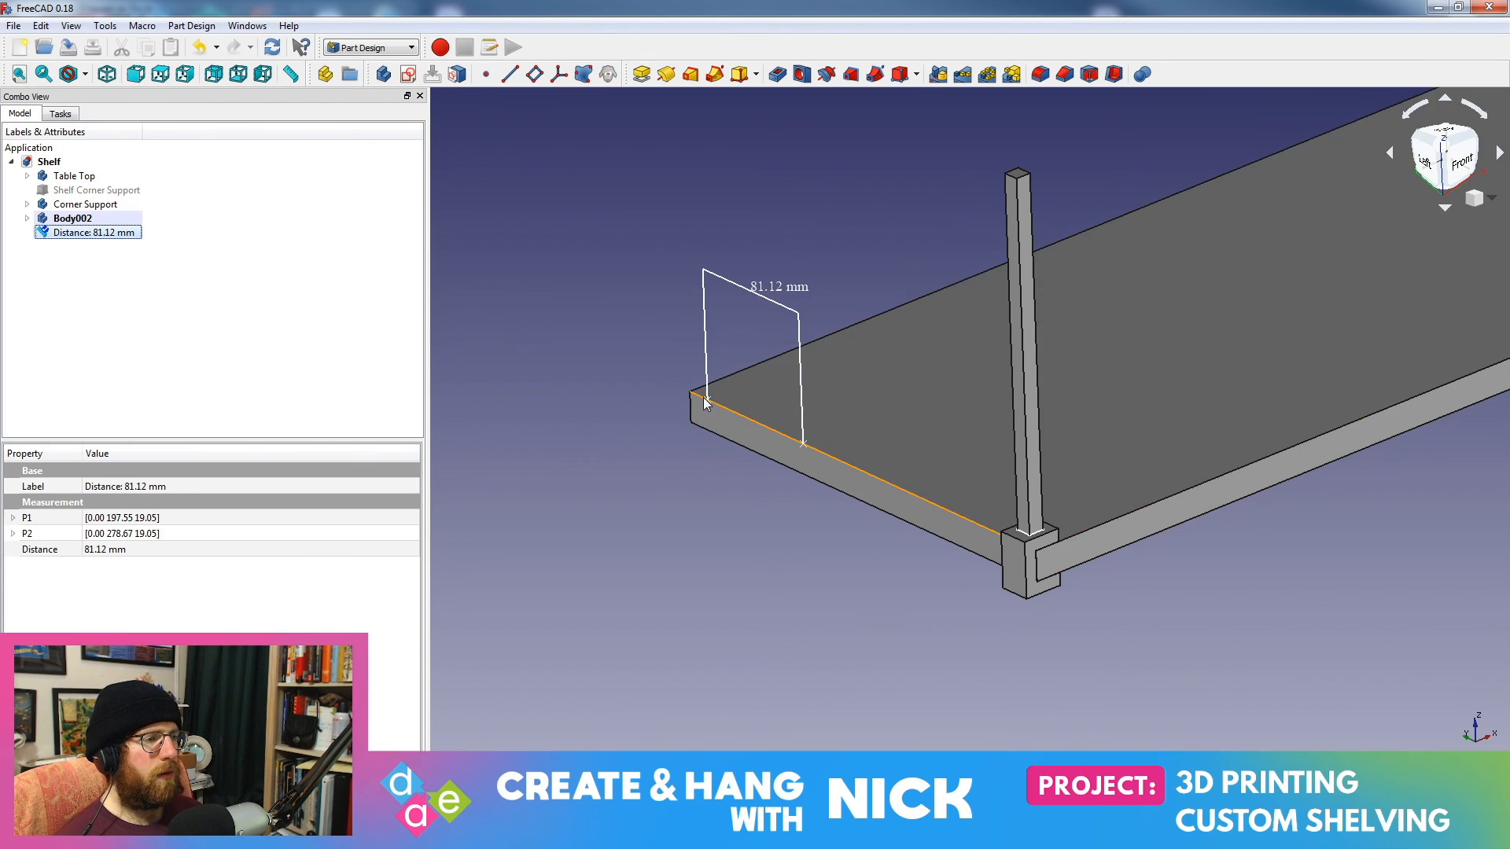
# Step: Inspect the distance measurement's end points on the table top's edge and delete the measurement
pyautogui.scroll(5, 705, 469)
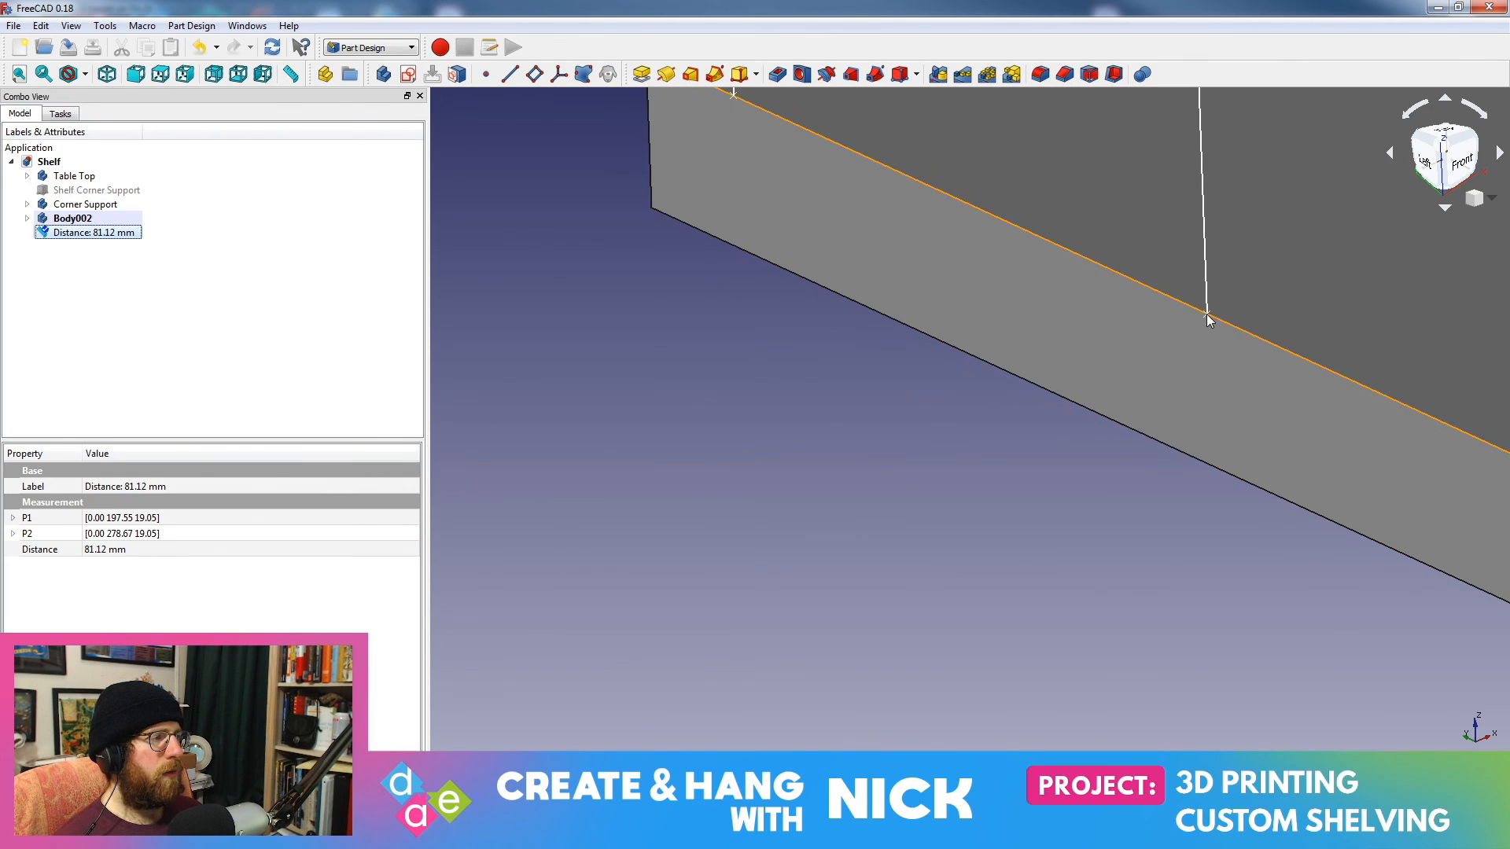
pyautogui.click(1168, 331)
pyautogui.click(623, 379)
pyautogui.scroll(-5, 623, 379)
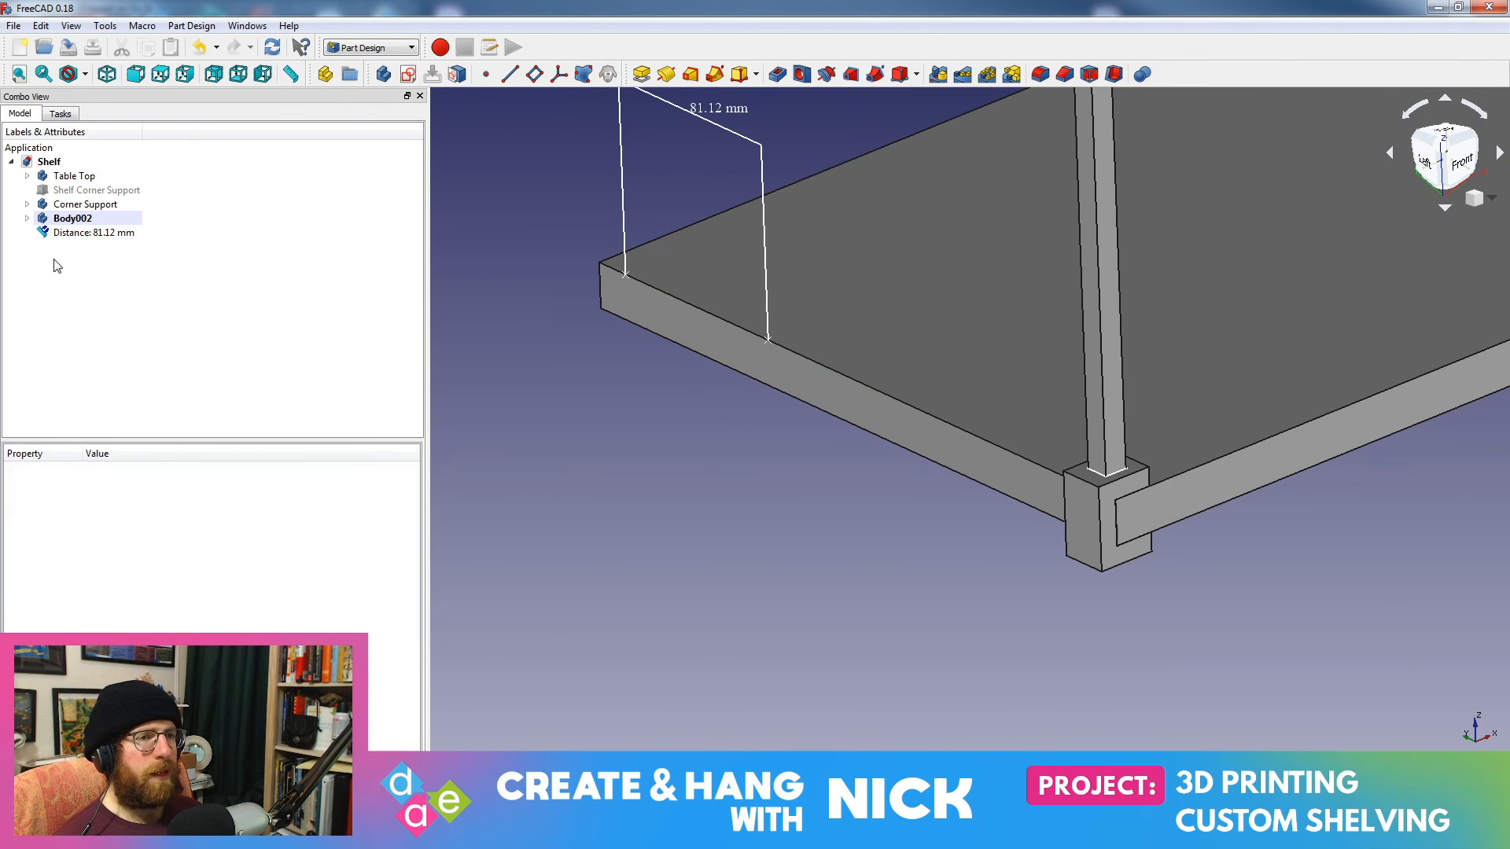
pyautogui.click(63, 237)
pyautogui.press('Delete')
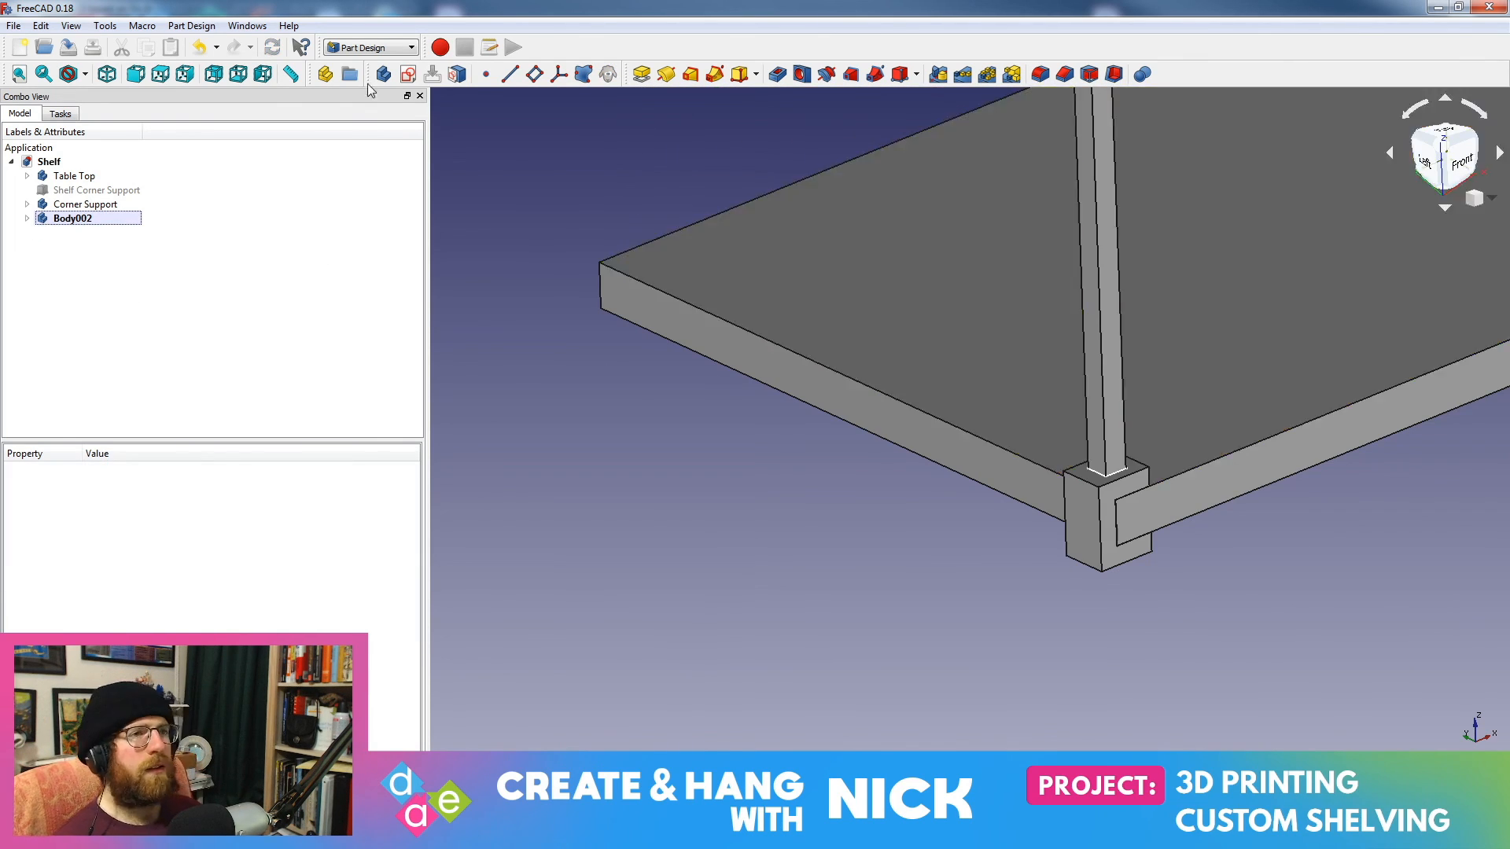
# Step: Measure the linear distance between the end points of the table top's short upper edge in the Part workbench, and clear the measurement
pyautogui.click(370, 48)
pyautogui.click(368, 201)
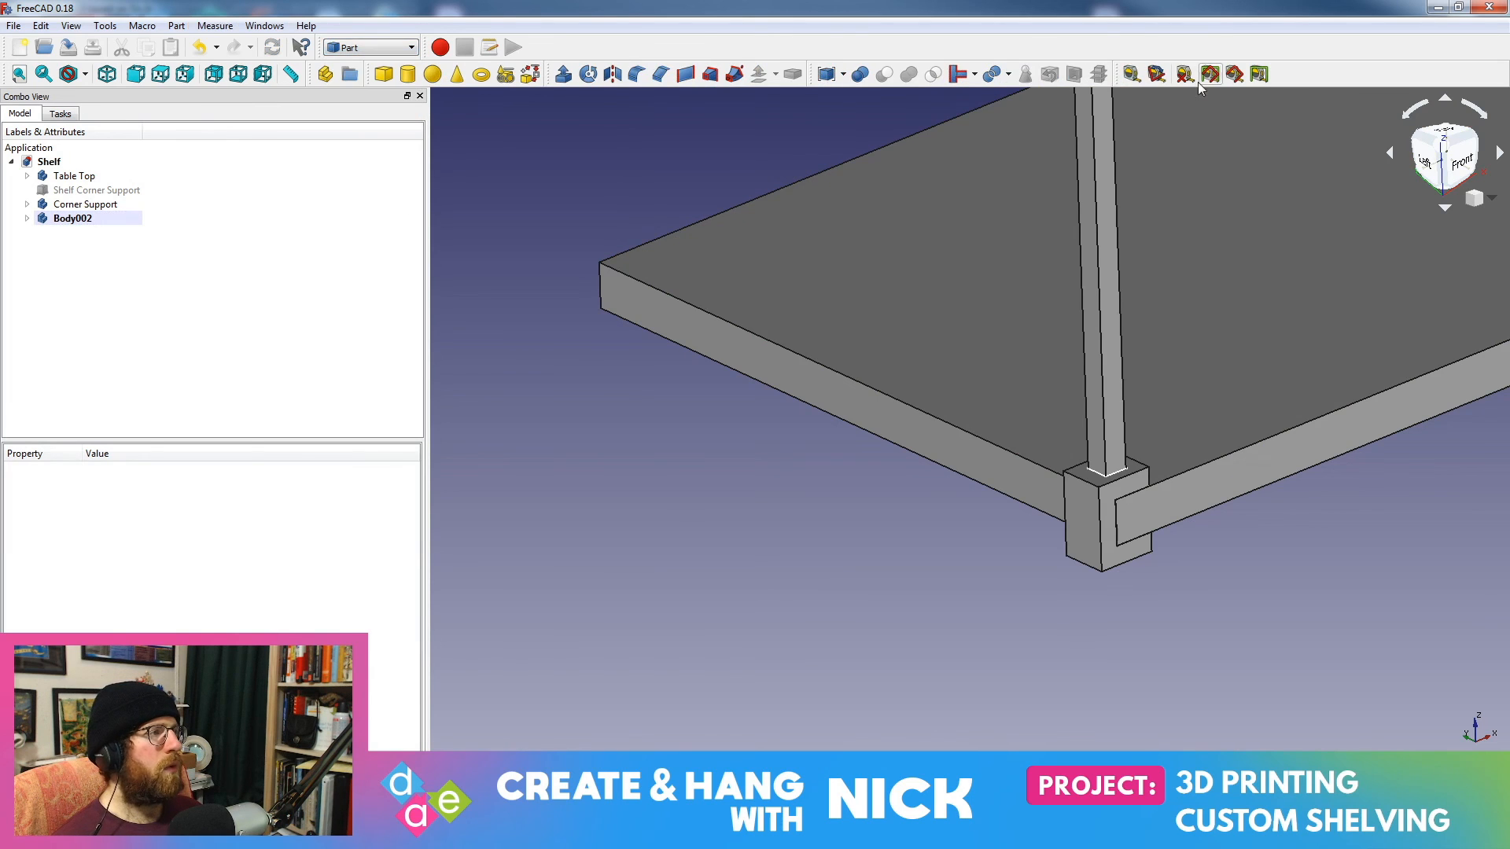
pyautogui.click(1132, 74)
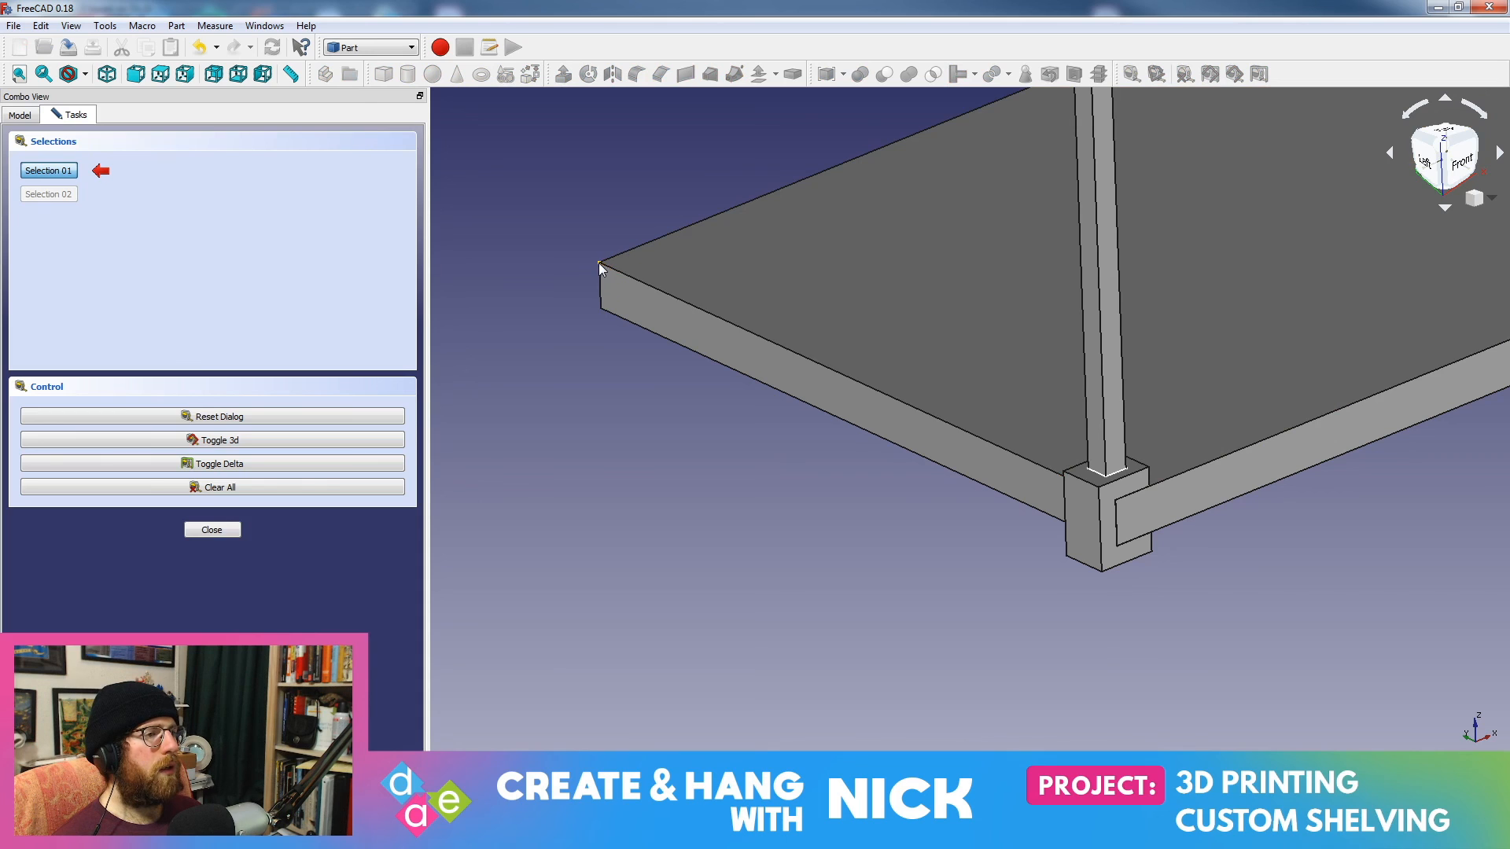
pyautogui.click(600, 269)
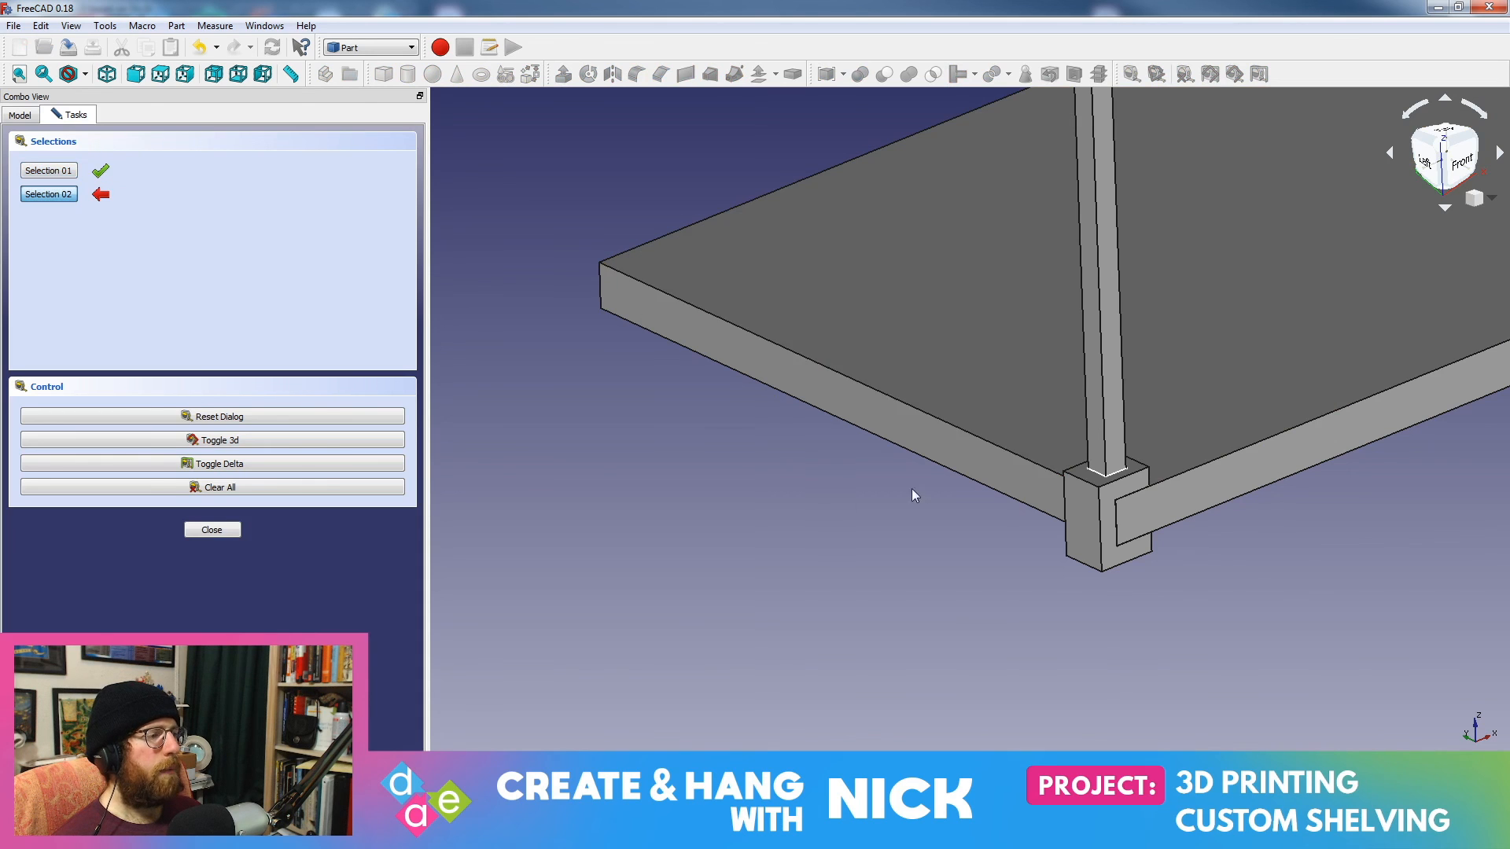
pyautogui.click(1117, 504)
pyautogui.moveTo(875, 586); pyautogui.dragTo(1117, 530, button='middle')
pyautogui.moveTo(1150, 472); pyautogui.dragTo(793, 540, button='middle')
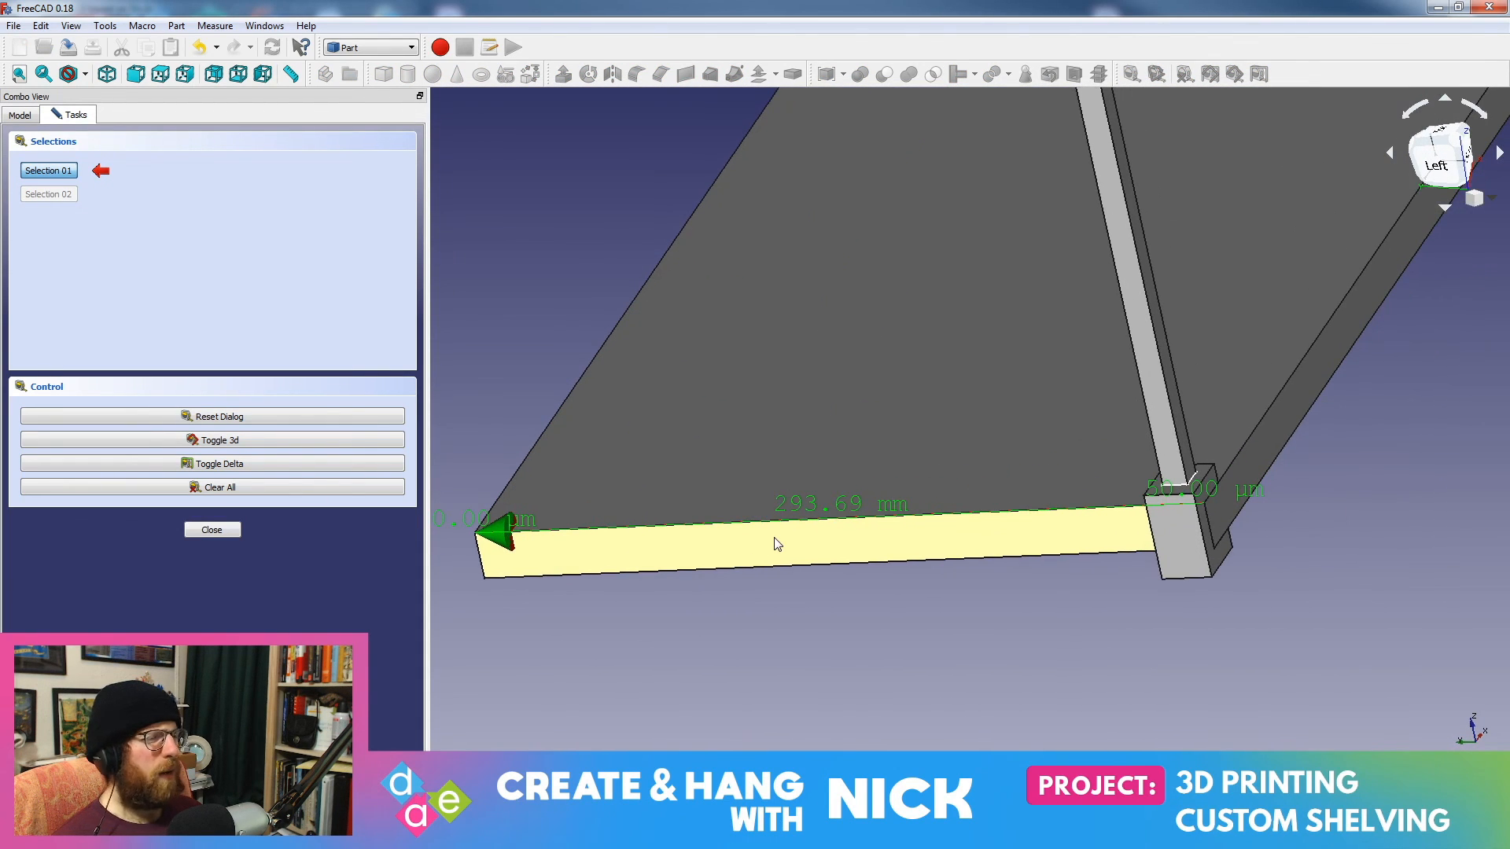
pyautogui.moveTo(643, 563); pyautogui.dragTo(649, 592, button='middle')
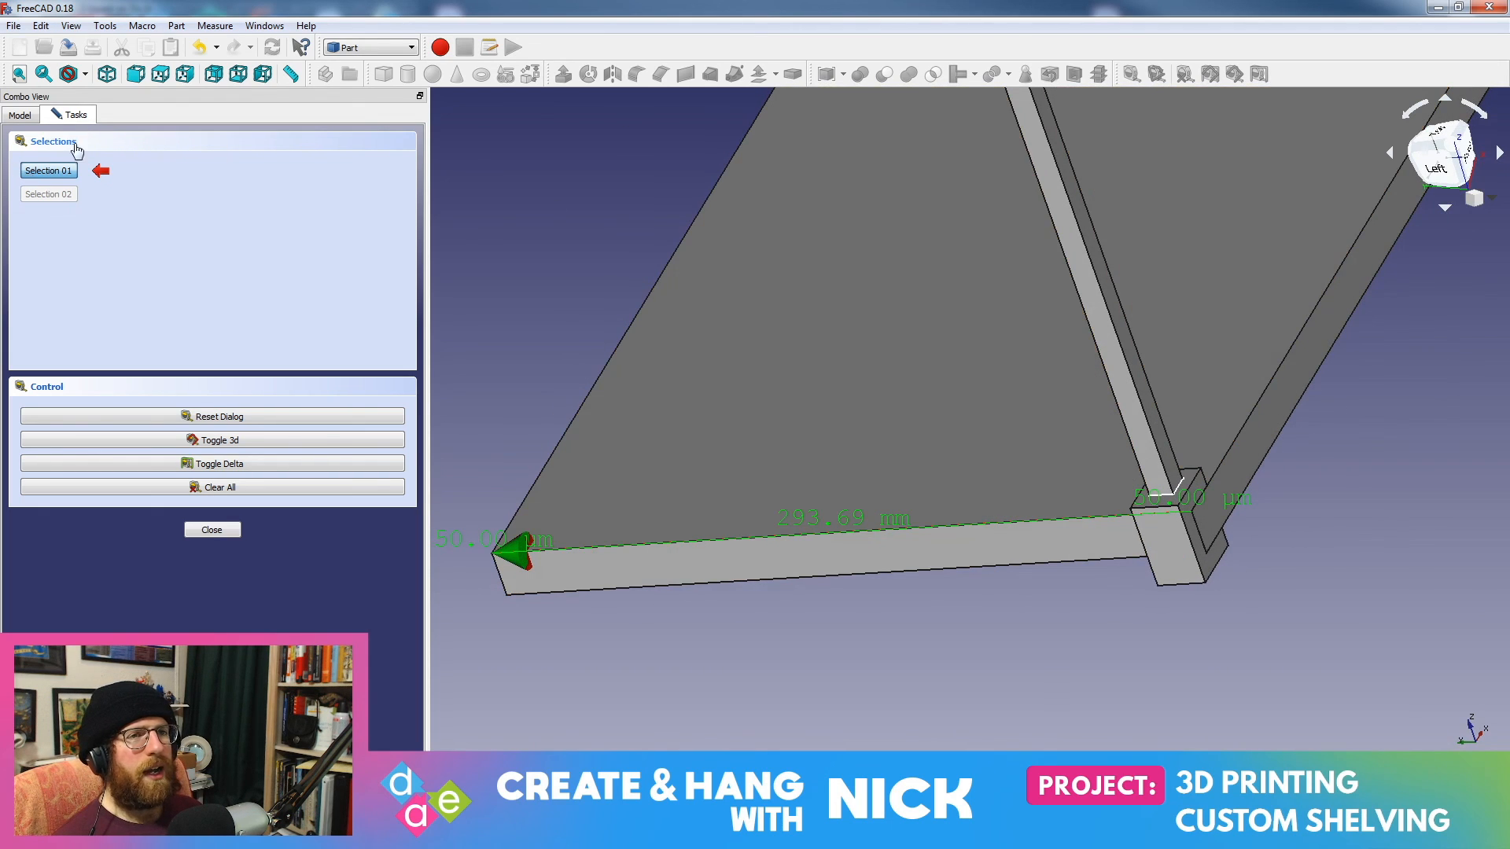
pyautogui.click(204, 487)
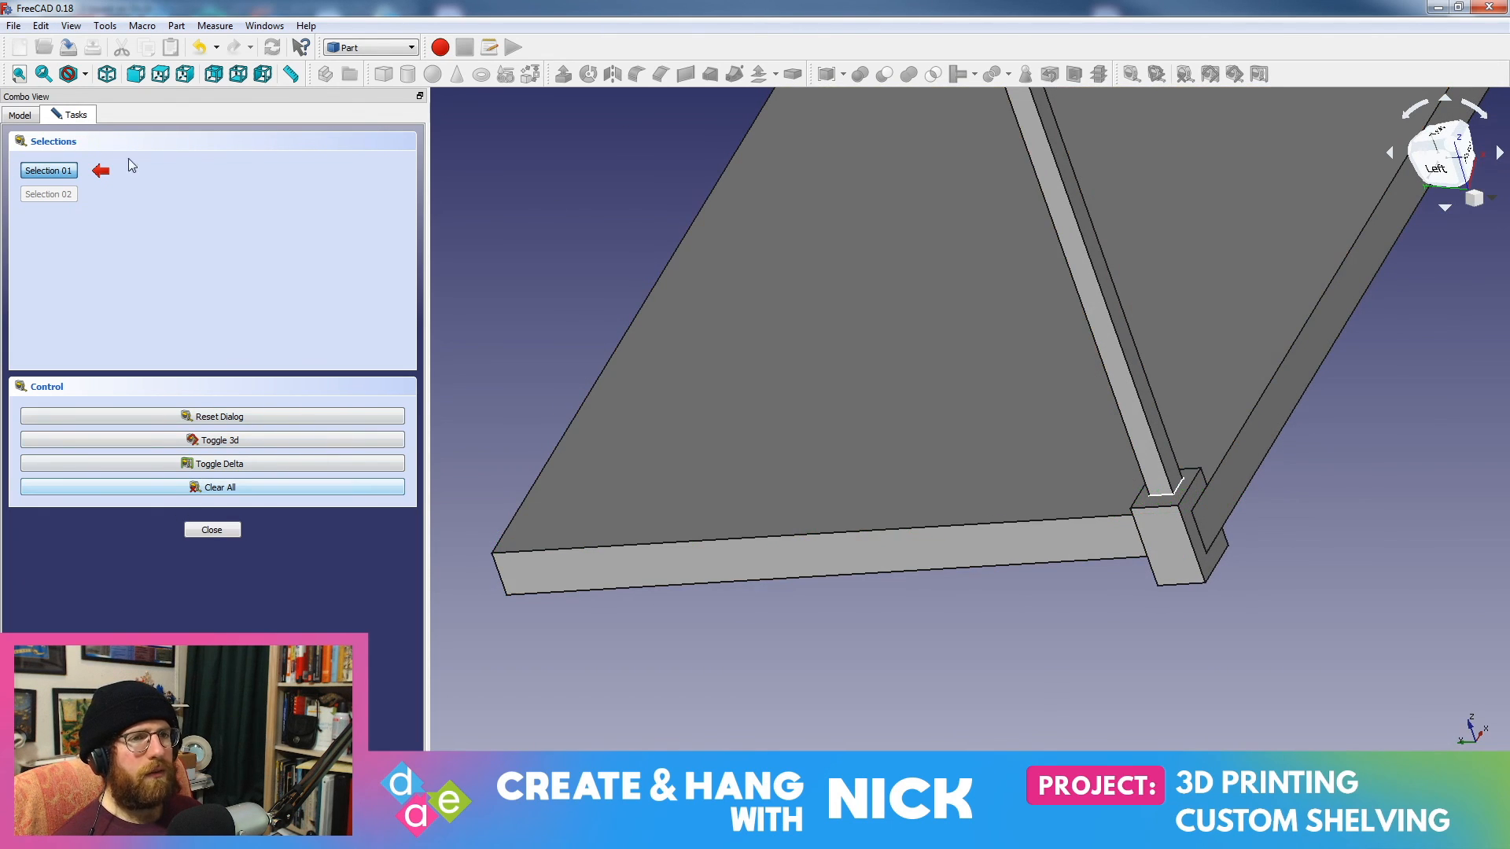
# Step: Activate the Table Top body in Part Design, expand its Pad, and try to open the sketch while keeping the measurement task open
pyautogui.click(8, 117)
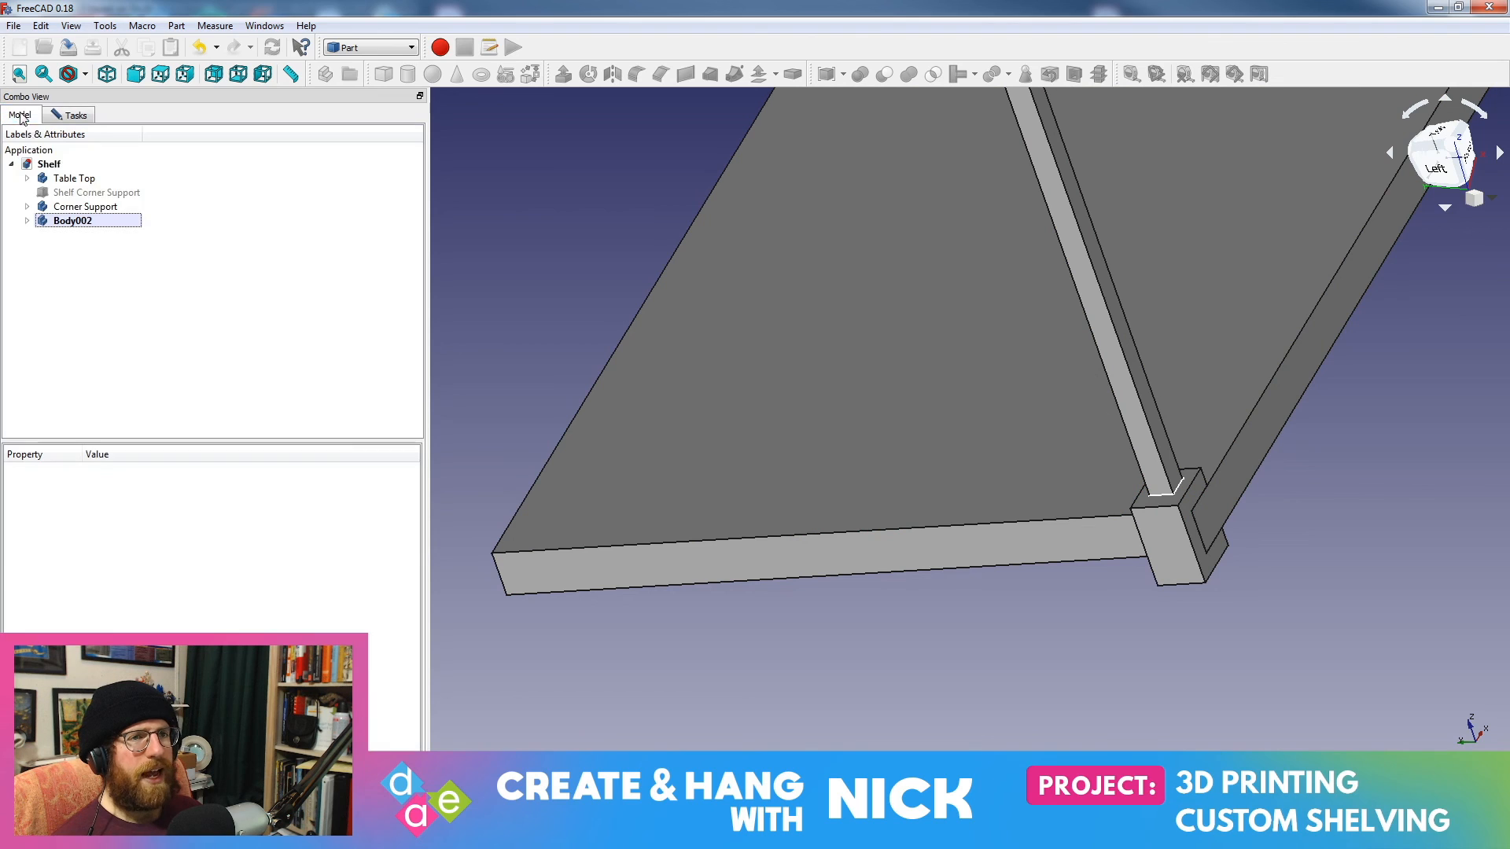
pyautogui.doubleClick(73, 178)
pyautogui.click(19, 116)
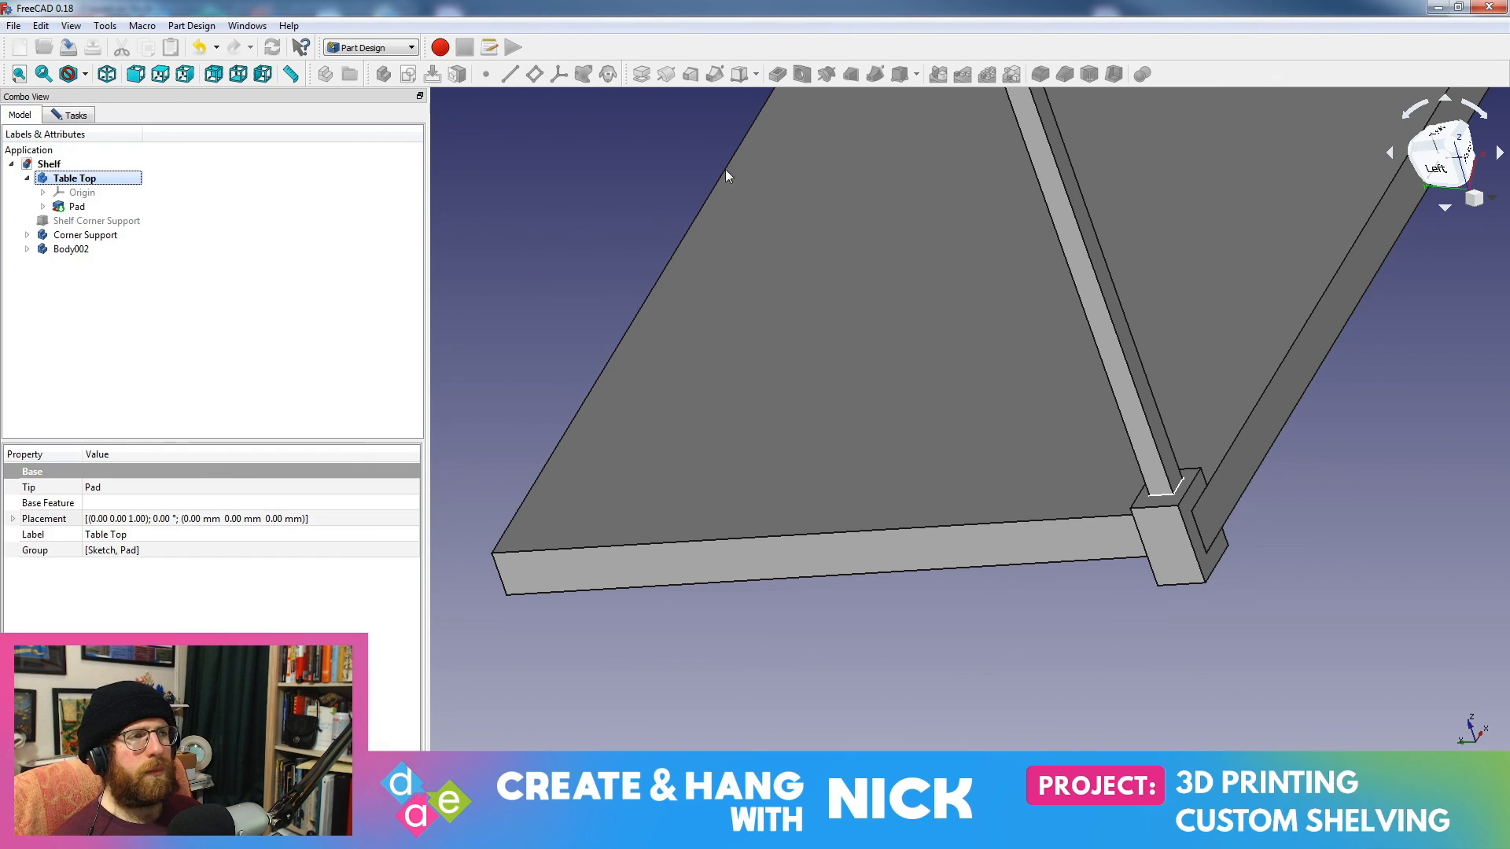
pyautogui.click(369, 47)
pyautogui.click(382, 191)
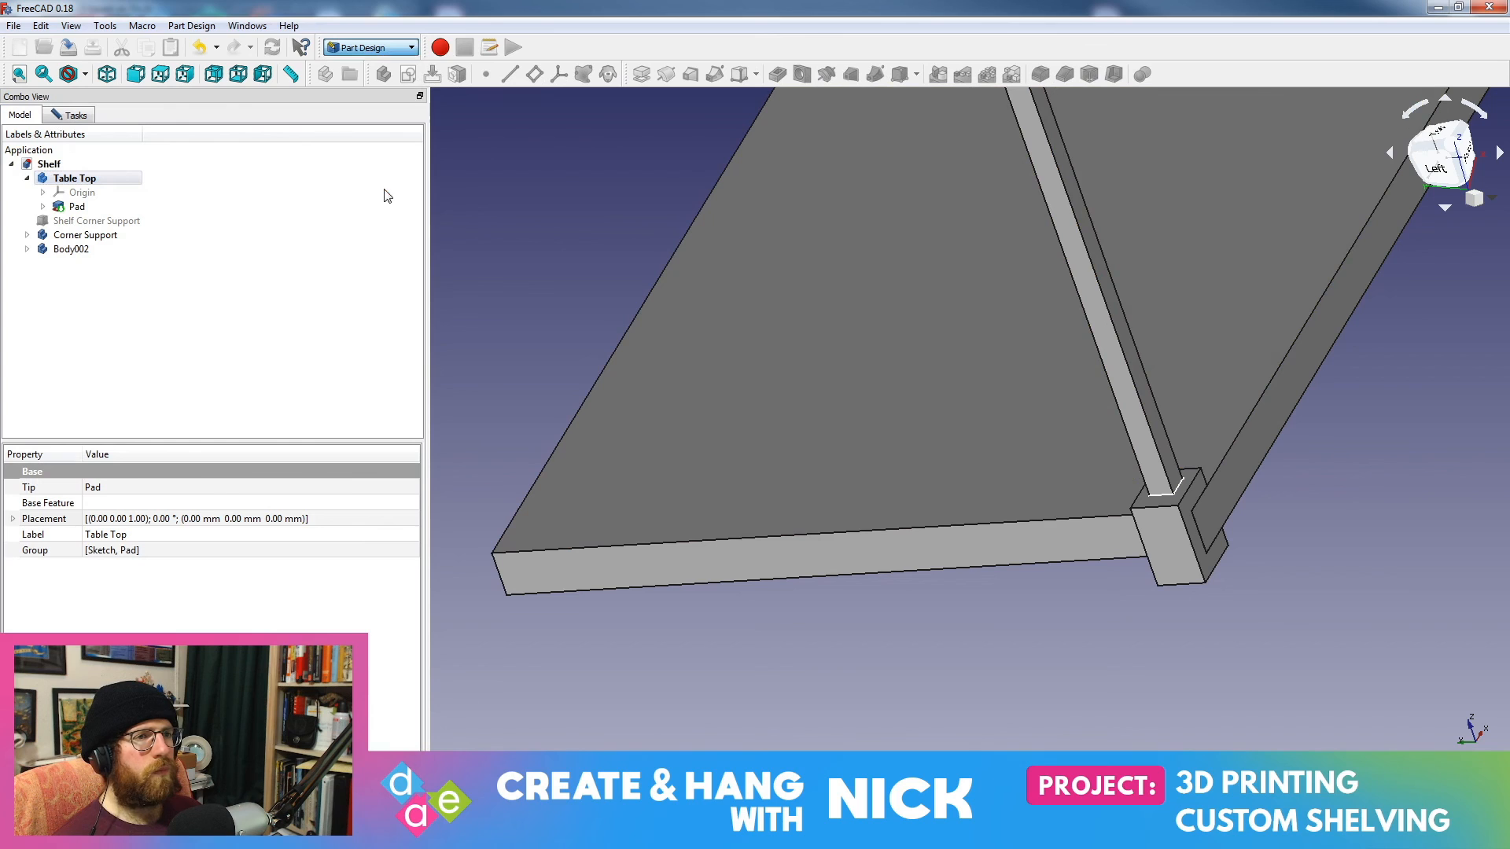
pyautogui.click(44, 207)
pyautogui.doubleClick(98, 220)
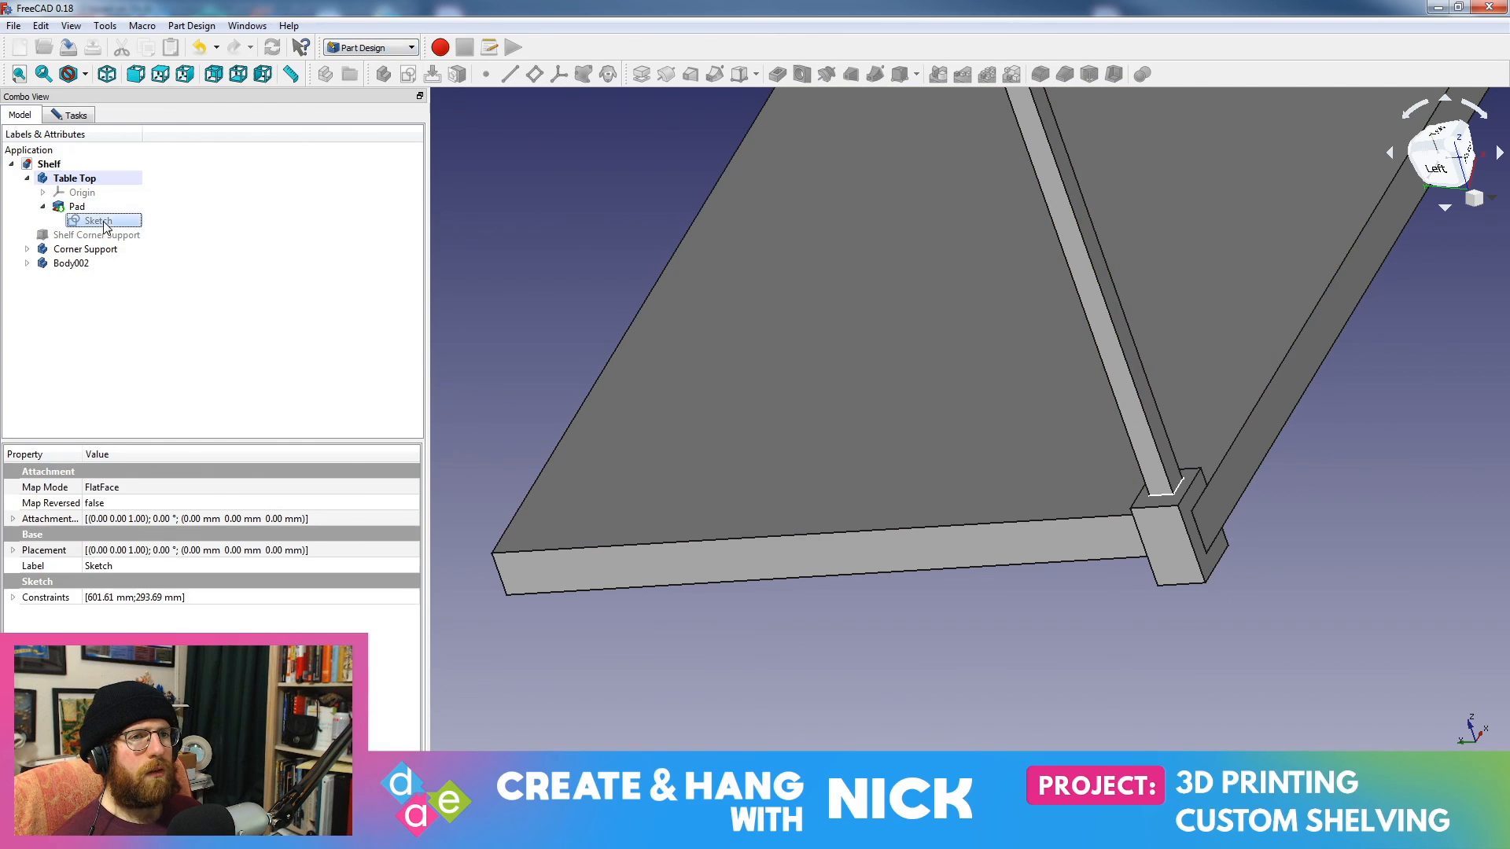
pyautogui.click(817, 435)
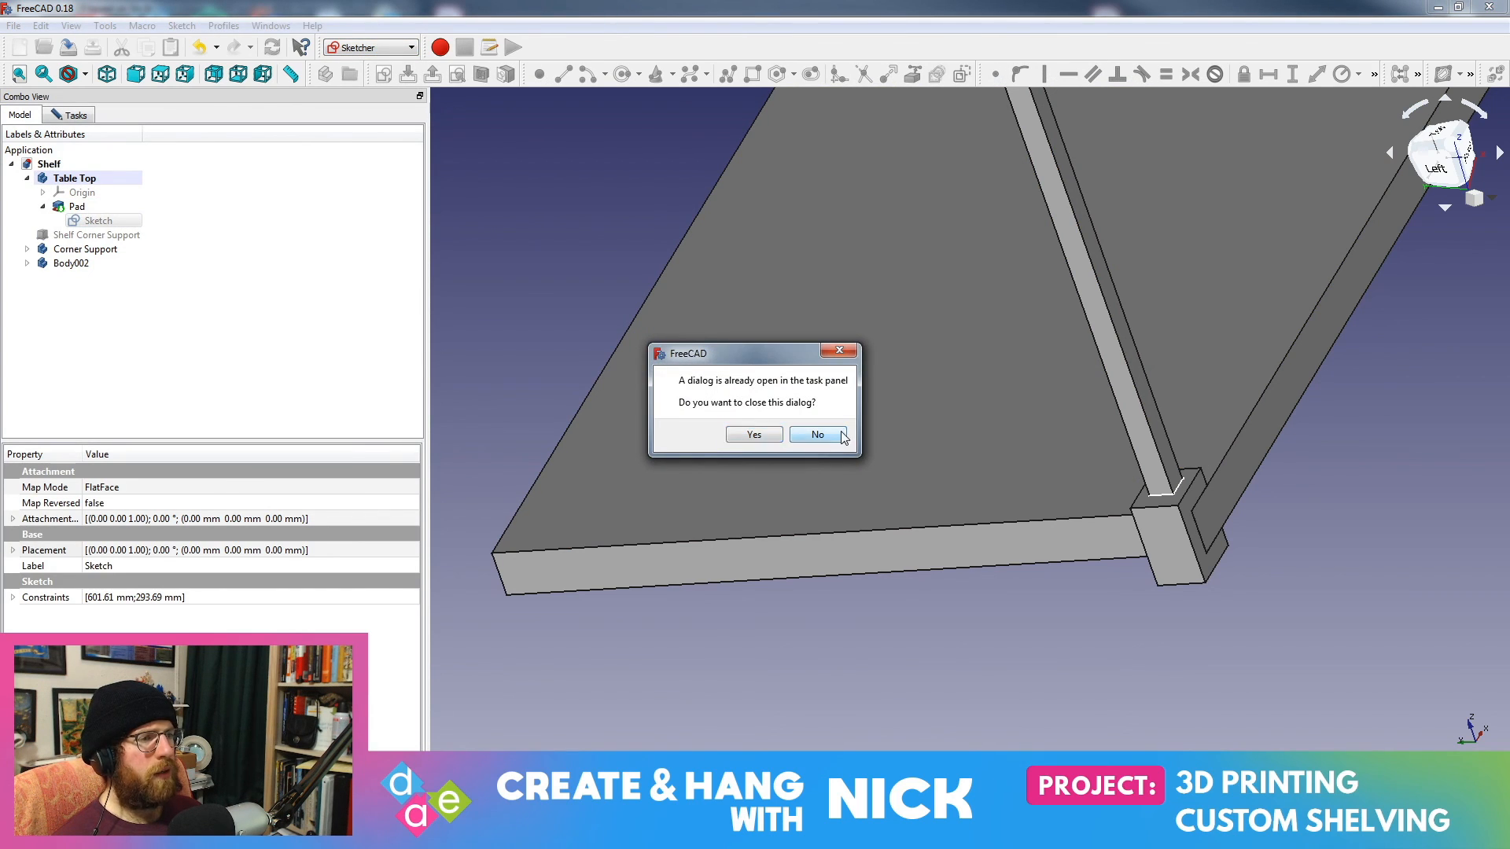
# Step: Open the Table Top Pad's sketch for editing and examine the rectangle's length and width dimensions
pyautogui.click(74, 115)
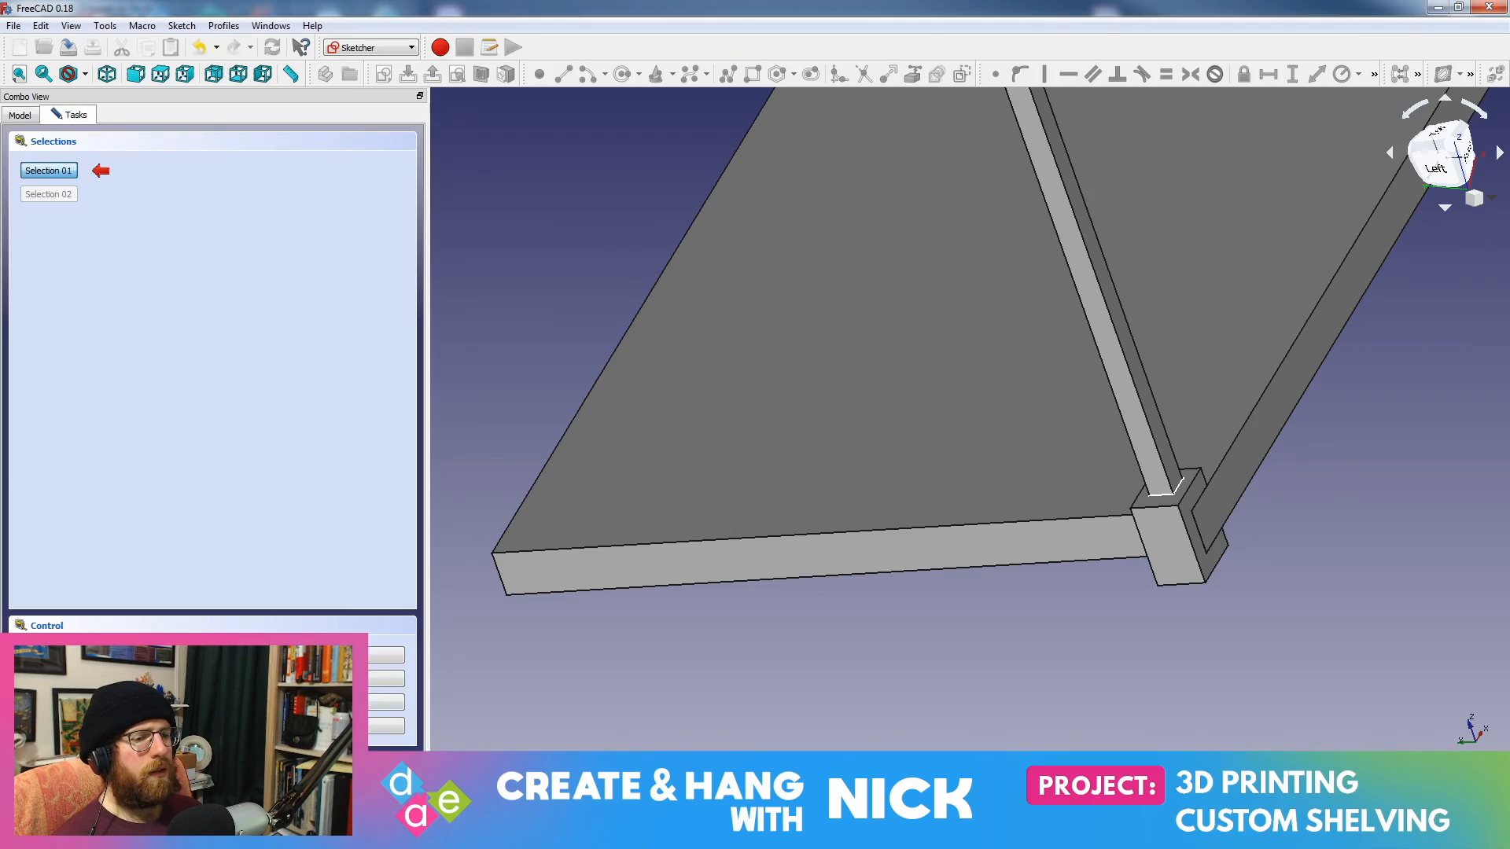
pyautogui.click(20, 116)
pyautogui.doubleClick(85, 213)
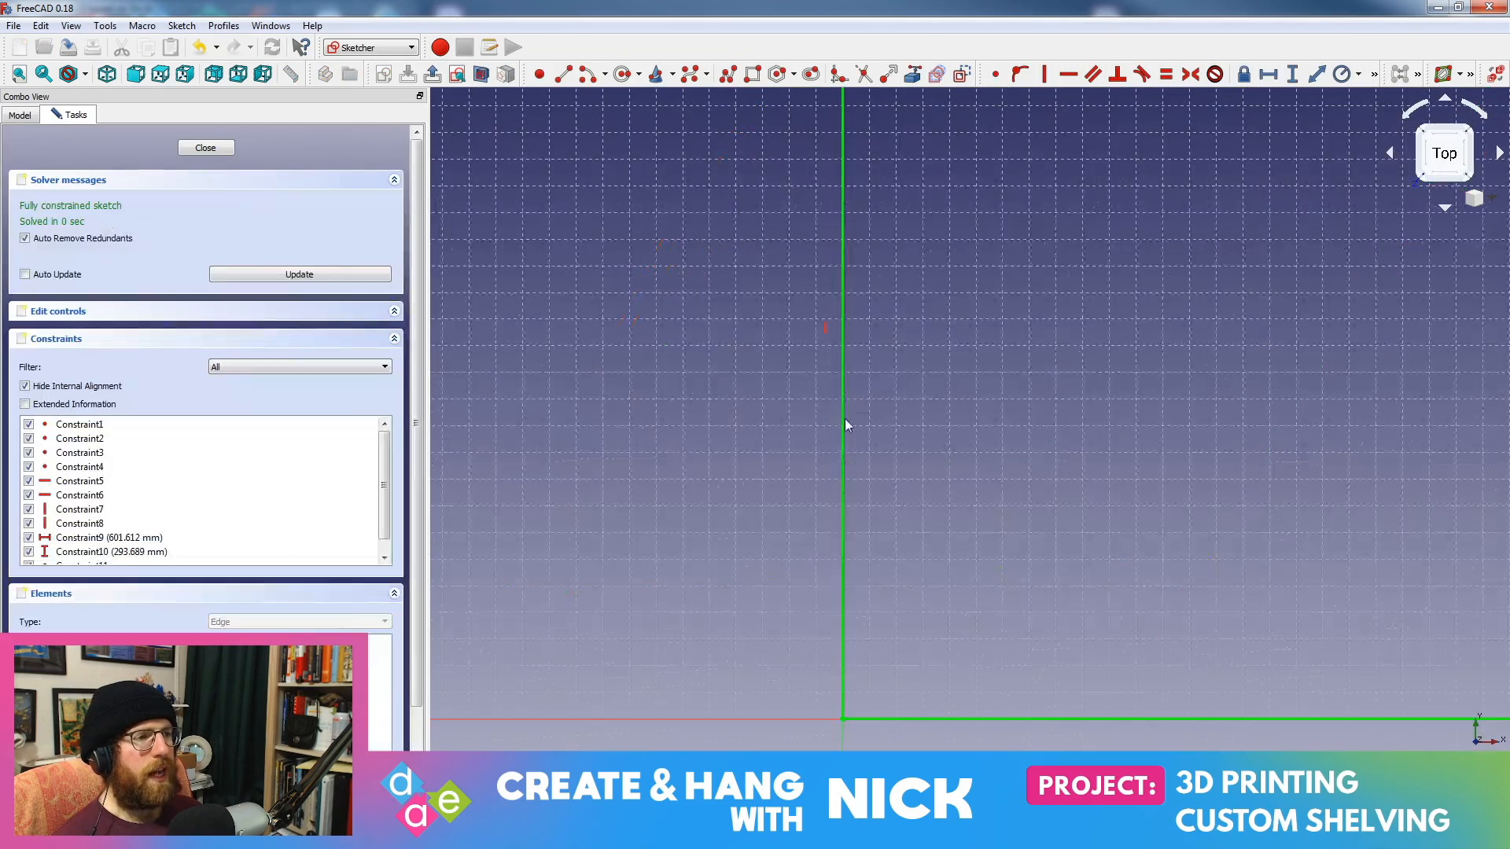
pyautogui.scroll(-5, 969, 450)
pyautogui.scroll(8, 904, 511)
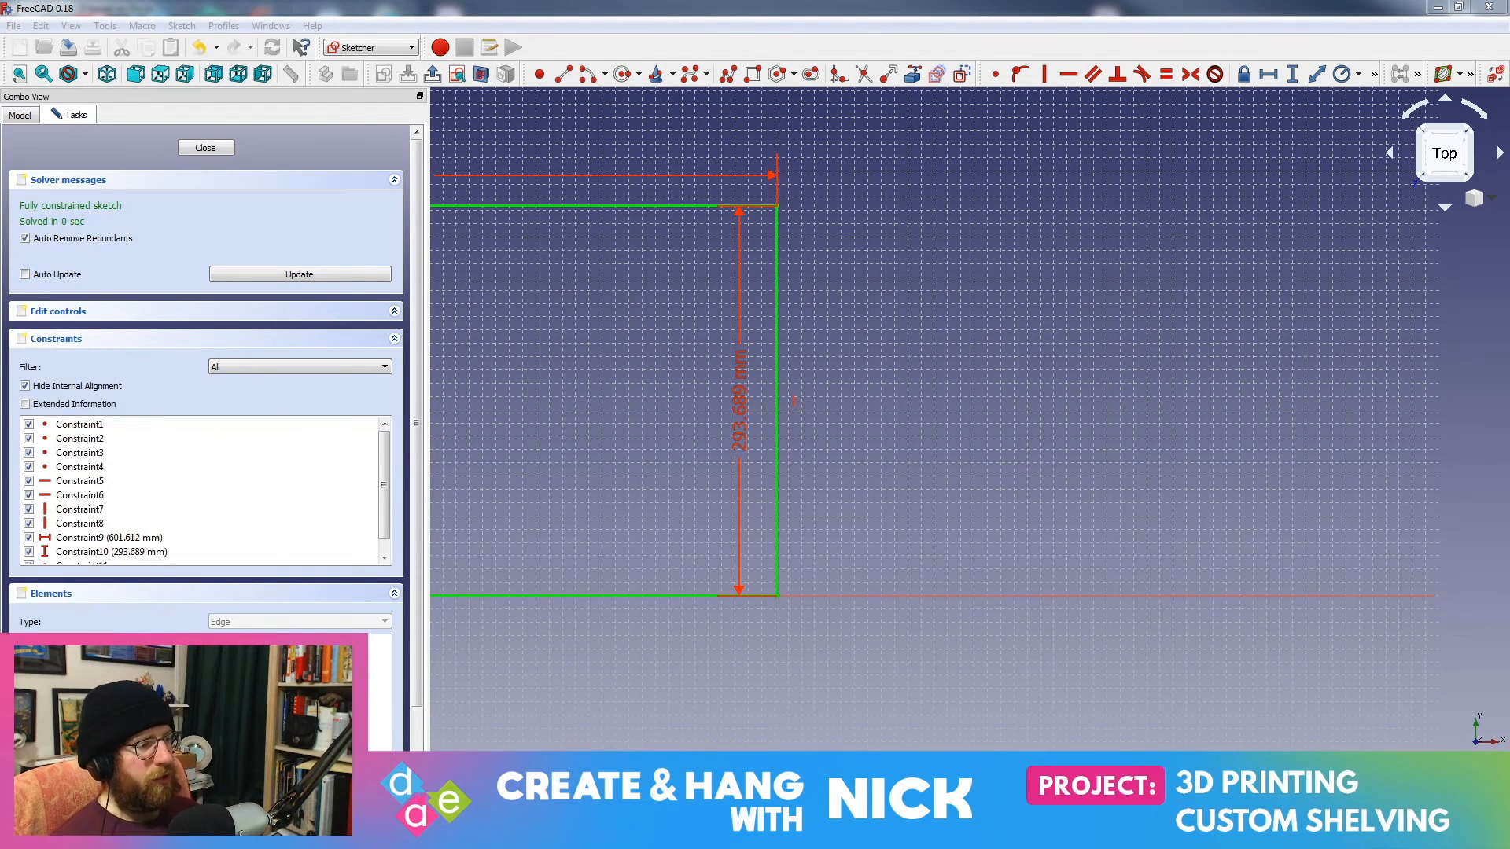
pyautogui.moveTo(554, 416)
pyautogui.mouseDown(button='middle')
pyautogui.moveTo(1116, 379)
pyautogui.moveTo(1237, 388)
pyautogui.moveTo(1097, 442)
pyautogui.mouseUp(button='middle')
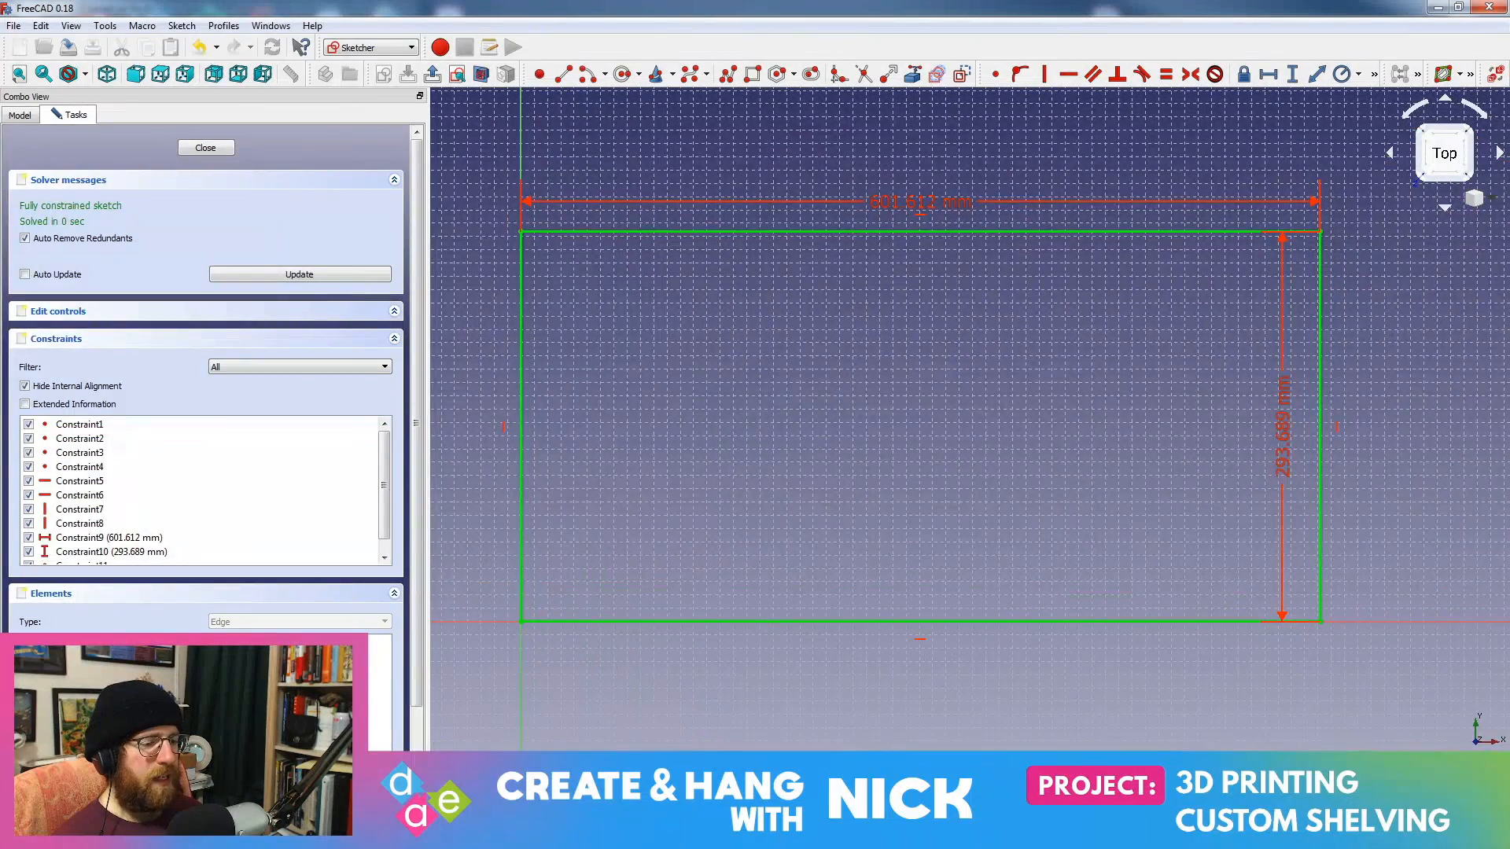
# Step: Switch to PrusaSlicer, rotate the thin bar diagonally on the print bed, and embed the rotation to allow non-uniform scaling
pyautogui.hotkey('alt', 'Tab')
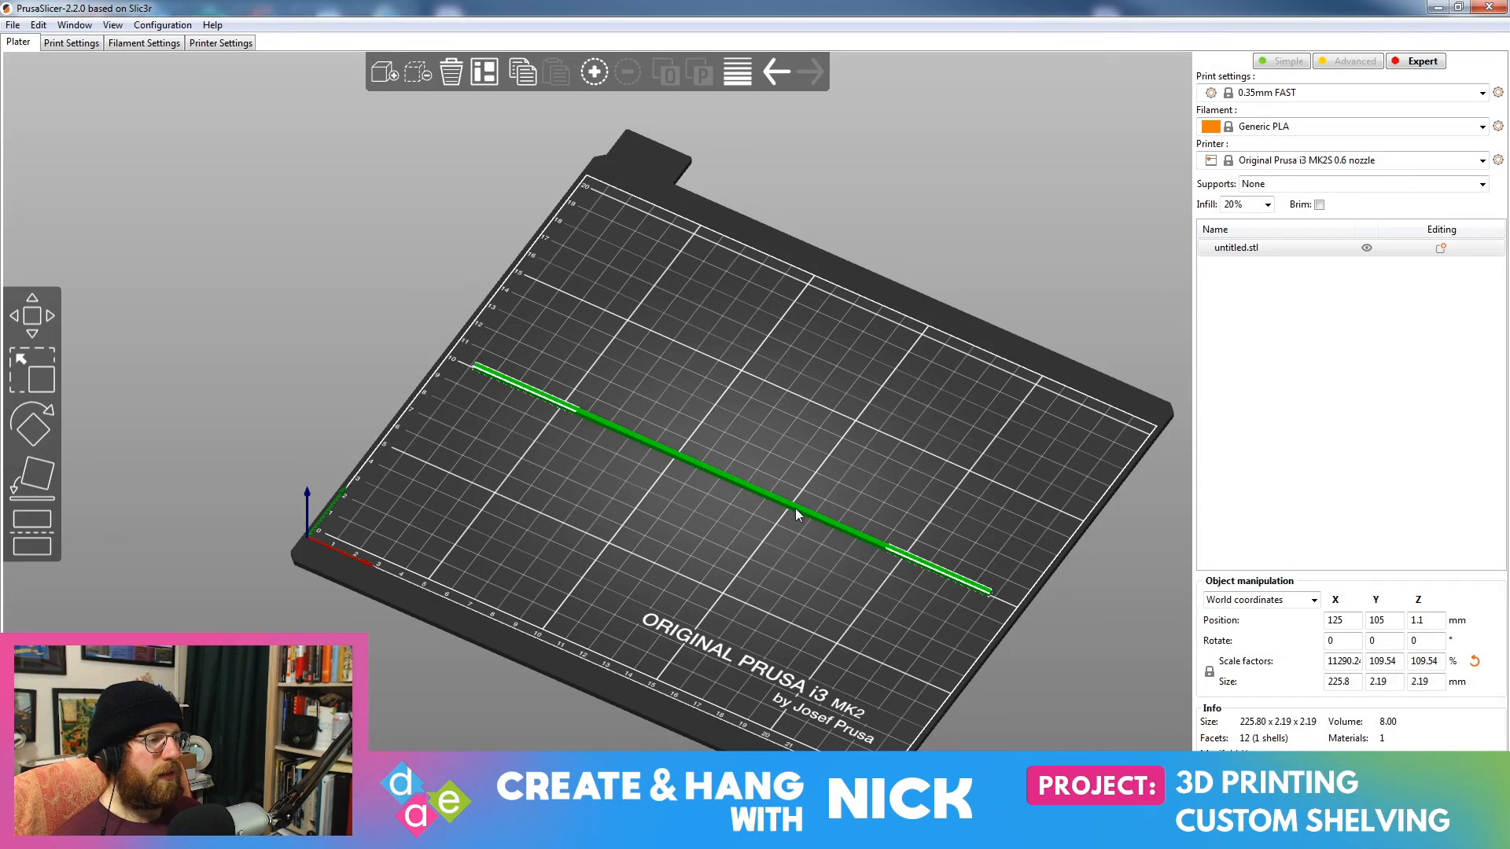
pyautogui.click(33, 425)
pyautogui.moveTo(1025, 619); pyautogui.dragTo(879, 451)
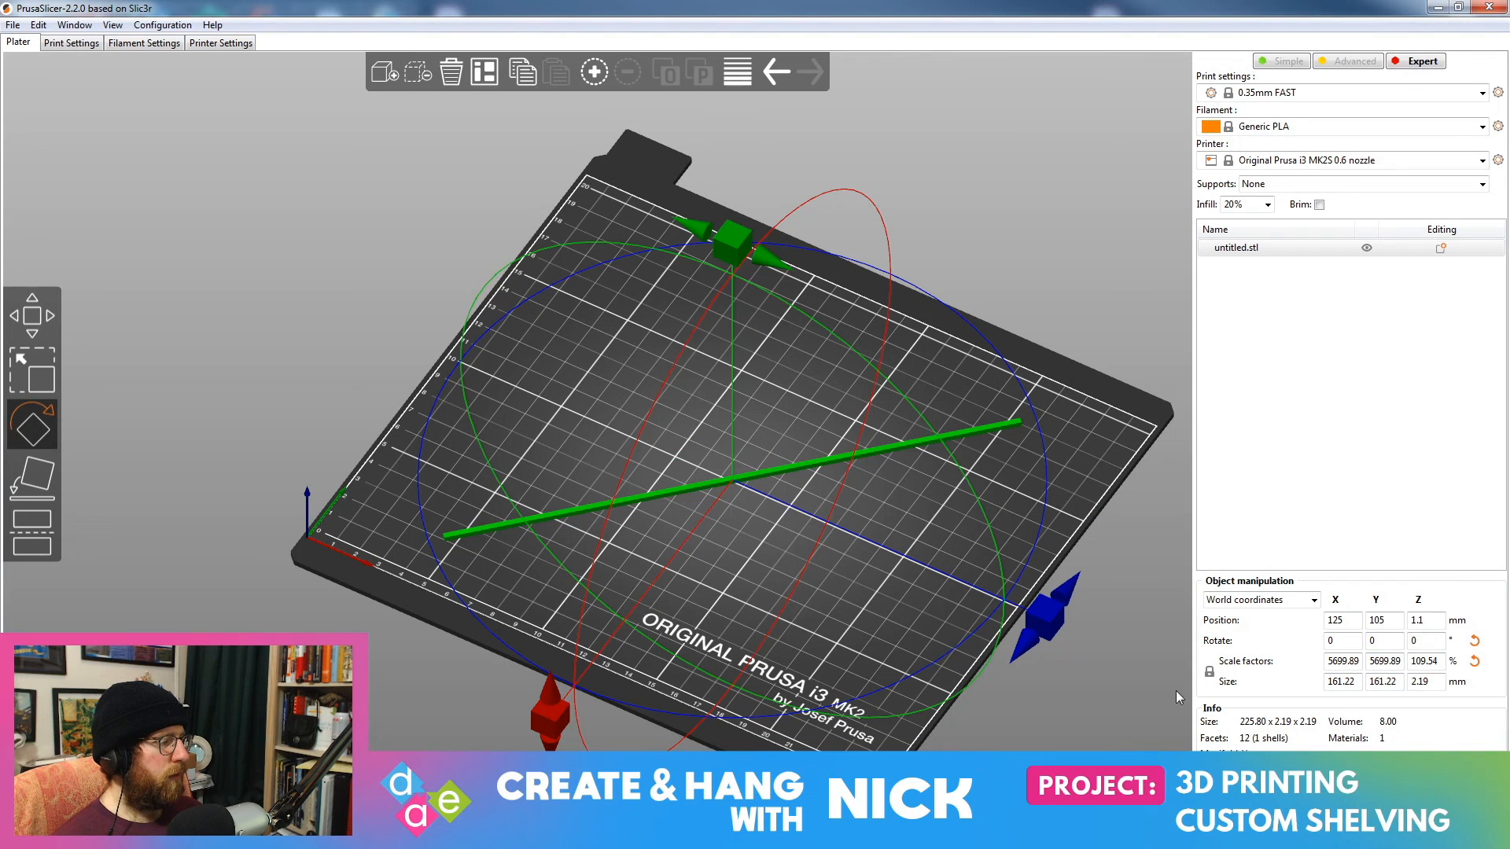
pyautogui.click(1209, 671)
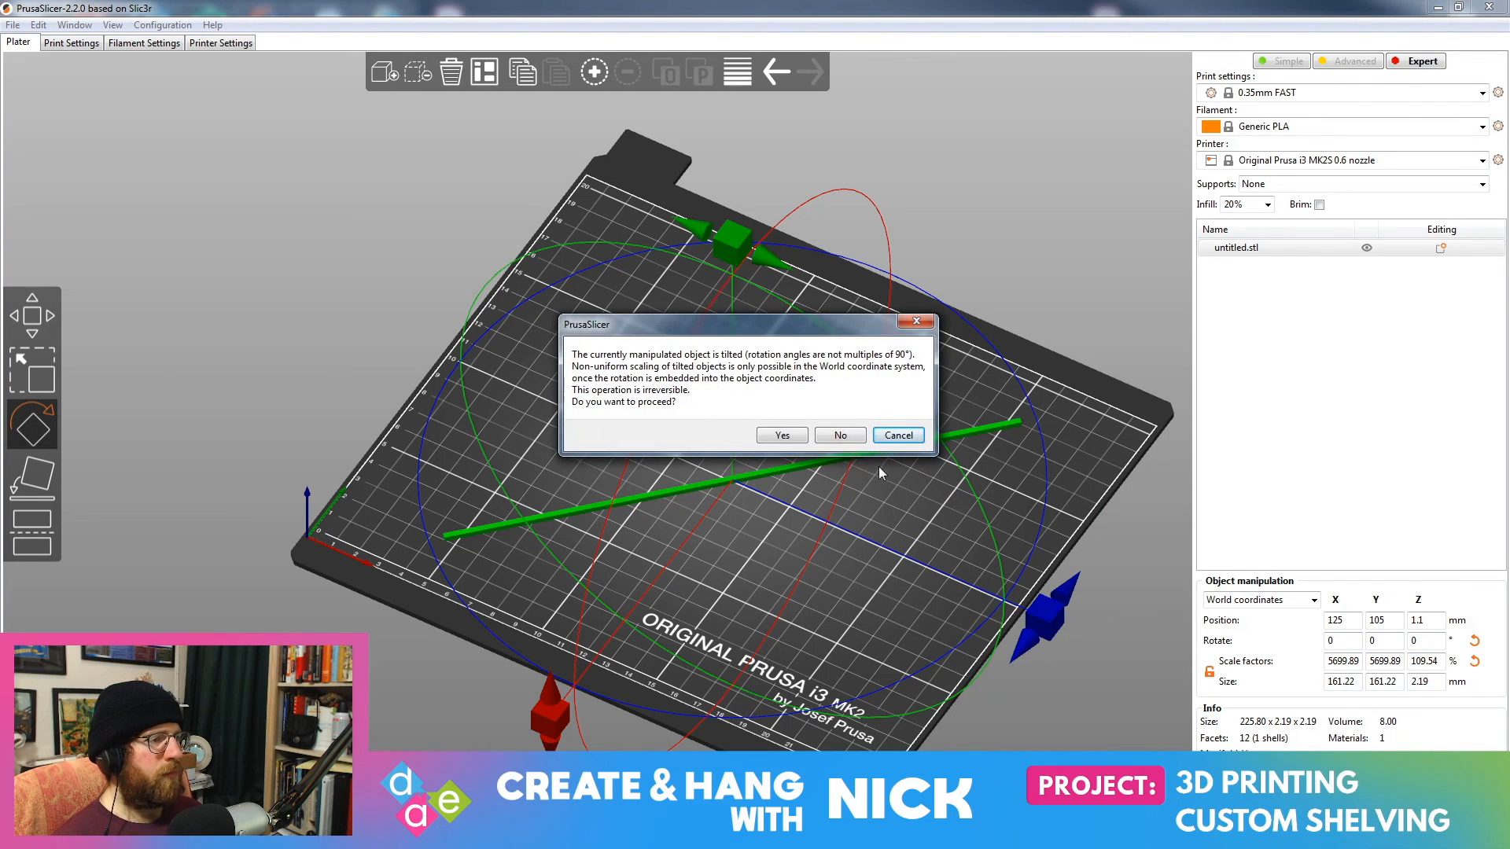
pyautogui.click(764, 437)
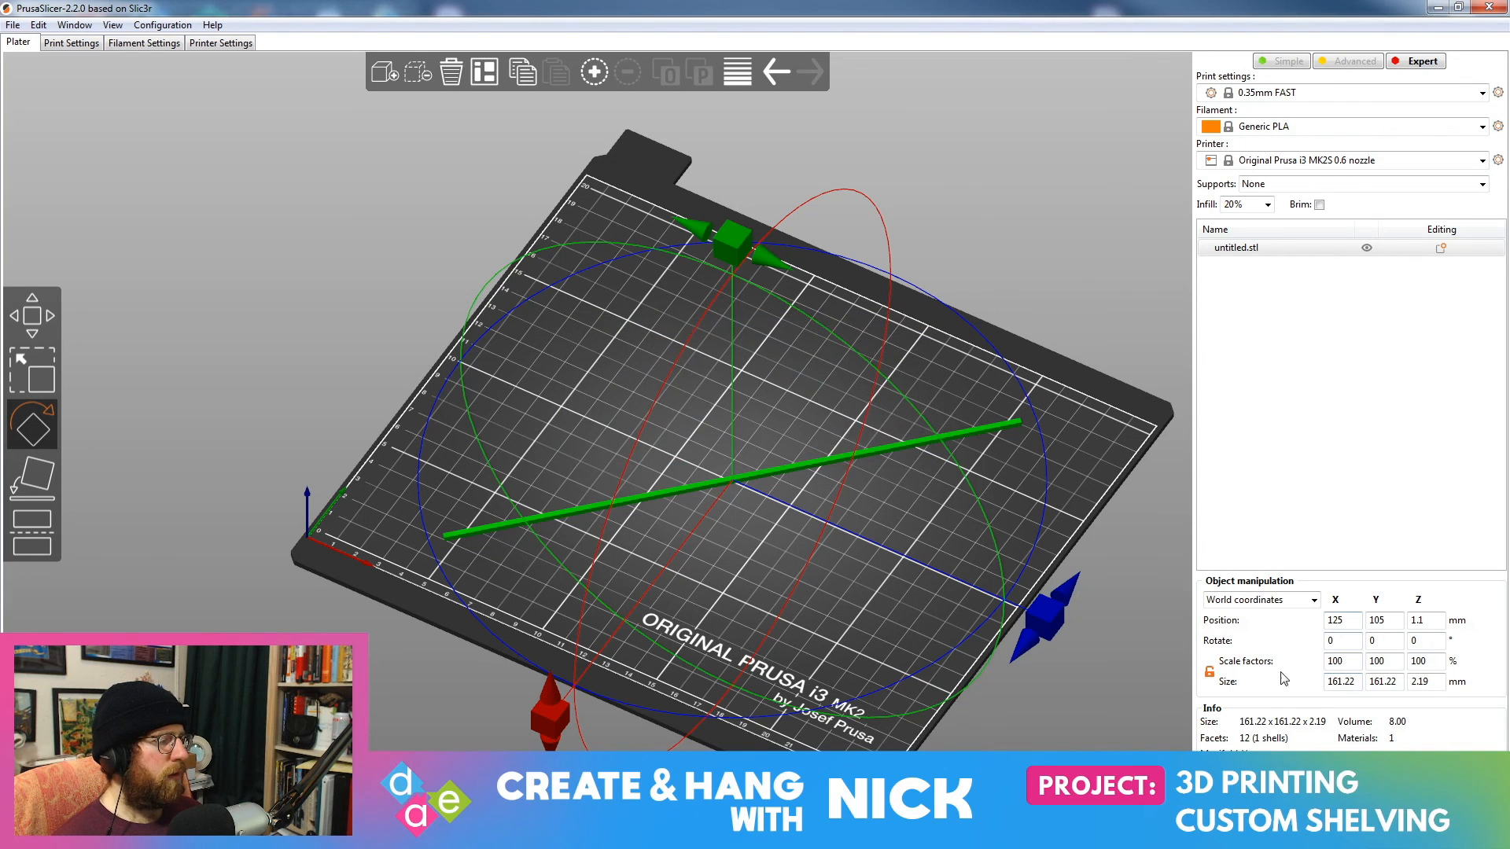
# Step: Try to enlarge the diagonal bar across the print bed, and undo the latest scaling and rotation changes
pyautogui.click(1347, 681)
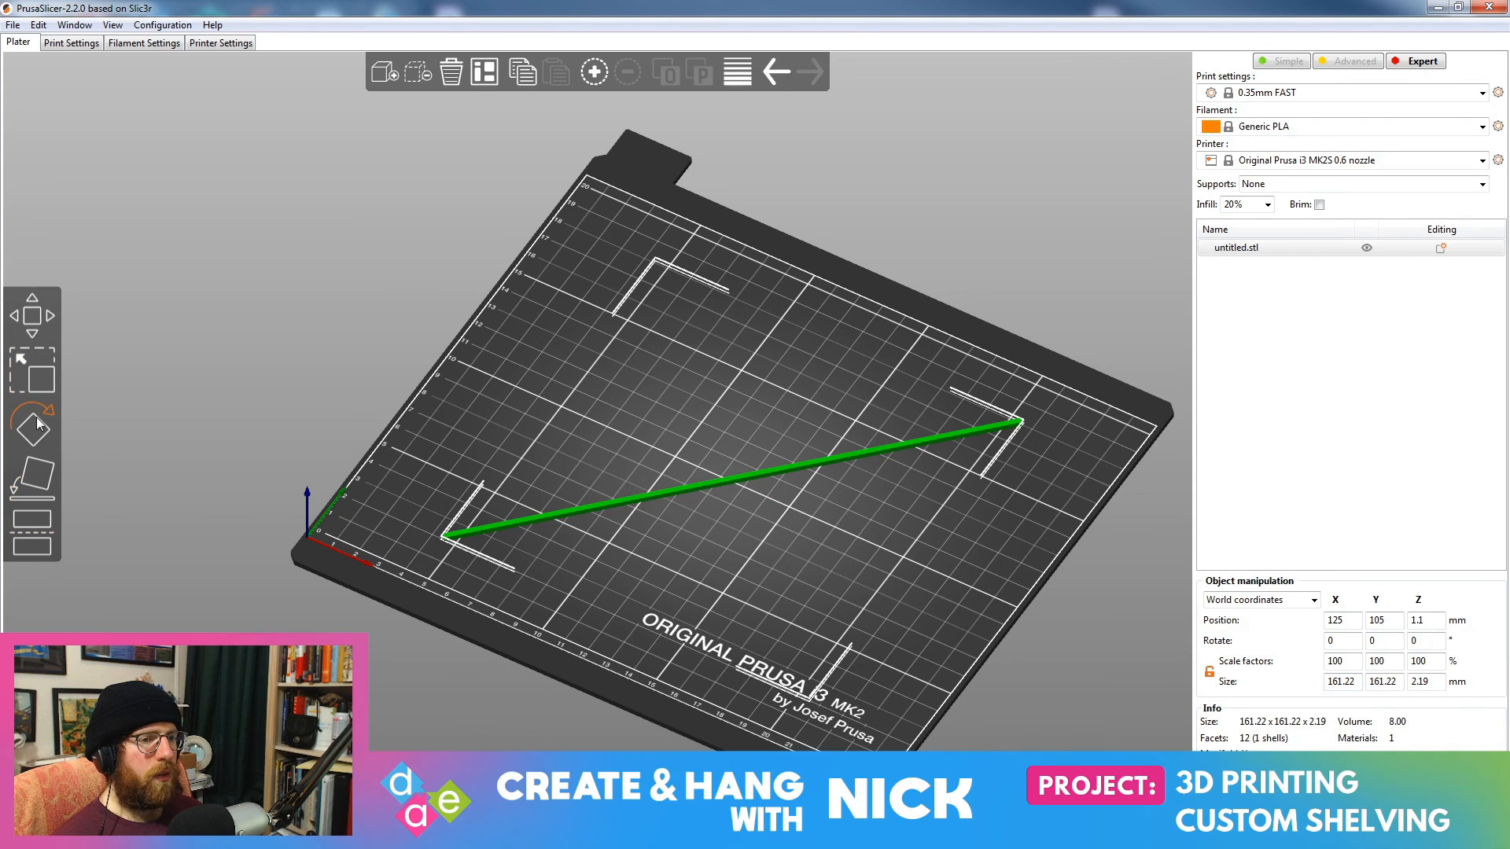
pyautogui.click(41, 376)
pyautogui.moveTo(989, 426); pyautogui.dragTo(1107, 402)
pyautogui.hotkey('ctrl', 'z')
pyautogui.hotkey('ctrl', 'z')
pyautogui.hotkey('ctrl', 'z')
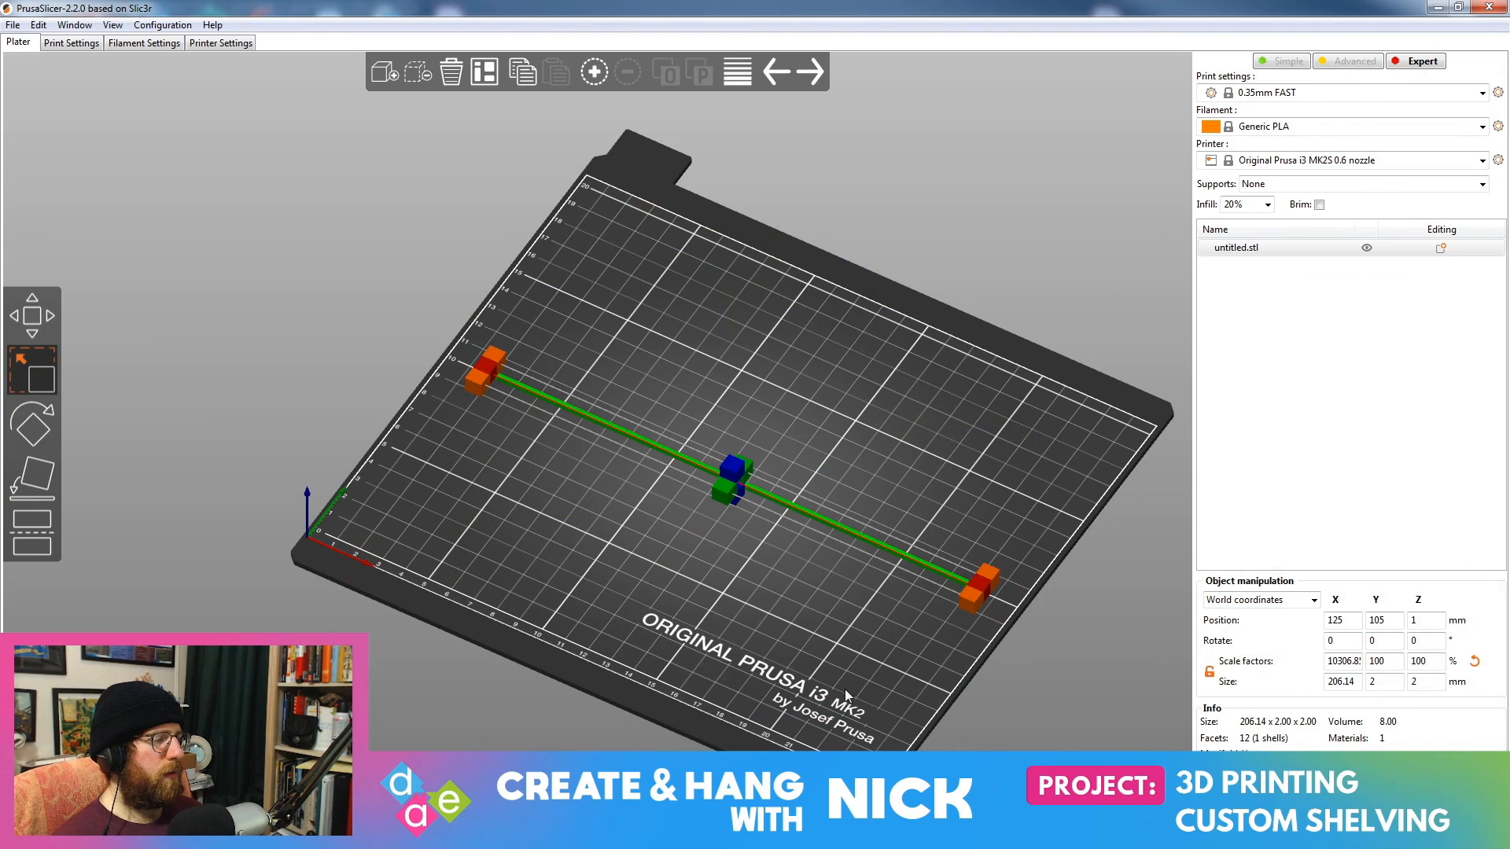
# Step: Rotate the bar diagonally and scale it to about 232.1 × 198.7 × 2.94 mm so it spans the bed's opposite corners
pyautogui.click(861, 663)
pyautogui.click(959, 579)
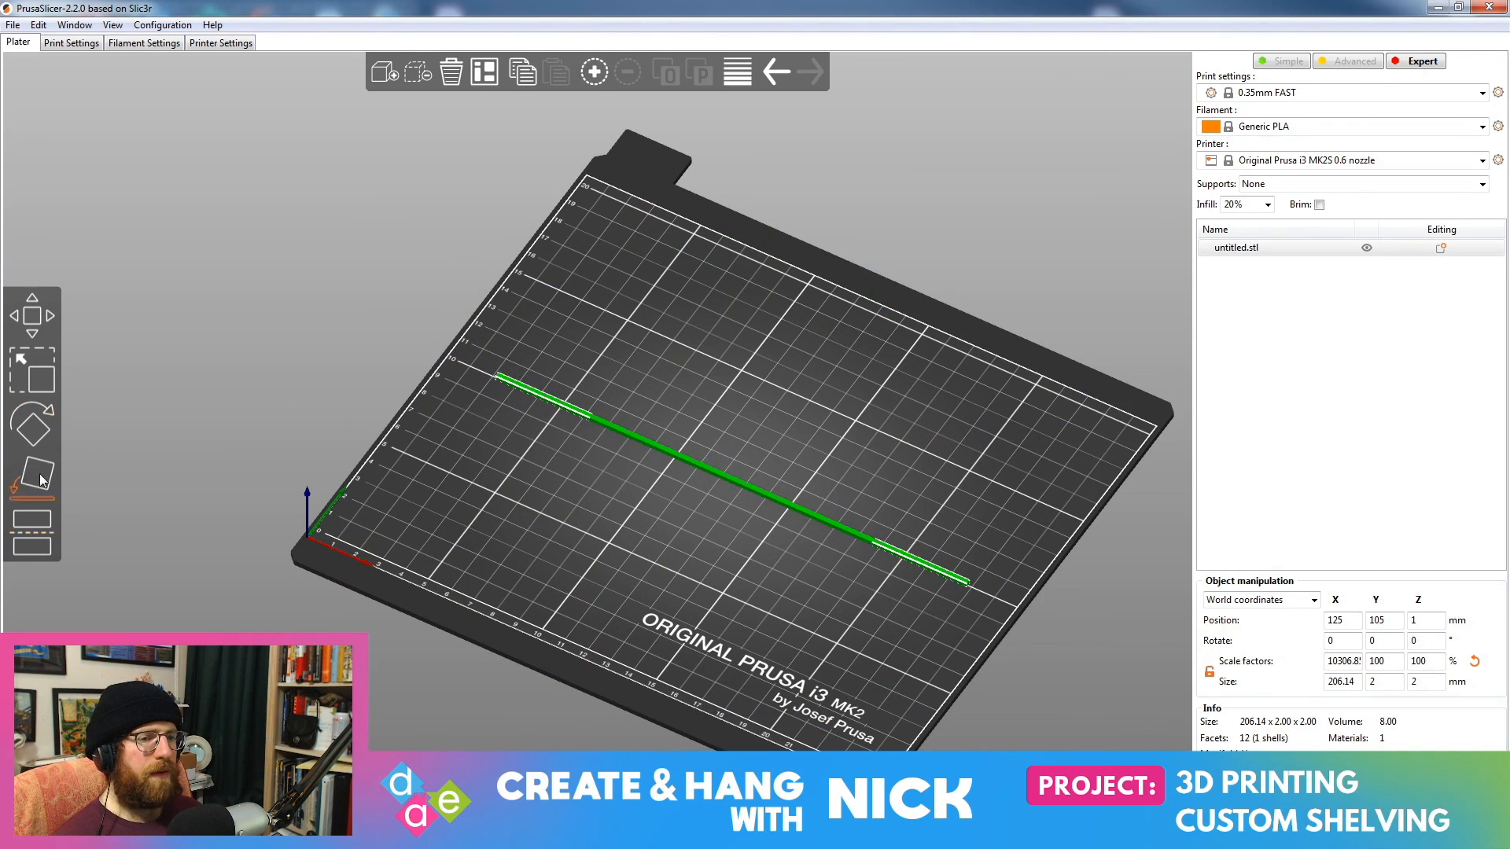
pyautogui.click(34, 389)
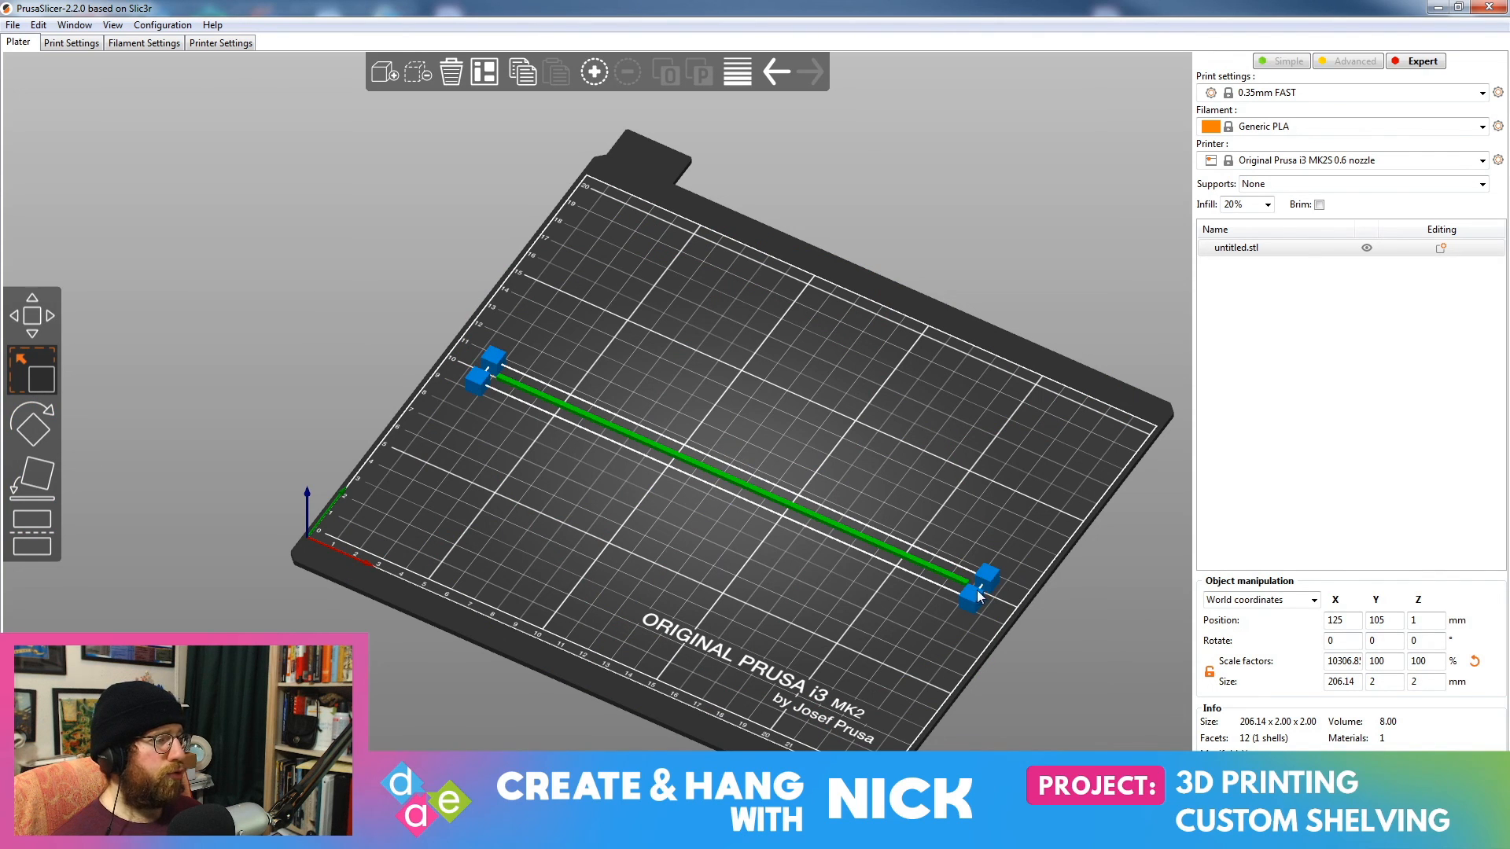
pyautogui.moveTo(985, 586); pyautogui.dragTo(1135, 431)
pyautogui.click(32, 425)
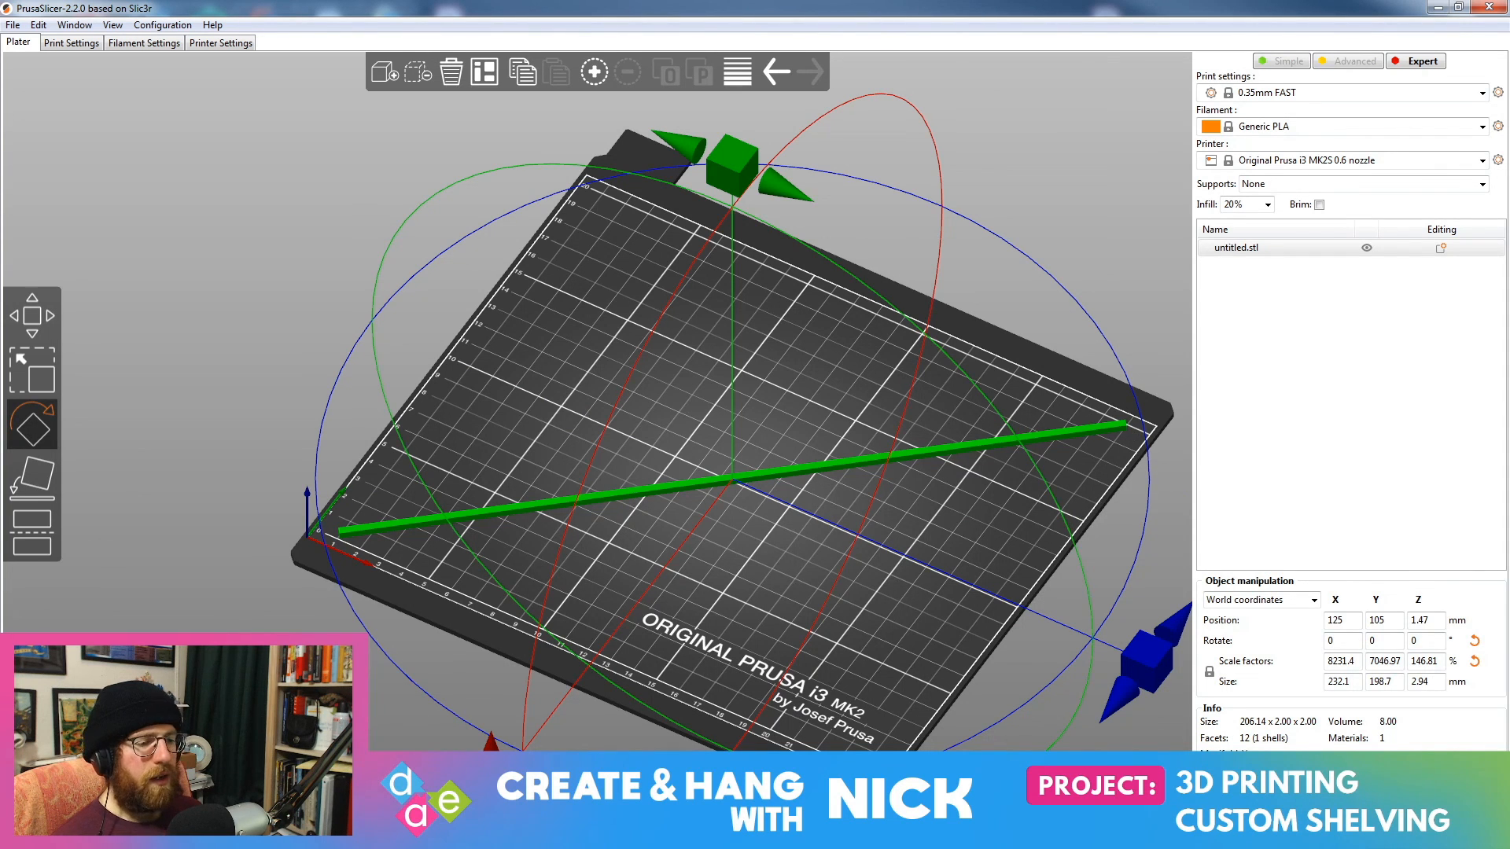
# Step: Switch back to FreeCAD, close the Table Top sketch, and examine the table top's short side where it meets the Corner Support
pyautogui.hotkey('alt', 'Tab')
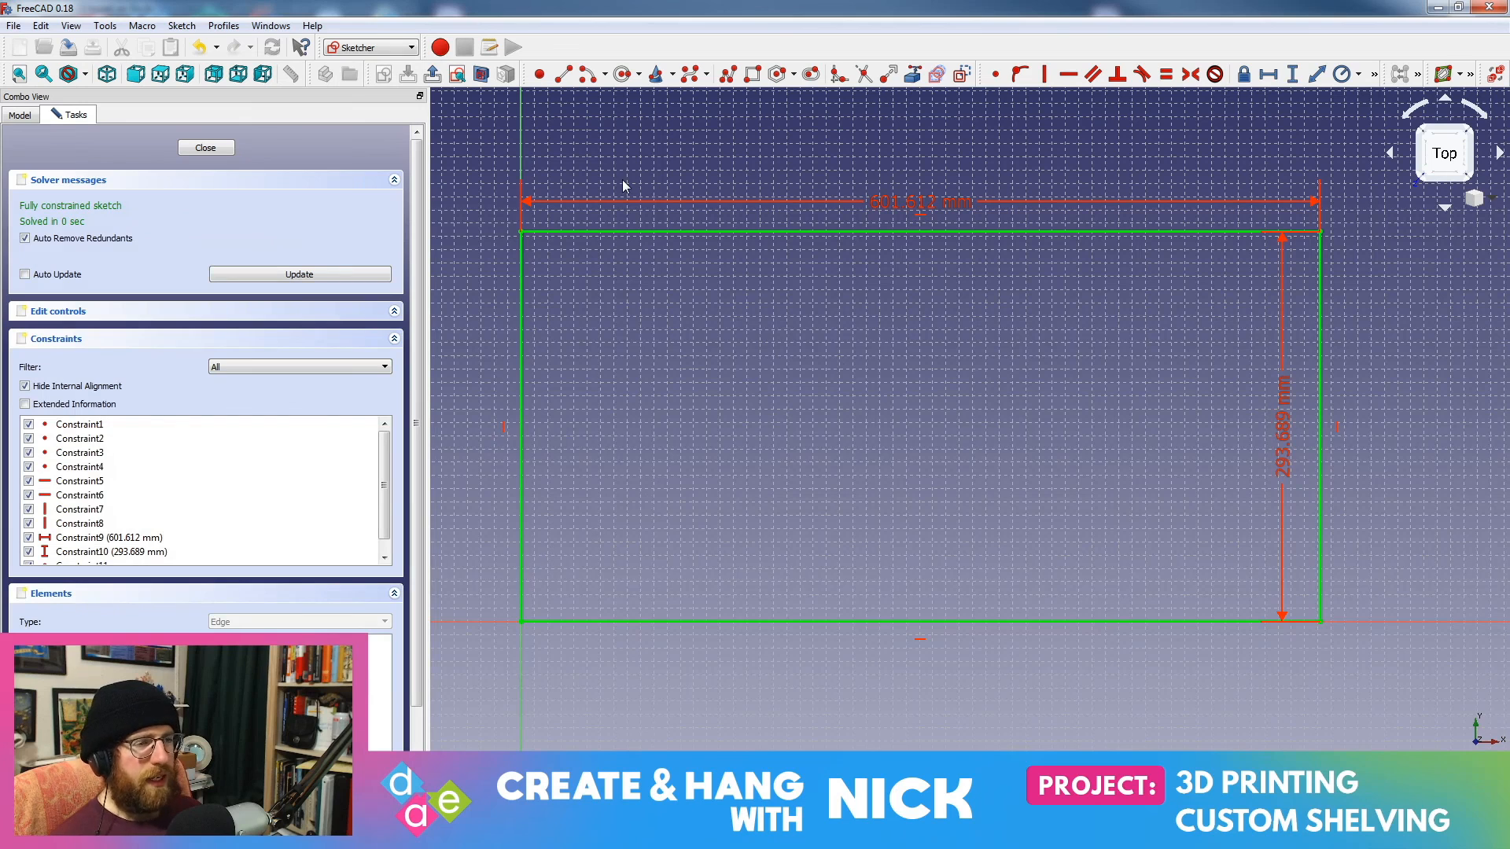
pyautogui.click(205, 148)
pyautogui.scroll(5, 846, 418)
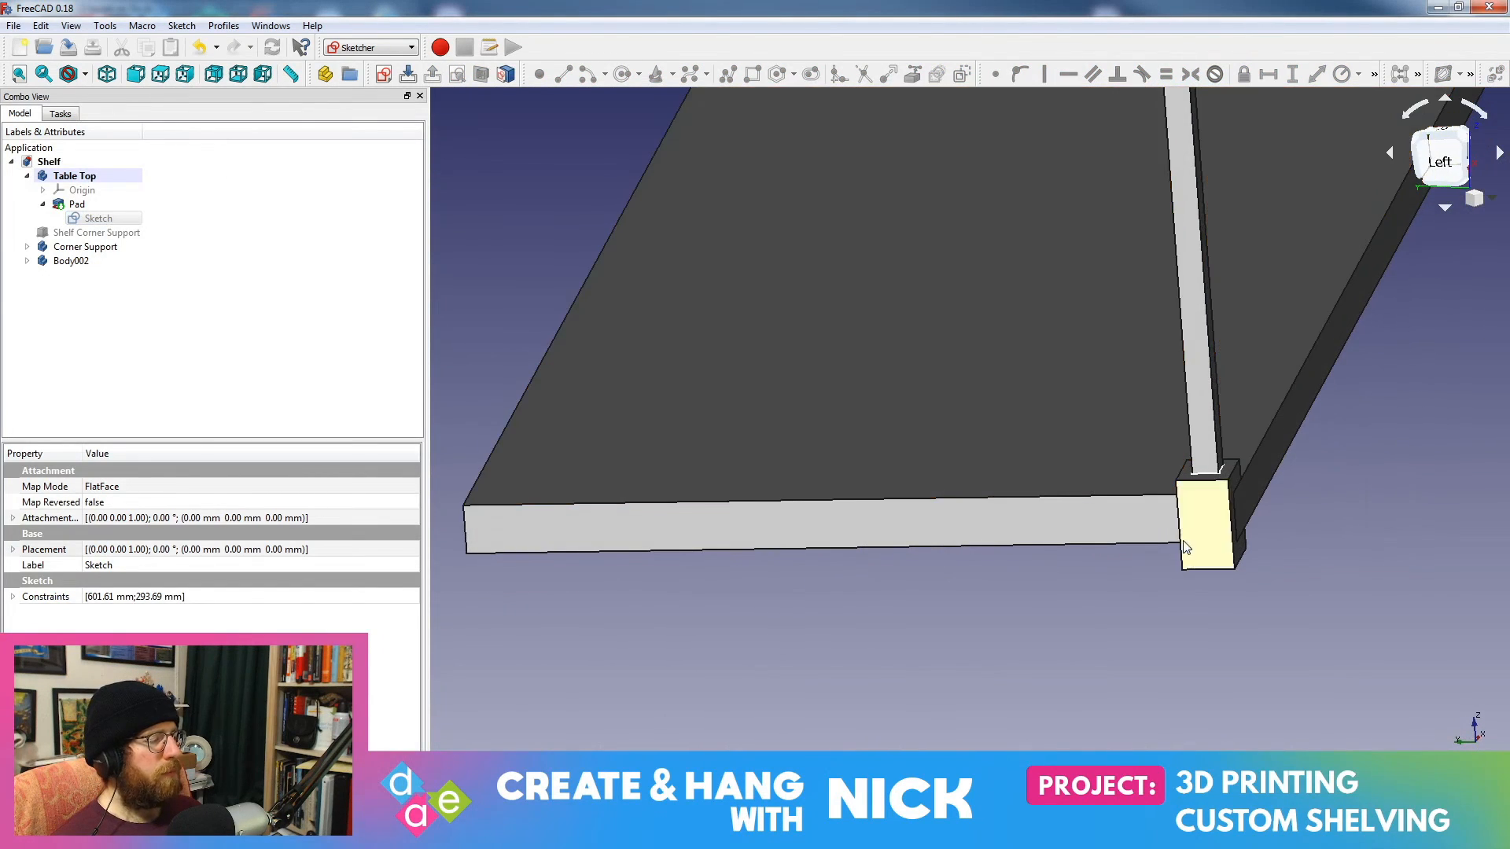
pyautogui.moveTo(1184, 542); pyautogui.dragTo(1177, 590, button='middle')
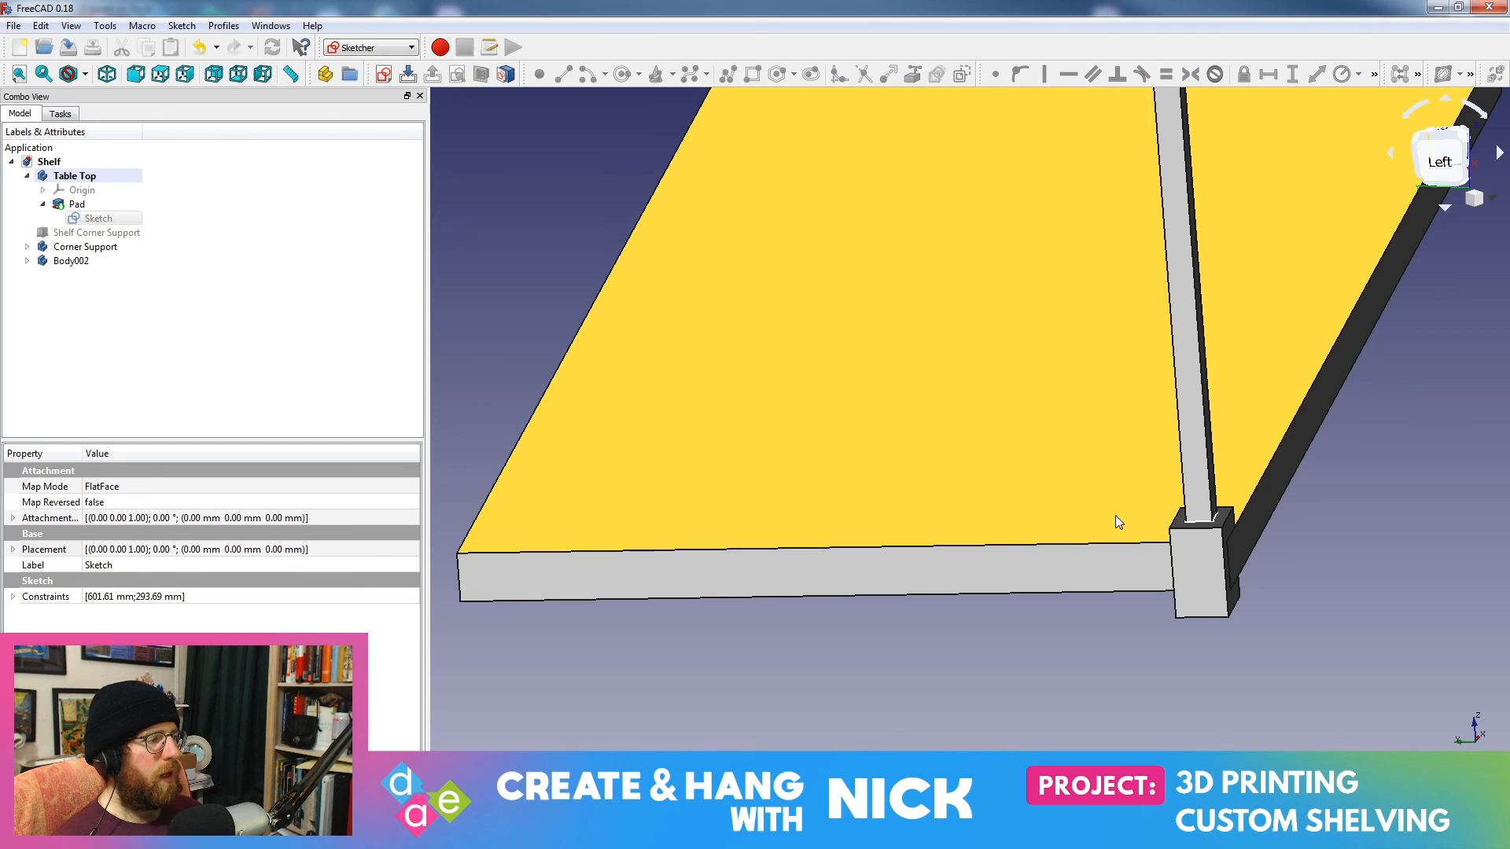
pyautogui.moveTo(1191, 574); pyautogui.dragTo(1232, 550, button='middle')
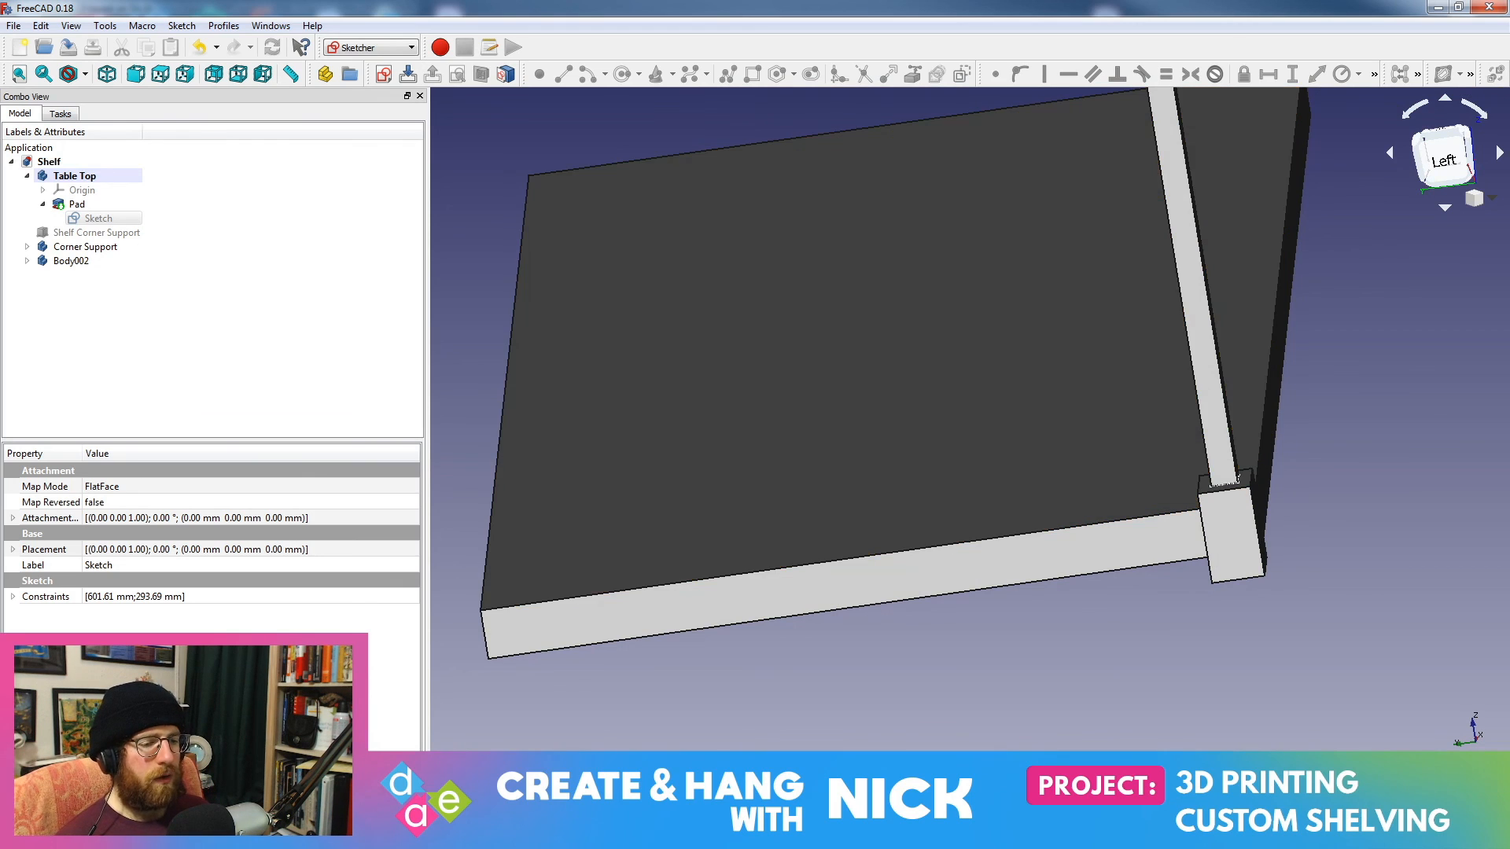
# Step: Switch to GIMP and show the "sketch 2 #3" layer over the background, keeping the other sketch layers hidden
pyautogui.hotkey('alt', 'Tab')
pyautogui.click(1367, 486)
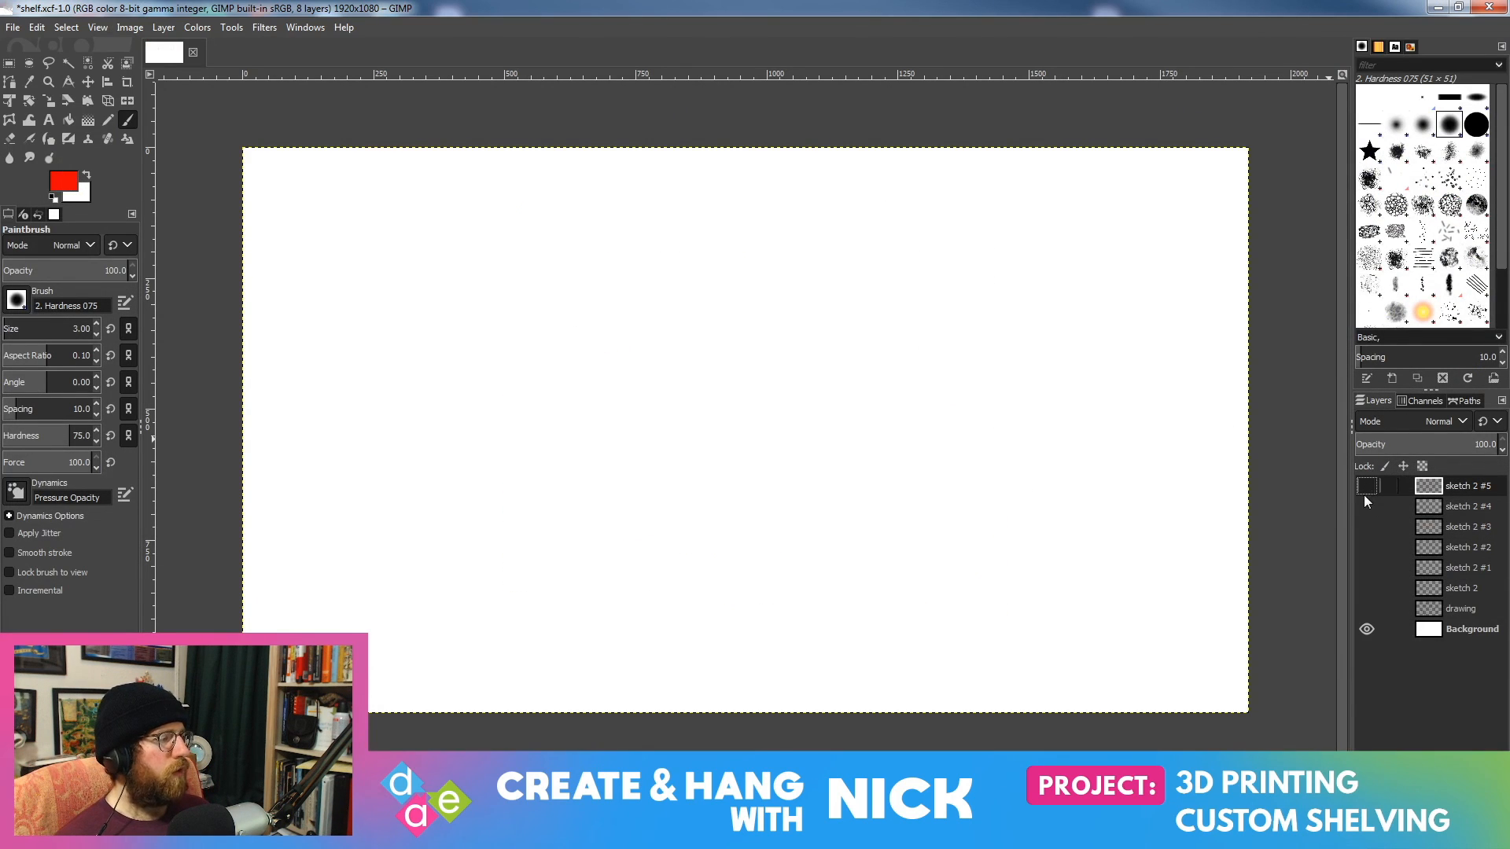
pyautogui.click(1366, 507)
pyautogui.click(1367, 506)
pyautogui.click(1366, 527)
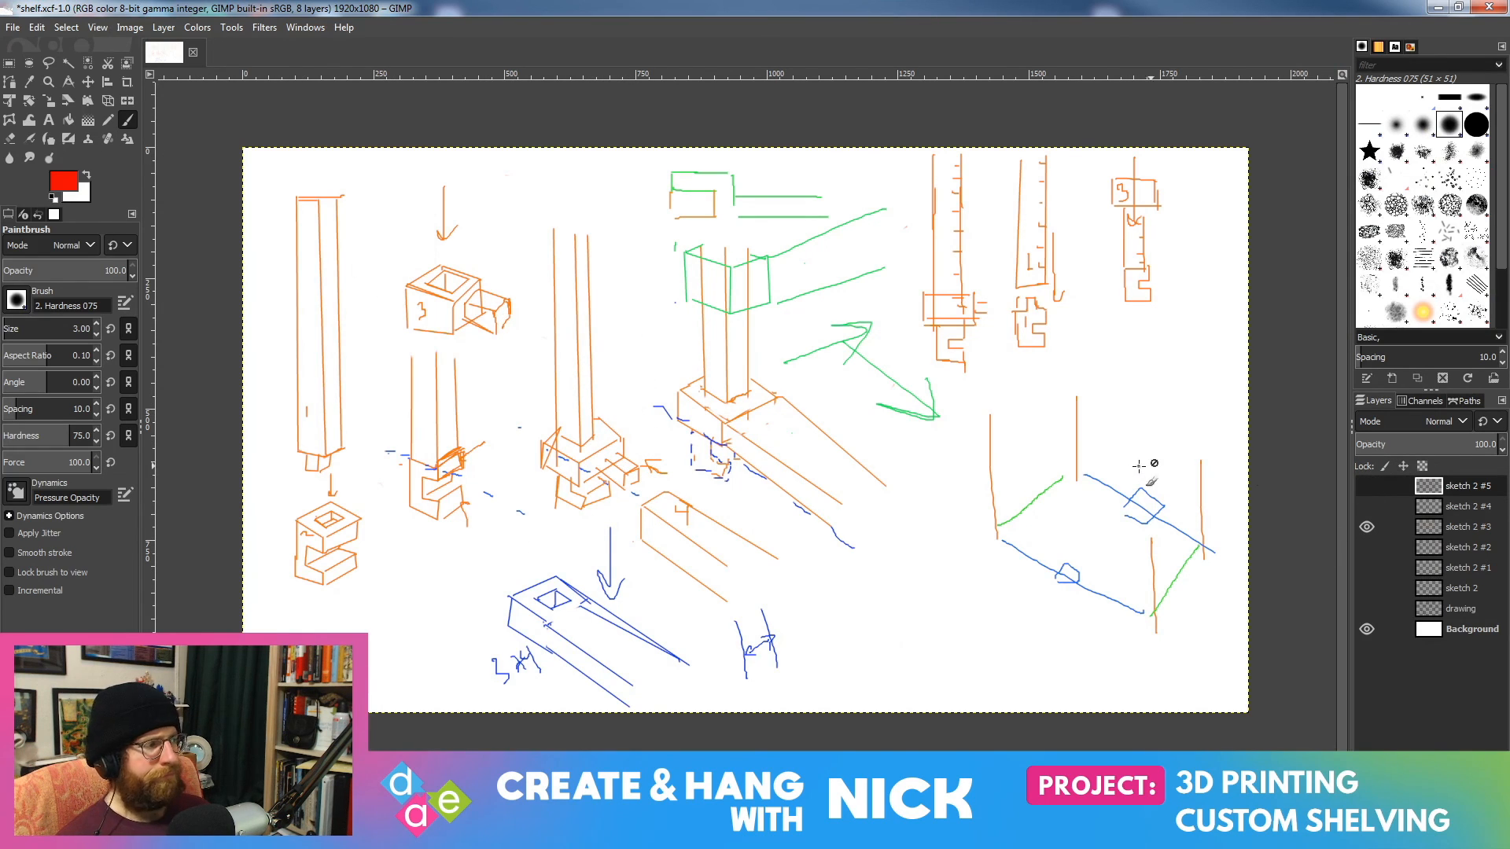
# Step: Draw a red downward arrow beside the central post drawing on the "sketch 2 #3" layer, and undo it
pyautogui.click(1449, 527)
pyautogui.moveTo(645, 301)
pyautogui.mouseDown()
pyautogui.moveTo(641, 413)
pyautogui.moveTo(678, 395)
pyautogui.mouseUp()
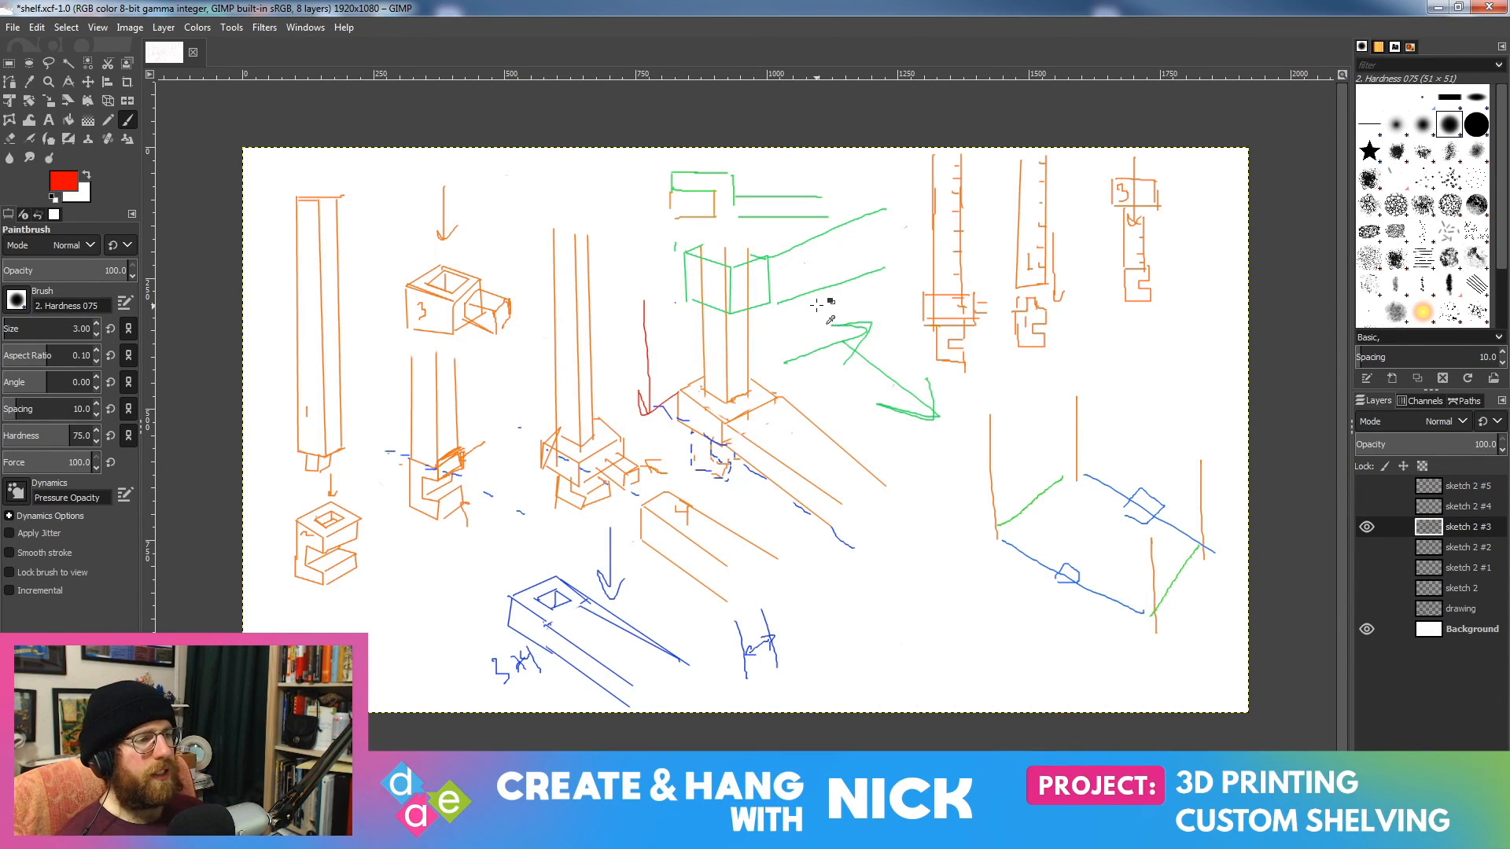
pyautogui.hotkey('ctrl', 'z')
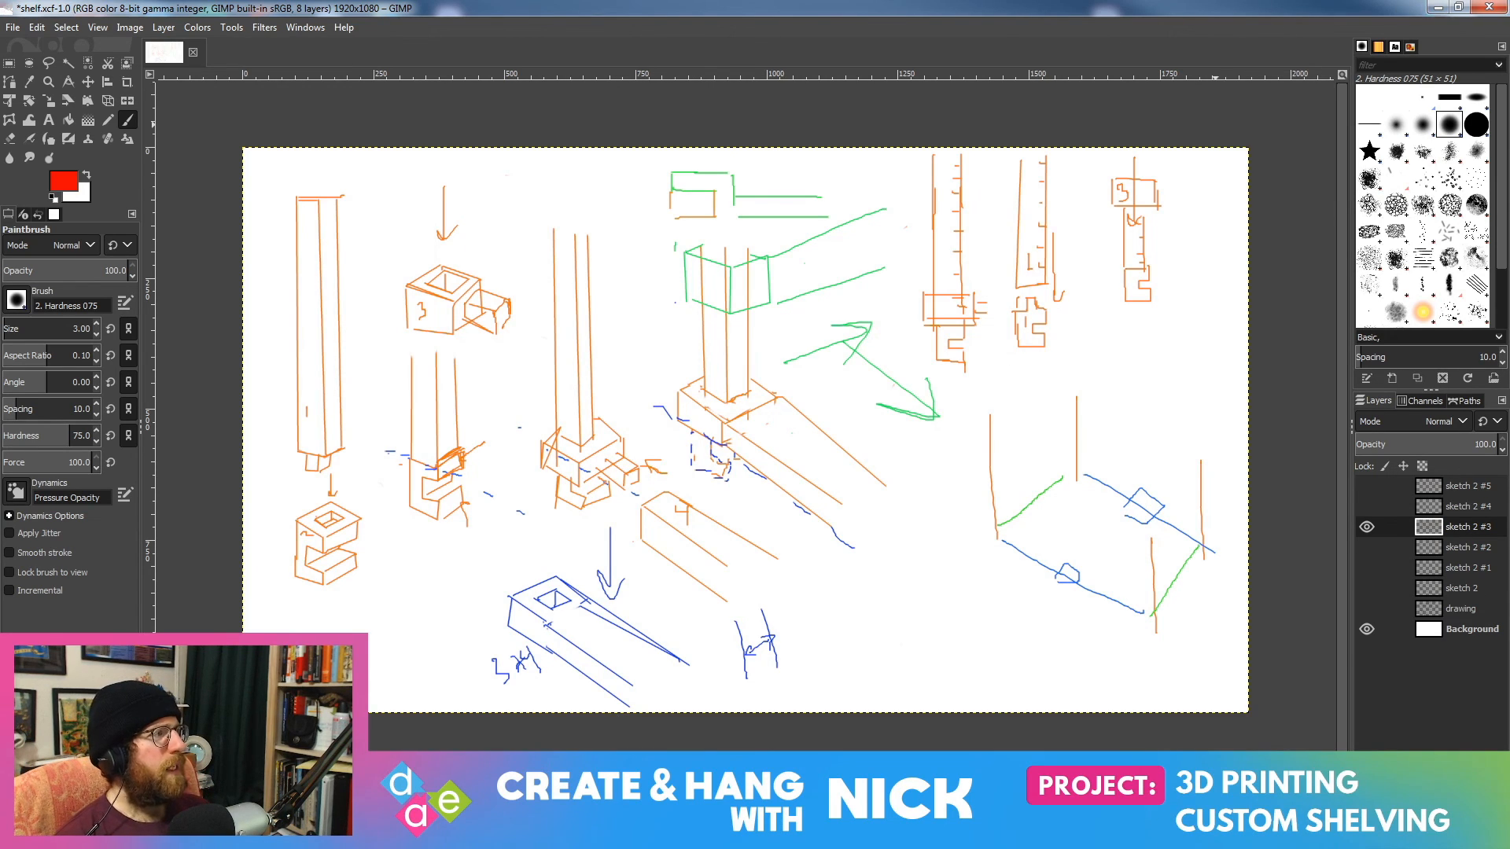
# Step: Return to FreeCAD and examine the whole table top with its Corner Support and post from the front and above
pyautogui.click(1435, 7)
pyautogui.moveTo(1211, 460); pyautogui.dragTo(977, 540, button='middle')
pyautogui.scroll(-4, 1080, 464)
pyautogui.moveTo(1143, 444); pyautogui.dragTo(976, 458, button='middle')
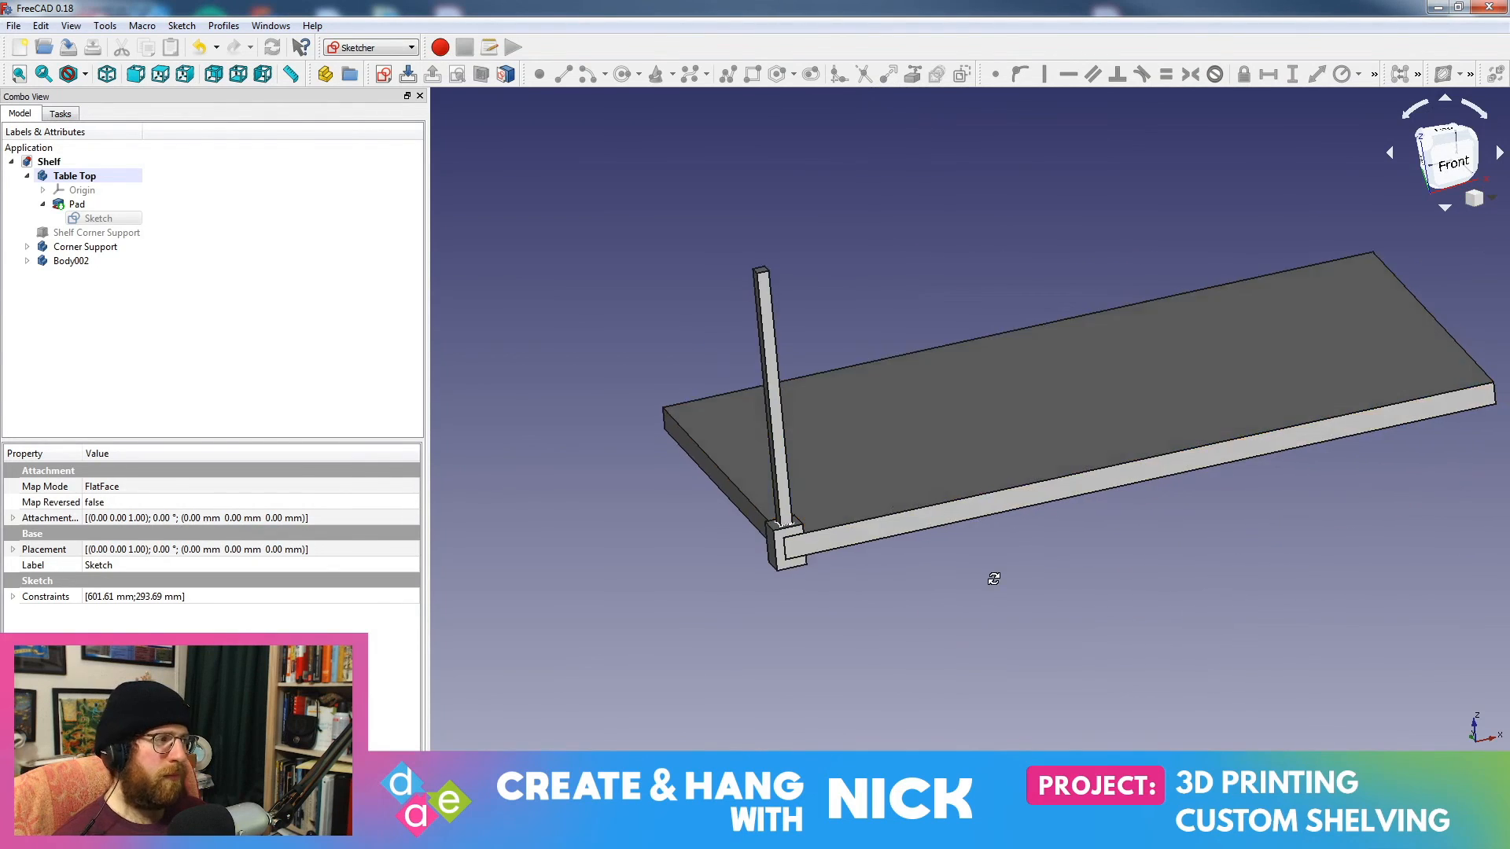
pyautogui.moveTo(993, 576); pyautogui.dragTo(1000, 611, button='middle')
pyautogui.scroll(2, 1027, 523)
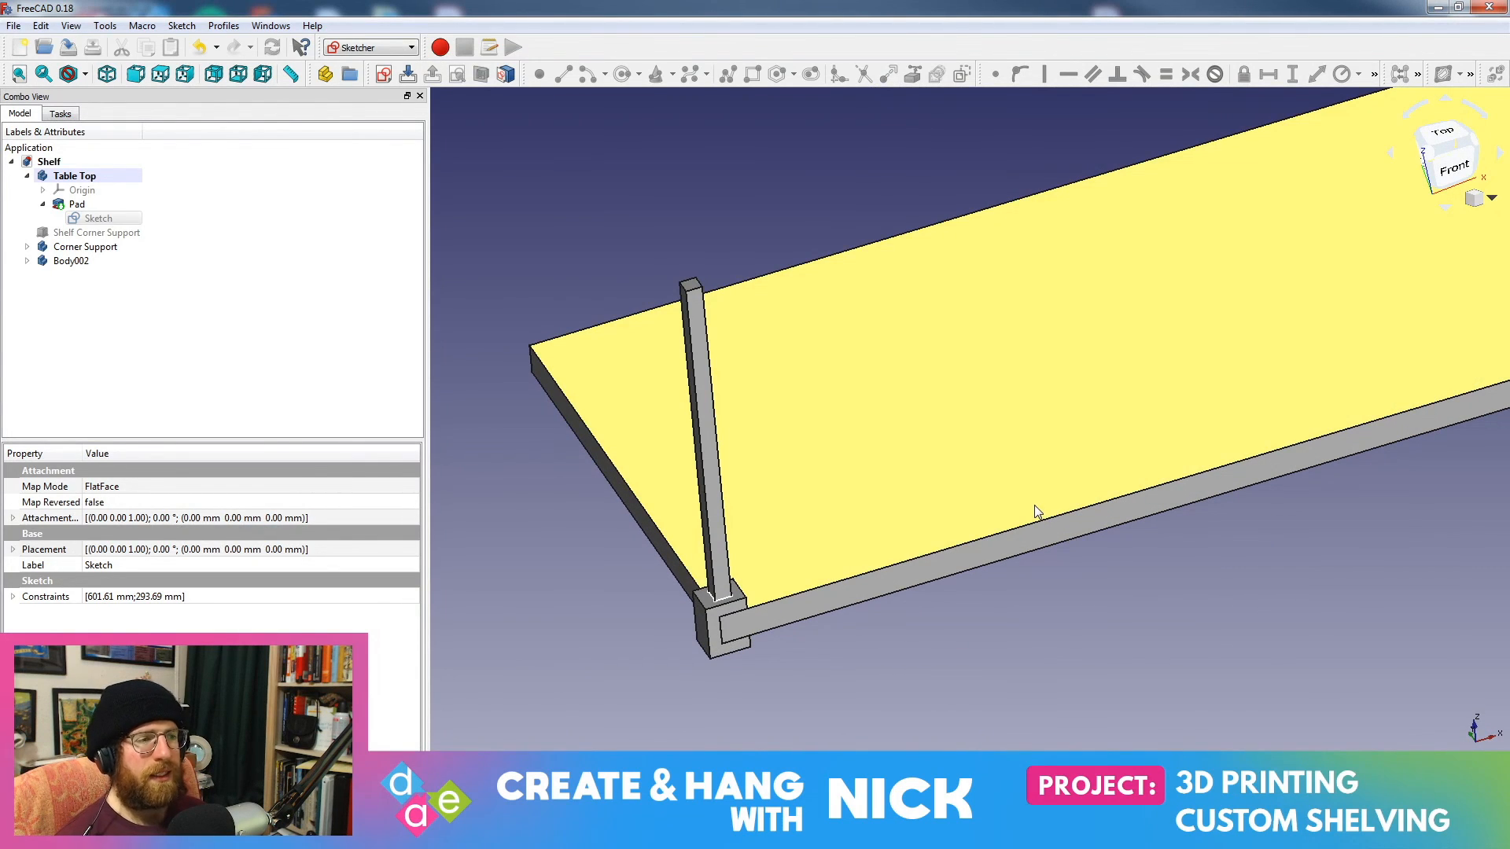